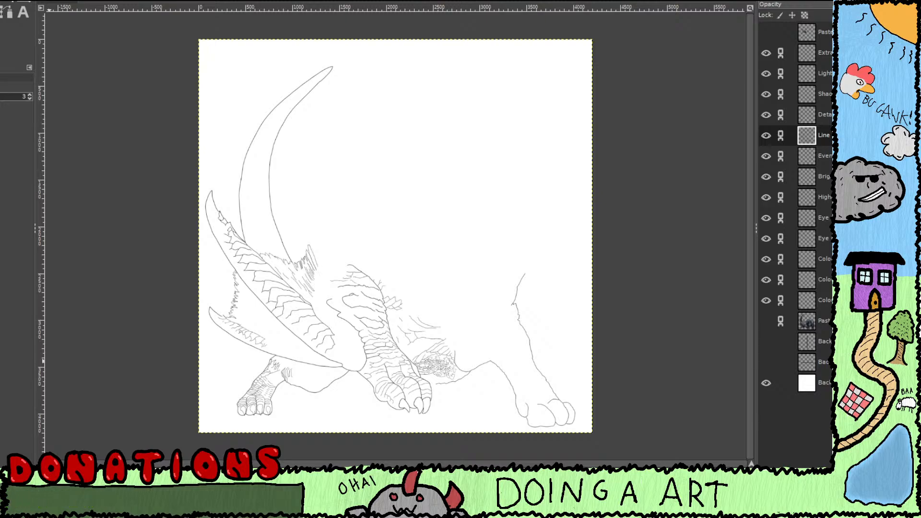
{"action": "key", "text": "alt+Tab"}
{"action": "key", "text": "alt+Tab"}
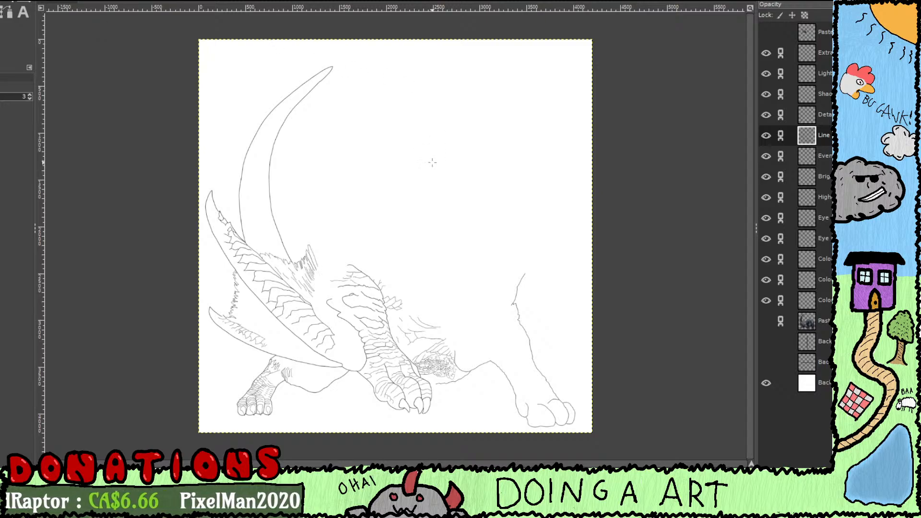
{"action": "key", "text": "p"}
{"action": "mouse_move", "coordinate": [436, 169]}
{"action": "left_mouse_down"}
{"action": "mouse_move", "coordinate": [446, 181]}
{"action": "mouse_move", "coordinate": [498, 176]}
{"action": "mouse_move", "coordinate": [477, 212]}
{"action": "left_mouse_up"}
{"action": "key", "text": "ctrl+z"}
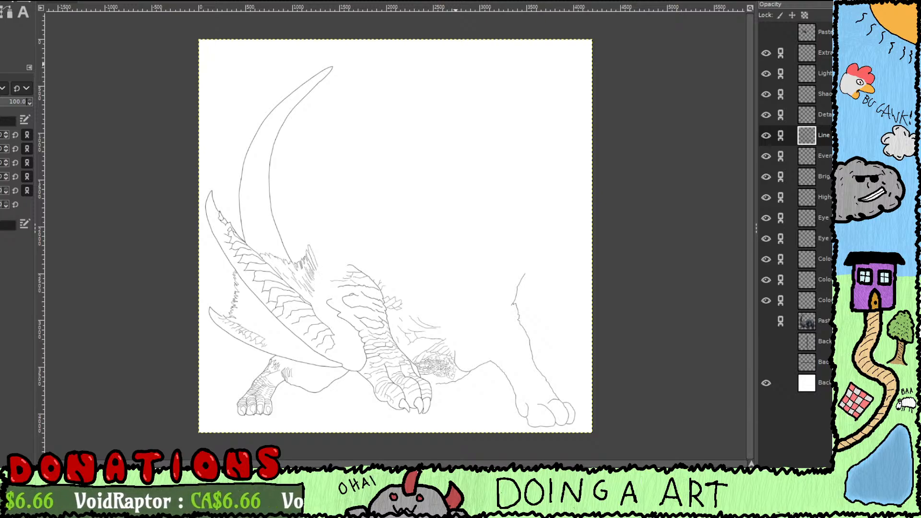
Step: Switch to the pirate ship cutaway drawing and examine its labelled rooms from the figurehead to the greenhouse
{"action": "key", "text": "ctrl+Page_Down"}
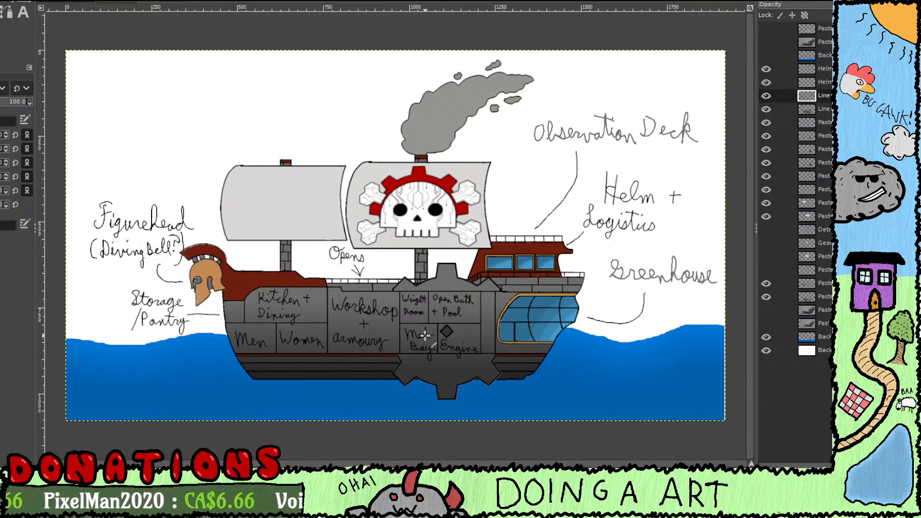
{"action": "scroll", "coordinate": [424, 335], "scroll_direction": "up", "scroll_amount": 2}
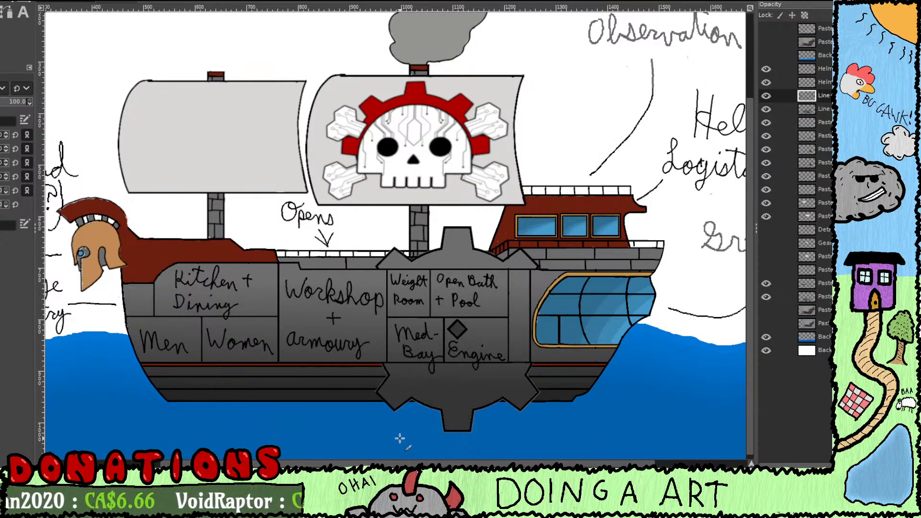
{"action": "scroll", "coordinate": [449, 321], "scroll_direction": "left", "scroll_amount": 1}
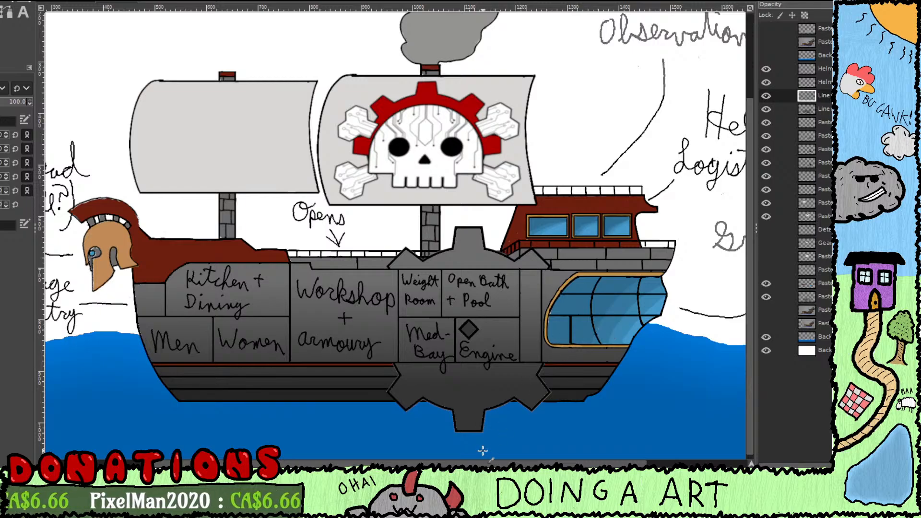
{"action": "scroll", "coordinate": [605, 405], "scroll_direction": "right", "scroll_amount": 5}
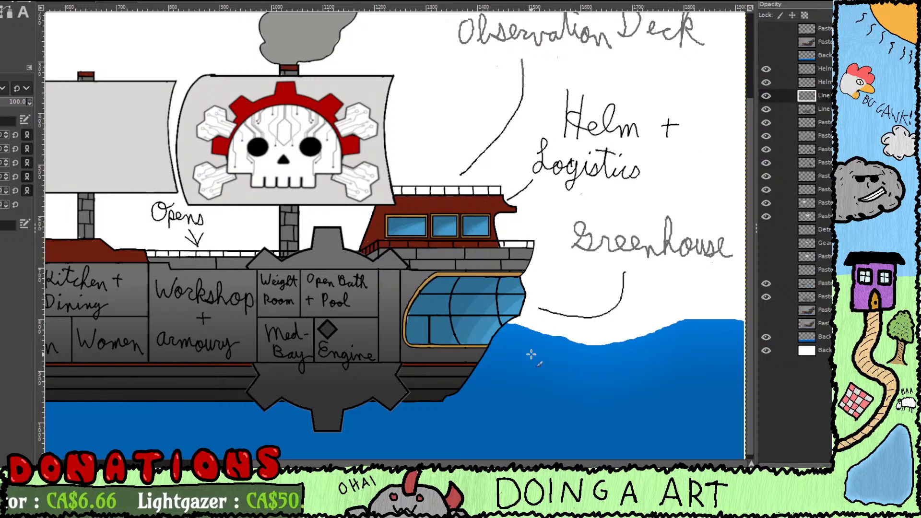
{"action": "scroll", "coordinate": [396, 231], "scroll_direction": "left", "scroll_amount": 5}
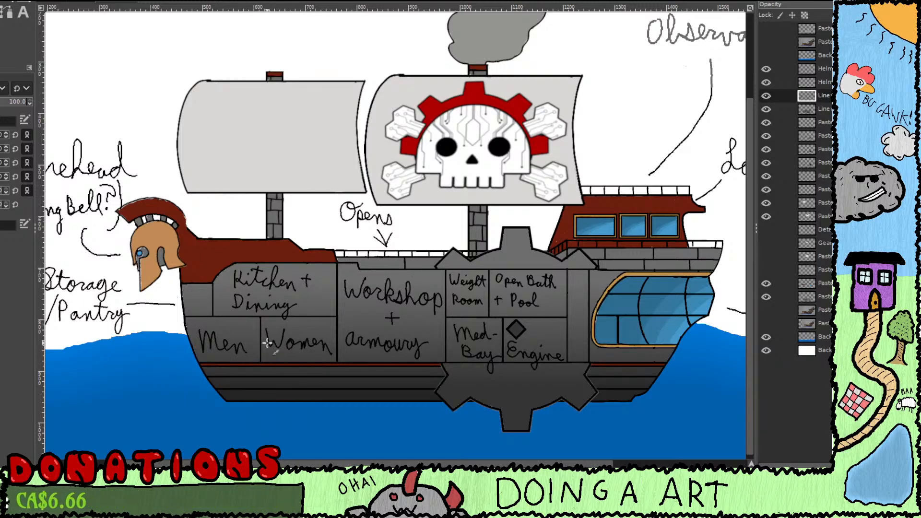
{"action": "scroll", "coordinate": [396, 231], "scroll_direction": "left", "scroll_amount": 3}
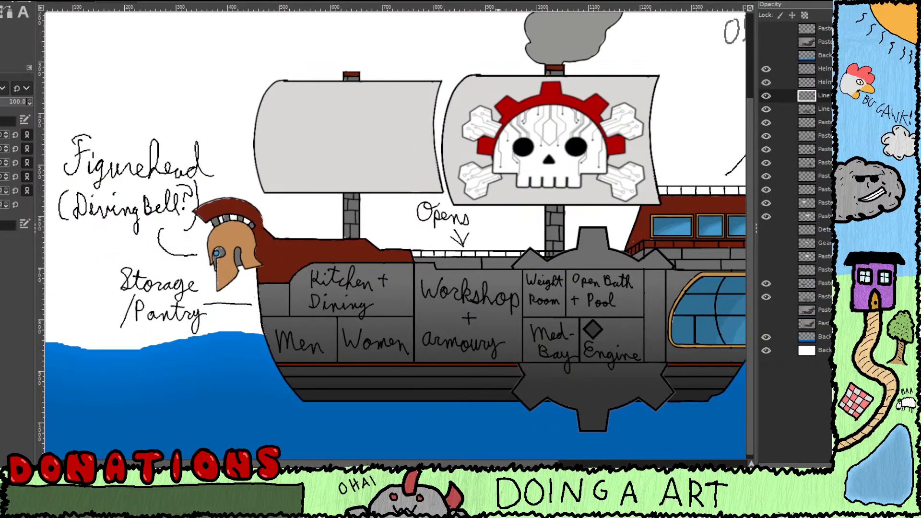
{"action": "scroll", "coordinate": [352, 459], "scroll_direction": "left", "scroll_amount": 2}
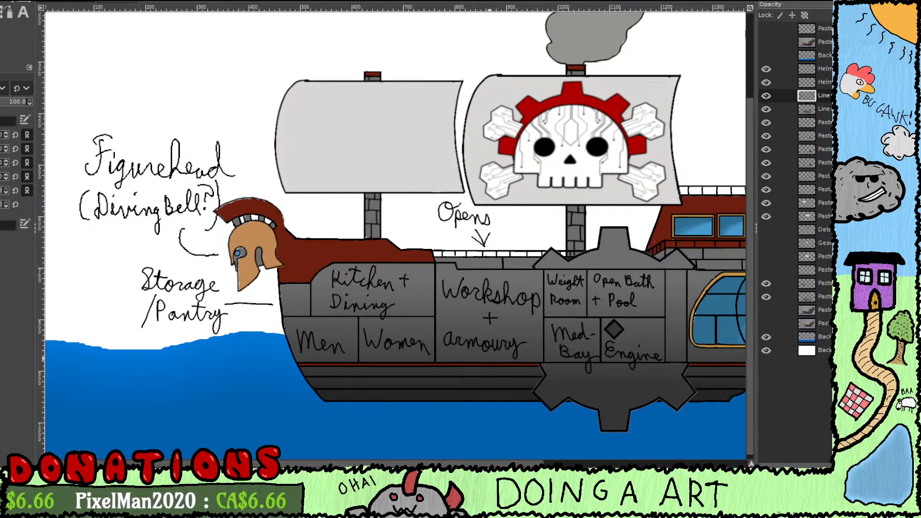
{"action": "scroll", "coordinate": [347, 283], "scroll_direction": "right", "scroll_amount": 2}
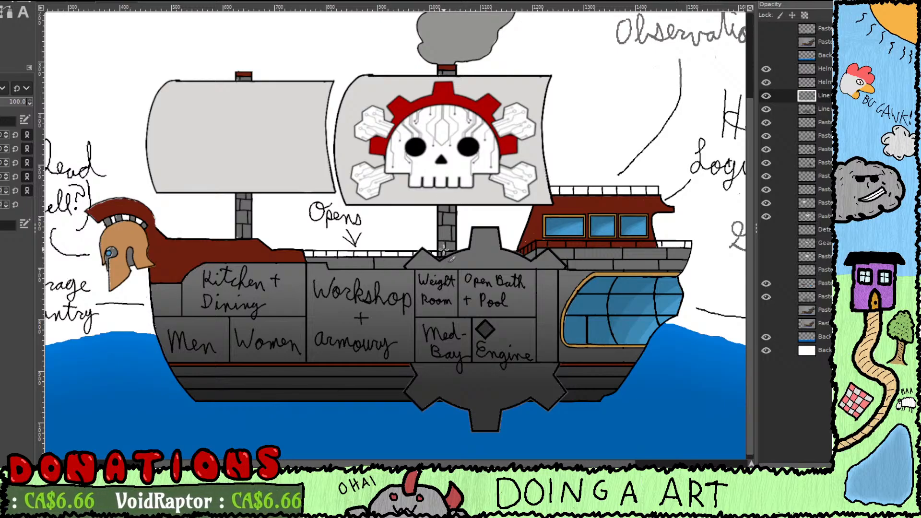
{"action": "scroll", "coordinate": [339, 451], "scroll_direction": "right", "scroll_amount": 3}
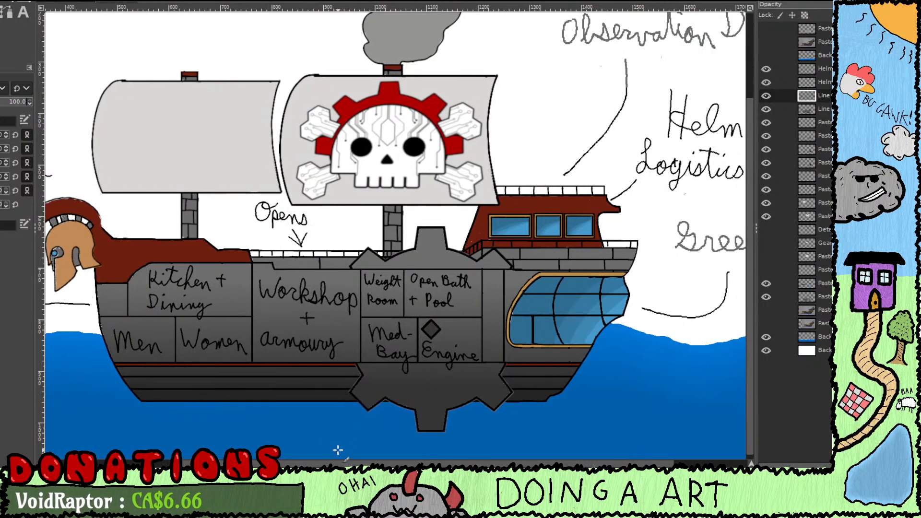
{"action": "key", "text": "shift+ctrl+j"}
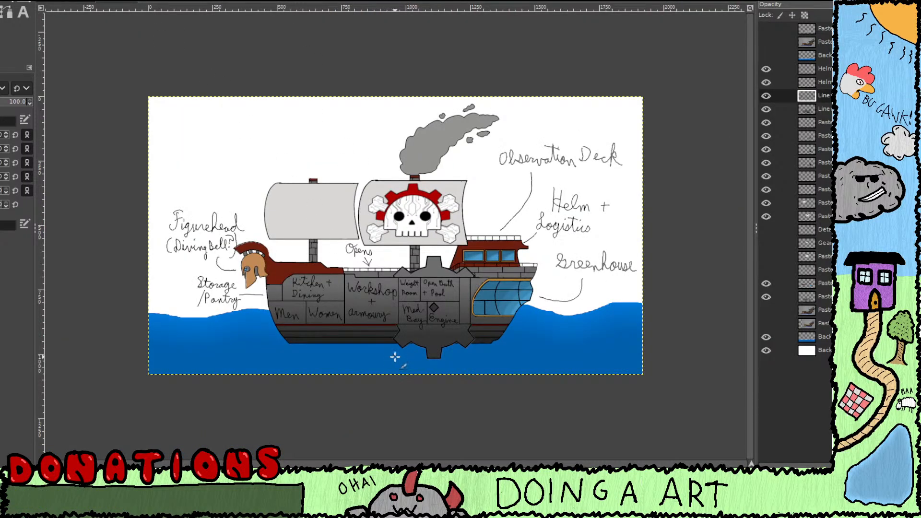
Step: Toggle the visibility of the active line layer off and on to check which of the ship's lines it holds
{"action": "scroll", "coordinate": [448, 340], "scroll_direction": "up", "scroll_amount": 3}
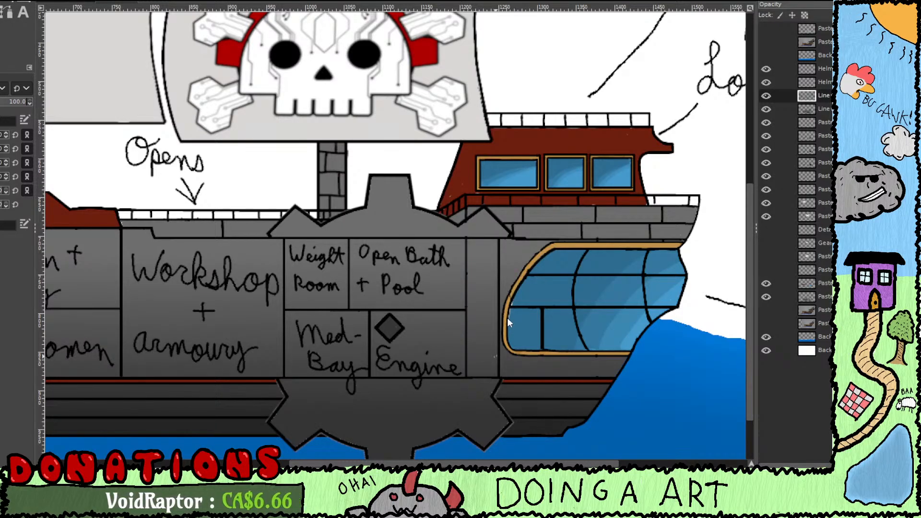
{"action": "left_click", "coordinate": [766, 96]}
{"action": "left_click", "coordinate": [766, 96]}
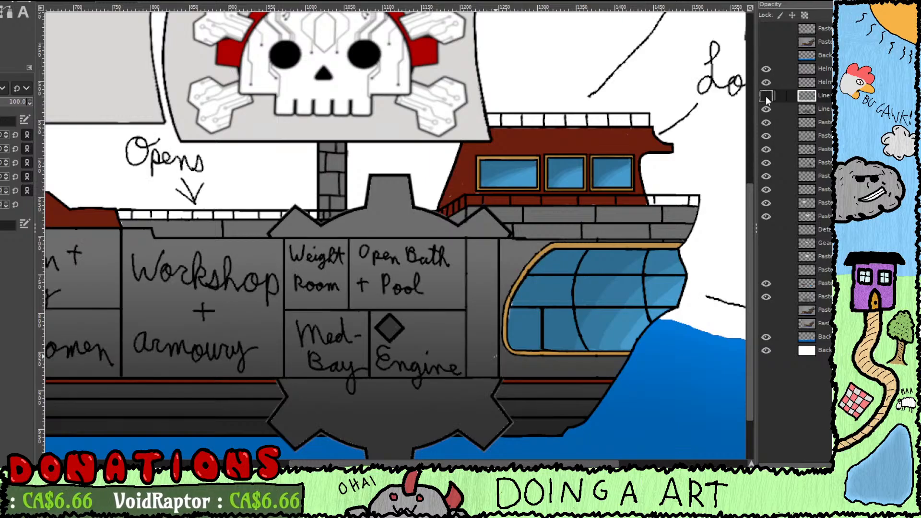
{"action": "left_click", "coordinate": [766, 96]}
{"action": "left_click", "coordinate": [766, 96]}
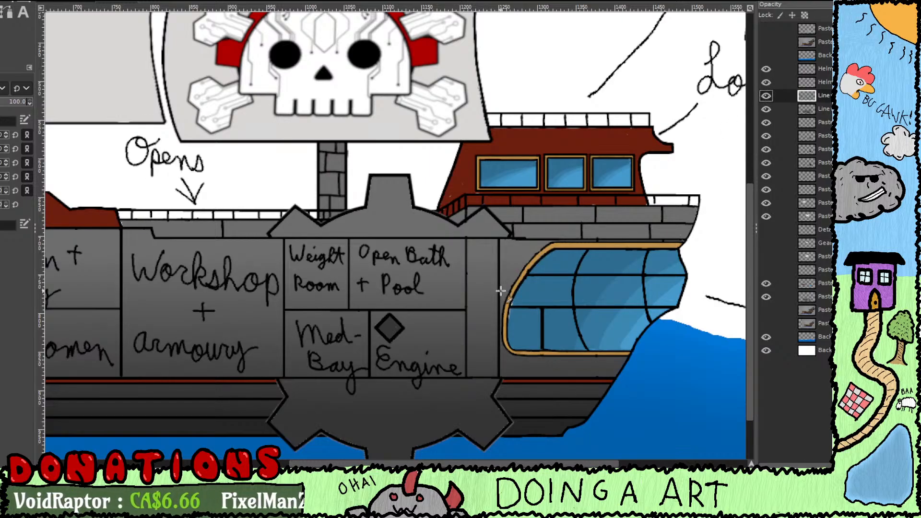
Step: Erase the vertical wall line between the Open Bath + Pool room and the narrow section before the greenhouse
{"action": "key", "text": "shift+e"}
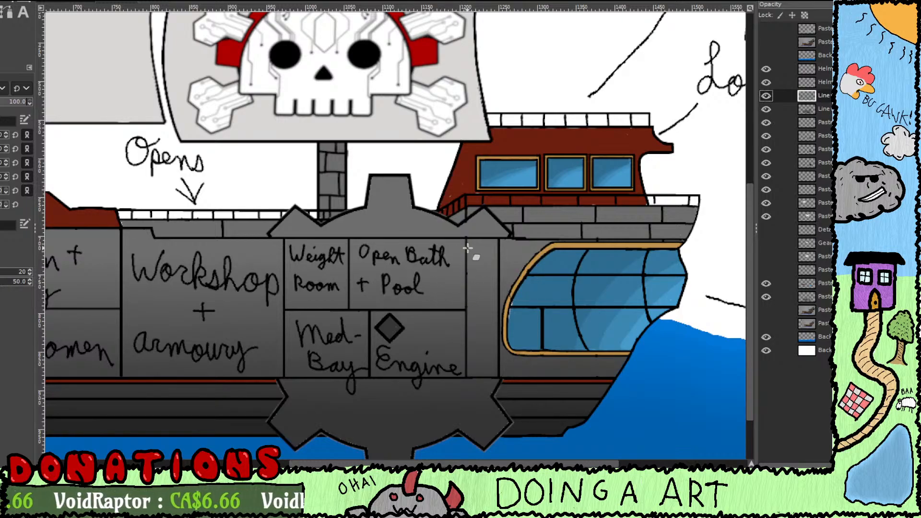
{"action": "scroll", "coordinate": [472, 251], "scroll_direction": "up", "scroll_amount": 3}
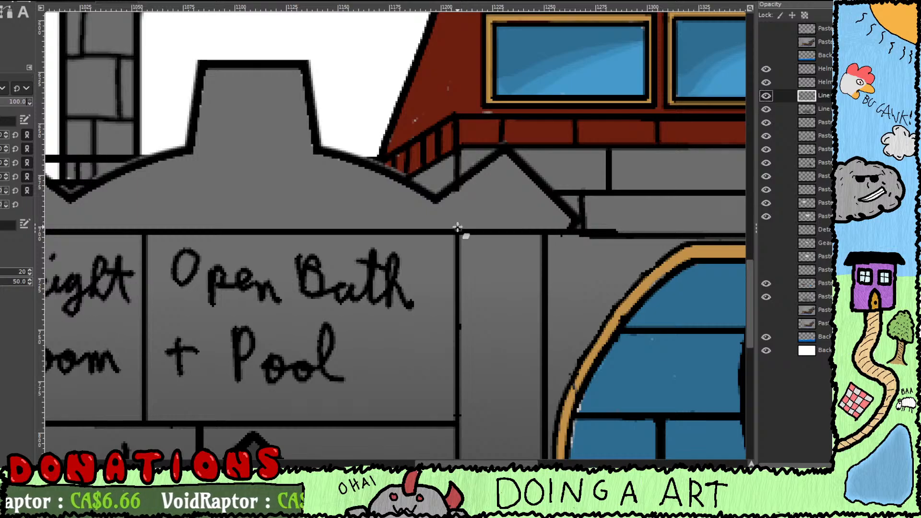
{"action": "scroll", "coordinate": [459, 229], "scroll_direction": "up", "scroll_amount": 3}
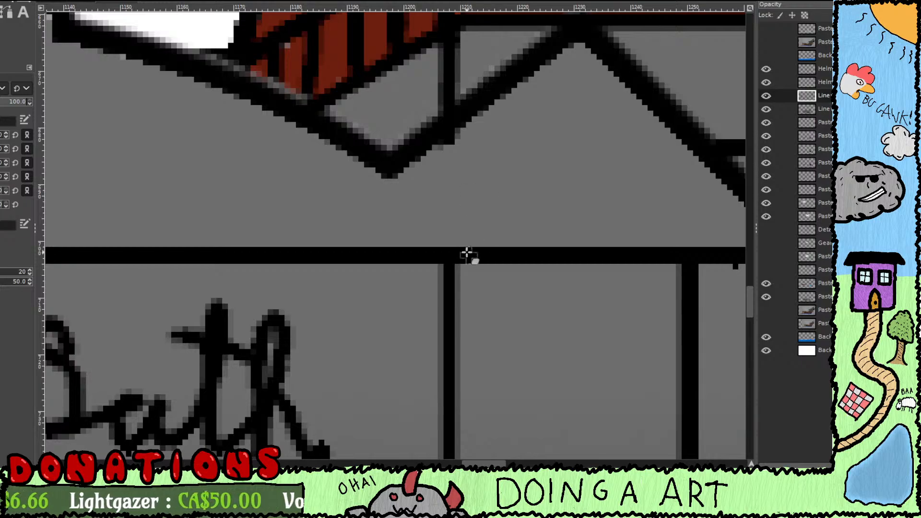
{"action": "left_click_drag", "start_coordinate": [474, 323], "coordinate": [486, 199]}
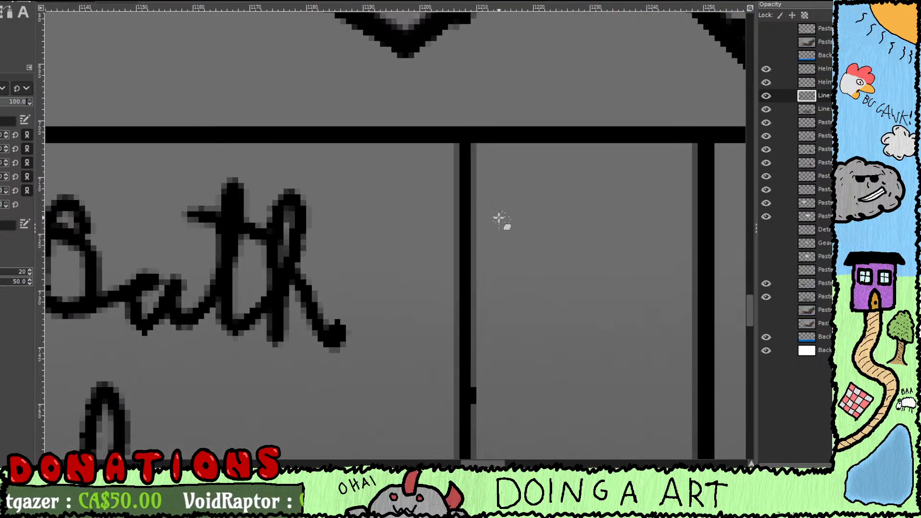
{"action": "scroll", "coordinate": [500, 226], "scroll_direction": "down", "scroll_amount": 3}
{"action": "left_click_drag", "start_coordinate": [510, 290], "coordinate": [566, 241]}
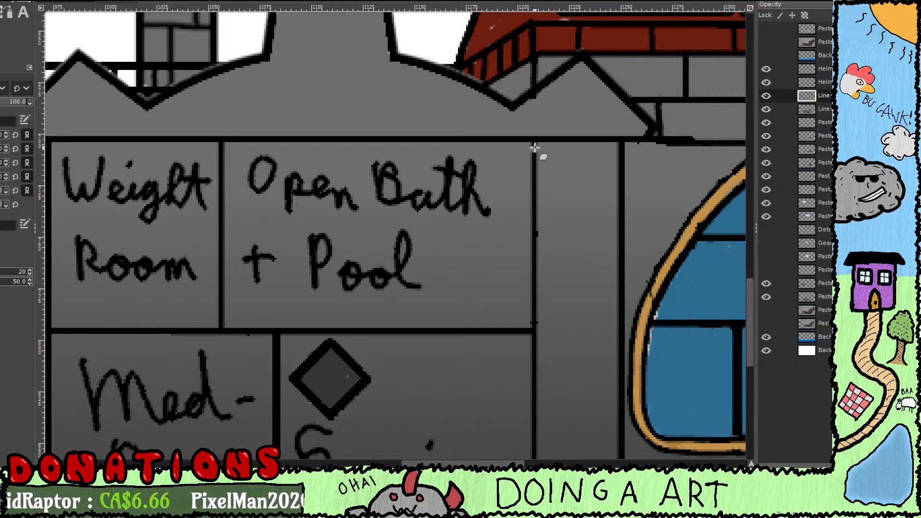
{"action": "mouse_move", "coordinate": [542, 180]}
{"action": "left_mouse_down"}
{"action": "mouse_move", "coordinate": [519, 105]}
{"action": "mouse_move", "coordinate": [520, 220]}
{"action": "mouse_move", "coordinate": [516, 212]}
{"action": "mouse_move", "coordinate": [526, 208]}
{"action": "mouse_move", "coordinate": [526, 229]}
{"action": "mouse_move", "coordinate": [535, 225]}
{"action": "mouse_move", "coordinate": [516, 146]}
{"action": "mouse_move", "coordinate": [511, 238]}
{"action": "left_mouse_up"}
{"action": "scroll", "coordinate": [511, 238], "scroll_direction": "down", "scroll_amount": 3}
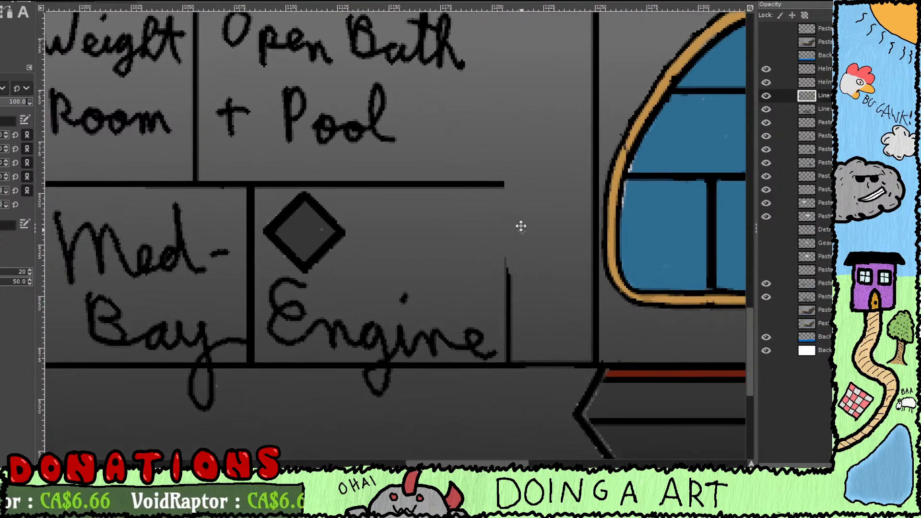
Step: Erase the remaining piece of that vertical wall beside the Engine room, down to the floor line
{"action": "mouse_move", "coordinate": [506, 192]}
{"action": "left_mouse_down"}
{"action": "mouse_move", "coordinate": [504, 181]}
{"action": "mouse_move", "coordinate": [512, 211]}
{"action": "mouse_move", "coordinate": [504, 235]}
{"action": "left_mouse_up"}
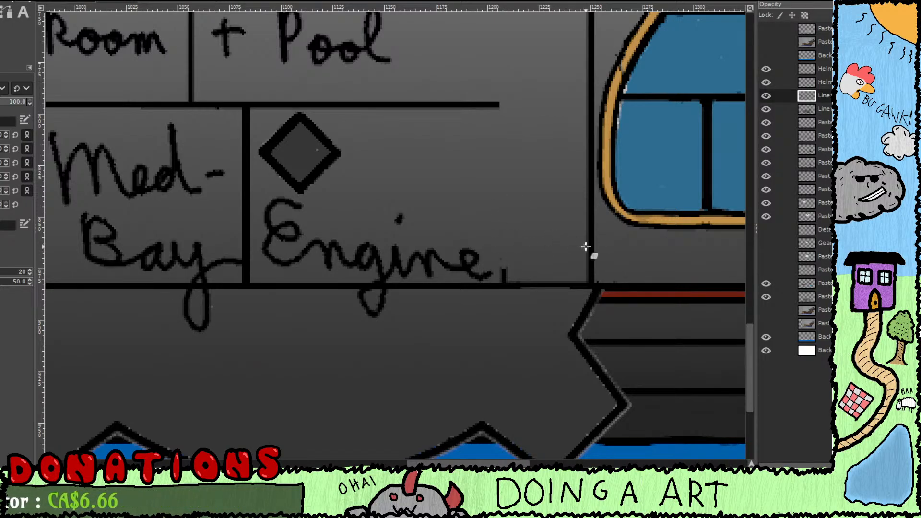
{"action": "left_click_drag", "start_coordinate": [505, 261], "coordinate": [505, 270]}
{"action": "scroll", "coordinate": [508, 255], "scroll_direction": "down", "scroll_amount": 2}
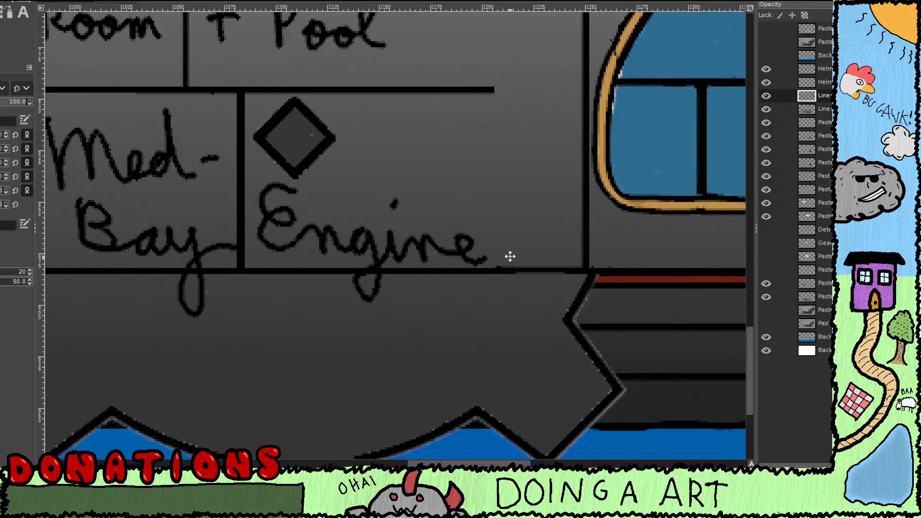
{"action": "scroll", "coordinate": [499, 257], "scroll_direction": "up", "scroll_amount": 1}
{"action": "scroll", "coordinate": [498, 256], "scroll_direction": "up", "scroll_amount": 2}
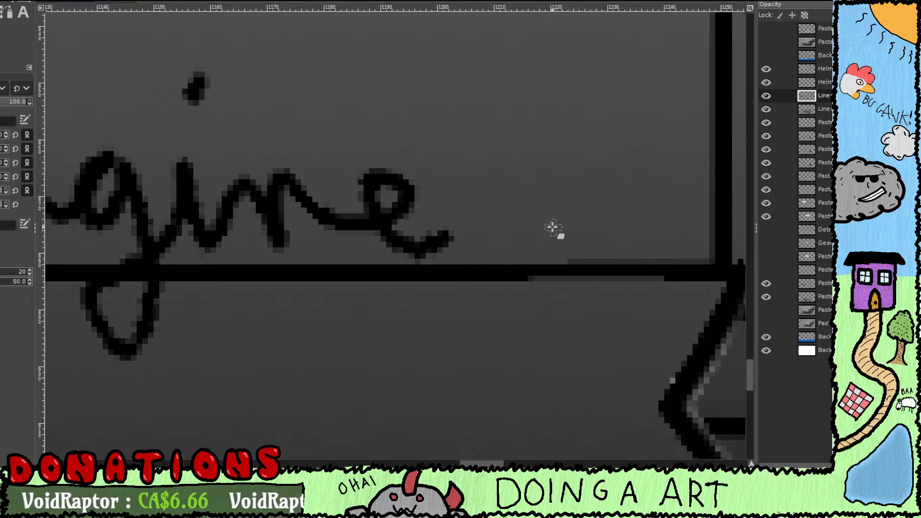
{"action": "scroll", "coordinate": [552, 226], "scroll_direction": "down", "scroll_amount": 3}
{"action": "scroll", "coordinate": [544, 224], "scroll_direction": "down", "scroll_amount": 1}
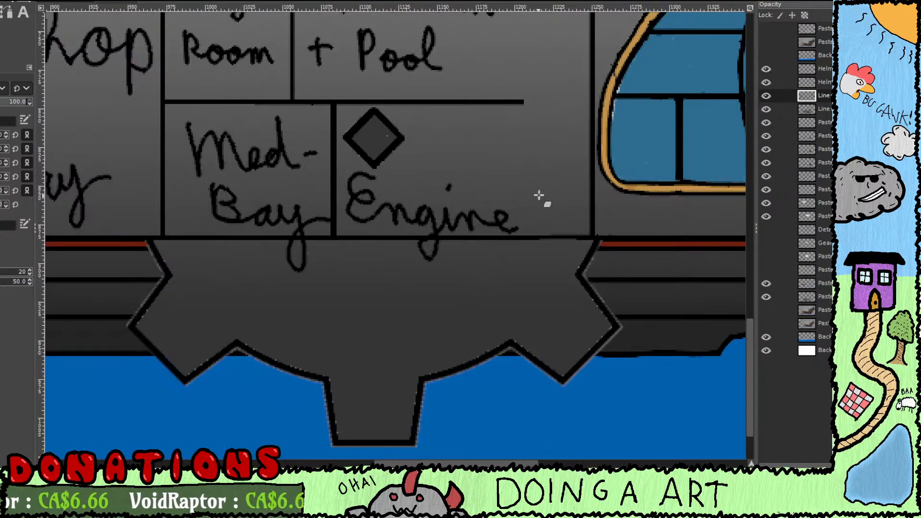
Step: Extend the horizontal line between Open Bath + Pool and Engine to the wall before the greenhouse
{"action": "scroll", "coordinate": [550, 178], "scroll_direction": "up", "scroll_amount": 3}
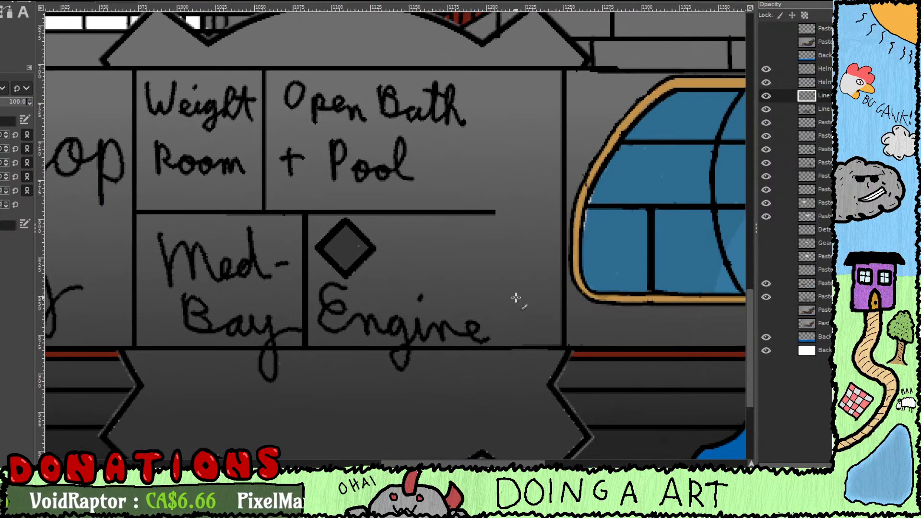
{"action": "scroll", "coordinate": [526, 201], "scroll_direction": "up", "scroll_amount": 5}
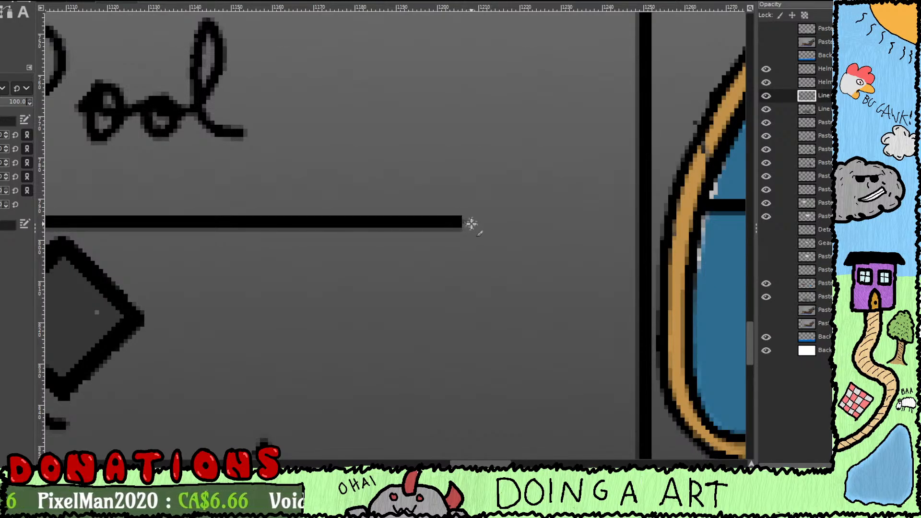
{"action": "left_click", "coordinate": [644, 222], "text": "shift"}
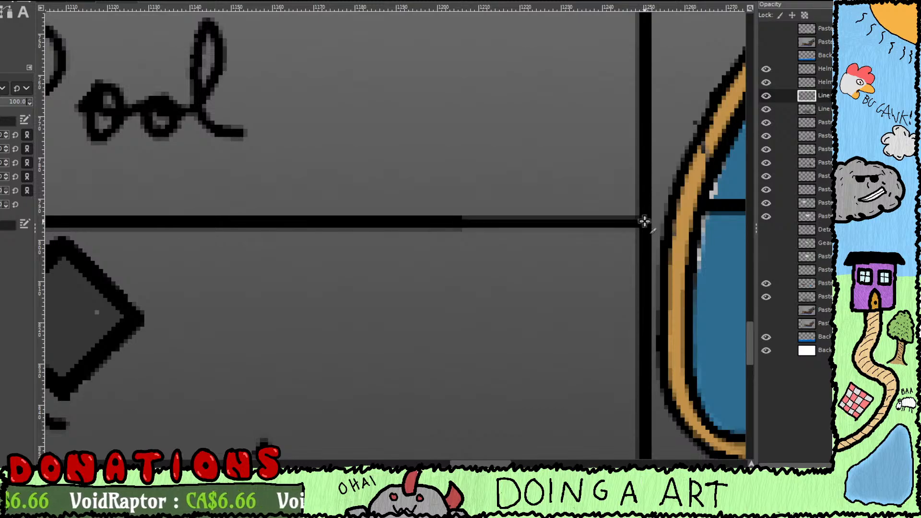
Step: Check the widened bath and engine rooms within the whole ship, and view the ship's exterior version
{"action": "scroll", "coordinate": [552, 231], "scroll_direction": "down", "scroll_amount": 3}
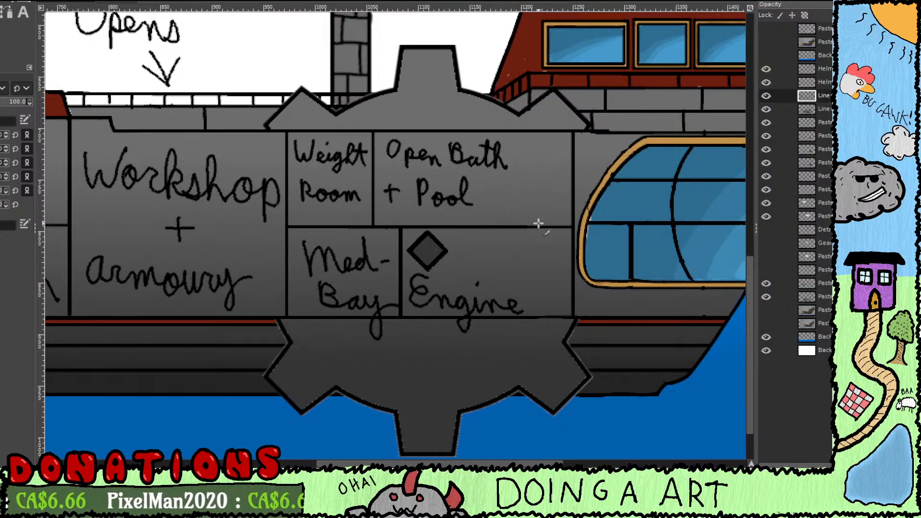
{"action": "scroll", "coordinate": [540, 223], "scroll_direction": "down", "scroll_amount": 2}
{"action": "left_click_drag", "start_coordinate": [586, 245], "coordinate": [474, 259]}
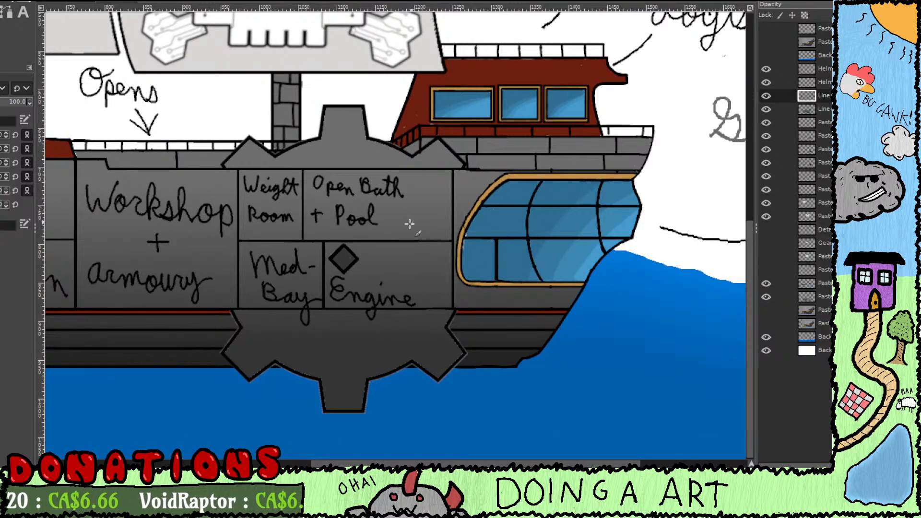
{"action": "left_click_drag", "start_coordinate": [420, 242], "coordinate": [543, 244]}
{"action": "left_click_drag", "start_coordinate": [483, 278], "coordinate": [503, 312]}
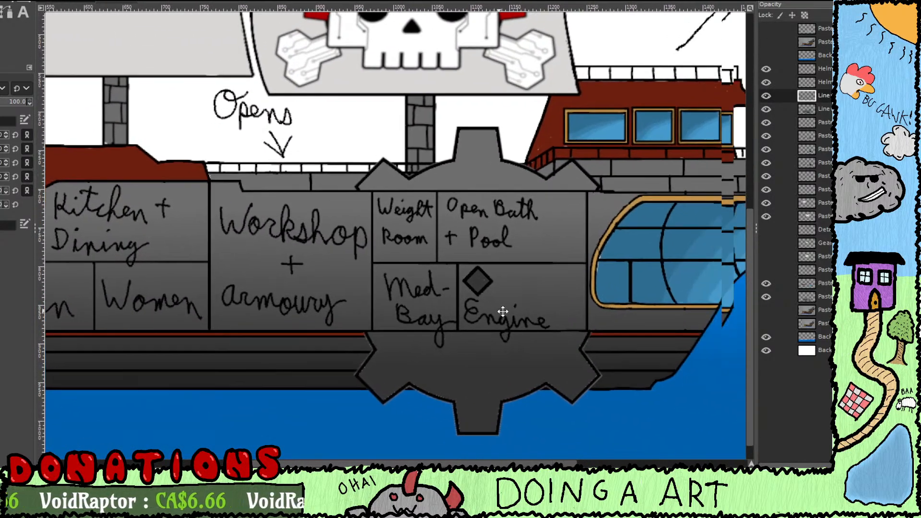
{"action": "scroll", "coordinate": [501, 307], "scroll_direction": "down", "scroll_amount": 1}
{"action": "scroll", "coordinate": [497, 280], "scroll_direction": "down", "scroll_amount": 2}
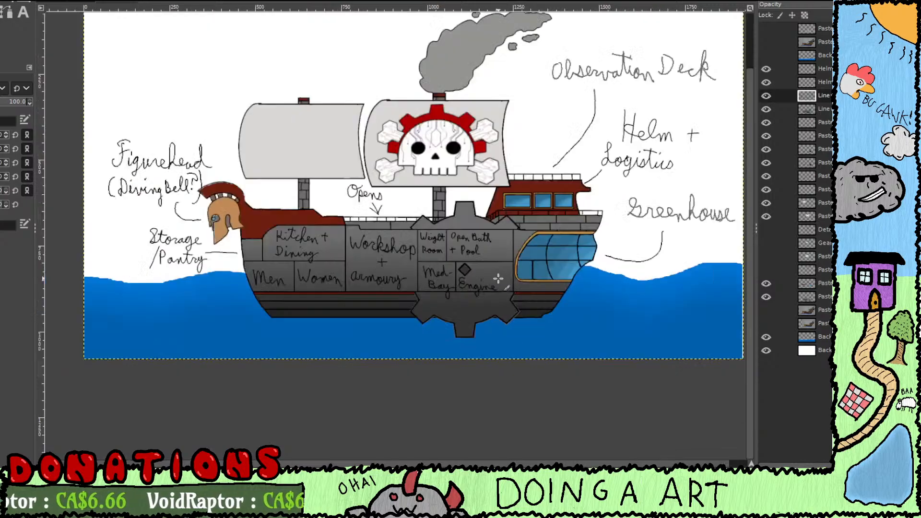
{"action": "key", "text": "shift+j"}
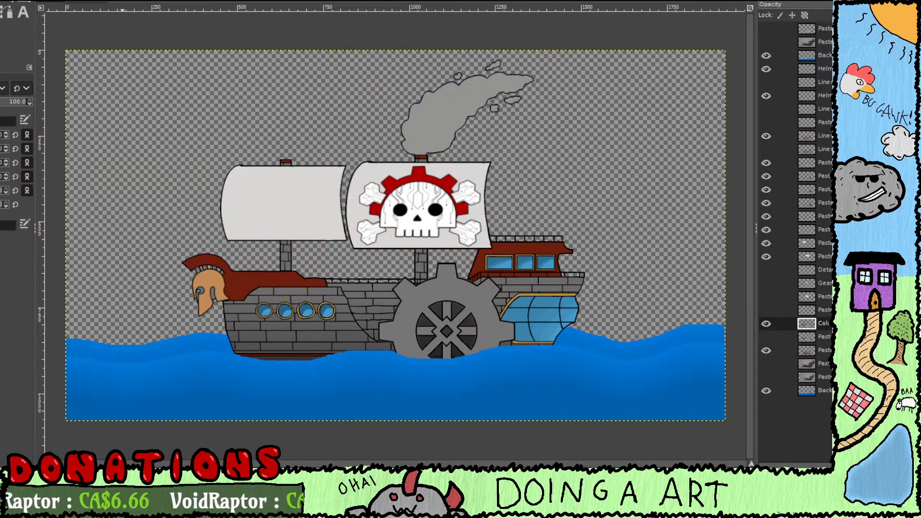
Step: Switch back to the horned creature line art and draw a looping freehand stroke in the empty area above its body
{"action": "key", "text": "ctrl+Page_Down"}
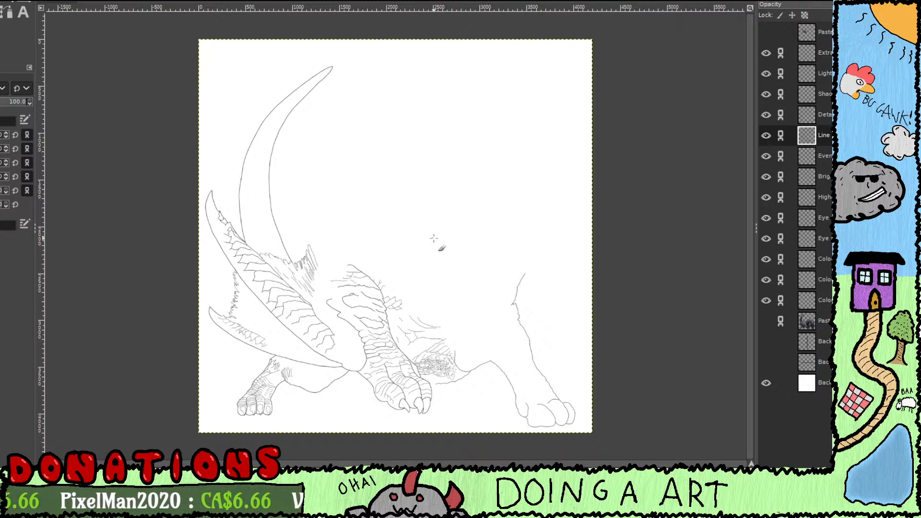
{"action": "mouse_move", "coordinate": [453, 187]}
{"action": "left_mouse_down"}
{"action": "mouse_move", "coordinate": [444, 201]}
{"action": "mouse_move", "coordinate": [468, 252]}
{"action": "mouse_move", "coordinate": [475, 230]}
{"action": "left_mouse_up"}
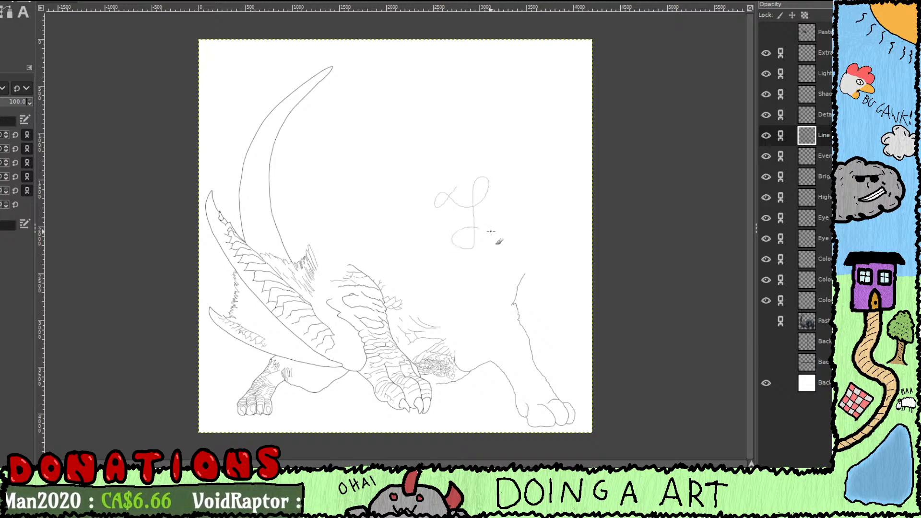
Step: Undo the looping freehand stroke and draw a short test stroke alongside the inner edge line of the tail
{"action": "key", "text": "ctrl+z"}
{"action": "key", "text": "plus"}
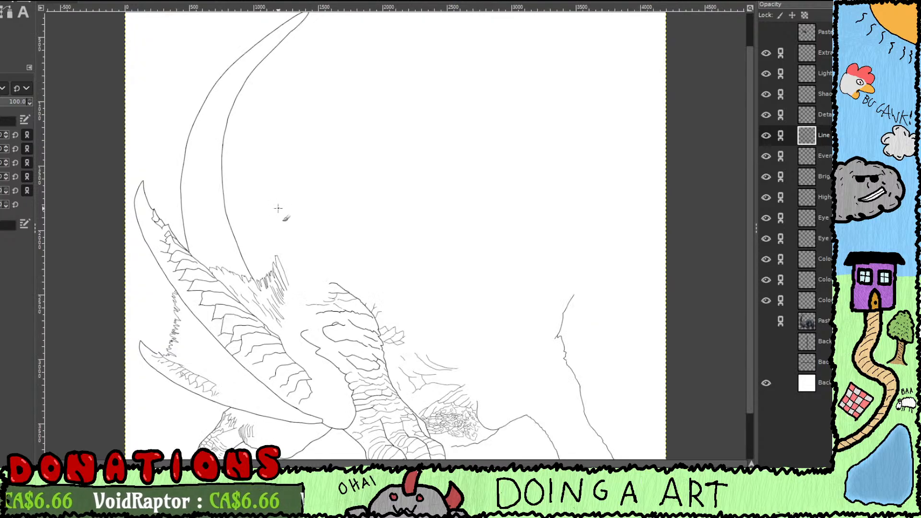
{"action": "key", "text": "plus"}
{"action": "key", "text": "plus"}
{"action": "key", "text": "plus"}
{"action": "key", "text": "plus"}
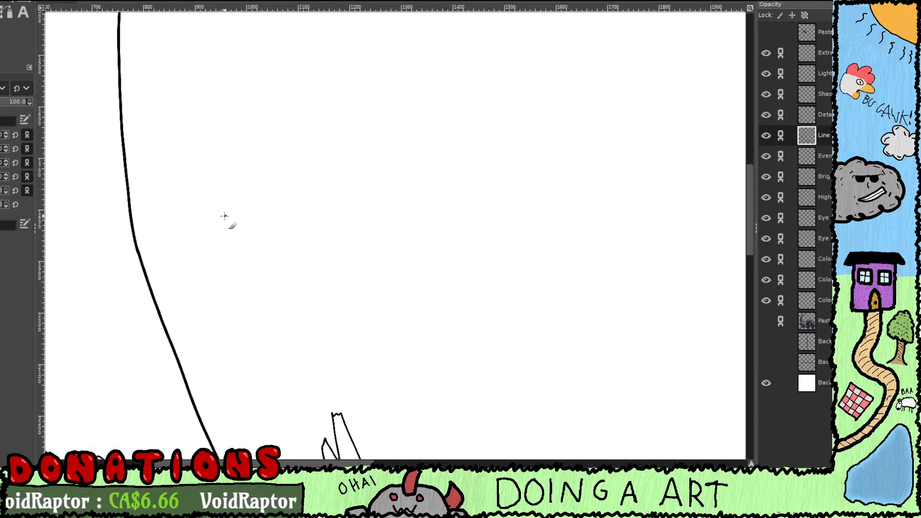
{"action": "left_click_drag", "start_coordinate": [236, 262], "coordinate": [388, 281]}
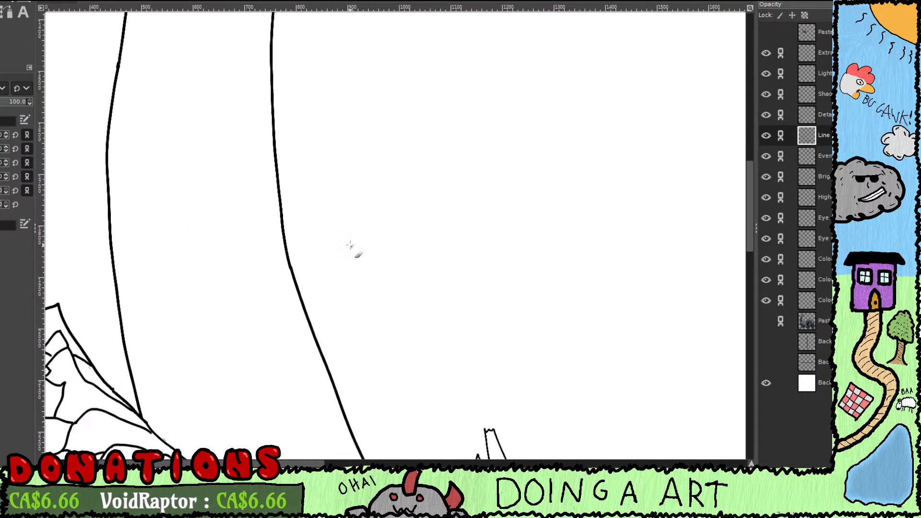
{"action": "left_click_drag", "start_coordinate": [300, 150], "coordinate": [337, 315]}
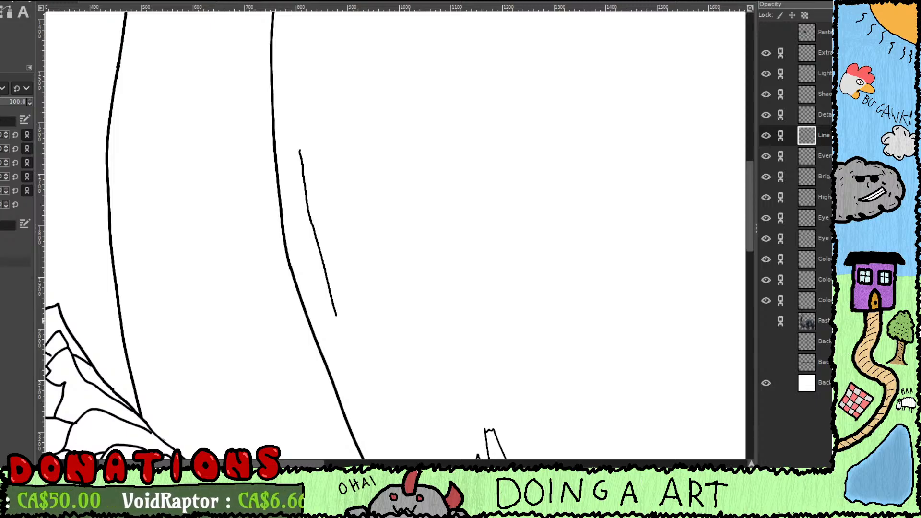
Step: Turn on stroke smoothing for the brush and clear the test strokes beside the tail
{"action": "left_click", "coordinate": [14, 262]}
{"action": "left_click_drag", "start_coordinate": [321, 146], "coordinate": [350, 267]}
{"action": "key", "text": "ctrl+z"}
{"action": "key", "text": "ctrl+z"}
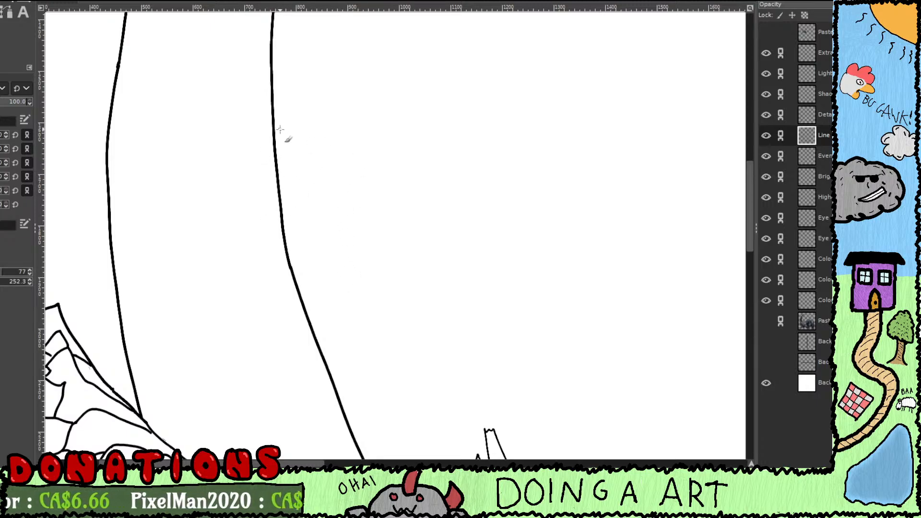
Step: Try out the smoothed brush with two short strokes beside the tail's inner edge line, and undo them
{"action": "left_click_drag", "start_coordinate": [286, 118], "coordinate": [315, 297]}
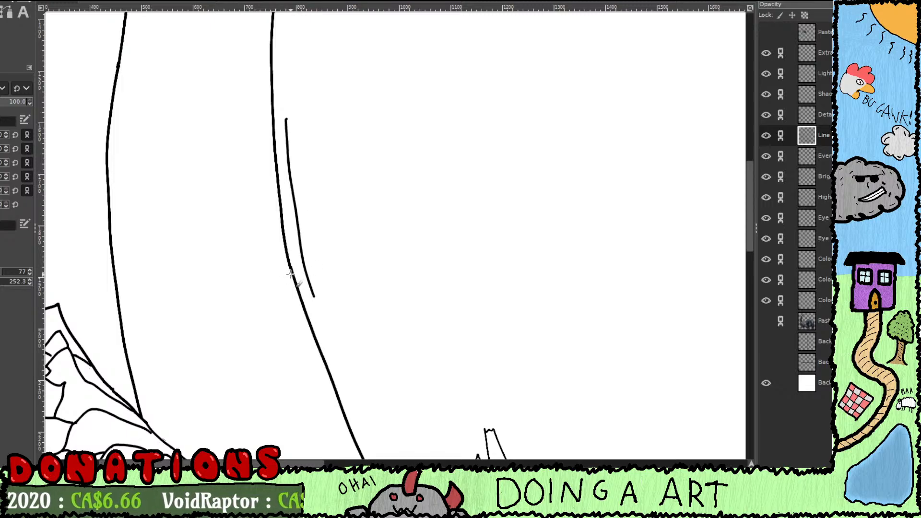
{"action": "scroll", "coordinate": [290, 273], "scroll_direction": "up", "scroll_amount": 3}
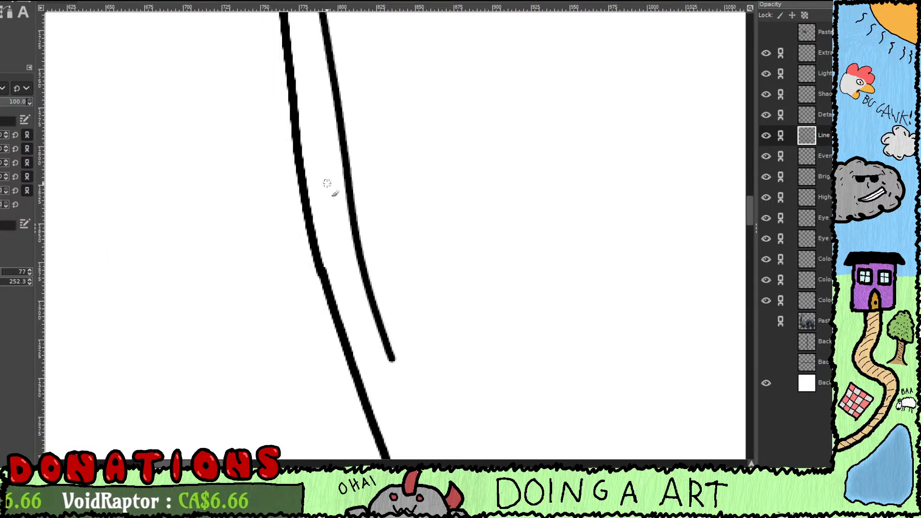
{"action": "left_click_drag", "start_coordinate": [327, 183], "coordinate": [346, 250]}
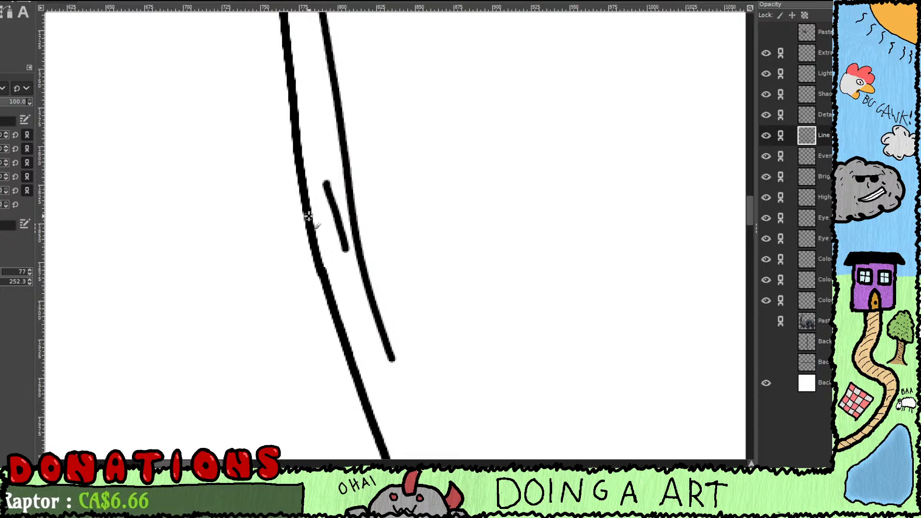
{"action": "key", "text": "ctrl+z"}
{"action": "key", "text": "ctrl+z"}
{"action": "scroll", "coordinate": [352, 224], "scroll_direction": "down", "scroll_amount": 4}
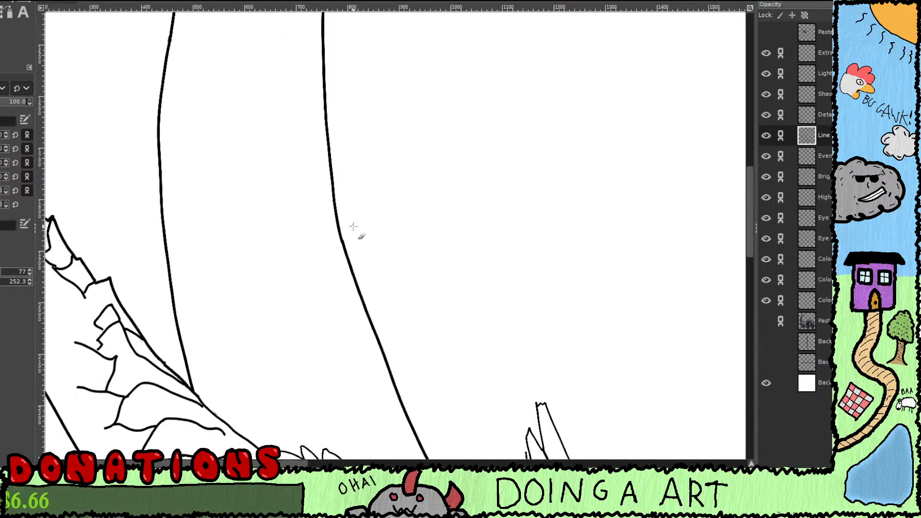
{"action": "scroll", "coordinate": [353, 226], "scroll_direction": "down", "scroll_amount": 5}
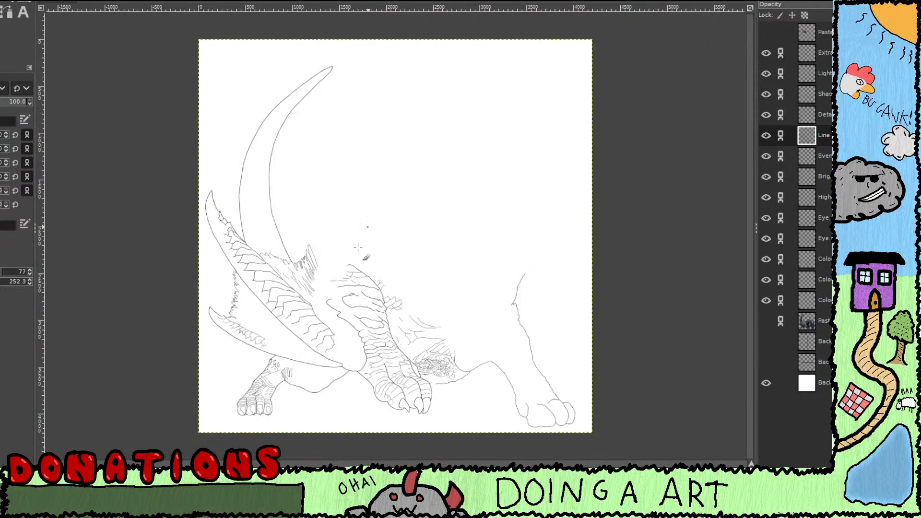
Step: Show the pasted reference painting of the creature, select its layer and fade it so the line art shows over it
{"action": "scroll", "coordinate": [368, 255], "scroll_direction": "up", "scroll_amount": 1}
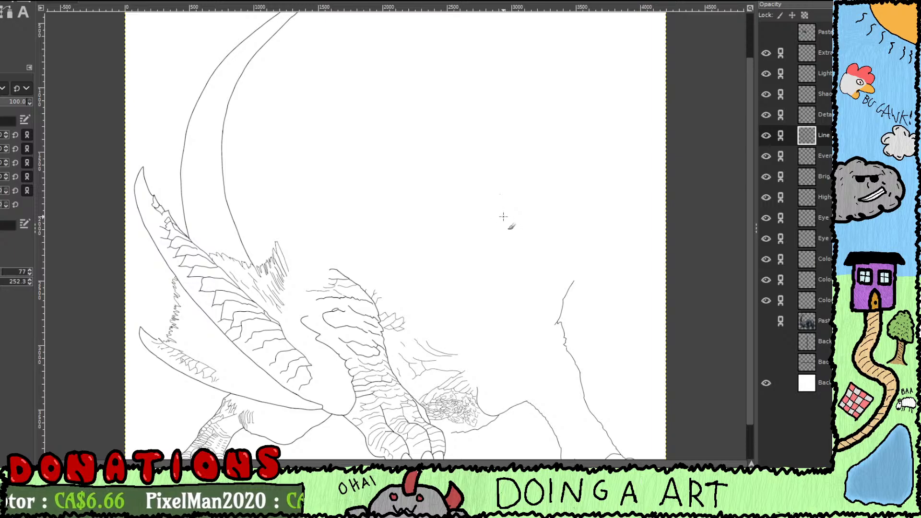
{"action": "key", "text": "minus"}
{"action": "key", "text": "minus"}
{"action": "key", "text": "plus"}
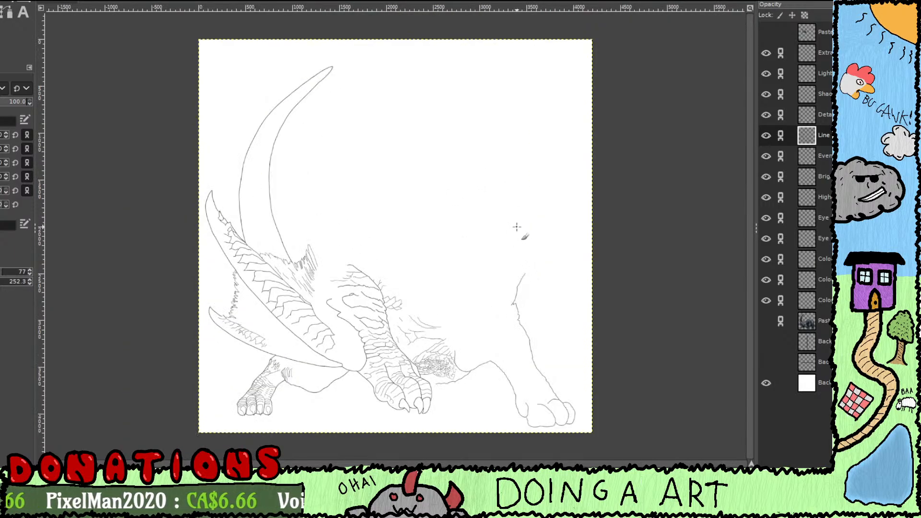
{"action": "left_click", "coordinate": [766, 322]}
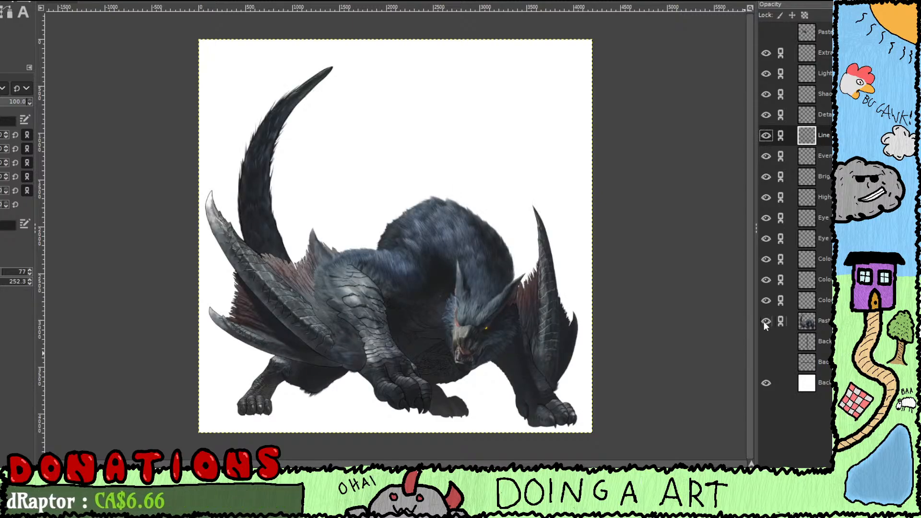
{"action": "left_click", "coordinate": [765, 321]}
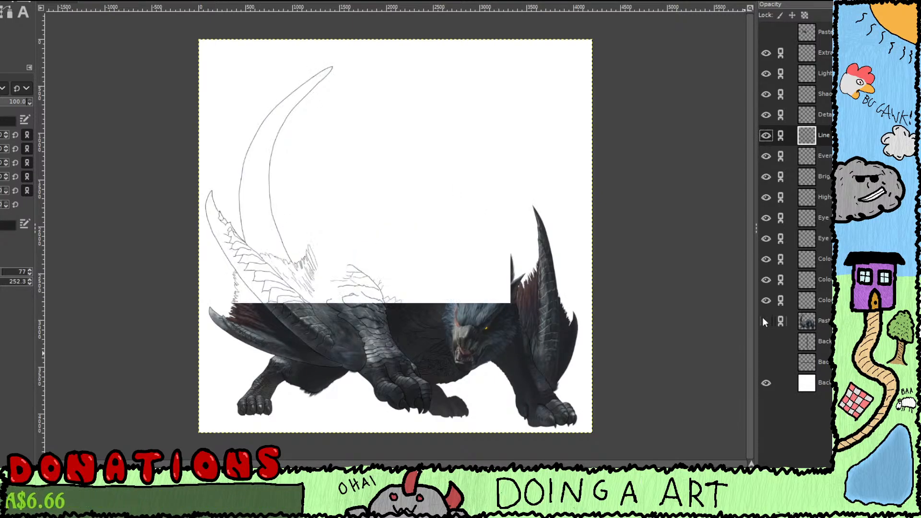
{"action": "left_click", "coordinate": [766, 321]}
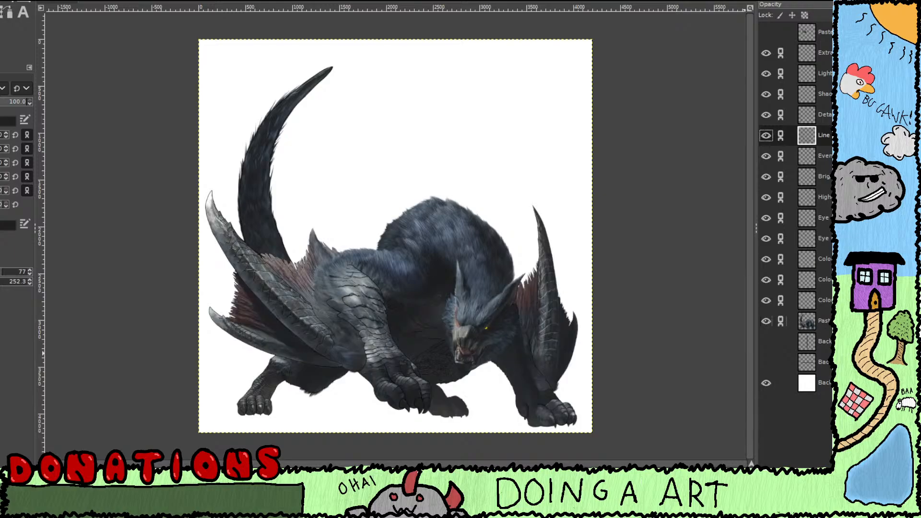
{"action": "left_click", "coordinate": [807, 321]}
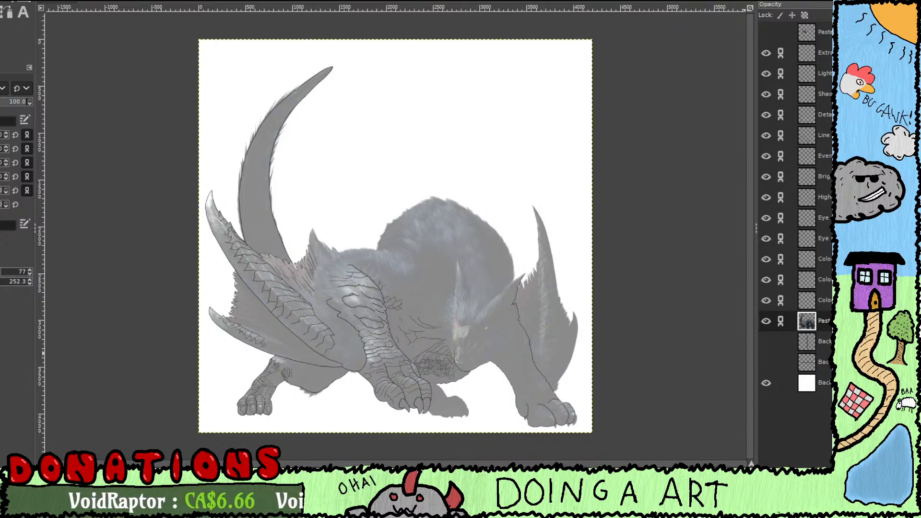
Step: Compare the line art with the faded reference by toggling the Line and reference layers, examining the feet for untraced parts
{"action": "left_click", "coordinate": [766, 135]}
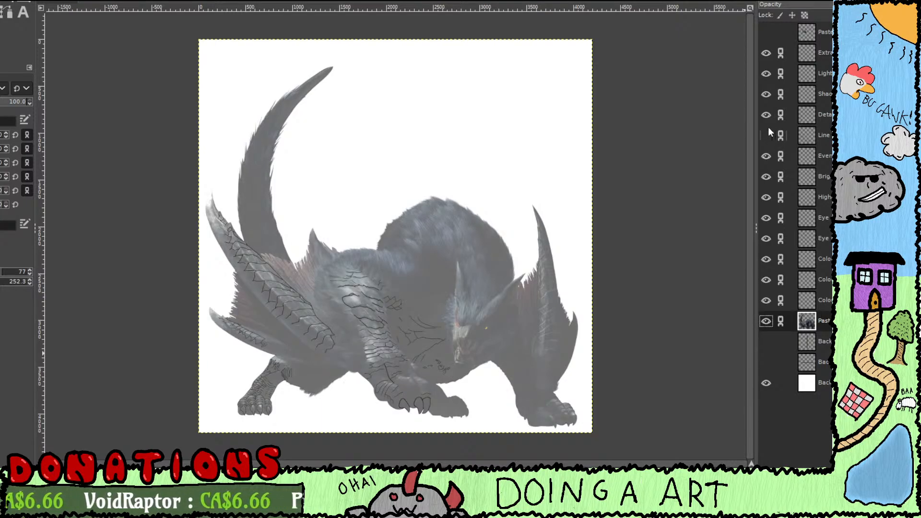
{"action": "left_click", "coordinate": [766, 135]}
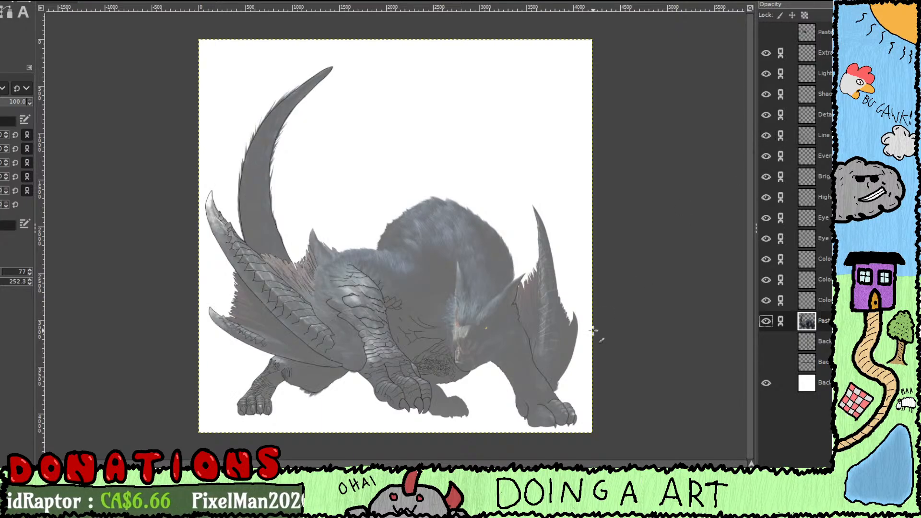
{"action": "scroll", "coordinate": [530, 380], "scroll_direction": "up", "scroll_amount": 10}
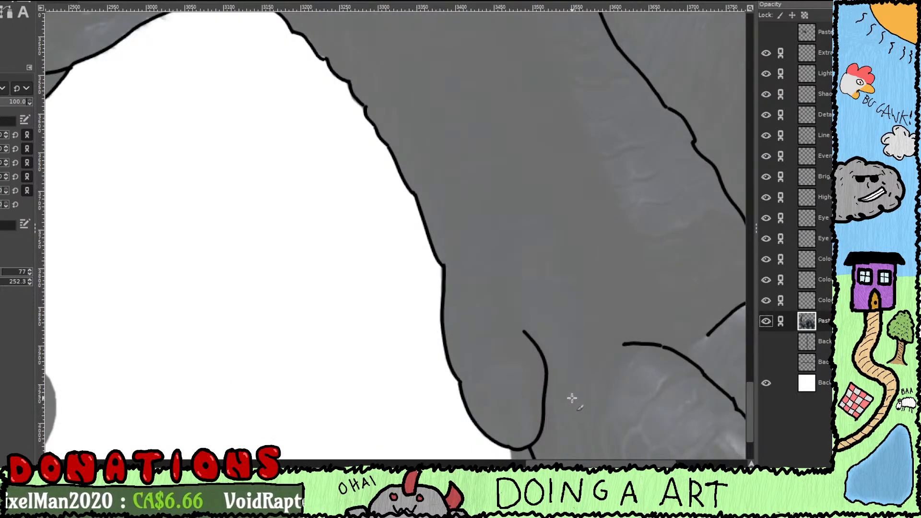
{"action": "scroll", "coordinate": [573, 399], "scroll_direction": "down", "scroll_amount": 3}
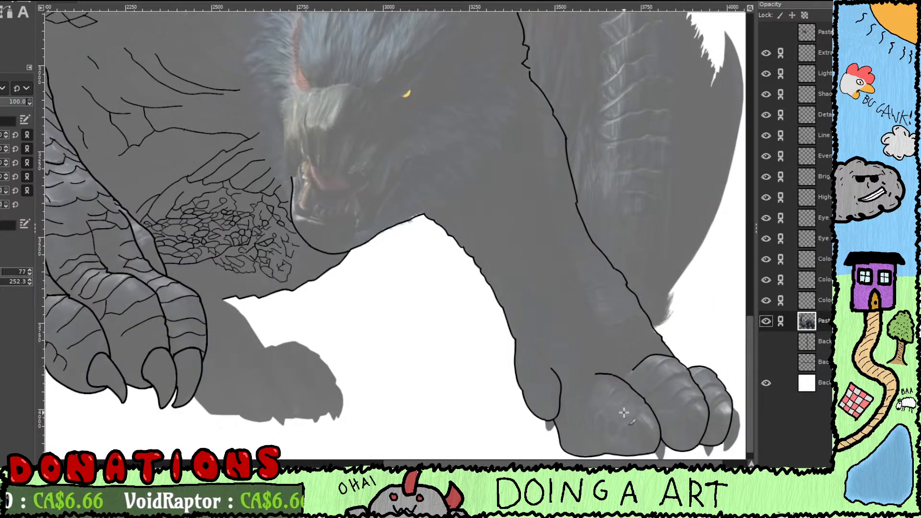
{"action": "key", "text": "space"}
{"action": "key", "text": "space"}
{"action": "key", "text": "space"}
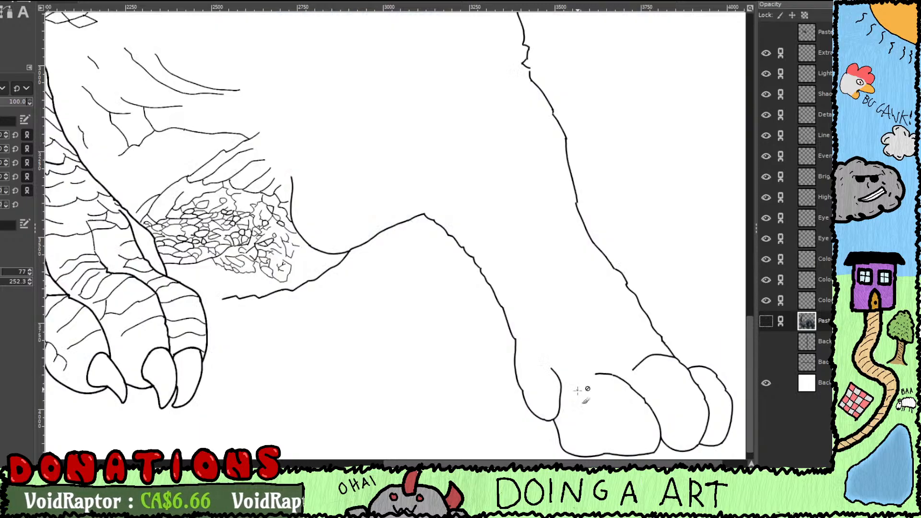
{"action": "key", "text": "space"}
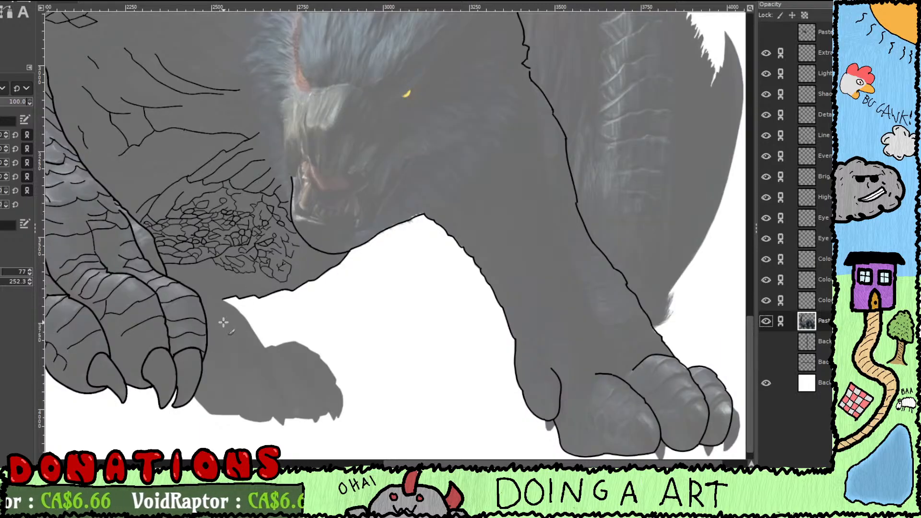
{"action": "left_click", "coordinate": [251, 311]}
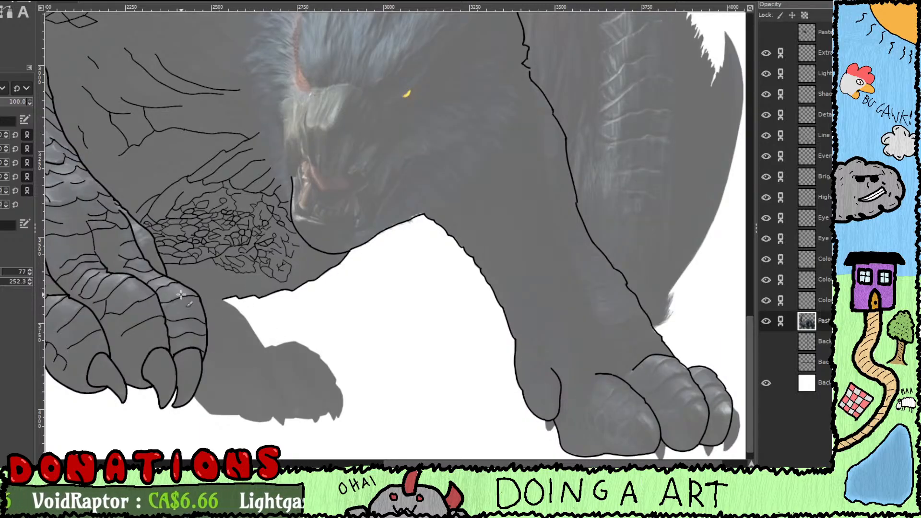
Step: On the Line layer, trace the shadowed rear foot from the belly line's end down the leg and over the toes to the front claw
{"action": "scroll", "coordinate": [182, 295], "scroll_direction": "up", "scroll_amount": 2}
{"action": "left_click_drag", "start_coordinate": [299, 315], "coordinate": [389, 216]}
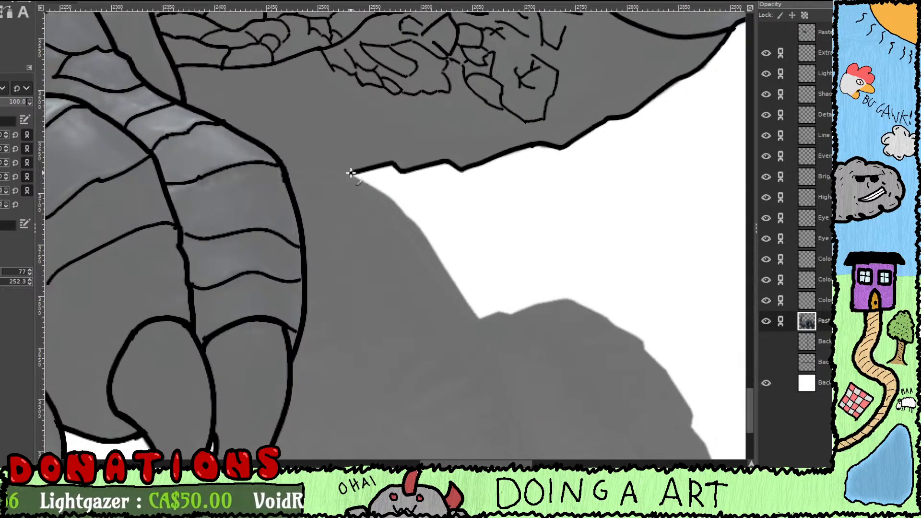
{"action": "left_click_drag", "start_coordinate": [351, 173], "coordinate": [382, 198]}
{"action": "key", "text": "ctrl+z"}
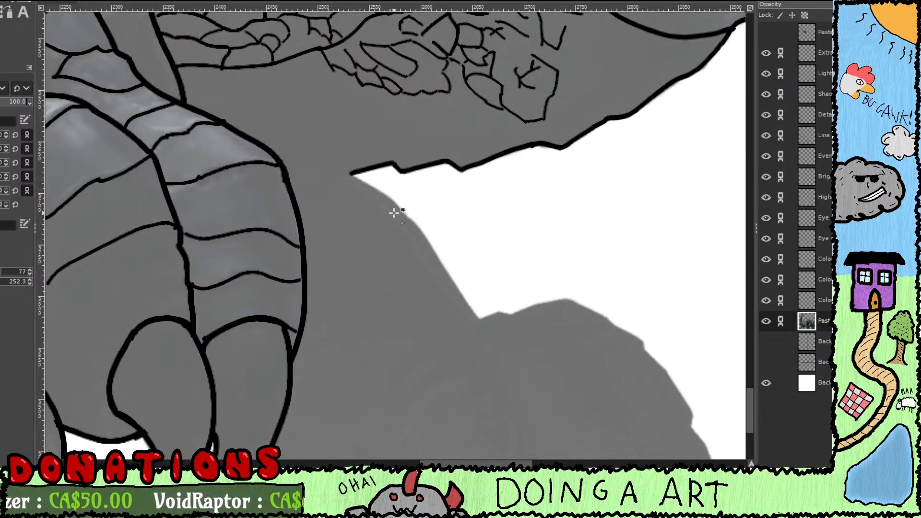
{"action": "left_click", "coordinate": [821, 135]}
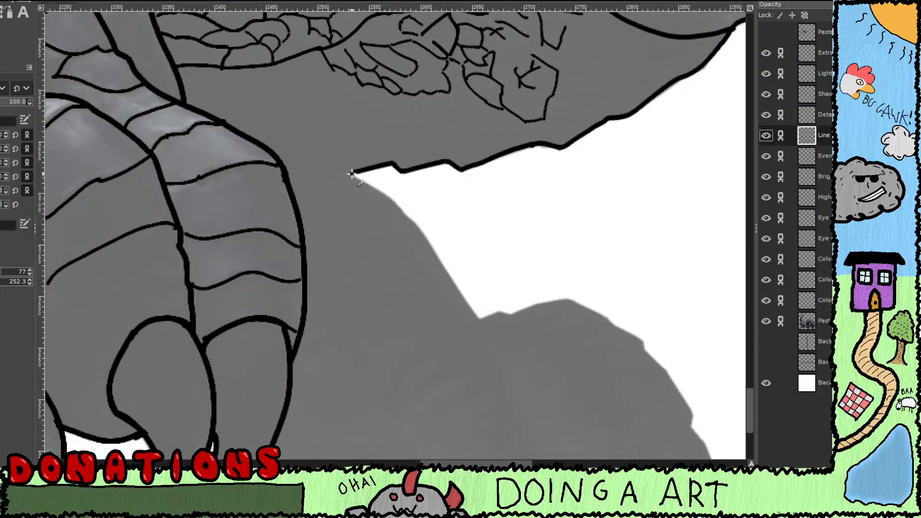
{"action": "mouse_move", "coordinate": [352, 174]}
{"action": "left_mouse_down"}
{"action": "mouse_move", "coordinate": [420, 227]}
{"action": "mouse_move", "coordinate": [485, 329]}
{"action": "mouse_move", "coordinate": [424, 276]}
{"action": "mouse_move", "coordinate": [353, 157]}
{"action": "mouse_move", "coordinate": [382, 195]}
{"action": "mouse_move", "coordinate": [377, 201]}
{"action": "mouse_move", "coordinate": [394, 195]}
{"action": "mouse_move", "coordinate": [386, 198]}
{"action": "mouse_move", "coordinate": [400, 204]}
{"action": "mouse_move", "coordinate": [446, 186]}
{"action": "left_mouse_up"}
{"action": "key", "text": "ctrl+z"}
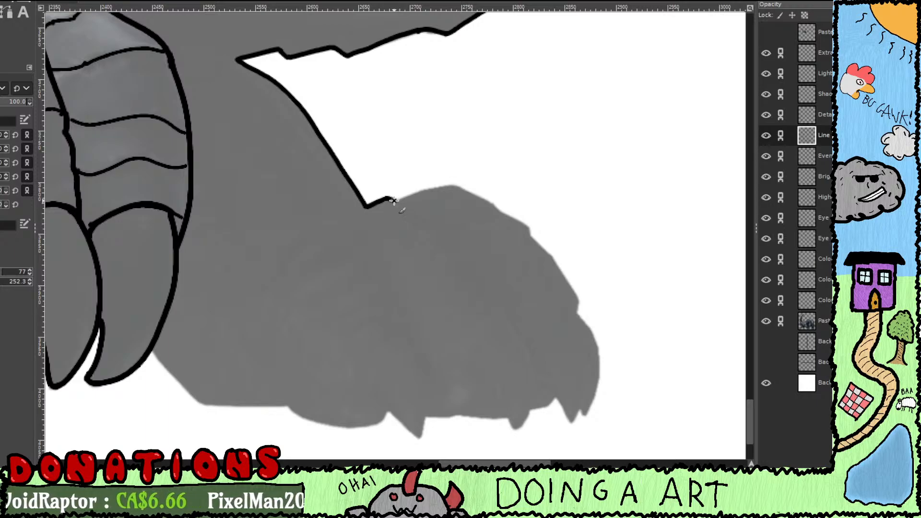
{"action": "mouse_move", "coordinate": [404, 197]}
{"action": "left_mouse_down"}
{"action": "mouse_move", "coordinate": [463, 186]}
{"action": "mouse_move", "coordinate": [524, 226]}
{"action": "mouse_move", "coordinate": [540, 237]}
{"action": "mouse_move", "coordinate": [472, 192]}
{"action": "mouse_move", "coordinate": [527, 272]}
{"action": "mouse_move", "coordinate": [523, 257]}
{"action": "mouse_move", "coordinate": [522, 279]}
{"action": "left_mouse_up"}
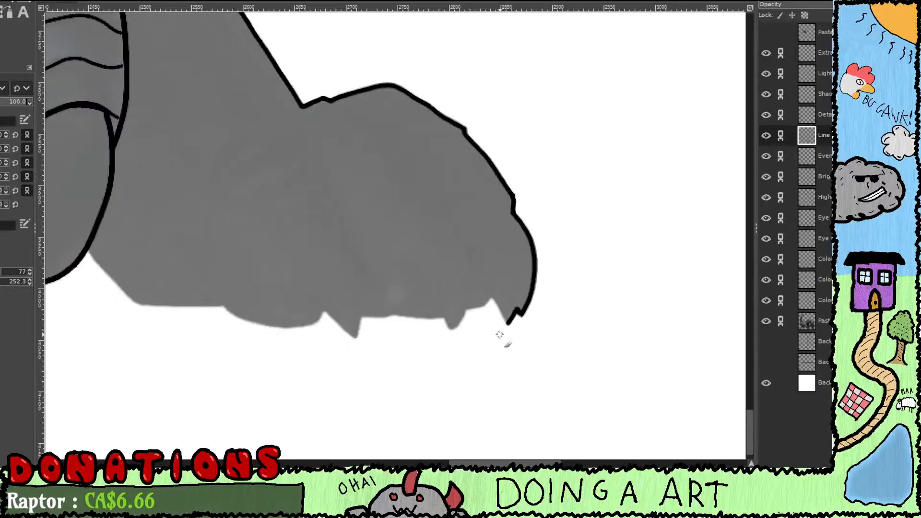
Step: Try to outline the small front claws of the rear foot, and undo the strokes back to the notch above the front toe
{"action": "mouse_move", "coordinate": [508, 322]}
{"action": "left_mouse_down"}
{"action": "mouse_move", "coordinate": [486, 289]}
{"action": "mouse_move", "coordinate": [484, 308]}
{"action": "mouse_move", "coordinate": [470, 308]}
{"action": "left_mouse_up"}
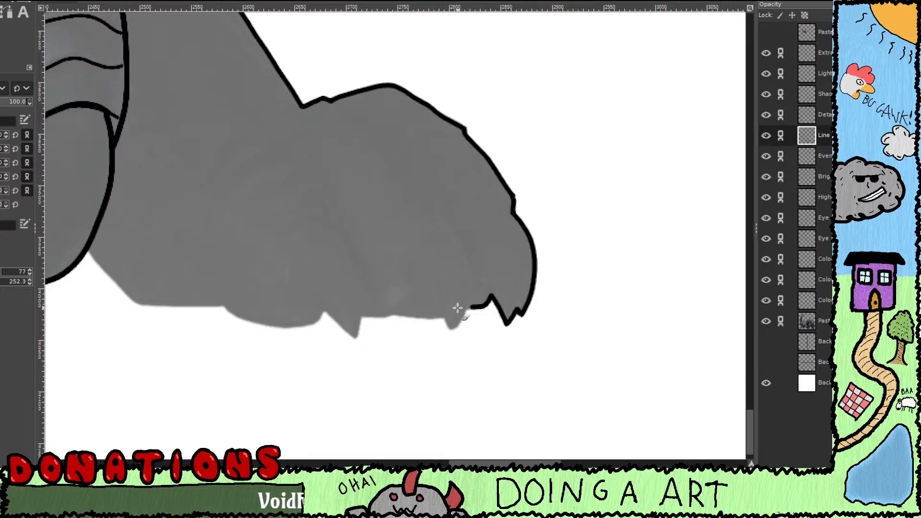
{"action": "key", "text": "ctrl+z"}
{"action": "key", "text": "ctrl+z"}
{"action": "key", "text": "ctrl+z"}
{"action": "key", "text": "ctrl+z"}
{"action": "key", "text": "ctrl+z"}
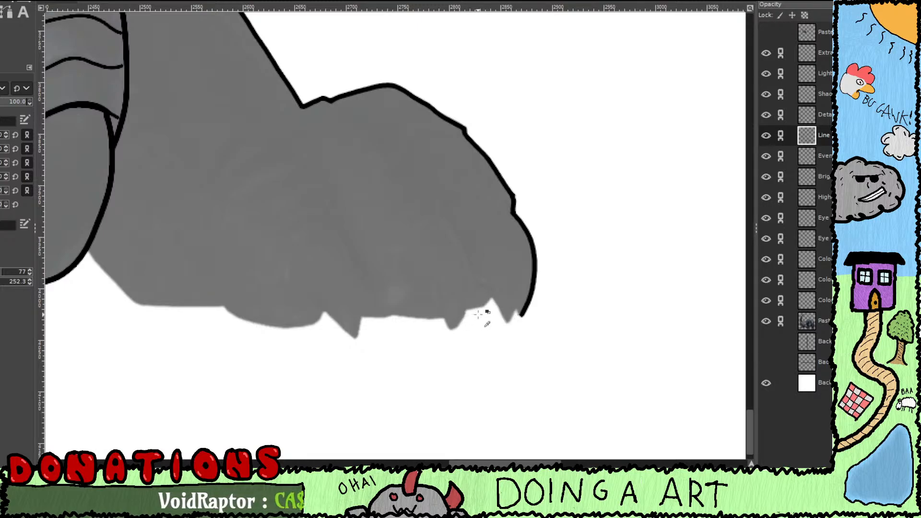
{"action": "key", "text": "ctrl+z"}
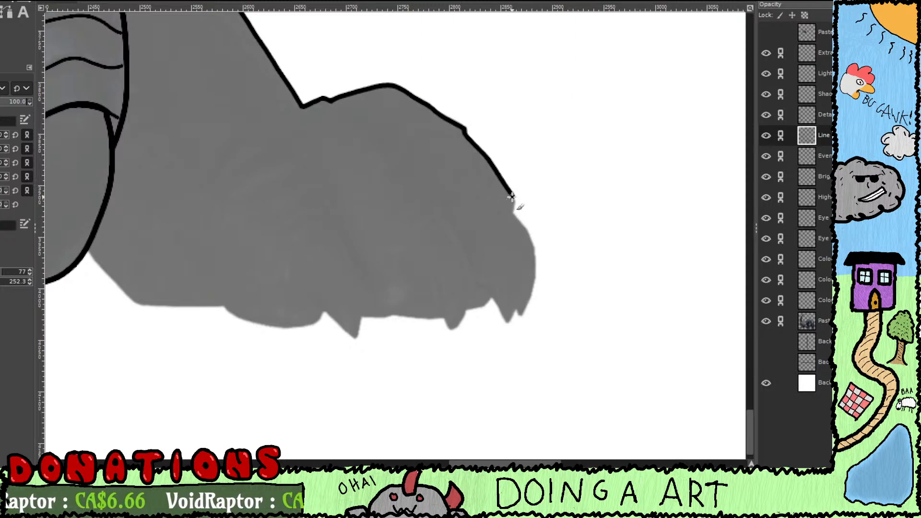
Step: Trace the rear foot's front toe, small claws and underside, back to the foreground foot's last large claw
{"action": "left_click_drag", "start_coordinate": [511, 195], "coordinate": [514, 211]}
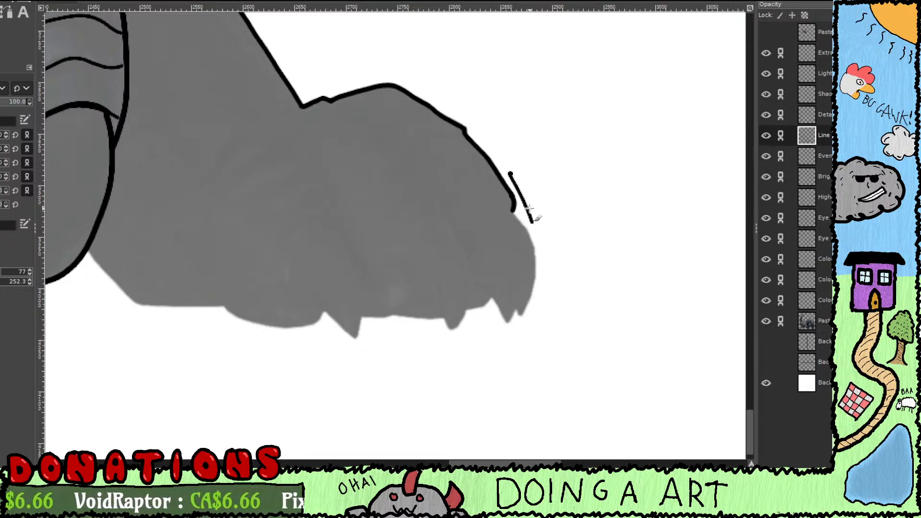
{"action": "mouse_move", "coordinate": [513, 216]}
{"action": "left_mouse_down"}
{"action": "mouse_move", "coordinate": [535, 263]}
{"action": "mouse_move", "coordinate": [518, 320]}
{"action": "left_mouse_up"}
{"action": "key", "text": "ctrl+z"}
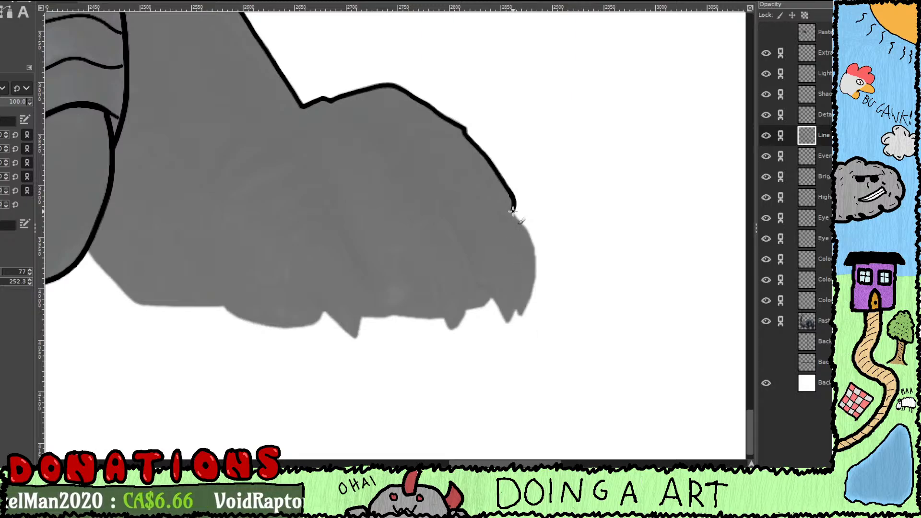
{"action": "mouse_move", "coordinate": [513, 211]}
{"action": "left_mouse_down"}
{"action": "mouse_move", "coordinate": [537, 264]}
{"action": "mouse_move", "coordinate": [523, 317]}
{"action": "mouse_move", "coordinate": [513, 325]}
{"action": "mouse_move", "coordinate": [521, 299]}
{"action": "mouse_move", "coordinate": [510, 320]}
{"action": "mouse_move", "coordinate": [503, 317]}
{"action": "mouse_move", "coordinate": [488, 286]}
{"action": "mouse_move", "coordinate": [489, 306]}
{"action": "mouse_move", "coordinate": [454, 309]}
{"action": "left_mouse_up"}
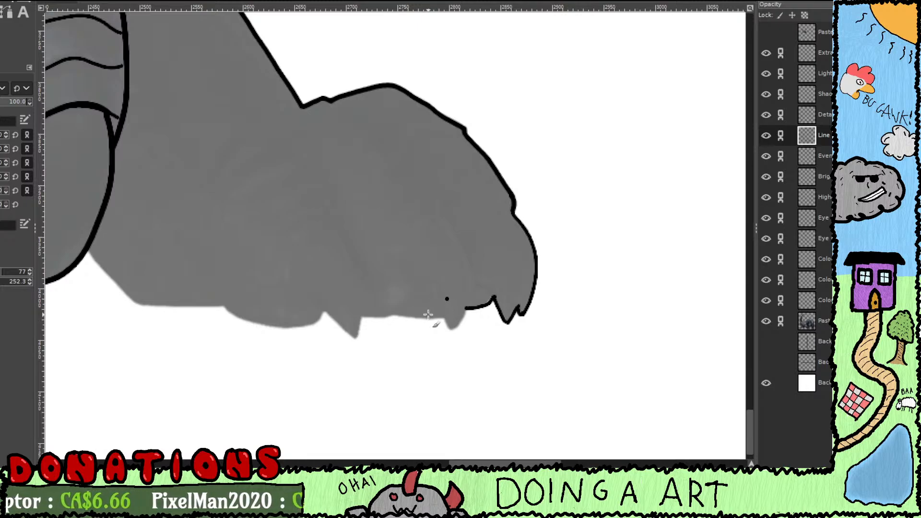
{"action": "left_click_drag", "start_coordinate": [436, 317], "coordinate": [481, 230]}
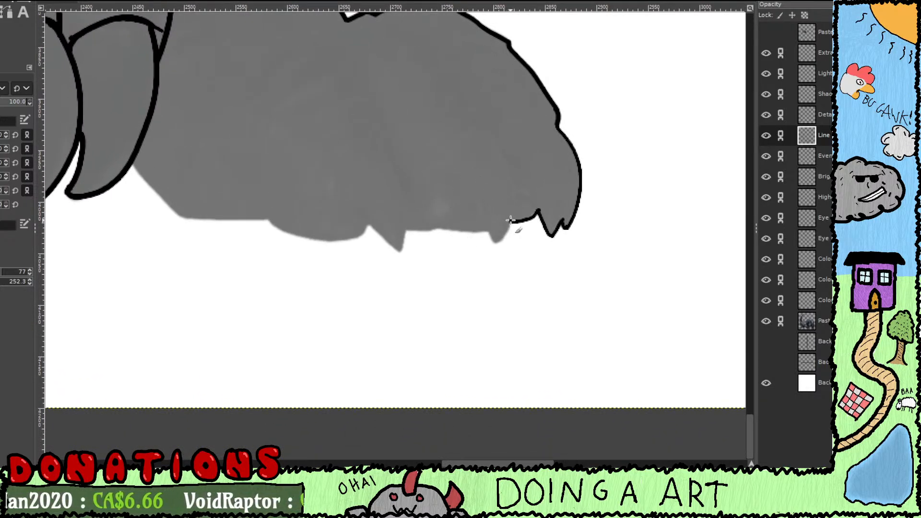
{"action": "mouse_move", "coordinate": [511, 220]}
{"action": "left_mouse_down"}
{"action": "mouse_move", "coordinate": [497, 248]}
{"action": "mouse_move", "coordinate": [483, 247]}
{"action": "mouse_move", "coordinate": [490, 252]}
{"action": "mouse_move", "coordinate": [488, 222]}
{"action": "mouse_move", "coordinate": [490, 231]}
{"action": "mouse_move", "coordinate": [467, 234]}
{"action": "mouse_move", "coordinate": [394, 226]}
{"action": "mouse_move", "coordinate": [445, 220]}
{"action": "mouse_move", "coordinate": [484, 252]}
{"action": "mouse_move", "coordinate": [469, 244]}
{"action": "mouse_move", "coordinate": [480, 227]}
{"action": "mouse_move", "coordinate": [511, 231]}
{"action": "mouse_move", "coordinate": [467, 240]}
{"action": "mouse_move", "coordinate": [408, 213]}
{"action": "mouse_move", "coordinate": [471, 290]}
{"action": "left_mouse_up"}
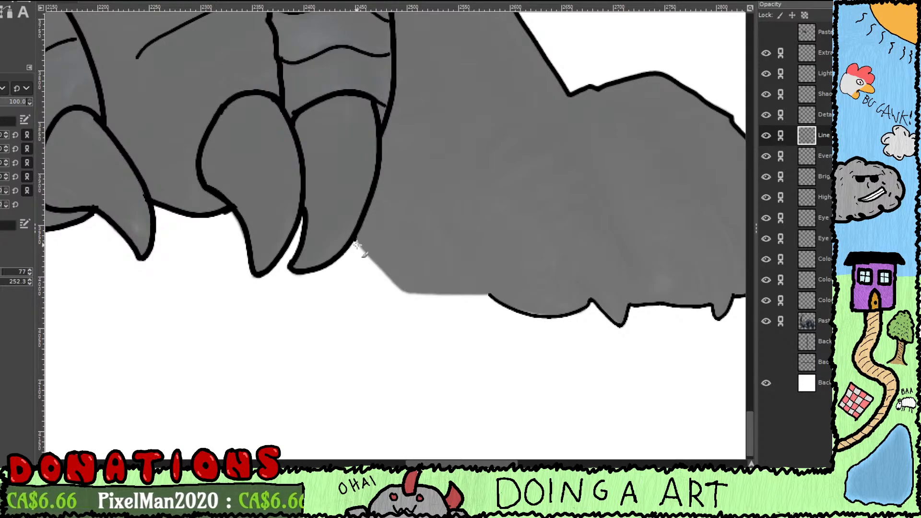
{"action": "mouse_move", "coordinate": [356, 245]}
{"action": "left_mouse_down"}
{"action": "mouse_move", "coordinate": [410, 296]}
{"action": "mouse_move", "coordinate": [500, 295]}
{"action": "left_mouse_up"}
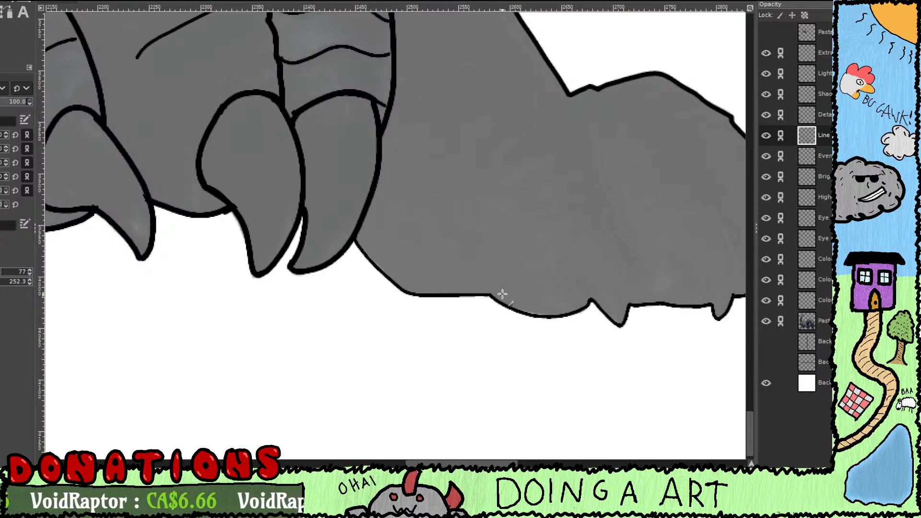
Step: Examine the traced rear foot against the whole creature and close up for gaps in the outline
{"action": "scroll", "coordinate": [480, 283], "scroll_direction": "down", "scroll_amount": 5, "text": "ctrl"}
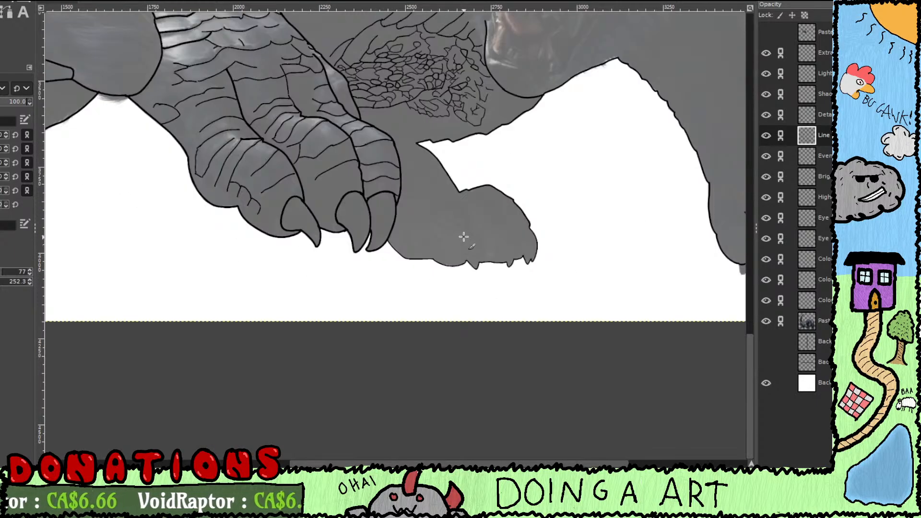
{"action": "scroll", "coordinate": [463, 237], "scroll_direction": "down", "scroll_amount": 4, "text": "ctrl"}
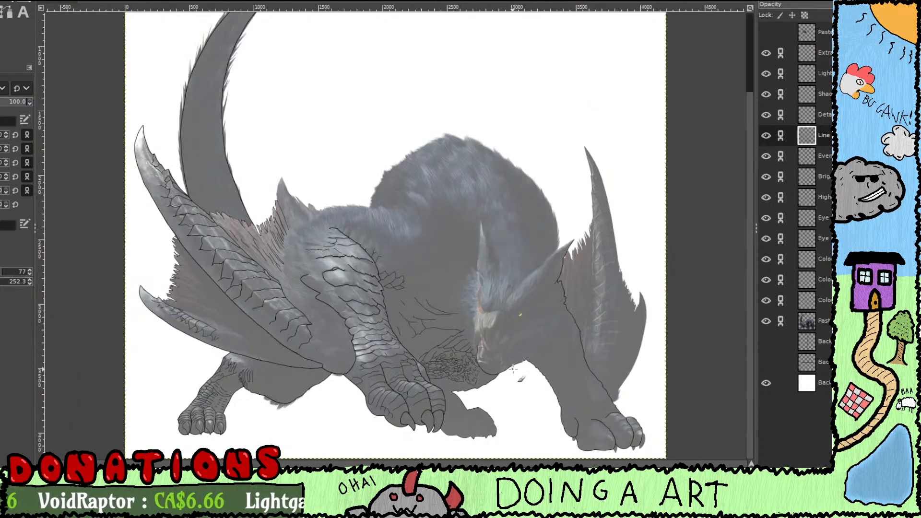
{"action": "left_click_drag", "start_coordinate": [568, 396], "coordinate": [476, 353]}
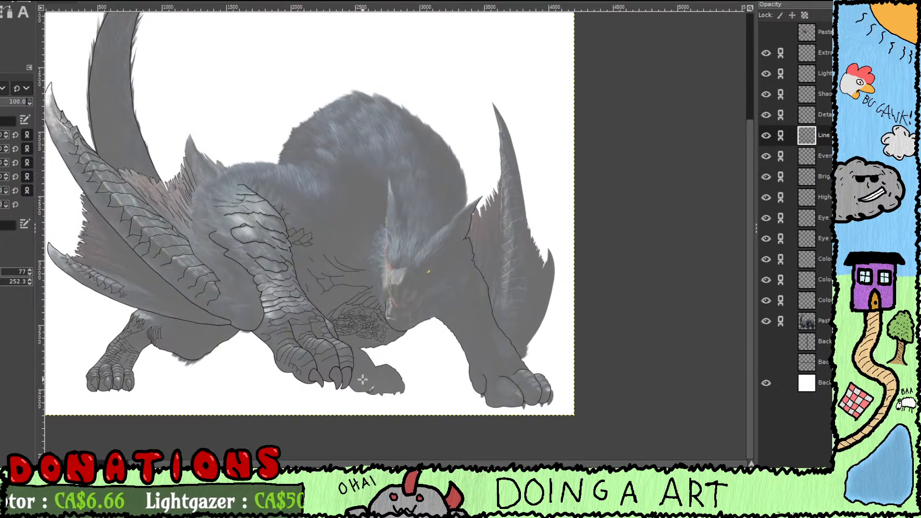
{"action": "scroll", "coordinate": [333, 371], "scroll_direction": "up", "scroll_amount": 1, "text": "ctrl"}
{"action": "scroll", "coordinate": [333, 371], "scroll_direction": "up", "scroll_amount": 4, "text": "ctrl"}
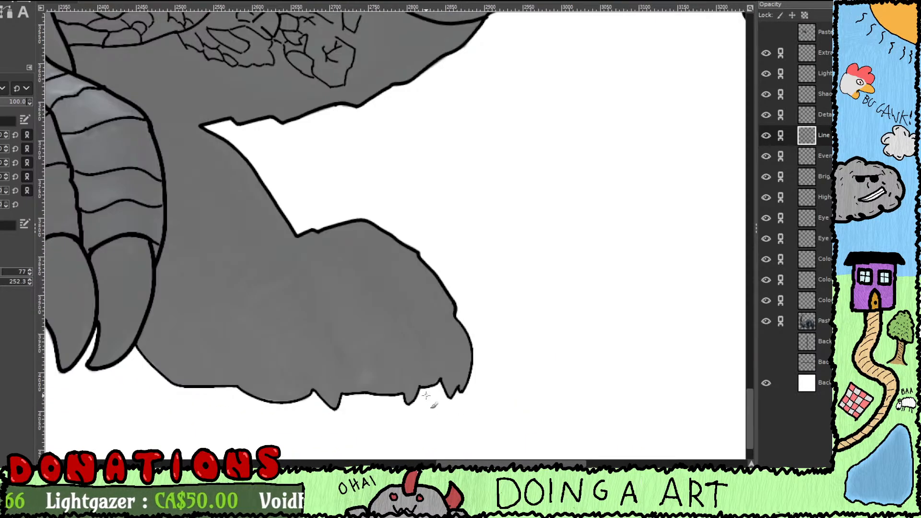
{"action": "scroll", "coordinate": [455, 307], "scroll_direction": "down", "scroll_amount": 1, "text": "ctrl"}
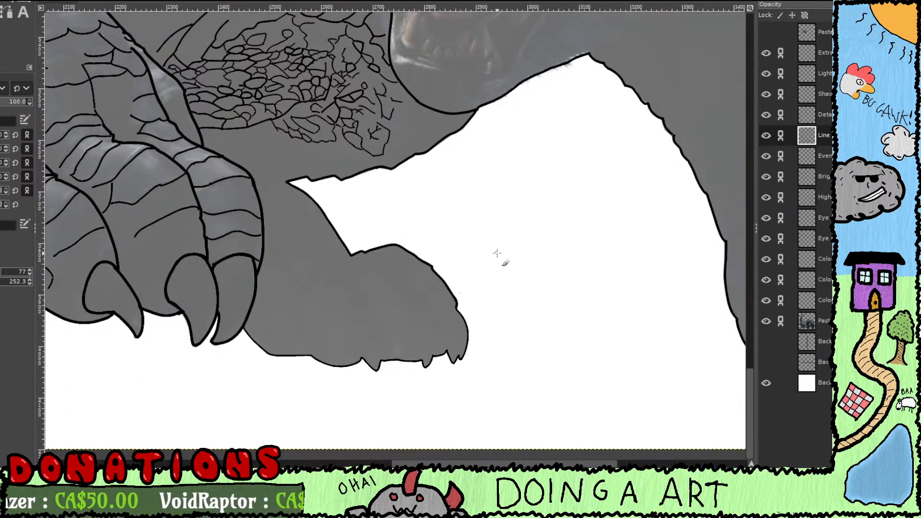
{"action": "scroll", "coordinate": [496, 261], "scroll_direction": "up", "scroll_amount": 2}
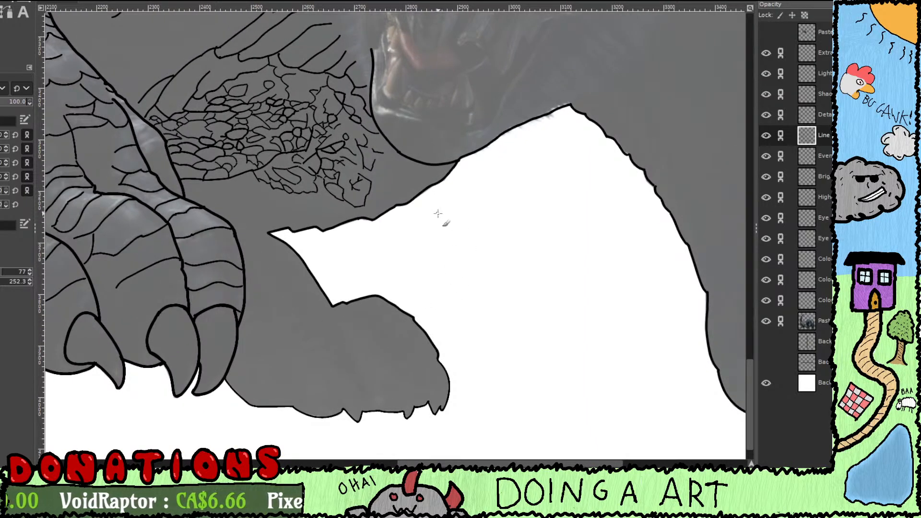
Step: Trace the lower outer edge of the far wing, from the fur tuft beside the foreleg diagonally upward
{"action": "left_click_drag", "start_coordinate": [486, 197], "coordinate": [397, 257]}
{"action": "left_click_drag", "start_coordinate": [468, 236], "coordinate": [360, 269]}
{"action": "left_click_drag", "start_coordinate": [475, 269], "coordinate": [356, 267]}
{"action": "left_click_drag", "start_coordinate": [475, 290], "coordinate": [366, 197]}
{"action": "left_click_drag", "start_coordinate": [434, 219], "coordinate": [408, 377]}
{"action": "mouse_move", "coordinate": [426, 243]}
{"action": "left_mouse_down"}
{"action": "mouse_move", "coordinate": [384, 415]}
{"action": "mouse_move", "coordinate": [421, 121]}
{"action": "left_mouse_up"}
{"action": "mouse_move", "coordinate": [467, 199]}
{"action": "left_mouse_down"}
{"action": "mouse_move", "coordinate": [469, 208]}
{"action": "mouse_move", "coordinate": [387, 240]}
{"action": "left_mouse_up"}
{"action": "left_click_drag", "start_coordinate": [460, 282], "coordinate": [479, 215]}
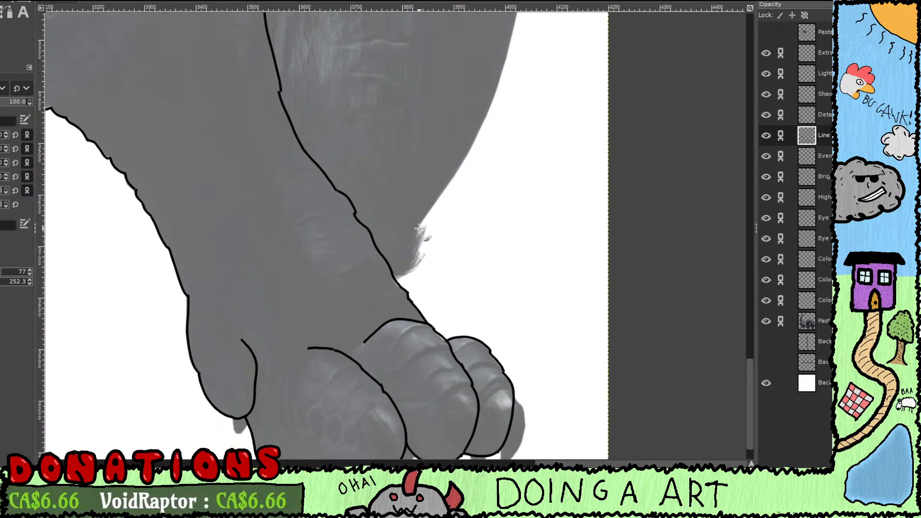
{"action": "left_click_drag", "start_coordinate": [420, 224], "coordinate": [472, 145]}
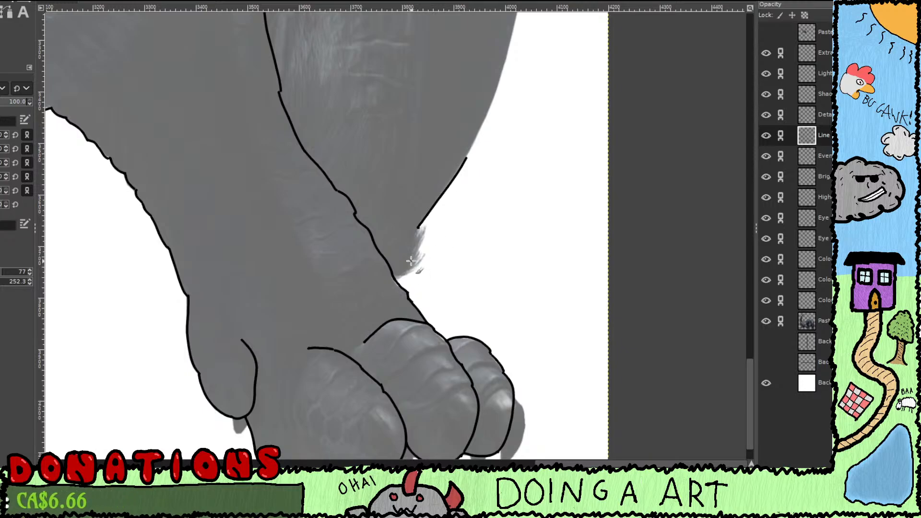
Step: Try thick fur strokes on the tuft at the far wing's lower end, and undo them
{"action": "scroll", "coordinate": [413, 264], "scroll_direction": "up", "scroll_amount": 2}
{"action": "mouse_move", "coordinate": [396, 273]}
{"action": "left_mouse_down"}
{"action": "mouse_move", "coordinate": [438, 235]}
{"action": "mouse_move", "coordinate": [424, 239]}
{"action": "mouse_move", "coordinate": [434, 199]}
{"action": "left_mouse_up"}
{"action": "mouse_move", "coordinate": [407, 227]}
{"action": "left_mouse_down"}
{"action": "mouse_move", "coordinate": [431, 192]}
{"action": "mouse_move", "coordinate": [443, 200]}
{"action": "left_mouse_up"}
{"action": "key", "text": "ctrl+z"}
{"action": "key", "text": "ctrl+z"}
{"action": "key", "text": "ctrl+z"}
{"action": "key", "text": "ctrl+z"}
{"action": "key", "text": "ctrl+z"}
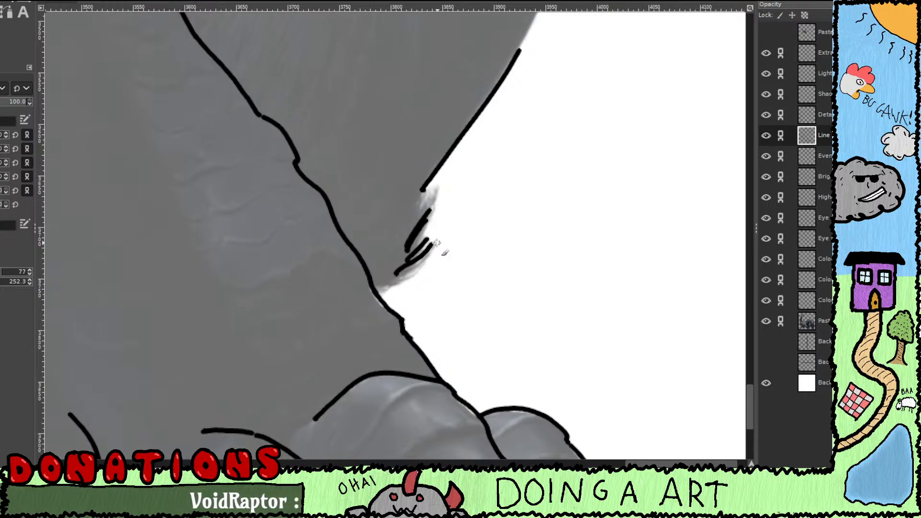
{"action": "key", "text": "ctrl+z"}
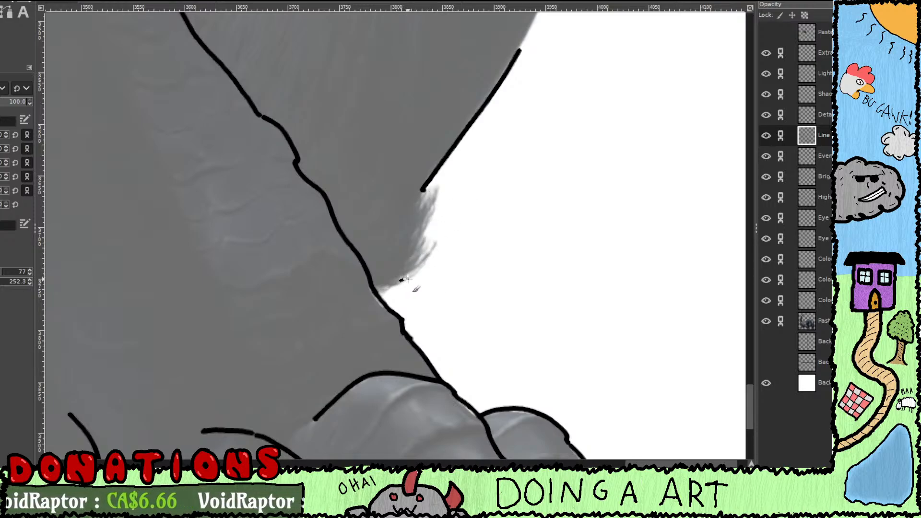
Step: Hatch the wing's fur tuft with thin strokes and outline its inner edge down to the foreleg
{"action": "mouse_move", "coordinate": [407, 279]}
{"action": "left_mouse_down"}
{"action": "mouse_move", "coordinate": [432, 258]}
{"action": "mouse_move", "coordinate": [416, 262]}
{"action": "mouse_move", "coordinate": [436, 234]}
{"action": "mouse_move", "coordinate": [415, 251]}
{"action": "mouse_move", "coordinate": [437, 203]}
{"action": "left_mouse_up"}
{"action": "left_click_drag", "start_coordinate": [415, 243], "coordinate": [437, 192]}
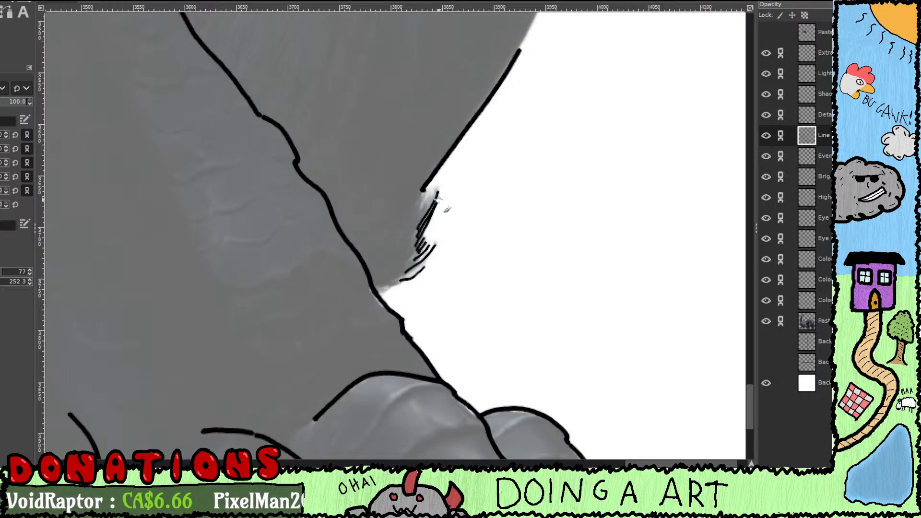
{"action": "mouse_move", "coordinate": [418, 223]}
{"action": "left_mouse_down"}
{"action": "mouse_move", "coordinate": [437, 175]}
{"action": "mouse_move", "coordinate": [416, 212]}
{"action": "mouse_move", "coordinate": [435, 175]}
{"action": "mouse_move", "coordinate": [425, 195]}
{"action": "left_mouse_up"}
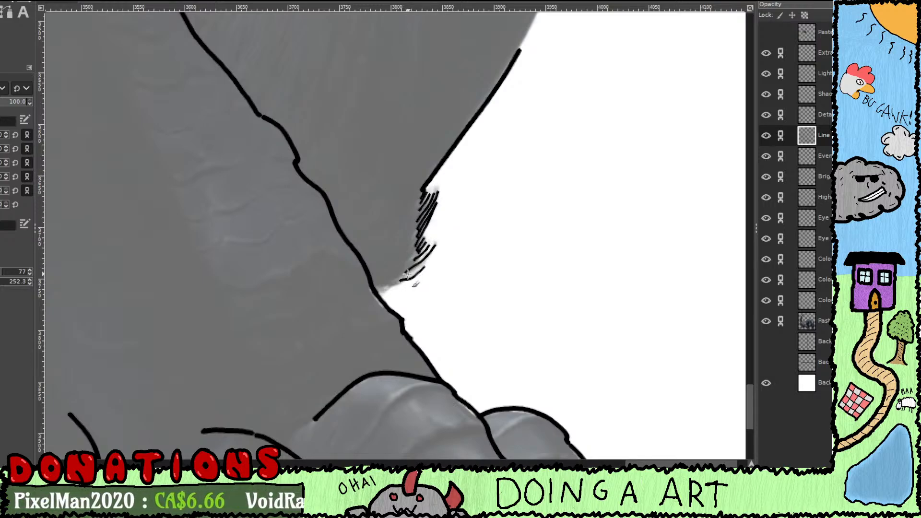
{"action": "mouse_move", "coordinate": [394, 281]}
{"action": "left_mouse_down"}
{"action": "mouse_move", "coordinate": [365, 288]}
{"action": "mouse_move", "coordinate": [408, 271]}
{"action": "mouse_move", "coordinate": [394, 281]}
{"action": "mouse_move", "coordinate": [417, 237]}
{"action": "mouse_move", "coordinate": [427, 181]}
{"action": "left_mouse_up"}
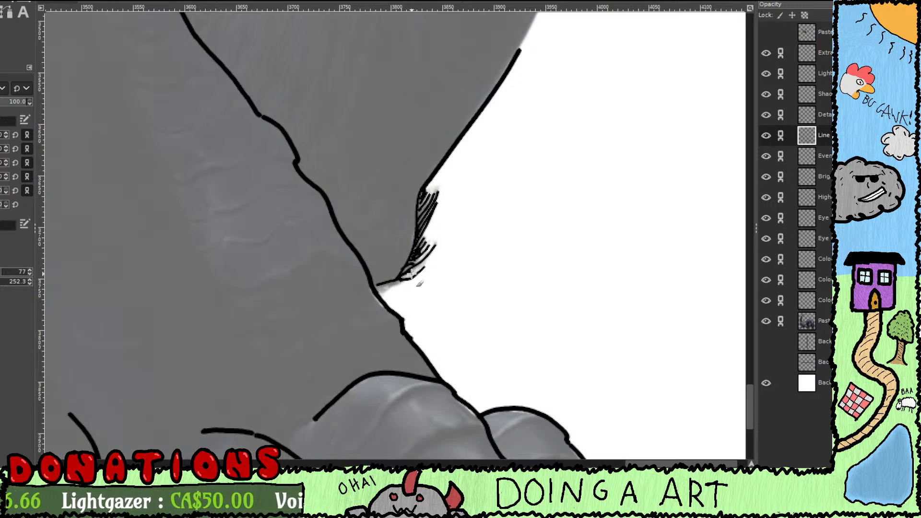
Step: Check the hatched tuft within the whole line art by hiding the reference painting and showing it again
{"action": "scroll", "coordinate": [422, 288], "scroll_direction": "down", "scroll_amount": 6}
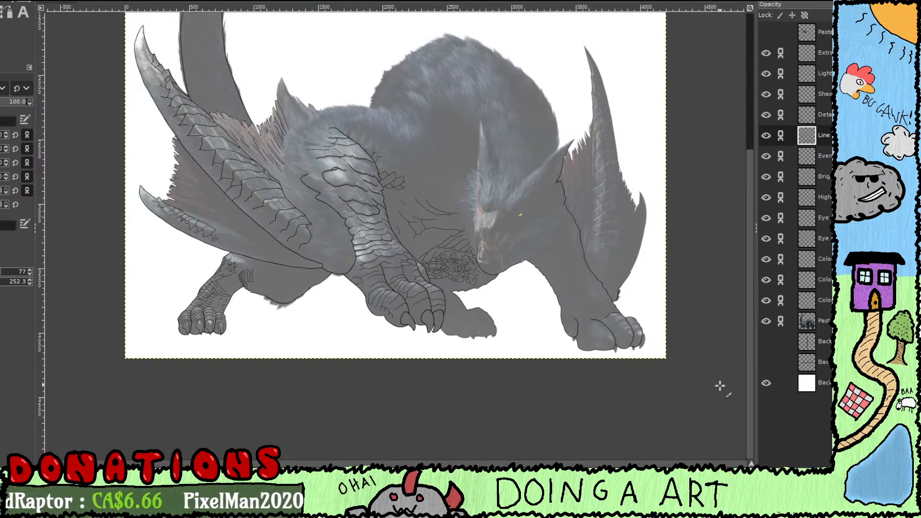
{"action": "left_click", "coordinate": [766, 322]}
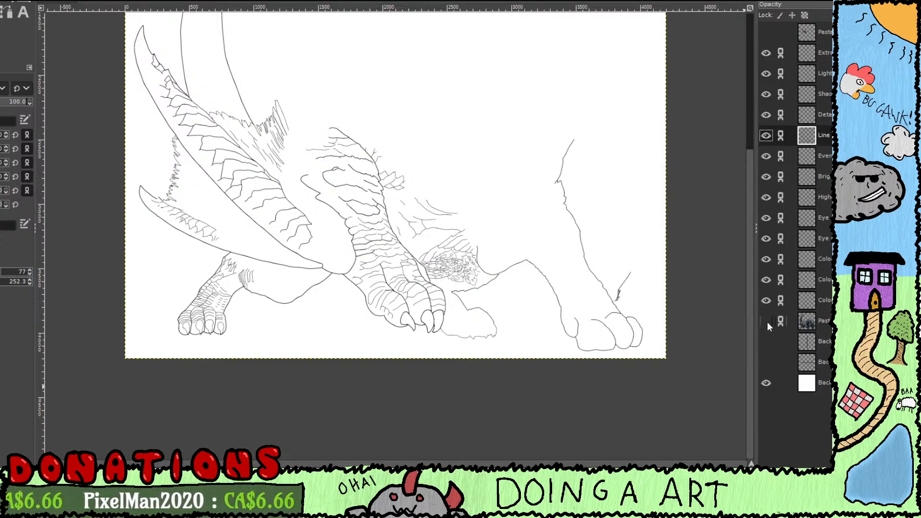
{"action": "left_click", "coordinate": [766, 320]}
{"action": "scroll", "coordinate": [607, 294], "scroll_direction": "up", "scroll_amount": 6}
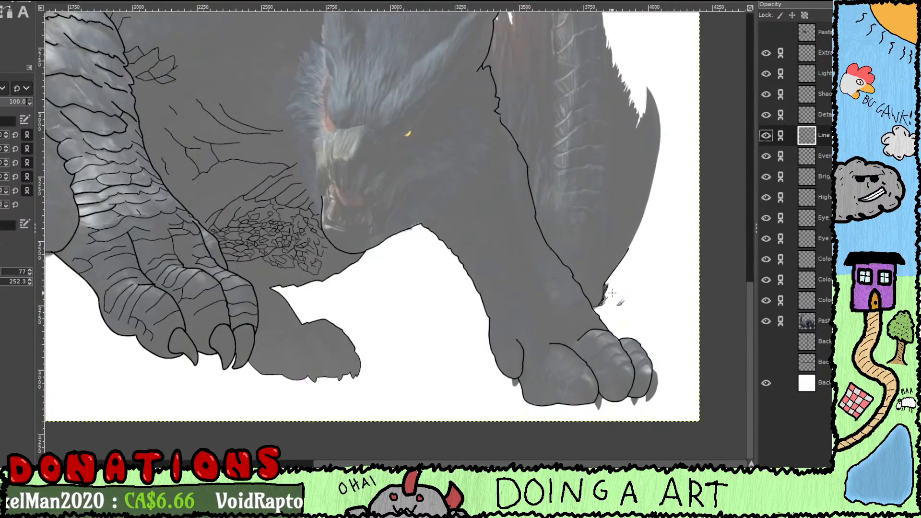
{"action": "scroll", "coordinate": [607, 294], "scroll_direction": "up", "scroll_amount": 2}
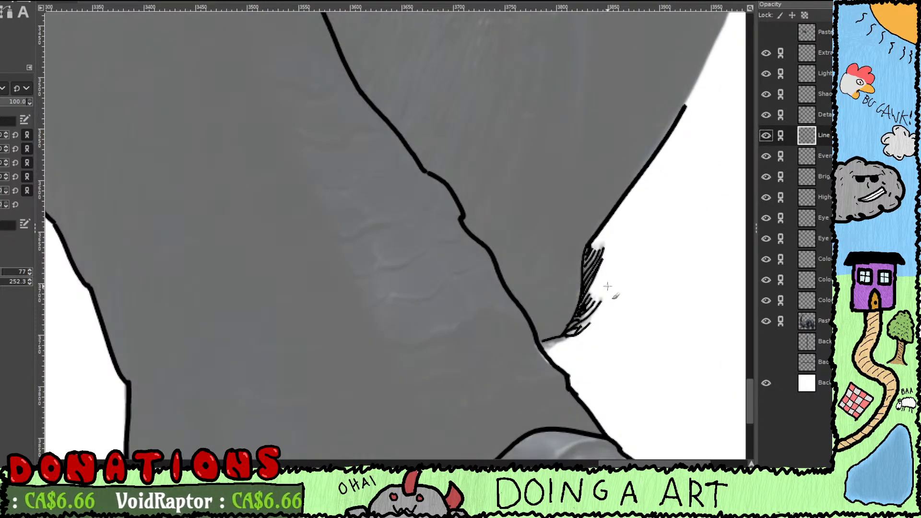
Step: Undo the tuft's thin fur strokes and inner edge, back to the wing's straight lower edge line
{"action": "key", "text": "ctrl+z"}
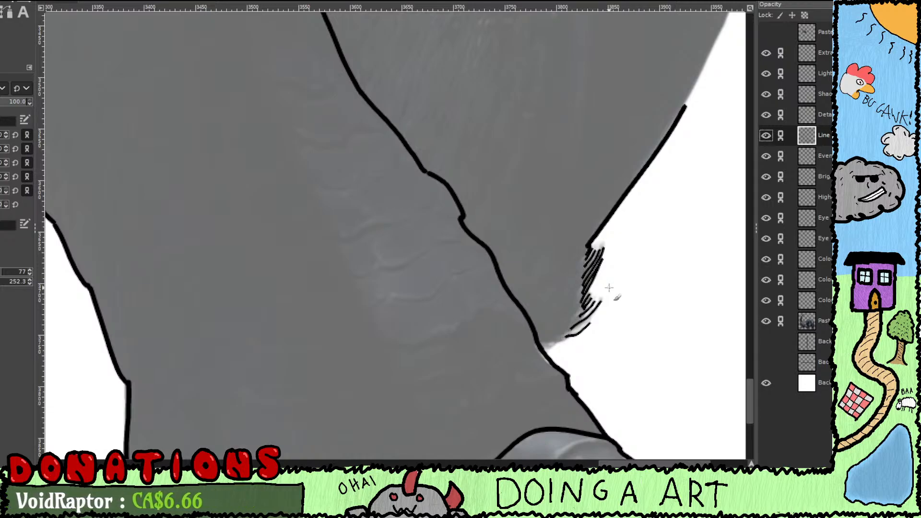
{"action": "key", "text": "ctrl+z"}
{"action": "key", "text": "ctrl+z"}
{"action": "key", "text": "ctrl+z"}
{"action": "key", "text": "ctrl+z"}
{"action": "key", "text": "ctrl+z"}
{"action": "key", "text": "ctrl+z"}
{"action": "key", "text": "ctrl+z"}
{"action": "key", "text": "ctrl+z"}
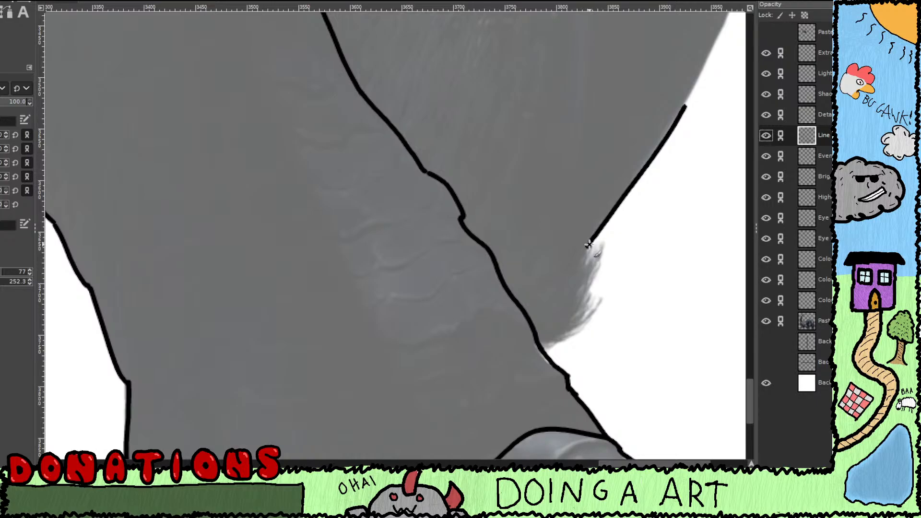
Step: Join the wing's lower edge to the foreleg outline with one smooth curve, and extend the edge line farther up the wing
{"action": "mouse_move", "coordinate": [590, 244]}
{"action": "left_mouse_down"}
{"action": "mouse_move", "coordinate": [571, 317]}
{"action": "mouse_move", "coordinate": [527, 337]}
{"action": "left_mouse_up"}
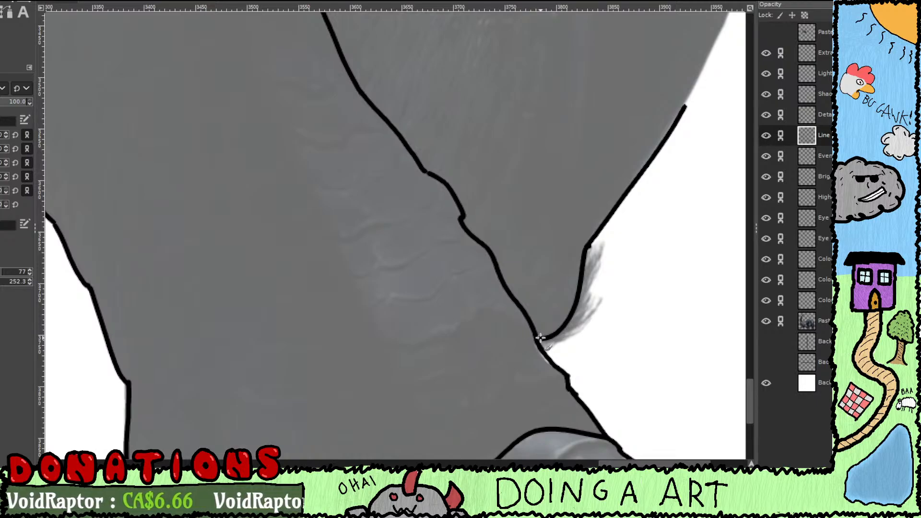
{"action": "mouse_move", "coordinate": [676, 138]}
{"action": "left_mouse_down"}
{"action": "mouse_move", "coordinate": [527, 234]}
{"action": "mouse_move", "coordinate": [490, 338]}
{"action": "mouse_move", "coordinate": [553, 204]}
{"action": "left_mouse_up"}
{"action": "key", "text": "shift+e"}
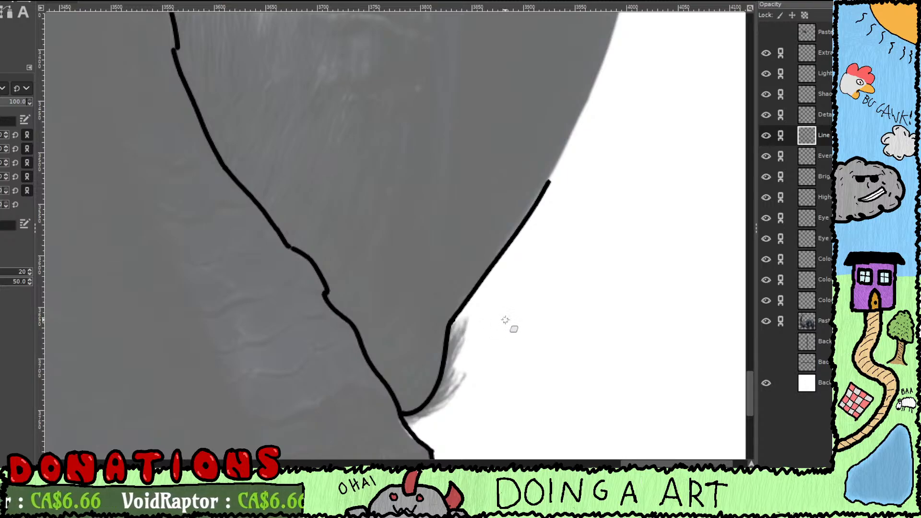
{"action": "mouse_move", "coordinate": [574, 170]}
{"action": "left_mouse_down"}
{"action": "mouse_move", "coordinate": [512, 251]}
{"action": "mouse_move", "coordinate": [494, 251]}
{"action": "mouse_move", "coordinate": [516, 217]}
{"action": "mouse_move", "coordinate": [552, 102]}
{"action": "left_mouse_up"}
{"action": "key", "text": "p"}
{"action": "key", "text": "ctrl+z"}
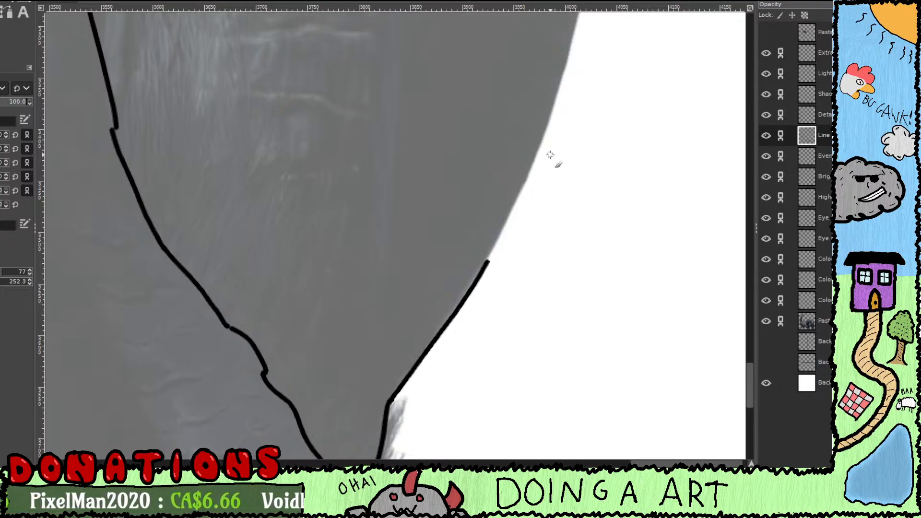
{"action": "mouse_move", "coordinate": [487, 260]}
{"action": "left_mouse_down"}
{"action": "mouse_move", "coordinate": [553, 116]}
{"action": "mouse_move", "coordinate": [575, 41]}
{"action": "mouse_move", "coordinate": [484, 254]}
{"action": "left_mouse_up"}
{"action": "key", "text": "ctrl+z"}
{"action": "key", "text": "ctrl+z"}
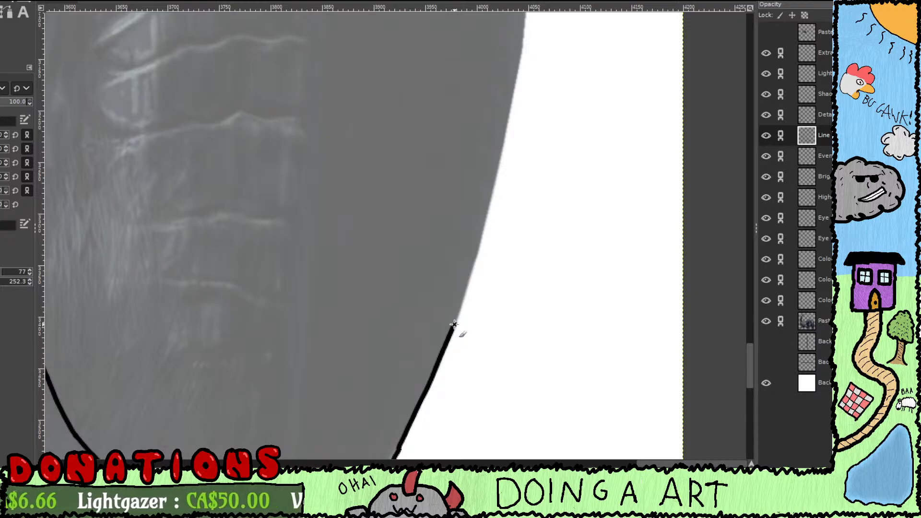
Step: Trace the wing's outer edge up to the pointed spike and down the spike's inner side to the ragged membrane
{"action": "mouse_move", "coordinate": [454, 325]}
{"action": "left_mouse_down"}
{"action": "mouse_move", "coordinate": [512, 98]}
{"action": "mouse_move", "coordinate": [470, 154]}
{"action": "left_mouse_up"}
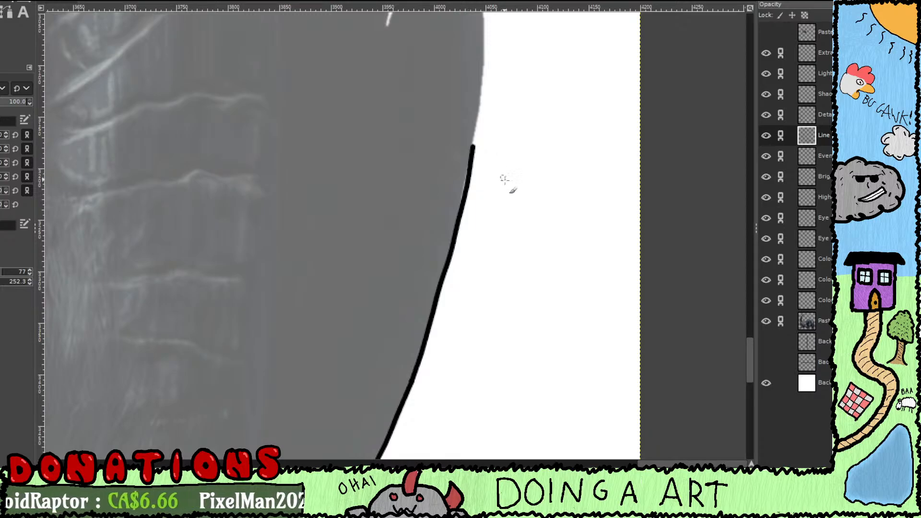
{"action": "key", "text": "ctrl+z"}
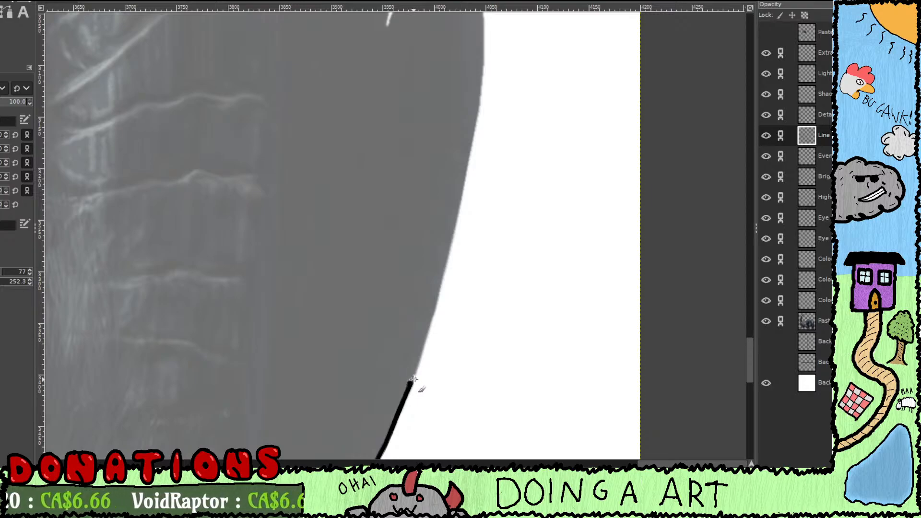
{"action": "mouse_move", "coordinate": [413, 379]}
{"action": "left_mouse_down"}
{"action": "mouse_move", "coordinate": [454, 237]}
{"action": "mouse_move", "coordinate": [484, 33]}
{"action": "left_mouse_up"}
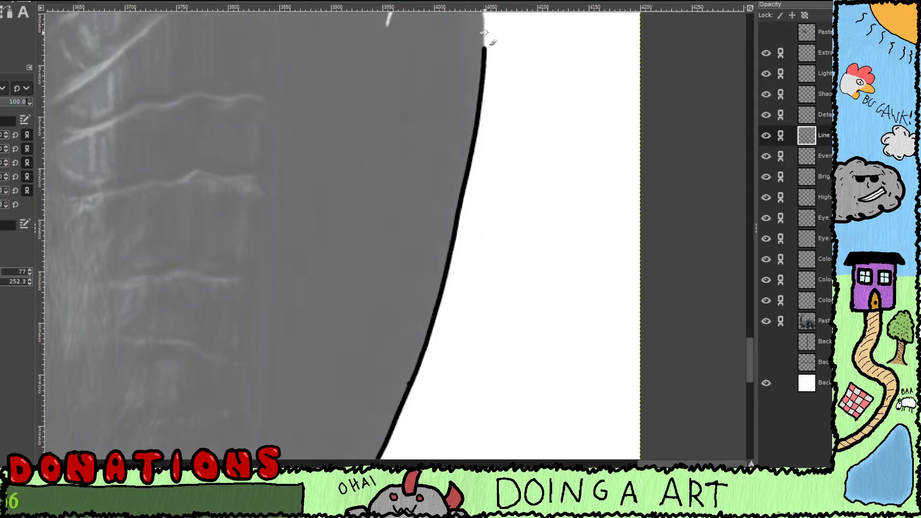
{"action": "left_click_drag", "start_coordinate": [472, 93], "coordinate": [459, 255]}
{"action": "mouse_move", "coordinate": [475, 218]}
{"action": "left_mouse_down"}
{"action": "mouse_move", "coordinate": [477, 250]}
{"action": "mouse_move", "coordinate": [470, 164]}
{"action": "mouse_move", "coordinate": [449, 106]}
{"action": "mouse_move", "coordinate": [413, 56]}
{"action": "mouse_move", "coordinate": [433, 61]}
{"action": "mouse_move", "coordinate": [422, 65]}
{"action": "mouse_move", "coordinate": [424, 134]}
{"action": "mouse_move", "coordinate": [408, 185]}
{"action": "mouse_move", "coordinate": [467, 242]}
{"action": "left_mouse_up"}
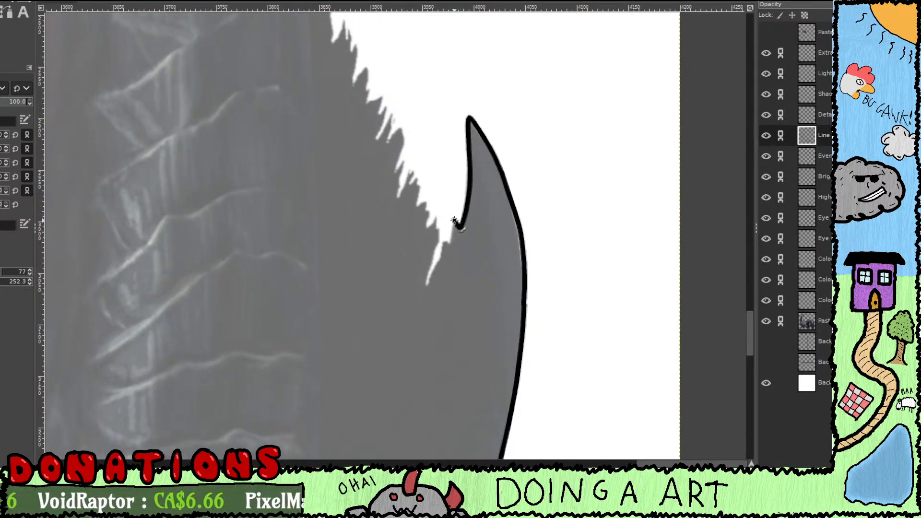
Step: Try to outline the narrow tear in the ragged membrane beside the spike, and undo the strokes back to the spike's base
{"action": "mouse_move", "coordinate": [451, 225]}
{"action": "left_mouse_down"}
{"action": "mouse_move", "coordinate": [448, 256]}
{"action": "mouse_move", "coordinate": [441, 242]}
{"action": "mouse_move", "coordinate": [422, 299]}
{"action": "mouse_move", "coordinate": [441, 230]}
{"action": "mouse_move", "coordinate": [437, 211]}
{"action": "mouse_move", "coordinate": [424, 234]}
{"action": "mouse_move", "coordinate": [428, 199]}
{"action": "mouse_move", "coordinate": [415, 210]}
{"action": "mouse_move", "coordinate": [436, 248]}
{"action": "mouse_move", "coordinate": [436, 219]}
{"action": "mouse_move", "coordinate": [456, 247]}
{"action": "left_mouse_up"}
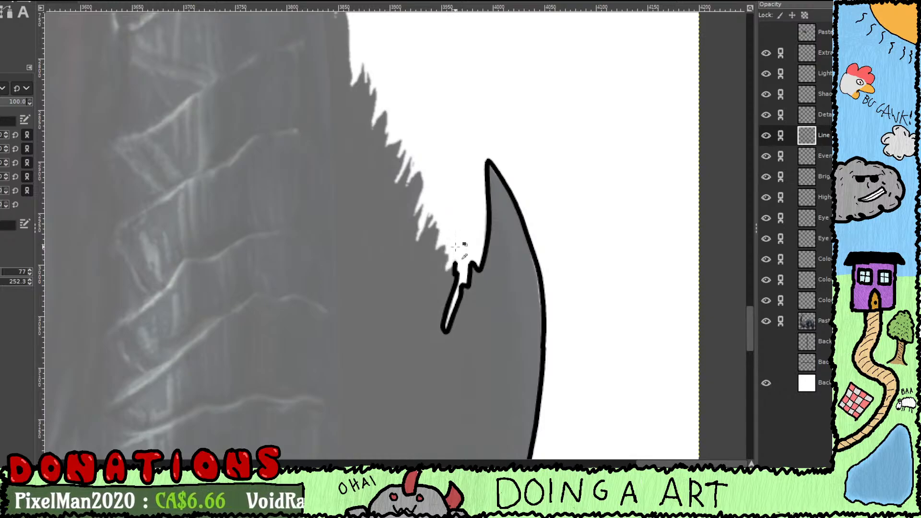
{"action": "key", "text": "ctrl+z"}
{"action": "key", "text": "ctrl+z"}
{"action": "key", "text": "ctrl+z"}
{"action": "key", "text": "ctrl+z"}
{"action": "key", "text": "ctrl+z"}
{"action": "key", "text": "ctrl+z"}
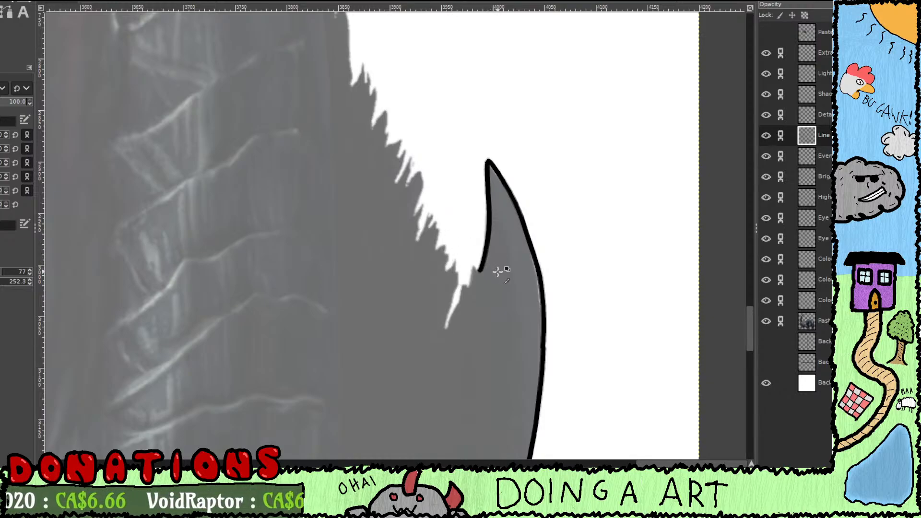
Step: Redraw the spike's inner side down to the notched membrane and outline the narrow tear beside its base
{"action": "key", "text": "ctrl+z"}
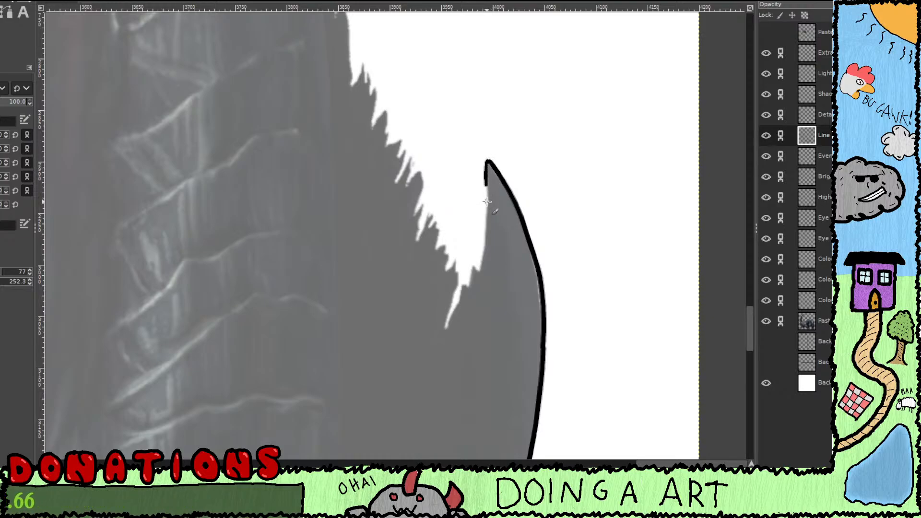
{"action": "mouse_move", "coordinate": [488, 202]}
{"action": "left_mouse_down"}
{"action": "mouse_move", "coordinate": [488, 248]}
{"action": "mouse_move", "coordinate": [467, 288]}
{"action": "left_mouse_up"}
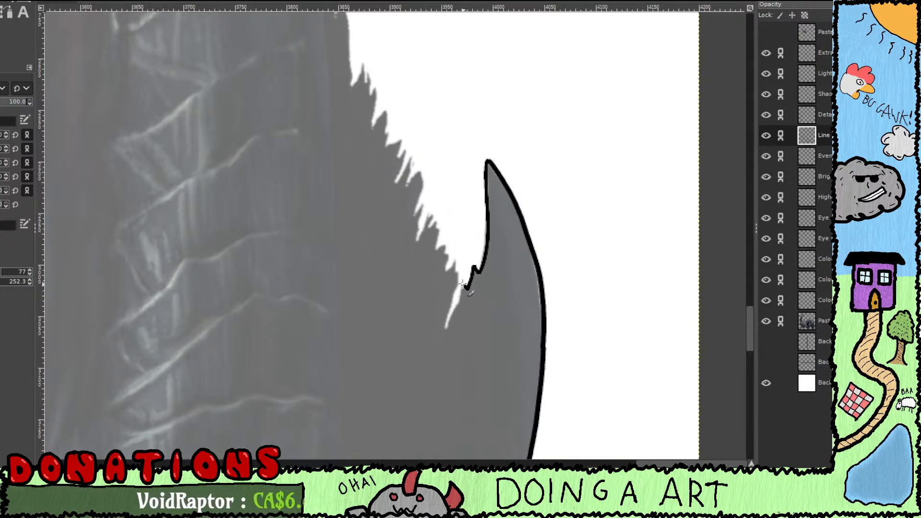
{"action": "mouse_move", "coordinate": [462, 293]}
{"action": "left_mouse_down"}
{"action": "mouse_move", "coordinate": [443, 341]}
{"action": "mouse_move", "coordinate": [459, 264]}
{"action": "left_mouse_up"}
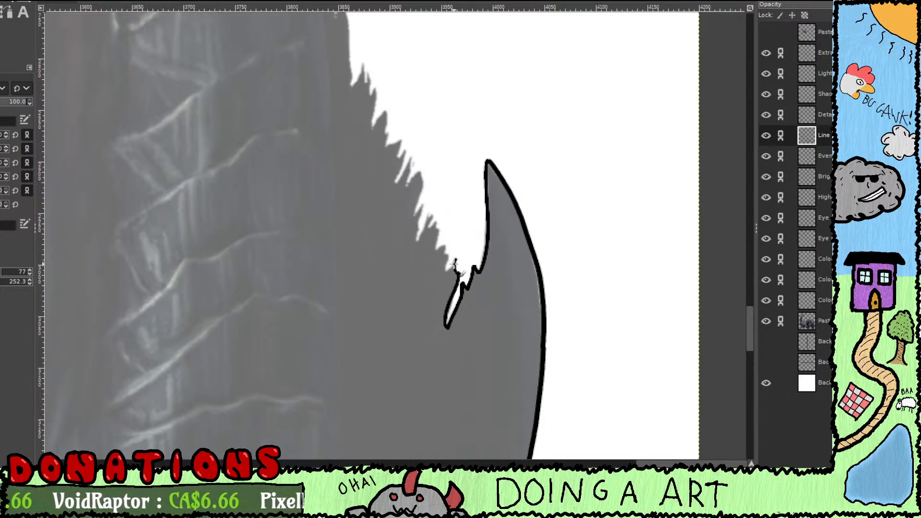
Step: Trace the jagged membrane points from the tear up to the broad tooth beside the two thin slits
{"action": "left_click_drag", "start_coordinate": [446, 266], "coordinate": [446, 251]}
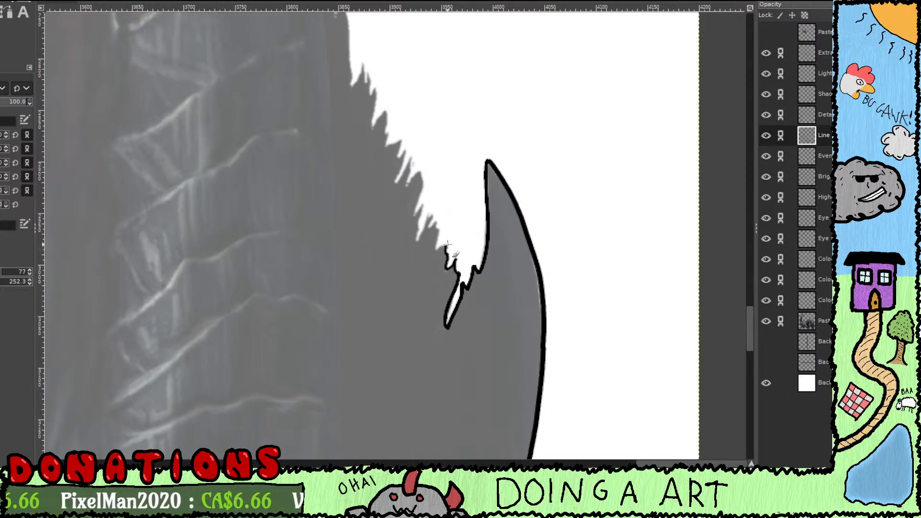
{"action": "left_click_drag", "start_coordinate": [438, 248], "coordinate": [443, 221]}
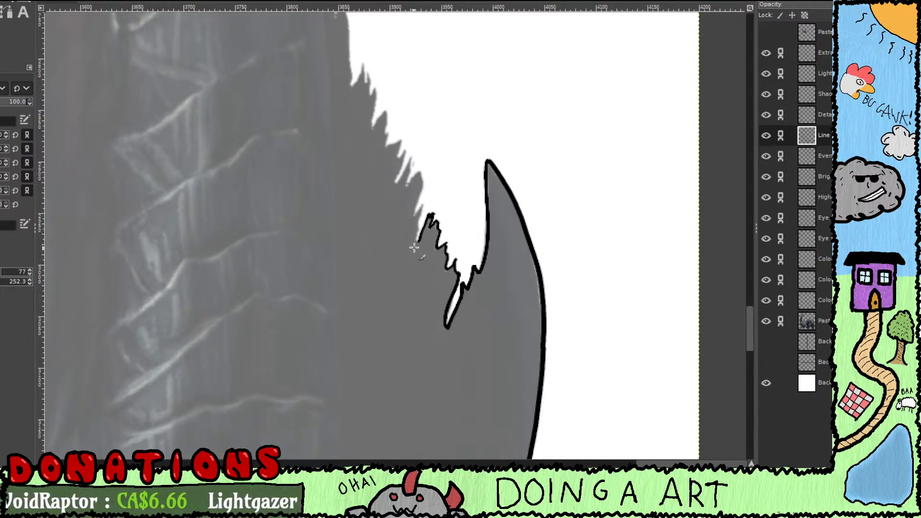
{"action": "left_click_drag", "start_coordinate": [416, 243], "coordinate": [419, 224]}
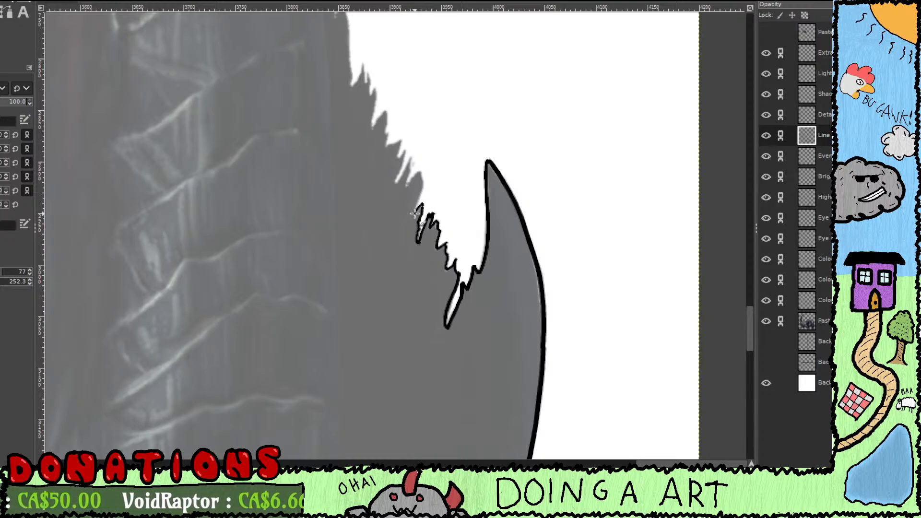
{"action": "mouse_move", "coordinate": [422, 191]}
{"action": "left_mouse_down"}
{"action": "mouse_move", "coordinate": [419, 163]}
{"action": "mouse_move", "coordinate": [402, 198]}
{"action": "left_mouse_up"}
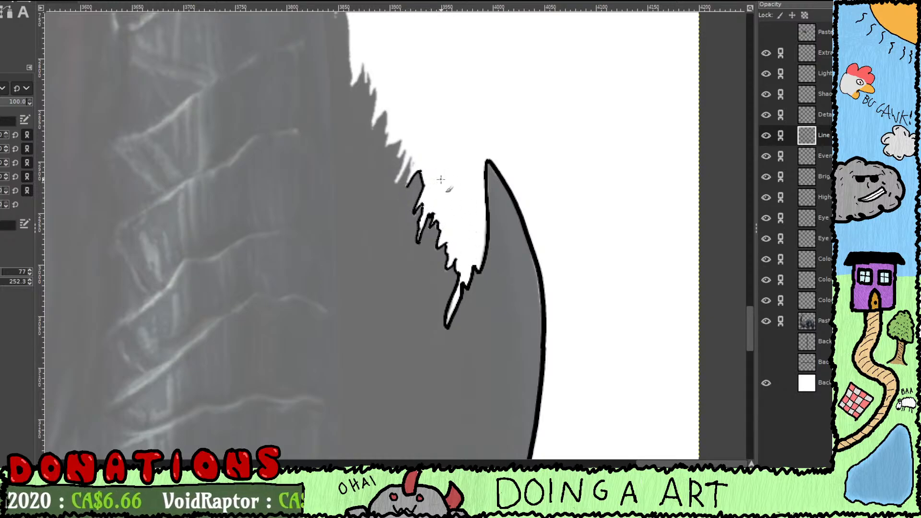
Step: Outline the two thin slits and continue the ragged membrane edge up to the deep notch below the long smooth section
{"action": "mouse_move", "coordinate": [440, 168]}
{"action": "left_mouse_down"}
{"action": "mouse_move", "coordinate": [461, 206]}
{"action": "mouse_move", "coordinate": [466, 241]}
{"action": "mouse_move", "coordinate": [452, 264]}
{"action": "mouse_move", "coordinate": [446, 236]}
{"action": "mouse_move", "coordinate": [457, 263]}
{"action": "mouse_move", "coordinate": [445, 238]}
{"action": "left_mouse_up"}
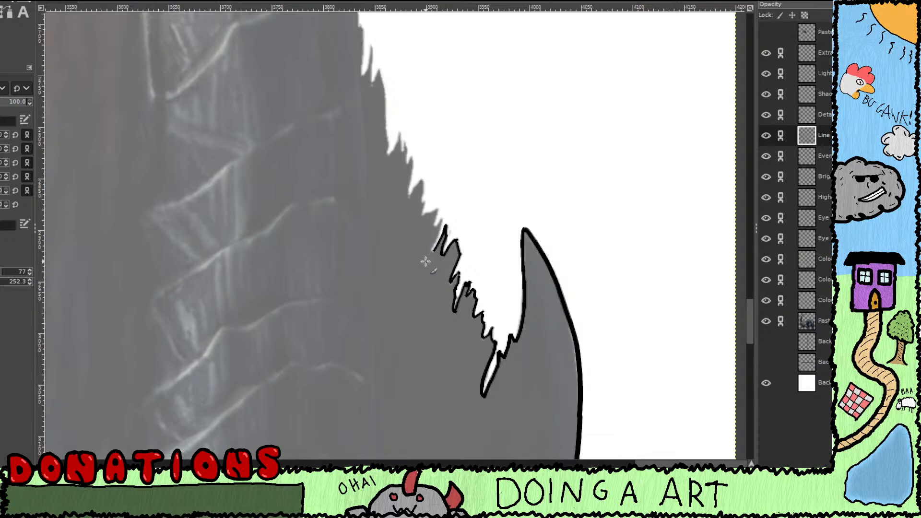
{"action": "mouse_move", "coordinate": [431, 251]}
{"action": "left_mouse_down"}
{"action": "mouse_move", "coordinate": [447, 202]}
{"action": "mouse_move", "coordinate": [430, 231]}
{"action": "mouse_move", "coordinate": [442, 202]}
{"action": "left_mouse_up"}
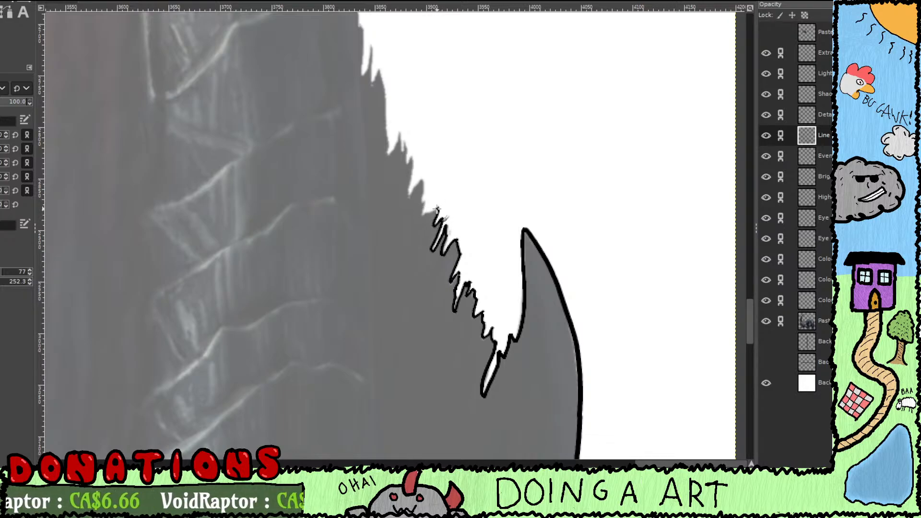
{"action": "mouse_move", "coordinate": [437, 210]}
{"action": "left_mouse_down"}
{"action": "mouse_move", "coordinate": [420, 217]}
{"action": "mouse_move", "coordinate": [421, 178]}
{"action": "left_mouse_up"}
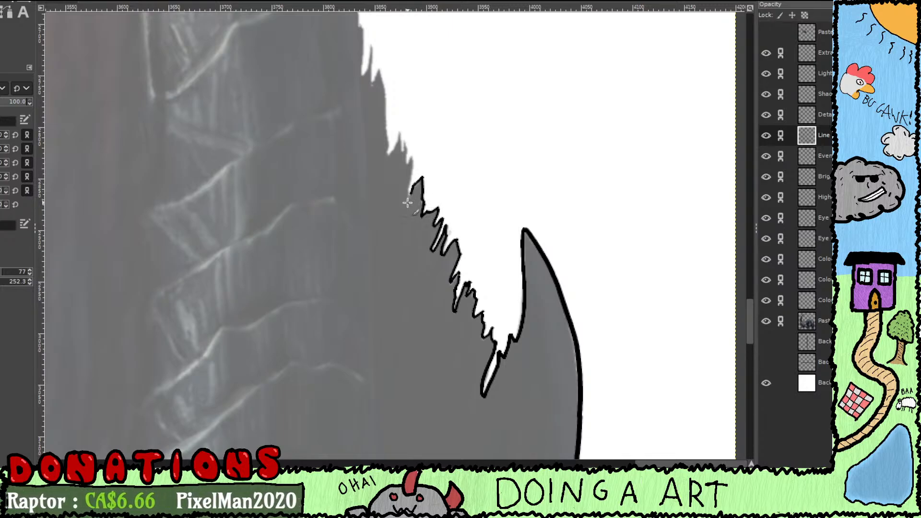
{"action": "left_click_drag", "start_coordinate": [412, 169], "coordinate": [416, 153]}
{"action": "mouse_move", "coordinate": [435, 193]}
{"action": "left_mouse_down"}
{"action": "mouse_move", "coordinate": [441, 217]}
{"action": "mouse_move", "coordinate": [468, 240]}
{"action": "left_mouse_up"}
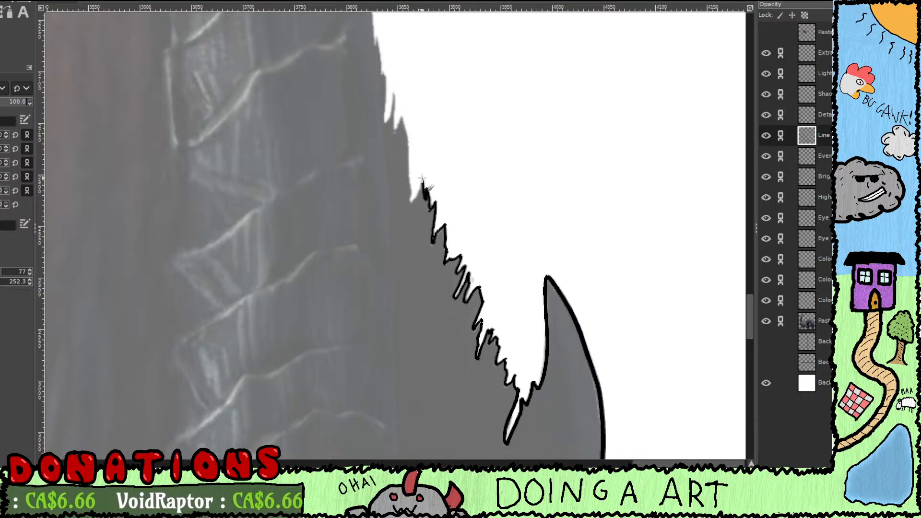
{"action": "mouse_move", "coordinate": [422, 179]}
{"action": "left_mouse_down"}
{"action": "mouse_move", "coordinate": [404, 211]}
{"action": "mouse_move", "coordinate": [422, 219]}
{"action": "mouse_move", "coordinate": [430, 203]}
{"action": "mouse_move", "coordinate": [422, 191]}
{"action": "mouse_move", "coordinate": [463, 221]}
{"action": "mouse_move", "coordinate": [483, 268]}
{"action": "left_mouse_up"}
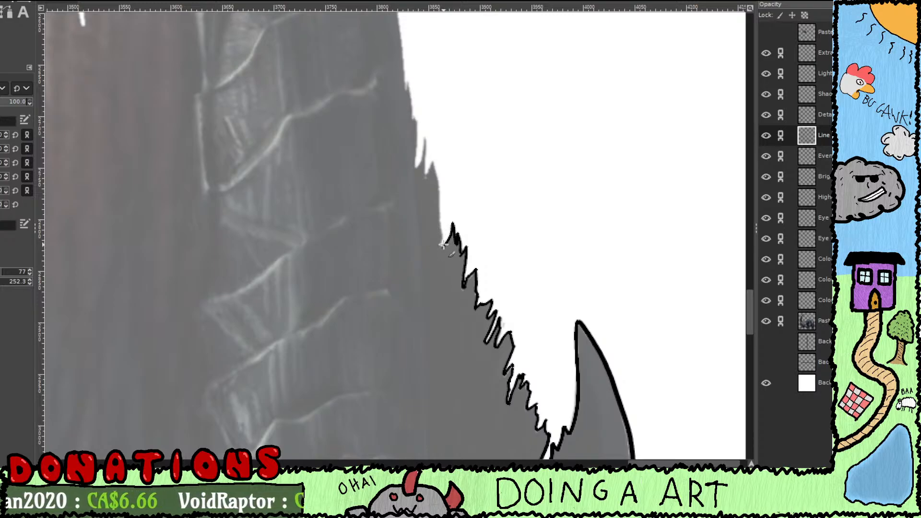
Step: Trace the last small barbs of the membrane and carry the wing's smooth outer edge upward, undoing the final stroke
{"action": "mouse_move", "coordinate": [441, 228]}
{"action": "left_mouse_down"}
{"action": "mouse_move", "coordinate": [428, 150]}
{"action": "mouse_move", "coordinate": [434, 163]}
{"action": "mouse_move", "coordinate": [424, 188]}
{"action": "mouse_move", "coordinate": [423, 125]}
{"action": "mouse_move", "coordinate": [421, 166]}
{"action": "mouse_move", "coordinate": [407, 172]}
{"action": "mouse_move", "coordinate": [417, 169]}
{"action": "mouse_move", "coordinate": [419, 131]}
{"action": "mouse_move", "coordinate": [403, 63]}
{"action": "left_mouse_up"}
{"action": "mouse_move", "coordinate": [400, 134]}
{"action": "left_mouse_down"}
{"action": "mouse_move", "coordinate": [434, 324]}
{"action": "mouse_move", "coordinate": [450, 349]}
{"action": "left_mouse_up"}
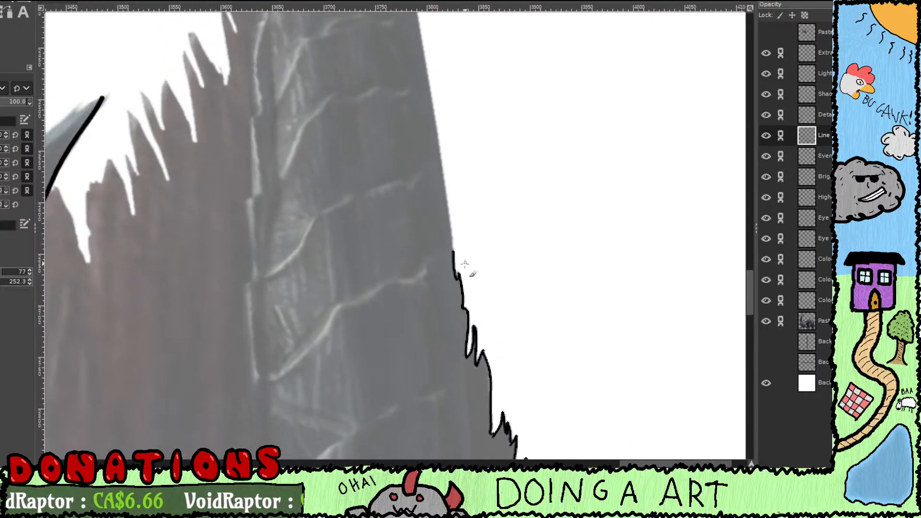
{"action": "mouse_move", "coordinate": [456, 255]}
{"action": "left_mouse_down"}
{"action": "mouse_move", "coordinate": [457, 276]}
{"action": "mouse_move", "coordinate": [429, 94]}
{"action": "left_mouse_up"}
{"action": "left_click_drag", "start_coordinate": [434, 143], "coordinate": [449, 337]}
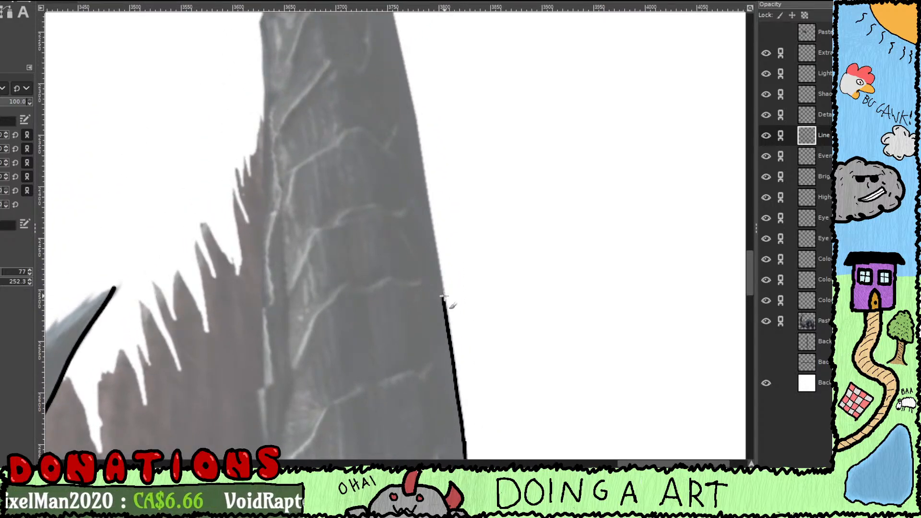
{"action": "mouse_move", "coordinate": [442, 300]}
{"action": "left_mouse_down"}
{"action": "mouse_move", "coordinate": [409, 96]}
{"action": "mouse_move", "coordinate": [434, 283]}
{"action": "mouse_move", "coordinate": [385, 100]}
{"action": "left_mouse_up"}
{"action": "key", "text": "ctrl+z"}
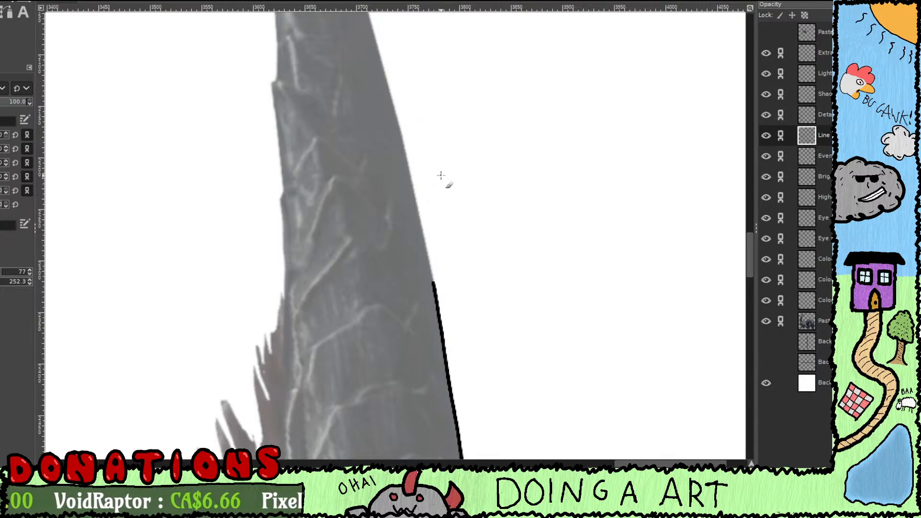
Step: Extend the wing's outer edge line along the tapering claw to where it curves toward the tip
{"action": "scroll", "coordinate": [442, 183], "scroll_direction": "down", "scroll_amount": 1}
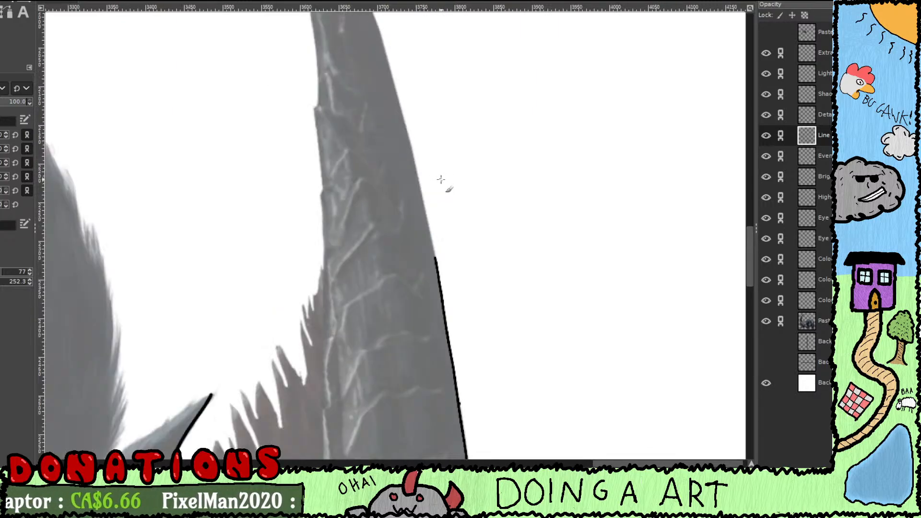
{"action": "left_click_drag", "start_coordinate": [442, 174], "coordinate": [430, 418]}
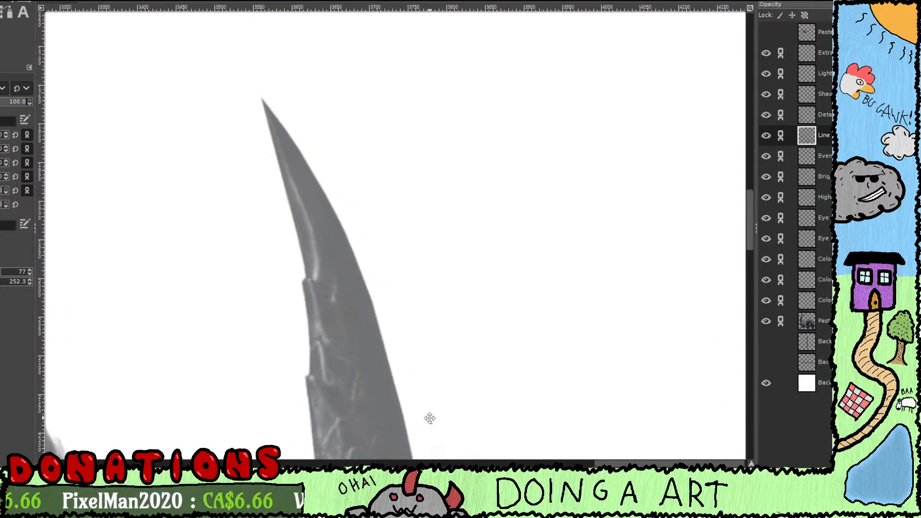
{"action": "left_click_drag", "start_coordinate": [419, 221], "coordinate": [404, 86]}
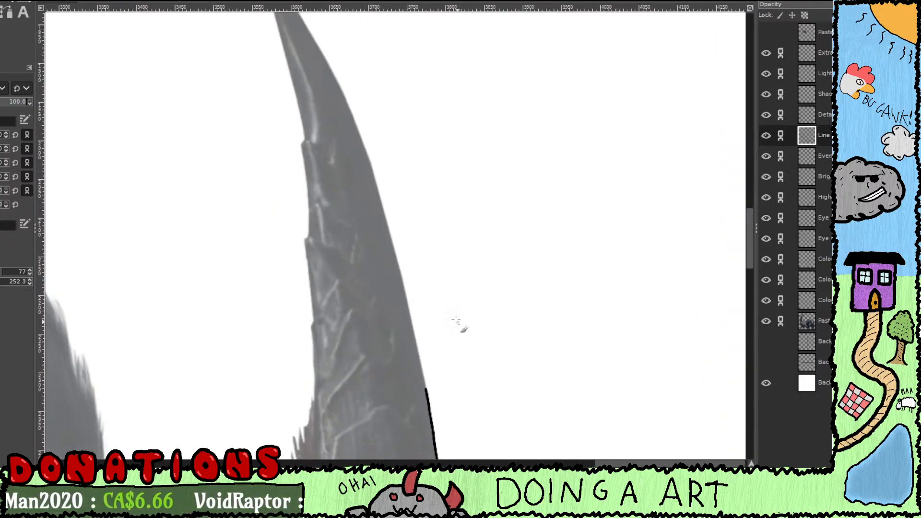
{"action": "left_click_drag", "start_coordinate": [499, 452], "coordinate": [494, 258]}
{"action": "left_click_drag", "start_coordinate": [446, 221], "coordinate": [462, 304]}
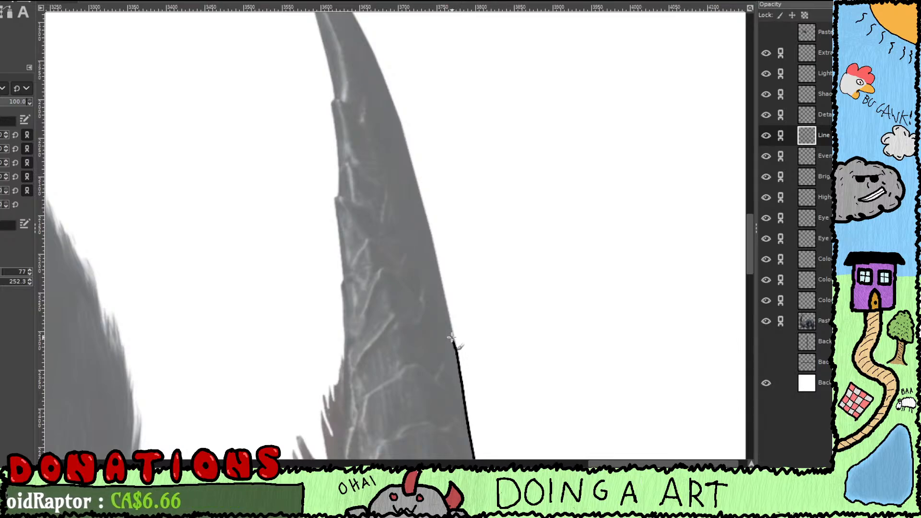
{"action": "left_click_drag", "start_coordinate": [455, 349], "coordinate": [408, 149]}
{"action": "mouse_move", "coordinate": [417, 163]}
{"action": "left_mouse_down"}
{"action": "mouse_move", "coordinate": [429, 266]}
{"action": "mouse_move", "coordinate": [409, 202]}
{"action": "left_mouse_up"}
{"action": "key", "text": "ctrl+z"}
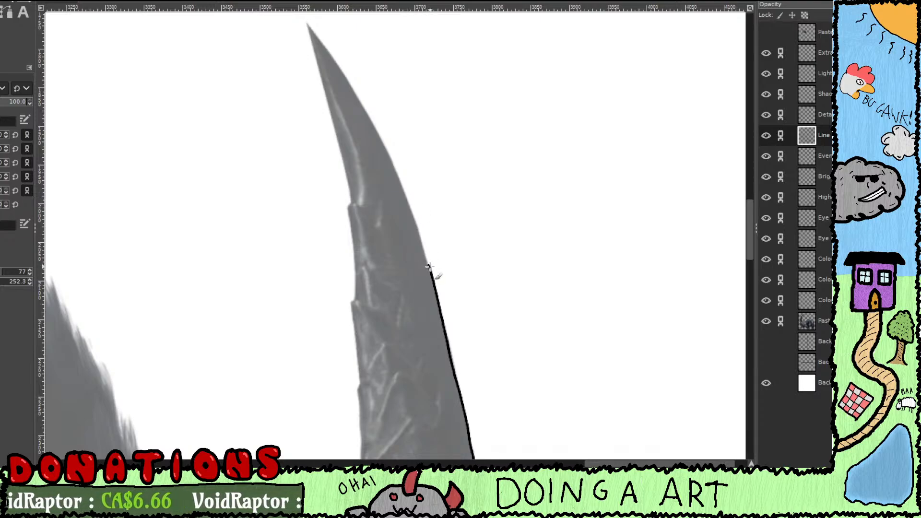
{"action": "left_click_drag", "start_coordinate": [430, 267], "coordinate": [390, 157]}
{"action": "left_click_drag", "start_coordinate": [404, 189], "coordinate": [431, 277]}
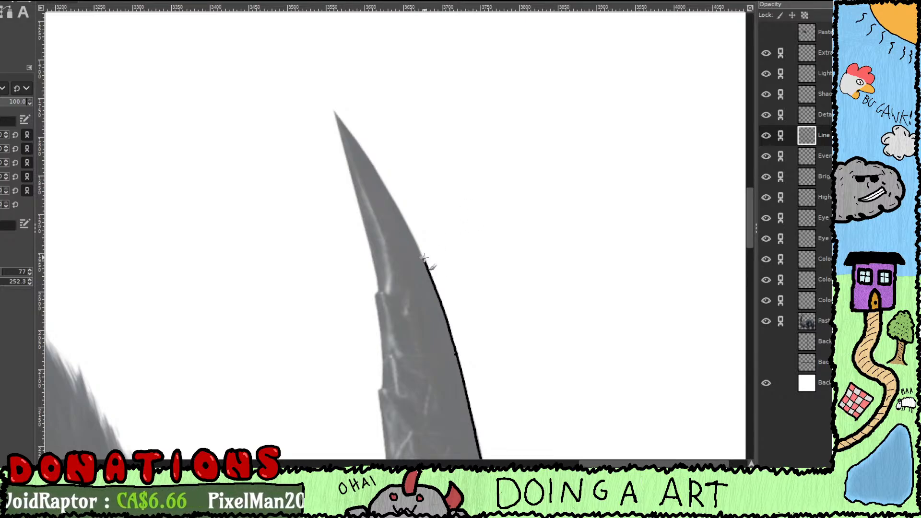
Step: Try to join the claw's pointed tip to the outer edge line, and undo the strokes
{"action": "mouse_move", "coordinate": [422, 255]}
{"action": "left_mouse_down"}
{"action": "mouse_move", "coordinate": [358, 128]}
{"action": "mouse_move", "coordinate": [348, 131]}
{"action": "mouse_move", "coordinate": [406, 211]}
{"action": "mouse_move", "coordinate": [428, 262]}
{"action": "left_mouse_up"}
{"action": "key", "text": "ctrl+z"}
{"action": "key", "text": "ctrl+z"}
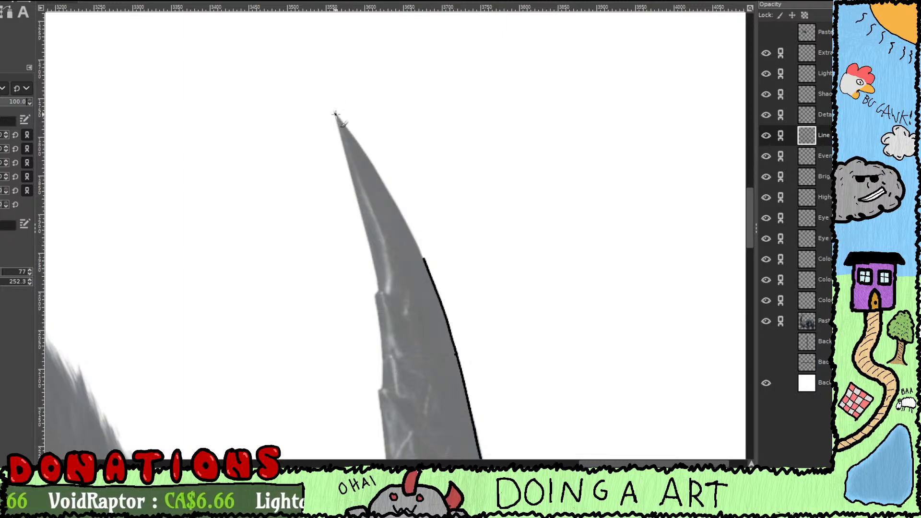
{"action": "left_click_drag", "start_coordinate": [342, 125], "coordinate": [425, 263]}
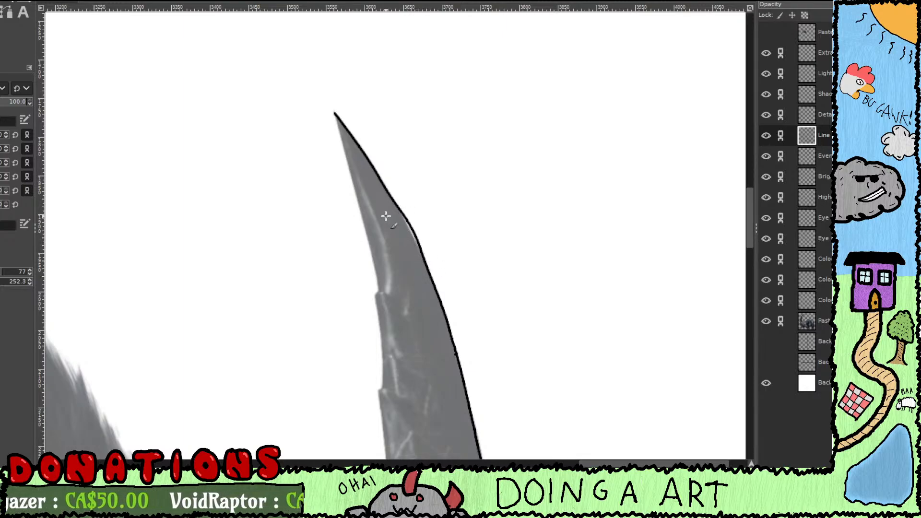
{"action": "key", "text": "ctrl+z"}
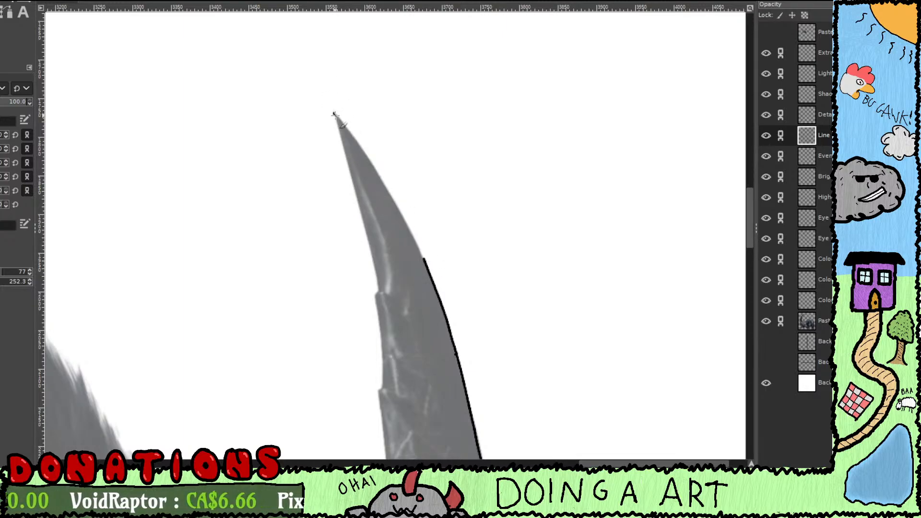
Step: Draw the claw's outer edge from its pointed tip to the existing line, and trace its inner edge down to the first notch
{"action": "mouse_move", "coordinate": [349, 137]}
{"action": "left_mouse_down"}
{"action": "mouse_move", "coordinate": [430, 272]}
{"action": "mouse_move", "coordinate": [431, 237]}
{"action": "left_mouse_up"}
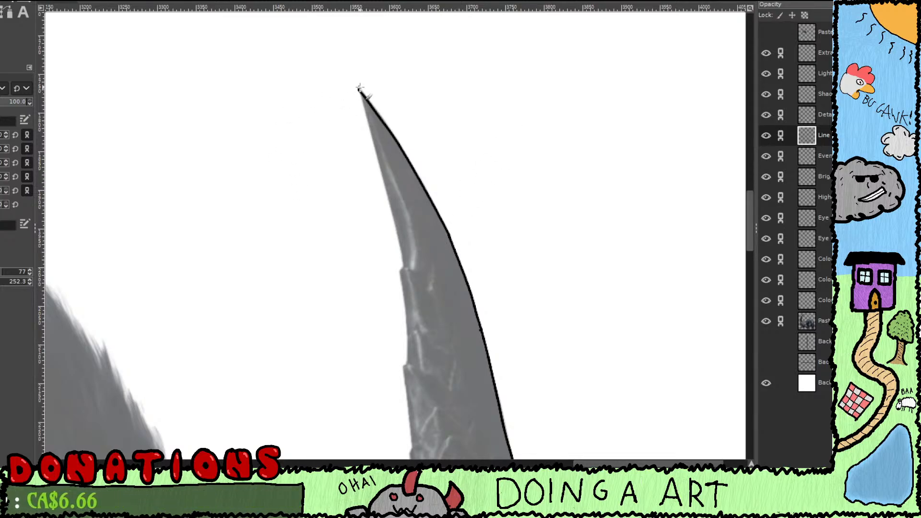
{"action": "left_click_drag", "start_coordinate": [360, 90], "coordinate": [406, 283]}
{"action": "scroll", "coordinate": [407, 281], "scroll_direction": "down", "scroll_amount": 4}
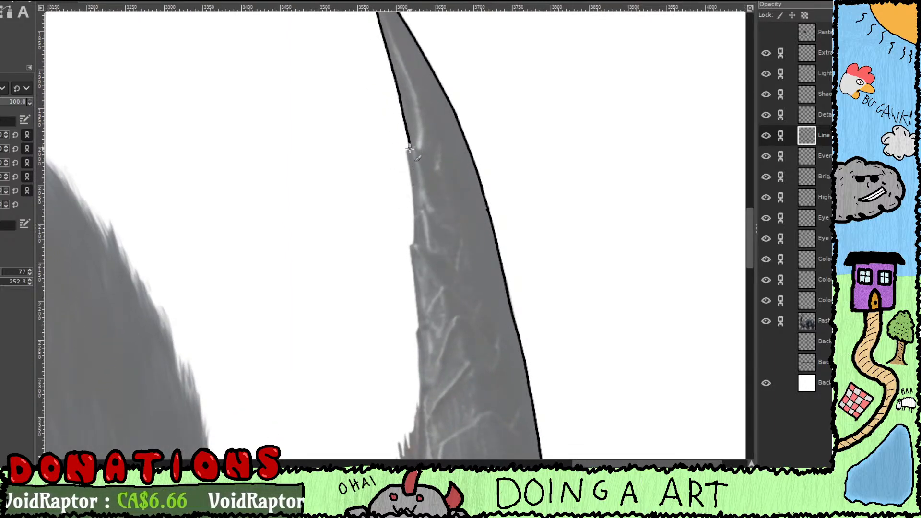
Step: Trace the claw's notched inner edge down to the top of the reddish membrane, redrawing the lowest section
{"action": "mouse_move", "coordinate": [406, 162]}
{"action": "left_mouse_down"}
{"action": "mouse_move", "coordinate": [415, 259]}
{"action": "mouse_move", "coordinate": [429, 154]}
{"action": "mouse_move", "coordinate": [429, 334]}
{"action": "mouse_move", "coordinate": [433, 201]}
{"action": "left_mouse_up"}
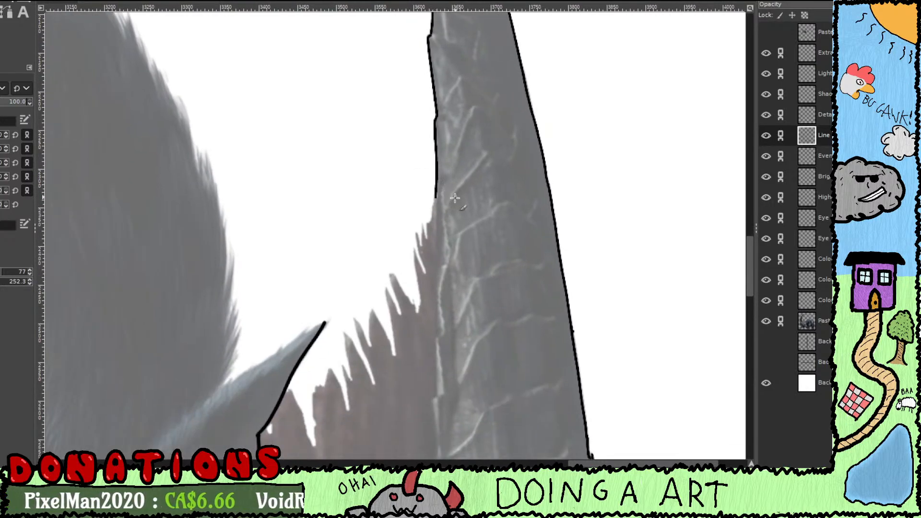
{"action": "key", "text": "ctrl+z"}
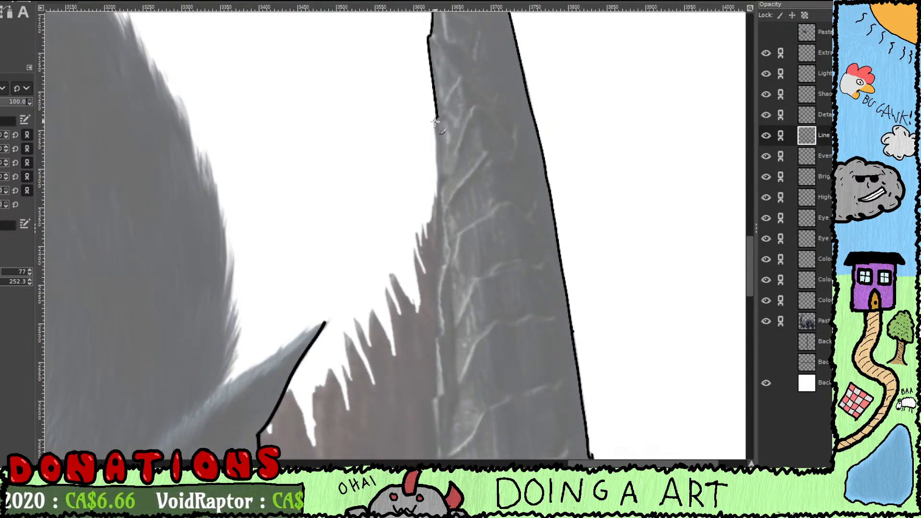
{"action": "left_click_drag", "start_coordinate": [435, 121], "coordinate": [438, 194]}
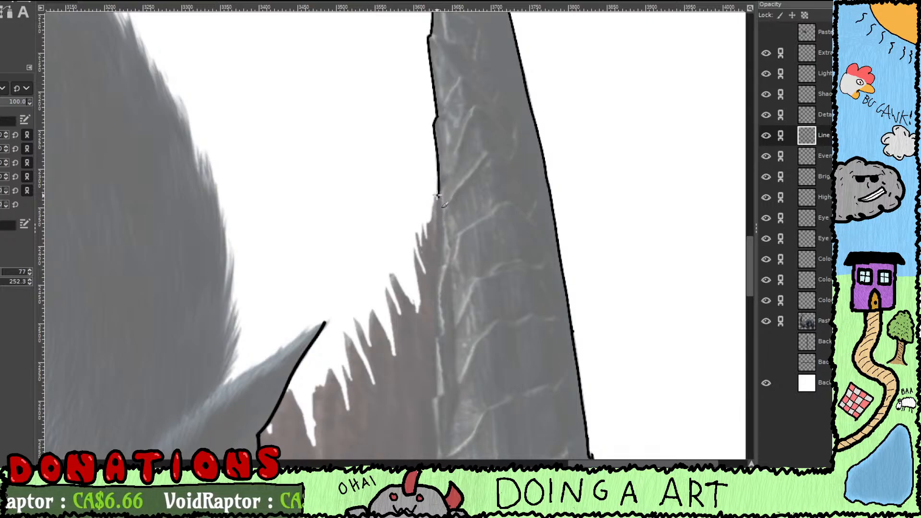
Step: Try to continue the line from the claw's inner edge, first along the membrane's top barbs, and directly down the wing finger
{"action": "left_click_drag", "start_coordinate": [435, 200], "coordinate": [430, 225]}
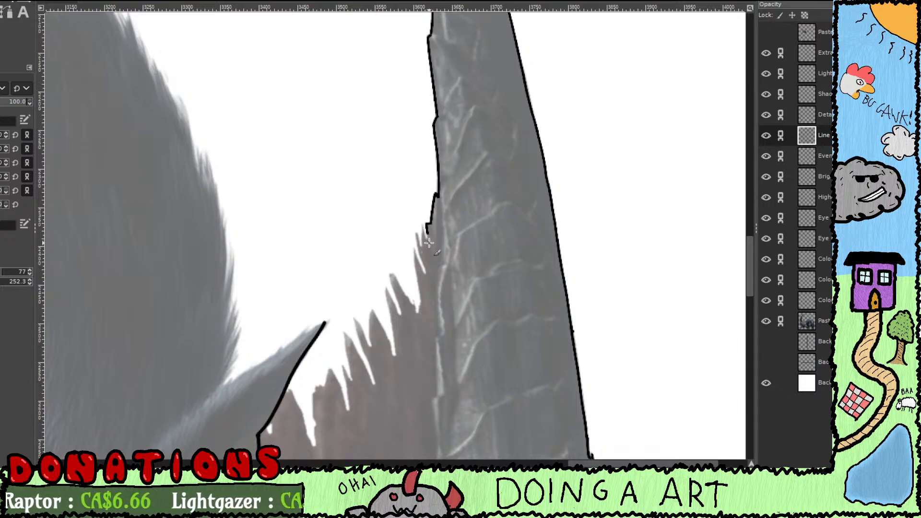
{"action": "key", "text": "ctrl+z"}
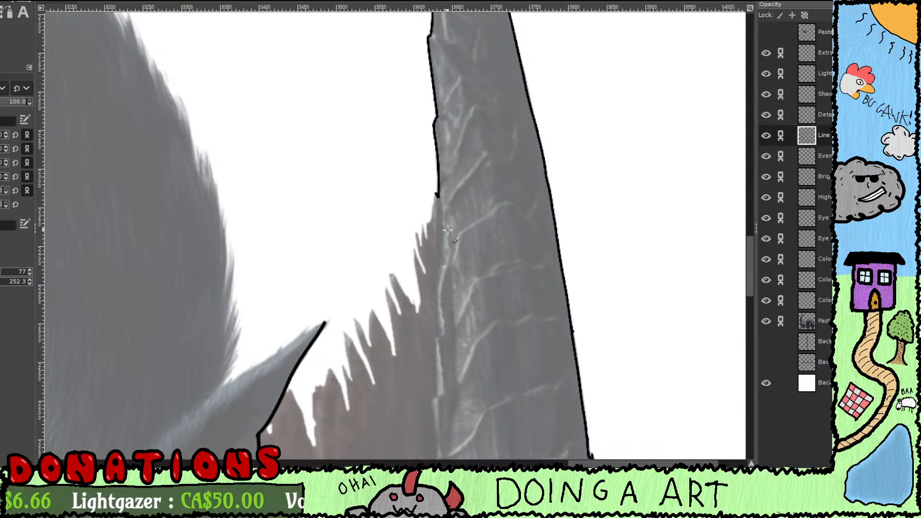
{"action": "left_click_drag", "start_coordinate": [460, 236], "coordinate": [432, 124]}
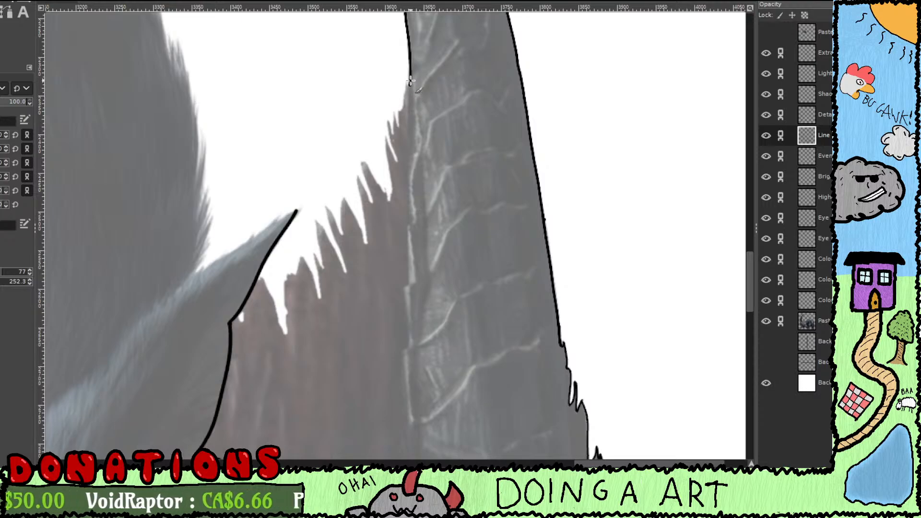
{"action": "left_click_drag", "start_coordinate": [409, 81], "coordinate": [410, 110]}
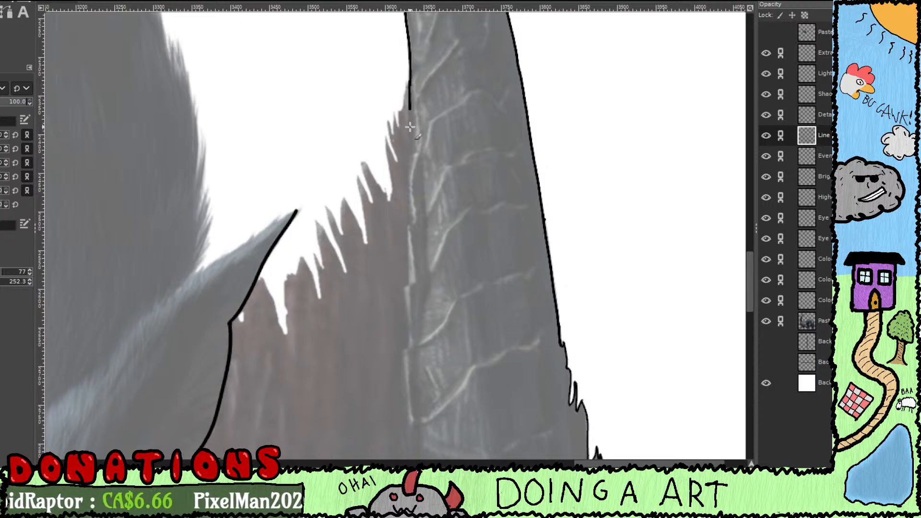
Step: Examine the finished outlines of the lower wing and foreleg, and return to the top of the reddish membrane
{"action": "left_click_drag", "start_coordinate": [428, 203], "coordinate": [430, 41]}
{"action": "left_click_drag", "start_coordinate": [422, 274], "coordinate": [416, 111]}
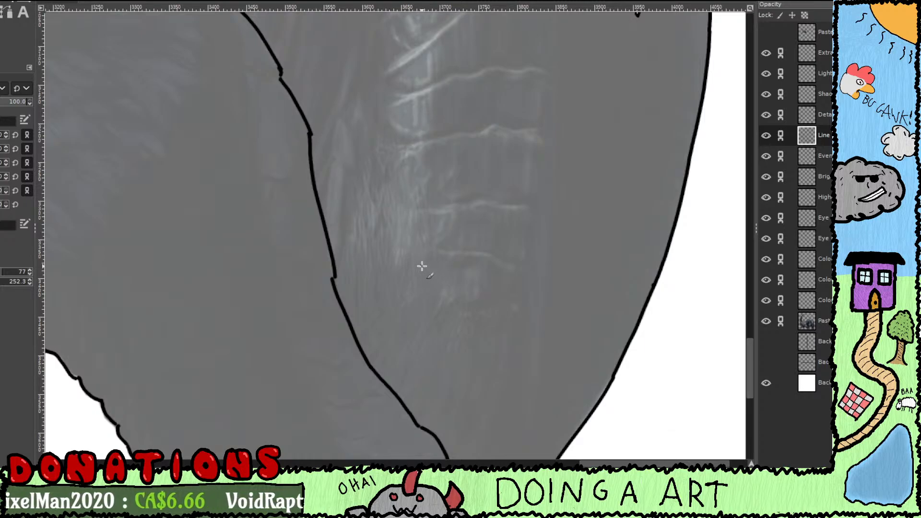
{"action": "left_click_drag", "start_coordinate": [400, 177], "coordinate": [418, 267]}
{"action": "left_click_drag", "start_coordinate": [427, 222], "coordinate": [420, 336]}
{"action": "left_click_drag", "start_coordinate": [419, 151], "coordinate": [418, 401]}
{"action": "left_click_drag", "start_coordinate": [408, 120], "coordinate": [401, 293]}
{"action": "left_click_drag", "start_coordinate": [407, 160], "coordinate": [423, 224]}
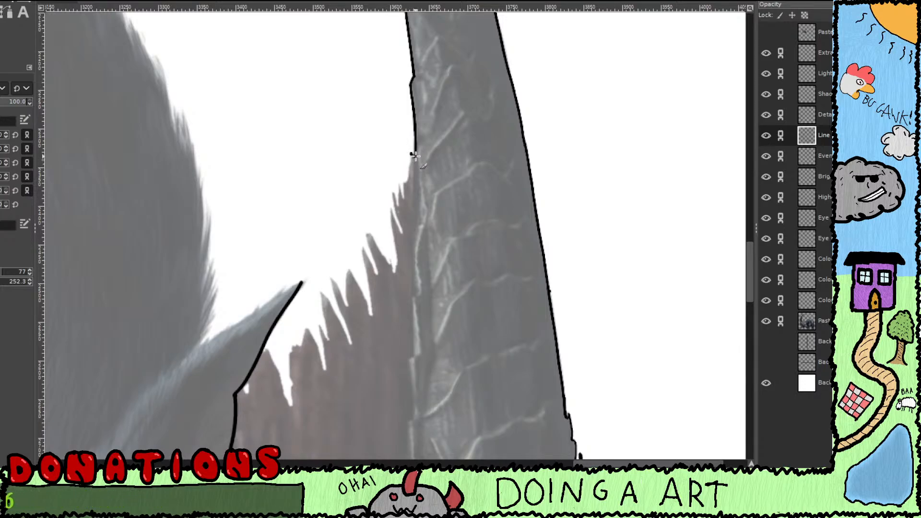
Step: Trace the reddish membrane's ragged edge from the claw line through the small upper barbs and the first tall spikes
{"action": "left_click_drag", "start_coordinate": [412, 156], "coordinate": [409, 173]}
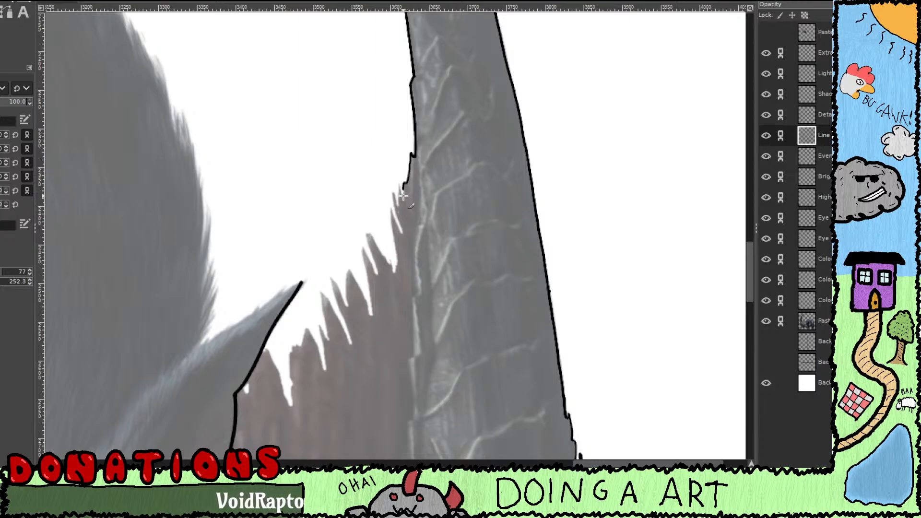
{"action": "left_click_drag", "start_coordinate": [404, 198], "coordinate": [401, 185]}
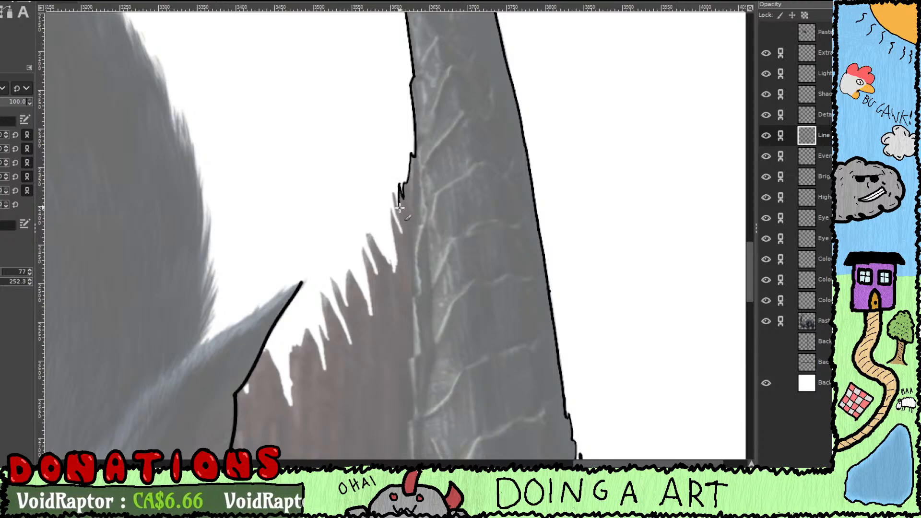
{"action": "mouse_move", "coordinate": [400, 208]}
{"action": "left_mouse_down"}
{"action": "mouse_move", "coordinate": [391, 185]}
{"action": "mouse_move", "coordinate": [410, 243]}
{"action": "mouse_move", "coordinate": [386, 196]}
{"action": "mouse_move", "coordinate": [401, 272]}
{"action": "left_mouse_up"}
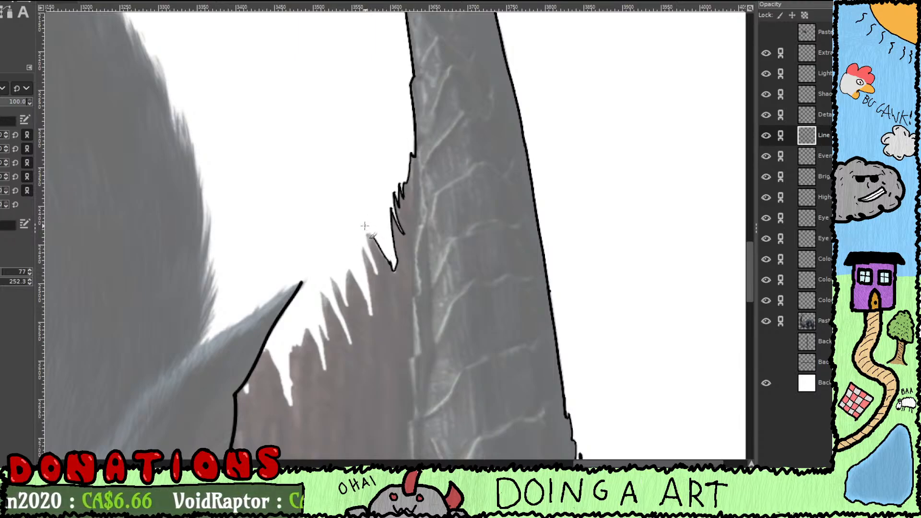
{"action": "mouse_move", "coordinate": [369, 233]}
{"action": "left_mouse_down"}
{"action": "mouse_move", "coordinate": [379, 283]}
{"action": "mouse_move", "coordinate": [359, 241]}
{"action": "mouse_move", "coordinate": [385, 262]}
{"action": "mouse_move", "coordinate": [420, 219]}
{"action": "left_mouse_up"}
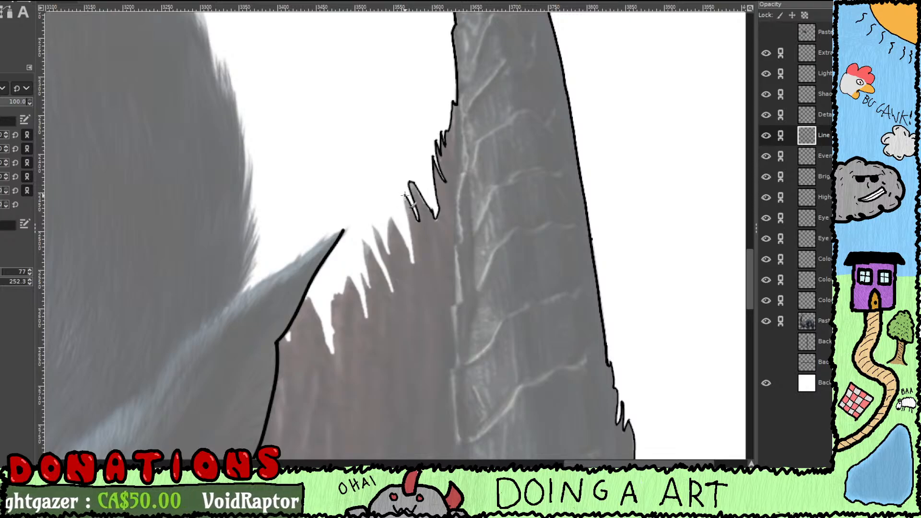
{"action": "mouse_move", "coordinate": [406, 212]}
{"action": "left_mouse_down"}
{"action": "mouse_move", "coordinate": [415, 279]}
{"action": "mouse_move", "coordinate": [410, 248]}
{"action": "mouse_move", "coordinate": [388, 212]}
{"action": "mouse_move", "coordinate": [413, 273]}
{"action": "left_mouse_up"}
{"action": "key", "text": "ctrl+z"}
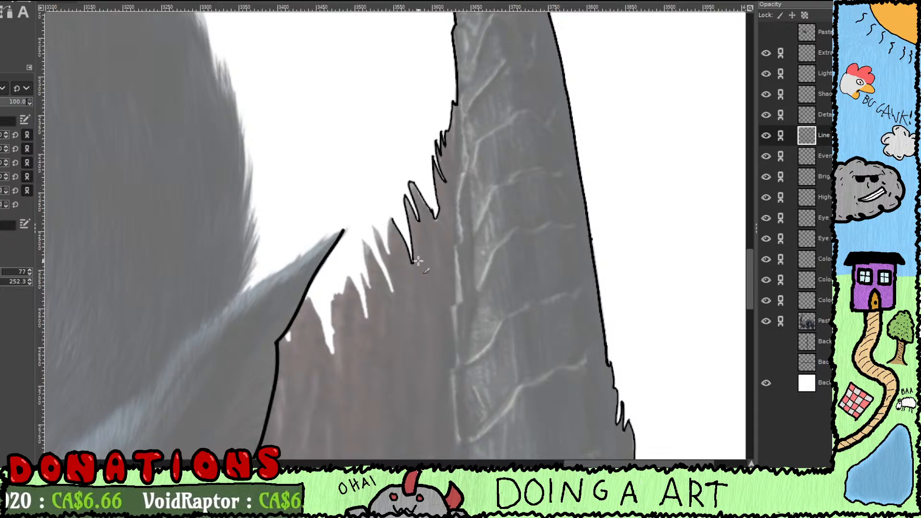
Step: Continue the membrane outline over the middle spikes to the short blunt barbs beside the deep notch
{"action": "left_click_drag", "start_coordinate": [415, 247], "coordinate": [451, 202]}
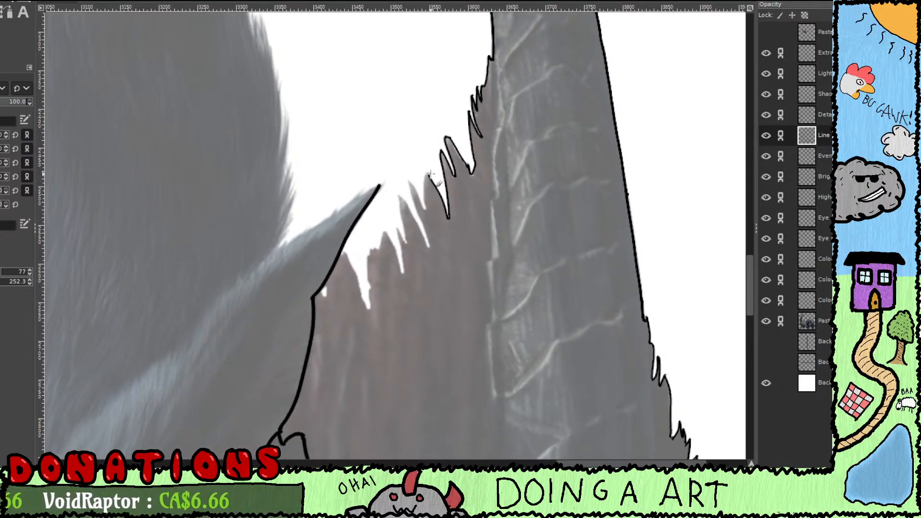
{"action": "mouse_move", "coordinate": [425, 190]}
{"action": "left_mouse_down"}
{"action": "mouse_move", "coordinate": [432, 224]}
{"action": "mouse_move", "coordinate": [413, 179]}
{"action": "mouse_move", "coordinate": [397, 175]}
{"action": "mouse_move", "coordinate": [409, 178]}
{"action": "mouse_move", "coordinate": [431, 260]}
{"action": "left_mouse_up"}
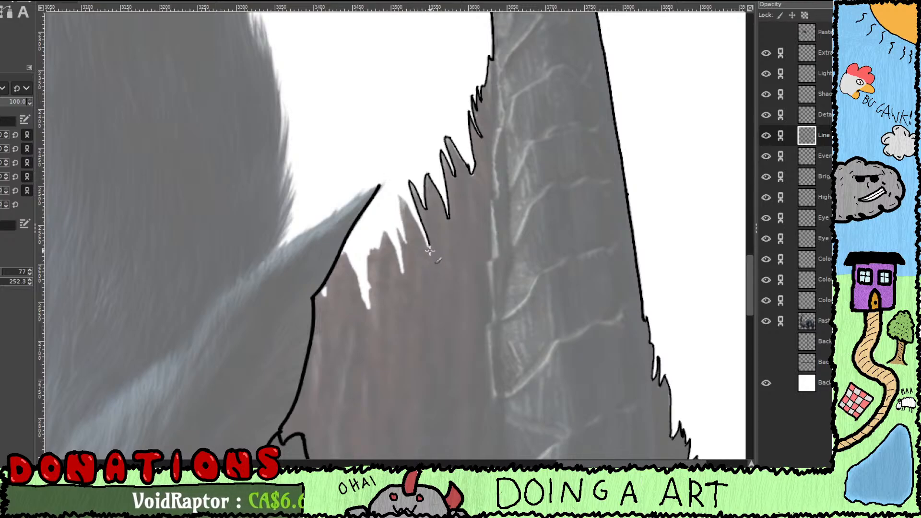
{"action": "mouse_move", "coordinate": [421, 228]}
{"action": "left_mouse_down"}
{"action": "mouse_move", "coordinate": [391, 191]}
{"action": "mouse_move", "coordinate": [398, 198]}
{"action": "mouse_move", "coordinate": [442, 168]}
{"action": "mouse_move", "coordinate": [437, 157]}
{"action": "mouse_move", "coordinate": [447, 210]}
{"action": "left_mouse_up"}
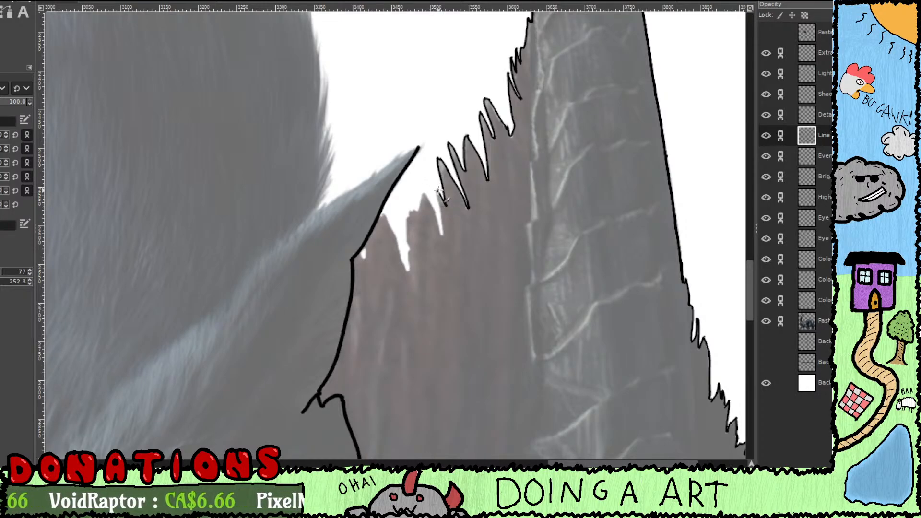
{"action": "mouse_move", "coordinate": [438, 196]}
{"action": "left_mouse_down"}
{"action": "mouse_move", "coordinate": [441, 249]}
{"action": "mouse_move", "coordinate": [418, 186]}
{"action": "mouse_move", "coordinate": [413, 219]}
{"action": "left_mouse_up"}
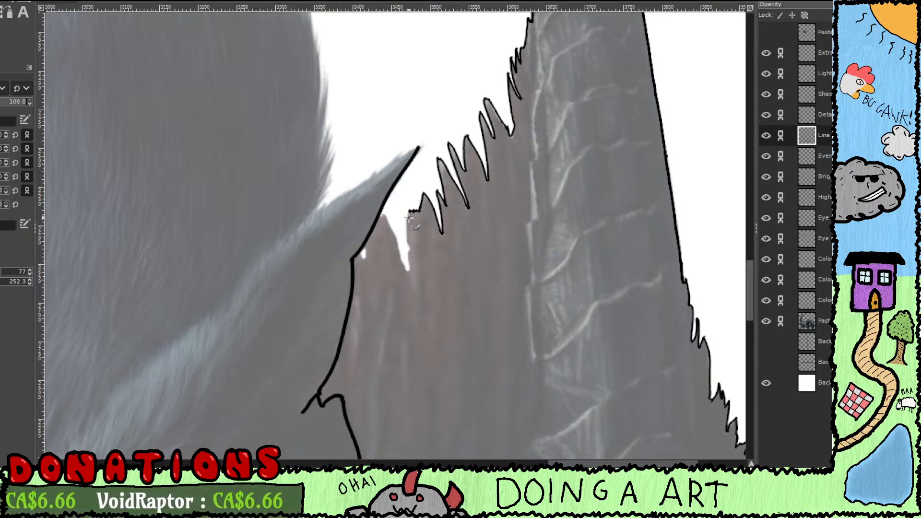
Step: Outline the deep notch next to the pointed ear, join it to the ear's edge, and line the small gap below
{"action": "left_click_drag", "start_coordinate": [407, 219], "coordinate": [408, 239]}
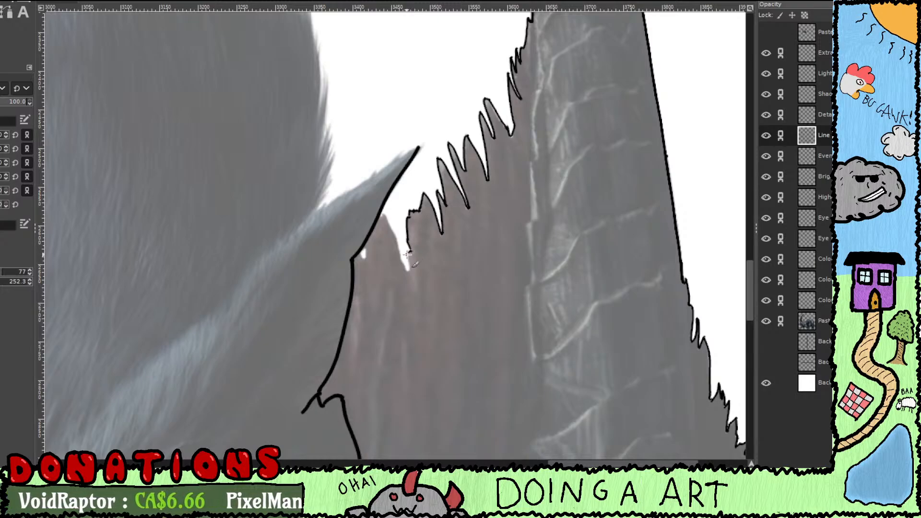
{"action": "left_click_drag", "start_coordinate": [409, 253], "coordinate": [410, 271]}
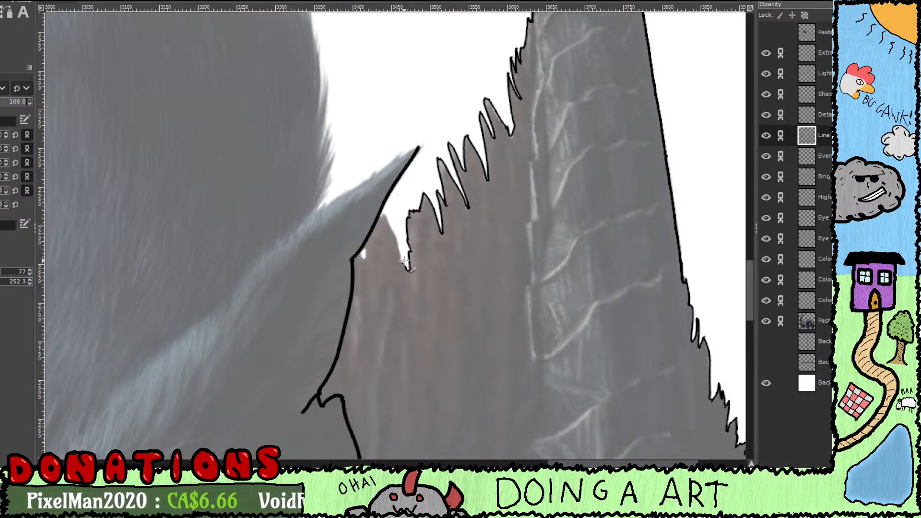
{"action": "left_click_drag", "start_coordinate": [402, 263], "coordinate": [379, 209]}
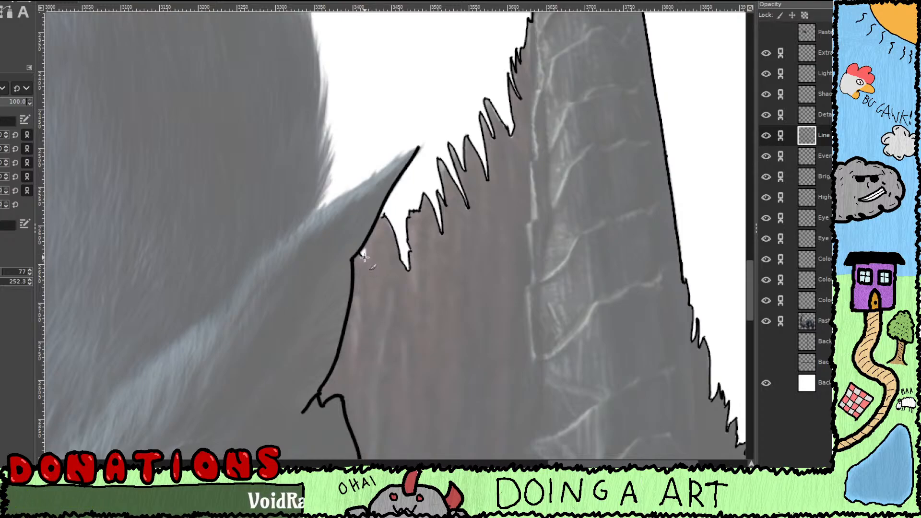
{"action": "left_click_drag", "start_coordinate": [365, 257], "coordinate": [364, 246]}
{"action": "mouse_move", "coordinate": [460, 331]}
{"action": "left_mouse_down"}
{"action": "mouse_move", "coordinate": [387, 181]}
{"action": "mouse_move", "coordinate": [447, 305]}
{"action": "mouse_move", "coordinate": [384, 211]}
{"action": "mouse_move", "coordinate": [495, 373]}
{"action": "mouse_move", "coordinate": [431, 289]}
{"action": "mouse_move", "coordinate": [419, 248]}
{"action": "mouse_move", "coordinate": [470, 327]}
{"action": "left_mouse_up"}
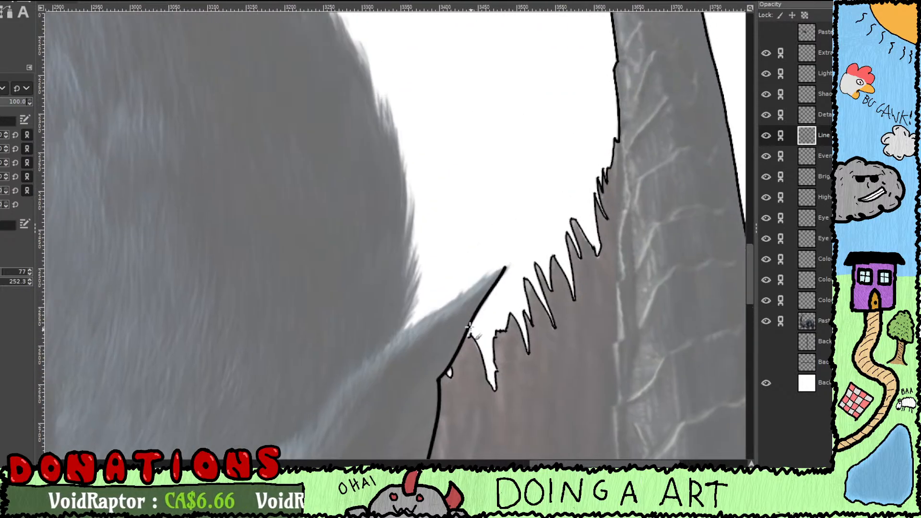
Step: Hide and reshow the reference painting to examine the line art across the whole creature
{"action": "scroll", "coordinate": [467, 248], "scroll_direction": "down", "scroll_amount": 6}
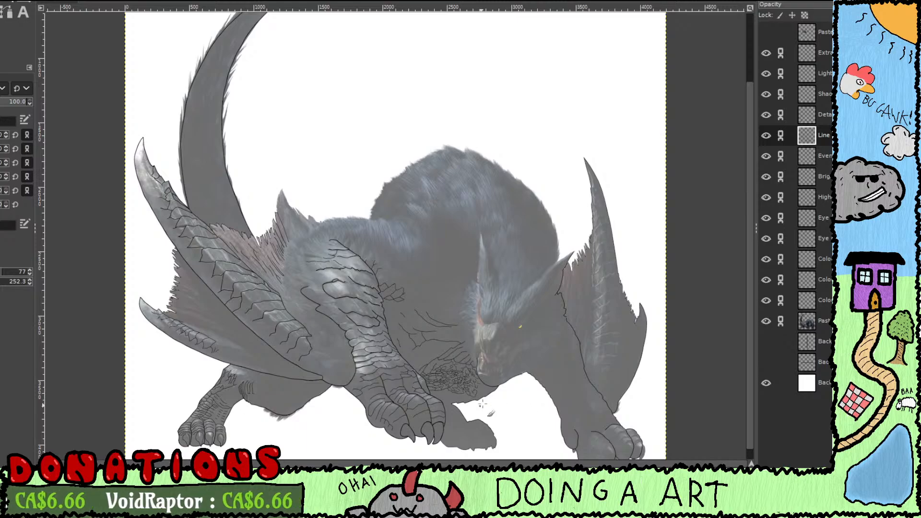
{"action": "left_click_drag", "start_coordinate": [534, 397], "coordinate": [454, 321]}
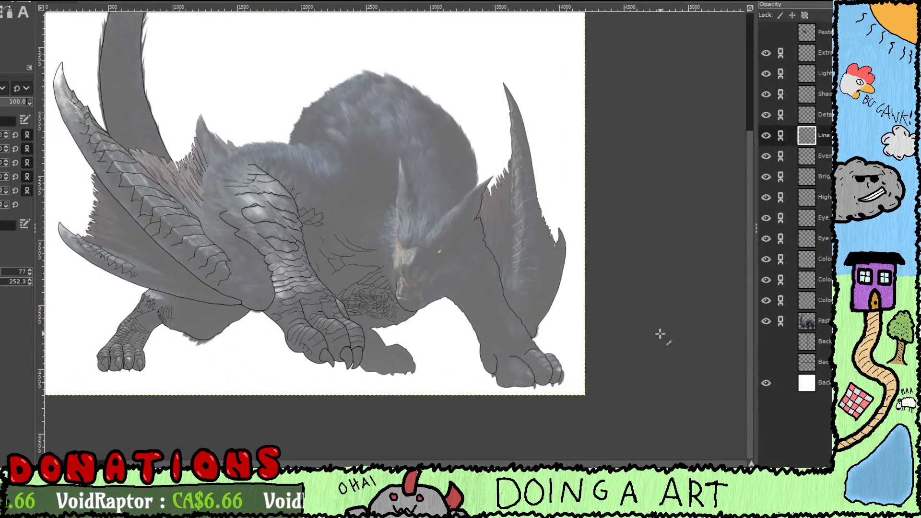
{"action": "left_click", "coordinate": [765, 321]}
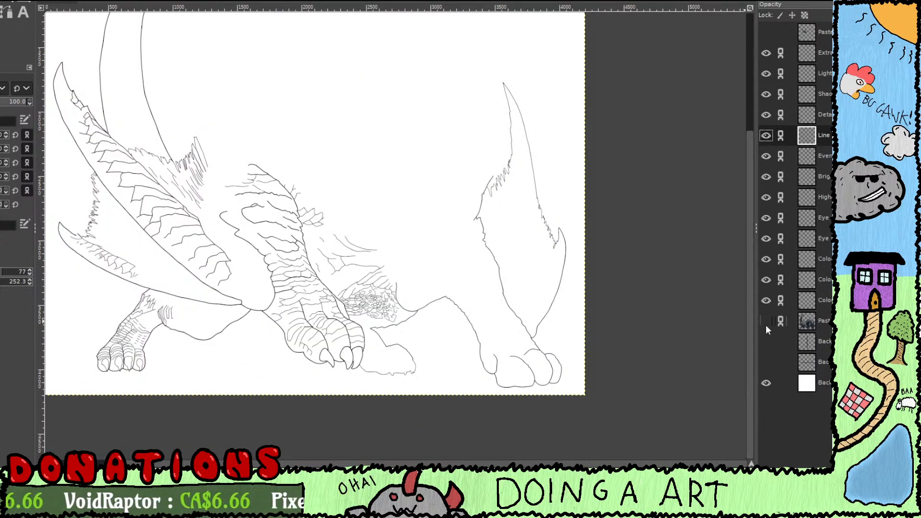
{"action": "left_click", "coordinate": [765, 321]}
{"action": "left_click", "coordinate": [765, 322]}
{"action": "left_click", "coordinate": [765, 321]}
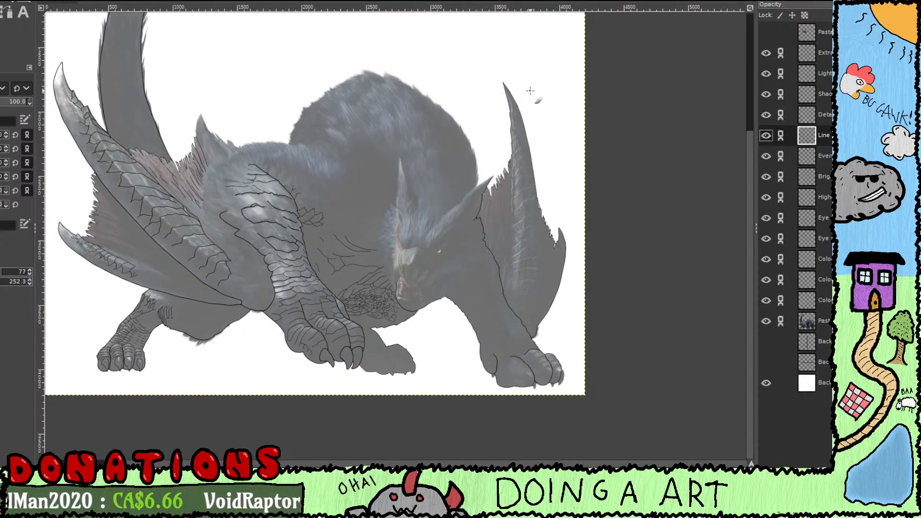
{"action": "key", "text": "ctrl+z"}
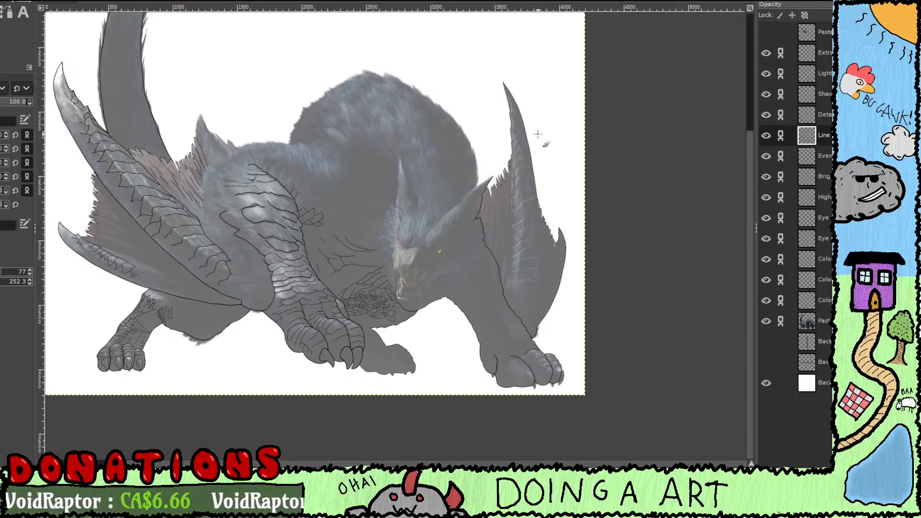
{"action": "left_click_drag", "start_coordinate": [440, 139], "coordinate": [466, 190]}
{"action": "left_click_drag", "start_coordinate": [537, 224], "coordinate": [508, 216]}
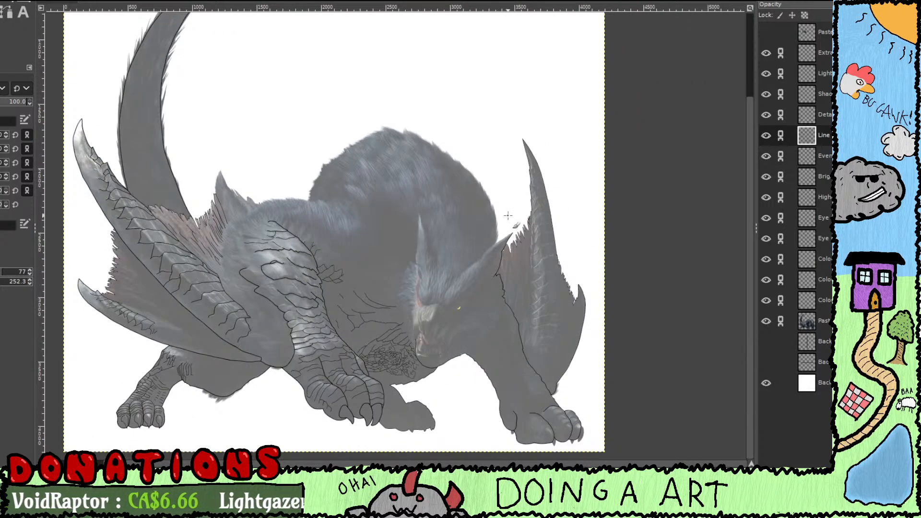
Step: Draw the pointed ear's upper edge from its tip to the furry back, redoing the first stroke
{"action": "scroll", "coordinate": [506, 212], "scroll_direction": "up", "scroll_amount": 3}
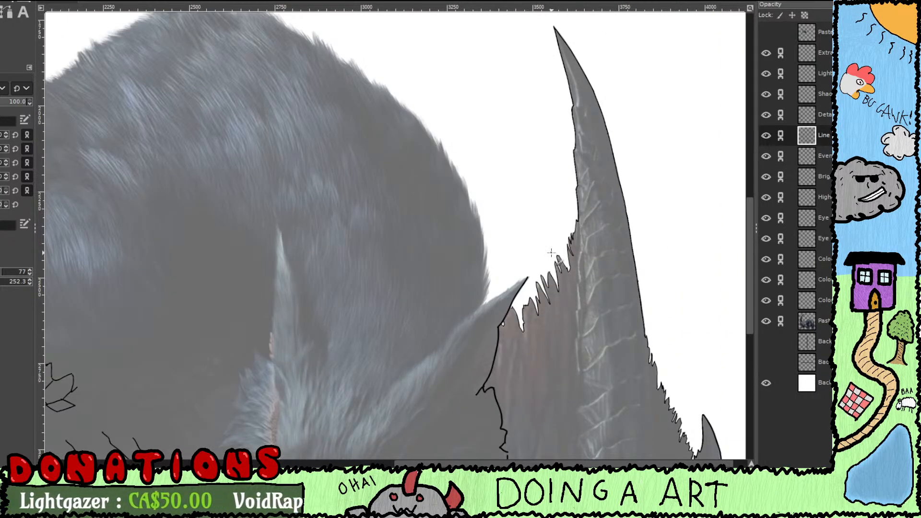
{"action": "scroll", "coordinate": [552, 253], "scroll_direction": "up", "scroll_amount": 1}
{"action": "left_click_drag", "start_coordinate": [538, 290], "coordinate": [535, 211]}
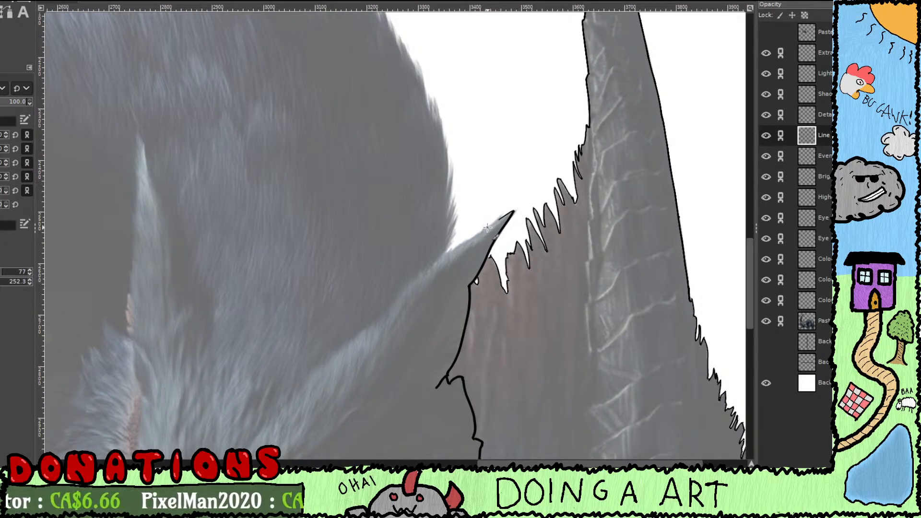
{"action": "left_click_drag", "start_coordinate": [465, 241], "coordinate": [436, 260]}
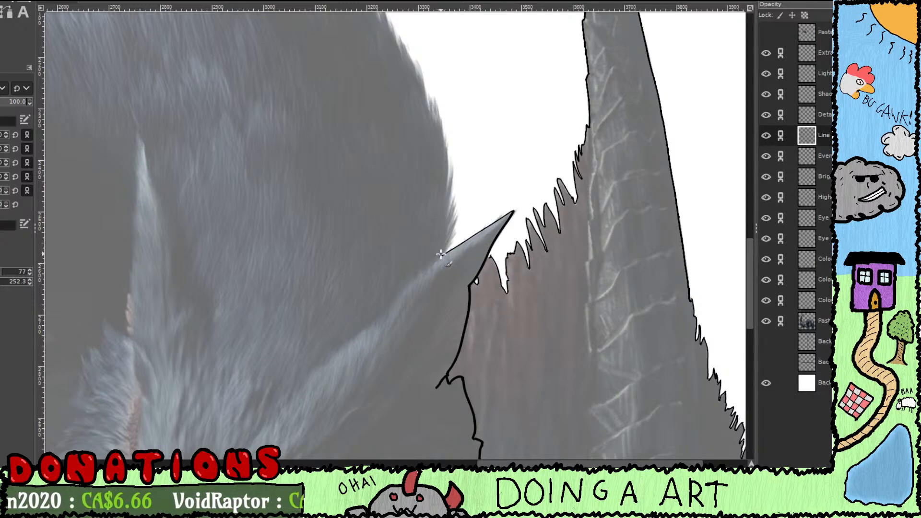
{"action": "key", "text": "ctrl+z"}
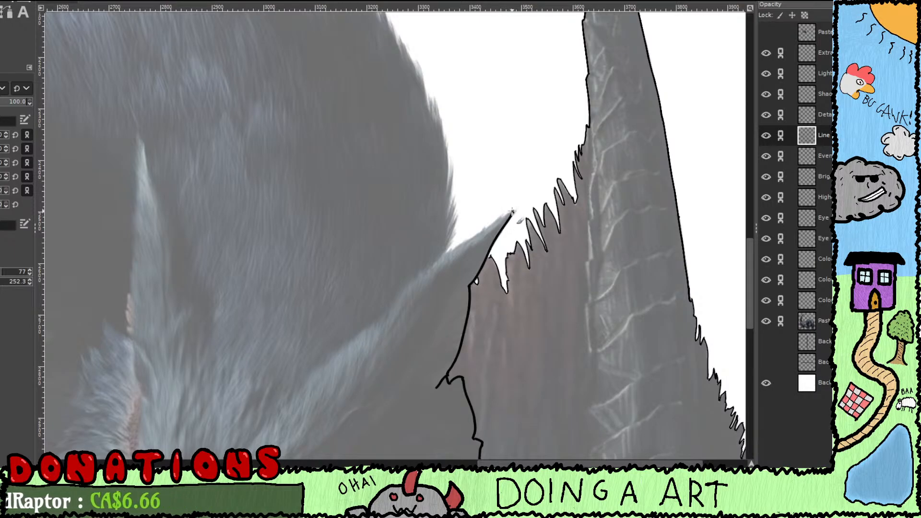
{"action": "mouse_move", "coordinate": [514, 211]}
{"action": "left_mouse_down"}
{"action": "mouse_move", "coordinate": [433, 265]}
{"action": "mouse_move", "coordinate": [452, 221]}
{"action": "mouse_move", "coordinate": [440, 129]}
{"action": "mouse_move", "coordinate": [416, 71]}
{"action": "left_mouse_up"}
Step: Draw the curved outline of the furry back down to the ear's upper edge, replacing the first attempt with a longer stroke
{"action": "left_click_drag", "start_coordinate": [441, 127], "coordinate": [485, 248]}
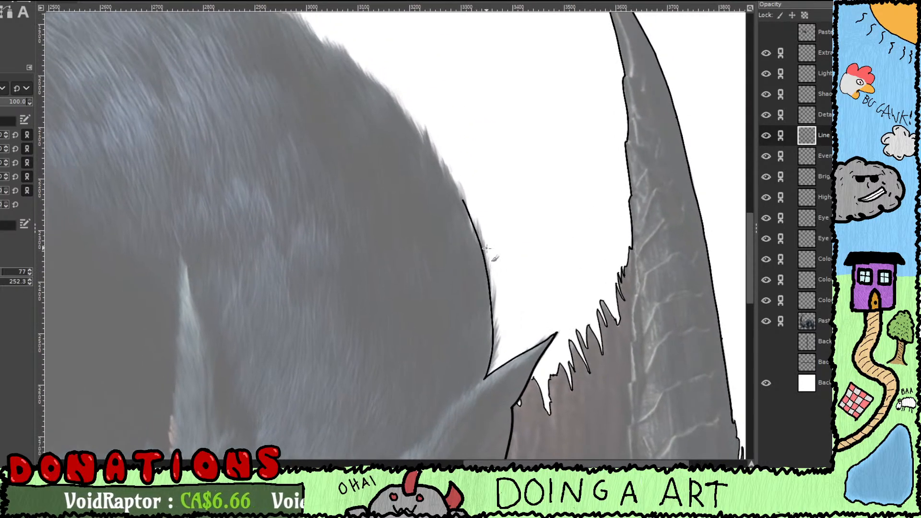
{"action": "key", "text": "ctrl+z"}
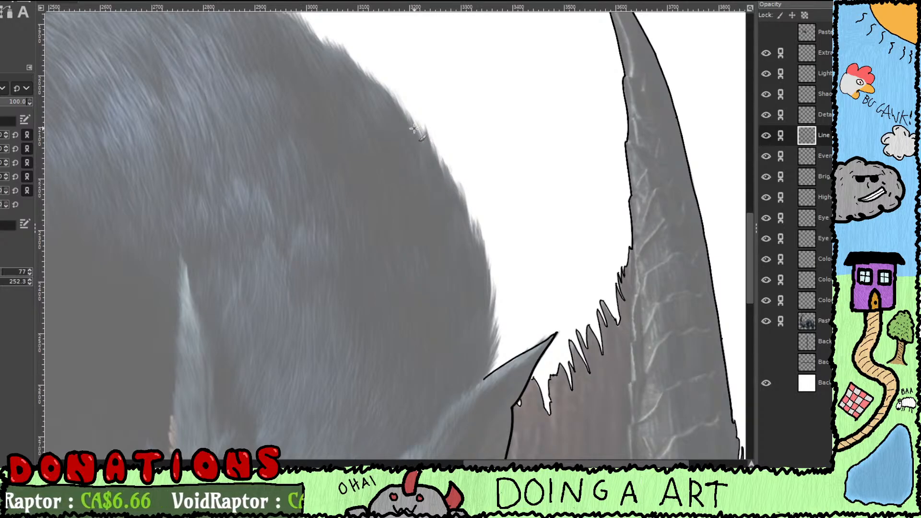
{"action": "mouse_move", "coordinate": [415, 132]}
{"action": "left_mouse_down"}
{"action": "mouse_move", "coordinate": [467, 215]}
{"action": "mouse_move", "coordinate": [486, 291]}
{"action": "mouse_move", "coordinate": [482, 382]}
{"action": "left_mouse_up"}
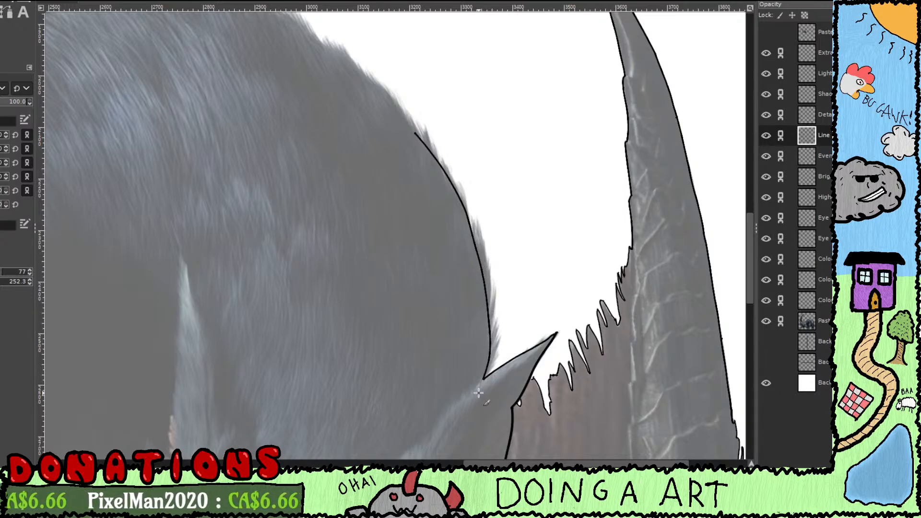
Step: Extend the ear's upper edge from the back's outline down into the head fur, redrawing it as one straighter line
{"action": "left_click_drag", "start_coordinate": [518, 342], "coordinate": [552, 188]}
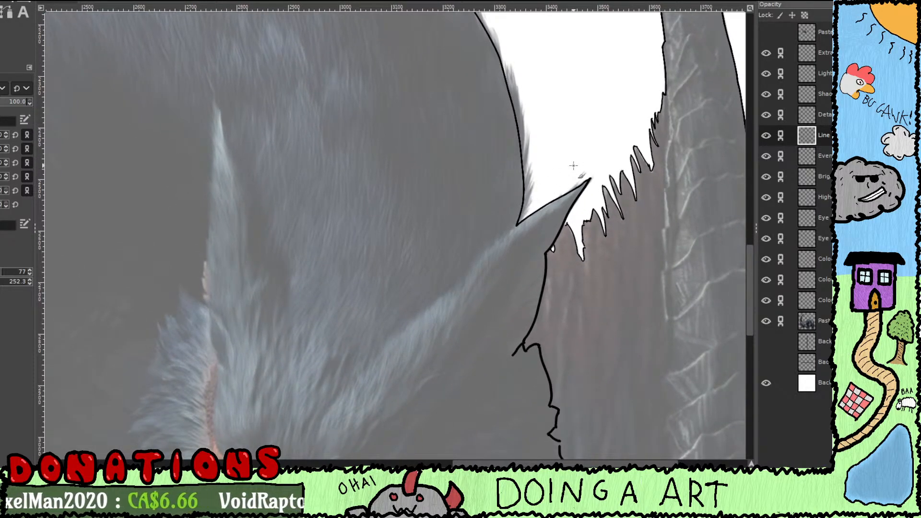
{"action": "left_click_drag", "start_coordinate": [506, 259], "coordinate": [541, 179]}
{"action": "left_click_drag", "start_coordinate": [466, 267], "coordinate": [440, 293]}
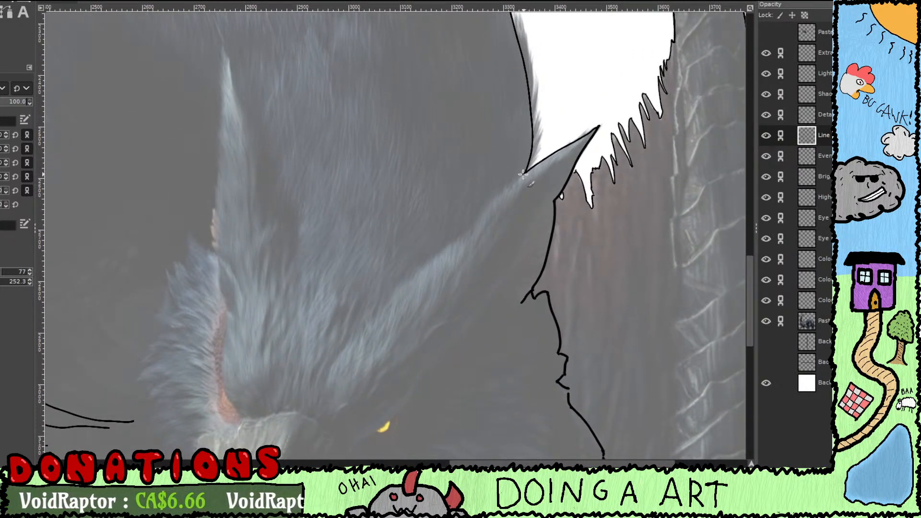
{"action": "left_click_drag", "start_coordinate": [523, 174], "coordinate": [464, 235]}
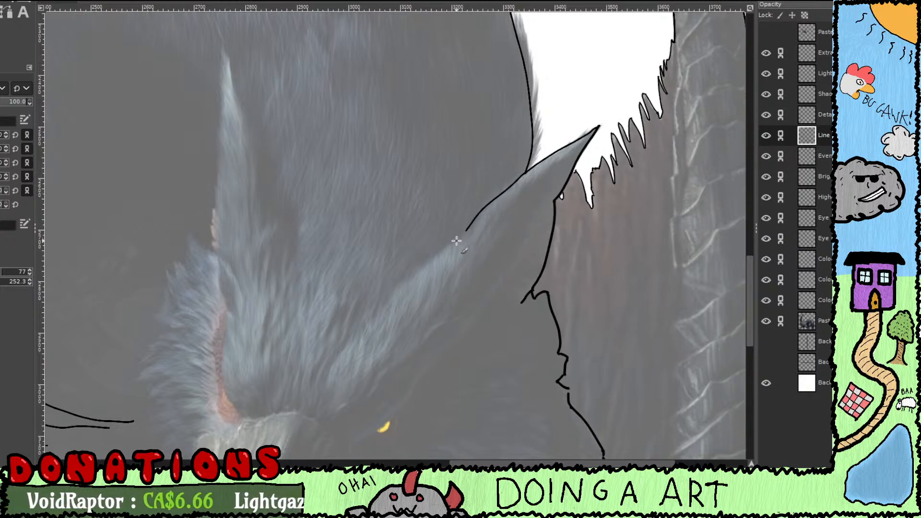
{"action": "key", "text": "ctrl+z"}
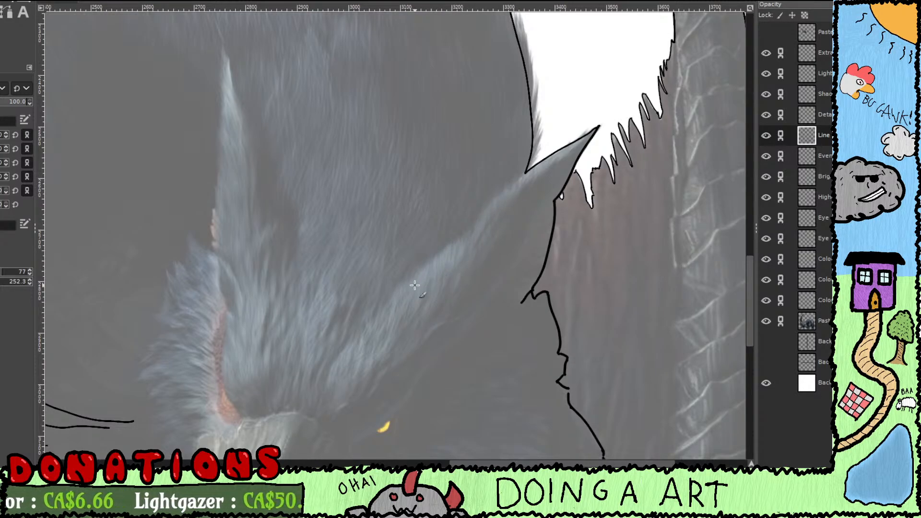
{"action": "left_click_drag", "start_coordinate": [411, 280], "coordinate": [527, 169]}
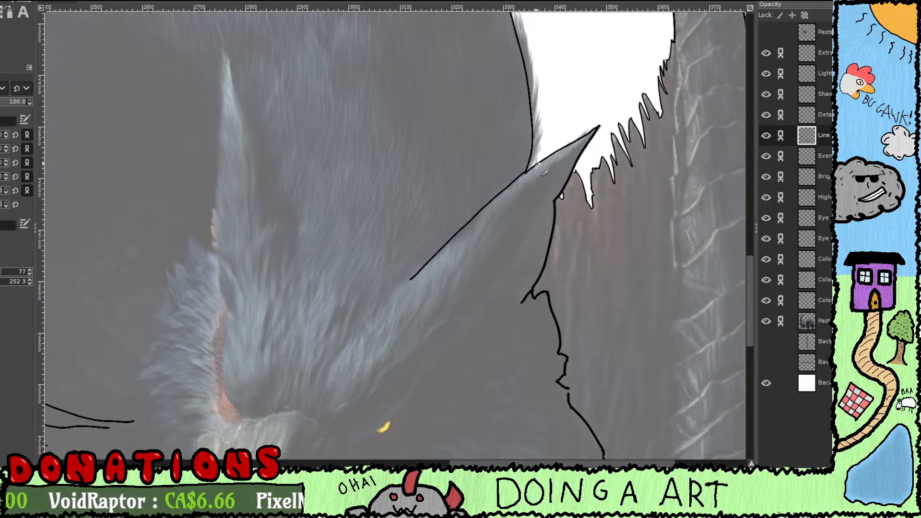
Step: Draw the ear's lower edge from above the yellow eye up to the outer ear line, and erase its excess lower end
{"action": "scroll", "coordinate": [537, 168], "scroll_direction": "down", "scroll_amount": 3}
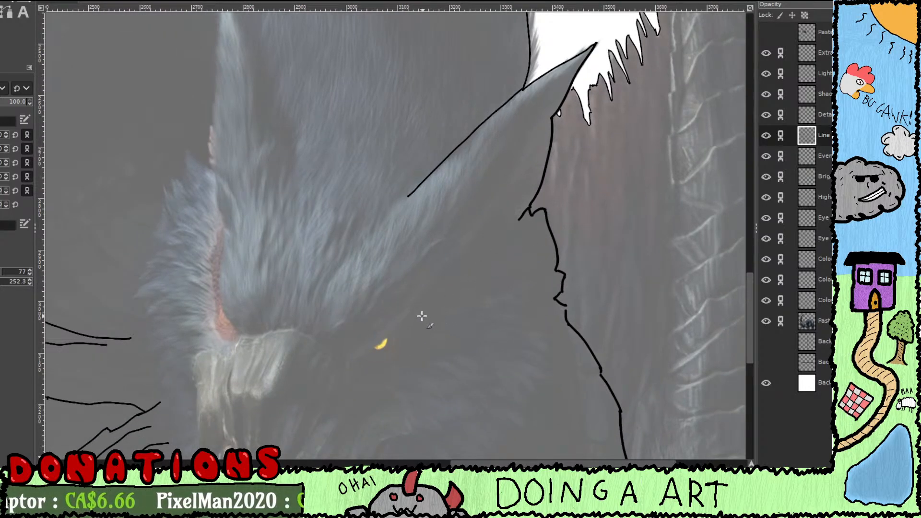
{"action": "left_click_drag", "start_coordinate": [417, 298], "coordinate": [556, 113]}
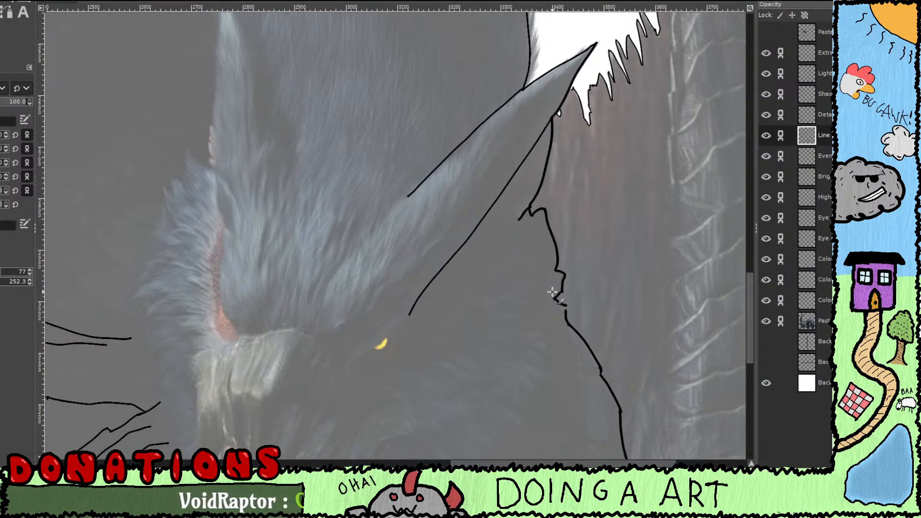
{"action": "left_click_drag", "start_coordinate": [458, 341], "coordinate": [409, 274]}
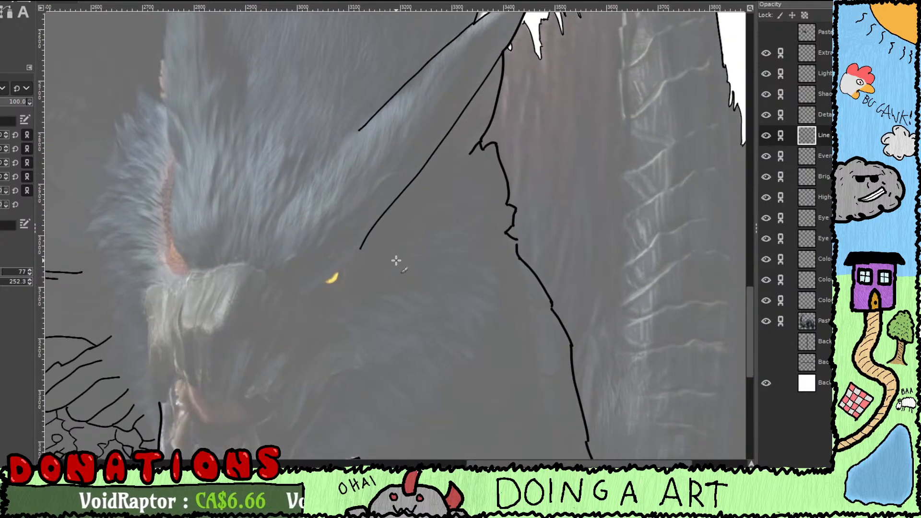
{"action": "key", "text": "shift+e"}
{"action": "left_click_drag", "start_coordinate": [366, 251], "coordinate": [364, 244]}
{"action": "key", "text": "p"}
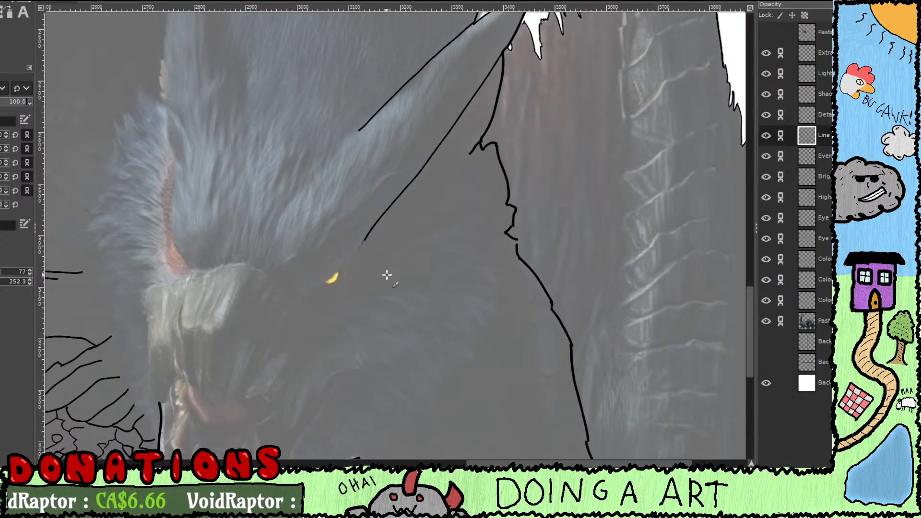
Step: Undo the ear's upper and lower edge lines drawn from its tip into the head fur
{"action": "mouse_move", "coordinate": [388, 286]}
{"action": "left_mouse_down"}
{"action": "mouse_move", "coordinate": [381, 255]}
{"action": "mouse_move", "coordinate": [389, 248]}
{"action": "mouse_move", "coordinate": [382, 278]}
{"action": "mouse_move", "coordinate": [477, 263]}
{"action": "mouse_move", "coordinate": [366, 440]}
{"action": "mouse_move", "coordinate": [365, 423]}
{"action": "left_mouse_up"}
{"action": "scroll", "coordinate": [376, 263], "scroll_direction": "up", "scroll_amount": 1}
{"action": "left_click_drag", "start_coordinate": [407, 341], "coordinate": [381, 279]}
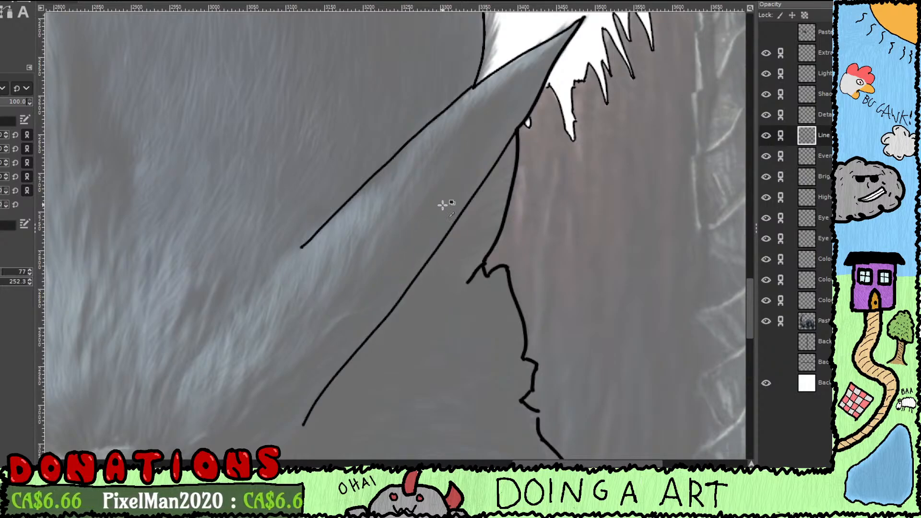
{"action": "key", "text": "ctrl+z"}
{"action": "key", "text": "ctrl+z"}
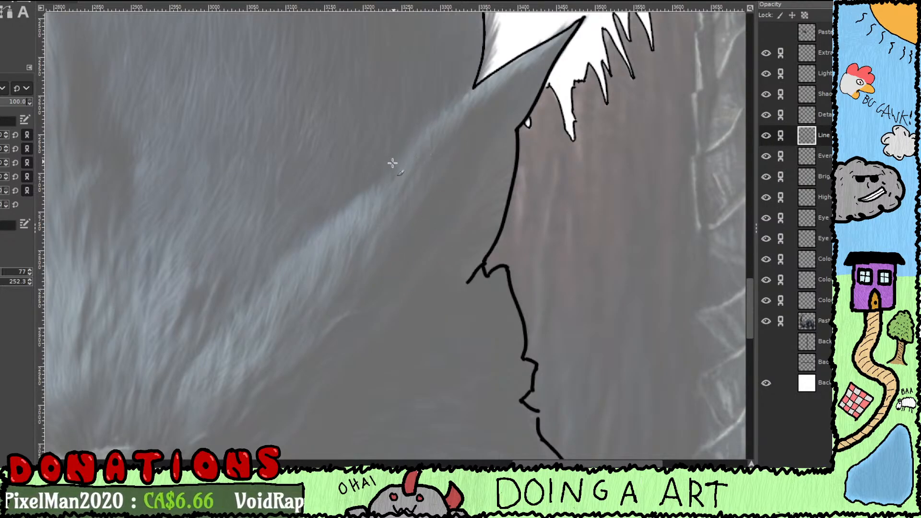
{"action": "left_click_drag", "start_coordinate": [409, 262], "coordinate": [421, 196]}
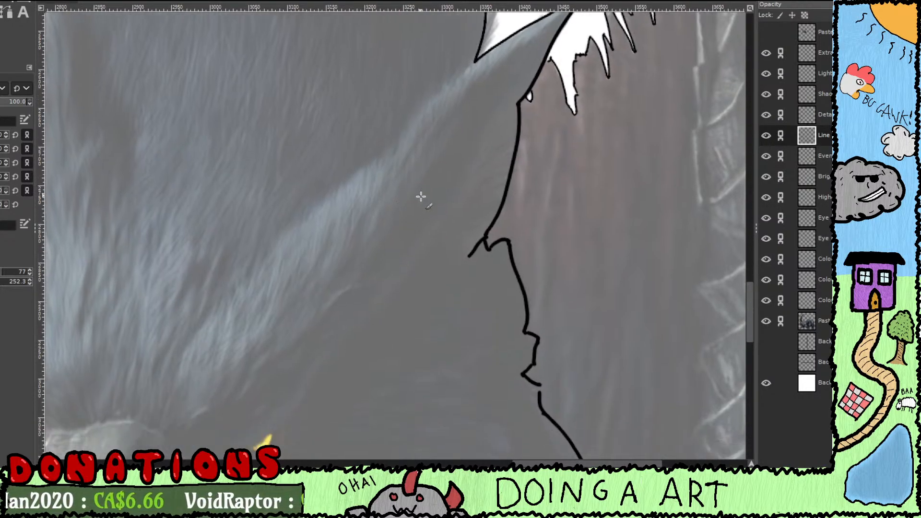
{"action": "left_click", "coordinate": [826, 95]}
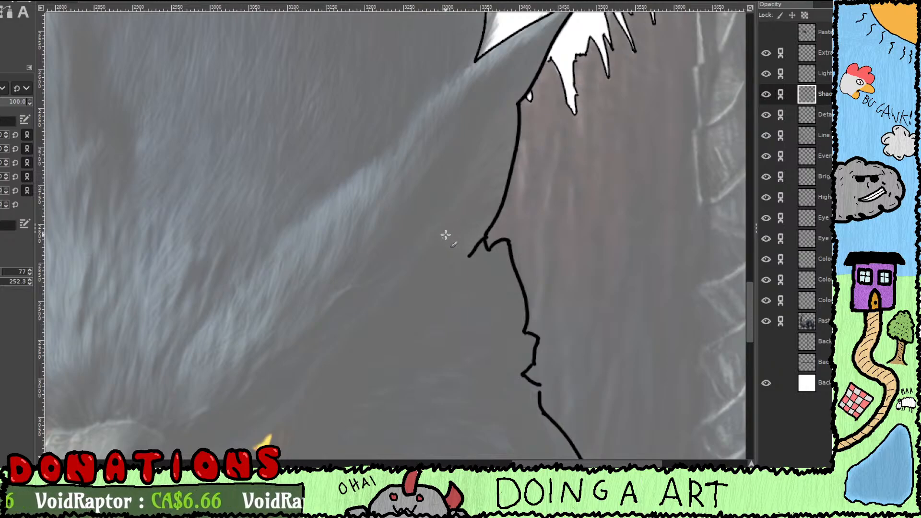
{"action": "left_click_drag", "start_coordinate": [446, 230], "coordinate": [497, 146]}
{"action": "key", "text": "ctrl+z"}
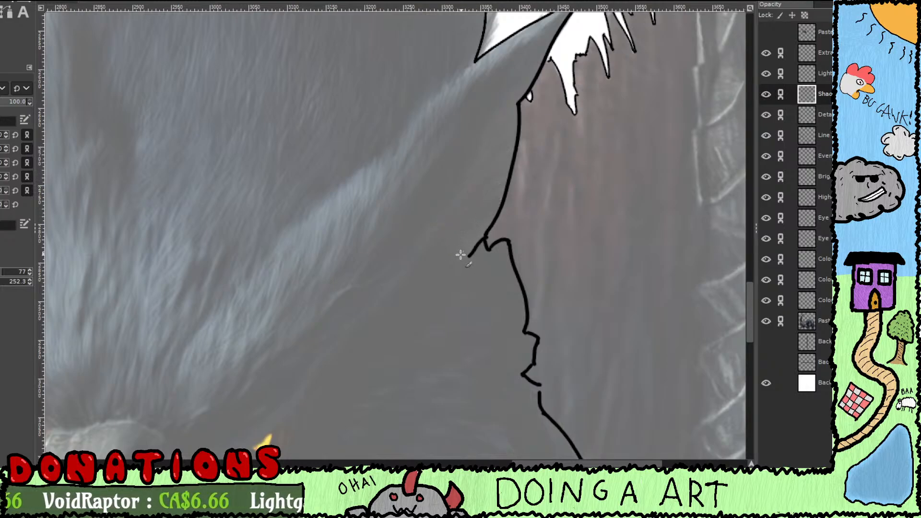
{"action": "left_click_drag", "start_coordinate": [424, 306], "coordinate": [479, 197]}
{"action": "left_click_drag", "start_coordinate": [414, 257], "coordinate": [501, 183]}
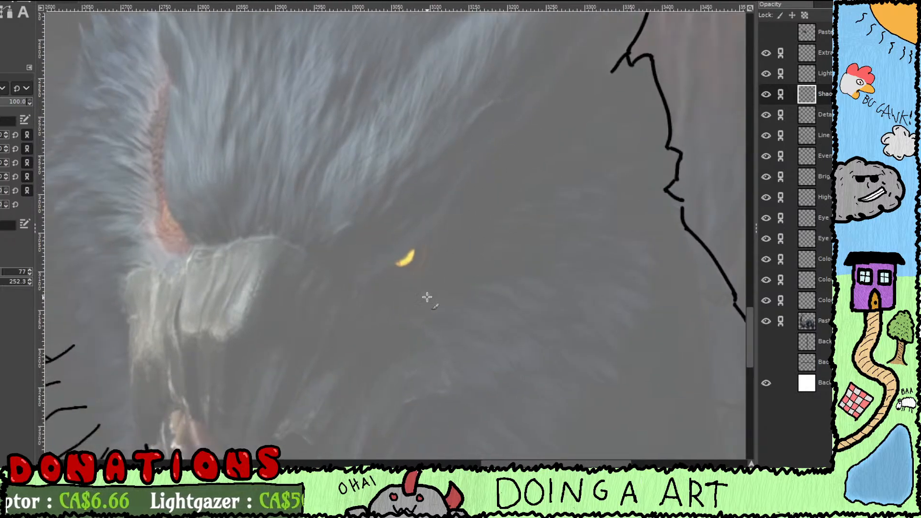
{"action": "left_click_drag", "start_coordinate": [416, 306], "coordinate": [490, 221]}
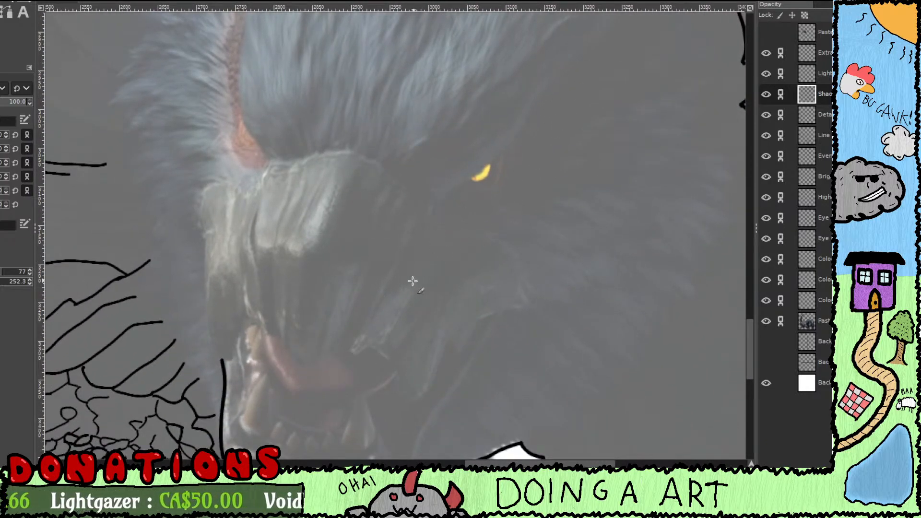
Step: Try to outline the bony snout's upper edge on the Line layer from the red crest to the cheek, and undo the strokes
{"action": "left_click", "coordinate": [823, 115]}
{"action": "left_click", "coordinate": [825, 127]}
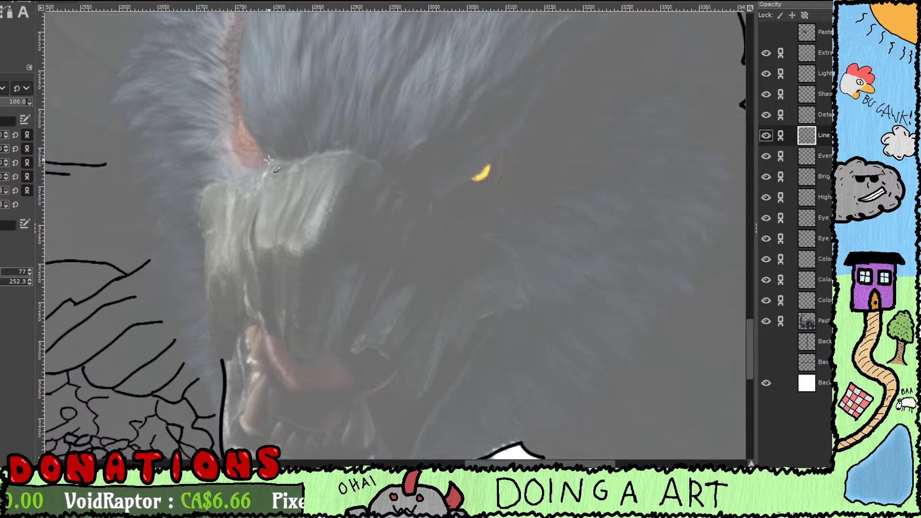
{"action": "mouse_move", "coordinate": [269, 162]}
{"action": "left_mouse_down"}
{"action": "mouse_move", "coordinate": [348, 152]}
{"action": "mouse_move", "coordinate": [383, 170]}
{"action": "mouse_move", "coordinate": [385, 157]}
{"action": "mouse_move", "coordinate": [373, 164]}
{"action": "mouse_move", "coordinate": [413, 192]}
{"action": "left_mouse_up"}
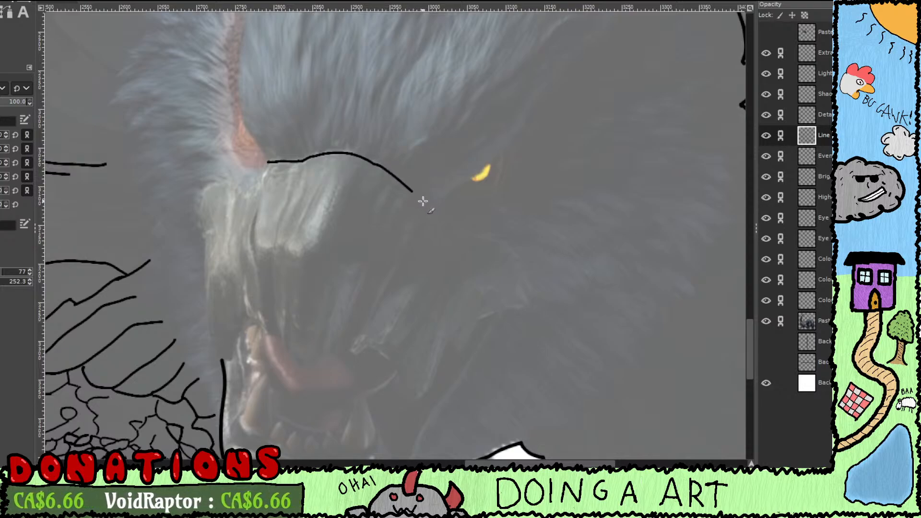
{"action": "left_click_drag", "start_coordinate": [468, 239], "coordinate": [449, 186]}
{"action": "left_click_drag", "start_coordinate": [394, 225], "coordinate": [359, 246]}
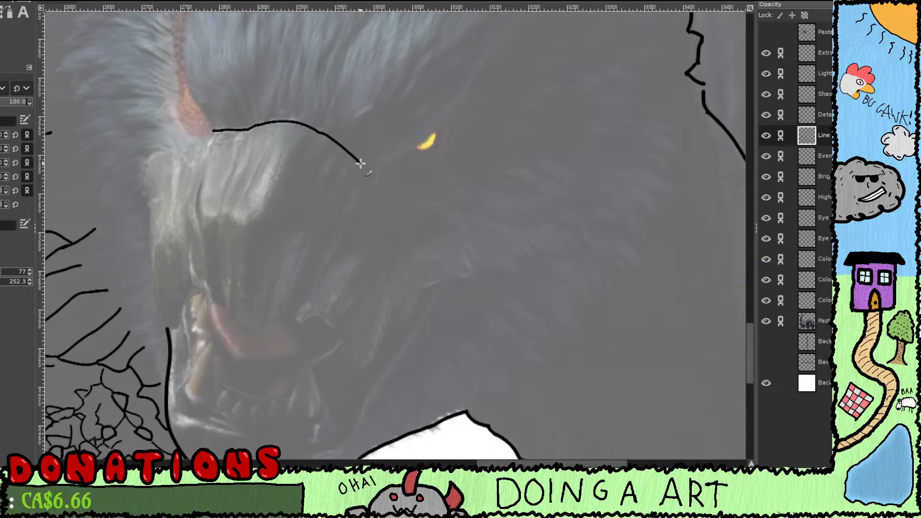
{"action": "mouse_move", "coordinate": [360, 163]}
{"action": "left_mouse_down"}
{"action": "mouse_move", "coordinate": [380, 160]}
{"action": "mouse_move", "coordinate": [387, 196]}
{"action": "mouse_move", "coordinate": [412, 195]}
{"action": "mouse_move", "coordinate": [455, 218]}
{"action": "mouse_move", "coordinate": [475, 253]}
{"action": "mouse_move", "coordinate": [474, 282]}
{"action": "left_mouse_up"}
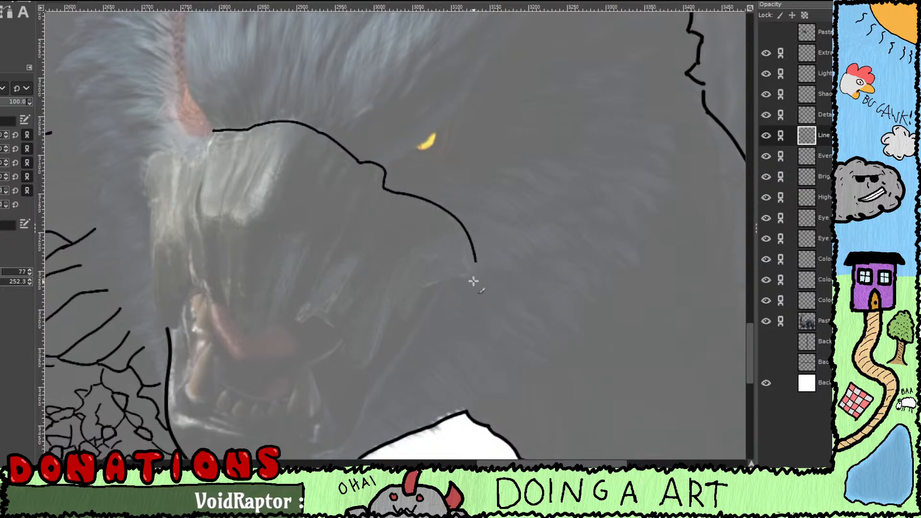
{"action": "key", "text": "ctrl+z"}
{"action": "key", "text": "ctrl+z"}
{"action": "key", "text": "ctrl+z"}
{"action": "key", "text": "ctrl+z"}
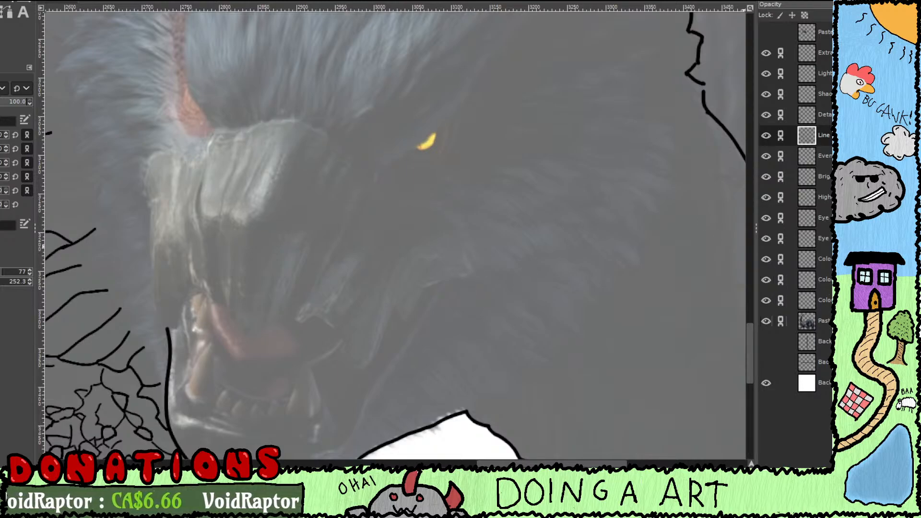
Step: Make the pasted reference painting more opaque, and on the Line layer ink the snout plate's upper edge from the cheek past the eye
{"action": "left_click", "coordinate": [824, 320]}
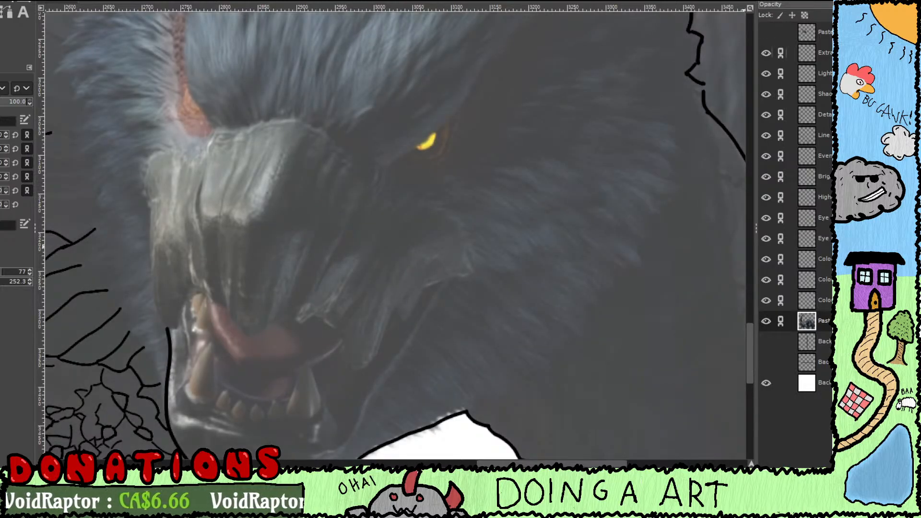
{"action": "left_click", "coordinate": [826, 136]}
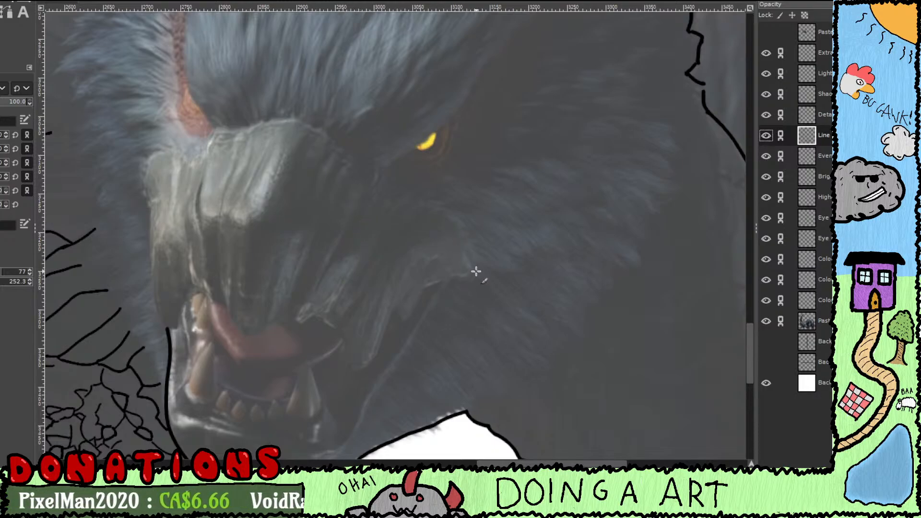
{"action": "mouse_move", "coordinate": [477, 270]}
{"action": "left_mouse_down"}
{"action": "mouse_move", "coordinate": [460, 221]}
{"action": "mouse_move", "coordinate": [373, 193]}
{"action": "mouse_move", "coordinate": [364, 179]}
{"action": "mouse_move", "coordinate": [437, 214]}
{"action": "mouse_move", "coordinate": [419, 203]}
{"action": "mouse_move", "coordinate": [421, 169]}
{"action": "mouse_move", "coordinate": [424, 183]}
{"action": "mouse_move", "coordinate": [342, 135]}
{"action": "mouse_move", "coordinate": [460, 214]}
{"action": "mouse_move", "coordinate": [438, 218]}
{"action": "mouse_move", "coordinate": [458, 238]}
{"action": "mouse_move", "coordinate": [442, 206]}
{"action": "left_mouse_up"}
{"action": "key", "text": "ctrl+z"}
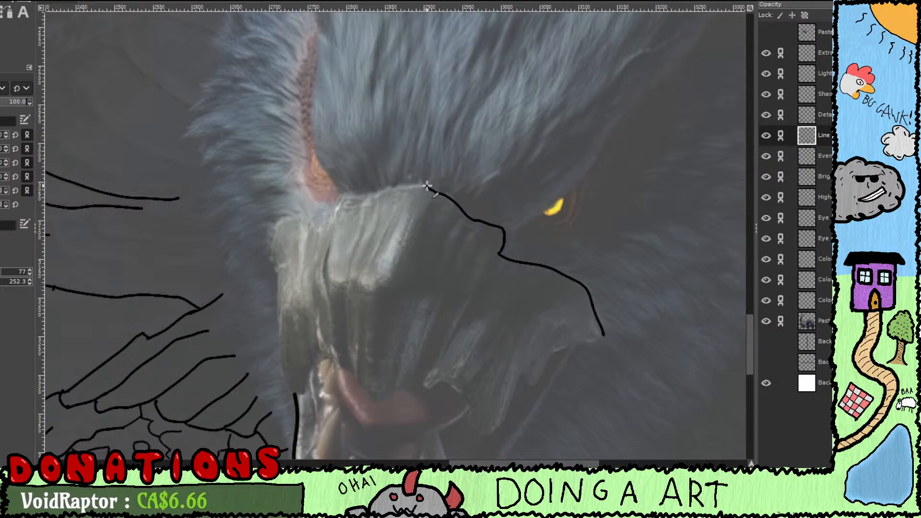
Step: Continue the snout plate's outline over its top, around the front lobe and down to the existing jaw line
{"action": "mouse_move", "coordinate": [426, 186]}
{"action": "left_mouse_down"}
{"action": "mouse_move", "coordinate": [335, 200]}
{"action": "mouse_move", "coordinate": [394, 170]}
{"action": "mouse_move", "coordinate": [370, 195]}
{"action": "mouse_move", "coordinate": [338, 186]}
{"action": "mouse_move", "coordinate": [325, 219]}
{"action": "mouse_move", "coordinate": [331, 249]}
{"action": "mouse_move", "coordinate": [398, 149]}
{"action": "left_mouse_up"}
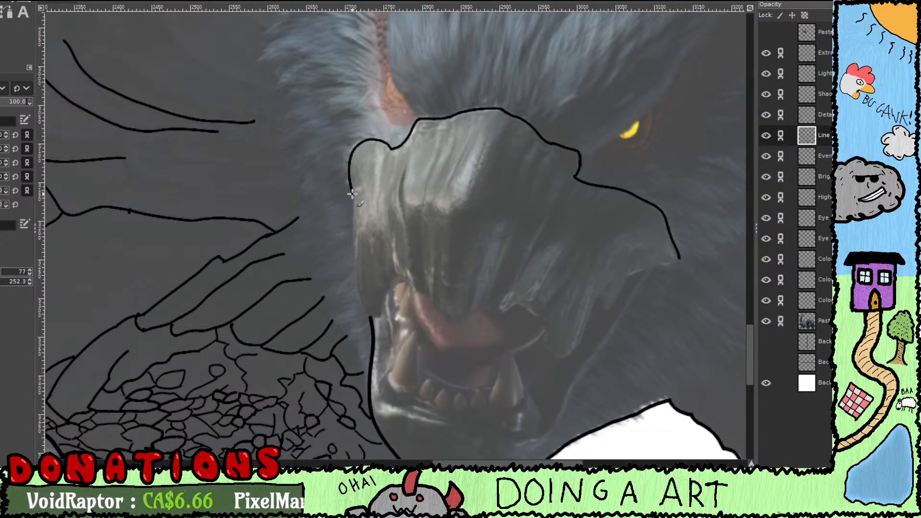
{"action": "mouse_move", "coordinate": [353, 195]}
{"action": "left_mouse_down"}
{"action": "mouse_move", "coordinate": [354, 278]}
{"action": "mouse_move", "coordinate": [370, 322]}
{"action": "left_mouse_up"}
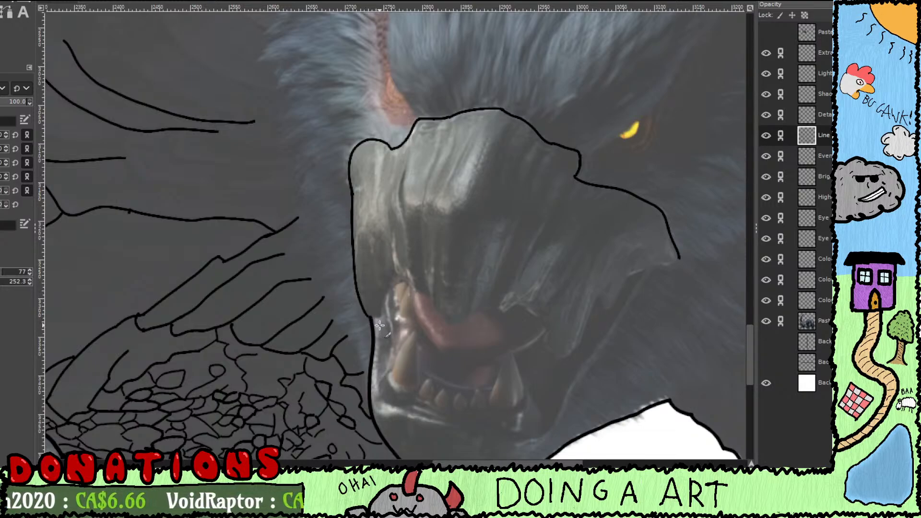
{"action": "scroll", "coordinate": [382, 319], "scroll_direction": "down", "scroll_amount": 3}
{"action": "scroll", "coordinate": [454, 223], "scroll_direction": "right", "scroll_amount": 4}
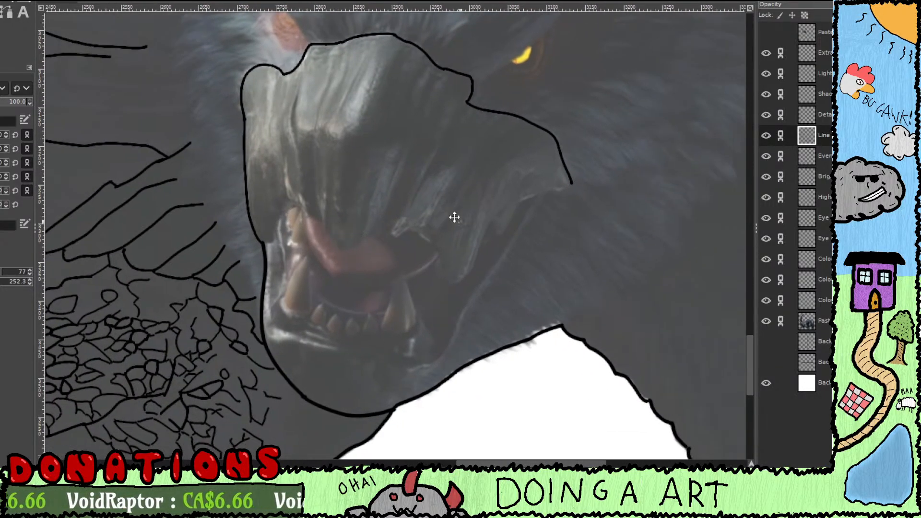
Step: Draw the snout plate's lower edge from the cheek corner through the small notch and around the hanging lobe beside the mouth
{"action": "left_click_drag", "start_coordinate": [455, 218], "coordinate": [408, 150]}
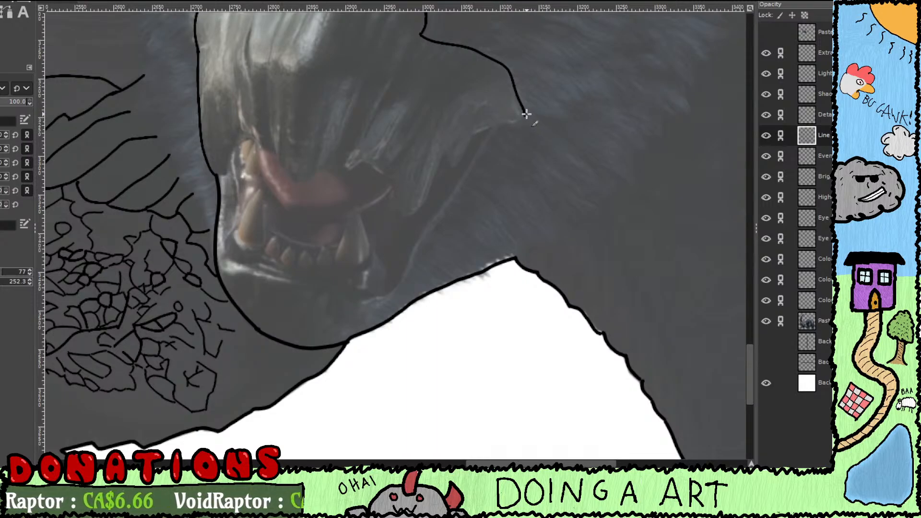
{"action": "left_click_drag", "start_coordinate": [520, 123], "coordinate": [500, 128]}
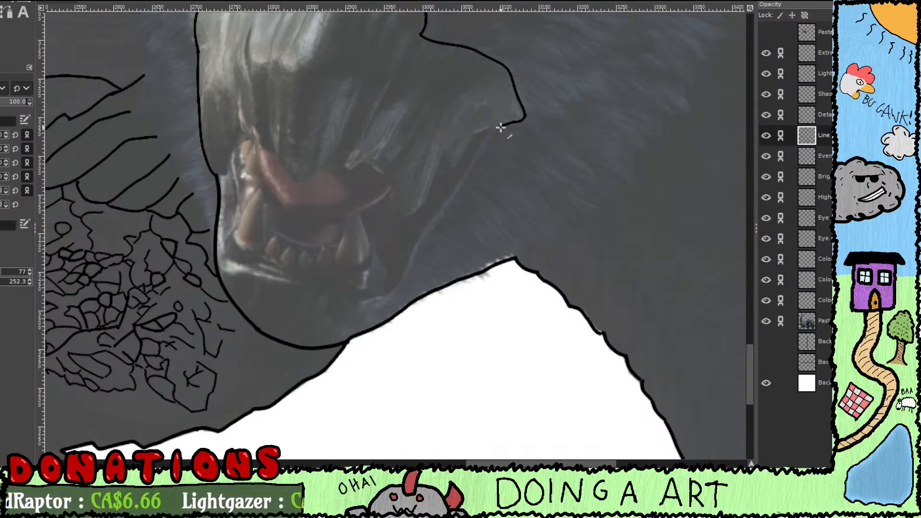
{"action": "mouse_move", "coordinate": [486, 130]}
{"action": "left_mouse_down"}
{"action": "mouse_move", "coordinate": [462, 141]}
{"action": "mouse_move", "coordinate": [471, 140]}
{"action": "mouse_move", "coordinate": [456, 167]}
{"action": "left_mouse_up"}
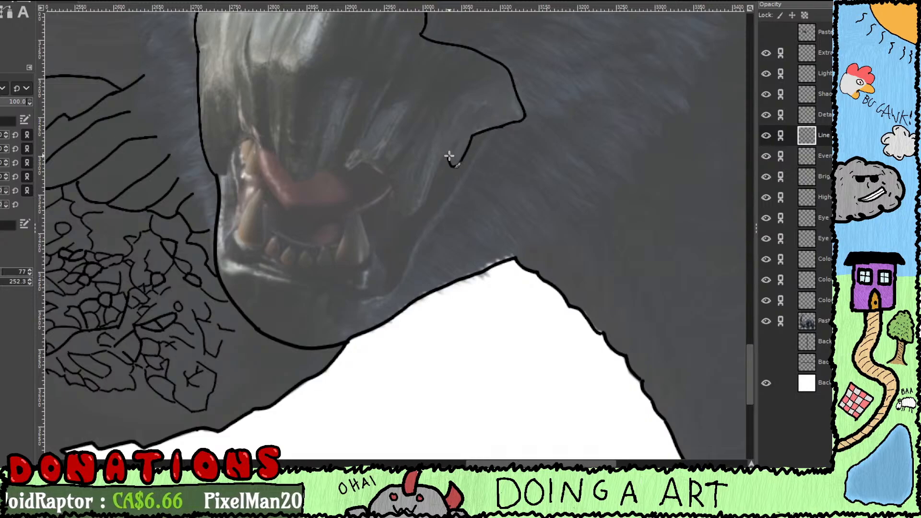
{"action": "left_click_drag", "start_coordinate": [448, 157], "coordinate": [454, 167]}
{"action": "key", "text": "ctrl+z"}
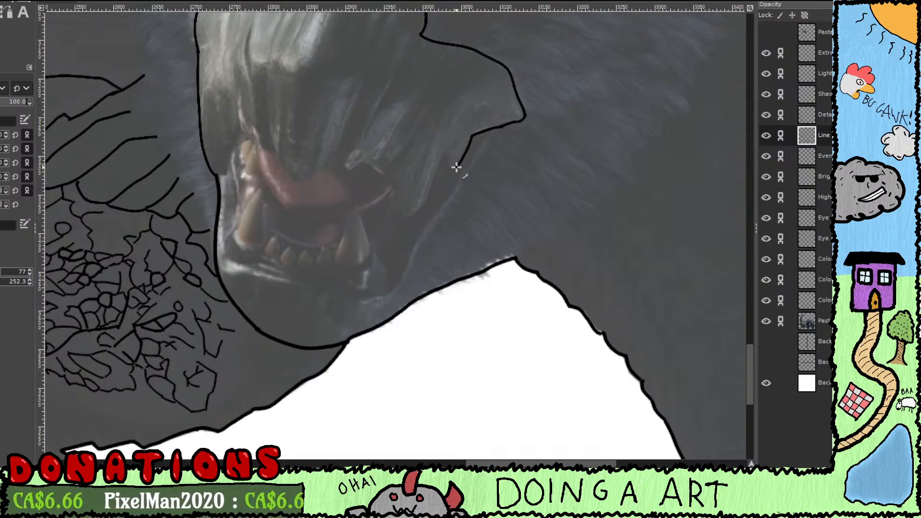
{"action": "mouse_move", "coordinate": [456, 173]}
{"action": "left_mouse_down"}
{"action": "mouse_move", "coordinate": [429, 226]}
{"action": "mouse_move", "coordinate": [406, 232]}
{"action": "mouse_move", "coordinate": [393, 213]}
{"action": "mouse_move", "coordinate": [410, 200]}
{"action": "mouse_move", "coordinate": [401, 204]}
{"action": "mouse_move", "coordinate": [370, 174]}
{"action": "mouse_move", "coordinate": [359, 180]}
{"action": "mouse_move", "coordinate": [434, 197]}
{"action": "left_mouse_up"}
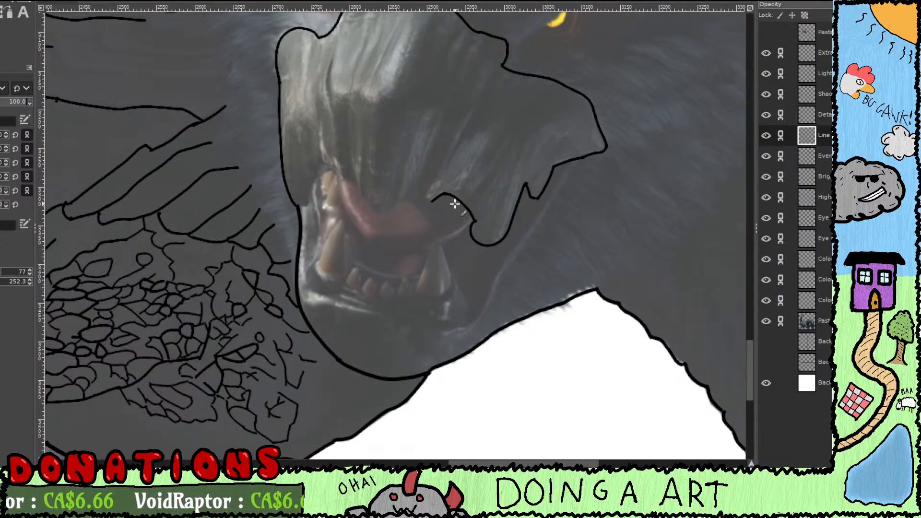
Step: Continue the snout plate's lower edge across the top of the open mouth and join it to the front jaw outline
{"action": "left_click_drag", "start_coordinate": [455, 204], "coordinate": [473, 215]}
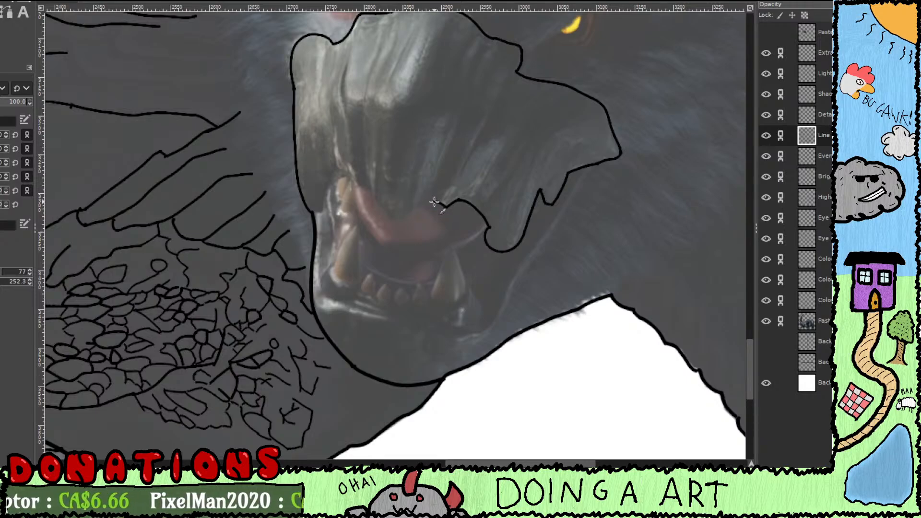
{"action": "left_click_drag", "start_coordinate": [425, 204], "coordinate": [384, 220]}
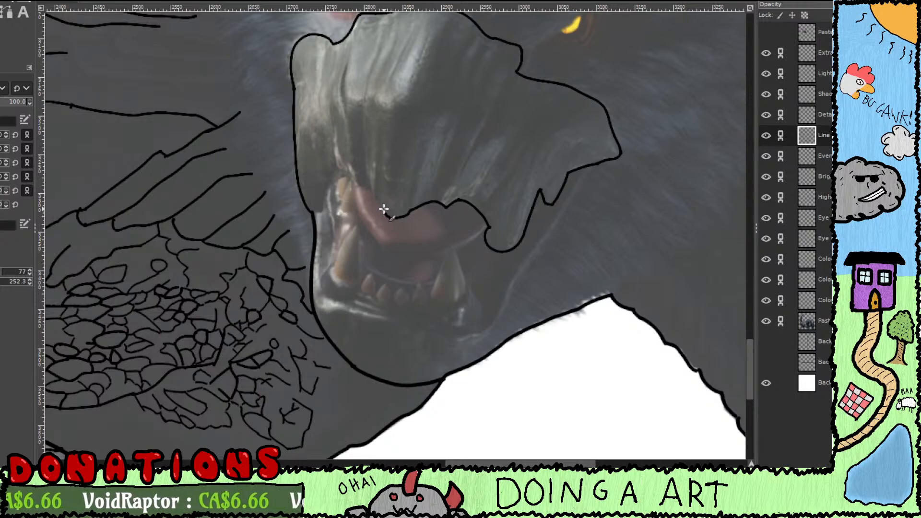
{"action": "mouse_move", "coordinate": [383, 205]}
{"action": "left_mouse_down"}
{"action": "mouse_move", "coordinate": [370, 185]}
{"action": "mouse_move", "coordinate": [454, 237]}
{"action": "mouse_move", "coordinate": [432, 233]}
{"action": "mouse_move", "coordinate": [426, 220]}
{"action": "mouse_move", "coordinate": [407, 260]}
{"action": "mouse_move", "coordinate": [392, 254]}
{"action": "left_mouse_up"}
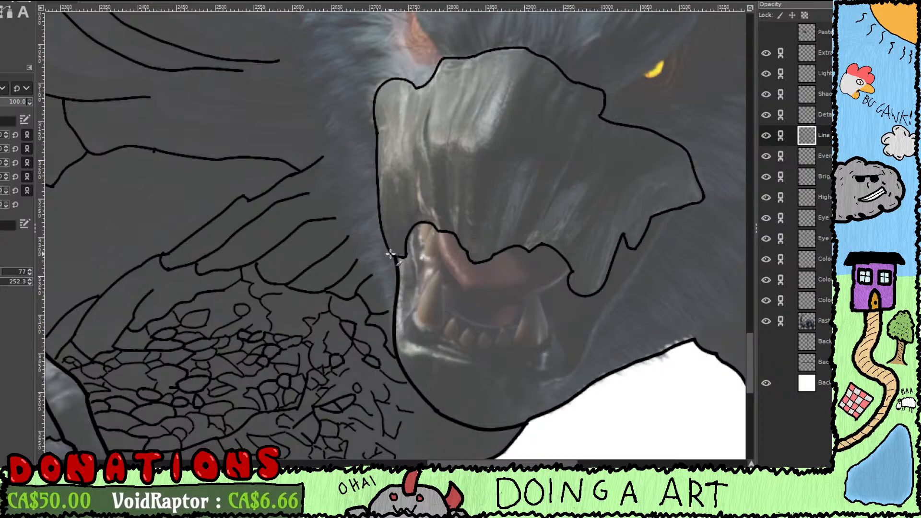
{"action": "left_click_drag", "start_coordinate": [435, 279], "coordinate": [387, 255]}
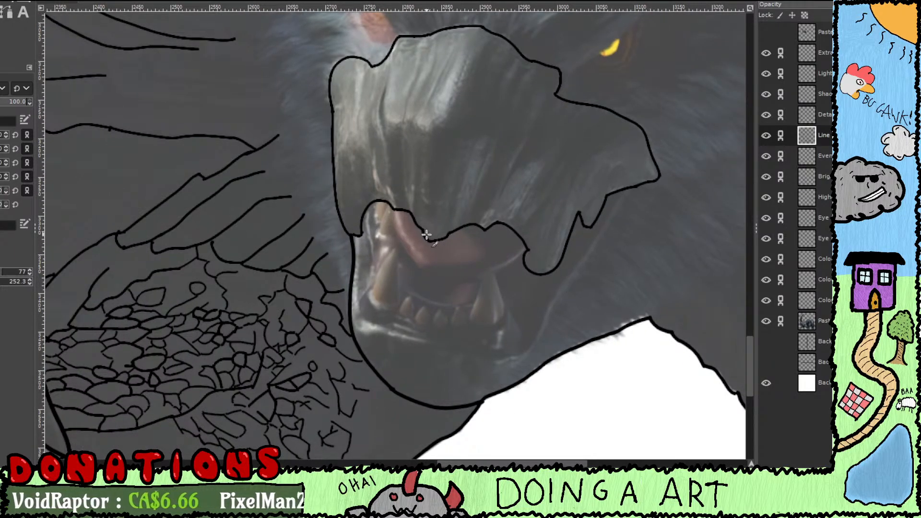
Step: Draw the lower jaw's rear edge as a curve from beneath the cheek corner down toward the chin
{"action": "left_click_drag", "start_coordinate": [405, 216], "coordinate": [427, 209]}
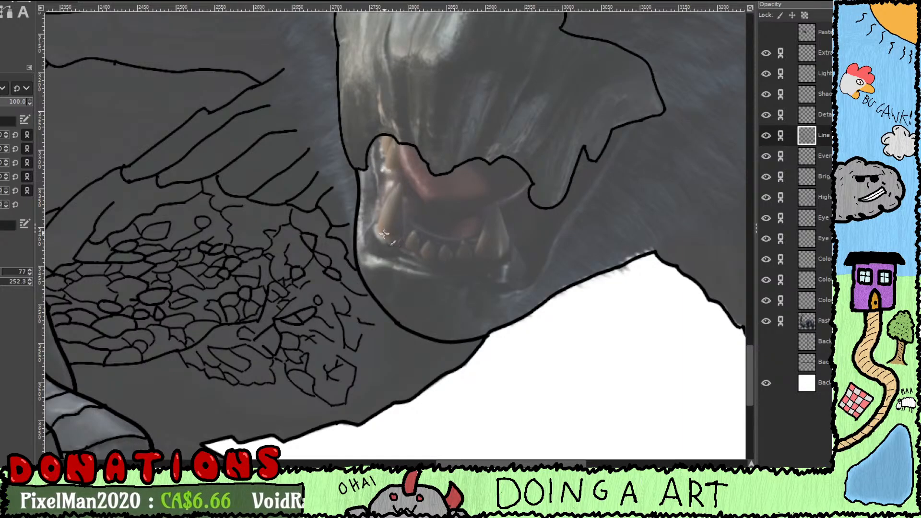
{"action": "left_click_drag", "start_coordinate": [416, 278], "coordinate": [371, 248]}
{"action": "left_click_drag", "start_coordinate": [421, 233], "coordinate": [341, 237]}
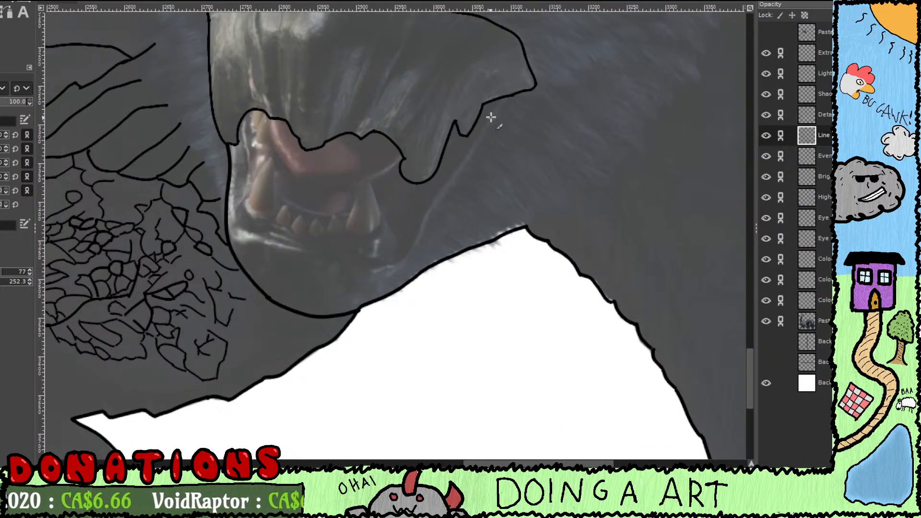
{"action": "mouse_move", "coordinate": [503, 99]}
{"action": "left_mouse_down"}
{"action": "mouse_move", "coordinate": [416, 245]}
{"action": "mouse_move", "coordinate": [384, 269]}
{"action": "left_mouse_up"}
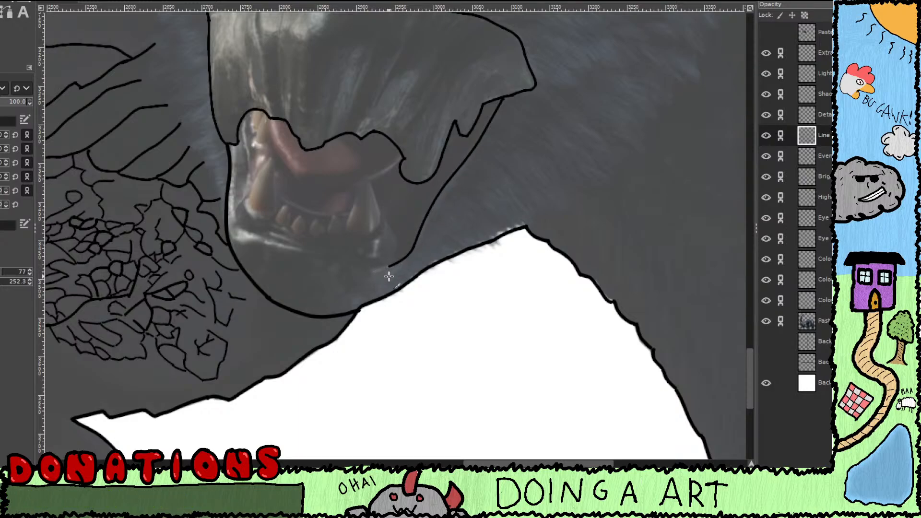
{"action": "left_click_drag", "start_coordinate": [362, 244], "coordinate": [420, 263]}
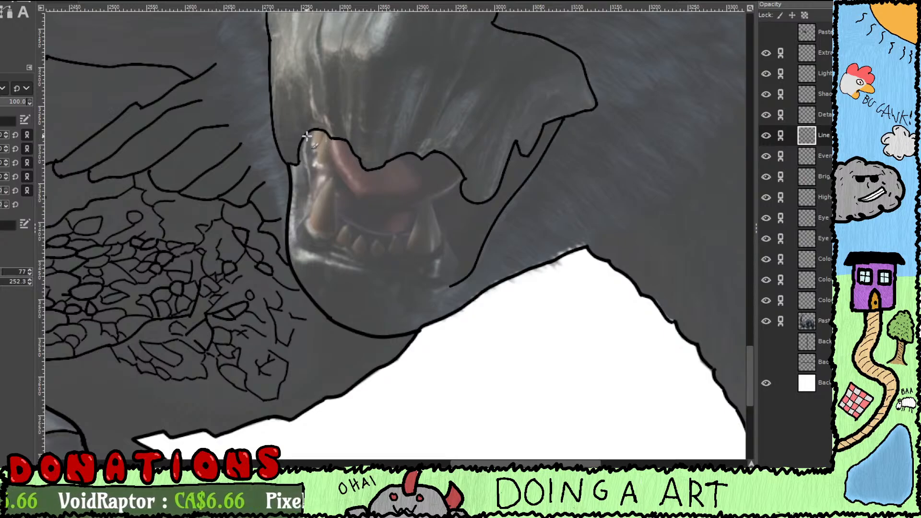
{"action": "left_click_drag", "start_coordinate": [306, 137], "coordinate": [308, 165]}
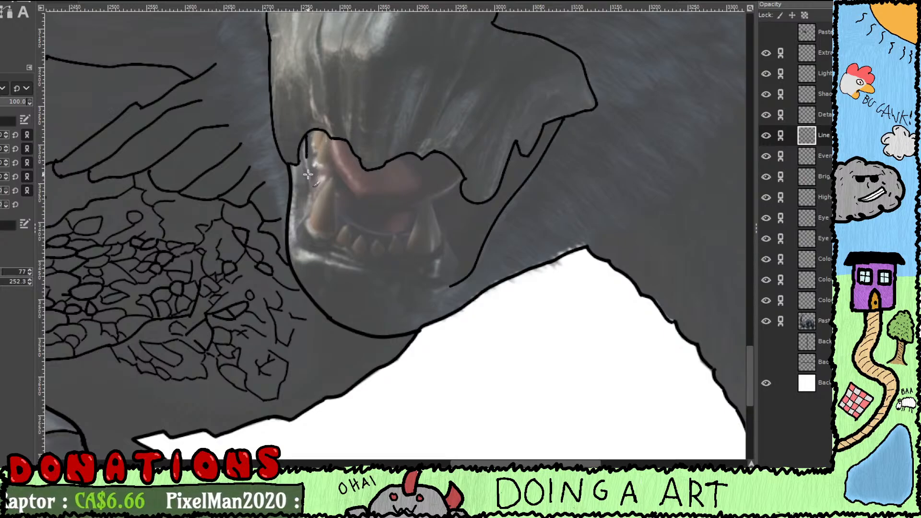
{"action": "key", "text": "ctrl+z"}
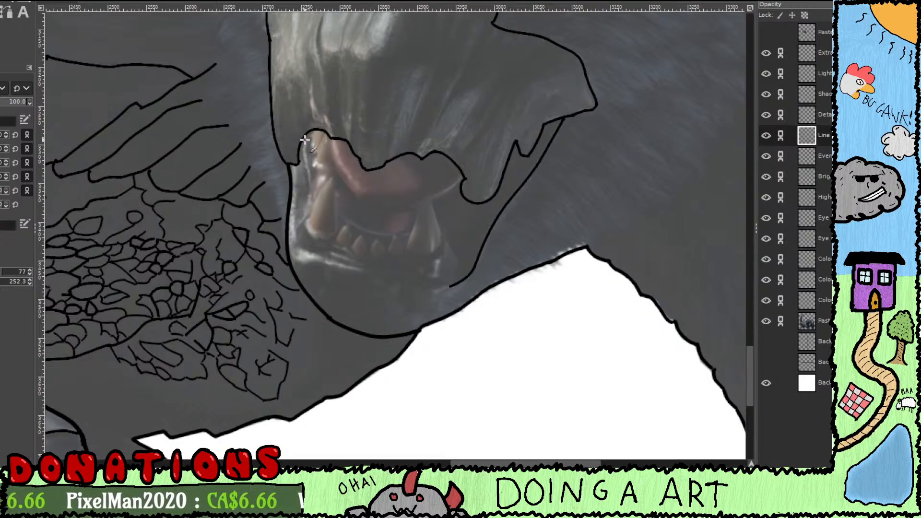
{"action": "mouse_move", "coordinate": [305, 141]}
{"action": "left_mouse_down"}
{"action": "mouse_move", "coordinate": [312, 237]}
{"action": "mouse_move", "coordinate": [308, 216]}
{"action": "mouse_move", "coordinate": [296, 233]}
{"action": "mouse_move", "coordinate": [303, 247]}
{"action": "mouse_move", "coordinate": [340, 249]}
{"action": "mouse_move", "coordinate": [323, 251]}
{"action": "mouse_move", "coordinate": [336, 248]}
{"action": "mouse_move", "coordinate": [373, 272]}
{"action": "mouse_move", "coordinate": [413, 263]}
{"action": "mouse_move", "coordinate": [401, 268]}
{"action": "mouse_move", "coordinate": [440, 282]}
{"action": "left_mouse_up"}
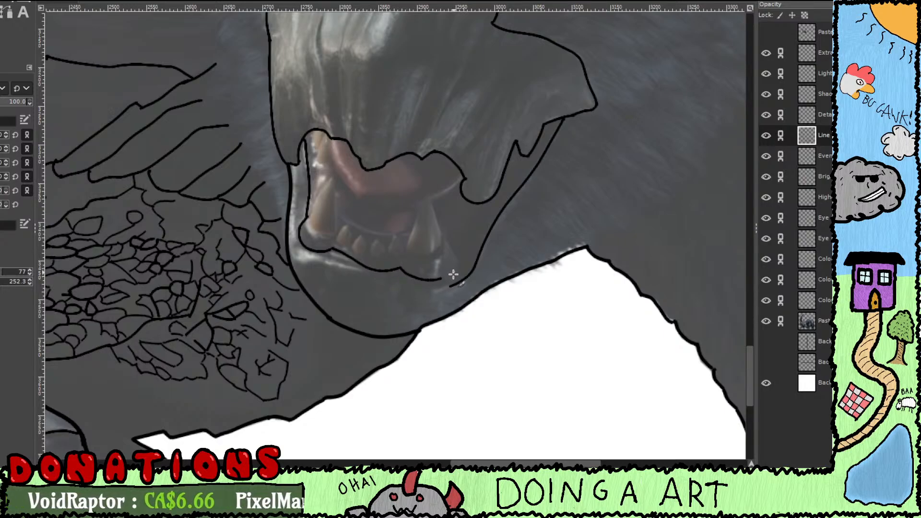
{"action": "key", "text": "ctrl+z"}
{"action": "key", "text": "ctrl+z"}
{"action": "key", "text": "ctrl+z"}
{"action": "key", "text": "ctrl+z"}
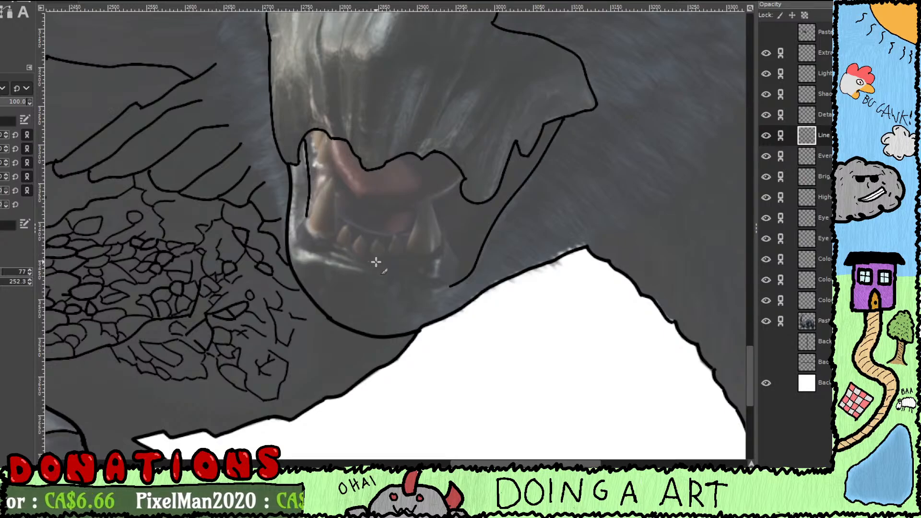
{"action": "key", "text": "ctrl+z"}
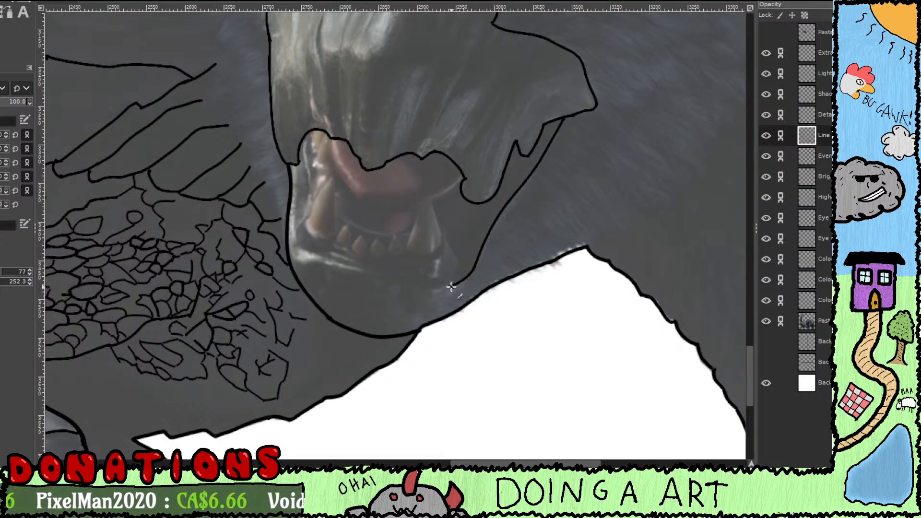
Step: Draw the lower lip line from the rear jaw curve across the jaw beneath the teeth and up along the front edge
{"action": "mouse_move", "coordinate": [451, 287]}
{"action": "left_mouse_down"}
{"action": "mouse_move", "coordinate": [417, 290]}
{"action": "mouse_move", "coordinate": [396, 274]}
{"action": "mouse_move", "coordinate": [311, 260]}
{"action": "mouse_move", "coordinate": [282, 240]}
{"action": "left_mouse_up"}
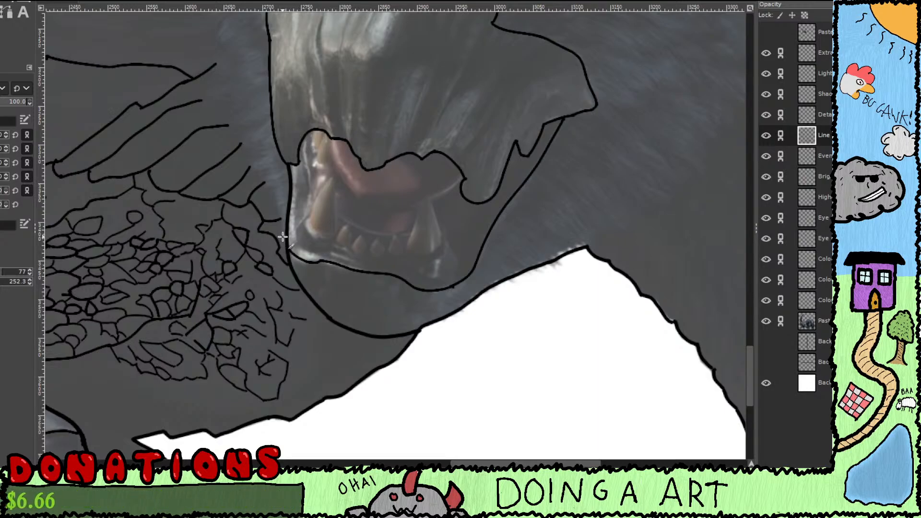
{"action": "key", "text": "ctrl+z"}
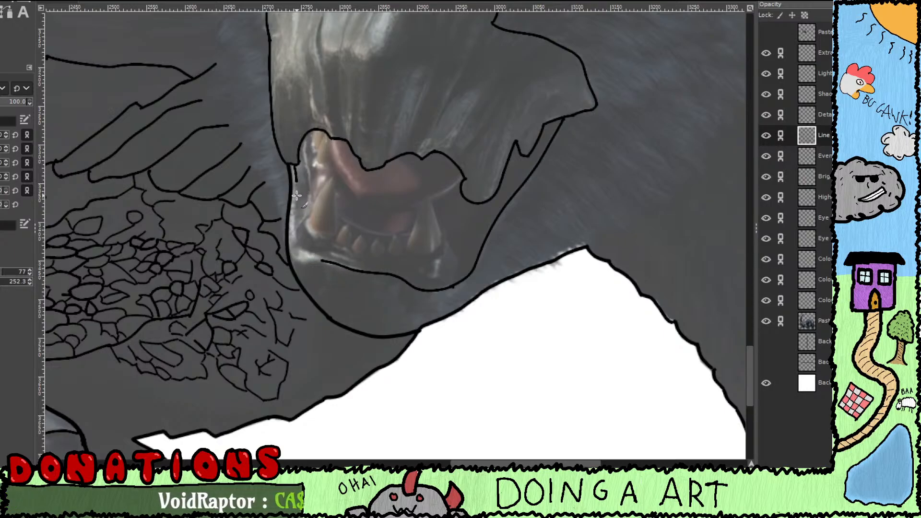
{"action": "mouse_move", "coordinate": [297, 195]}
{"action": "left_mouse_down"}
{"action": "mouse_move", "coordinate": [298, 252]}
{"action": "mouse_move", "coordinate": [332, 265]}
{"action": "mouse_move", "coordinate": [323, 241]}
{"action": "mouse_move", "coordinate": [391, 267]}
{"action": "mouse_move", "coordinate": [409, 288]}
{"action": "left_mouse_up"}
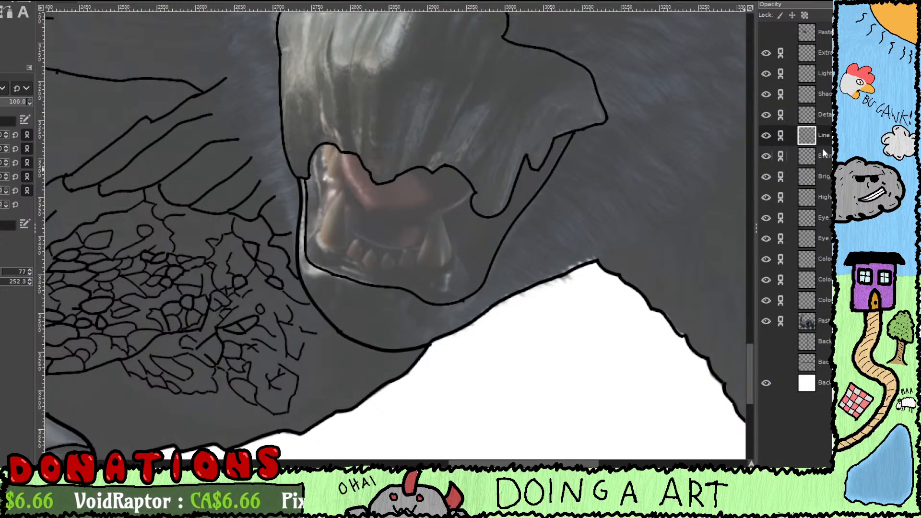
Step: Switch to the detail layer above the line layer and outline the two large lower fangs at either side of the mouth
{"action": "left_click", "coordinate": [829, 115]}
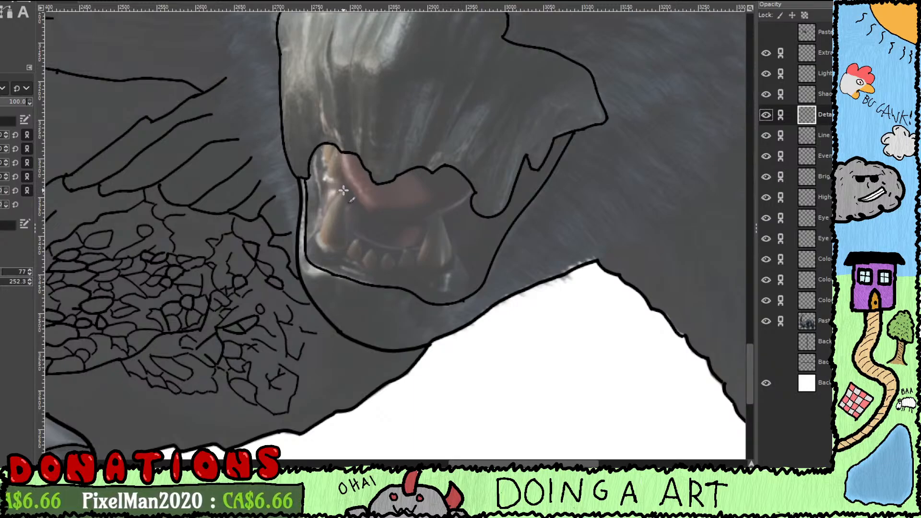
{"action": "mouse_move", "coordinate": [332, 203]}
{"action": "left_mouse_down"}
{"action": "mouse_move", "coordinate": [319, 249]}
{"action": "mouse_move", "coordinate": [323, 232]}
{"action": "mouse_move", "coordinate": [337, 250]}
{"action": "mouse_move", "coordinate": [354, 252]}
{"action": "mouse_move", "coordinate": [343, 250]}
{"action": "mouse_move", "coordinate": [344, 189]}
{"action": "left_mouse_up"}
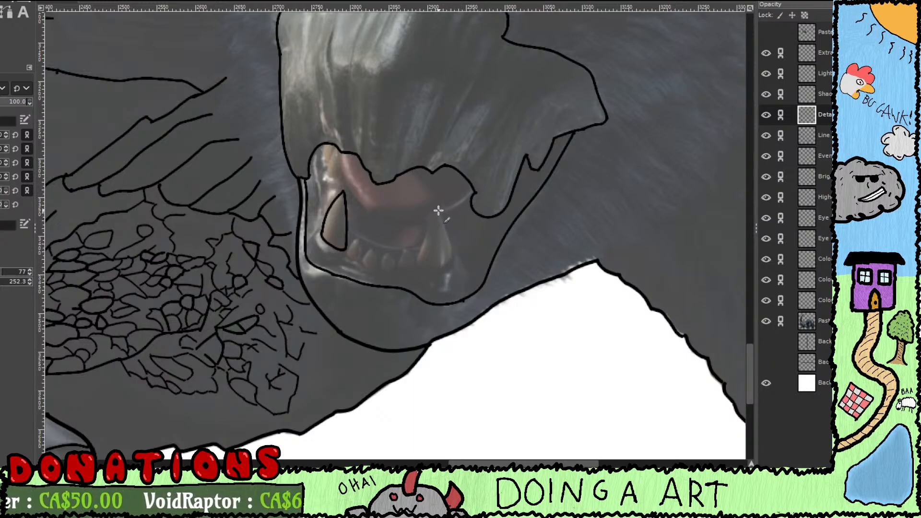
{"action": "left_click_drag", "start_coordinate": [437, 210], "coordinate": [453, 248]}
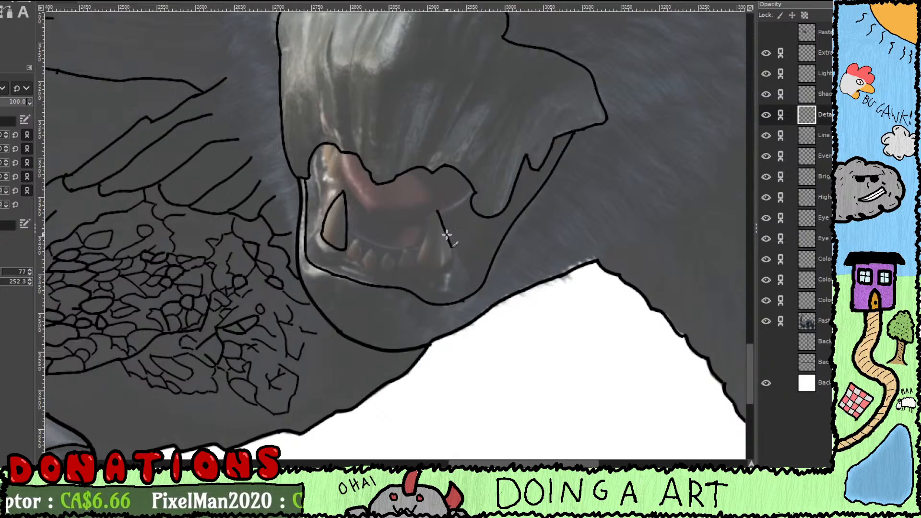
{"action": "left_click_drag", "start_coordinate": [435, 213], "coordinate": [417, 265]}
{"action": "key", "text": "ctrl+z"}
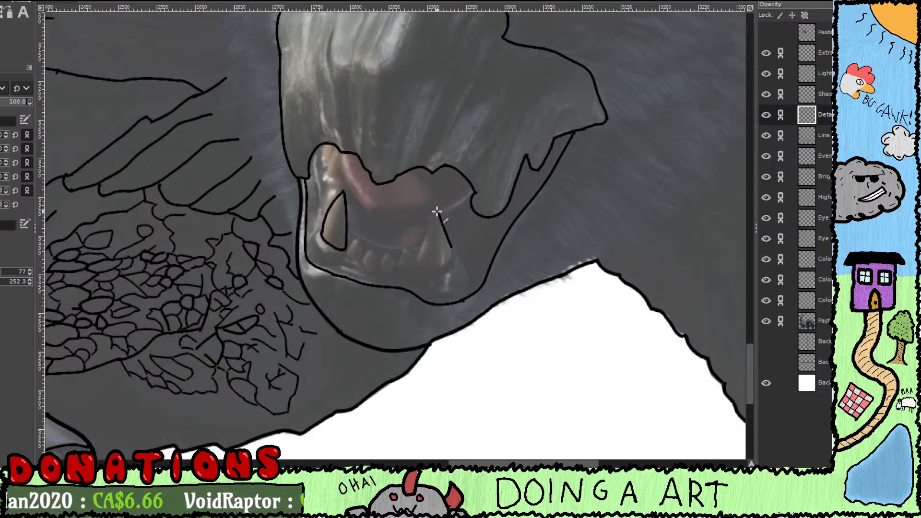
{"action": "mouse_move", "coordinate": [437, 210]}
{"action": "left_mouse_down"}
{"action": "mouse_move", "coordinate": [415, 272]}
{"action": "mouse_move", "coordinate": [419, 258]}
{"action": "mouse_move", "coordinate": [452, 259]}
{"action": "left_mouse_up"}
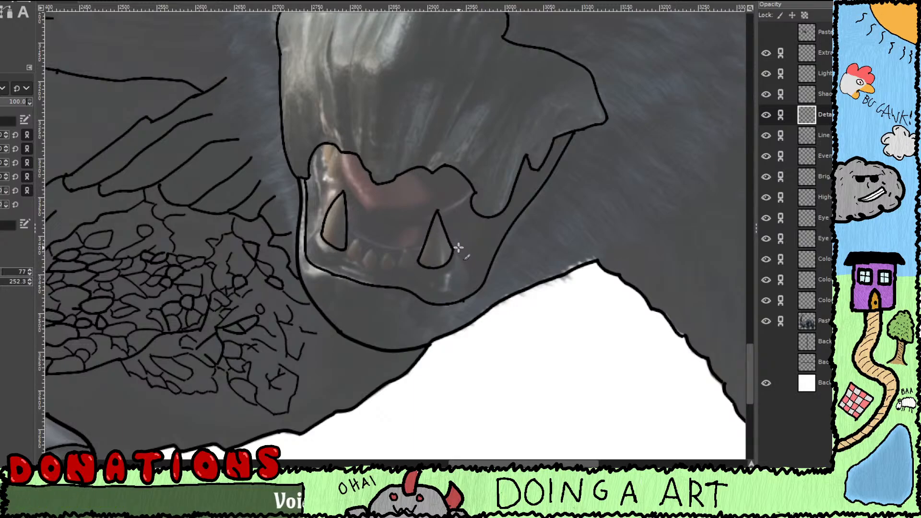
{"action": "key", "text": "p"}
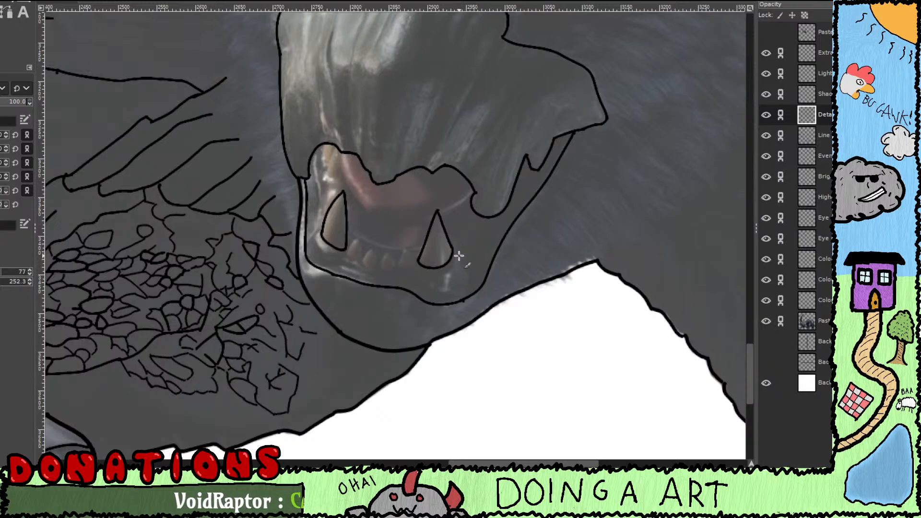
Step: Outline the four small pointed teeth in a row between the two large lower fangs
{"action": "left_click_drag", "start_coordinate": [442, 269], "coordinate": [494, 275]}
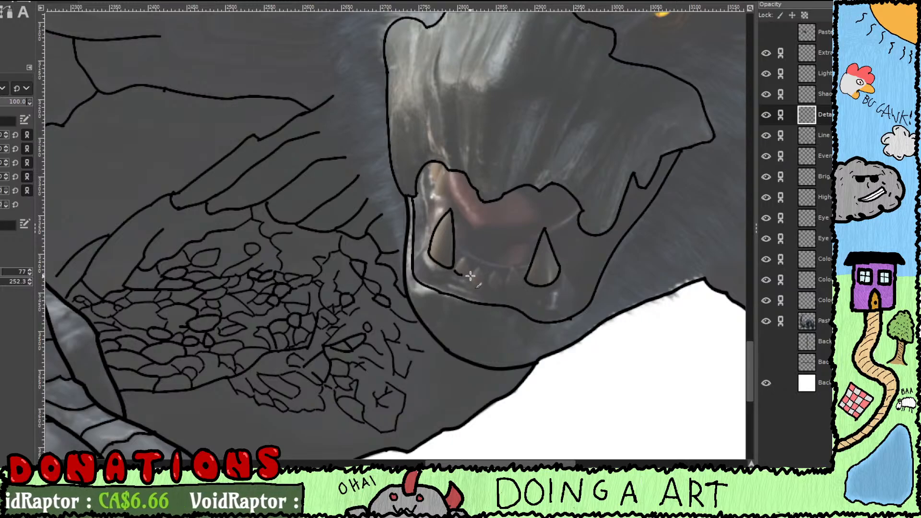
{"action": "scroll", "coordinate": [473, 272], "scroll_direction": "up", "scroll_amount": 3}
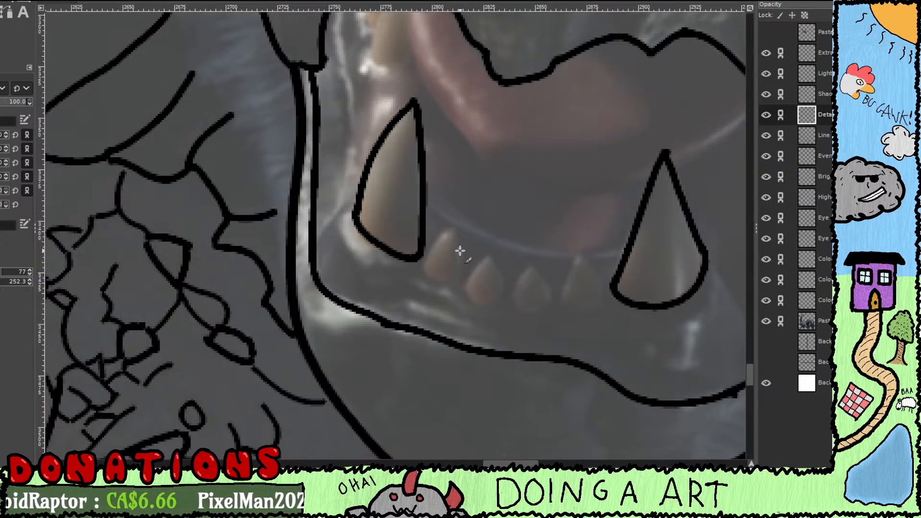
{"action": "mouse_move", "coordinate": [454, 228]}
{"action": "left_mouse_down"}
{"action": "mouse_move", "coordinate": [426, 283]}
{"action": "mouse_move", "coordinate": [426, 268]}
{"action": "mouse_move", "coordinate": [449, 281]}
{"action": "mouse_move", "coordinate": [471, 278]}
{"action": "mouse_move", "coordinate": [457, 278]}
{"action": "mouse_move", "coordinate": [451, 228]}
{"action": "left_mouse_up"}
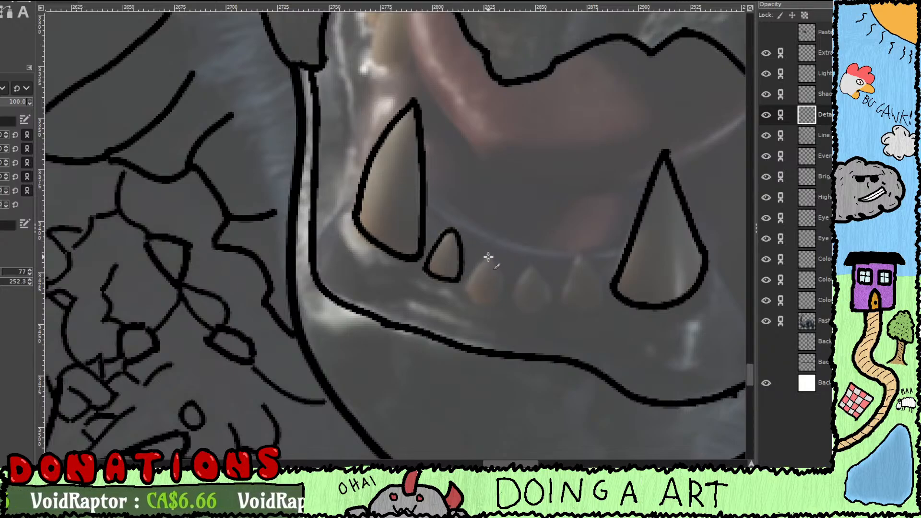
{"action": "mouse_move", "coordinate": [488, 258]}
{"action": "left_mouse_down"}
{"action": "mouse_move", "coordinate": [463, 297]}
{"action": "mouse_move", "coordinate": [467, 287]}
{"action": "mouse_move", "coordinate": [488, 306]}
{"action": "mouse_move", "coordinate": [510, 291]}
{"action": "mouse_move", "coordinate": [498, 299]}
{"action": "mouse_move", "coordinate": [488, 258]}
{"action": "left_mouse_up"}
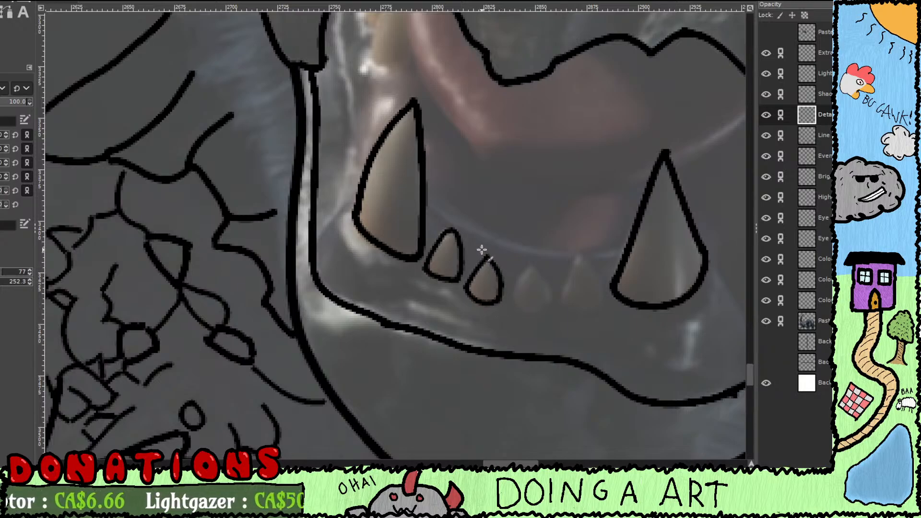
{"action": "left_click_drag", "start_coordinate": [524, 305], "coordinate": [450, 240]}
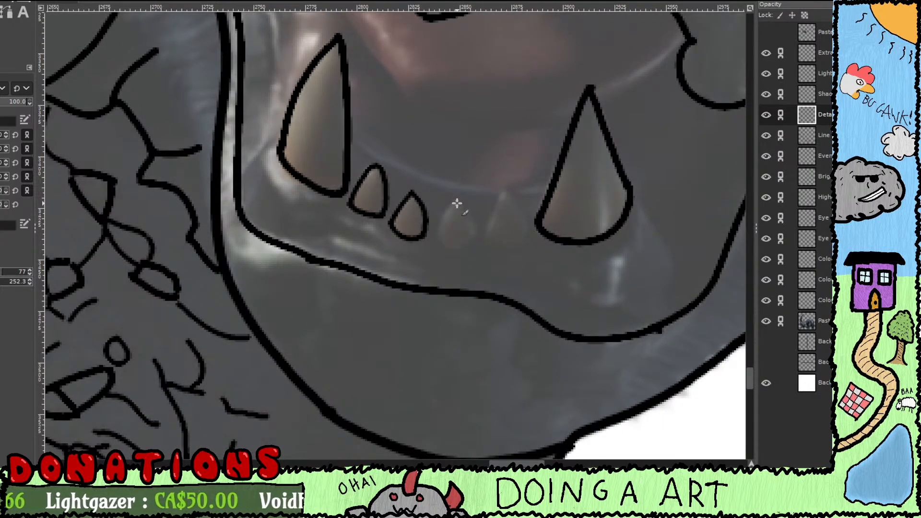
{"action": "mouse_move", "coordinate": [457, 204]}
{"action": "left_mouse_down"}
{"action": "mouse_move", "coordinate": [441, 246]}
{"action": "mouse_move", "coordinate": [442, 232]}
{"action": "mouse_move", "coordinate": [451, 250]}
{"action": "mouse_move", "coordinate": [463, 249]}
{"action": "mouse_move", "coordinate": [478, 226]}
{"action": "mouse_move", "coordinate": [474, 236]}
{"action": "mouse_move", "coordinate": [442, 163]}
{"action": "mouse_move", "coordinate": [425, 209]}
{"action": "mouse_move", "coordinate": [430, 196]}
{"action": "mouse_move", "coordinate": [455, 212]}
{"action": "mouse_move", "coordinate": [473, 204]}
{"action": "mouse_move", "coordinate": [442, 154]}
{"action": "mouse_move", "coordinate": [460, 189]}
{"action": "left_mouse_up"}
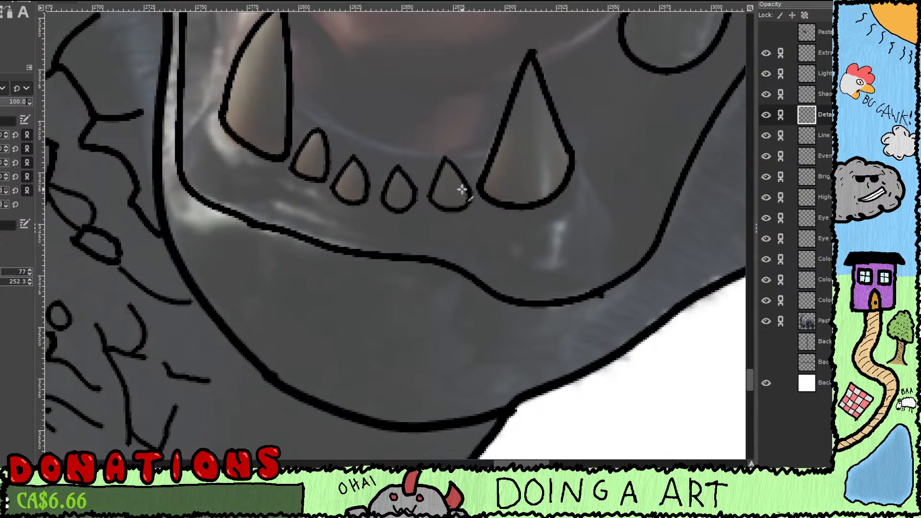
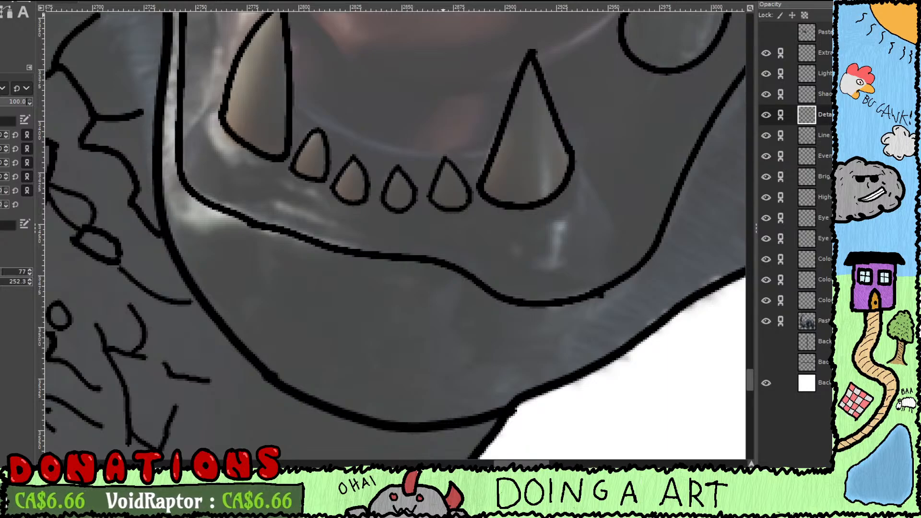
Step: Outline the two overlapping upper teeth hanging beneath the snout plate at the front of the mouth
{"action": "scroll", "coordinate": [427, 231], "scroll_direction": "down", "scroll_amount": 3}
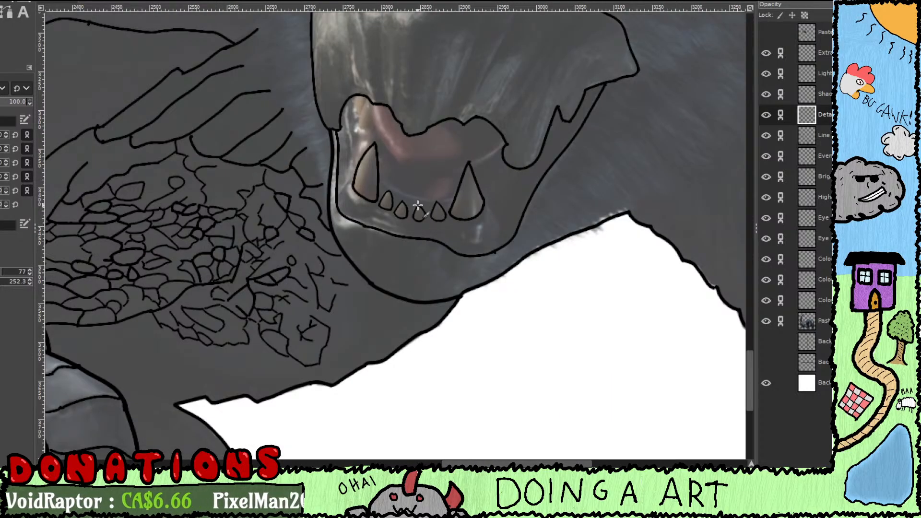
{"action": "scroll", "coordinate": [418, 205], "scroll_direction": "up", "scroll_amount": 2}
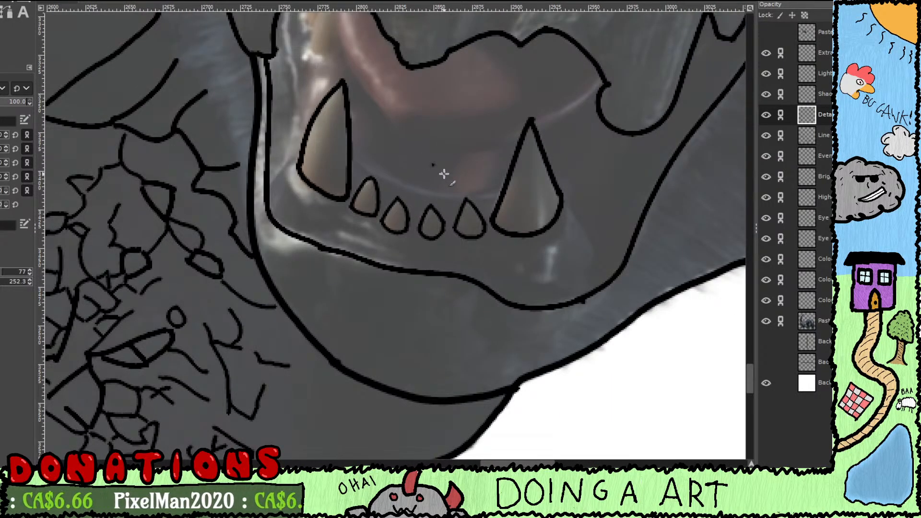
{"action": "left_click_drag", "start_coordinate": [423, 189], "coordinate": [459, 305]}
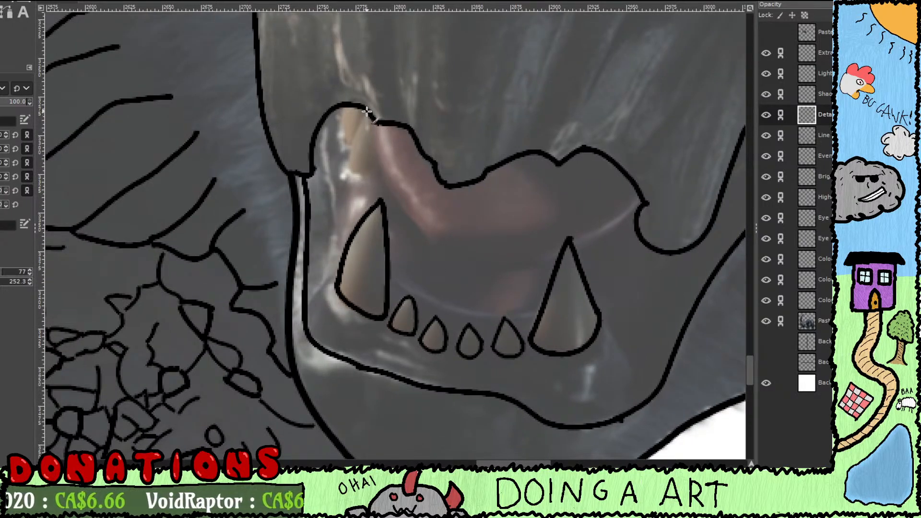
{"action": "mouse_move", "coordinate": [366, 112]}
{"action": "left_mouse_down"}
{"action": "mouse_move", "coordinate": [348, 174]}
{"action": "mouse_move", "coordinate": [347, 160]}
{"action": "mouse_move", "coordinate": [358, 175]}
{"action": "mouse_move", "coordinate": [380, 174]}
{"action": "mouse_move", "coordinate": [368, 174]}
{"action": "mouse_move", "coordinate": [384, 152]}
{"action": "mouse_move", "coordinate": [379, 164]}
{"action": "mouse_move", "coordinate": [372, 109]}
{"action": "mouse_move", "coordinate": [383, 190]}
{"action": "left_mouse_up"}
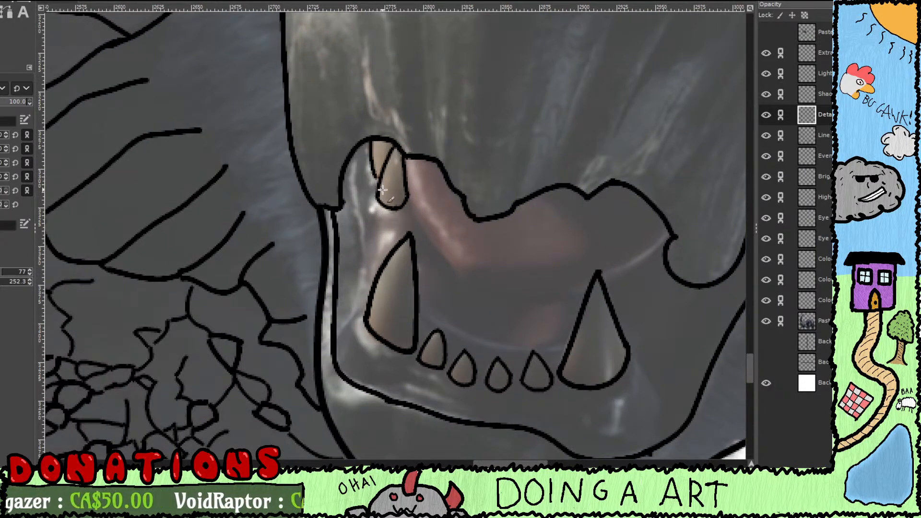
Step: Draw the upper palate's curved lower edge from the front upper teeth behind the far fang to the plate's hanging lobe
{"action": "left_click_drag", "start_coordinate": [414, 222], "coordinate": [343, 166]}
{"action": "left_click_drag", "start_coordinate": [506, 227], "coordinate": [427, 197]}
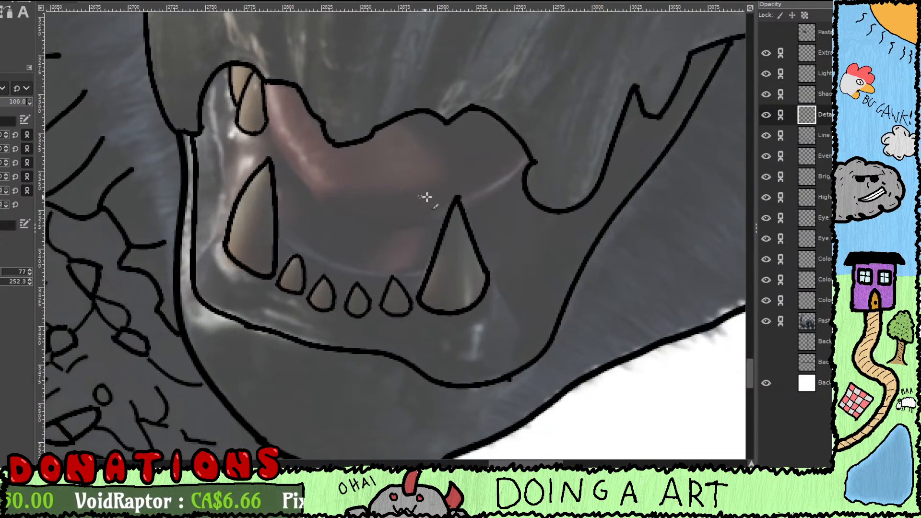
{"action": "left_click_drag", "start_coordinate": [424, 252], "coordinate": [471, 250]}
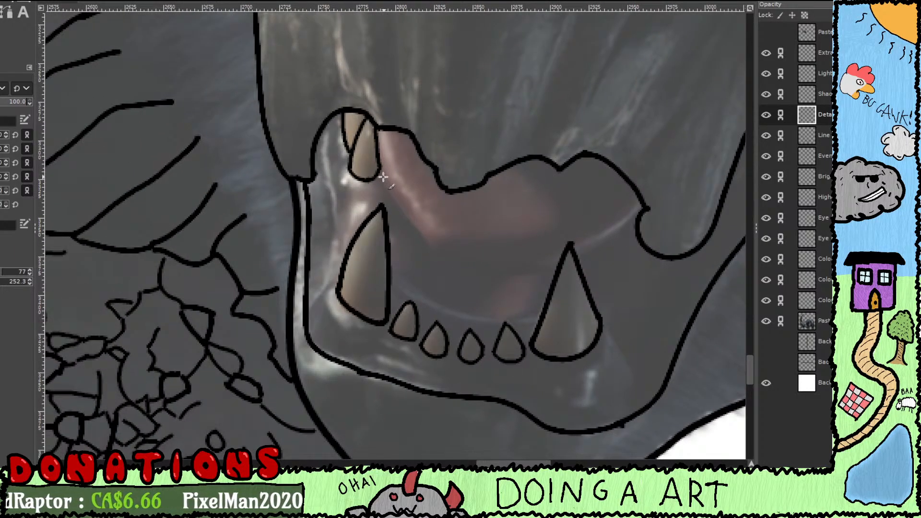
{"action": "mouse_move", "coordinate": [380, 171]}
{"action": "left_mouse_down"}
{"action": "mouse_move", "coordinate": [445, 261]}
{"action": "mouse_move", "coordinate": [496, 277]}
{"action": "mouse_move", "coordinate": [565, 261]}
{"action": "mouse_move", "coordinate": [570, 256]}
{"action": "mouse_move", "coordinate": [550, 262]}
{"action": "mouse_move", "coordinate": [529, 233]}
{"action": "mouse_move", "coordinate": [534, 245]}
{"action": "mouse_move", "coordinate": [607, 194]}
{"action": "left_mouse_up"}
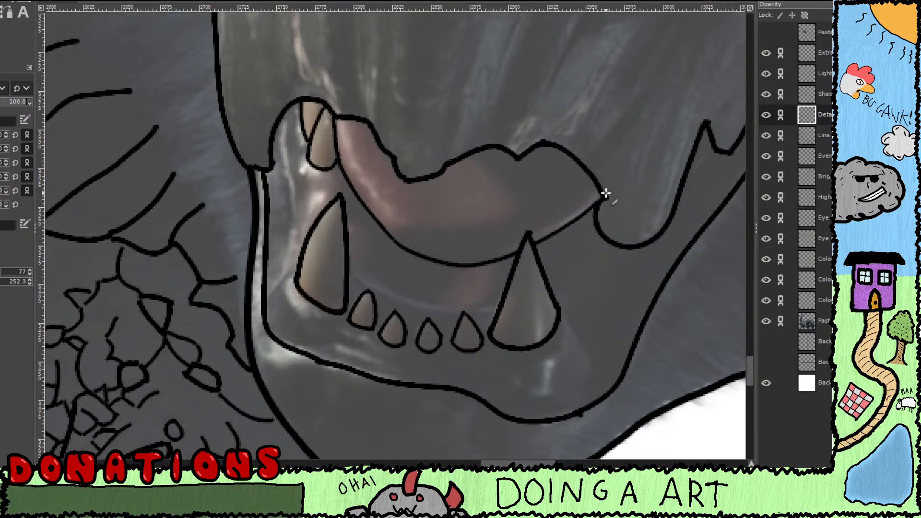
Step: Draw the inner lip line at the front of the mouth from the snout plate's edge down beside the large front fang
{"action": "left_click_drag", "start_coordinate": [545, 247], "coordinate": [616, 210]}
{"action": "left_click_drag", "start_coordinate": [545, 243], "coordinate": [608, 293]}
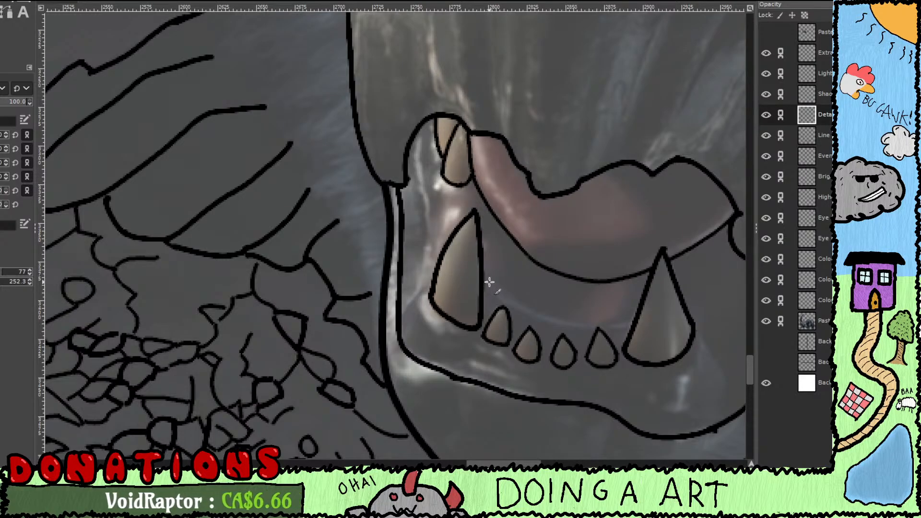
{"action": "left_click_drag", "start_coordinate": [489, 282], "coordinate": [551, 354]}
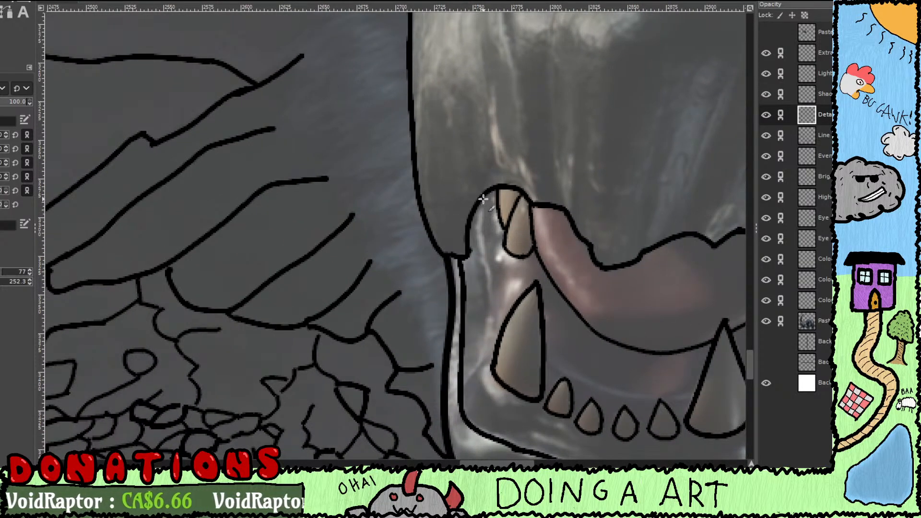
{"action": "mouse_move", "coordinate": [483, 199]}
{"action": "left_mouse_down"}
{"action": "mouse_move", "coordinate": [495, 300]}
{"action": "mouse_move", "coordinate": [480, 377]}
{"action": "left_mouse_up"}
{"action": "left_click_drag", "start_coordinate": [492, 322], "coordinate": [468, 253]}
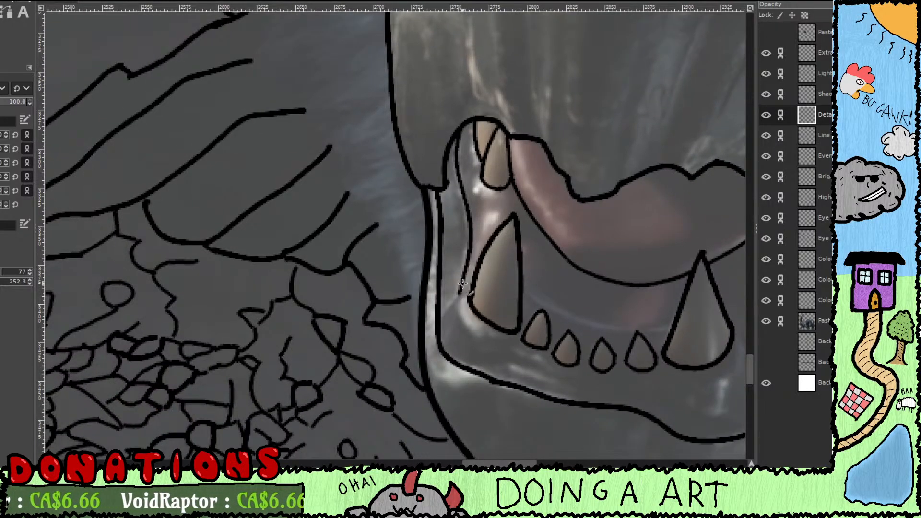
{"action": "left_click_drag", "start_coordinate": [473, 296], "coordinate": [443, 291]}
{"action": "left_click_drag", "start_coordinate": [514, 289], "coordinate": [433, 273]}
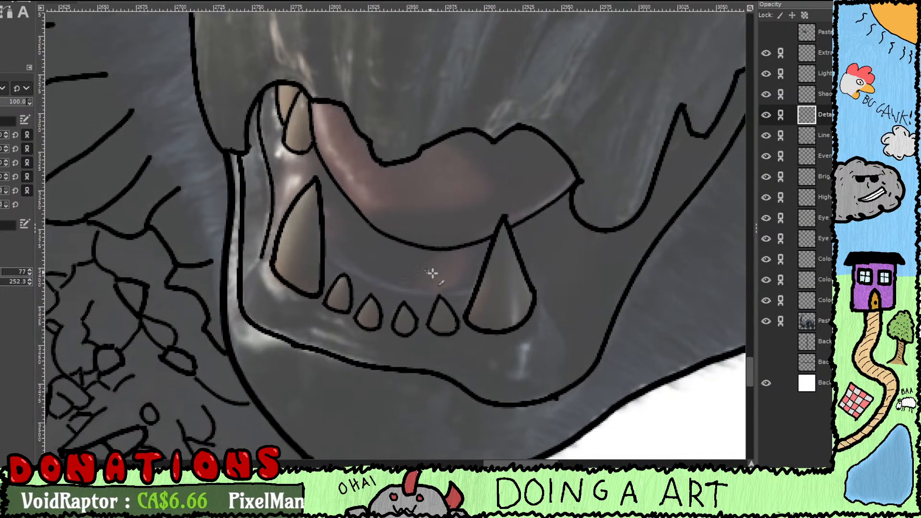
{"action": "left_click_drag", "start_coordinate": [492, 320], "coordinate": [428, 280]}
{"action": "left_click_drag", "start_coordinate": [541, 265], "coordinate": [504, 280]}
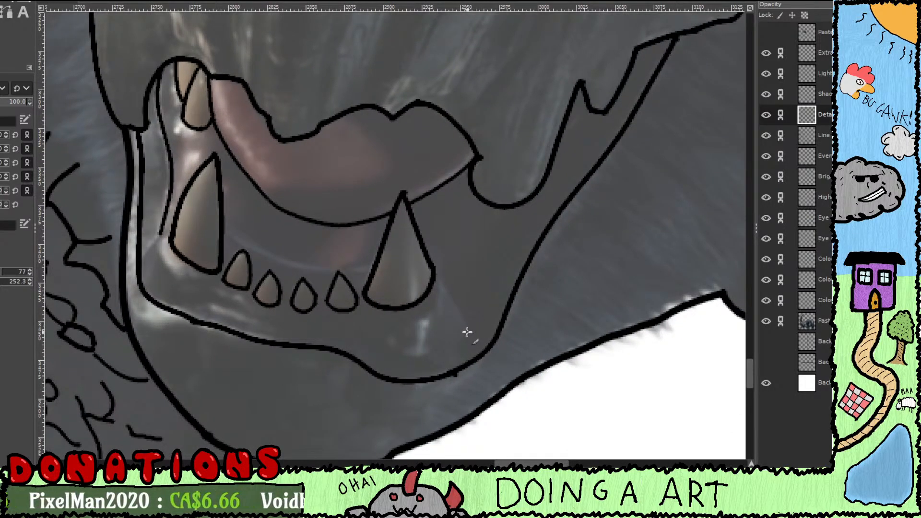
{"action": "mouse_move", "coordinate": [465, 330]}
{"action": "left_mouse_down"}
{"action": "mouse_move", "coordinate": [503, 244]}
{"action": "mouse_move", "coordinate": [418, 312]}
{"action": "mouse_move", "coordinate": [532, 289]}
{"action": "mouse_move", "coordinate": [547, 274]}
{"action": "mouse_move", "coordinate": [534, 256]}
{"action": "left_mouse_up"}
{"action": "key", "text": "ctrl+z"}
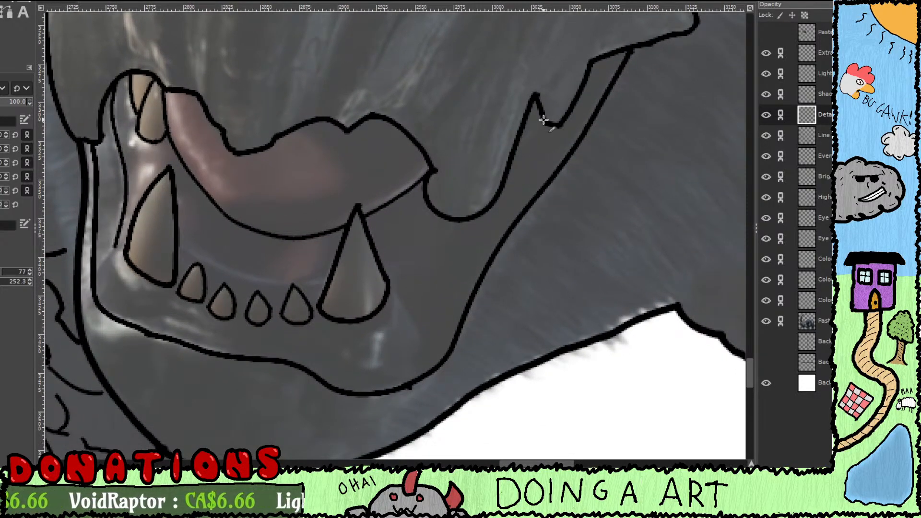
Step: Draw the mouth-corner folds: a short line below the snout plate's rear notch, one down from the hanging lobe and one beside the far fang
{"action": "left_click_drag", "start_coordinate": [544, 120], "coordinate": [505, 184]}
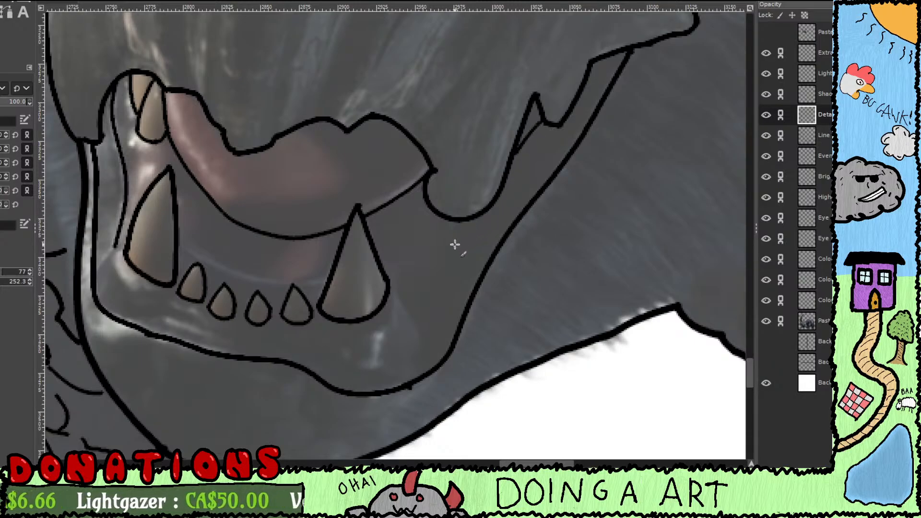
{"action": "left_click_drag", "start_coordinate": [455, 244], "coordinate": [465, 240]}
{"action": "mouse_move", "coordinate": [511, 176]}
{"action": "left_mouse_down"}
{"action": "mouse_move", "coordinate": [465, 218]}
{"action": "mouse_move", "coordinate": [415, 308]}
{"action": "mouse_move", "coordinate": [422, 315]}
{"action": "mouse_move", "coordinate": [395, 275]}
{"action": "mouse_move", "coordinate": [492, 302]}
{"action": "left_mouse_up"}
{"action": "mouse_move", "coordinate": [516, 340]}
{"action": "left_mouse_down"}
{"action": "mouse_move", "coordinate": [496, 370]}
{"action": "mouse_move", "coordinate": [454, 373]}
{"action": "left_mouse_up"}
{"action": "key", "text": "ctrl+z"}
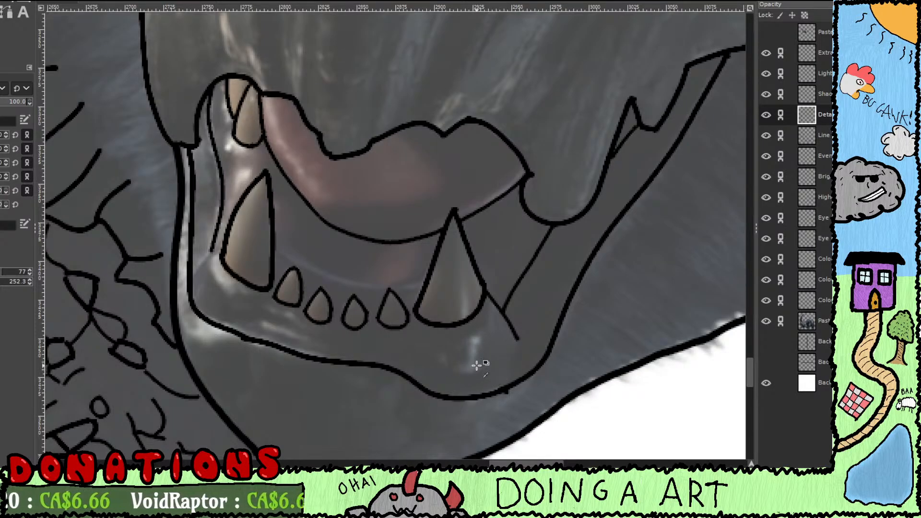
{"action": "left_click_drag", "start_coordinate": [525, 344], "coordinate": [572, 353]}
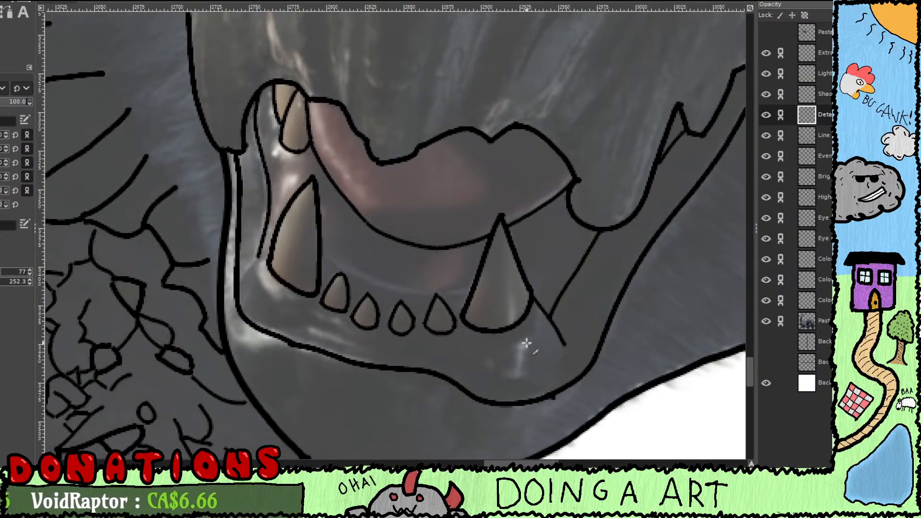
{"action": "left_click_drag", "start_coordinate": [468, 335], "coordinate": [533, 365]}
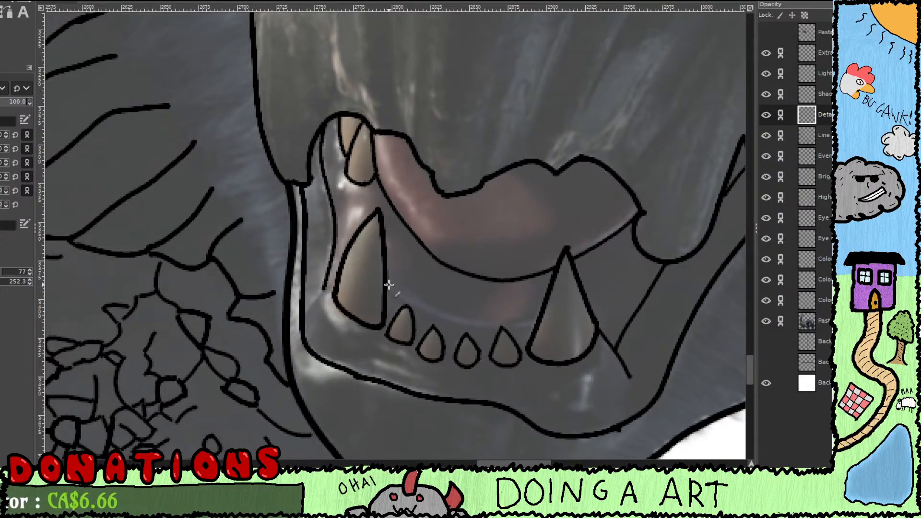
Step: Draw the inner gum curve behind the small lower teeth and the wavy gum line beneath the whole lower tooth row
{"action": "mouse_move", "coordinate": [389, 285]}
{"action": "left_mouse_down"}
{"action": "mouse_move", "coordinate": [462, 328]}
{"action": "mouse_move", "coordinate": [545, 325]}
{"action": "left_mouse_up"}
{"action": "left_click_drag", "start_coordinate": [464, 293], "coordinate": [512, 335]}
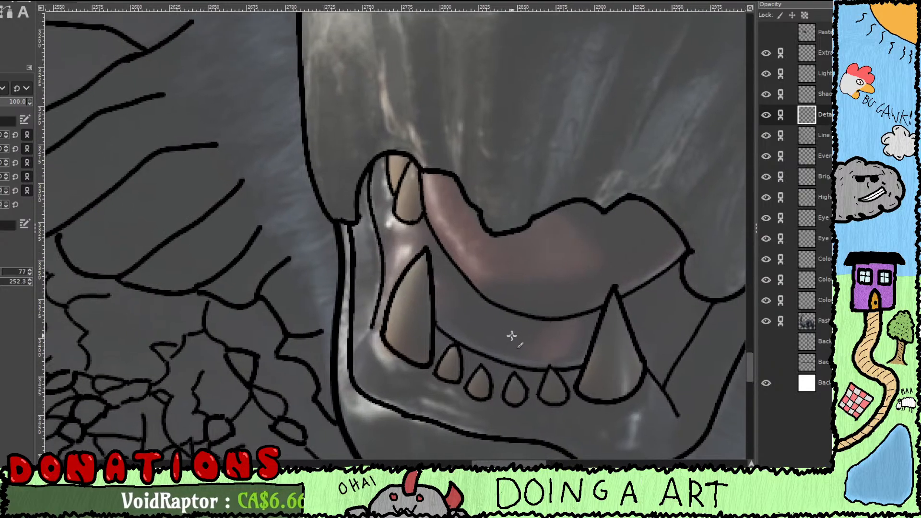
{"action": "scroll", "coordinate": [490, 297], "scroll_direction": "down", "scroll_amount": 2}
{"action": "scroll", "coordinate": [476, 302], "scroll_direction": "left", "scroll_amount": 3}
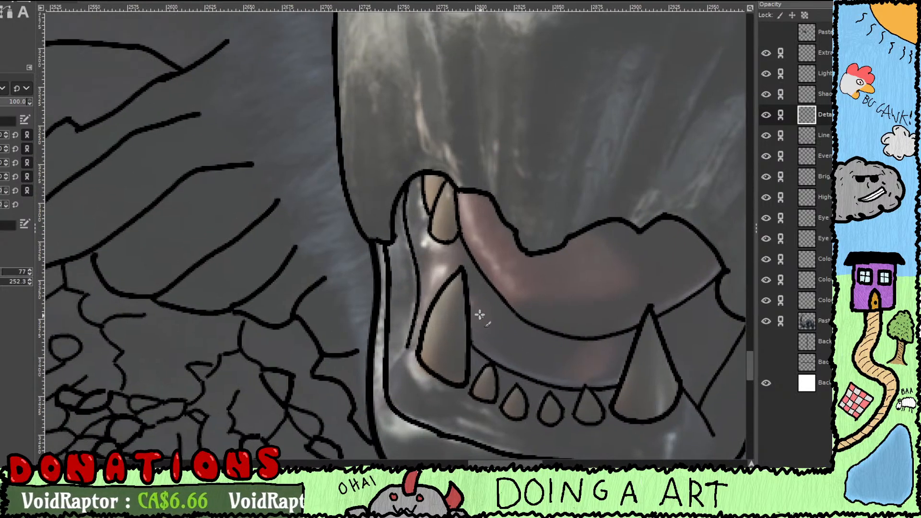
{"action": "scroll", "coordinate": [478, 307], "scroll_direction": "down", "scroll_amount": 2}
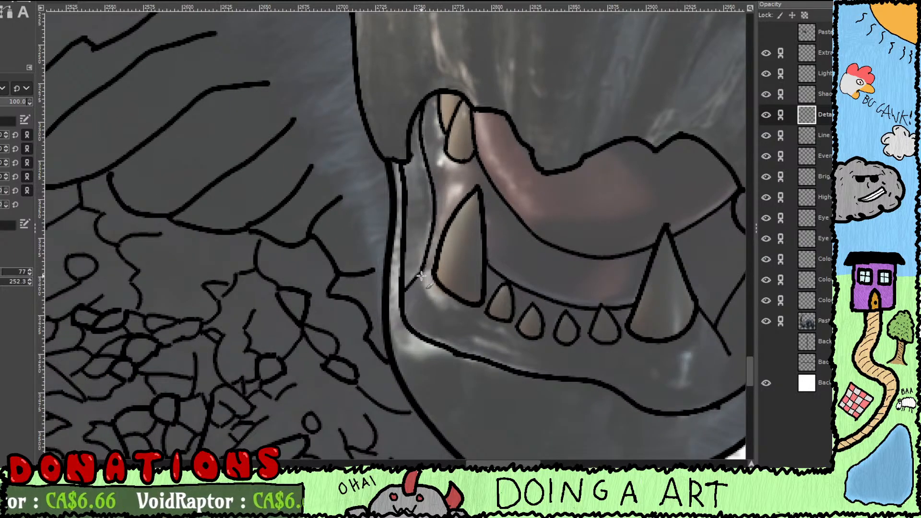
{"action": "mouse_move", "coordinate": [421, 276]}
{"action": "left_mouse_down"}
{"action": "mouse_move", "coordinate": [443, 312]}
{"action": "mouse_move", "coordinate": [485, 315]}
{"action": "mouse_move", "coordinate": [454, 266]}
{"action": "mouse_move", "coordinate": [431, 261]}
{"action": "mouse_move", "coordinate": [476, 273]}
{"action": "mouse_move", "coordinate": [464, 274]}
{"action": "mouse_move", "coordinate": [491, 292]}
{"action": "mouse_move", "coordinate": [513, 284]}
{"action": "mouse_move", "coordinate": [504, 288]}
{"action": "mouse_move", "coordinate": [543, 294]}
{"action": "mouse_move", "coordinate": [553, 279]}
{"action": "mouse_move", "coordinate": [507, 279]}
{"action": "mouse_move", "coordinate": [452, 236]}
{"action": "mouse_move", "coordinate": [480, 246]}
{"action": "mouse_move", "coordinate": [507, 234]}
{"action": "mouse_move", "coordinate": [503, 245]}
{"action": "mouse_move", "coordinate": [542, 251]}
{"action": "mouse_move", "coordinate": [570, 234]}
{"action": "mouse_move", "coordinate": [577, 195]}
{"action": "left_mouse_up"}
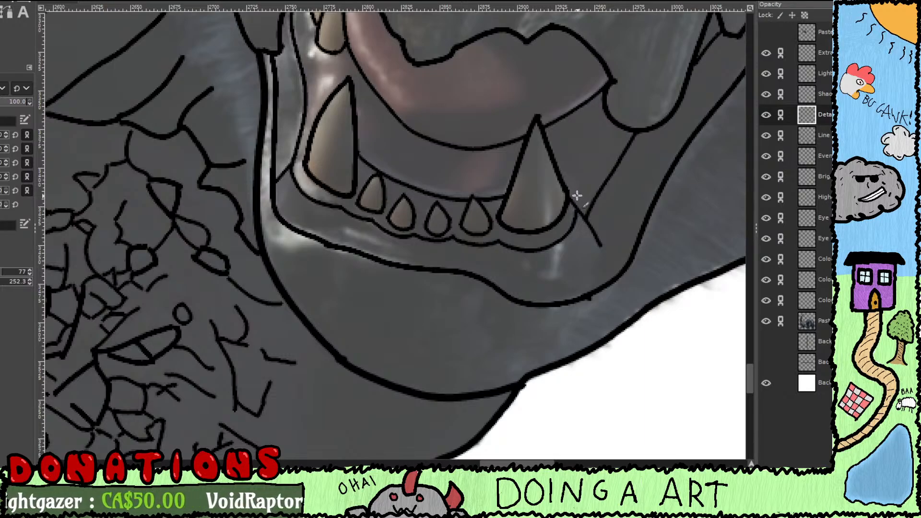
Step: Clean up the fold junction beside the far fang by erasing the overshooting ends and redrawing the short line from the fang
{"action": "left_click_drag", "start_coordinate": [554, 245], "coordinate": [529, 301]}
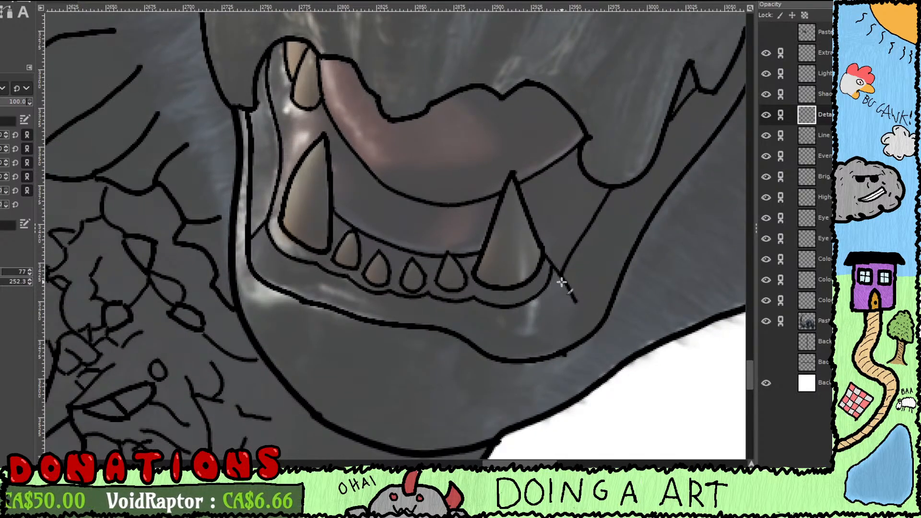
{"action": "left_click_drag", "start_coordinate": [564, 275], "coordinate": [538, 276]}
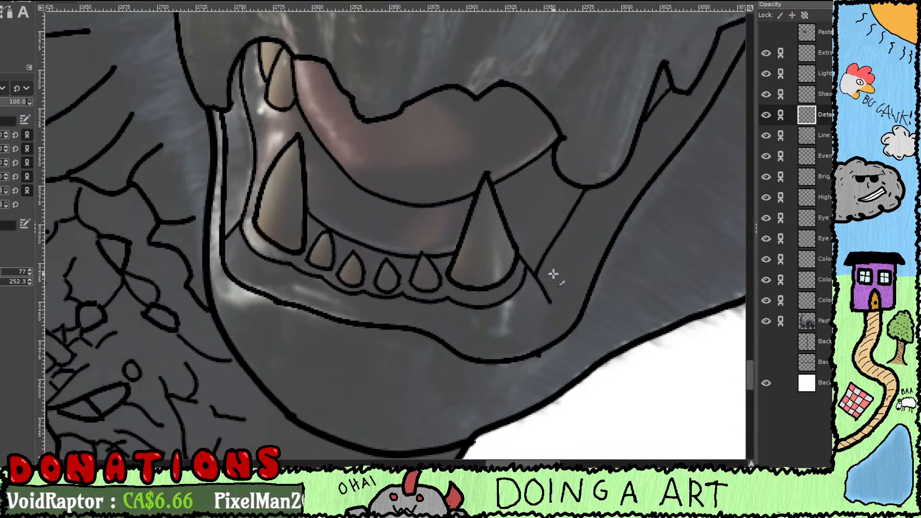
{"action": "key", "text": "shift+e"}
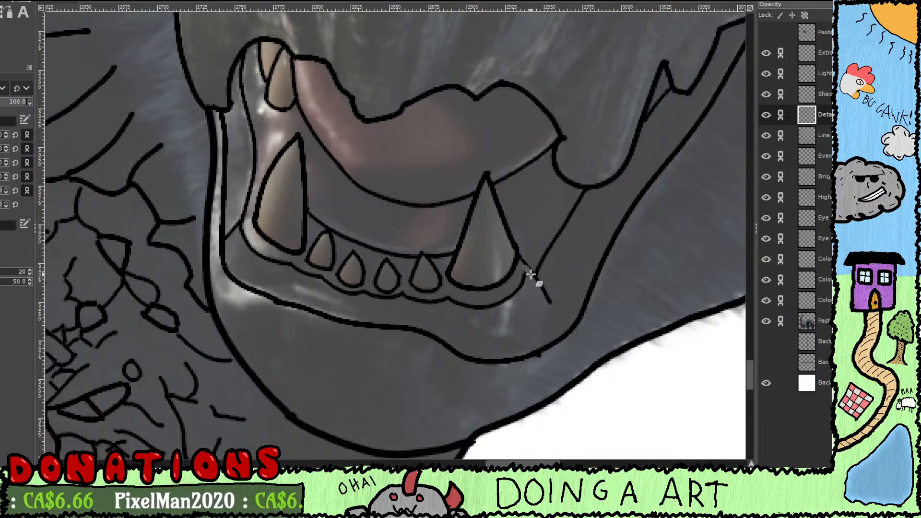
{"action": "left_click_drag", "start_coordinate": [531, 274], "coordinate": [520, 294]}
{"action": "key", "text": "p"}
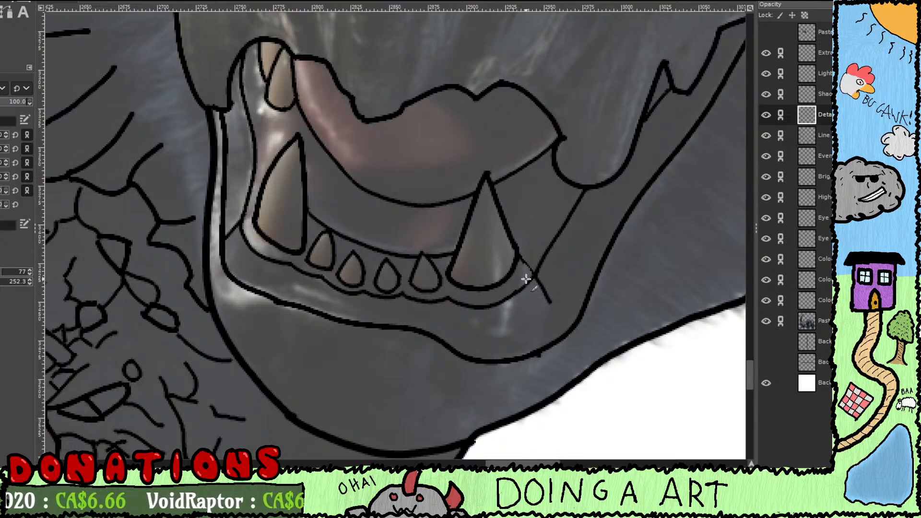
{"action": "key", "text": "p"}
{"action": "left_click_drag", "start_coordinate": [517, 250], "coordinate": [527, 266]}
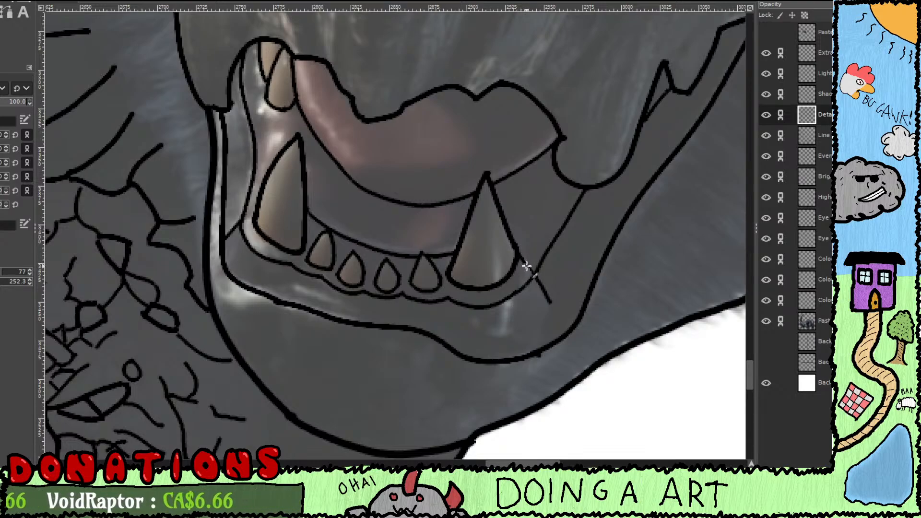
{"action": "key", "text": "shift+e"}
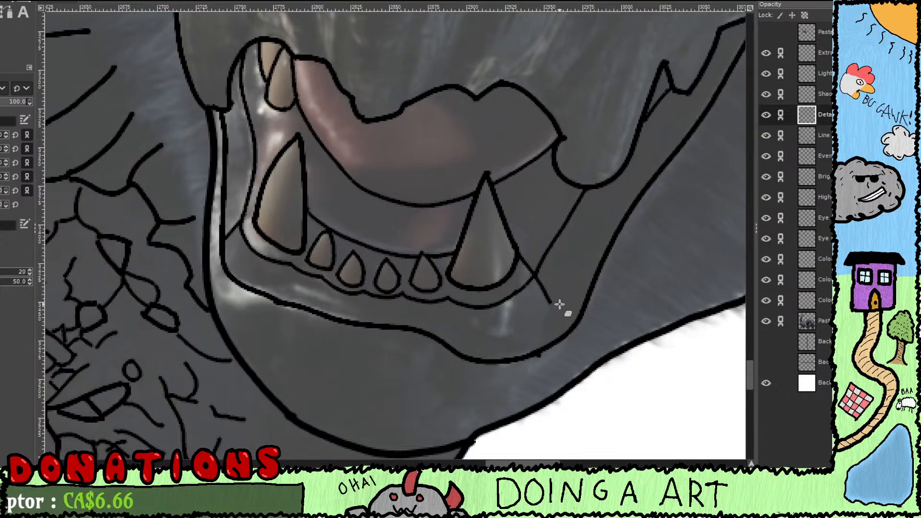
{"action": "left_click_drag", "start_coordinate": [559, 301], "coordinate": [545, 301]}
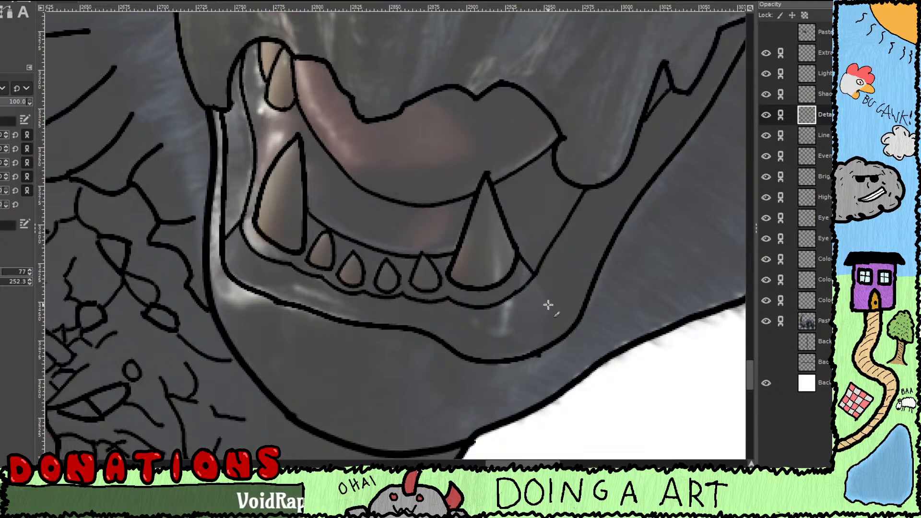
{"action": "mouse_move", "coordinate": [548, 305]}
{"action": "left_mouse_down"}
{"action": "mouse_move", "coordinate": [539, 301]}
{"action": "mouse_move", "coordinate": [551, 311]}
{"action": "left_mouse_up"}
Step: Hide the reference painting, compare the whole creature's line art with and without the detail layer, and show the painting again
{"action": "scroll", "coordinate": [544, 300], "scroll_direction": "down", "scroll_amount": 2}
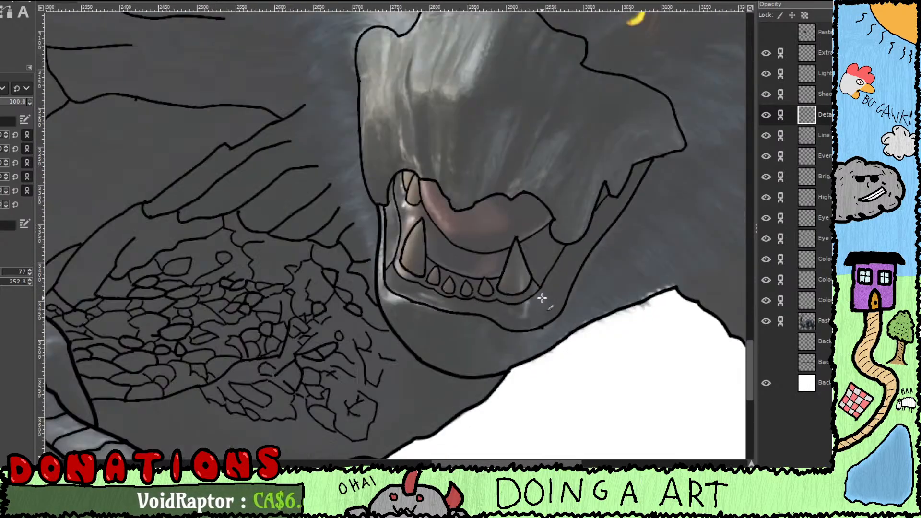
{"action": "left_click", "coordinate": [765, 321]}
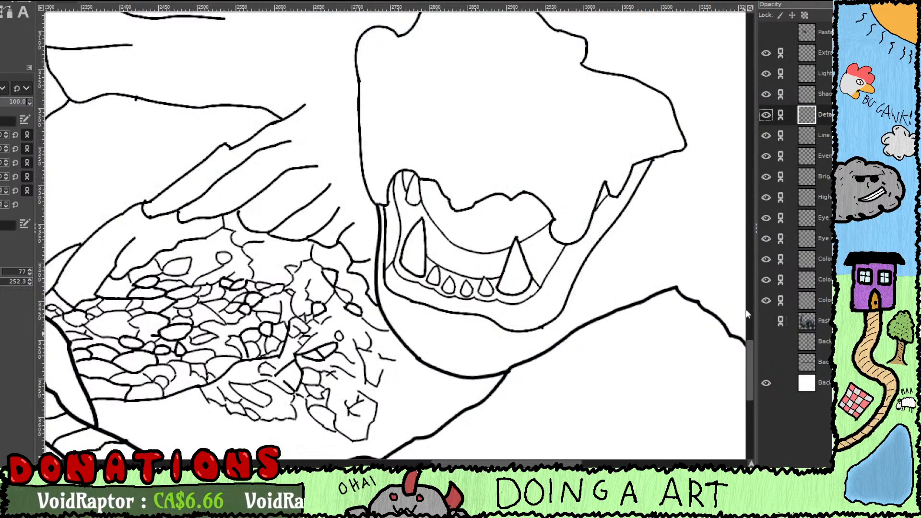
{"action": "scroll", "coordinate": [594, 284], "scroll_direction": "down", "scroll_amount": 5}
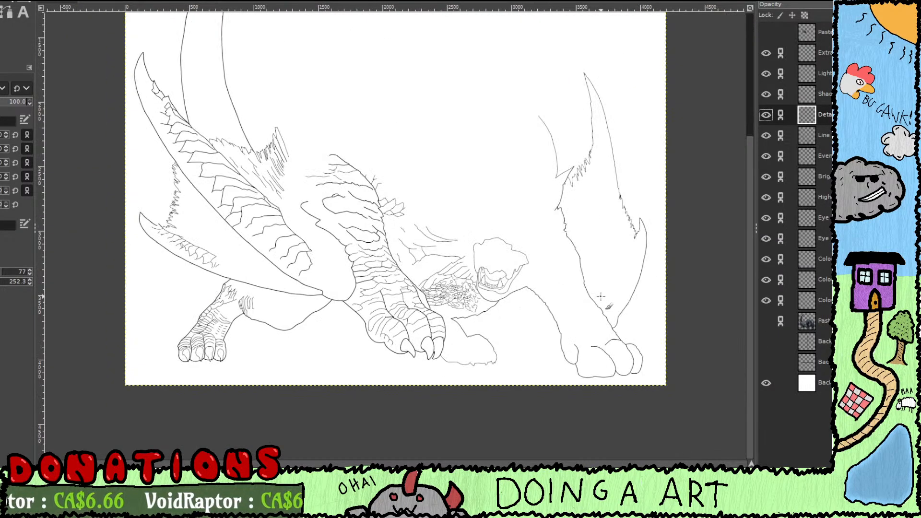
{"action": "key", "text": "space"}
{"action": "key", "text": "space"}
{"action": "key", "text": "space"}
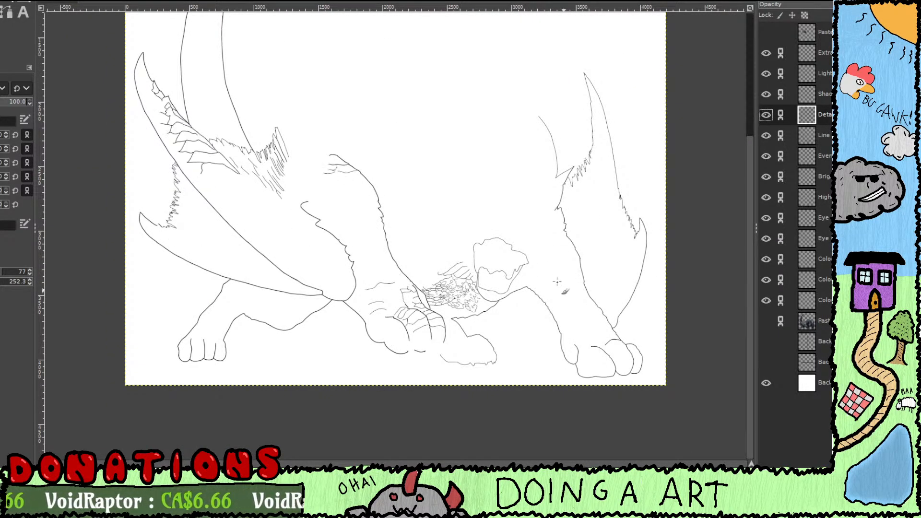
{"action": "key", "text": "space"}
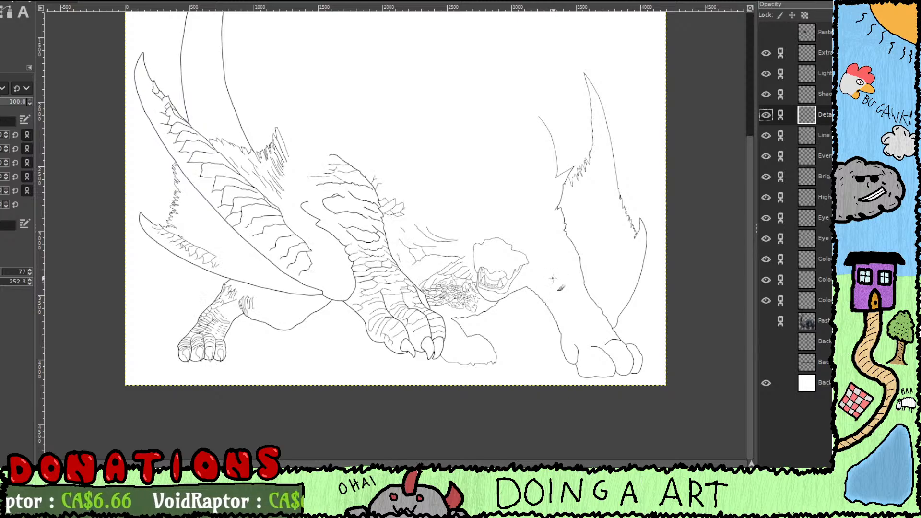
{"action": "scroll", "coordinate": [541, 277], "scroll_direction": "up", "scroll_amount": 2}
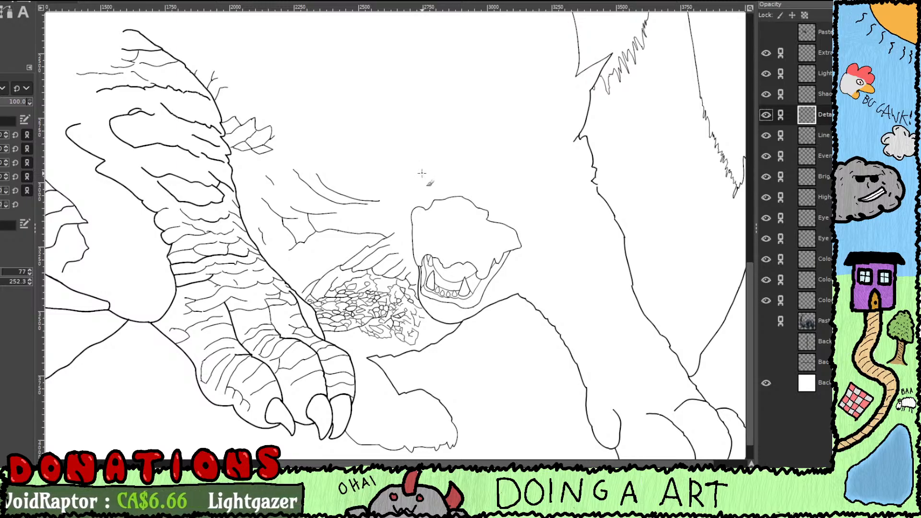
{"action": "mouse_move", "coordinate": [458, 96]}
{"action": "left_mouse_down"}
{"action": "mouse_move", "coordinate": [445, 131]}
{"action": "mouse_move", "coordinate": [491, 136]}
{"action": "left_mouse_up"}
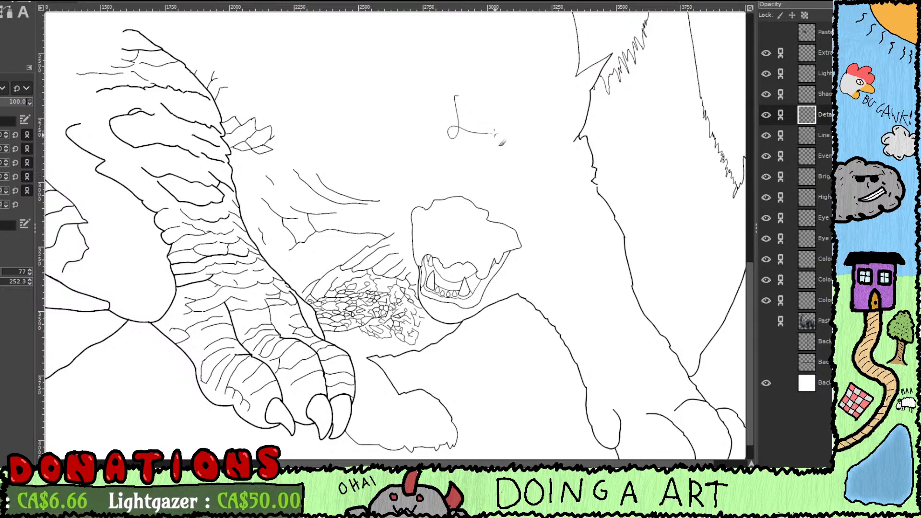
{"action": "key", "text": "ctrl+z"}
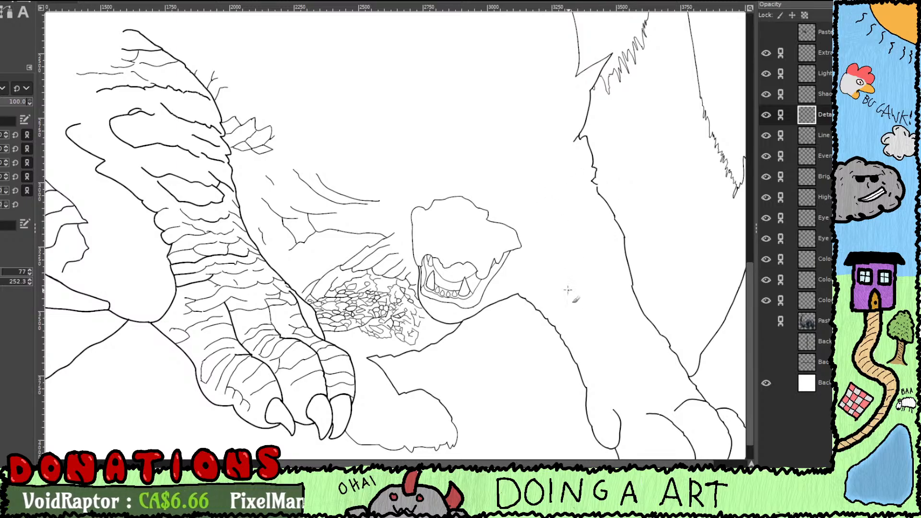
{"action": "left_click", "coordinate": [766, 321]}
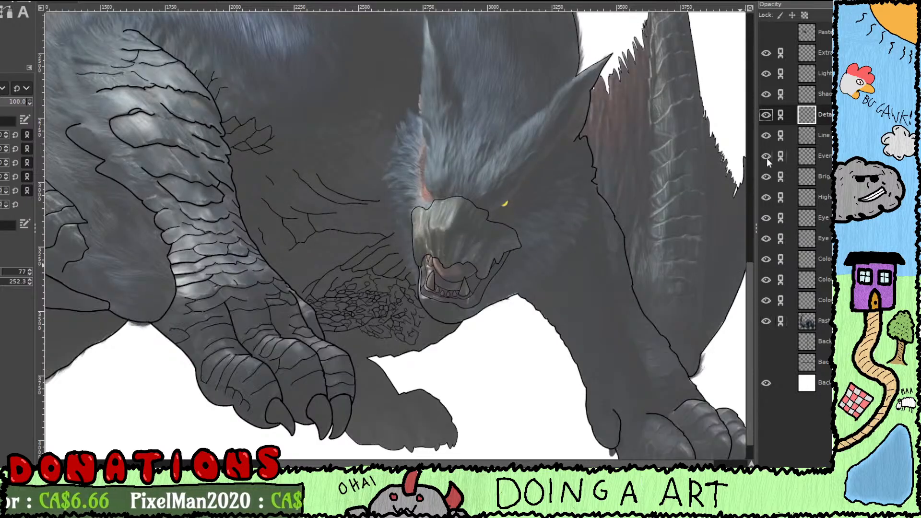
Step: Outline the yellow eye above the snout plate on the Line layer
{"action": "left_click", "coordinate": [823, 136]}
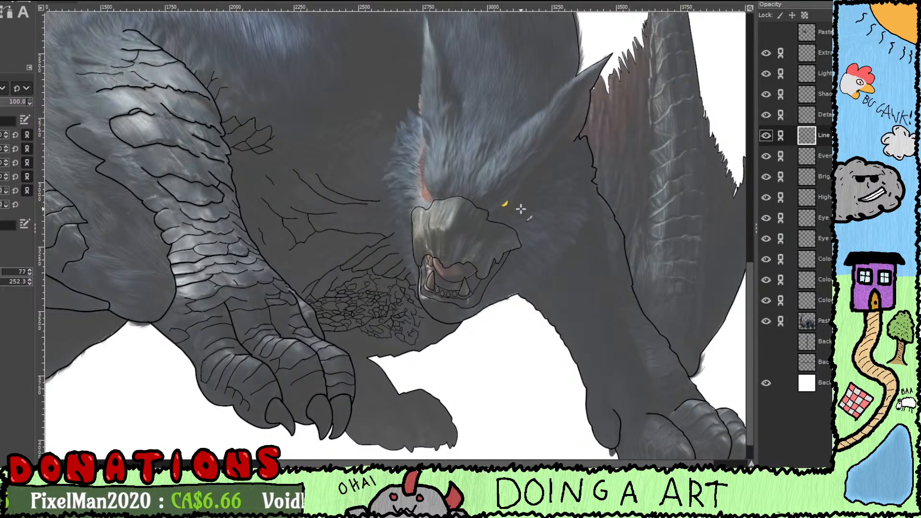
{"action": "scroll", "coordinate": [504, 206], "scroll_direction": "up", "scroll_amount": 1}
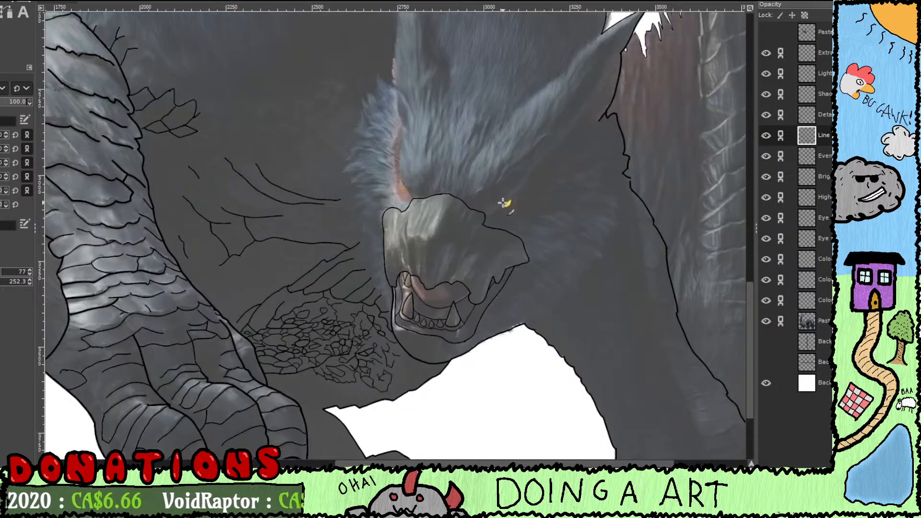
{"action": "scroll", "coordinate": [503, 203], "scroll_direction": "up", "scroll_amount": 1}
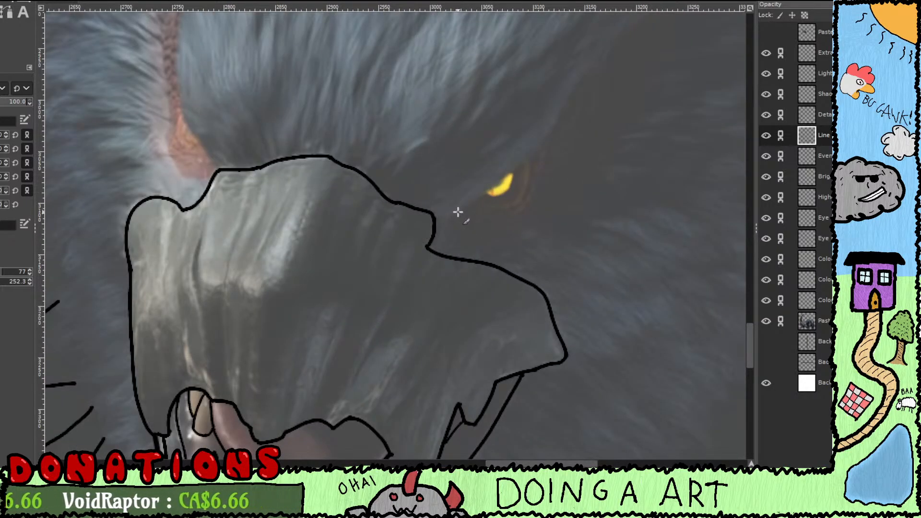
{"action": "mouse_move", "coordinate": [456, 211]}
{"action": "left_mouse_down"}
{"action": "mouse_move", "coordinate": [465, 236]}
{"action": "mouse_move", "coordinate": [477, 239]}
{"action": "left_mouse_up"}
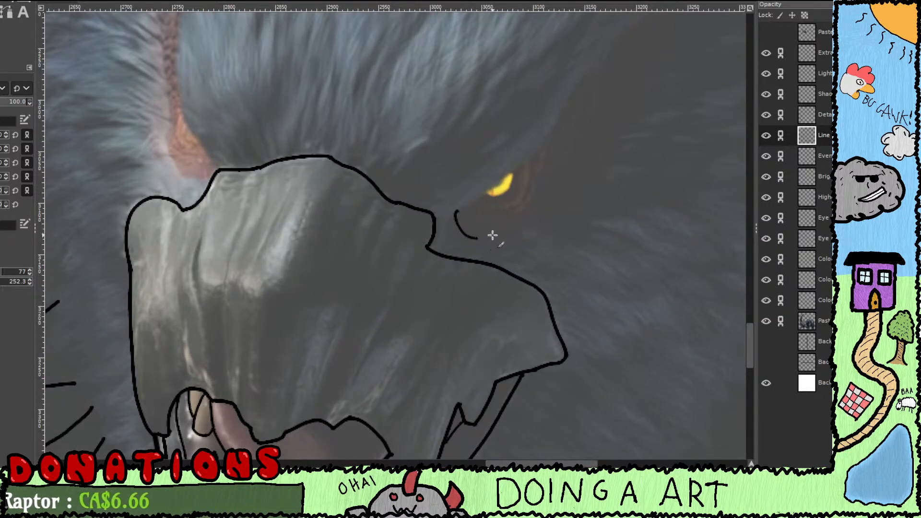
{"action": "key", "text": "ctrl+z"}
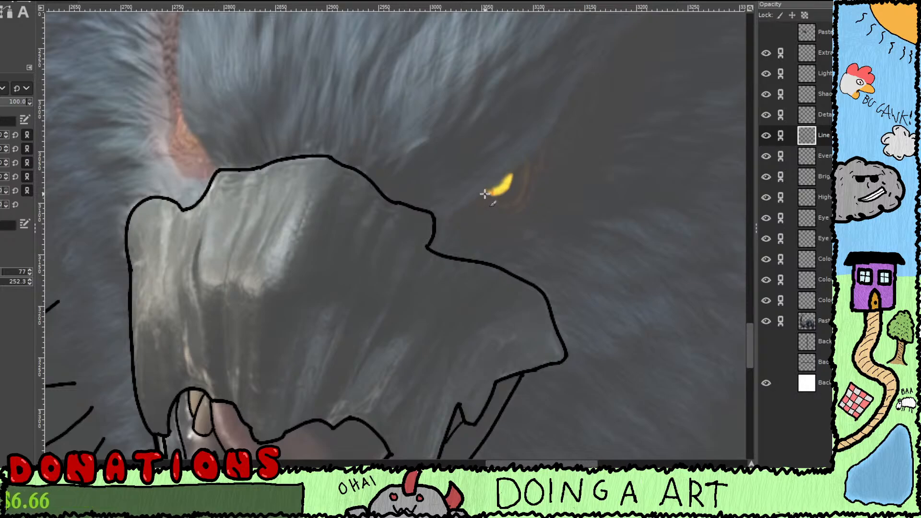
{"action": "mouse_move", "coordinate": [484, 193]}
{"action": "left_mouse_down"}
{"action": "mouse_move", "coordinate": [515, 182]}
{"action": "mouse_move", "coordinate": [508, 162]}
{"action": "mouse_move", "coordinate": [488, 197]}
{"action": "mouse_move", "coordinate": [513, 171]}
{"action": "left_mouse_up"}
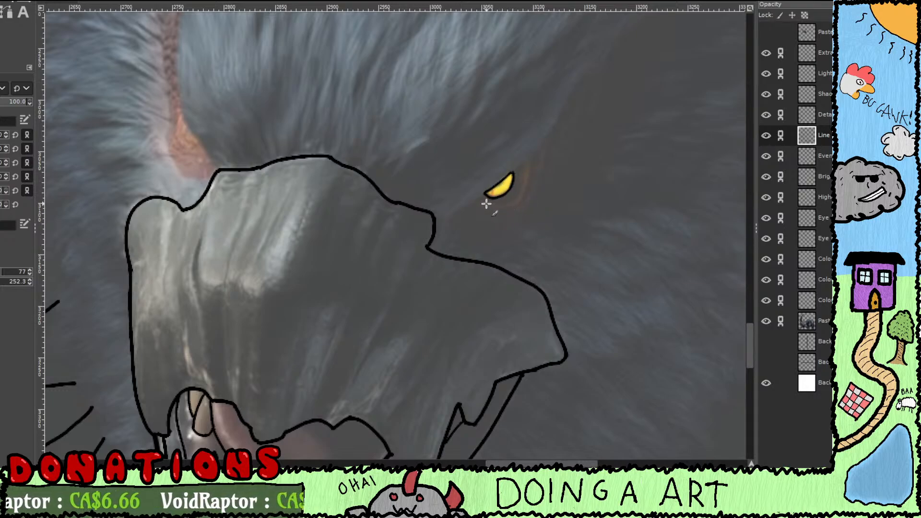
Step: Draw the lower eyelid curve around the yellow eye and the crease running up along its outer side
{"action": "left_click_drag", "start_coordinate": [514, 215], "coordinate": [455, 234]}
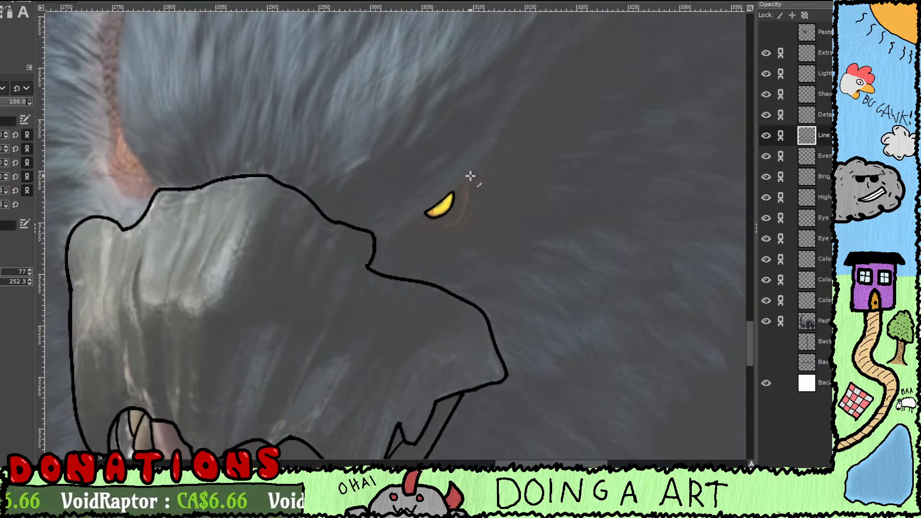
{"action": "mouse_move", "coordinate": [471, 176]}
{"action": "left_mouse_down"}
{"action": "mouse_move", "coordinate": [458, 227]}
{"action": "mouse_move", "coordinate": [420, 227]}
{"action": "left_mouse_up"}
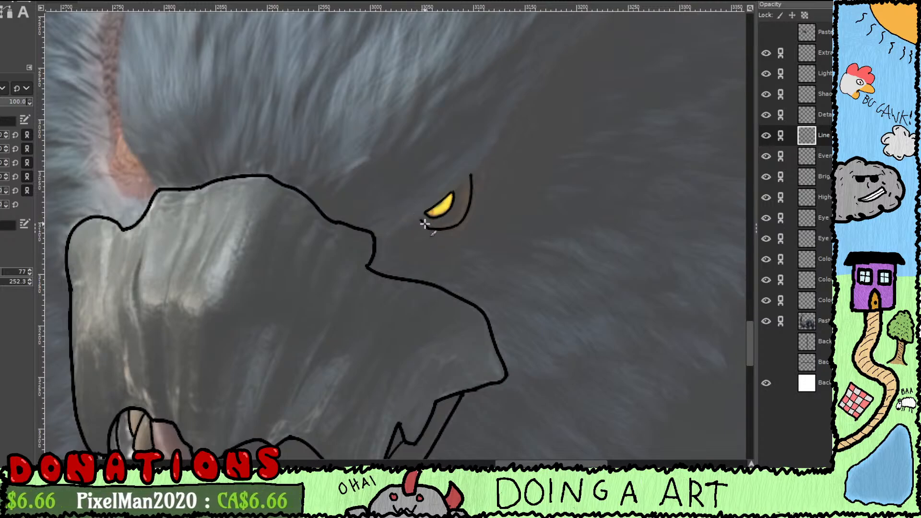
{"action": "left_click_drag", "start_coordinate": [419, 218], "coordinate": [436, 234]}
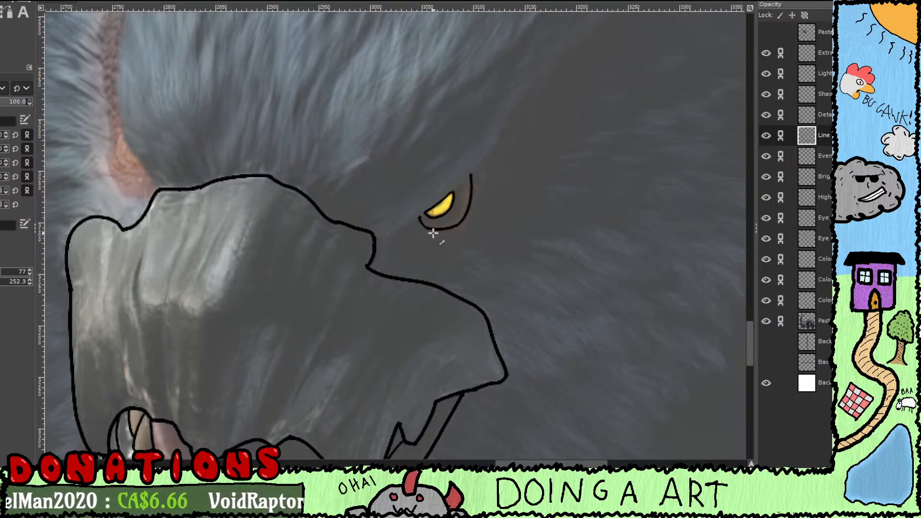
{"action": "mouse_move", "coordinate": [492, 225]}
{"action": "left_mouse_down"}
{"action": "mouse_move", "coordinate": [456, 223]}
{"action": "mouse_move", "coordinate": [440, 201]}
{"action": "mouse_move", "coordinate": [456, 187]}
{"action": "mouse_move", "coordinate": [407, 247]}
{"action": "mouse_move", "coordinate": [473, 177]}
{"action": "left_mouse_up"}
{"action": "key", "text": "ctrl+z"}
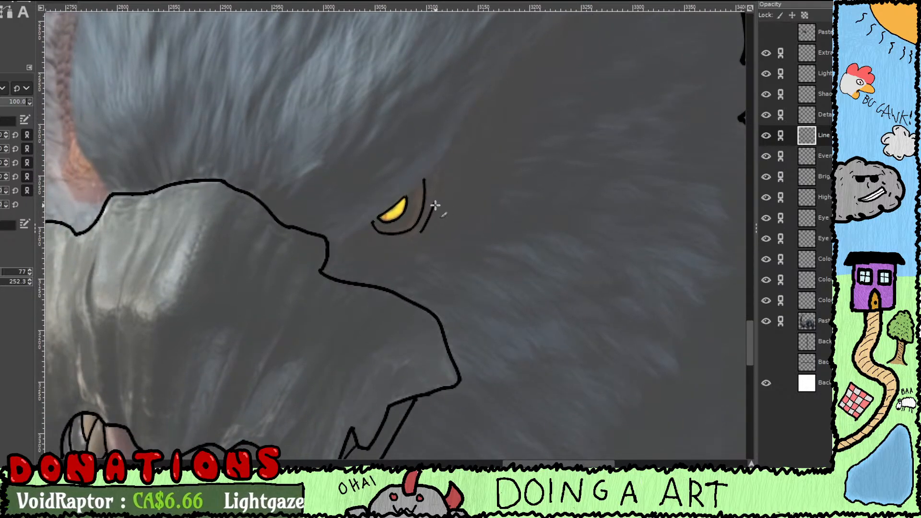
{"action": "left_click_drag", "start_coordinate": [435, 205], "coordinate": [438, 148]}
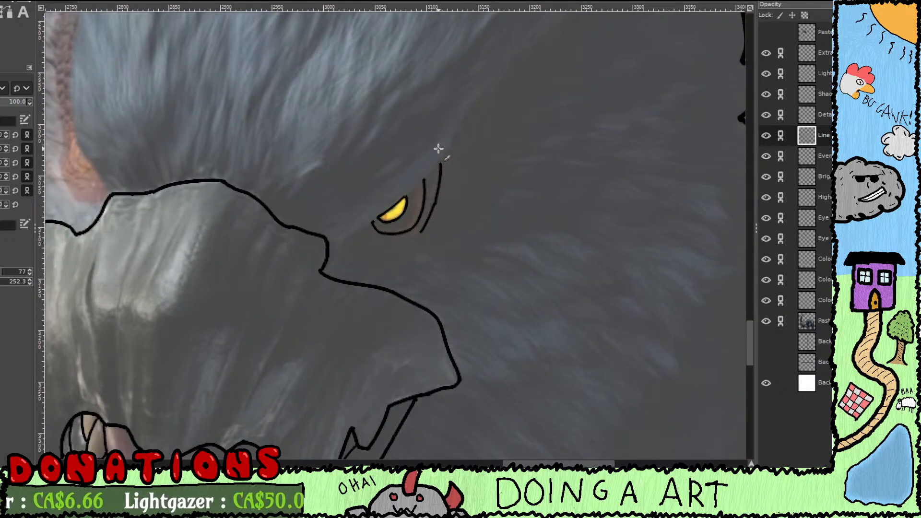
Step: Extend the crease beneath the yellow eye and draw the outer eye-socket outline from the inner corner up to a point
{"action": "left_click_drag", "start_coordinate": [442, 205], "coordinate": [514, 186]}
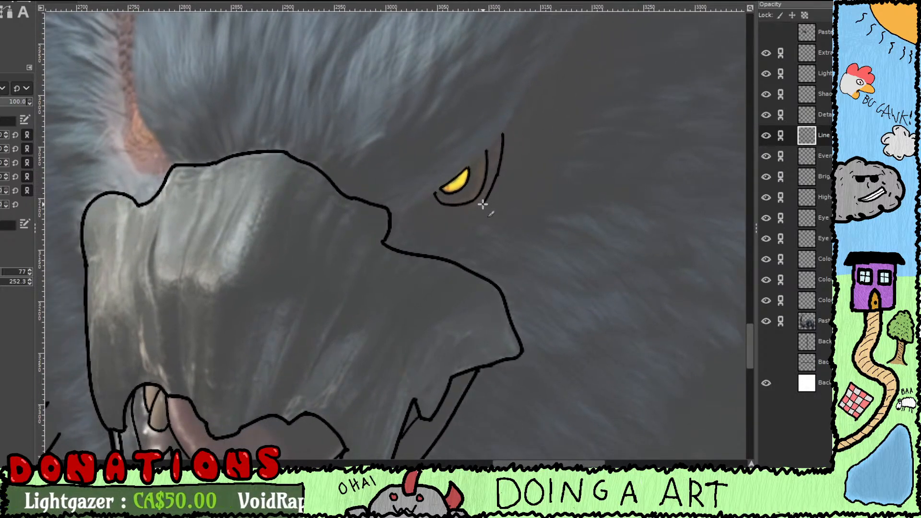
{"action": "left_click_drag", "start_coordinate": [472, 209], "coordinate": [442, 215]}
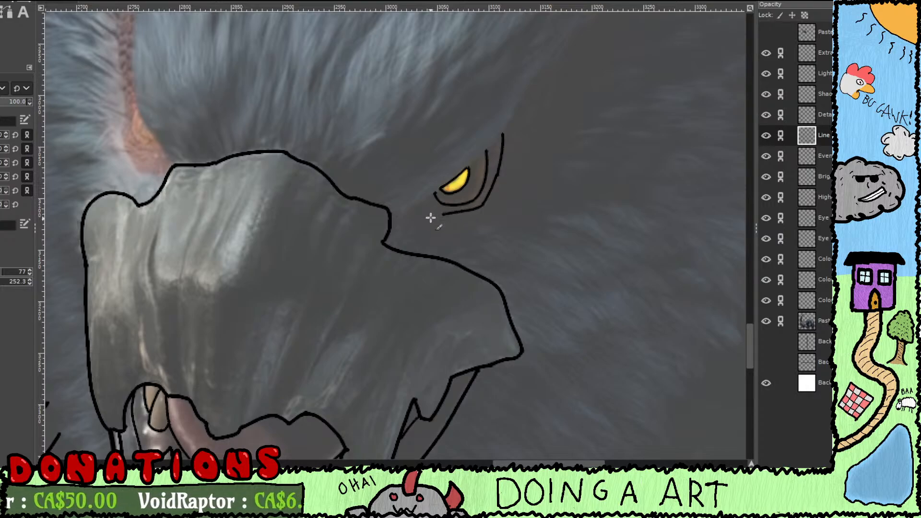
{"action": "mouse_move", "coordinate": [417, 206]}
{"action": "left_mouse_down"}
{"action": "mouse_move", "coordinate": [406, 214]}
{"action": "mouse_move", "coordinate": [434, 232]}
{"action": "mouse_move", "coordinate": [456, 226]}
{"action": "mouse_move", "coordinate": [489, 216]}
{"action": "mouse_move", "coordinate": [511, 176]}
{"action": "left_mouse_up"}
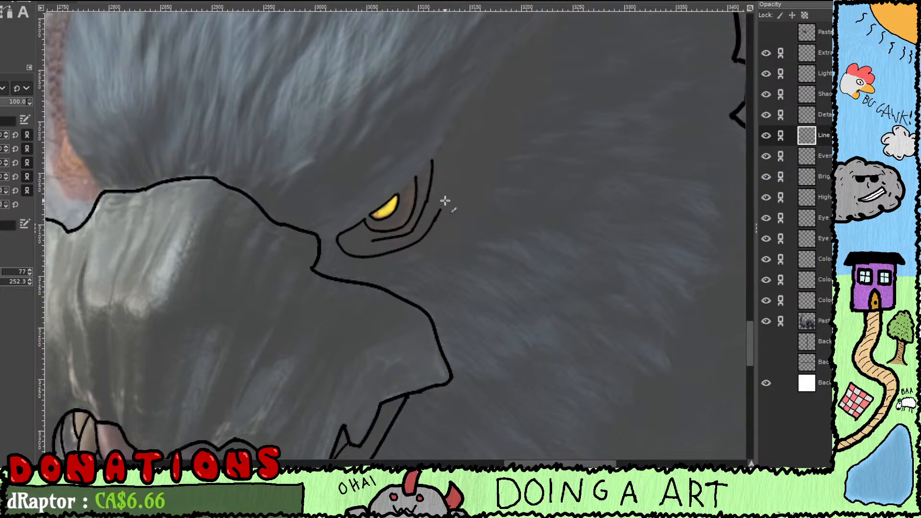
{"action": "left_click_drag", "start_coordinate": [445, 201], "coordinate": [454, 185]}
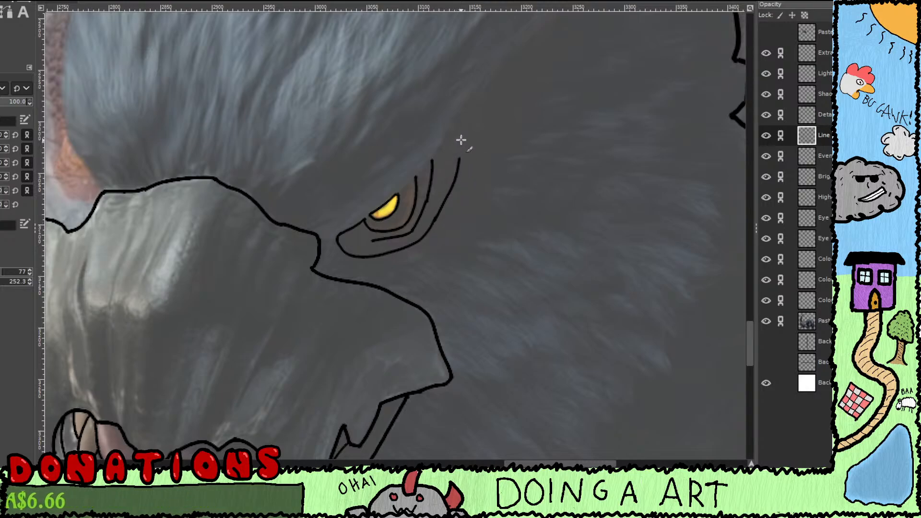
{"action": "left_click_drag", "start_coordinate": [461, 139], "coordinate": [452, 105]}
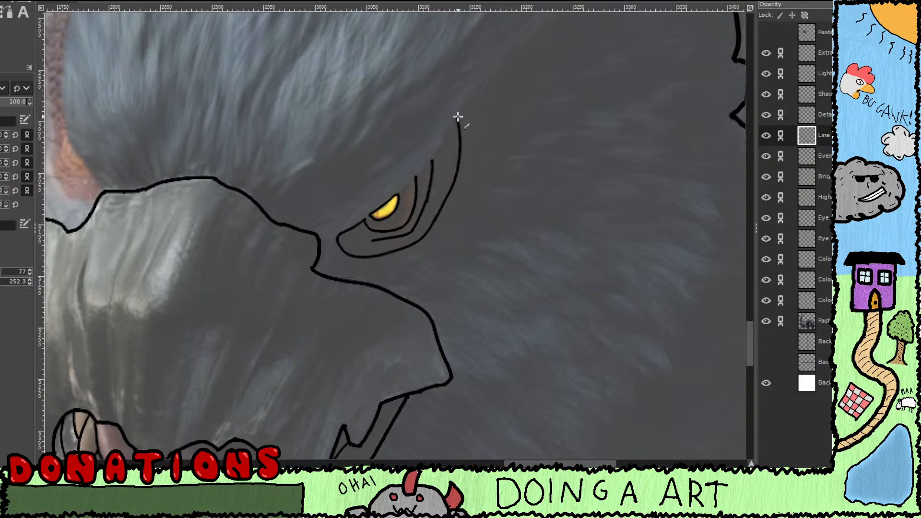
Step: Draw the upper edge of the eye socket between the yellow eye and the outline's pointed tip, redoing the first stroke
{"action": "left_click_drag", "start_coordinate": [443, 149], "coordinate": [406, 187]}
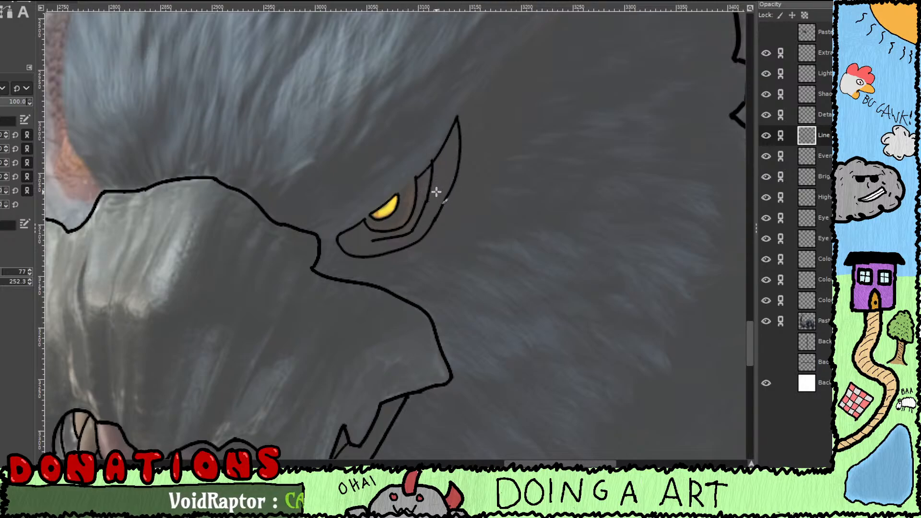
{"action": "key", "text": "ctrl+z"}
{"action": "left_click_drag", "start_coordinate": [419, 175], "coordinate": [460, 113]}
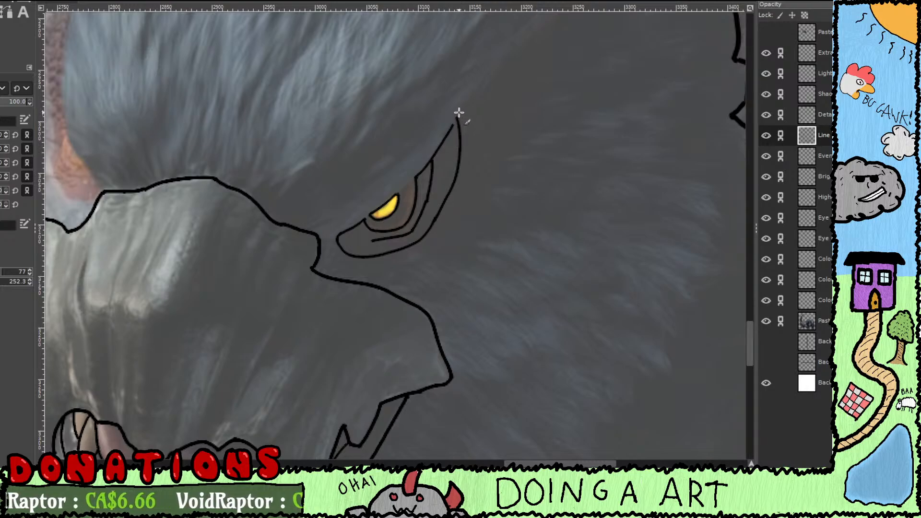
{"action": "left_click_drag", "start_coordinate": [423, 188], "coordinate": [490, 140]}
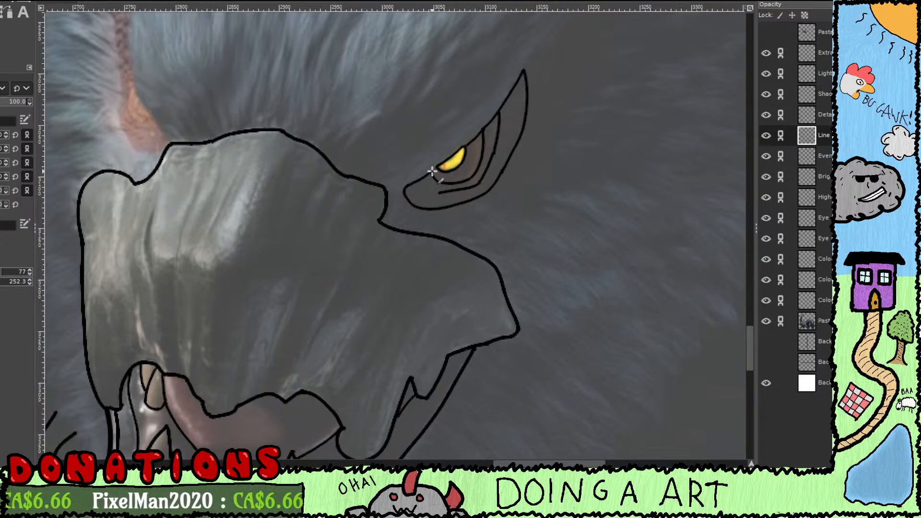
Step: Erase the inner crease line running beneath and beside the eye, inside the socket outline
{"action": "left_click_drag", "start_coordinate": [477, 197], "coordinate": [448, 201]}
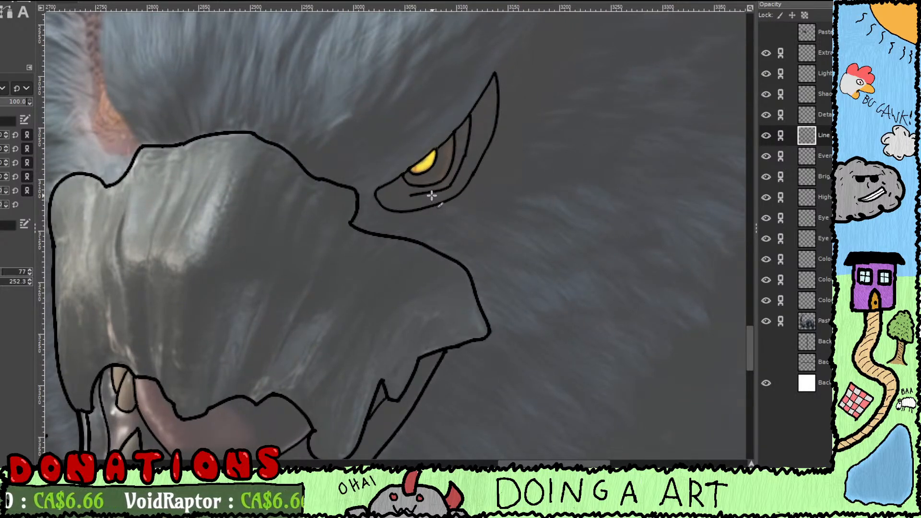
{"action": "key", "text": "shift+e"}
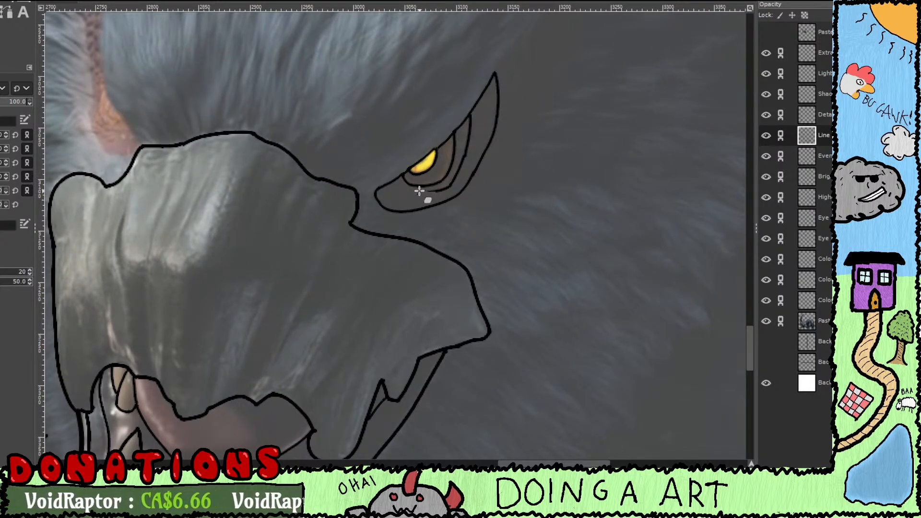
{"action": "mouse_move", "coordinate": [419, 191]}
{"action": "left_mouse_down"}
{"action": "mouse_move", "coordinate": [453, 181]}
{"action": "mouse_move", "coordinate": [476, 115]}
{"action": "left_mouse_up"}
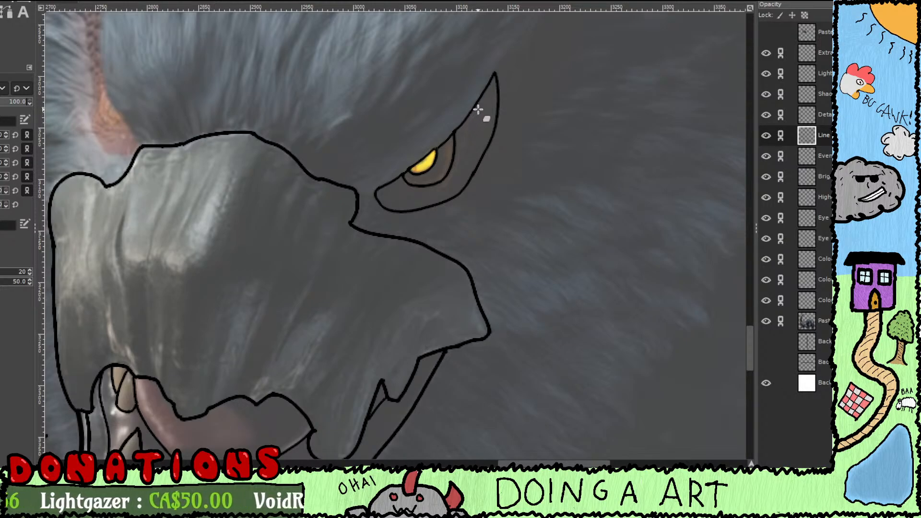
{"action": "left_click_drag", "start_coordinate": [423, 190], "coordinate": [565, 273]}
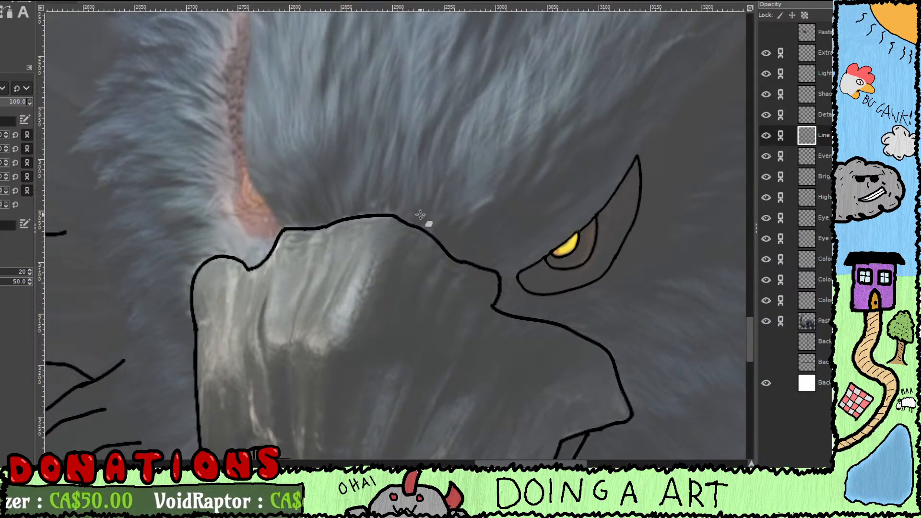
Step: Outline the outer edge of the reddish skin strip in the fur down to the top of the snout plate
{"action": "left_click_drag", "start_coordinate": [422, 218], "coordinate": [525, 285]}
{"action": "left_click_drag", "start_coordinate": [496, 245], "coordinate": [431, 228]}
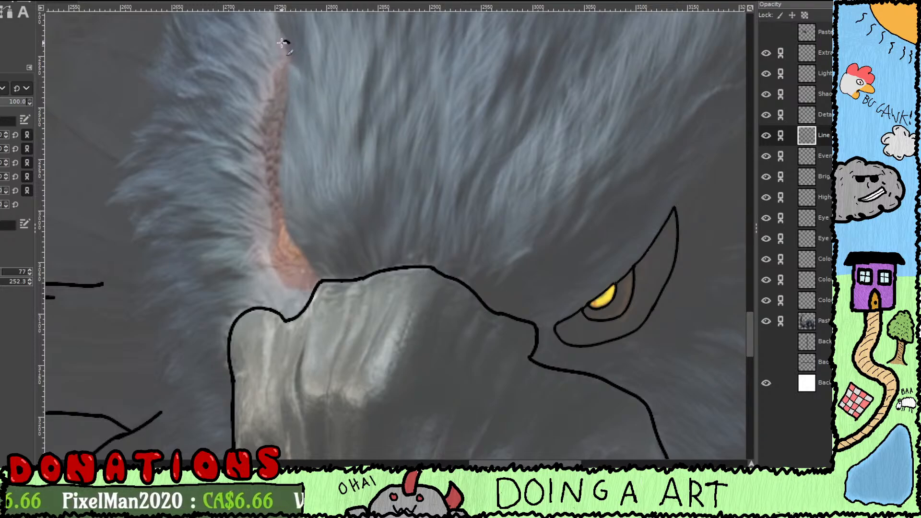
{"action": "mouse_move", "coordinate": [284, 42]}
{"action": "left_mouse_down"}
{"action": "mouse_move", "coordinate": [288, 69]}
{"action": "mouse_move", "coordinate": [287, 57]}
{"action": "mouse_move", "coordinate": [273, 76]}
{"action": "mouse_move", "coordinate": [278, 104]}
{"action": "mouse_move", "coordinate": [274, 92]}
{"action": "mouse_move", "coordinate": [264, 163]}
{"action": "left_mouse_up"}
{"action": "key", "text": "ctrl+z"}
{"action": "mouse_move", "coordinate": [274, 98]}
{"action": "left_mouse_down"}
{"action": "mouse_move", "coordinate": [263, 150]}
{"action": "mouse_move", "coordinate": [271, 237]}
{"action": "left_mouse_up"}
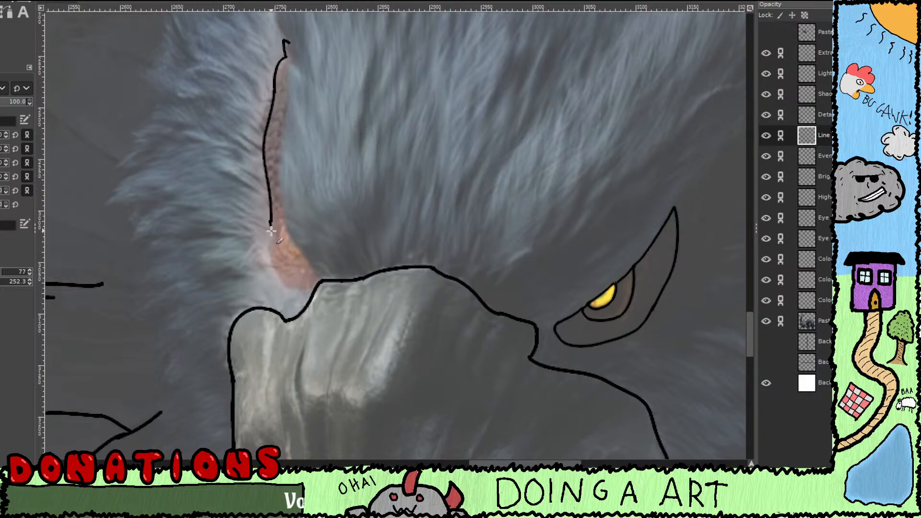
{"action": "key", "text": "ctrl+z"}
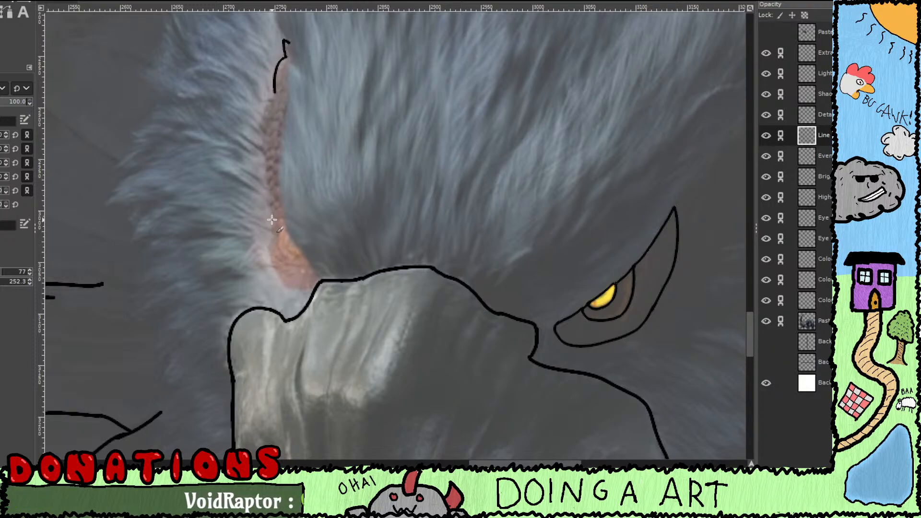
{"action": "mouse_move", "coordinate": [271, 220]}
{"action": "left_mouse_down"}
{"action": "mouse_move", "coordinate": [283, 284]}
{"action": "mouse_move", "coordinate": [299, 294]}
{"action": "mouse_move", "coordinate": [329, 282]}
{"action": "left_mouse_up"}
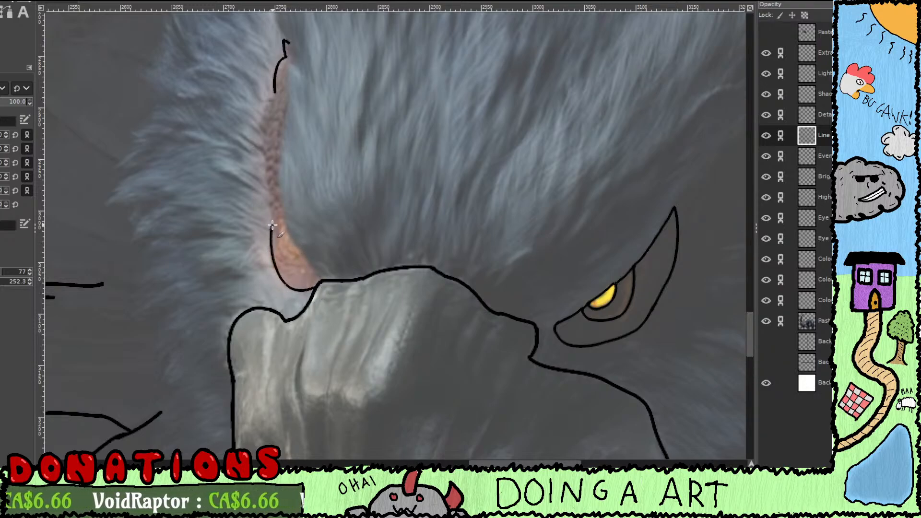
{"action": "mouse_move", "coordinate": [270, 208]}
{"action": "left_mouse_down"}
{"action": "mouse_move", "coordinate": [264, 146]}
{"action": "mouse_move", "coordinate": [276, 76]}
{"action": "left_mouse_up"}
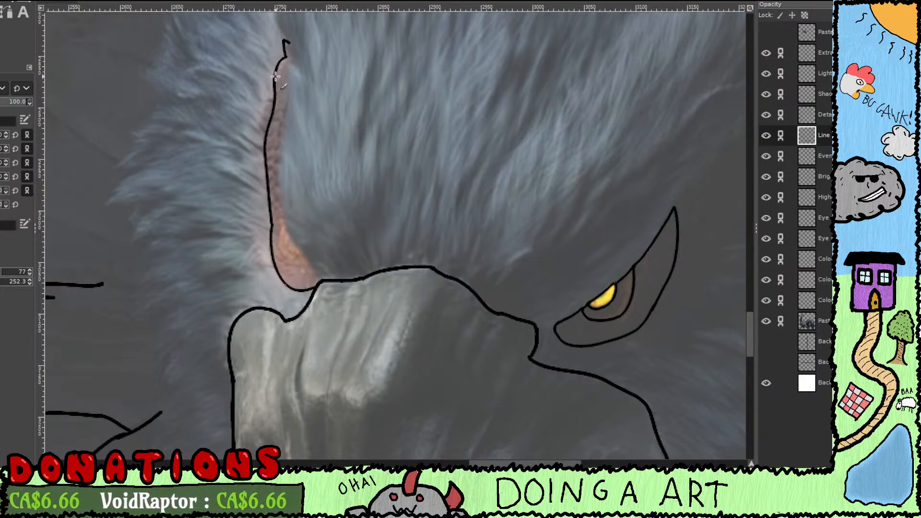
Step: Try a short inner curve around the orange patch at the base of the reddish strip, and undo it
{"action": "left_click_drag", "start_coordinate": [285, 223], "coordinate": [291, 263]}
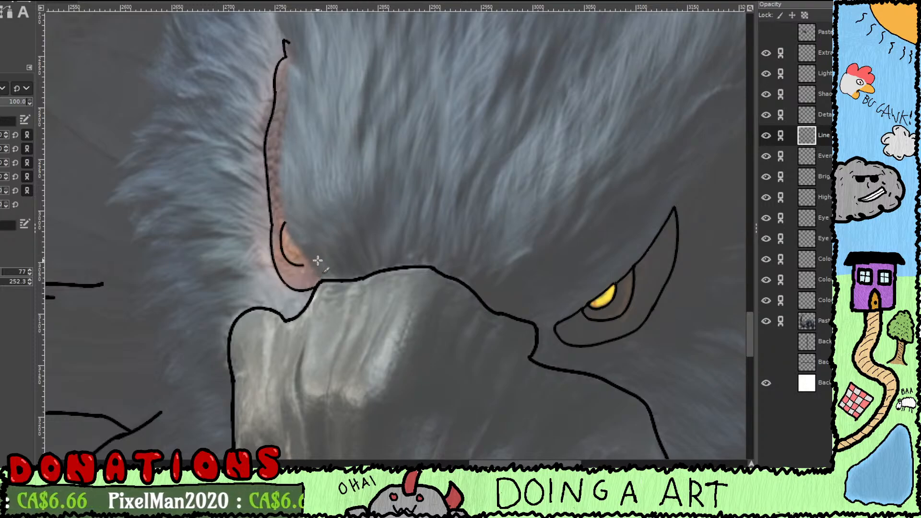
{"action": "key", "text": "ctrl+z"}
Step: Erase the lower eyelid curve around the yellow eye and patch the gaps it leaves in the upper socket line
{"action": "left_click_drag", "start_coordinate": [357, 299], "coordinate": [290, 210]}
{"action": "key", "text": "shift+e"}
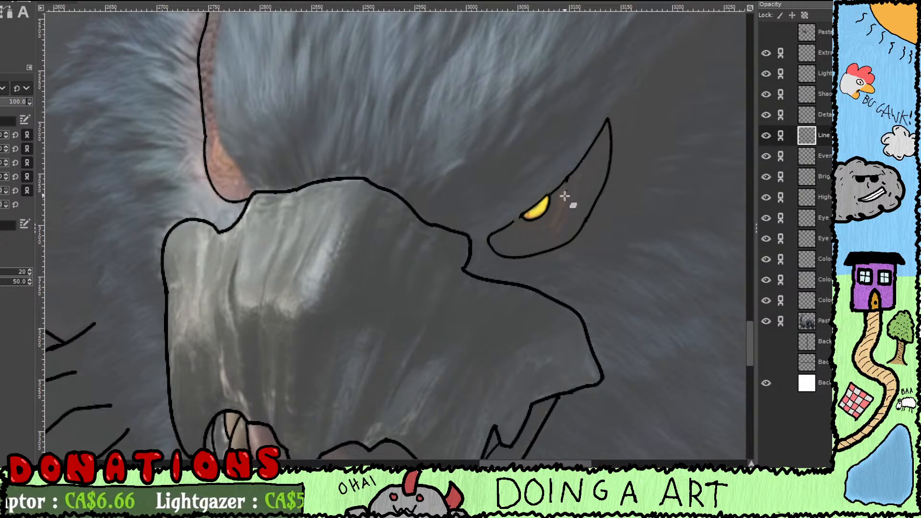
{"action": "mouse_move", "coordinate": [565, 197]}
{"action": "left_mouse_down"}
{"action": "mouse_move", "coordinate": [571, 178]}
{"action": "mouse_move", "coordinate": [570, 202]}
{"action": "left_mouse_up"}
{"action": "key", "text": "p"}
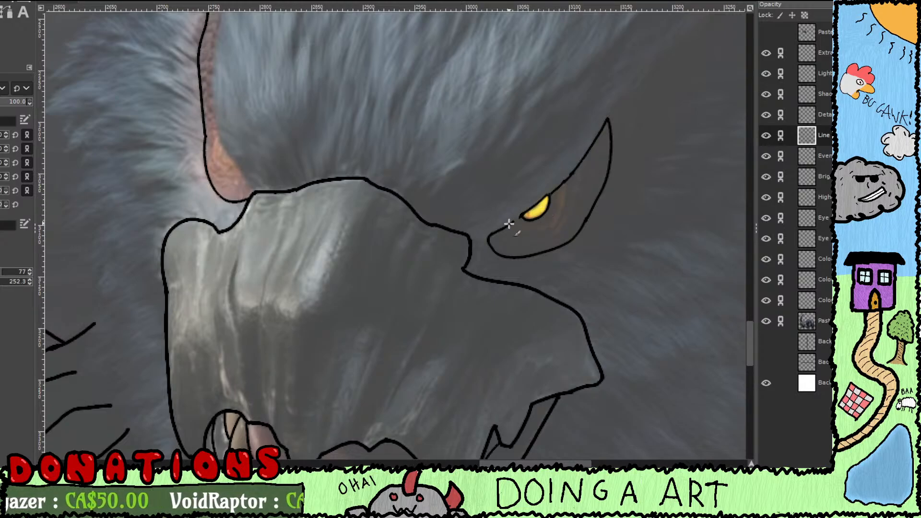
{"action": "key", "text": "shift+e"}
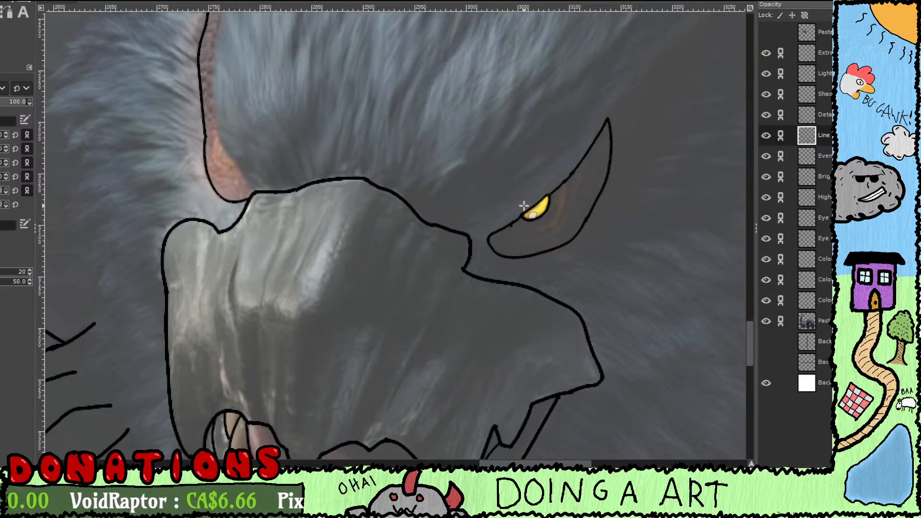
{"action": "key", "text": "p"}
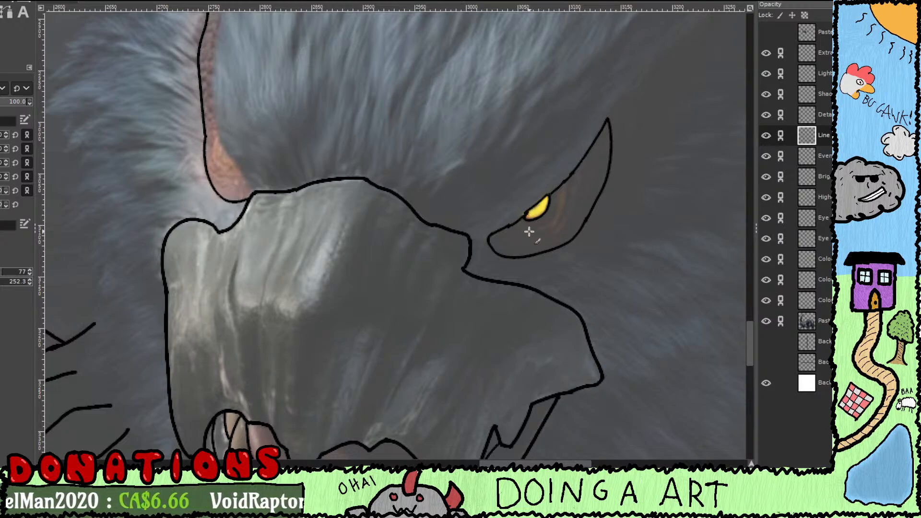
Step: Erase the rough line at the yellow eye's inner corner and redraw it as a smooth edge joining the socket outline
{"action": "left_click_drag", "start_coordinate": [544, 228], "coordinate": [509, 214]}
{"action": "scroll", "coordinate": [506, 208], "scroll_direction": "up", "scroll_amount": 2}
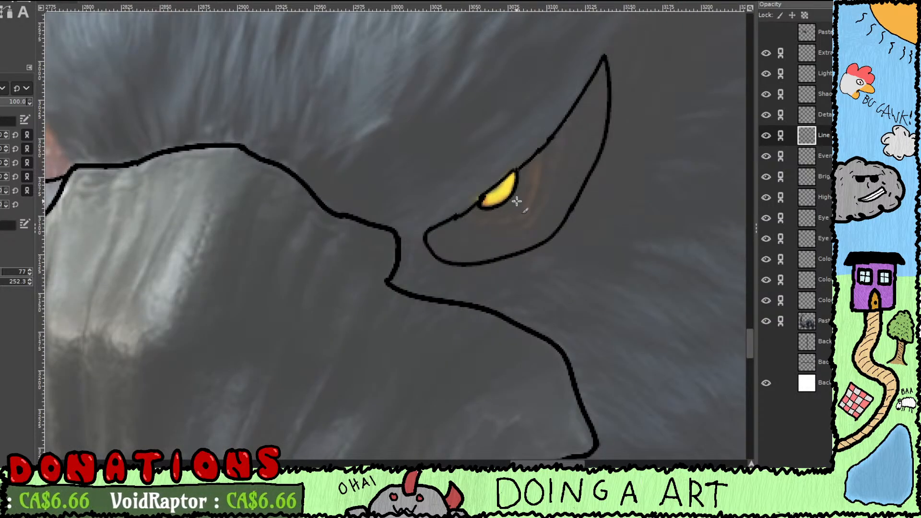
{"action": "key", "text": "shift+e"}
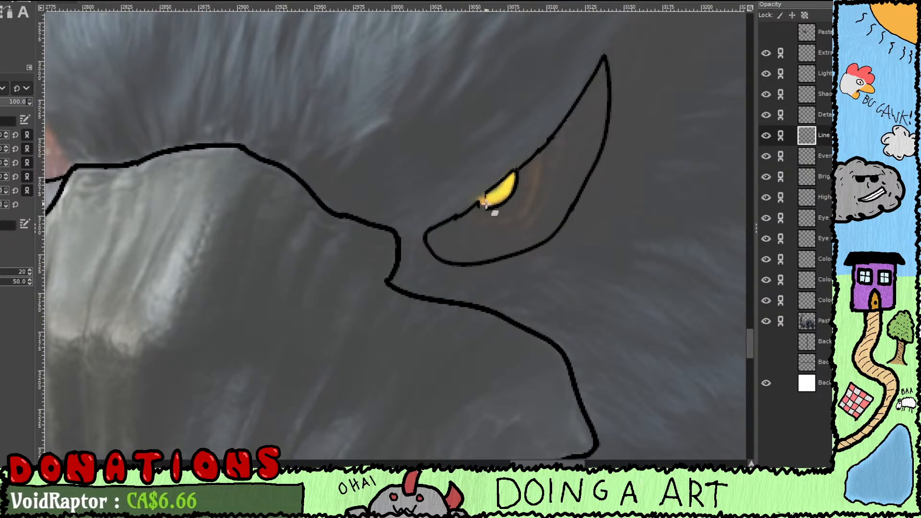
{"action": "mouse_move", "coordinate": [485, 203]}
{"action": "left_mouse_down"}
{"action": "mouse_move", "coordinate": [485, 191]}
{"action": "mouse_move", "coordinate": [469, 218]}
{"action": "mouse_move", "coordinate": [462, 201]}
{"action": "mouse_move", "coordinate": [467, 211]}
{"action": "mouse_move", "coordinate": [475, 203]}
{"action": "left_mouse_up"}
{"action": "key", "text": "p"}
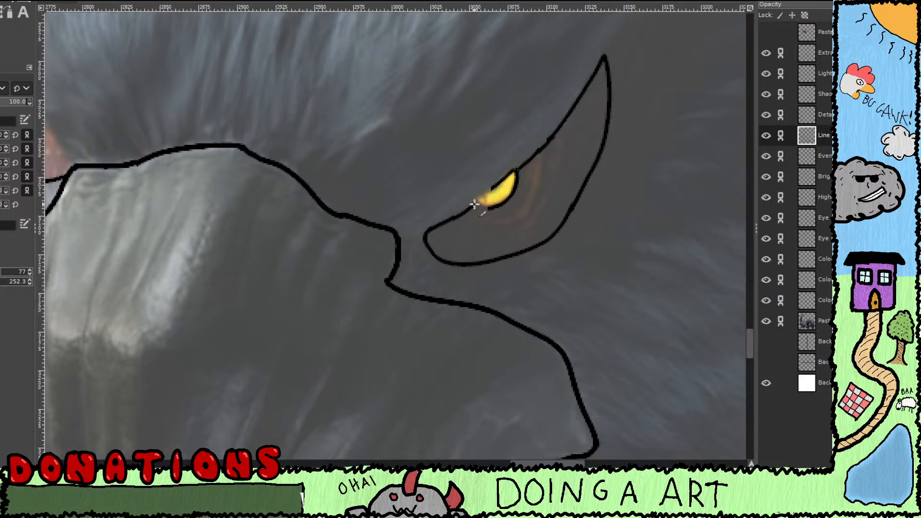
{"action": "key", "text": "ctrl+z"}
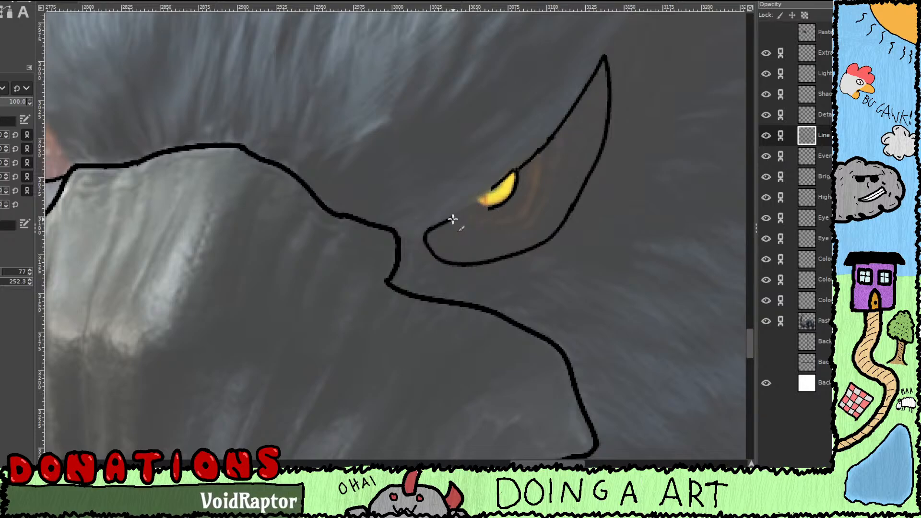
{"action": "left_click_drag", "start_coordinate": [464, 212], "coordinate": [500, 181]}
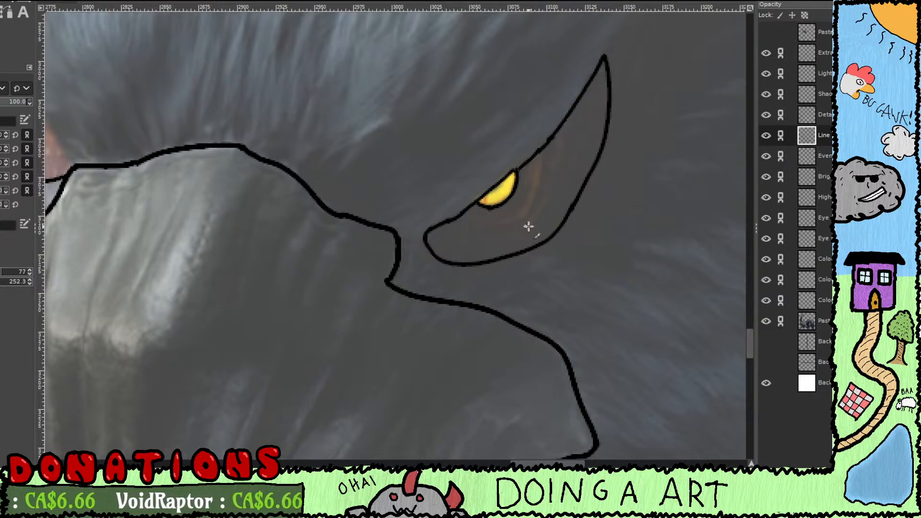
{"action": "left_click_drag", "start_coordinate": [508, 222], "coordinate": [471, 233]}
{"action": "mouse_move", "coordinate": [506, 150]}
{"action": "left_mouse_down"}
{"action": "mouse_move", "coordinate": [522, 140]}
{"action": "mouse_move", "coordinate": [467, 189]}
{"action": "mouse_move", "coordinate": [480, 174]}
{"action": "mouse_move", "coordinate": [490, 192]}
{"action": "mouse_move", "coordinate": [477, 171]}
{"action": "mouse_move", "coordinate": [490, 193]}
{"action": "mouse_move", "coordinate": [480, 174]}
{"action": "mouse_move", "coordinate": [498, 156]}
{"action": "mouse_move", "coordinate": [494, 191]}
{"action": "mouse_move", "coordinate": [478, 182]}
{"action": "mouse_move", "coordinate": [516, 151]}
{"action": "left_mouse_up"}
{"action": "key", "text": "shift+e"}
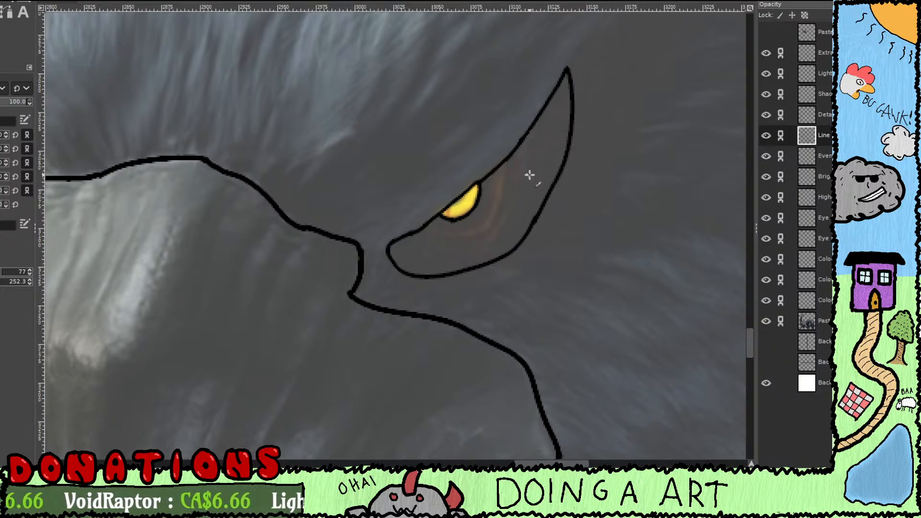
{"action": "left_click_drag", "start_coordinate": [523, 192], "coordinate": [460, 225]}
{"action": "left_click_drag", "start_coordinate": [513, 181], "coordinate": [446, 275]}
{"action": "left_click_drag", "start_coordinate": [541, 205], "coordinate": [468, 186]}
Step: Extend the eye socket into a long narrow point toward the back of the head, drawing its outer and upper edges
{"action": "scroll", "coordinate": [455, 218], "scroll_direction": "down", "scroll_amount": 3}
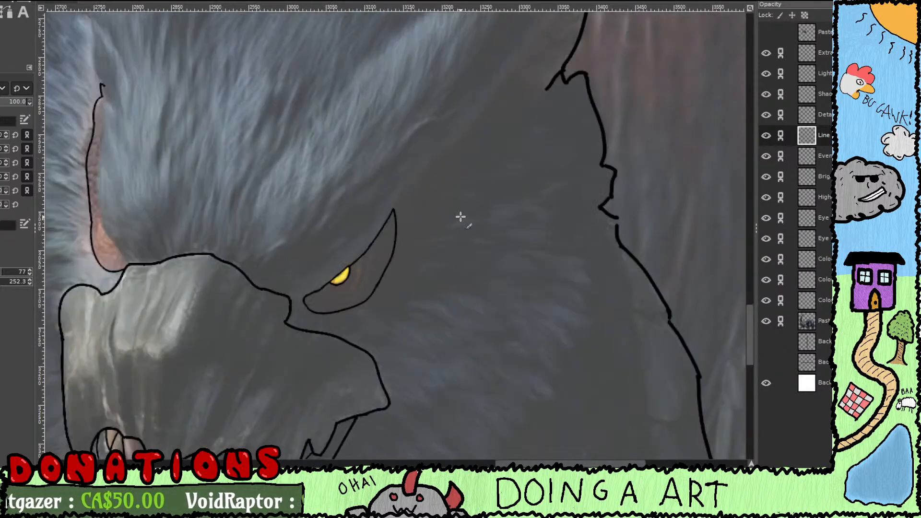
{"action": "scroll", "coordinate": [459, 197], "scroll_direction": "up", "scroll_amount": 2}
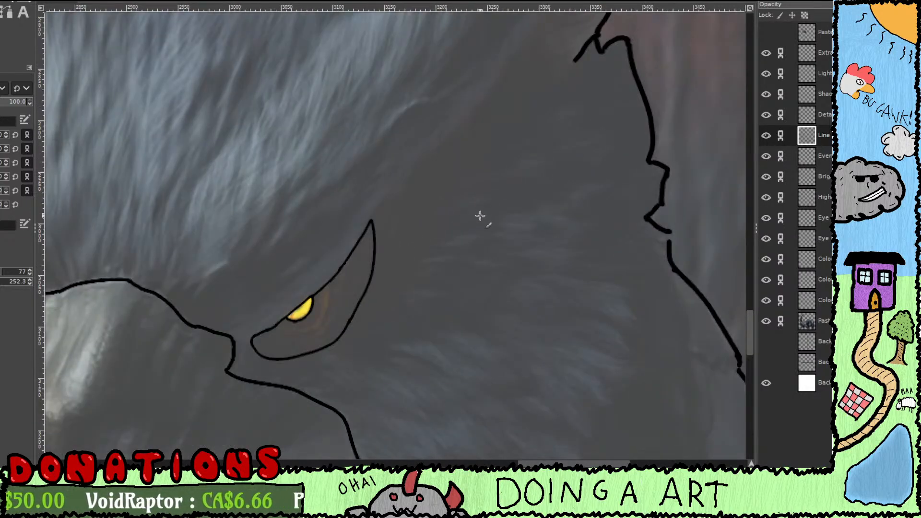
{"action": "left_click_drag", "start_coordinate": [480, 216], "coordinate": [419, 234]}
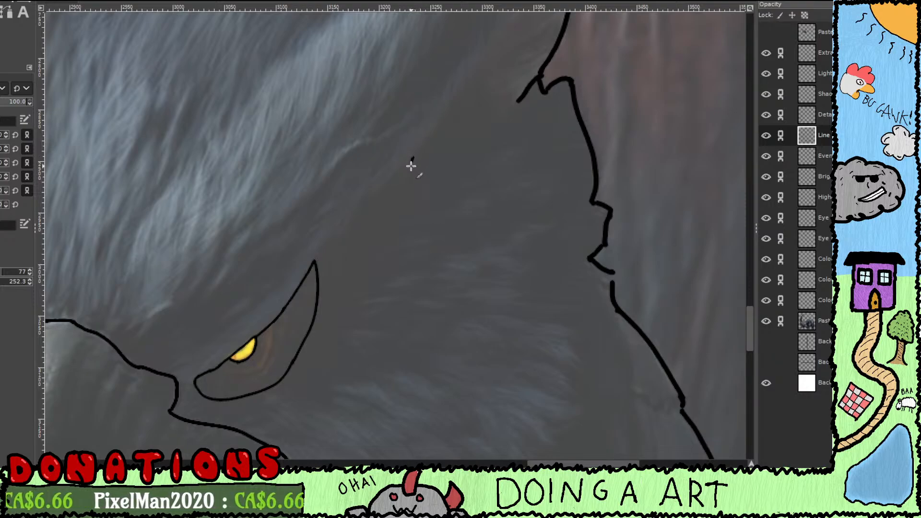
{"action": "left_click_drag", "start_coordinate": [412, 166], "coordinate": [311, 325]}
{"action": "left_click_drag", "start_coordinate": [368, 260], "coordinate": [421, 214]}
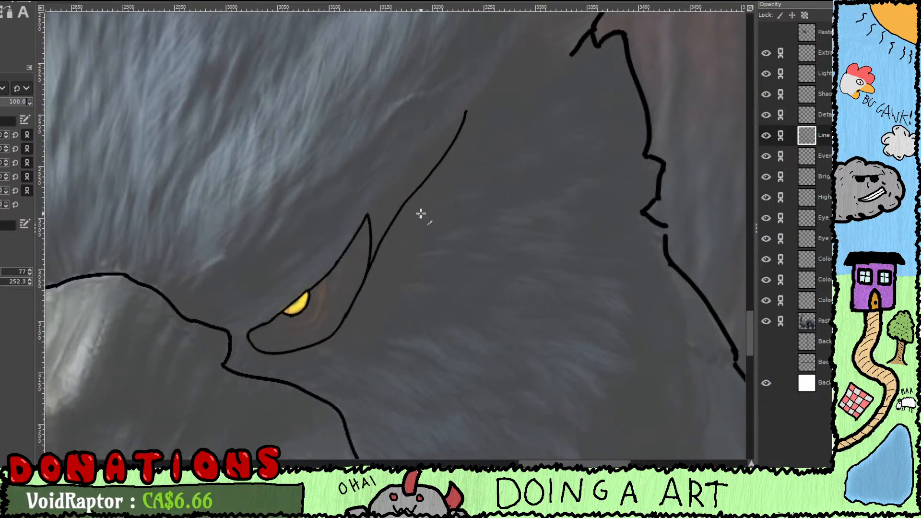
{"action": "mouse_move", "coordinate": [465, 112]}
{"action": "left_mouse_down"}
{"action": "mouse_move", "coordinate": [366, 226]}
{"action": "mouse_move", "coordinate": [370, 212]}
{"action": "left_mouse_up"}
Step: Erase the old socket tip inside the extended shape and join the upper edge into one continuous line
{"action": "key", "text": "shift+e"}
{"action": "key", "text": "ctrl+z"}
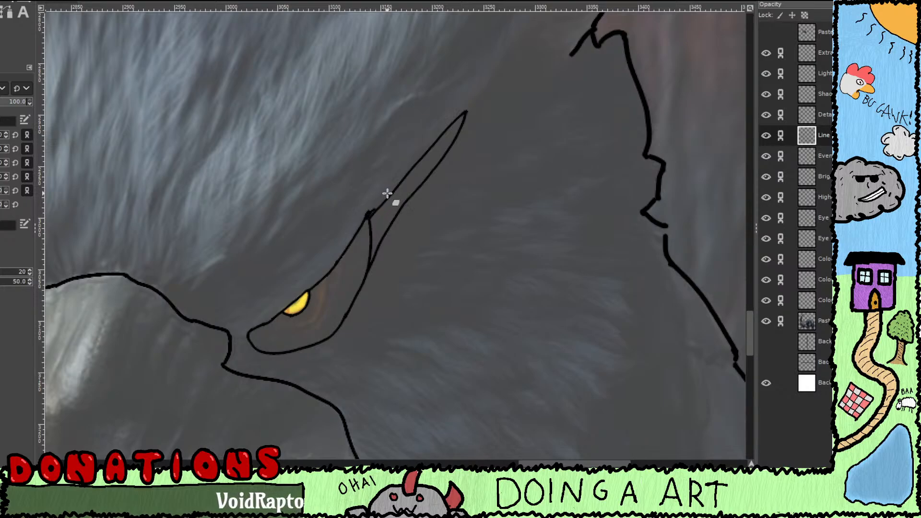
{"action": "mouse_move", "coordinate": [368, 213]}
{"action": "left_mouse_down"}
{"action": "mouse_move", "coordinate": [358, 243]}
{"action": "mouse_move", "coordinate": [379, 217]}
{"action": "mouse_move", "coordinate": [370, 253]}
{"action": "left_mouse_up"}
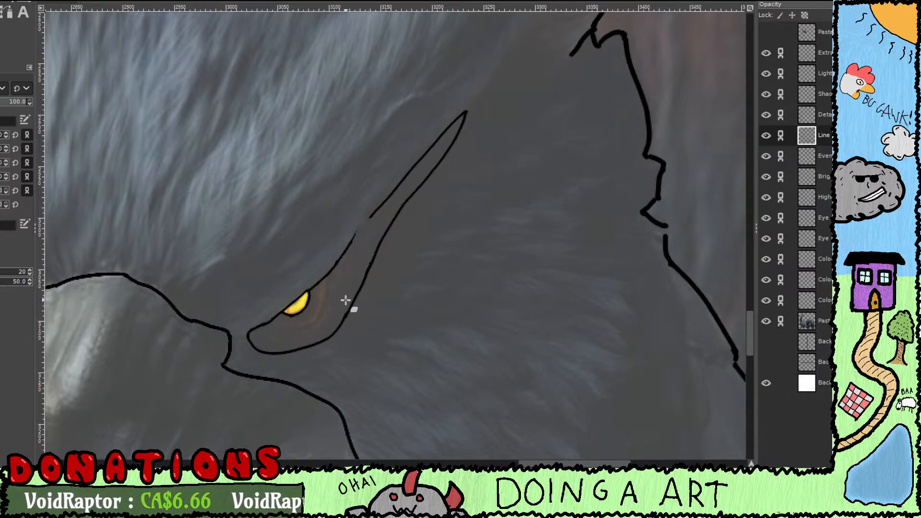
{"action": "mouse_move", "coordinate": [350, 309]}
{"action": "left_mouse_down"}
{"action": "mouse_move", "coordinate": [439, 253]}
{"action": "mouse_move", "coordinate": [499, 388]}
{"action": "mouse_move", "coordinate": [439, 317]}
{"action": "left_mouse_up"}
{"action": "key", "text": "p"}
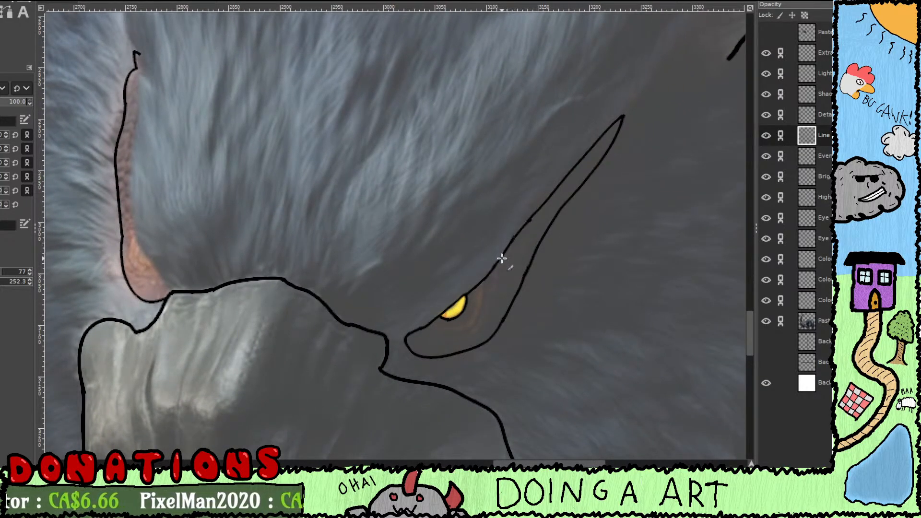
Step: Smooth the rough joins along the upper edge of the eye socket's long narrow extension
{"action": "scroll", "coordinate": [543, 221], "scroll_direction": "up", "scroll_amount": 3}
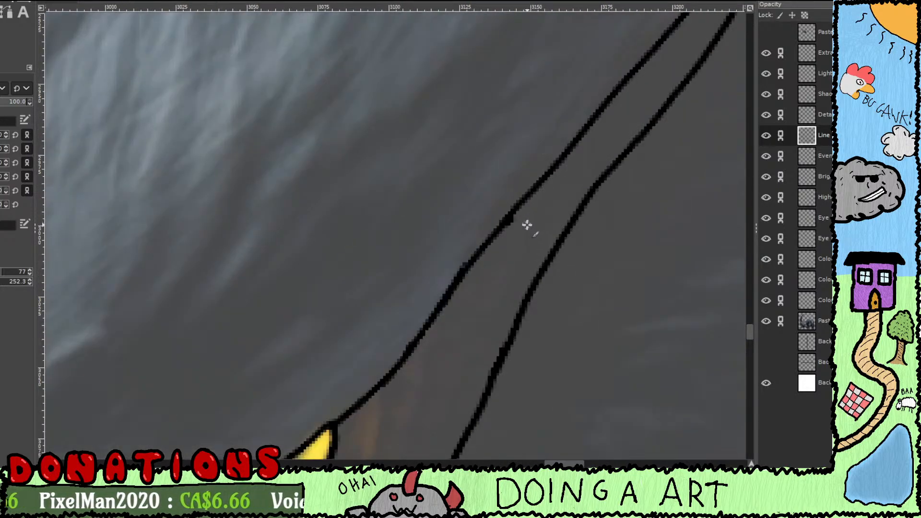
{"action": "mouse_move", "coordinate": [528, 224]}
{"action": "left_mouse_down"}
{"action": "mouse_move", "coordinate": [499, 217]}
{"action": "mouse_move", "coordinate": [497, 236]}
{"action": "mouse_move", "coordinate": [537, 195]}
{"action": "left_mouse_up"}
{"action": "left_click_drag", "start_coordinate": [528, 285], "coordinate": [549, 260]}
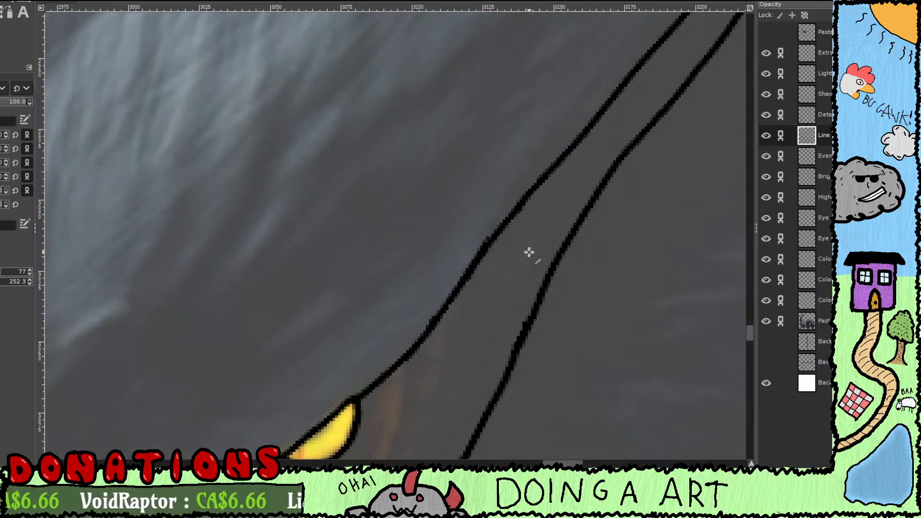
{"action": "scroll", "coordinate": [527, 253], "scroll_direction": "down", "scroll_amount": 4}
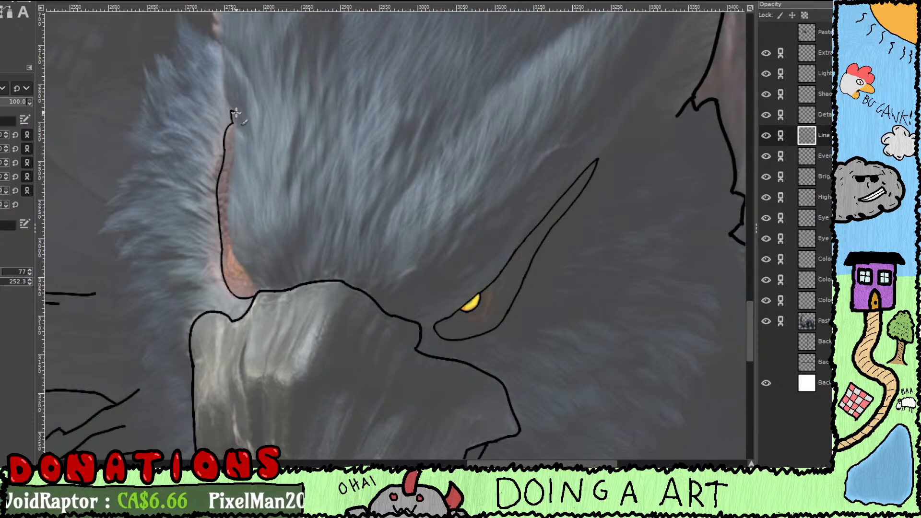
Step: Draw the inner edge of the reddish skin strip from its tip down to the snout plate, closing its outline
{"action": "mouse_move", "coordinate": [235, 112]}
{"action": "left_mouse_down"}
{"action": "mouse_move", "coordinate": [230, 242]}
{"action": "mouse_move", "coordinate": [259, 294]}
{"action": "left_mouse_up"}
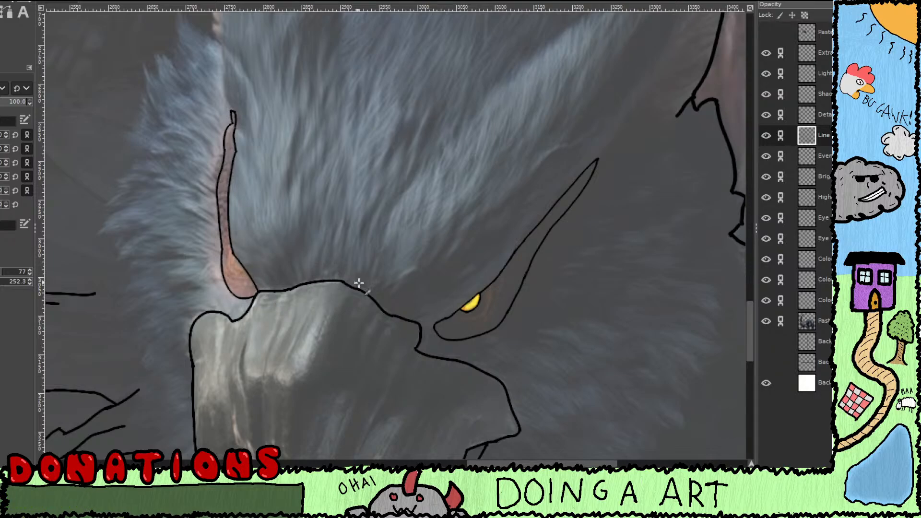
{"action": "scroll", "coordinate": [400, 264], "scroll_direction": "down", "scroll_amount": 3}
{"action": "scroll", "coordinate": [512, 214], "scroll_direction": "up", "scroll_amount": 1}
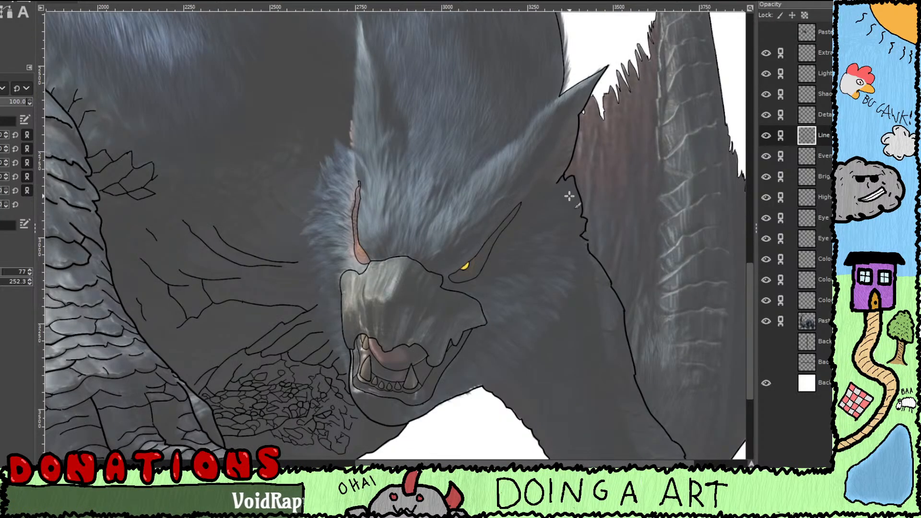
{"action": "scroll", "coordinate": [537, 201], "scroll_direction": "down", "scroll_amount": 1}
{"action": "scroll", "coordinate": [487, 251], "scroll_direction": "up", "scroll_amount": 2}
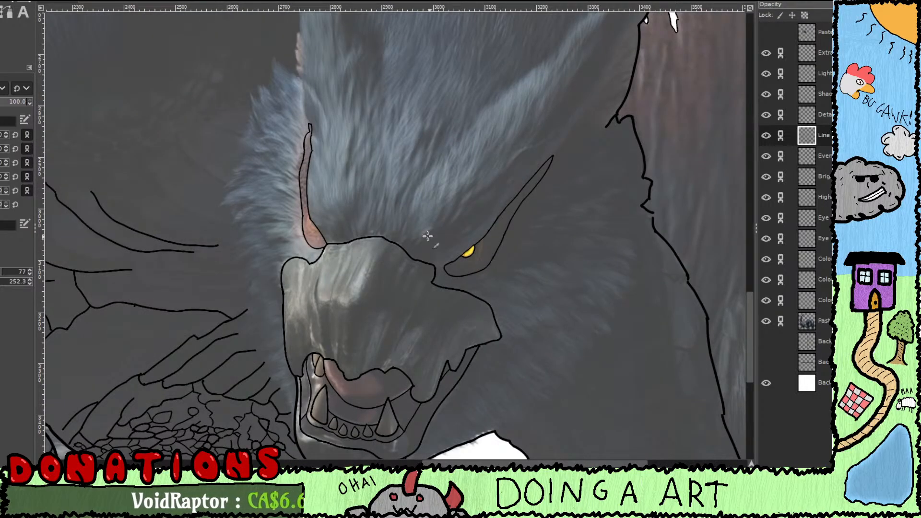
Step: On the detail layer, draw the fur edge beside the far jaw up past the neck fold lines, undoing the overlong last stroke
{"action": "left_click_drag", "start_coordinate": [391, 272], "coordinate": [433, 144]}
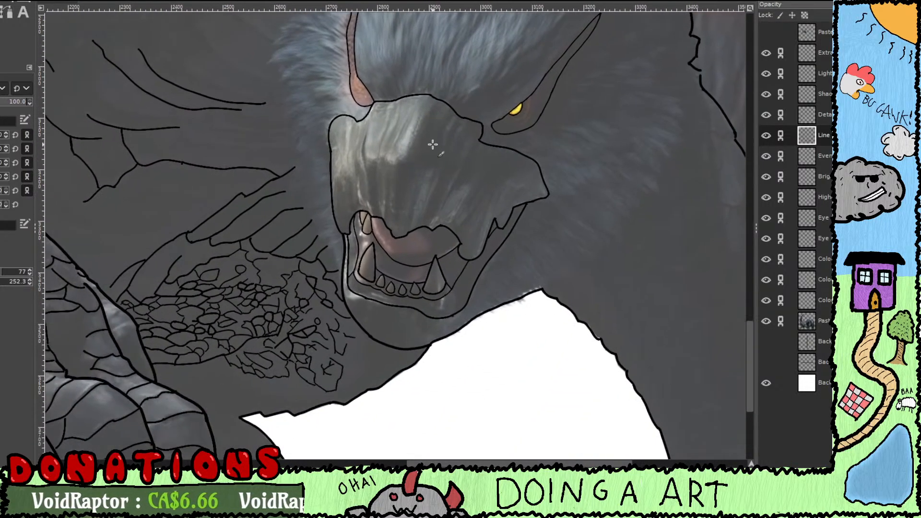
{"action": "left_click_drag", "start_coordinate": [401, 264], "coordinate": [436, 256]}
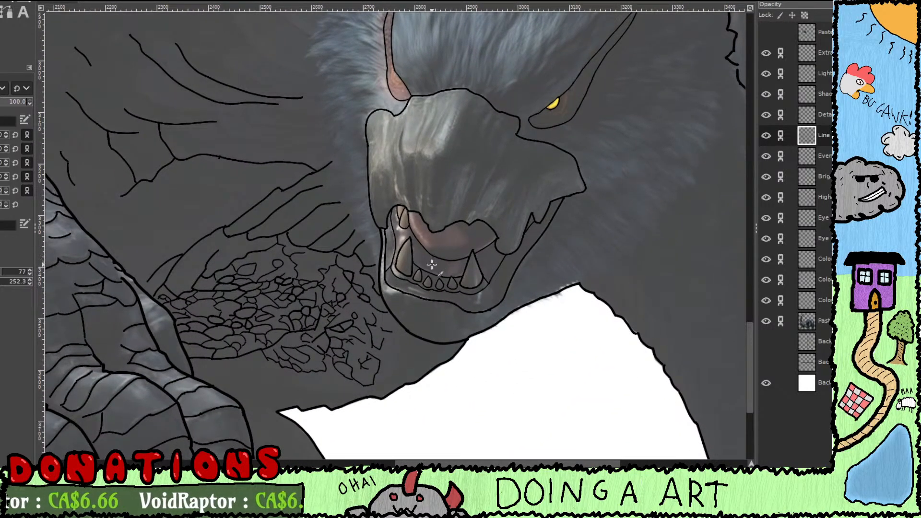
{"action": "scroll", "coordinate": [432, 265], "scroll_direction": "up", "scroll_amount": 2}
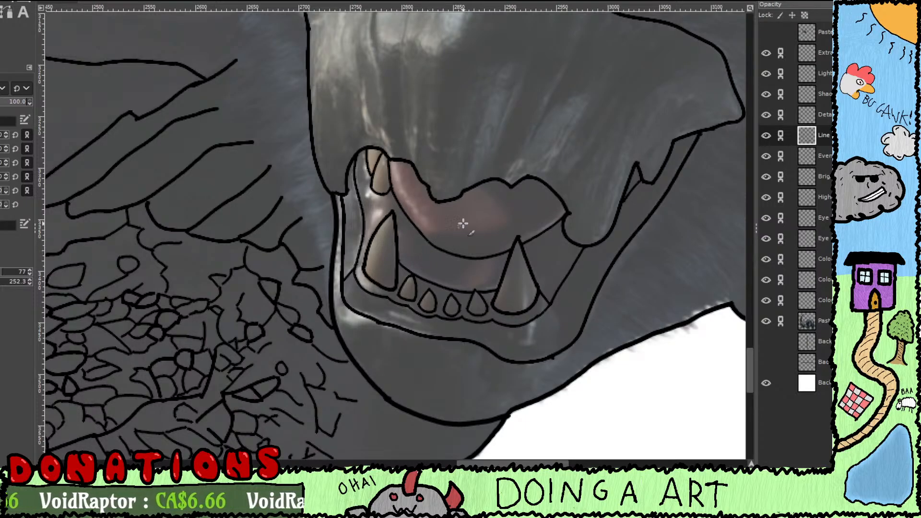
{"action": "left_click", "coordinate": [827, 115]}
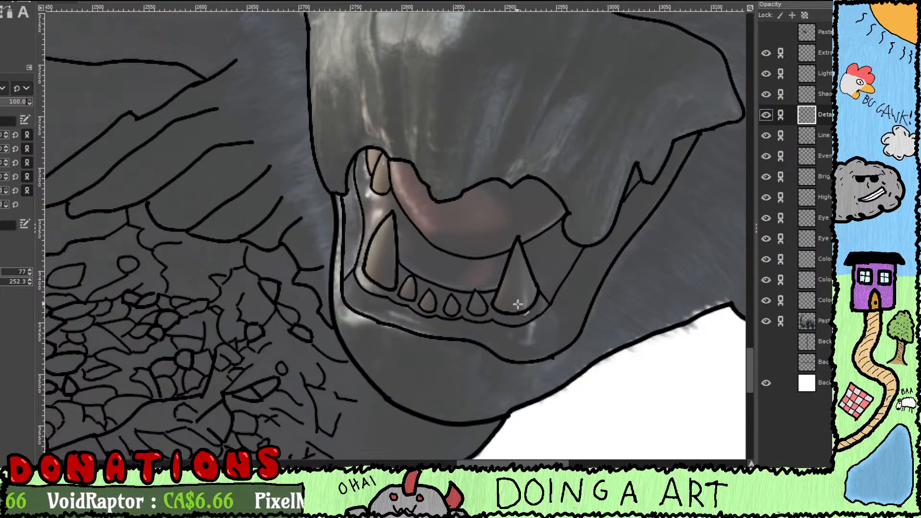
{"action": "key", "text": "space"}
{"action": "key", "text": "space"}
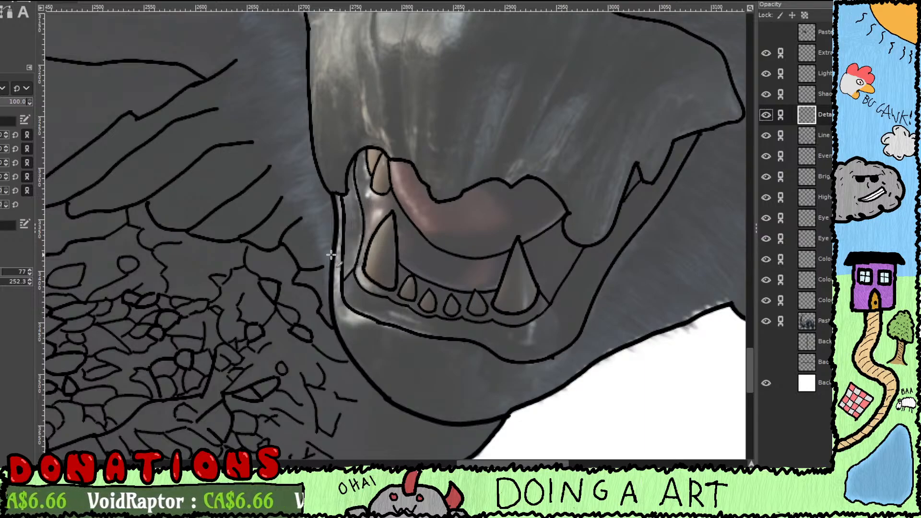
{"action": "left_click_drag", "start_coordinate": [324, 268], "coordinate": [442, 252]}
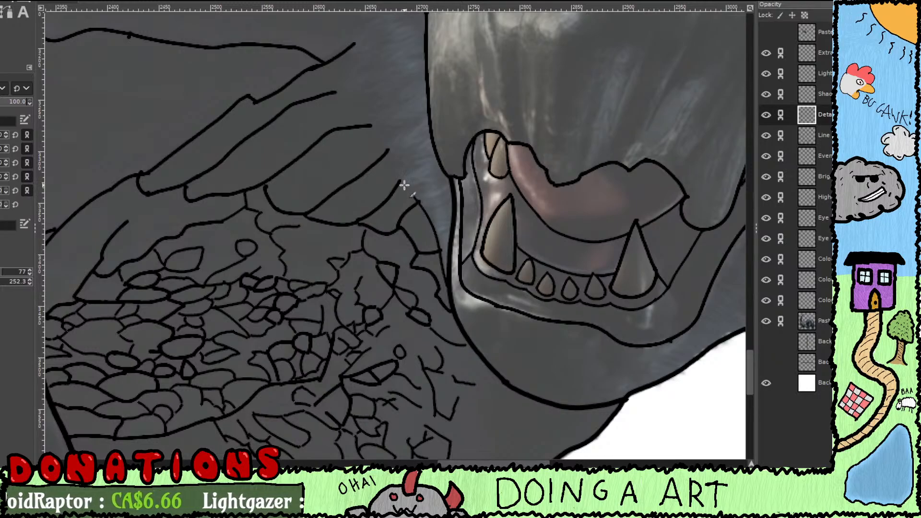
{"action": "mouse_move", "coordinate": [375, 139]}
{"action": "left_mouse_down"}
{"action": "mouse_move", "coordinate": [367, 119]}
{"action": "mouse_move", "coordinate": [404, 269]}
{"action": "mouse_move", "coordinate": [390, 243]}
{"action": "mouse_move", "coordinate": [363, 228]}
{"action": "mouse_move", "coordinate": [383, 206]}
{"action": "mouse_move", "coordinate": [385, 173]}
{"action": "mouse_move", "coordinate": [408, 273]}
{"action": "mouse_move", "coordinate": [413, 218]}
{"action": "mouse_move", "coordinate": [411, 226]}
{"action": "mouse_move", "coordinate": [398, 217]}
{"action": "mouse_move", "coordinate": [390, 180]}
{"action": "mouse_move", "coordinate": [425, 245]}
{"action": "left_mouse_up"}
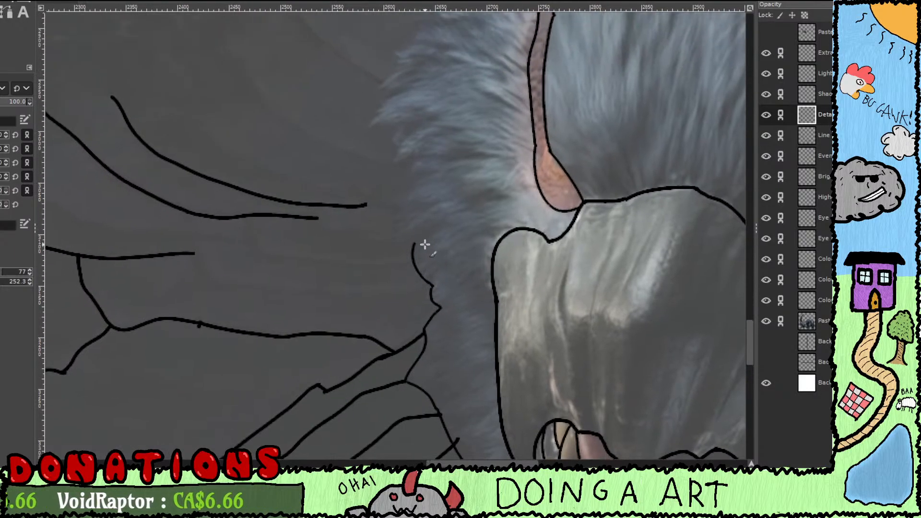
{"action": "key", "text": "ctrl+z"}
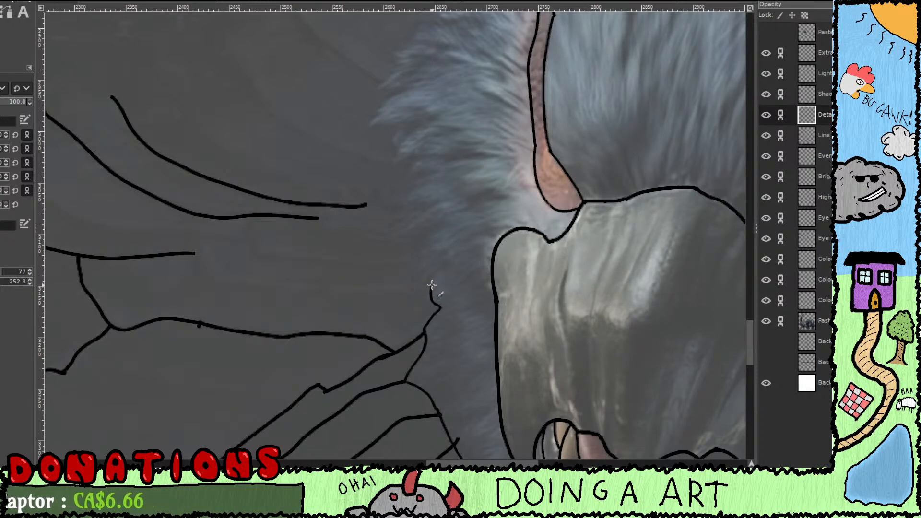
Step: Outline the upper far cheek fur with a jagged line of pointed tufts, starting above the reddish strip and working downward
{"action": "scroll", "coordinate": [430, 288], "scroll_direction": "up", "scroll_amount": 5}
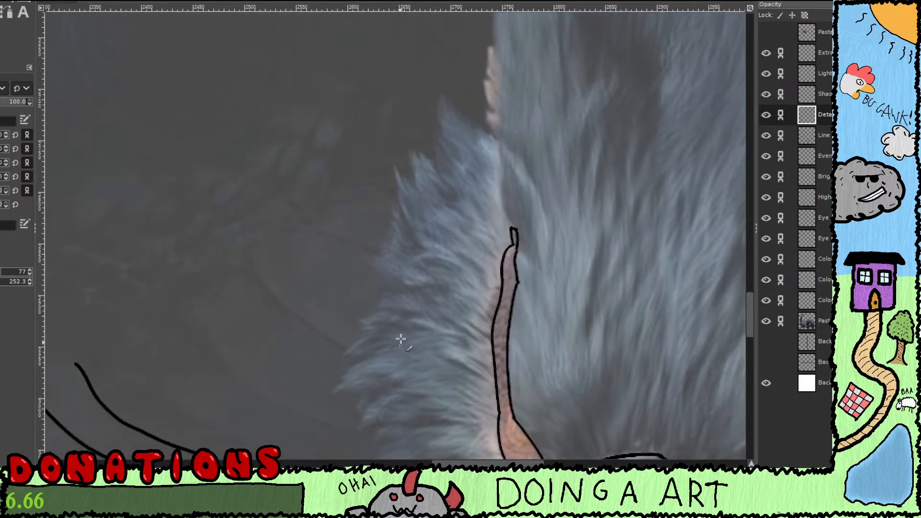
{"action": "mouse_move", "coordinate": [494, 136]}
{"action": "left_mouse_down"}
{"action": "mouse_move", "coordinate": [456, 113]}
{"action": "mouse_move", "coordinate": [446, 88]}
{"action": "mouse_move", "coordinate": [458, 114]}
{"action": "mouse_move", "coordinate": [503, 134]}
{"action": "left_mouse_up"}
{"action": "key", "text": "ctrl+z"}
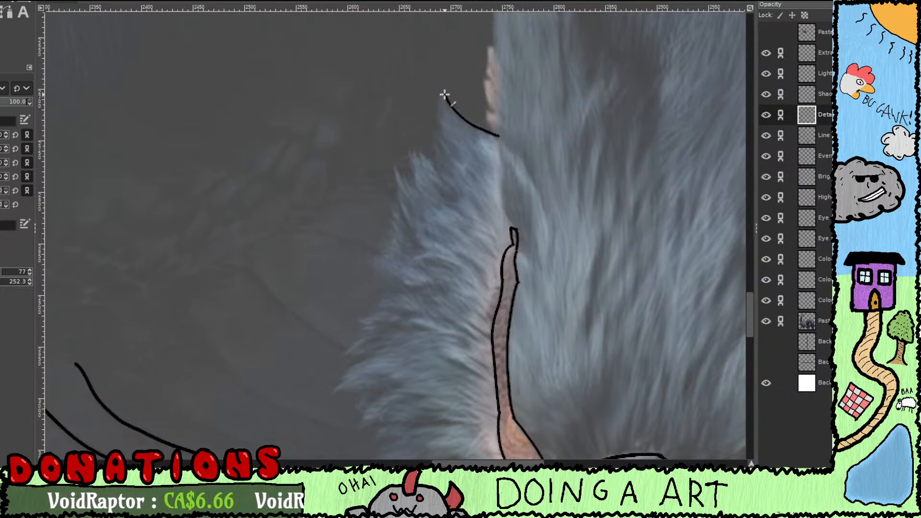
{"action": "mouse_move", "coordinate": [445, 94]}
{"action": "left_mouse_down"}
{"action": "mouse_move", "coordinate": [437, 102]}
{"action": "mouse_move", "coordinate": [442, 134]}
{"action": "mouse_move", "coordinate": [431, 133]}
{"action": "mouse_move", "coordinate": [440, 176]}
{"action": "mouse_move", "coordinate": [420, 154]}
{"action": "mouse_move", "coordinate": [424, 201]}
{"action": "mouse_move", "coordinate": [393, 161]}
{"action": "mouse_move", "coordinate": [418, 244]}
{"action": "left_mouse_up"}
{"action": "scroll", "coordinate": [432, 239], "scroll_direction": "down", "scroll_amount": 3}
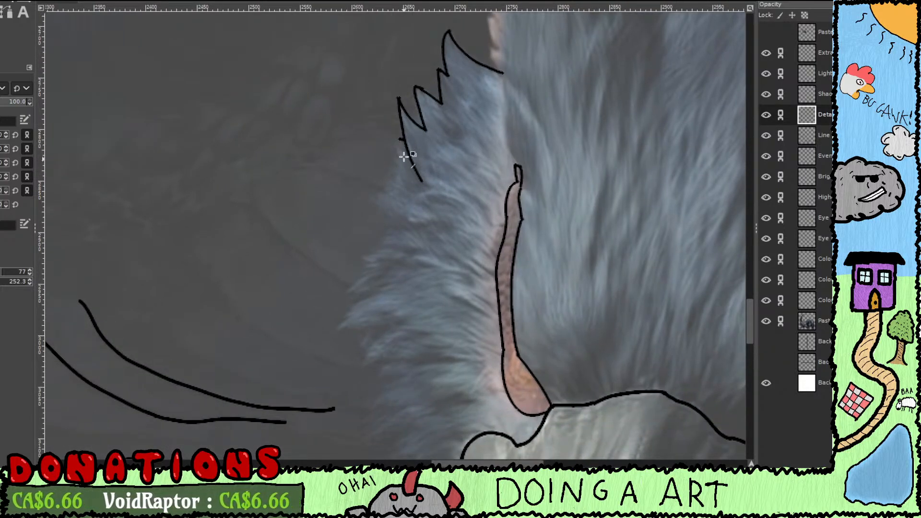
{"action": "mouse_move", "coordinate": [397, 159]}
{"action": "left_mouse_down"}
{"action": "mouse_move", "coordinate": [379, 194]}
{"action": "mouse_move", "coordinate": [392, 226]}
{"action": "mouse_move", "coordinate": [432, 157]}
{"action": "mouse_move", "coordinate": [376, 232]}
{"action": "mouse_move", "coordinate": [415, 236]}
{"action": "mouse_move", "coordinate": [394, 239]}
{"action": "mouse_move", "coordinate": [374, 267]}
{"action": "mouse_move", "coordinate": [448, 255]}
{"action": "mouse_move", "coordinate": [415, 282]}
{"action": "left_mouse_up"}
{"action": "scroll", "coordinate": [398, 214], "scroll_direction": "down", "scroll_amount": 1}
{"action": "scroll", "coordinate": [436, 144], "scroll_direction": "down", "scroll_amount": 4}
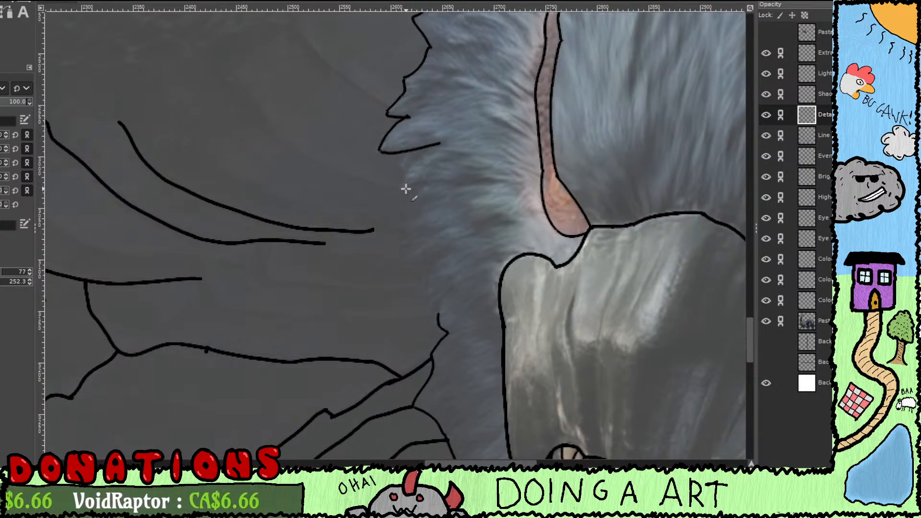
Step: Continue the jagged tufts down the lower far cheek and join them to the fur edge line beside the neck folds
{"action": "mouse_move", "coordinate": [428, 184]}
{"action": "left_mouse_down"}
{"action": "mouse_move", "coordinate": [450, 181]}
{"action": "mouse_move", "coordinate": [403, 189]}
{"action": "mouse_move", "coordinate": [416, 165]}
{"action": "mouse_move", "coordinate": [404, 171]}
{"action": "mouse_move", "coordinate": [396, 163]}
{"action": "mouse_move", "coordinate": [409, 152]}
{"action": "left_mouse_up"}
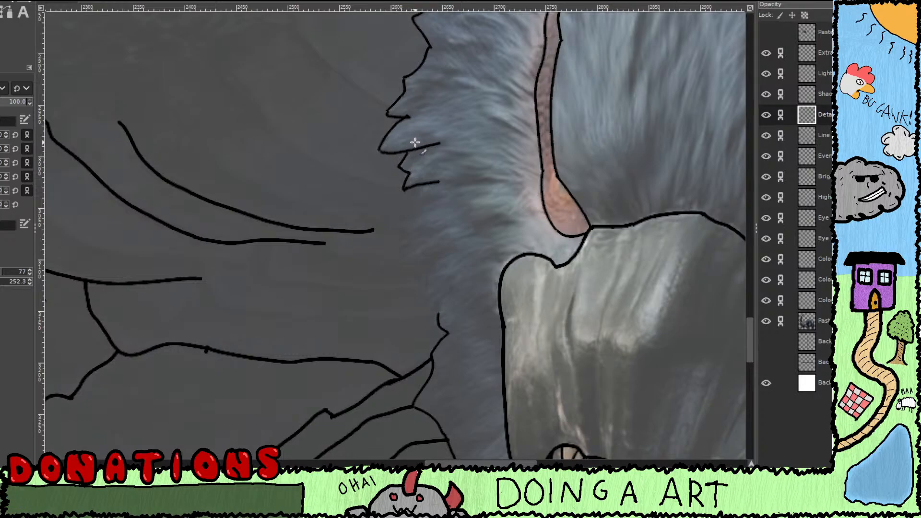
{"action": "mouse_move", "coordinate": [435, 185]}
{"action": "left_mouse_down"}
{"action": "mouse_move", "coordinate": [397, 151]}
{"action": "mouse_move", "coordinate": [381, 179]}
{"action": "left_mouse_up"}
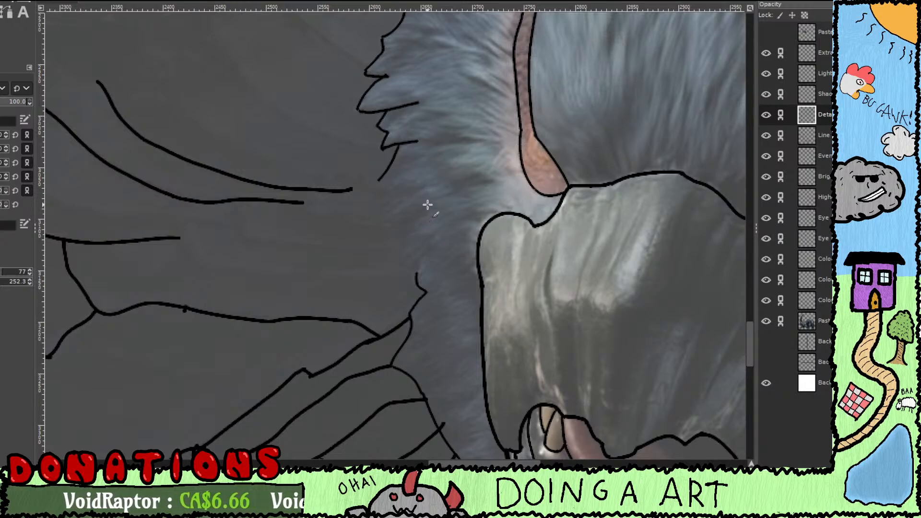
{"action": "left_click_drag", "start_coordinate": [380, 181], "coordinate": [403, 187]}
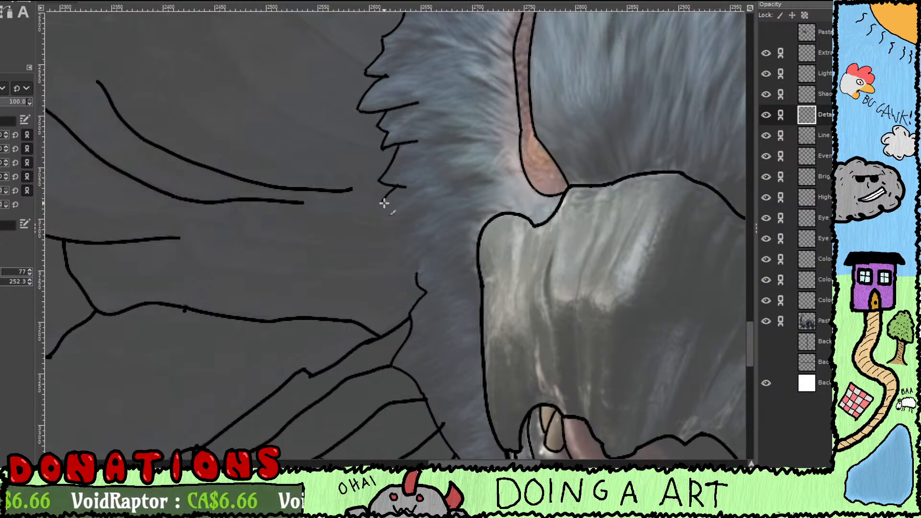
{"action": "mouse_move", "coordinate": [403, 205]}
{"action": "left_mouse_down"}
{"action": "mouse_move", "coordinate": [387, 214]}
{"action": "mouse_move", "coordinate": [422, 222]}
{"action": "mouse_move", "coordinate": [403, 230]}
{"action": "mouse_move", "coordinate": [398, 255]}
{"action": "mouse_move", "coordinate": [404, 250]}
{"action": "mouse_move", "coordinate": [404, 265]}
{"action": "mouse_move", "coordinate": [419, 275]}
{"action": "mouse_move", "coordinate": [409, 263]}
{"action": "mouse_move", "coordinate": [428, 266]}
{"action": "left_mouse_up"}
Step: Check the line art alone by hiding the reference painting, show it again, and undo the stray mark below the jaw
{"action": "scroll", "coordinate": [431, 266], "scroll_direction": "down", "scroll_amount": 4}
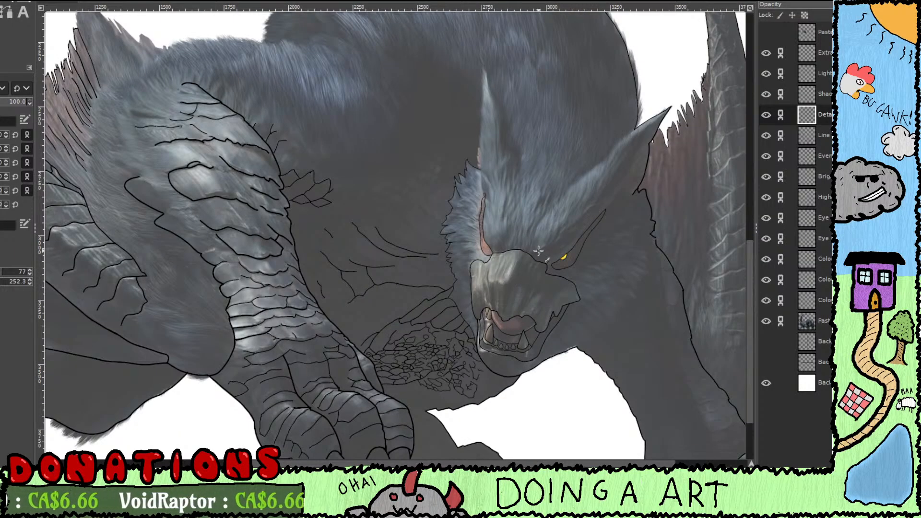
{"action": "left_click", "coordinate": [766, 321]}
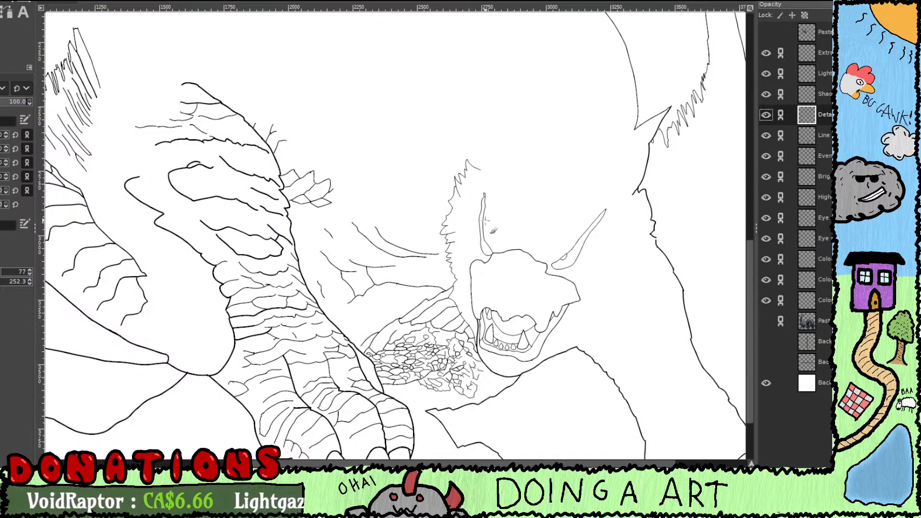
{"action": "left_click", "coordinate": [767, 321]}
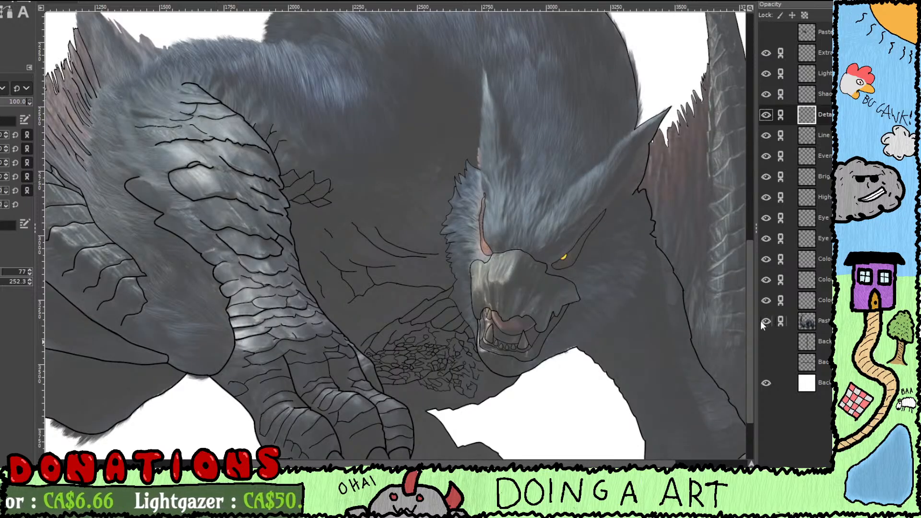
{"action": "left_click_drag", "start_coordinate": [565, 382], "coordinate": [580, 399]}
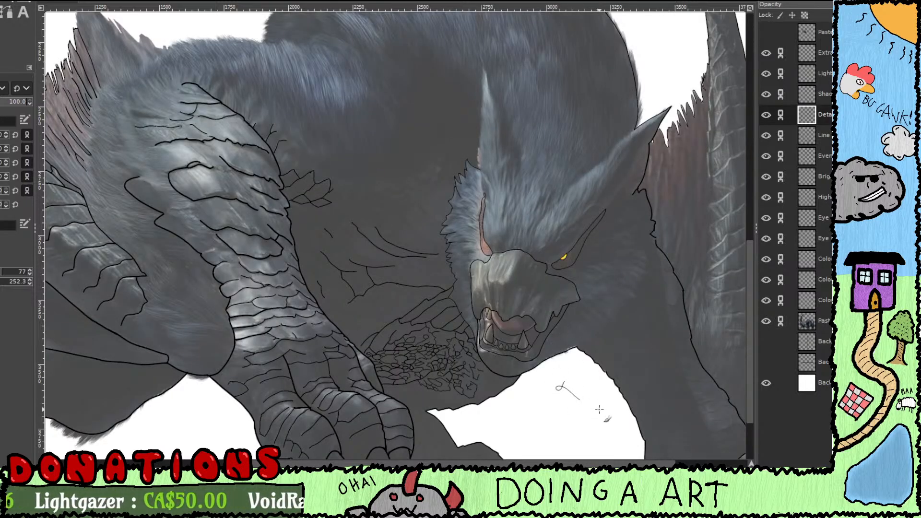
{"action": "key", "text": "ctrl+z"}
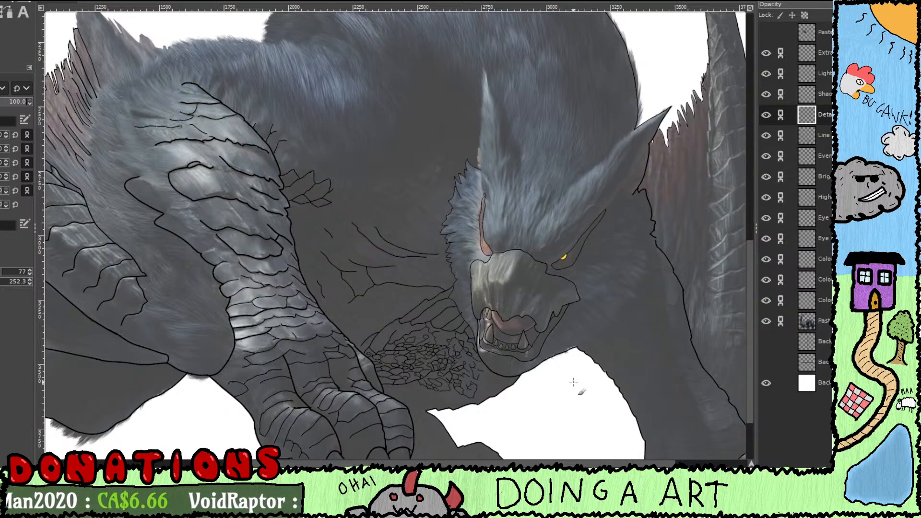
Step: Draw small pointed fur tufts on the detail layer along the underside line between the jaw and the foreleg
{"action": "scroll", "coordinate": [582, 377], "scroll_direction": "up", "scroll_amount": 3}
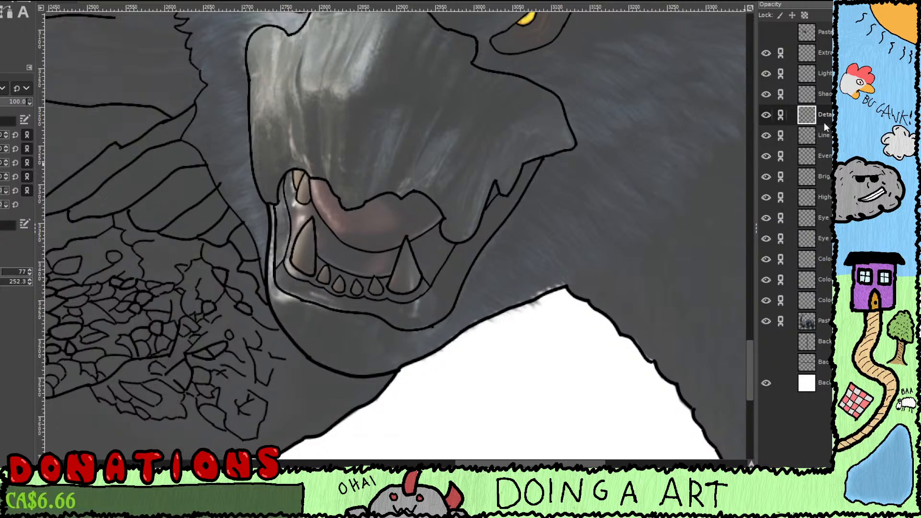
{"action": "left_click", "coordinate": [825, 136]}
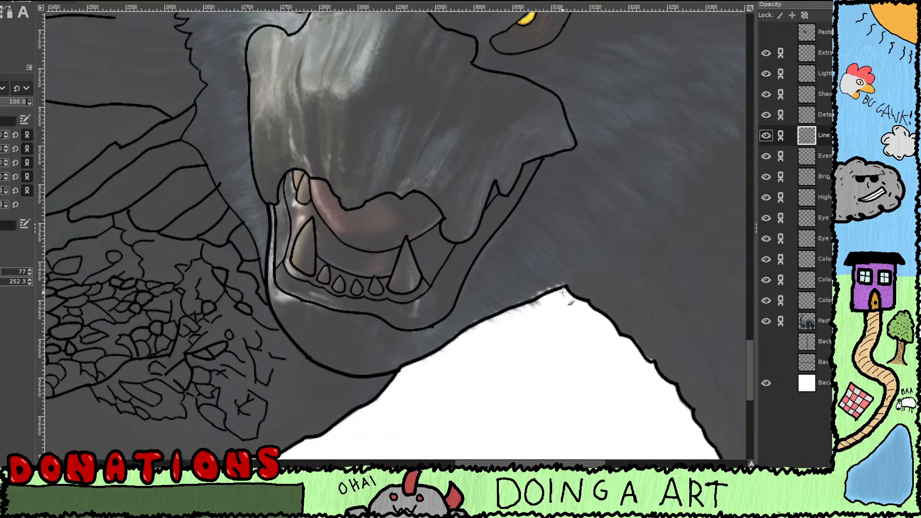
{"action": "left_click", "coordinate": [828, 116]}
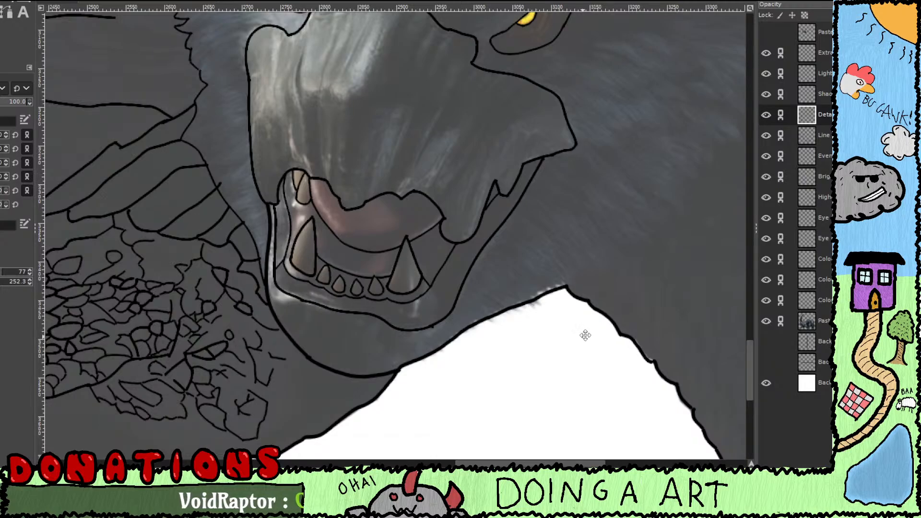
{"action": "left_click_drag", "start_coordinate": [614, 293], "coordinate": [525, 291]}
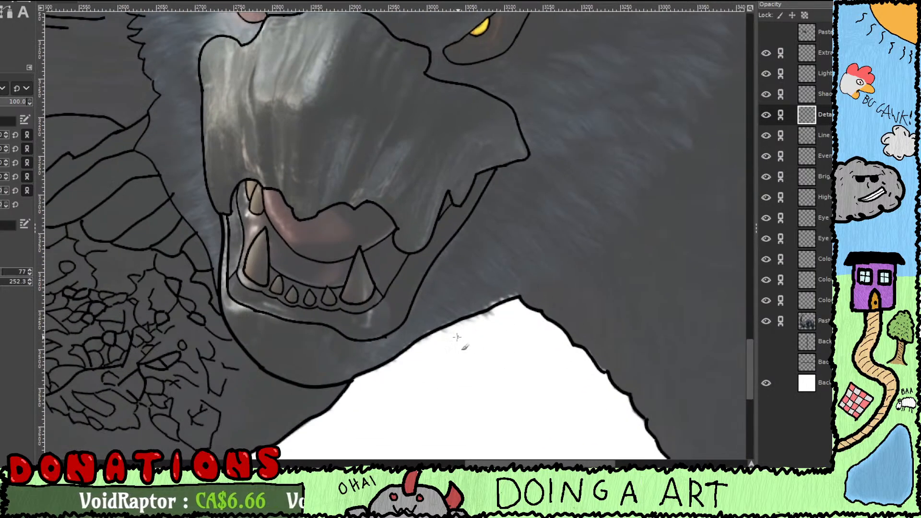
{"action": "left_click_drag", "start_coordinate": [444, 330], "coordinate": [484, 325]}
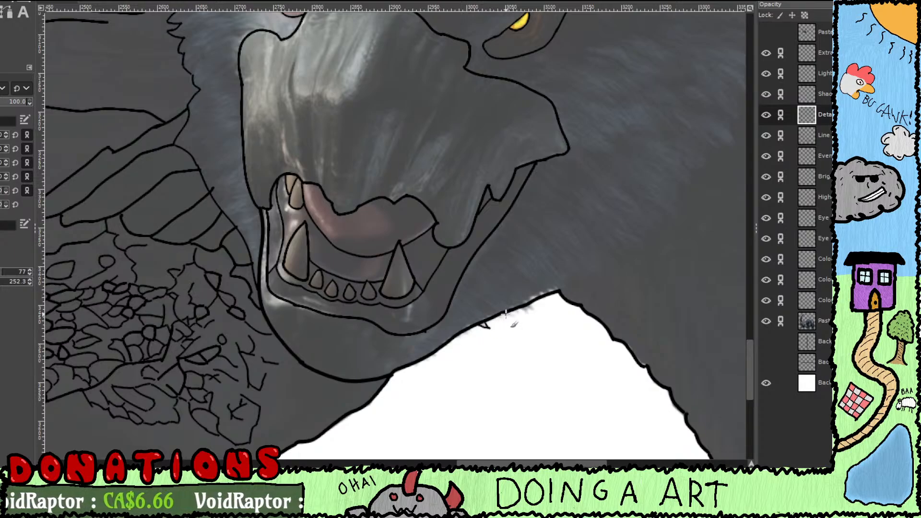
{"action": "left_click_drag", "start_coordinate": [504, 313], "coordinate": [513, 317]}
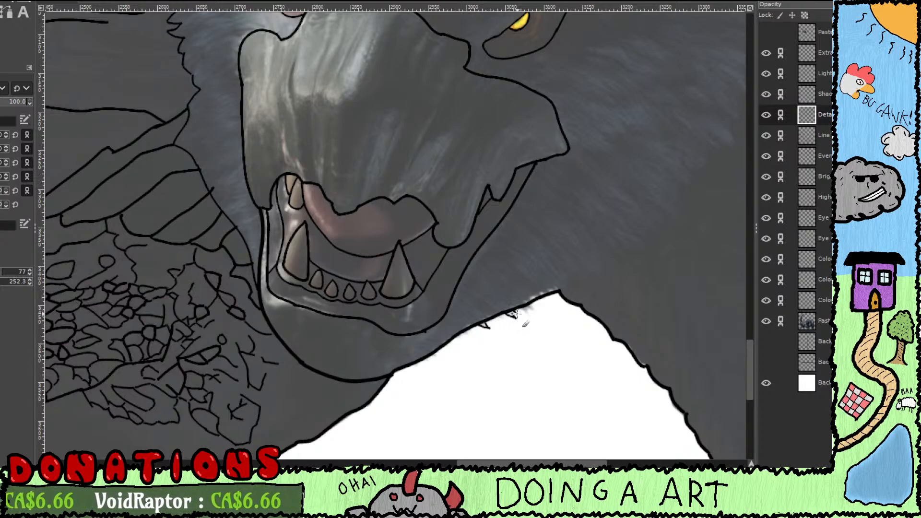
{"action": "mouse_move", "coordinate": [520, 308]}
{"action": "left_mouse_down"}
{"action": "mouse_move", "coordinate": [543, 310]}
{"action": "mouse_move", "coordinate": [526, 330]}
{"action": "mouse_move", "coordinate": [528, 310]}
{"action": "left_mouse_up"}
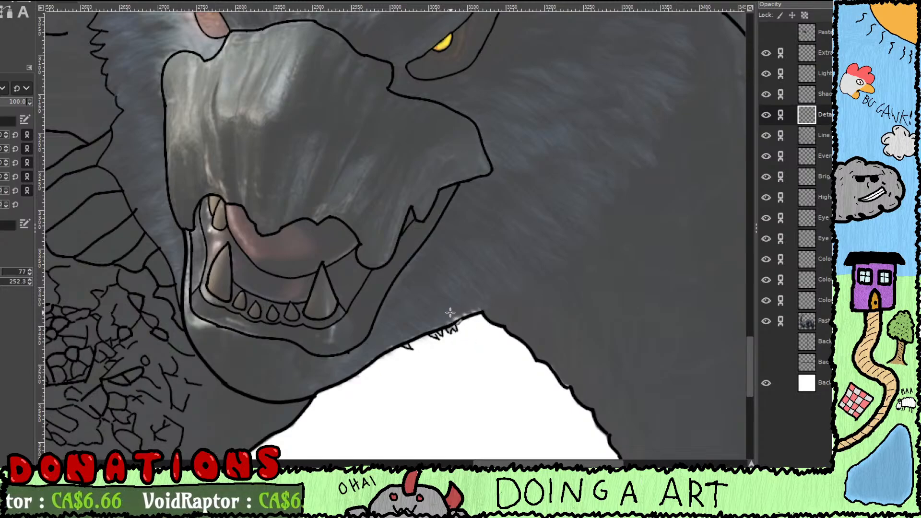
Step: Outline the cheek fur below the eye with jagged tufts, from the top of the foreleg up to the outer neck line
{"action": "mouse_move", "coordinate": [456, 320]}
{"action": "left_mouse_down"}
{"action": "mouse_move", "coordinate": [482, 310]}
{"action": "mouse_move", "coordinate": [510, 287]}
{"action": "mouse_move", "coordinate": [535, 287]}
{"action": "mouse_move", "coordinate": [525, 284]}
{"action": "mouse_move", "coordinate": [530, 272]}
{"action": "mouse_move", "coordinate": [477, 324]}
{"action": "left_mouse_up"}
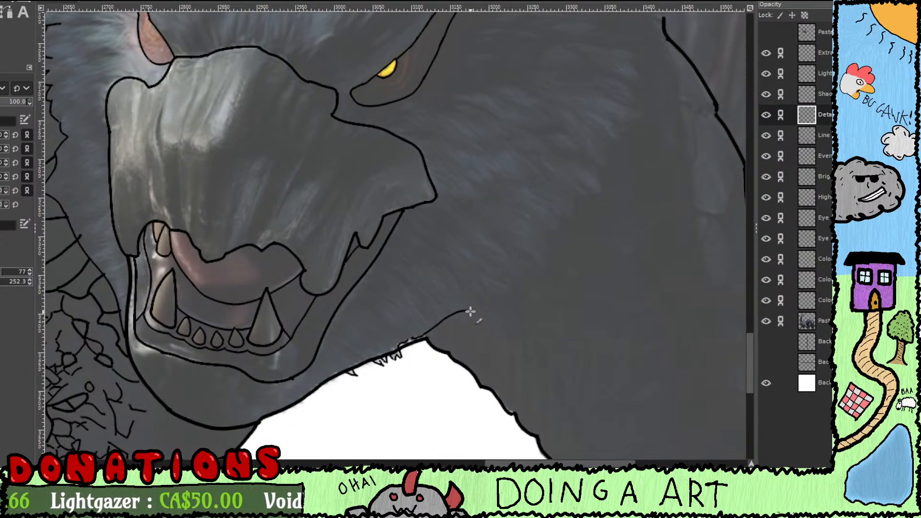
{"action": "mouse_move", "coordinate": [470, 306]}
{"action": "left_mouse_down"}
{"action": "mouse_move", "coordinate": [502, 295]}
{"action": "mouse_move", "coordinate": [489, 289]}
{"action": "mouse_move", "coordinate": [507, 288]}
{"action": "mouse_move", "coordinate": [500, 292]}
{"action": "mouse_move", "coordinate": [490, 278]}
{"action": "mouse_move", "coordinate": [498, 289]}
{"action": "mouse_move", "coordinate": [529, 265]}
{"action": "mouse_move", "coordinate": [557, 273]}
{"action": "left_mouse_up"}
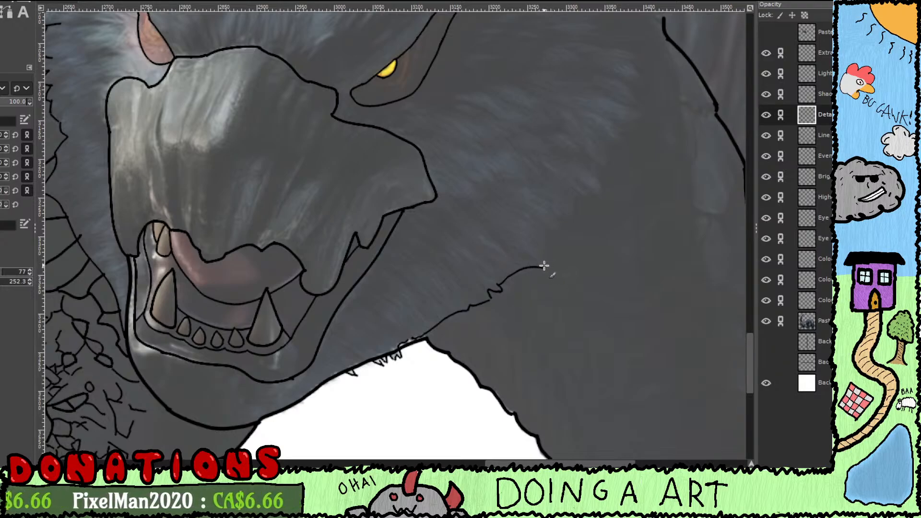
{"action": "left_click_drag", "start_coordinate": [546, 238], "coordinate": [551, 221]}
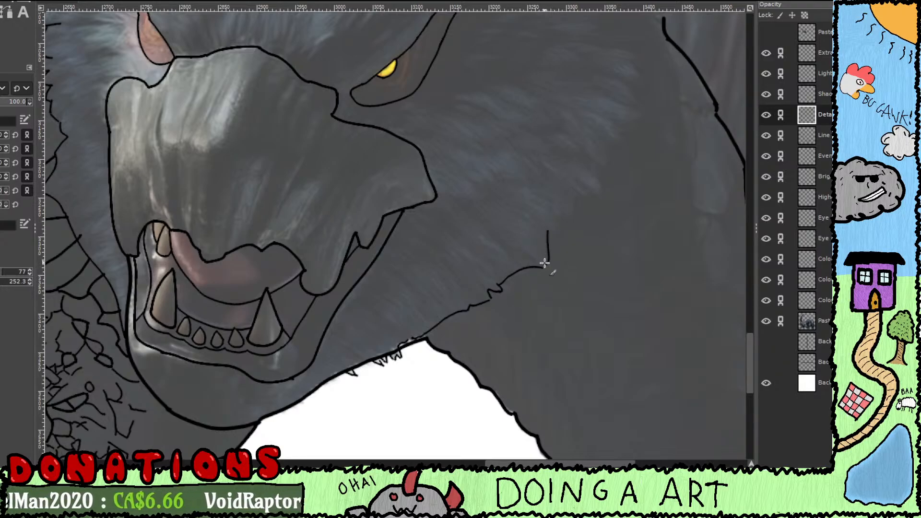
{"action": "mouse_move", "coordinate": [557, 262]}
{"action": "left_mouse_down"}
{"action": "mouse_move", "coordinate": [506, 298]}
{"action": "mouse_move", "coordinate": [506, 287]}
{"action": "mouse_move", "coordinate": [529, 290]}
{"action": "mouse_move", "coordinate": [518, 288]}
{"action": "mouse_move", "coordinate": [526, 267]}
{"action": "mouse_move", "coordinate": [566, 263]}
{"action": "mouse_move", "coordinate": [552, 263]}
{"action": "mouse_move", "coordinate": [553, 223]}
{"action": "mouse_move", "coordinate": [559, 248]}
{"action": "mouse_move", "coordinate": [517, 270]}
{"action": "mouse_move", "coordinate": [520, 233]}
{"action": "mouse_move", "coordinate": [518, 247]}
{"action": "mouse_move", "coordinate": [540, 238]}
{"action": "mouse_move", "coordinate": [531, 234]}
{"action": "mouse_move", "coordinate": [557, 211]}
{"action": "mouse_move", "coordinate": [550, 220]}
{"action": "mouse_move", "coordinate": [532, 206]}
{"action": "mouse_move", "coordinate": [548, 206]}
{"action": "mouse_move", "coordinate": [536, 188]}
{"action": "mouse_move", "coordinate": [509, 290]}
{"action": "left_mouse_up"}
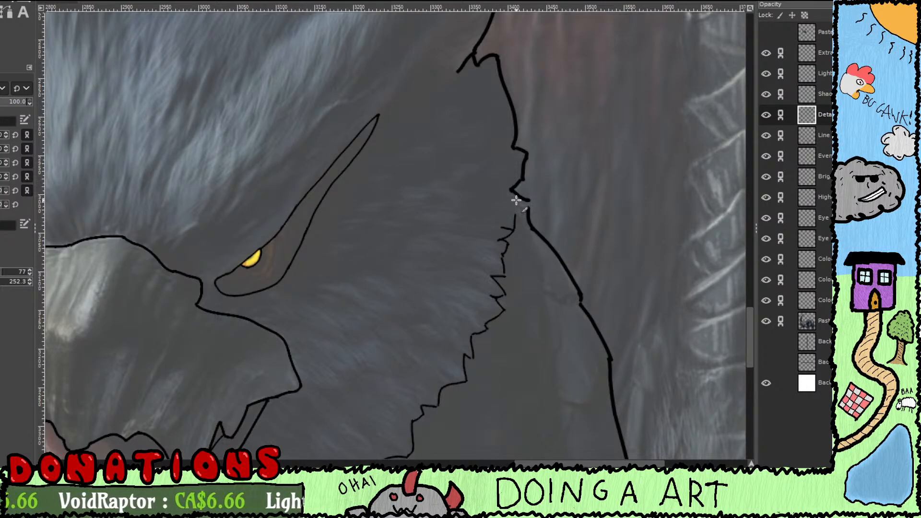
Step: Erase the thick underline between the chin and the top of the foreleg on the line layer
{"action": "scroll", "coordinate": [521, 253], "scroll_direction": "down", "scroll_amount": 5}
{"action": "scroll", "coordinate": [520, 253], "scroll_direction": "left", "scroll_amount": 3}
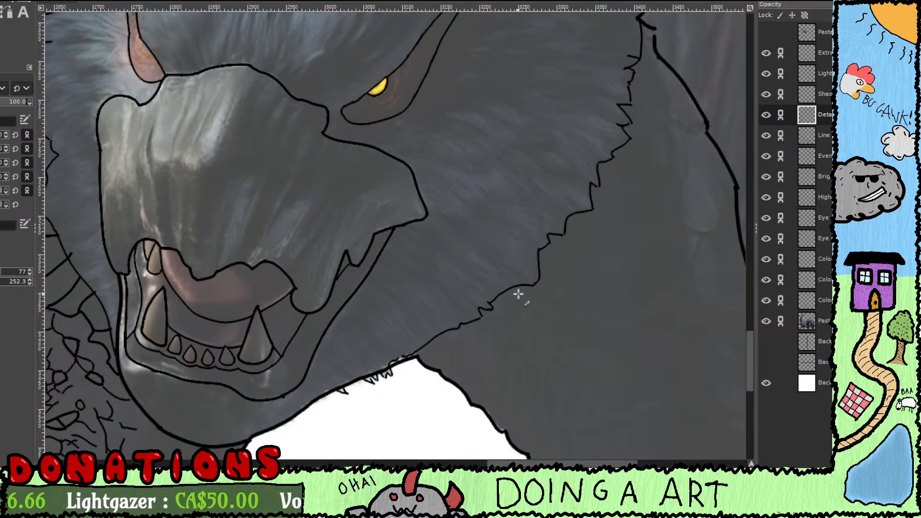
{"action": "scroll", "coordinate": [553, 265], "scroll_direction": "down", "scroll_amount": 3}
{"action": "scroll", "coordinate": [557, 259], "scroll_direction": "left", "scroll_amount": 3}
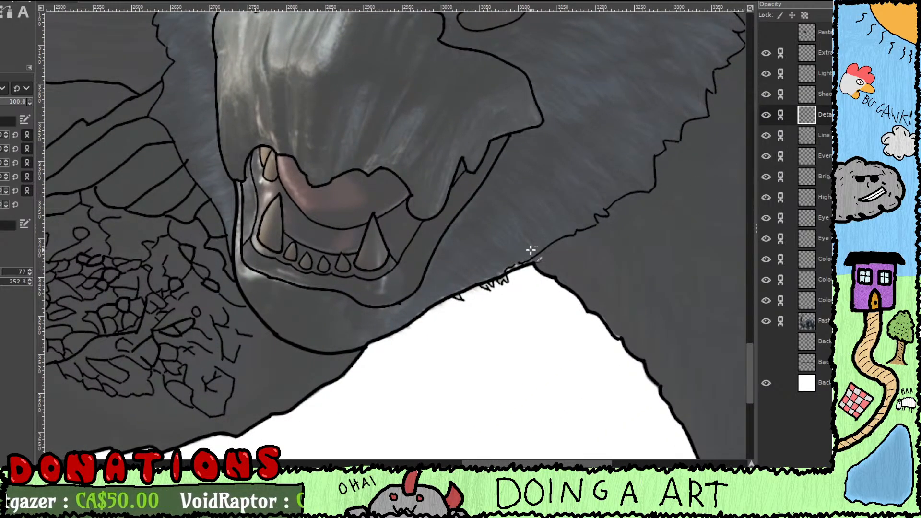
{"action": "key", "text": "shift+e"}
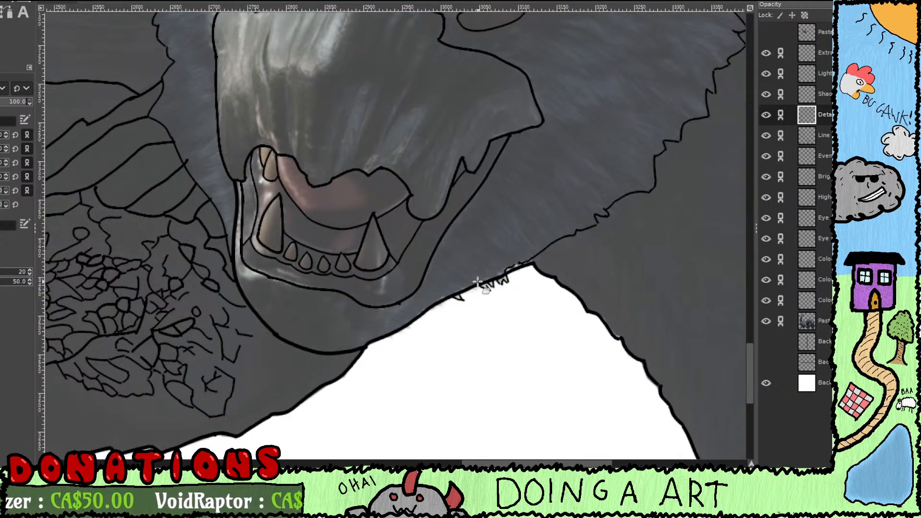
{"action": "left_click", "coordinate": [813, 138]}
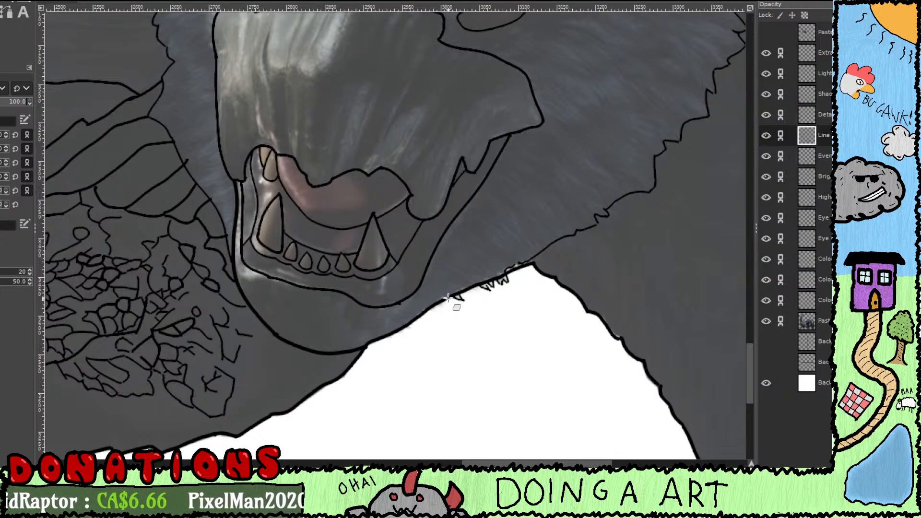
{"action": "scroll", "coordinate": [432, 302], "scroll_direction": "down", "scroll_amount": 1}
{"action": "scroll", "coordinate": [432, 302], "scroll_direction": "left", "scroll_amount": 1}
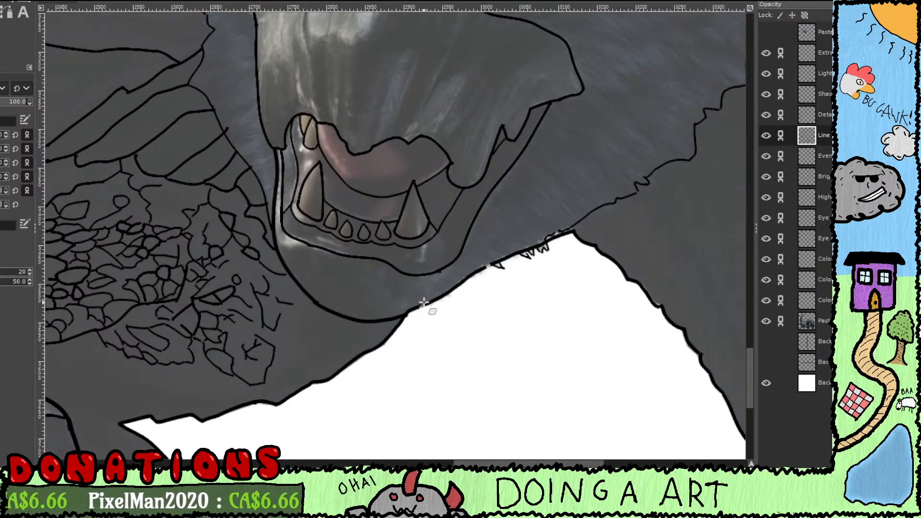
{"action": "mouse_move", "coordinate": [424, 302]}
{"action": "left_mouse_down"}
{"action": "mouse_move", "coordinate": [458, 299]}
{"action": "mouse_move", "coordinate": [465, 278]}
{"action": "mouse_move", "coordinate": [449, 305]}
{"action": "mouse_move", "coordinate": [484, 290]}
{"action": "mouse_move", "coordinate": [481, 300]}
{"action": "left_mouse_up"}
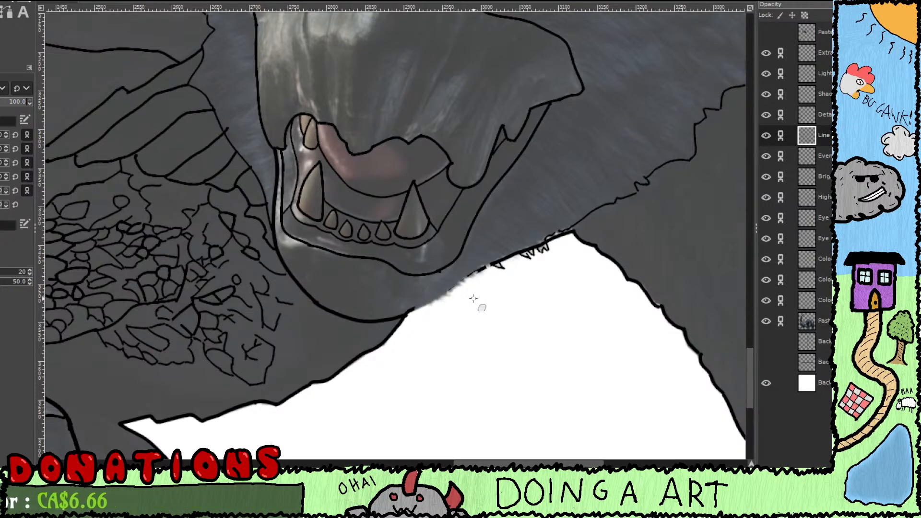
{"action": "mouse_move", "coordinate": [475, 301]}
{"action": "left_mouse_down"}
{"action": "mouse_move", "coordinate": [458, 282]}
{"action": "mouse_move", "coordinate": [504, 251]}
{"action": "mouse_move", "coordinate": [495, 270]}
{"action": "mouse_move", "coordinate": [503, 276]}
{"action": "mouse_move", "coordinate": [518, 237]}
{"action": "mouse_move", "coordinate": [529, 259]}
{"action": "mouse_move", "coordinate": [535, 229]}
{"action": "mouse_move", "coordinate": [560, 241]}
{"action": "mouse_move", "coordinate": [570, 230]}
{"action": "mouse_move", "coordinate": [572, 242]}
{"action": "mouse_move", "coordinate": [530, 253]}
{"action": "left_mouse_up"}
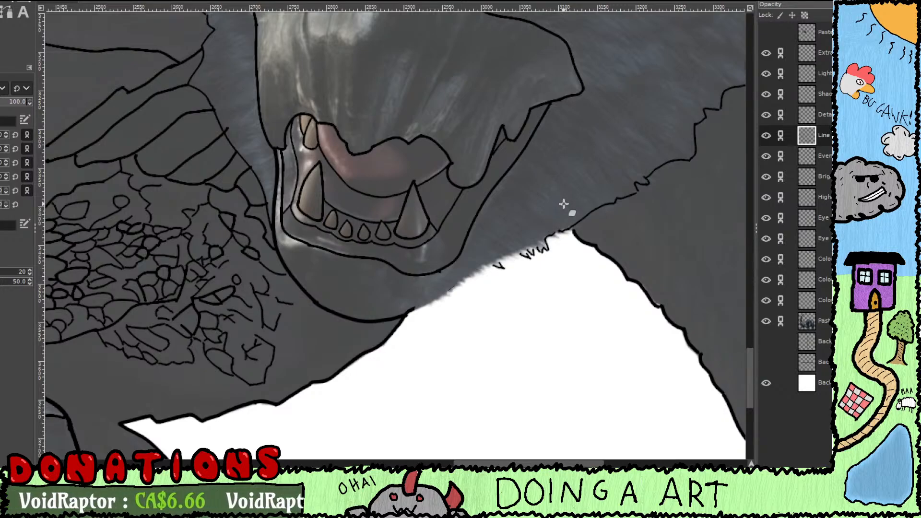
Step: Draw a line on the line layer that closes the lower jaw from the chin up to the mouth corner
{"action": "key", "text": "p"}
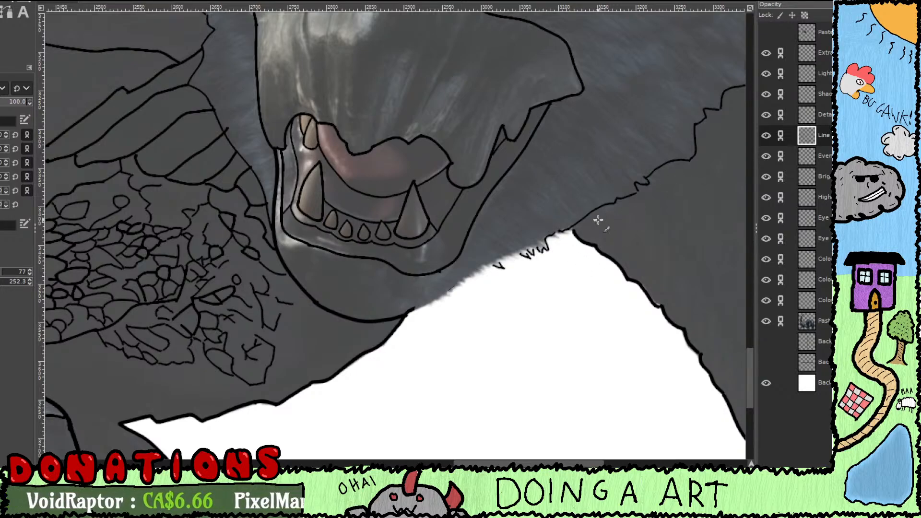
{"action": "left_click", "coordinate": [819, 115]}
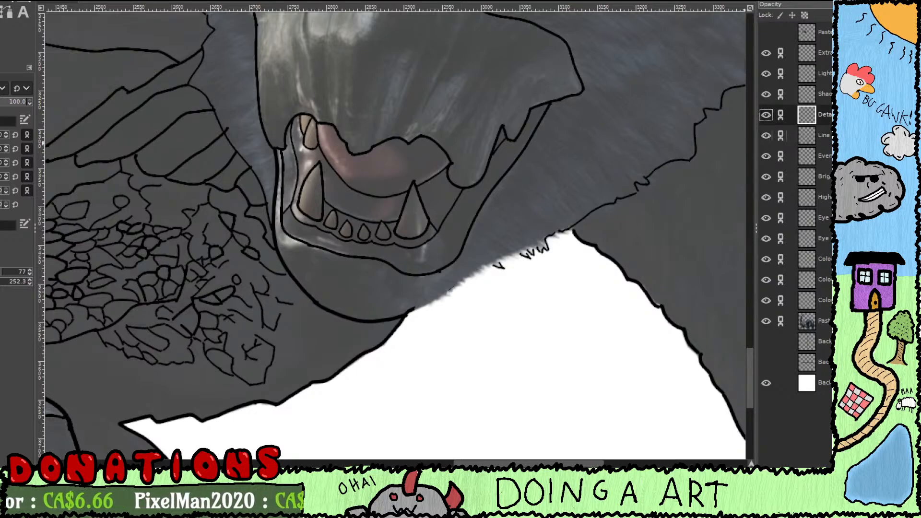
{"action": "left_click", "coordinate": [824, 134]}
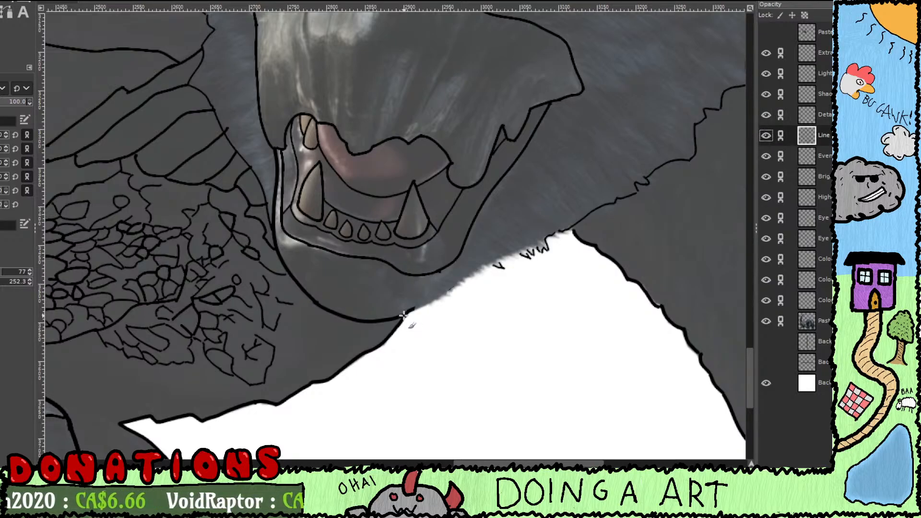
{"action": "left_click_drag", "start_coordinate": [405, 315], "coordinate": [457, 262]}
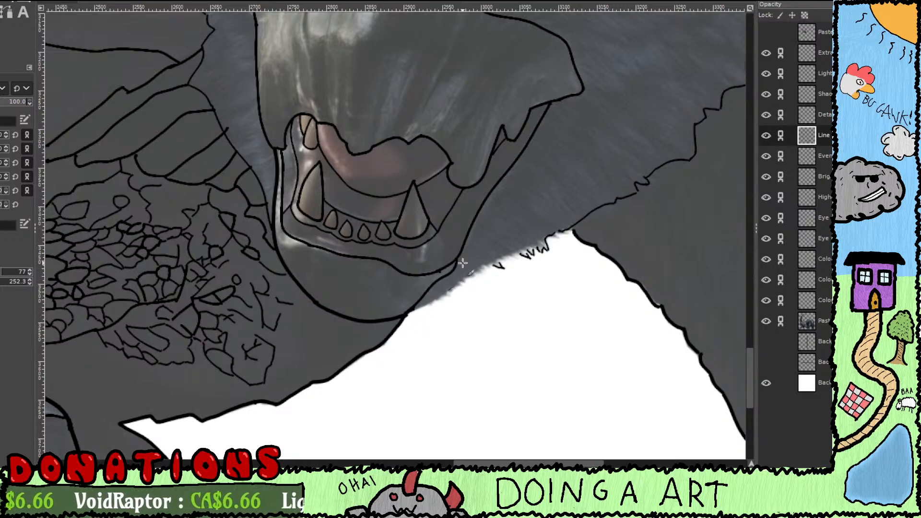
{"action": "left_click_drag", "start_coordinate": [482, 310], "coordinate": [464, 265]}
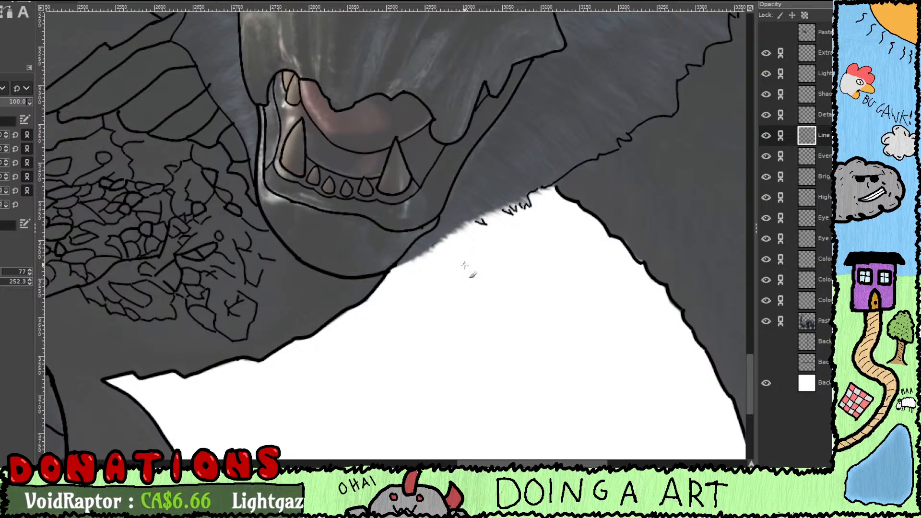
Step: Erase the small pointed tufts below the jaw on the detail layer
{"action": "left_click", "coordinate": [831, 118]}
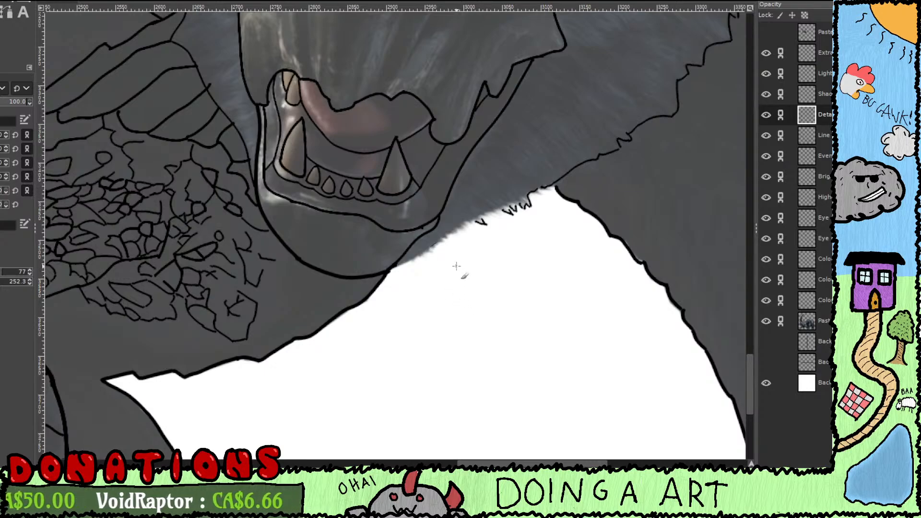
{"action": "scroll", "coordinate": [458, 262], "scroll_direction": "up", "scroll_amount": 3}
{"action": "left_click_drag", "start_coordinate": [584, 267], "coordinate": [479, 283]}
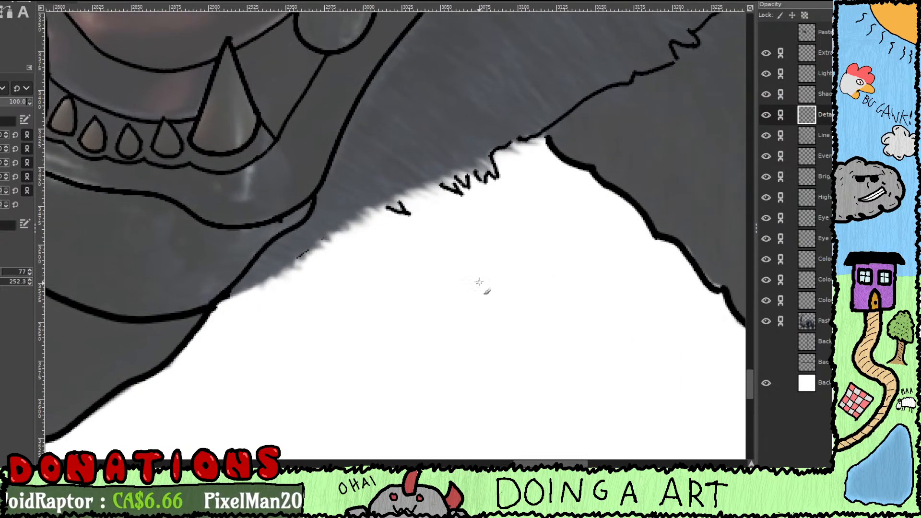
{"action": "key", "text": "shift+e"}
{"action": "mouse_move", "coordinate": [411, 214]}
{"action": "left_mouse_down"}
{"action": "mouse_move", "coordinate": [407, 196]}
{"action": "mouse_move", "coordinate": [388, 209]}
{"action": "left_mouse_up"}
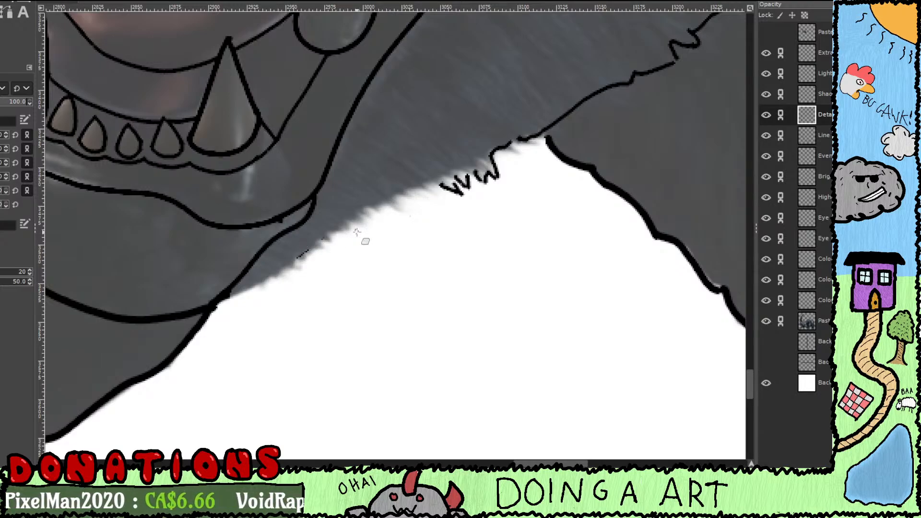
{"action": "mouse_move", "coordinate": [450, 200]}
{"action": "left_mouse_down"}
{"action": "mouse_move", "coordinate": [468, 131]}
{"action": "mouse_move", "coordinate": [480, 137]}
{"action": "mouse_move", "coordinate": [488, 127]}
{"action": "mouse_move", "coordinate": [495, 145]}
{"action": "mouse_move", "coordinate": [506, 149]}
{"action": "mouse_move", "coordinate": [509, 137]}
{"action": "mouse_move", "coordinate": [490, 145]}
{"action": "mouse_move", "coordinate": [481, 187]}
{"action": "mouse_move", "coordinate": [499, 176]}
{"action": "left_mouse_up"}
{"action": "left_click", "coordinate": [445, 183]}
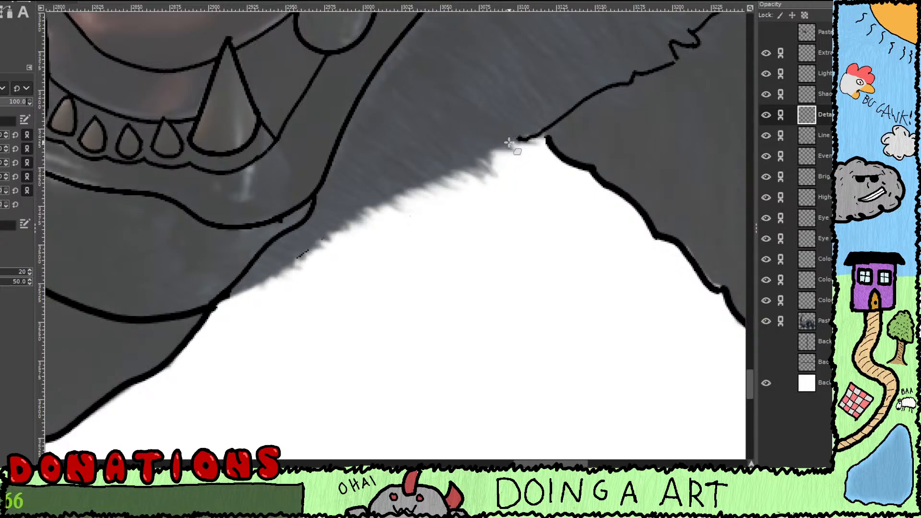
{"action": "left_click_drag", "start_coordinate": [542, 209], "coordinate": [567, 242]}
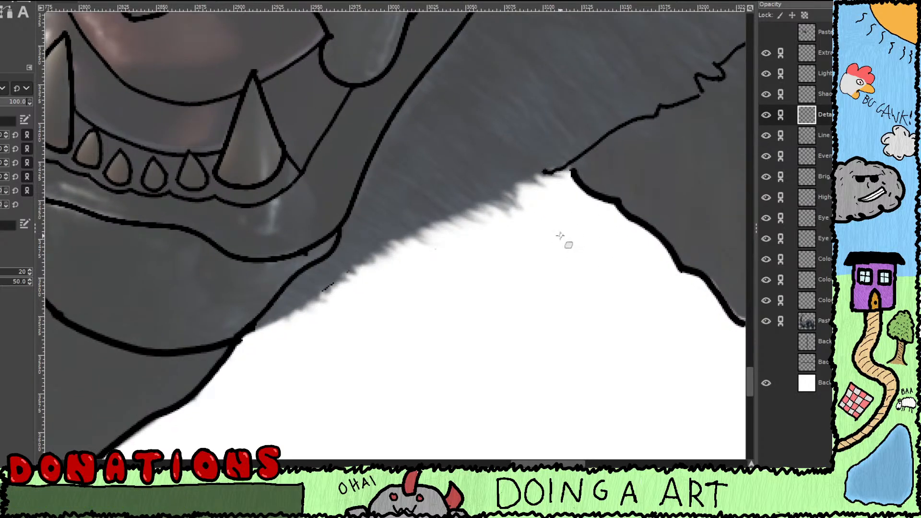
{"action": "scroll", "coordinate": [557, 230], "scroll_direction": "down", "scroll_amount": 1}
{"action": "key", "text": "Page_Down"}
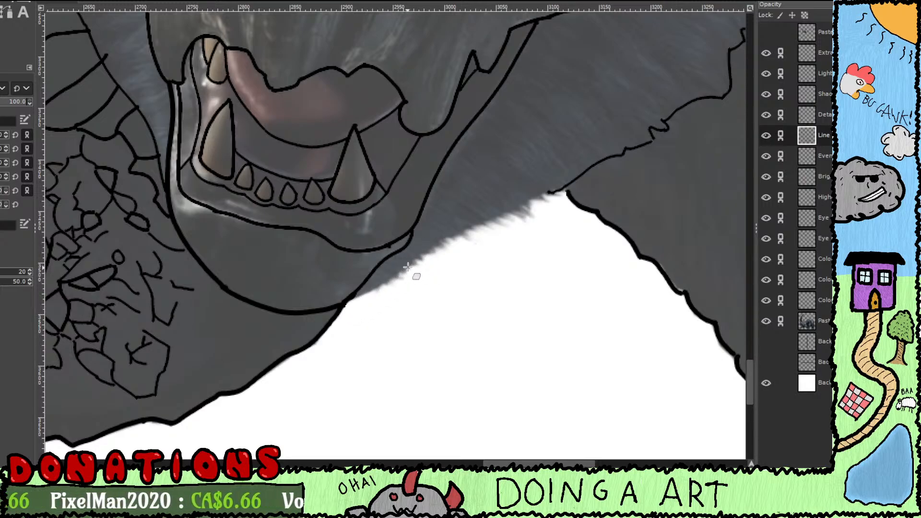
Step: Redraw the fur edge below the jaw on the detail layer as a continuous jagged line from the chin to the foreleg
{"action": "left_click", "coordinate": [822, 120]}
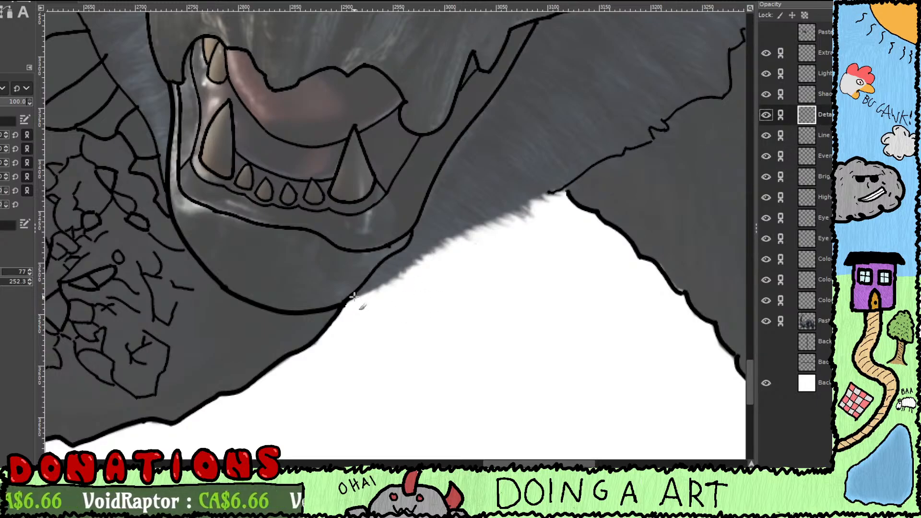
{"action": "mouse_move", "coordinate": [354, 296]}
{"action": "left_mouse_down"}
{"action": "mouse_move", "coordinate": [395, 274]}
{"action": "mouse_move", "coordinate": [384, 283]}
{"action": "mouse_move", "coordinate": [407, 279]}
{"action": "mouse_move", "coordinate": [398, 274]}
{"action": "mouse_move", "coordinate": [425, 266]}
{"action": "mouse_move", "coordinate": [412, 261]}
{"action": "mouse_move", "coordinate": [440, 255]}
{"action": "left_mouse_up"}
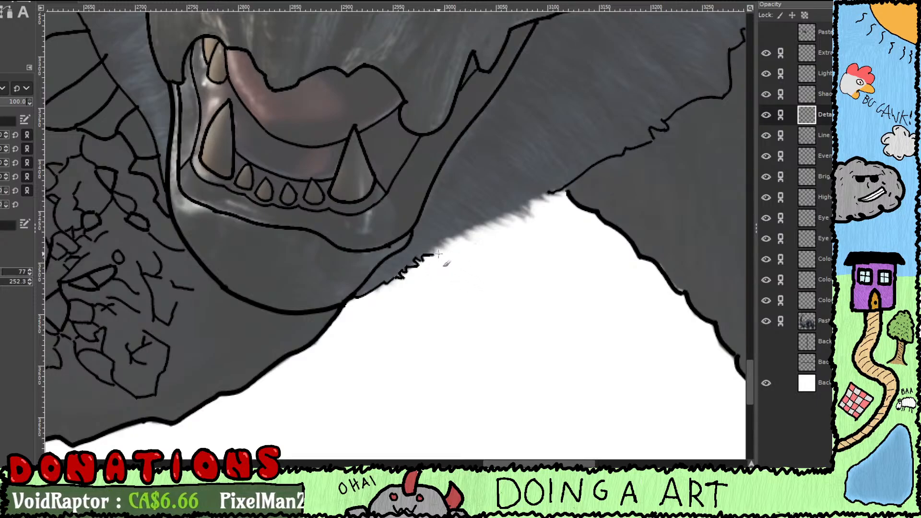
{"action": "mouse_move", "coordinate": [435, 250]}
{"action": "left_mouse_down"}
{"action": "mouse_move", "coordinate": [453, 249]}
{"action": "mouse_move", "coordinate": [441, 241]}
{"action": "mouse_move", "coordinate": [454, 244]}
{"action": "mouse_move", "coordinate": [445, 235]}
{"action": "mouse_move", "coordinate": [465, 233]}
{"action": "mouse_move", "coordinate": [465, 244]}
{"action": "mouse_move", "coordinate": [451, 236]}
{"action": "mouse_move", "coordinate": [476, 240]}
{"action": "mouse_move", "coordinate": [464, 227]}
{"action": "mouse_move", "coordinate": [485, 233]}
{"action": "left_mouse_up"}
{"action": "key", "text": "ctrl+z"}
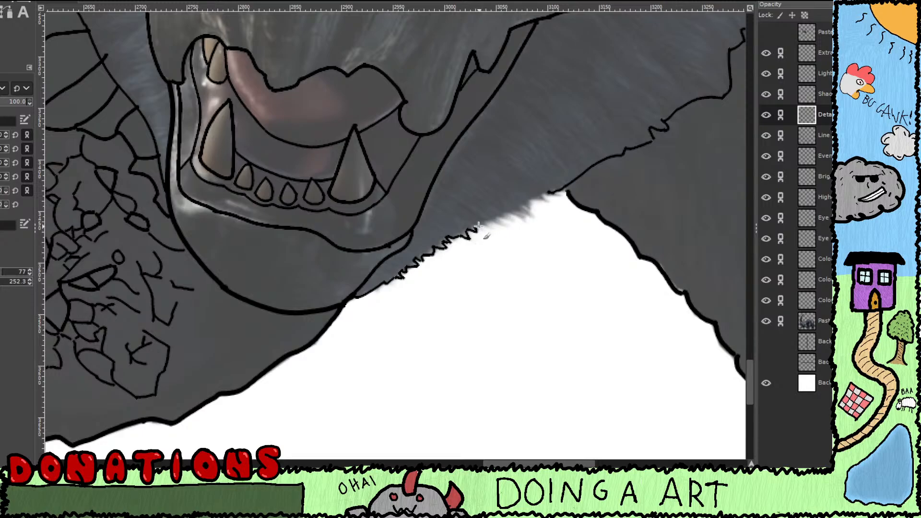
{"action": "left_click_drag", "start_coordinate": [475, 228], "coordinate": [490, 229]}
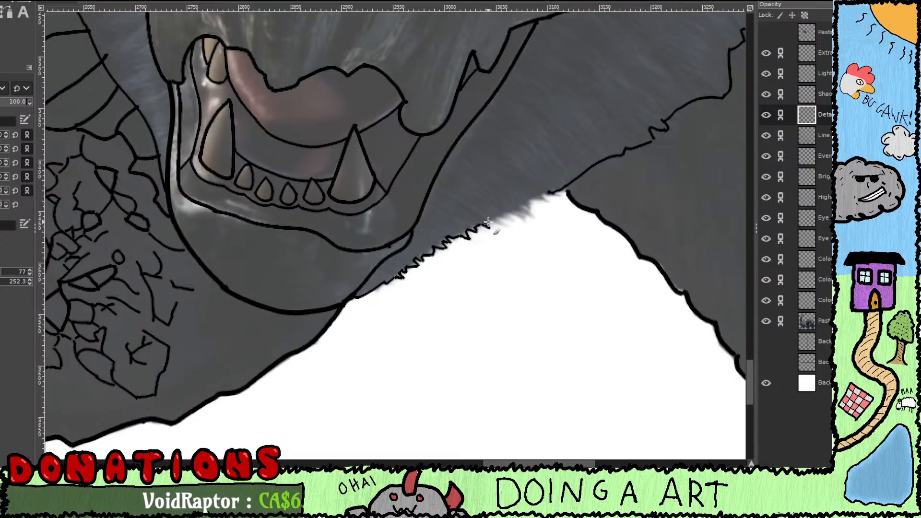
{"action": "mouse_move", "coordinate": [488, 222]}
{"action": "left_mouse_down"}
{"action": "mouse_move", "coordinate": [497, 214]}
{"action": "mouse_move", "coordinate": [518, 203]}
{"action": "mouse_move", "coordinate": [500, 219]}
{"action": "mouse_move", "coordinate": [518, 219]}
{"action": "mouse_move", "coordinate": [509, 211]}
{"action": "mouse_move", "coordinate": [527, 223]}
{"action": "mouse_move", "coordinate": [519, 215]}
{"action": "mouse_move", "coordinate": [537, 219]}
{"action": "mouse_move", "coordinate": [546, 199]}
{"action": "left_mouse_up"}
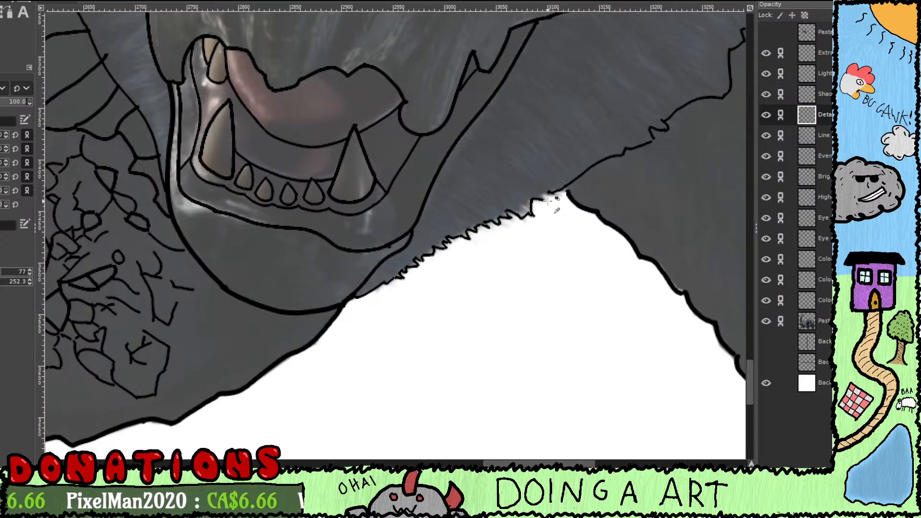
{"action": "mouse_move", "coordinate": [548, 201]}
{"action": "left_mouse_down"}
{"action": "mouse_move", "coordinate": [543, 189]}
{"action": "mouse_move", "coordinate": [558, 196]}
{"action": "left_mouse_up"}
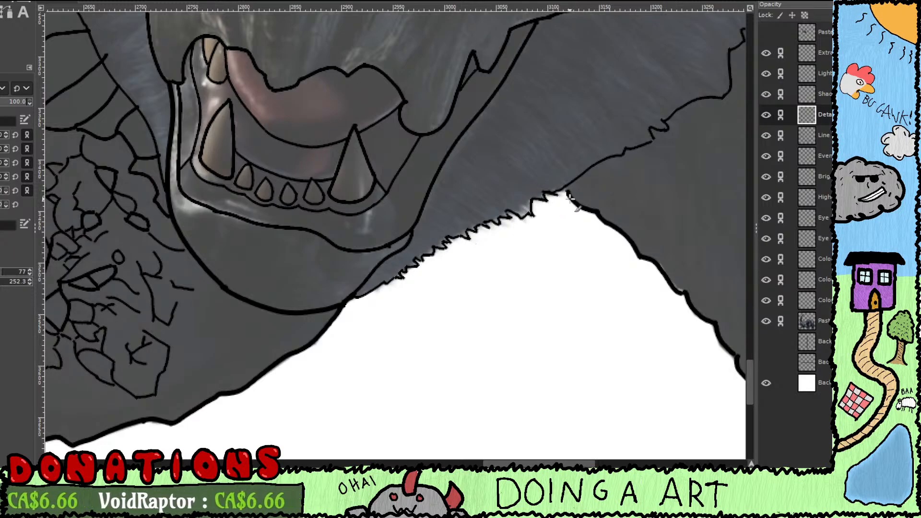
Step: Examine the jagged cheek fur outline from the eye level down to the foreleg
{"action": "mouse_move", "coordinate": [560, 232]}
{"action": "left_mouse_down"}
{"action": "mouse_move", "coordinate": [504, 226]}
{"action": "mouse_move", "coordinate": [386, 356]}
{"action": "left_mouse_up"}
{"action": "left_click_drag", "start_coordinate": [497, 276], "coordinate": [416, 364]}
{"action": "mouse_move", "coordinate": [511, 310]}
{"action": "left_mouse_down"}
{"action": "mouse_move", "coordinate": [496, 325]}
{"action": "mouse_move", "coordinate": [409, 337]}
{"action": "left_mouse_up"}
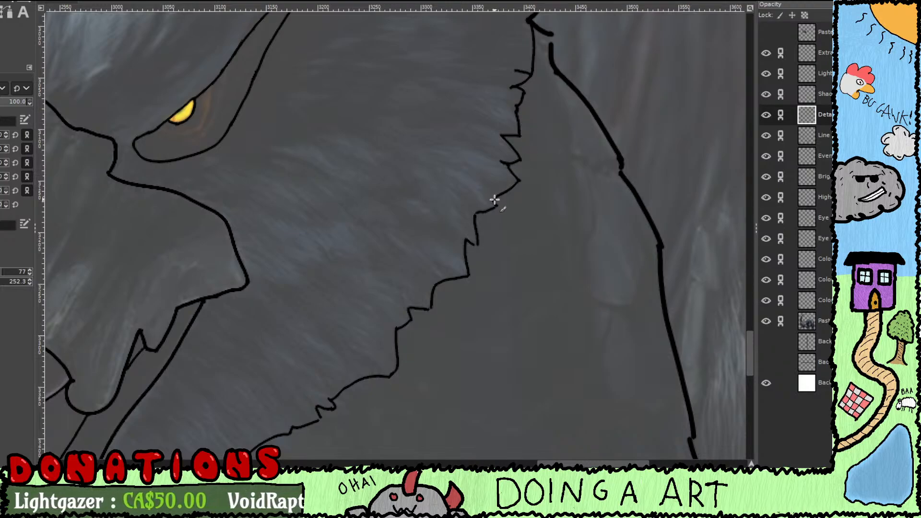
{"action": "left_click_drag", "start_coordinate": [502, 215], "coordinate": [520, 182]}
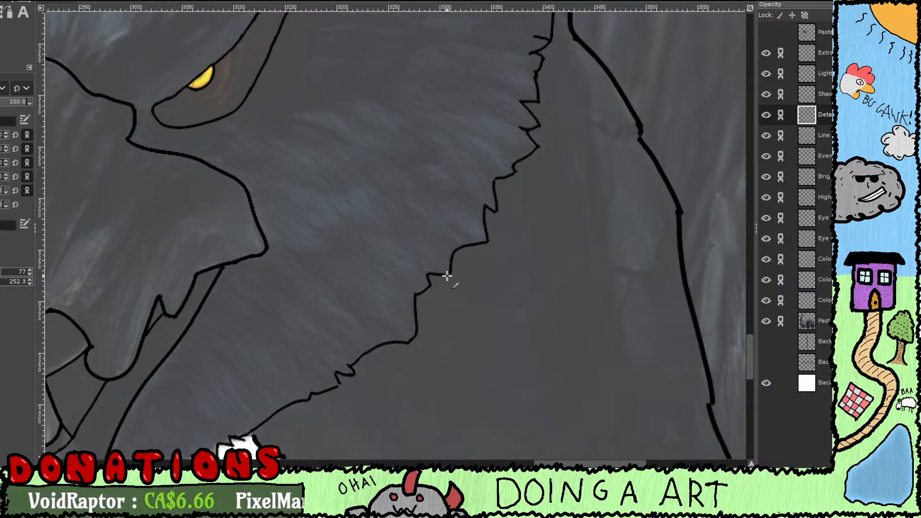
{"action": "left_click_drag", "start_coordinate": [403, 335], "coordinate": [515, 198]}
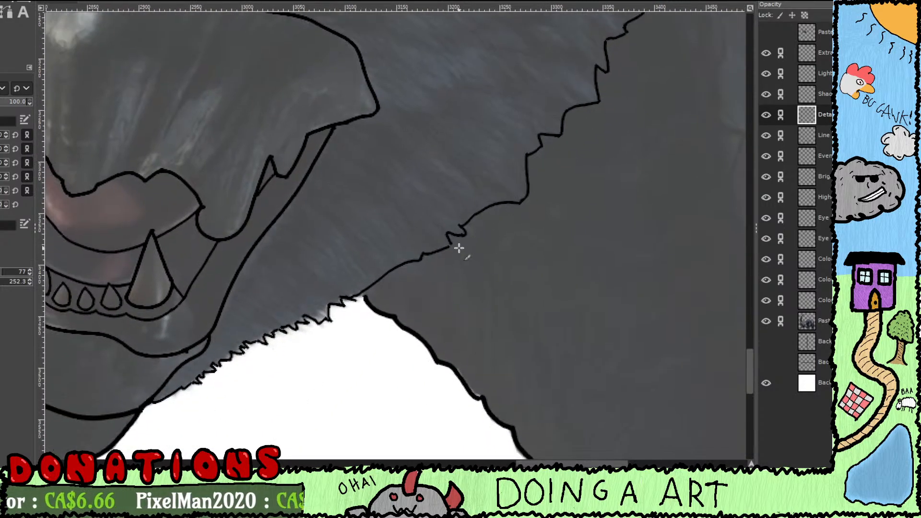
{"action": "mouse_move", "coordinate": [473, 267]}
{"action": "left_mouse_down"}
{"action": "mouse_move", "coordinate": [473, 276]}
{"action": "mouse_move", "coordinate": [485, 241]}
{"action": "left_mouse_up"}
{"action": "left_click_drag", "start_coordinate": [539, 307], "coordinate": [477, 271]}
{"action": "left_click_drag", "start_coordinate": [491, 303], "coordinate": [465, 310]}
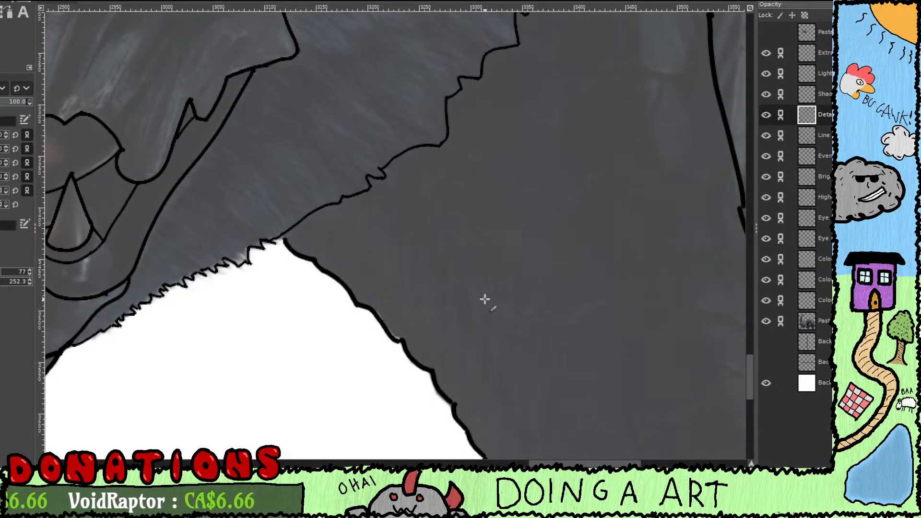
Step: Hide the reference painting to check the whole creature's line art alone
{"action": "scroll", "coordinate": [485, 299], "scroll_direction": "down", "scroll_amount": 5}
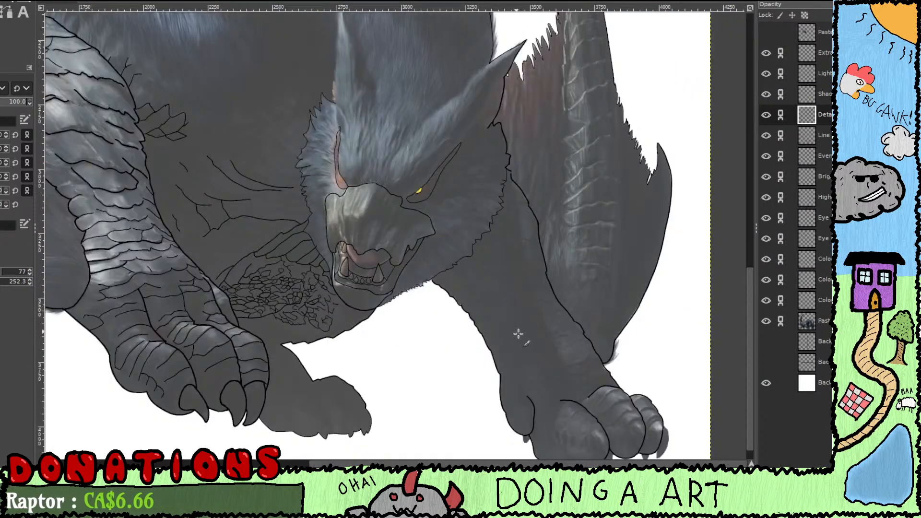
{"action": "left_click", "coordinate": [766, 382]}
{"action": "left_click", "coordinate": [765, 382]}
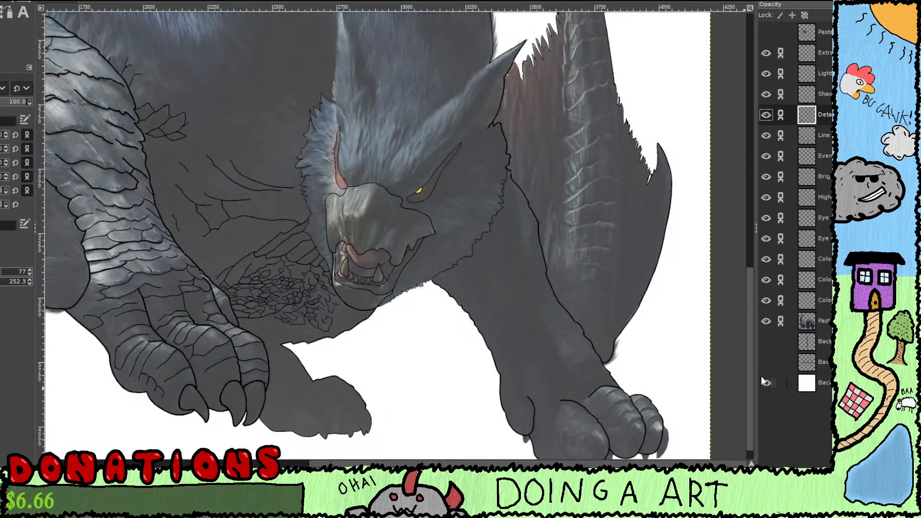
{"action": "left_click", "coordinate": [766, 321]}
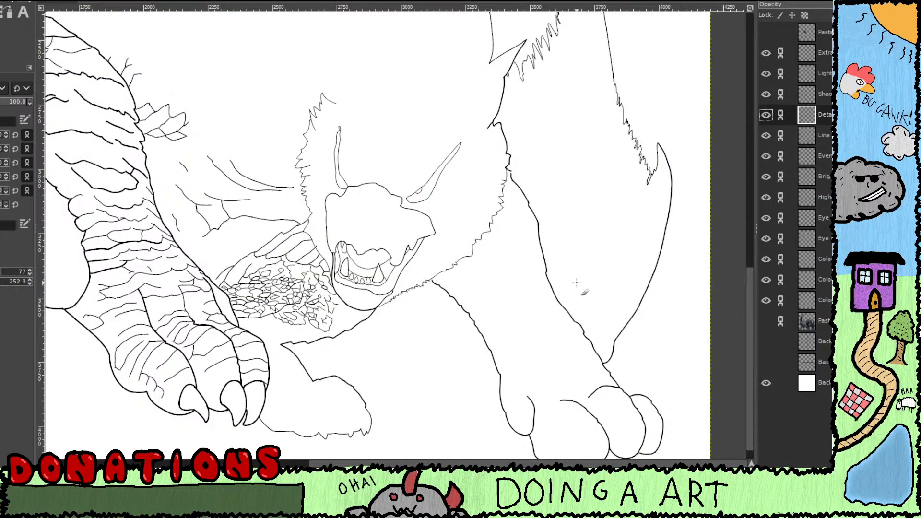
Step: Show the reference painting again and draw the outer edge of the upright ear as a finely jagged line from tip to cheek fur
{"action": "left_click_drag", "start_coordinate": [442, 317], "coordinate": [489, 389]}
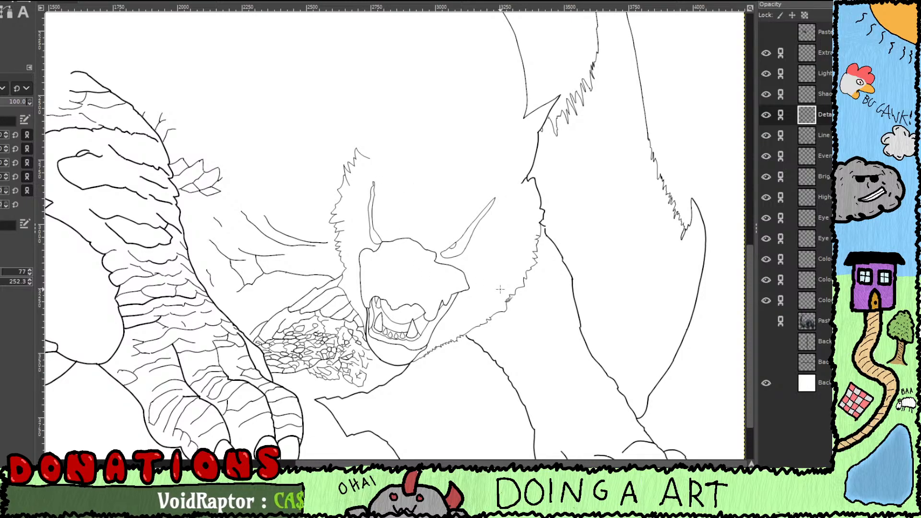
{"action": "left_click", "coordinate": [766, 321]}
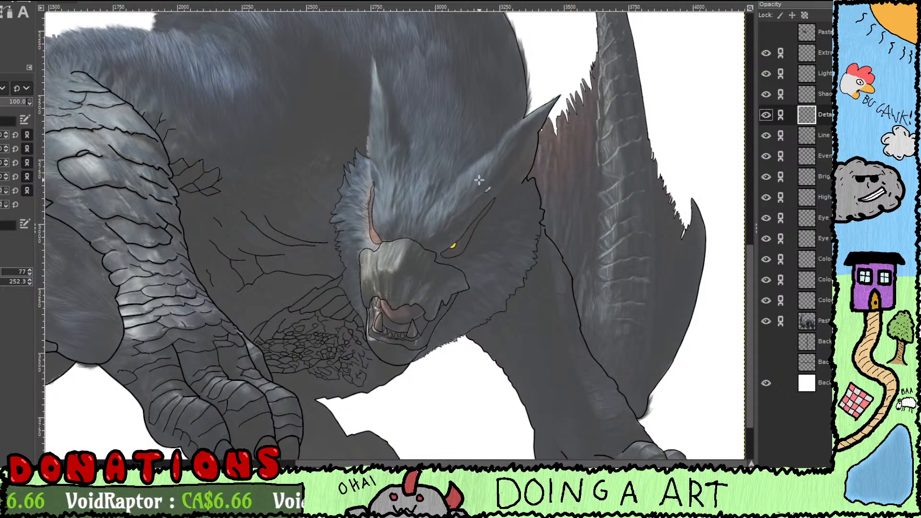
{"action": "scroll", "coordinate": [486, 161], "scroll_direction": "up", "scroll_amount": 2}
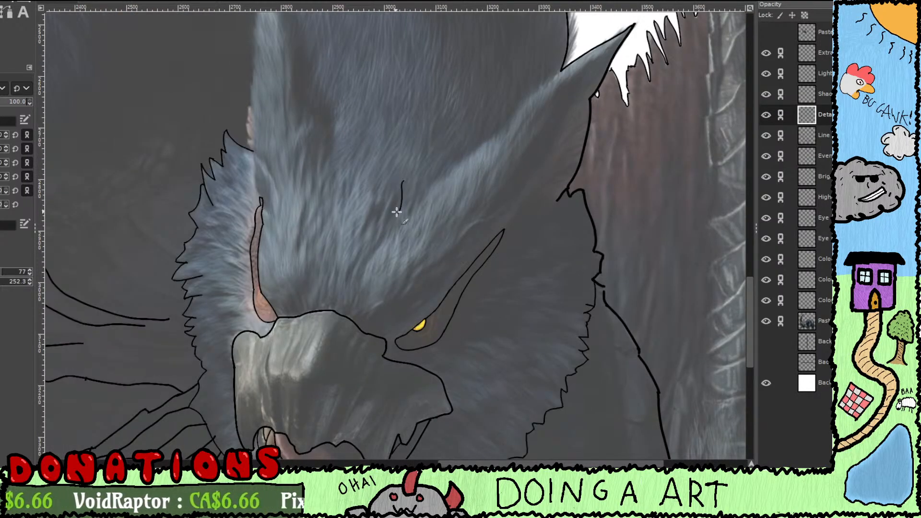
{"action": "left_click_drag", "start_coordinate": [418, 228], "coordinate": [467, 320]}
{"action": "left_click_drag", "start_coordinate": [434, 228], "coordinate": [480, 274]}
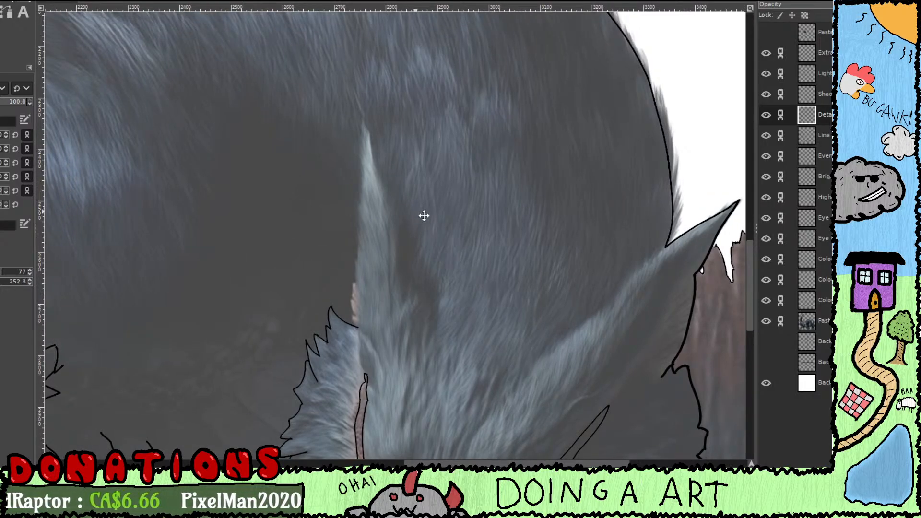
{"action": "left_click_drag", "start_coordinate": [424, 214], "coordinate": [464, 224]}
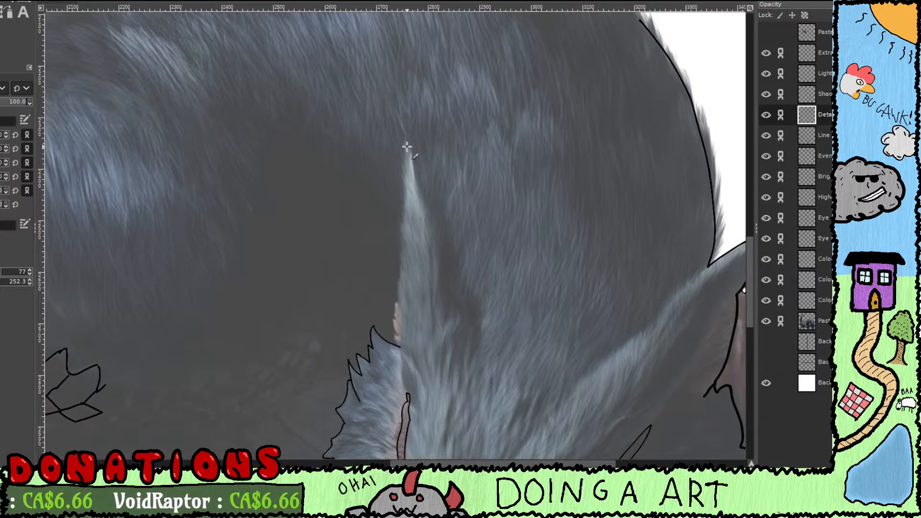
{"action": "mouse_move", "coordinate": [410, 150]}
{"action": "left_mouse_down"}
{"action": "mouse_move", "coordinate": [407, 140]}
{"action": "mouse_move", "coordinate": [398, 302]}
{"action": "left_mouse_up"}
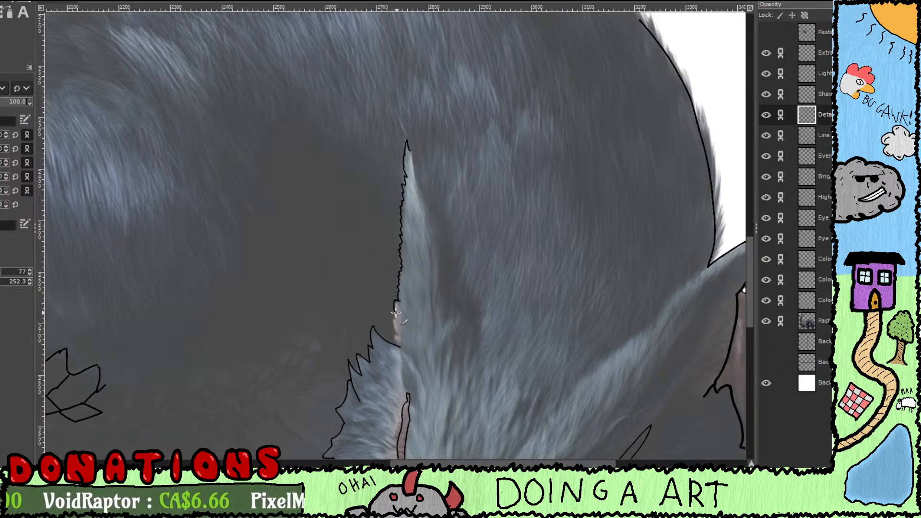
{"action": "left_click_drag", "start_coordinate": [393, 319], "coordinate": [398, 335]}
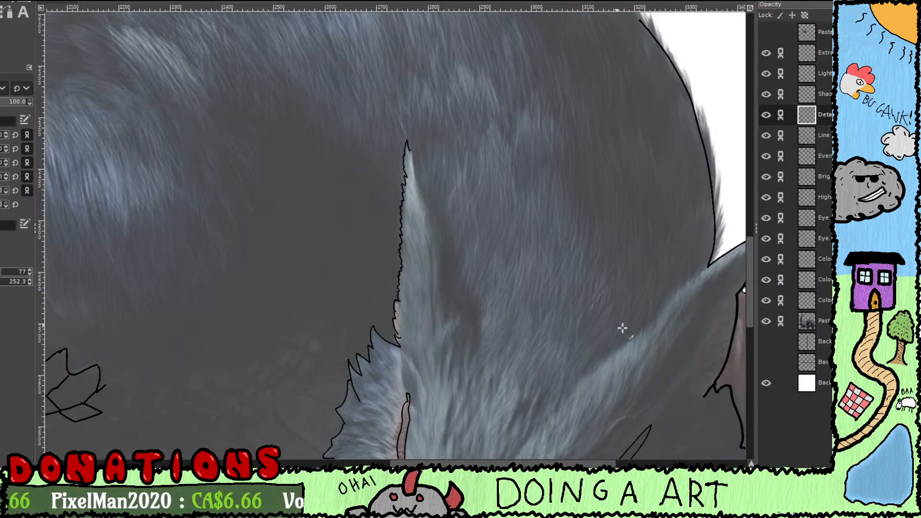
Step: Check the ear line without the reference painting, and draw the ear's inner edge from the tip down toward the forehead
{"action": "left_click", "coordinate": [766, 321]}
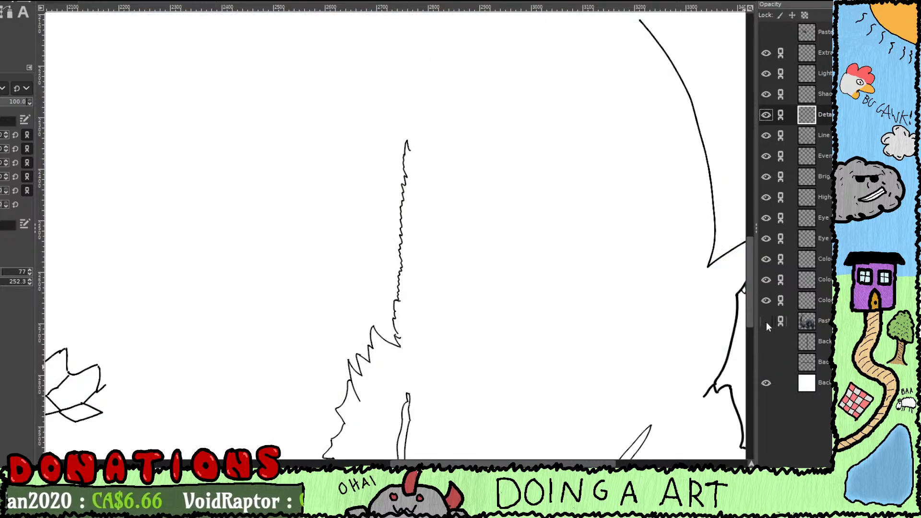
{"action": "left_click", "coordinate": [767, 321]}
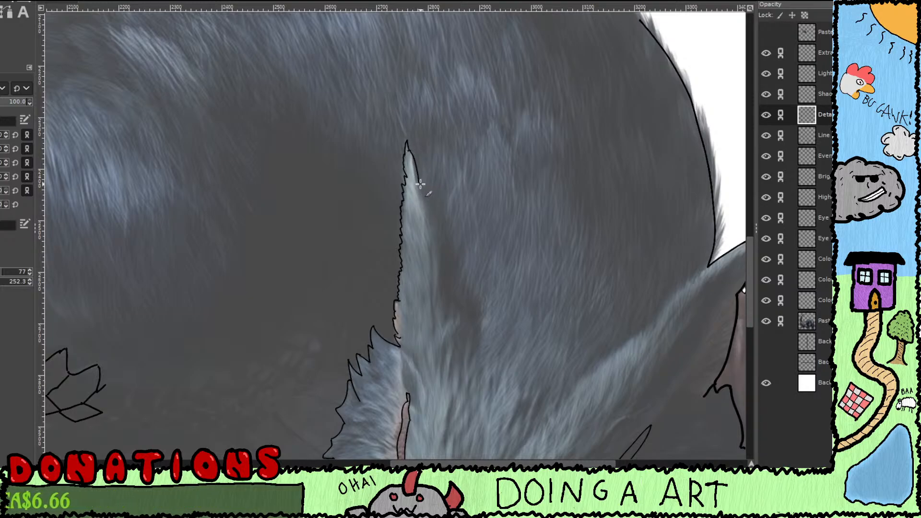
{"action": "left_click_drag", "start_coordinate": [430, 202], "coordinate": [458, 303]}
{"action": "scroll", "coordinate": [470, 303], "scroll_direction": "down", "scroll_amount": 5}
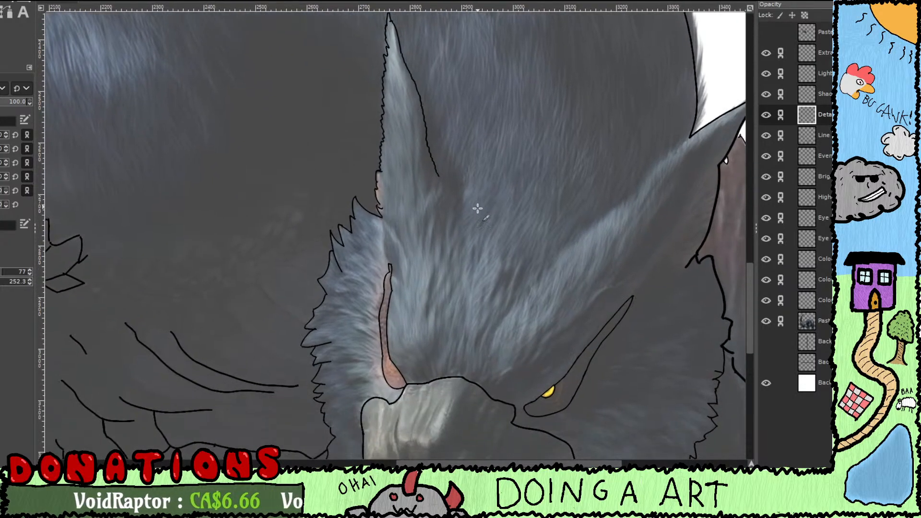
Step: Hide the pasted painting layer to check the line art, then show it again
{"action": "scroll", "coordinate": [476, 240], "scroll_direction": "up", "scroll_amount": 2}
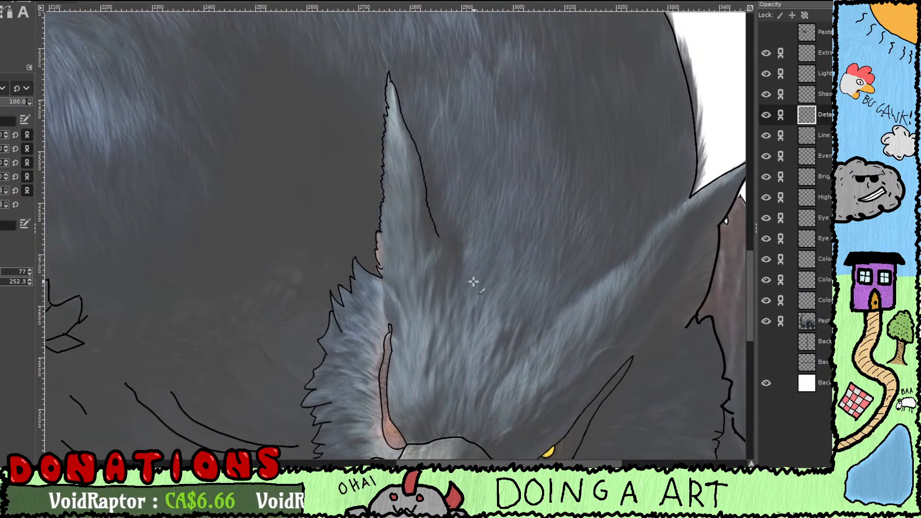
{"action": "left_click", "coordinate": [765, 321]}
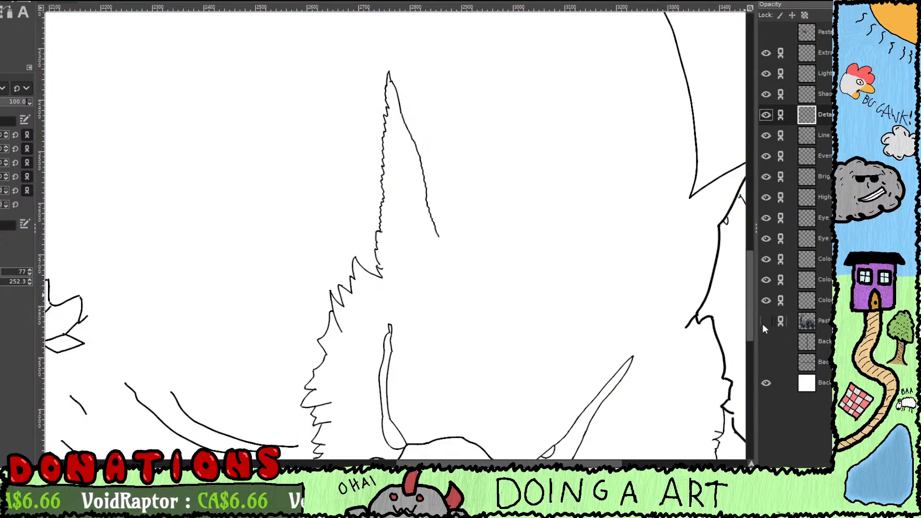
{"action": "left_click", "coordinate": [765, 321]}
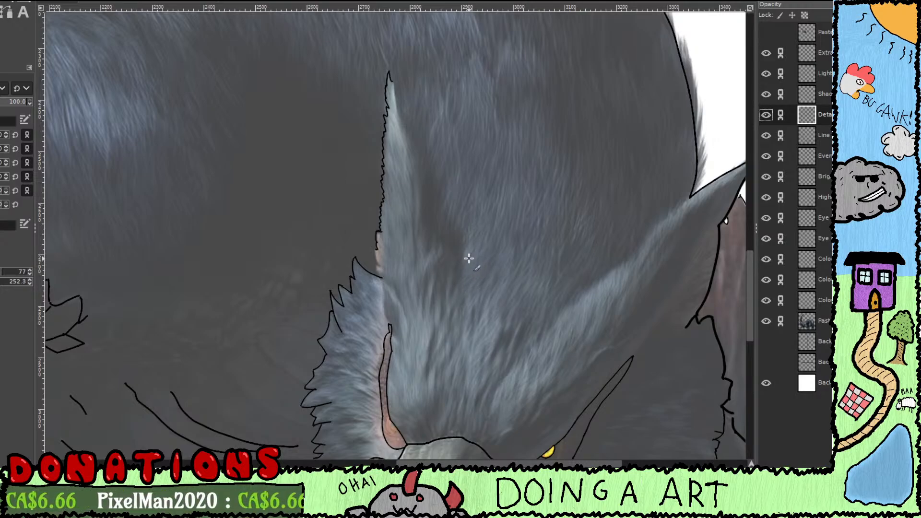
Step: Remove the black outline around the upright ear on the creature's head
{"action": "key", "text": "ctrl+z"}
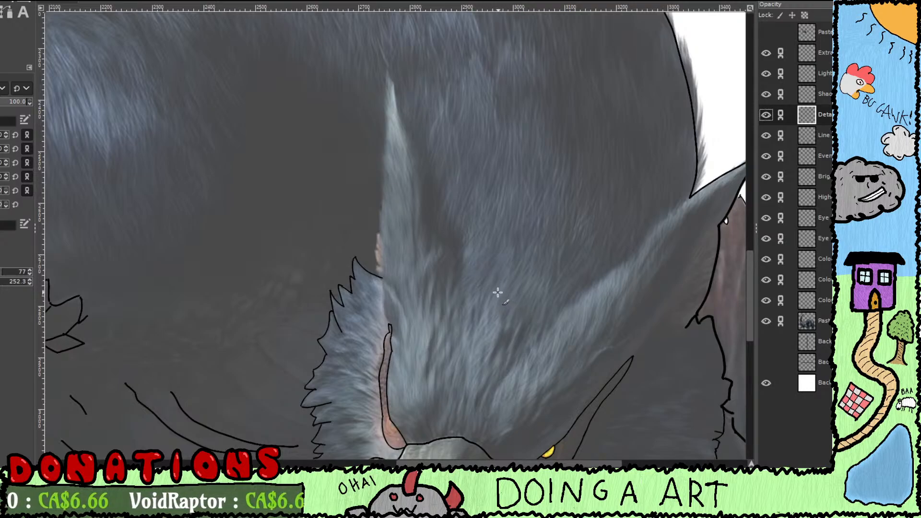
{"action": "mouse_move", "coordinate": [485, 235]}
{"action": "left_mouse_down"}
{"action": "mouse_move", "coordinate": [478, 289]}
{"action": "mouse_move", "coordinate": [441, 262]}
{"action": "left_mouse_up"}
{"action": "key", "text": "ctrl+z"}
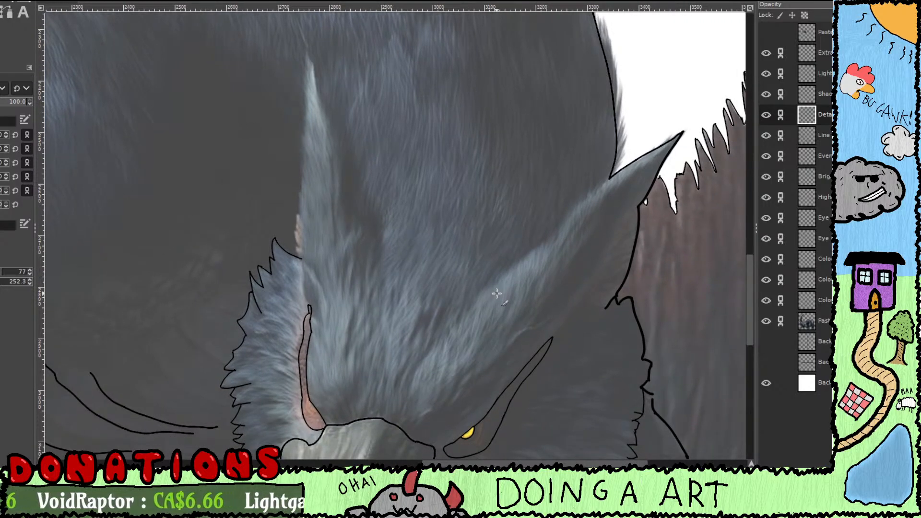
{"action": "left_click_drag", "start_coordinate": [474, 249], "coordinate": [409, 192]}
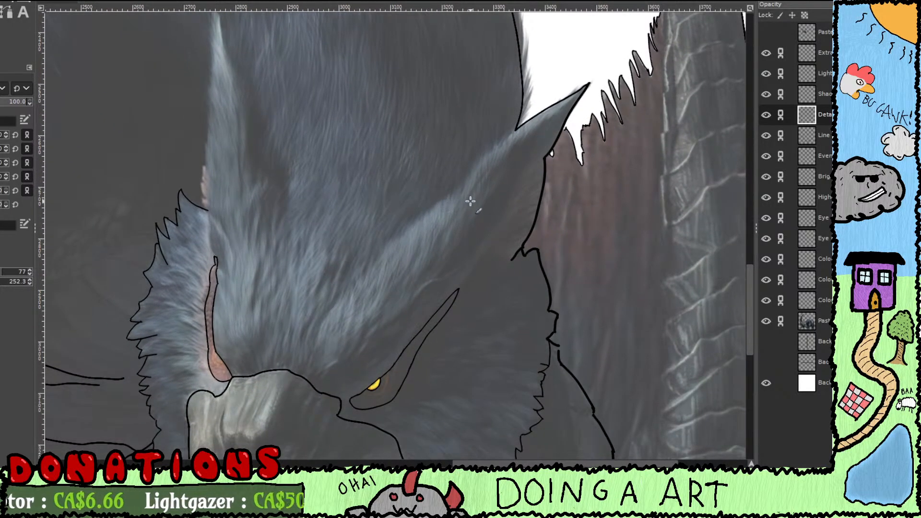
{"action": "left_click_drag", "start_coordinate": [470, 201], "coordinate": [446, 245]}
Step: On the Line layer, erase the slanted ear's upper outline and the black outline along the furry body edge above it
{"action": "left_click", "coordinate": [824, 135]}
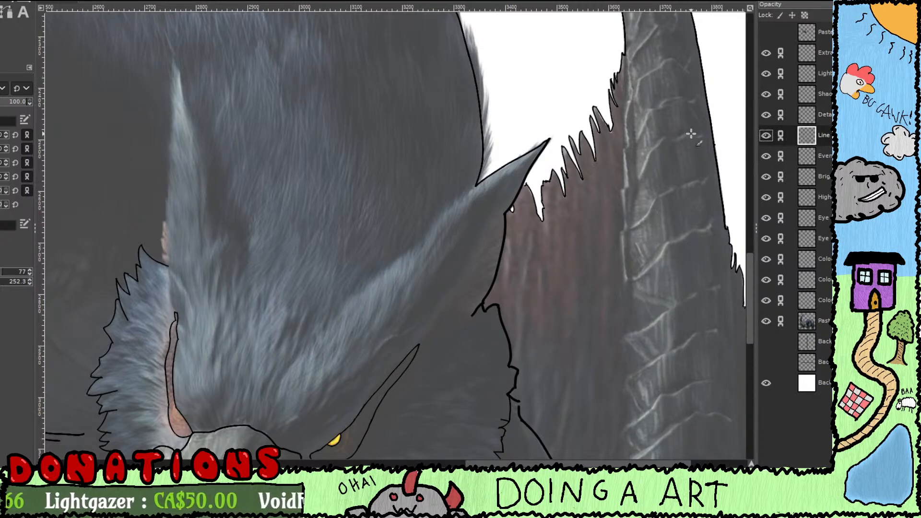
{"action": "key", "text": "p"}
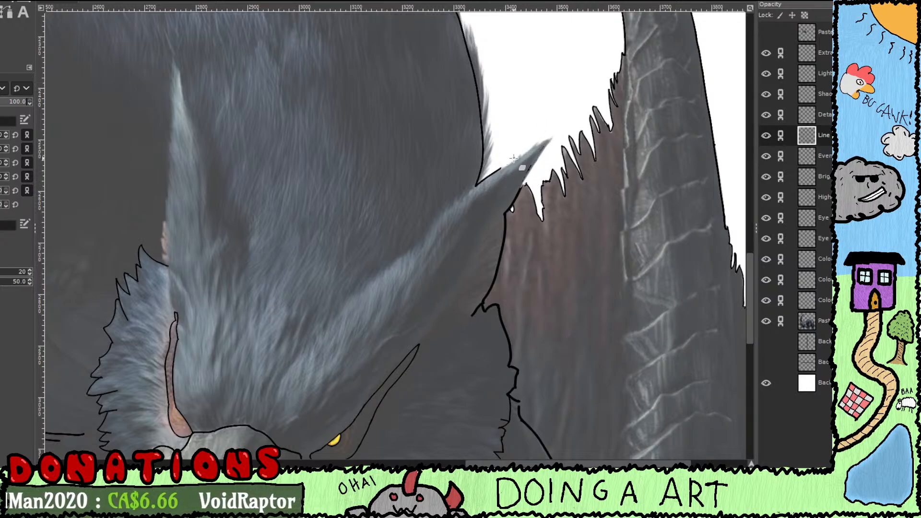
{"action": "left_click", "coordinate": [477, 185]}
{"action": "mouse_move", "coordinate": [479, 189]}
{"action": "left_mouse_down"}
{"action": "mouse_move", "coordinate": [469, 297]}
{"action": "mouse_move", "coordinate": [472, 263]}
{"action": "left_mouse_up"}
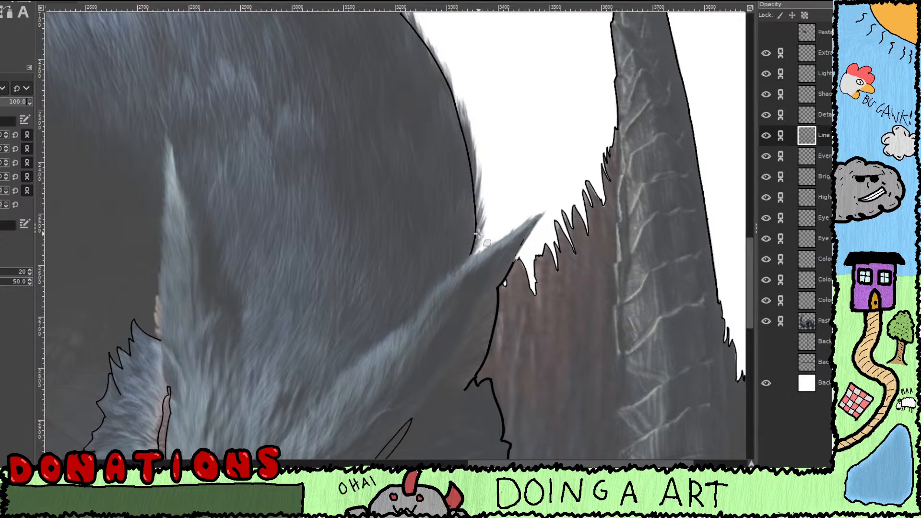
{"action": "mouse_move", "coordinate": [473, 249]}
{"action": "left_mouse_down"}
{"action": "mouse_move", "coordinate": [484, 192]}
{"action": "mouse_move", "coordinate": [469, 144]}
{"action": "mouse_move", "coordinate": [473, 183]}
{"action": "mouse_move", "coordinate": [459, 112]}
{"action": "mouse_move", "coordinate": [511, 274]}
{"action": "mouse_move", "coordinate": [462, 164]}
{"action": "mouse_move", "coordinate": [472, 195]}
{"action": "mouse_move", "coordinate": [455, 169]}
{"action": "mouse_move", "coordinate": [505, 242]}
{"action": "mouse_move", "coordinate": [479, 154]}
{"action": "left_mouse_up"}
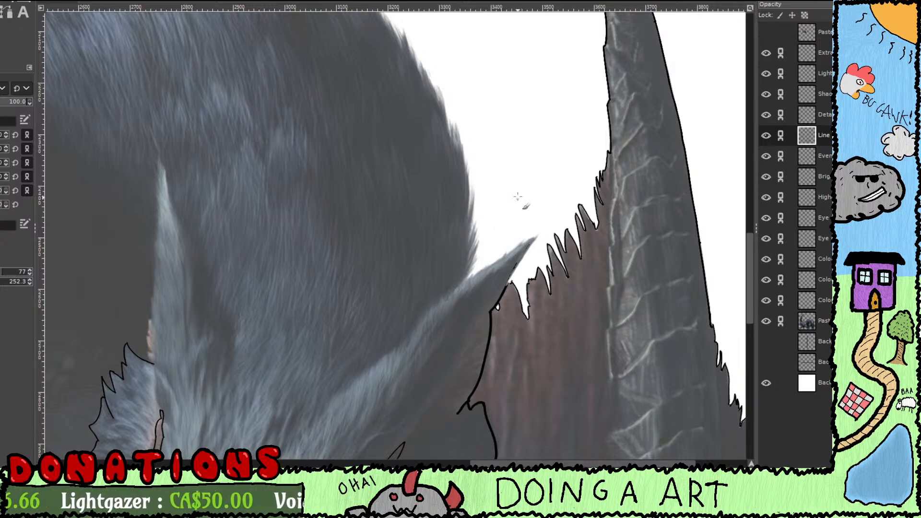
{"action": "left_click_drag", "start_coordinate": [514, 199], "coordinate": [531, 185]}
{"action": "key", "text": "ctrl+z"}
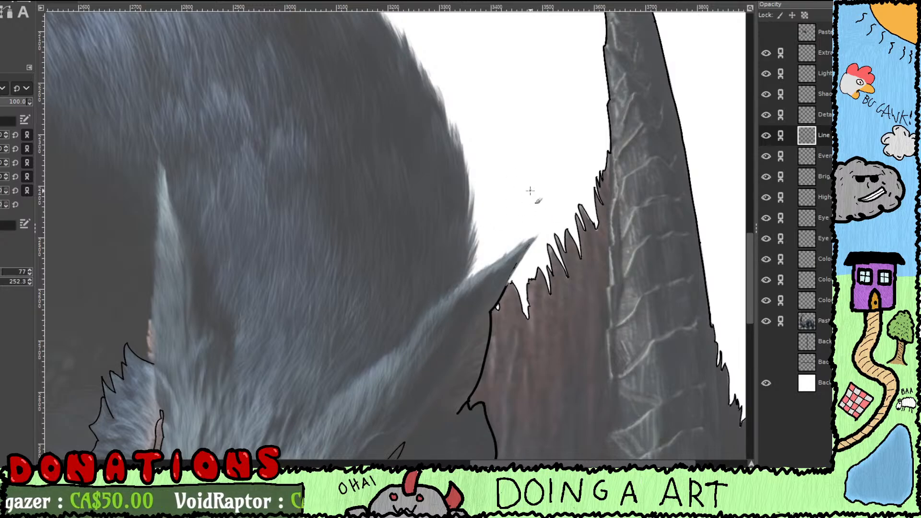
Step: Erase the remaining black outline along the slanted ear's lower edge, from the tip to the brown membrane
{"action": "scroll", "coordinate": [530, 261], "scroll_direction": "down", "scroll_amount": 4}
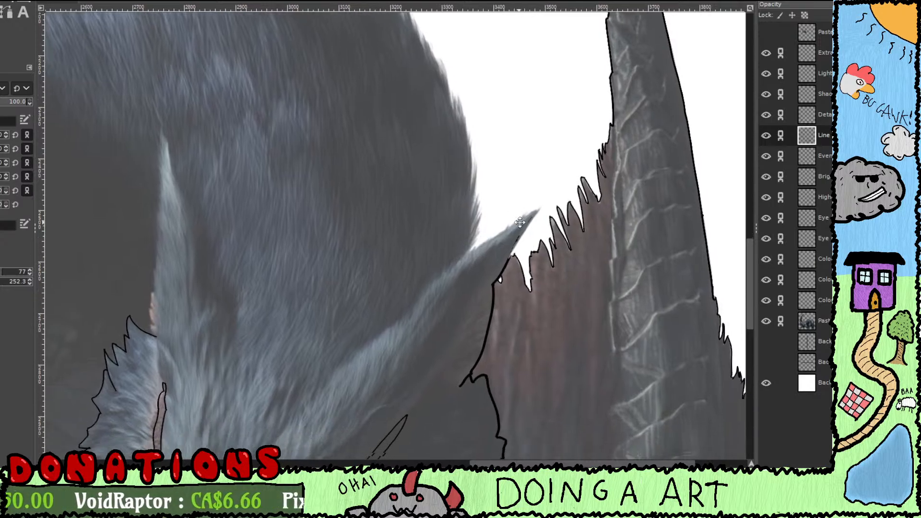
{"action": "scroll", "coordinate": [533, 225], "scroll_direction": "left", "scroll_amount": 2}
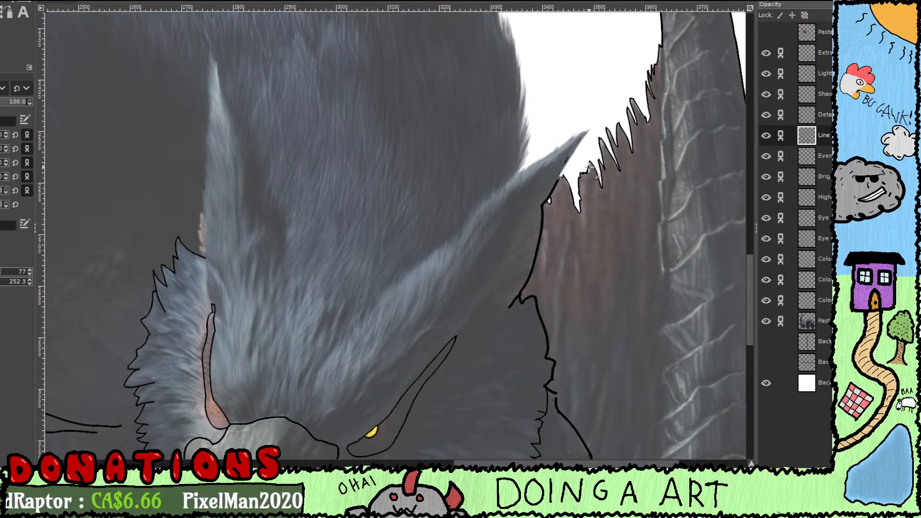
{"action": "scroll", "coordinate": [592, 164], "scroll_direction": "up", "scroll_amount": 3, "text": "ctrl"}
{"action": "key", "text": "shift+e"}
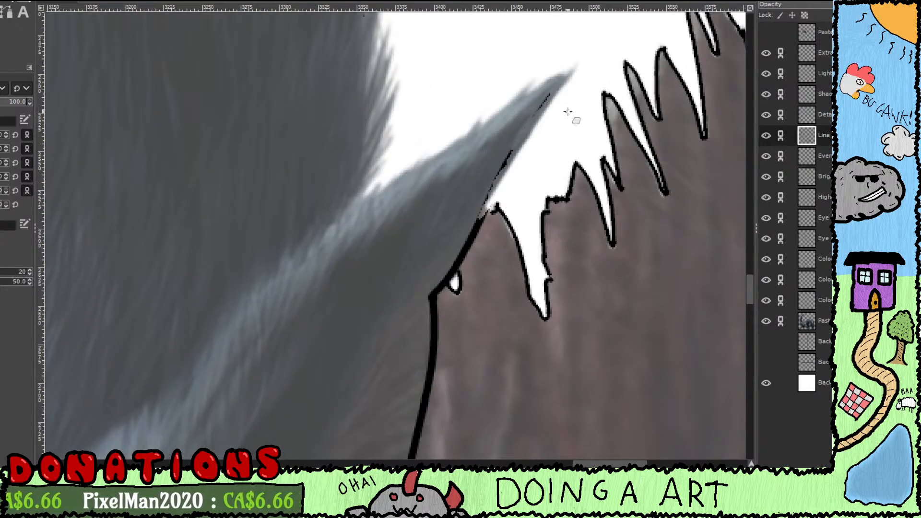
{"action": "mouse_move", "coordinate": [546, 106]}
{"action": "left_mouse_down"}
{"action": "mouse_move", "coordinate": [488, 193]}
{"action": "mouse_move", "coordinate": [485, 205]}
{"action": "mouse_move", "coordinate": [493, 199]}
{"action": "mouse_move", "coordinate": [497, 211]}
{"action": "mouse_move", "coordinate": [480, 202]}
{"action": "mouse_move", "coordinate": [495, 231]}
{"action": "mouse_move", "coordinate": [477, 215]}
{"action": "mouse_move", "coordinate": [466, 247]}
{"action": "left_mouse_up"}
{"action": "key", "text": "p"}
{"action": "key", "text": "shift+e"}
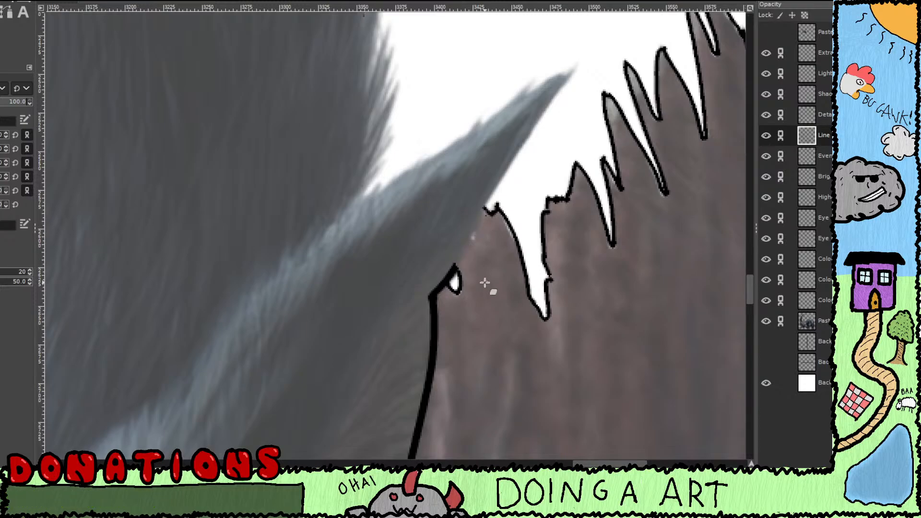
{"action": "left_click_drag", "start_coordinate": [490, 295], "coordinate": [508, 149]}
{"action": "left_click_drag", "start_coordinate": [492, 292], "coordinate": [553, 84]}
{"action": "mouse_move", "coordinate": [528, 149]}
{"action": "left_mouse_down"}
{"action": "mouse_move", "coordinate": [509, 208]}
{"action": "mouse_move", "coordinate": [539, 126]}
{"action": "left_mouse_up"}
Step: Erase the thick outline running from the slanted ear's base down the cheek edge and neck
{"action": "scroll", "coordinate": [527, 154], "scroll_direction": "down", "scroll_amount": 3}
{"action": "left_click_drag", "start_coordinate": [554, 271], "coordinate": [503, 256]}
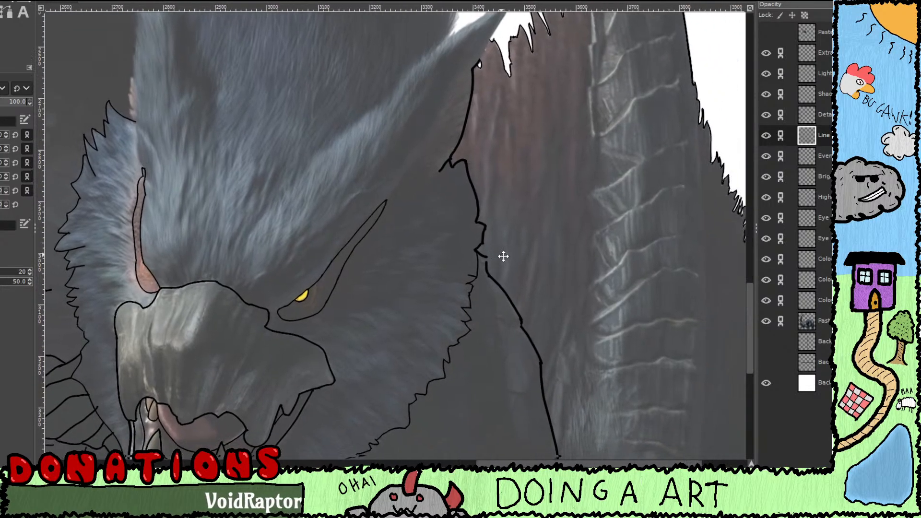
{"action": "scroll", "coordinate": [505, 261], "scroll_direction": "up", "scroll_amount": 4}
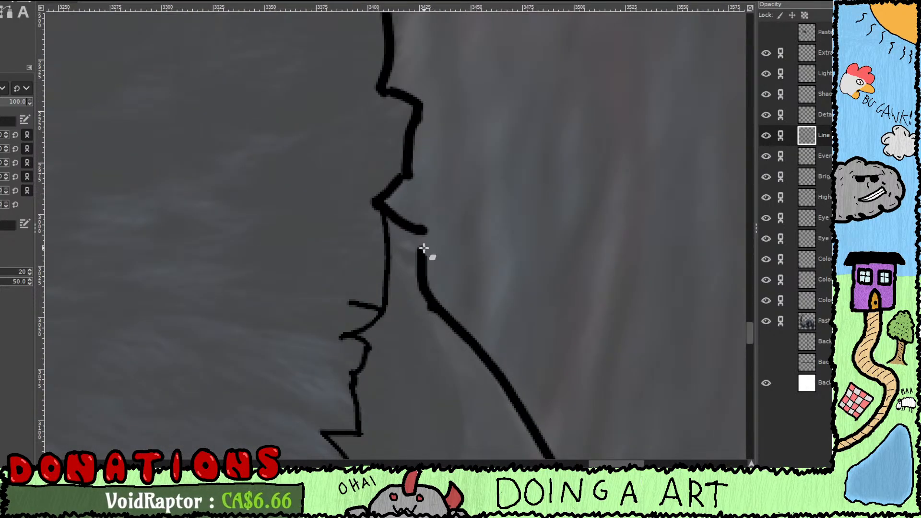
{"action": "mouse_move", "coordinate": [424, 249]}
{"action": "left_mouse_down"}
{"action": "mouse_move", "coordinate": [413, 281]}
{"action": "mouse_move", "coordinate": [433, 265]}
{"action": "mouse_move", "coordinate": [429, 296]}
{"action": "left_mouse_up"}
{"action": "left_click_drag", "start_coordinate": [444, 265], "coordinate": [473, 333]}
{"action": "mouse_move", "coordinate": [456, 302]}
{"action": "left_mouse_down"}
{"action": "mouse_move", "coordinate": [444, 276]}
{"action": "mouse_move", "coordinate": [429, 304]}
{"action": "mouse_move", "coordinate": [397, 255]}
{"action": "mouse_move", "coordinate": [419, 269]}
{"action": "mouse_move", "coordinate": [395, 278]}
{"action": "mouse_move", "coordinate": [391, 269]}
{"action": "mouse_move", "coordinate": [398, 279]}
{"action": "mouse_move", "coordinate": [416, 242]}
{"action": "mouse_move", "coordinate": [409, 250]}
{"action": "mouse_move", "coordinate": [418, 260]}
{"action": "mouse_move", "coordinate": [441, 244]}
{"action": "mouse_move", "coordinate": [454, 171]}
{"action": "mouse_move", "coordinate": [478, 196]}
{"action": "mouse_move", "coordinate": [524, 346]}
{"action": "mouse_move", "coordinate": [445, 320]}
{"action": "mouse_move", "coordinate": [485, 316]}
{"action": "mouse_move", "coordinate": [478, 336]}
{"action": "mouse_move", "coordinate": [460, 290]}
{"action": "mouse_move", "coordinate": [463, 227]}
{"action": "mouse_move", "coordinate": [440, 160]}
{"action": "left_mouse_up"}
{"action": "mouse_move", "coordinate": [440, 208]}
{"action": "left_mouse_down"}
{"action": "mouse_move", "coordinate": [489, 344]}
{"action": "mouse_move", "coordinate": [477, 275]}
{"action": "mouse_move", "coordinate": [439, 208]}
{"action": "mouse_move", "coordinate": [370, 258]}
{"action": "mouse_move", "coordinate": [379, 366]}
{"action": "left_mouse_up"}
{"action": "mouse_move", "coordinate": [389, 318]}
{"action": "left_mouse_down"}
{"action": "mouse_move", "coordinate": [426, 293]}
{"action": "mouse_move", "coordinate": [457, 224]}
{"action": "mouse_move", "coordinate": [487, 108]}
{"action": "left_mouse_up"}
{"action": "mouse_move", "coordinate": [453, 196]}
{"action": "left_mouse_down"}
{"action": "mouse_move", "coordinate": [425, 257]}
{"action": "mouse_move", "coordinate": [433, 374]}
{"action": "left_mouse_up"}
{"action": "left_click_drag", "start_coordinate": [467, 283], "coordinate": [481, 185]}
{"action": "mouse_move", "coordinate": [479, 138]}
{"action": "left_mouse_down"}
{"action": "mouse_move", "coordinate": [486, 165]}
{"action": "mouse_move", "coordinate": [505, 142]}
{"action": "left_mouse_up"}
{"action": "mouse_move", "coordinate": [511, 94]}
{"action": "left_mouse_down"}
{"action": "mouse_move", "coordinate": [490, 125]}
{"action": "mouse_move", "coordinate": [518, 92]}
{"action": "mouse_move", "coordinate": [477, 143]}
{"action": "left_mouse_up"}
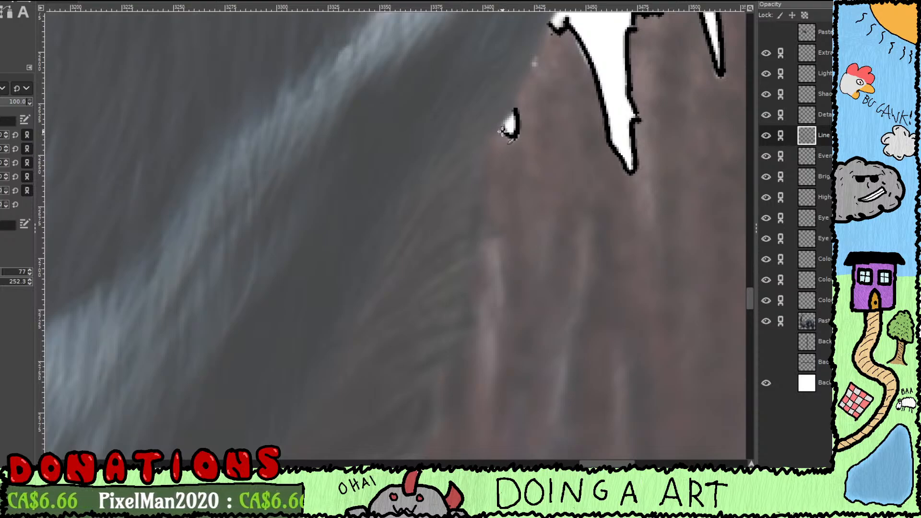
Step: Redraw the slanted ear's outline as a thin black line around the tip, with small fur tufts on the upper edge
{"action": "scroll", "coordinate": [496, 205], "scroll_direction": "up", "scroll_amount": 4}
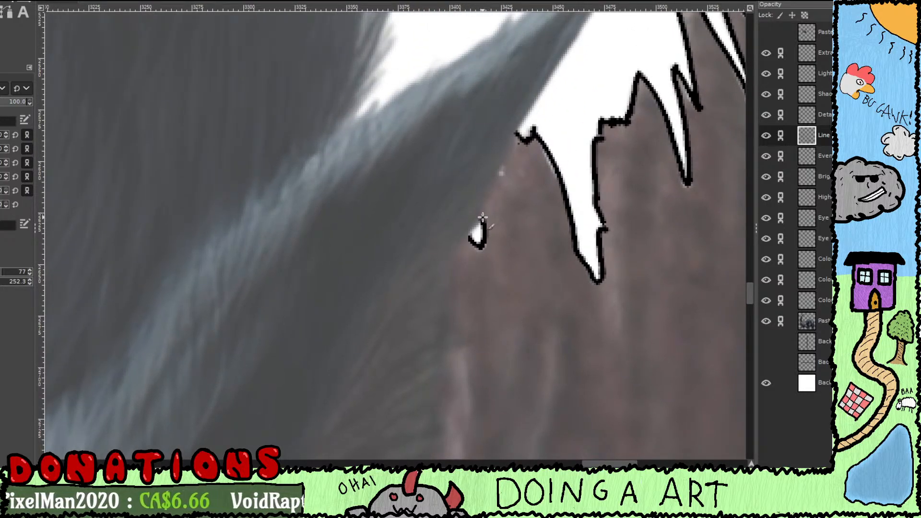
{"action": "mouse_move", "coordinate": [485, 218]}
{"action": "left_mouse_down"}
{"action": "mouse_move", "coordinate": [516, 149]}
{"action": "mouse_move", "coordinate": [517, 125]}
{"action": "mouse_move", "coordinate": [507, 196]}
{"action": "mouse_move", "coordinate": [474, 253]}
{"action": "left_mouse_up"}
{"action": "mouse_move", "coordinate": [472, 219]}
{"action": "left_mouse_down"}
{"action": "mouse_move", "coordinate": [592, 31]}
{"action": "mouse_move", "coordinate": [518, 77]}
{"action": "mouse_move", "coordinate": [539, 49]}
{"action": "mouse_move", "coordinate": [457, 128]}
{"action": "left_mouse_up"}
{"action": "mouse_move", "coordinate": [471, 137]}
{"action": "left_mouse_down"}
{"action": "mouse_move", "coordinate": [524, 157]}
{"action": "mouse_move", "coordinate": [519, 111]}
{"action": "left_mouse_up"}
{"action": "mouse_move", "coordinate": [501, 144]}
{"action": "left_mouse_down"}
{"action": "mouse_move", "coordinate": [442, 185]}
{"action": "mouse_move", "coordinate": [534, 144]}
{"action": "mouse_move", "coordinate": [461, 204]}
{"action": "mouse_move", "coordinate": [475, 173]}
{"action": "left_mouse_up"}
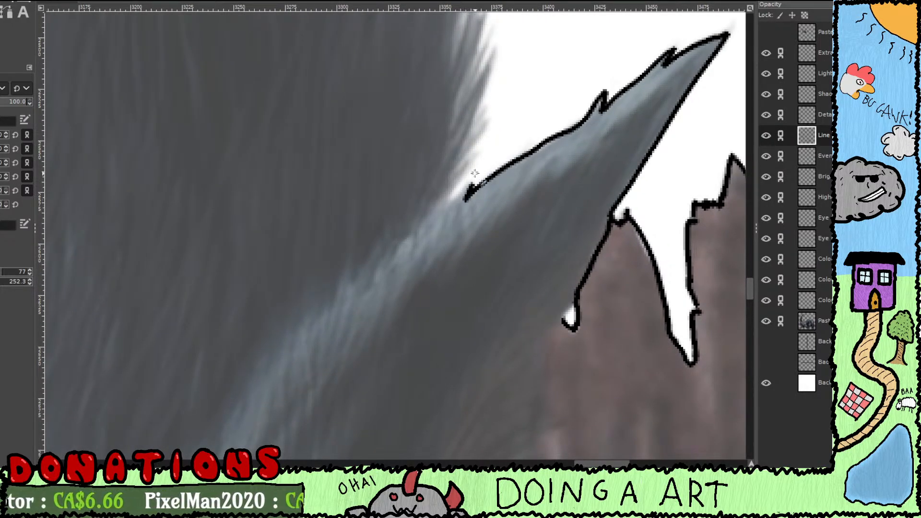
Step: Draw a jagged black fur outline from the slanted ear's base upward along the body's edge
{"action": "mouse_move", "coordinate": [451, 202]}
{"action": "left_mouse_down"}
{"action": "mouse_move", "coordinate": [482, 147]}
{"action": "mouse_move", "coordinate": [457, 168]}
{"action": "mouse_move", "coordinate": [494, 111]}
{"action": "mouse_move", "coordinate": [478, 126]}
{"action": "mouse_move", "coordinate": [491, 99]}
{"action": "mouse_move", "coordinate": [475, 120]}
{"action": "mouse_move", "coordinate": [450, 202]}
{"action": "mouse_move", "coordinate": [473, 120]}
{"action": "mouse_move", "coordinate": [445, 173]}
{"action": "mouse_move", "coordinate": [470, 102]}
{"action": "left_mouse_up"}
{"action": "mouse_move", "coordinate": [470, 112]}
{"action": "left_mouse_down"}
{"action": "mouse_move", "coordinate": [474, 215]}
{"action": "mouse_move", "coordinate": [456, 245]}
{"action": "mouse_move", "coordinate": [468, 173]}
{"action": "left_mouse_up"}
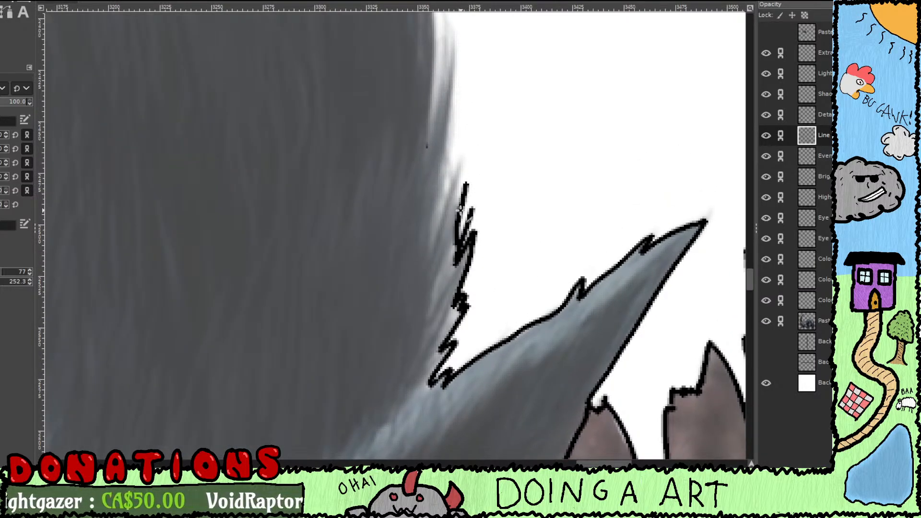
{"action": "left_click_drag", "start_coordinate": [460, 209], "coordinate": [461, 156]}
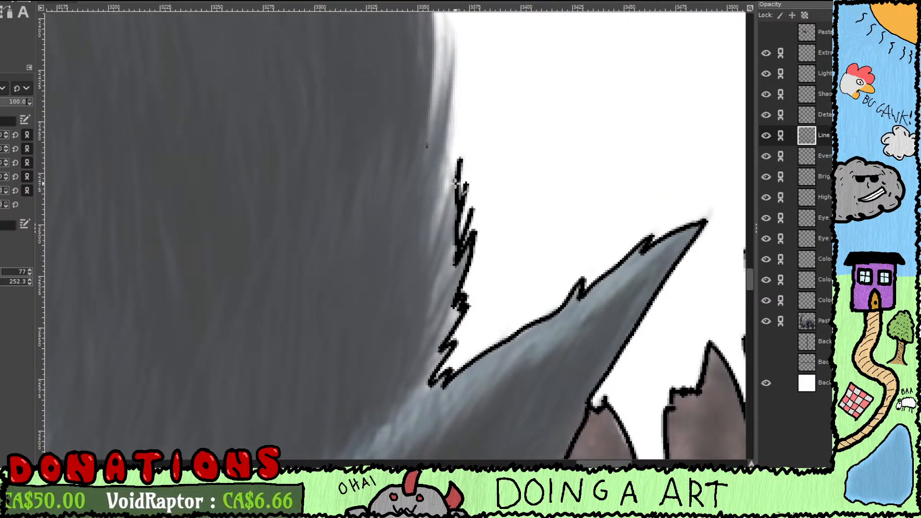
{"action": "mouse_move", "coordinate": [457, 181]}
{"action": "left_mouse_down"}
{"action": "mouse_move", "coordinate": [446, 210]}
{"action": "mouse_move", "coordinate": [450, 284]}
{"action": "mouse_move", "coordinate": [455, 258]}
{"action": "mouse_move", "coordinate": [439, 304]}
{"action": "mouse_move", "coordinate": [456, 94]}
{"action": "mouse_move", "coordinate": [432, 215]}
{"action": "left_mouse_up"}
{"action": "scroll", "coordinate": [424, 243], "scroll_direction": "up", "scroll_amount": 3}
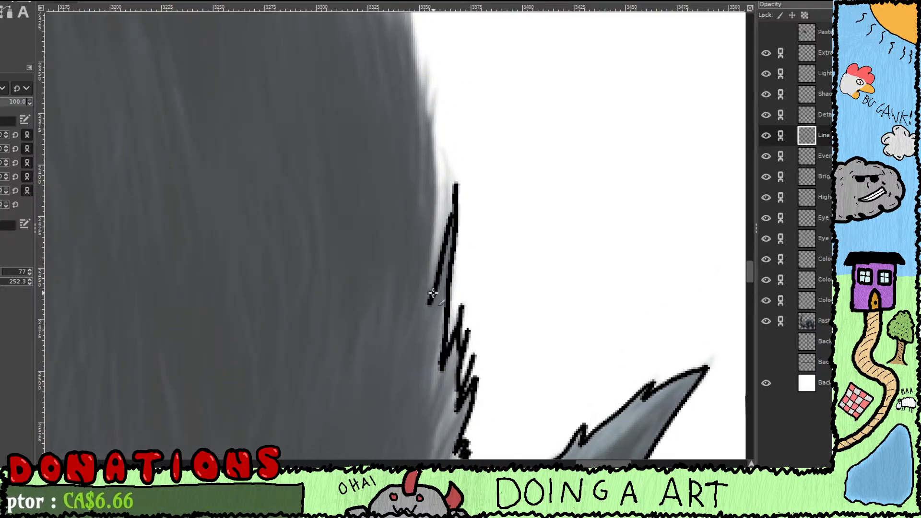
Step: Extend the fur outline up the steep part of the body's edge with tall, narrow spikes
{"action": "mouse_move", "coordinate": [433, 293]}
{"action": "left_mouse_down"}
{"action": "mouse_move", "coordinate": [428, 103]}
{"action": "mouse_move", "coordinate": [462, 292]}
{"action": "mouse_move", "coordinate": [471, 251]}
{"action": "mouse_move", "coordinate": [459, 284]}
{"action": "mouse_move", "coordinate": [459, 226]}
{"action": "left_mouse_up"}
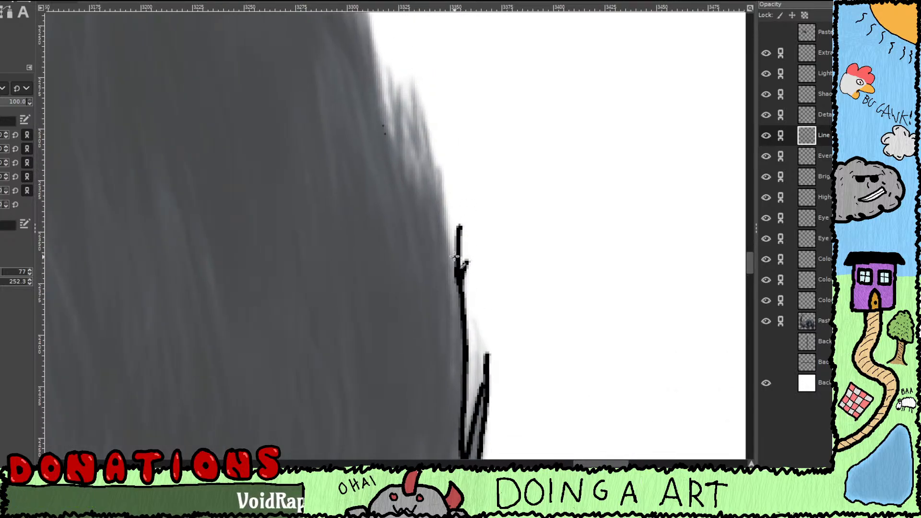
{"action": "mouse_move", "coordinate": [454, 257]}
{"action": "left_mouse_down"}
{"action": "mouse_move", "coordinate": [440, 203]}
{"action": "mouse_move", "coordinate": [444, 157]}
{"action": "mouse_move", "coordinate": [435, 173]}
{"action": "mouse_move", "coordinate": [425, 118]}
{"action": "left_mouse_up"}
{"action": "mouse_move", "coordinate": [441, 157]}
{"action": "left_mouse_down"}
{"action": "mouse_move", "coordinate": [476, 284]}
{"action": "mouse_move", "coordinate": [447, 204]}
{"action": "left_mouse_up"}
{"action": "mouse_move", "coordinate": [462, 244]}
{"action": "left_mouse_down"}
{"action": "mouse_move", "coordinate": [457, 290]}
{"action": "mouse_move", "coordinate": [438, 229]}
{"action": "mouse_move", "coordinate": [443, 208]}
{"action": "mouse_move", "coordinate": [432, 254]}
{"action": "mouse_move", "coordinate": [438, 265]}
{"action": "mouse_move", "coordinate": [427, 191]}
{"action": "left_mouse_up"}
{"action": "left_click_drag", "start_coordinate": [466, 261], "coordinate": [500, 328]}
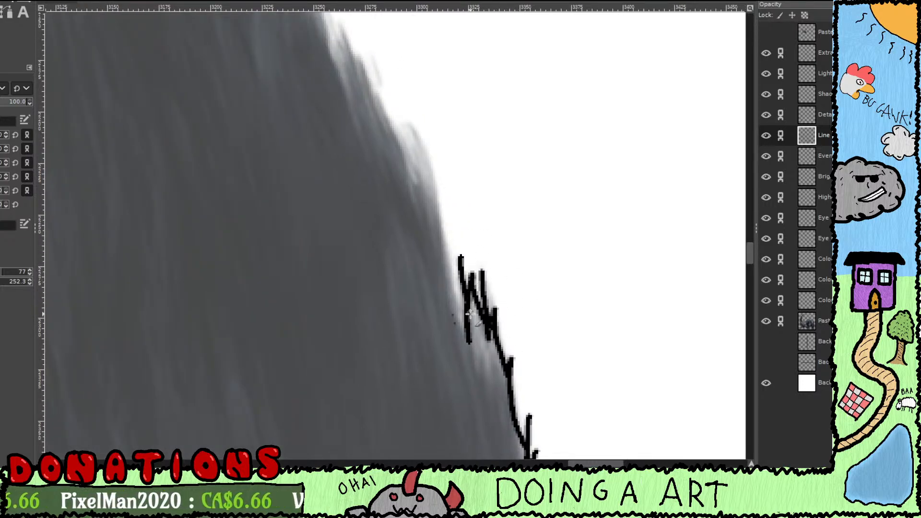
Step: Continue the outline along the curving upper body edge, adding a rounded tuft and short fur spikes, redoing misplaced strokes
{"action": "mouse_move", "coordinate": [464, 339]}
{"action": "left_mouse_down"}
{"action": "mouse_move", "coordinate": [430, 157]}
{"action": "mouse_move", "coordinate": [408, 120]}
{"action": "mouse_move", "coordinate": [463, 251]}
{"action": "left_mouse_up"}
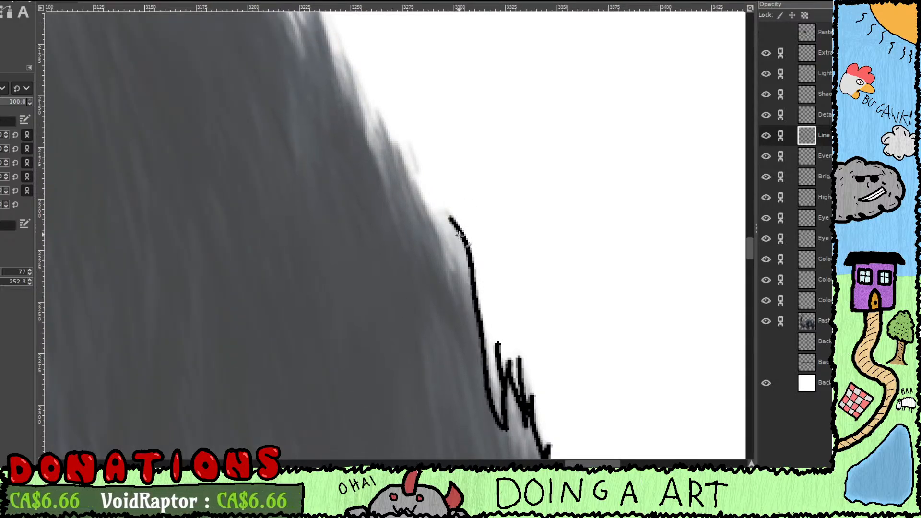
{"action": "mouse_move", "coordinate": [447, 204]}
{"action": "left_mouse_down"}
{"action": "mouse_move", "coordinate": [459, 250]}
{"action": "mouse_move", "coordinate": [433, 247]}
{"action": "mouse_move", "coordinate": [453, 295]}
{"action": "mouse_move", "coordinate": [471, 306]}
{"action": "mouse_move", "coordinate": [474, 248]}
{"action": "mouse_move", "coordinate": [459, 250]}
{"action": "mouse_move", "coordinate": [484, 263]}
{"action": "mouse_move", "coordinate": [474, 311]}
{"action": "left_mouse_up"}
{"action": "key", "text": "ctrl+z"}
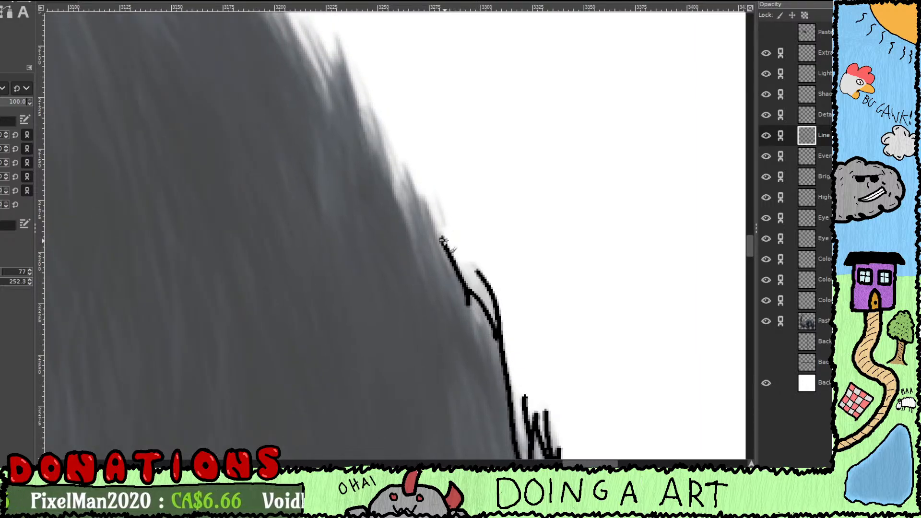
{"action": "left_click_drag", "start_coordinate": [443, 239], "coordinate": [436, 196]}
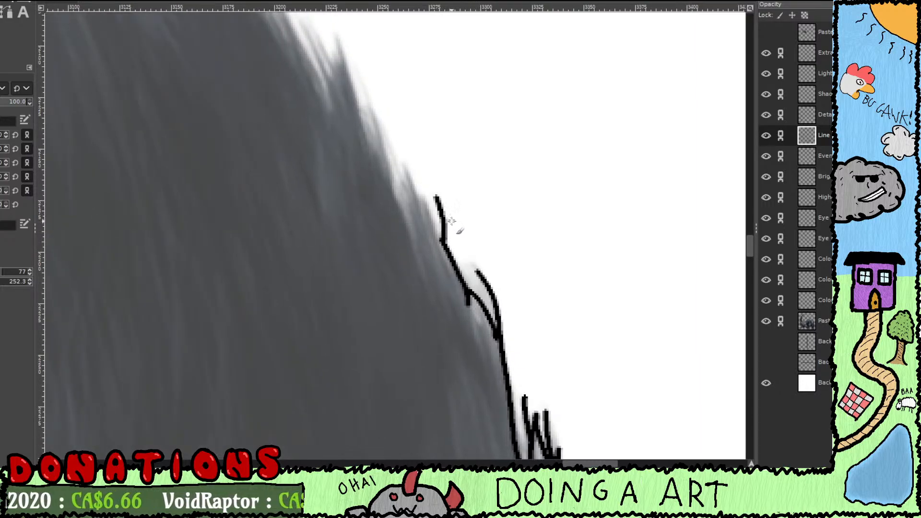
{"action": "key", "text": "ctrl+z"}
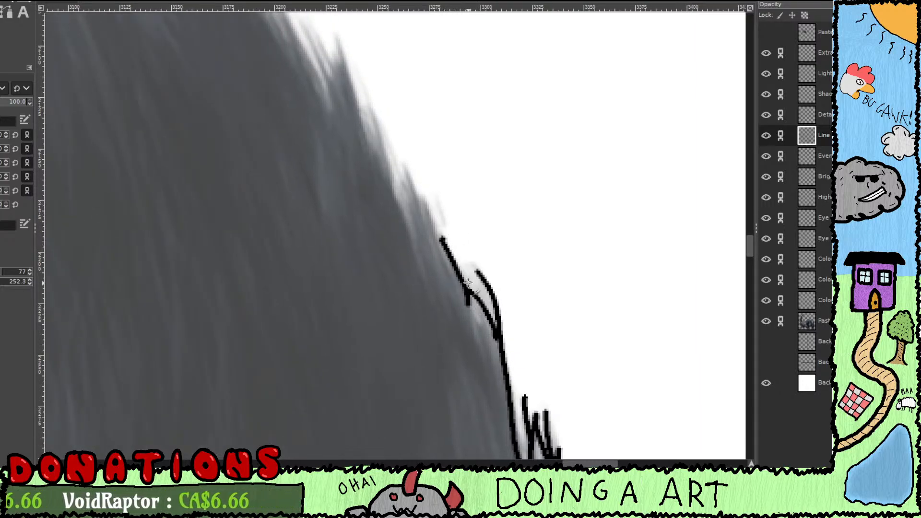
{"action": "left_click_drag", "start_coordinate": [443, 239], "coordinate": [437, 194]}
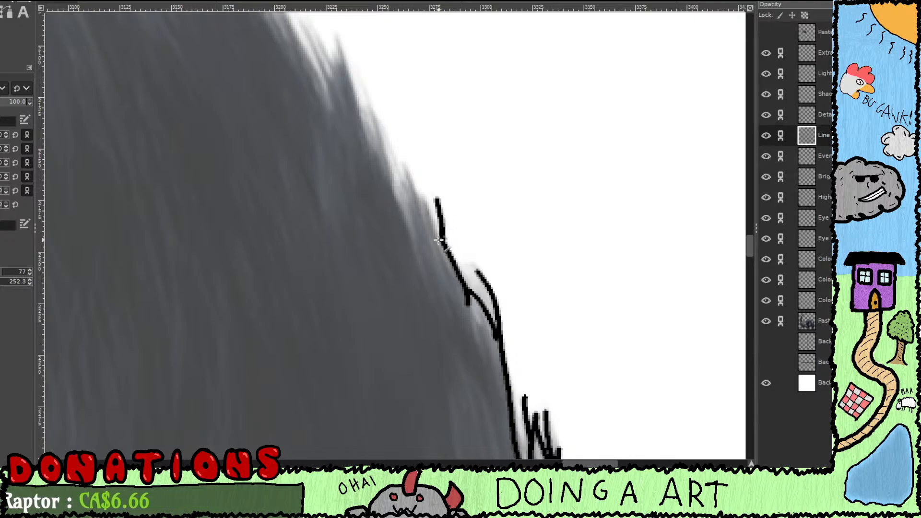
{"action": "left_click_drag", "start_coordinate": [441, 239], "coordinate": [405, 159]}
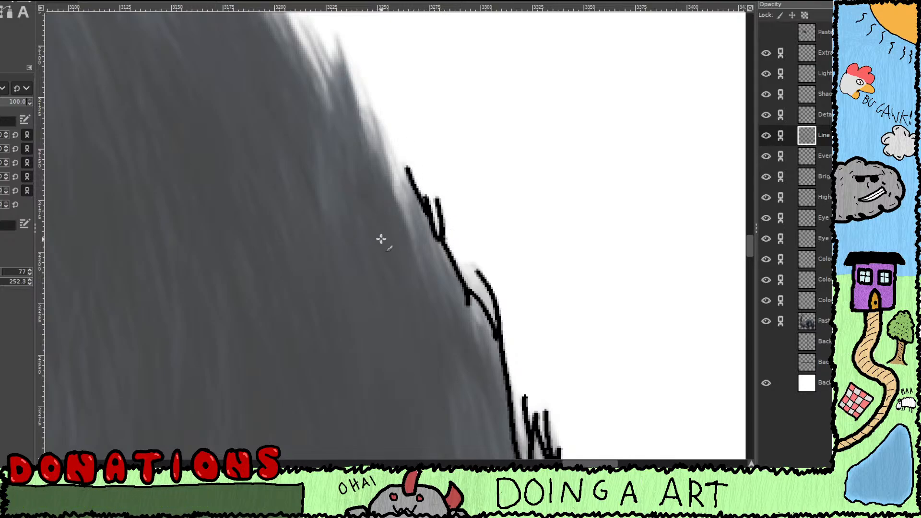
{"action": "left_click_drag", "start_coordinate": [382, 239], "coordinate": [405, 328]}
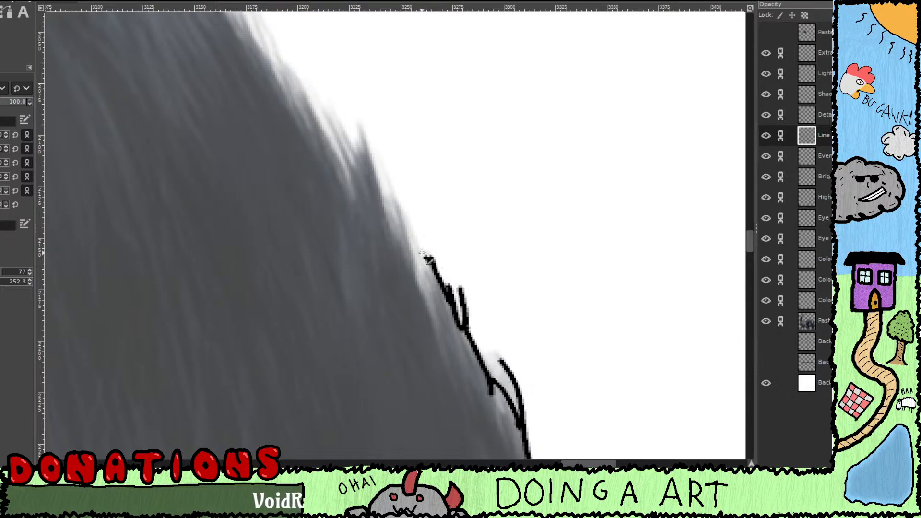
{"action": "mouse_move", "coordinate": [422, 253]}
{"action": "left_mouse_down"}
{"action": "mouse_move", "coordinate": [391, 194]}
{"action": "mouse_move", "coordinate": [416, 261]}
{"action": "mouse_move", "coordinate": [393, 245]}
{"action": "mouse_move", "coordinate": [364, 196]}
{"action": "mouse_move", "coordinate": [390, 295]}
{"action": "left_mouse_up"}
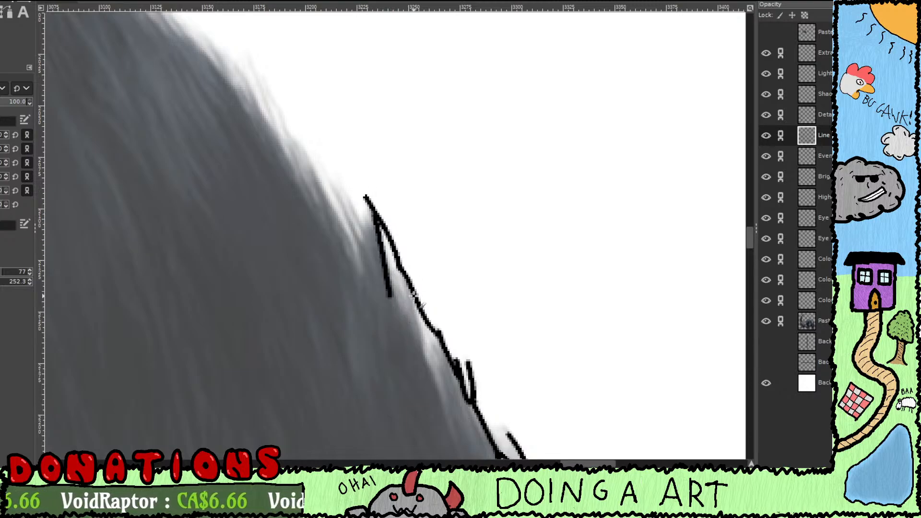
{"action": "key", "text": "ctrl+z"}
{"action": "key", "text": "ctrl+z"}
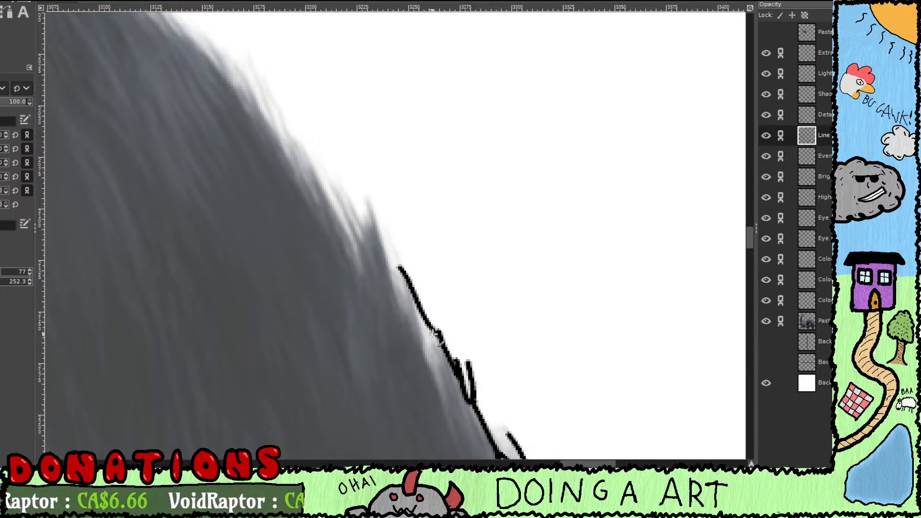
{"action": "key", "text": "ctrl+z"}
{"action": "left_click_drag", "start_coordinate": [438, 315], "coordinate": [423, 227]}
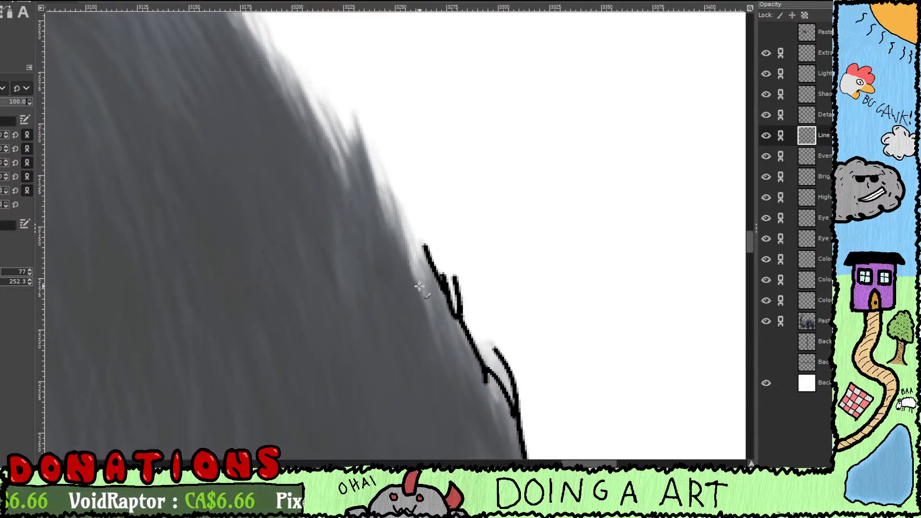
Step: Extend the bold black outline up the body's sloping edge with overlapping fur spikes and a forked tuft, redoing misplaced strokes
{"action": "left_click_drag", "start_coordinate": [415, 280], "coordinate": [386, 181]}
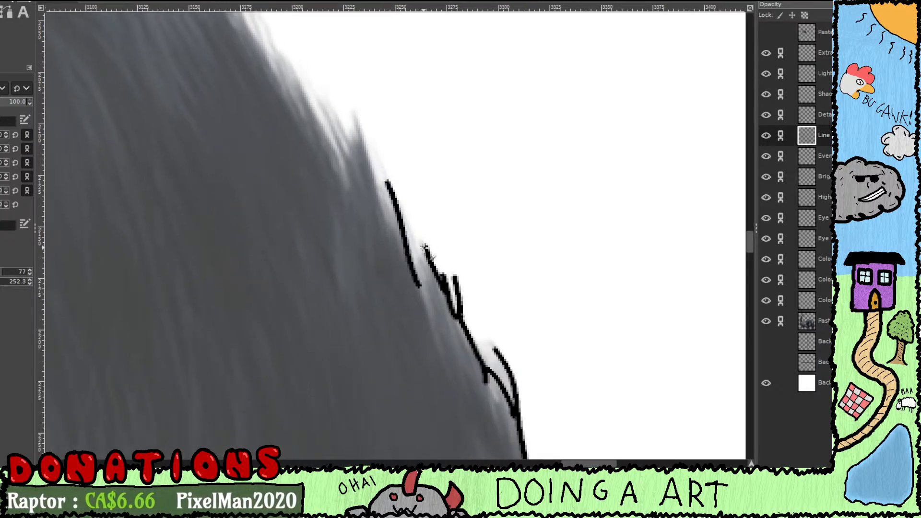
{"action": "mouse_move", "coordinate": [418, 256]}
{"action": "left_mouse_down"}
{"action": "mouse_move", "coordinate": [437, 271]}
{"action": "mouse_move", "coordinate": [431, 297]}
{"action": "mouse_move", "coordinate": [427, 280]}
{"action": "mouse_move", "coordinate": [433, 313]}
{"action": "left_mouse_up"}
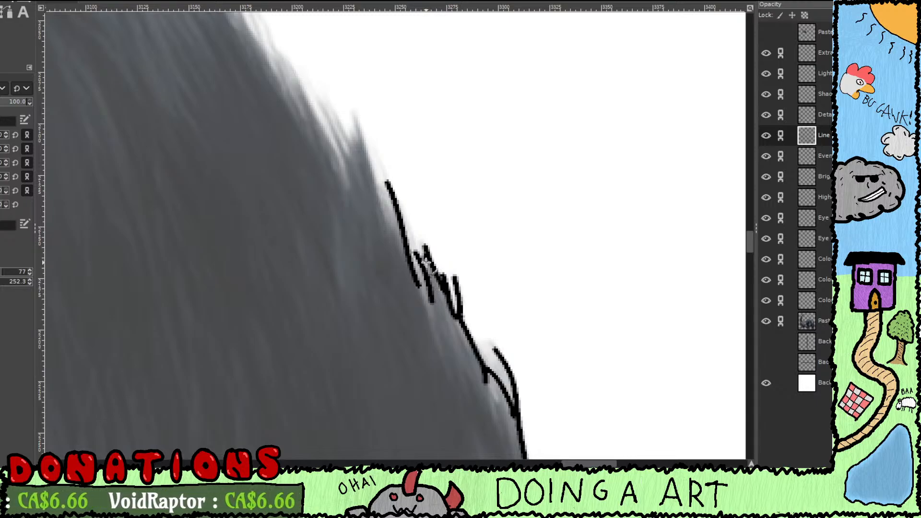
{"action": "left_click_drag", "start_coordinate": [424, 274], "coordinate": [418, 286]}
{"action": "mouse_move", "coordinate": [383, 200]}
{"action": "left_mouse_down"}
{"action": "mouse_move", "coordinate": [421, 257]}
{"action": "mouse_move", "coordinate": [399, 172]}
{"action": "left_mouse_up"}
{"action": "key", "text": "ctrl+z"}
{"action": "mouse_move", "coordinate": [422, 280]}
{"action": "left_mouse_down"}
{"action": "mouse_move", "coordinate": [396, 168]}
{"action": "mouse_move", "coordinate": [419, 257]}
{"action": "mouse_move", "coordinate": [392, 170]}
{"action": "mouse_move", "coordinate": [404, 204]}
{"action": "mouse_move", "coordinate": [388, 185]}
{"action": "mouse_move", "coordinate": [392, 206]}
{"action": "mouse_move", "coordinate": [354, 156]}
{"action": "left_mouse_up"}
{"action": "key", "text": "ctrl+z"}
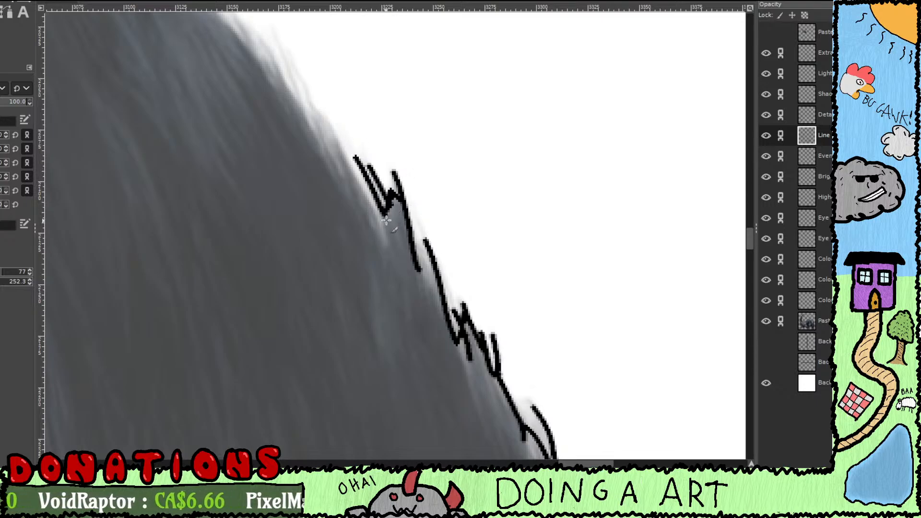
{"action": "mouse_move", "coordinate": [385, 233]}
{"action": "left_mouse_down"}
{"action": "mouse_move", "coordinate": [334, 137]}
{"action": "mouse_move", "coordinate": [423, 317]}
{"action": "mouse_move", "coordinate": [352, 201]}
{"action": "left_mouse_up"}
{"action": "key", "text": "ctrl+z"}
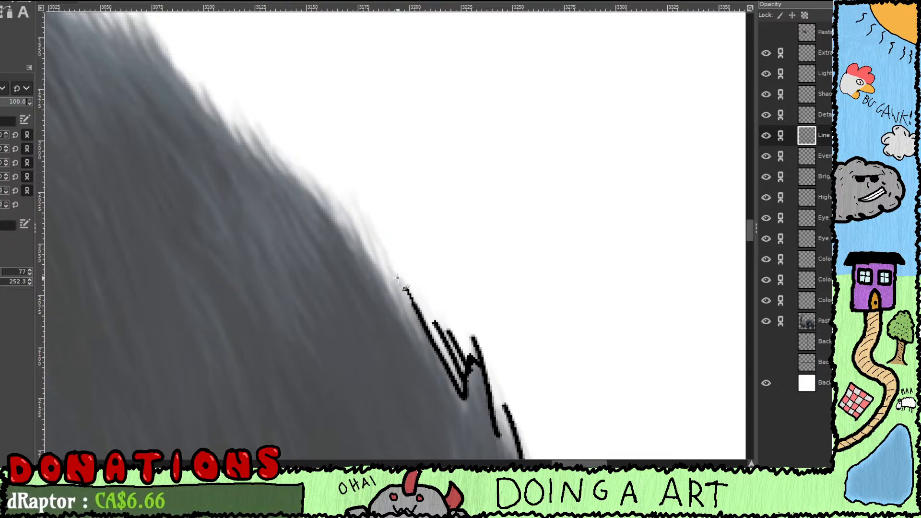
Step: Carry the outline past the last bold spike with thinner, separate hair strokes slanting along the body's edge
{"action": "left_click_drag", "start_coordinate": [385, 261], "coordinate": [363, 212]}
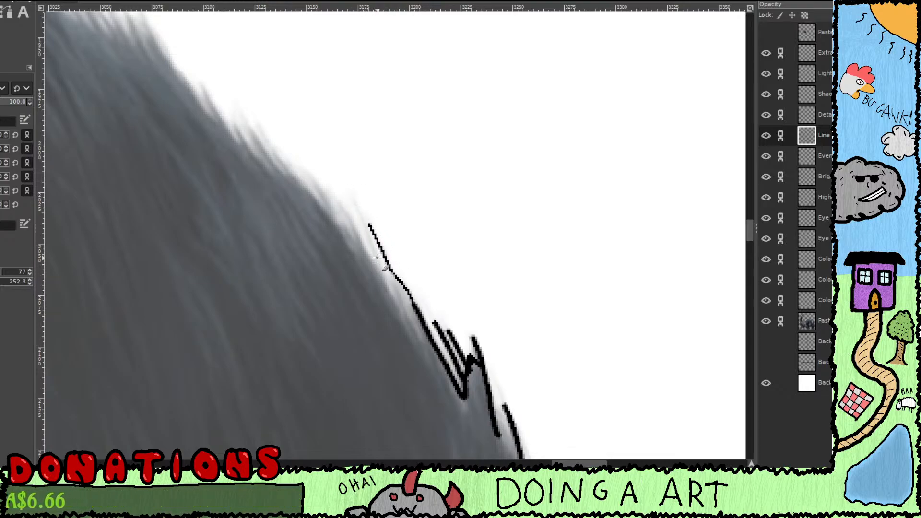
{"action": "left_click_drag", "start_coordinate": [378, 258], "coordinate": [354, 194]}
{"action": "left_click_drag", "start_coordinate": [373, 250], "coordinate": [413, 300]}
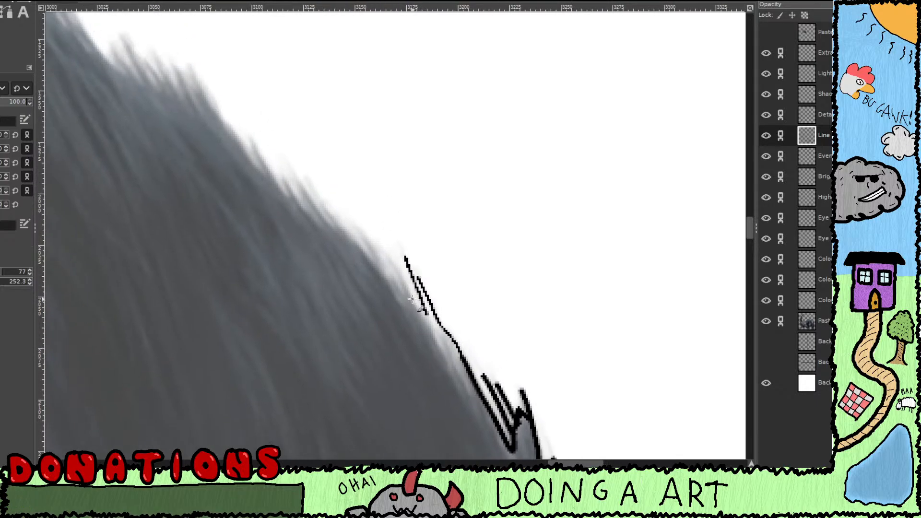
{"action": "left_click_drag", "start_coordinate": [393, 264], "coordinate": [389, 257]}
{"action": "mouse_move", "coordinate": [390, 259]}
{"action": "left_mouse_down"}
{"action": "mouse_move", "coordinate": [426, 306]}
{"action": "mouse_move", "coordinate": [397, 276]}
{"action": "left_mouse_up"}
{"action": "left_click_drag", "start_coordinate": [406, 291], "coordinate": [456, 346]}
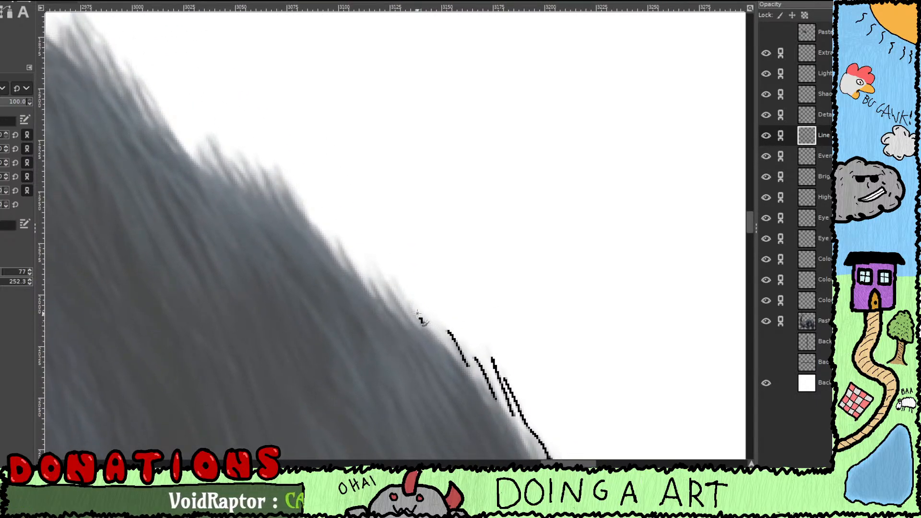
Step: Draw thin parallel hair strokes up the slope and over the two small fur bumps on the body's edge
{"action": "mouse_move", "coordinate": [418, 313]}
{"action": "left_mouse_down"}
{"action": "mouse_move", "coordinate": [376, 268]}
{"action": "mouse_move", "coordinate": [377, 288]}
{"action": "mouse_move", "coordinate": [400, 306]}
{"action": "mouse_move", "coordinate": [384, 273]}
{"action": "left_mouse_up"}
{"action": "left_click_drag", "start_coordinate": [384, 274], "coordinate": [415, 308]}
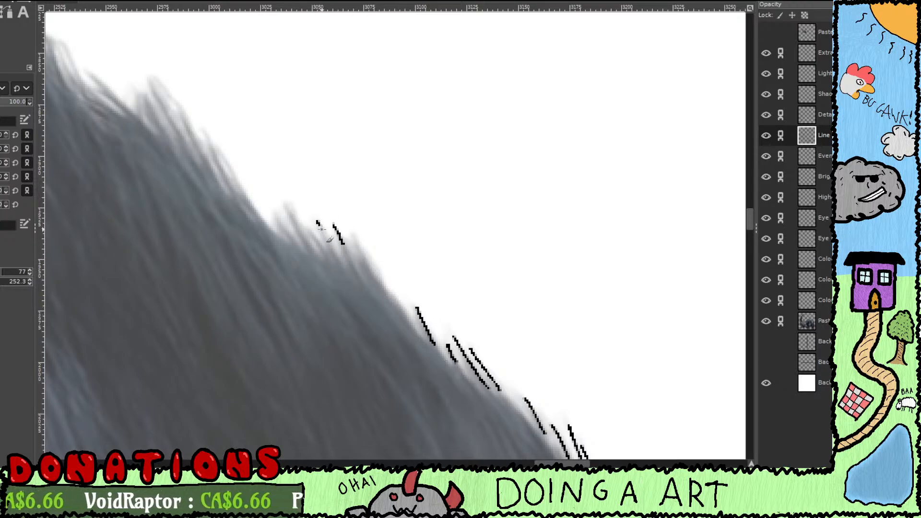
{"action": "mouse_move", "coordinate": [328, 257]}
{"action": "left_mouse_down"}
{"action": "mouse_move", "coordinate": [365, 283]}
{"action": "mouse_move", "coordinate": [360, 298]}
{"action": "mouse_move", "coordinate": [427, 343]}
{"action": "left_mouse_up"}
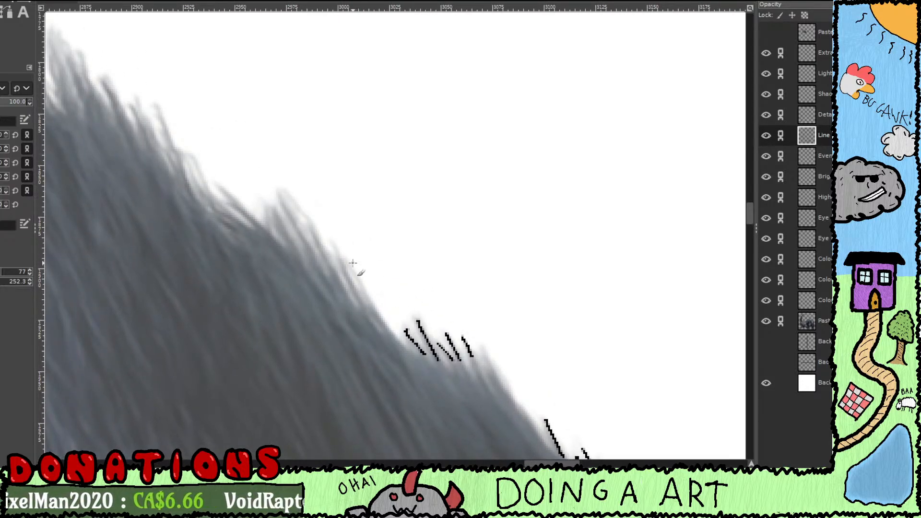
{"action": "left_click_drag", "start_coordinate": [348, 262], "coordinate": [376, 311]}
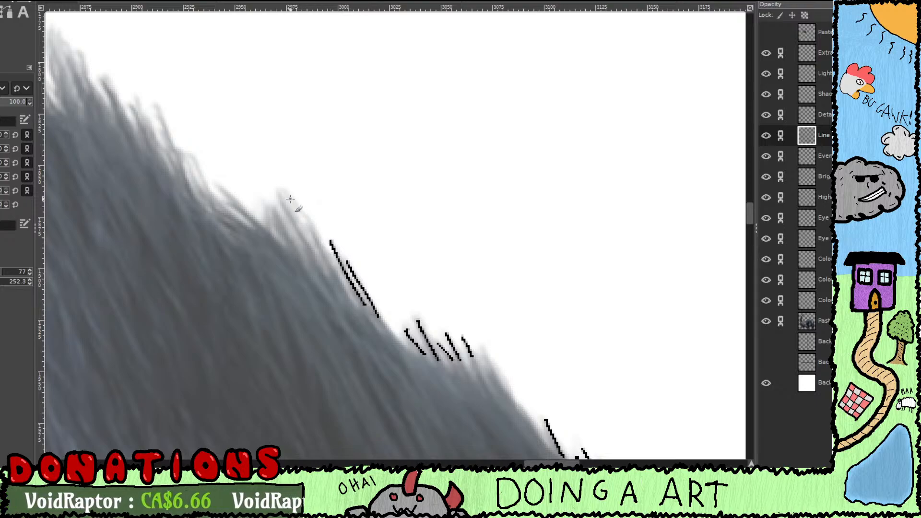
{"action": "mouse_move", "coordinate": [329, 262]}
{"action": "left_mouse_down"}
{"action": "mouse_move", "coordinate": [377, 302]}
{"action": "mouse_move", "coordinate": [356, 296]}
{"action": "mouse_move", "coordinate": [364, 312]}
{"action": "left_mouse_up"}
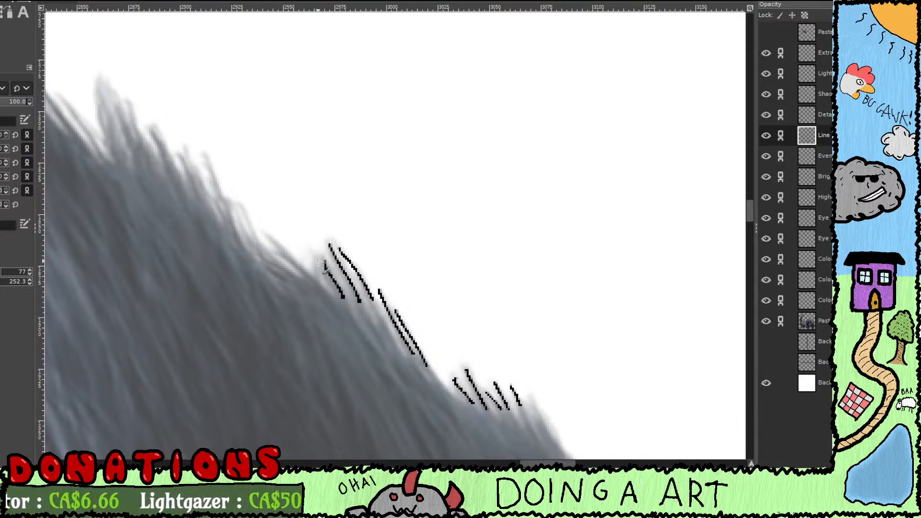
{"action": "left_click_drag", "start_coordinate": [318, 262], "coordinate": [319, 281]}
{"action": "mouse_move", "coordinate": [319, 281]}
{"action": "left_mouse_down"}
{"action": "mouse_move", "coordinate": [399, 336]}
{"action": "mouse_move", "coordinate": [368, 315]}
{"action": "left_mouse_up"}
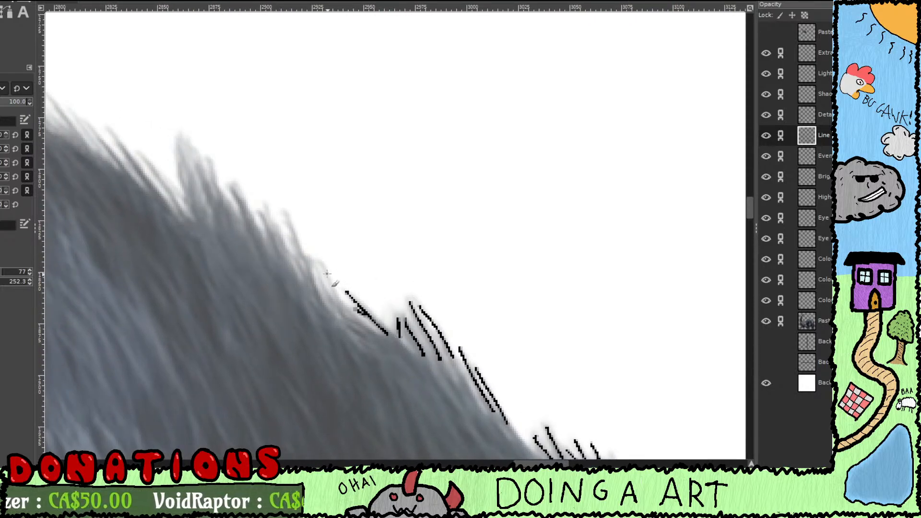
Step: Add close-set thin hair strokes up the stretch between the second fur bump and the tall tuft, undoing a misplaced one
{"action": "left_click_drag", "start_coordinate": [322, 266], "coordinate": [336, 295]}
{"action": "left_click_drag", "start_coordinate": [315, 263], "coordinate": [330, 302]}
{"action": "left_click_drag", "start_coordinate": [284, 214], "coordinate": [316, 291]}
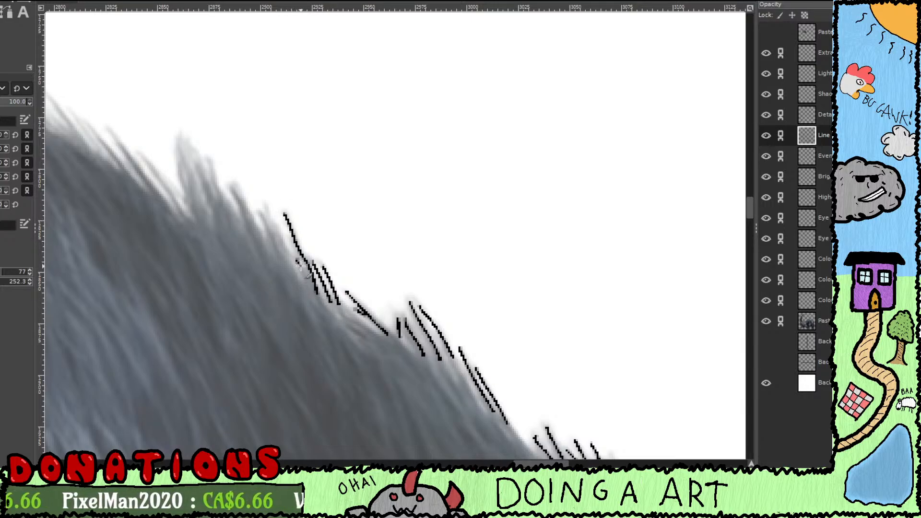
{"action": "left_click_drag", "start_coordinate": [297, 261], "coordinate": [313, 292]}
{"action": "left_click_drag", "start_coordinate": [296, 243], "coordinate": [369, 292]}
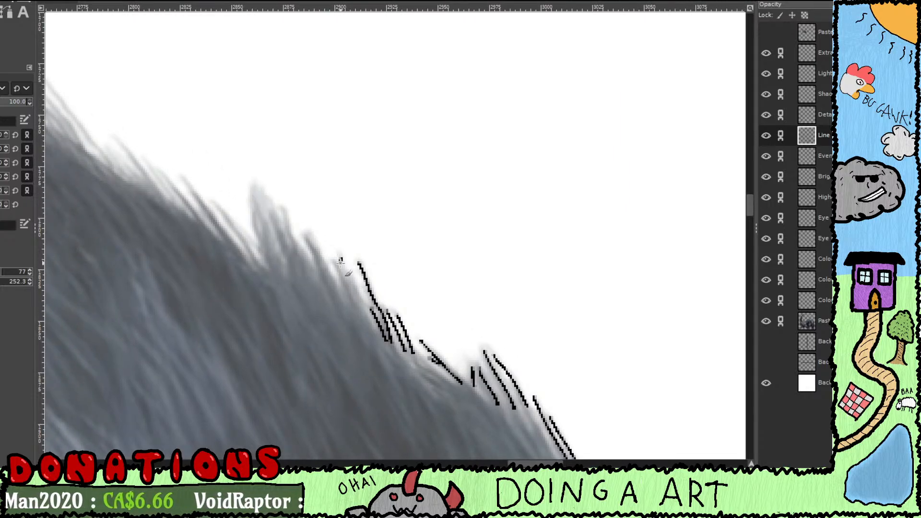
{"action": "left_click_drag", "start_coordinate": [339, 259], "coordinate": [363, 305]}
{"action": "left_click_drag", "start_coordinate": [338, 264], "coordinate": [362, 313]}
{"action": "left_click_drag", "start_coordinate": [335, 260], "coordinate": [402, 318]}
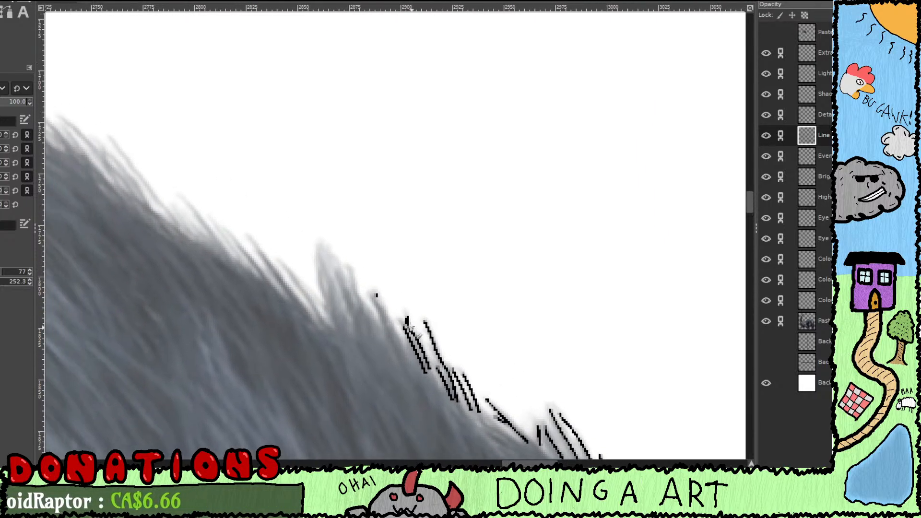
{"action": "key", "text": "ctrl+z"}
Step: Outline the tall narrow fur tuft with thin black strokes and add one long hair stroke on its far side
{"action": "left_click_drag", "start_coordinate": [350, 268], "coordinate": [365, 305]}
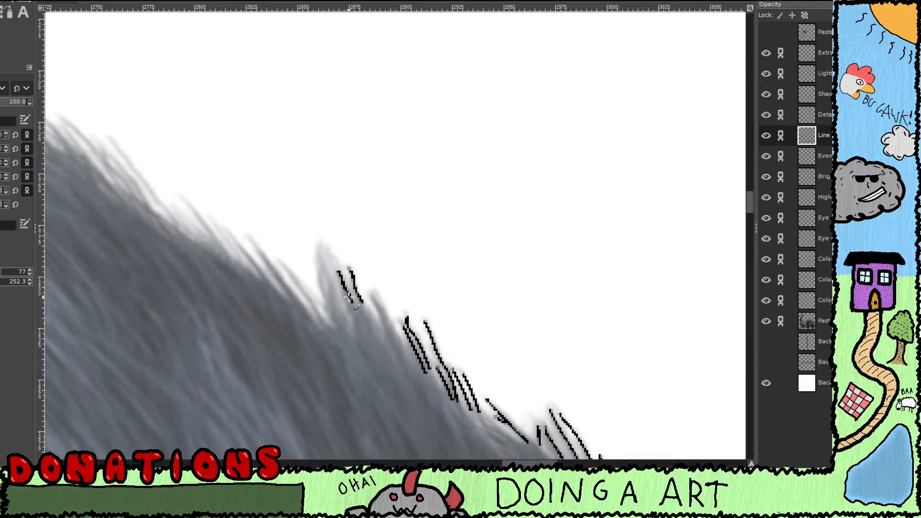
{"action": "left_click_drag", "start_coordinate": [349, 295], "coordinate": [355, 313]}
{"action": "mouse_move", "coordinate": [318, 247]}
{"action": "left_mouse_down"}
{"action": "mouse_move", "coordinate": [335, 294]}
{"action": "mouse_move", "coordinate": [328, 306]}
{"action": "mouse_move", "coordinate": [322, 270]}
{"action": "mouse_move", "coordinate": [333, 305]}
{"action": "mouse_move", "coordinate": [414, 364]}
{"action": "mouse_move", "coordinate": [353, 314]}
{"action": "mouse_move", "coordinate": [389, 365]}
{"action": "left_mouse_up"}
{"action": "left_click_drag", "start_coordinate": [315, 280], "coordinate": [334, 303]}
{"action": "key", "text": "ctrl+z"}
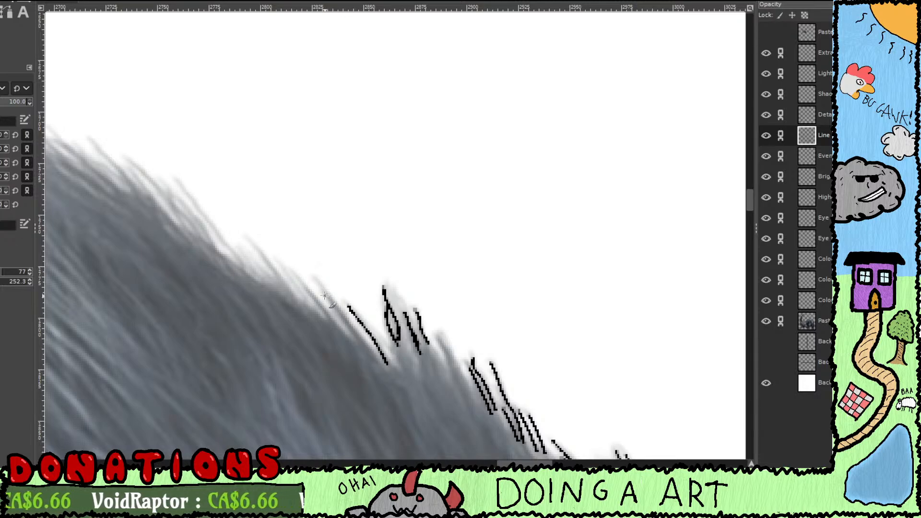
Step: Draw slanted hair strokes along the edge beyond the tall tuft, ending with one long stroke up the slope
{"action": "left_click_drag", "start_coordinate": [290, 270], "coordinate": [316, 301]}
{"action": "left_click_drag", "start_coordinate": [315, 301], "coordinate": [376, 333]}
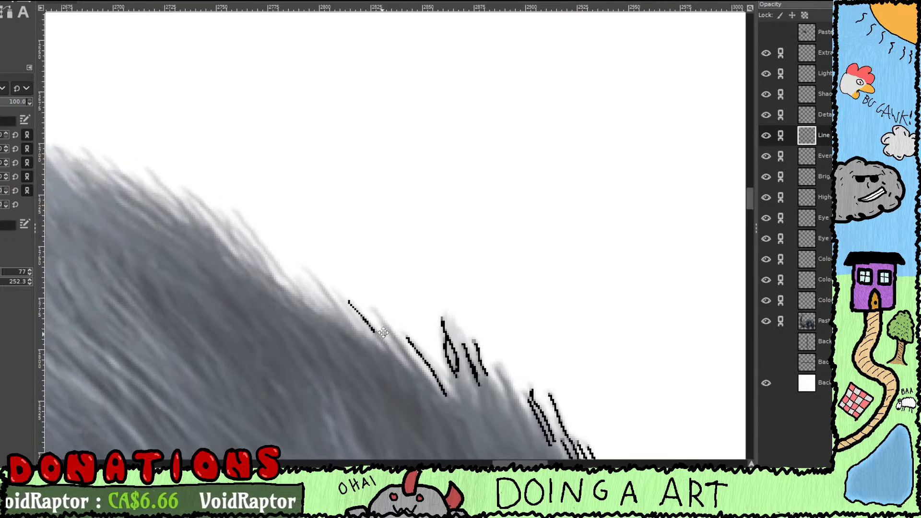
{"action": "left_click_drag", "start_coordinate": [335, 291], "coordinate": [373, 340]}
{"action": "left_click_drag", "start_coordinate": [375, 343], "coordinate": [436, 376]}
{"action": "left_click_drag", "start_coordinate": [373, 305], "coordinate": [405, 350]}
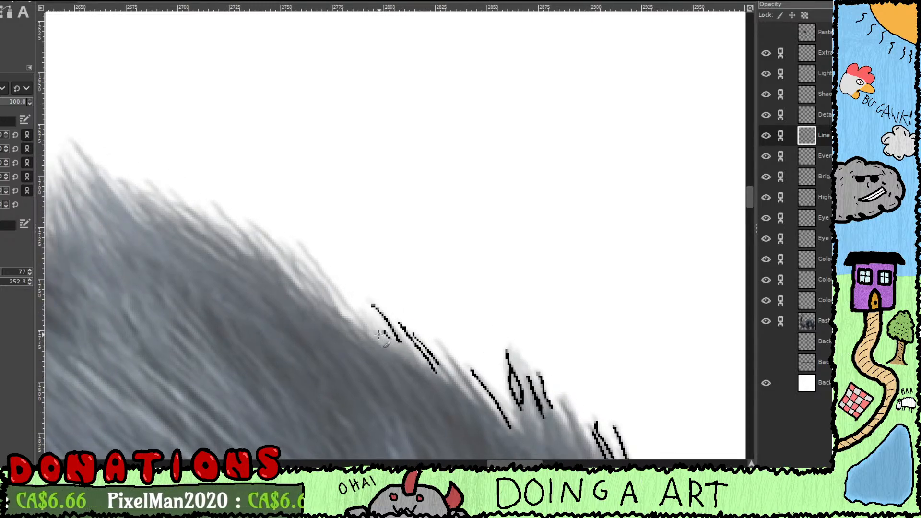
{"action": "left_click_drag", "start_coordinate": [368, 318], "coordinate": [390, 339]}
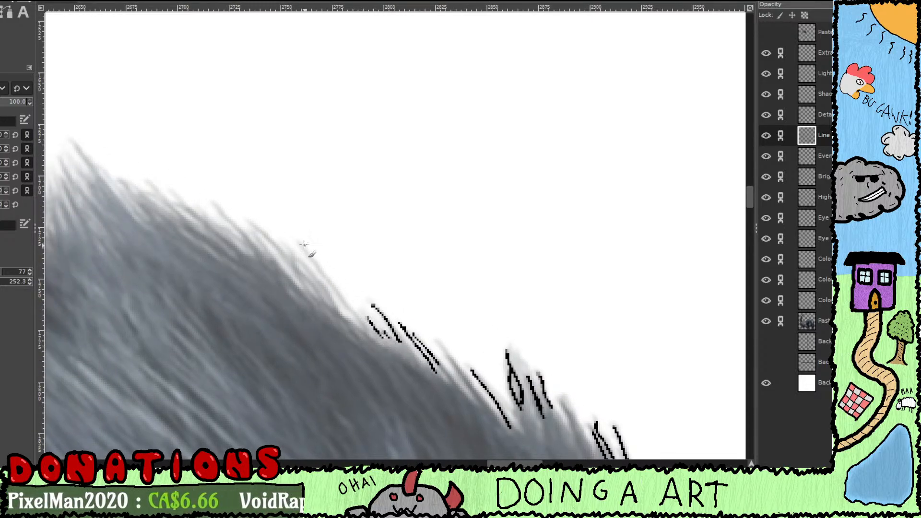
{"action": "left_click_drag", "start_coordinate": [302, 244], "coordinate": [365, 329]}
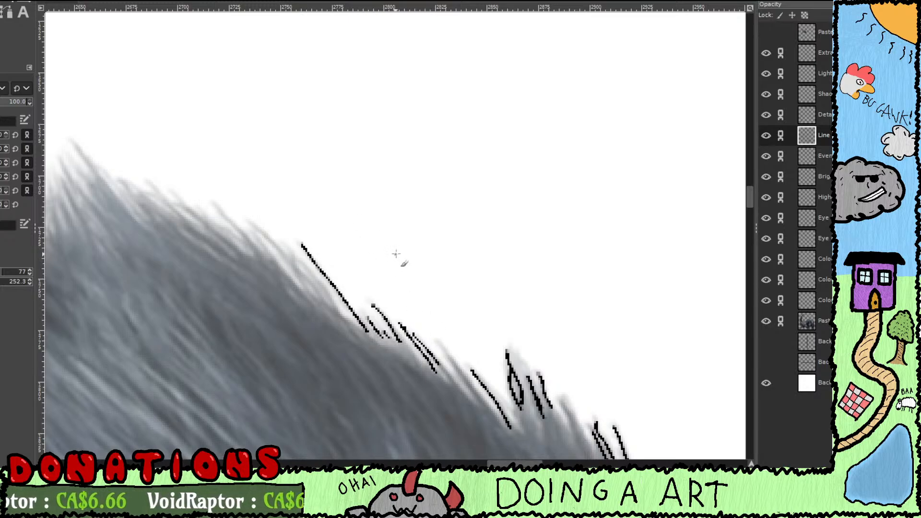
Step: Layer overlapping thin strokes beside the long hair stroke to thicken the fur outline on the upper slope
{"action": "left_click_drag", "start_coordinate": [378, 263], "coordinate": [465, 255]}
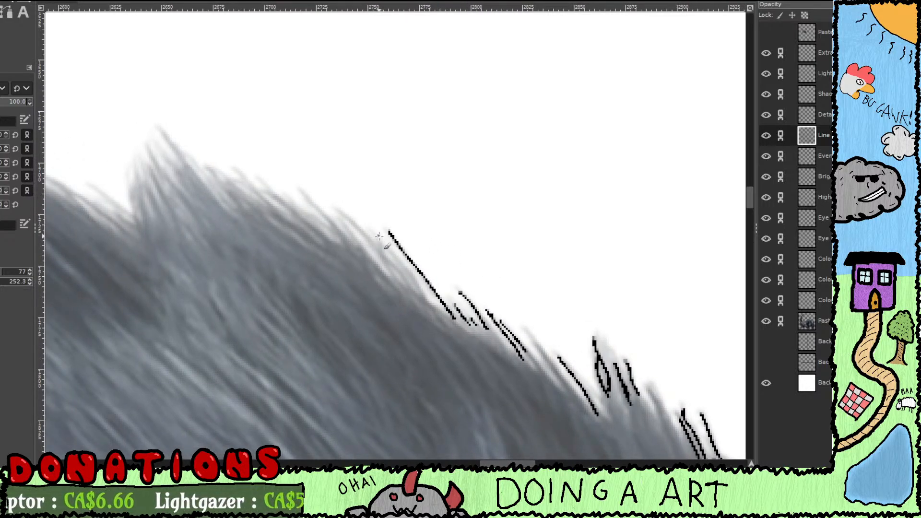
{"action": "left_click_drag", "start_coordinate": [396, 257], "coordinate": [425, 298]}
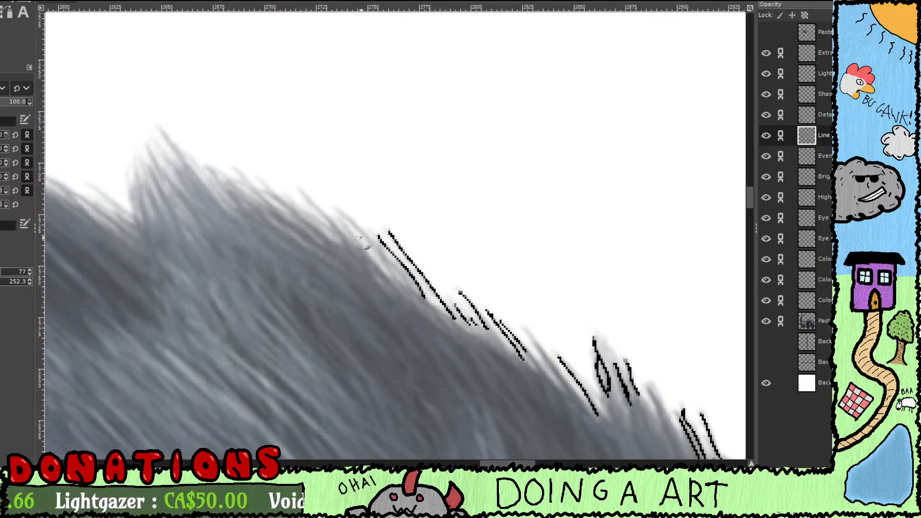
{"action": "left_click_drag", "start_coordinate": [344, 212], "coordinate": [418, 295]}
{"action": "left_click_drag", "start_coordinate": [384, 254], "coordinate": [396, 277]}
{"action": "left_click_drag", "start_coordinate": [351, 227], "coordinate": [397, 271]}
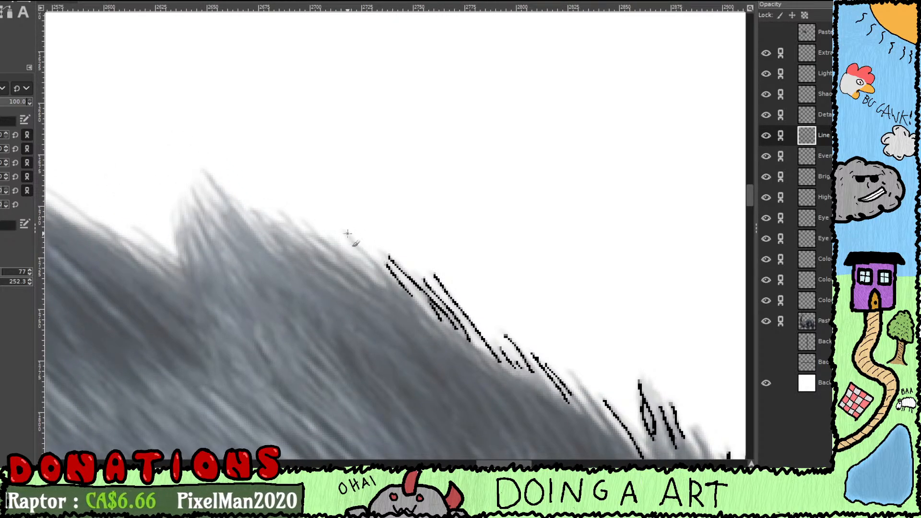
Step: Continue the fur outline with long, shallow hair strokes along the flatter edge up to the pointed tuft
{"action": "left_click_drag", "start_coordinate": [348, 234], "coordinate": [407, 297]}
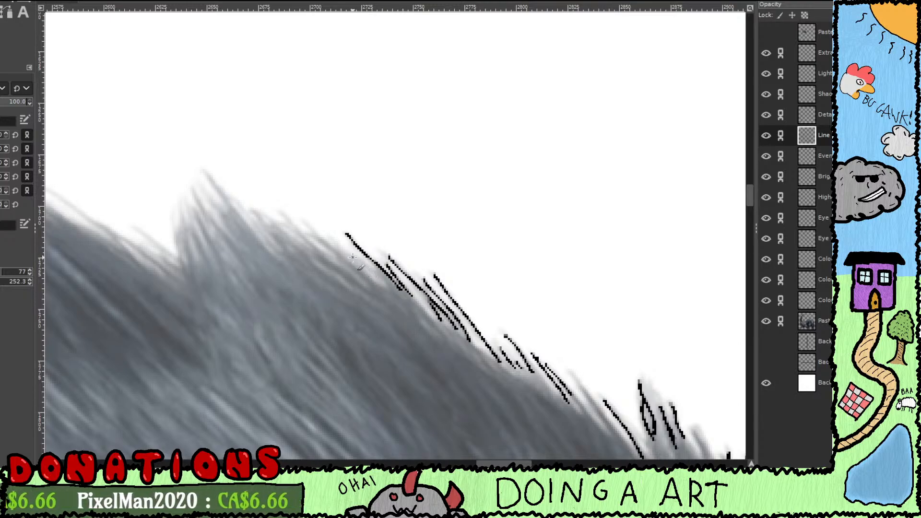
{"action": "left_click_drag", "start_coordinate": [352, 258], "coordinate": [399, 292]}
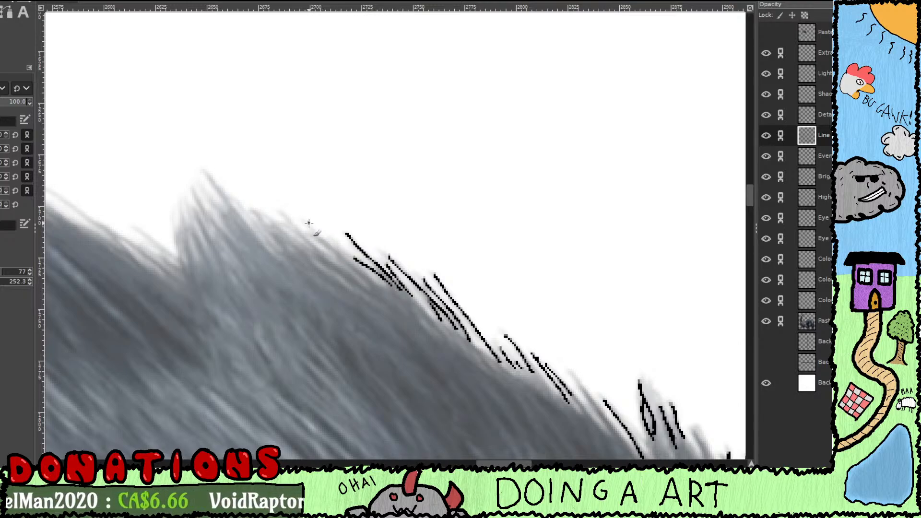
{"action": "left_click_drag", "start_coordinate": [309, 223], "coordinate": [376, 285]}
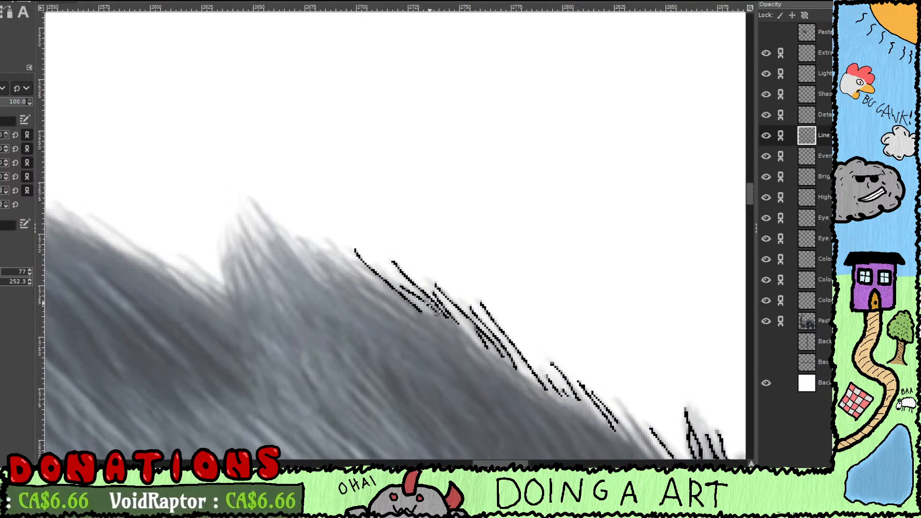
{"action": "mouse_move", "coordinate": [331, 243]}
{"action": "left_mouse_down"}
{"action": "mouse_move", "coordinate": [396, 299]}
{"action": "mouse_move", "coordinate": [422, 285]}
{"action": "mouse_move", "coordinate": [396, 261]}
{"action": "left_mouse_up"}
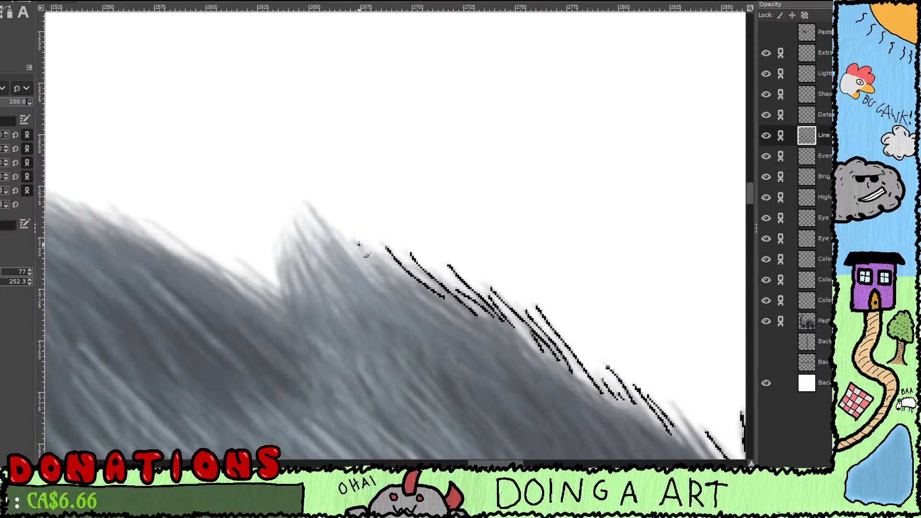
{"action": "left_click_drag", "start_coordinate": [379, 258], "coordinate": [434, 295]}
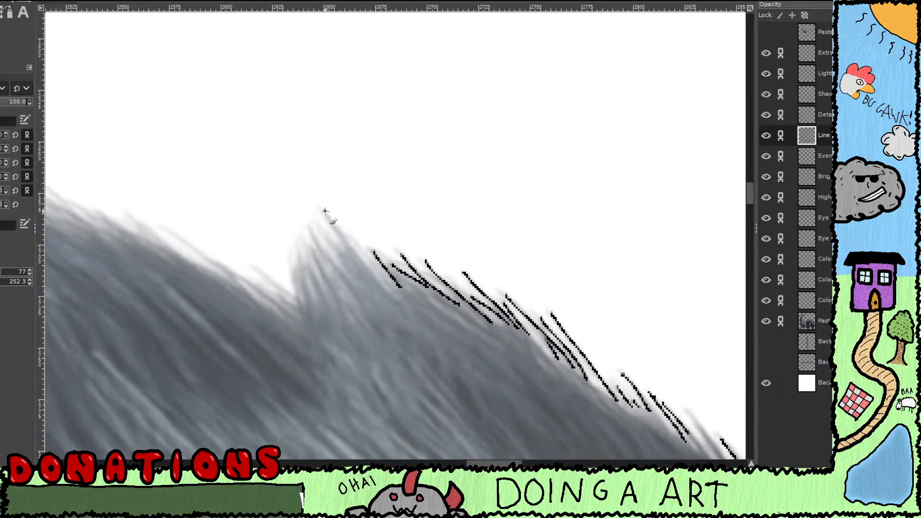
Step: Outline the pointed tuft at the top of the back with short parallel hair strokes on both sides
{"action": "mouse_move", "coordinate": [325, 210]}
{"action": "left_mouse_down"}
{"action": "mouse_move", "coordinate": [354, 255]}
{"action": "mouse_move", "coordinate": [424, 252]}
{"action": "left_mouse_up"}
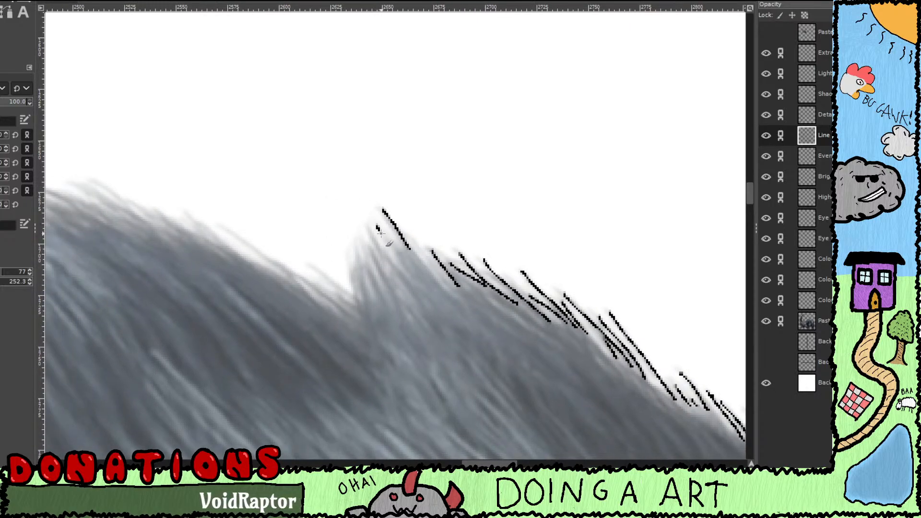
{"action": "mouse_move", "coordinate": [378, 232]}
{"action": "left_mouse_down"}
{"action": "mouse_move", "coordinate": [402, 259]}
{"action": "mouse_move", "coordinate": [387, 256]}
{"action": "mouse_move", "coordinate": [400, 272]}
{"action": "mouse_move", "coordinate": [372, 253]}
{"action": "mouse_move", "coordinate": [387, 279]}
{"action": "mouse_move", "coordinate": [373, 272]}
{"action": "mouse_move", "coordinate": [383, 293]}
{"action": "left_mouse_up"}
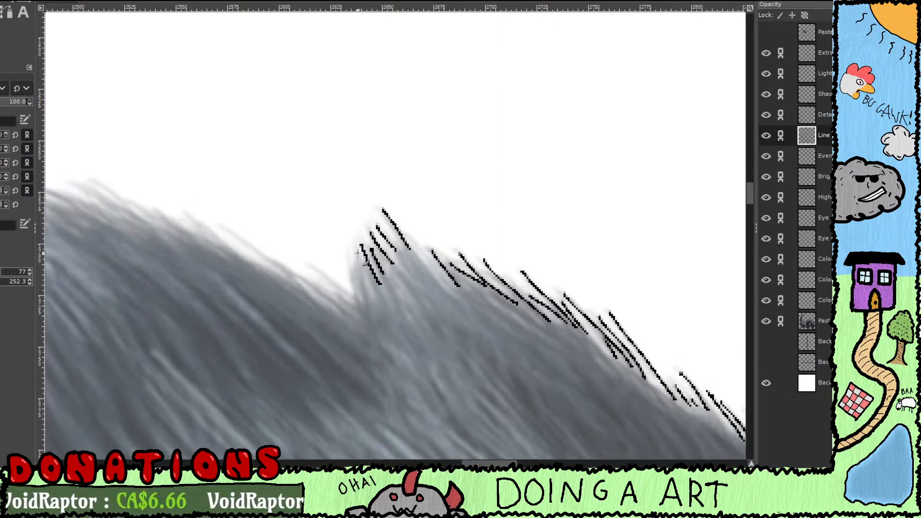
{"action": "mouse_move", "coordinate": [355, 249]}
{"action": "left_mouse_down"}
{"action": "mouse_move", "coordinate": [372, 300]}
{"action": "mouse_move", "coordinate": [349, 262]}
{"action": "mouse_move", "coordinate": [353, 278]}
{"action": "mouse_move", "coordinate": [375, 312]}
{"action": "mouse_move", "coordinate": [319, 275]}
{"action": "left_mouse_up"}
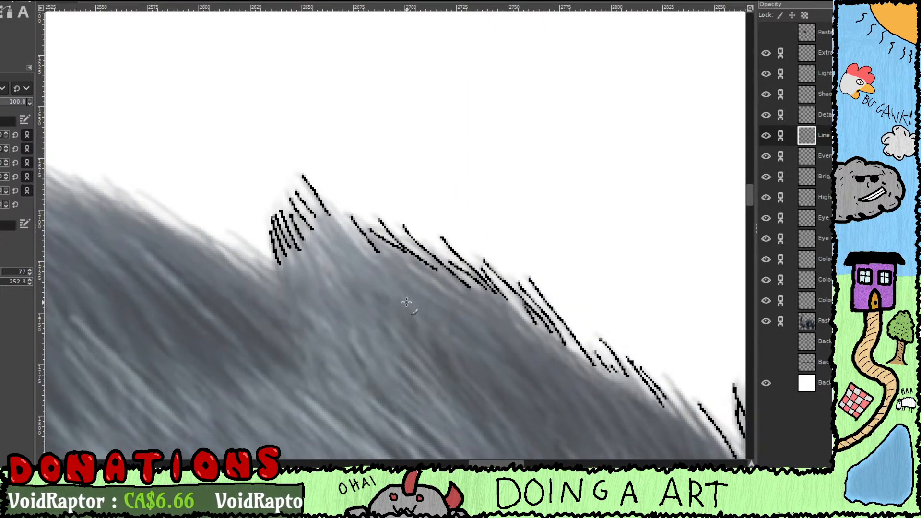
Step: Hide the painted fur layer and examine the new outline against the rest of the creature's line art
{"action": "scroll", "coordinate": [407, 307], "scroll_direction": "down", "scroll_amount": 6}
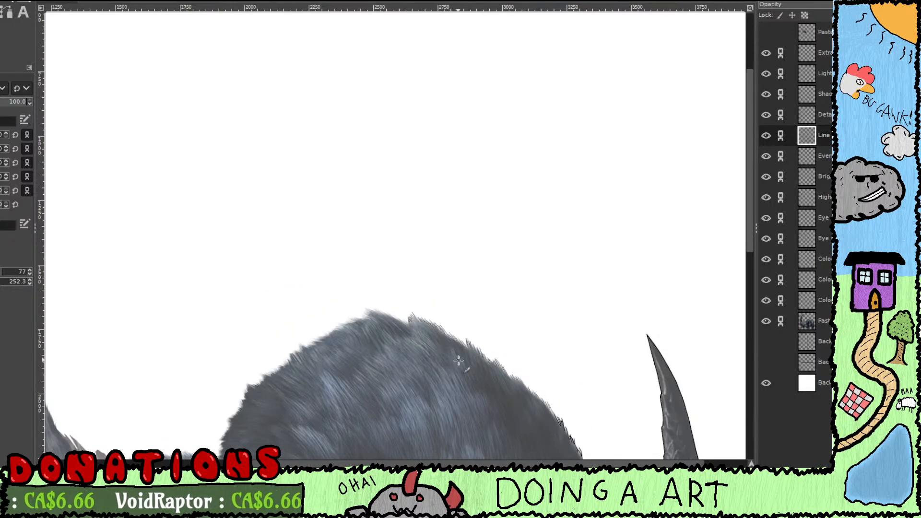
{"action": "left_click_drag", "start_coordinate": [507, 389], "coordinate": [383, 165]}
{"action": "left_click_drag", "start_coordinate": [427, 275], "coordinate": [511, 251]}
{"action": "left_click_drag", "start_coordinate": [424, 247], "coordinate": [368, 232]}
{"action": "left_click_drag", "start_coordinate": [474, 297], "coordinate": [471, 235]}
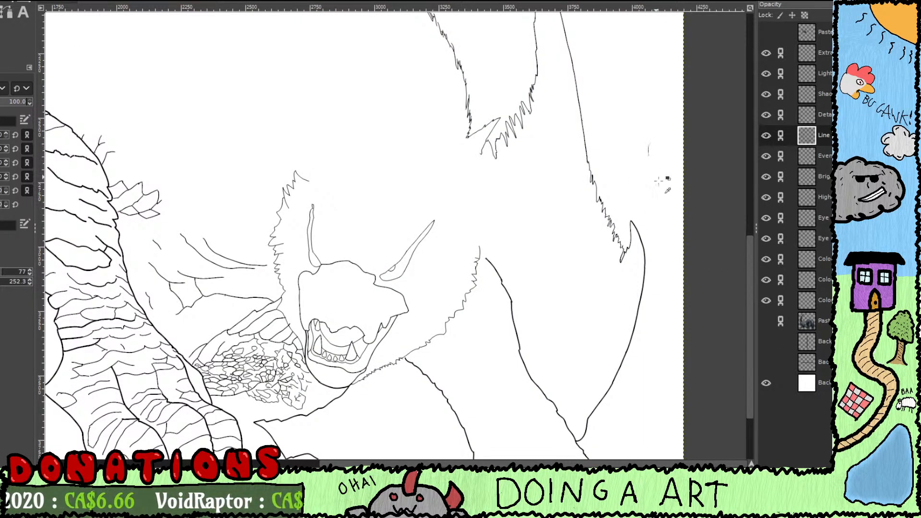
{"action": "left_click_drag", "start_coordinate": [649, 148], "coordinate": [706, 322]}
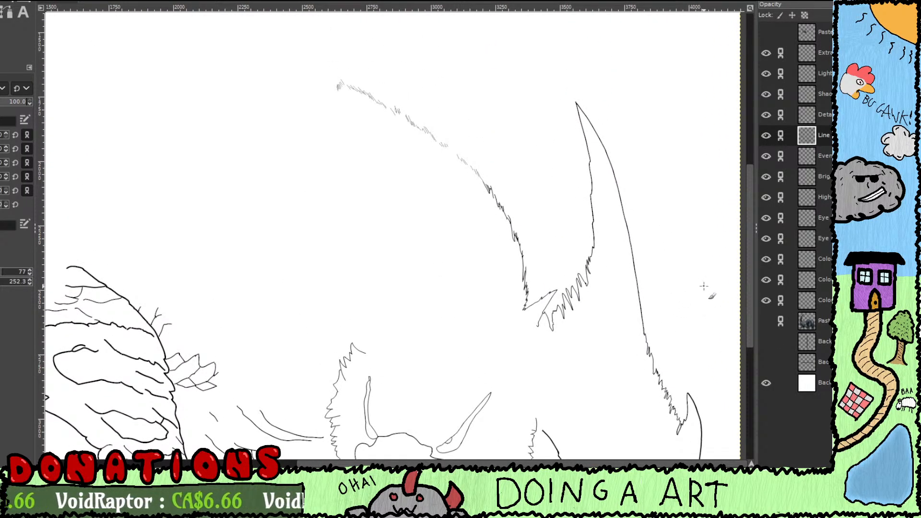
Step: Show the painted fur layer again and compare it with the line art across the whole creature
{"action": "left_click_drag", "start_coordinate": [705, 284], "coordinate": [680, 177]}
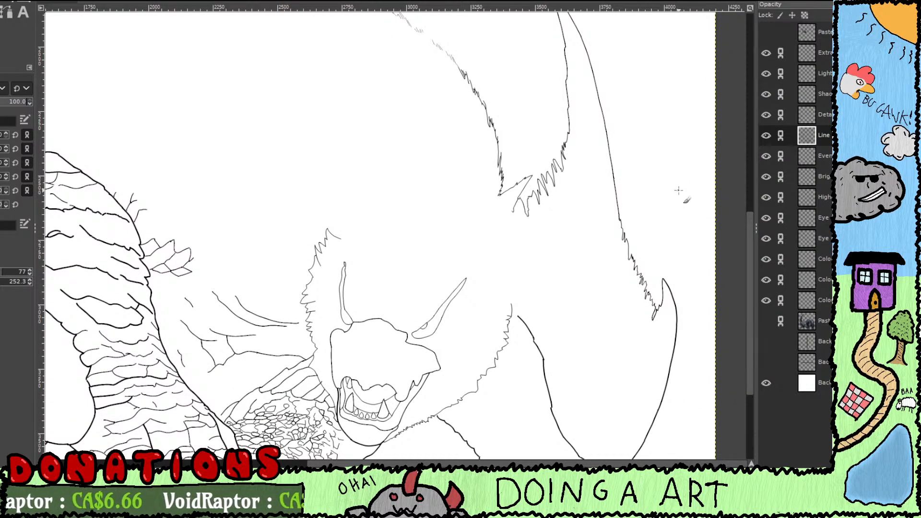
{"action": "scroll", "coordinate": [679, 192], "scroll_direction": "down", "scroll_amount": 2}
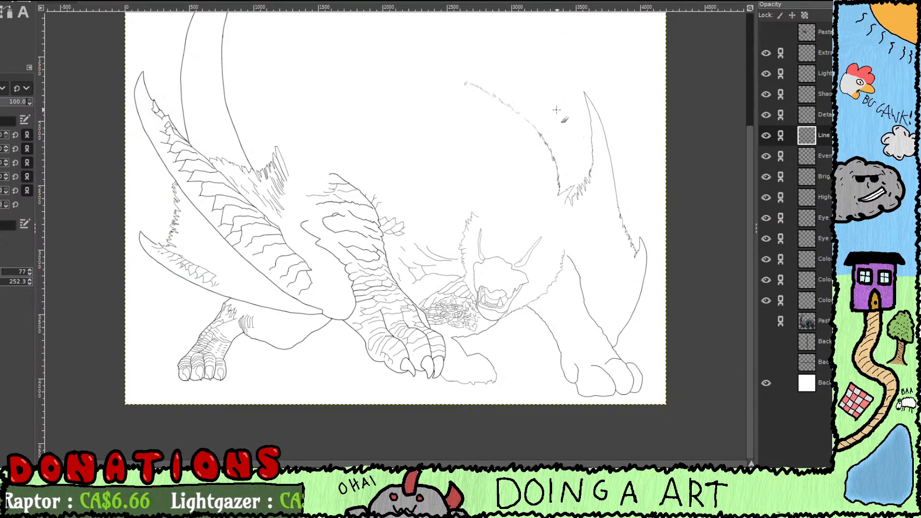
{"action": "left_click", "coordinate": [765, 320]}
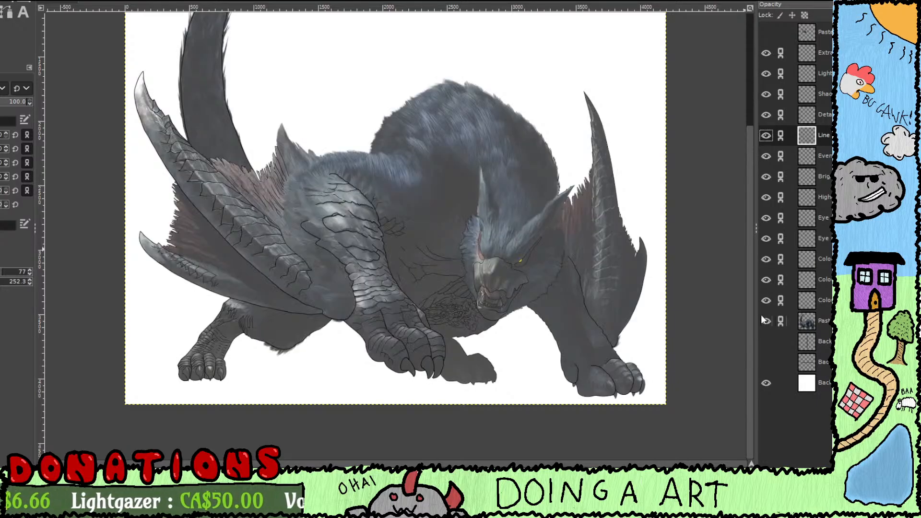
{"action": "left_click", "coordinate": [766, 320]}
{"action": "left_click", "coordinate": [766, 321]}
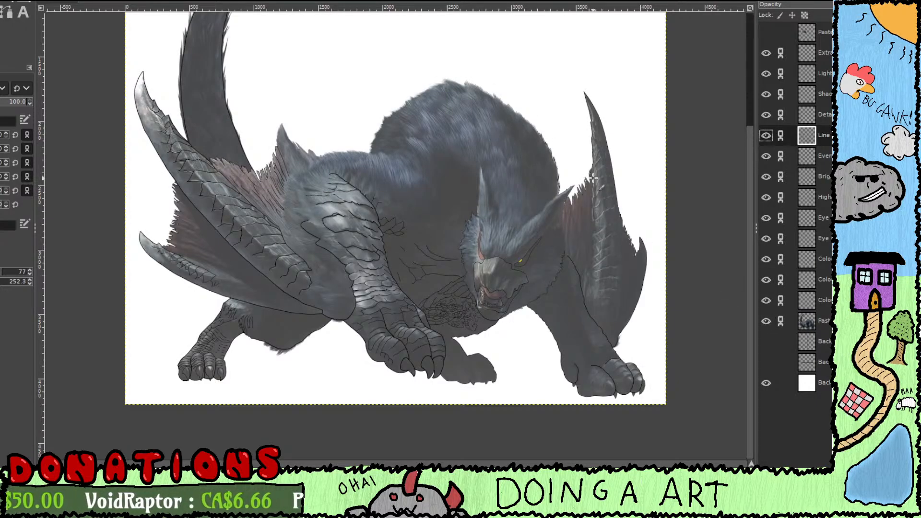
Step: Outline the notch beside the pointed tuft with short hair strokes and one long stroke up the adjoining slope
{"action": "scroll", "coordinate": [487, 140], "scroll_direction": "up", "scroll_amount": 3}
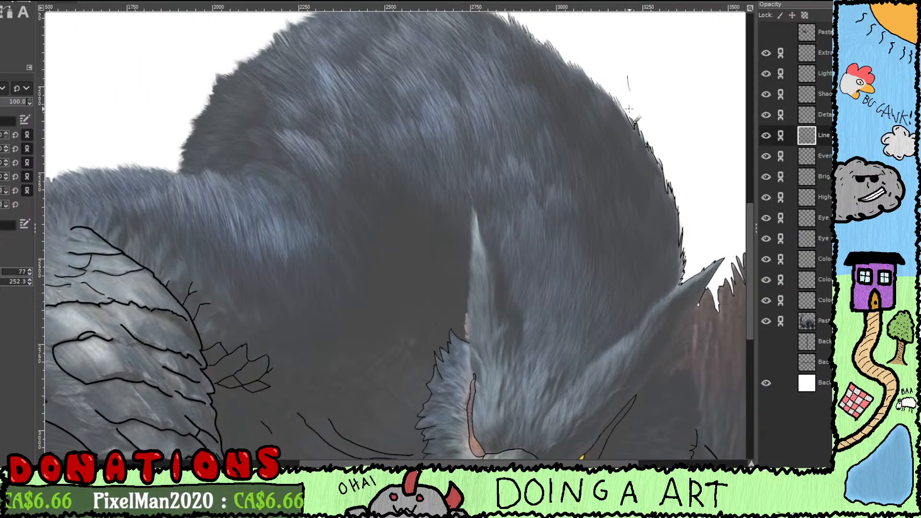
{"action": "left_click_drag", "start_coordinate": [590, 99], "coordinate": [673, 275]}
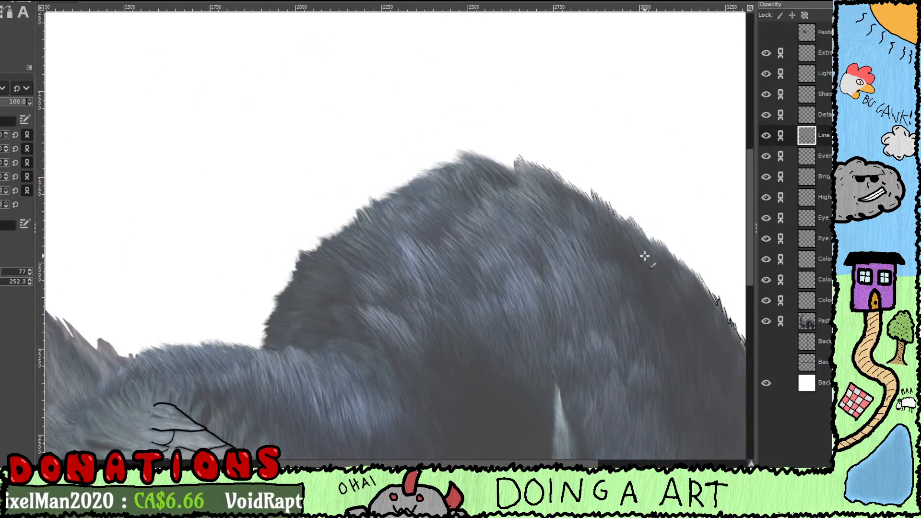
{"action": "scroll", "coordinate": [490, 177], "scroll_direction": "up", "scroll_amount": 4}
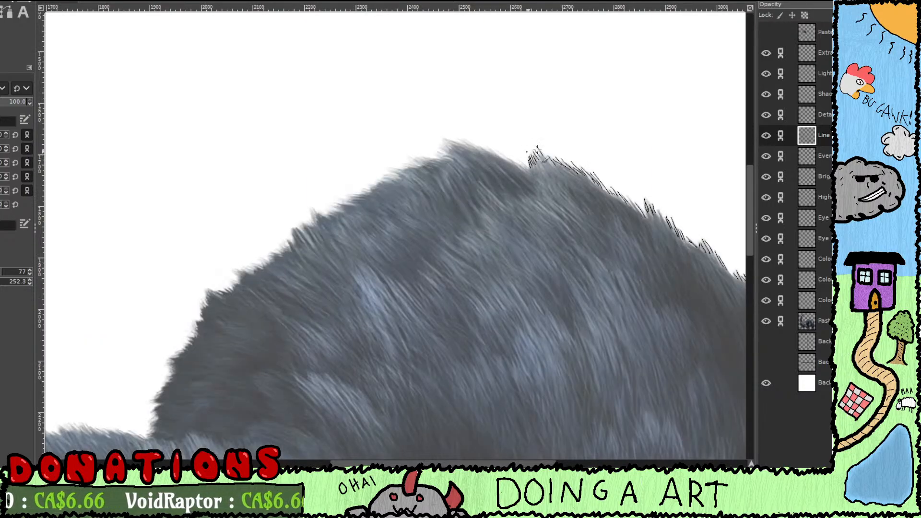
{"action": "scroll", "coordinate": [535, 183], "scroll_direction": "up", "scroll_amount": 1}
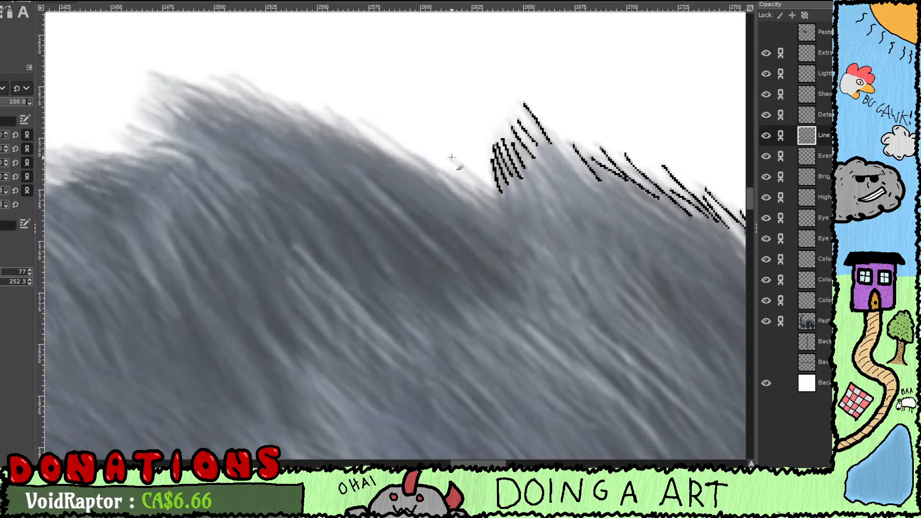
{"action": "mouse_move", "coordinate": [451, 178]}
{"action": "left_mouse_down"}
{"action": "mouse_move", "coordinate": [486, 256]}
{"action": "mouse_move", "coordinate": [511, 255]}
{"action": "mouse_move", "coordinate": [535, 272]}
{"action": "mouse_move", "coordinate": [526, 277]}
{"action": "left_mouse_up"}
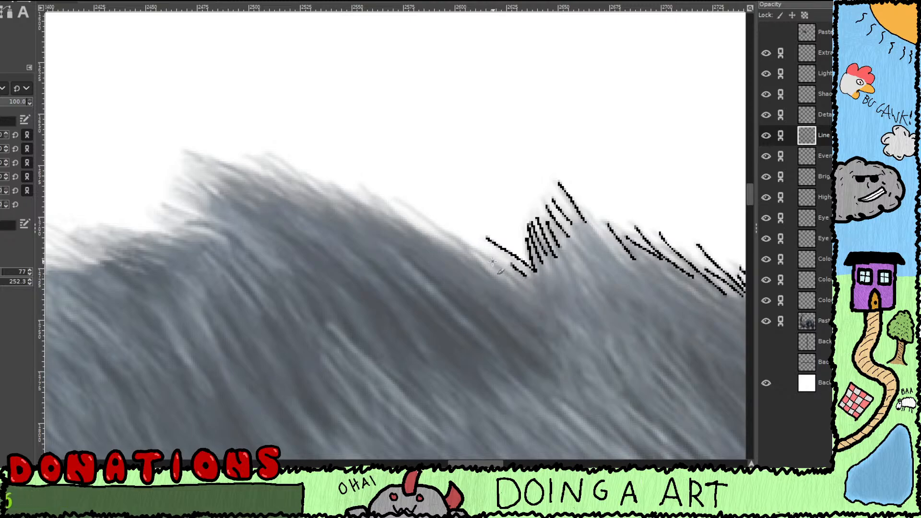
{"action": "left_click_drag", "start_coordinate": [403, 202], "coordinate": [534, 299]}
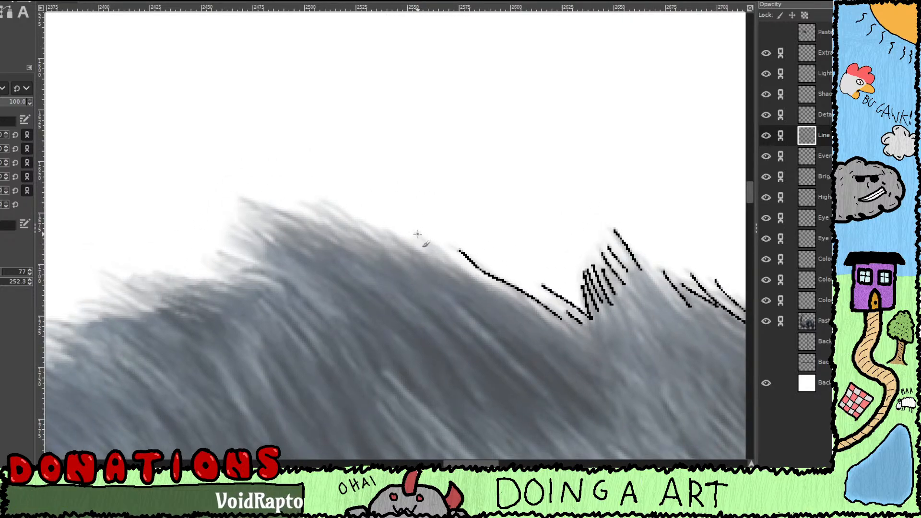
Step: Continue the outline with slanted hair strokes along the slope up to the highest peak of the back
{"action": "left_click_drag", "start_coordinate": [417, 234], "coordinate": [451, 265]}
{"action": "left_click_drag", "start_coordinate": [449, 263], "coordinate": [513, 281]}
{"action": "left_click_drag", "start_coordinate": [453, 250], "coordinate": [485, 273]}
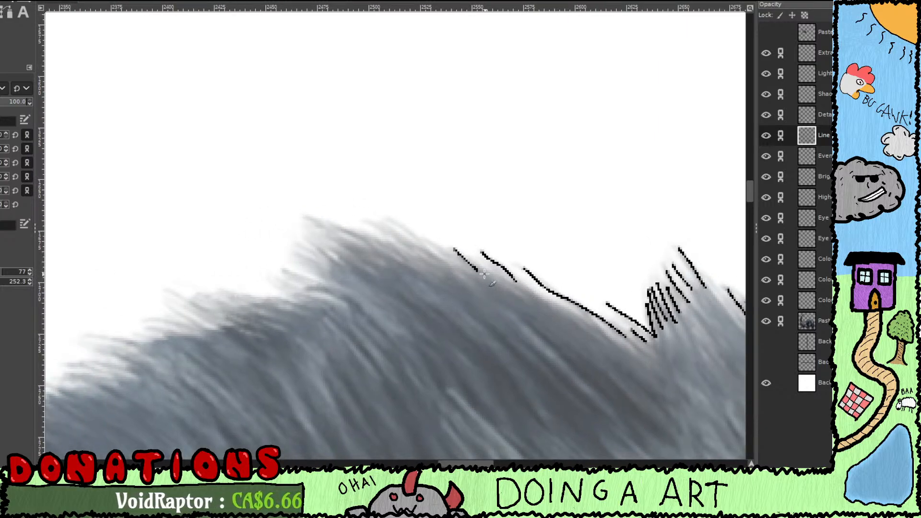
{"action": "left_click_drag", "start_coordinate": [431, 241], "coordinate": [459, 264]}
{"action": "left_click_drag", "start_coordinate": [394, 221], "coordinate": [428, 244]}
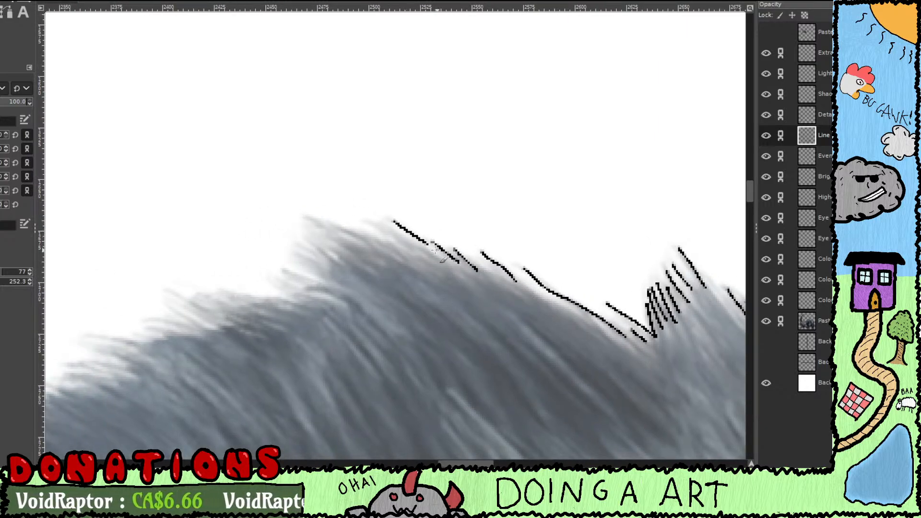
{"action": "mouse_move", "coordinate": [372, 221]}
{"action": "left_mouse_down"}
{"action": "mouse_move", "coordinate": [451, 271]}
{"action": "mouse_move", "coordinate": [442, 268]}
{"action": "mouse_move", "coordinate": [486, 286]}
{"action": "left_mouse_up"}
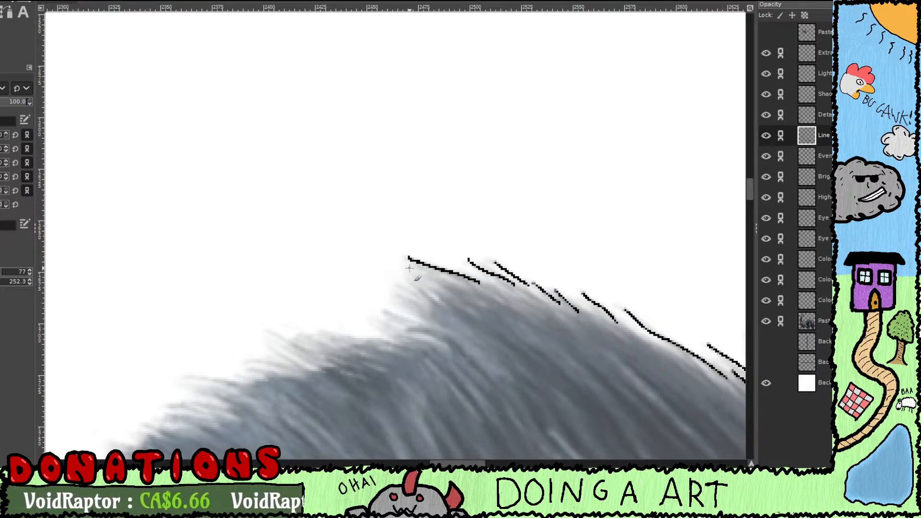
Step: Outline the far side of the peak and the fur ledge below it with short, nearly parallel hair strokes
{"action": "mouse_move", "coordinate": [409, 268]}
{"action": "left_mouse_down"}
{"action": "mouse_move", "coordinate": [459, 288]}
{"action": "mouse_move", "coordinate": [432, 316]}
{"action": "mouse_move", "coordinate": [477, 250]}
{"action": "mouse_move", "coordinate": [480, 259]}
{"action": "mouse_move", "coordinate": [544, 265]}
{"action": "left_mouse_up"}
{"action": "left_click_drag", "start_coordinate": [450, 255], "coordinate": [489, 264]}
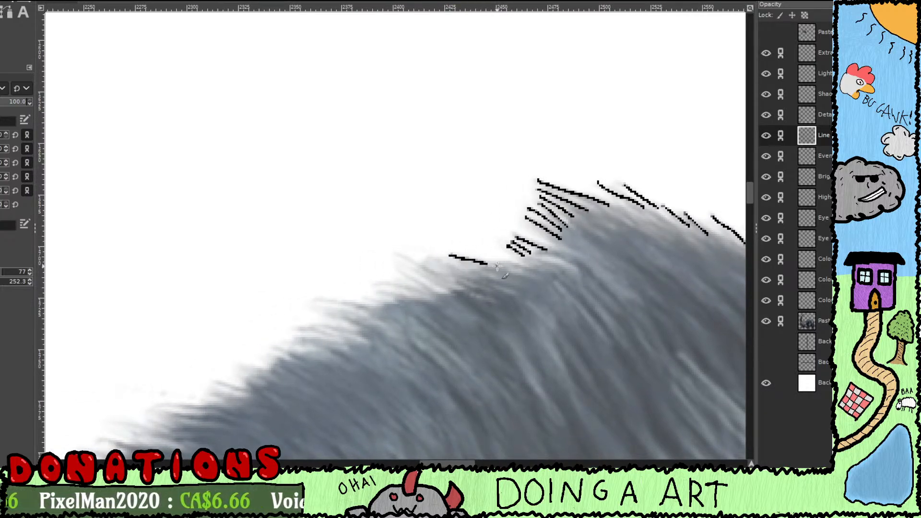
{"action": "left_click_drag", "start_coordinate": [432, 256], "coordinate": [475, 269]}
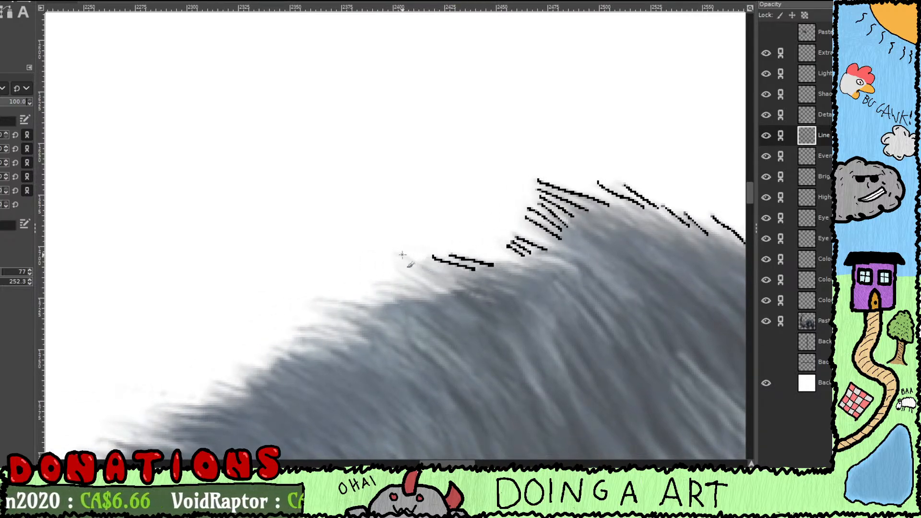
{"action": "mouse_move", "coordinate": [399, 251]}
{"action": "left_mouse_down"}
{"action": "mouse_move", "coordinate": [422, 266]}
{"action": "mouse_move", "coordinate": [472, 251]}
{"action": "mouse_move", "coordinate": [494, 261]}
{"action": "mouse_move", "coordinate": [463, 263]}
{"action": "mouse_move", "coordinate": [516, 260]}
{"action": "left_mouse_up"}
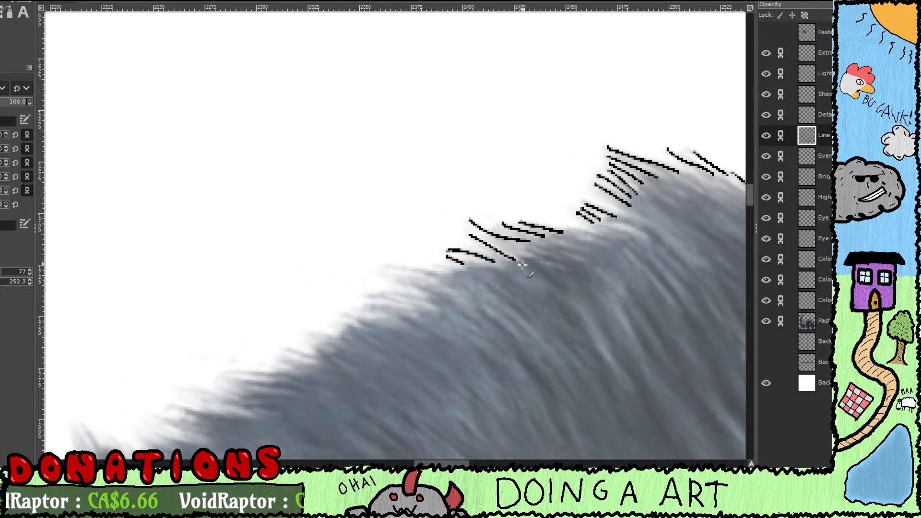
Step: Add small clusters of short hair strokes down the back's descending slope toward the small upright tuft
{"action": "mouse_move", "coordinate": [457, 258]}
{"action": "left_mouse_down"}
{"action": "mouse_move", "coordinate": [524, 251]}
{"action": "mouse_move", "coordinate": [465, 259]}
{"action": "mouse_move", "coordinate": [506, 266]}
{"action": "mouse_move", "coordinate": [469, 265]}
{"action": "mouse_move", "coordinate": [502, 282]}
{"action": "mouse_move", "coordinate": [494, 294]}
{"action": "left_mouse_up"}
{"action": "mouse_move", "coordinate": [436, 287]}
{"action": "left_mouse_down"}
{"action": "mouse_move", "coordinate": [469, 302]}
{"action": "mouse_move", "coordinate": [472, 287]}
{"action": "mouse_move", "coordinate": [522, 253]}
{"action": "left_mouse_up"}
{"action": "mouse_move", "coordinate": [467, 268]}
{"action": "left_mouse_down"}
{"action": "mouse_move", "coordinate": [493, 277]}
{"action": "mouse_move", "coordinate": [458, 291]}
{"action": "left_mouse_up"}
{"action": "mouse_move", "coordinate": [433, 290]}
{"action": "left_mouse_down"}
{"action": "mouse_move", "coordinate": [445, 296]}
{"action": "mouse_move", "coordinate": [443, 318]}
{"action": "mouse_move", "coordinate": [427, 320]}
{"action": "mouse_move", "coordinate": [422, 301]}
{"action": "mouse_move", "coordinate": [444, 283]}
{"action": "mouse_move", "coordinate": [489, 277]}
{"action": "left_mouse_up"}
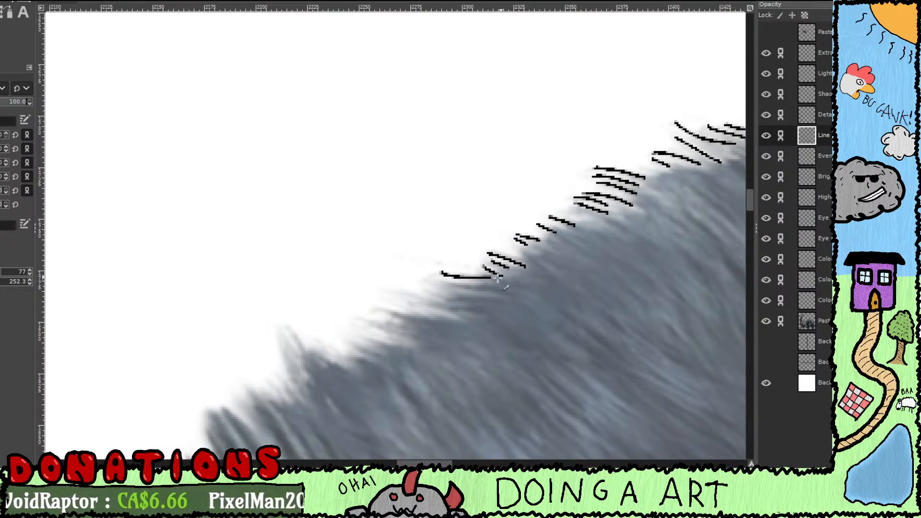
{"action": "mouse_move", "coordinate": [434, 282]}
{"action": "left_mouse_down"}
{"action": "mouse_move", "coordinate": [480, 285]}
{"action": "mouse_move", "coordinate": [475, 293]}
{"action": "left_mouse_up"}
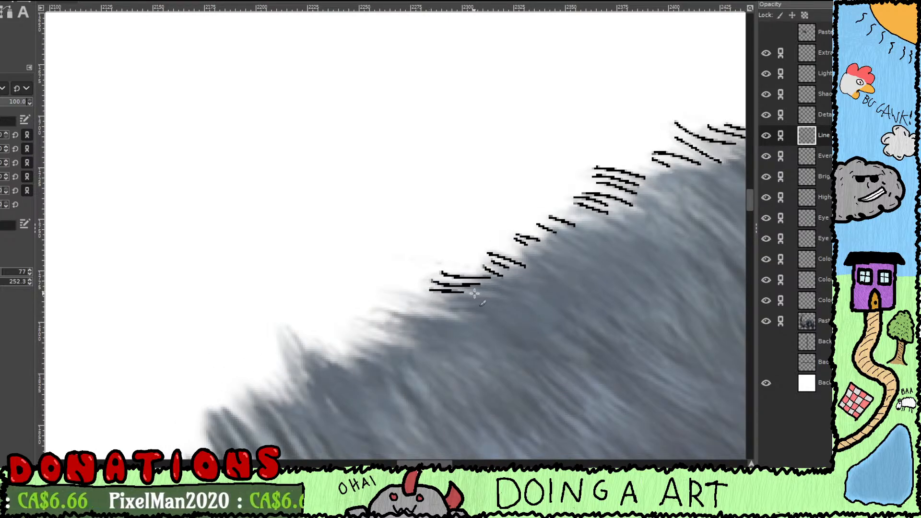
{"action": "left_click_drag", "start_coordinate": [387, 288], "coordinate": [451, 302]}
{"action": "mouse_move", "coordinate": [413, 300]}
{"action": "left_mouse_down"}
{"action": "mouse_move", "coordinate": [515, 281]}
{"action": "mouse_move", "coordinate": [491, 311]}
{"action": "left_mouse_up"}
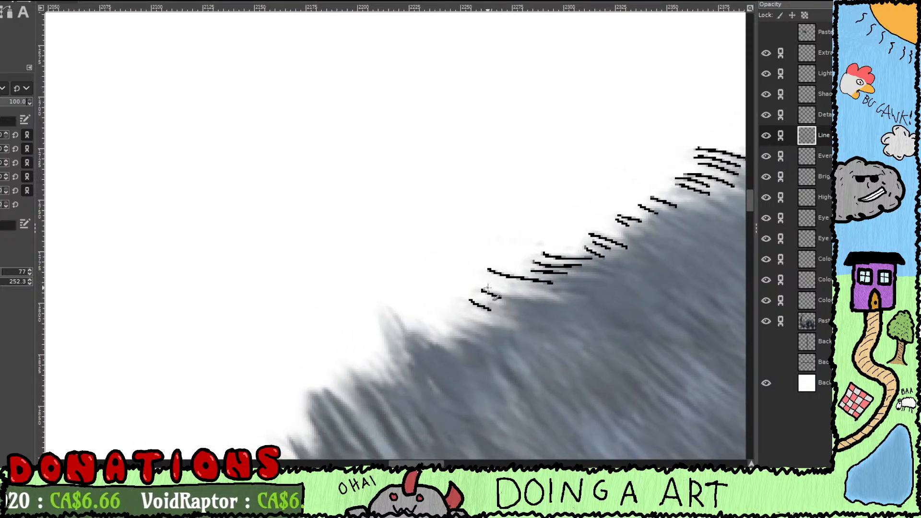
Step: Outline the steep end of the hump with short hair strokes down to where it meets the shoulder fur
{"action": "scroll", "coordinate": [486, 288], "scroll_direction": "down", "scroll_amount": 2}
{"action": "scroll", "coordinate": [485, 288], "scroll_direction": "down", "scroll_amount": 3}
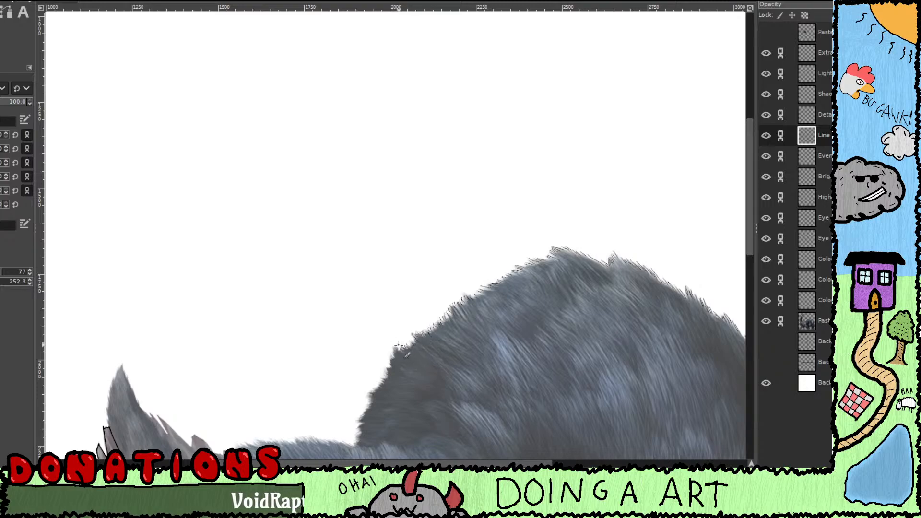
{"action": "left_click_drag", "start_coordinate": [421, 370], "coordinate": [485, 281]}
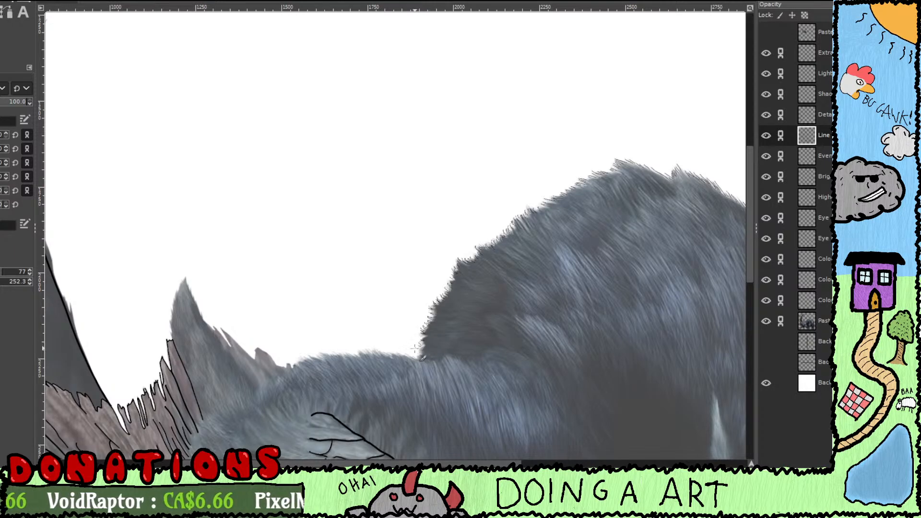
{"action": "left_click_drag", "start_coordinate": [447, 345], "coordinate": [492, 293]}
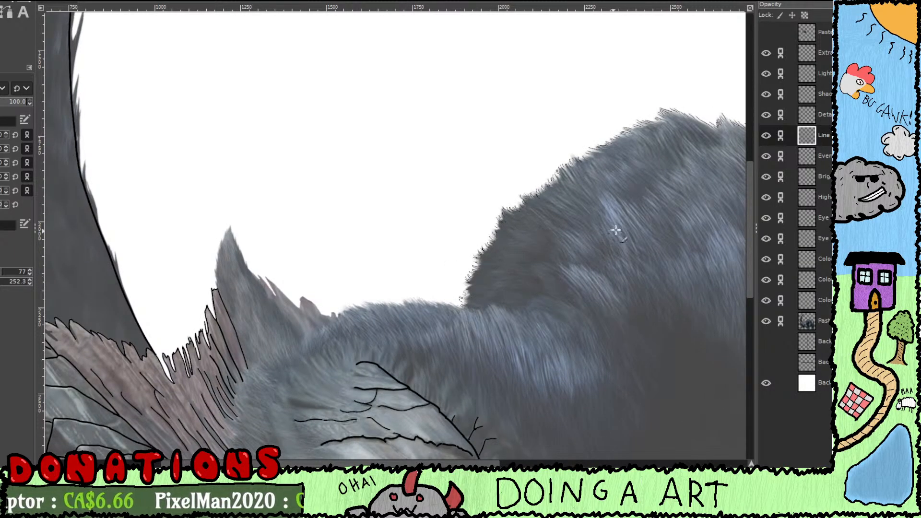
Step: Hide the painted fur layer and examine the hump's complete fur outline against the rest of the line art
{"action": "left_click", "coordinate": [766, 321]}
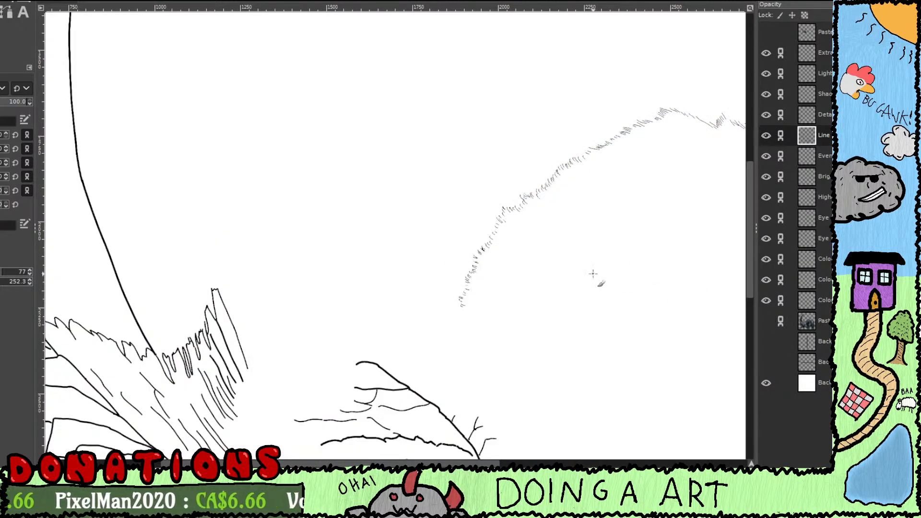
{"action": "left_click_drag", "start_coordinate": [620, 306], "coordinate": [407, 283]}
{"action": "left_click_drag", "start_coordinate": [541, 295], "coordinate": [455, 283]}
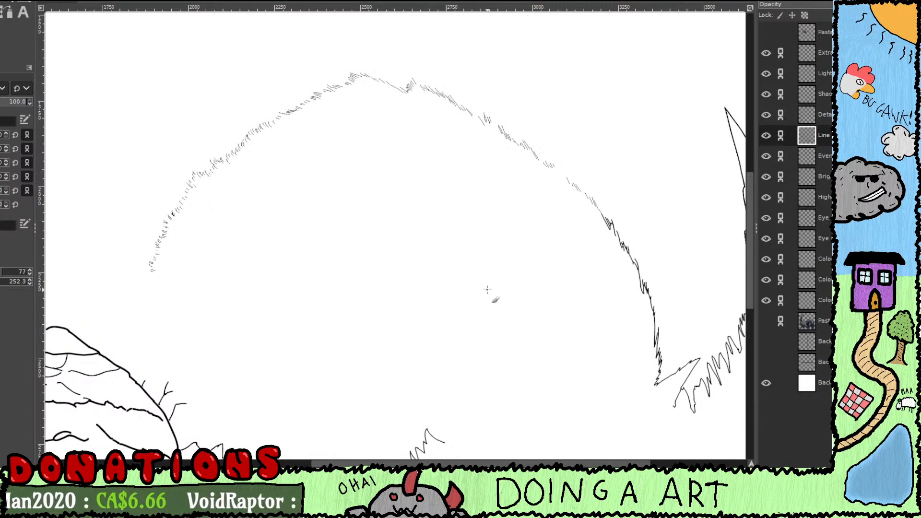
{"action": "scroll", "coordinate": [495, 288], "scroll_direction": "down", "scroll_amount": 5}
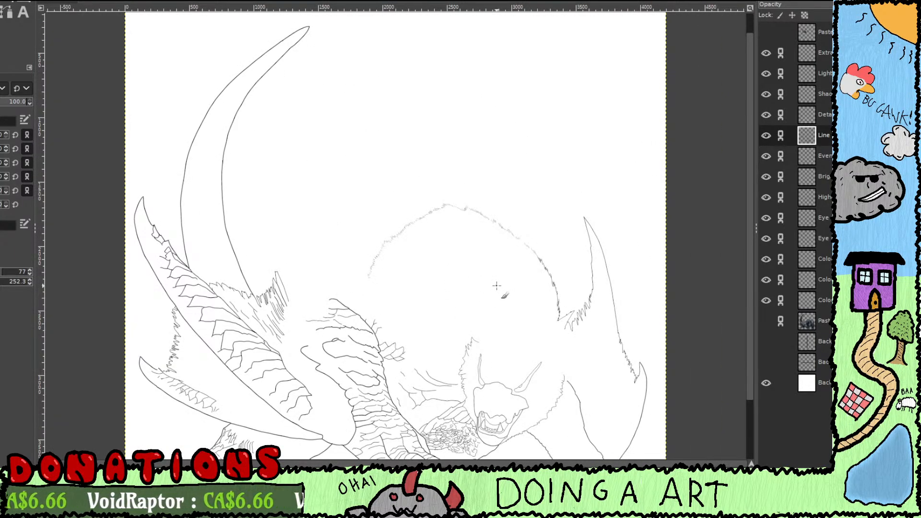
{"action": "left_click_drag", "start_coordinate": [499, 326], "coordinate": [496, 256]}
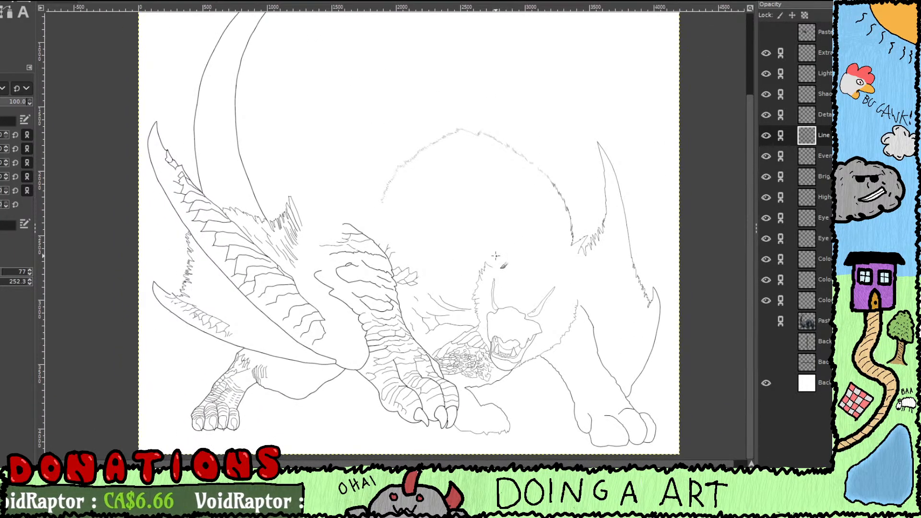
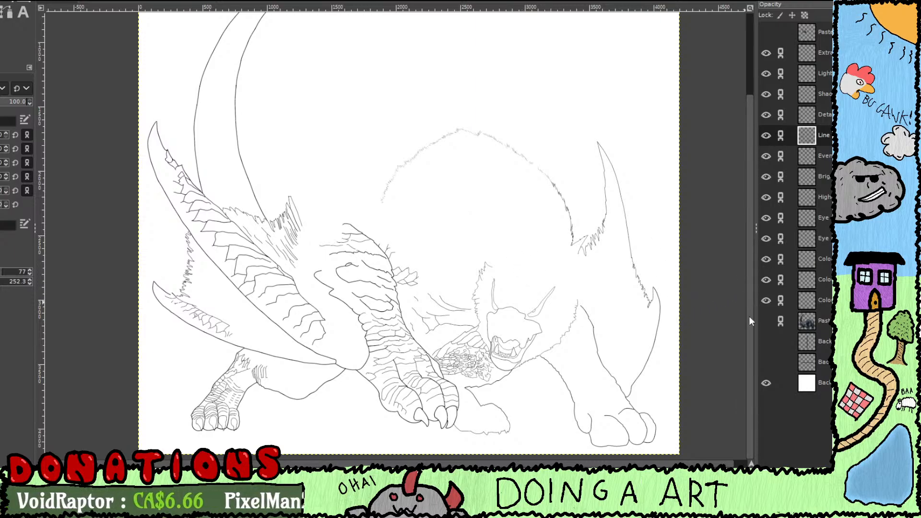
Step: Show the painted layer again and outline the shoulder's upper edge with short slanted hair strokes, starting from the hump
{"action": "left_click", "coordinate": [765, 320]}
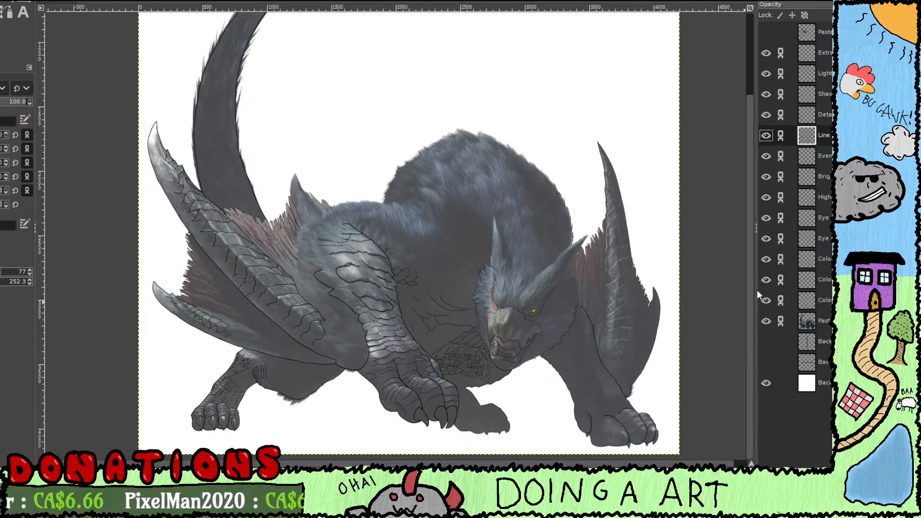
{"action": "scroll", "coordinate": [373, 198], "scroll_direction": "up", "scroll_amount": 6}
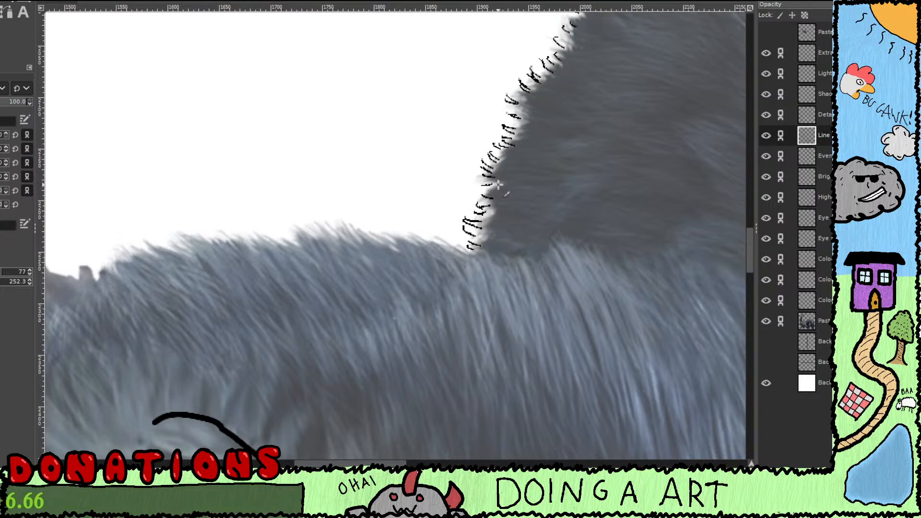
{"action": "left_click_drag", "start_coordinate": [522, 106], "coordinate": [455, 158]}
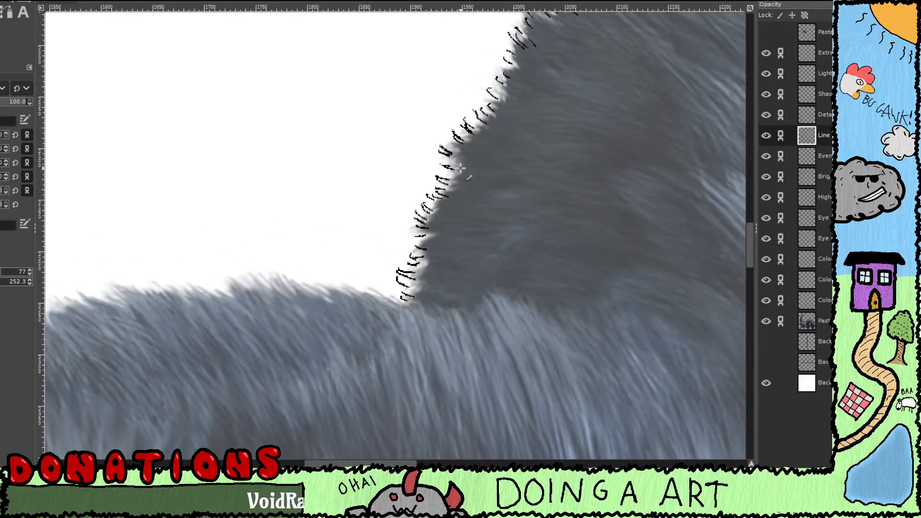
{"action": "left_click_drag", "start_coordinate": [439, 235], "coordinate": [513, 139]}
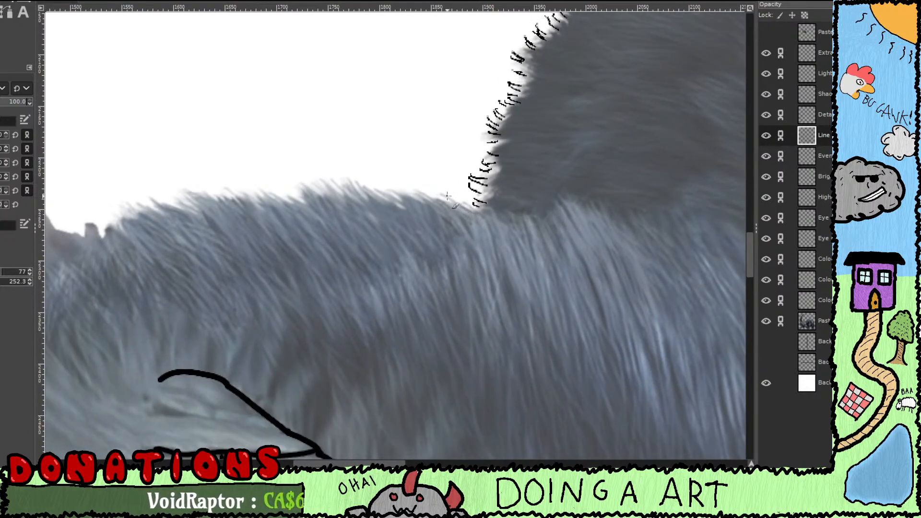
{"action": "mouse_move", "coordinate": [421, 194]}
{"action": "left_mouse_down"}
{"action": "mouse_move", "coordinate": [433, 199]}
{"action": "mouse_move", "coordinate": [407, 205]}
{"action": "left_mouse_up"}
{"action": "mouse_move", "coordinate": [390, 191]}
{"action": "left_mouse_down"}
{"action": "mouse_move", "coordinate": [398, 205]}
{"action": "mouse_move", "coordinate": [382, 203]}
{"action": "left_mouse_up"}
{"action": "left_click_drag", "start_coordinate": [358, 182], "coordinate": [369, 195]}
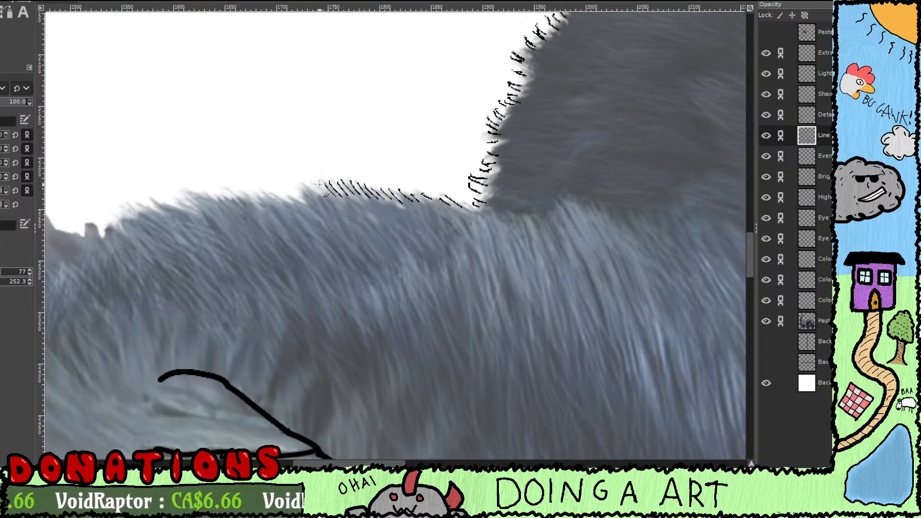
{"action": "left_click_drag", "start_coordinate": [316, 182], "coordinate": [327, 197]}
Step: Continue the short hair strokes along the rest of the shoulder's upper edge to the torn membrane
{"action": "mouse_move", "coordinate": [307, 186]}
{"action": "left_mouse_down"}
{"action": "mouse_move", "coordinate": [317, 208]}
{"action": "mouse_move", "coordinate": [289, 201]}
{"action": "mouse_move", "coordinate": [478, 223]}
{"action": "mouse_move", "coordinate": [466, 209]}
{"action": "mouse_move", "coordinate": [481, 218]}
{"action": "mouse_move", "coordinate": [451, 217]}
{"action": "left_mouse_up"}
{"action": "mouse_move", "coordinate": [432, 207]}
{"action": "left_mouse_down"}
{"action": "mouse_move", "coordinate": [411, 202]}
{"action": "mouse_move", "coordinate": [393, 218]}
{"action": "left_mouse_up"}
{"action": "mouse_move", "coordinate": [374, 206]}
{"action": "left_mouse_down"}
{"action": "mouse_move", "coordinate": [371, 226]}
{"action": "mouse_move", "coordinate": [350, 214]}
{"action": "mouse_move", "coordinate": [454, 213]}
{"action": "mouse_move", "coordinate": [410, 216]}
{"action": "left_mouse_up"}
{"action": "mouse_move", "coordinate": [395, 206]}
{"action": "left_mouse_down"}
{"action": "mouse_move", "coordinate": [404, 219]}
{"action": "mouse_move", "coordinate": [391, 235]}
{"action": "left_mouse_up"}
{"action": "left_click_drag", "start_coordinate": [384, 225], "coordinate": [387, 234]}
{"action": "mouse_move", "coordinate": [377, 225]}
{"action": "left_mouse_down"}
{"action": "mouse_move", "coordinate": [381, 235]}
{"action": "mouse_move", "coordinate": [448, 222]}
{"action": "left_mouse_up"}
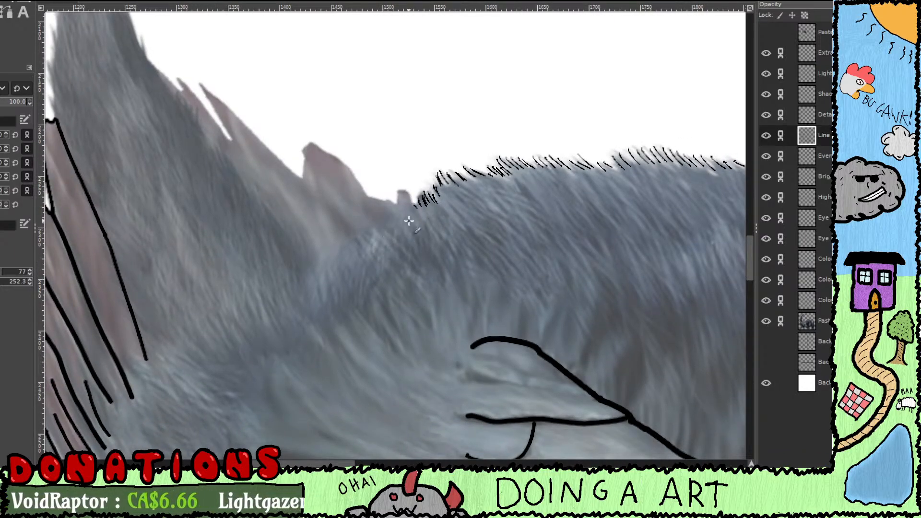
Step: Outline the pointed fur tuft's shoulder-side edge with a thin jagged line from its tip down to the slit in the torn membrane
{"action": "left_click_drag", "start_coordinate": [404, 201], "coordinate": [467, 284]}
{"action": "left_click_drag", "start_coordinate": [365, 216], "coordinate": [482, 265]}
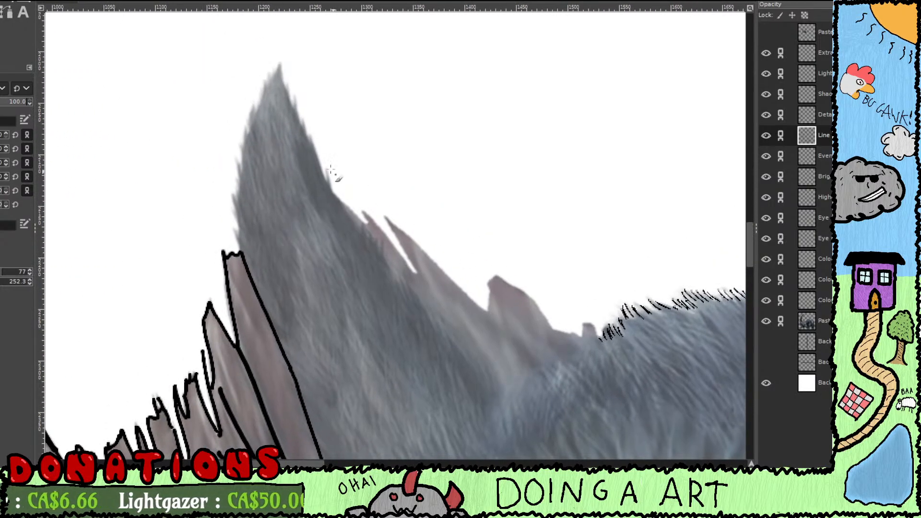
{"action": "left_click_drag", "start_coordinate": [310, 120], "coordinate": [373, 190]}
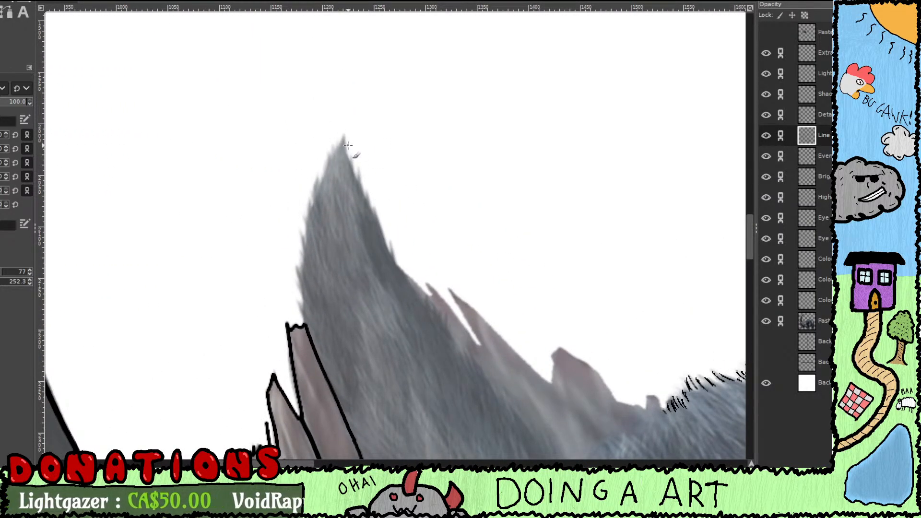
{"action": "mouse_move", "coordinate": [344, 136]}
{"action": "left_mouse_down"}
{"action": "mouse_move", "coordinate": [393, 261]}
{"action": "mouse_move", "coordinate": [438, 302]}
{"action": "mouse_move", "coordinate": [426, 284]}
{"action": "mouse_move", "coordinate": [442, 293]}
{"action": "mouse_move", "coordinate": [489, 351]}
{"action": "mouse_move", "coordinate": [447, 287]}
{"action": "left_mouse_up"}
{"action": "left_click_drag", "start_coordinate": [490, 321], "coordinate": [429, 256]}
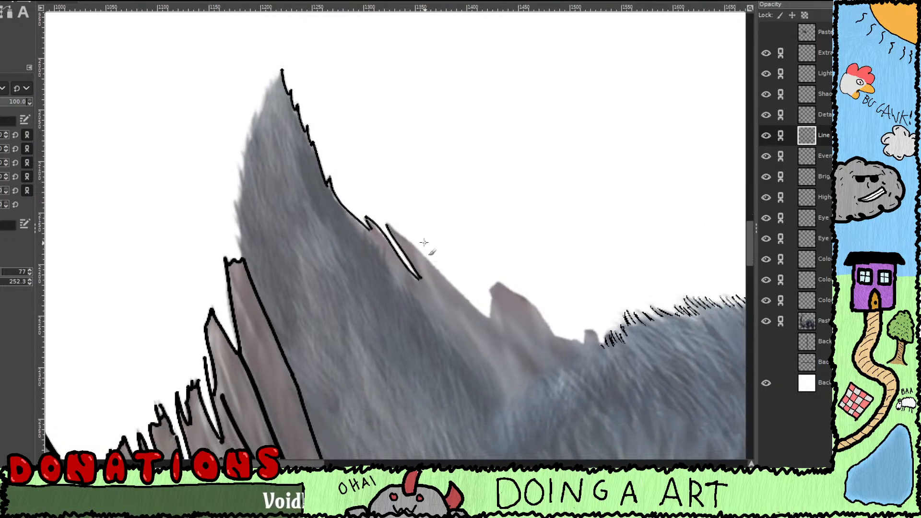
Step: Trace the torn membrane's ragged upper edge from the slit, around its raised flap and small notch, to the shoulder fur
{"action": "mouse_move", "coordinate": [391, 225]}
{"action": "left_mouse_down"}
{"action": "mouse_move", "coordinate": [487, 320]}
{"action": "mouse_move", "coordinate": [454, 250]}
{"action": "left_mouse_up"}
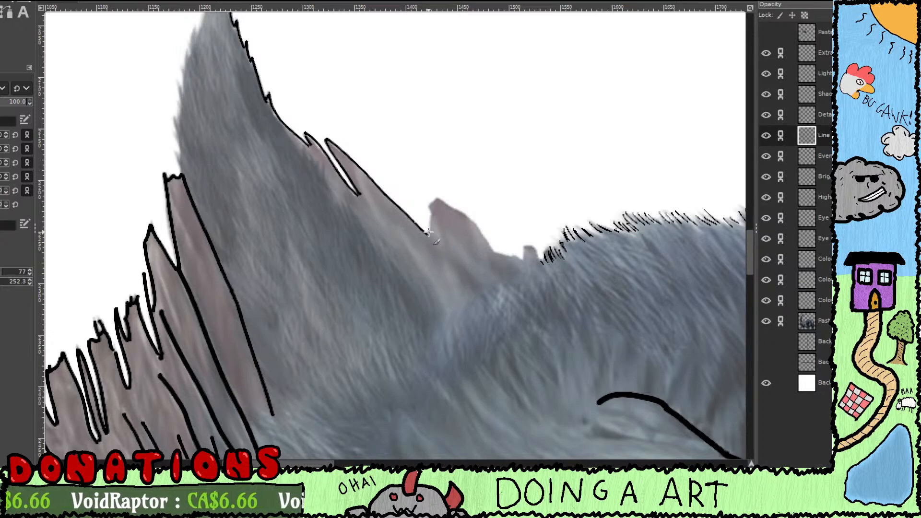
{"action": "left_click_drag", "start_coordinate": [428, 229], "coordinate": [436, 198]}
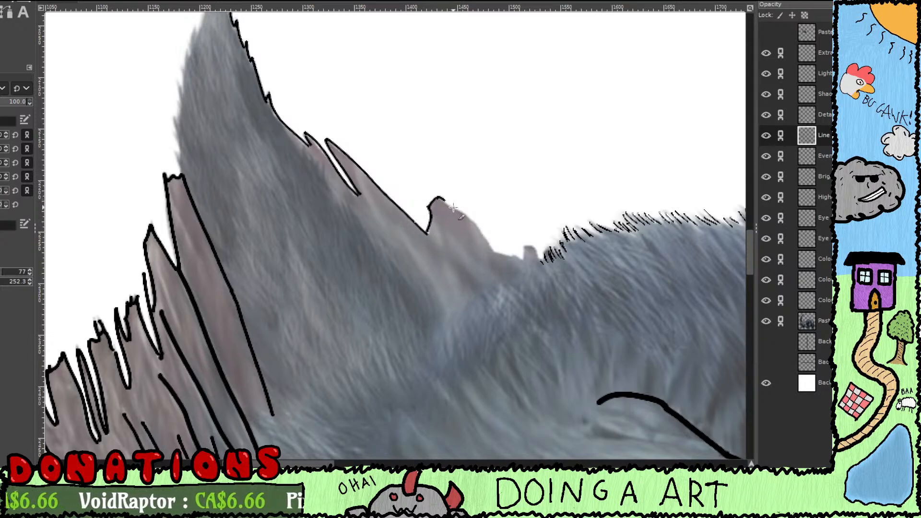
{"action": "mouse_move", "coordinate": [436, 199]}
{"action": "left_mouse_down"}
{"action": "mouse_move", "coordinate": [470, 215]}
{"action": "mouse_move", "coordinate": [501, 261]}
{"action": "mouse_move", "coordinate": [495, 251]}
{"action": "mouse_move", "coordinate": [520, 259]}
{"action": "mouse_move", "coordinate": [504, 264]}
{"action": "mouse_move", "coordinate": [476, 241]}
{"action": "left_mouse_up"}
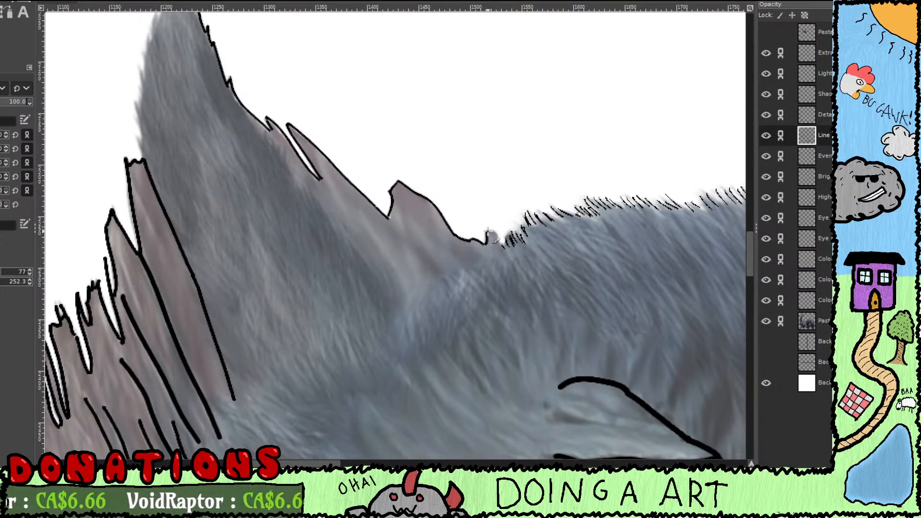
{"action": "left_click_drag", "start_coordinate": [488, 232], "coordinate": [501, 231]}
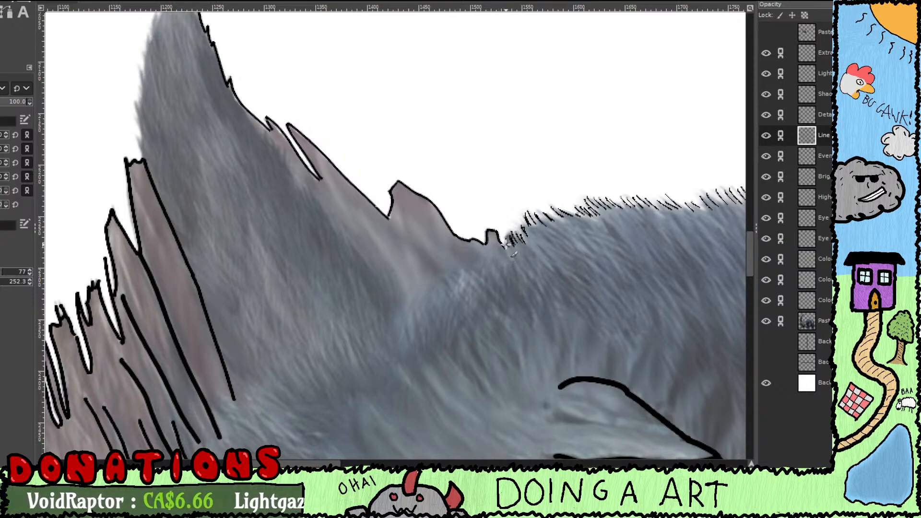
Step: Draw the V-shaped boundary between the membrane and the surrounding fur, and line the far side of the tuft's tip
{"action": "left_click_drag", "start_coordinate": [449, 237], "coordinate": [581, 277]}
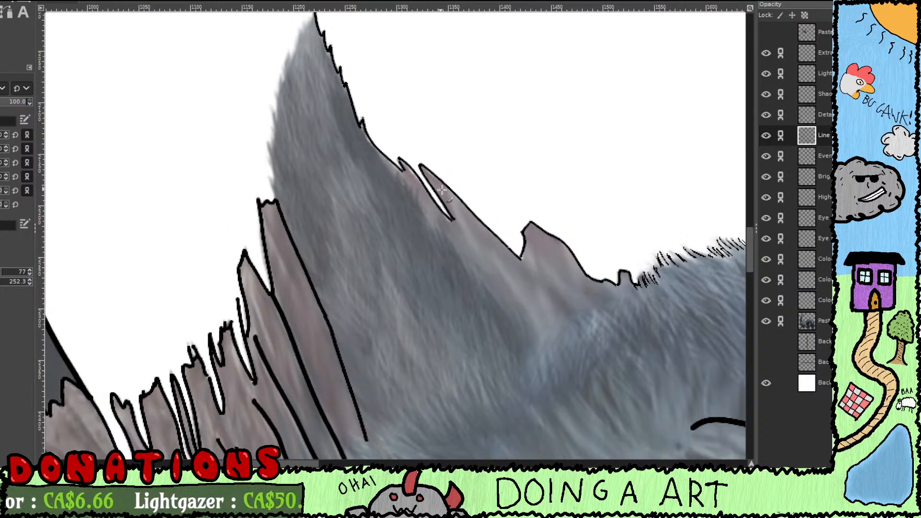
{"action": "left_click_drag", "start_coordinate": [527, 299], "coordinate": [513, 246]}
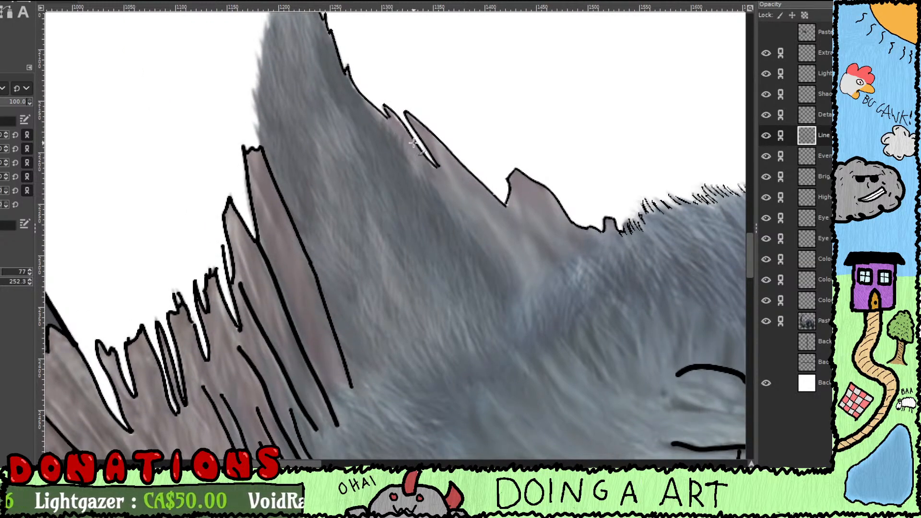
{"action": "left_click_drag", "start_coordinate": [434, 166], "coordinate": [409, 167]}
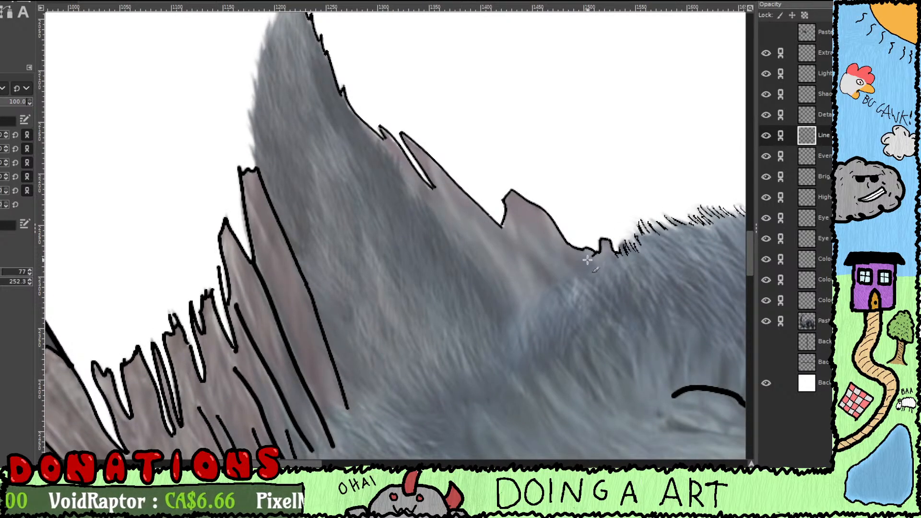
{"action": "mouse_move", "coordinate": [588, 260]}
{"action": "left_mouse_down"}
{"action": "mouse_move", "coordinate": [545, 292]}
{"action": "mouse_move", "coordinate": [510, 367]}
{"action": "mouse_move", "coordinate": [495, 289]}
{"action": "mouse_move", "coordinate": [355, 112]}
{"action": "left_mouse_up"}
{"action": "left_click_drag", "start_coordinate": [394, 150], "coordinate": [495, 246]}
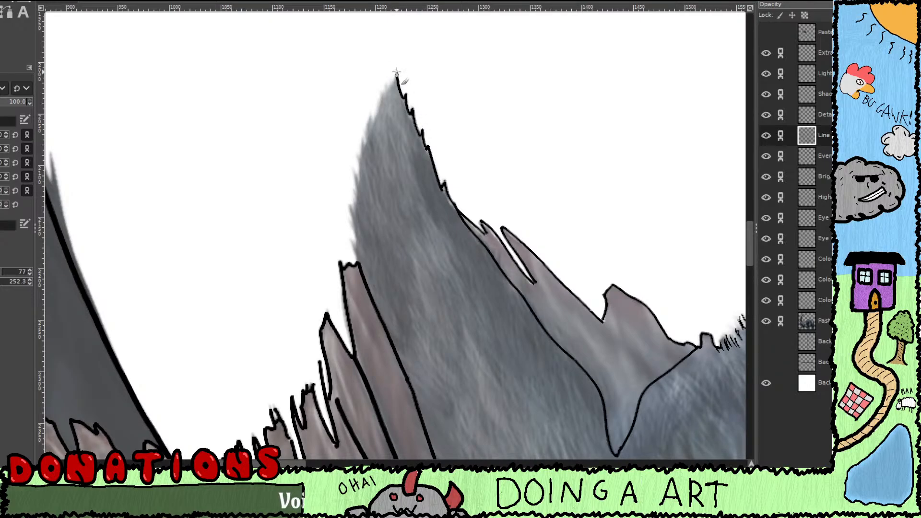
{"action": "left_click_drag", "start_coordinate": [396, 78], "coordinate": [388, 87]}
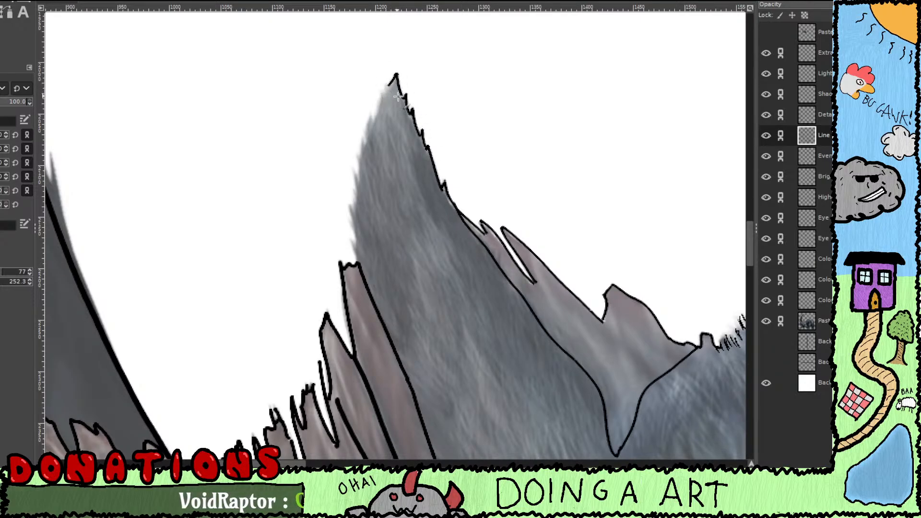
Step: Sketch an oval in the empty area beside the tuft and divide it with two pairs of curved lines forming bands
{"action": "mouse_move", "coordinate": [605, 46]}
{"action": "left_mouse_down"}
{"action": "mouse_move", "coordinate": [538, 29]}
{"action": "mouse_move", "coordinate": [496, 54]}
{"action": "mouse_move", "coordinate": [518, 100]}
{"action": "mouse_move", "coordinate": [593, 128]}
{"action": "mouse_move", "coordinate": [630, 129]}
{"action": "mouse_move", "coordinate": [646, 106]}
{"action": "mouse_move", "coordinate": [635, 75]}
{"action": "mouse_move", "coordinate": [599, 47]}
{"action": "left_mouse_up"}
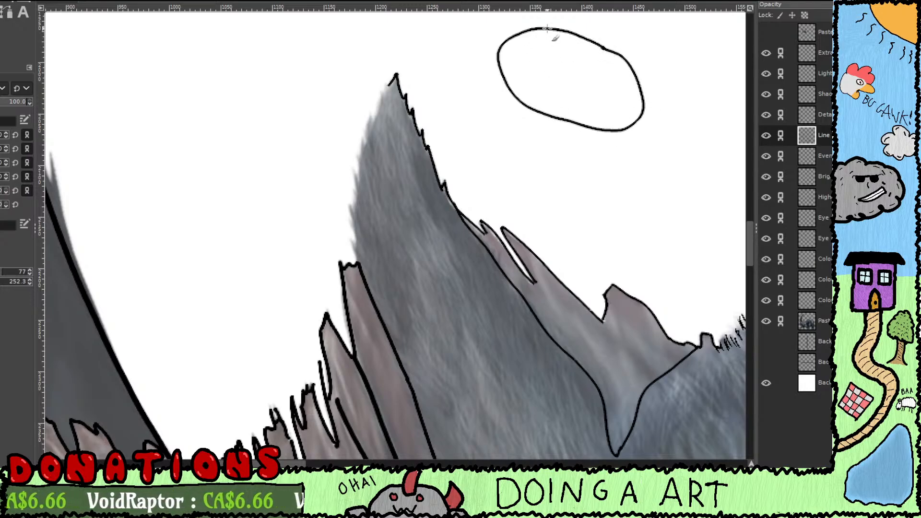
{"action": "left_click_drag", "start_coordinate": [541, 27], "coordinate": [522, 116]}
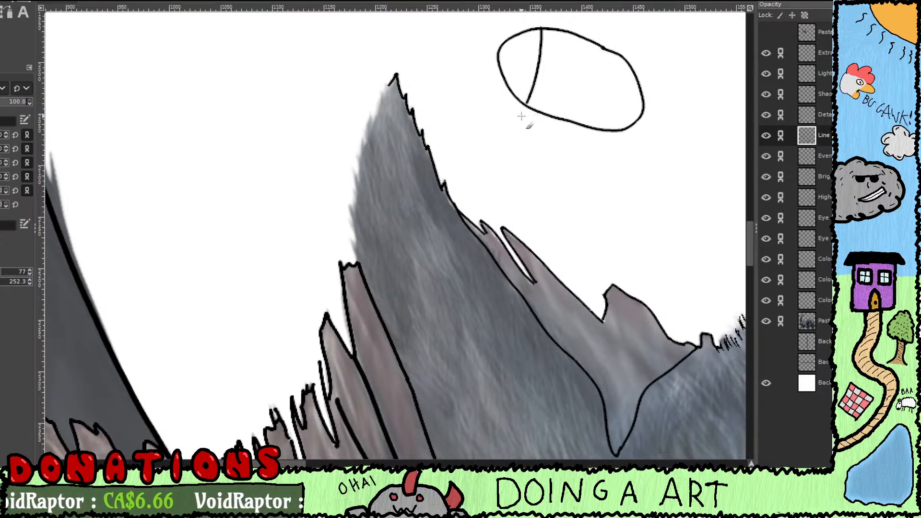
{"action": "left_click_drag", "start_coordinate": [556, 29], "coordinate": [541, 111]}
{"action": "left_click_drag", "start_coordinate": [617, 52], "coordinate": [574, 121]}
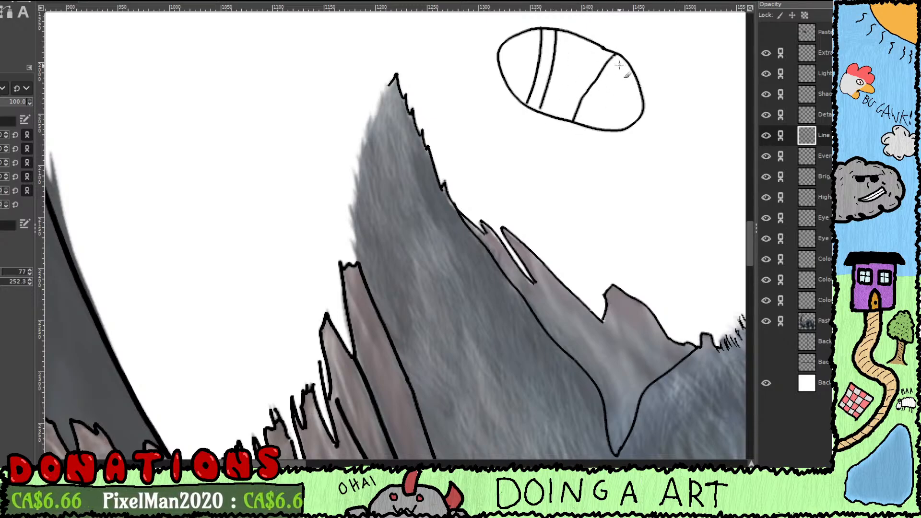
{"action": "left_click_drag", "start_coordinate": [627, 64], "coordinate": [592, 128]}
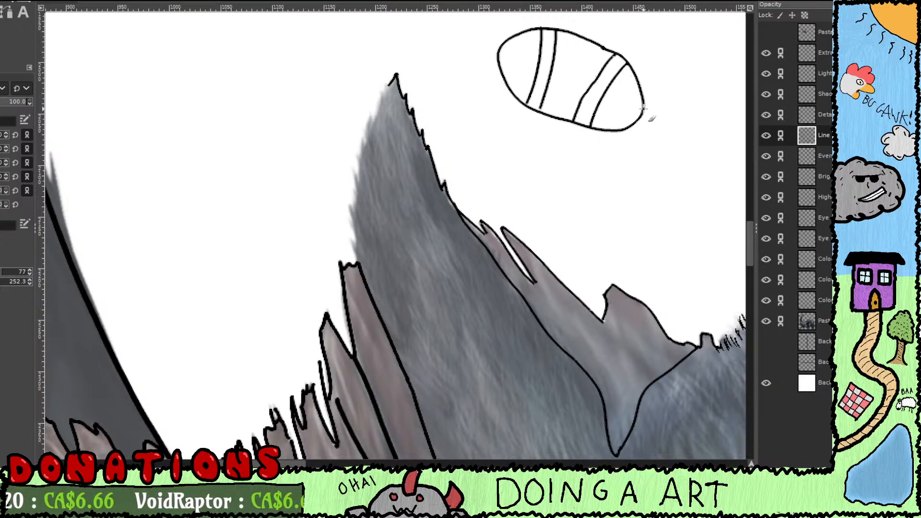
{"action": "left_click_drag", "start_coordinate": [624, 94], "coordinate": [577, 149]}
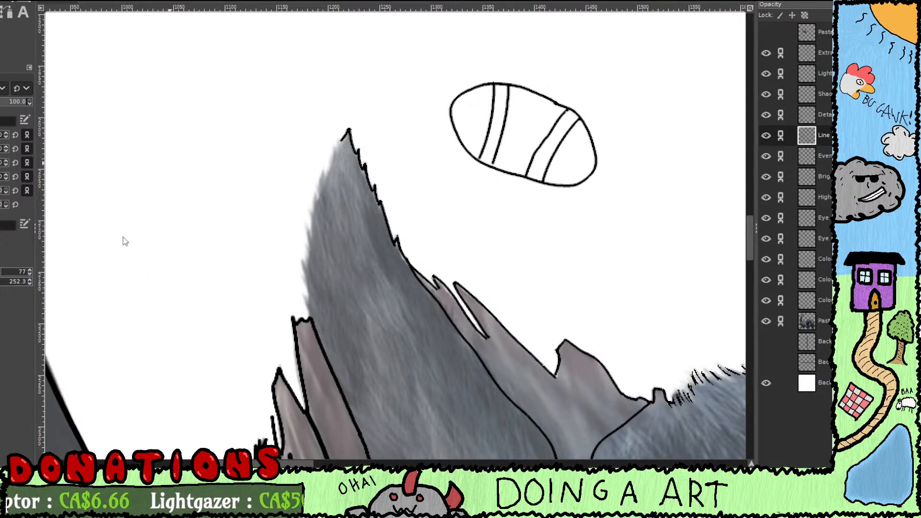
Step: Fill the whole oval with green on a color layer beneath the line art
{"action": "left_click_drag", "start_coordinate": [457, 111], "coordinate": [455, 99]}
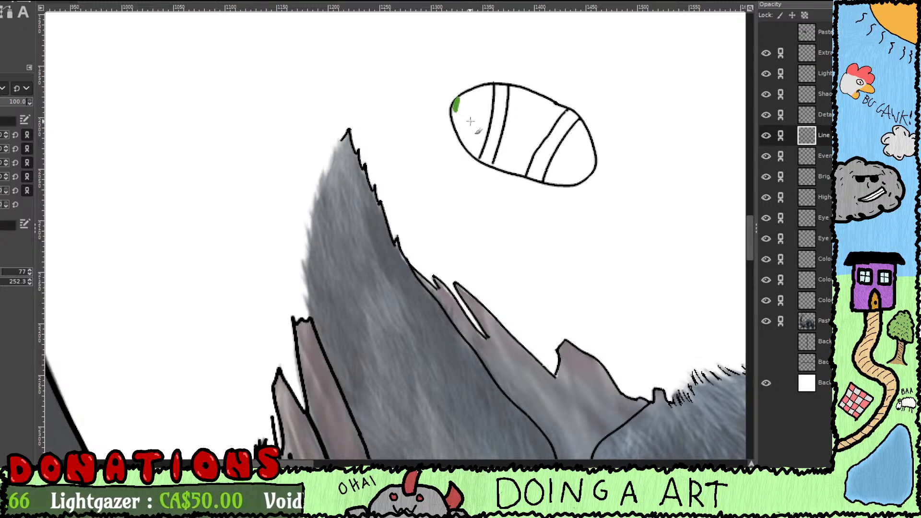
{"action": "key", "text": "ctrl+z"}
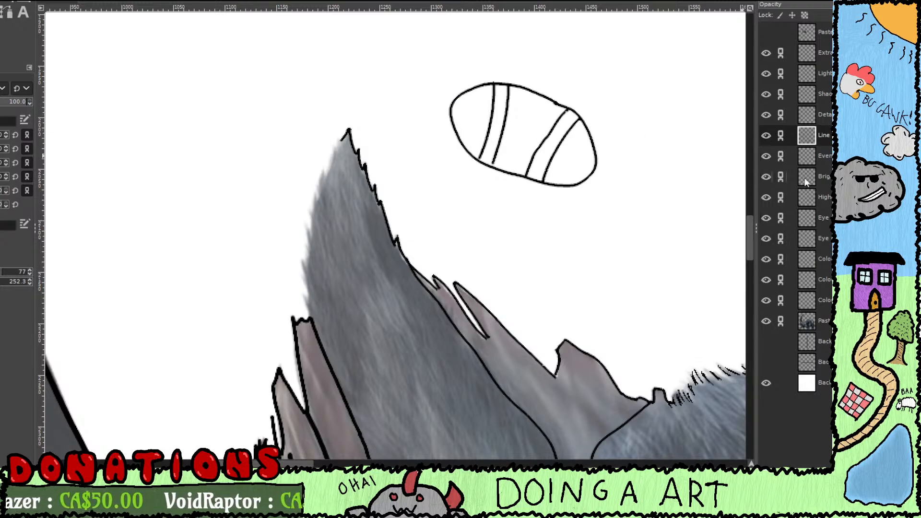
{"action": "left_click", "coordinate": [770, 217]}
{"action": "left_click", "coordinate": [830, 263]}
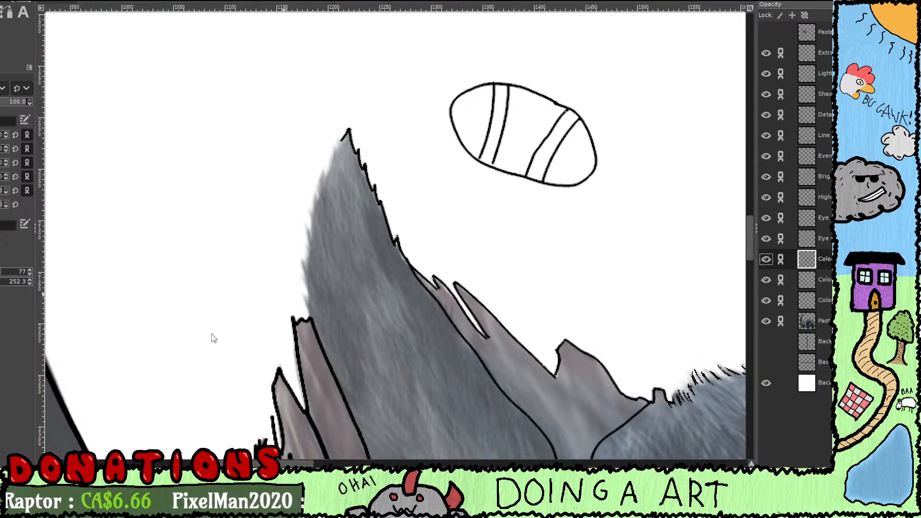
{"action": "scroll", "coordinate": [485, 197], "scroll_direction": "up", "scroll_amount": 1}
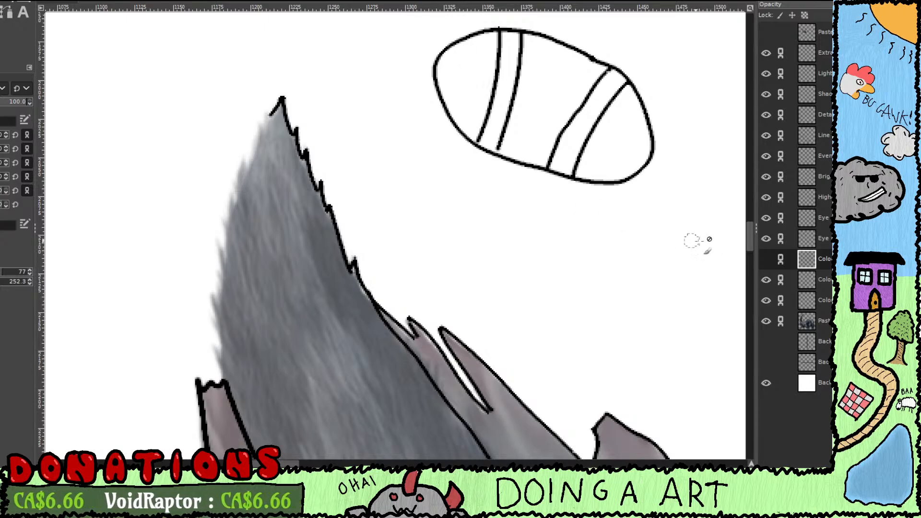
{"action": "left_click", "coordinate": [766, 259]}
{"action": "mouse_move", "coordinate": [485, 53]}
{"action": "left_mouse_down"}
{"action": "mouse_move", "coordinate": [479, 84]}
{"action": "mouse_move", "coordinate": [494, 43]}
{"action": "mouse_move", "coordinate": [440, 58]}
{"action": "mouse_move", "coordinate": [463, 110]}
{"action": "mouse_move", "coordinate": [499, 146]}
{"action": "mouse_move", "coordinate": [514, 144]}
{"action": "mouse_move", "coordinate": [534, 118]}
{"action": "left_mouse_up"}
{"action": "left_click_drag", "start_coordinate": [590, 168], "coordinate": [538, 208]}
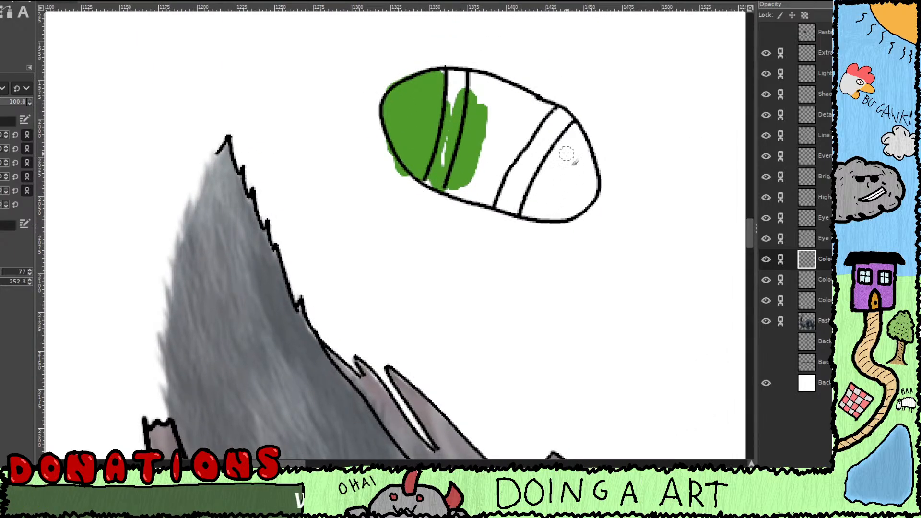
{"action": "mouse_move", "coordinate": [566, 154]}
{"action": "left_mouse_down"}
{"action": "mouse_move", "coordinate": [573, 134]}
{"action": "mouse_move", "coordinate": [590, 189]}
{"action": "mouse_move", "coordinate": [581, 207]}
{"action": "mouse_move", "coordinate": [552, 216]}
{"action": "mouse_move", "coordinate": [482, 203]}
{"action": "mouse_move", "coordinate": [444, 182]}
{"action": "mouse_move", "coordinate": [454, 104]}
{"action": "mouse_move", "coordinate": [481, 91]}
{"action": "mouse_move", "coordinate": [456, 72]}
{"action": "mouse_move", "coordinate": [571, 127]}
{"action": "mouse_move", "coordinate": [549, 124]}
{"action": "mouse_move", "coordinate": [576, 202]}
{"action": "mouse_move", "coordinate": [557, 206]}
{"action": "mouse_move", "coordinate": [543, 189]}
{"action": "mouse_move", "coordinate": [526, 116]}
{"action": "mouse_move", "coordinate": [509, 192]}
{"action": "mouse_move", "coordinate": [499, 101]}
{"action": "mouse_move", "coordinate": [489, 94]}
{"action": "mouse_move", "coordinate": [485, 137]}
{"action": "left_mouse_up"}
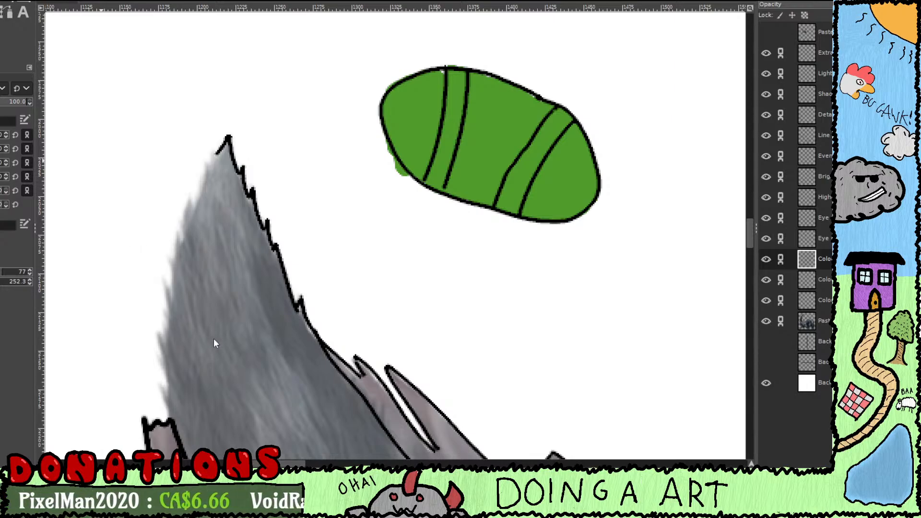
Step: Paint the oval's two curved bands in a darker green
{"action": "mouse_move", "coordinate": [451, 79]}
{"action": "left_mouse_down"}
{"action": "mouse_move", "coordinate": [461, 86]}
{"action": "mouse_move", "coordinate": [442, 165]}
{"action": "left_mouse_up"}
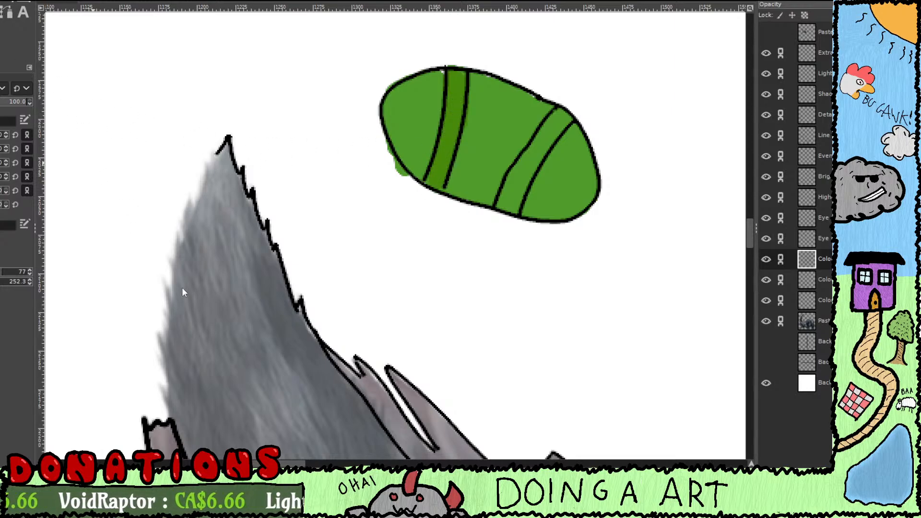
{"action": "mouse_move", "coordinate": [456, 79]}
{"action": "left_mouse_down"}
{"action": "mouse_move", "coordinate": [463, 91]}
{"action": "mouse_move", "coordinate": [439, 173]}
{"action": "mouse_move", "coordinate": [457, 166]}
{"action": "left_mouse_up"}
{"action": "mouse_move", "coordinate": [537, 153]}
{"action": "left_mouse_down"}
{"action": "mouse_move", "coordinate": [559, 115]}
{"action": "mouse_move", "coordinate": [572, 117]}
{"action": "mouse_move", "coordinate": [546, 127]}
{"action": "mouse_move", "coordinate": [507, 208]}
{"action": "mouse_move", "coordinate": [530, 172]}
{"action": "mouse_move", "coordinate": [518, 196]}
{"action": "mouse_move", "coordinate": [527, 189]}
{"action": "mouse_move", "coordinate": [510, 199]}
{"action": "mouse_move", "coordinate": [515, 174]}
{"action": "left_mouse_up"}
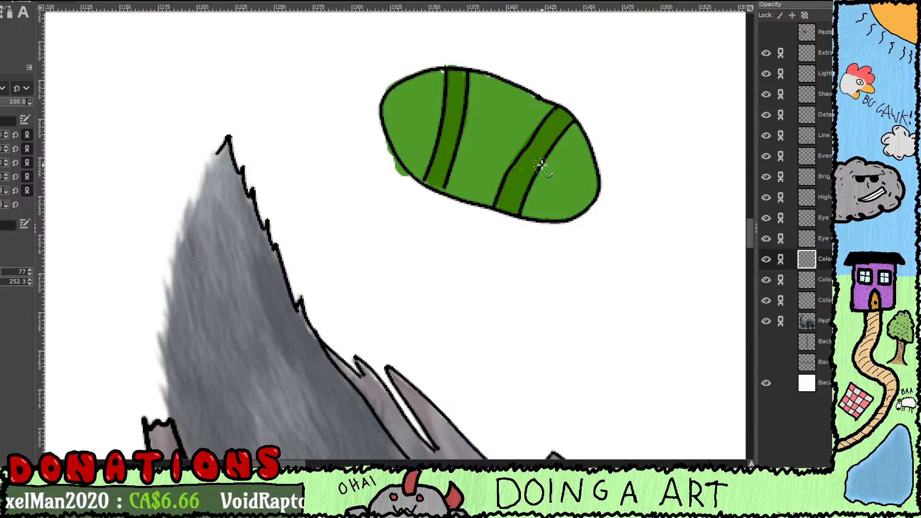
Step: Erase the oval completely, removing its green paint from the color layer and its outline from the line layer
{"action": "scroll", "coordinate": [544, 164], "scroll_direction": "down", "scroll_amount": 2}
{"action": "key", "text": "shift+e"}
{"action": "mouse_move", "coordinate": [565, 202]}
{"action": "left_mouse_down"}
{"action": "mouse_move", "coordinate": [572, 177]}
{"action": "mouse_move", "coordinate": [555, 182]}
{"action": "mouse_move", "coordinate": [537, 138]}
{"action": "mouse_move", "coordinate": [524, 143]}
{"action": "mouse_move", "coordinate": [511, 119]}
{"action": "mouse_move", "coordinate": [493, 127]}
{"action": "mouse_move", "coordinate": [496, 106]}
{"action": "mouse_move", "coordinate": [472, 104]}
{"action": "left_mouse_up"}
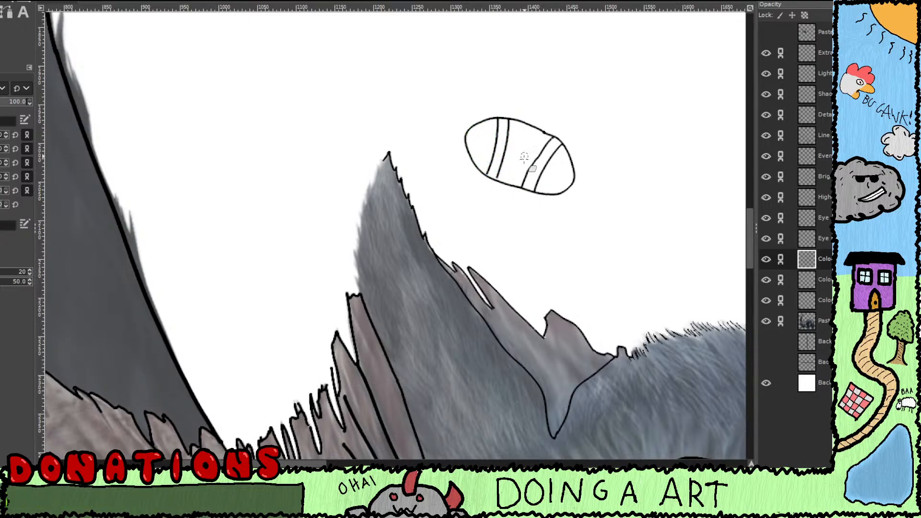
{"action": "left_click", "coordinate": [806, 135]}
{"action": "mouse_move", "coordinate": [576, 159]}
{"action": "left_mouse_down"}
{"action": "mouse_move", "coordinate": [576, 185]}
{"action": "mouse_move", "coordinate": [563, 120]}
{"action": "mouse_move", "coordinate": [521, 191]}
{"action": "mouse_move", "coordinate": [547, 210]}
{"action": "mouse_move", "coordinate": [545, 151]}
{"action": "mouse_move", "coordinate": [526, 145]}
{"action": "mouse_move", "coordinate": [519, 162]}
{"action": "mouse_move", "coordinate": [513, 131]}
{"action": "mouse_move", "coordinate": [486, 91]}
{"action": "mouse_move", "coordinate": [476, 104]}
{"action": "mouse_move", "coordinate": [478, 160]}
{"action": "left_mouse_up"}
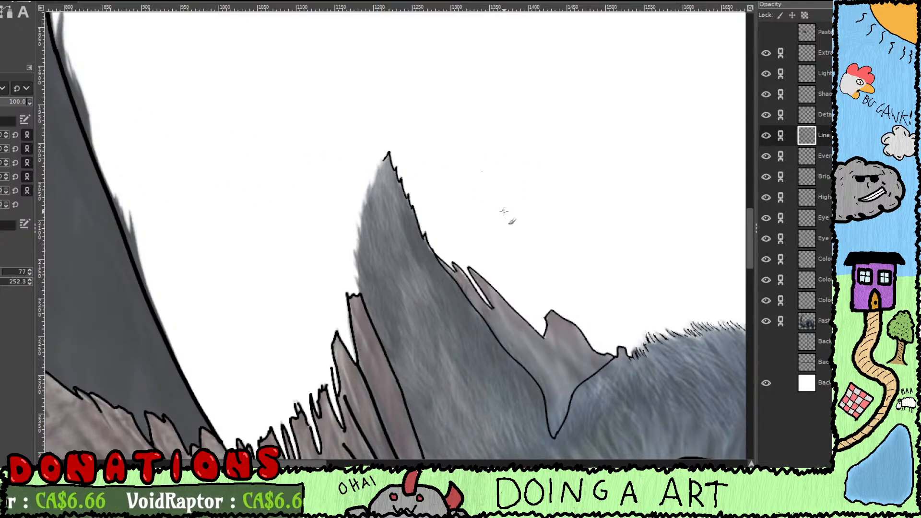
{"action": "mouse_move", "coordinate": [503, 178]}
{"action": "left_mouse_down"}
{"action": "mouse_move", "coordinate": [515, 214]}
{"action": "mouse_move", "coordinate": [491, 209]}
{"action": "mouse_move", "coordinate": [551, 164]}
{"action": "mouse_move", "coordinate": [567, 254]}
{"action": "left_mouse_up"}
{"action": "key", "text": "ctrl+z"}
Step: Outline the tuft's outer edge with a thin jagged hair line from the tip down to the outlined membrane spikes
{"action": "scroll", "coordinate": [494, 215], "scroll_direction": "up", "scroll_amount": 2}
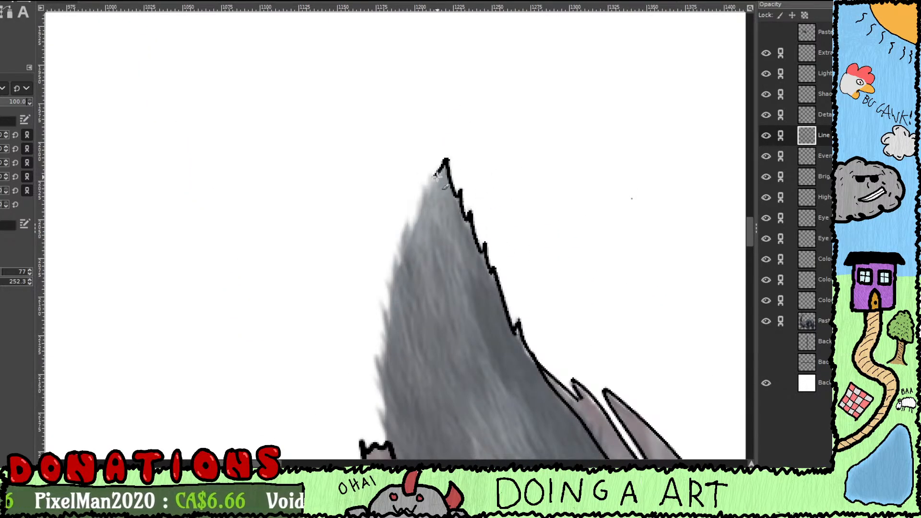
{"action": "mouse_move", "coordinate": [434, 175]}
{"action": "left_mouse_down"}
{"action": "mouse_move", "coordinate": [408, 238]}
{"action": "mouse_move", "coordinate": [438, 218]}
{"action": "mouse_move", "coordinate": [449, 186]}
{"action": "mouse_move", "coordinate": [431, 300]}
{"action": "mouse_move", "coordinate": [422, 267]}
{"action": "mouse_move", "coordinate": [428, 399]}
{"action": "mouse_move", "coordinate": [429, 367]}
{"action": "mouse_move", "coordinate": [492, 241]}
{"action": "mouse_move", "coordinate": [481, 224]}
{"action": "mouse_move", "coordinate": [501, 288]}
{"action": "left_mouse_up"}
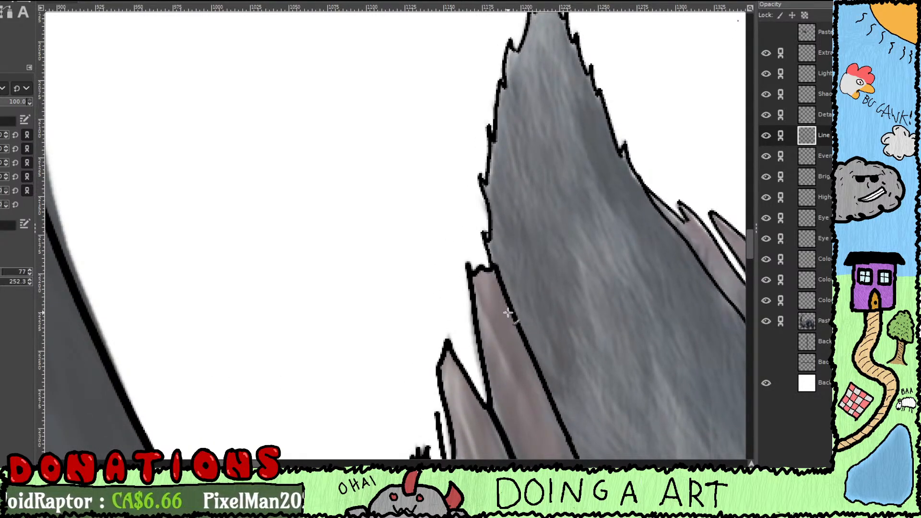
{"action": "scroll", "coordinate": [506, 303], "scroll_direction": "down", "scroll_amount": 4}
{"action": "scroll", "coordinate": [506, 303], "scroll_direction": "down", "scroll_amount": 3}
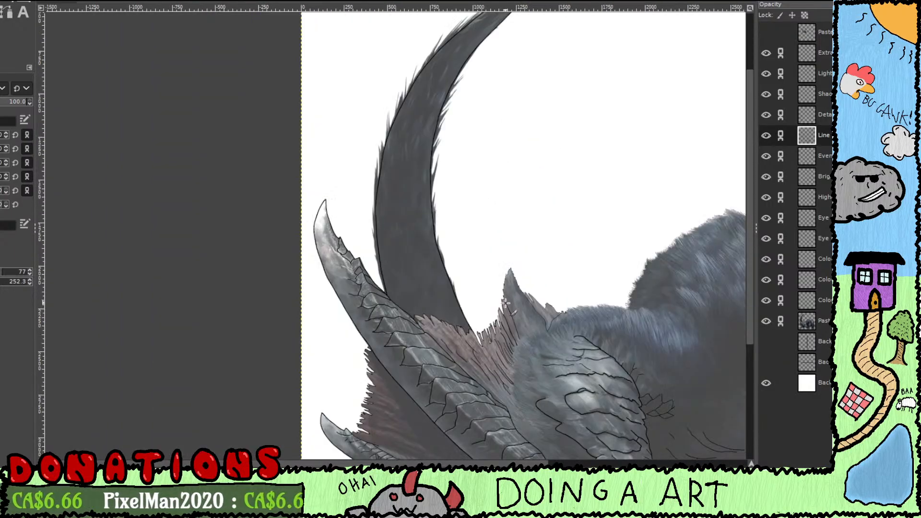
Step: Join the loose hair strokes along the lower right slope of the furry back with a thin connected line
{"action": "left_click_drag", "start_coordinate": [542, 341], "coordinate": [479, 213]}
{"action": "scroll", "coordinate": [477, 183], "scroll_direction": "up", "scroll_amount": 6}
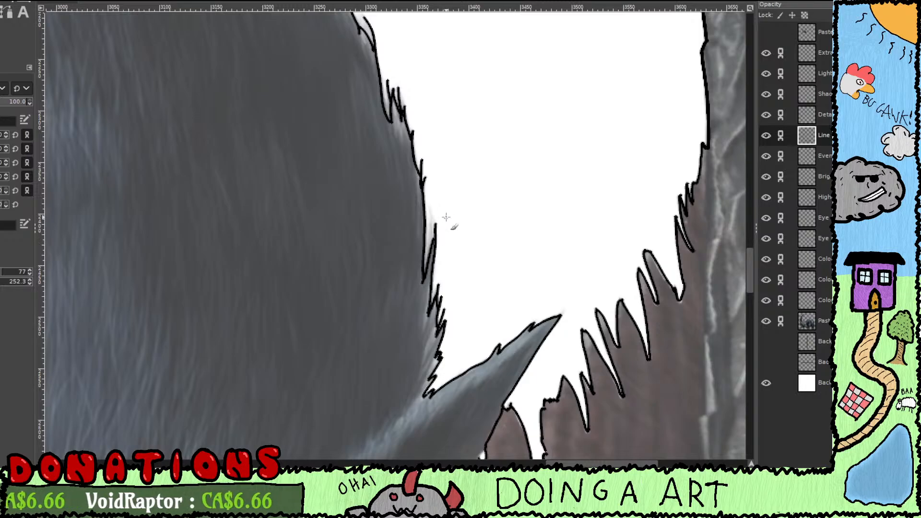
{"action": "left_click_drag", "start_coordinate": [446, 217], "coordinate": [523, 362]}
{"action": "left_click_drag", "start_coordinate": [439, 154], "coordinate": [541, 350]}
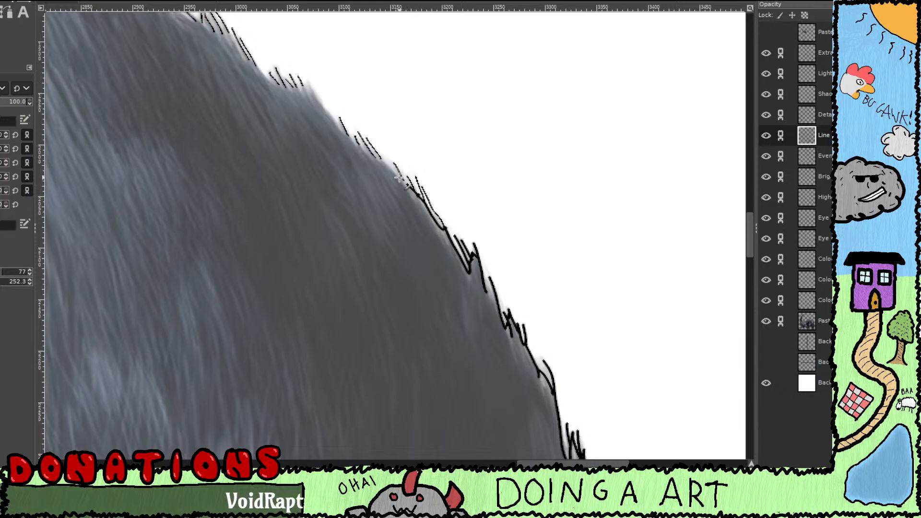
{"action": "left_click_drag", "start_coordinate": [379, 156], "coordinate": [451, 246]}
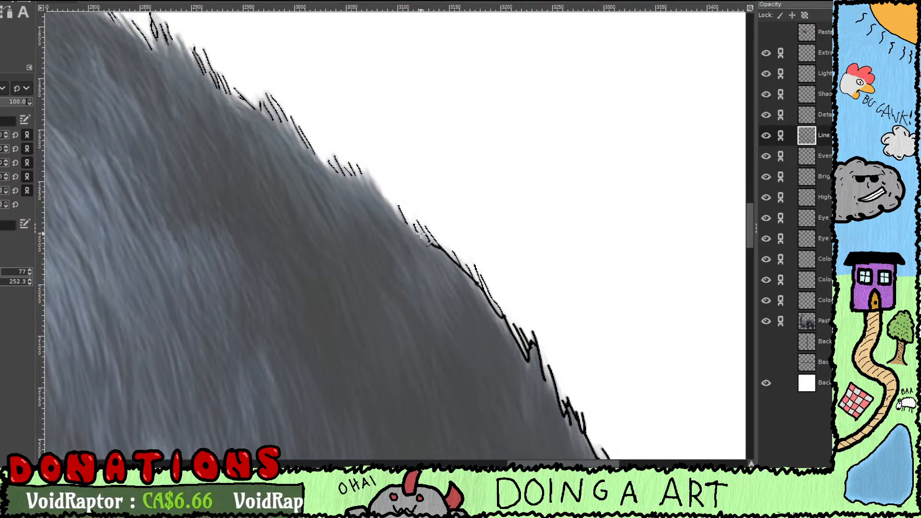
{"action": "mouse_move", "coordinate": [399, 218]}
{"action": "left_mouse_down"}
{"action": "mouse_move", "coordinate": [366, 158]}
{"action": "mouse_move", "coordinate": [435, 262]}
{"action": "mouse_move", "coordinate": [391, 247]}
{"action": "mouse_move", "coordinate": [379, 229]}
{"action": "mouse_move", "coordinate": [464, 314]}
{"action": "mouse_move", "coordinate": [479, 318]}
{"action": "mouse_move", "coordinate": [508, 306]}
{"action": "mouse_move", "coordinate": [489, 324]}
{"action": "mouse_move", "coordinate": [437, 290]}
{"action": "left_mouse_up"}
{"action": "key", "text": "ctrl+z"}
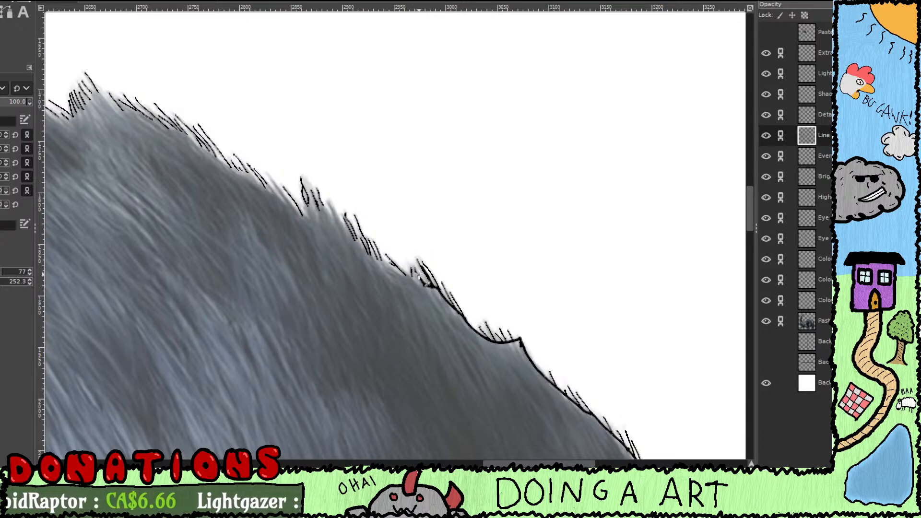
Step: Extend the connected hair line up the right slope of the back, through its small tufts, toward the smaller peak
{"action": "left_click_drag", "start_coordinate": [426, 287], "coordinate": [389, 260]}
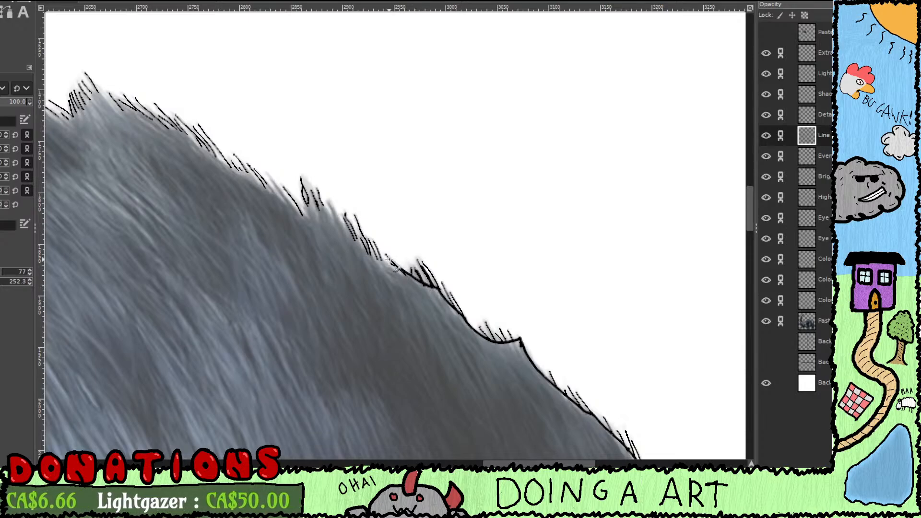
{"action": "mouse_move", "coordinate": [418, 290]}
{"action": "left_mouse_down"}
{"action": "mouse_move", "coordinate": [475, 323]}
{"action": "mouse_move", "coordinate": [427, 286]}
{"action": "left_mouse_up"}
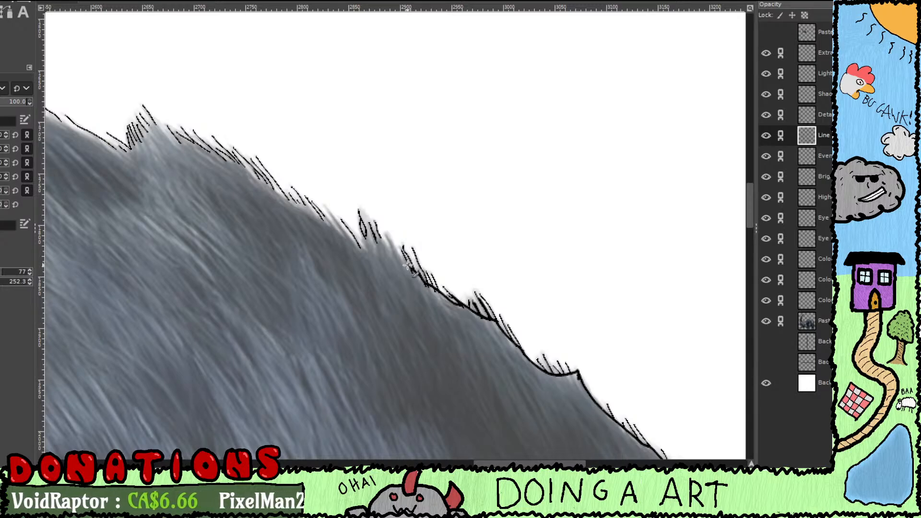
{"action": "mouse_move", "coordinate": [406, 259]}
{"action": "left_mouse_down"}
{"action": "mouse_move", "coordinate": [383, 229]}
{"action": "mouse_move", "coordinate": [406, 257]}
{"action": "mouse_move", "coordinate": [389, 236]}
{"action": "mouse_move", "coordinate": [400, 266]}
{"action": "mouse_move", "coordinate": [396, 257]}
{"action": "mouse_move", "coordinate": [420, 280]}
{"action": "mouse_move", "coordinate": [447, 276]}
{"action": "mouse_move", "coordinate": [435, 261]}
{"action": "left_mouse_up"}
{"action": "key", "text": "ctrl+z"}
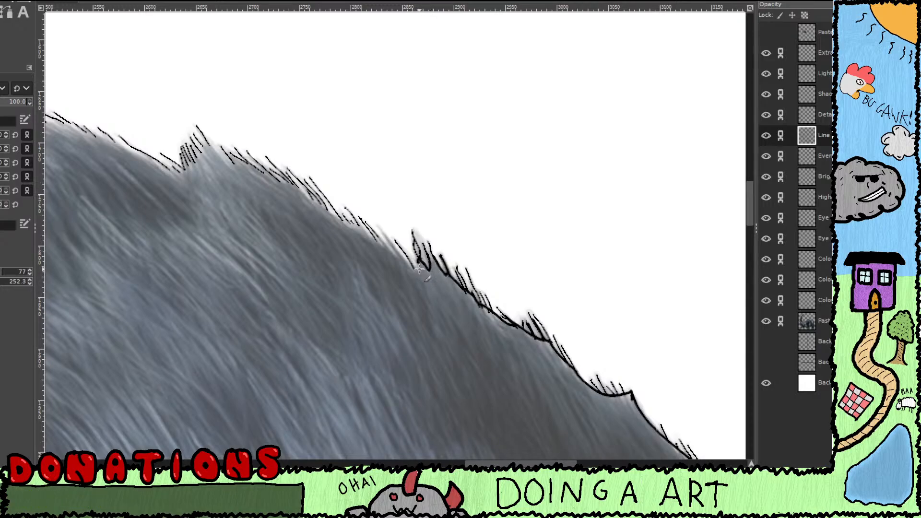
{"action": "mouse_move", "coordinate": [405, 259]}
{"action": "left_mouse_down"}
{"action": "mouse_move", "coordinate": [372, 223]}
{"action": "mouse_move", "coordinate": [455, 305]}
{"action": "mouse_move", "coordinate": [417, 273]}
{"action": "mouse_move", "coordinate": [435, 282]}
{"action": "mouse_move", "coordinate": [415, 279]}
{"action": "mouse_move", "coordinate": [396, 250]}
{"action": "mouse_move", "coordinate": [417, 277]}
{"action": "mouse_move", "coordinate": [369, 244]}
{"action": "mouse_move", "coordinate": [372, 251]}
{"action": "mouse_move", "coordinate": [475, 319]}
{"action": "mouse_move", "coordinate": [446, 283]}
{"action": "mouse_move", "coordinate": [454, 302]}
{"action": "left_mouse_up"}
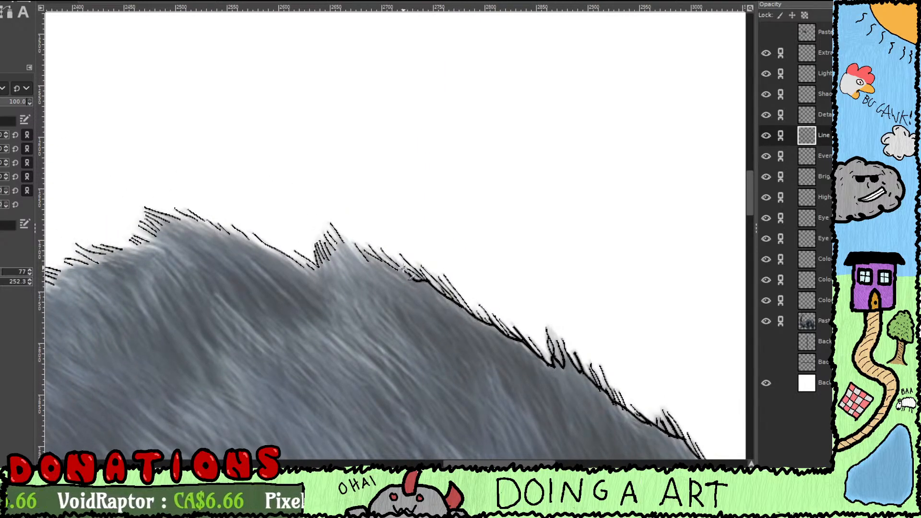
{"action": "mouse_move", "coordinate": [405, 269]}
{"action": "left_mouse_down"}
{"action": "mouse_move", "coordinate": [376, 249]}
{"action": "mouse_move", "coordinate": [411, 277]}
{"action": "mouse_move", "coordinate": [390, 269]}
{"action": "mouse_move", "coordinate": [378, 256]}
{"action": "mouse_move", "coordinate": [424, 269]}
{"action": "mouse_move", "coordinate": [418, 286]}
{"action": "mouse_move", "coordinate": [364, 250]}
{"action": "mouse_move", "coordinate": [438, 268]}
{"action": "left_mouse_up"}
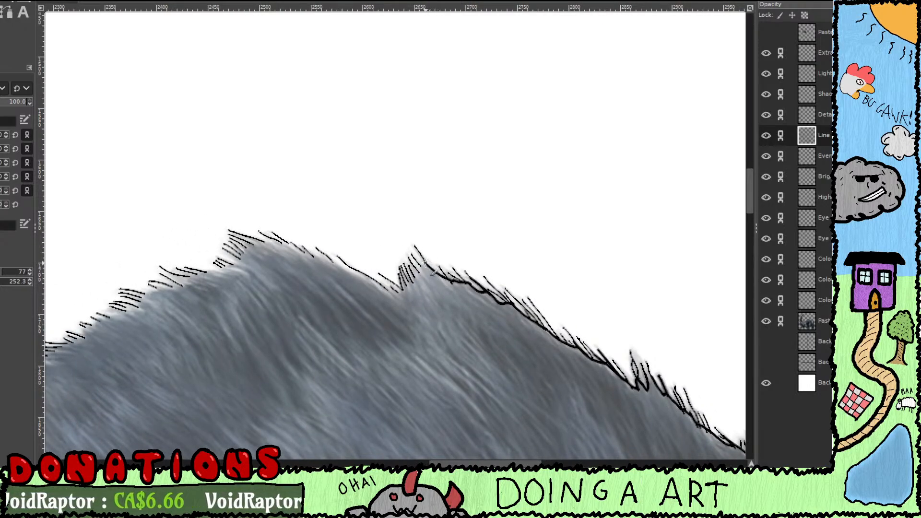
Step: Draw the connected line over the smaller peak, through the V-shaped notch and up toward the back's highest hump
{"action": "left_click_drag", "start_coordinate": [425, 263], "coordinate": [413, 286]}
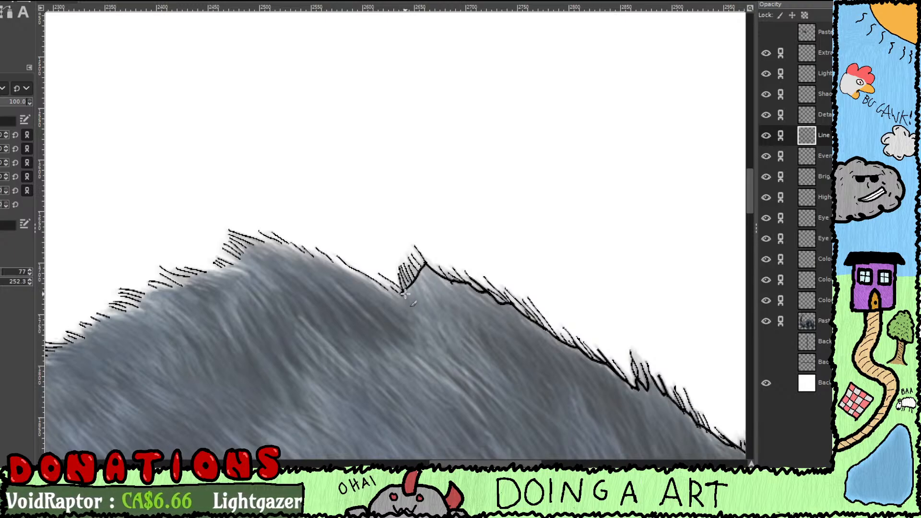
{"action": "left_click_drag", "start_coordinate": [403, 292], "coordinate": [433, 313]}
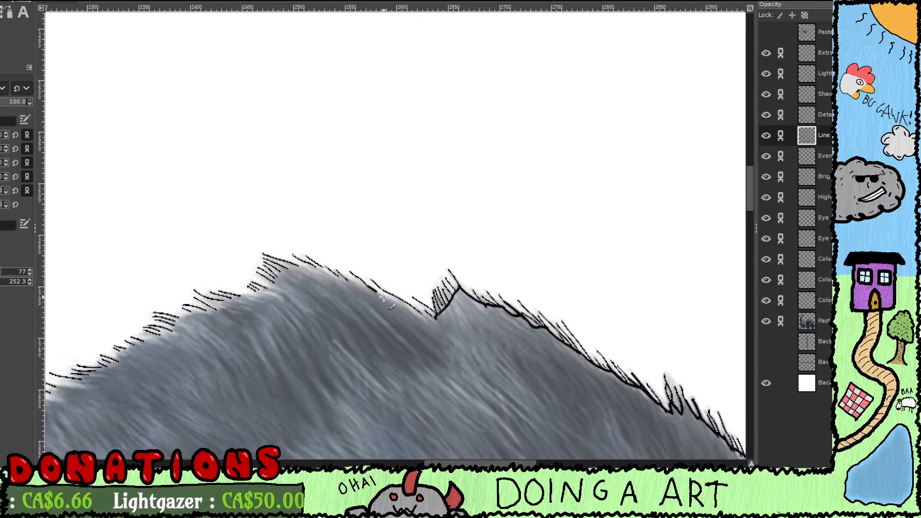
{"action": "left_click_drag", "start_coordinate": [383, 298], "coordinate": [434, 322]}
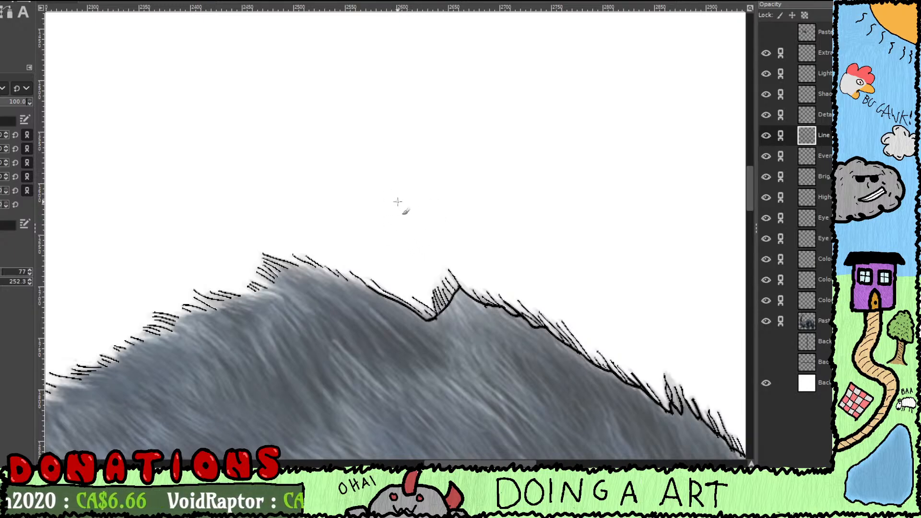
{"action": "mouse_move", "coordinate": [410, 250]}
{"action": "left_mouse_down"}
{"action": "mouse_move", "coordinate": [436, 213]}
{"action": "mouse_move", "coordinate": [433, 236]}
{"action": "mouse_move", "coordinate": [462, 230]}
{"action": "mouse_move", "coordinate": [402, 216]}
{"action": "left_mouse_up"}
{"action": "scroll", "coordinate": [455, 227], "scroll_direction": "up", "scroll_amount": 2}
{"action": "scroll", "coordinate": [418, 221], "scroll_direction": "down", "scroll_amount": 1}
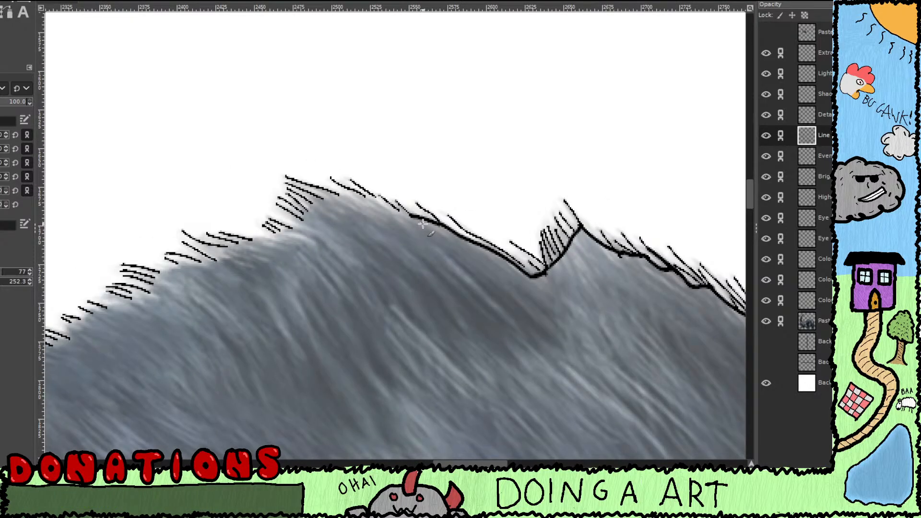
Step: Trace the fur edge over the back's highest hump and down the start of its left slope with the connected line
{"action": "left_click_drag", "start_coordinate": [422, 251], "coordinate": [470, 226]}
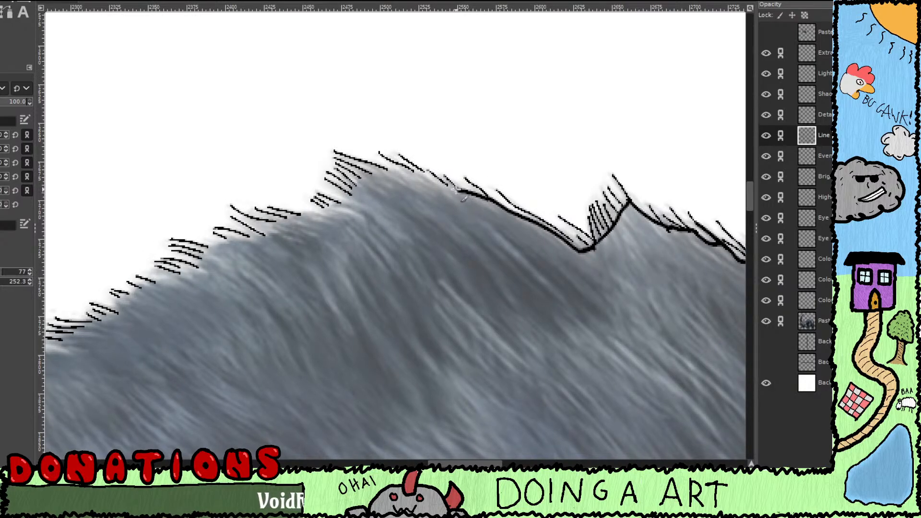
{"action": "mouse_move", "coordinate": [429, 176]}
{"action": "left_mouse_down"}
{"action": "mouse_move", "coordinate": [484, 198]}
{"action": "mouse_move", "coordinate": [459, 184]}
{"action": "mouse_move", "coordinate": [389, 206]}
{"action": "left_mouse_up"}
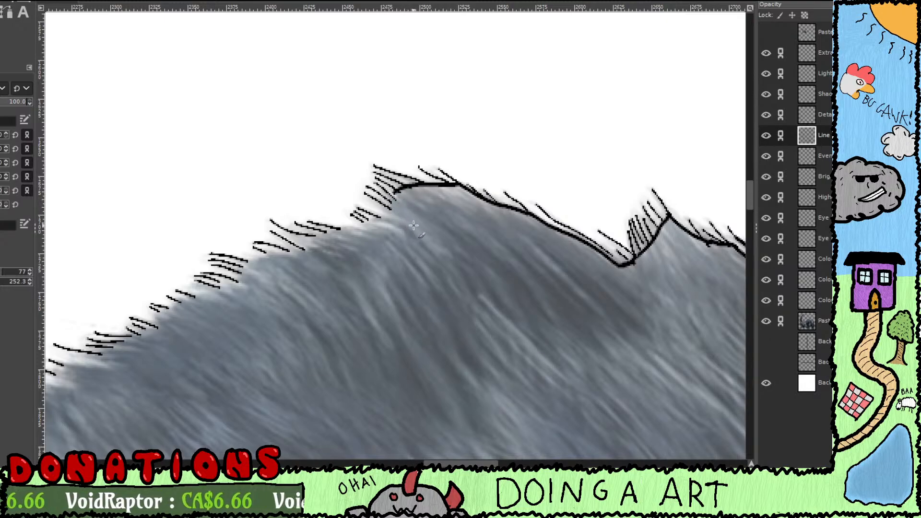
{"action": "mouse_move", "coordinate": [396, 197]}
{"action": "left_mouse_down"}
{"action": "mouse_move", "coordinate": [382, 216]}
{"action": "mouse_move", "coordinate": [336, 236]}
{"action": "left_mouse_up"}
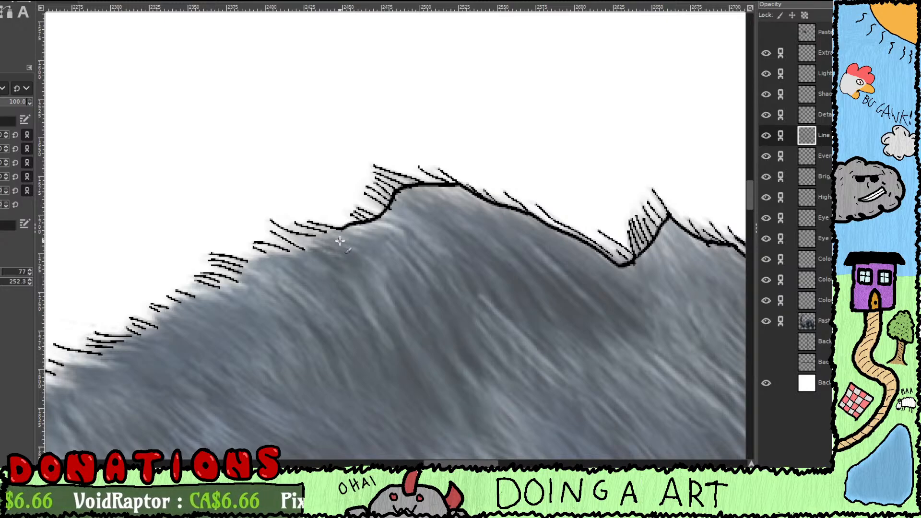
{"action": "left_click_drag", "start_coordinate": [400, 259], "coordinate": [493, 253]}
{"action": "mouse_move", "coordinate": [432, 223]}
{"action": "left_mouse_down"}
{"action": "mouse_move", "coordinate": [336, 263]}
{"action": "mouse_move", "coordinate": [459, 230]}
{"action": "mouse_move", "coordinate": [419, 235]}
{"action": "mouse_move", "coordinate": [417, 249]}
{"action": "mouse_move", "coordinate": [461, 218]}
{"action": "left_mouse_up"}
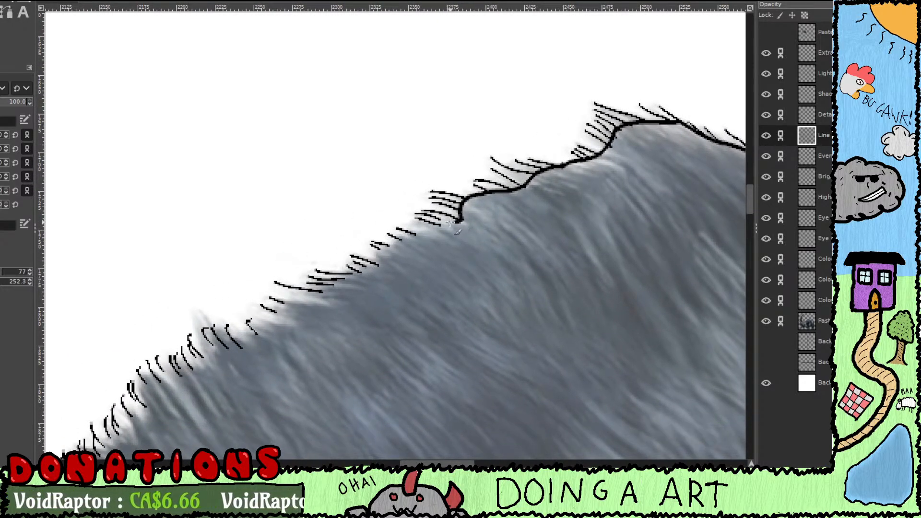
Step: Hide the painted creature layer to examine the bare line art, and show the layer again
{"action": "scroll", "coordinate": [445, 230], "scroll_direction": "down", "scroll_amount": 1}
{"action": "scroll", "coordinate": [448, 237], "scroll_direction": "down", "scroll_amount": 5}
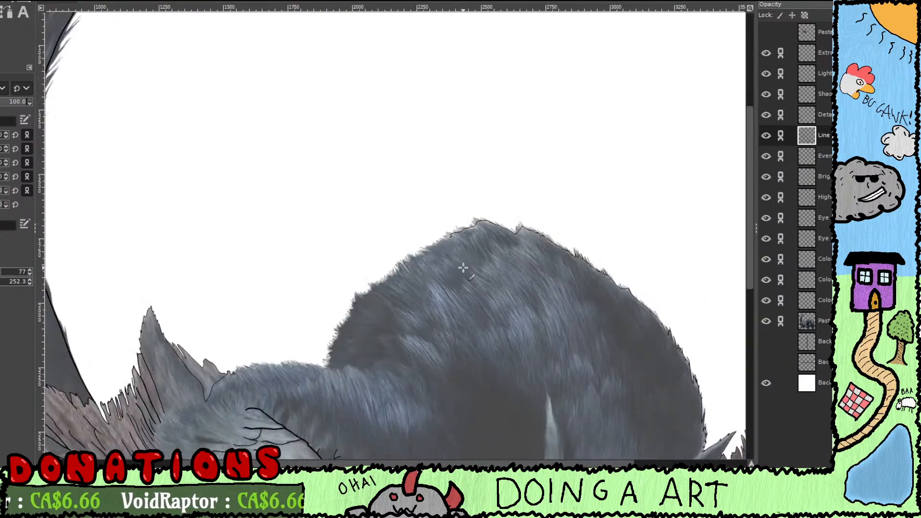
{"action": "left_click", "coordinate": [766, 319]}
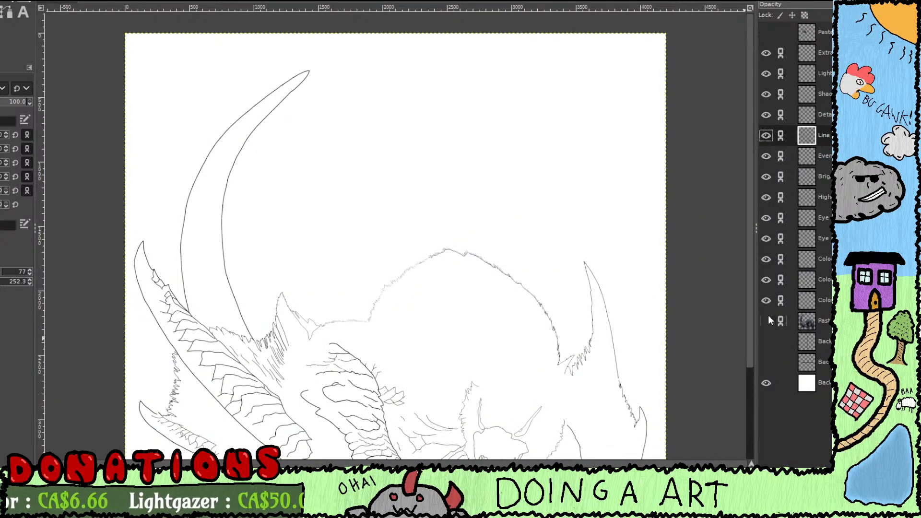
{"action": "left_click", "coordinate": [766, 321]}
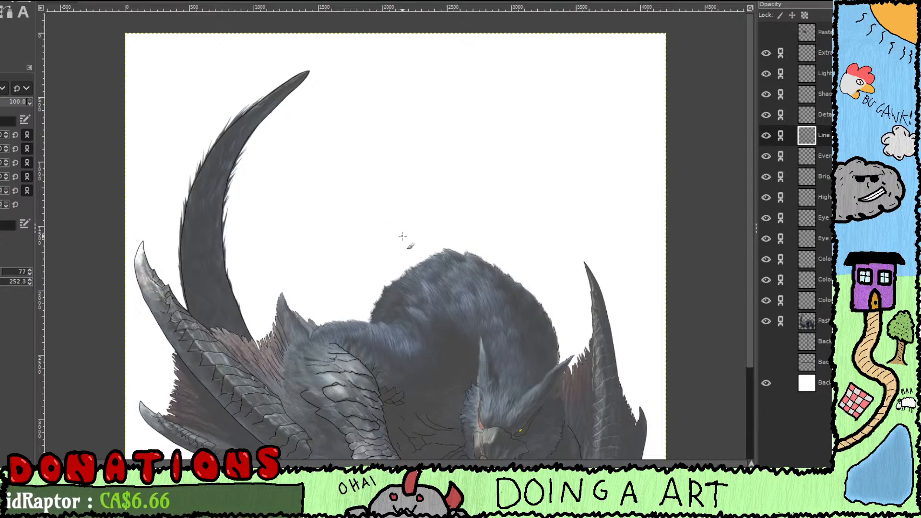
{"action": "scroll", "coordinate": [401, 228], "scroll_direction": "up", "scroll_amount": 2}
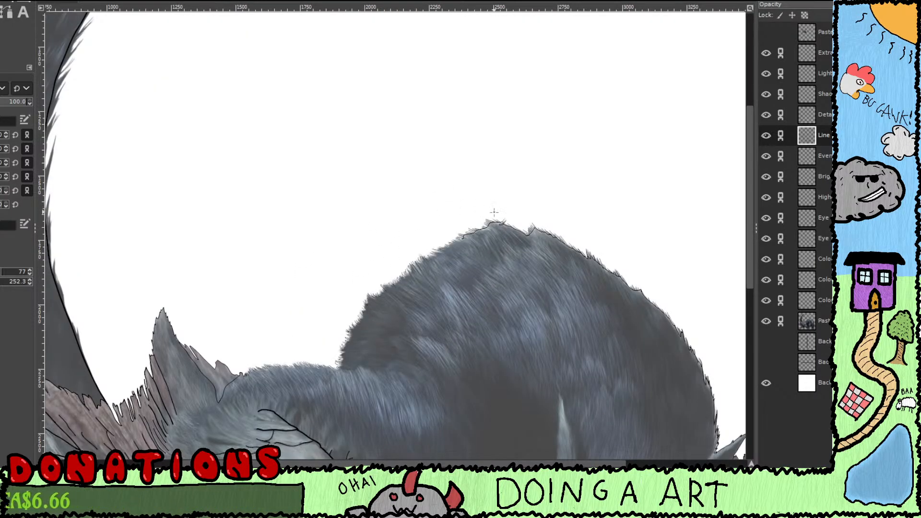
{"action": "scroll", "coordinate": [497, 214], "scroll_direction": "up", "scroll_amount": 3}
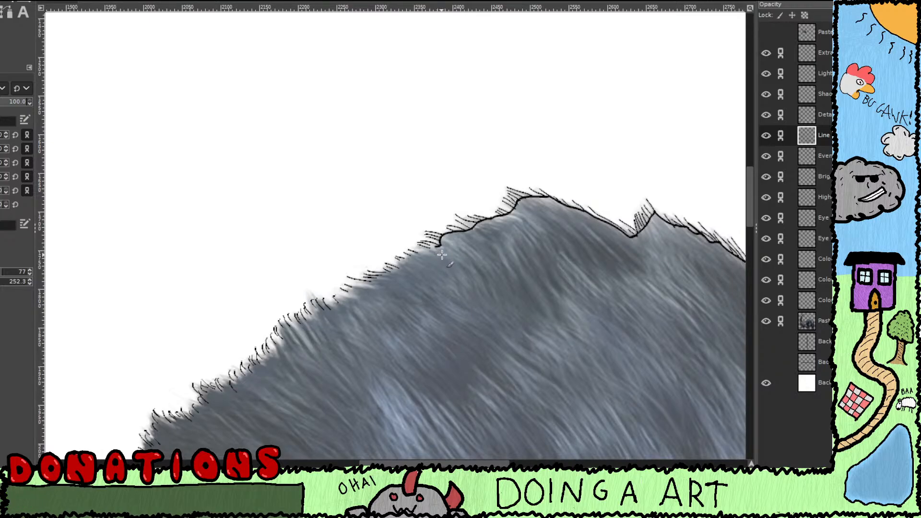
{"action": "scroll", "coordinate": [442, 255], "scroll_direction": "up", "scroll_amount": 1}
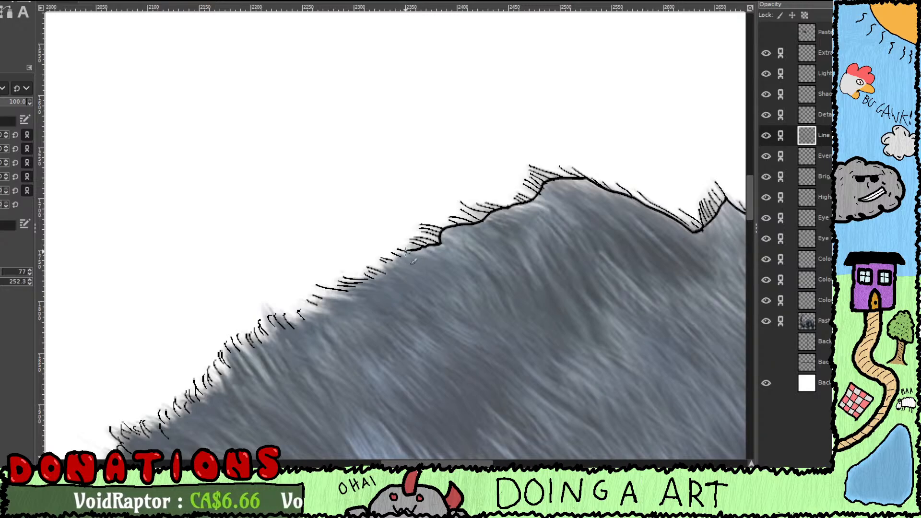
Step: Continue the connected line down the upper left slope of the back, along the base of the straight hair strokes
{"action": "mouse_move", "coordinate": [407, 252]}
{"action": "left_mouse_down"}
{"action": "mouse_move", "coordinate": [383, 271]}
{"action": "mouse_move", "coordinate": [439, 234]}
{"action": "left_mouse_up"}
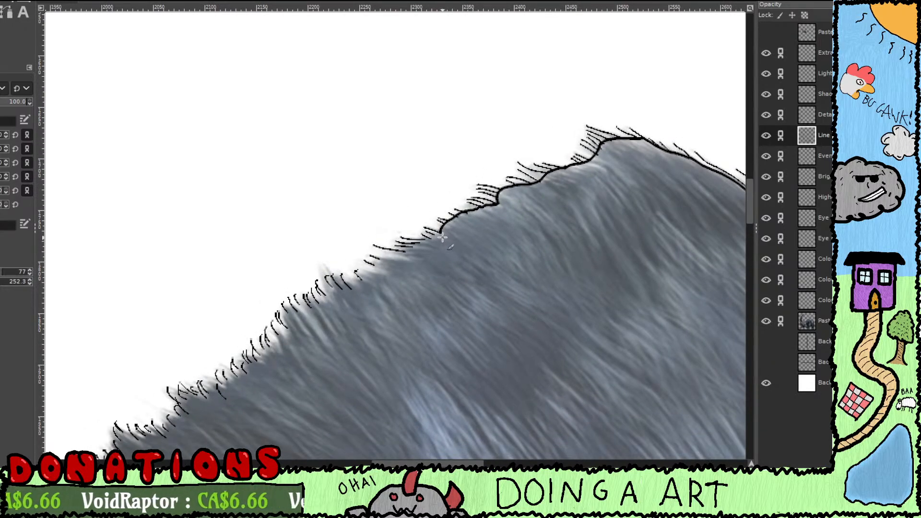
{"action": "scroll", "coordinate": [442, 240], "scroll_direction": "up", "scroll_amount": 1}
{"action": "mouse_move", "coordinate": [411, 255]}
{"action": "left_mouse_down"}
{"action": "mouse_move", "coordinate": [449, 253]}
{"action": "mouse_move", "coordinate": [467, 239]}
{"action": "mouse_move", "coordinate": [451, 248]}
{"action": "left_mouse_up"}
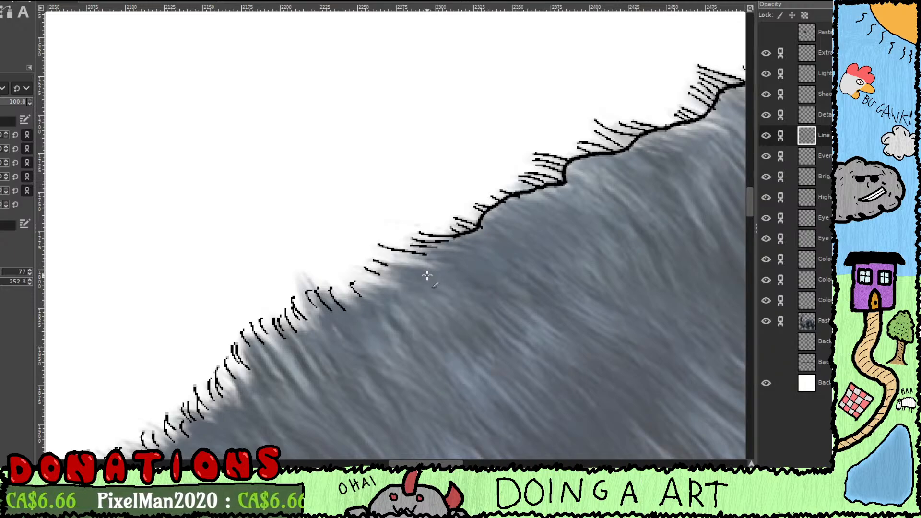
{"action": "mouse_move", "coordinate": [391, 263]}
{"action": "left_mouse_down"}
{"action": "mouse_move", "coordinate": [414, 263]}
{"action": "mouse_move", "coordinate": [460, 235]}
{"action": "left_mouse_up"}
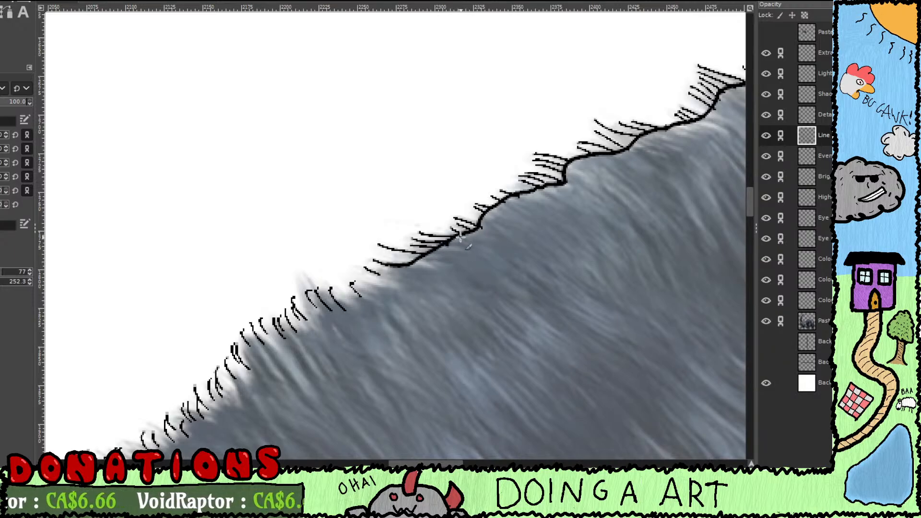
{"action": "left_click_drag", "start_coordinate": [443, 282], "coordinate": [510, 232]}
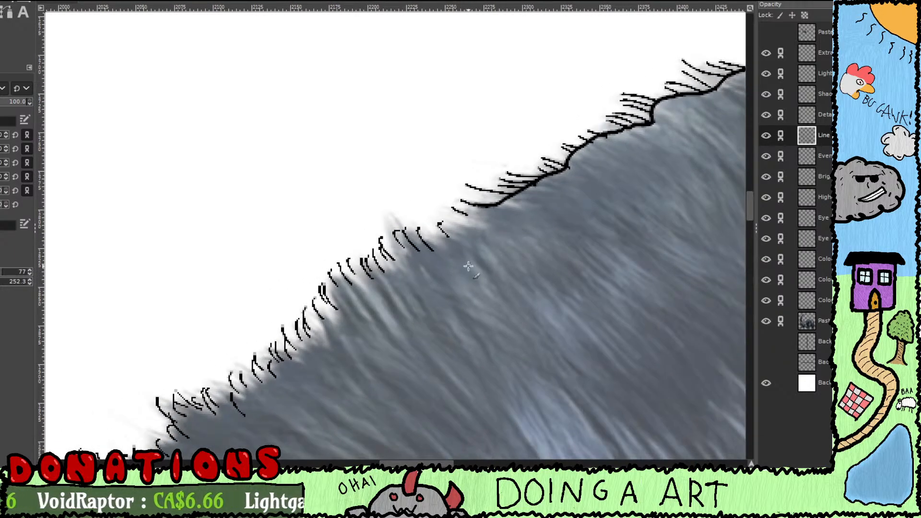
{"action": "left_click_drag", "start_coordinate": [453, 257], "coordinate": [502, 223]}
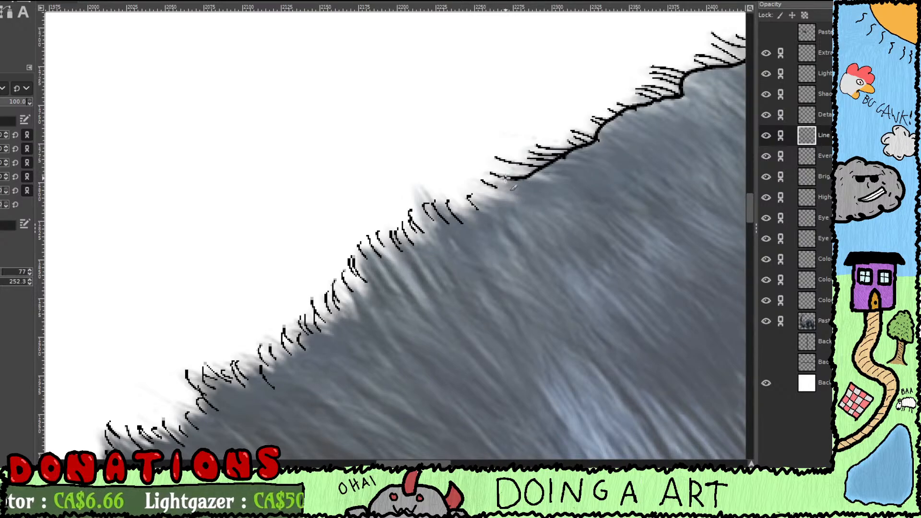
Step: Join the short curved hairs on the back's middle left slope with a jagged line down to the pointed tuft
{"action": "mouse_move", "coordinate": [505, 178]}
{"action": "left_mouse_down"}
{"action": "mouse_move", "coordinate": [498, 188]}
{"action": "mouse_move", "coordinate": [511, 192]}
{"action": "mouse_move", "coordinate": [500, 188]}
{"action": "mouse_move", "coordinate": [511, 186]}
{"action": "mouse_move", "coordinate": [473, 210]}
{"action": "mouse_move", "coordinate": [434, 202]}
{"action": "left_mouse_up"}
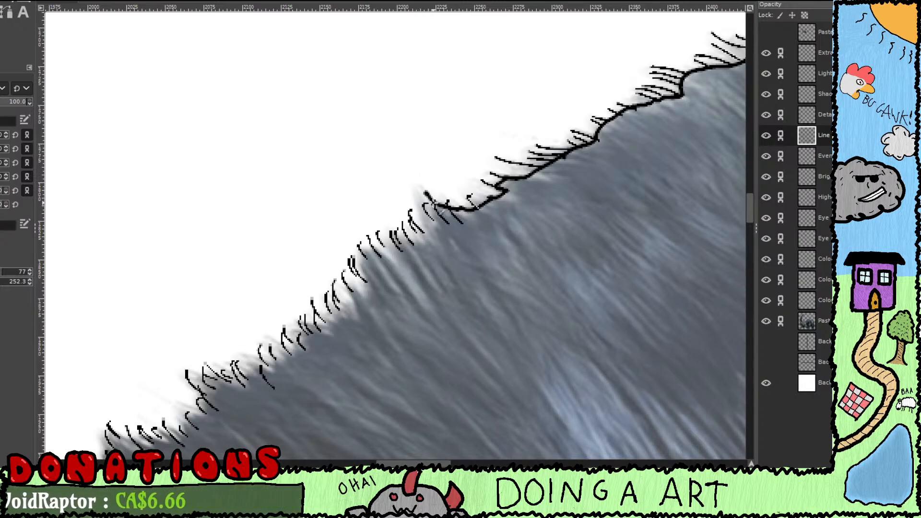
{"action": "mouse_move", "coordinate": [434, 204]}
{"action": "left_mouse_down"}
{"action": "mouse_move", "coordinate": [409, 232]}
{"action": "mouse_move", "coordinate": [455, 222]}
{"action": "mouse_move", "coordinate": [437, 255]}
{"action": "left_mouse_up"}
{"action": "key", "text": "ctrl+z"}
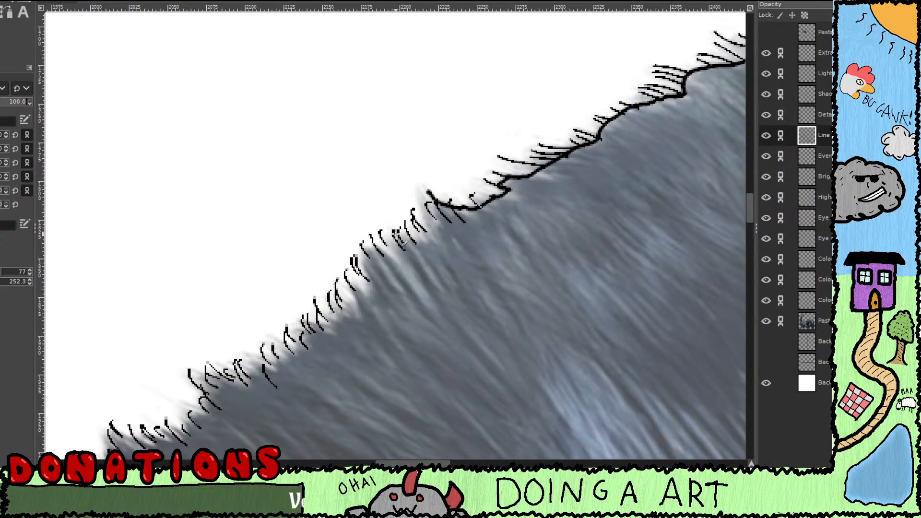
{"action": "mouse_move", "coordinate": [438, 204]}
{"action": "left_mouse_down"}
{"action": "mouse_move", "coordinate": [420, 243]}
{"action": "mouse_move", "coordinate": [390, 235]}
{"action": "mouse_move", "coordinate": [396, 250]}
{"action": "mouse_move", "coordinate": [354, 246]}
{"action": "mouse_move", "coordinate": [372, 248]}
{"action": "mouse_move", "coordinate": [469, 188]}
{"action": "mouse_move", "coordinate": [453, 200]}
{"action": "mouse_move", "coordinate": [461, 229]}
{"action": "mouse_move", "coordinate": [457, 219]}
{"action": "mouse_move", "coordinate": [450, 234]}
{"action": "mouse_move", "coordinate": [443, 225]}
{"action": "mouse_move", "coordinate": [442, 245]}
{"action": "mouse_move", "coordinate": [476, 194]}
{"action": "mouse_move", "coordinate": [465, 187]}
{"action": "mouse_move", "coordinate": [423, 232]}
{"action": "mouse_move", "coordinate": [437, 219]}
{"action": "mouse_move", "coordinate": [413, 212]}
{"action": "mouse_move", "coordinate": [420, 232]}
{"action": "mouse_move", "coordinate": [397, 256]}
{"action": "mouse_move", "coordinate": [460, 228]}
{"action": "mouse_move", "coordinate": [463, 216]}
{"action": "mouse_move", "coordinate": [436, 236]}
{"action": "mouse_move", "coordinate": [412, 226]}
{"action": "mouse_move", "coordinate": [420, 234]}
{"action": "mouse_move", "coordinate": [406, 251]}
{"action": "mouse_move", "coordinate": [380, 242]}
{"action": "mouse_move", "coordinate": [440, 212]}
{"action": "mouse_move", "coordinate": [455, 221]}
{"action": "mouse_move", "coordinate": [437, 250]}
{"action": "mouse_move", "coordinate": [407, 246]}
{"action": "mouse_move", "coordinate": [410, 274]}
{"action": "mouse_move", "coordinate": [344, 270]}
{"action": "left_mouse_up"}
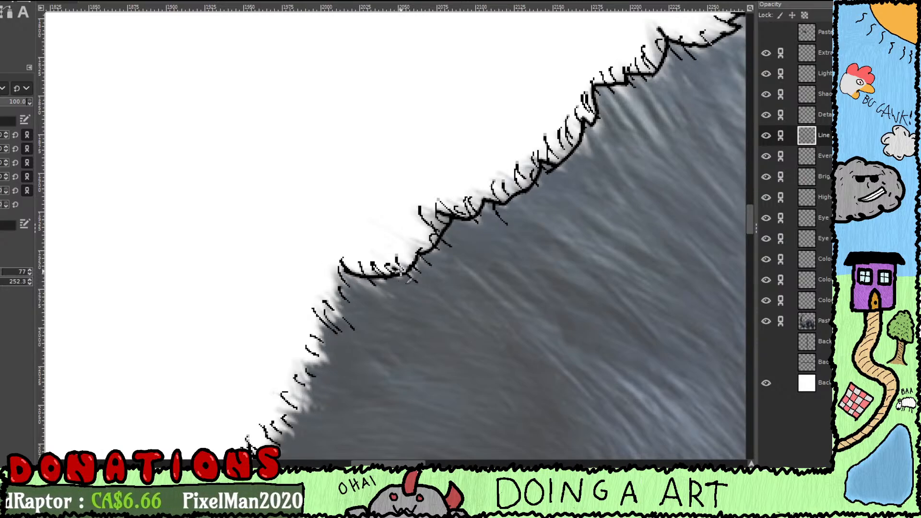
Step: Continue the jagged connected line from the pointed tuft down the back's lower left slope, joining the loose hair strokes
{"action": "left_click_drag", "start_coordinate": [401, 281], "coordinate": [431, 254]}
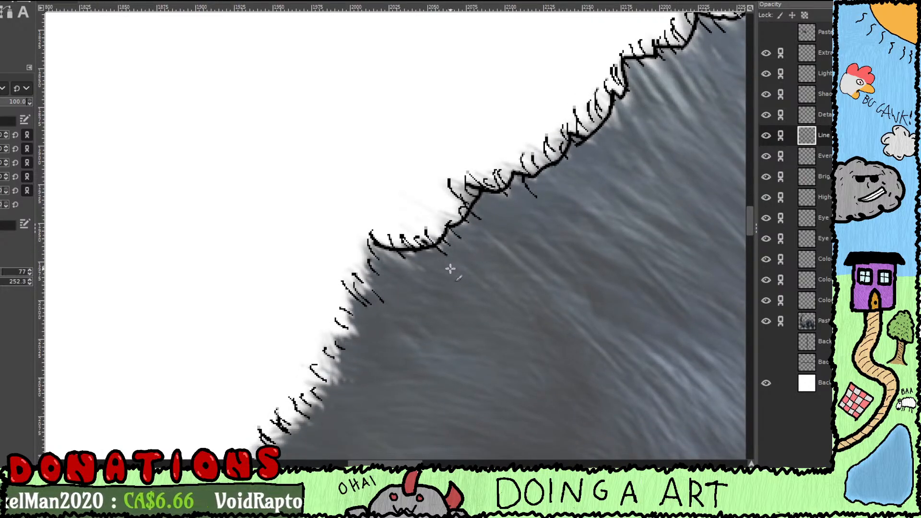
{"action": "left_click_drag", "start_coordinate": [439, 250], "coordinate": [498, 185]}
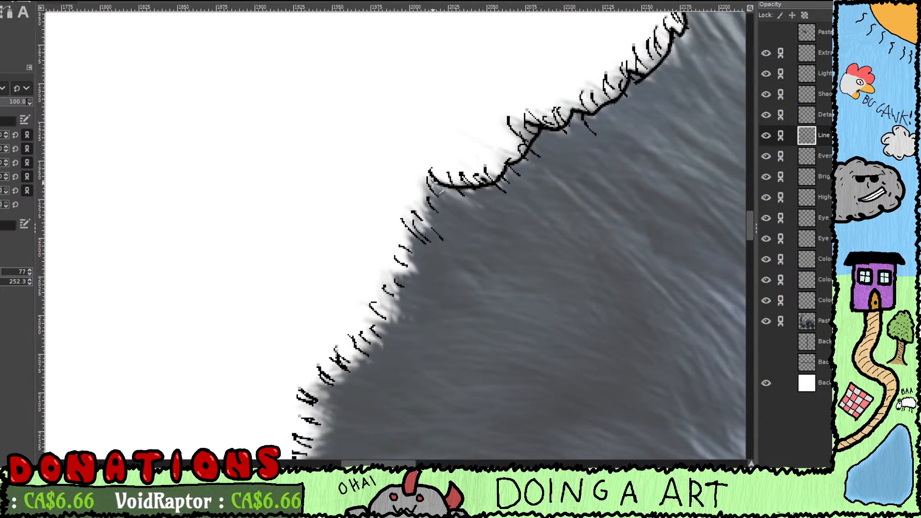
{"action": "mouse_move", "coordinate": [434, 181]}
{"action": "left_mouse_down"}
{"action": "mouse_move", "coordinate": [439, 217]}
{"action": "mouse_move", "coordinate": [422, 212]}
{"action": "mouse_move", "coordinate": [436, 233]}
{"action": "mouse_move", "coordinate": [427, 235]}
{"action": "mouse_move", "coordinate": [454, 205]}
{"action": "mouse_move", "coordinate": [440, 231]}
{"action": "mouse_move", "coordinate": [438, 223]}
{"action": "mouse_move", "coordinate": [450, 246]}
{"action": "mouse_move", "coordinate": [409, 235]}
{"action": "mouse_move", "coordinate": [425, 243]}
{"action": "mouse_move", "coordinate": [425, 278]}
{"action": "mouse_move", "coordinate": [458, 201]}
{"action": "left_mouse_up"}
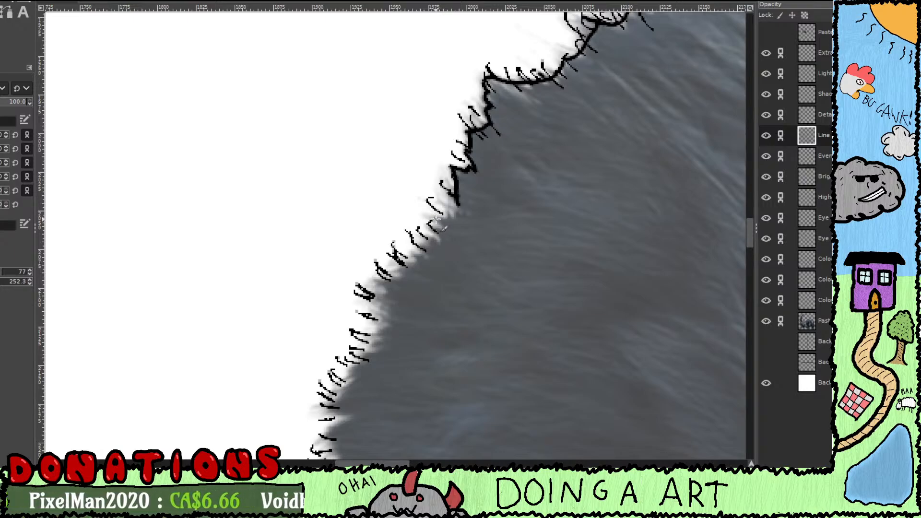
{"action": "mouse_move", "coordinate": [447, 219]}
{"action": "left_mouse_down"}
{"action": "mouse_move", "coordinate": [463, 219]}
{"action": "mouse_move", "coordinate": [456, 205]}
{"action": "left_mouse_up"}
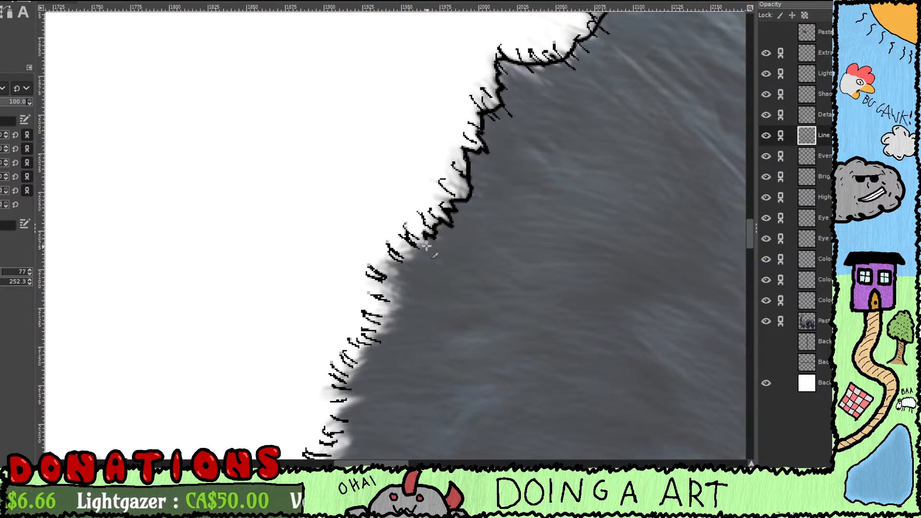
{"action": "mouse_move", "coordinate": [414, 249]}
{"action": "left_mouse_down"}
{"action": "mouse_move", "coordinate": [456, 220]}
{"action": "mouse_move", "coordinate": [438, 244]}
{"action": "mouse_move", "coordinate": [409, 243]}
{"action": "mouse_move", "coordinate": [422, 239]}
{"action": "mouse_move", "coordinate": [429, 259]}
{"action": "mouse_move", "coordinate": [462, 219]}
{"action": "left_mouse_up"}
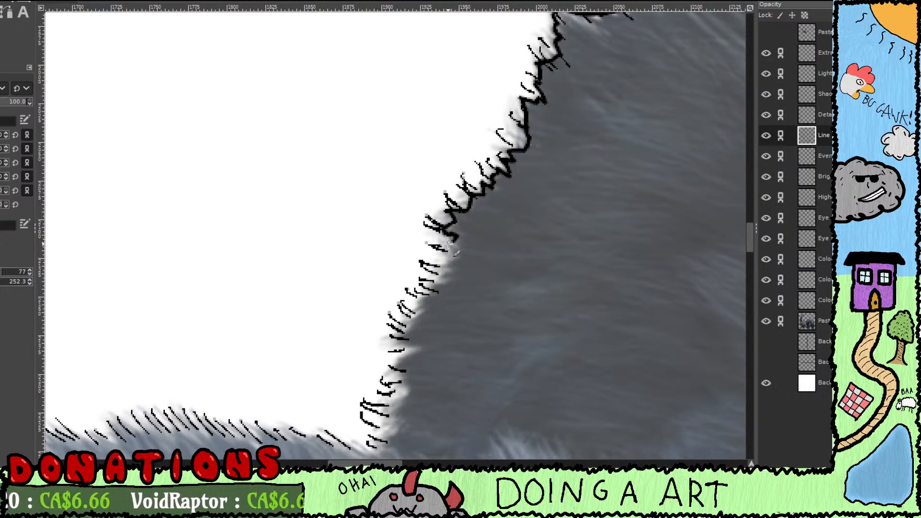
Step: Join the remaining short hairs down the slope and carry the line around the corner where the back meets the shoulder
{"action": "mouse_move", "coordinate": [453, 247]}
{"action": "left_mouse_down"}
{"action": "mouse_move", "coordinate": [490, 216]}
{"action": "mouse_move", "coordinate": [462, 230]}
{"action": "mouse_move", "coordinate": [481, 228]}
{"action": "mouse_move", "coordinate": [460, 240]}
{"action": "mouse_move", "coordinate": [470, 233]}
{"action": "mouse_move", "coordinate": [461, 241]}
{"action": "mouse_move", "coordinate": [475, 242]}
{"action": "mouse_move", "coordinate": [428, 268]}
{"action": "mouse_move", "coordinate": [442, 264]}
{"action": "mouse_move", "coordinate": [431, 278]}
{"action": "mouse_move", "coordinate": [447, 275]}
{"action": "mouse_move", "coordinate": [436, 283]}
{"action": "mouse_move", "coordinate": [456, 267]}
{"action": "left_mouse_up"}
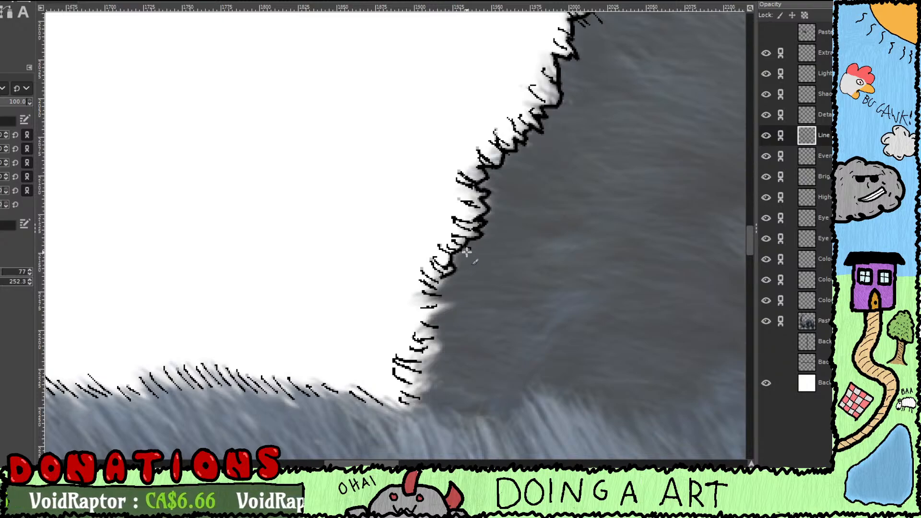
{"action": "left_click_drag", "start_coordinate": [449, 276], "coordinate": [420, 302]}
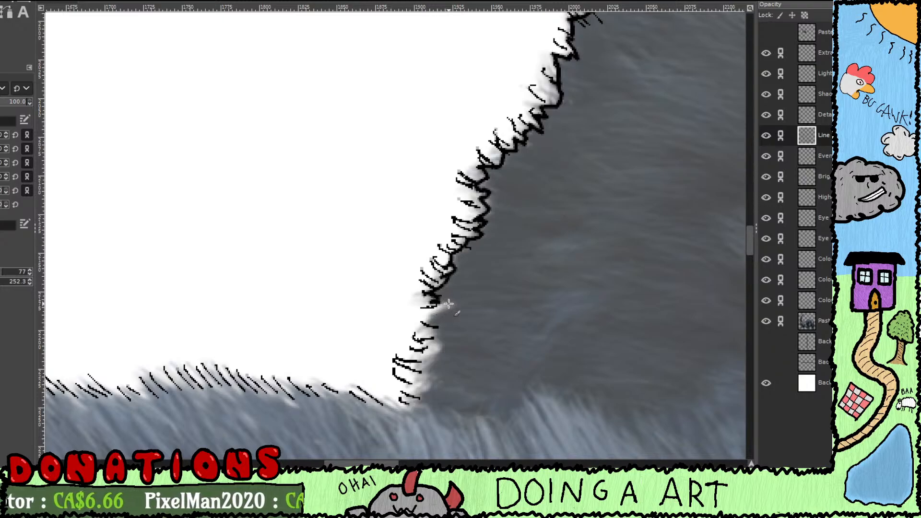
{"action": "mouse_move", "coordinate": [432, 304]}
{"action": "left_mouse_down"}
{"action": "mouse_move", "coordinate": [467, 303]}
{"action": "mouse_move", "coordinate": [434, 313]}
{"action": "mouse_move", "coordinate": [417, 336]}
{"action": "mouse_move", "coordinate": [471, 269]}
{"action": "left_mouse_up"}
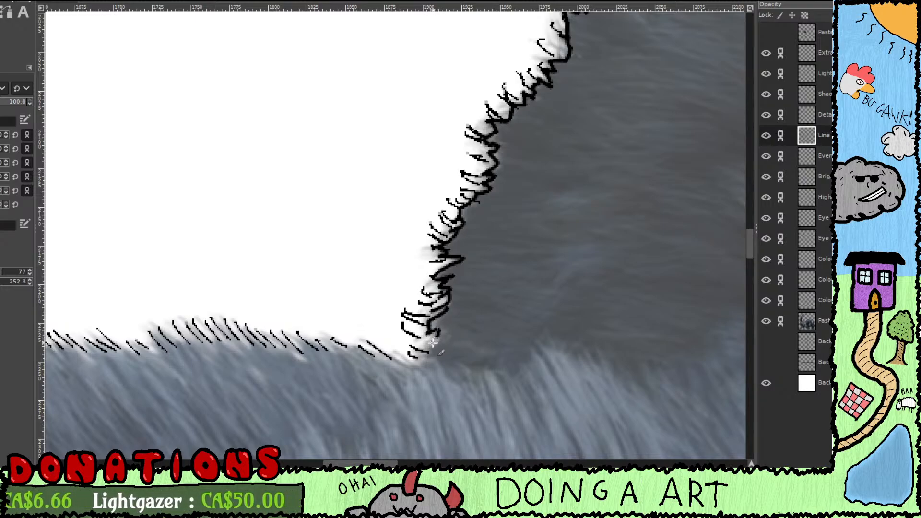
{"action": "mouse_move", "coordinate": [436, 346]}
{"action": "left_mouse_down"}
{"action": "mouse_move", "coordinate": [400, 365]}
{"action": "mouse_move", "coordinate": [408, 359]}
{"action": "mouse_move", "coordinate": [358, 331]}
{"action": "left_mouse_up"}
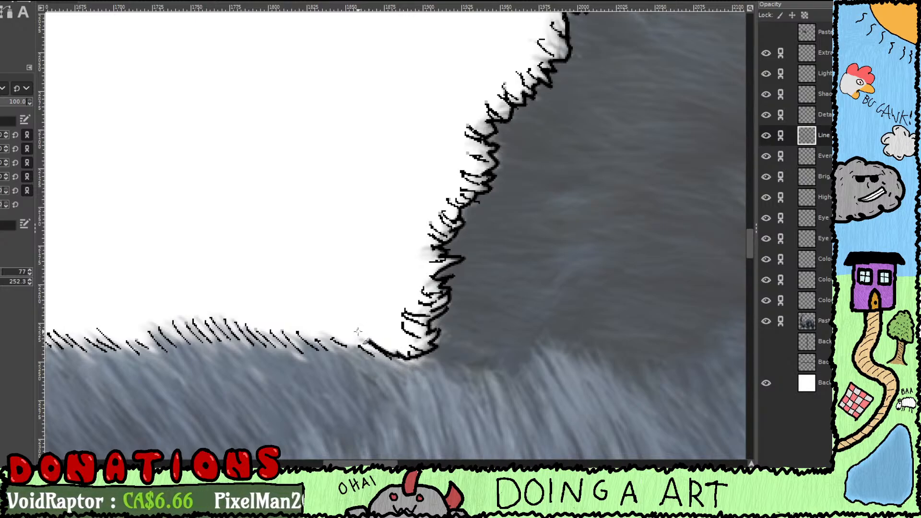
Step: Trace the shoulder ridge along the base of its hair strokes, connecting the line to the small notch beside the torn membrane
{"action": "mouse_move", "coordinate": [444, 302]}
{"action": "left_mouse_down"}
{"action": "mouse_move", "coordinate": [339, 290]}
{"action": "mouse_move", "coordinate": [483, 293]}
{"action": "mouse_move", "coordinate": [394, 283]}
{"action": "mouse_move", "coordinate": [334, 301]}
{"action": "mouse_move", "coordinate": [315, 291]}
{"action": "mouse_move", "coordinate": [443, 304]}
{"action": "mouse_move", "coordinate": [340, 295]}
{"action": "mouse_move", "coordinate": [306, 301]}
{"action": "left_mouse_up"}
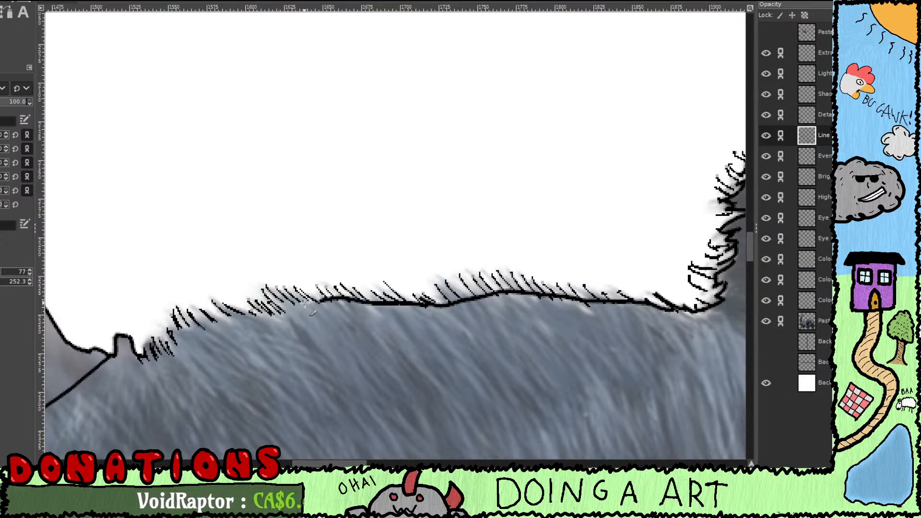
{"action": "left_click_drag", "start_coordinate": [368, 298], "coordinate": [459, 272]}
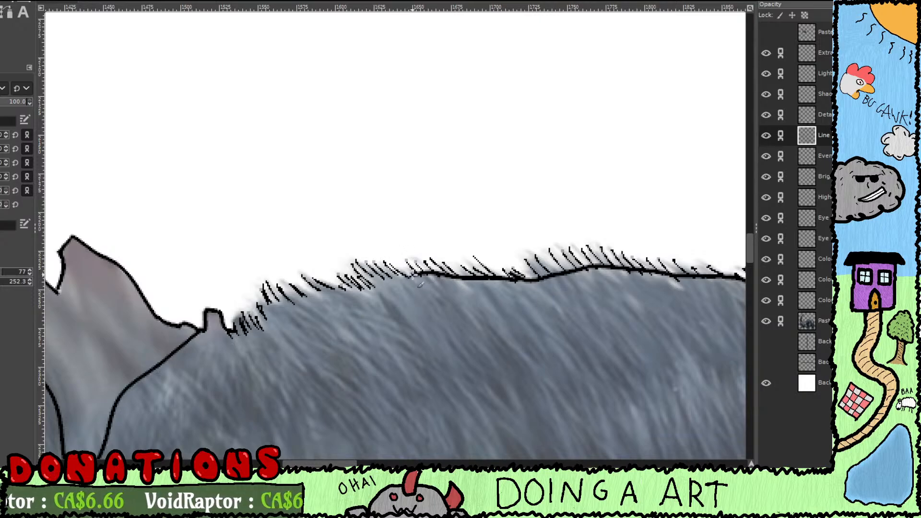
{"action": "mouse_move", "coordinate": [409, 275]}
{"action": "left_mouse_down"}
{"action": "mouse_move", "coordinate": [366, 275]}
{"action": "mouse_move", "coordinate": [374, 289]}
{"action": "mouse_move", "coordinate": [307, 293]}
{"action": "left_mouse_up"}
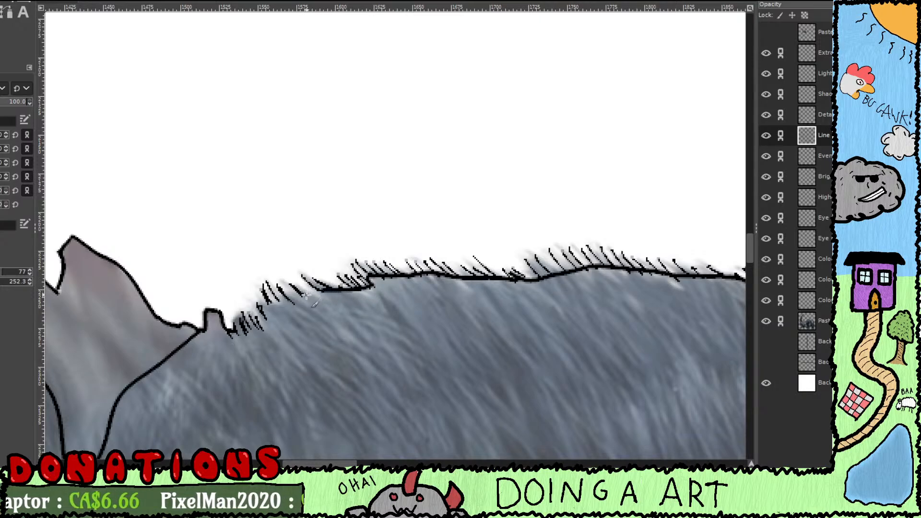
{"action": "mouse_move", "coordinate": [370, 277]}
{"action": "left_mouse_down"}
{"action": "mouse_move", "coordinate": [466, 250]}
{"action": "mouse_move", "coordinate": [368, 263]}
{"action": "mouse_move", "coordinate": [383, 288]}
{"action": "mouse_move", "coordinate": [344, 292]}
{"action": "left_mouse_up"}
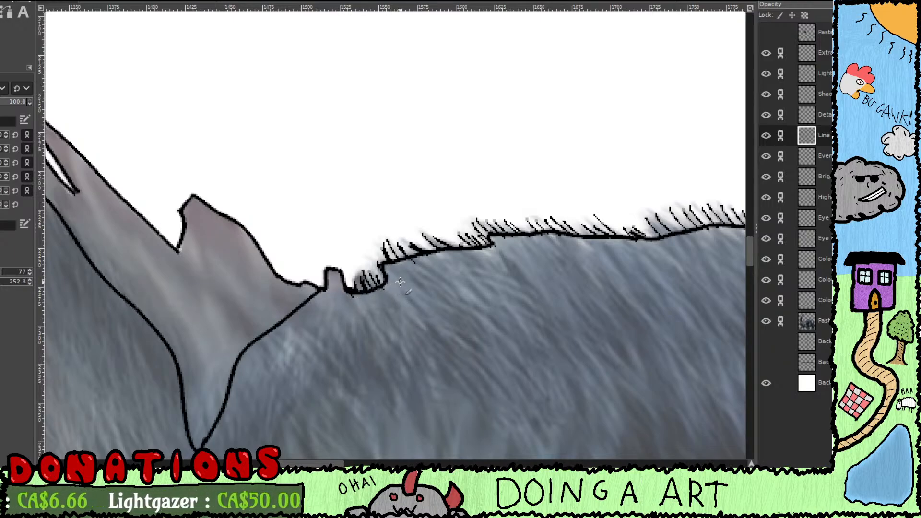
Step: Hide the painted creature layer to examine the whole bare line art, and show the layer again
{"action": "scroll", "coordinate": [413, 286], "scroll_direction": "down", "scroll_amount": 7}
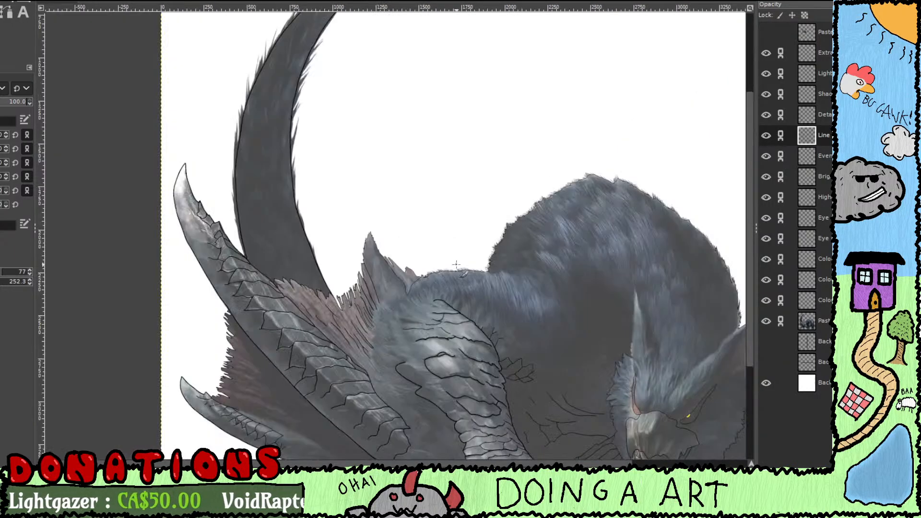
{"action": "scroll", "coordinate": [463, 286], "scroll_direction": "down", "scroll_amount": 1}
{"action": "scroll", "coordinate": [452, 288], "scroll_direction": "up", "scroll_amount": 1}
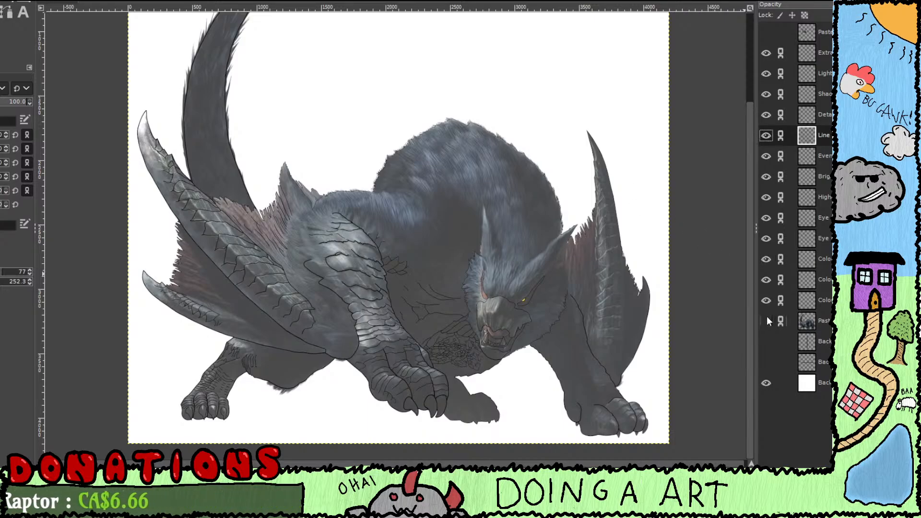
{"action": "scroll", "coordinate": [560, 216], "scroll_direction": "up", "scroll_amount": 1}
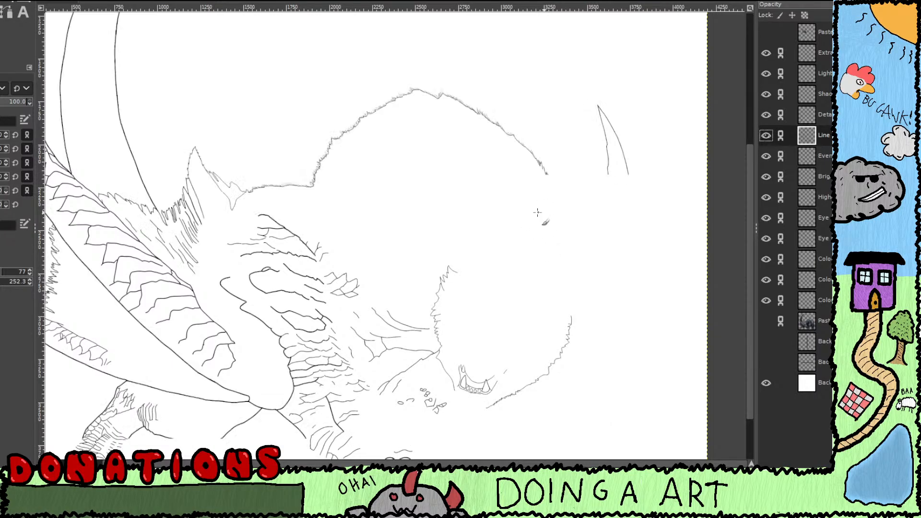
{"action": "scroll", "coordinate": [527, 232], "scroll_direction": "down", "scroll_amount": 1}
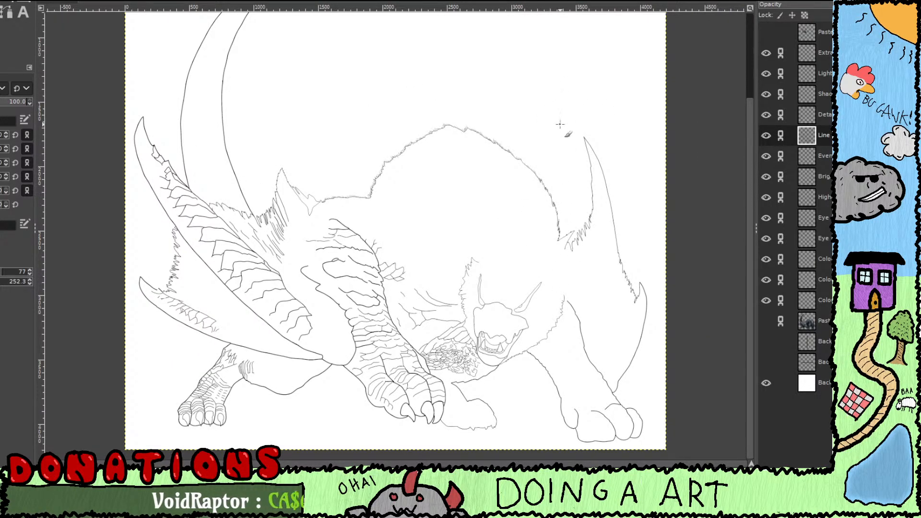
{"action": "left_click_drag", "start_coordinate": [562, 128], "coordinate": [549, 168]}
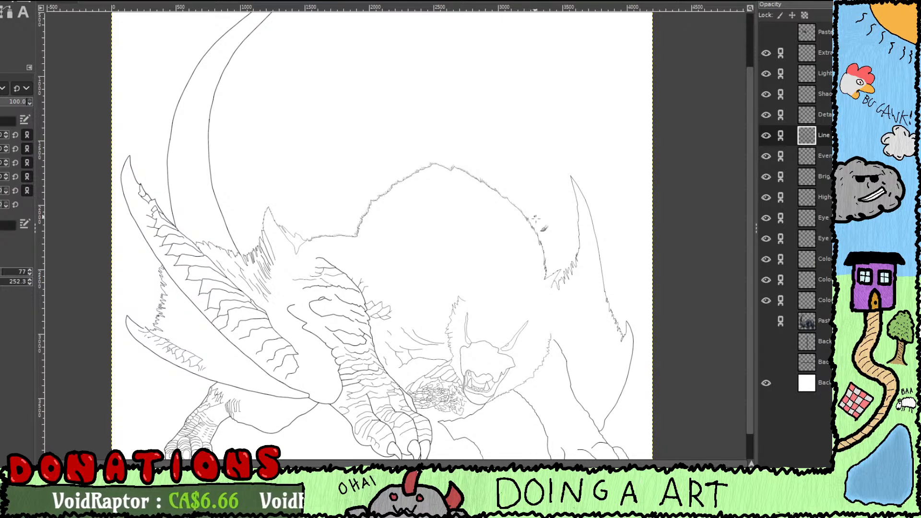
{"action": "left_click_drag", "start_coordinate": [579, 267], "coordinate": [555, 228]}
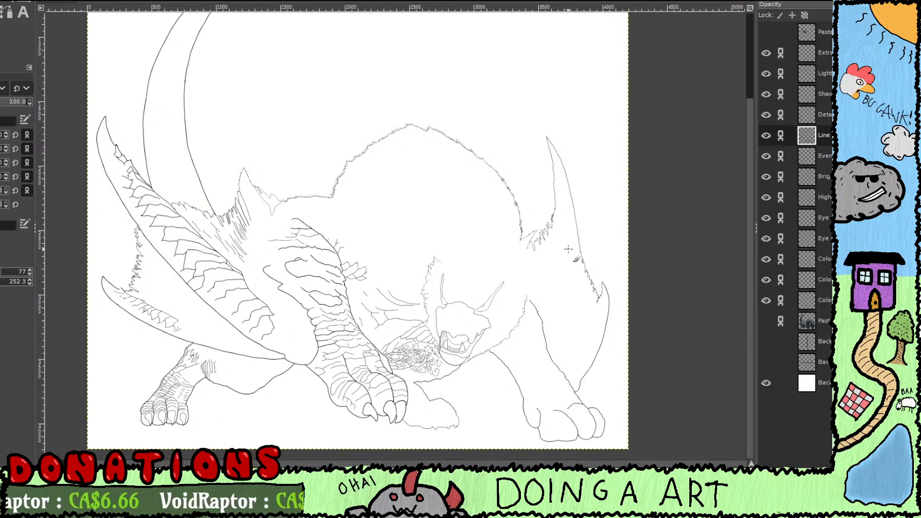
{"action": "left_click_drag", "start_coordinate": [520, 253], "coordinate": [621, 266]}
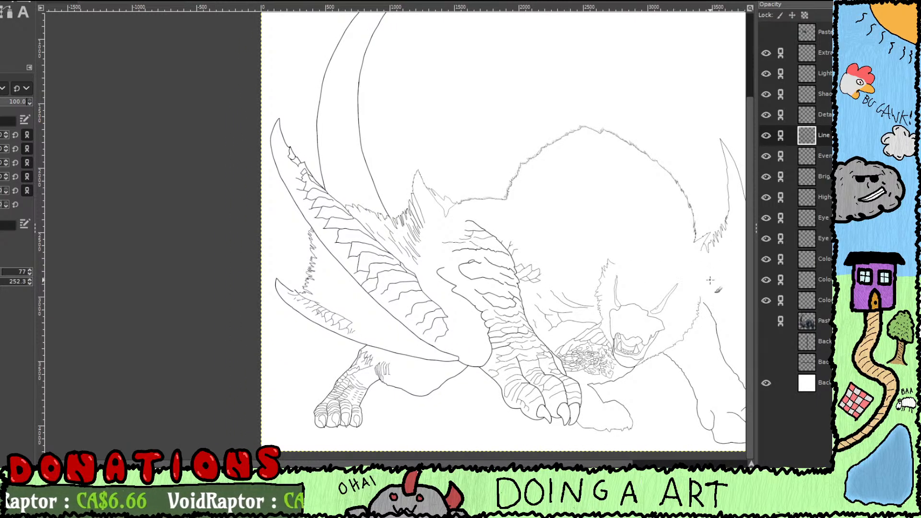
{"action": "left_click", "coordinate": [765, 319]}
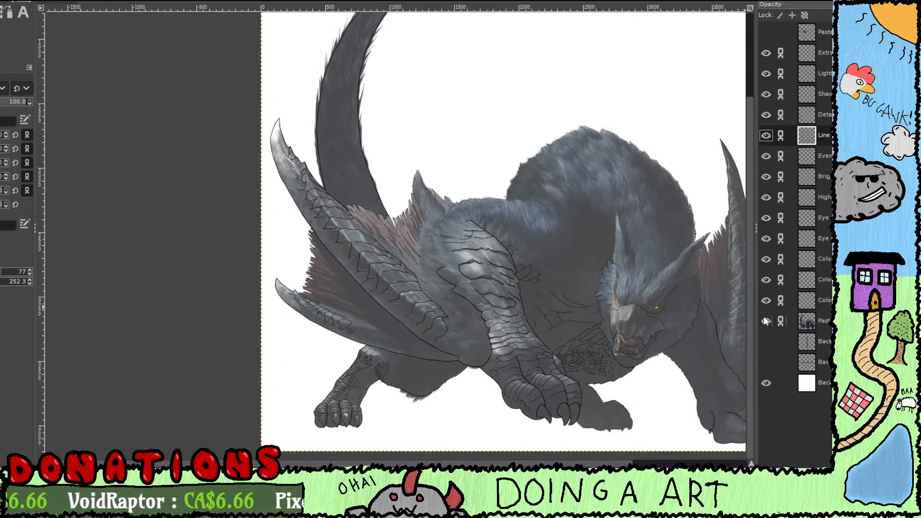
Step: Start a thin jagged fur edge on the body just above the upper end of the scaly foreleg's outline
{"action": "scroll", "coordinate": [439, 224], "scroll_direction": "up", "scroll_amount": 5}
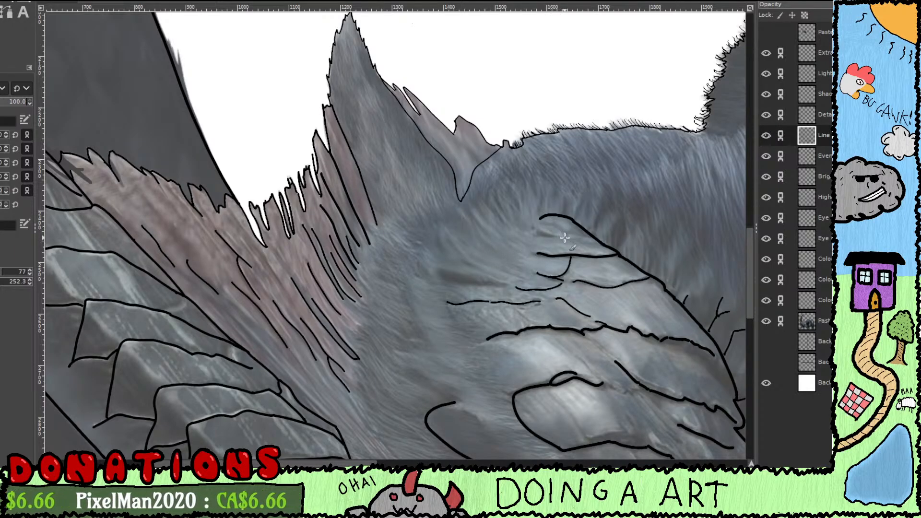
{"action": "left_click_drag", "start_coordinate": [562, 244], "coordinate": [441, 188]}
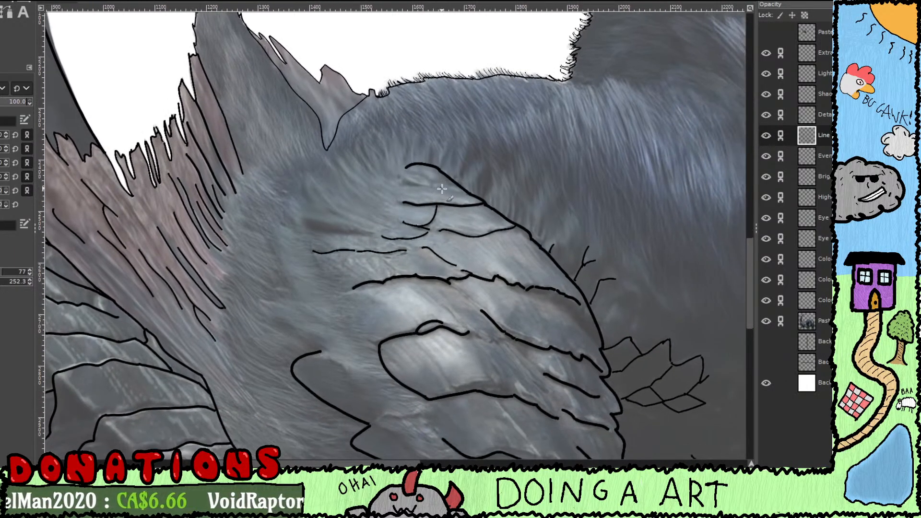
{"action": "left_click_drag", "start_coordinate": [564, 258], "coordinate": [540, 290]}
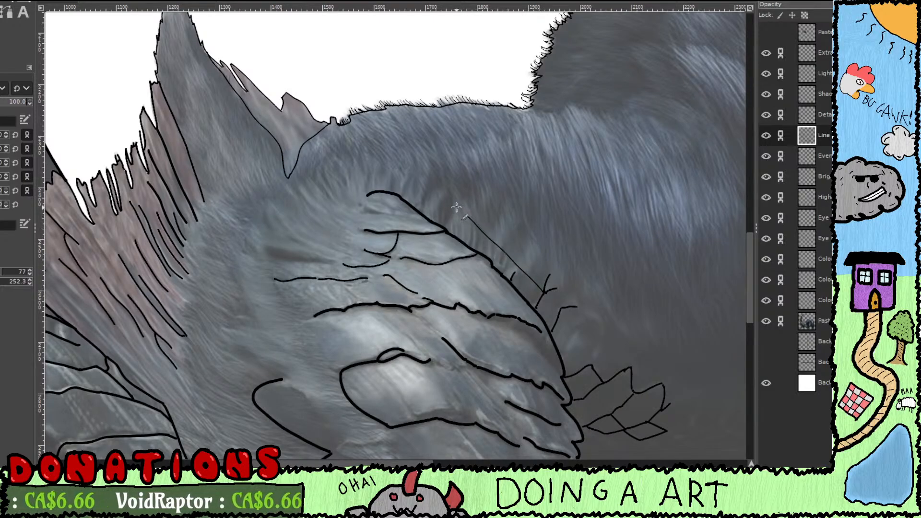
{"action": "left_click_drag", "start_coordinate": [469, 201], "coordinate": [491, 238]}
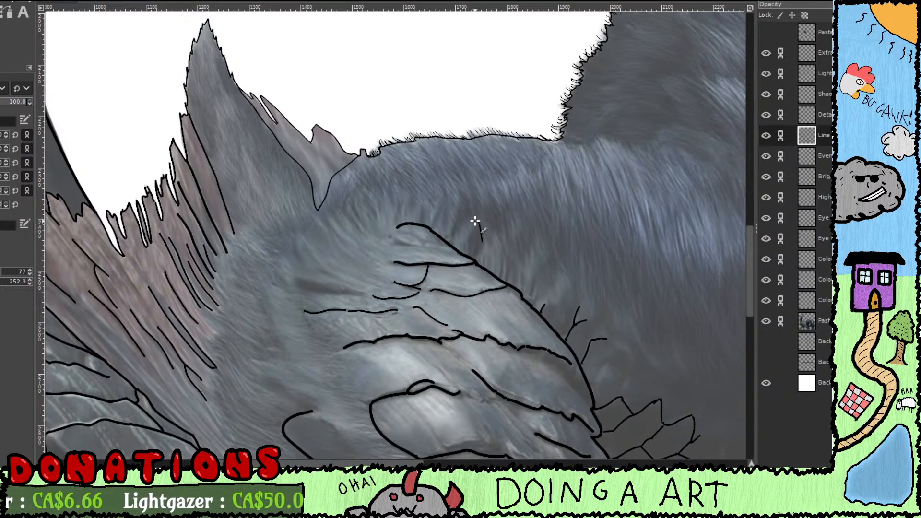
{"action": "left_click_drag", "start_coordinate": [460, 224], "coordinate": [450, 234]}
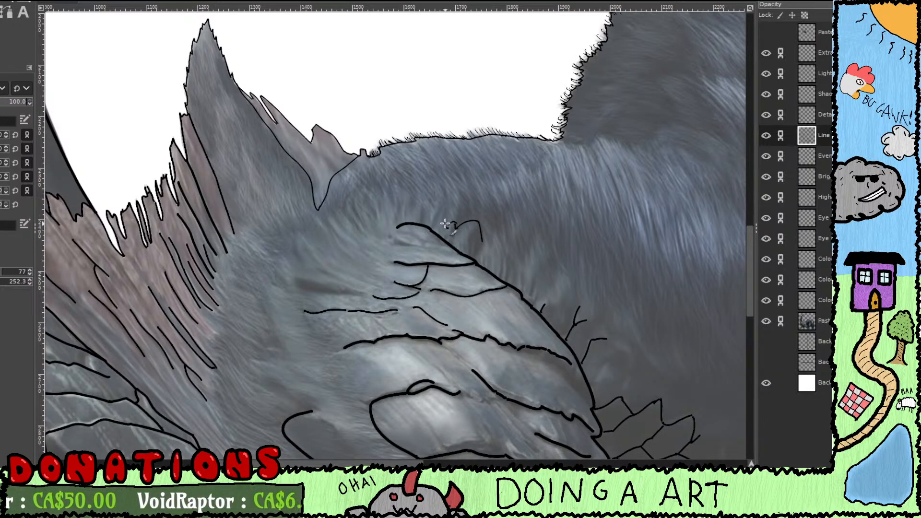
{"action": "left_click_drag", "start_coordinate": [457, 217], "coordinate": [497, 226]}
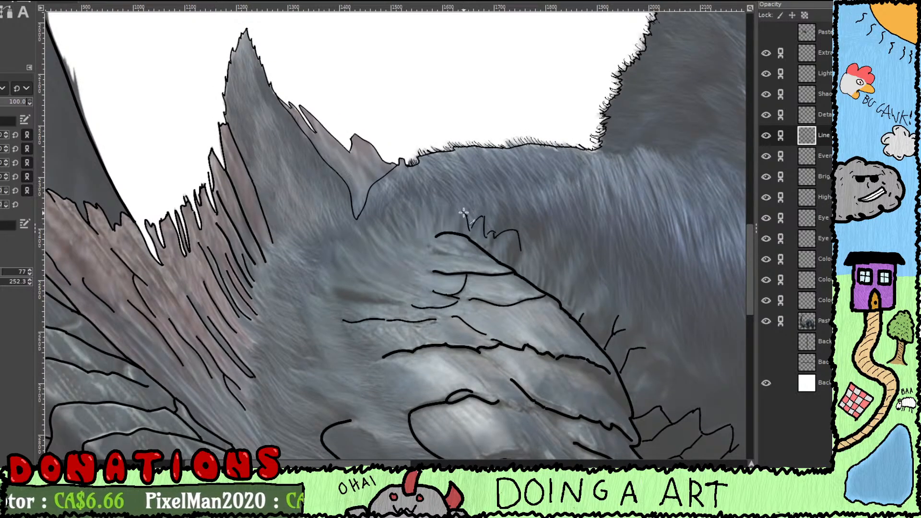
Step: Extend the jagged fur edge over the shoulder's crest, below the membrane's point, and down its left side
{"action": "left_click_drag", "start_coordinate": [451, 216], "coordinate": [483, 219]}
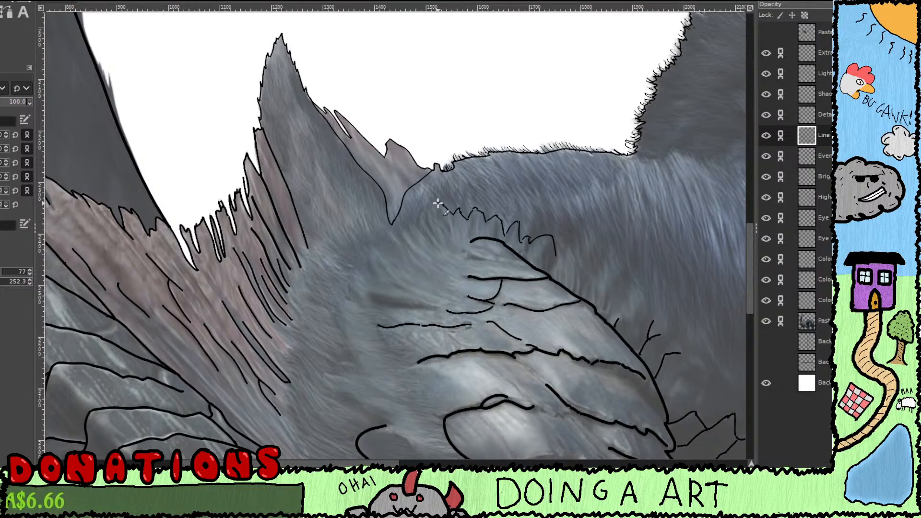
{"action": "mouse_move", "coordinate": [426, 208]}
{"action": "left_mouse_down"}
{"action": "mouse_move", "coordinate": [413, 240]}
{"action": "mouse_move", "coordinate": [406, 230]}
{"action": "mouse_move", "coordinate": [408, 246]}
{"action": "left_mouse_up"}
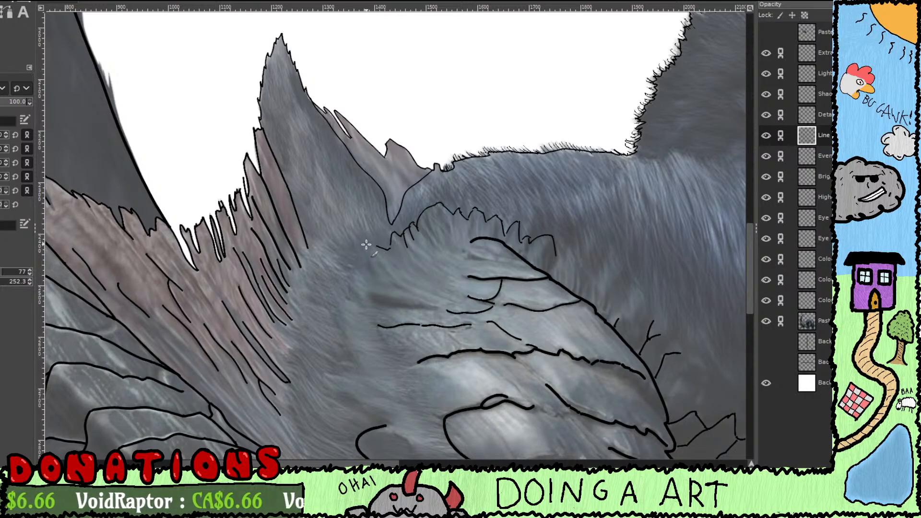
{"action": "left_click_drag", "start_coordinate": [388, 245], "coordinate": [369, 251]}
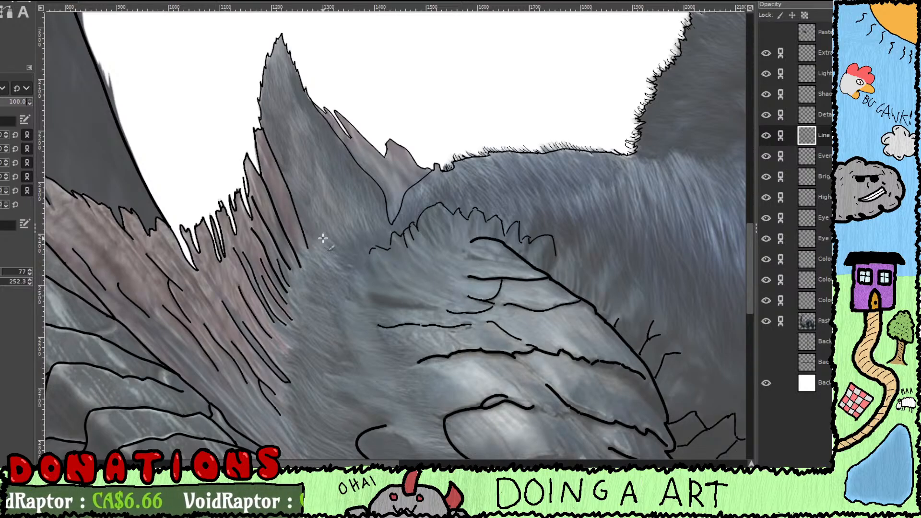
{"action": "scroll", "coordinate": [329, 257], "scroll_direction": "up", "scroll_amount": 3}
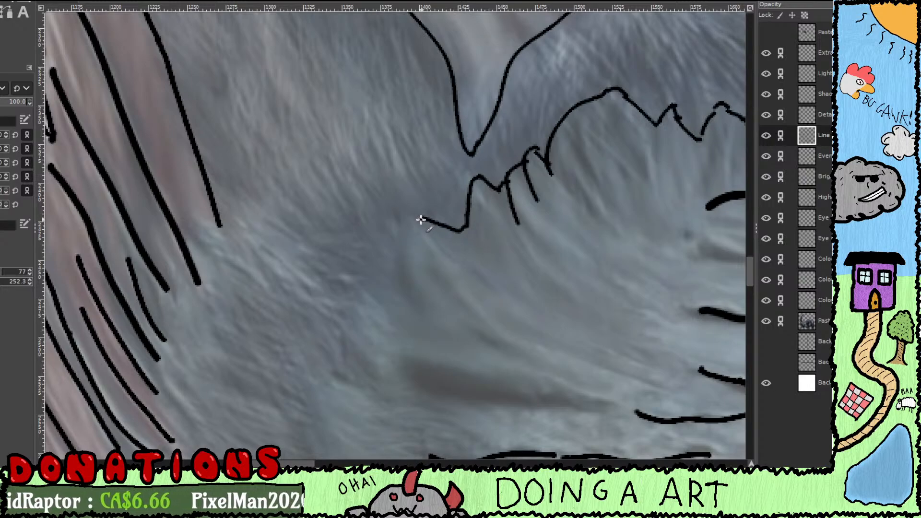
{"action": "mouse_move", "coordinate": [421, 220]}
{"action": "left_mouse_down"}
{"action": "mouse_move", "coordinate": [391, 209]}
{"action": "mouse_move", "coordinate": [401, 213]}
{"action": "mouse_move", "coordinate": [403, 296]}
{"action": "mouse_move", "coordinate": [398, 284]}
{"action": "mouse_move", "coordinate": [367, 296]}
{"action": "mouse_move", "coordinate": [385, 291]}
{"action": "mouse_move", "coordinate": [394, 200]}
{"action": "mouse_move", "coordinate": [377, 212]}
{"action": "left_mouse_up"}
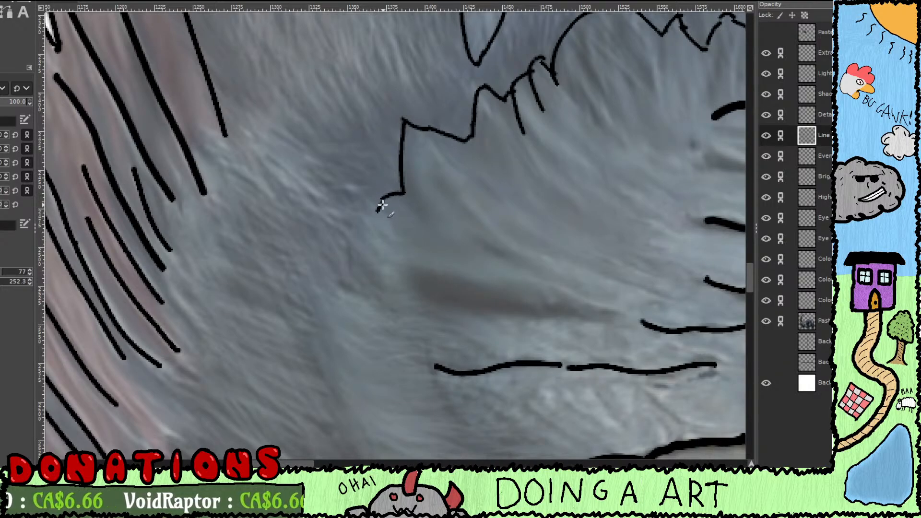
Step: Add thin fur crease lines inside the shoulder's fur edge, along the dark shadow, above it and beneath the tufts
{"action": "left_click_drag", "start_coordinate": [416, 296], "coordinate": [599, 323]}
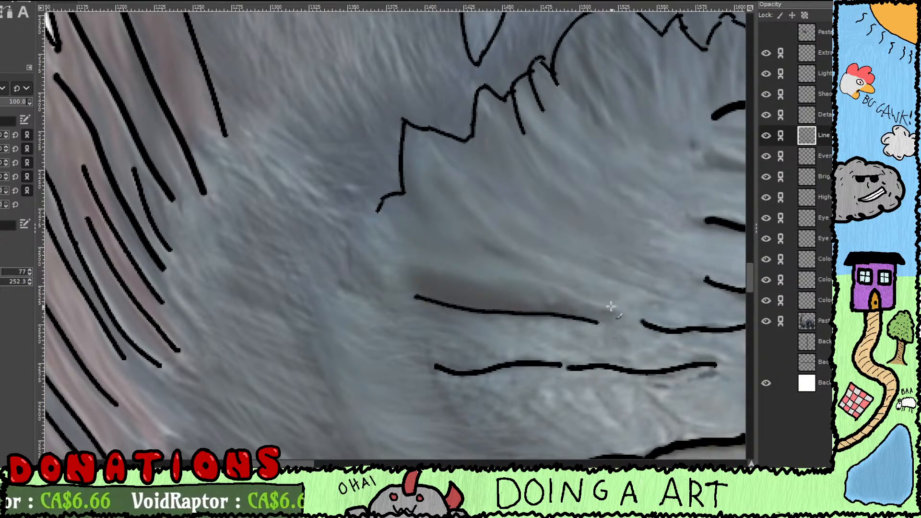
{"action": "mouse_move", "coordinate": [581, 290]}
{"action": "left_mouse_down"}
{"action": "mouse_move", "coordinate": [470, 234]}
{"action": "mouse_move", "coordinate": [475, 216]}
{"action": "mouse_move", "coordinate": [441, 185]}
{"action": "left_mouse_up"}
{"action": "key", "text": "space"}
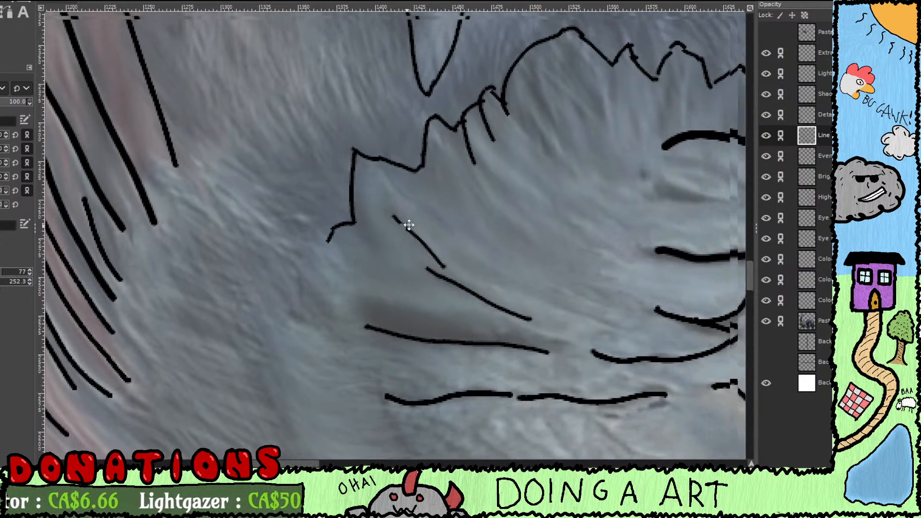
{"action": "left_click_drag", "start_coordinate": [472, 128], "coordinate": [496, 147]}
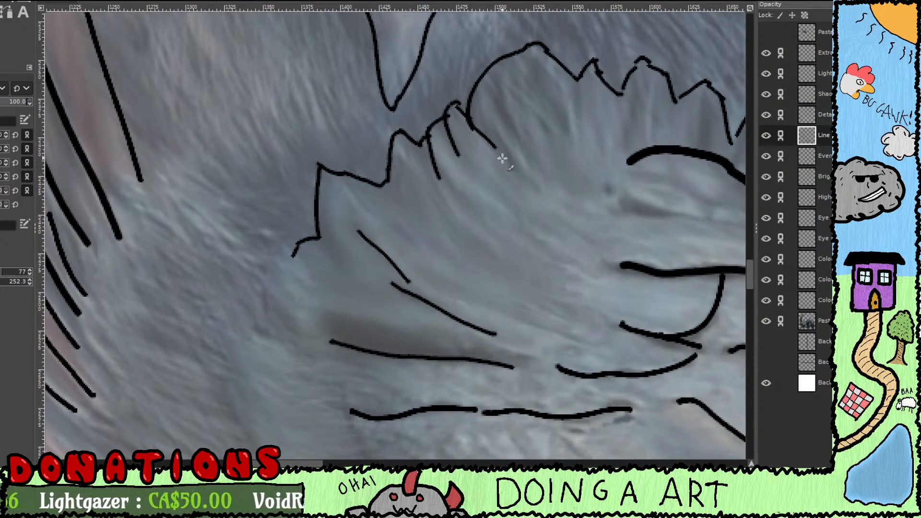
Step: Add short thin fur creases beneath the shoulder fur edge's crest and under the smaller tufts along its right side
{"action": "left_click_drag", "start_coordinate": [495, 64], "coordinate": [522, 140]}
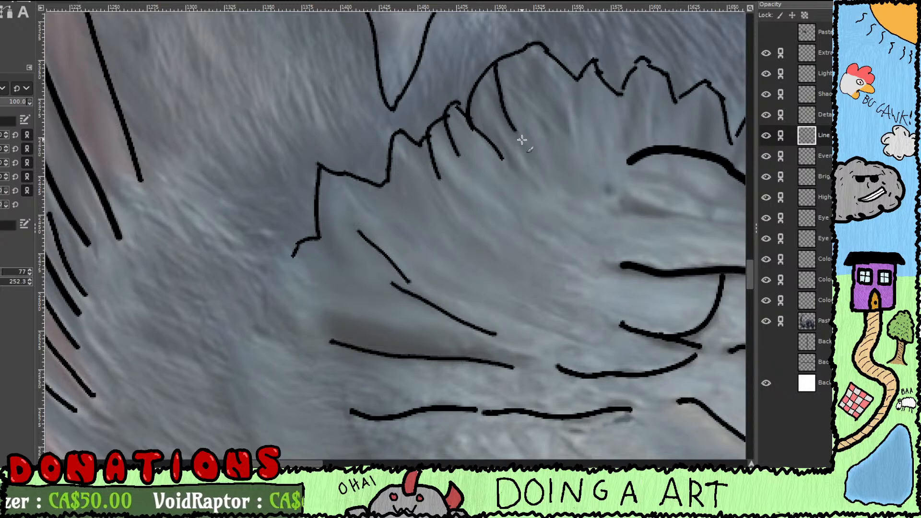
{"action": "mouse_move", "coordinate": [487, 84]}
{"action": "left_mouse_down"}
{"action": "mouse_move", "coordinate": [480, 142]}
{"action": "mouse_move", "coordinate": [493, 132]}
{"action": "mouse_move", "coordinate": [495, 153]}
{"action": "left_mouse_up"}
{"action": "key", "text": "space"}
{"action": "key", "text": "space"}
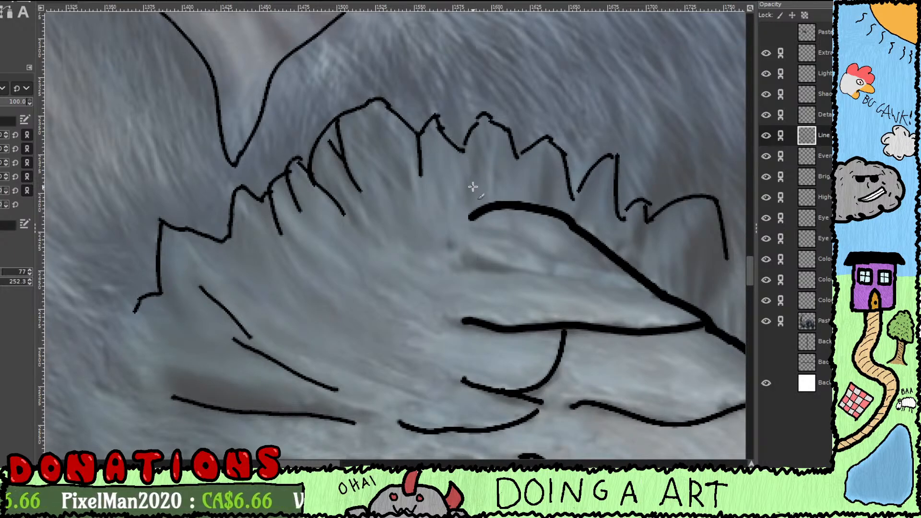
{"action": "key", "text": "space"}
{"action": "left_click_drag", "start_coordinate": [460, 211], "coordinate": [465, 165]}
{"action": "key", "text": "space"}
{"action": "left_click_drag", "start_coordinate": [506, 195], "coordinate": [500, 221]}
{"action": "left_click_drag", "start_coordinate": [484, 191], "coordinate": [491, 176]}
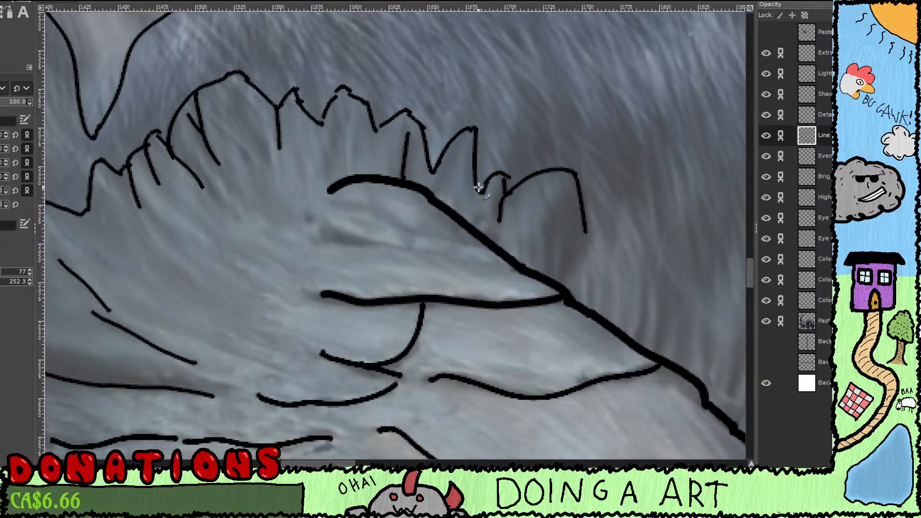
Step: Remove the stray dot above the foreleg's thick outline and tidy the small tuft beside the fur edge's last peak
{"action": "key", "text": "space"}
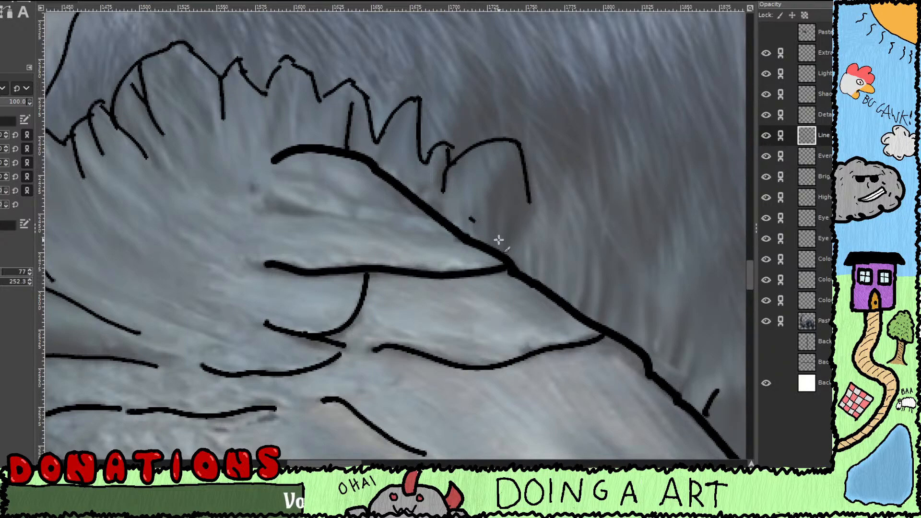
{"action": "left_click", "coordinate": [519, 251]}
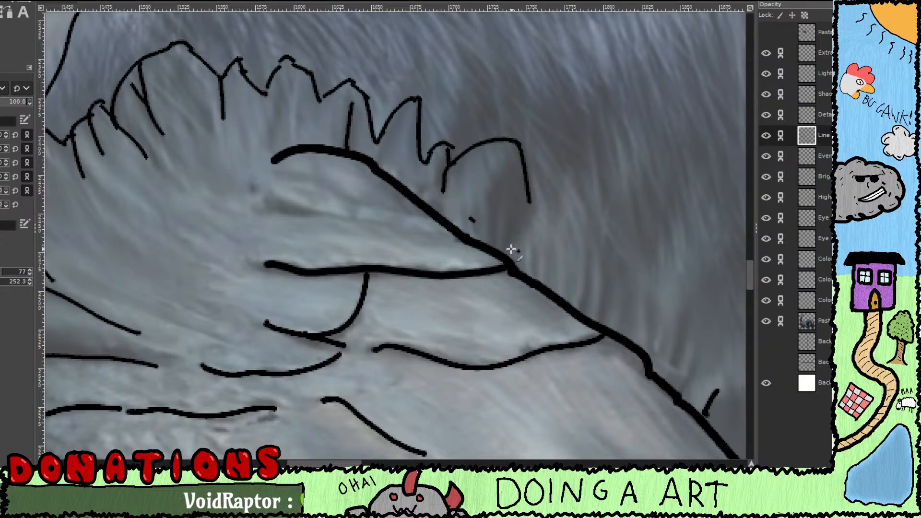
{"action": "key", "text": "space"}
{"action": "key", "text": "shift+e"}
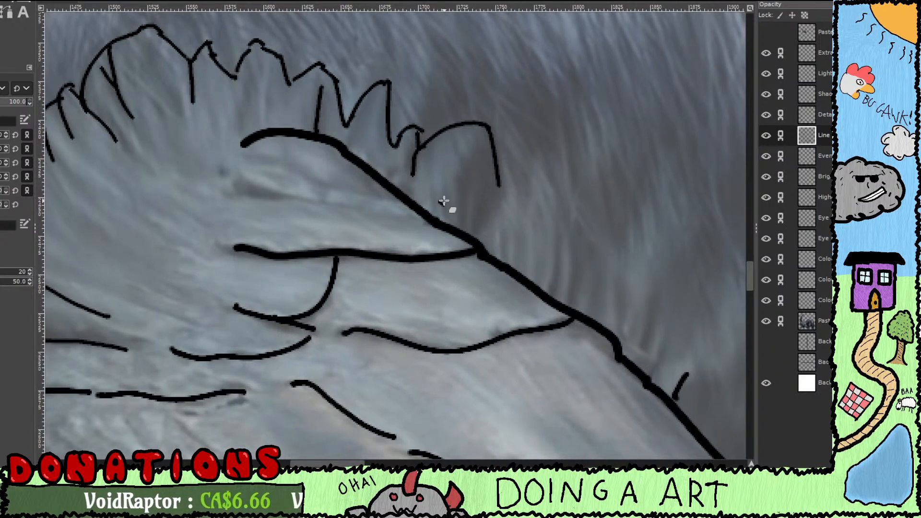
{"action": "key", "text": "p"}
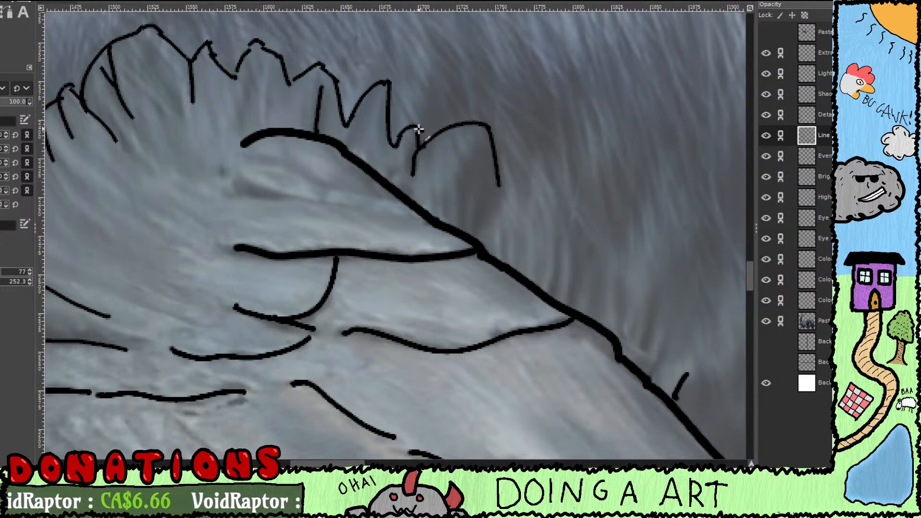
{"action": "key", "text": "shift+e"}
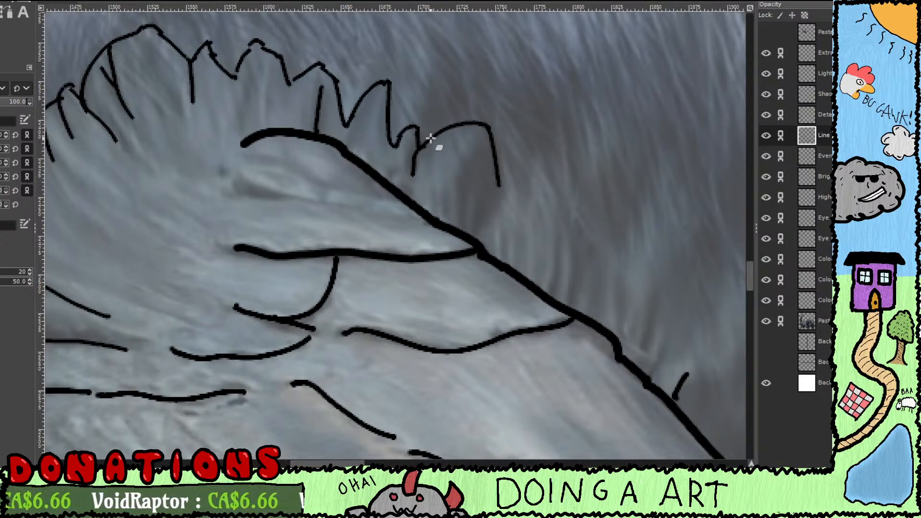
{"action": "key", "text": "p"}
Step: Add short, thin upright hair strokes along the outer side of the foreleg's thick outline, below the shoulder fur edge
{"action": "mouse_move", "coordinate": [496, 226]}
{"action": "left_mouse_down"}
{"action": "mouse_move", "coordinate": [455, 177]}
{"action": "mouse_move", "coordinate": [421, 181]}
{"action": "left_mouse_up"}
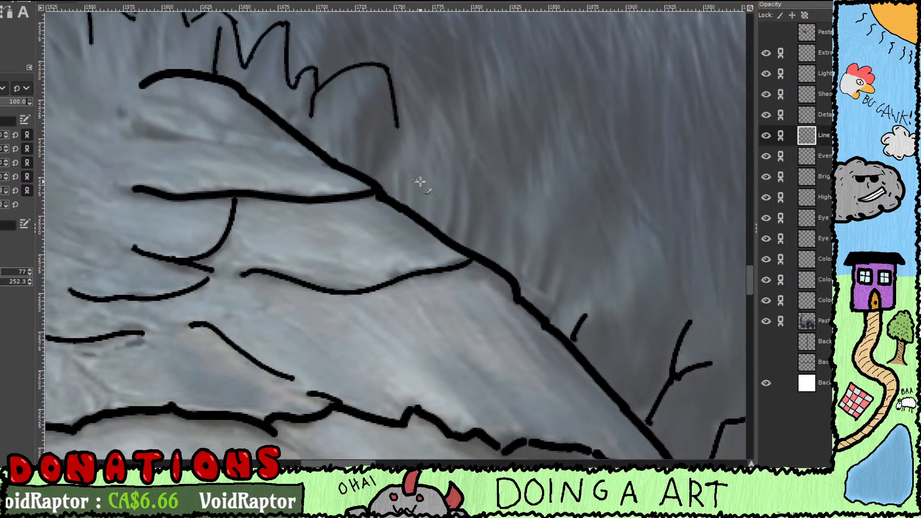
{"action": "mouse_move", "coordinate": [469, 248]}
{"action": "left_mouse_down"}
{"action": "mouse_move", "coordinate": [474, 202]}
{"action": "mouse_move", "coordinate": [467, 185]}
{"action": "mouse_move", "coordinate": [458, 202]}
{"action": "mouse_move", "coordinate": [457, 161]}
{"action": "left_mouse_up"}
{"action": "mouse_move", "coordinate": [502, 256]}
{"action": "left_mouse_down"}
{"action": "mouse_move", "coordinate": [454, 220]}
{"action": "mouse_move", "coordinate": [469, 222]}
{"action": "mouse_move", "coordinate": [470, 176]}
{"action": "left_mouse_up"}
{"action": "left_click_drag", "start_coordinate": [497, 250], "coordinate": [504, 204]}
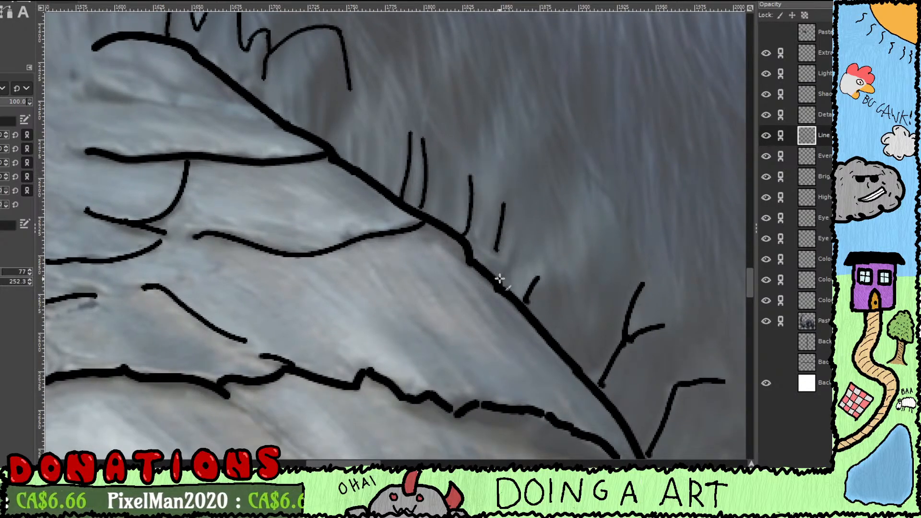
{"action": "mouse_move", "coordinate": [500, 277]}
{"action": "left_mouse_down"}
{"action": "mouse_move", "coordinate": [512, 258]}
{"action": "mouse_move", "coordinate": [447, 206]}
{"action": "left_mouse_up"}
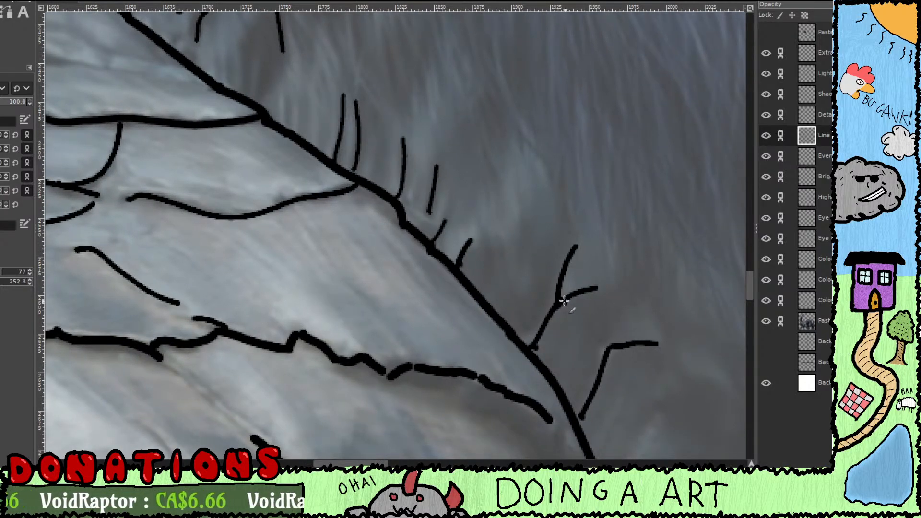
Step: Draw thin fold lines inside the foreleg's uppermost scale, between its thick outline and the first scale line
{"action": "left_click_drag", "start_coordinate": [459, 245], "coordinate": [525, 332]}
{"action": "left_click_drag", "start_coordinate": [466, 253], "coordinate": [523, 330]}
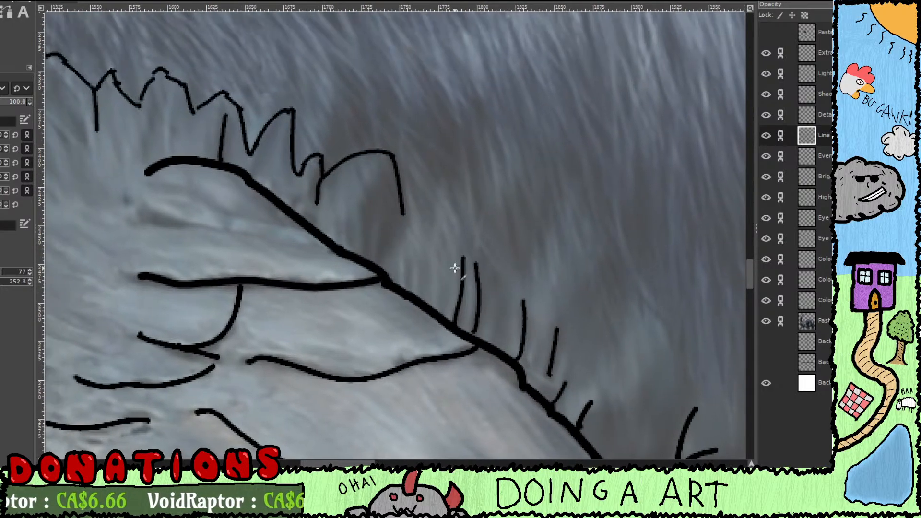
{"action": "left_click_drag", "start_coordinate": [408, 239], "coordinate": [481, 255]}
{"action": "left_click_drag", "start_coordinate": [423, 251], "coordinate": [522, 206]}
{"action": "left_click_drag", "start_coordinate": [401, 253], "coordinate": [508, 292]}
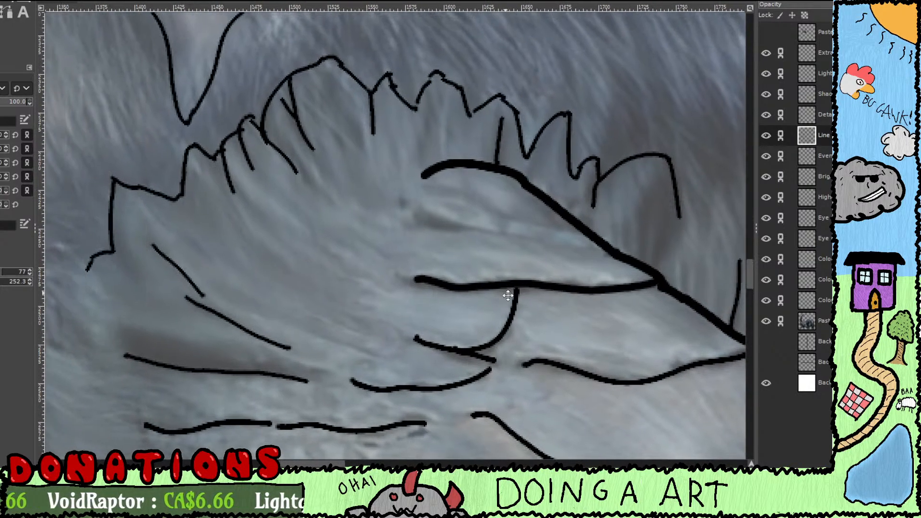
{"action": "left_click_drag", "start_coordinate": [427, 222], "coordinate": [507, 242]}
{"action": "mouse_move", "coordinate": [445, 198]}
{"action": "left_mouse_down"}
{"action": "mouse_move", "coordinate": [569, 241]}
{"action": "mouse_move", "coordinate": [508, 182]}
{"action": "left_mouse_up"}
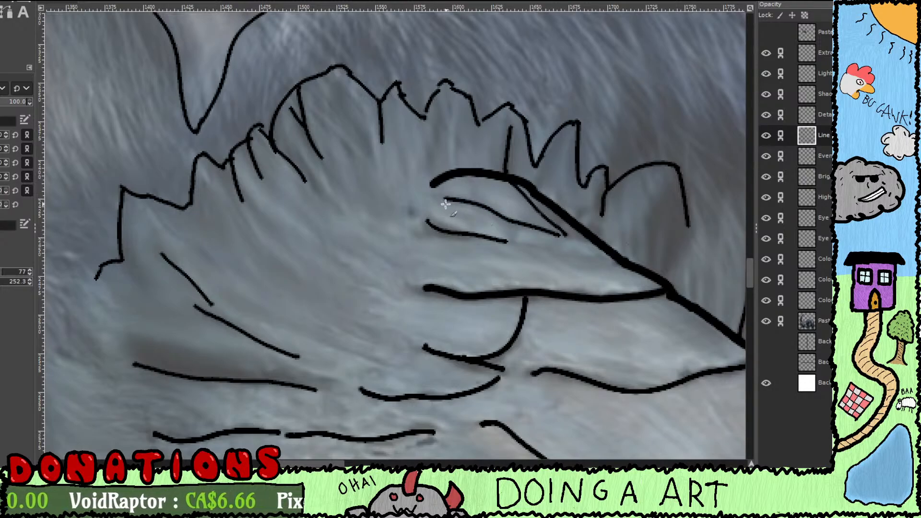
Step: Connect the left end of the foreleg's upper broken scale line to the thick scale line below with a thin slanting edge
{"action": "scroll", "coordinate": [445, 204], "scroll_direction": "left", "scroll_amount": 3}
{"action": "scroll", "coordinate": [445, 204], "scroll_direction": "down", "scroll_amount": 10}
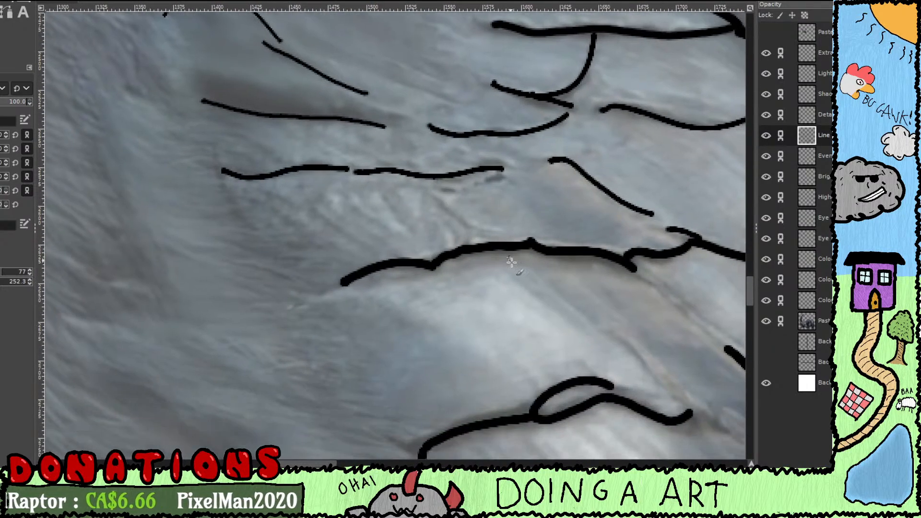
{"action": "left_click_drag", "start_coordinate": [511, 296], "coordinate": [372, 214]}
{"action": "left_click_drag", "start_coordinate": [299, 226], "coordinate": [423, 239]}
{"action": "left_click_drag", "start_coordinate": [284, 183], "coordinate": [409, 258]}
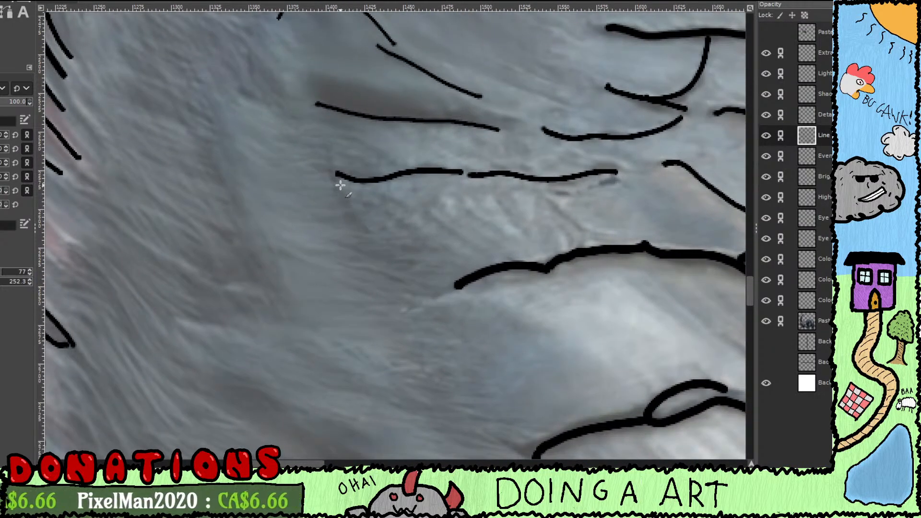
{"action": "left_click_drag", "start_coordinate": [336, 177], "coordinate": [366, 239]}
{"action": "key", "text": "ctrl+z"}
{"action": "left_click_drag", "start_coordinate": [448, 353], "coordinate": [402, 153]}
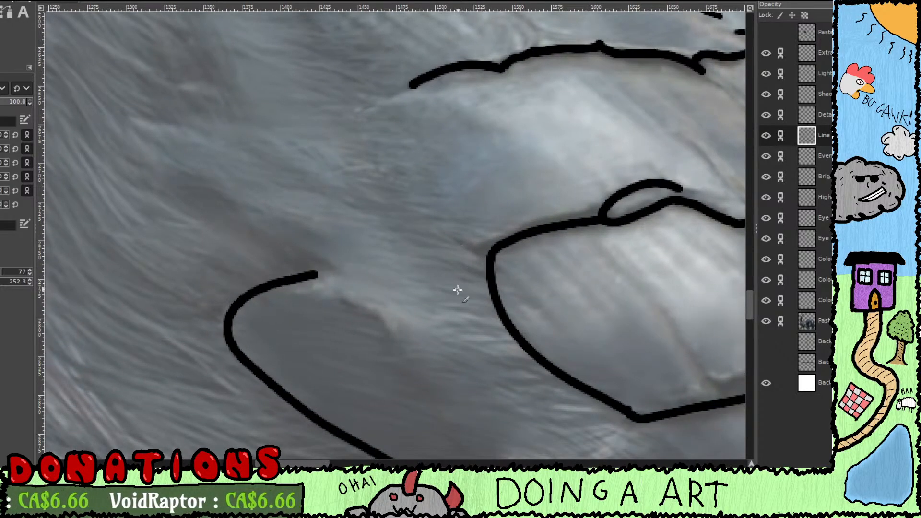
{"action": "left_click_drag", "start_coordinate": [457, 290], "coordinate": [421, 322]}
{"action": "mouse_move", "coordinate": [455, 279]}
{"action": "left_mouse_down"}
{"action": "mouse_move", "coordinate": [410, 267]}
{"action": "mouse_move", "coordinate": [487, 339]}
{"action": "mouse_move", "coordinate": [498, 367]}
{"action": "left_mouse_up"}
{"action": "left_click_drag", "start_coordinate": [428, 204], "coordinate": [369, 211]}
{"action": "left_click_drag", "start_coordinate": [316, 124], "coordinate": [410, 212]}
{"action": "mouse_move", "coordinate": [399, 180]}
{"action": "left_mouse_down"}
{"action": "mouse_move", "coordinate": [435, 259]}
{"action": "mouse_move", "coordinate": [475, 306]}
{"action": "mouse_move", "coordinate": [385, 180]}
{"action": "left_mouse_up"}
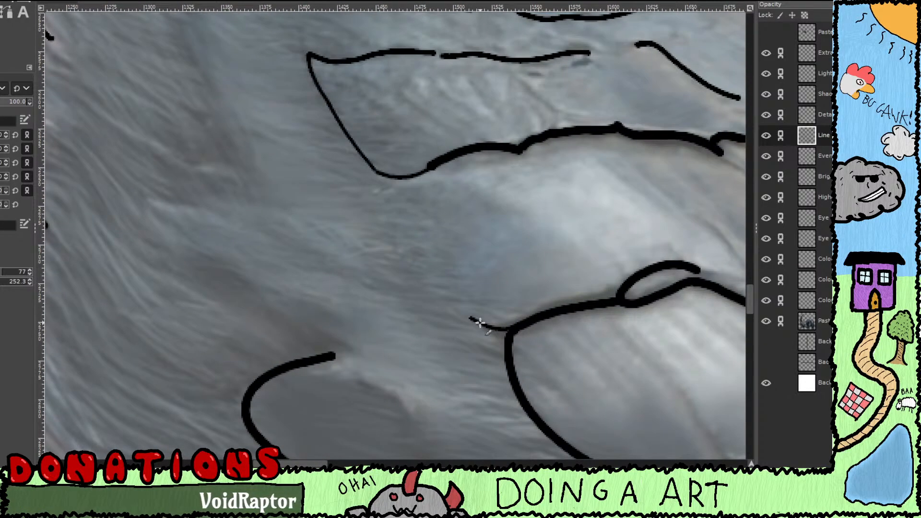
Step: Draw a curved left edge linking the next scale to the large lower scale's outline, and thicken both new scale edges
{"action": "mouse_move", "coordinate": [477, 321]}
{"action": "left_mouse_down"}
{"action": "mouse_move", "coordinate": [425, 292]}
{"action": "mouse_move", "coordinate": [372, 223]}
{"action": "mouse_move", "coordinate": [363, 204]}
{"action": "mouse_move", "coordinate": [397, 173]}
{"action": "left_mouse_up"}
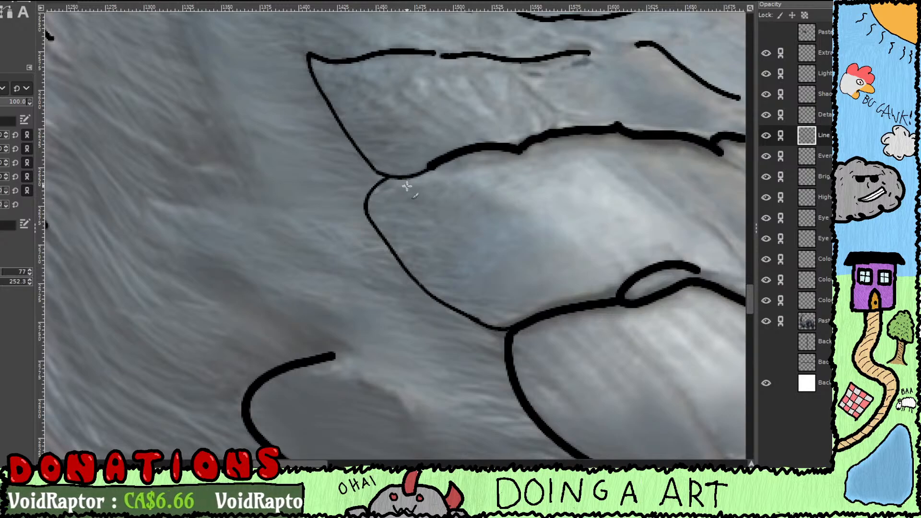
{"action": "scroll", "coordinate": [404, 193], "scroll_direction": "down", "scroll_amount": 5}
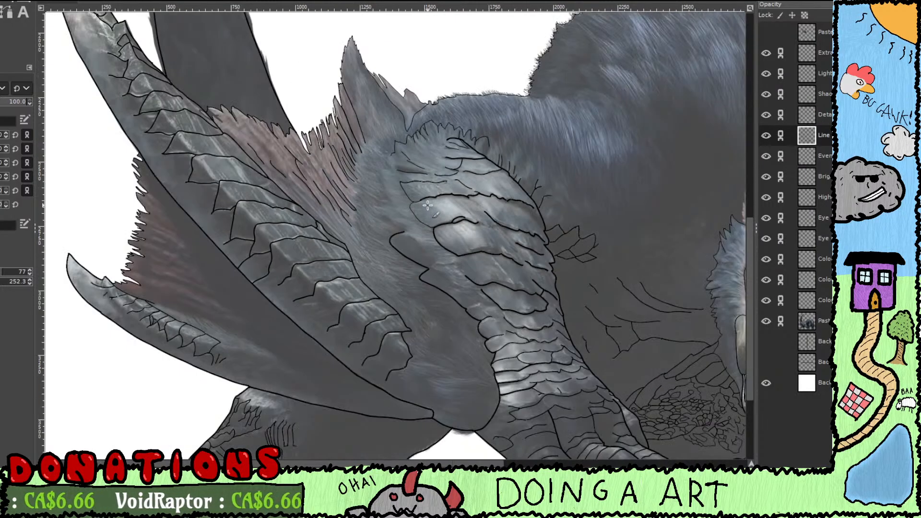
{"action": "scroll", "coordinate": [419, 188], "scroll_direction": "up", "scroll_amount": 4}
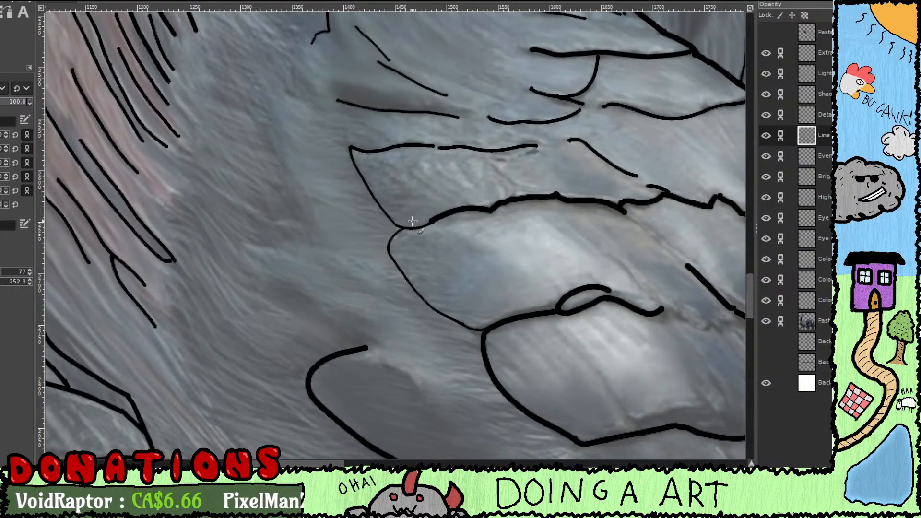
{"action": "scroll", "coordinate": [430, 294], "scroll_direction": "up", "scroll_amount": 1}
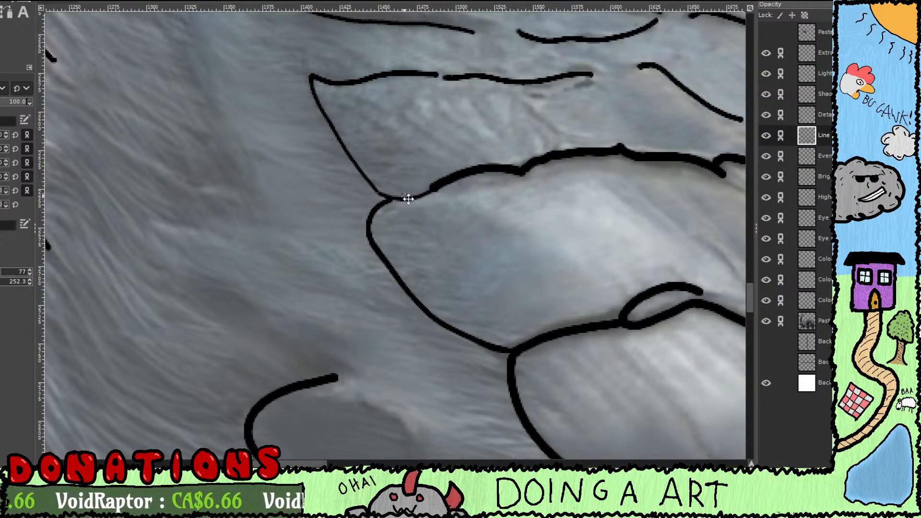
{"action": "left_click_drag", "start_coordinate": [409, 199], "coordinate": [489, 287]}
{"action": "mouse_move", "coordinate": [393, 164]}
{"action": "left_mouse_down"}
{"action": "mouse_move", "coordinate": [407, 206]}
{"action": "mouse_move", "coordinate": [455, 274]}
{"action": "mouse_move", "coordinate": [487, 287]}
{"action": "mouse_move", "coordinate": [524, 268]}
{"action": "mouse_move", "coordinate": [510, 337]}
{"action": "left_mouse_up"}
{"action": "left_click_drag", "start_coordinate": [445, 242], "coordinate": [428, 296]}
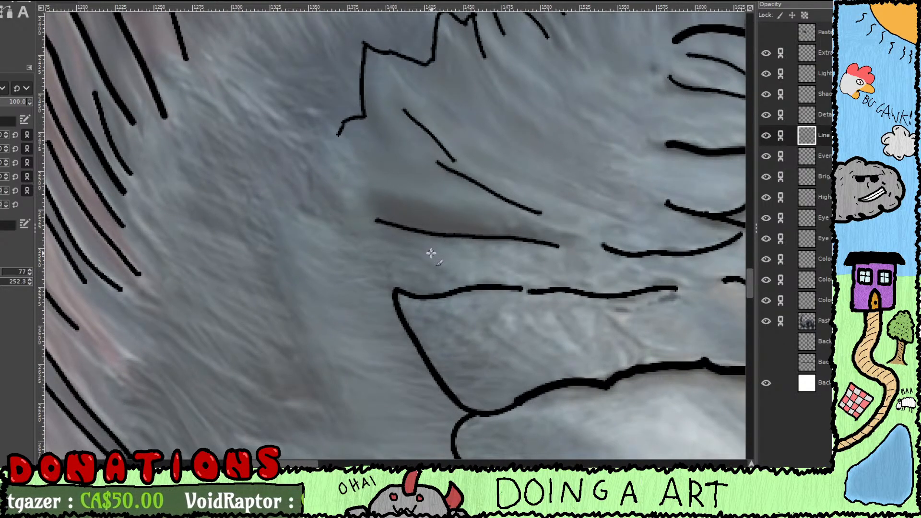
Step: Hide the painted creature layer to examine the bare line art around the foreleg and head, and show the layer again
{"action": "scroll", "coordinate": [426, 260], "scroll_direction": "down", "scroll_amount": 8}
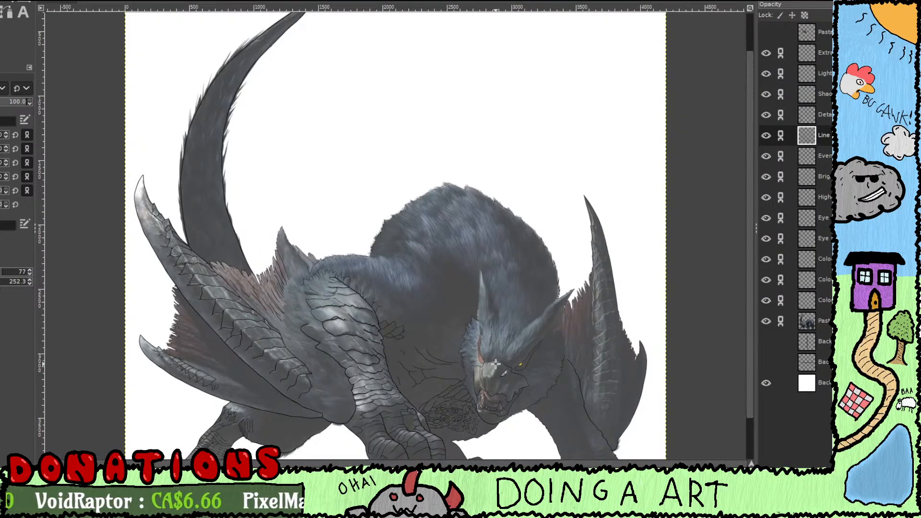
{"action": "left_click_drag", "start_coordinate": [496, 365], "coordinate": [506, 282]}
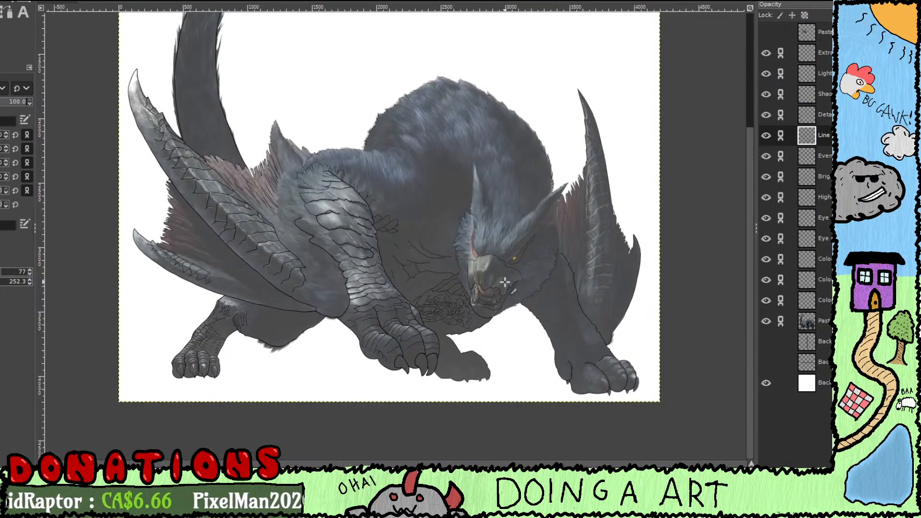
{"action": "left_click", "coordinate": [766, 320]}
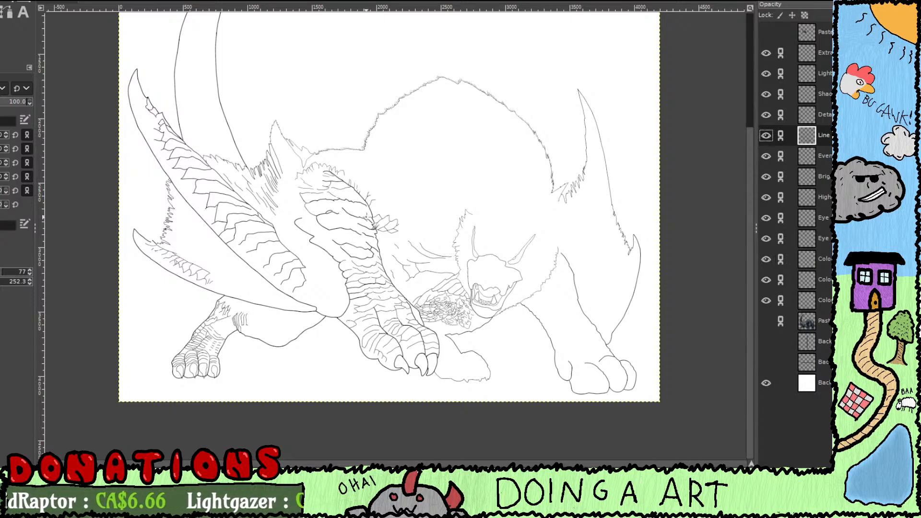
{"action": "scroll", "coordinate": [395, 230], "scroll_direction": "up", "scroll_amount": 2}
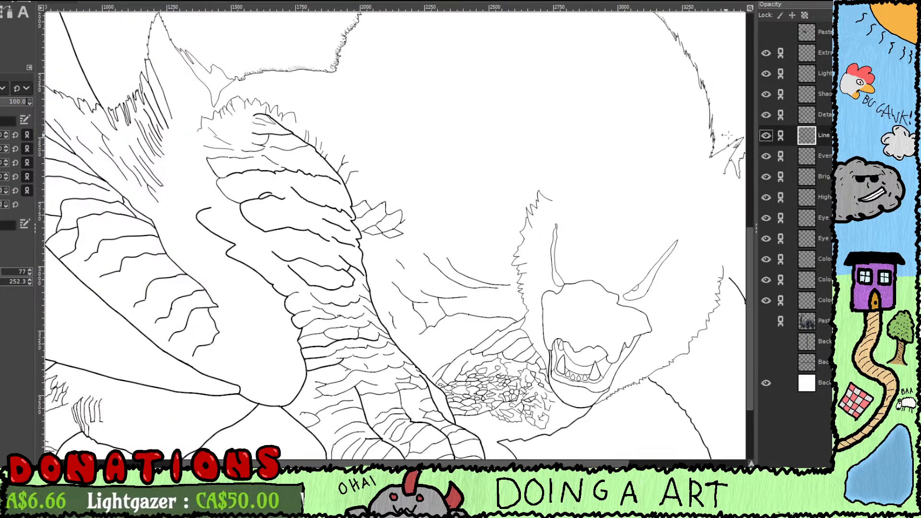
{"action": "left_click", "coordinate": [766, 321]}
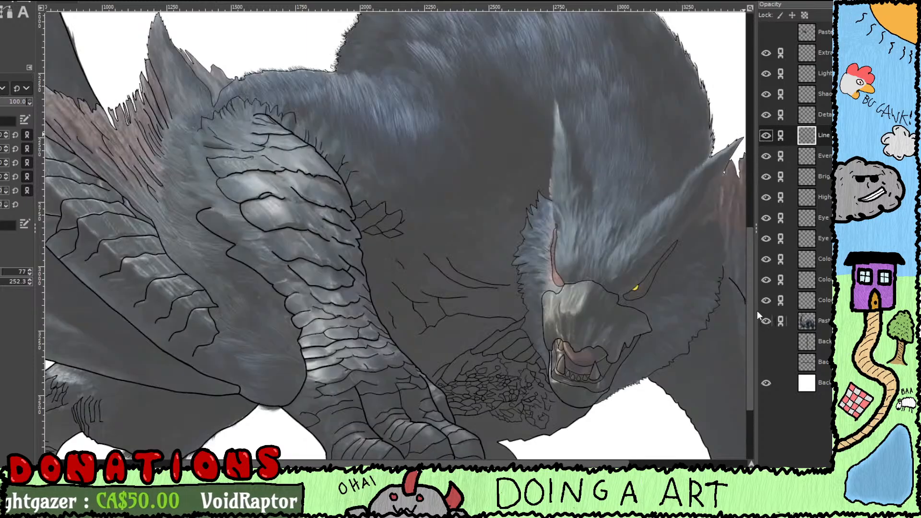
{"action": "mouse_move", "coordinate": [643, 195]}
{"action": "left_mouse_down"}
{"action": "mouse_move", "coordinate": [624, 223]}
{"action": "mouse_move", "coordinate": [655, 229]}
{"action": "left_mouse_up"}
{"action": "key", "text": "ctrl+z"}
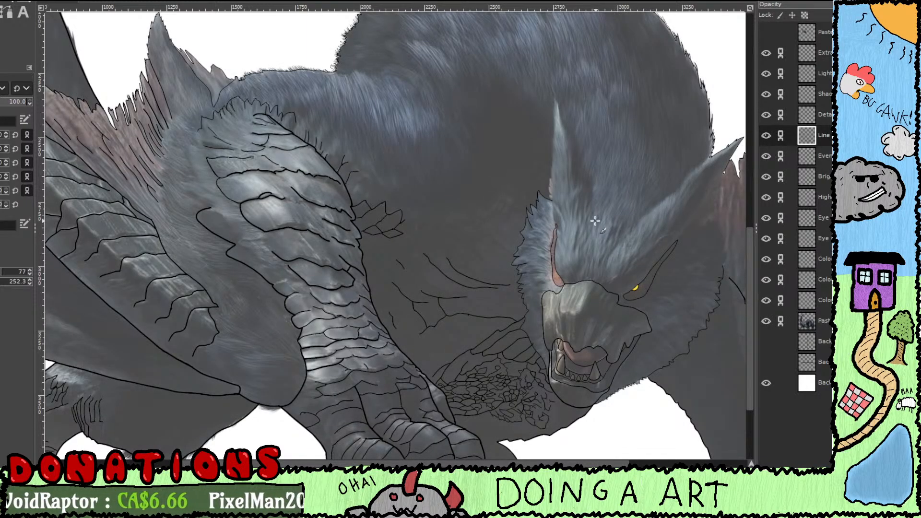
Step: Outline the lowest fur tufts on the tail's right side with a thin jagged line just outside its smooth outline
{"action": "left_click_drag", "start_coordinate": [605, 212], "coordinate": [626, 311]}
{"action": "left_click_drag", "start_coordinate": [510, 275], "coordinate": [665, 403]}
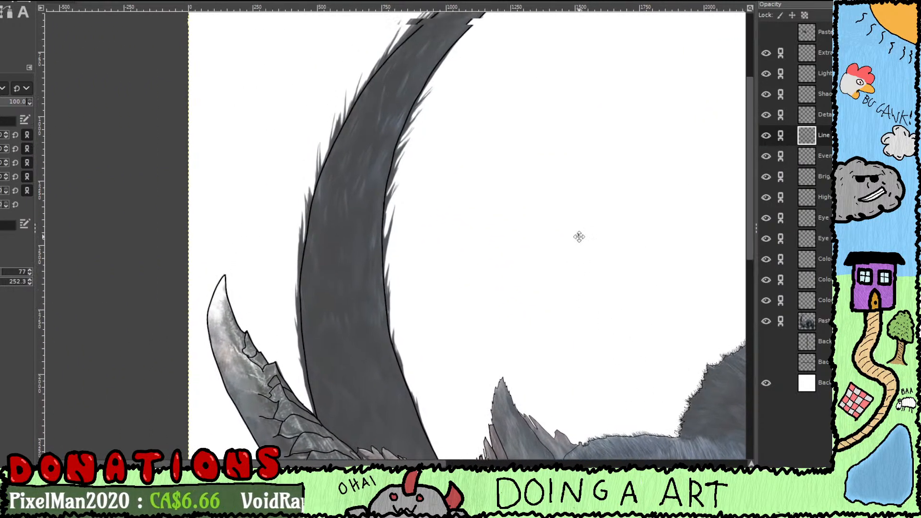
{"action": "left_click_drag", "start_coordinate": [579, 235], "coordinate": [607, 237]}
{"action": "left_click_drag", "start_coordinate": [605, 314], "coordinate": [589, 199]}
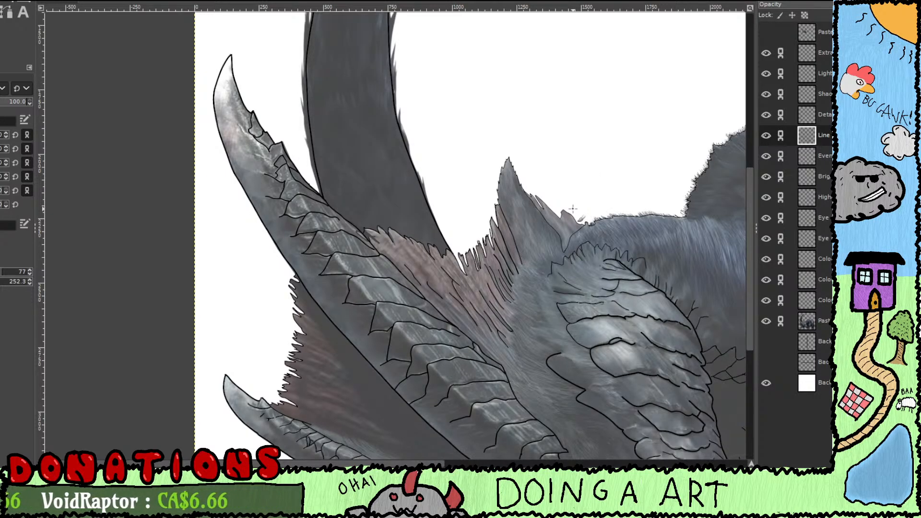
{"action": "scroll", "coordinate": [417, 214], "scroll_direction": "up", "scroll_amount": 4}
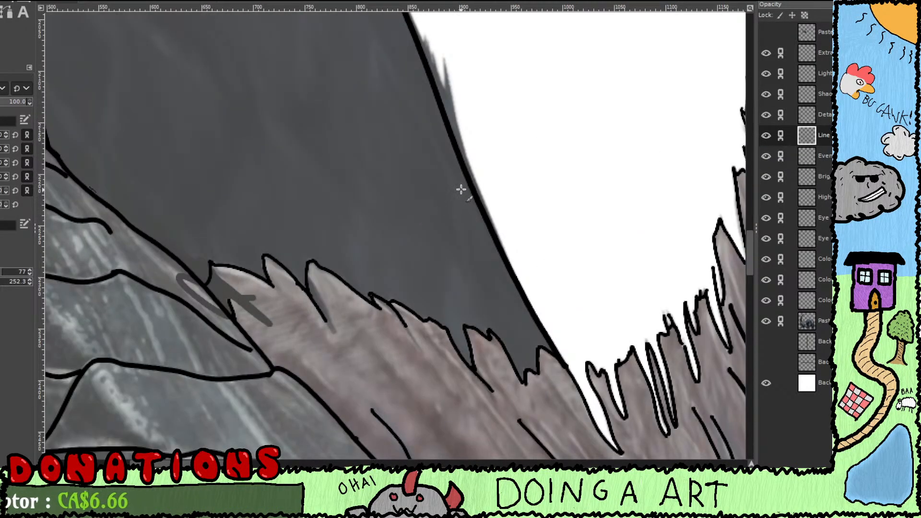
{"action": "left_click_drag", "start_coordinate": [461, 190], "coordinate": [414, 293]}
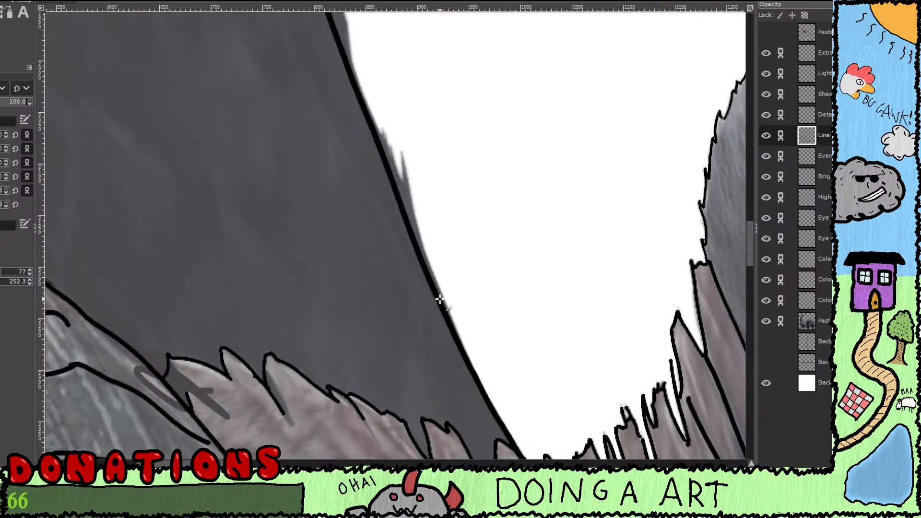
{"action": "mouse_move", "coordinate": [438, 295]}
{"action": "left_mouse_down"}
{"action": "mouse_move", "coordinate": [401, 142]}
{"action": "mouse_move", "coordinate": [404, 152]}
{"action": "mouse_move", "coordinate": [400, 190]}
{"action": "mouse_move", "coordinate": [386, 126]}
{"action": "left_mouse_up"}
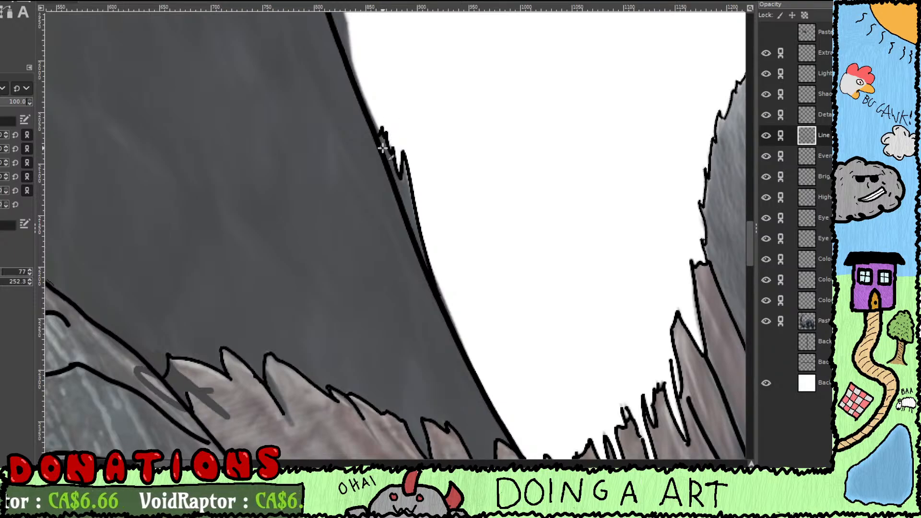
{"action": "scroll", "coordinate": [384, 144], "scroll_direction": "up", "scroll_amount": 5}
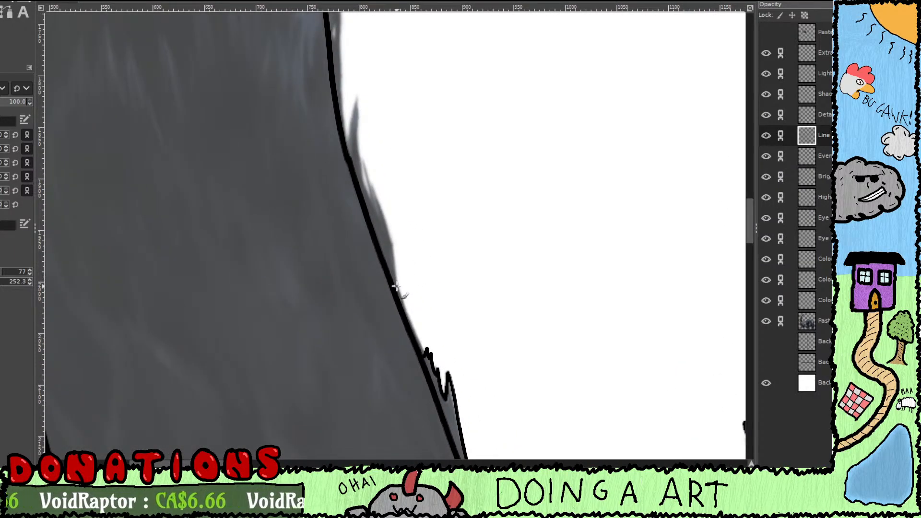
Step: Outline the next fur tufts up the tail's right side with thin pointed strokes just outside the smooth outline
{"action": "mouse_move", "coordinate": [396, 287]}
{"action": "left_mouse_down"}
{"action": "mouse_move", "coordinate": [373, 193]}
{"action": "mouse_move", "coordinate": [373, 181]}
{"action": "mouse_move", "coordinate": [400, 257]}
{"action": "mouse_move", "coordinate": [387, 236]}
{"action": "mouse_move", "coordinate": [385, 145]}
{"action": "mouse_move", "coordinate": [370, 217]}
{"action": "left_mouse_up"}
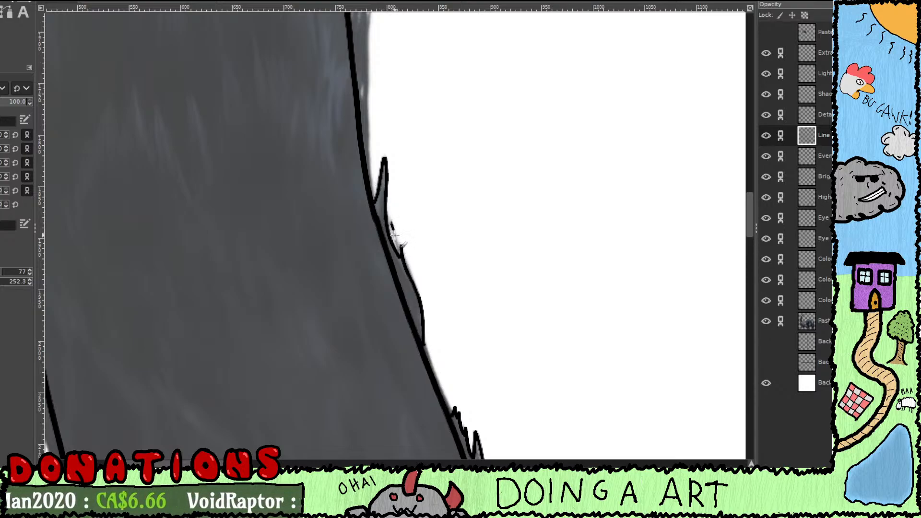
{"action": "left_click_drag", "start_coordinate": [395, 235], "coordinate": [399, 252]}
{"action": "mouse_move", "coordinate": [380, 152]}
{"action": "left_mouse_down"}
{"action": "mouse_move", "coordinate": [408, 292]}
{"action": "mouse_move", "coordinate": [423, 301]}
{"action": "mouse_move", "coordinate": [410, 302]}
{"action": "mouse_move", "coordinate": [410, 102]}
{"action": "mouse_move", "coordinate": [402, 171]}
{"action": "mouse_move", "coordinate": [408, 38]}
{"action": "mouse_move", "coordinate": [385, 118]}
{"action": "mouse_move", "coordinate": [401, 270]}
{"action": "mouse_move", "coordinate": [419, 102]}
{"action": "mouse_move", "coordinate": [407, 225]}
{"action": "mouse_move", "coordinate": [423, 125]}
{"action": "mouse_move", "coordinate": [382, 254]}
{"action": "mouse_move", "coordinate": [379, 233]}
{"action": "mouse_move", "coordinate": [384, 150]}
{"action": "mouse_move", "coordinate": [421, 34]}
{"action": "left_mouse_up"}
{"action": "scroll", "coordinate": [422, 35], "scroll_direction": "up", "scroll_amount": 4}
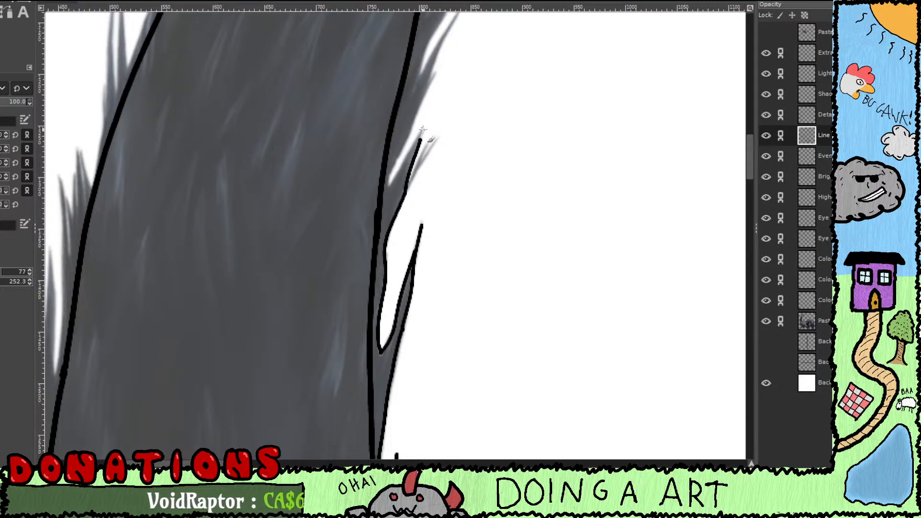
Step: Draw thin slanting strokes around the next three fur spikes up the tail's right edge, closing the narrow notches between them
{"action": "mouse_move", "coordinate": [422, 130]}
{"action": "left_mouse_down"}
{"action": "mouse_move", "coordinate": [386, 193]}
{"action": "mouse_move", "coordinate": [440, 67]}
{"action": "mouse_move", "coordinate": [419, 172]}
{"action": "left_mouse_up"}
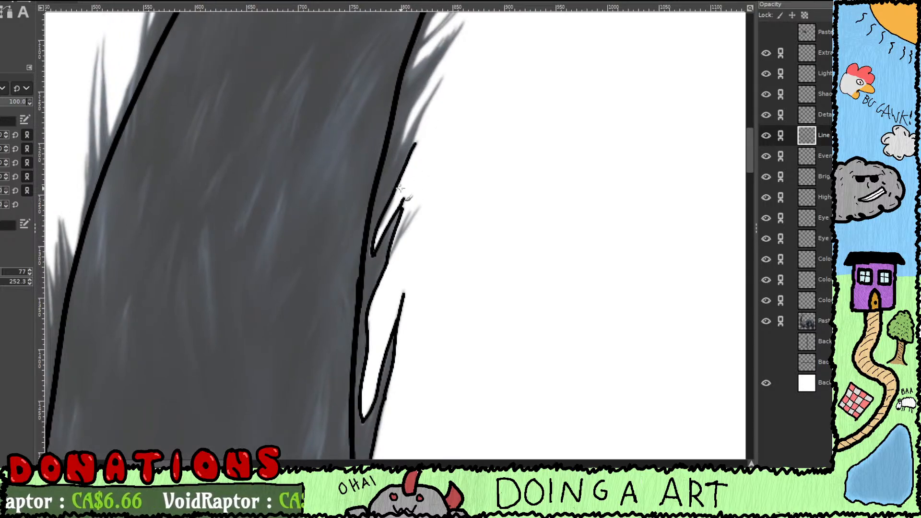
{"action": "mouse_move", "coordinate": [431, 155]}
{"action": "left_mouse_down"}
{"action": "mouse_move", "coordinate": [430, 198]}
{"action": "mouse_move", "coordinate": [412, 185]}
{"action": "mouse_move", "coordinate": [444, 127]}
{"action": "left_mouse_up"}
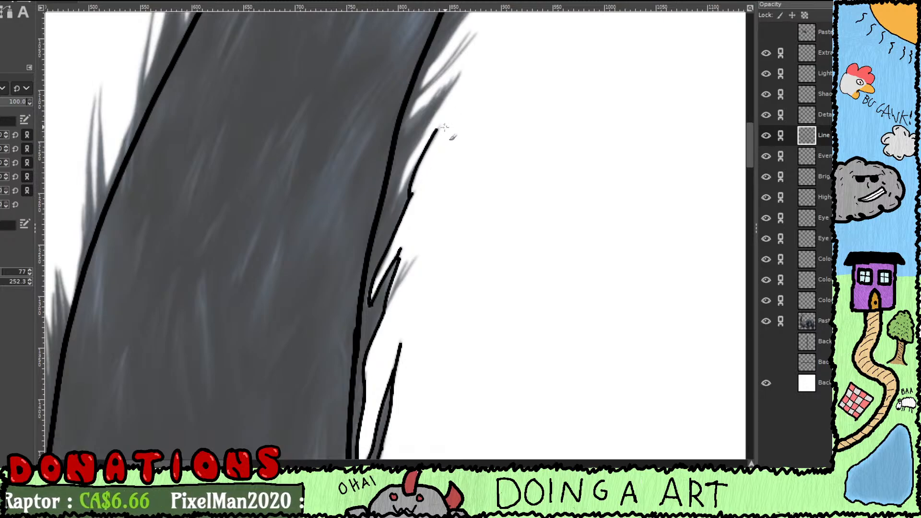
{"action": "mouse_move", "coordinate": [418, 165]}
{"action": "left_mouse_down"}
{"action": "mouse_move", "coordinate": [401, 195]}
{"action": "mouse_move", "coordinate": [412, 151]}
{"action": "mouse_move", "coordinate": [440, 110]}
{"action": "left_mouse_up"}
{"action": "left_click_drag", "start_coordinate": [456, 73], "coordinate": [448, 94]}
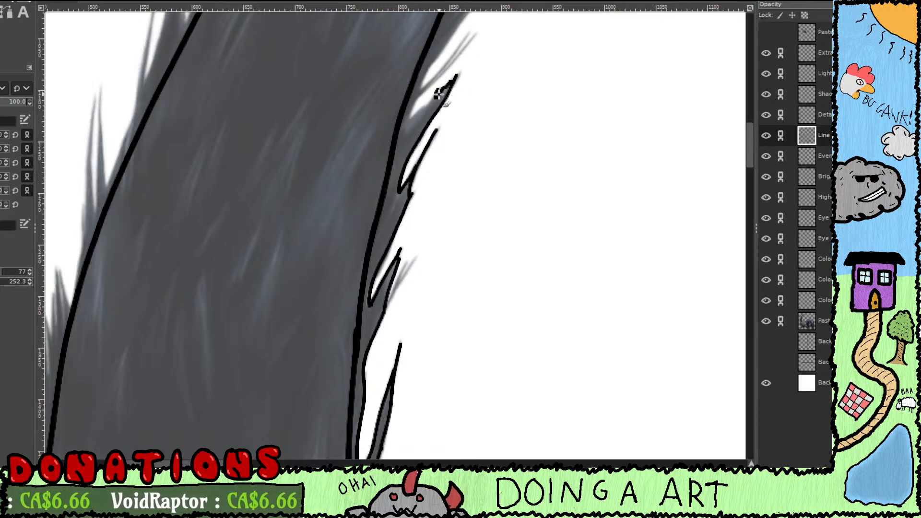
Step: Close the notch above the third spike, undo the stray strand stroke, and draw a longer thin edge up the next tuft
{"action": "mouse_move", "coordinate": [438, 94]}
{"action": "left_mouse_down"}
{"action": "mouse_move", "coordinate": [404, 125]}
{"action": "mouse_move", "coordinate": [406, 163]}
{"action": "mouse_move", "coordinate": [426, 129]}
{"action": "mouse_move", "coordinate": [428, 141]}
{"action": "mouse_move", "coordinate": [401, 151]}
{"action": "mouse_move", "coordinate": [406, 137]}
{"action": "mouse_move", "coordinate": [464, 61]}
{"action": "left_mouse_up"}
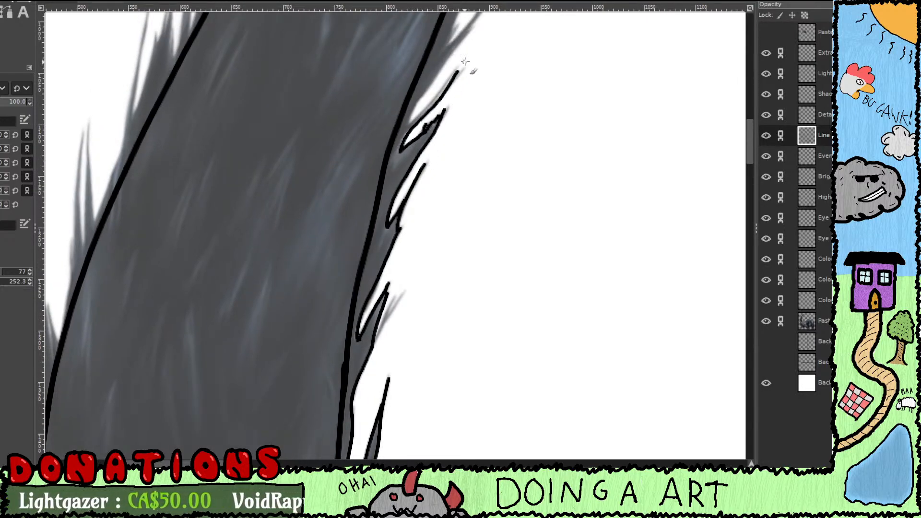
{"action": "key", "text": "shift+e"}
{"action": "key", "text": "ctrl+z"}
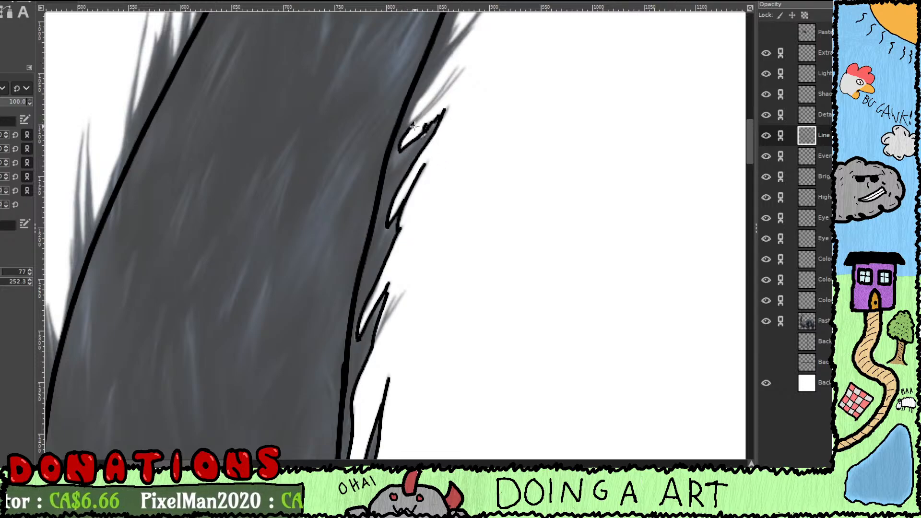
{"action": "left_click_drag", "start_coordinate": [412, 121], "coordinate": [459, 45]}
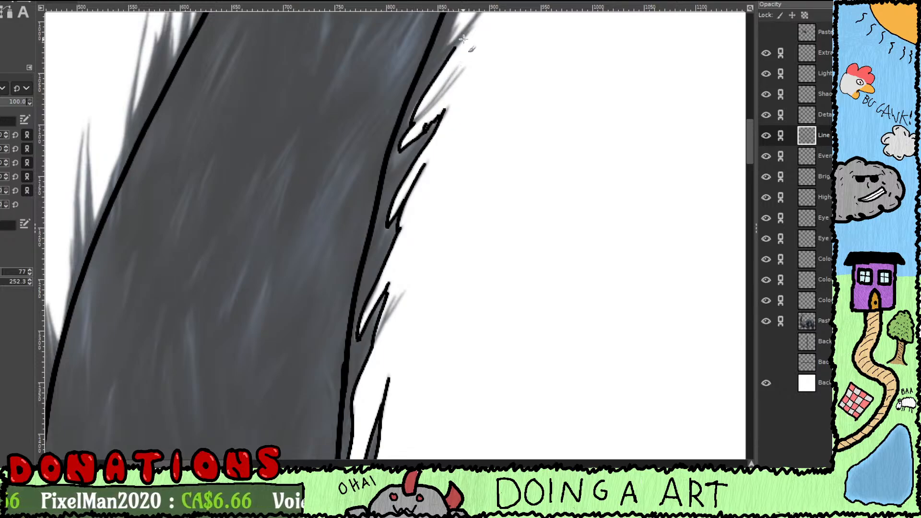
Step: Extend the thin line to the tip of the next upper fur spike and add its short hooked base
{"action": "mouse_move", "coordinate": [450, 84]}
{"action": "left_mouse_down"}
{"action": "mouse_move", "coordinate": [398, 179]}
{"action": "mouse_move", "coordinate": [415, 162]}
{"action": "left_mouse_up"}
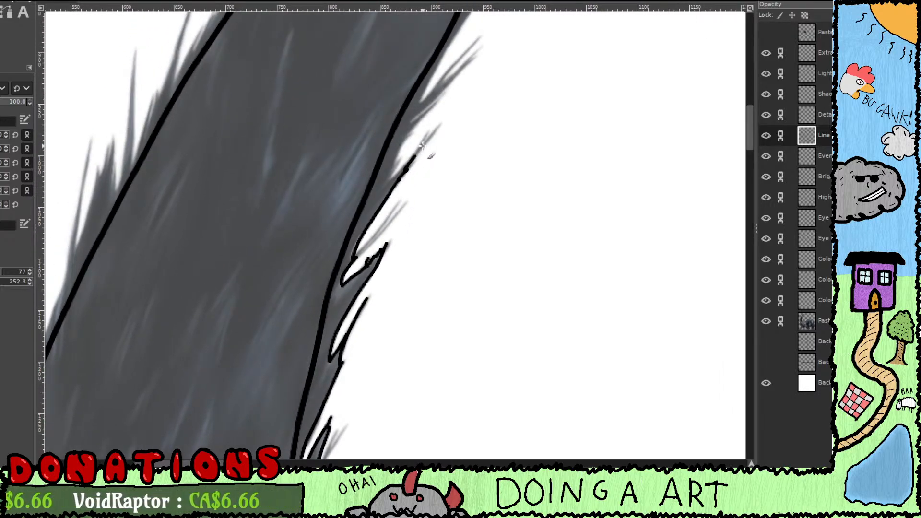
{"action": "left_click_drag", "start_coordinate": [436, 129], "coordinate": [443, 117]}
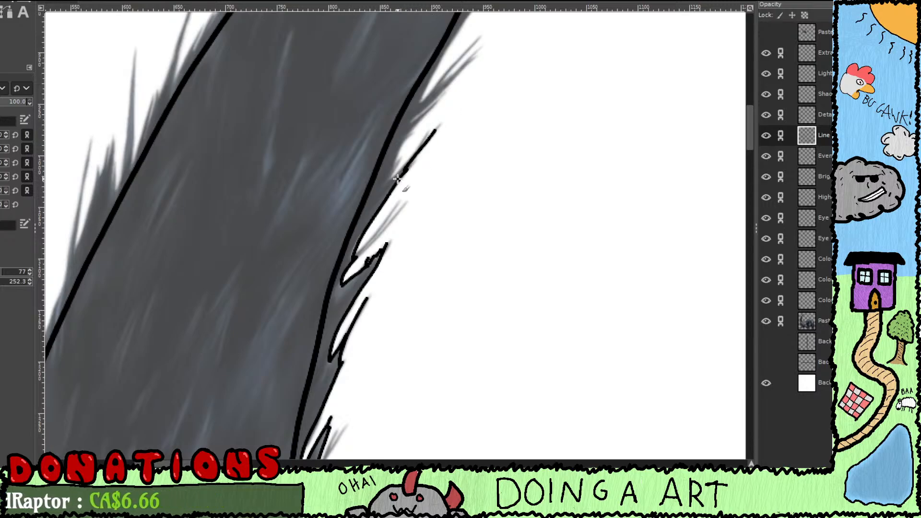
{"action": "left_click_drag", "start_coordinate": [407, 169], "coordinate": [389, 177]}
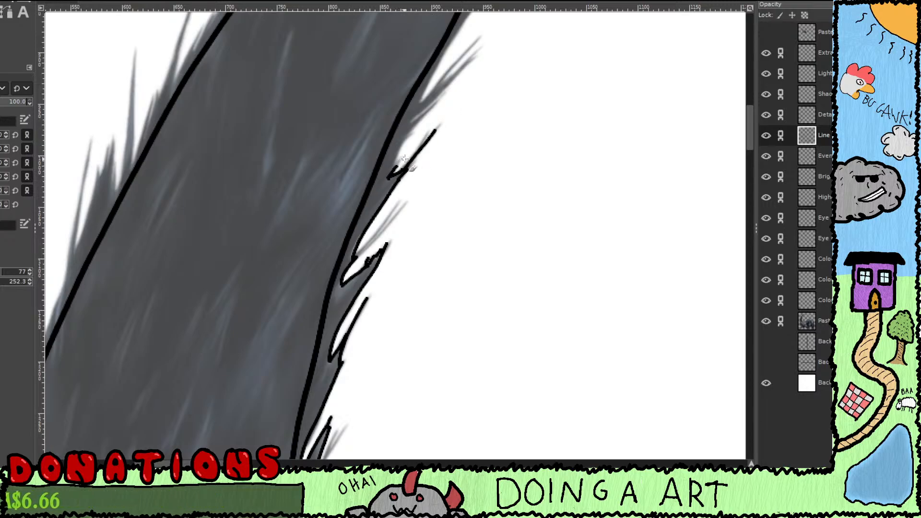
Step: Outline the slender double-tipped tuft near the upper tail with thin strokes, undoing the unwanted attempts
{"action": "mouse_move", "coordinate": [395, 160]}
{"action": "left_mouse_down"}
{"action": "mouse_move", "coordinate": [441, 93]}
{"action": "mouse_move", "coordinate": [431, 111]}
{"action": "mouse_move", "coordinate": [401, 124]}
{"action": "mouse_move", "coordinate": [463, 62]}
{"action": "left_mouse_up"}
{"action": "key", "text": "ctrl+z"}
{"action": "key", "text": "ctrl+z"}
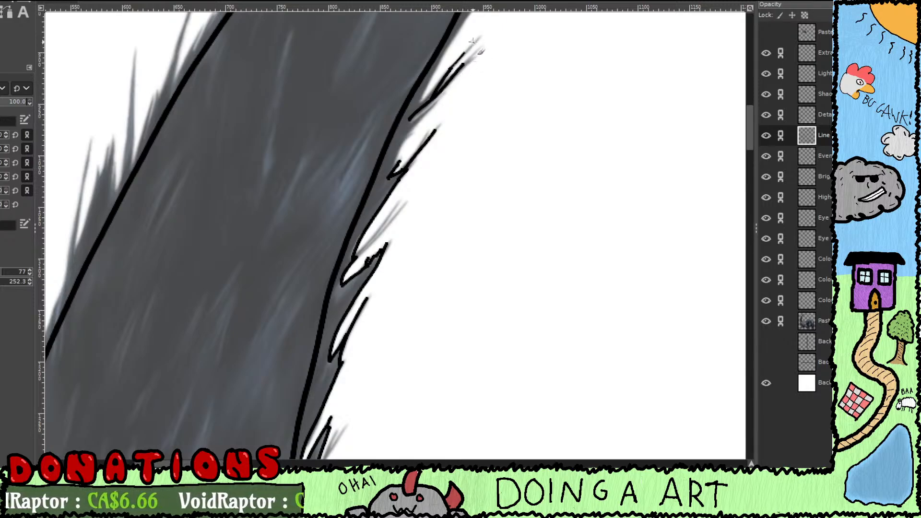
{"action": "left_click_drag", "start_coordinate": [468, 48], "coordinate": [475, 41]}
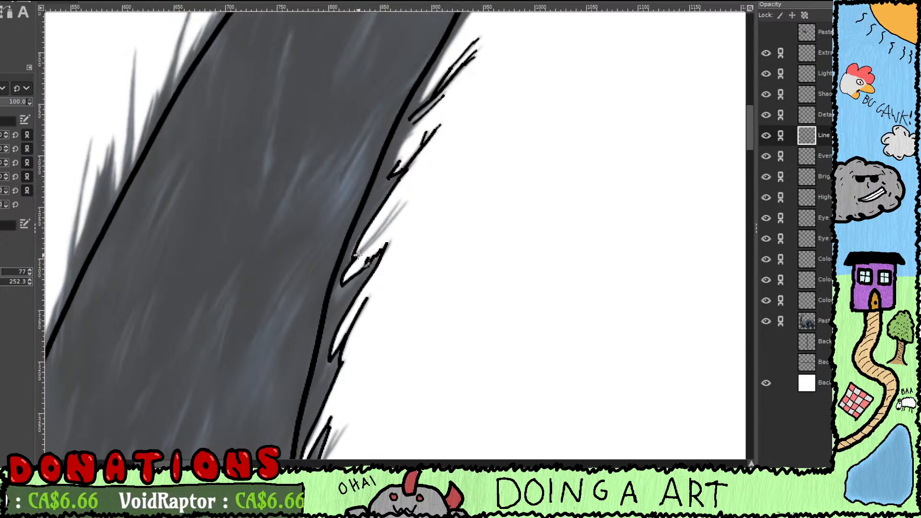
Step: Outline the faint slender strand between the middle fur spikes with two thin edges, undoing the surplus stroke
{"action": "left_click_drag", "start_coordinate": [384, 232], "coordinate": [408, 201]}
{"action": "left_click_drag", "start_coordinate": [371, 242], "coordinate": [399, 197]}
{"action": "key", "text": "ctrl+z"}
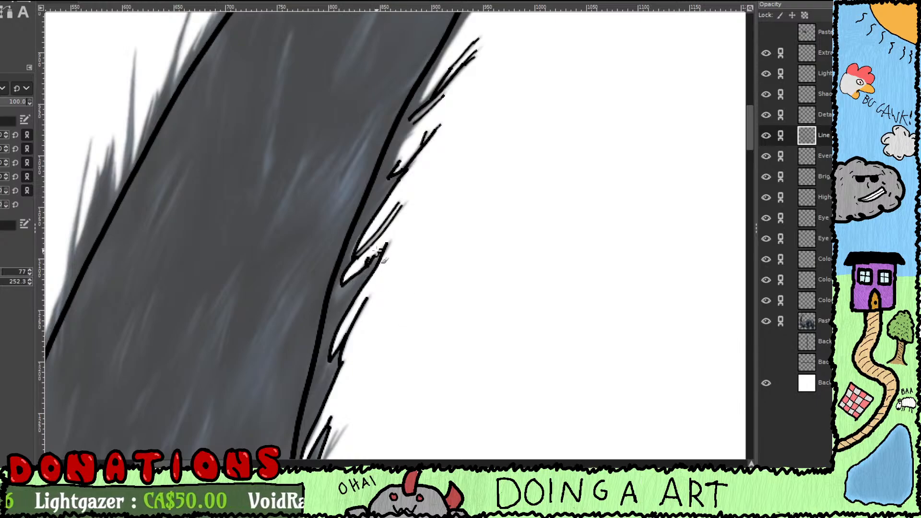
Step: Sharpen the tip of the middle fur spike and outline the small forked strand on the tuft farther down the tail
{"action": "scroll", "coordinate": [436, 215], "scroll_direction": "down", "scroll_amount": 3}
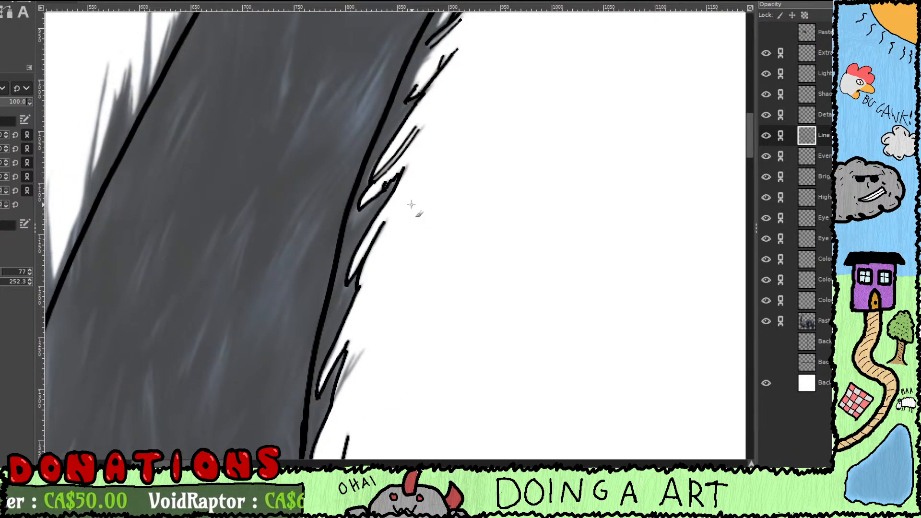
{"action": "left_click_drag", "start_coordinate": [407, 165], "coordinate": [402, 187]}
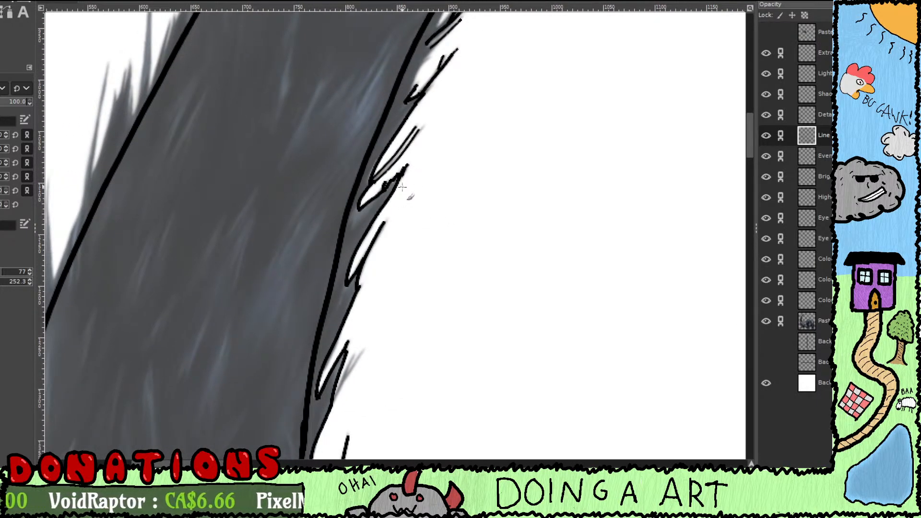
{"action": "scroll", "coordinate": [405, 181], "scroll_direction": "down", "scroll_amount": 4}
{"action": "scroll", "coordinate": [416, 179], "scroll_direction": "left", "scroll_amount": 1}
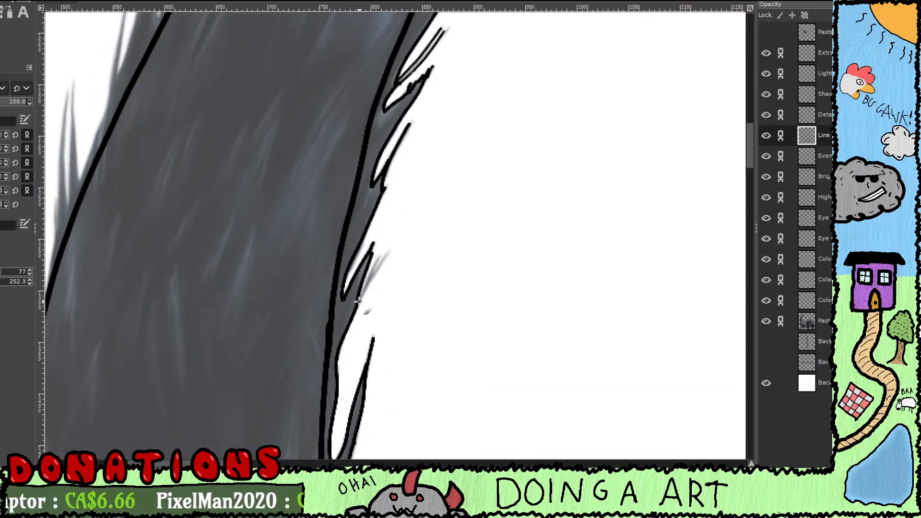
{"action": "mouse_move", "coordinate": [359, 301]}
{"action": "left_mouse_down"}
{"action": "mouse_move", "coordinate": [386, 244]}
{"action": "mouse_move", "coordinate": [374, 273]}
{"action": "mouse_move", "coordinate": [397, 243]}
{"action": "left_mouse_up"}
{"action": "scroll", "coordinate": [403, 212], "scroll_direction": "down", "scroll_amount": 4}
{"action": "scroll", "coordinate": [403, 211], "scroll_direction": "left", "scroll_amount": 1}
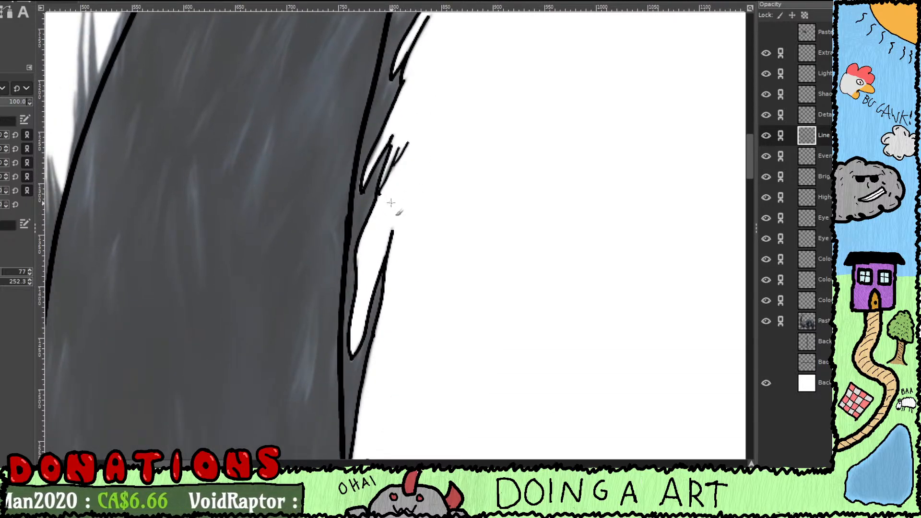
Step: Examine the new fur outline along the tail's right side for gaps, from the lower tufts to the upper ones
{"action": "key", "text": "shift+e"}
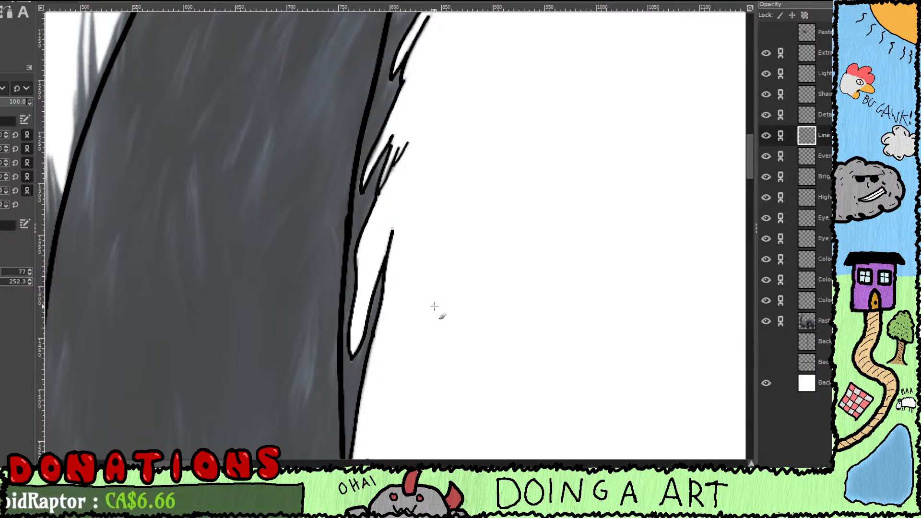
{"action": "left_click_drag", "start_coordinate": [445, 317], "coordinate": [428, 186]}
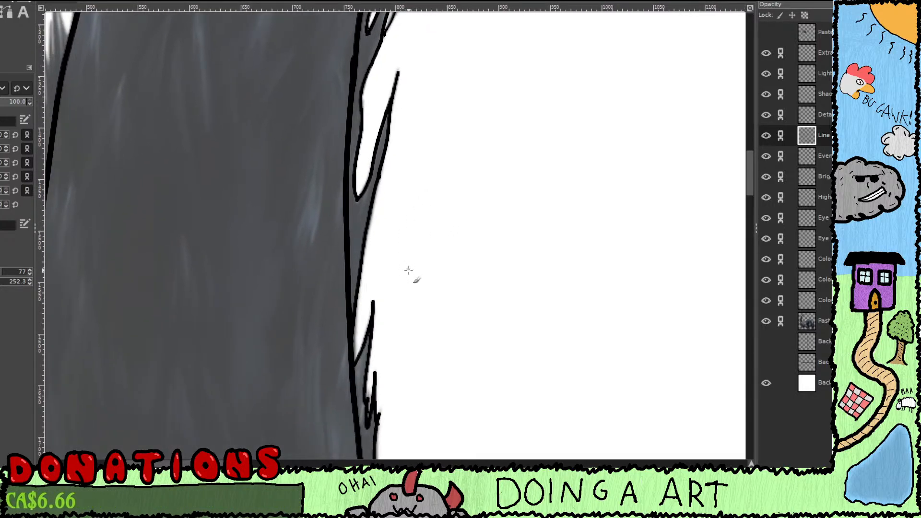
{"action": "left_click_drag", "start_coordinate": [409, 270], "coordinate": [416, 143]}
{"action": "left_click_drag", "start_coordinate": [405, 86], "coordinate": [418, 250]}
{"action": "left_click_drag", "start_coordinate": [425, 115], "coordinate": [410, 290]}
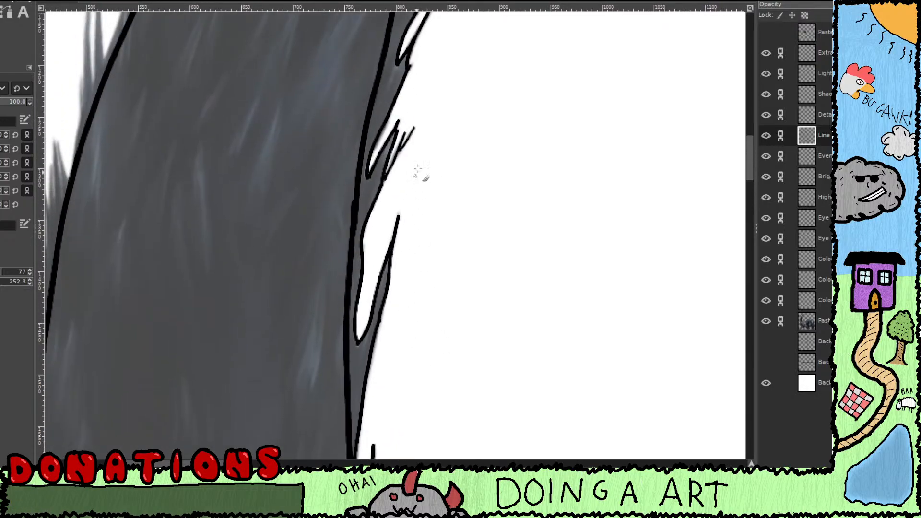
{"action": "left_click_drag", "start_coordinate": [432, 97], "coordinate": [419, 230]}
{"action": "left_click_drag", "start_coordinate": [444, 138], "coordinate": [373, 304]}
{"action": "left_click_drag", "start_coordinate": [420, 240], "coordinate": [407, 316]}
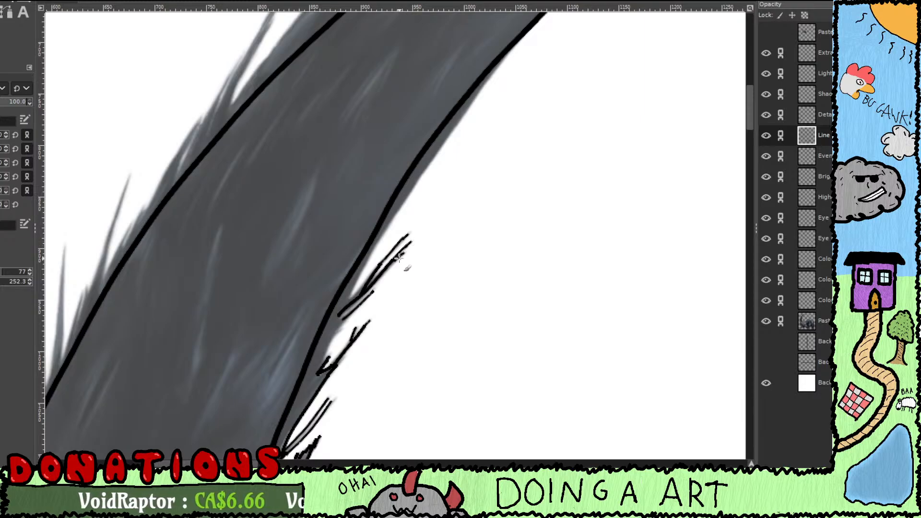
Step: Connect the upper tufts with thin inner edges and continue the fur line up alongside the tail's thick outline
{"action": "left_click_drag", "start_coordinate": [399, 258], "coordinate": [429, 207]}
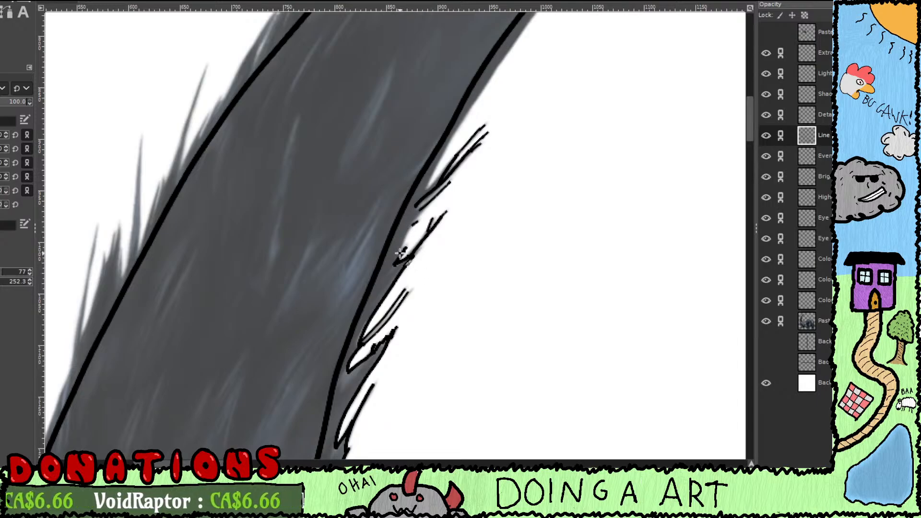
{"action": "mouse_move", "coordinate": [401, 253]}
{"action": "left_mouse_down"}
{"action": "mouse_move", "coordinate": [433, 203]}
{"action": "mouse_move", "coordinate": [433, 174]}
{"action": "mouse_move", "coordinate": [472, 108]}
{"action": "left_mouse_up"}
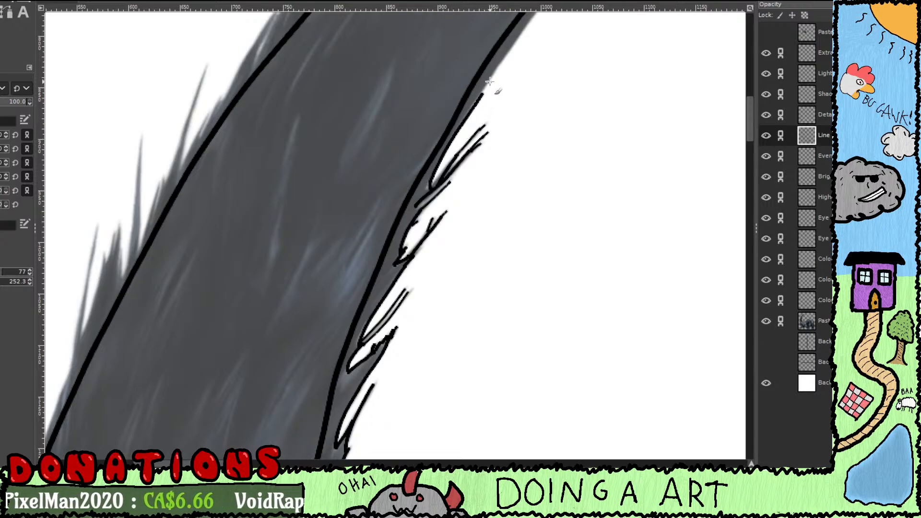
{"action": "mouse_move", "coordinate": [506, 48]}
{"action": "left_mouse_down"}
{"action": "mouse_move", "coordinate": [400, 284]}
{"action": "mouse_move", "coordinate": [409, 251]}
{"action": "mouse_move", "coordinate": [462, 176]}
{"action": "mouse_move", "coordinate": [436, 192]}
{"action": "mouse_move", "coordinate": [432, 206]}
{"action": "mouse_move", "coordinate": [453, 177]}
{"action": "mouse_move", "coordinate": [449, 166]}
{"action": "mouse_move", "coordinate": [456, 199]}
{"action": "mouse_move", "coordinate": [436, 201]}
{"action": "mouse_move", "coordinate": [407, 243]}
{"action": "left_mouse_up"}
Step: Erase a short section of the thick outline above the tufts and bridge it with a thin line to the remaining outline
{"action": "key", "text": "shift+e"}
{"action": "key", "text": "p"}
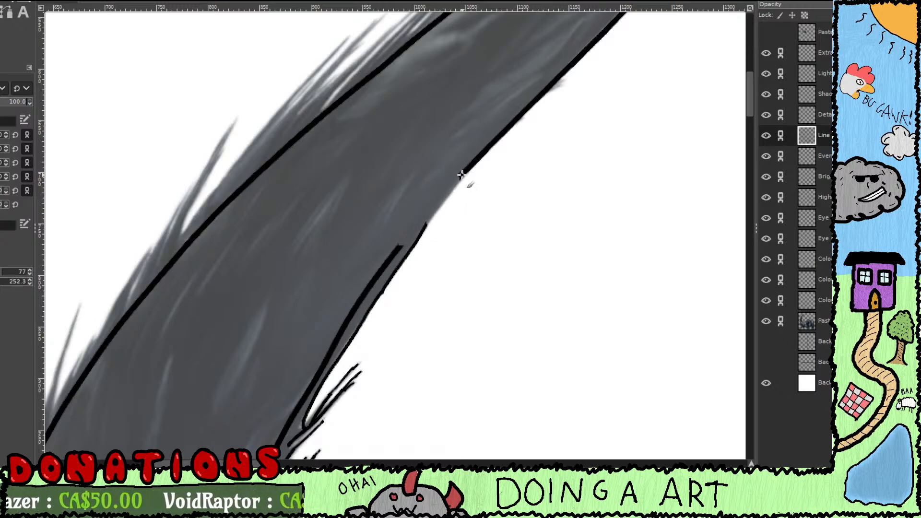
{"action": "left_click_drag", "start_coordinate": [462, 175], "coordinate": [412, 243]}
{"action": "key", "text": "ctrl+z"}
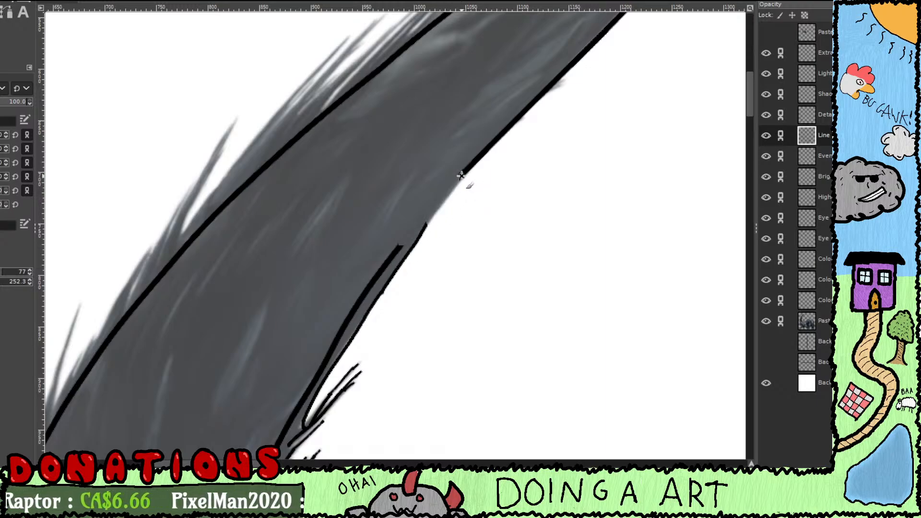
{"action": "left_click_drag", "start_coordinate": [452, 190], "coordinate": [420, 234]}
{"action": "mouse_move", "coordinate": [412, 277]}
{"action": "left_mouse_down"}
{"action": "mouse_move", "coordinate": [481, 165]}
{"action": "mouse_move", "coordinate": [473, 131]}
{"action": "mouse_move", "coordinate": [416, 212]}
{"action": "mouse_move", "coordinate": [474, 120]}
{"action": "mouse_move", "coordinate": [393, 259]}
{"action": "left_mouse_up"}
Step: Erase the old thick outline behind the upper and middle fur tufts on the tail's right side, keeping the thin fur line
{"action": "key", "text": "shift+e"}
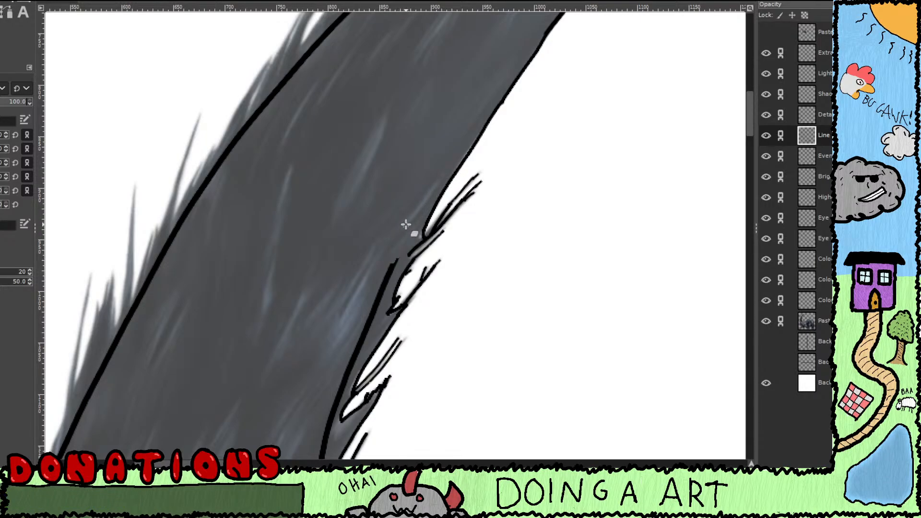
{"action": "left_click_drag", "start_coordinate": [414, 214], "coordinate": [449, 125]}
{"action": "mouse_move", "coordinate": [432, 175]}
{"action": "left_mouse_down"}
{"action": "mouse_move", "coordinate": [409, 222]}
{"action": "mouse_move", "coordinate": [433, 169]}
{"action": "mouse_move", "coordinate": [421, 190]}
{"action": "mouse_move", "coordinate": [414, 186]}
{"action": "mouse_move", "coordinate": [390, 248]}
{"action": "mouse_move", "coordinate": [420, 154]}
{"action": "mouse_move", "coordinate": [384, 283]}
{"action": "mouse_move", "coordinate": [429, 125]}
{"action": "mouse_move", "coordinate": [398, 215]}
{"action": "mouse_move", "coordinate": [396, 224]}
{"action": "mouse_move", "coordinate": [410, 201]}
{"action": "mouse_move", "coordinate": [398, 227]}
{"action": "mouse_move", "coordinate": [400, 250]}
{"action": "mouse_move", "coordinate": [405, 223]}
{"action": "mouse_move", "coordinate": [401, 274]}
{"action": "mouse_move", "coordinate": [406, 203]}
{"action": "mouse_move", "coordinate": [400, 215]}
{"action": "mouse_move", "coordinate": [405, 207]}
{"action": "mouse_move", "coordinate": [408, 239]}
{"action": "mouse_move", "coordinate": [413, 194]}
{"action": "mouse_move", "coordinate": [443, 234]}
{"action": "mouse_move", "coordinate": [404, 196]}
{"action": "mouse_move", "coordinate": [393, 212]}
{"action": "left_mouse_up"}
{"action": "scroll", "coordinate": [393, 211], "scroll_direction": "down", "scroll_amount": 2}
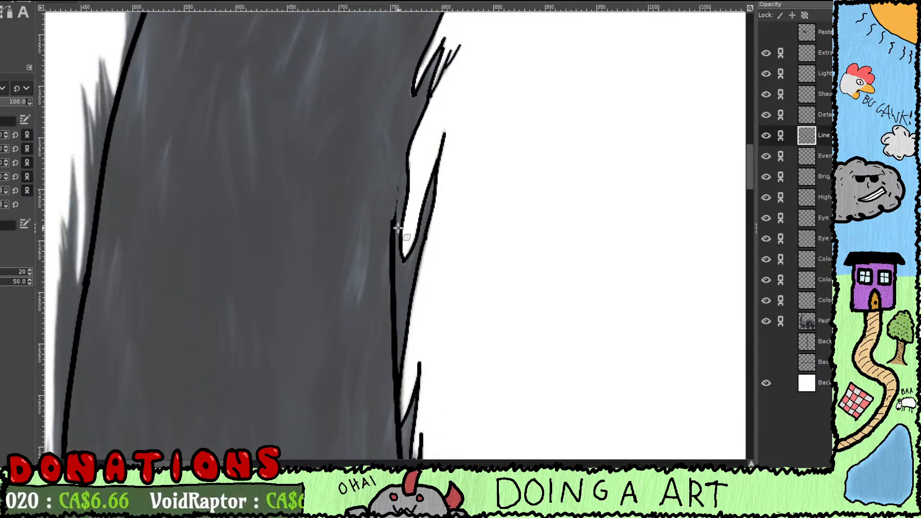
{"action": "mouse_move", "coordinate": [395, 210]}
{"action": "left_mouse_down"}
{"action": "mouse_move", "coordinate": [403, 209]}
{"action": "mouse_move", "coordinate": [394, 210]}
{"action": "mouse_move", "coordinate": [384, 233]}
{"action": "mouse_move", "coordinate": [389, 291]}
{"action": "mouse_move", "coordinate": [392, 201]}
{"action": "mouse_move", "coordinate": [389, 304]}
{"action": "mouse_move", "coordinate": [404, 185]}
{"action": "left_mouse_up"}
{"action": "scroll", "coordinate": [413, 222], "scroll_direction": "down", "scroll_amount": 5}
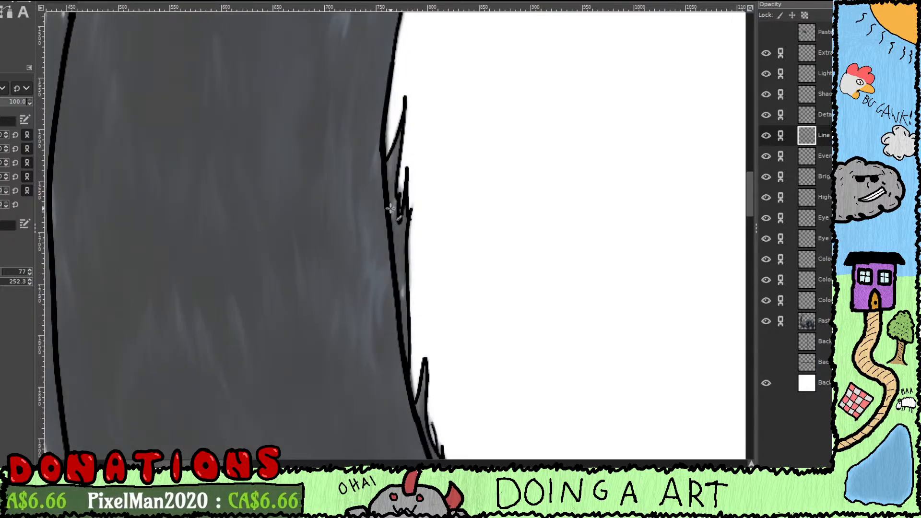
Step: Erase the thick outline along the tail's lower middle section, down to the base of the single tall fur spike
{"action": "key", "text": "shift+e"}
{"action": "mouse_move", "coordinate": [386, 171]}
{"action": "left_mouse_down"}
{"action": "mouse_move", "coordinate": [381, 113]}
{"action": "mouse_move", "coordinate": [397, 270]}
{"action": "left_mouse_up"}
{"action": "mouse_move", "coordinate": [398, 261]}
{"action": "left_mouse_down"}
{"action": "mouse_move", "coordinate": [398, 205]}
{"action": "mouse_move", "coordinate": [393, 250]}
{"action": "left_mouse_up"}
{"action": "scroll", "coordinate": [394, 250], "scroll_direction": "down", "scroll_amount": 1}
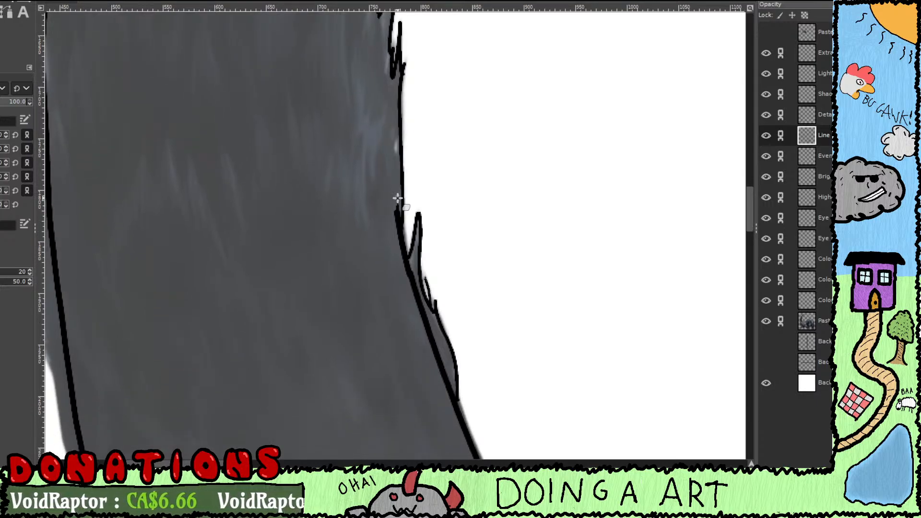
{"action": "mouse_move", "coordinate": [397, 200]}
{"action": "left_mouse_down"}
{"action": "mouse_move", "coordinate": [398, 258]}
{"action": "mouse_move", "coordinate": [398, 248]}
{"action": "left_mouse_up"}
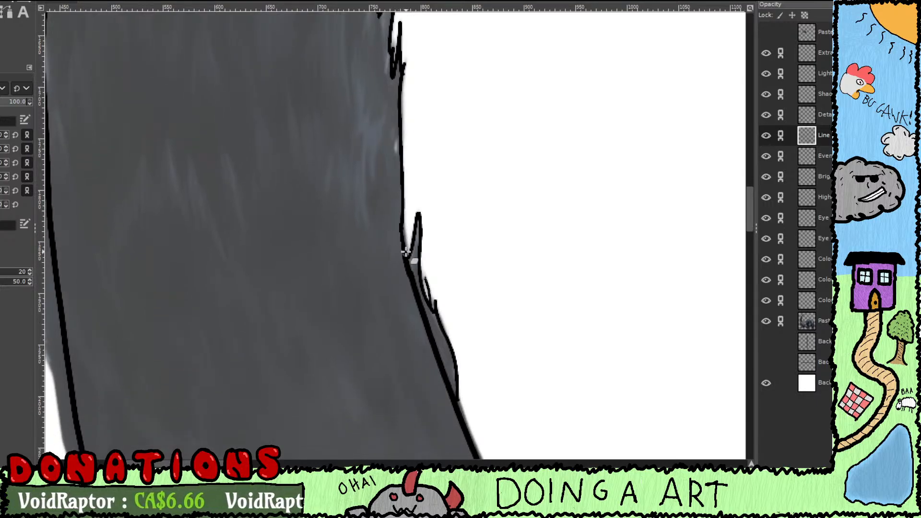
Step: Erase the thick outline inside the small tufts below the tall spike, down to the lowest jagged tufts
{"action": "scroll", "coordinate": [406, 252], "scroll_direction": "down", "scroll_amount": 1}
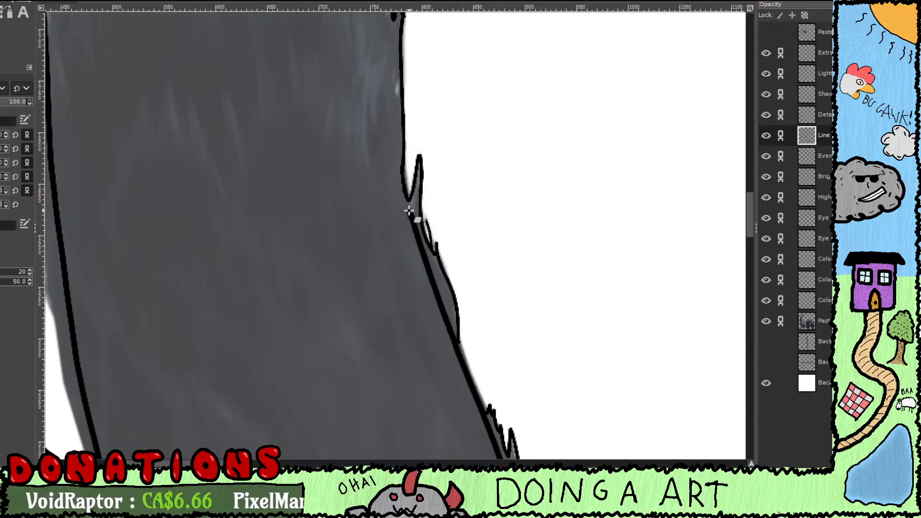
{"action": "left_click_drag", "start_coordinate": [411, 220], "coordinate": [443, 306]}
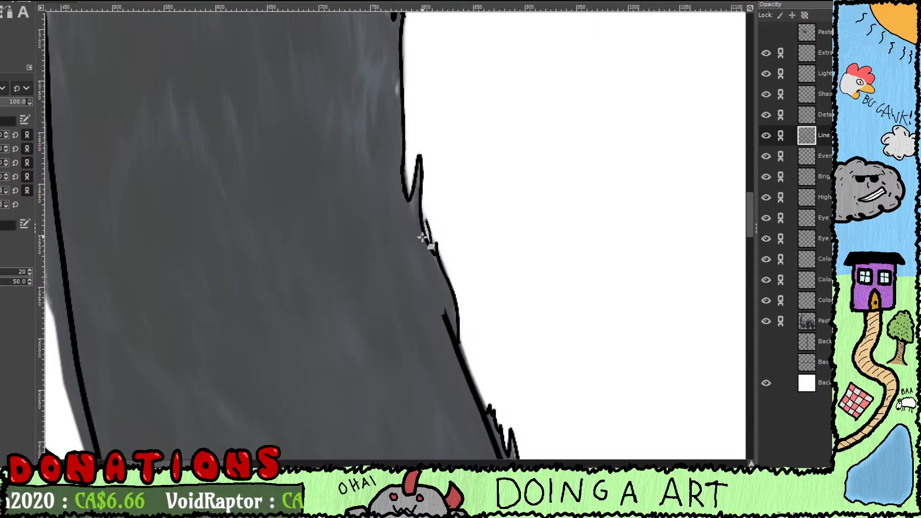
{"action": "left_click_drag", "start_coordinate": [422, 237], "coordinate": [406, 152]}
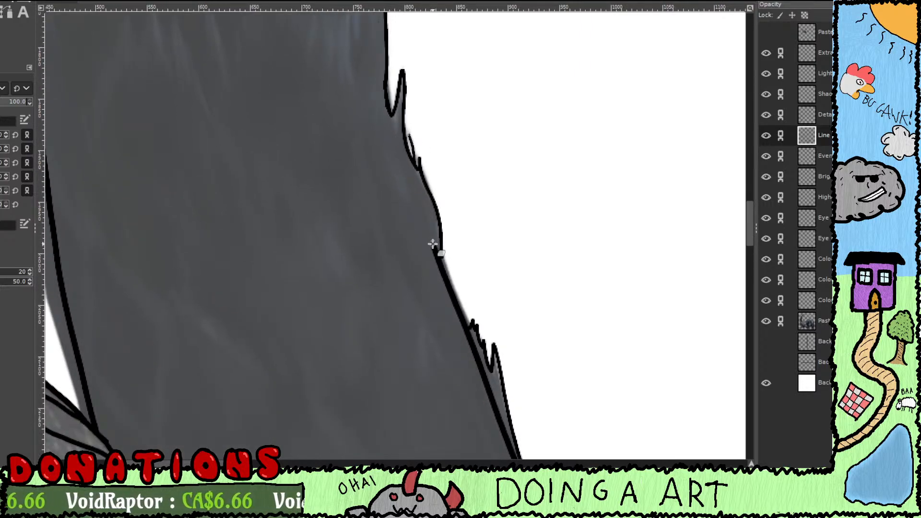
{"action": "left_click_drag", "start_coordinate": [433, 244], "coordinate": [412, 200]}
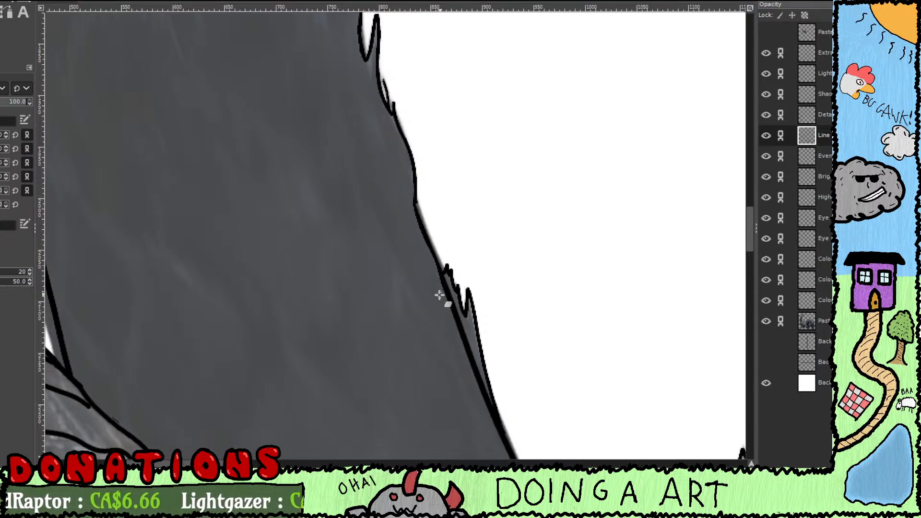
Step: Erase the remaining thick outline behind the lowest jagged tufts on the tail's right side, down to where the fur line rejoins it
{"action": "left_click_drag", "start_coordinate": [440, 295], "coordinate": [421, 236]}
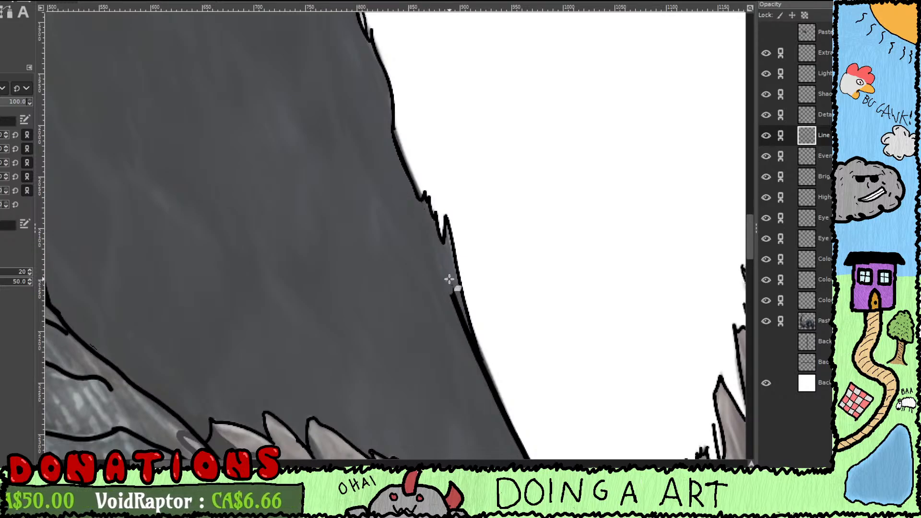
{"action": "mouse_move", "coordinate": [456, 307]}
{"action": "left_mouse_down"}
{"action": "mouse_move", "coordinate": [432, 223]}
{"action": "mouse_move", "coordinate": [439, 275]}
{"action": "mouse_move", "coordinate": [382, 215]}
{"action": "mouse_move", "coordinate": [386, 197]}
{"action": "mouse_move", "coordinate": [356, 253]}
{"action": "mouse_move", "coordinate": [346, 235]}
{"action": "mouse_move", "coordinate": [364, 297]}
{"action": "mouse_move", "coordinate": [342, 240]}
{"action": "mouse_move", "coordinate": [358, 292]}
{"action": "mouse_move", "coordinate": [372, 301]}
{"action": "mouse_move", "coordinate": [350, 221]}
{"action": "left_mouse_up"}
{"action": "mouse_move", "coordinate": [379, 248]}
{"action": "left_mouse_down"}
{"action": "mouse_move", "coordinate": [425, 298]}
{"action": "mouse_move", "coordinate": [403, 103]}
{"action": "mouse_move", "coordinate": [448, 303]}
{"action": "left_mouse_up"}
{"action": "left_click_drag", "start_coordinate": [401, 236], "coordinate": [500, 358]}
{"action": "scroll", "coordinate": [480, 325], "scroll_direction": "down", "scroll_amount": 1}
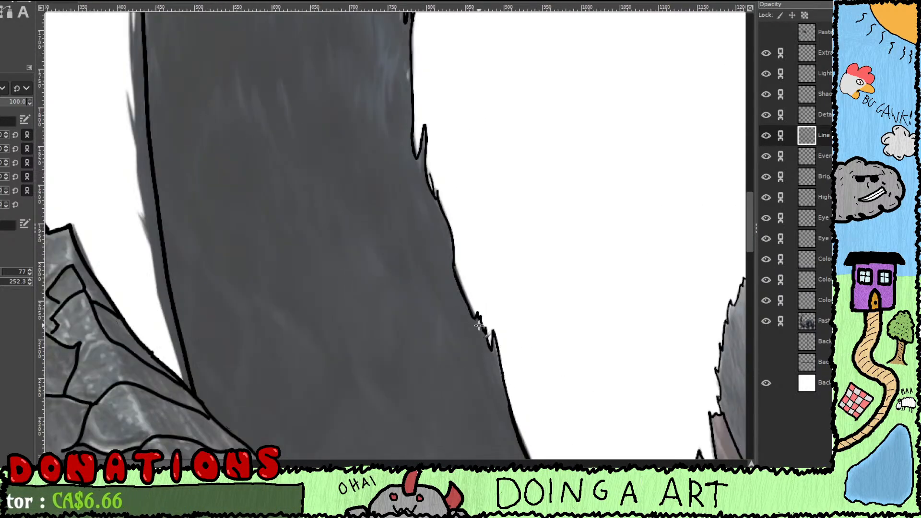
Step: Draw a small pointed fur tuft on the smooth right edge of the upper tail, above the existing tufts
{"action": "scroll", "coordinate": [479, 326], "scroll_direction": "down", "scroll_amount": 5}
{"action": "scroll", "coordinate": [477, 307], "scroll_direction": "up", "scroll_amount": 2}
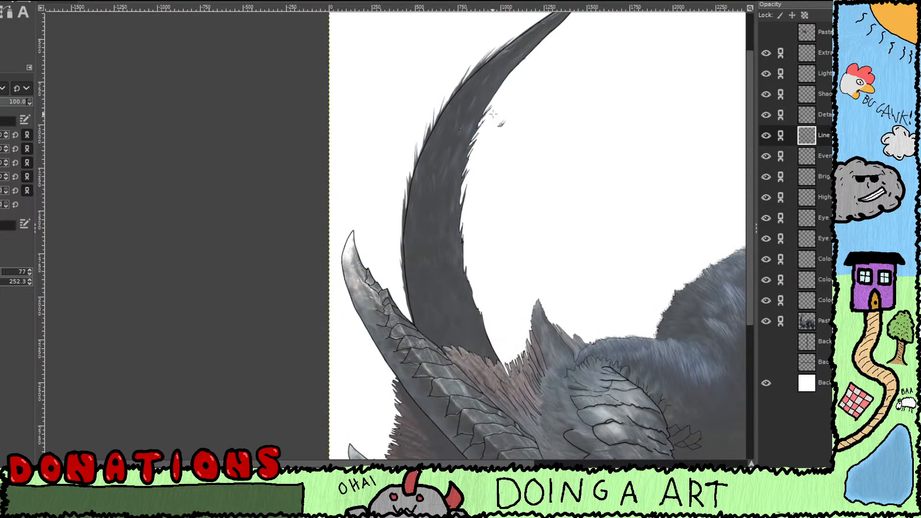
{"action": "scroll", "coordinate": [493, 113], "scroll_direction": "up", "scroll_amount": 2}
{"action": "scroll", "coordinate": [453, 216], "scroll_direction": "up", "scroll_amount": 1}
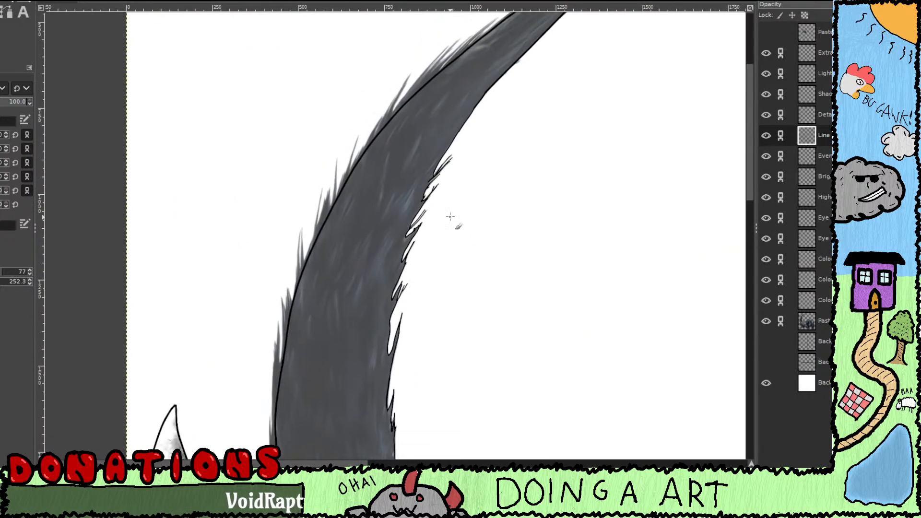
{"action": "scroll", "coordinate": [451, 213], "scroll_direction": "up", "scroll_amount": 3}
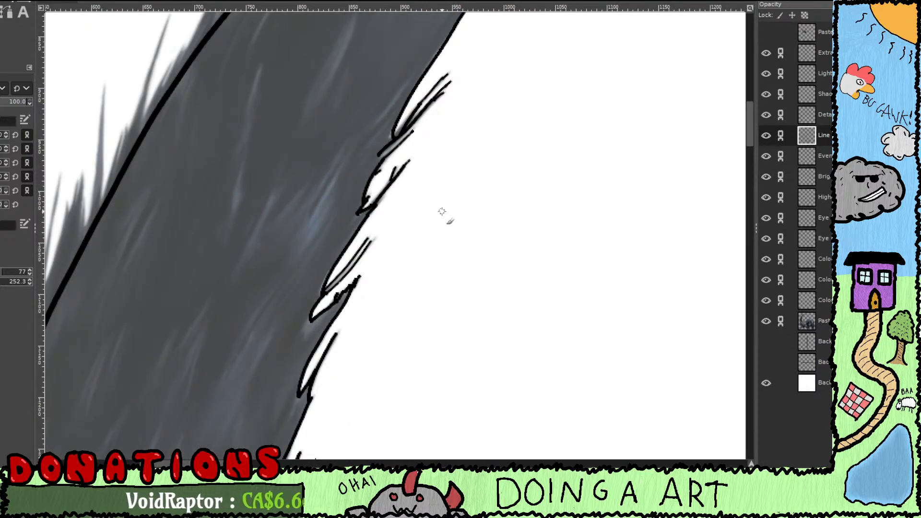
{"action": "left_click_drag", "start_coordinate": [507, 85], "coordinate": [448, 194]}
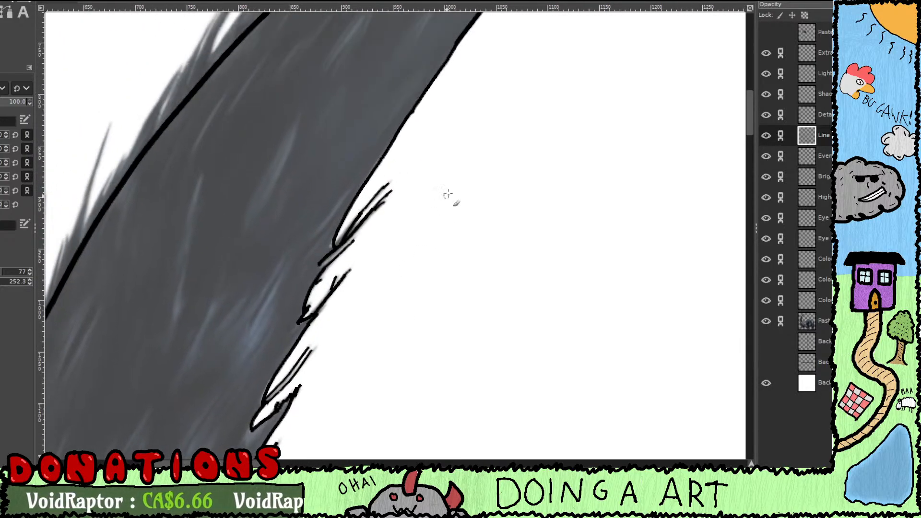
{"action": "left_click_drag", "start_coordinate": [523, 51], "coordinate": [382, 301]}
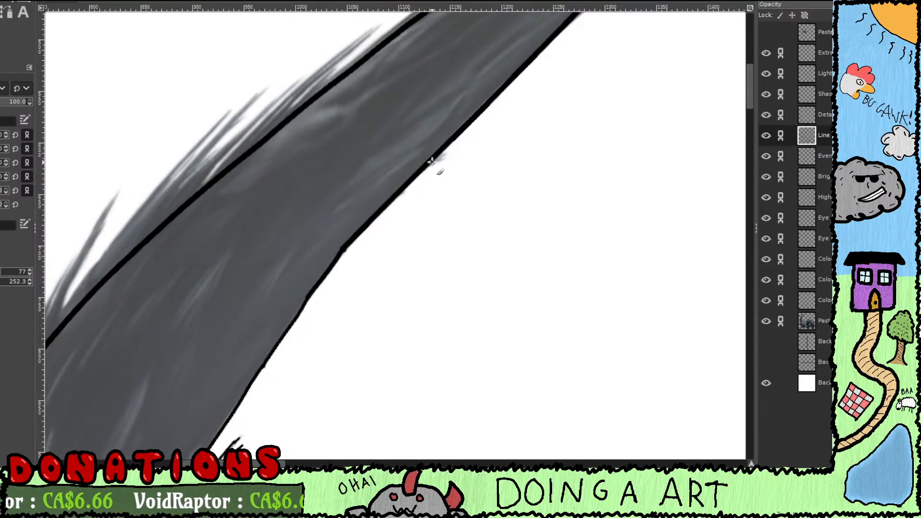
{"action": "key", "text": "ctrl+z"}
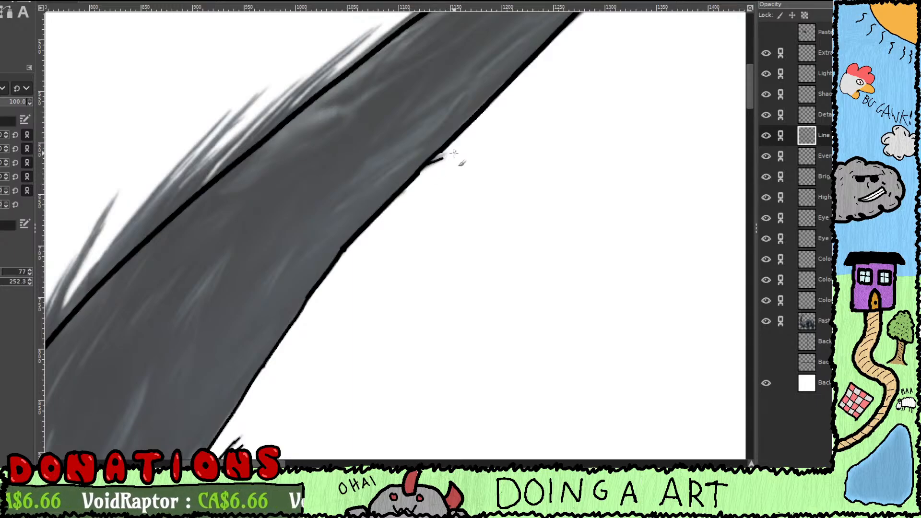
{"action": "mouse_move", "coordinate": [591, 70]}
{"action": "left_mouse_down"}
{"action": "mouse_move", "coordinate": [488, 157]}
{"action": "mouse_move", "coordinate": [418, 259]}
{"action": "mouse_move", "coordinate": [574, 144]}
{"action": "left_mouse_up"}
Step: Trace the uppermost painted fur strands on the tail's left edge with thin, slanted lines
{"action": "left_click_drag", "start_coordinate": [412, 206], "coordinate": [587, 118]}
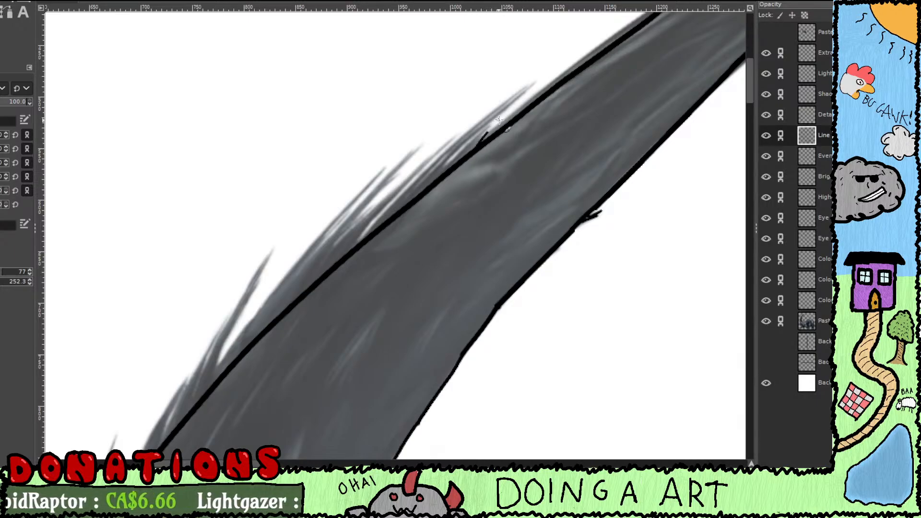
{"action": "left_click_drag", "start_coordinate": [459, 156], "coordinate": [493, 124]}
{"action": "left_click_drag", "start_coordinate": [433, 172], "coordinate": [528, 91]}
{"action": "left_click_drag", "start_coordinate": [412, 190], "coordinate": [520, 89]}
{"action": "left_click_drag", "start_coordinate": [500, 127], "coordinate": [578, 78]}
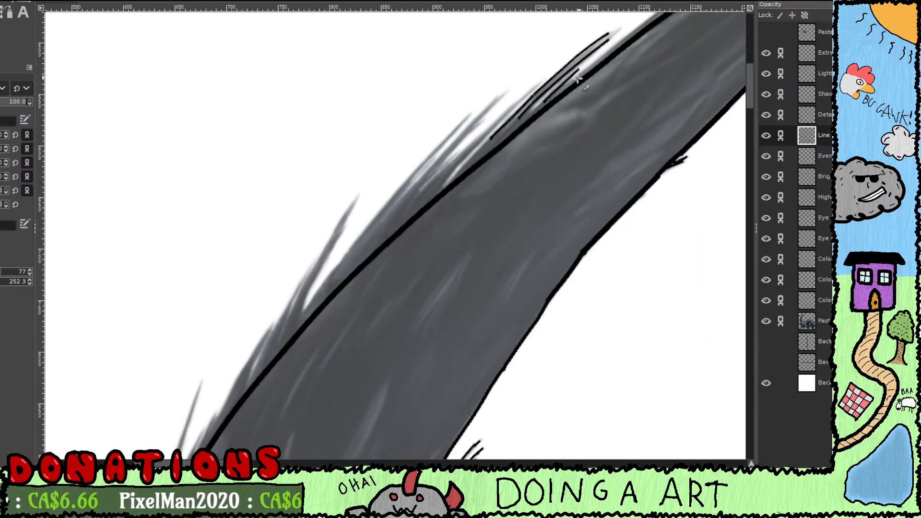
Step: Outline the next cluster of long overlapping fur strands down the upper left edge of the tail
{"action": "mouse_move", "coordinate": [450, 188]}
{"action": "left_mouse_down"}
{"action": "mouse_move", "coordinate": [441, 185]}
{"action": "mouse_move", "coordinate": [458, 162]}
{"action": "mouse_move", "coordinate": [537, 85]}
{"action": "left_mouse_up"}
{"action": "left_click_drag", "start_coordinate": [423, 191], "coordinate": [476, 147]}
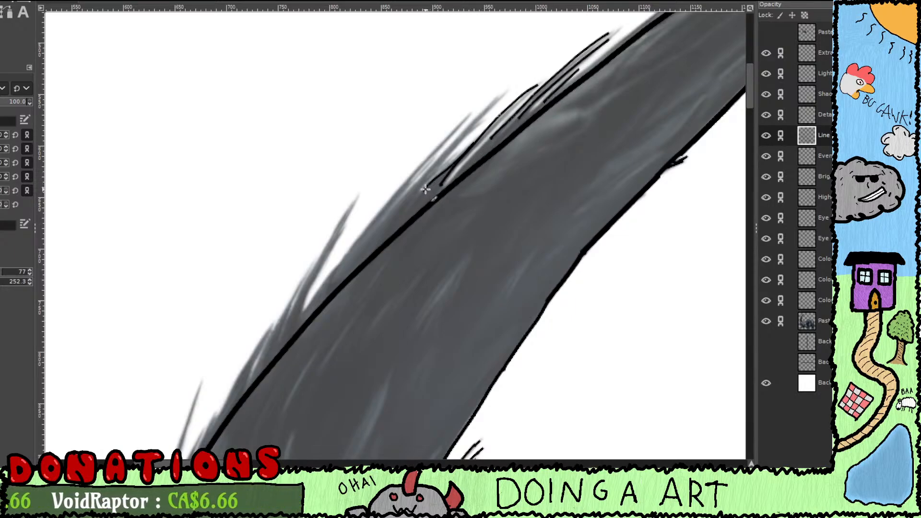
{"action": "left_click_drag", "start_coordinate": [423, 188], "coordinate": [472, 129]}
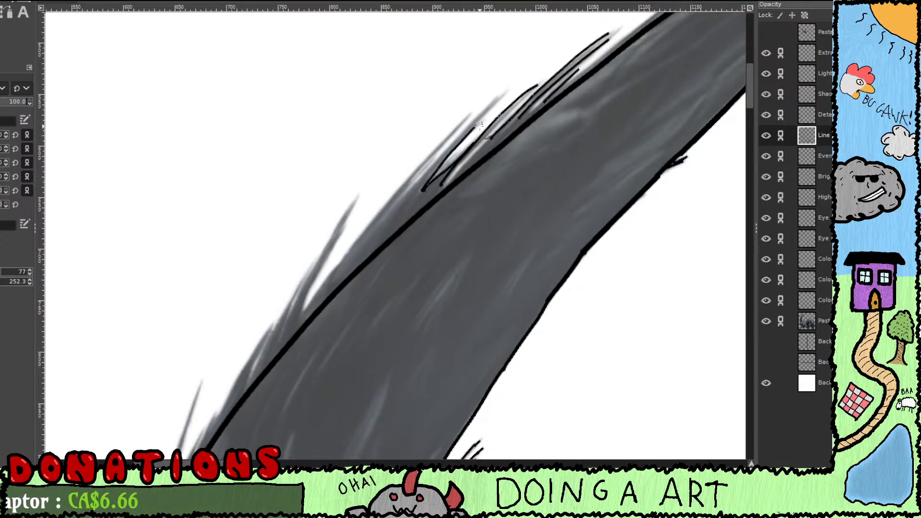
{"action": "left_click_drag", "start_coordinate": [420, 179], "coordinate": [506, 94]}
{"action": "left_click_drag", "start_coordinate": [476, 125], "coordinate": [506, 92]}
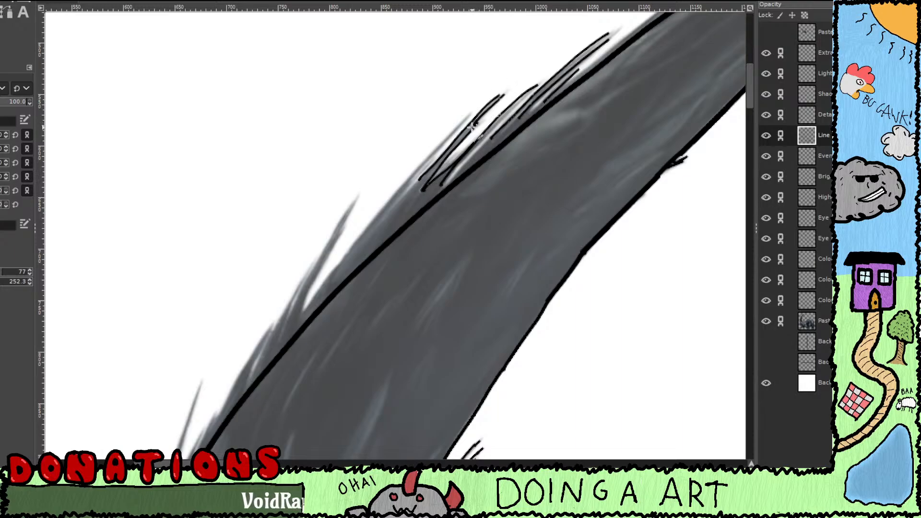
{"action": "left_click_drag", "start_coordinate": [478, 154], "coordinate": [524, 130]}
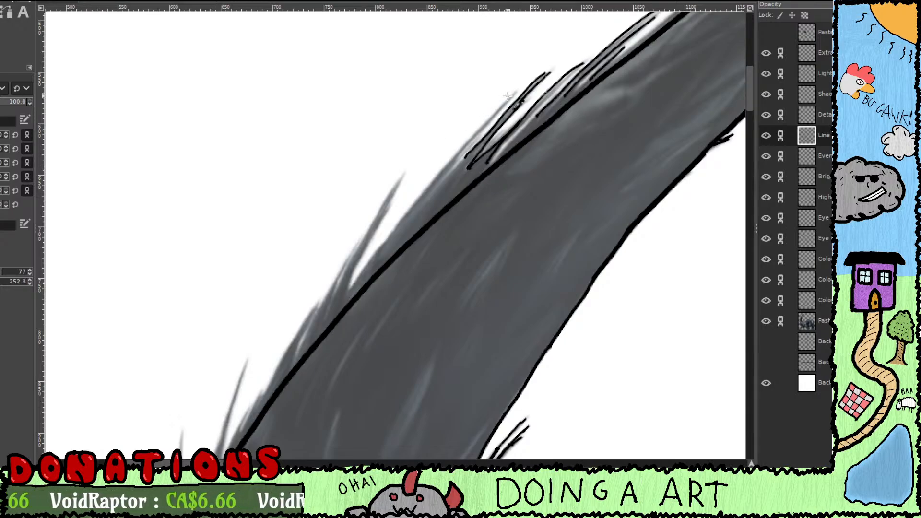
Step: Continue the thin fur line down the tail's left edge, outlining the long slanted spike and the small tufts below it
{"action": "left_click_drag", "start_coordinate": [495, 114], "coordinate": [450, 162]}
{"action": "key", "text": "ctrl+z"}
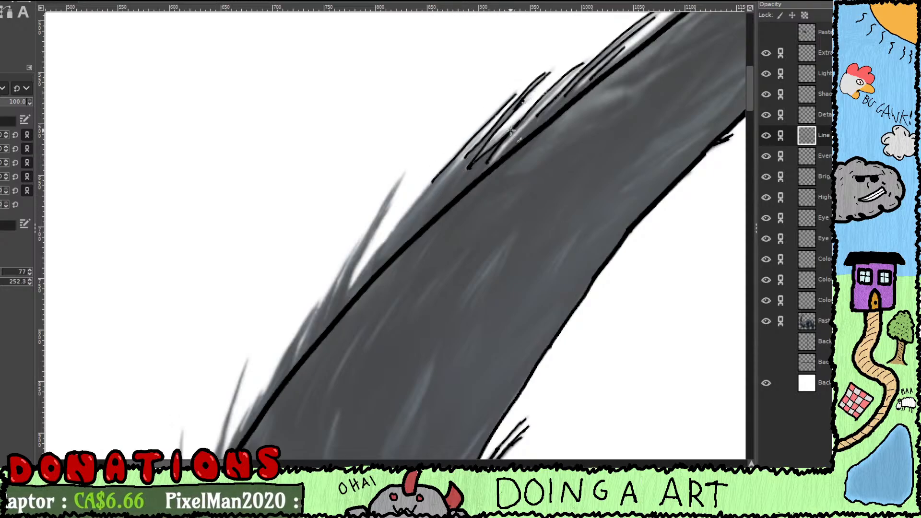
{"action": "mouse_move", "coordinate": [485, 191]}
{"action": "left_mouse_down"}
{"action": "mouse_move", "coordinate": [527, 141]}
{"action": "mouse_move", "coordinate": [500, 118]}
{"action": "left_mouse_up"}
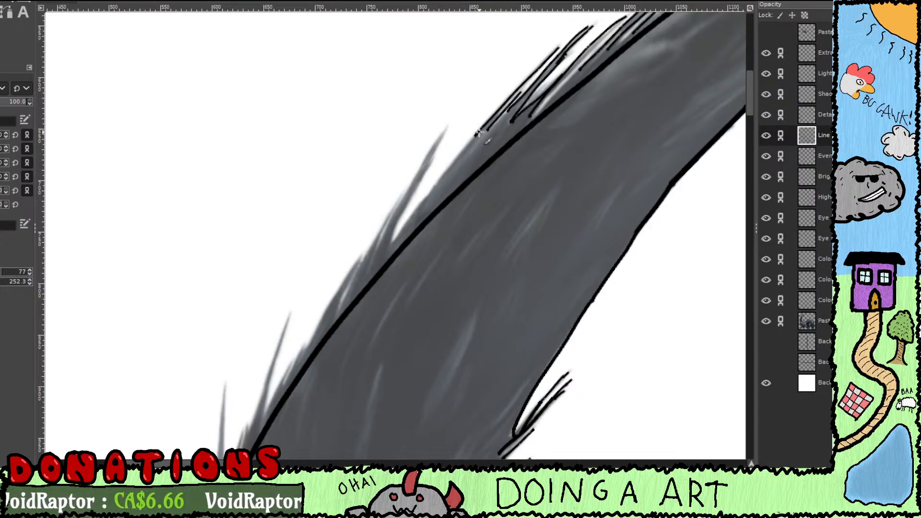
{"action": "mouse_move", "coordinate": [474, 137]}
{"action": "left_mouse_down"}
{"action": "mouse_move", "coordinate": [387, 253]}
{"action": "mouse_move", "coordinate": [454, 120]}
{"action": "mouse_move", "coordinate": [375, 260]}
{"action": "mouse_move", "coordinate": [423, 213]}
{"action": "mouse_move", "coordinate": [410, 204]}
{"action": "mouse_move", "coordinate": [441, 160]}
{"action": "mouse_move", "coordinate": [415, 211]}
{"action": "mouse_move", "coordinate": [424, 188]}
{"action": "left_mouse_up"}
{"action": "key", "text": "ctrl+z"}
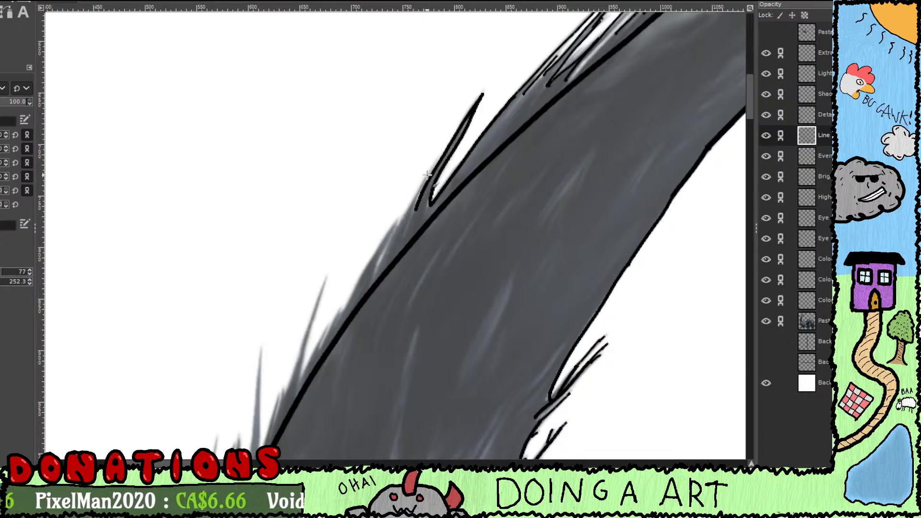
{"action": "mouse_move", "coordinate": [413, 199]}
{"action": "left_mouse_down"}
{"action": "mouse_move", "coordinate": [391, 235]}
{"action": "mouse_move", "coordinate": [396, 215]}
{"action": "mouse_move", "coordinate": [406, 229]}
{"action": "mouse_move", "coordinate": [470, 196]}
{"action": "mouse_move", "coordinate": [457, 196]}
{"action": "mouse_move", "coordinate": [461, 186]}
{"action": "mouse_move", "coordinate": [443, 208]}
{"action": "mouse_move", "coordinate": [378, 321]}
{"action": "mouse_move", "coordinate": [395, 282]}
{"action": "mouse_move", "coordinate": [489, 160]}
{"action": "left_mouse_up"}
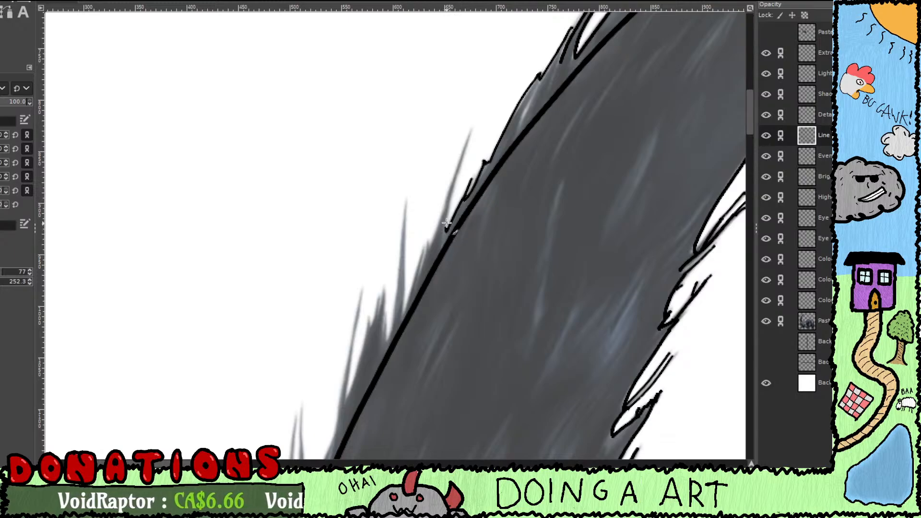
Step: Outline the two narrow tall spikes and the short jagged tufts beneath them on the tail's left edge
{"action": "left_click_drag", "start_coordinate": [447, 223], "coordinate": [475, 117]}
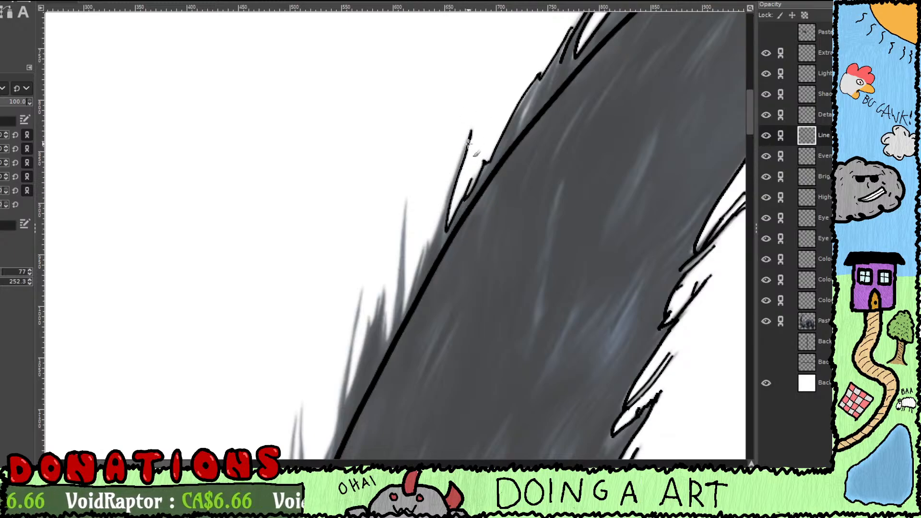
{"action": "mouse_move", "coordinate": [444, 214]}
{"action": "left_mouse_down"}
{"action": "mouse_move", "coordinate": [405, 325]}
{"action": "mouse_move", "coordinate": [407, 200]}
{"action": "mouse_move", "coordinate": [446, 150]}
{"action": "mouse_move", "coordinate": [434, 251]}
{"action": "left_mouse_up"}
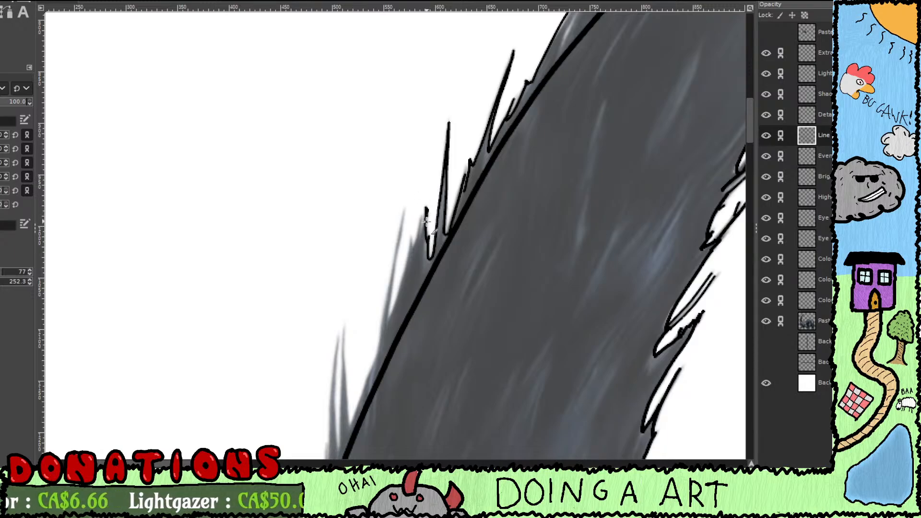
{"action": "mouse_move", "coordinate": [422, 233]}
{"action": "left_mouse_down"}
{"action": "mouse_move", "coordinate": [422, 219]}
{"action": "mouse_move", "coordinate": [418, 238]}
{"action": "left_mouse_up"}
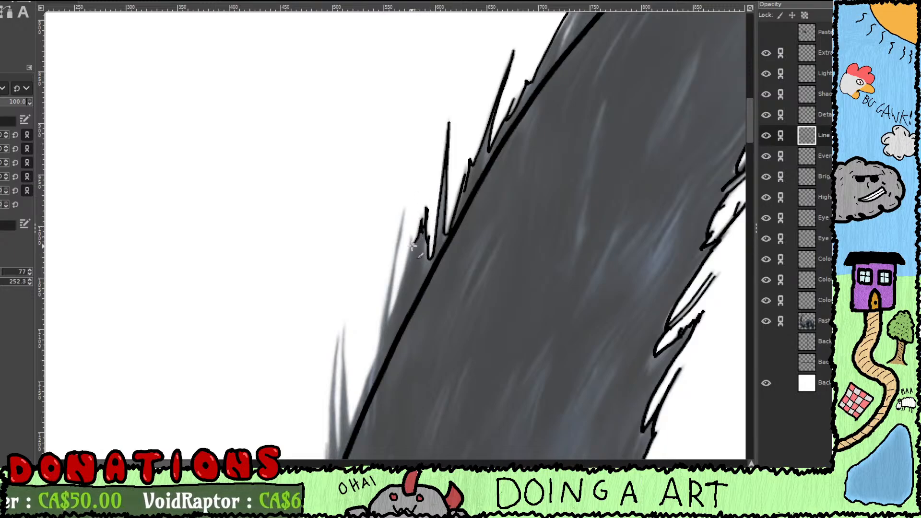
{"action": "left_click_drag", "start_coordinate": [412, 244], "coordinate": [438, 198]}
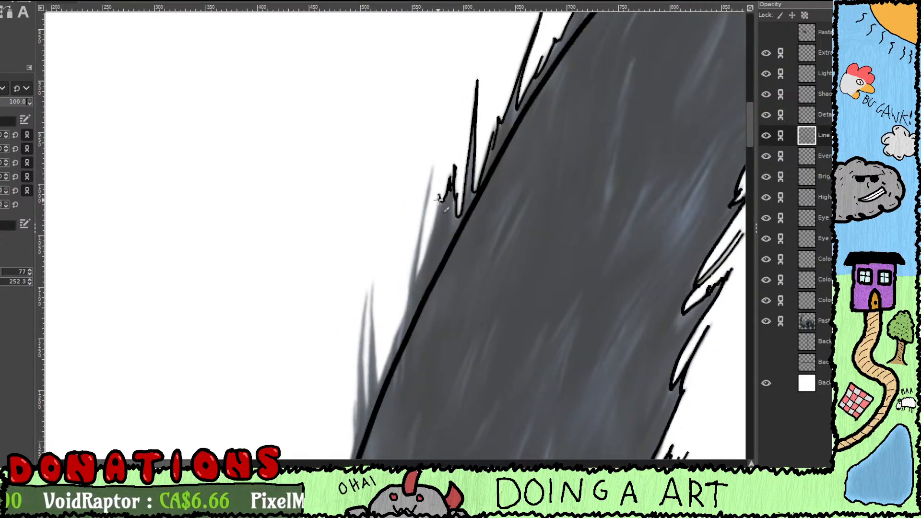
Step: Outline the single slim spike and the twin-pointed tuft below it on the tail's left edge
{"action": "mouse_move", "coordinate": [425, 260]}
{"action": "left_mouse_down"}
{"action": "mouse_move", "coordinate": [412, 287]}
{"action": "mouse_move", "coordinate": [438, 168]}
{"action": "mouse_move", "coordinate": [406, 314]}
{"action": "mouse_move", "coordinate": [373, 393]}
{"action": "mouse_move", "coordinate": [371, 285]}
{"action": "mouse_move", "coordinate": [397, 226]}
{"action": "mouse_move", "coordinate": [389, 340]}
{"action": "left_mouse_up"}
{"action": "key", "text": "ctrl+z"}
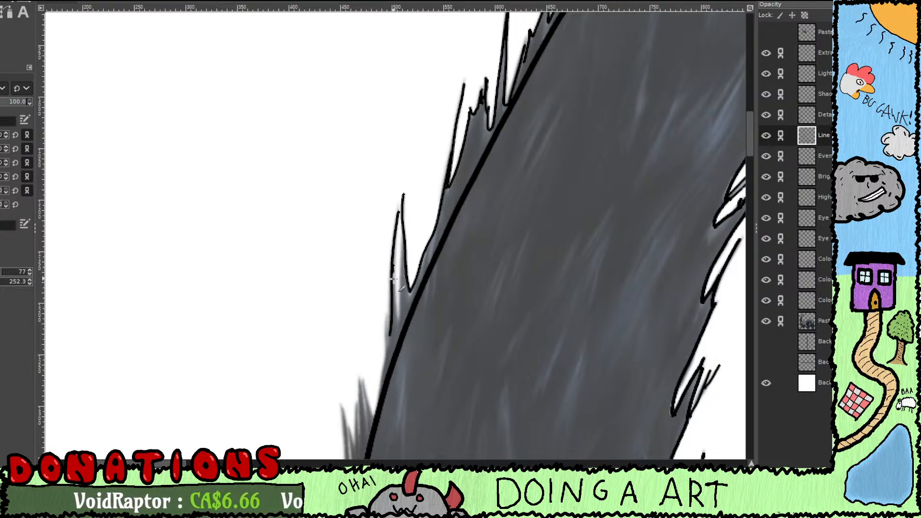
{"action": "mouse_move", "coordinate": [393, 278]}
{"action": "left_mouse_down"}
{"action": "mouse_move", "coordinate": [398, 329]}
{"action": "mouse_move", "coordinate": [405, 223]}
{"action": "left_mouse_up"}
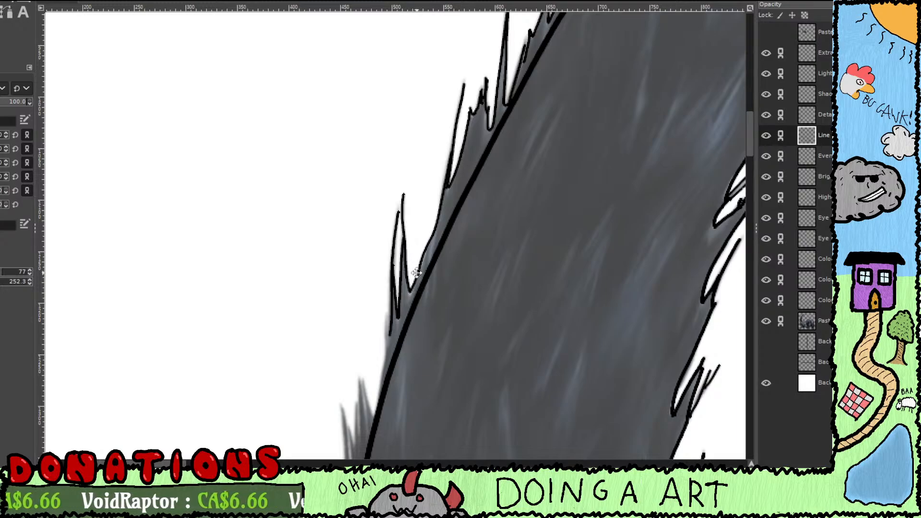
{"action": "left_click_drag", "start_coordinate": [417, 273], "coordinate": [424, 245]}
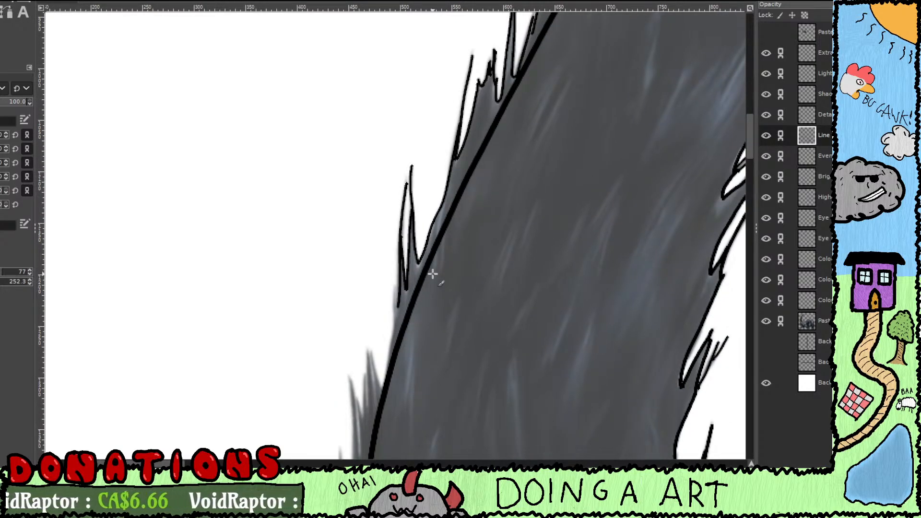
Step: Trace the small tuft below the twin points and the cluster of short pointed tufts along the tail's middle left edge
{"action": "mouse_move", "coordinate": [419, 286]}
{"action": "left_mouse_down"}
{"action": "mouse_move", "coordinate": [438, 168]}
{"action": "mouse_move", "coordinate": [420, 156]}
{"action": "mouse_move", "coordinate": [413, 216]}
{"action": "left_mouse_up"}
{"action": "key", "text": "ctrl+z"}
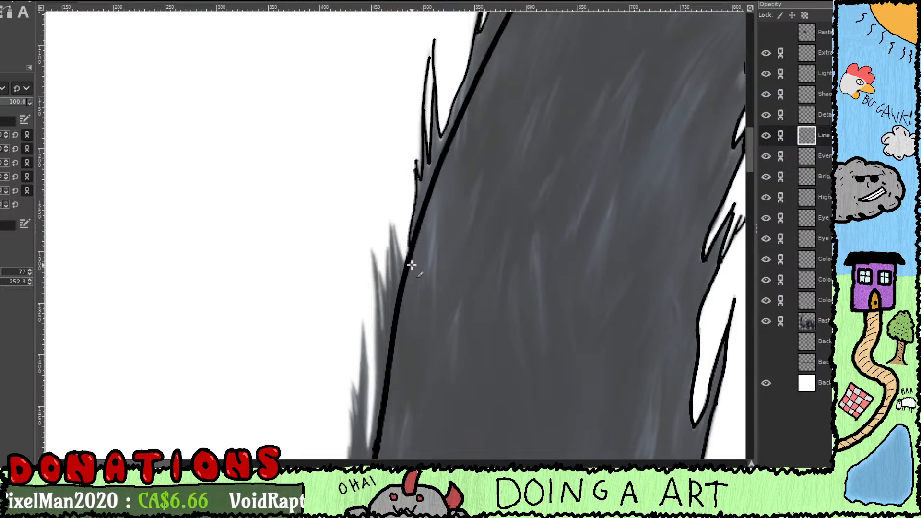
{"action": "mouse_move", "coordinate": [423, 259]}
{"action": "left_mouse_down"}
{"action": "mouse_move", "coordinate": [450, 189]}
{"action": "mouse_move", "coordinate": [423, 147]}
{"action": "mouse_move", "coordinate": [421, 212]}
{"action": "left_mouse_up"}
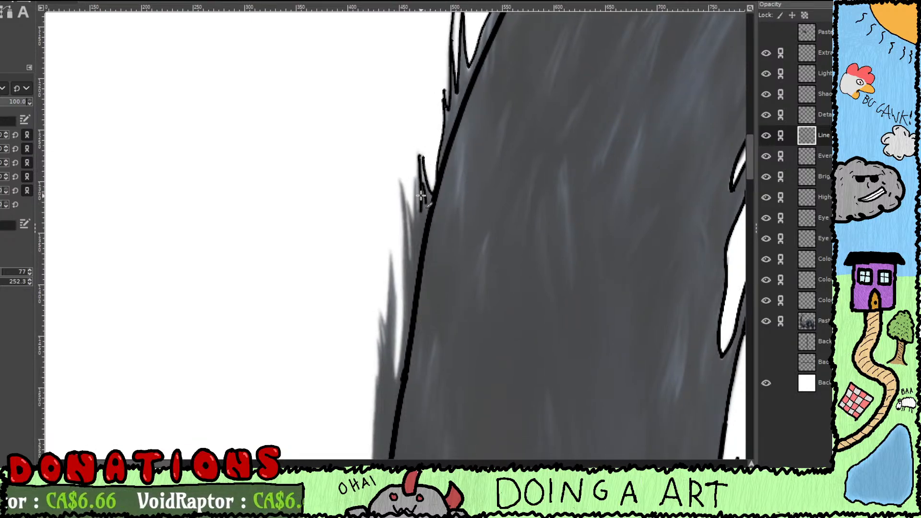
{"action": "left_click_drag", "start_coordinate": [413, 200], "coordinate": [416, 231]}
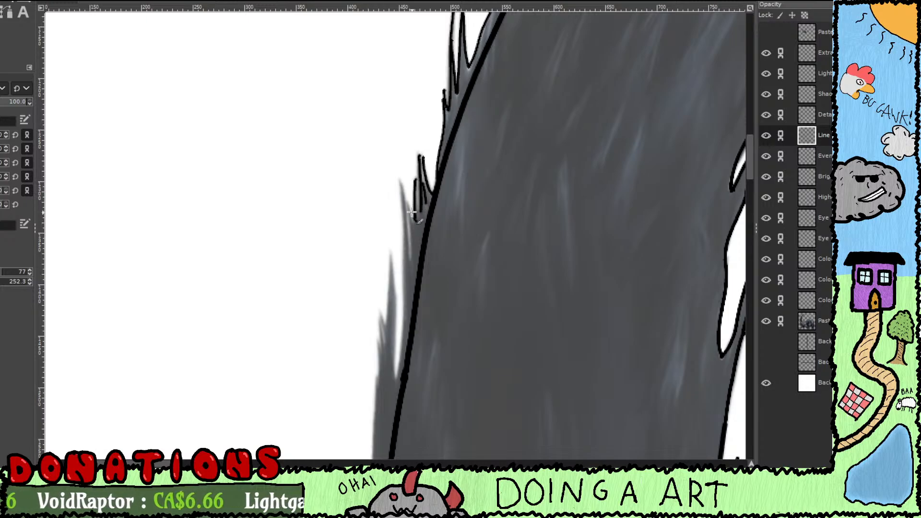
{"action": "mouse_move", "coordinate": [402, 193]}
{"action": "left_mouse_down"}
{"action": "mouse_move", "coordinate": [411, 263]}
{"action": "mouse_move", "coordinate": [427, 175]}
{"action": "left_mouse_up"}
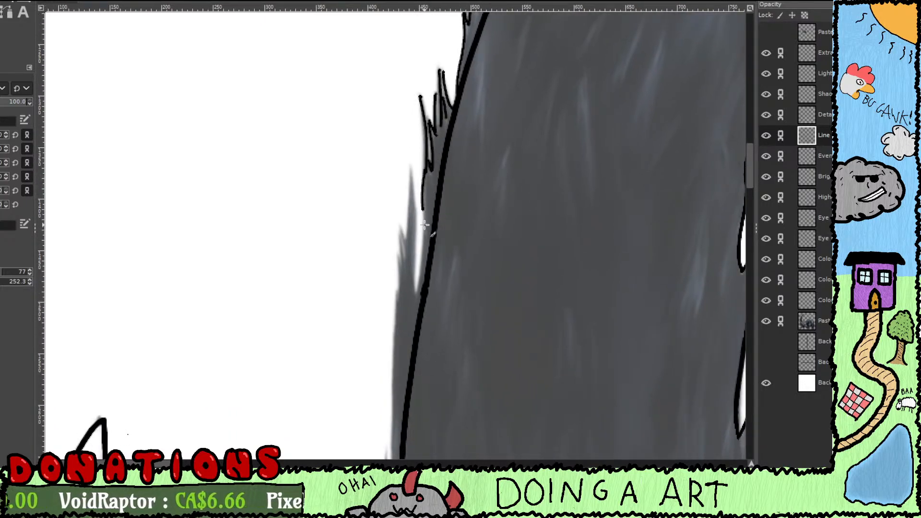
Step: Draw the deep narrow gap, the tall spike beside it and the small stepped tufts below on the tail's left edge
{"action": "left_click_drag", "start_coordinate": [425, 224], "coordinate": [415, 298]}
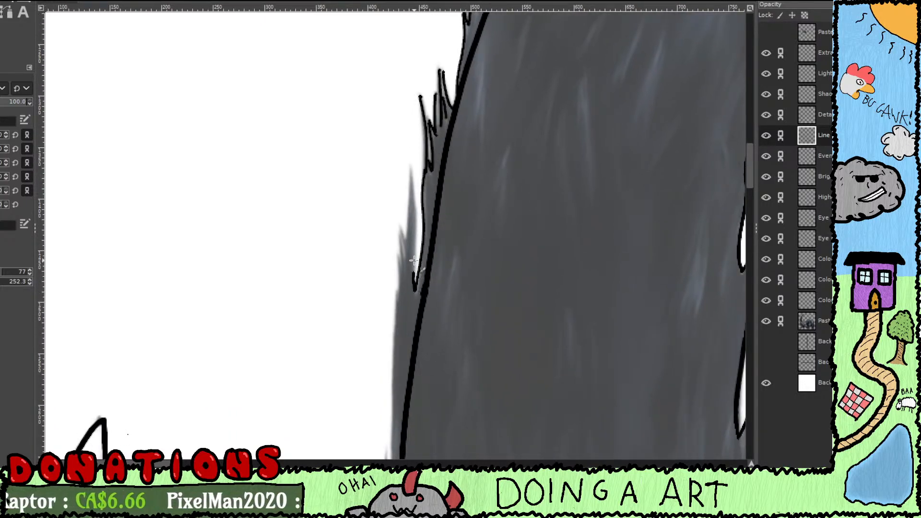
{"action": "left_click_drag", "start_coordinate": [413, 260], "coordinate": [410, 171]}
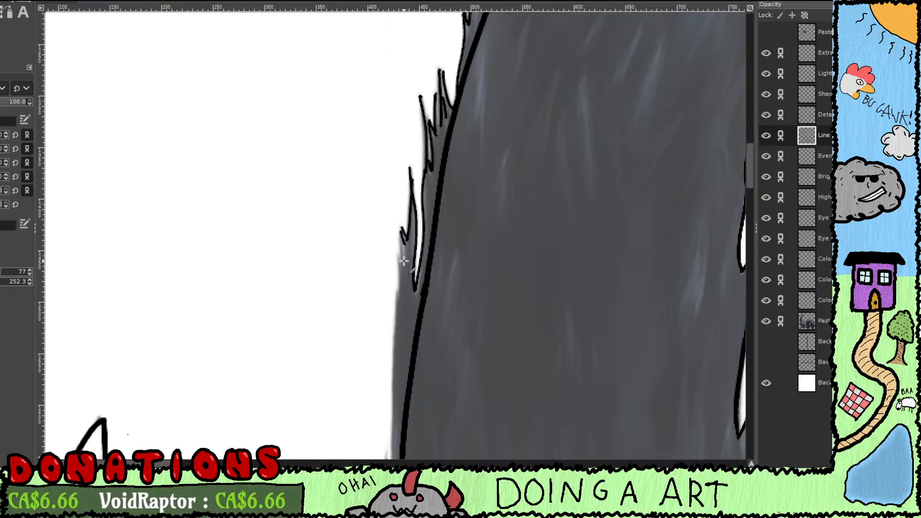
{"action": "left_click_drag", "start_coordinate": [404, 260], "coordinate": [399, 226]}
{"action": "left_click_drag", "start_coordinate": [399, 264], "coordinate": [397, 256]}
{"action": "mouse_move", "coordinate": [404, 261]}
{"action": "left_mouse_down"}
{"action": "mouse_move", "coordinate": [421, 221]}
{"action": "mouse_move", "coordinate": [413, 274]}
{"action": "mouse_move", "coordinate": [427, 183]}
{"action": "left_mouse_up"}
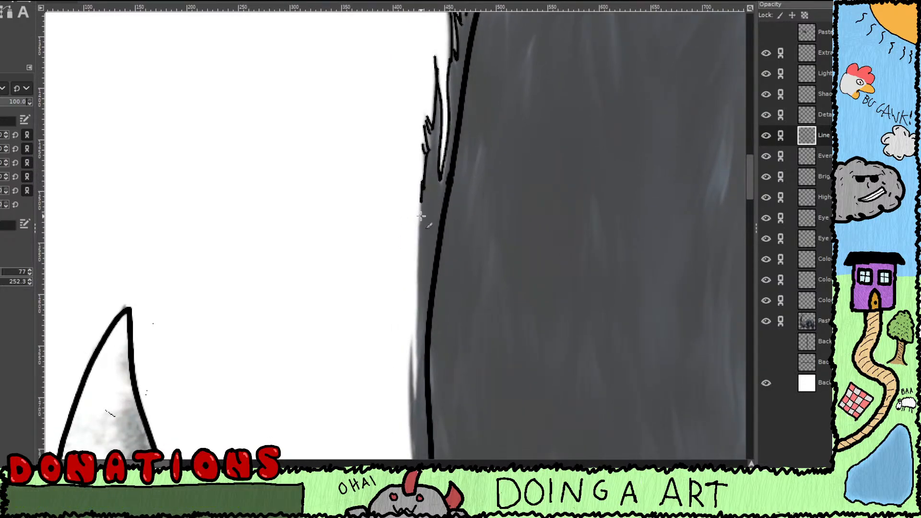
Step: Extend the thin line down the smooth lower left edge of the tail and outline its two thin fur slivers
{"action": "left_click_drag", "start_coordinate": [421, 216], "coordinate": [419, 269]}
{"action": "left_click_drag", "start_coordinate": [418, 304], "coordinate": [417, 354]}
{"action": "mouse_move", "coordinate": [417, 353]}
{"action": "left_mouse_down"}
{"action": "mouse_move", "coordinate": [419, 180]}
{"action": "mouse_move", "coordinate": [417, 246]}
{"action": "left_mouse_up"}
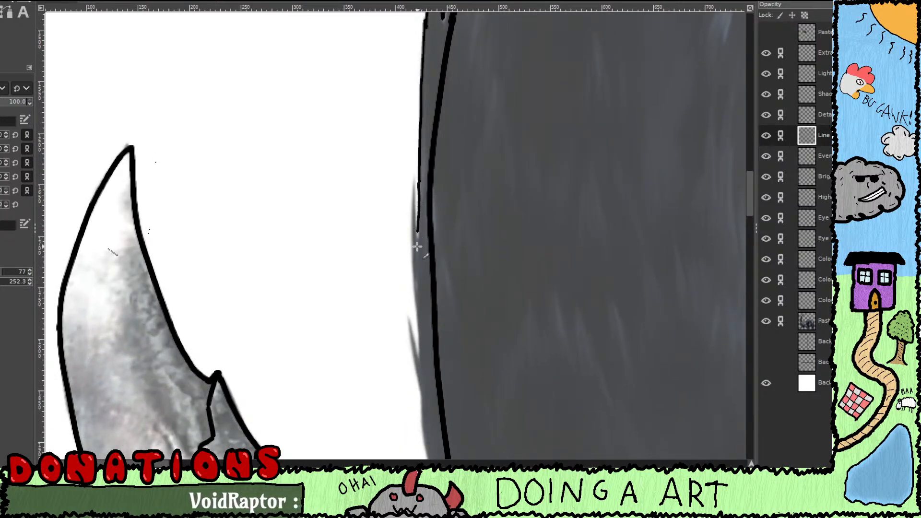
{"action": "scroll", "coordinate": [419, 211], "scroll_direction": "down", "scroll_amount": 2}
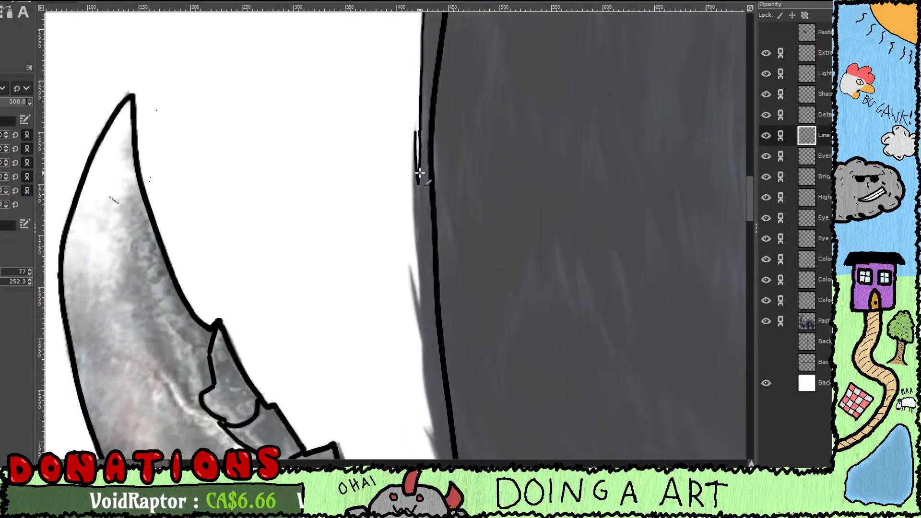
{"action": "left_click_drag", "start_coordinate": [418, 192], "coordinate": [419, 304]}
{"action": "scroll", "coordinate": [410, 271], "scroll_direction": "down", "scroll_amount": 3}
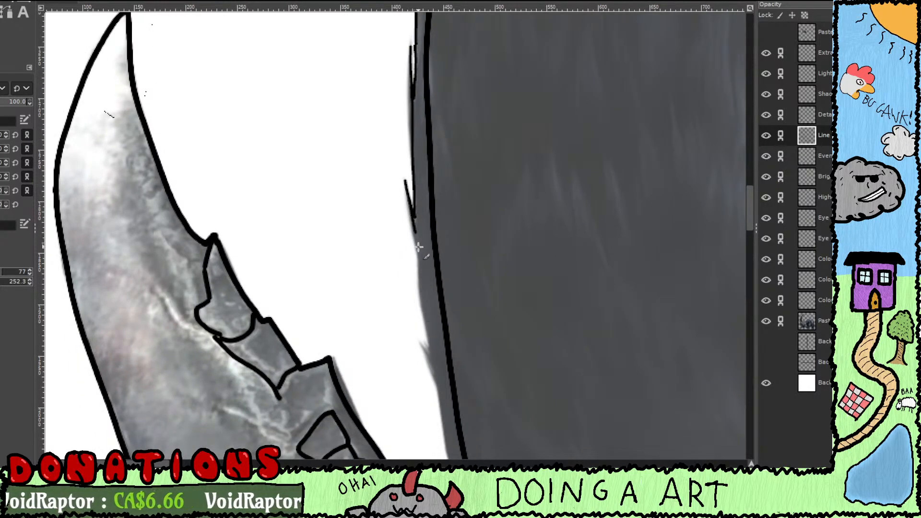
Step: Outline the tiny tuft low on the tail's left edge and extend the thin line down to where the tail meets the wing
{"action": "left_click_drag", "start_coordinate": [419, 247], "coordinate": [418, 273]}
{"action": "key", "text": "ctrl+z"}
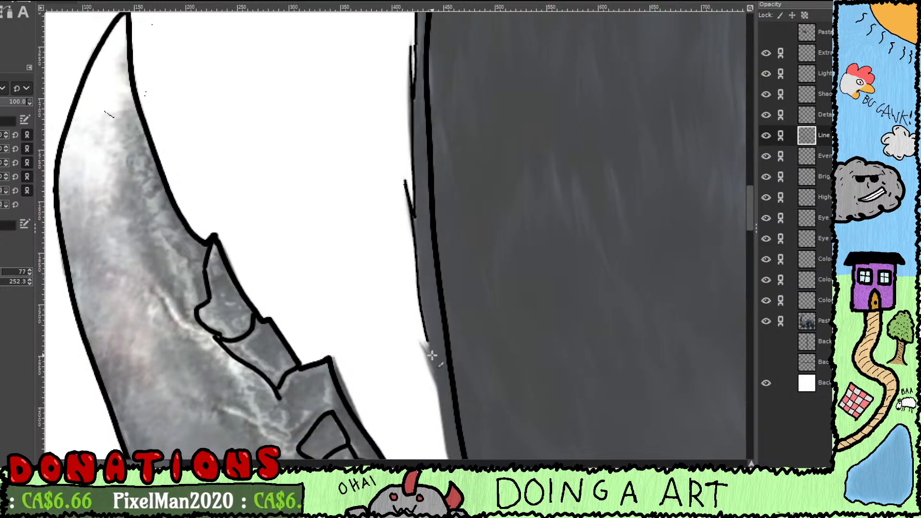
{"action": "scroll", "coordinate": [432, 355], "scroll_direction": "down", "scroll_amount": 5}
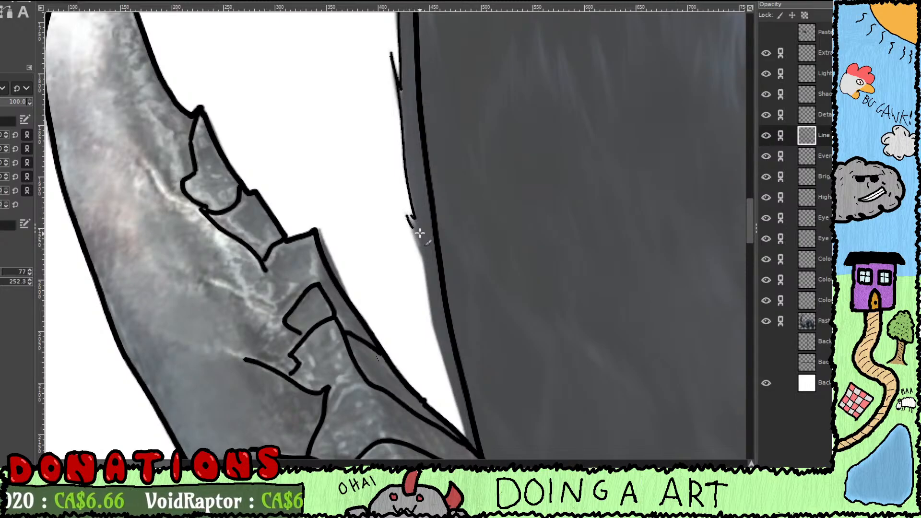
{"action": "left_click_drag", "start_coordinate": [425, 275], "coordinate": [425, 243]}
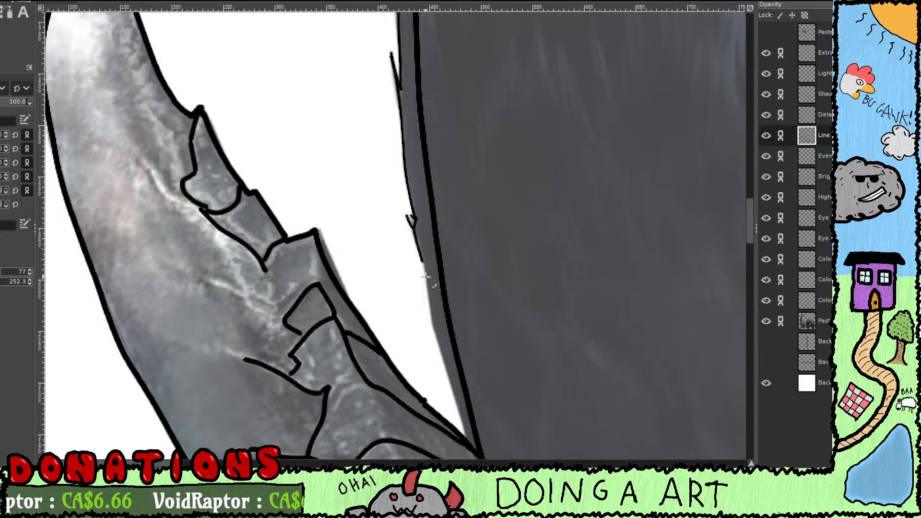
{"action": "mouse_move", "coordinate": [426, 276]}
{"action": "left_mouse_down"}
{"action": "mouse_move", "coordinate": [428, 321]}
{"action": "mouse_move", "coordinate": [414, 285]}
{"action": "left_mouse_up"}
{"action": "key", "text": "ctrl+z"}
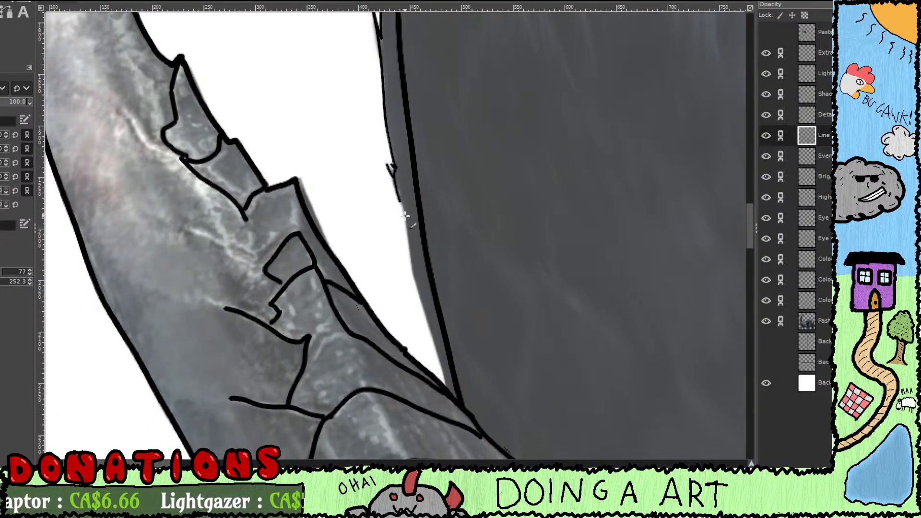
{"action": "mouse_move", "coordinate": [408, 239]}
{"action": "left_mouse_down"}
{"action": "mouse_move", "coordinate": [455, 406]}
{"action": "mouse_move", "coordinate": [449, 388]}
{"action": "left_mouse_up"}
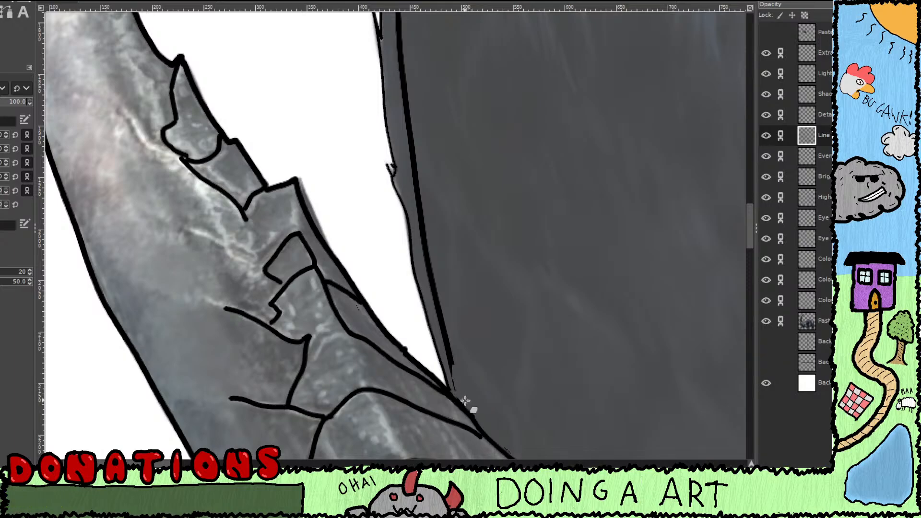
Step: Erase the old thick outline inside the tail's lower left edge, working upward from the wing
{"action": "left_click_drag", "start_coordinate": [460, 388], "coordinate": [416, 173]}
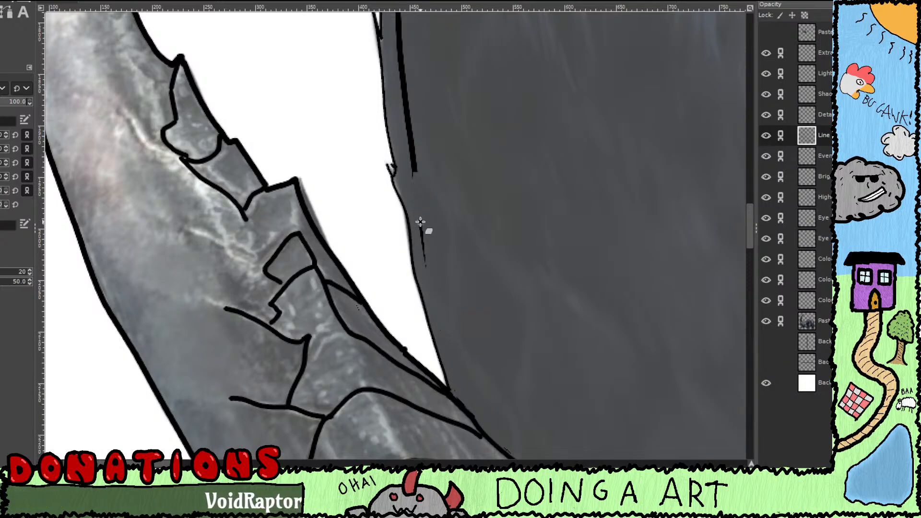
{"action": "left_click_drag", "start_coordinate": [473, 201], "coordinate": [488, 305]}
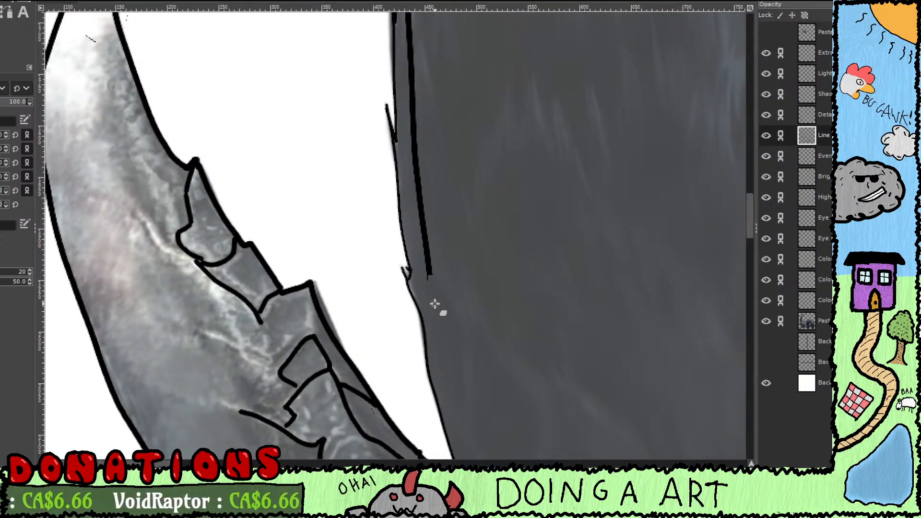
{"action": "left_click_drag", "start_coordinate": [436, 273], "coordinate": [422, 259]}
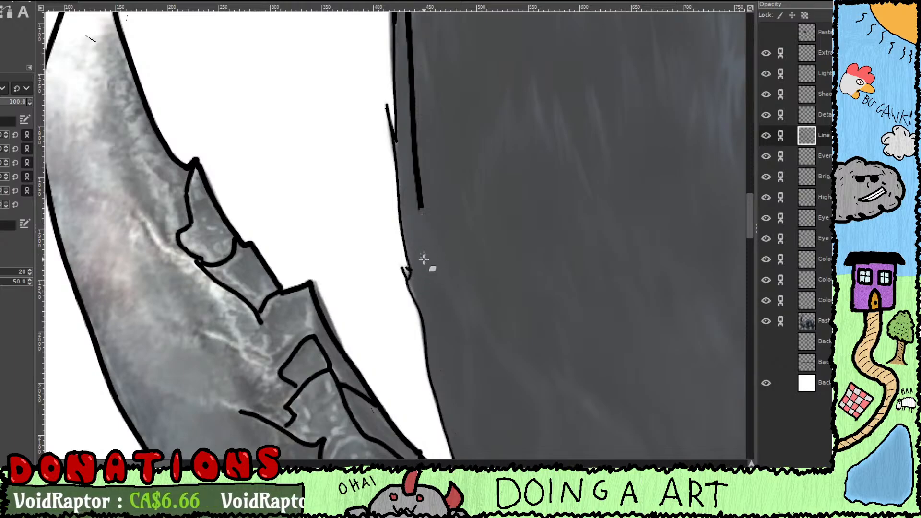
{"action": "mouse_move", "coordinate": [423, 192]}
{"action": "left_mouse_down"}
{"action": "mouse_move", "coordinate": [425, 227]}
{"action": "mouse_move", "coordinate": [417, 202]}
{"action": "mouse_move", "coordinate": [447, 215]}
{"action": "mouse_move", "coordinate": [458, 303]}
{"action": "left_mouse_up"}
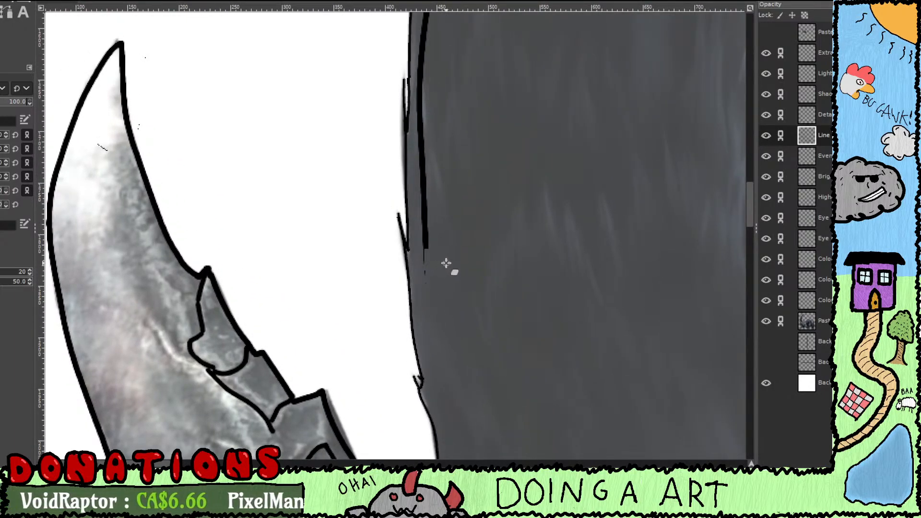
{"action": "mouse_move", "coordinate": [428, 274]}
{"action": "left_mouse_down"}
{"action": "mouse_move", "coordinate": [427, 96]}
{"action": "mouse_move", "coordinate": [416, 158]}
{"action": "mouse_move", "coordinate": [427, 167]}
{"action": "mouse_move", "coordinate": [434, 281]}
{"action": "left_mouse_up"}
{"action": "mouse_move", "coordinate": [428, 246]}
{"action": "left_mouse_down"}
{"action": "mouse_move", "coordinate": [440, 125]}
{"action": "mouse_move", "coordinate": [432, 150]}
{"action": "mouse_move", "coordinate": [437, 248]}
{"action": "left_mouse_up"}
{"action": "mouse_move", "coordinate": [437, 206]}
{"action": "left_mouse_down"}
{"action": "mouse_move", "coordinate": [430, 190]}
{"action": "mouse_move", "coordinate": [455, 150]}
{"action": "mouse_move", "coordinate": [436, 181]}
{"action": "mouse_move", "coordinate": [449, 125]}
{"action": "mouse_move", "coordinate": [438, 221]}
{"action": "mouse_move", "coordinate": [416, 197]}
{"action": "mouse_move", "coordinate": [428, 147]}
{"action": "mouse_move", "coordinate": [420, 204]}
{"action": "mouse_move", "coordinate": [428, 202]}
{"action": "left_mouse_up"}
{"action": "left_click_drag", "start_coordinate": [440, 171], "coordinate": [433, 246]}
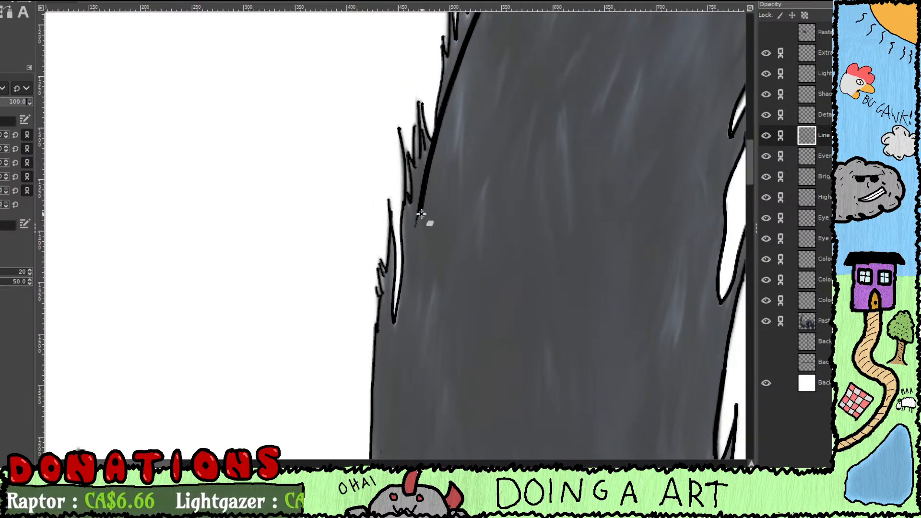
Step: Erase the old thick outline behind the fur tufts along the tail's middle left edge
{"action": "left_click_drag", "start_coordinate": [422, 214], "coordinate": [431, 165]}
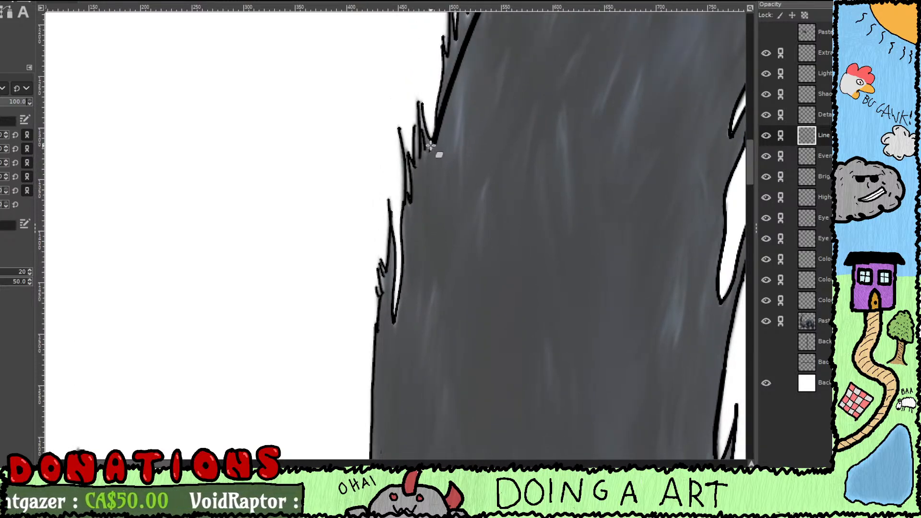
{"action": "mouse_move", "coordinate": [436, 163]}
{"action": "left_mouse_down"}
{"action": "mouse_move", "coordinate": [439, 206]}
{"action": "mouse_move", "coordinate": [455, 128]}
{"action": "mouse_move", "coordinate": [444, 166]}
{"action": "mouse_move", "coordinate": [443, 151]}
{"action": "mouse_move", "coordinate": [436, 239]}
{"action": "left_mouse_up"}
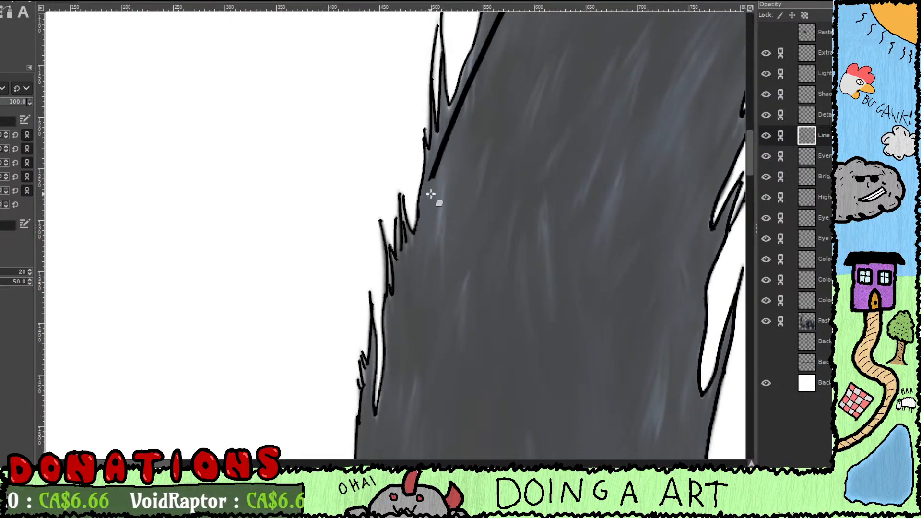
{"action": "mouse_move", "coordinate": [453, 200]}
{"action": "left_mouse_down"}
{"action": "mouse_move", "coordinate": [448, 172]}
{"action": "mouse_move", "coordinate": [433, 173]}
{"action": "mouse_move", "coordinate": [465, 106]}
{"action": "mouse_move", "coordinate": [432, 187]}
{"action": "mouse_move", "coordinate": [446, 138]}
{"action": "mouse_move", "coordinate": [428, 179]}
{"action": "left_mouse_up"}
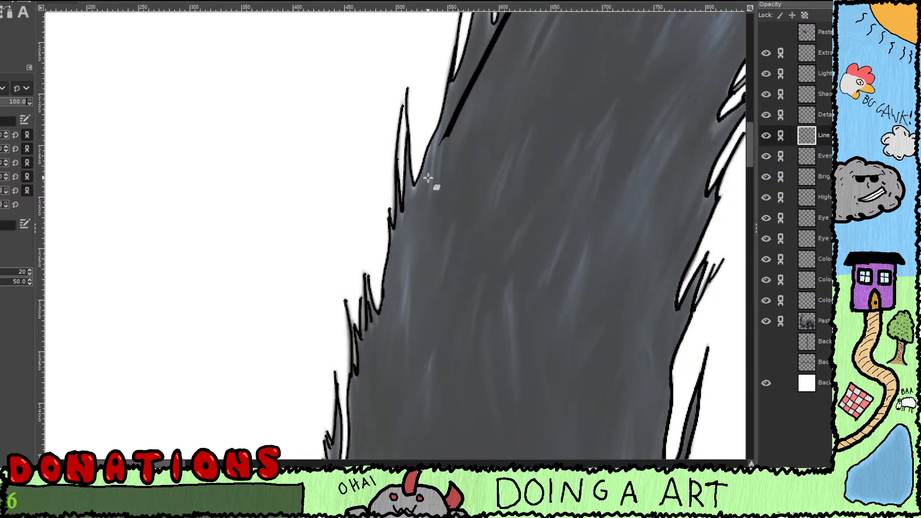
{"action": "mouse_move", "coordinate": [443, 146]}
{"action": "left_mouse_down"}
{"action": "mouse_move", "coordinate": [478, 67]}
{"action": "mouse_move", "coordinate": [436, 159]}
{"action": "left_mouse_up"}
{"action": "left_click_drag", "start_coordinate": [469, 117], "coordinate": [434, 293]}
{"action": "left_click_drag", "start_coordinate": [457, 212], "coordinate": [450, 236]}
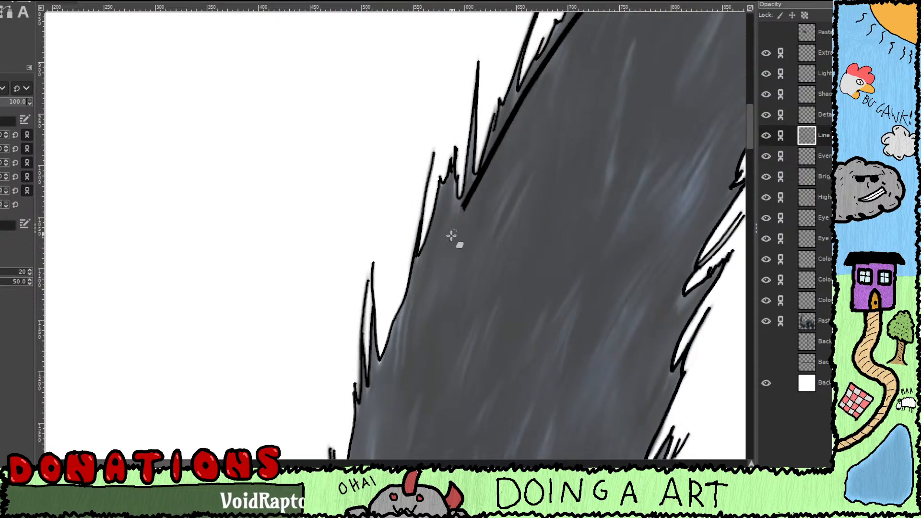
Step: Erase the old thick outline behind the spikes and tufts on the tail's upper left edge, up to the last fur cluster
{"action": "mouse_move", "coordinate": [477, 190]}
{"action": "left_mouse_down"}
{"action": "mouse_move", "coordinate": [470, 202]}
{"action": "mouse_move", "coordinate": [489, 160]}
{"action": "mouse_move", "coordinate": [462, 218]}
{"action": "mouse_move", "coordinate": [498, 138]}
{"action": "left_mouse_up"}
{"action": "left_click_drag", "start_coordinate": [493, 171], "coordinate": [434, 247]}
{"action": "mouse_move", "coordinate": [444, 208]}
{"action": "left_mouse_down"}
{"action": "mouse_move", "coordinate": [496, 136]}
{"action": "mouse_move", "coordinate": [438, 213]}
{"action": "mouse_move", "coordinate": [385, 317]}
{"action": "left_mouse_up"}
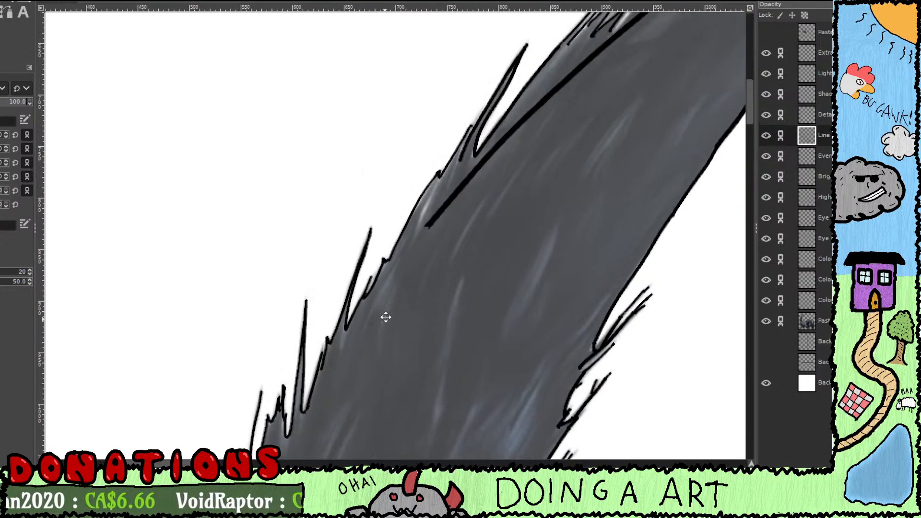
{"action": "mouse_move", "coordinate": [436, 234]}
{"action": "left_mouse_down"}
{"action": "mouse_move", "coordinate": [479, 177]}
{"action": "mouse_move", "coordinate": [465, 186]}
{"action": "mouse_move", "coordinate": [491, 166]}
{"action": "mouse_move", "coordinate": [407, 283]}
{"action": "left_mouse_up"}
{"action": "mouse_move", "coordinate": [461, 209]}
{"action": "left_mouse_down"}
{"action": "mouse_move", "coordinate": [438, 212]}
{"action": "mouse_move", "coordinate": [576, 103]}
{"action": "mouse_move", "coordinate": [542, 128]}
{"action": "mouse_move", "coordinate": [416, 282]}
{"action": "left_mouse_up"}
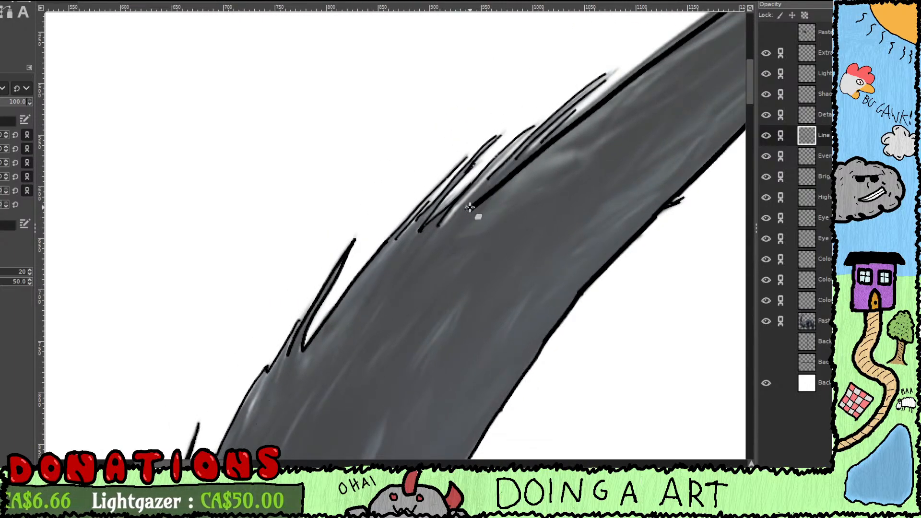
{"action": "mouse_move", "coordinate": [471, 208]}
{"action": "left_mouse_down"}
{"action": "mouse_move", "coordinate": [500, 183]}
{"action": "mouse_move", "coordinate": [476, 214]}
{"action": "left_mouse_up"}
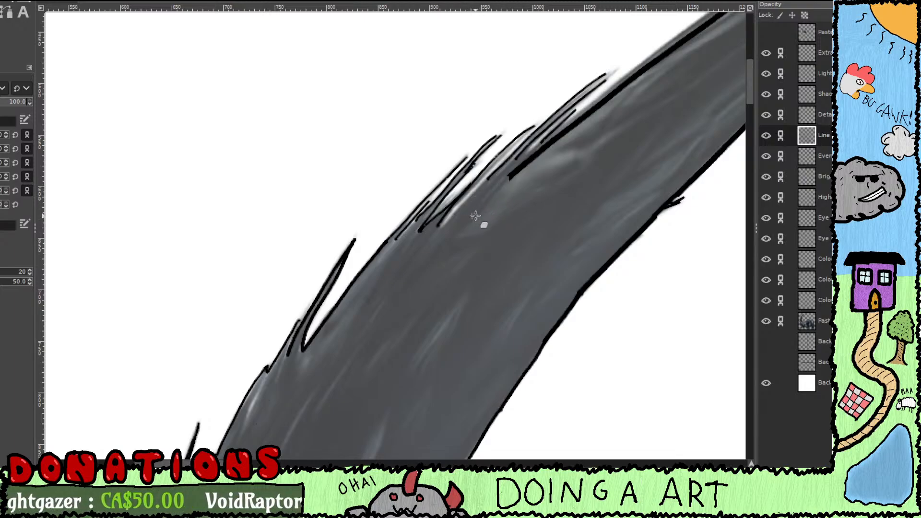
{"action": "left_click_drag", "start_coordinate": [499, 249], "coordinate": [465, 259]}
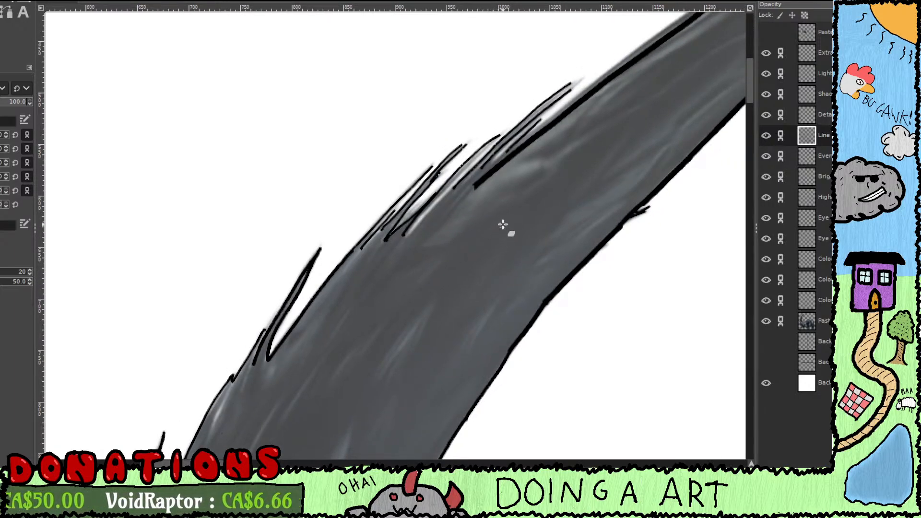
Step: Erase the remaining thick outline along the upper edge of the tail from the last fur cluster to the tip
{"action": "mouse_move", "coordinate": [479, 197]}
{"action": "left_mouse_down"}
{"action": "mouse_move", "coordinate": [501, 165]}
{"action": "mouse_move", "coordinate": [518, 160]}
{"action": "mouse_move", "coordinate": [490, 181]}
{"action": "mouse_move", "coordinate": [592, 94]}
{"action": "mouse_move", "coordinate": [545, 149]}
{"action": "mouse_move", "coordinate": [523, 151]}
{"action": "mouse_move", "coordinate": [532, 158]}
{"action": "mouse_move", "coordinate": [485, 185]}
{"action": "mouse_move", "coordinate": [538, 130]}
{"action": "mouse_move", "coordinate": [534, 148]}
{"action": "mouse_move", "coordinate": [599, 87]}
{"action": "left_mouse_up"}
{"action": "mouse_move", "coordinate": [514, 155]}
{"action": "left_mouse_down"}
{"action": "mouse_move", "coordinate": [465, 211]}
{"action": "mouse_move", "coordinate": [443, 260]}
{"action": "left_mouse_up"}
{"action": "left_click_drag", "start_coordinate": [524, 187], "coordinate": [583, 155]}
{"action": "left_click_drag", "start_coordinate": [513, 209], "coordinate": [412, 251]}
{"action": "mouse_move", "coordinate": [512, 182]}
{"action": "left_mouse_down"}
{"action": "mouse_move", "coordinate": [503, 180]}
{"action": "mouse_move", "coordinate": [510, 176]}
{"action": "left_mouse_up"}
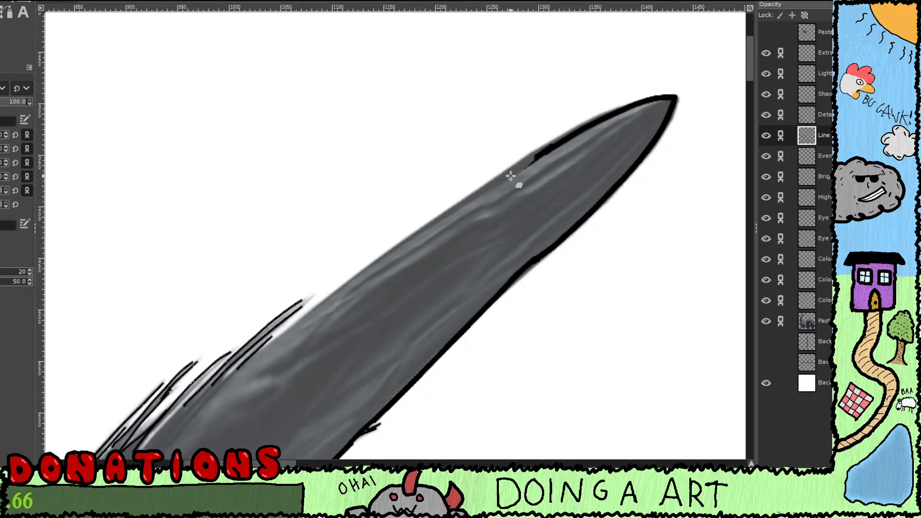
{"action": "mouse_move", "coordinate": [559, 135]}
{"action": "left_mouse_down"}
{"action": "mouse_move", "coordinate": [590, 134]}
{"action": "mouse_move", "coordinate": [619, 114]}
{"action": "mouse_move", "coordinate": [674, 100]}
{"action": "left_mouse_up"}
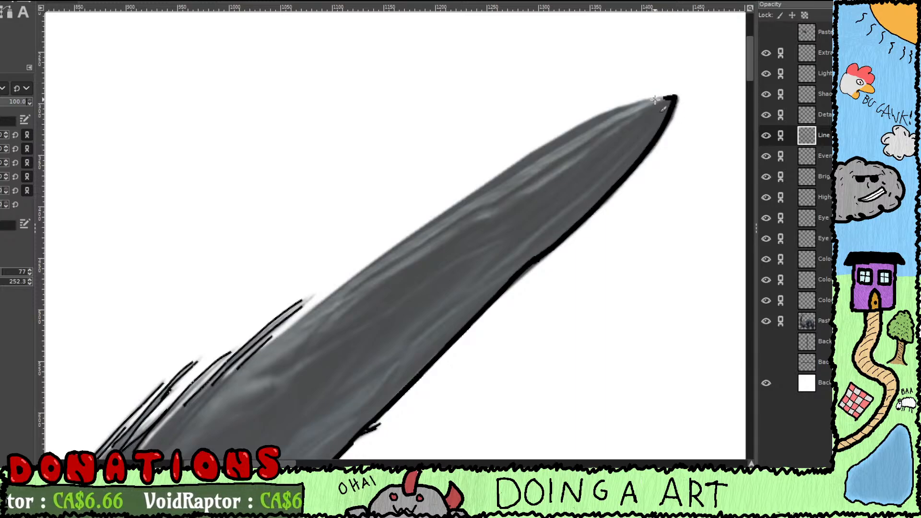
Step: Draw a thin line along the tail's smooth upper edge from the last fur cluster to the tip
{"action": "mouse_move", "coordinate": [637, 104]}
{"action": "left_mouse_down"}
{"action": "mouse_move", "coordinate": [542, 146]}
{"action": "mouse_move", "coordinate": [480, 194]}
{"action": "left_mouse_up"}
{"action": "key", "text": "ctrl+z"}
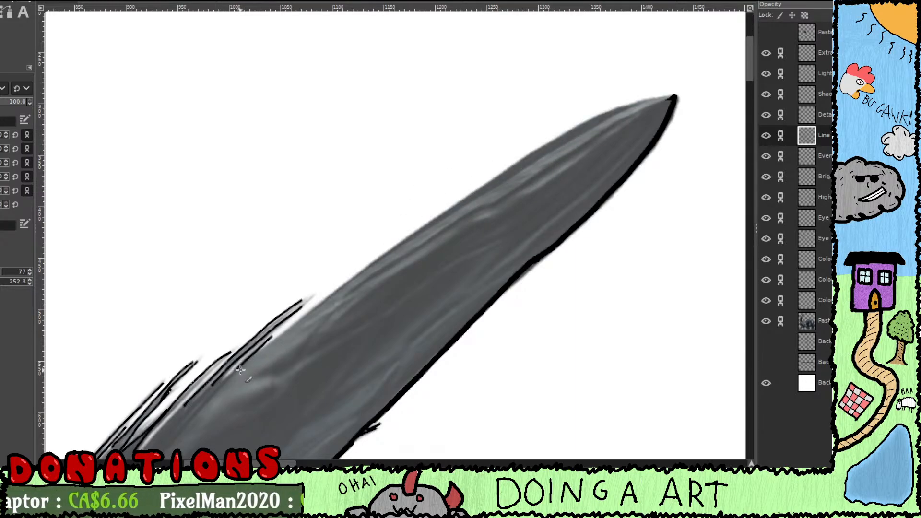
{"action": "left_click_drag", "start_coordinate": [248, 360], "coordinate": [275, 343]}
{"action": "mouse_move", "coordinate": [295, 327]}
{"action": "left_mouse_down"}
{"action": "mouse_move", "coordinate": [481, 186]}
{"action": "mouse_move", "coordinate": [588, 119]}
{"action": "mouse_move", "coordinate": [625, 101]}
{"action": "mouse_move", "coordinate": [677, 97]}
{"action": "left_mouse_up"}
Step: Erase the end of the thin line near the tail tip and redraw it to meet the point cleanly
{"action": "key", "text": "shift+e"}
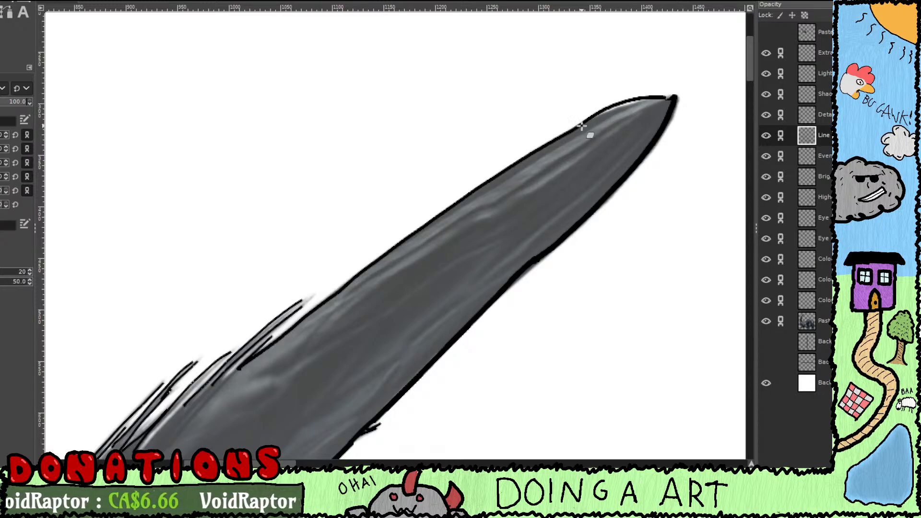
{"action": "mouse_move", "coordinate": [584, 129]}
{"action": "left_mouse_down"}
{"action": "mouse_move", "coordinate": [614, 97]}
{"action": "mouse_move", "coordinate": [587, 117]}
{"action": "mouse_move", "coordinate": [650, 90]}
{"action": "mouse_move", "coordinate": [651, 103]}
{"action": "mouse_move", "coordinate": [667, 94]}
{"action": "mouse_move", "coordinate": [631, 92]}
{"action": "mouse_move", "coordinate": [594, 125]}
{"action": "mouse_move", "coordinate": [579, 125]}
{"action": "mouse_move", "coordinate": [682, 100]}
{"action": "left_mouse_up"}
{"action": "key", "text": "p"}
{"action": "key", "text": "ctrl+z"}
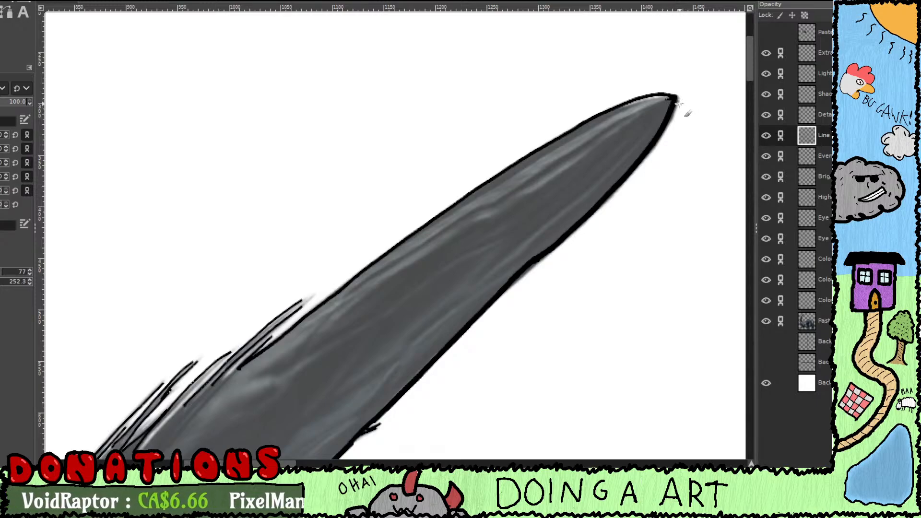
{"action": "key", "text": "ctrl+z"}
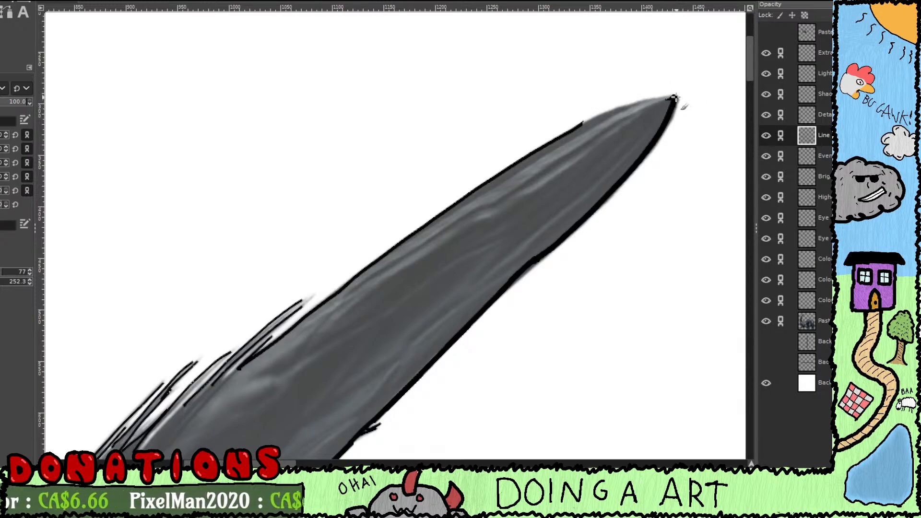
{"action": "left_click_drag", "start_coordinate": [675, 98], "coordinate": [567, 133]}
{"action": "key", "text": "ctrl+z"}
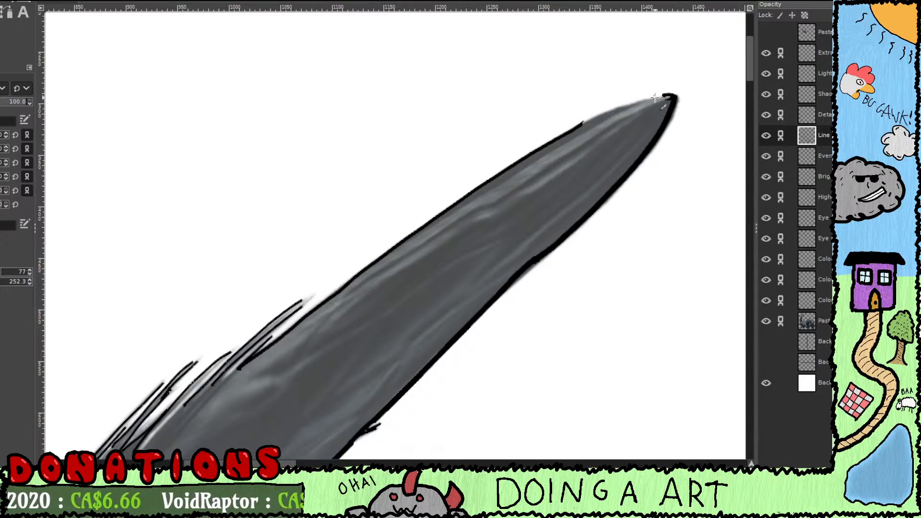
{"action": "mouse_move", "coordinate": [668, 97]}
{"action": "left_mouse_down"}
{"action": "mouse_move", "coordinate": [588, 124]}
{"action": "mouse_move", "coordinate": [582, 136]}
{"action": "mouse_move", "coordinate": [610, 111]}
{"action": "mouse_move", "coordinate": [677, 95]}
{"action": "left_mouse_up"}
{"action": "key", "text": "ctrl+z"}
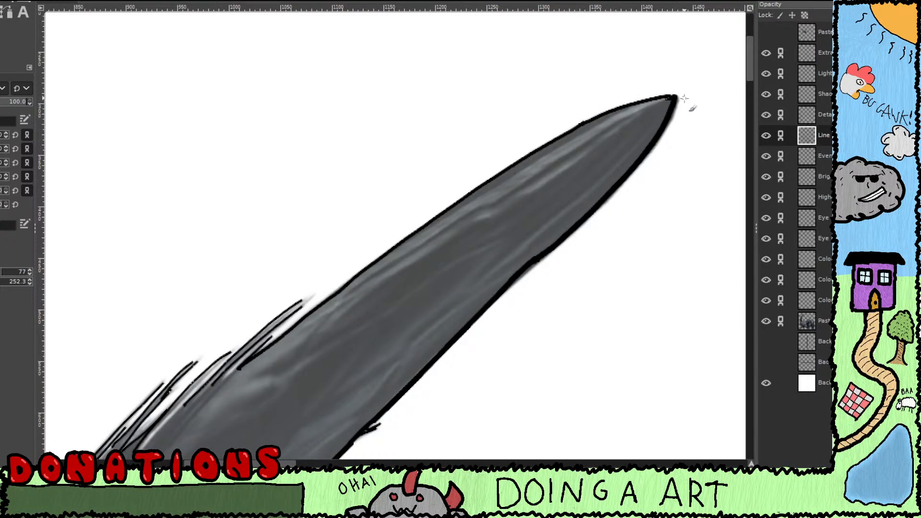
Step: Erase the excess line on the inner side of the tail tip's point
{"action": "key", "text": "shift+e"}
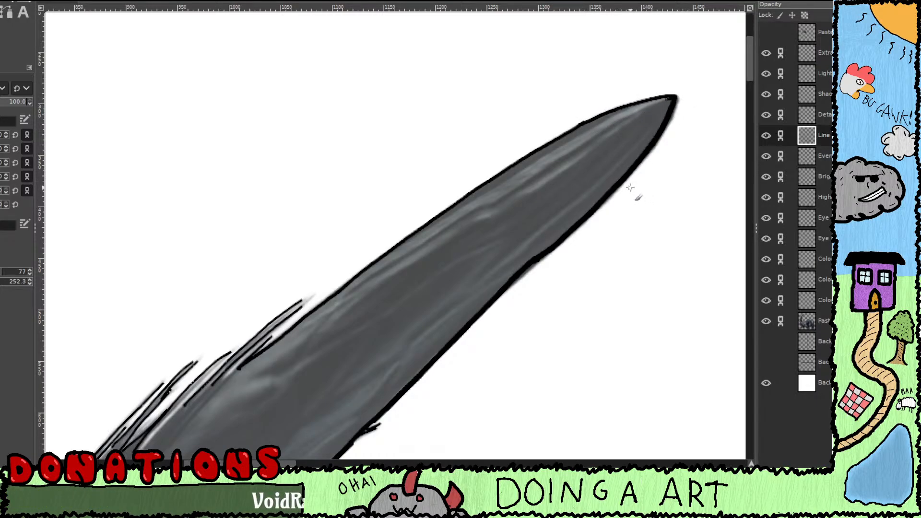
{"action": "scroll", "coordinate": [657, 166], "scroll_direction": "up", "scroll_amount": 3}
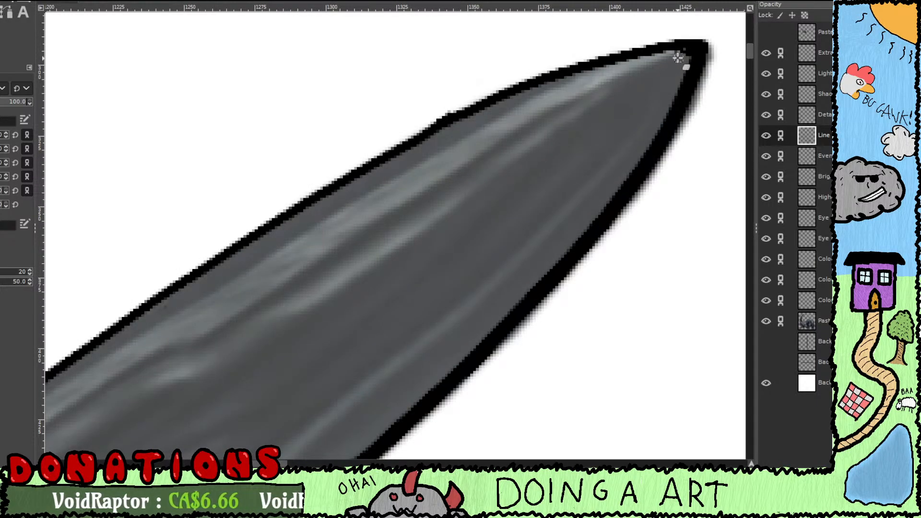
{"action": "left_click_drag", "start_coordinate": [675, 56], "coordinate": [687, 57]}
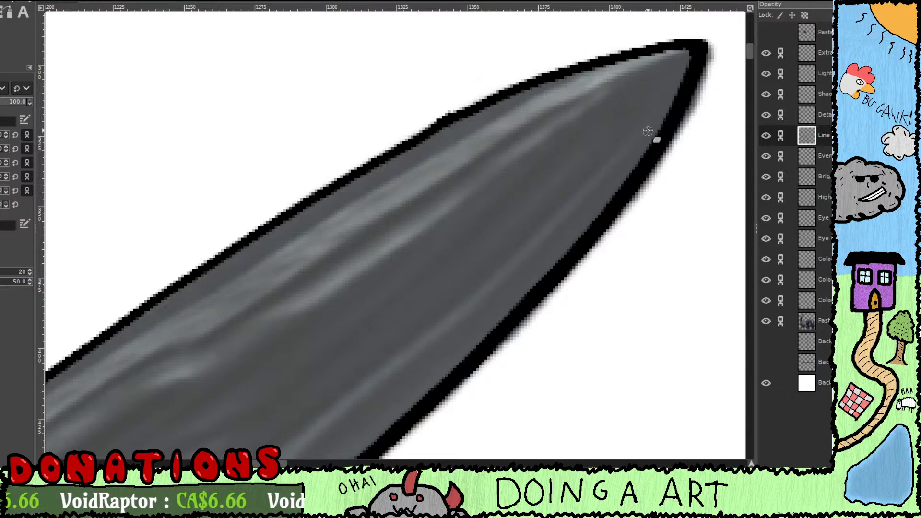
{"action": "scroll", "coordinate": [646, 129], "scroll_direction": "down", "scroll_amount": 2}
{"action": "scroll", "coordinate": [646, 131], "scroll_direction": "down", "scroll_amount": 2}
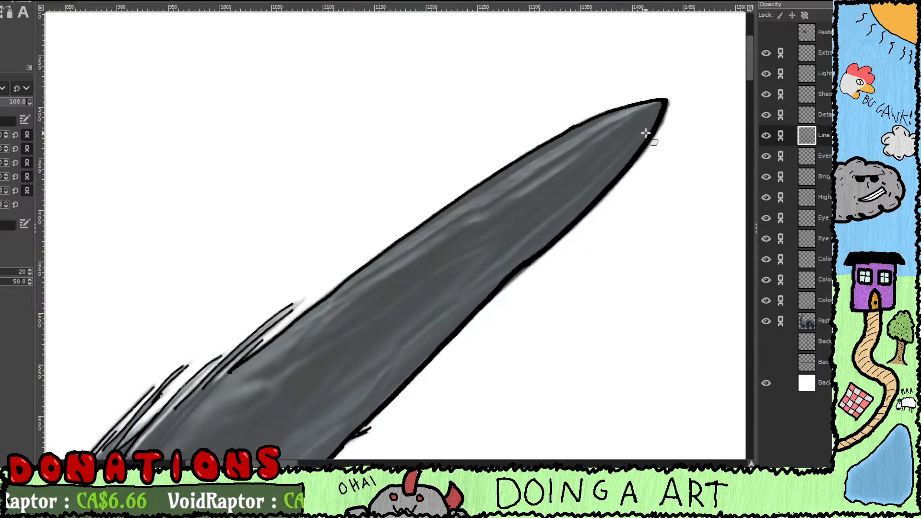
Step: Thicken the outline on the tail's upper edge near the tip and try extending the heavier line down toward the fur tufts
{"action": "key", "text": "p"}
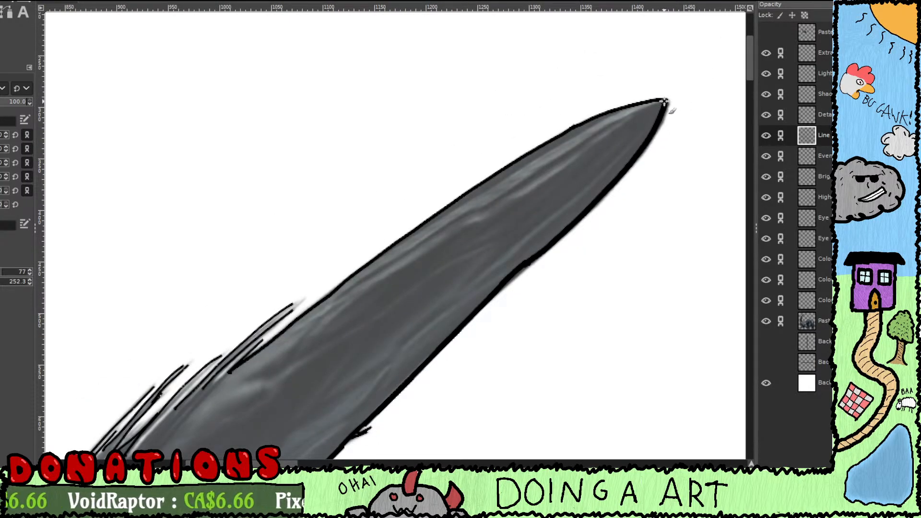
{"action": "mouse_move", "coordinate": [665, 101]}
{"action": "left_mouse_down"}
{"action": "mouse_move", "coordinate": [597, 116]}
{"action": "mouse_move", "coordinate": [502, 174]}
{"action": "left_mouse_up"}
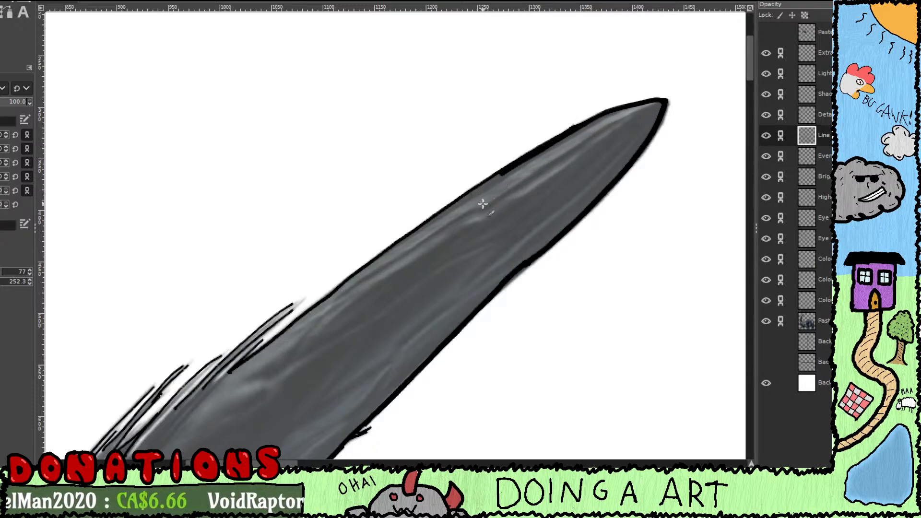
{"action": "left_click_drag", "start_coordinate": [490, 230], "coordinate": [604, 144]}
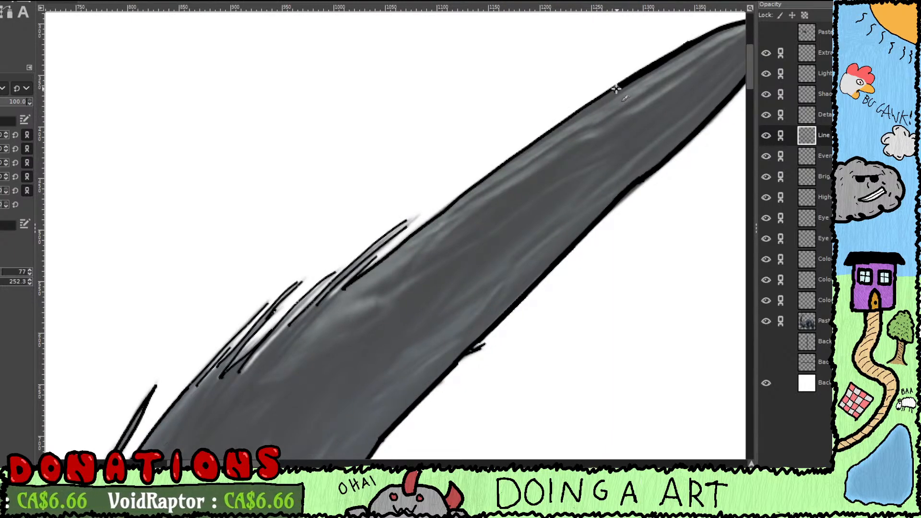
{"action": "left_click_drag", "start_coordinate": [617, 89], "coordinate": [484, 183]}
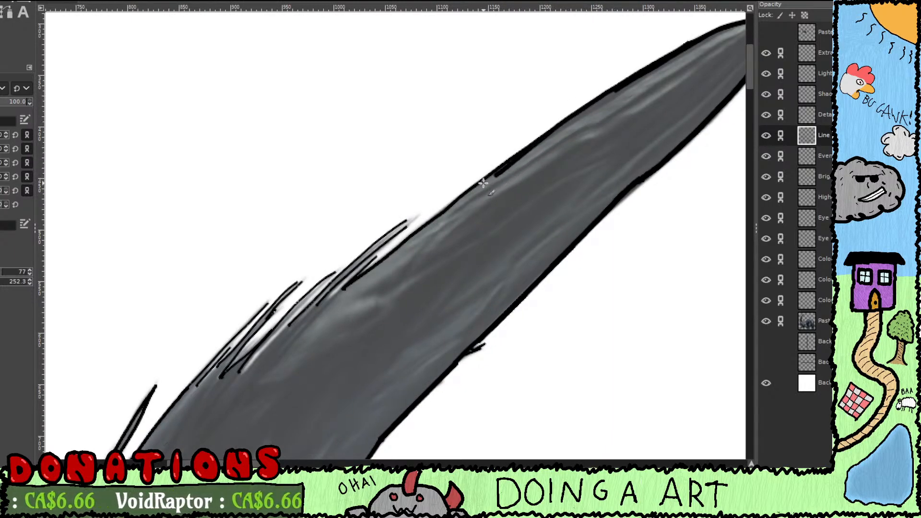
{"action": "key", "text": "ctrl+z"}
{"action": "left_click_drag", "start_coordinate": [413, 254], "coordinate": [367, 317]}
{"action": "scroll", "coordinate": [494, 255], "scroll_direction": "down", "scroll_amount": 6}
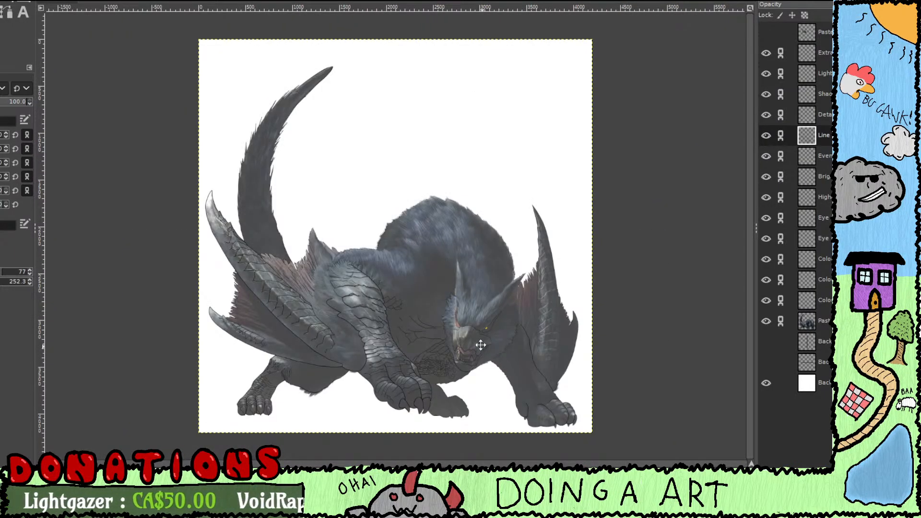
Step: Hide the pasted painting so that only the creature's line art shows against the white background
{"action": "left_click_drag", "start_coordinate": [481, 345], "coordinate": [549, 301]}
{"action": "left_click", "coordinate": [768, 320]}
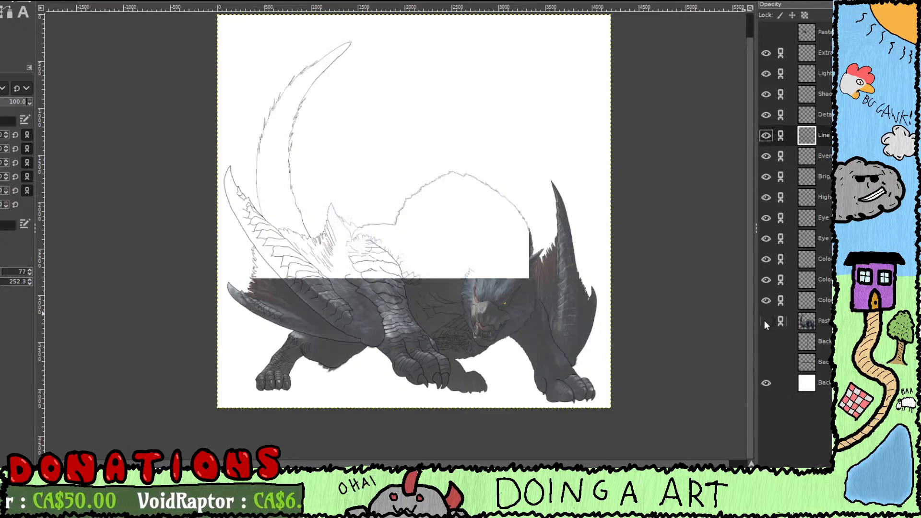
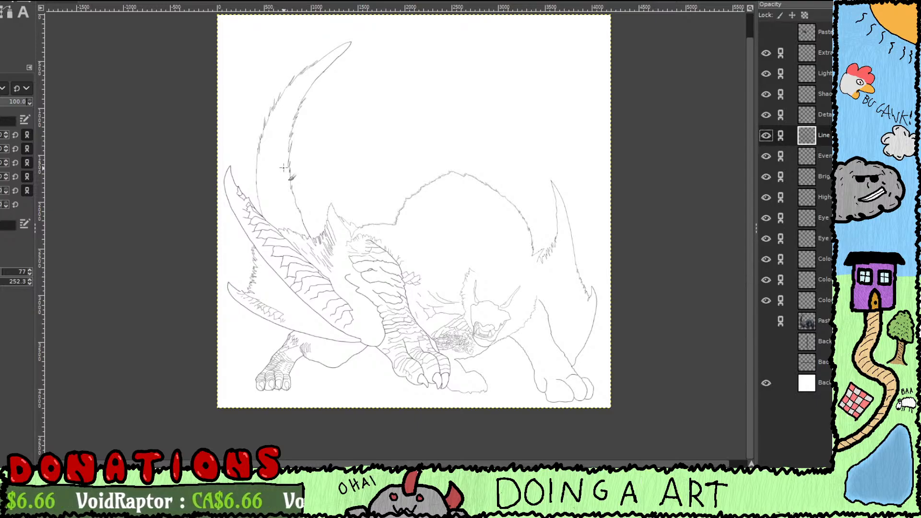
{"action": "scroll", "coordinate": [387, 205], "scroll_direction": "up", "scroll_amount": 1}
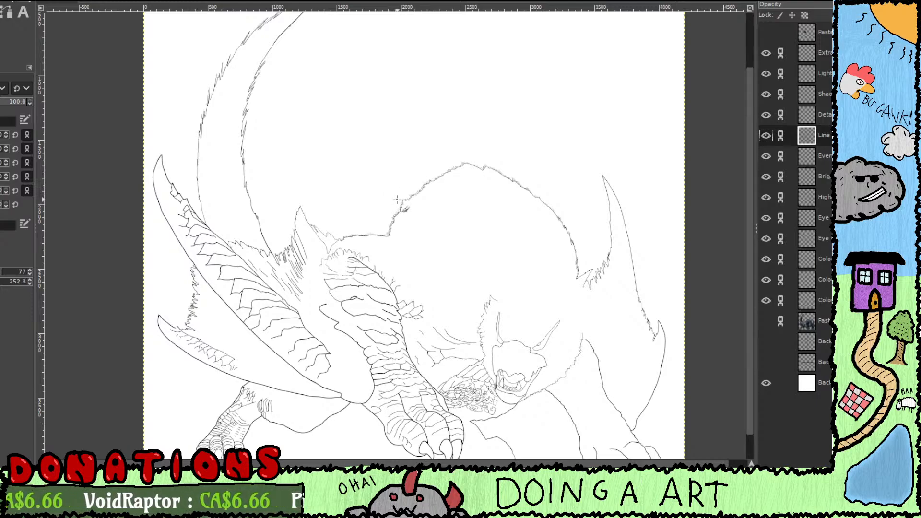
{"action": "mouse_move", "coordinate": [411, 112]}
{"action": "left_mouse_down"}
{"action": "mouse_move", "coordinate": [443, 108]}
{"action": "mouse_move", "coordinate": [411, 148]}
{"action": "mouse_move", "coordinate": [488, 135]}
{"action": "left_mouse_up"}
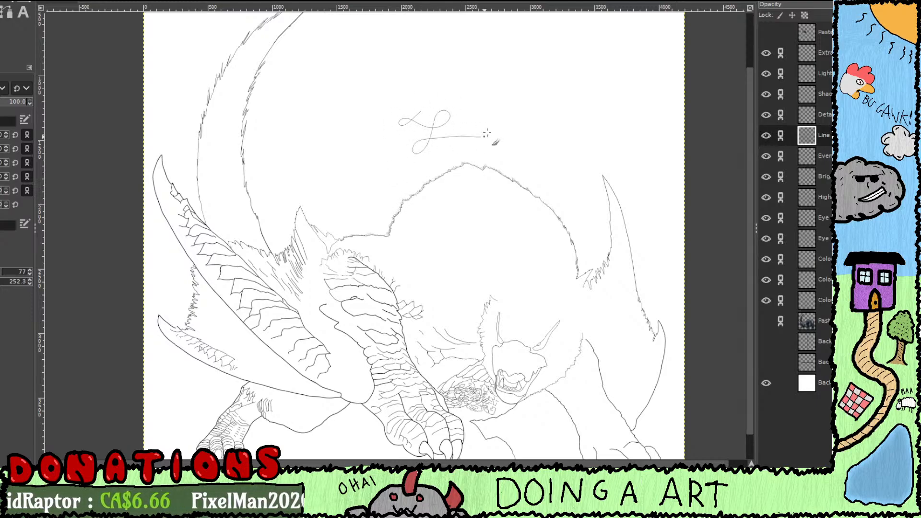
{"action": "key", "text": "ctrl+z"}
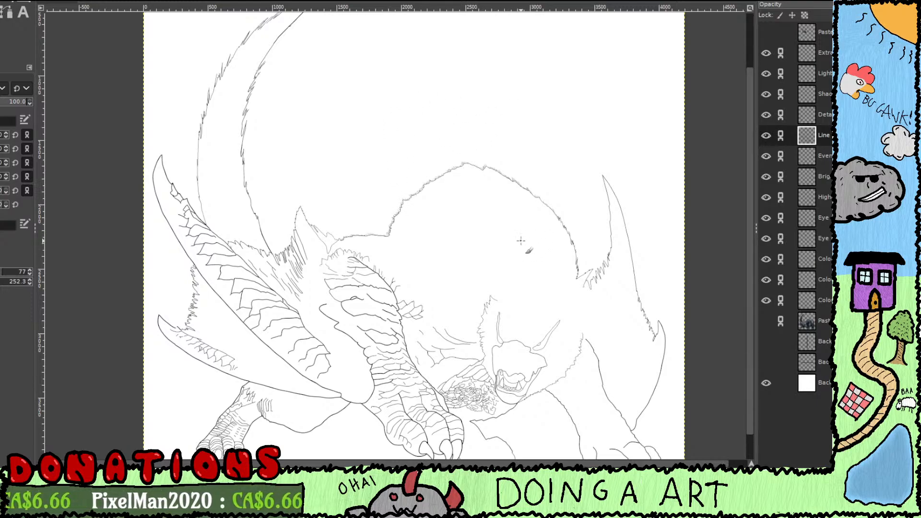
Step: Examine the bare line art across the body, head and legs, ending at the front paw beside the folded wing
{"action": "left_click_drag", "start_coordinate": [445, 258], "coordinate": [577, 360]}
{"action": "left_click_drag", "start_coordinate": [574, 328], "coordinate": [506, 218]}
{"action": "left_click_drag", "start_coordinate": [538, 267], "coordinate": [511, 267]}
{"action": "left_click_drag", "start_coordinate": [557, 308], "coordinate": [494, 276]}
{"action": "left_click_drag", "start_coordinate": [511, 312], "coordinate": [544, 332]}
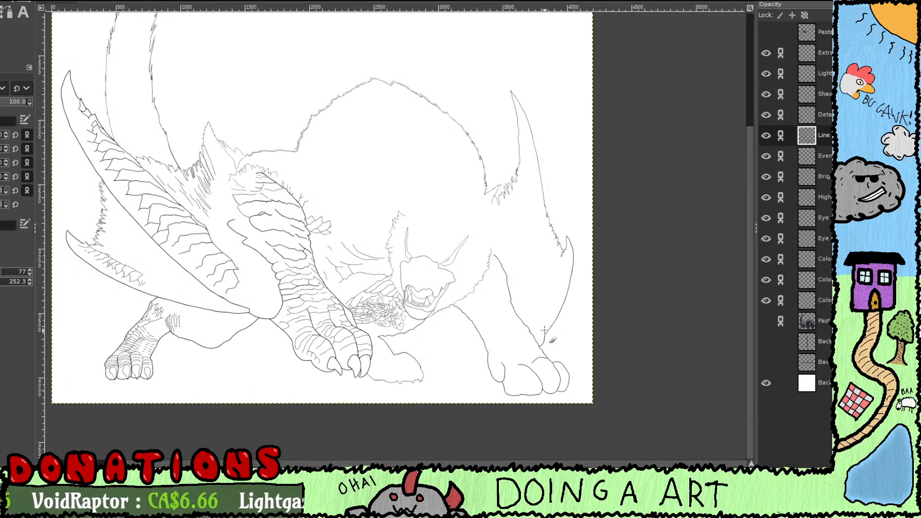
{"action": "key", "text": "minus"}
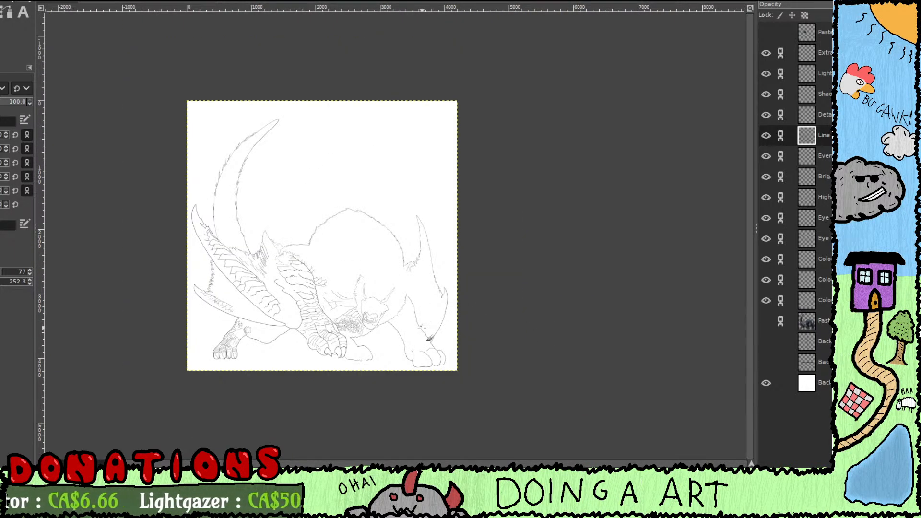
{"action": "key", "text": "plus"}
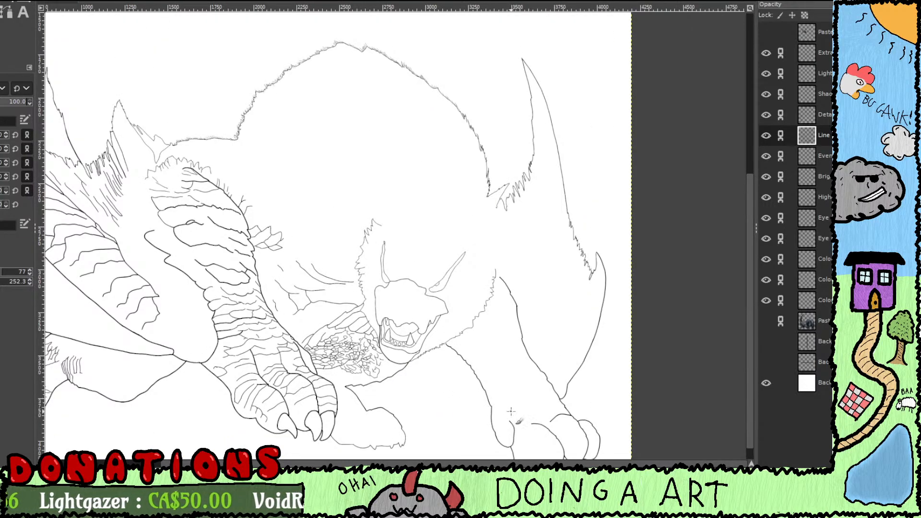
{"action": "left_click_drag", "start_coordinate": [474, 401], "coordinate": [404, 311]}
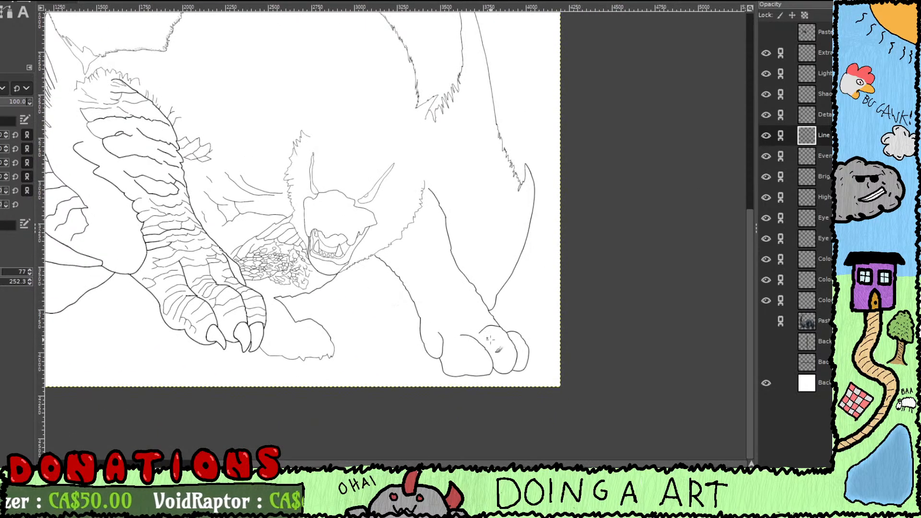
{"action": "left_click_drag", "start_coordinate": [497, 357], "coordinate": [439, 339]}
{"action": "key", "text": "plus"}
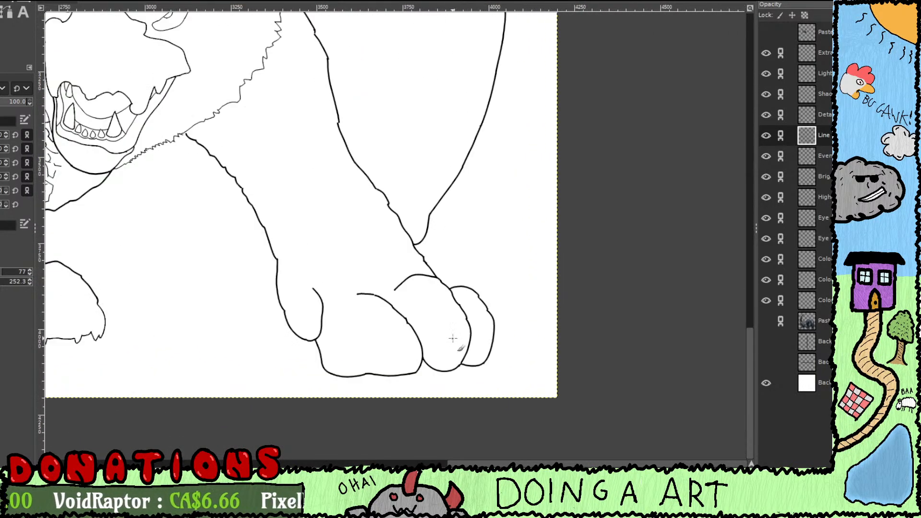
Step: Show the pasted painting again and try outlining a skin scale on the front paw's broad toe on the detail layer
{"action": "left_click", "coordinate": [766, 321]}
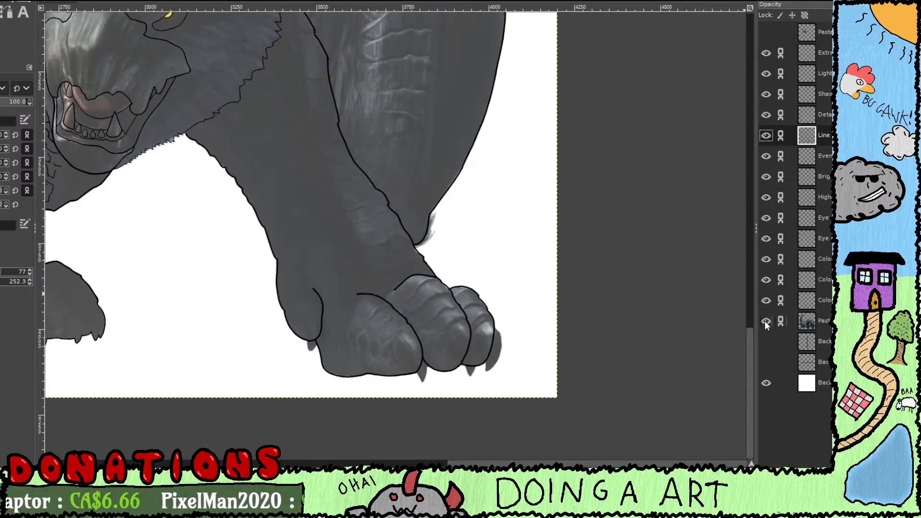
{"action": "left_click", "coordinate": [824, 115]}
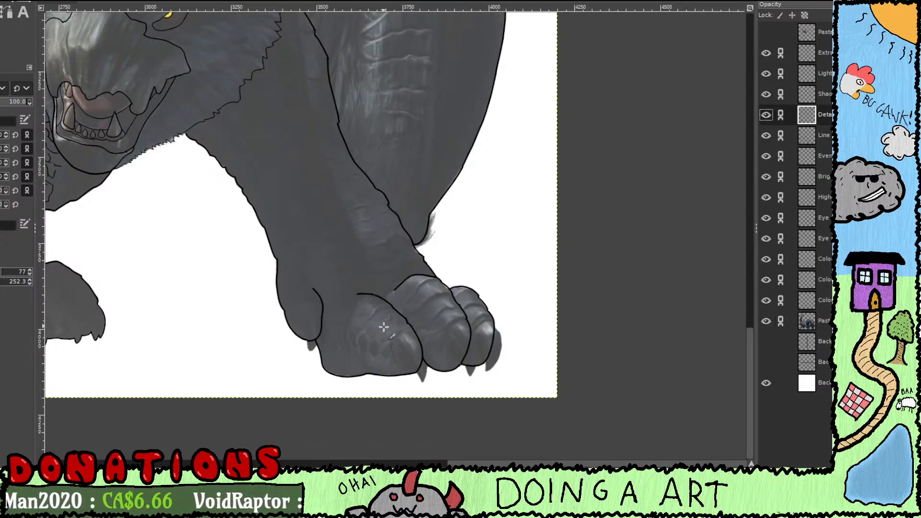
{"action": "scroll", "coordinate": [402, 338], "scroll_direction": "up", "scroll_amount": 1}
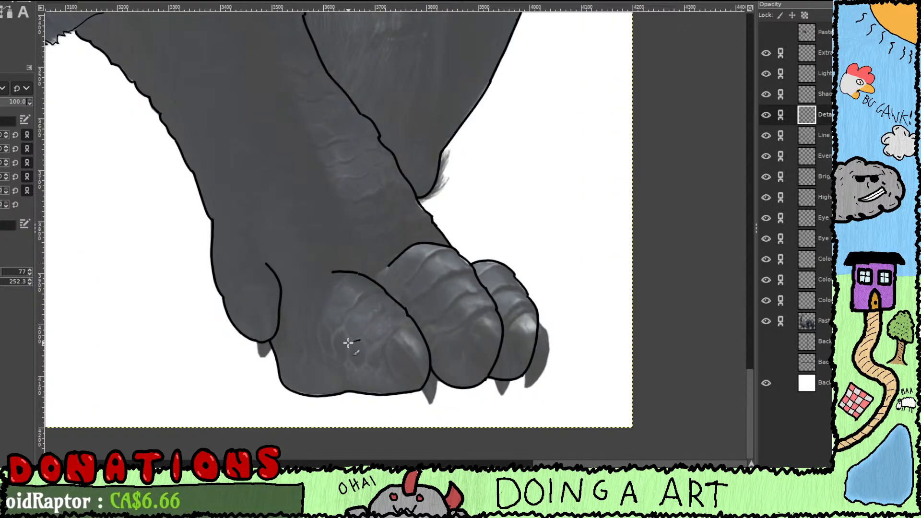
{"action": "mouse_move", "coordinate": [350, 357]}
{"action": "left_mouse_down"}
{"action": "mouse_move", "coordinate": [358, 368]}
{"action": "mouse_move", "coordinate": [367, 363]}
{"action": "left_mouse_up"}
{"action": "key", "text": "ctrl+z"}
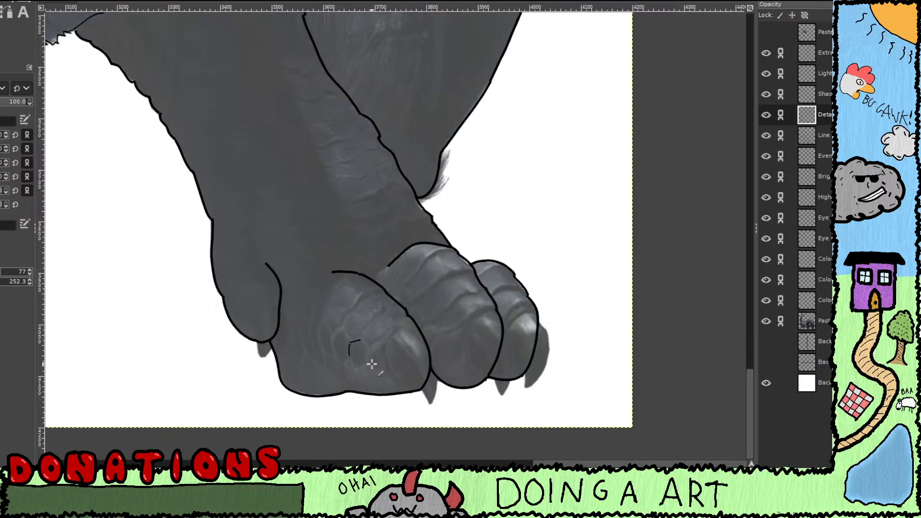
Step: Outline the claw of the front paw's broad toe on the detail layer, from its rounded base to the pointed tip
{"action": "scroll", "coordinate": [371, 366], "scroll_direction": "up", "scroll_amount": 1}
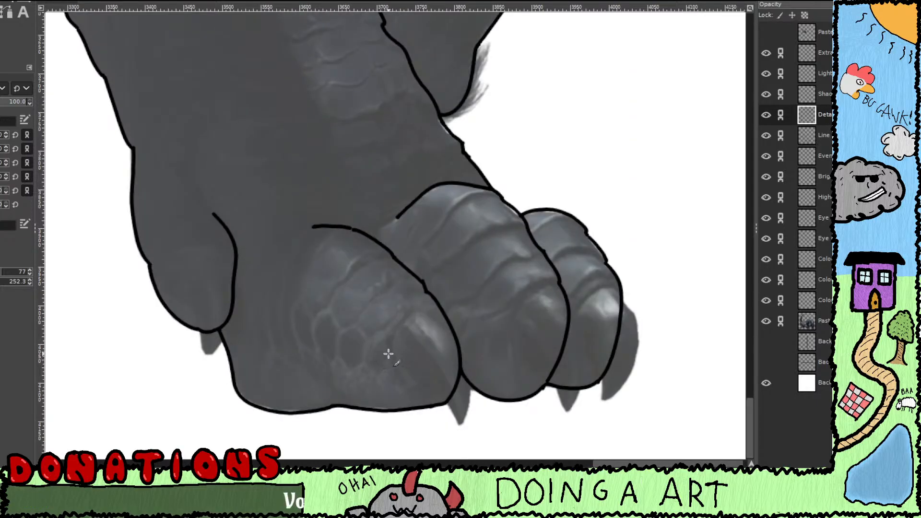
{"action": "scroll", "coordinate": [389, 355], "scroll_direction": "down", "scroll_amount": 2}
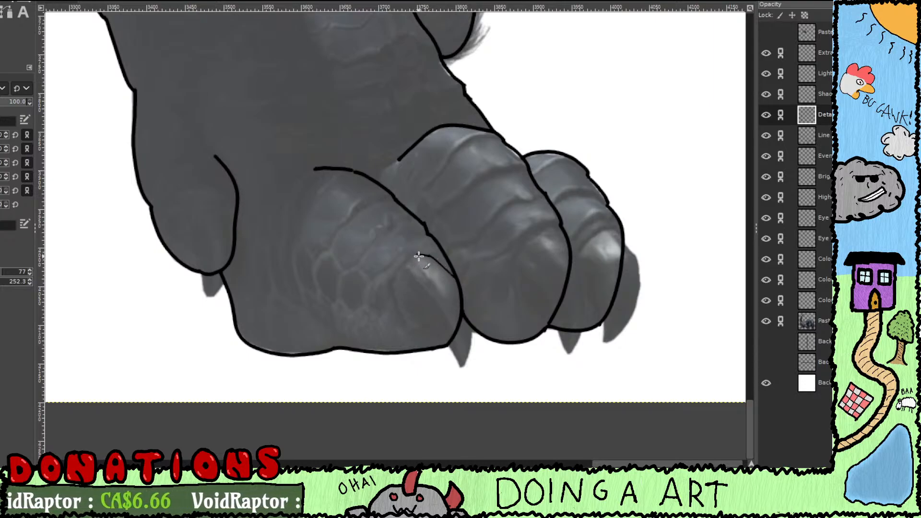
{"action": "left_click_drag", "start_coordinate": [419, 257], "coordinate": [399, 270]}
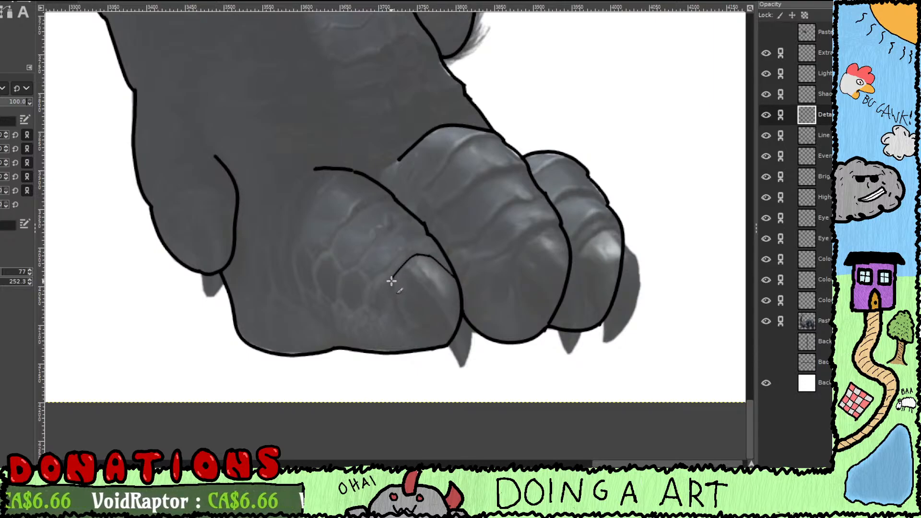
{"action": "mouse_move", "coordinate": [392, 302]}
{"action": "left_mouse_down"}
{"action": "mouse_move", "coordinate": [419, 339]}
{"action": "mouse_move", "coordinate": [412, 331]}
{"action": "mouse_move", "coordinate": [454, 349]}
{"action": "mouse_move", "coordinate": [465, 378]}
{"action": "mouse_move", "coordinate": [458, 367]}
{"action": "mouse_move", "coordinate": [474, 340]}
{"action": "mouse_move", "coordinate": [468, 313]}
{"action": "mouse_move", "coordinate": [476, 328]}
{"action": "mouse_move", "coordinate": [459, 282]}
{"action": "left_mouse_up"}
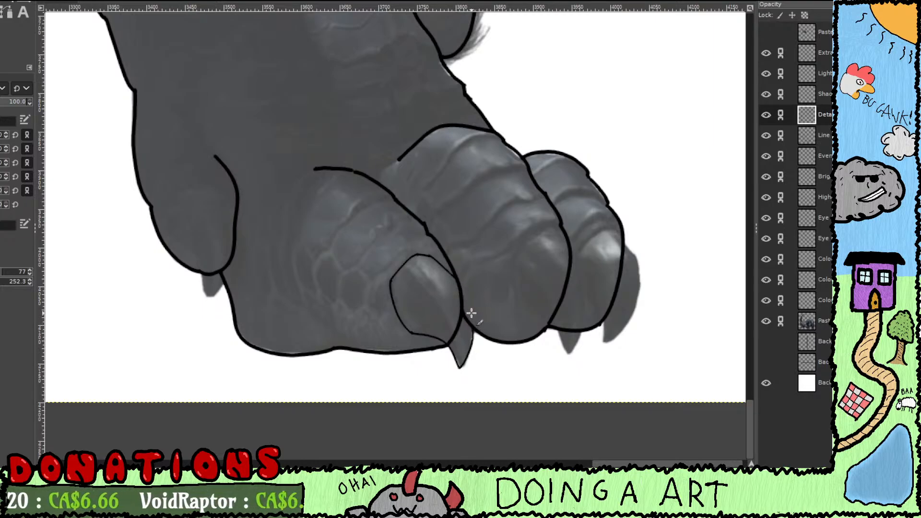
Step: Erase the thick toe outline on the line layer where it crosses the newly outlined claw
{"action": "left_click", "coordinate": [786, 135]}
{"action": "key", "text": "shift+e"}
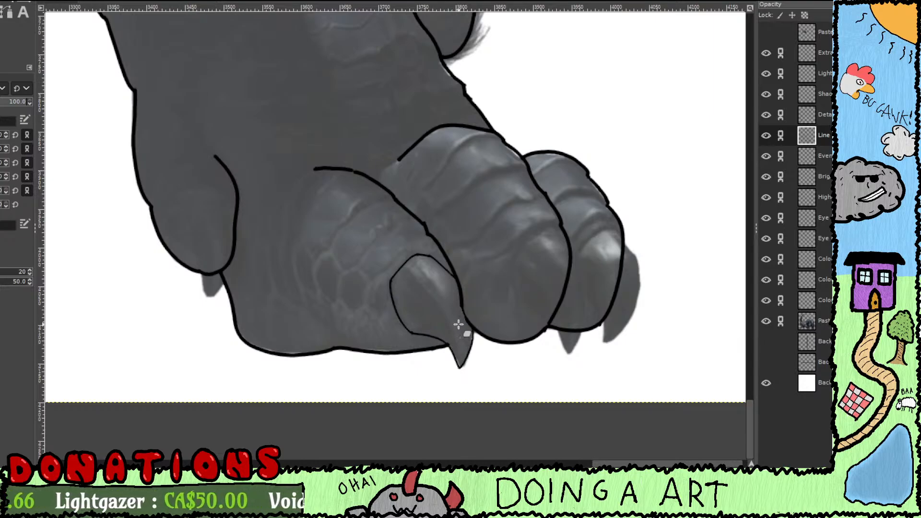
{"action": "left_click_drag", "start_coordinate": [482, 347], "coordinate": [460, 315]}
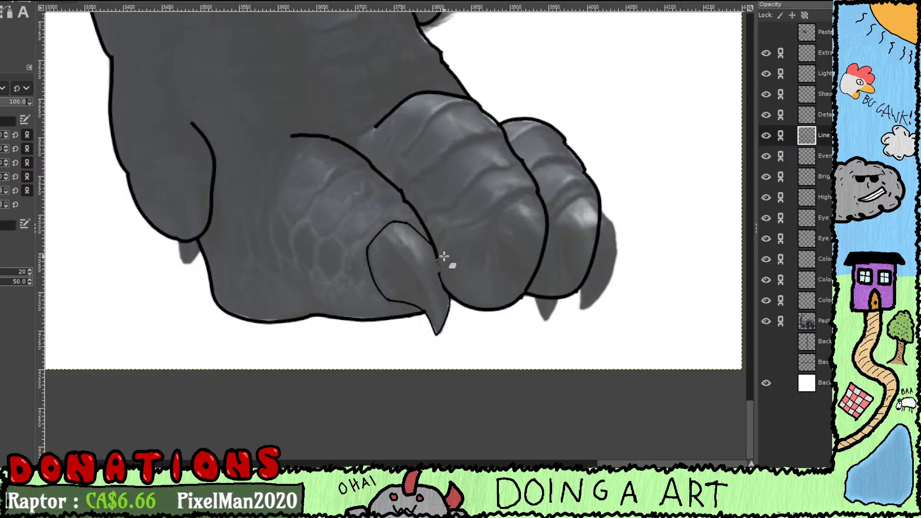
{"action": "mouse_move", "coordinate": [445, 257]}
{"action": "left_mouse_down"}
{"action": "mouse_move", "coordinate": [439, 249]}
{"action": "mouse_move", "coordinate": [441, 271]}
{"action": "mouse_move", "coordinate": [435, 247]}
{"action": "left_mouse_up"}
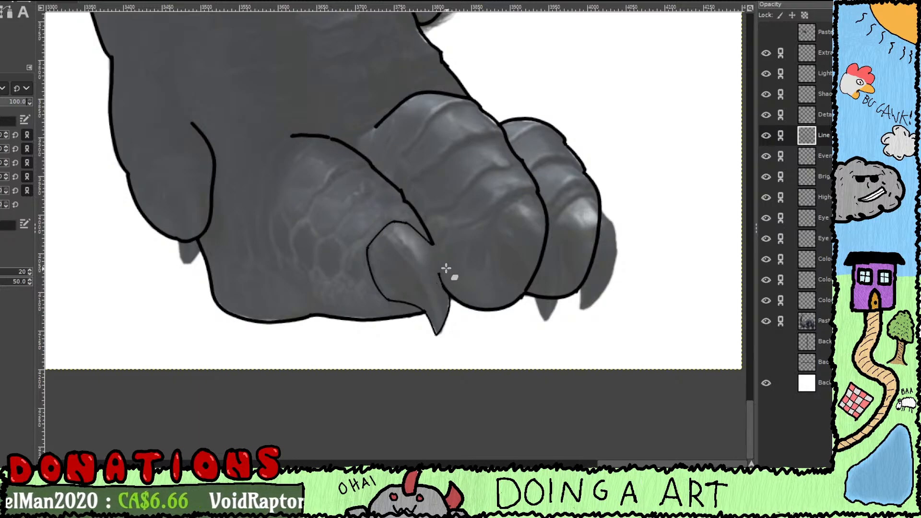
Step: Try closing and trimming the broad toe claw's outer edge on the line layer, and undo those strokes
{"action": "scroll", "coordinate": [454, 282], "scroll_direction": "up", "scroll_amount": 1}
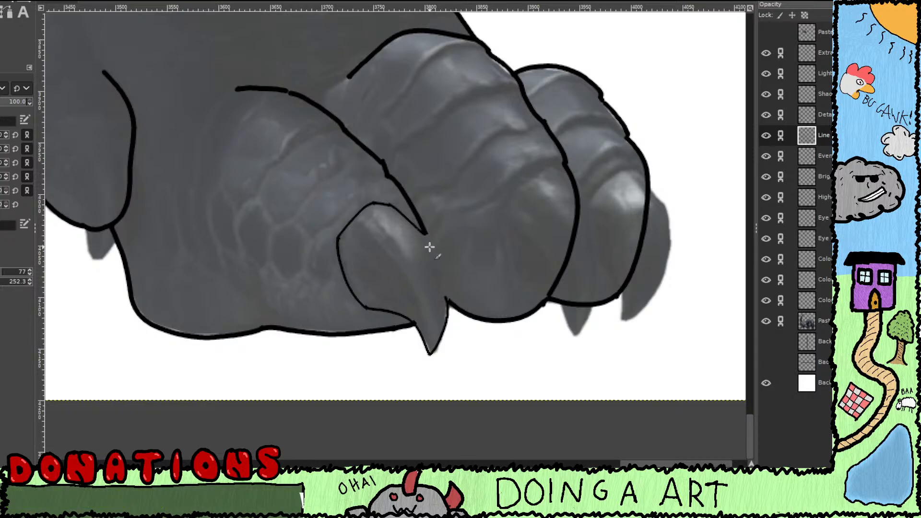
{"action": "left_click_drag", "start_coordinate": [431, 240], "coordinate": [449, 315]}
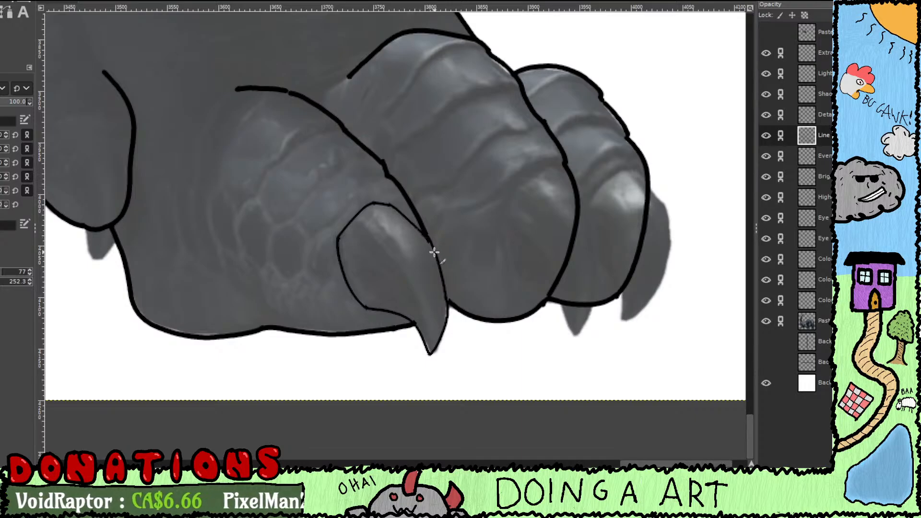
{"action": "scroll", "coordinate": [416, 225], "scroll_direction": "up", "scroll_amount": 1}
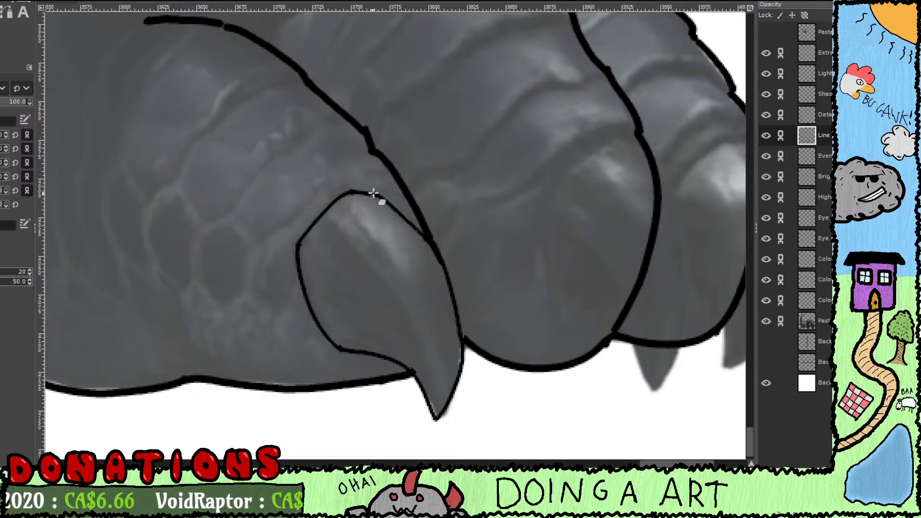
{"action": "key", "text": "shift+e"}
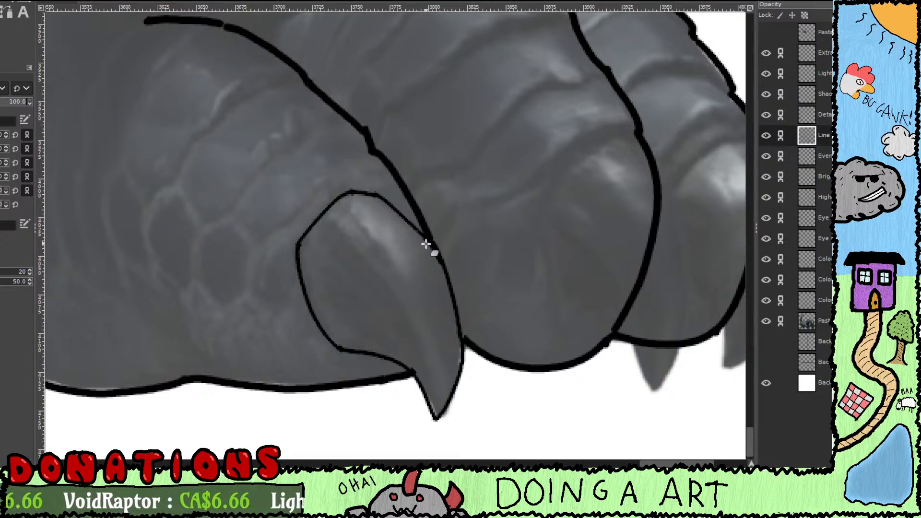
{"action": "left_click", "coordinate": [444, 268], "text": "shift"}
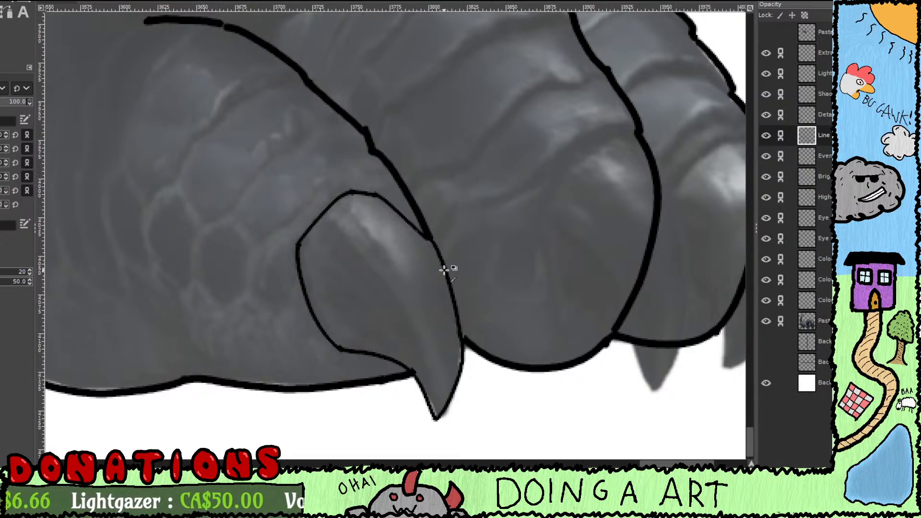
{"action": "key", "text": "ctrl+z"}
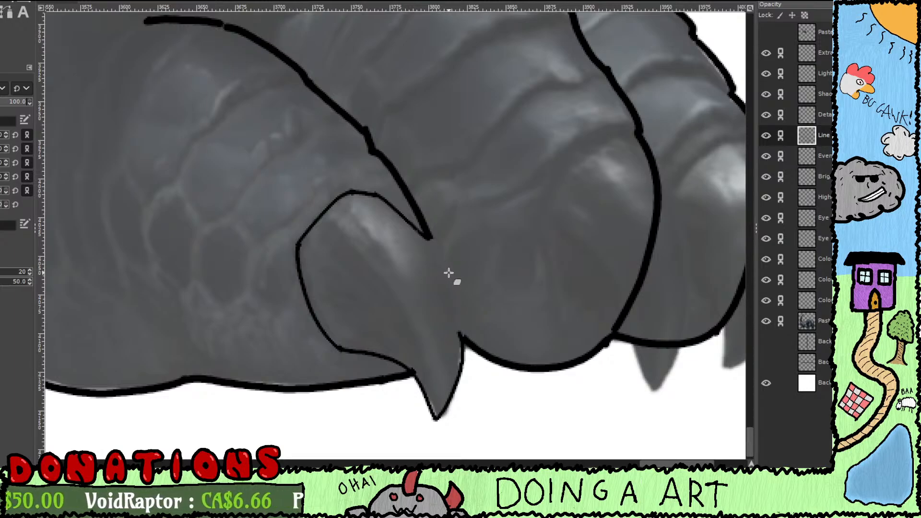
{"action": "key", "text": "ctrl+z"}
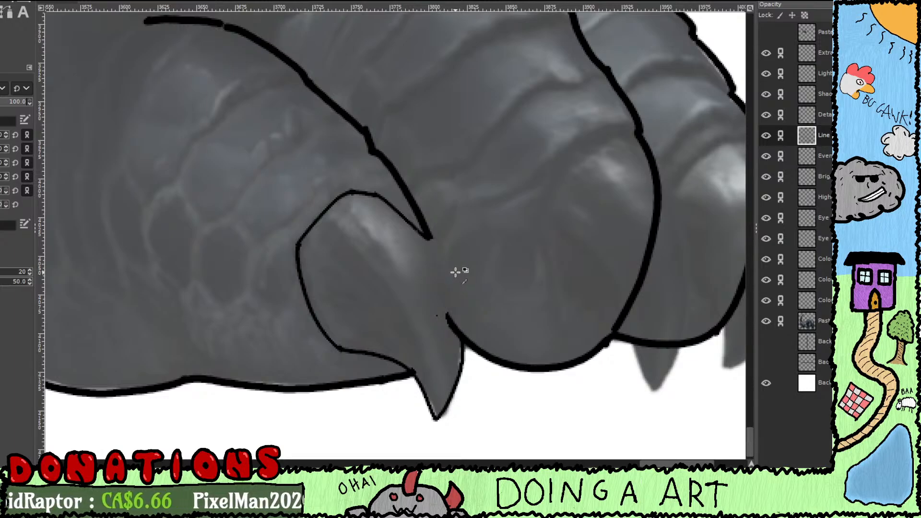
{"action": "key", "text": "ctrl+z"}
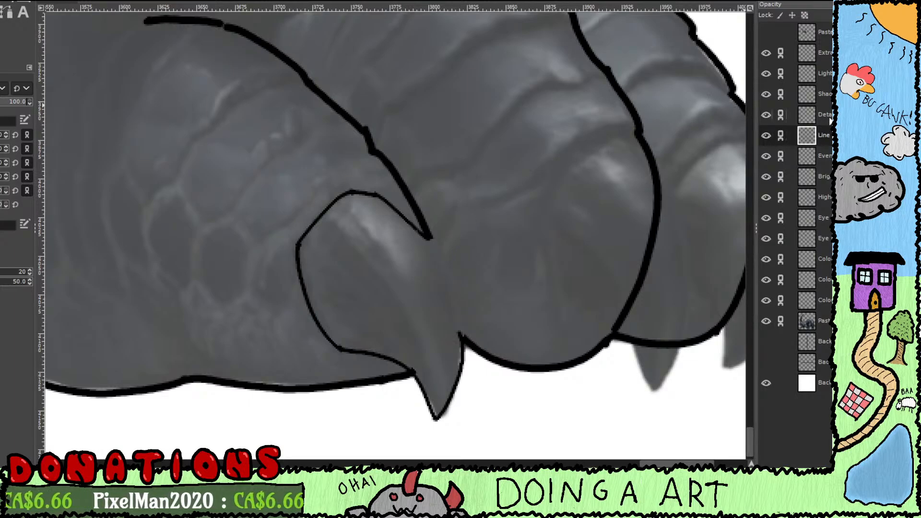
Step: Draw a thin line on the detail layer closing the broad toe claw's outer edge between the two erased outline ends
{"action": "left_click", "coordinate": [828, 118]}
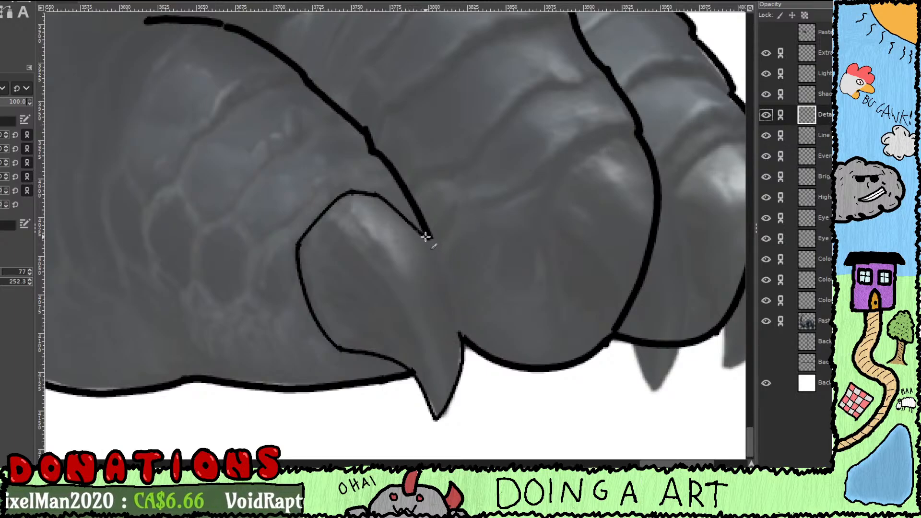
{"action": "mouse_move", "coordinate": [433, 244]}
{"action": "left_mouse_down"}
{"action": "mouse_move", "coordinate": [463, 348]}
{"action": "mouse_move", "coordinate": [432, 258]}
{"action": "left_mouse_up"}
{"action": "key", "text": "ctrl+z"}
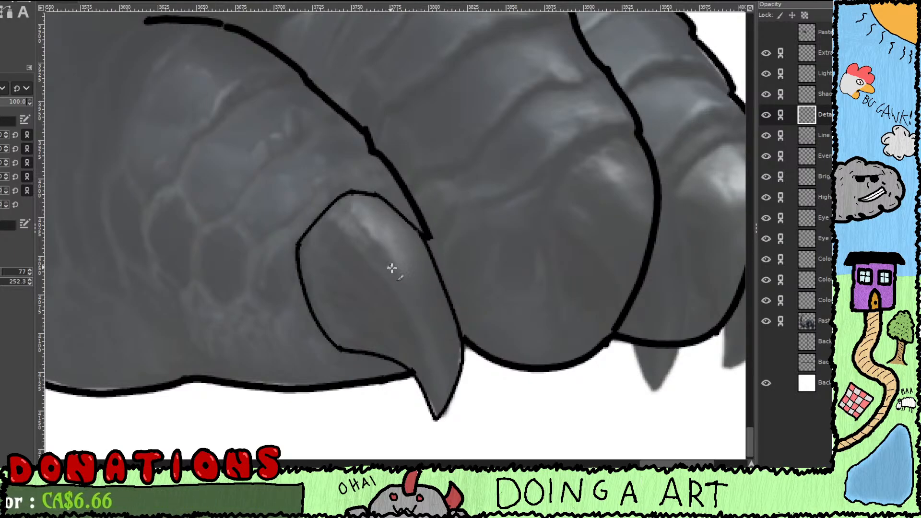
Step: Outline the middle toe's claw on the detail layer, from its rounded base down to the tip and back up
{"action": "scroll", "coordinate": [392, 268], "scroll_direction": "right", "scroll_amount": 4}
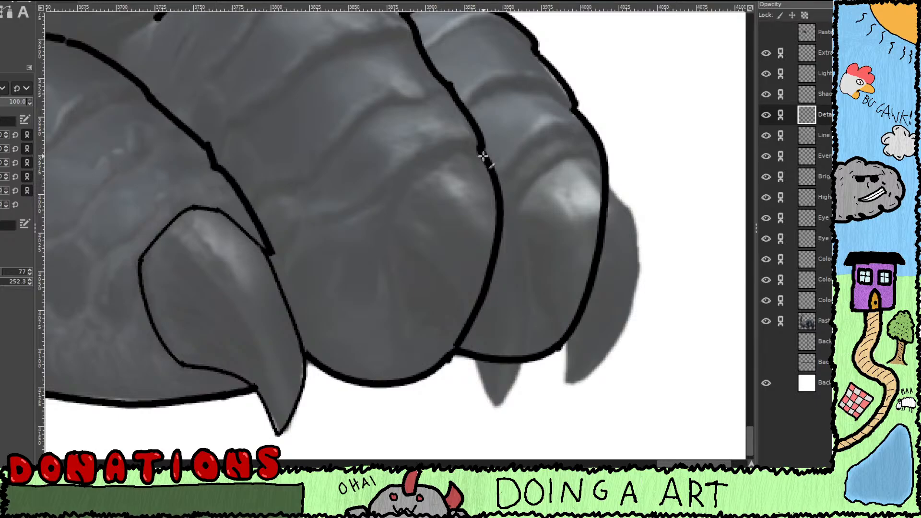
{"action": "mouse_move", "coordinate": [454, 150]}
{"action": "left_mouse_down"}
{"action": "mouse_move", "coordinate": [399, 194]}
{"action": "mouse_move", "coordinate": [382, 241]}
{"action": "mouse_move", "coordinate": [401, 272]}
{"action": "mouse_move", "coordinate": [406, 306]}
{"action": "mouse_move", "coordinate": [423, 322]}
{"action": "mouse_move", "coordinate": [478, 311]}
{"action": "mouse_move", "coordinate": [468, 315]}
{"action": "mouse_move", "coordinate": [472, 344]}
{"action": "mouse_move", "coordinate": [501, 415]}
{"action": "mouse_move", "coordinate": [492, 404]}
{"action": "mouse_move", "coordinate": [516, 380]}
{"action": "mouse_move", "coordinate": [531, 328]}
{"action": "mouse_move", "coordinate": [528, 237]}
{"action": "left_mouse_up"}
{"action": "key", "text": "ctrl+z"}
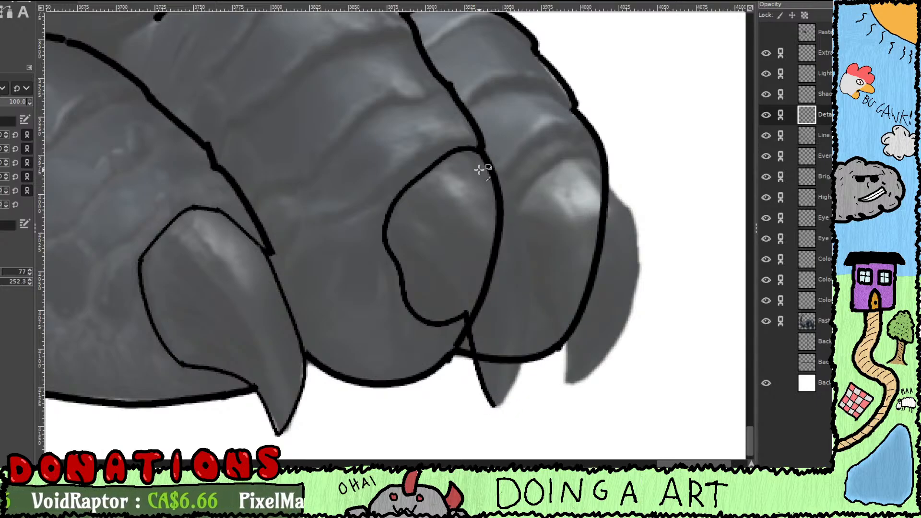
{"action": "mouse_move", "coordinate": [494, 165]}
{"action": "left_mouse_down"}
{"action": "mouse_move", "coordinate": [517, 208]}
{"action": "mouse_move", "coordinate": [526, 265]}
{"action": "mouse_move", "coordinate": [513, 371]}
{"action": "left_mouse_up"}
{"action": "key", "text": "ctrl+z"}
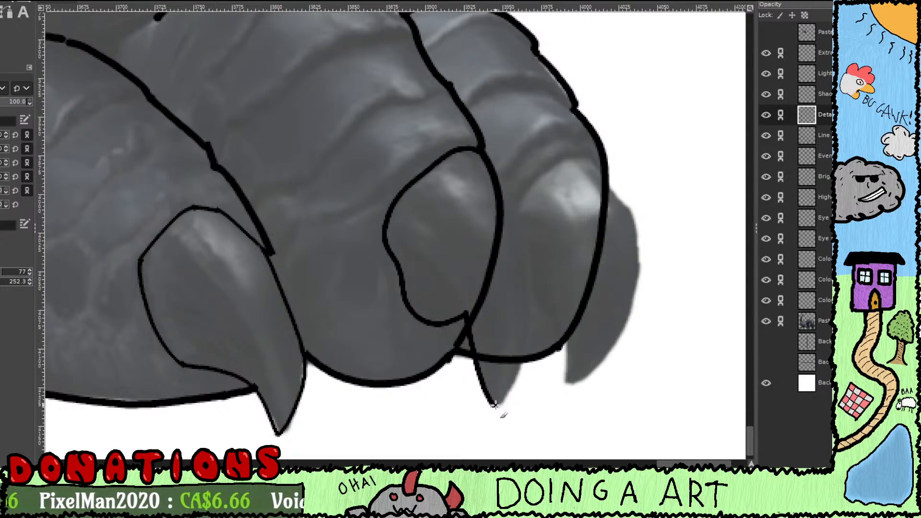
{"action": "mouse_move", "coordinate": [495, 405]}
{"action": "left_mouse_down"}
{"action": "mouse_move", "coordinate": [526, 353]}
{"action": "mouse_move", "coordinate": [529, 300]}
{"action": "mouse_move", "coordinate": [518, 221]}
{"action": "mouse_move", "coordinate": [493, 175]}
{"action": "left_mouse_up"}
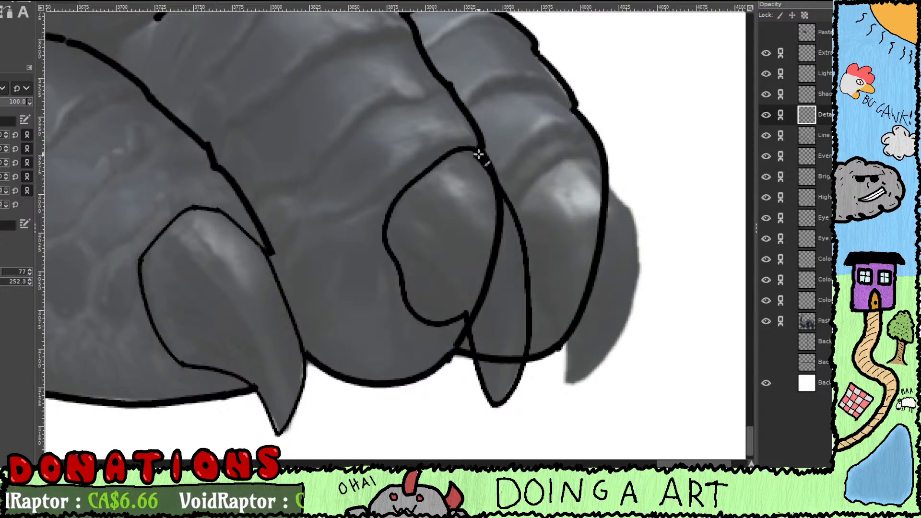
Step: Erase the thick toe outlines on the line layer where they cross the middle toe's newly outlined claw
{"action": "left_click_drag", "start_coordinate": [506, 270], "coordinate": [449, 234]}
{"action": "left_click", "coordinate": [819, 128]}
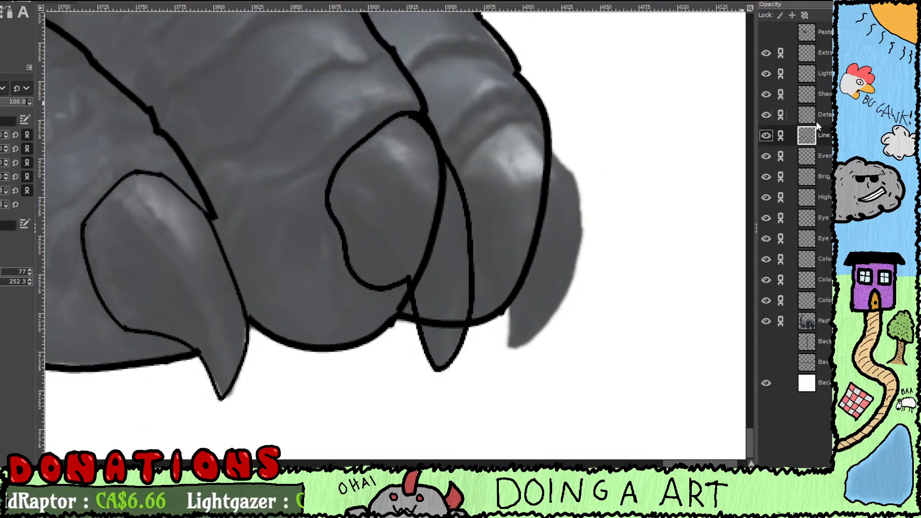
{"action": "key", "text": "shift+e"}
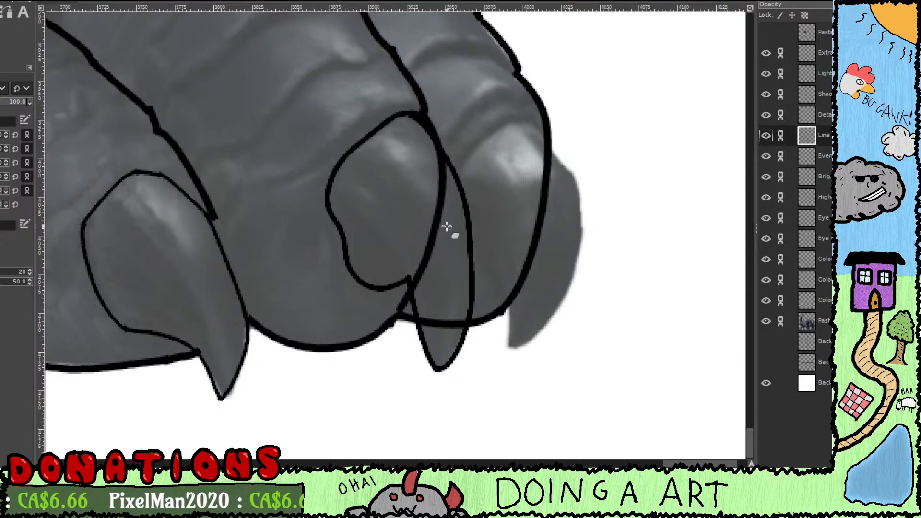
{"action": "mouse_move", "coordinate": [447, 227]}
{"action": "left_mouse_down"}
{"action": "mouse_move", "coordinate": [421, 212]}
{"action": "mouse_move", "coordinate": [438, 225]}
{"action": "mouse_move", "coordinate": [448, 152]}
{"action": "mouse_move", "coordinate": [428, 139]}
{"action": "left_mouse_up"}
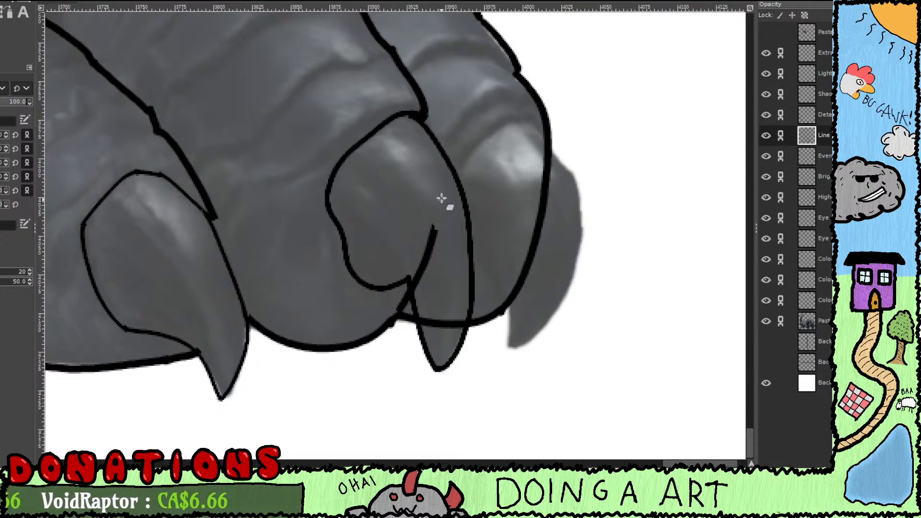
{"action": "mouse_move", "coordinate": [435, 220]}
{"action": "left_mouse_down"}
{"action": "mouse_move", "coordinate": [400, 309]}
{"action": "mouse_move", "coordinate": [470, 324]}
{"action": "mouse_move", "coordinate": [433, 318]}
{"action": "left_mouse_up"}
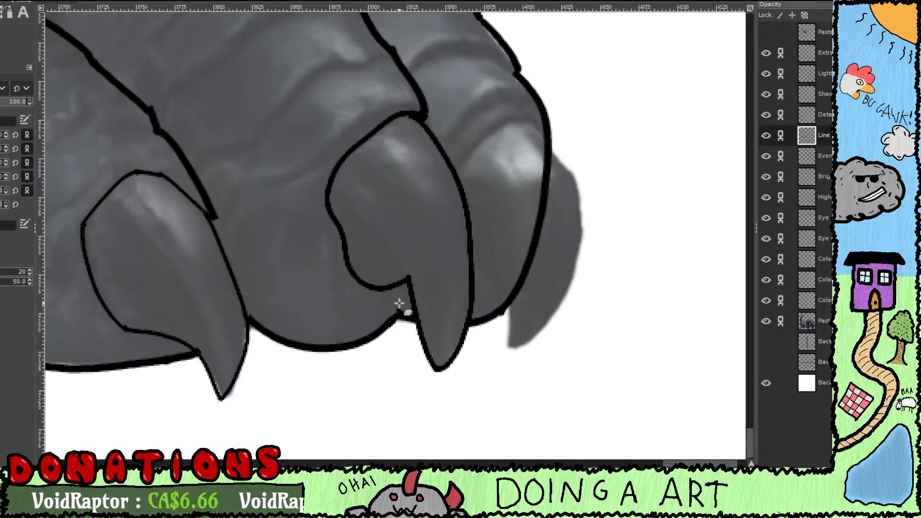
Step: Outline the outermost toe's claw on the detail layer, from its tip around the outer edge and rounded base, including the lower inner edge
{"action": "scroll", "coordinate": [406, 294], "scroll_direction": "up", "scroll_amount": 2}
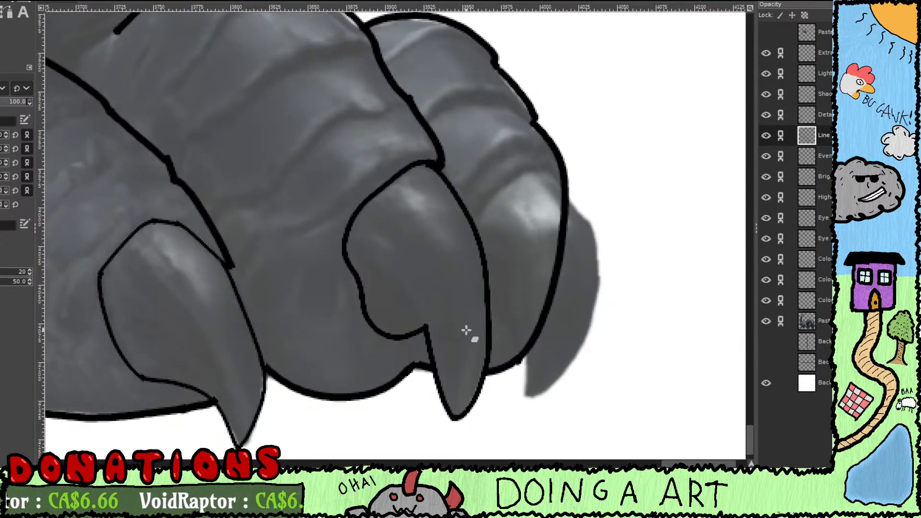
{"action": "key", "text": "p"}
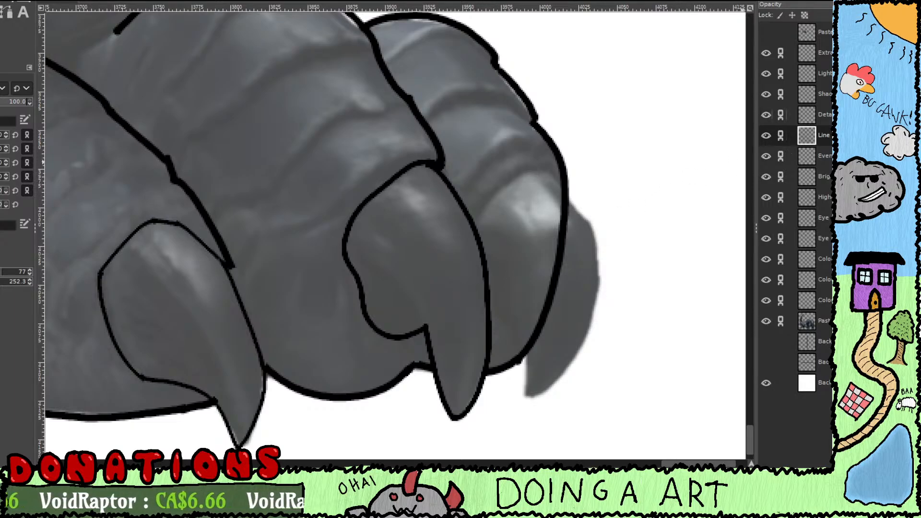
{"action": "key", "text": "Page_Up"}
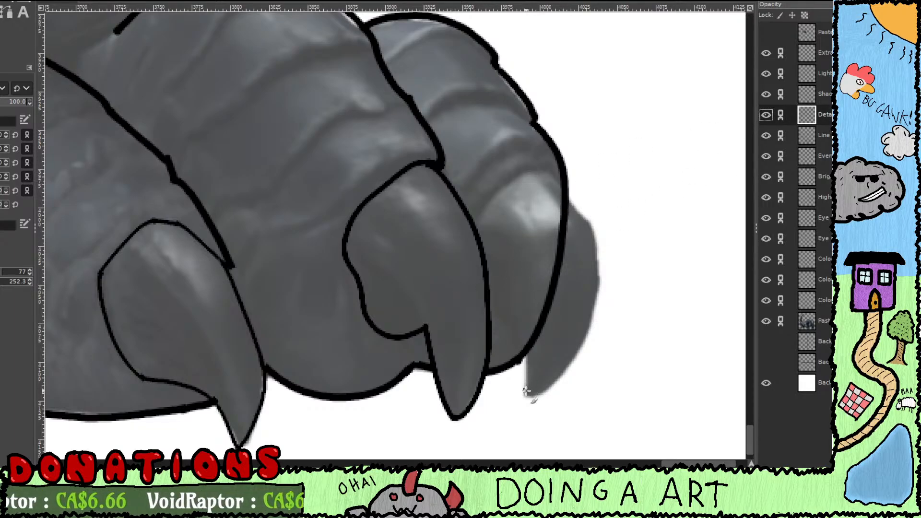
{"action": "mouse_move", "coordinate": [526, 391]}
{"action": "left_mouse_down"}
{"action": "mouse_move", "coordinate": [547, 391]}
{"action": "mouse_move", "coordinate": [592, 331]}
{"action": "mouse_move", "coordinate": [593, 231]}
{"action": "mouse_move", "coordinate": [536, 170]}
{"action": "mouse_move", "coordinate": [488, 202]}
{"action": "mouse_move", "coordinate": [472, 232]}
{"action": "left_mouse_up"}
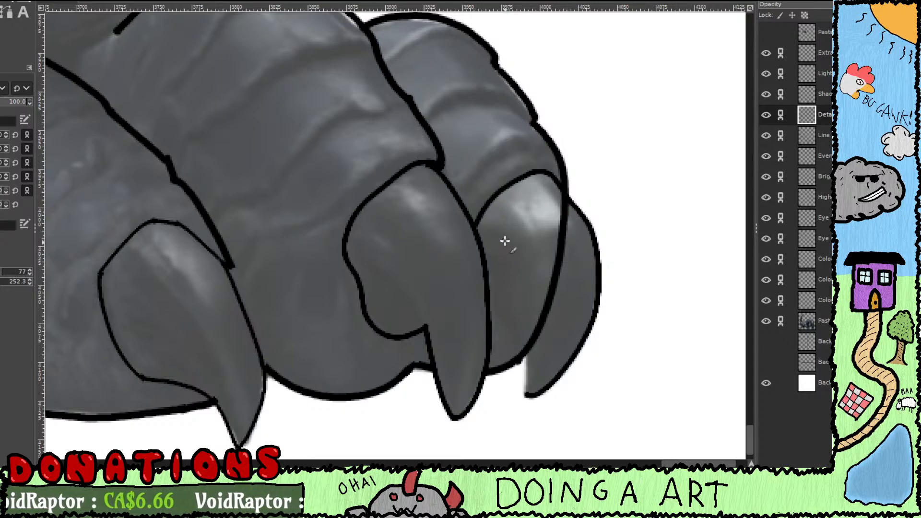
{"action": "scroll", "coordinate": [506, 241], "scroll_direction": "down", "scroll_amount": 2}
{"action": "mouse_move", "coordinate": [524, 332]}
{"action": "left_mouse_down"}
{"action": "mouse_move", "coordinate": [513, 263]}
{"action": "mouse_move", "coordinate": [517, 269]}
{"action": "mouse_move", "coordinate": [483, 247]}
{"action": "left_mouse_up"}
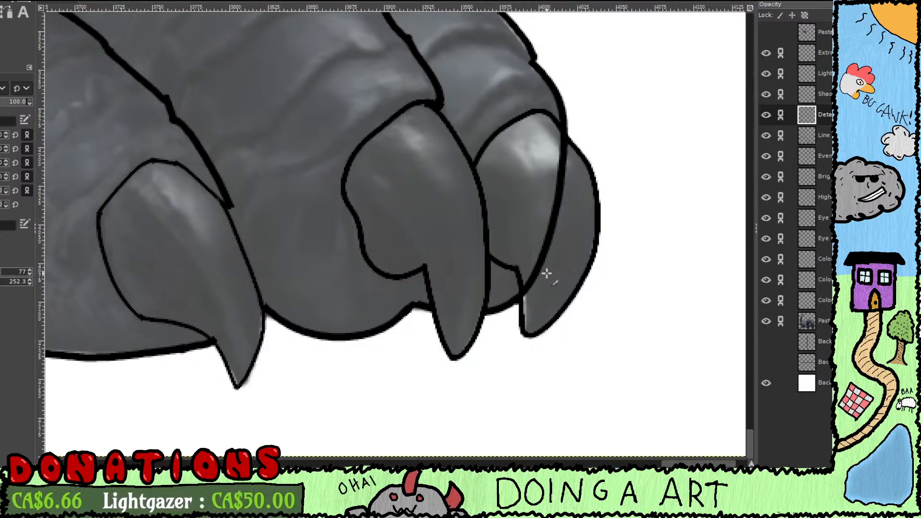
Step: Erase the thick toe outline on the line layer where it crosses the outermost toe's claw
{"action": "left_click", "coordinate": [771, 141]}
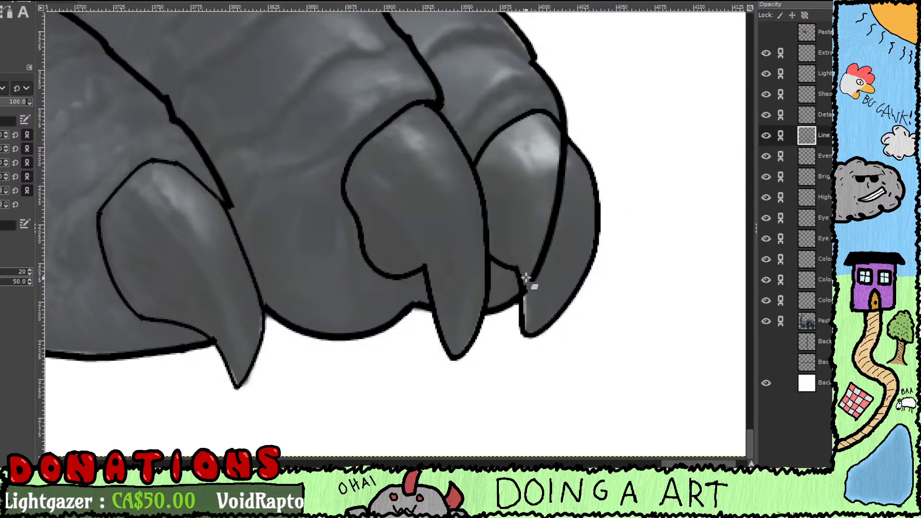
Step: Erase the toe outline crossing the outermost claw on the line layer and redraw the claw's inner edge on the detail layer
{"action": "mouse_move", "coordinate": [527, 283]}
{"action": "left_mouse_down"}
{"action": "mouse_move", "coordinate": [554, 212]}
{"action": "mouse_move", "coordinate": [562, 141]}
{"action": "left_mouse_up"}
{"action": "left_click_drag", "start_coordinate": [569, 187], "coordinate": [560, 184]}
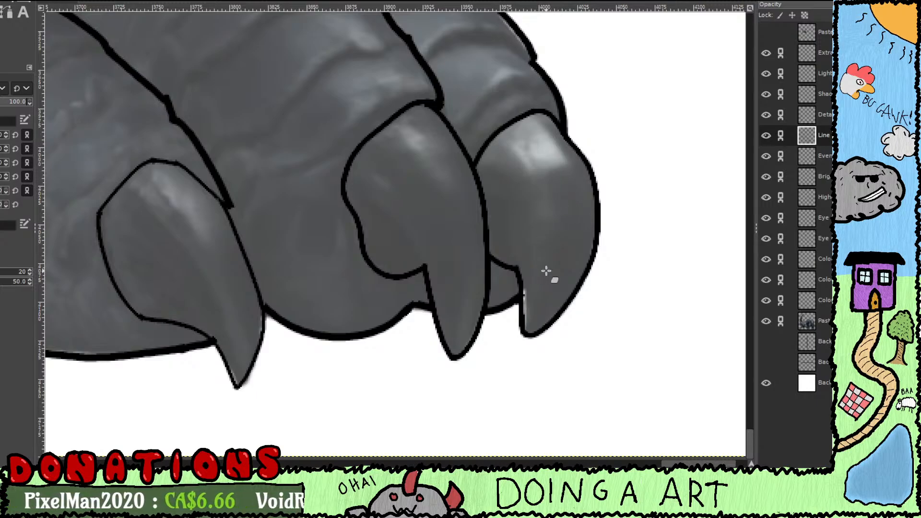
{"action": "left_click", "coordinate": [827, 118]}
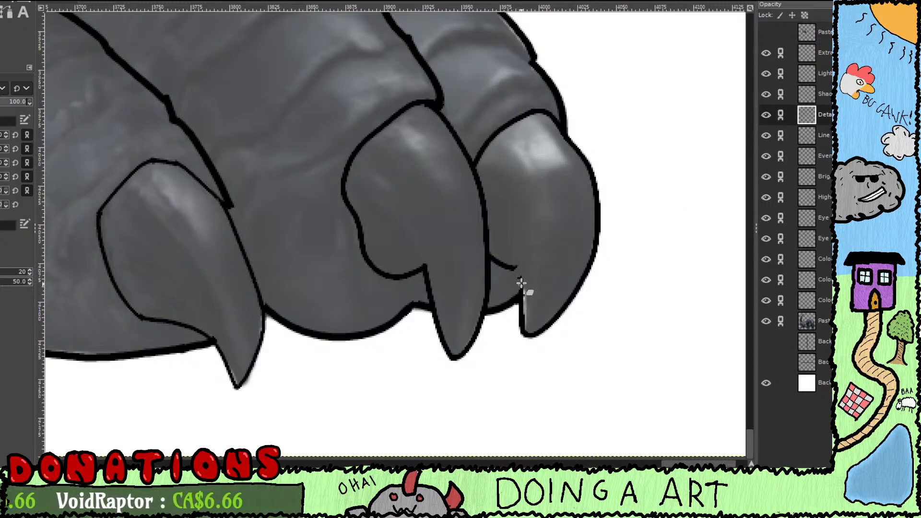
{"action": "mouse_move", "coordinate": [524, 282]}
{"action": "left_mouse_down"}
{"action": "mouse_move", "coordinate": [522, 305]}
{"action": "mouse_move", "coordinate": [519, 289]}
{"action": "mouse_move", "coordinate": [526, 330]}
{"action": "left_mouse_up"}
{"action": "key", "text": "p"}
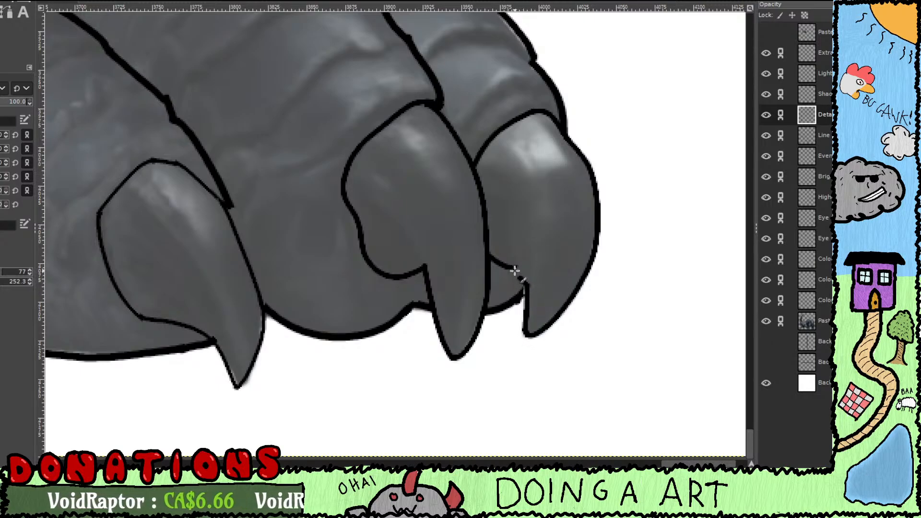
{"action": "key", "text": "shift+e"}
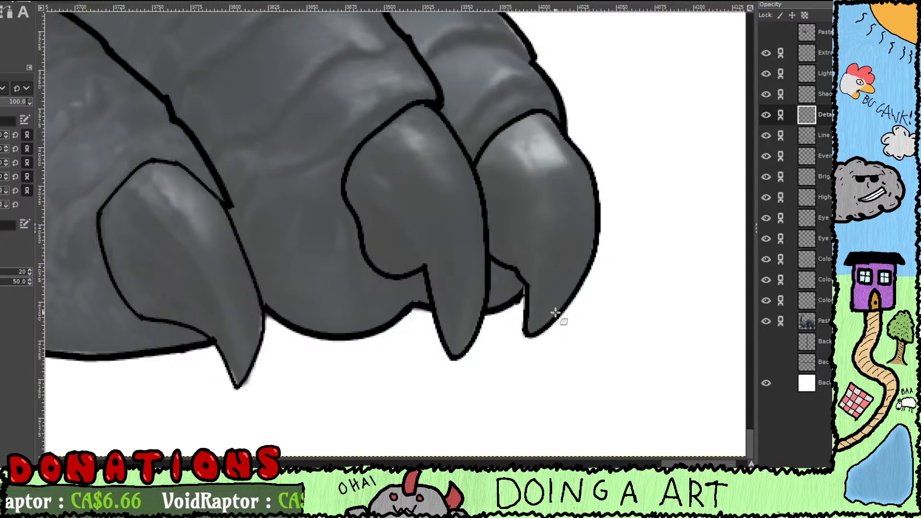
Step: Draw three curved crease lines across the outermost toe on the detail layer, following the painted wrinkles
{"action": "scroll", "coordinate": [553, 310], "scroll_direction": "down", "scroll_amount": 3}
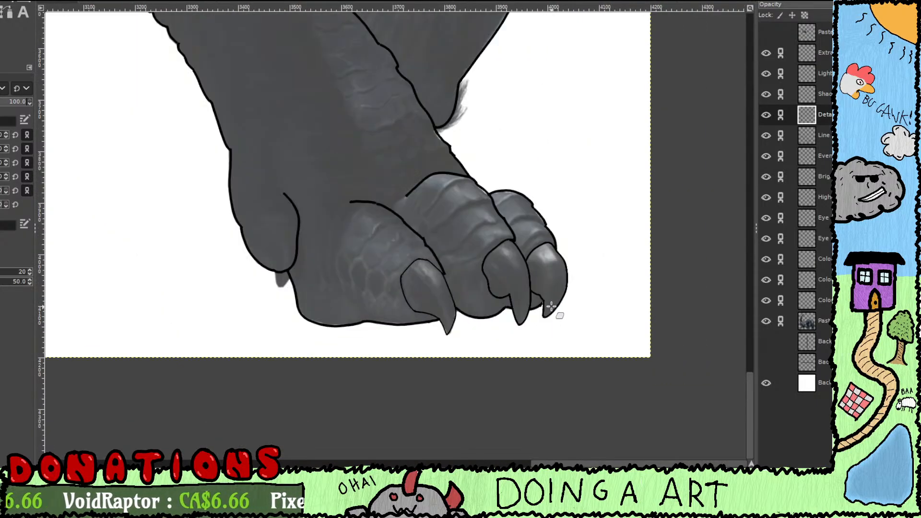
{"action": "scroll", "coordinate": [511, 258], "scroll_direction": "up", "scroll_amount": 2}
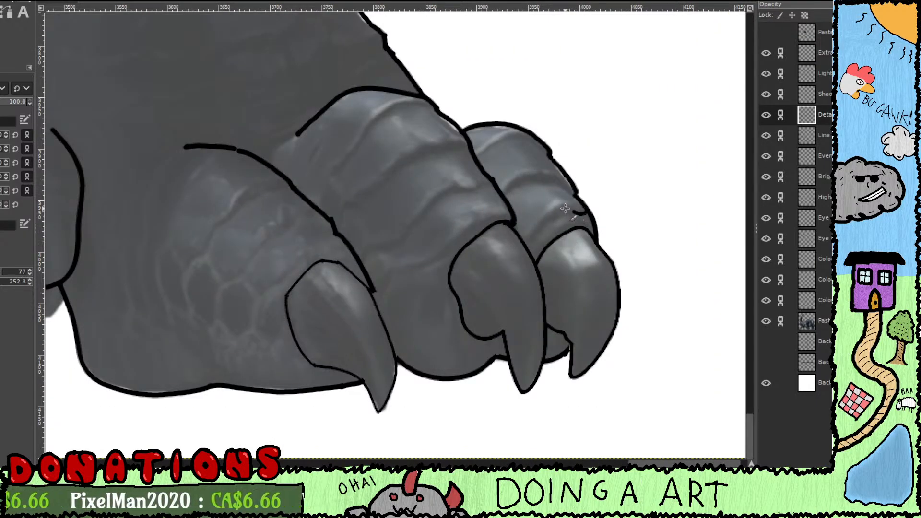
{"action": "mouse_move", "coordinate": [567, 212]}
{"action": "left_mouse_down"}
{"action": "mouse_move", "coordinate": [545, 224]}
{"action": "mouse_move", "coordinate": [563, 211]}
{"action": "mouse_move", "coordinate": [584, 214]}
{"action": "mouse_move", "coordinate": [550, 213]}
{"action": "mouse_move", "coordinate": [524, 258]}
{"action": "left_mouse_up"}
{"action": "key", "text": "ctrl+z"}
{"action": "mouse_move", "coordinate": [565, 205]}
{"action": "left_mouse_down"}
{"action": "mouse_move", "coordinate": [602, 225]}
{"action": "mouse_move", "coordinate": [588, 246]}
{"action": "mouse_move", "coordinate": [593, 274]}
{"action": "left_mouse_up"}
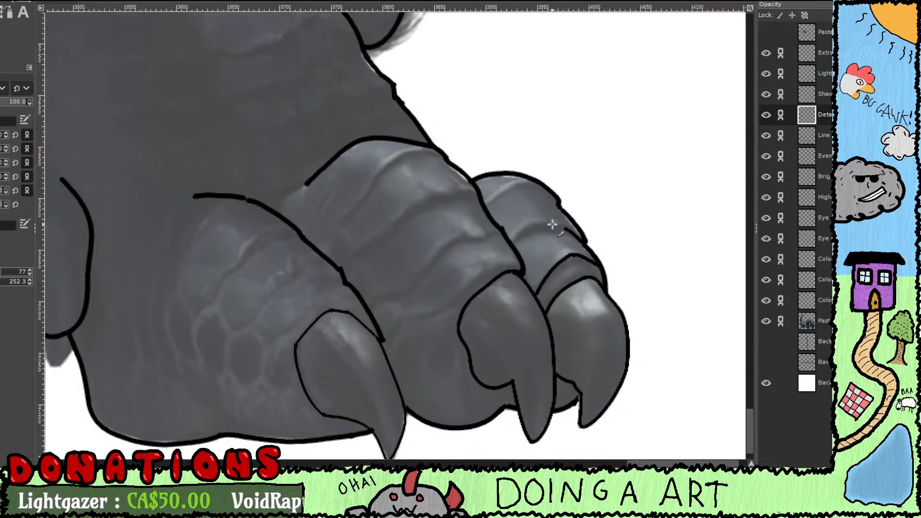
{"action": "mouse_move", "coordinate": [556, 225]}
{"action": "left_mouse_down"}
{"action": "mouse_move", "coordinate": [519, 232]}
{"action": "mouse_move", "coordinate": [528, 301]}
{"action": "left_mouse_up"}
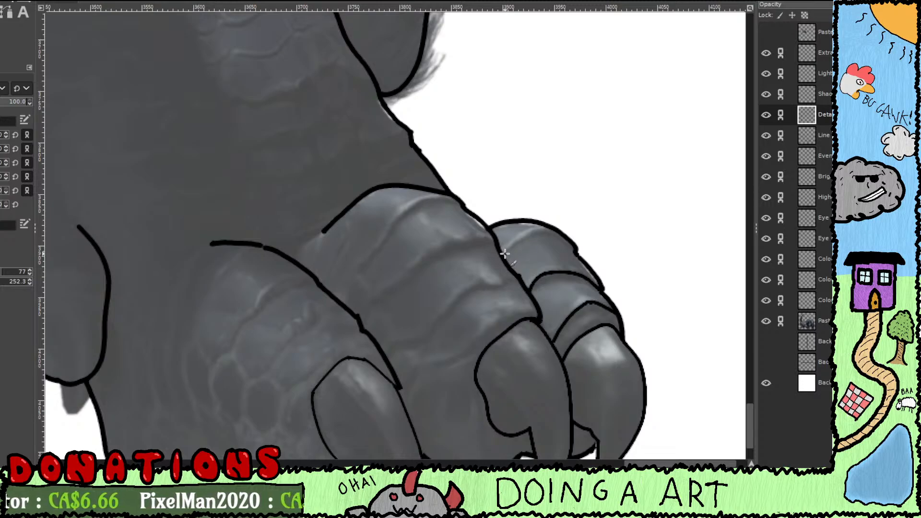
{"action": "mouse_move", "coordinate": [505, 254]}
{"action": "left_mouse_down"}
{"action": "mouse_move", "coordinate": [535, 233]}
{"action": "mouse_move", "coordinate": [527, 239]}
{"action": "mouse_move", "coordinate": [555, 235]}
{"action": "mouse_move", "coordinate": [581, 260]}
{"action": "left_mouse_up"}
Step: On the line layer, erase the top outline of the outermost toe and redraw it closer to the painted edge
{"action": "key", "text": "shift+e"}
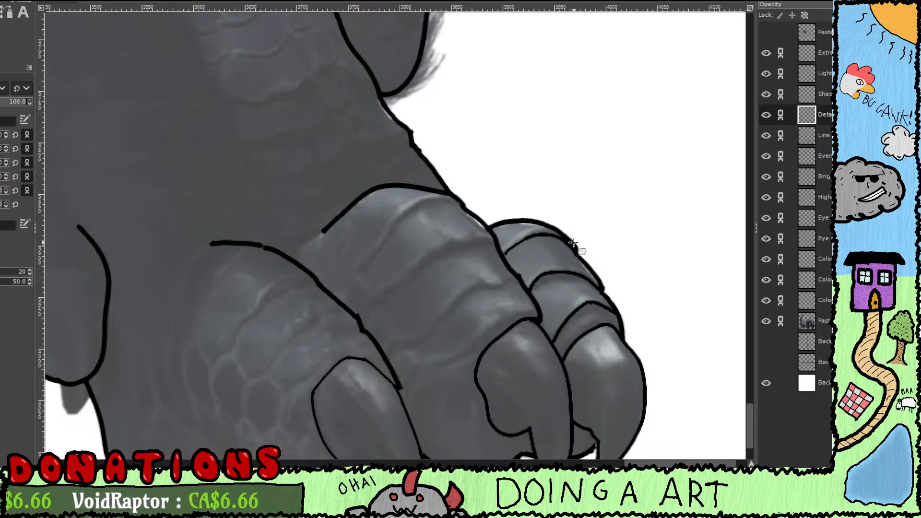
{"action": "left_click", "coordinate": [824, 137]}
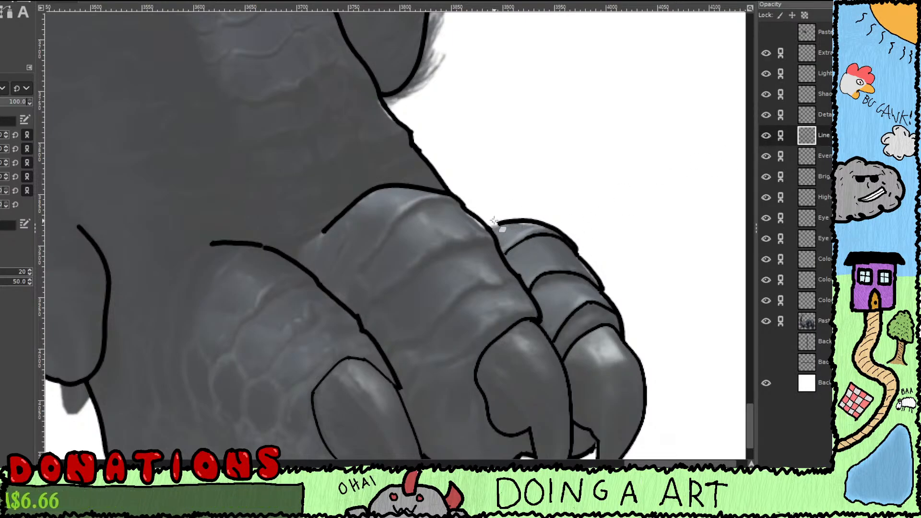
{"action": "mouse_move", "coordinate": [511, 216]}
{"action": "left_mouse_down"}
{"action": "mouse_move", "coordinate": [530, 223]}
{"action": "mouse_move", "coordinate": [508, 223]}
{"action": "mouse_move", "coordinate": [558, 231]}
{"action": "mouse_move", "coordinate": [544, 221]}
{"action": "mouse_move", "coordinate": [580, 247]}
{"action": "left_mouse_up"}
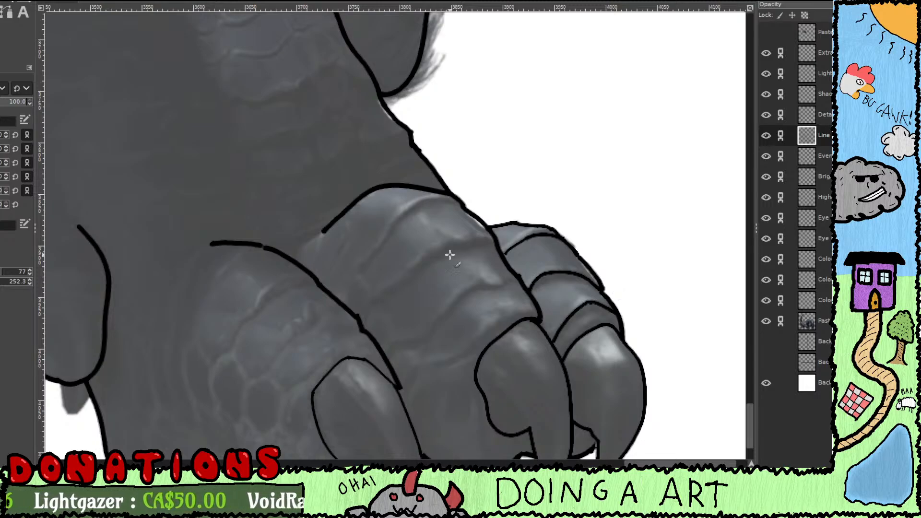
Step: Erase the middle toe's outer outline and redraw the stretch beside the outermost toe down to the middle claw
{"action": "key", "text": "shift+e"}
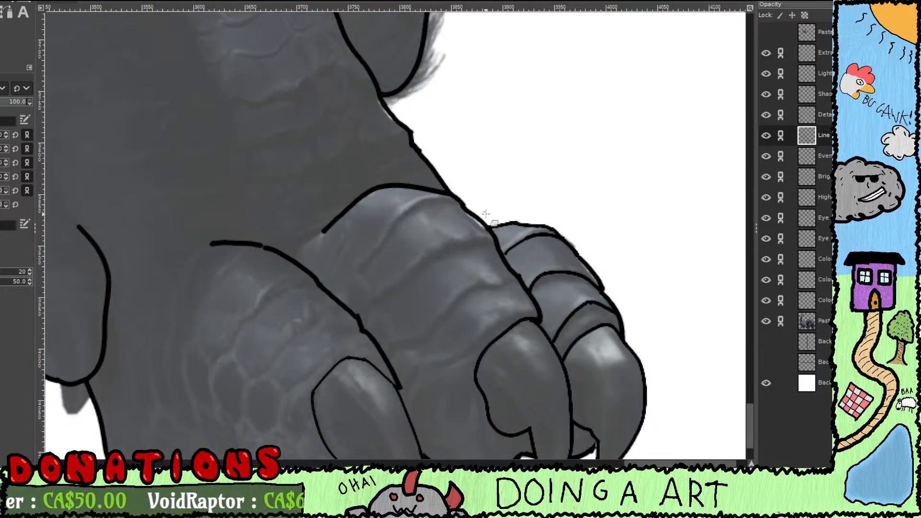
{"action": "mouse_move", "coordinate": [480, 205]}
{"action": "left_mouse_down"}
{"action": "mouse_move", "coordinate": [473, 216]}
{"action": "mouse_move", "coordinate": [481, 204]}
{"action": "mouse_move", "coordinate": [482, 229]}
{"action": "left_mouse_up"}
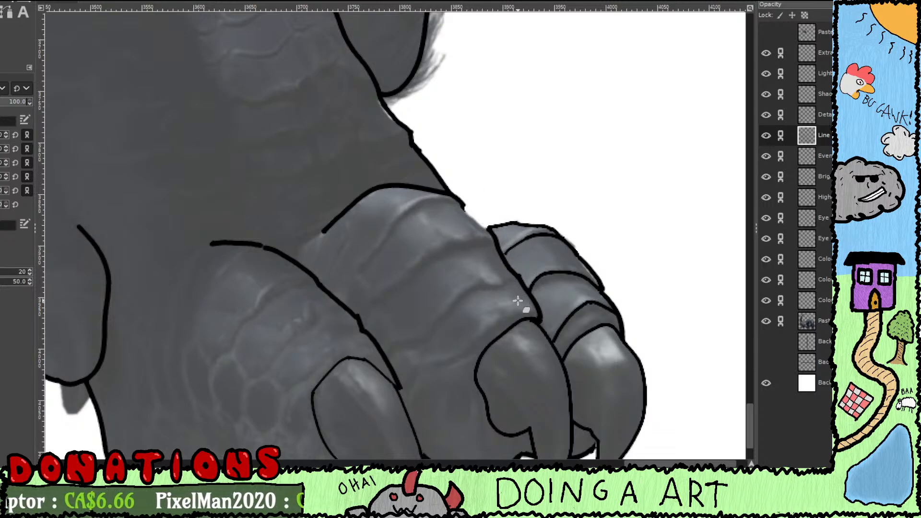
{"action": "mouse_move", "coordinate": [541, 319]}
{"action": "left_mouse_down"}
{"action": "mouse_move", "coordinate": [478, 297]}
{"action": "mouse_move", "coordinate": [483, 285]}
{"action": "mouse_move", "coordinate": [477, 299]}
{"action": "mouse_move", "coordinate": [419, 196]}
{"action": "mouse_move", "coordinate": [429, 213]}
{"action": "left_mouse_up"}
{"action": "key", "text": "p"}
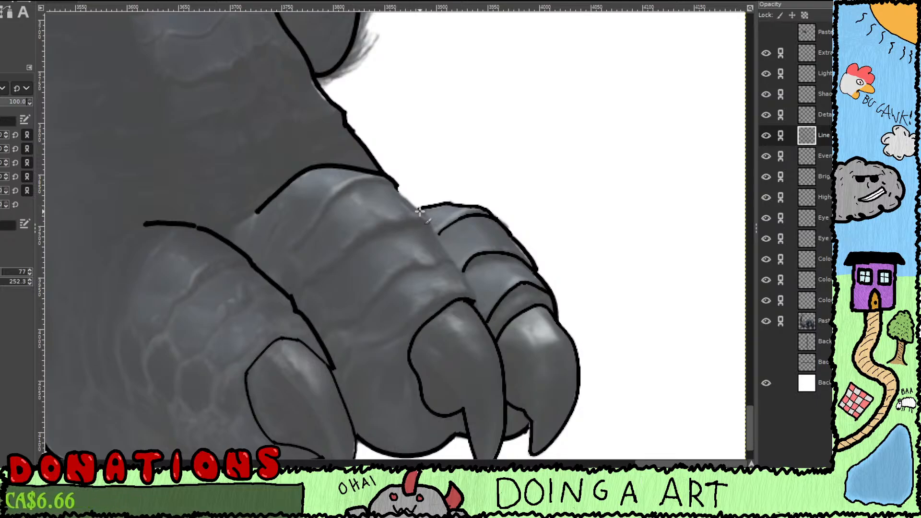
{"action": "mouse_move", "coordinate": [425, 216]}
{"action": "left_mouse_down"}
{"action": "mouse_move", "coordinate": [474, 314]}
{"action": "mouse_move", "coordinate": [544, 359]}
{"action": "left_mouse_up"}
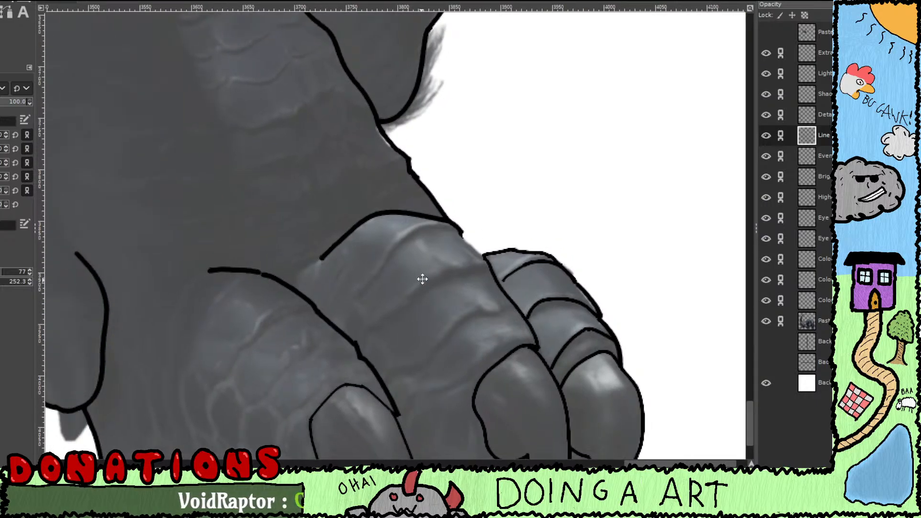
Step: Erase the upper contour line of the nearest toe down to its claw on the line layer
{"action": "left_click_drag", "start_coordinate": [426, 275], "coordinate": [526, 231]}
{"action": "left_click_drag", "start_coordinate": [441, 247], "coordinate": [536, 190]}
{"action": "left_click_drag", "start_coordinate": [520, 235], "coordinate": [459, 241]}
{"action": "key", "text": "shift+e"}
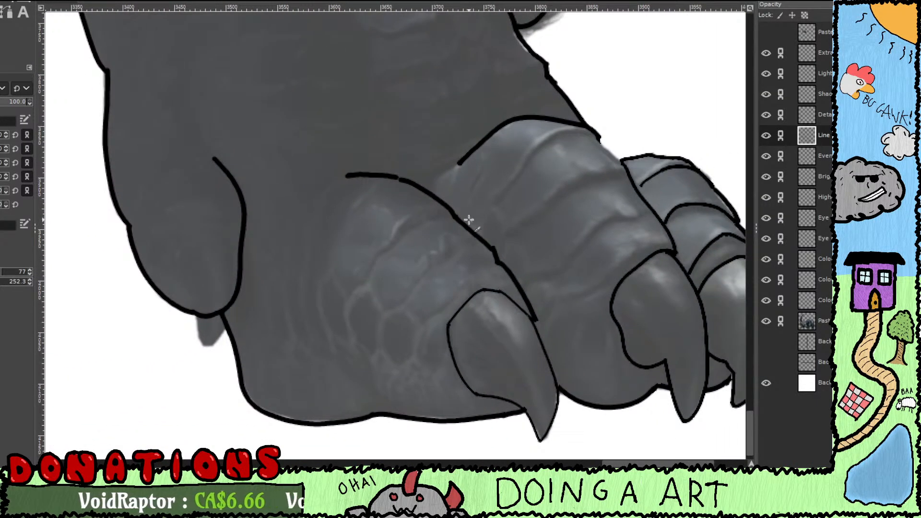
{"action": "mouse_move", "coordinate": [350, 183]}
{"action": "left_mouse_down"}
{"action": "mouse_move", "coordinate": [382, 194]}
{"action": "mouse_move", "coordinate": [358, 188]}
{"action": "mouse_move", "coordinate": [369, 172]}
{"action": "mouse_move", "coordinate": [406, 178]}
{"action": "mouse_move", "coordinate": [467, 232]}
{"action": "mouse_move", "coordinate": [463, 214]}
{"action": "mouse_move", "coordinate": [532, 309]}
{"action": "left_mouse_up"}
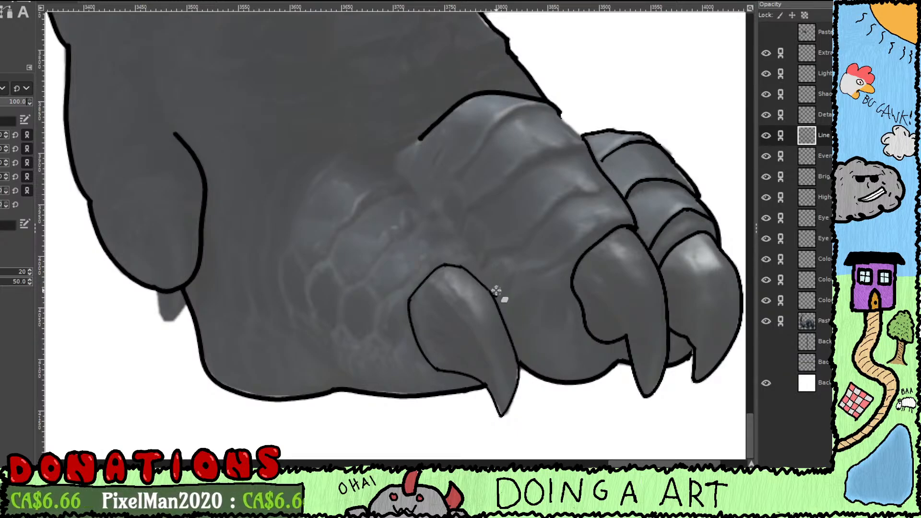
Step: On the detail layer, close the gap in the middle toe's outline and draw two curved crease lines across that toe
{"action": "left_click", "coordinate": [826, 120]}
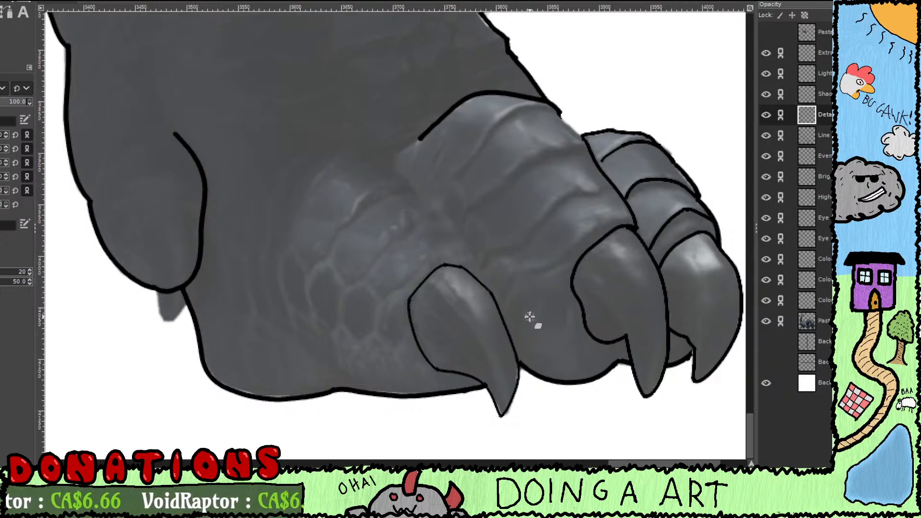
{"action": "key", "text": "shift+e"}
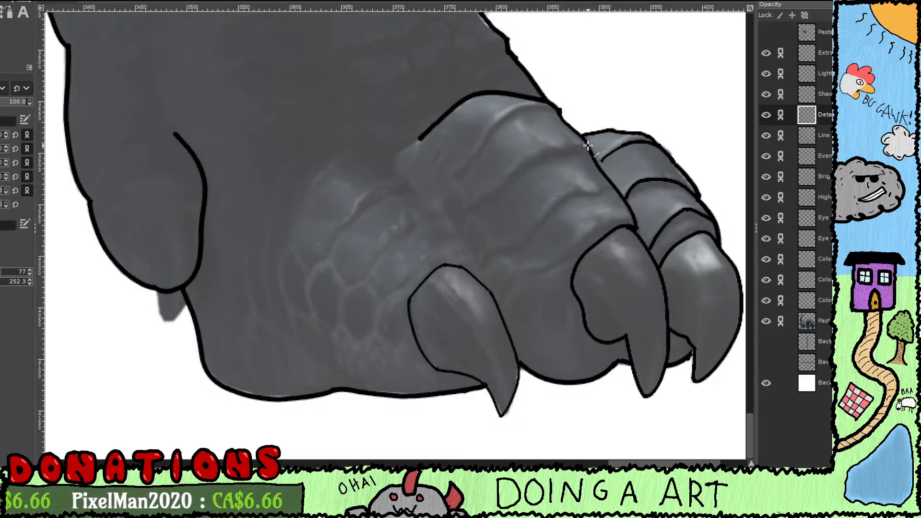
{"action": "mouse_move", "coordinate": [575, 145]}
{"action": "left_mouse_down"}
{"action": "mouse_move", "coordinate": [523, 159]}
{"action": "mouse_move", "coordinate": [501, 190]}
{"action": "mouse_move", "coordinate": [473, 204]}
{"action": "mouse_move", "coordinate": [480, 207]}
{"action": "mouse_move", "coordinate": [464, 220]}
{"action": "mouse_move", "coordinate": [459, 249]}
{"action": "mouse_move", "coordinate": [525, 247]}
{"action": "mouse_move", "coordinate": [583, 183]}
{"action": "mouse_move", "coordinate": [599, 194]}
{"action": "mouse_move", "coordinate": [580, 193]}
{"action": "left_mouse_up"}
{"action": "key", "text": "ctrl+z"}
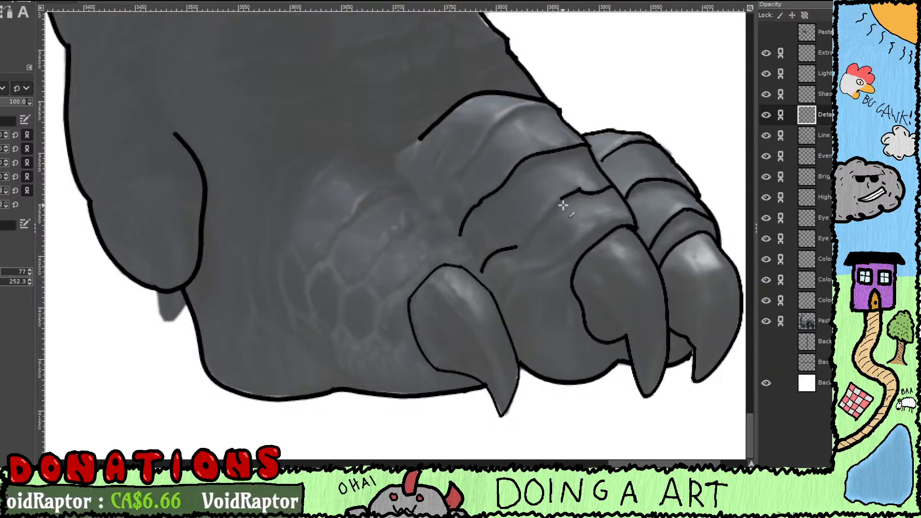
{"action": "mouse_move", "coordinate": [564, 198]}
{"action": "left_mouse_down"}
{"action": "mouse_move", "coordinate": [505, 252]}
{"action": "mouse_move", "coordinate": [542, 283]}
{"action": "mouse_move", "coordinate": [509, 275]}
{"action": "left_mouse_up"}
Step: Clean up the middle toe's second crease and draw a third crease line just above its claw
{"action": "scroll", "coordinate": [501, 246], "scroll_direction": "up", "scroll_amount": 3}
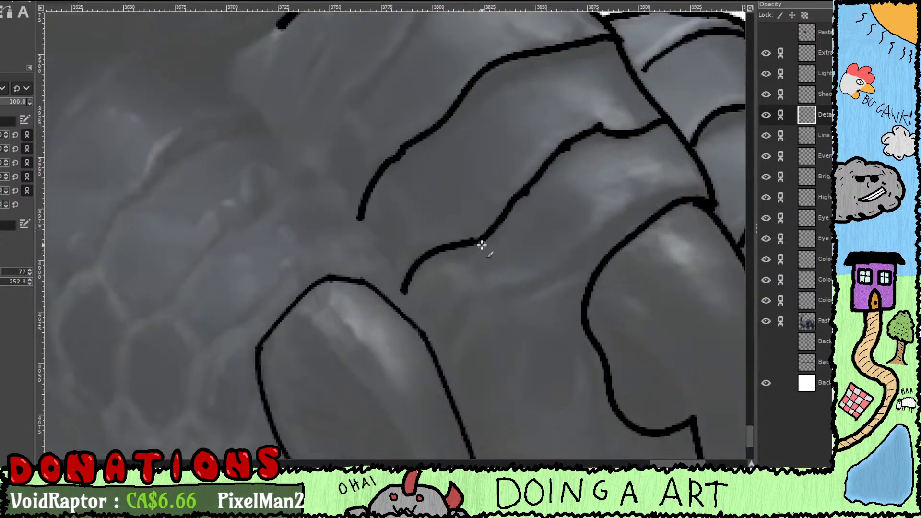
{"action": "mouse_move", "coordinate": [473, 243]}
{"action": "left_mouse_down"}
{"action": "mouse_move", "coordinate": [496, 236]}
{"action": "mouse_move", "coordinate": [496, 217]}
{"action": "left_mouse_up"}
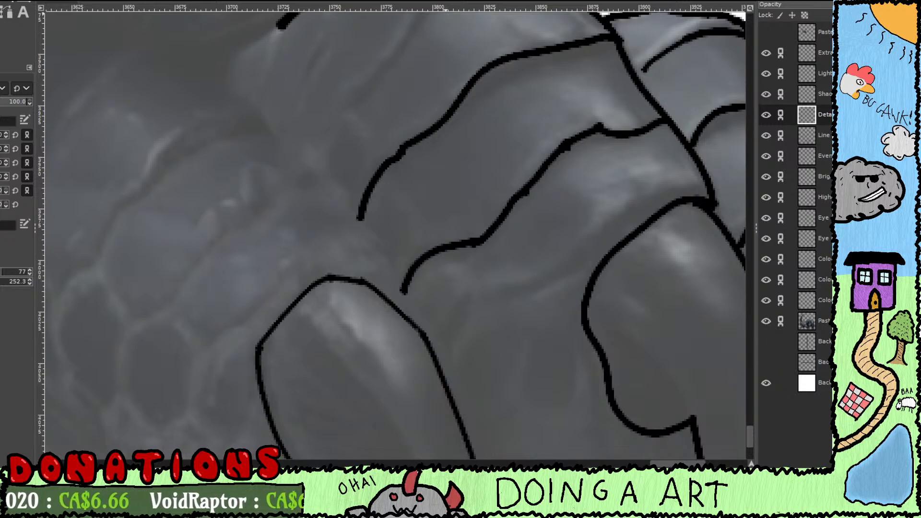
{"action": "left_click_drag", "start_coordinate": [552, 341], "coordinate": [459, 331]}
{"action": "mouse_move", "coordinate": [616, 181]}
{"action": "left_mouse_down"}
{"action": "mouse_move", "coordinate": [567, 181]}
{"action": "mouse_move", "coordinate": [465, 256]}
{"action": "mouse_move", "coordinate": [386, 286]}
{"action": "left_mouse_up"}
{"action": "scroll", "coordinate": [483, 264], "scroll_direction": "down", "scroll_amount": 2}
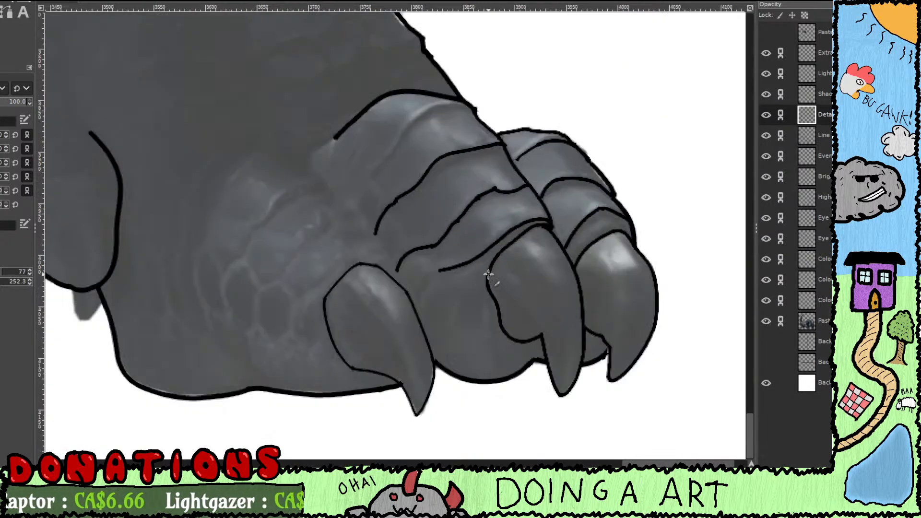
Step: Draw a side contour along the middle toe that links the inner ends of its crease lines
{"action": "scroll", "coordinate": [497, 297], "scroll_direction": "up", "scroll_amount": 1}
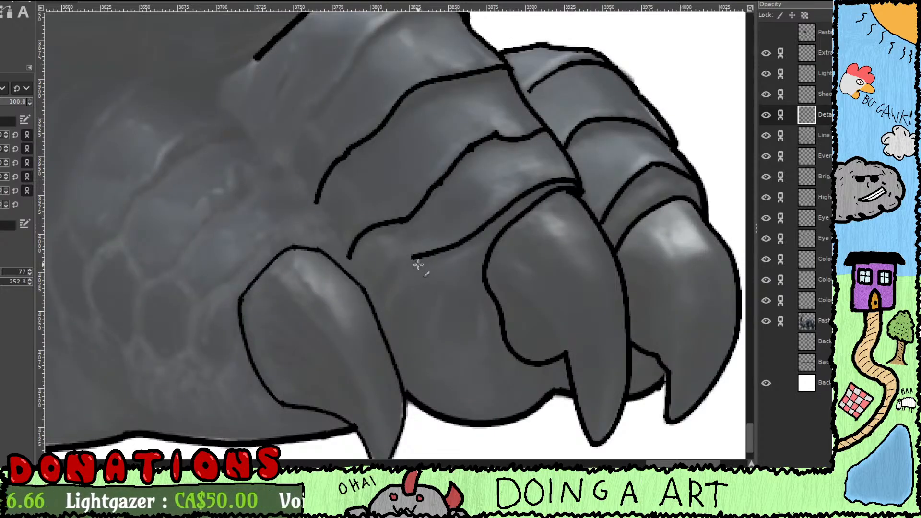
{"action": "left_click_drag", "start_coordinate": [419, 264], "coordinate": [451, 323]}
{"action": "left_click_drag", "start_coordinate": [351, 185], "coordinate": [399, 261]}
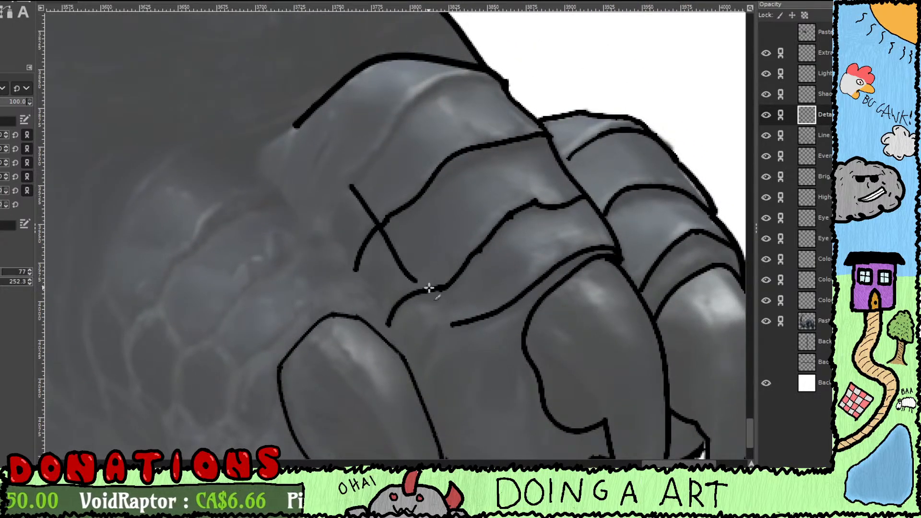
{"action": "mouse_move", "coordinate": [474, 302]}
{"action": "left_mouse_down"}
{"action": "mouse_move", "coordinate": [441, 255]}
{"action": "mouse_move", "coordinate": [390, 255]}
{"action": "mouse_move", "coordinate": [391, 243]}
{"action": "left_mouse_up"}
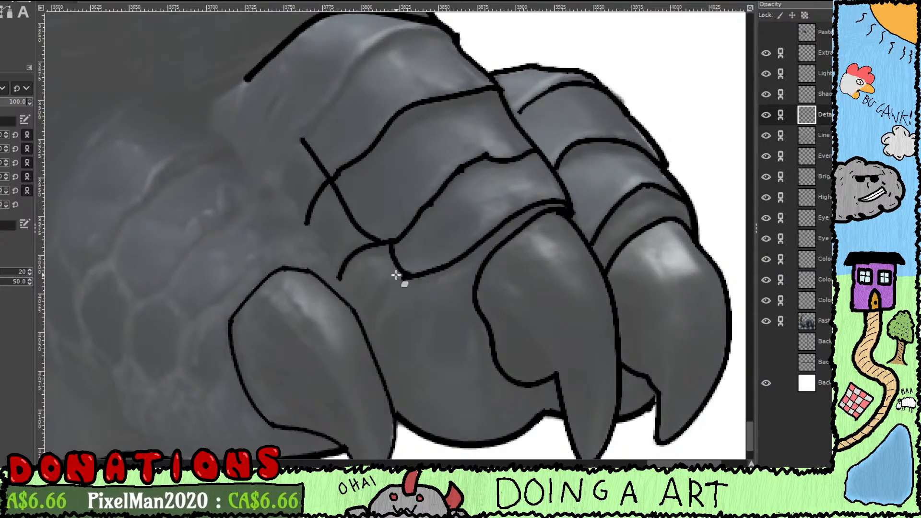
Step: Erase the crease line ends that extend past the middle toe's side contour
{"action": "left_click_drag", "start_coordinate": [407, 292], "coordinate": [471, 331]}
{"action": "left_click", "coordinate": [405, 315]}
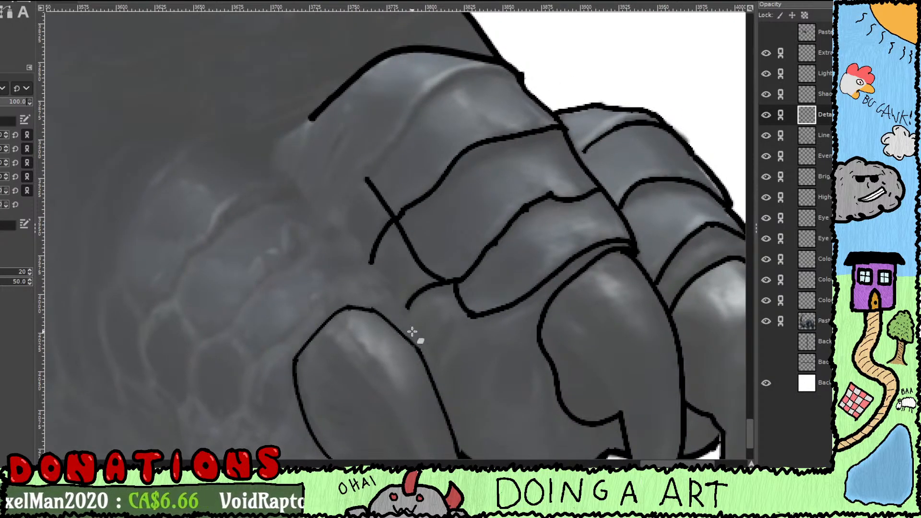
{"action": "mouse_move", "coordinate": [439, 303]}
{"action": "left_mouse_down"}
{"action": "mouse_move", "coordinate": [444, 292]}
{"action": "mouse_move", "coordinate": [435, 285]}
{"action": "mouse_move", "coordinate": [411, 294]}
{"action": "left_mouse_up"}
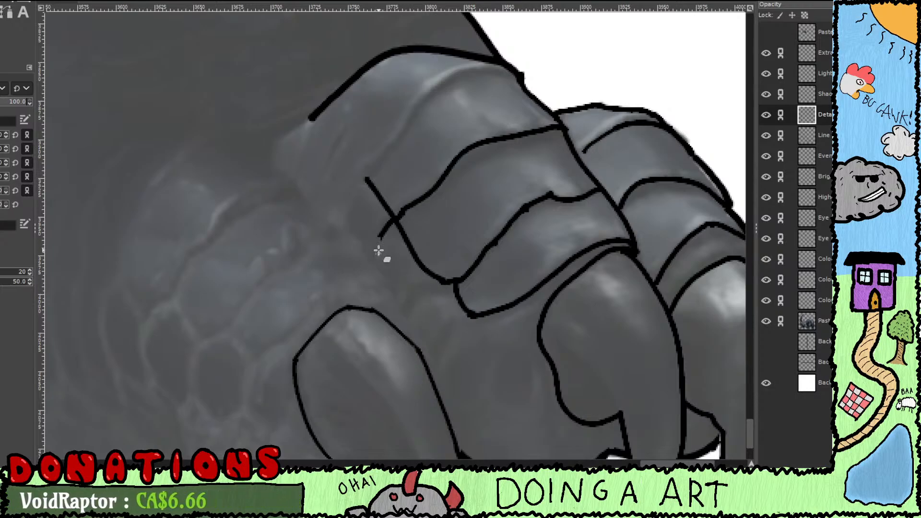
{"action": "left_click_drag", "start_coordinate": [380, 238], "coordinate": [388, 222]}
{"action": "left_click_drag", "start_coordinate": [460, 326], "coordinate": [410, 312]}
{"action": "left_click_drag", "start_coordinate": [481, 345], "coordinate": [427, 259]}
Step: Thicken and round off the crease just above the middle claw and undo the stray mark below it
{"action": "key", "text": "p"}
{"action": "left_click_drag", "start_coordinate": [471, 294], "coordinate": [494, 317]}
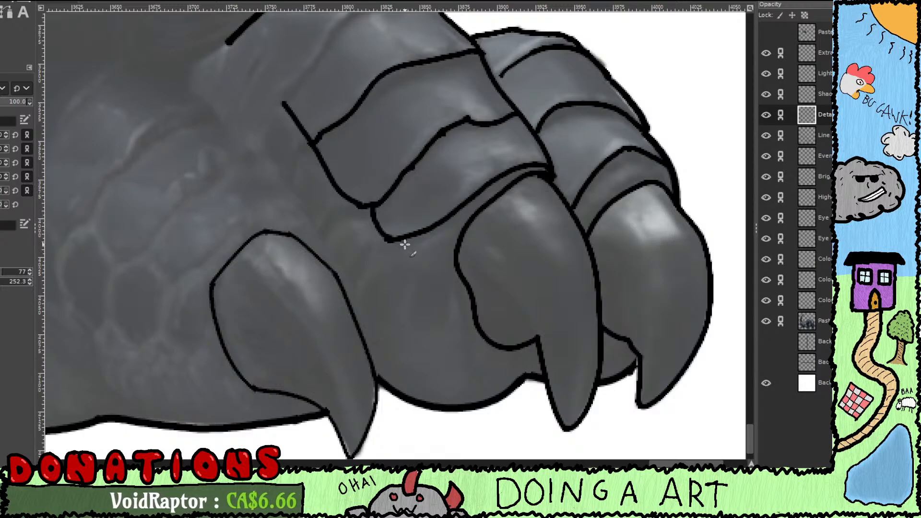
{"action": "key", "text": "shift+e"}
{"action": "mouse_move", "coordinate": [405, 244]}
{"action": "left_mouse_down"}
{"action": "mouse_move", "coordinate": [400, 228]}
{"action": "mouse_move", "coordinate": [416, 244]}
{"action": "mouse_move", "coordinate": [514, 169]}
{"action": "mouse_move", "coordinate": [520, 179]}
{"action": "mouse_move", "coordinate": [545, 171]}
{"action": "mouse_move", "coordinate": [540, 178]}
{"action": "mouse_move", "coordinate": [545, 171]}
{"action": "mouse_move", "coordinate": [531, 165]}
{"action": "mouse_move", "coordinate": [499, 179]}
{"action": "mouse_move", "coordinate": [446, 226]}
{"action": "mouse_move", "coordinate": [408, 243]}
{"action": "mouse_move", "coordinate": [390, 240]}
{"action": "mouse_move", "coordinate": [374, 218]}
{"action": "mouse_move", "coordinate": [374, 199]}
{"action": "mouse_move", "coordinate": [398, 210]}
{"action": "left_mouse_up"}
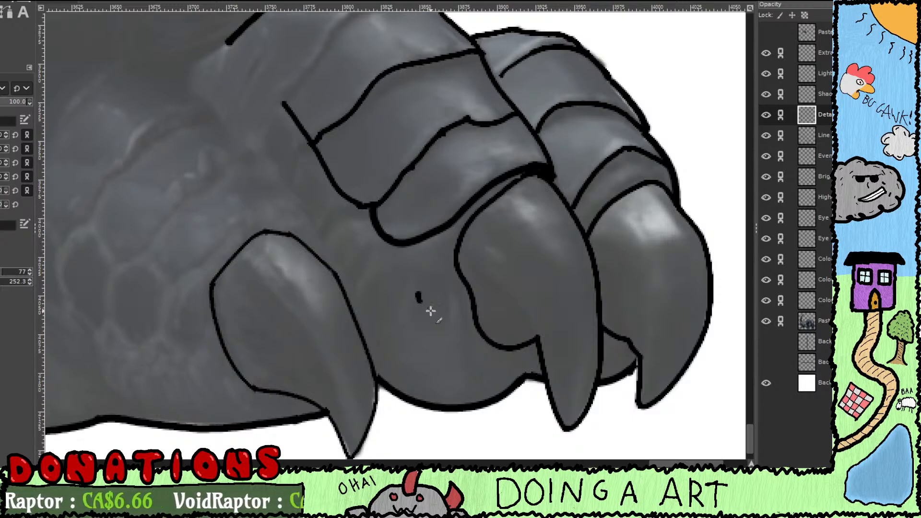
{"action": "key", "text": "ctrl+z"}
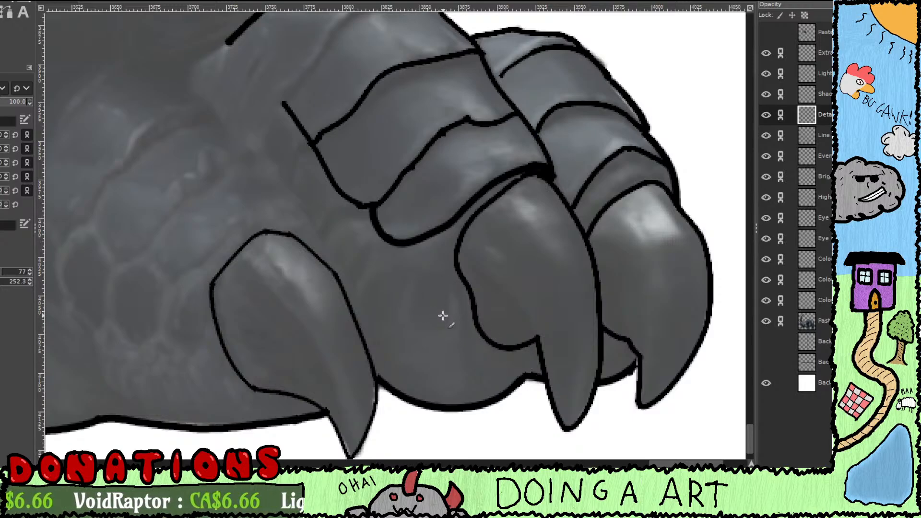
{"action": "left_click_drag", "start_coordinate": [431, 311], "coordinate": [540, 434]}
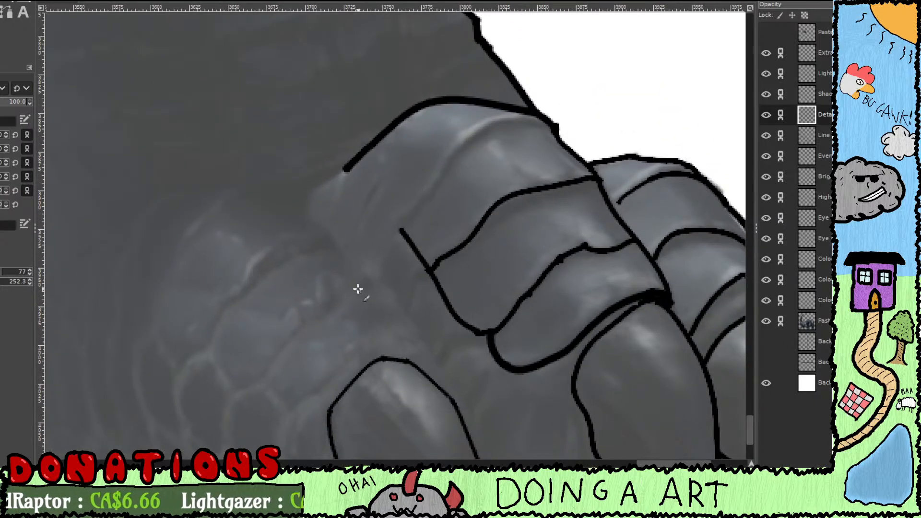
{"action": "left_click_drag", "start_coordinate": [319, 225], "coordinate": [411, 328]}
{"action": "key", "text": "ctrl+z"}
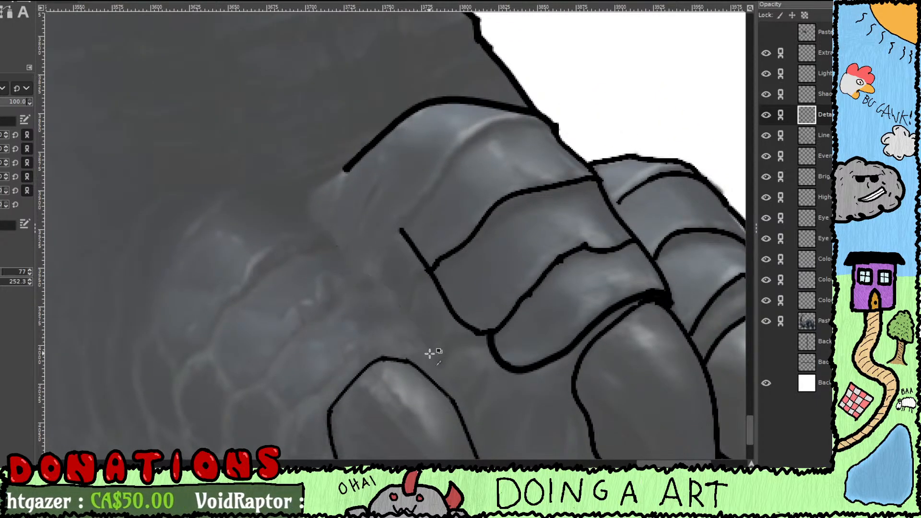
{"action": "left_click_drag", "start_coordinate": [446, 373], "coordinate": [393, 148]}
{"action": "left_click_drag", "start_coordinate": [439, 316], "coordinate": [396, 365]}
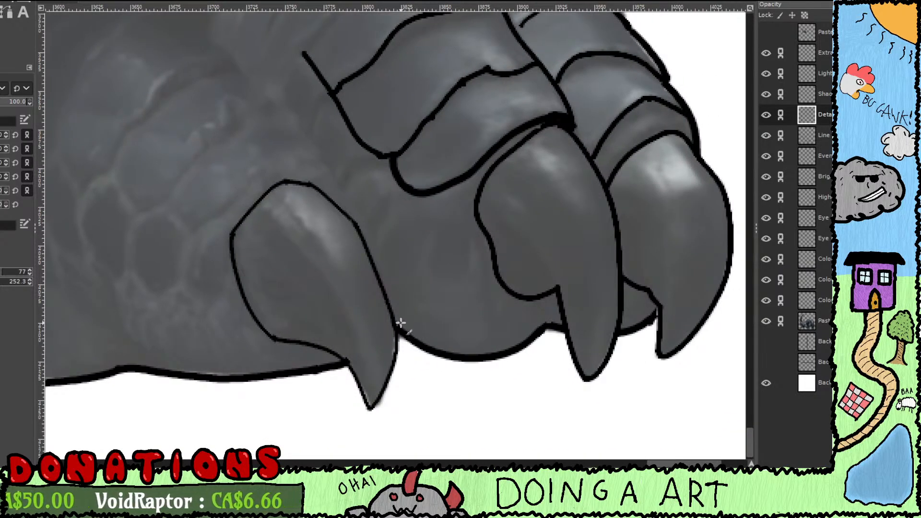
{"action": "left_click_drag", "start_coordinate": [391, 272], "coordinate": [408, 315]}
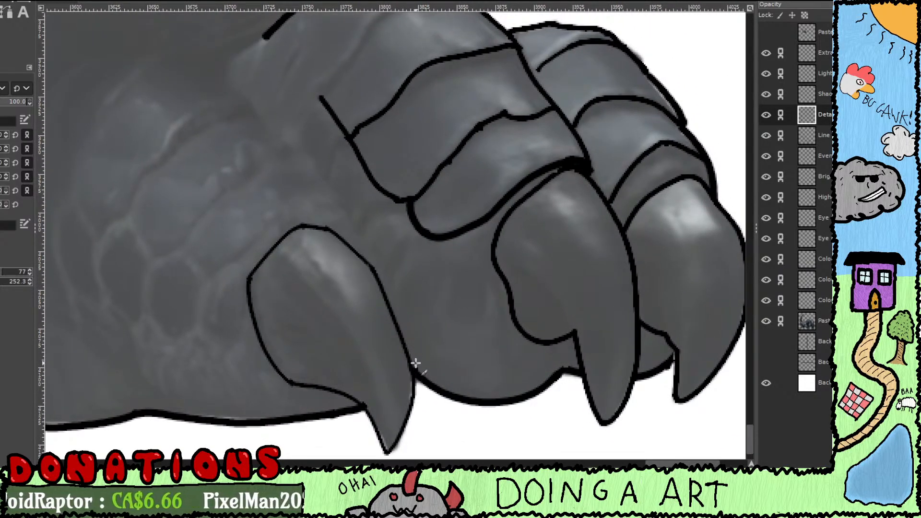
Step: Draw the near toe's outer contour from beside its claw up over the knuckle, and undo the stroke down its rear side
{"action": "mouse_move", "coordinate": [415, 363]}
{"action": "left_mouse_down"}
{"action": "mouse_move", "coordinate": [401, 298]}
{"action": "mouse_move", "coordinate": [321, 179]}
{"action": "mouse_move", "coordinate": [418, 308]}
{"action": "left_mouse_up"}
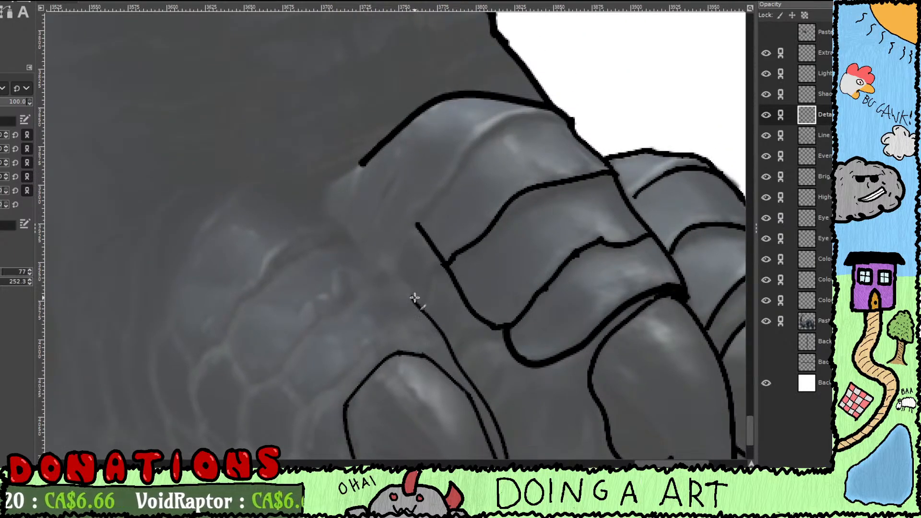
{"action": "mouse_move", "coordinate": [396, 276]}
{"action": "left_mouse_down"}
{"action": "mouse_move", "coordinate": [356, 245]}
{"action": "mouse_move", "coordinate": [338, 216]}
{"action": "left_mouse_up"}
{"action": "mouse_move", "coordinate": [371, 254]}
{"action": "left_mouse_down"}
{"action": "mouse_move", "coordinate": [400, 279]}
{"action": "mouse_move", "coordinate": [360, 252]}
{"action": "mouse_move", "coordinate": [301, 235]}
{"action": "mouse_move", "coordinate": [239, 245]}
{"action": "mouse_move", "coordinate": [472, 206]}
{"action": "mouse_move", "coordinate": [448, 90]}
{"action": "mouse_move", "coordinate": [447, 186]}
{"action": "mouse_move", "coordinate": [407, 191]}
{"action": "mouse_move", "coordinate": [376, 211]}
{"action": "mouse_move", "coordinate": [395, 170]}
{"action": "mouse_move", "coordinate": [376, 200]}
{"action": "mouse_move", "coordinate": [362, 275]}
{"action": "mouse_move", "coordinate": [378, 358]}
{"action": "left_mouse_up"}
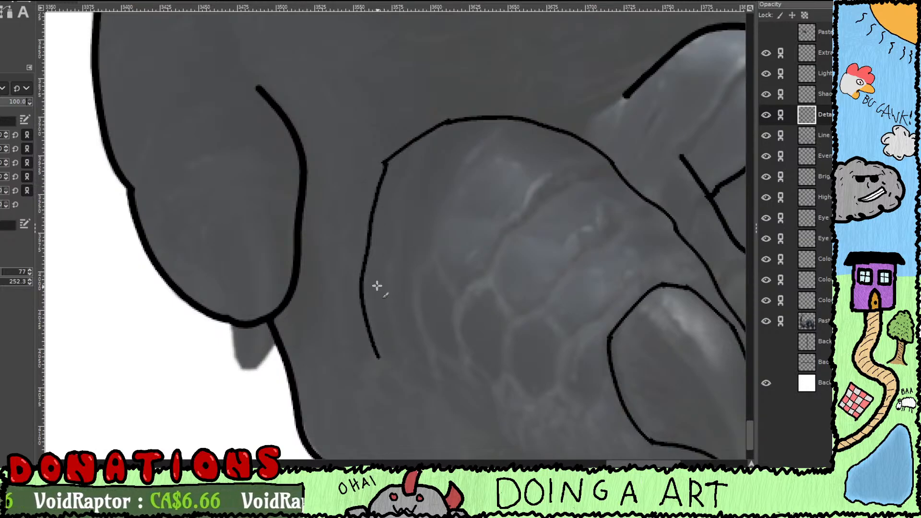
{"action": "key", "text": "ctrl+z"}
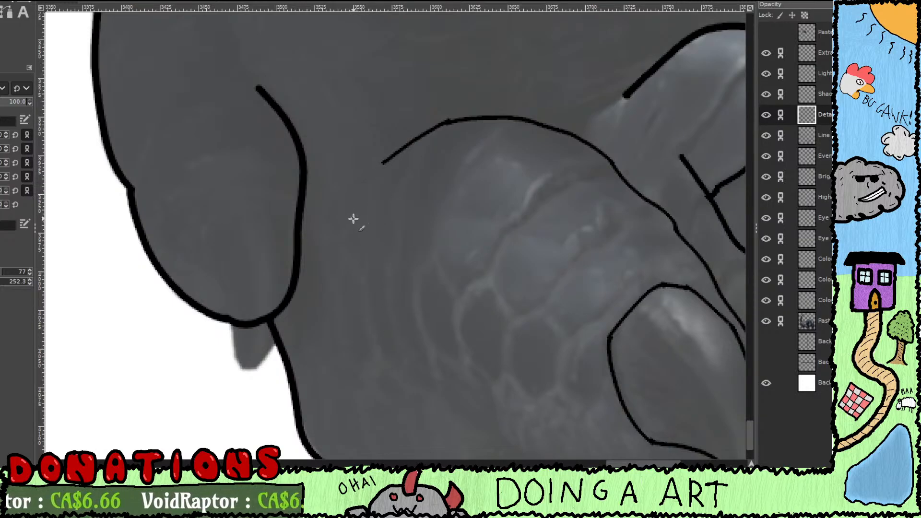
Step: Draw several curved skin-fold lines down the rear side of the near toe, with a small bulge on the outermost one
{"action": "left_click_drag", "start_coordinate": [349, 232], "coordinate": [353, 220]}
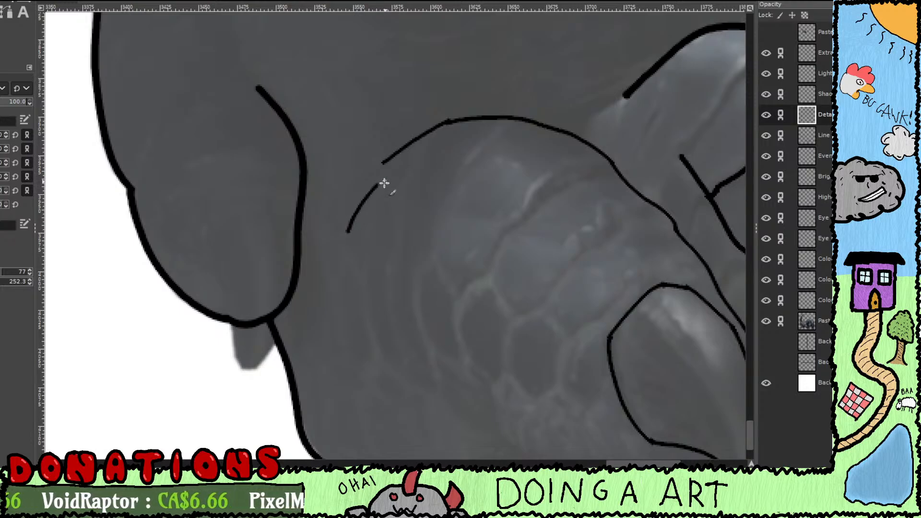
{"action": "mouse_move", "coordinate": [379, 183]}
{"action": "left_mouse_down"}
{"action": "mouse_move", "coordinate": [349, 246]}
{"action": "mouse_move", "coordinate": [373, 281]}
{"action": "mouse_move", "coordinate": [375, 201]}
{"action": "mouse_move", "coordinate": [402, 150]}
{"action": "left_mouse_up"}
{"action": "mouse_move", "coordinate": [385, 201]}
{"action": "left_mouse_down"}
{"action": "mouse_move", "coordinate": [393, 266]}
{"action": "mouse_move", "coordinate": [408, 294]}
{"action": "mouse_move", "coordinate": [421, 269]}
{"action": "mouse_move", "coordinate": [409, 208]}
{"action": "mouse_move", "coordinate": [420, 172]}
{"action": "mouse_move", "coordinate": [417, 130]}
{"action": "mouse_move", "coordinate": [441, 95]}
{"action": "left_mouse_up"}
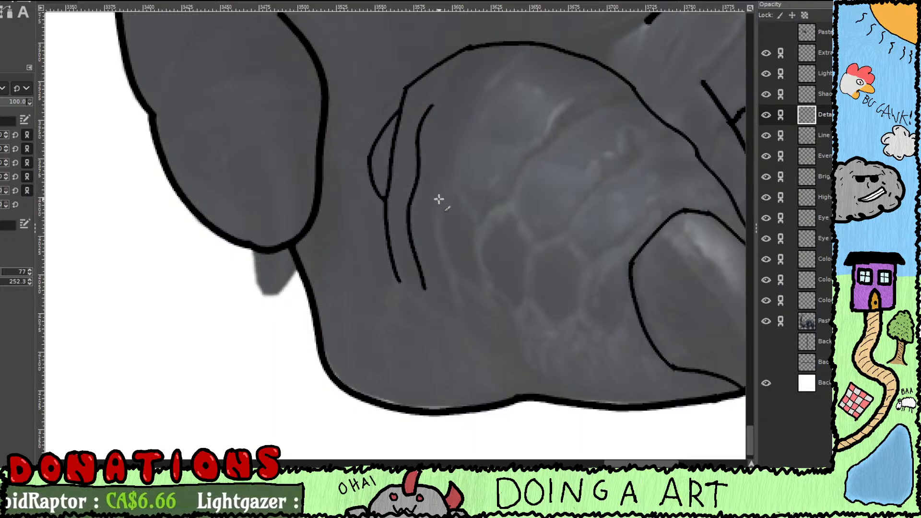
{"action": "mouse_move", "coordinate": [439, 199]}
{"action": "left_mouse_down"}
{"action": "mouse_move", "coordinate": [439, 243]}
{"action": "mouse_move", "coordinate": [461, 286]}
{"action": "mouse_move", "coordinate": [455, 277]}
{"action": "mouse_move", "coordinate": [463, 315]}
{"action": "left_mouse_up"}
Step: Outline the adjoining angular scales at the middle of the near toe and join them to its claw with a jagged lower edge
{"action": "mouse_move", "coordinate": [455, 278]}
{"action": "left_mouse_down"}
{"action": "mouse_move", "coordinate": [480, 295]}
{"action": "mouse_move", "coordinate": [489, 281]}
{"action": "mouse_move", "coordinate": [480, 241]}
{"action": "mouse_move", "coordinate": [509, 216]}
{"action": "mouse_move", "coordinate": [530, 257]}
{"action": "mouse_move", "coordinate": [505, 221]}
{"action": "left_mouse_up"}
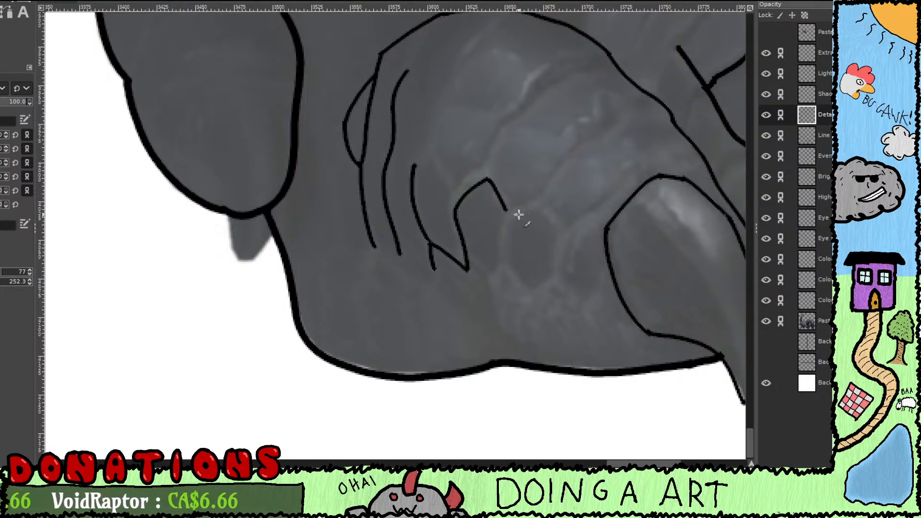
{"action": "mouse_move", "coordinate": [507, 210]}
{"action": "left_mouse_down"}
{"action": "mouse_move", "coordinate": [505, 278]}
{"action": "mouse_move", "coordinate": [503, 263]}
{"action": "mouse_move", "coordinate": [489, 284]}
{"action": "mouse_move", "coordinate": [492, 276]}
{"action": "mouse_move", "coordinate": [458, 251]}
{"action": "mouse_move", "coordinate": [513, 272]}
{"action": "mouse_move", "coordinate": [503, 268]}
{"action": "mouse_move", "coordinate": [533, 304]}
{"action": "mouse_move", "coordinate": [527, 296]}
{"action": "mouse_move", "coordinate": [563, 276]}
{"action": "mouse_move", "coordinate": [554, 280]}
{"action": "mouse_move", "coordinate": [567, 227]}
{"action": "mouse_move", "coordinate": [534, 189]}
{"action": "mouse_move", "coordinate": [543, 202]}
{"action": "mouse_move", "coordinate": [496, 220]}
{"action": "left_mouse_up"}
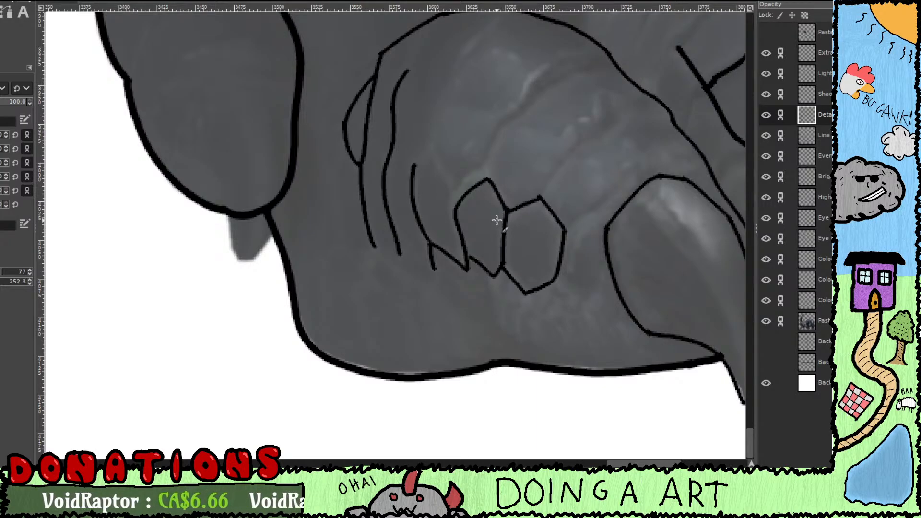
{"action": "mouse_move", "coordinate": [544, 246]}
{"action": "left_mouse_down"}
{"action": "mouse_move", "coordinate": [528, 182]}
{"action": "mouse_move", "coordinate": [562, 165]}
{"action": "mouse_move", "coordinate": [550, 166]}
{"action": "mouse_move", "coordinate": [578, 134]}
{"action": "left_mouse_up"}
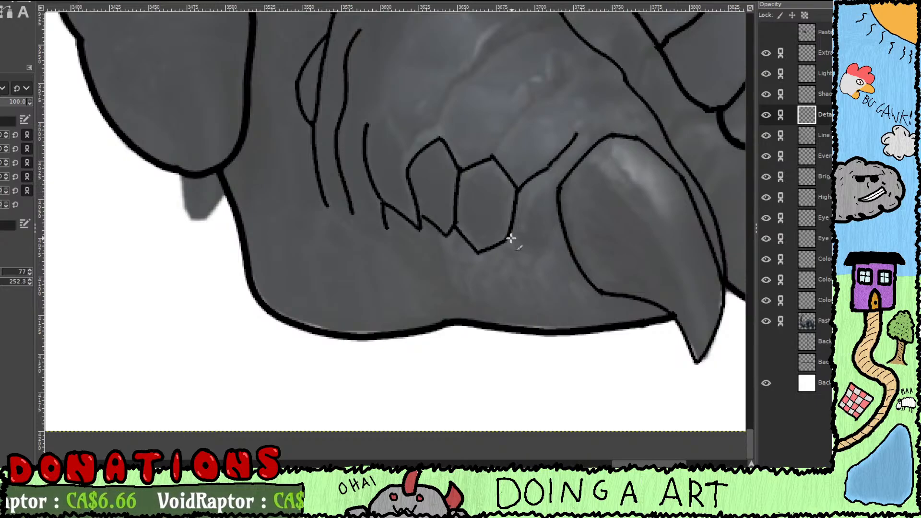
{"action": "mouse_move", "coordinate": [510, 237]}
{"action": "left_mouse_down"}
{"action": "mouse_move", "coordinate": [545, 264]}
{"action": "mouse_move", "coordinate": [539, 255]}
{"action": "mouse_move", "coordinate": [554, 244]}
{"action": "mouse_move", "coordinate": [565, 249]}
{"action": "left_mouse_up"}
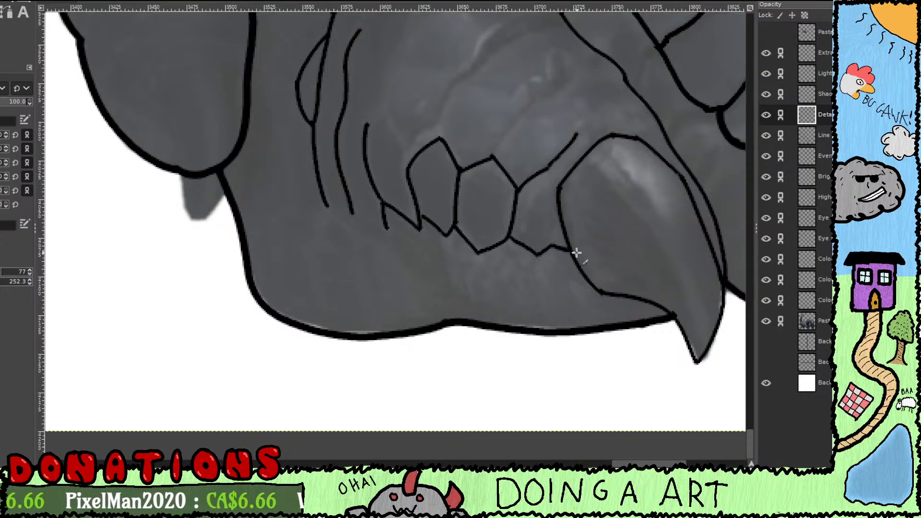
Step: Draw crease lines from the scales up across the near toe, doubling the uppermost one where it meets the toe's contour
{"action": "scroll", "coordinate": [566, 254], "scroll_direction": "up", "scroll_amount": 3}
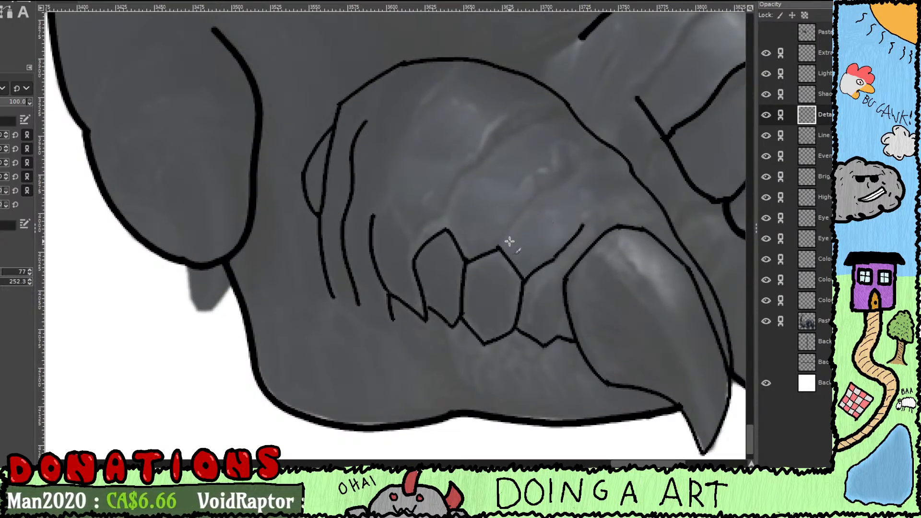
{"action": "mouse_move", "coordinate": [499, 249]}
{"action": "left_mouse_down"}
{"action": "mouse_move", "coordinate": [541, 192]}
{"action": "mouse_move", "coordinate": [590, 154]}
{"action": "left_mouse_up"}
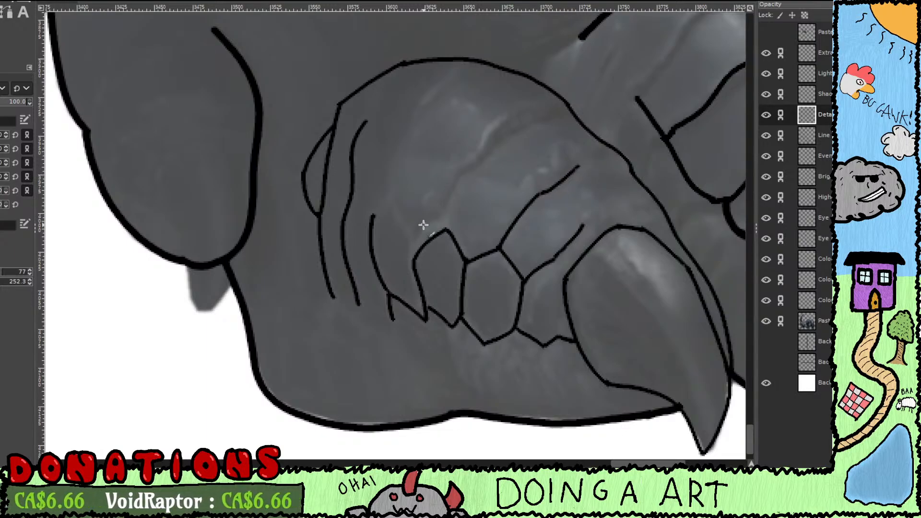
{"action": "mouse_move", "coordinate": [417, 235]}
{"action": "left_mouse_down"}
{"action": "mouse_move", "coordinate": [442, 214]}
{"action": "mouse_move", "coordinate": [420, 227]}
{"action": "mouse_move", "coordinate": [417, 241]}
{"action": "mouse_move", "coordinate": [448, 213]}
{"action": "mouse_move", "coordinate": [466, 166]}
{"action": "mouse_move", "coordinate": [512, 132]}
{"action": "mouse_move", "coordinate": [584, 119]}
{"action": "left_mouse_up"}
{"action": "key", "text": "ctrl+z"}
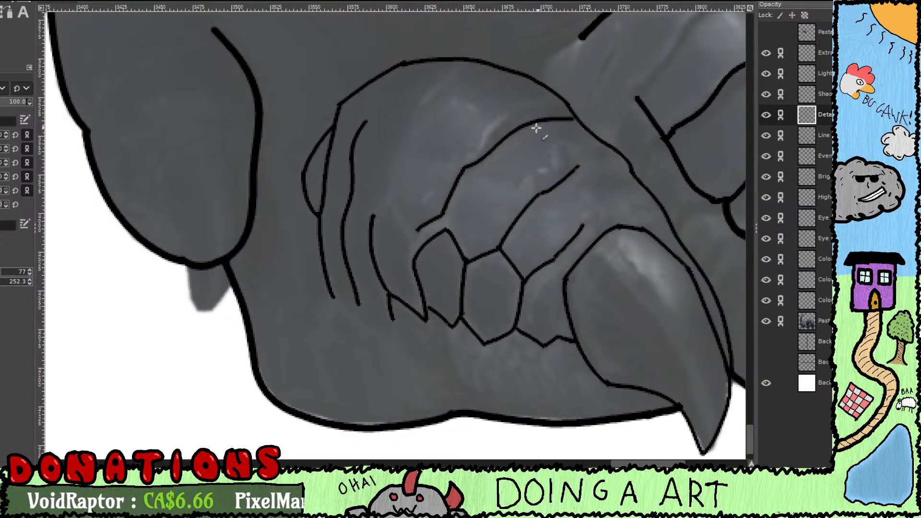
{"action": "mouse_move", "coordinate": [483, 158]}
{"action": "left_mouse_down"}
{"action": "mouse_move", "coordinate": [525, 113]}
{"action": "mouse_move", "coordinate": [582, 115]}
{"action": "left_mouse_up"}
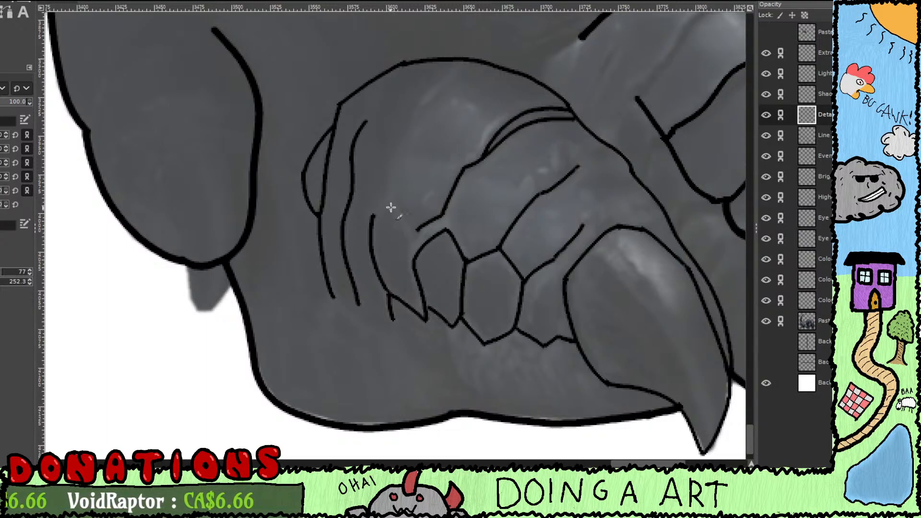
Step: Link the uppermost crease to the innermost skin fold with a pointed V-shaped line, closing the scale between them
{"action": "left_click_drag", "start_coordinate": [392, 204], "coordinate": [416, 232]}
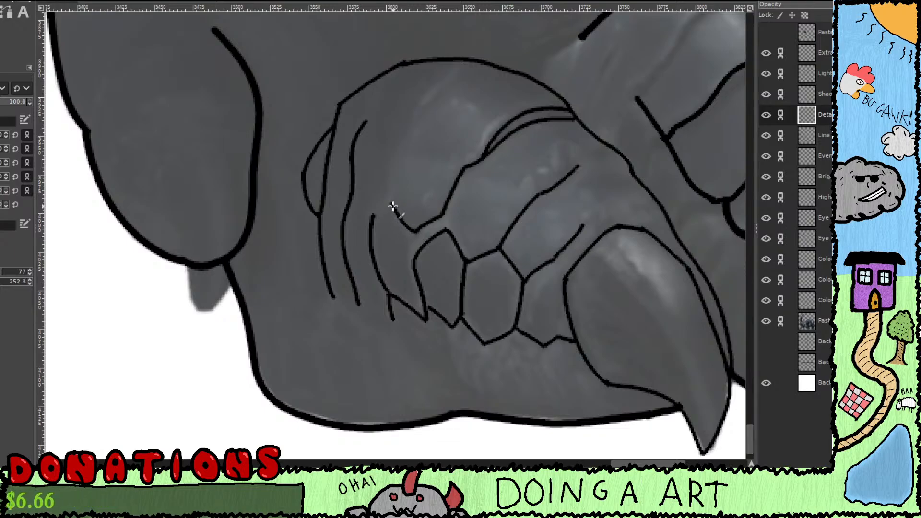
{"action": "left_click_drag", "start_coordinate": [388, 201], "coordinate": [371, 218]}
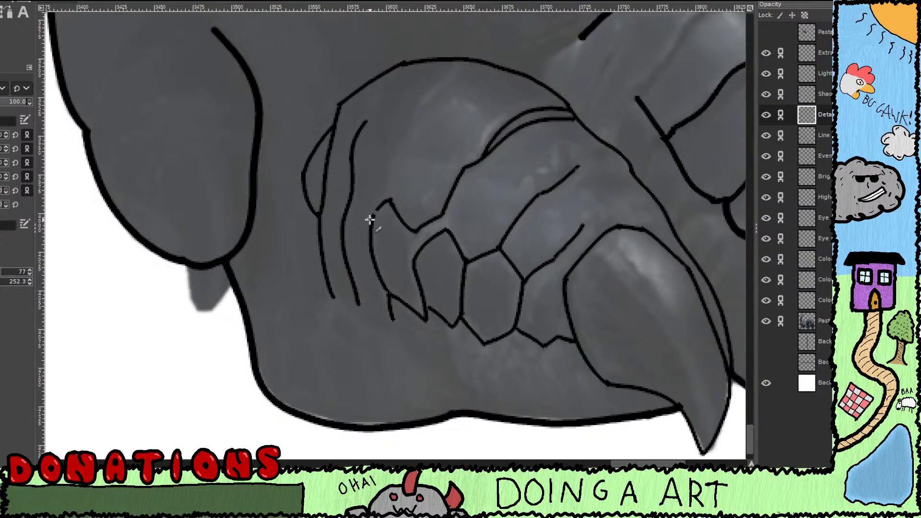
{"action": "left_click_drag", "start_coordinate": [404, 186], "coordinate": [385, 215]}
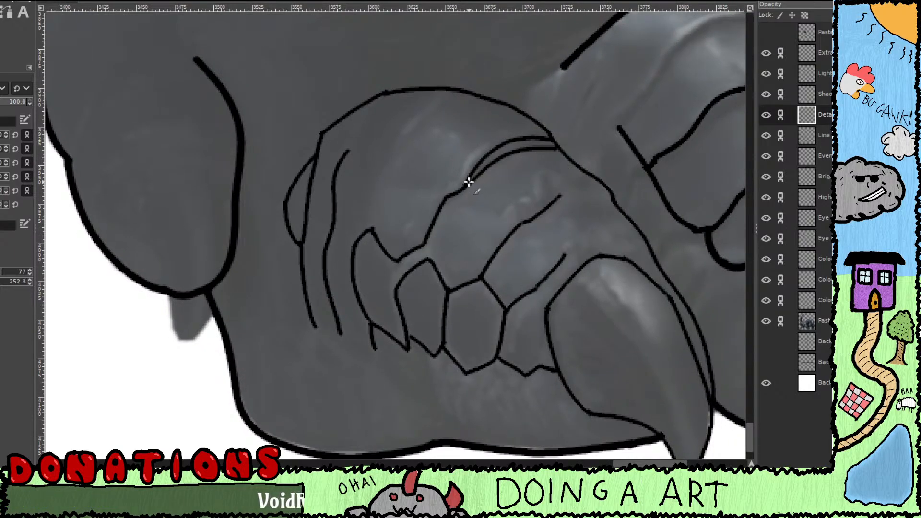
{"action": "left_click_drag", "start_coordinate": [441, 300], "coordinate": [452, 159]}
{"action": "left_click_drag", "start_coordinate": [386, 218], "coordinate": [468, 308]}
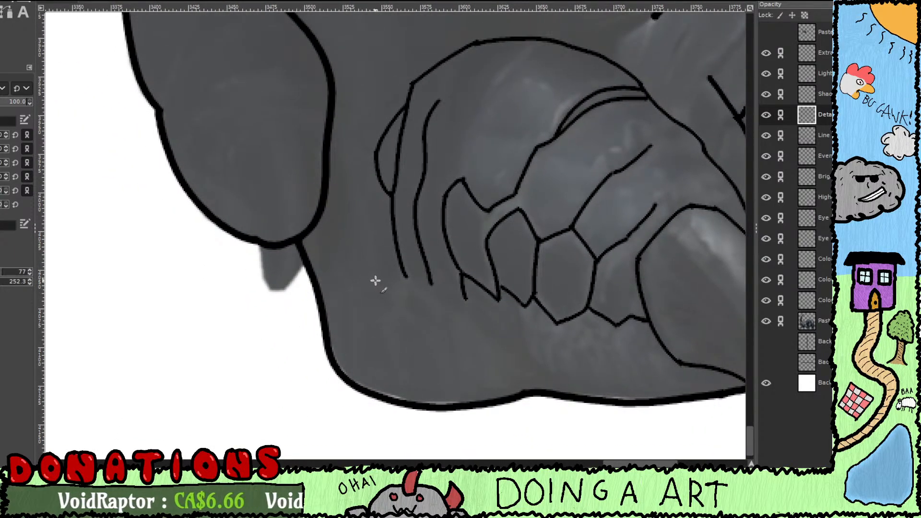
{"action": "left_click_drag", "start_coordinate": [375, 281], "coordinate": [378, 285]}
{"action": "key", "text": "ctrl+z"}
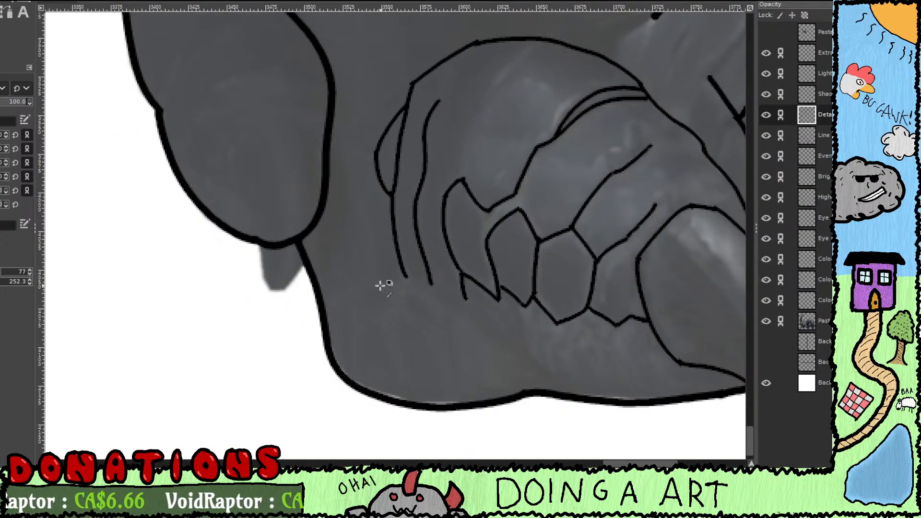
{"action": "mouse_move", "coordinate": [396, 297]}
{"action": "left_mouse_down"}
{"action": "mouse_move", "coordinate": [387, 313]}
{"action": "mouse_move", "coordinate": [444, 296]}
{"action": "mouse_move", "coordinate": [486, 310]}
{"action": "left_mouse_up"}
{"action": "key", "text": "ctrl+z"}
{"action": "key", "text": "ctrl+z"}
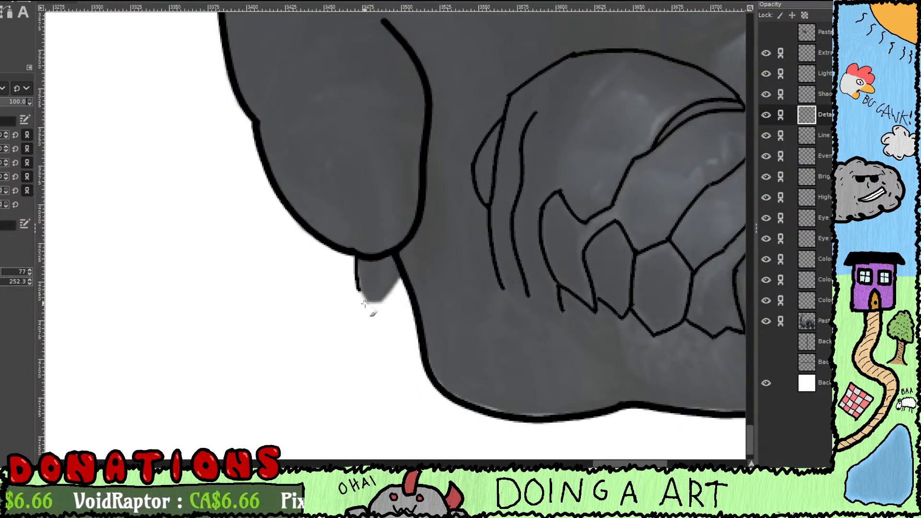
Step: Outline the small claw tip that sticks out beneath the rear edge of the foot
{"action": "mouse_move", "coordinate": [359, 273]}
{"action": "left_mouse_down"}
{"action": "mouse_move", "coordinate": [375, 310]}
{"action": "mouse_move", "coordinate": [367, 298]}
{"action": "mouse_move", "coordinate": [388, 302]}
{"action": "mouse_move", "coordinate": [380, 298]}
{"action": "mouse_move", "coordinate": [408, 268]}
{"action": "left_mouse_up"}
{"action": "scroll", "coordinate": [434, 275], "scroll_direction": "right", "scroll_amount": 10}
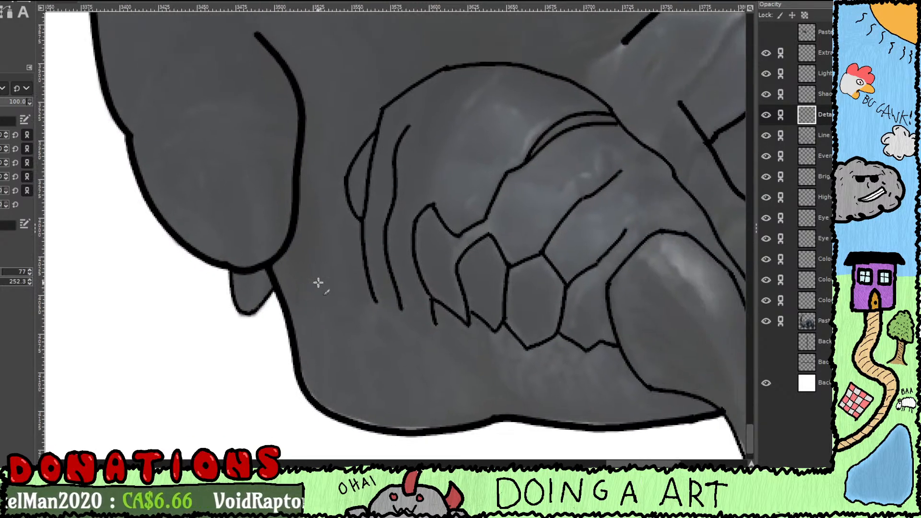
{"action": "scroll", "coordinate": [319, 282], "scroll_direction": "up", "scroll_amount": 2}
{"action": "scroll", "coordinate": [512, 341], "scroll_direction": "left", "scroll_amount": 2}
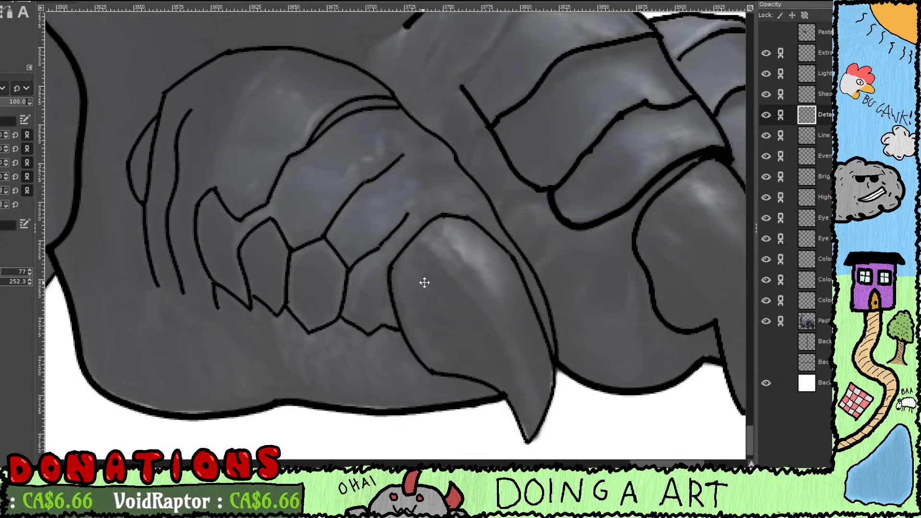
{"action": "scroll", "coordinate": [424, 282], "scroll_direction": "down", "scroll_amount": 1}
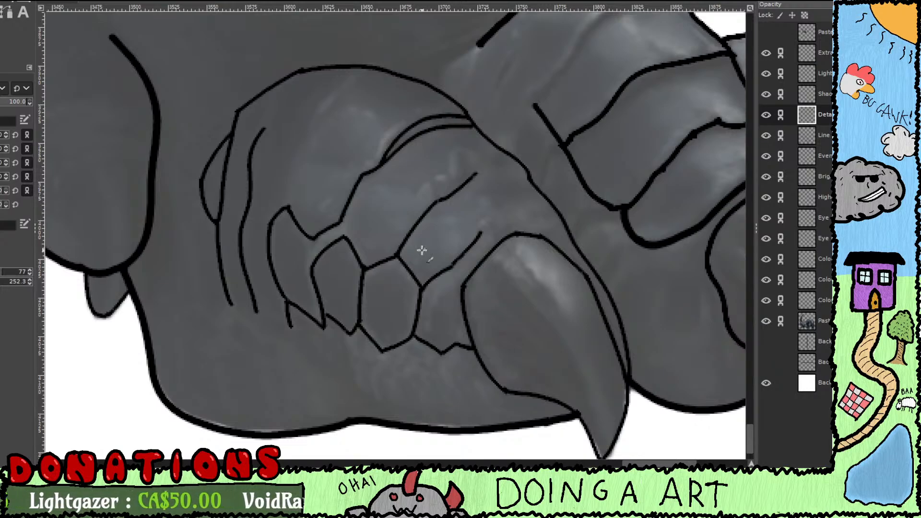
Step: Draw a crease from the middle toe's side contour up across its knuckle, doubling the line near the foot's outer edge
{"action": "left_click_drag", "start_coordinate": [536, 245], "coordinate": [402, 336]}
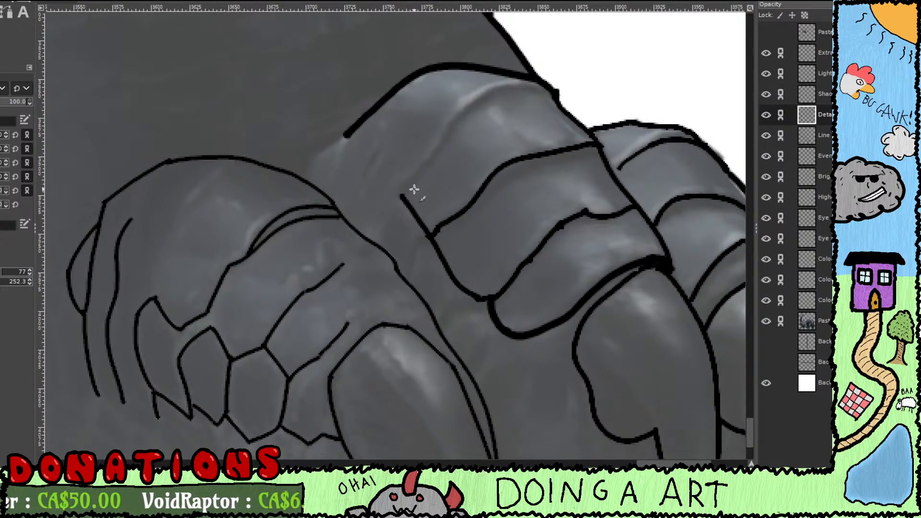
{"action": "mouse_move", "coordinate": [411, 183]}
{"action": "left_mouse_down"}
{"action": "mouse_move", "coordinate": [469, 112]}
{"action": "mouse_move", "coordinate": [517, 94]}
{"action": "mouse_move", "coordinate": [563, 99]}
{"action": "mouse_move", "coordinate": [506, 88]}
{"action": "mouse_move", "coordinate": [463, 118]}
{"action": "mouse_move", "coordinate": [477, 100]}
{"action": "mouse_move", "coordinate": [513, 82]}
{"action": "mouse_move", "coordinate": [558, 93]}
{"action": "left_mouse_up"}
{"action": "key", "text": "ctrl+z"}
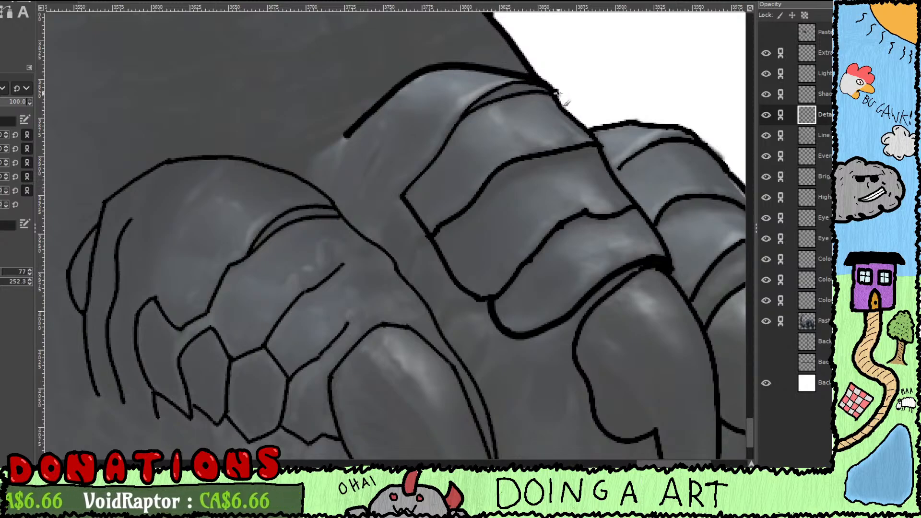
Step: Add a short crease beside the middle toe's knuckle and extend the lower end of the knuckle's outline with a thin stroke
{"action": "left_click_drag", "start_coordinate": [429, 187], "coordinate": [506, 231]}
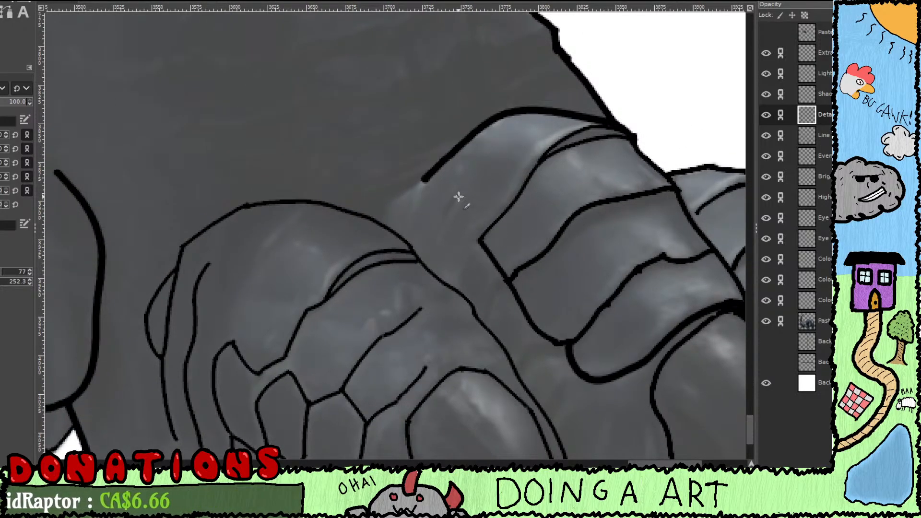
{"action": "left_click_drag", "start_coordinate": [456, 194], "coordinate": [436, 237]}
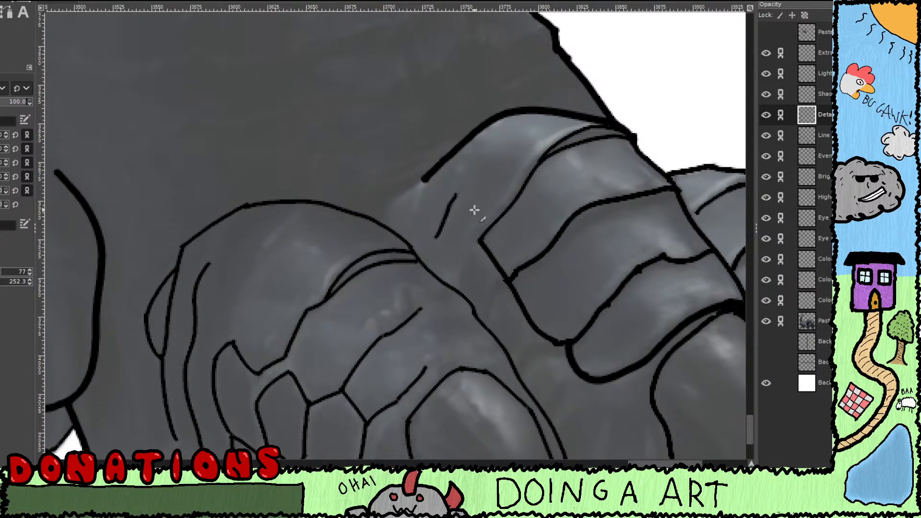
{"action": "left_click_drag", "start_coordinate": [423, 177], "coordinate": [395, 198]}
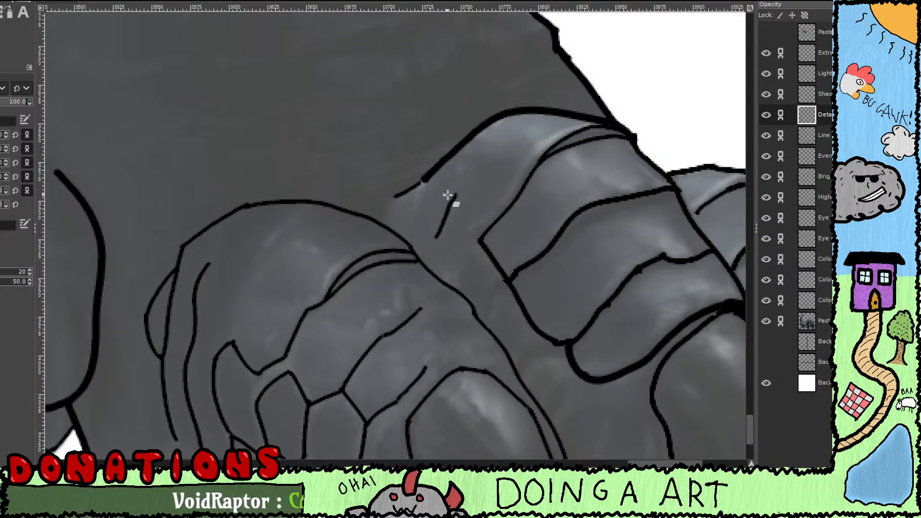
{"action": "key", "text": "p"}
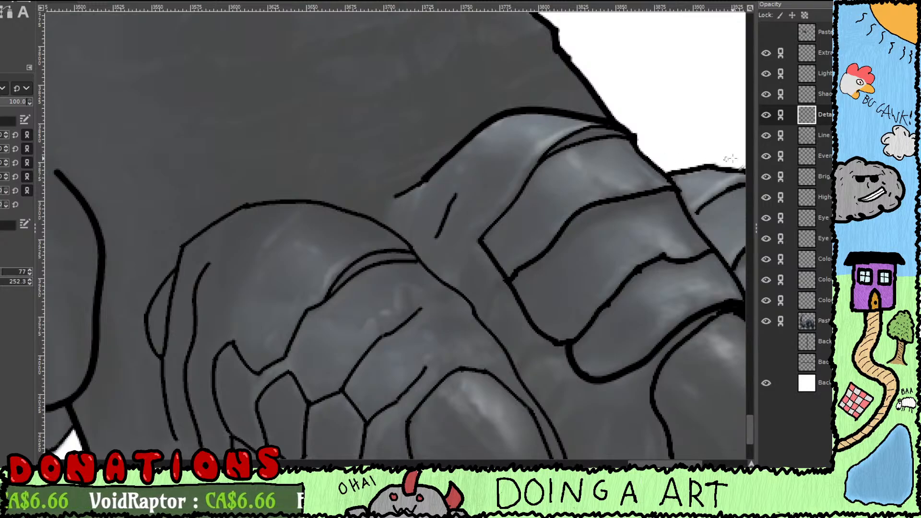
Step: Erase the thick outline over the middle toe's knuckle on the line layer
{"action": "left_click", "coordinate": [822, 134]}
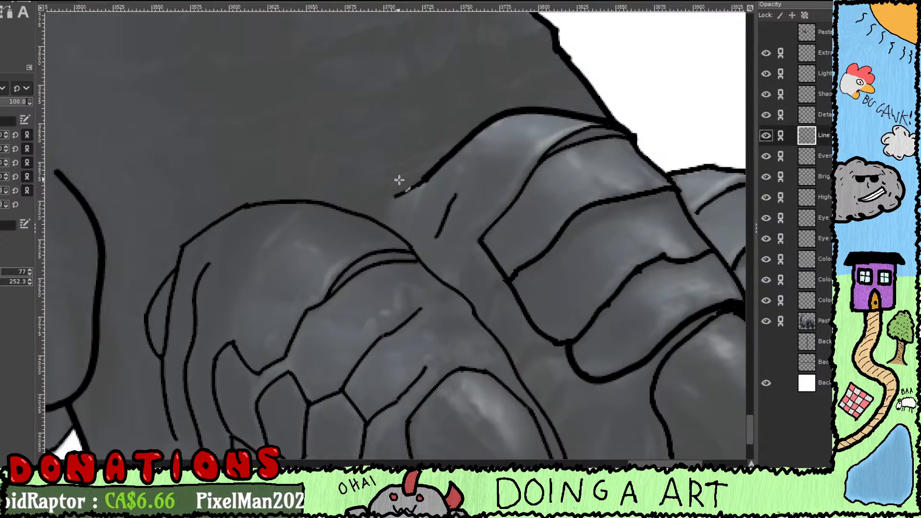
{"action": "key", "text": "shift+e"}
{"action": "mouse_move", "coordinate": [424, 179]}
{"action": "left_mouse_down"}
{"action": "mouse_move", "coordinate": [431, 159]}
{"action": "mouse_move", "coordinate": [438, 177]}
{"action": "mouse_move", "coordinate": [452, 154]}
{"action": "mouse_move", "coordinate": [516, 107]}
{"action": "mouse_move", "coordinate": [489, 118]}
{"action": "mouse_move", "coordinate": [538, 113]}
{"action": "left_mouse_up"}
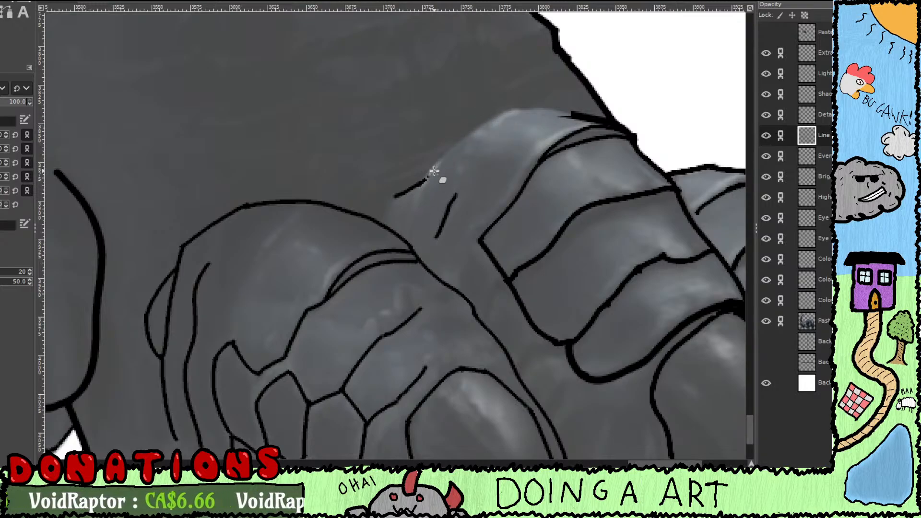
{"action": "mouse_move", "coordinate": [458, 177]}
{"action": "left_mouse_down"}
{"action": "mouse_move", "coordinate": [352, 242]}
{"action": "mouse_move", "coordinate": [454, 173]}
{"action": "mouse_move", "coordinate": [460, 180]}
{"action": "mouse_move", "coordinate": [444, 186]}
{"action": "mouse_move", "coordinate": [519, 197]}
{"action": "mouse_move", "coordinate": [534, 210]}
{"action": "mouse_move", "coordinate": [488, 192]}
{"action": "left_mouse_up"}
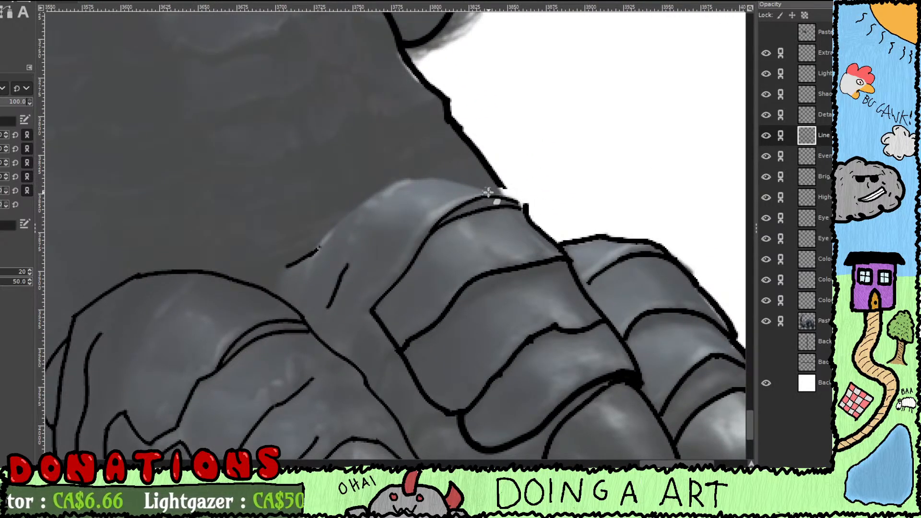
Step: Redraw the missing outline where the knuckle crease meets the leg's edge on the detail layer, and trim the thick stub on the line layer
{"action": "left_click", "coordinate": [829, 116]}
{"action": "key", "text": "p"}
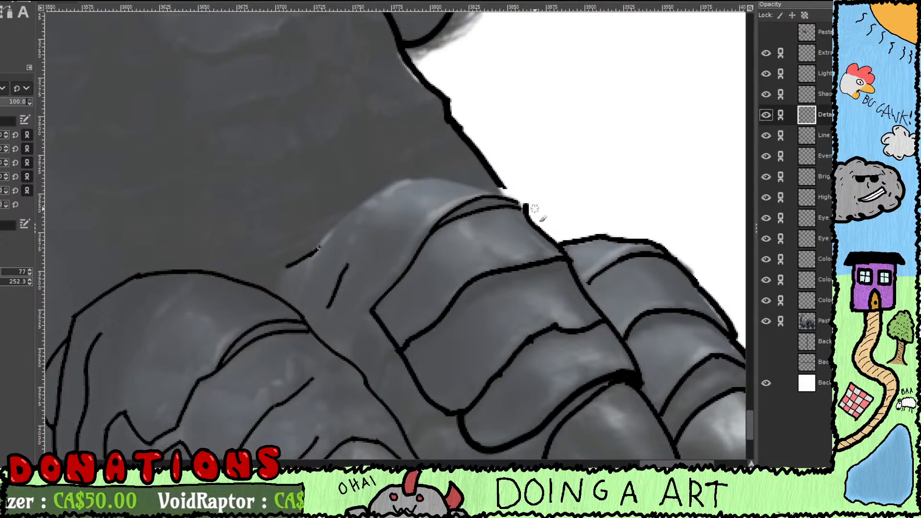
{"action": "left_click_drag", "start_coordinate": [532, 212], "coordinate": [514, 198]}
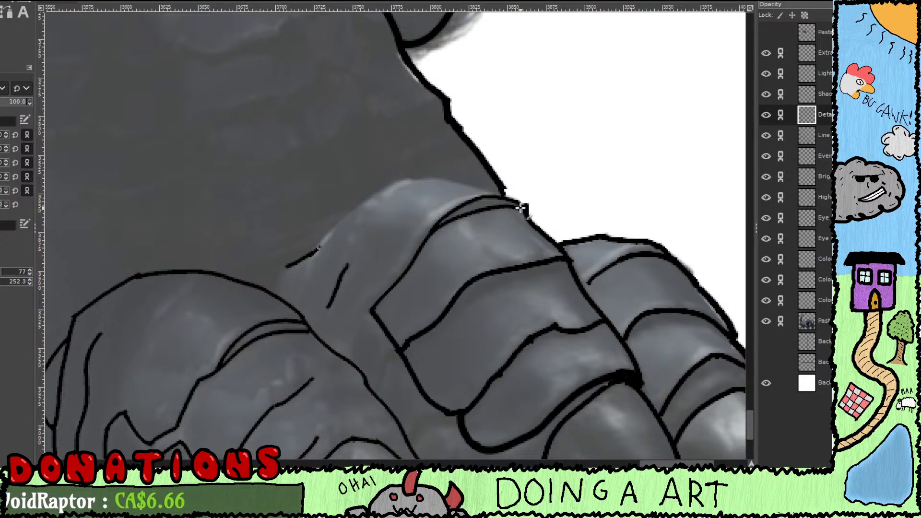
{"action": "left_click", "coordinate": [825, 132]}
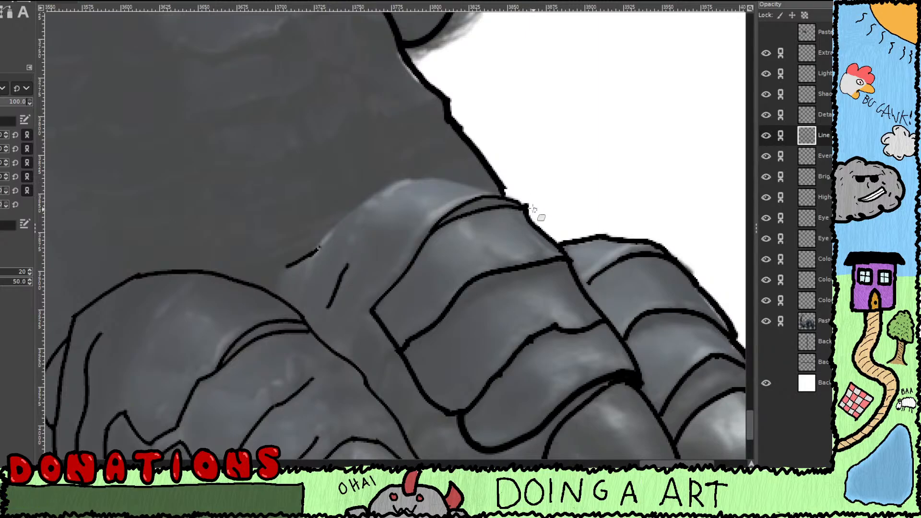
{"action": "left_click", "coordinate": [812, 113]}
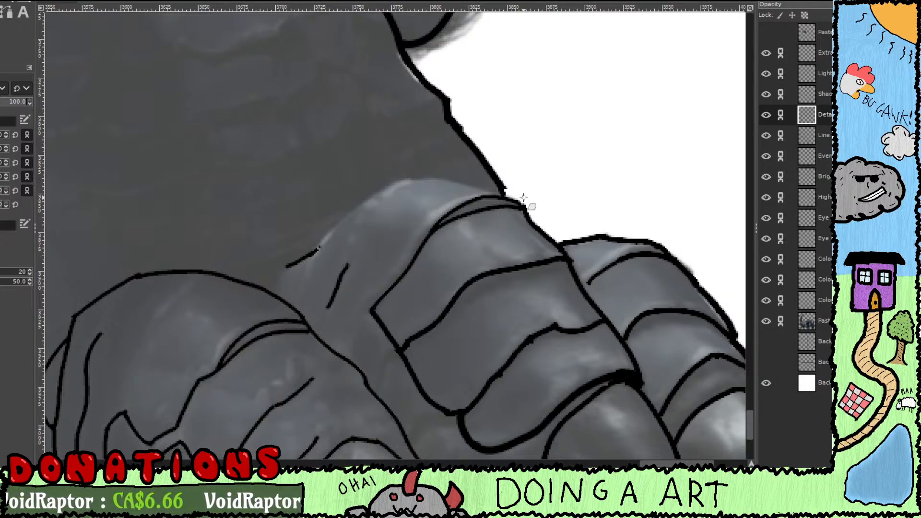
Step: Clean the leg outline's end on the line layer, then draw a thin contour over the middle toe's knuckle on the detail layer
{"action": "left_click", "coordinate": [824, 136]}
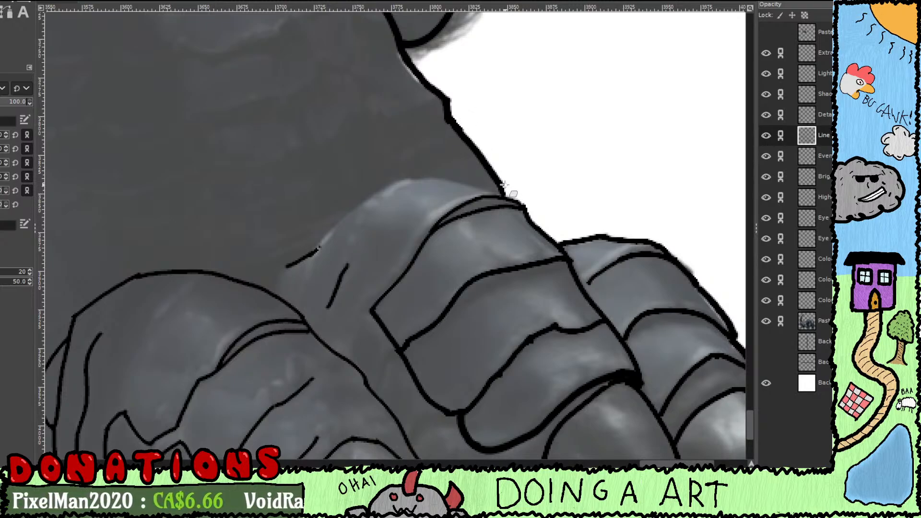
{"action": "left_click_drag", "start_coordinate": [498, 163], "coordinate": [567, 117]}
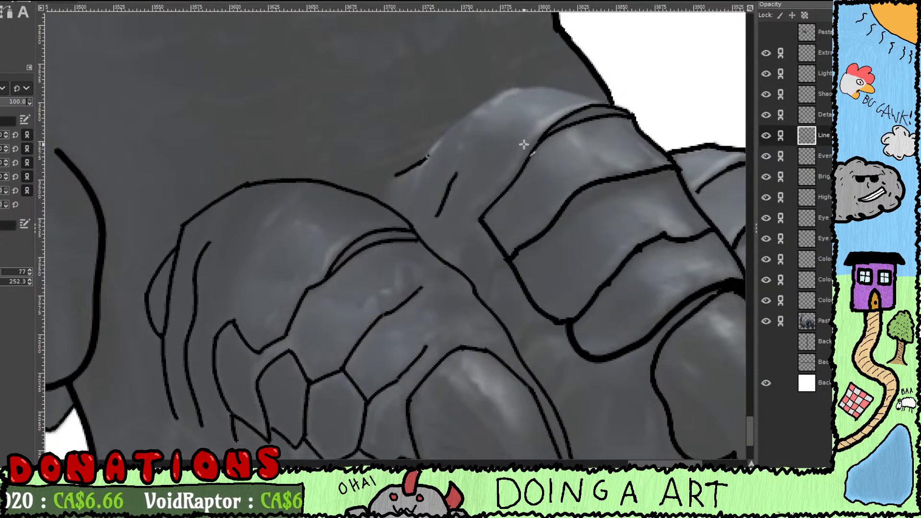
{"action": "left_click_drag", "start_coordinate": [522, 145], "coordinate": [504, 216]}
{"action": "left_click", "coordinate": [818, 115]}
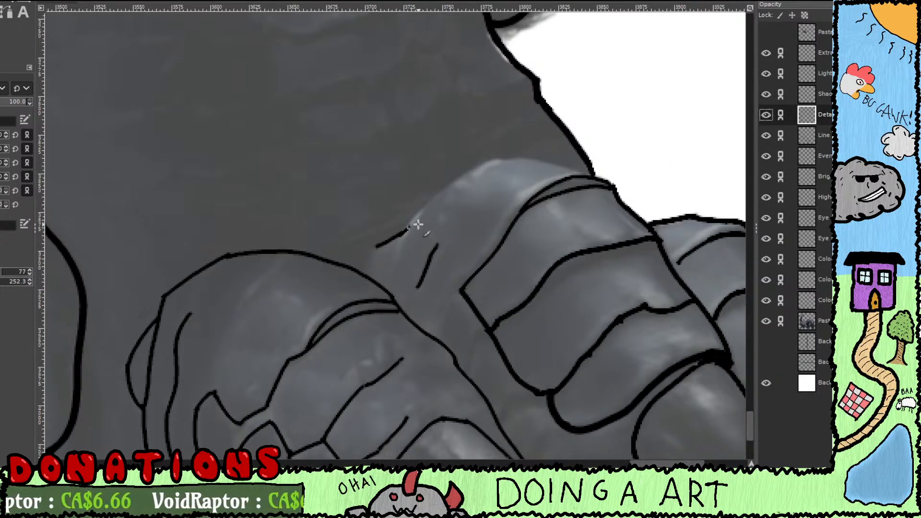
{"action": "mouse_move", "coordinate": [406, 231]}
{"action": "left_mouse_down"}
{"action": "mouse_move", "coordinate": [451, 183]}
{"action": "mouse_move", "coordinate": [485, 166]}
{"action": "mouse_move", "coordinate": [527, 158]}
{"action": "mouse_move", "coordinate": [591, 178]}
{"action": "left_mouse_up"}
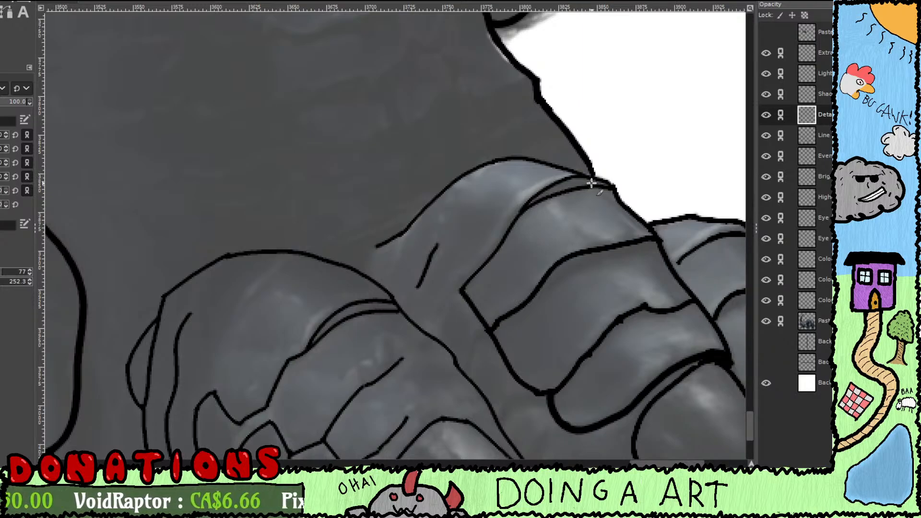
Step: Erase the thick outline along the outer toe's upper edge on the line layer and redraw it as a thinner contour
{"action": "scroll", "coordinate": [482, 266], "scroll_direction": "down", "scroll_amount": 4}
{"action": "scroll", "coordinate": [482, 266], "scroll_direction": "right", "scroll_amount": 3}
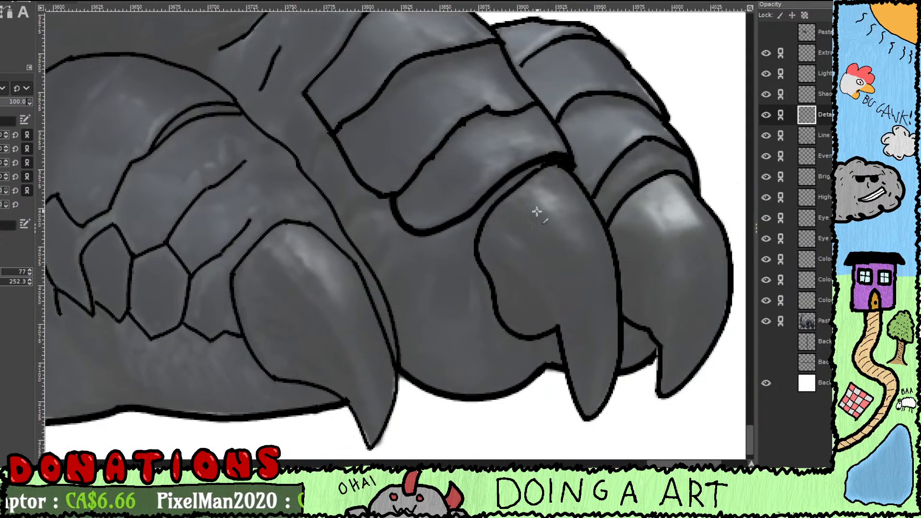
{"action": "left_click_drag", "start_coordinate": [537, 212], "coordinate": [442, 244]}
{"action": "scroll", "coordinate": [489, 232], "scroll_direction": "right", "scroll_amount": 3}
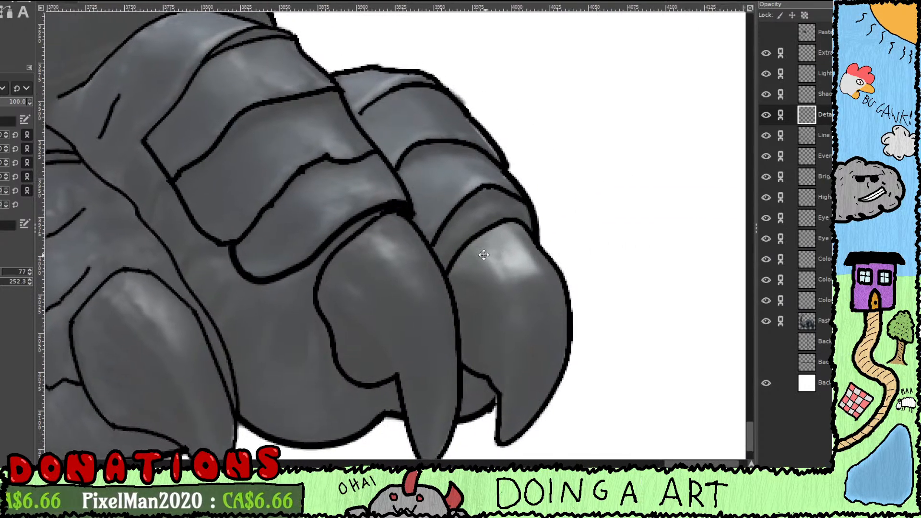
{"action": "left_click_drag", "start_coordinate": [472, 152], "coordinate": [446, 230]}
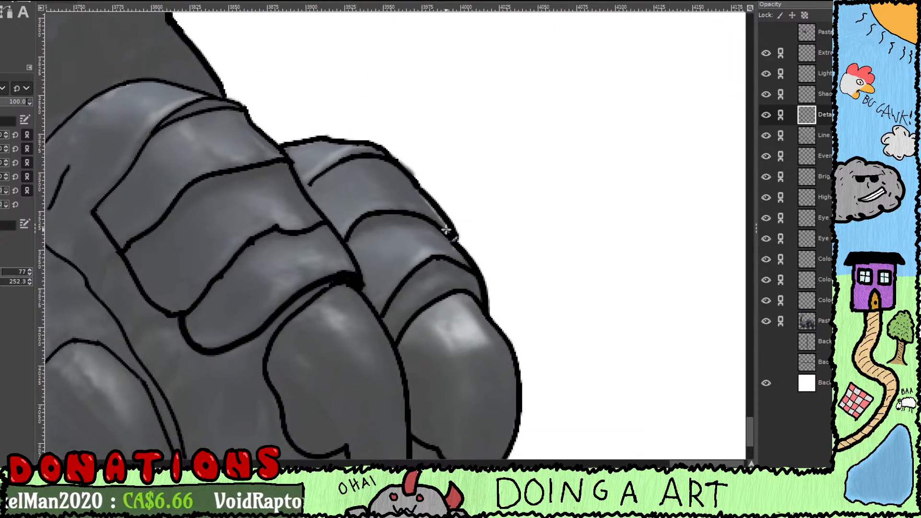
{"action": "key", "text": "shift+e"}
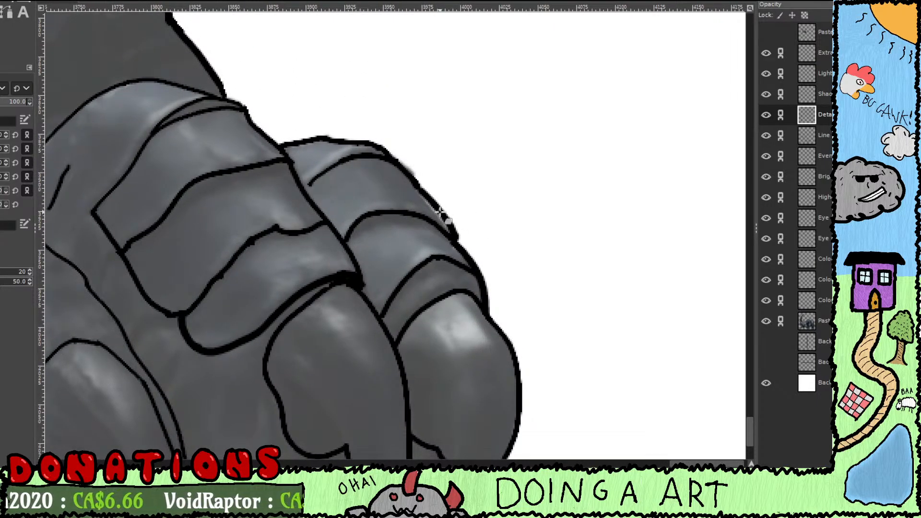
{"action": "left_click", "coordinate": [818, 129]}
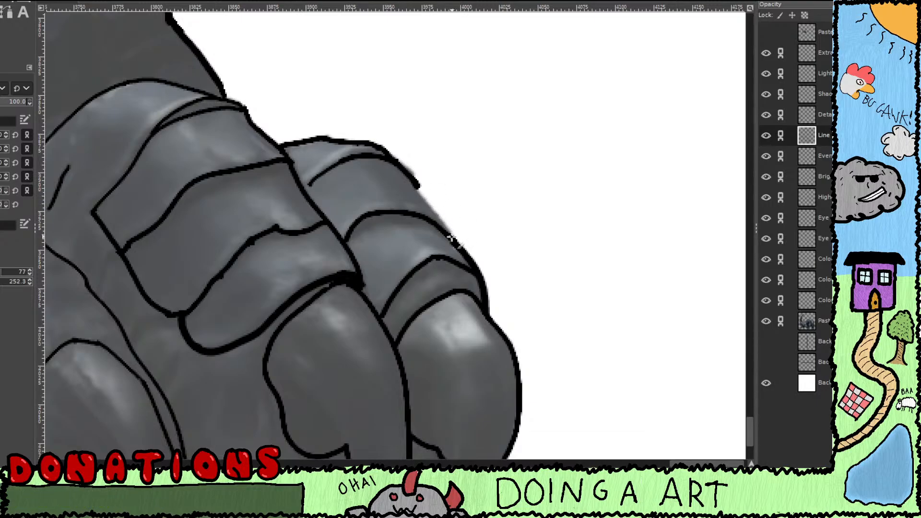
{"action": "left_click_drag", "start_coordinate": [429, 205], "coordinate": [410, 177]}
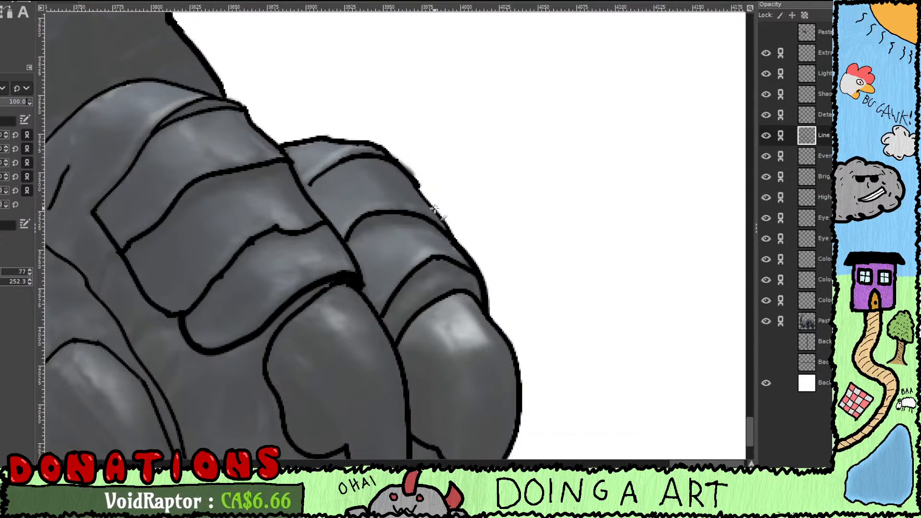
{"action": "mouse_move", "coordinate": [434, 209]}
{"action": "left_mouse_down"}
{"action": "mouse_move", "coordinate": [418, 187]}
{"action": "mouse_move", "coordinate": [492, 292]}
{"action": "left_mouse_up"}
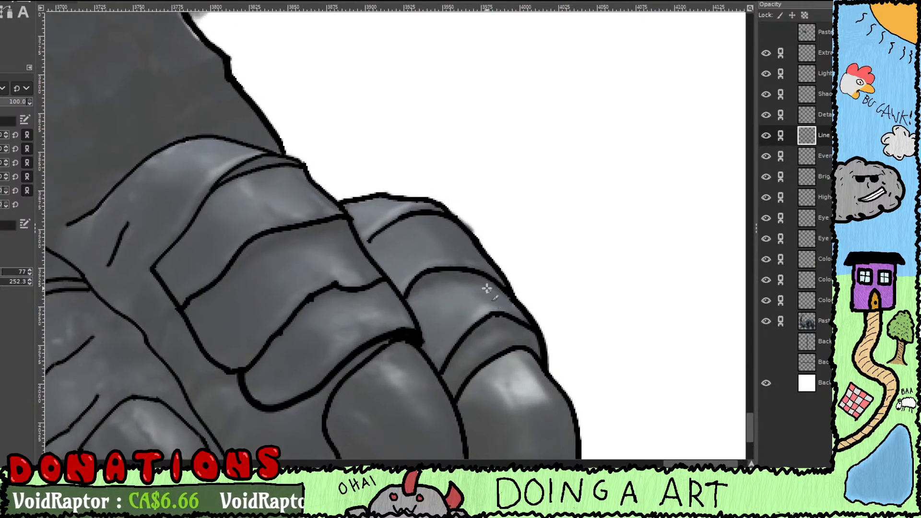
Step: Erase the rough leg outline between the wing's lower tip and the middle toe's knuckle, and redraw it with a thinner, smoother line
{"action": "left_click_drag", "start_coordinate": [446, 244], "coordinate": [508, 320]}
{"action": "left_click_drag", "start_coordinate": [467, 293], "coordinate": [544, 311]}
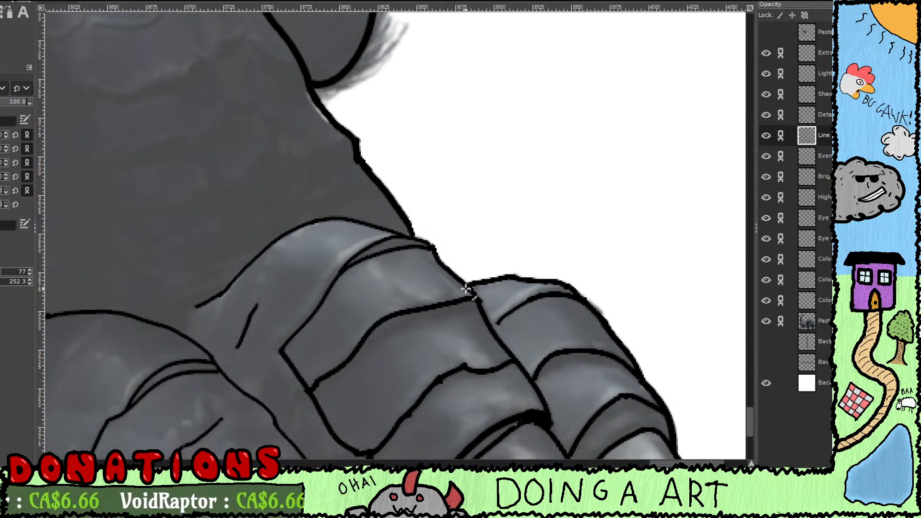
{"action": "left_click_drag", "start_coordinate": [400, 232], "coordinate": [496, 343]}
{"action": "key", "text": "shift+e"}
{"action": "mouse_move", "coordinate": [439, 239]}
{"action": "left_mouse_down"}
{"action": "mouse_move", "coordinate": [425, 253]}
{"action": "mouse_move", "coordinate": [427, 217]}
{"action": "mouse_move", "coordinate": [404, 222]}
{"action": "mouse_move", "coordinate": [419, 207]}
{"action": "mouse_move", "coordinate": [401, 194]}
{"action": "mouse_move", "coordinate": [420, 237]}
{"action": "mouse_move", "coordinate": [459, 253]}
{"action": "mouse_move", "coordinate": [444, 232]}
{"action": "mouse_move", "coordinate": [447, 278]}
{"action": "mouse_move", "coordinate": [464, 259]}
{"action": "mouse_move", "coordinate": [466, 288]}
{"action": "left_mouse_up"}
{"action": "key", "text": "shift+e"}
{"action": "key", "text": "p"}
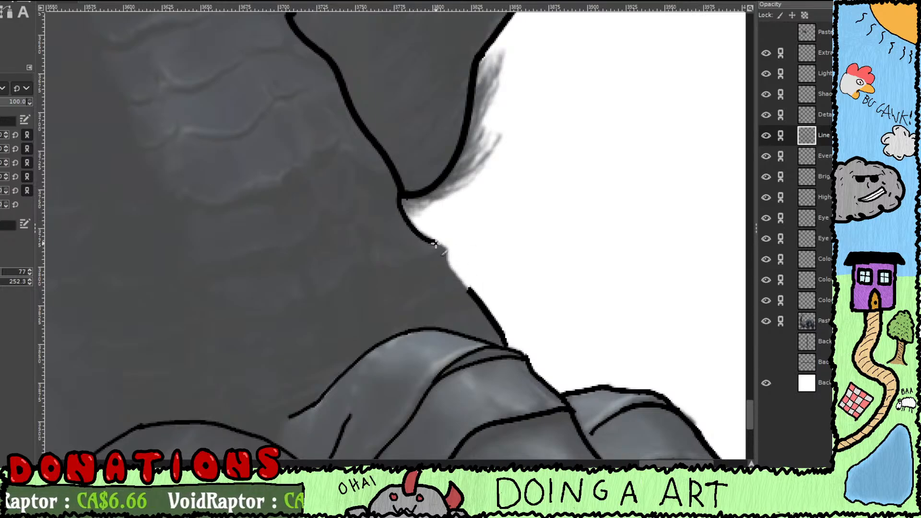
{"action": "mouse_move", "coordinate": [435, 244]}
{"action": "left_mouse_down"}
{"action": "mouse_move", "coordinate": [454, 275]}
{"action": "mouse_move", "coordinate": [506, 322]}
{"action": "mouse_move", "coordinate": [497, 296]}
{"action": "mouse_move", "coordinate": [470, 284]}
{"action": "mouse_move", "coordinate": [503, 329]}
{"action": "left_mouse_up"}
{"action": "key", "text": "shift+e"}
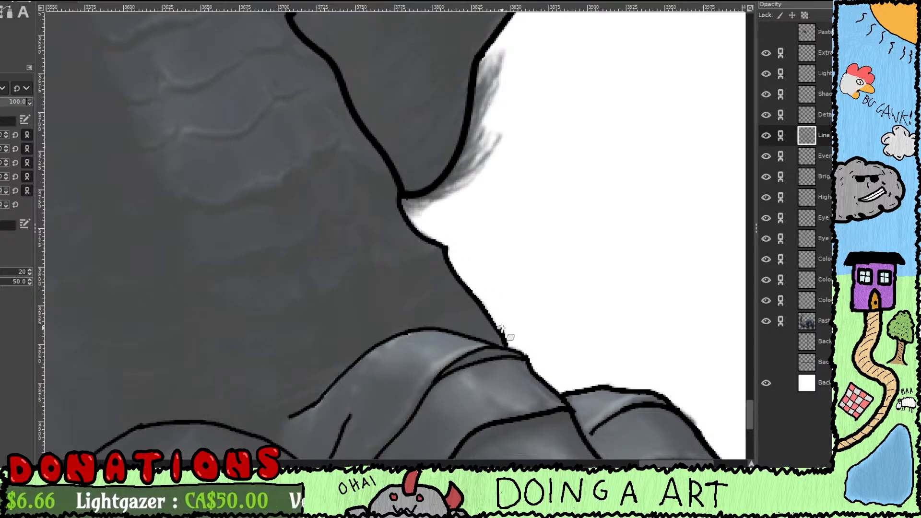
{"action": "key", "text": "p"}
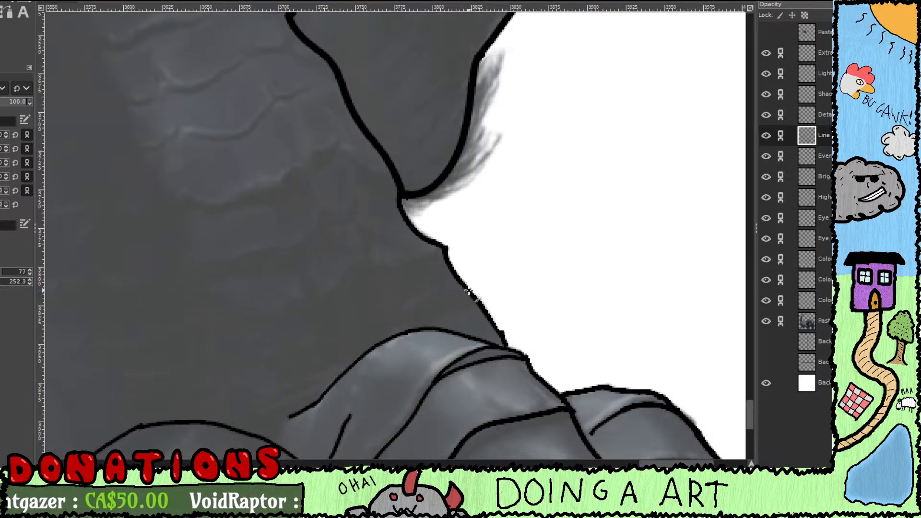
{"action": "left_click_drag", "start_coordinate": [491, 319], "coordinate": [507, 347]}
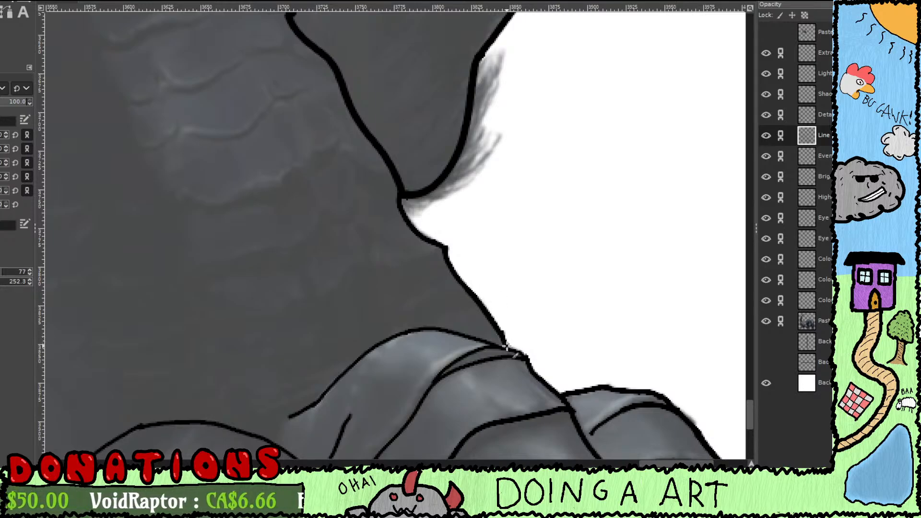
Step: Ink fine curved hair strokes over the painted fur tuft at the wing's lower tip on the detail layer
{"action": "left_click_drag", "start_coordinate": [461, 222], "coordinate": [470, 320]}
{"action": "left_click_drag", "start_coordinate": [473, 265], "coordinate": [456, 262]}
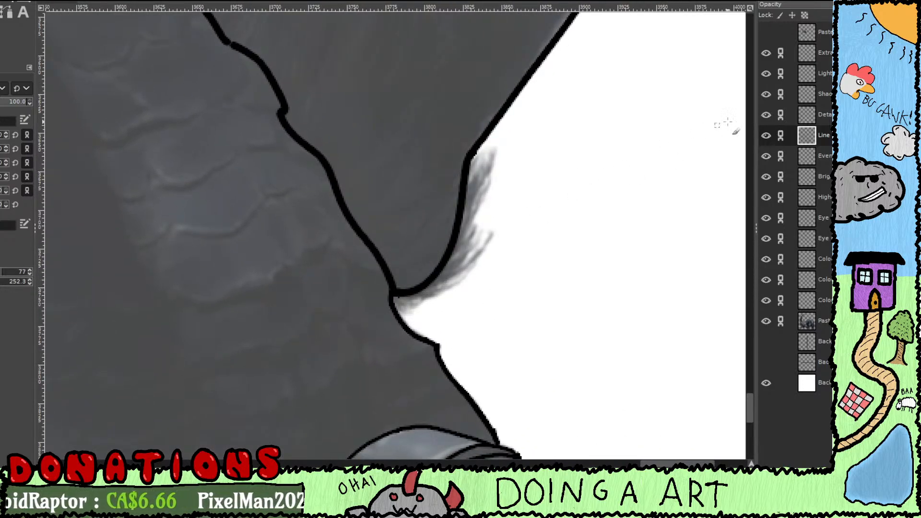
{"action": "left_click", "coordinate": [822, 119]}
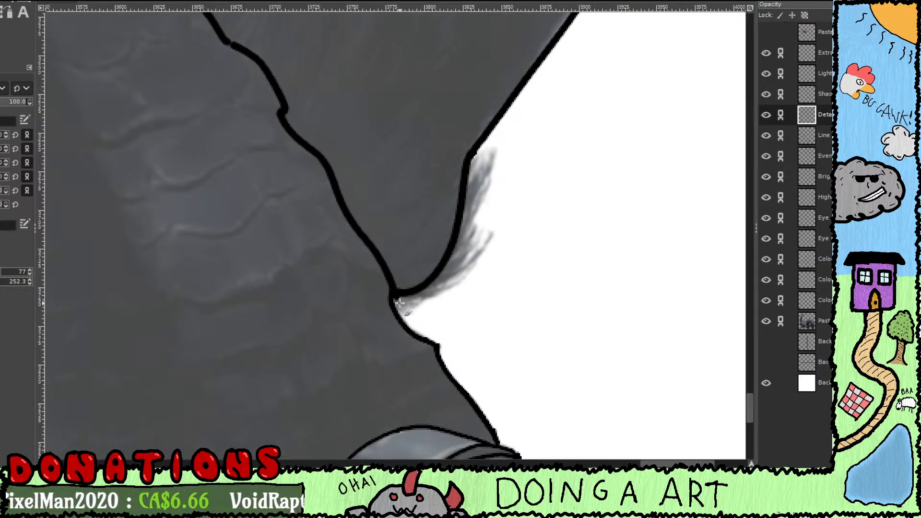
{"action": "mouse_move", "coordinate": [396, 300]}
{"action": "left_mouse_down"}
{"action": "mouse_move", "coordinate": [415, 310]}
{"action": "mouse_move", "coordinate": [453, 286]}
{"action": "mouse_move", "coordinate": [475, 270]}
{"action": "mouse_move", "coordinate": [464, 270]}
{"action": "mouse_move", "coordinate": [493, 234]}
{"action": "left_mouse_up"}
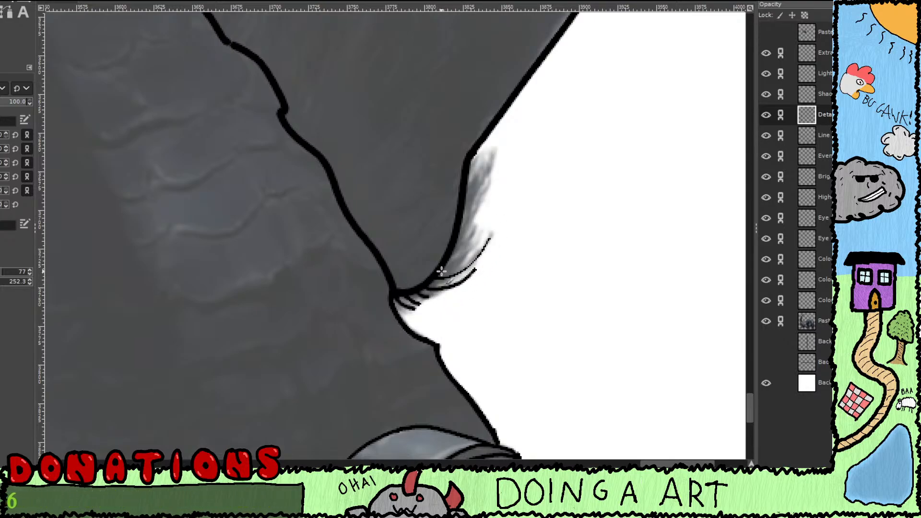
{"action": "mouse_move", "coordinate": [442, 271]}
{"action": "left_mouse_down"}
{"action": "mouse_move", "coordinate": [486, 229]}
{"action": "mouse_move", "coordinate": [450, 258]}
{"action": "mouse_move", "coordinate": [482, 224]}
{"action": "mouse_move", "coordinate": [457, 248]}
{"action": "mouse_move", "coordinate": [489, 187]}
{"action": "left_mouse_up"}
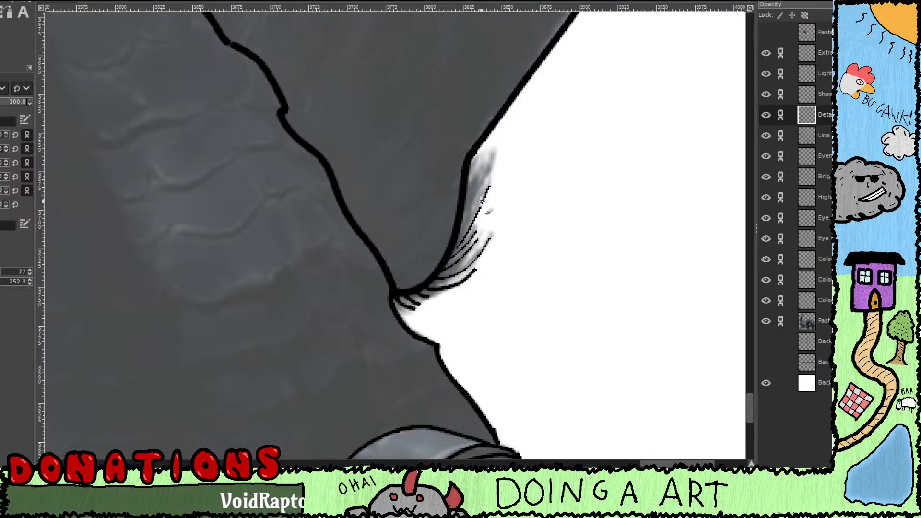
{"action": "mouse_move", "coordinate": [458, 234]}
{"action": "left_mouse_down"}
{"action": "mouse_move", "coordinate": [485, 216]}
{"action": "mouse_move", "coordinate": [493, 148]}
{"action": "left_mouse_up"}
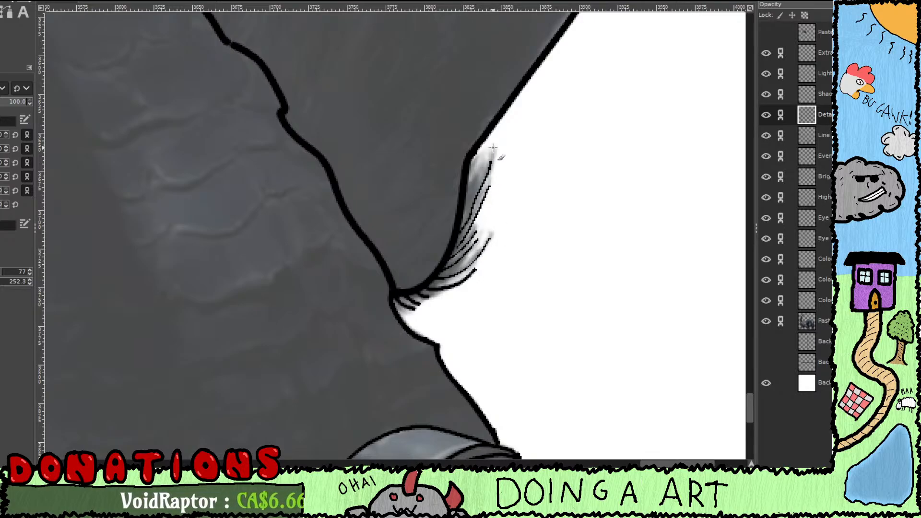
{"action": "mouse_move", "coordinate": [465, 210]}
{"action": "left_mouse_down"}
{"action": "mouse_move", "coordinate": [486, 161]}
{"action": "mouse_move", "coordinate": [468, 196]}
{"action": "mouse_move", "coordinate": [478, 172]}
{"action": "left_mouse_up"}
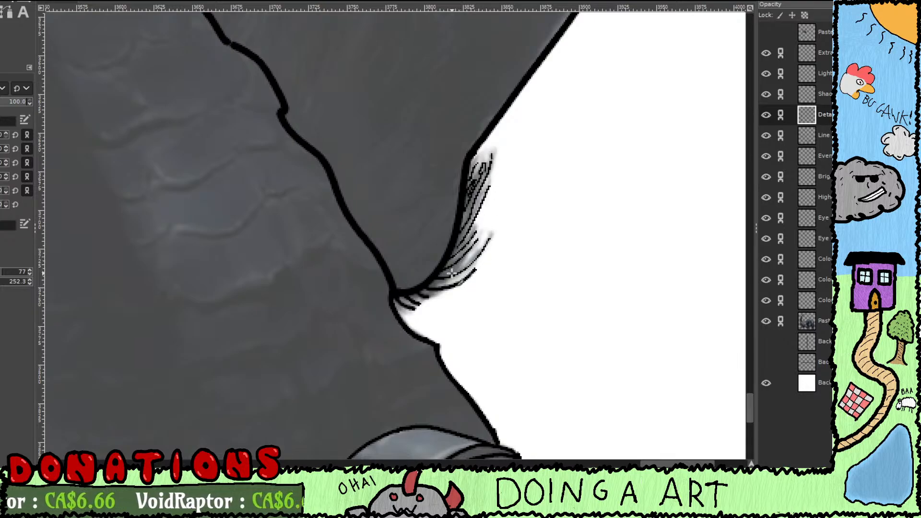
{"action": "left_click_drag", "start_coordinate": [458, 269], "coordinate": [481, 249]}
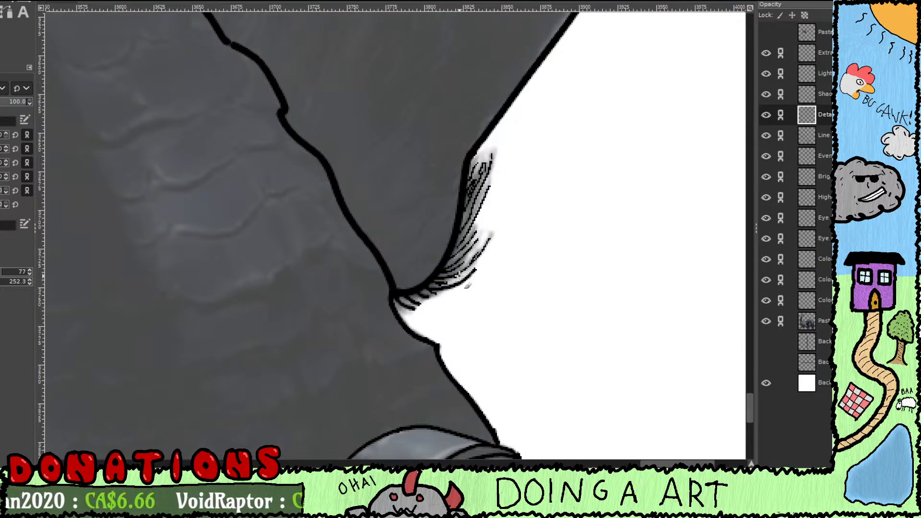
Step: Check the whole creature's line art with the painted layer hidden, and show that layer again
{"action": "scroll", "coordinate": [473, 279], "scroll_direction": "down", "scroll_amount": 5}
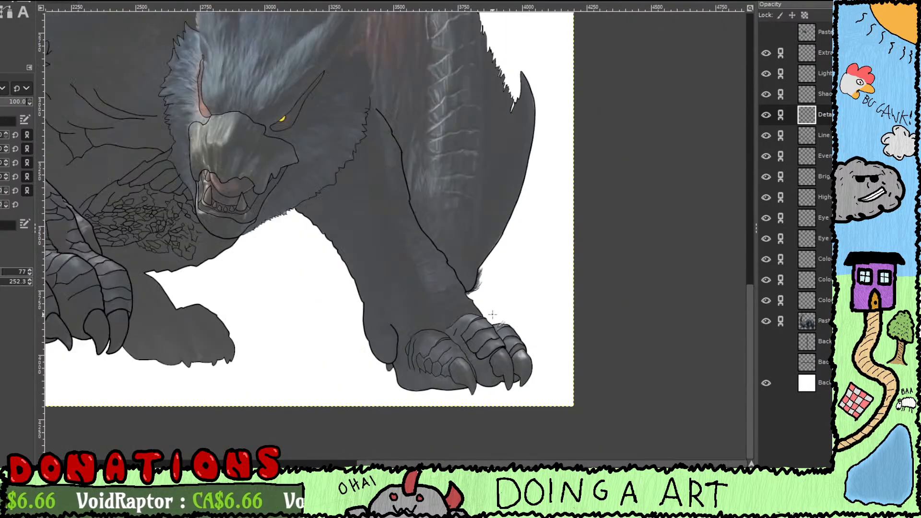
{"action": "scroll", "coordinate": [503, 258], "scroll_direction": "down", "scroll_amount": 3}
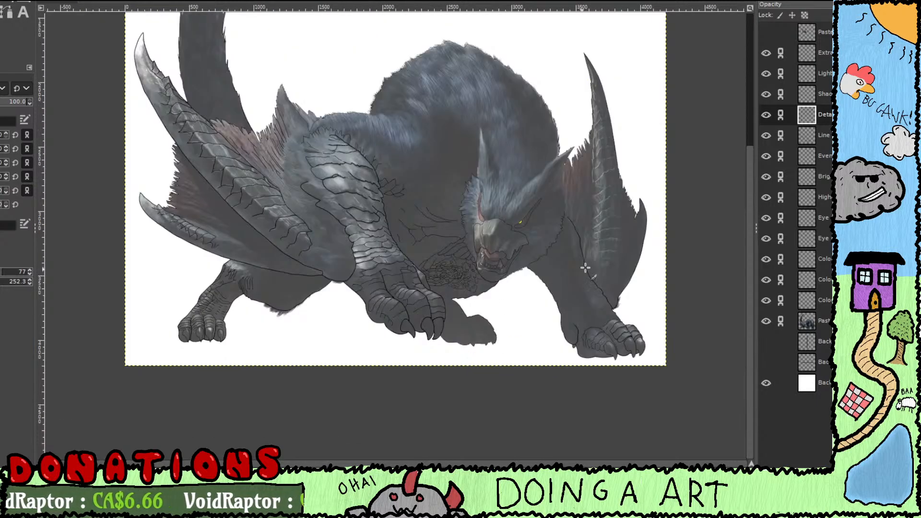
{"action": "left_click", "coordinate": [766, 321]}
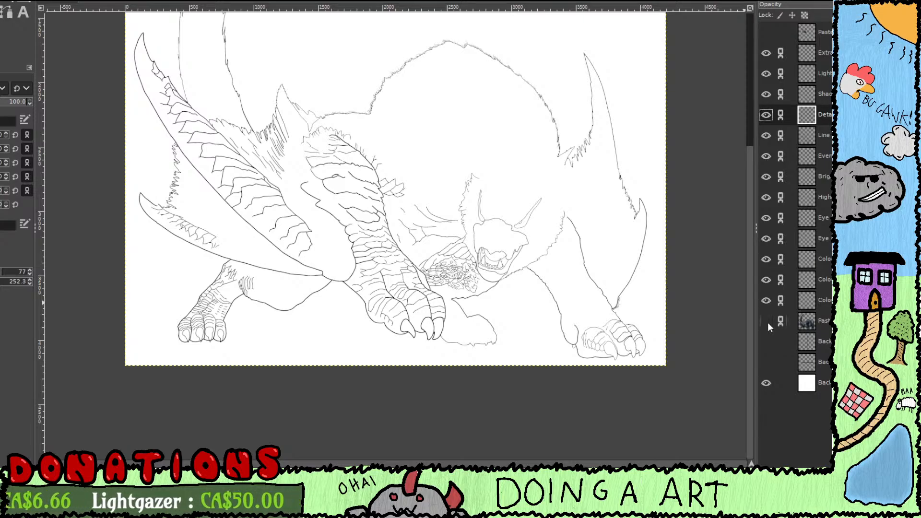
{"action": "left_click", "coordinate": [766, 321]}
Step: Draw a wavy crease with small folds running inward from the kink in the upper foreleg's outer outline
{"action": "scroll", "coordinate": [619, 329], "scroll_direction": "up", "scroll_amount": 4}
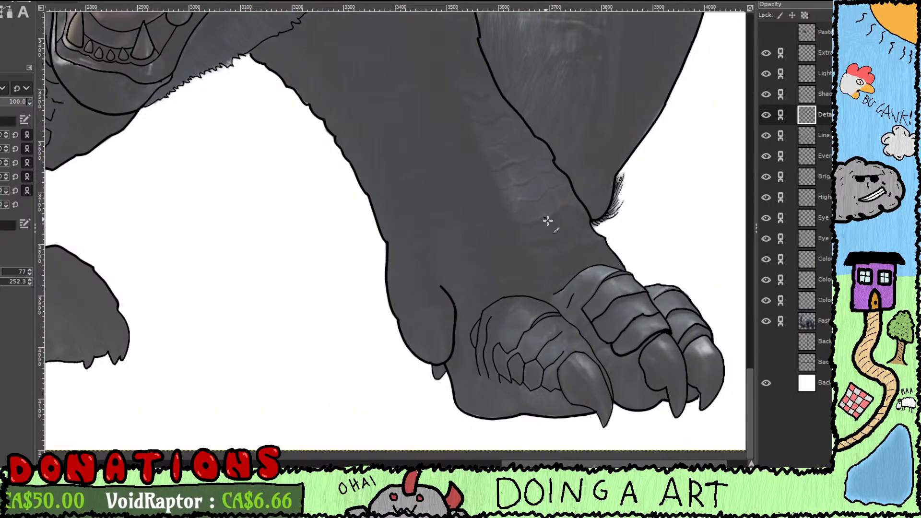
{"action": "scroll", "coordinate": [557, 327], "scroll_direction": "up", "scroll_amount": 5}
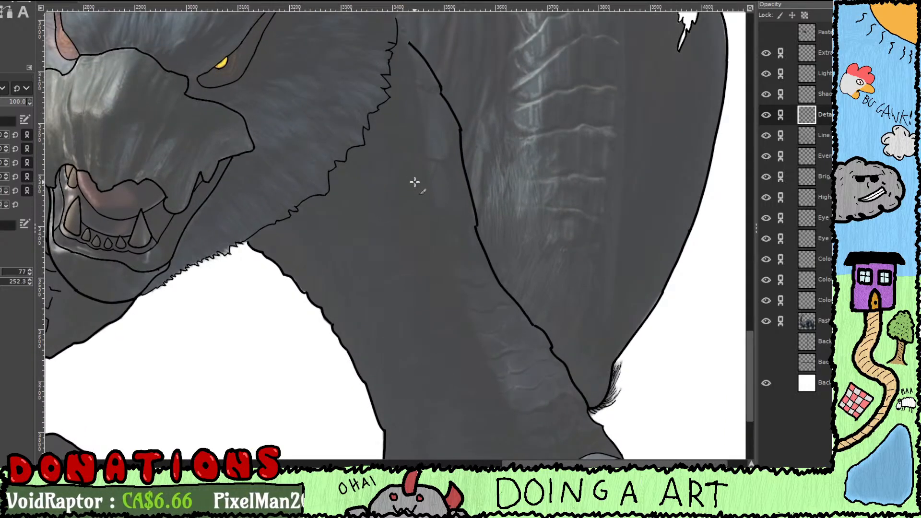
{"action": "left_click_drag", "start_coordinate": [414, 182], "coordinate": [424, 305]}
{"action": "scroll", "coordinate": [434, 227], "scroll_direction": "up", "scroll_amount": 4}
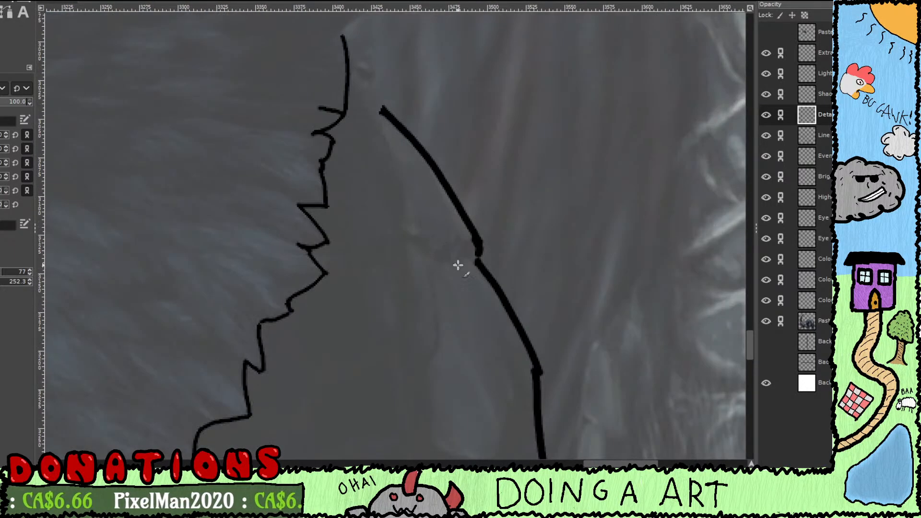
{"action": "mouse_move", "coordinate": [469, 244]}
{"action": "left_mouse_down"}
{"action": "mouse_move", "coordinate": [457, 232]}
{"action": "mouse_move", "coordinate": [462, 237]}
{"action": "mouse_move", "coordinate": [425, 249]}
{"action": "mouse_move", "coordinate": [402, 226]}
{"action": "left_mouse_up"}
{"action": "left_click_drag", "start_coordinate": [455, 277], "coordinate": [425, 234]}
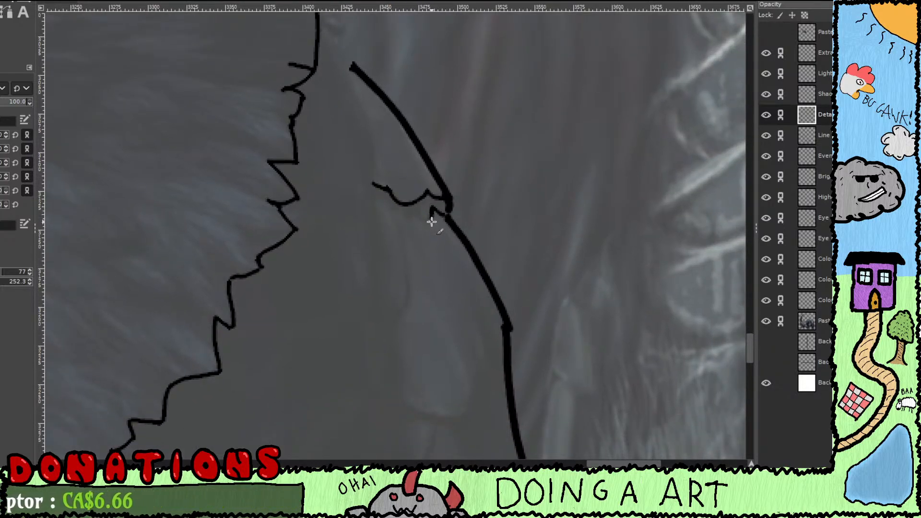
Step: Draw a teardrop-shaped muscle contour below the small folds on the upper foreleg
{"action": "left_click_drag", "start_coordinate": [422, 216], "coordinate": [401, 314]}
{"action": "scroll", "coordinate": [407, 237], "scroll_direction": "down", "scroll_amount": 5}
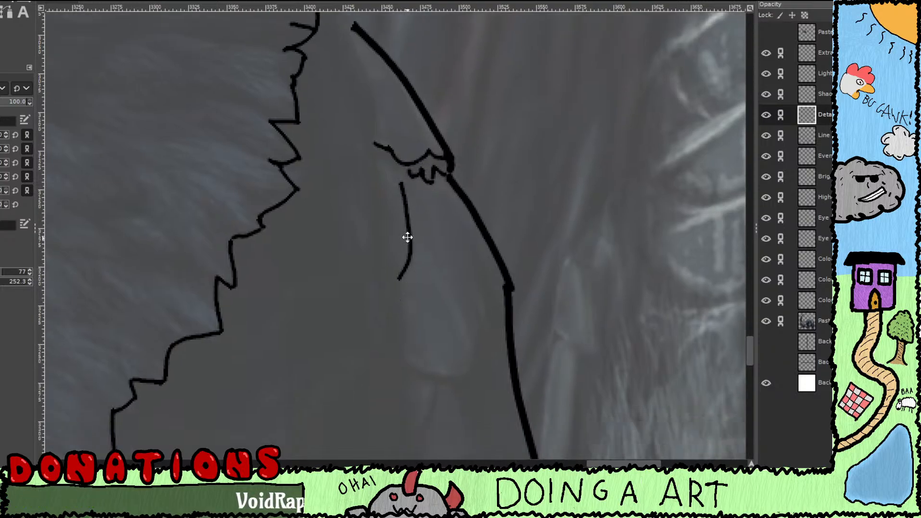
{"action": "mouse_move", "coordinate": [423, 139]}
{"action": "left_mouse_down"}
{"action": "mouse_move", "coordinate": [411, 179]}
{"action": "mouse_move", "coordinate": [416, 209]}
{"action": "mouse_move", "coordinate": [456, 232]}
{"action": "mouse_move", "coordinate": [481, 237]}
{"action": "mouse_move", "coordinate": [498, 226]}
{"action": "mouse_move", "coordinate": [485, 162]}
{"action": "mouse_move", "coordinate": [470, 144]}
{"action": "mouse_move", "coordinate": [461, 71]}
{"action": "left_mouse_up"}
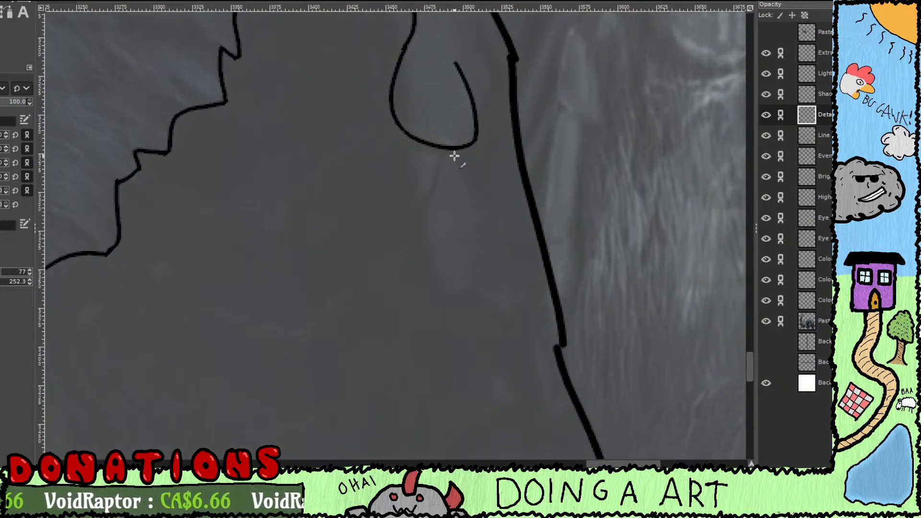
Step: Draw three curved skin folds across the upper foreleg, one from the teardrop's base, one midway and one from its upper side
{"action": "mouse_move", "coordinate": [442, 162]}
{"action": "left_mouse_down"}
{"action": "mouse_move", "coordinate": [422, 218]}
{"action": "mouse_move", "coordinate": [499, 177]}
{"action": "mouse_move", "coordinate": [477, 189]}
{"action": "mouse_move", "coordinate": [438, 251]}
{"action": "mouse_move", "coordinate": [401, 259]}
{"action": "mouse_move", "coordinate": [365, 306]}
{"action": "mouse_move", "coordinate": [255, 280]}
{"action": "mouse_move", "coordinate": [350, 142]}
{"action": "mouse_move", "coordinate": [395, 256]}
{"action": "left_mouse_up"}
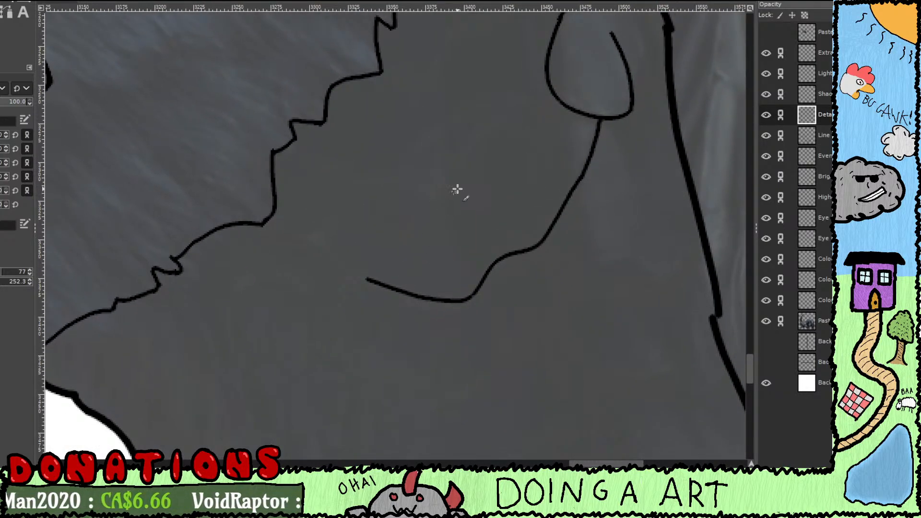
{"action": "mouse_move", "coordinate": [512, 113]}
{"action": "left_mouse_down"}
{"action": "mouse_move", "coordinate": [441, 180]}
{"action": "mouse_move", "coordinate": [449, 173]}
{"action": "mouse_move", "coordinate": [385, 165]}
{"action": "mouse_move", "coordinate": [388, 179]}
{"action": "mouse_move", "coordinate": [336, 170]}
{"action": "left_mouse_up"}
{"action": "left_click_drag", "start_coordinate": [335, 170], "coordinate": [324, 323]}
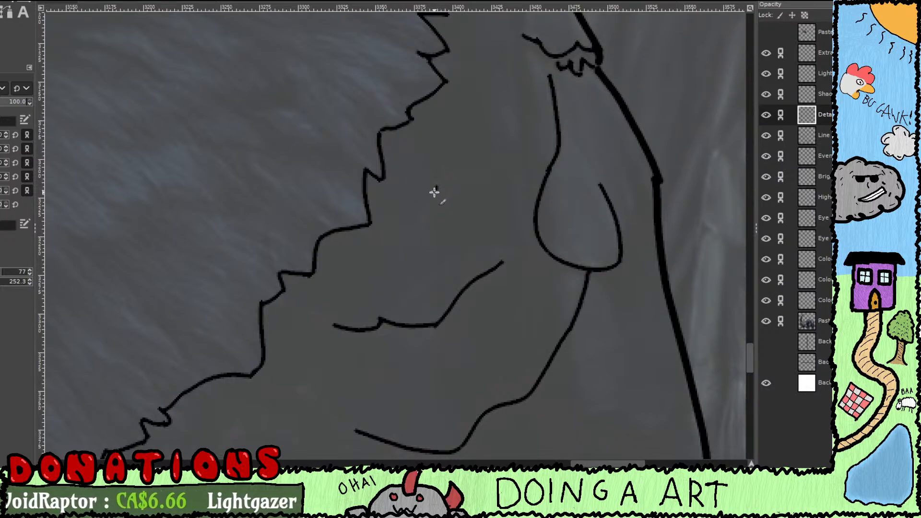
{"action": "left_click_drag", "start_coordinate": [436, 188], "coordinate": [402, 232]}
{"action": "mouse_move", "coordinate": [439, 184]}
{"action": "left_mouse_down"}
{"action": "mouse_move", "coordinate": [504, 159]}
{"action": "mouse_move", "coordinate": [522, 157]}
{"action": "mouse_move", "coordinate": [546, 173]}
{"action": "left_mouse_up"}
{"action": "scroll", "coordinate": [525, 175], "scroll_direction": "down", "scroll_amount": 2}
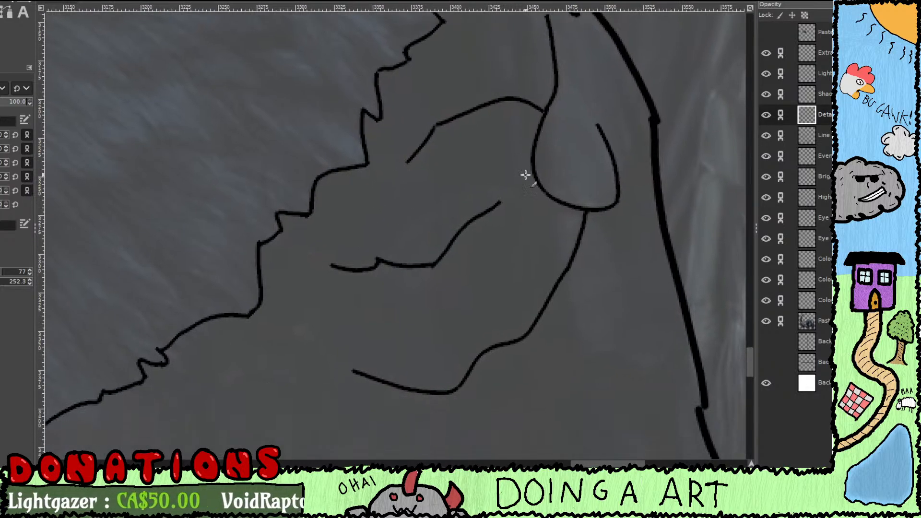
Step: Extend the midway skin fold to the teardrop contour, and draw a wavy fold running inward from the outer outline lower down
{"action": "left_click_drag", "start_coordinate": [500, 204], "coordinate": [553, 193]}
{"action": "left_click_drag", "start_coordinate": [494, 222], "coordinate": [569, 171]}
{"action": "left_click_drag", "start_coordinate": [467, 210], "coordinate": [533, 100]}
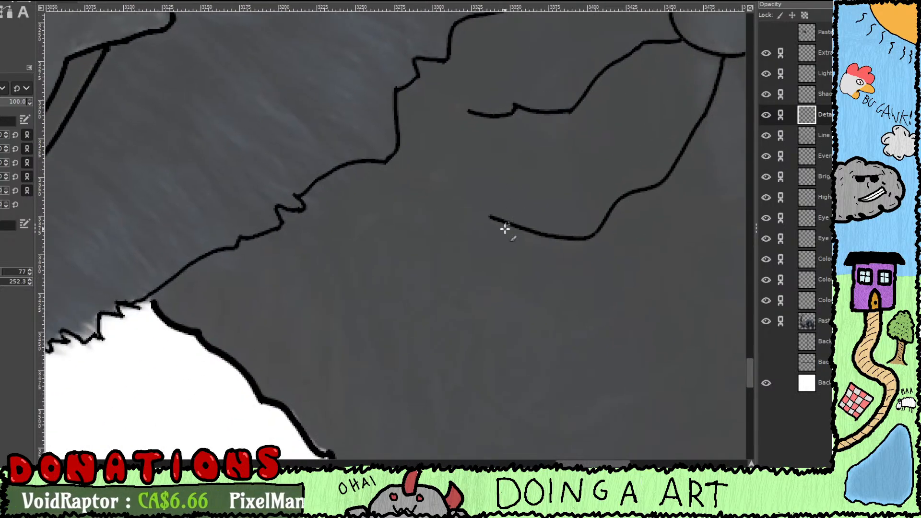
{"action": "mouse_move", "coordinate": [478, 237]}
{"action": "left_mouse_down"}
{"action": "mouse_move", "coordinate": [453, 281]}
{"action": "mouse_move", "coordinate": [384, 230]}
{"action": "mouse_move", "coordinate": [368, 189]}
{"action": "left_mouse_up"}
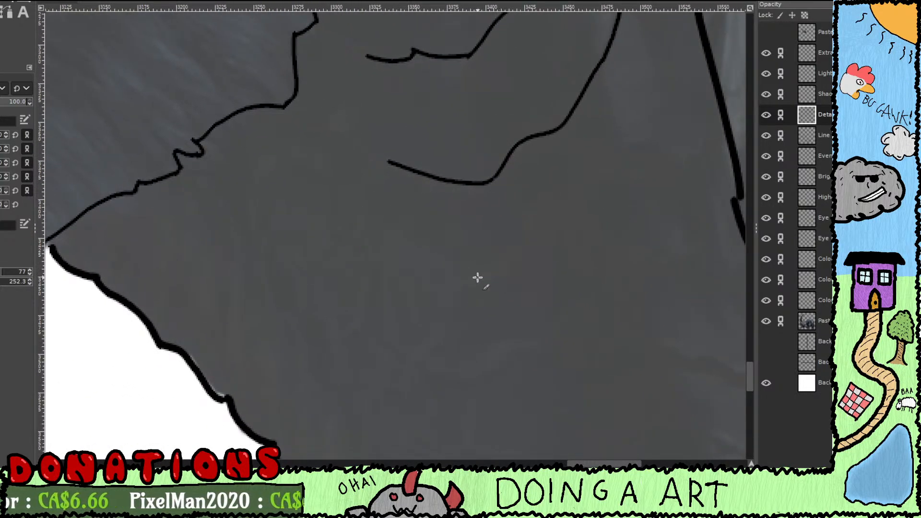
{"action": "mouse_move", "coordinate": [460, 280]}
{"action": "left_mouse_down"}
{"action": "mouse_move", "coordinate": [520, 254]}
{"action": "mouse_move", "coordinate": [549, 208]}
{"action": "mouse_move", "coordinate": [385, 245]}
{"action": "mouse_move", "coordinate": [390, 230]}
{"action": "mouse_move", "coordinate": [582, 290]}
{"action": "mouse_move", "coordinate": [599, 264]}
{"action": "mouse_move", "coordinate": [571, 130]}
{"action": "left_mouse_up"}
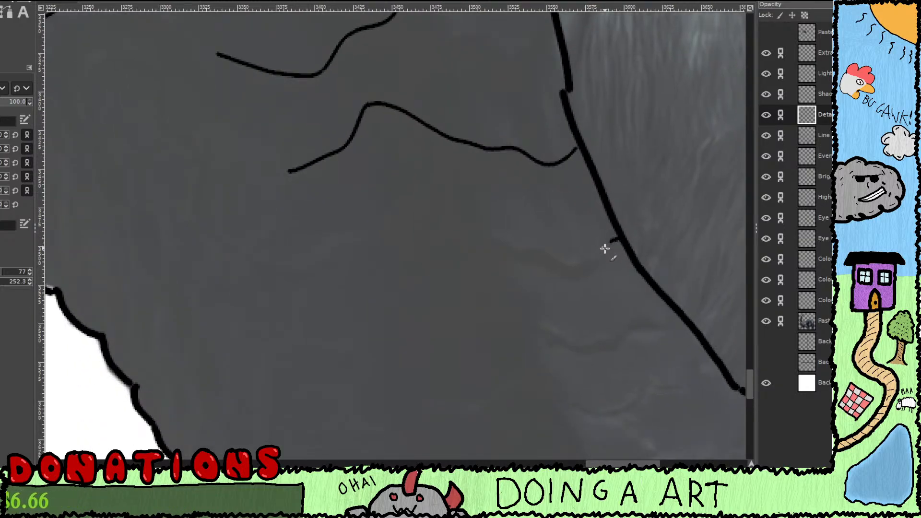
Step: Draw a second wavy fold inward from the outer outline beneath the first, redrawing its inner half with a pointed crest
{"action": "mouse_move", "coordinate": [606, 248]}
{"action": "left_mouse_down"}
{"action": "mouse_move", "coordinate": [591, 266]}
{"action": "mouse_move", "coordinate": [549, 259]}
{"action": "mouse_move", "coordinate": [457, 228]}
{"action": "mouse_move", "coordinate": [434, 199]}
{"action": "mouse_move", "coordinate": [402, 204]}
{"action": "left_mouse_up"}
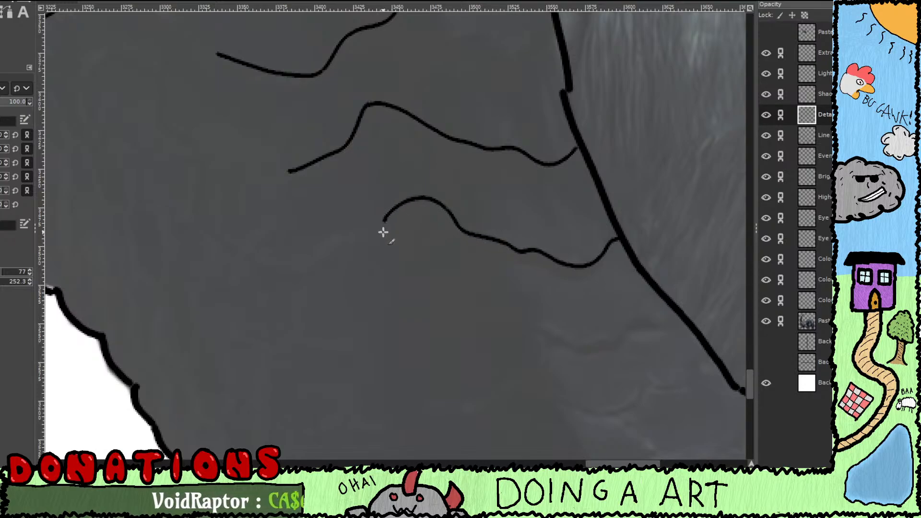
{"action": "key", "text": "ctrl+z"}
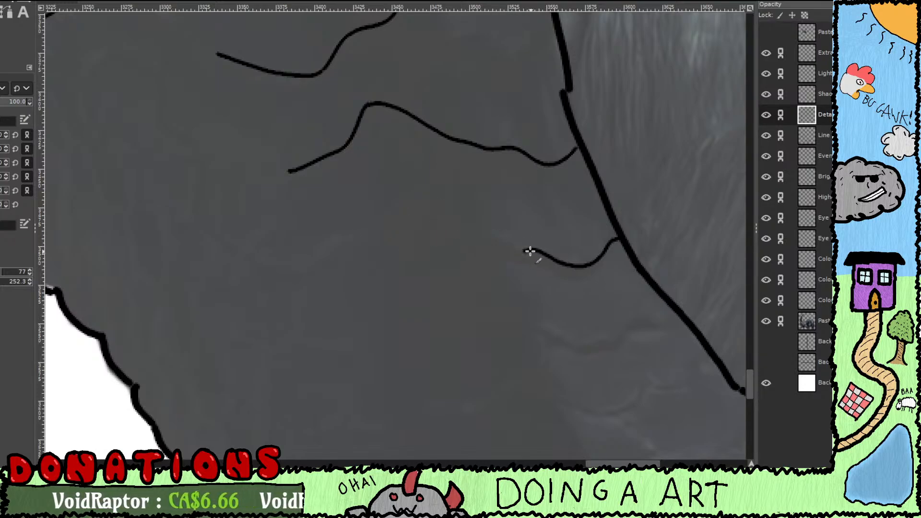
{"action": "mouse_move", "coordinate": [530, 251]}
{"action": "left_mouse_down"}
{"action": "mouse_move", "coordinate": [465, 232]}
{"action": "mouse_move", "coordinate": [414, 184]}
{"action": "mouse_move", "coordinate": [371, 230]}
{"action": "left_mouse_up"}
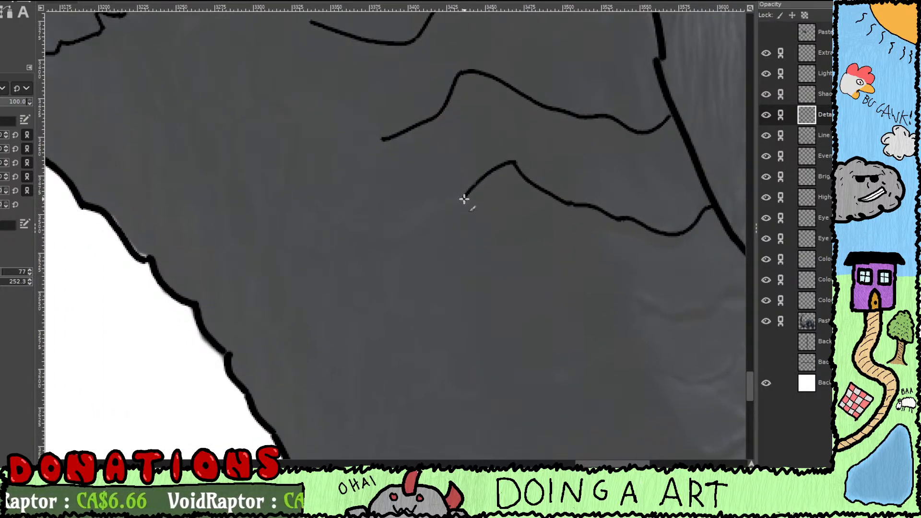
Step: Continue the second wavy fold as a jagged crease across the foreleg, ending in a small loop and a roughly hexagonal scale
{"action": "mouse_move", "coordinate": [419, 208]}
{"action": "left_mouse_down"}
{"action": "mouse_move", "coordinate": [398, 239]}
{"action": "mouse_move", "coordinate": [349, 224]}
{"action": "mouse_move", "coordinate": [448, 287]}
{"action": "mouse_move", "coordinate": [385, 253]}
{"action": "mouse_move", "coordinate": [384, 218]}
{"action": "mouse_move", "coordinate": [398, 187]}
{"action": "mouse_move", "coordinate": [348, 160]}
{"action": "mouse_move", "coordinate": [469, 193]}
{"action": "left_mouse_up"}
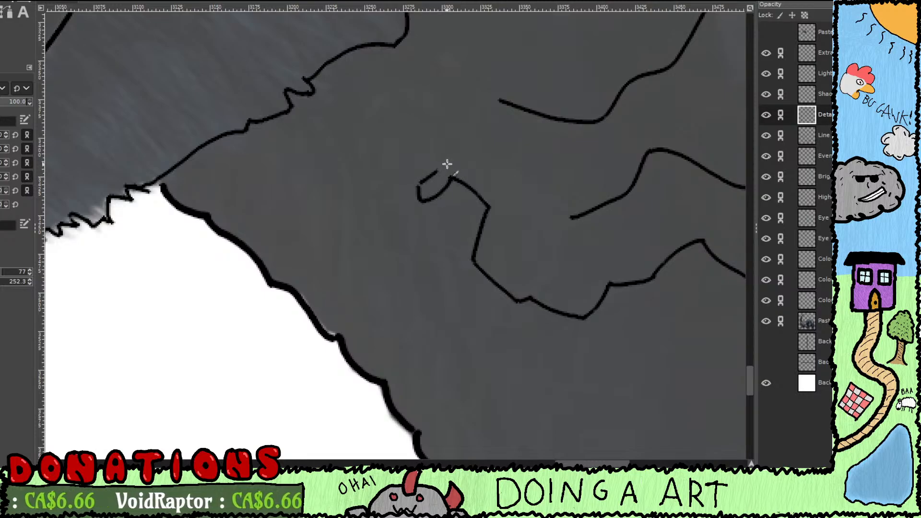
{"action": "left_click_drag", "start_coordinate": [443, 148], "coordinate": [447, 126]}
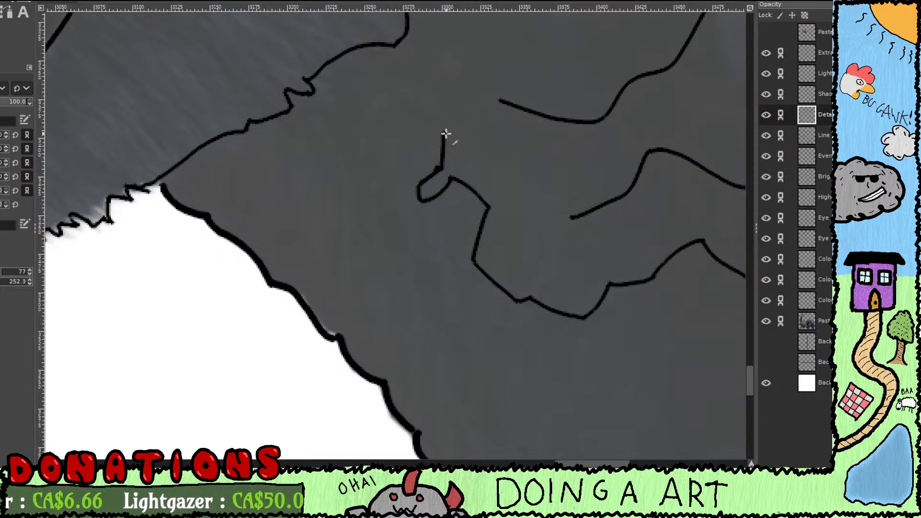
{"action": "mouse_move", "coordinate": [430, 118]}
{"action": "left_mouse_down"}
{"action": "mouse_move", "coordinate": [384, 105]}
{"action": "mouse_move", "coordinate": [398, 106]}
{"action": "mouse_move", "coordinate": [361, 141]}
{"action": "mouse_move", "coordinate": [368, 135]}
{"action": "mouse_move", "coordinate": [387, 191]}
{"action": "mouse_move", "coordinate": [382, 178]}
{"action": "mouse_move", "coordinate": [437, 188]}
{"action": "left_mouse_up"}
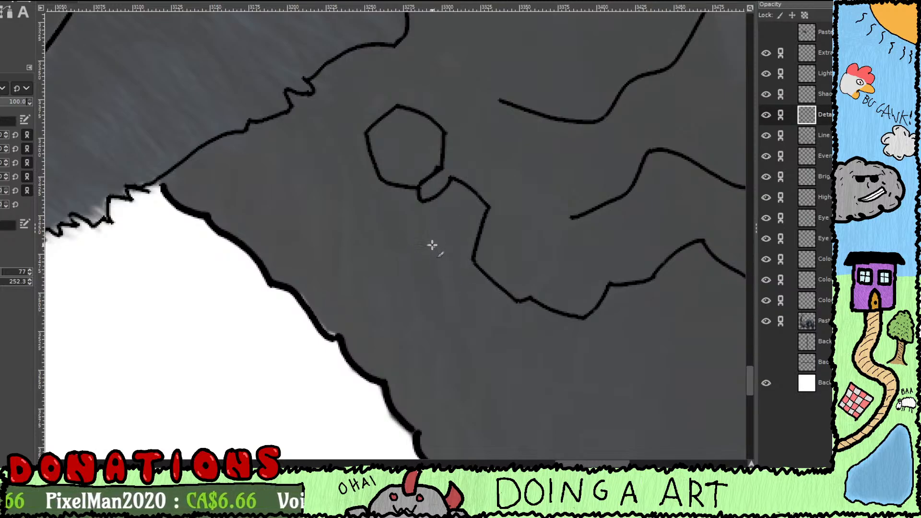
Step: Draw an angular crease running down from the base of the hexagonal scale
{"action": "left_click_drag", "start_coordinate": [452, 249], "coordinate": [419, 318]}
{"action": "mouse_move", "coordinate": [421, 219]}
{"action": "left_mouse_down"}
{"action": "mouse_move", "coordinate": [467, 212]}
{"action": "mouse_move", "coordinate": [485, 164]}
{"action": "left_mouse_up"}
{"action": "left_click_drag", "start_coordinate": [434, 234], "coordinate": [490, 224]}
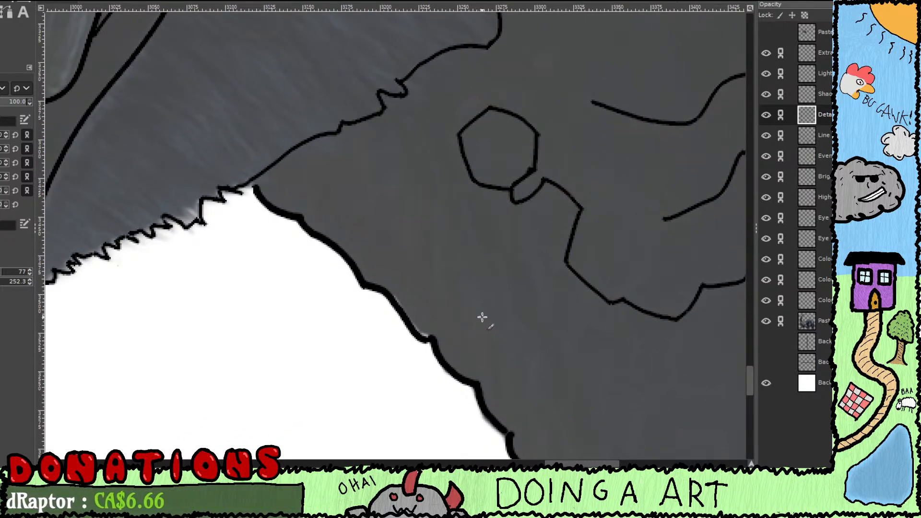
{"action": "mouse_move", "coordinate": [507, 303]}
{"action": "left_mouse_down"}
{"action": "mouse_move", "coordinate": [498, 251]}
{"action": "mouse_move", "coordinate": [499, 261]}
{"action": "mouse_move", "coordinate": [478, 253]}
{"action": "mouse_move", "coordinate": [464, 199]}
{"action": "mouse_move", "coordinate": [465, 208]}
{"action": "mouse_move", "coordinate": [491, 180]}
{"action": "mouse_move", "coordinate": [453, 131]}
{"action": "left_mouse_up"}
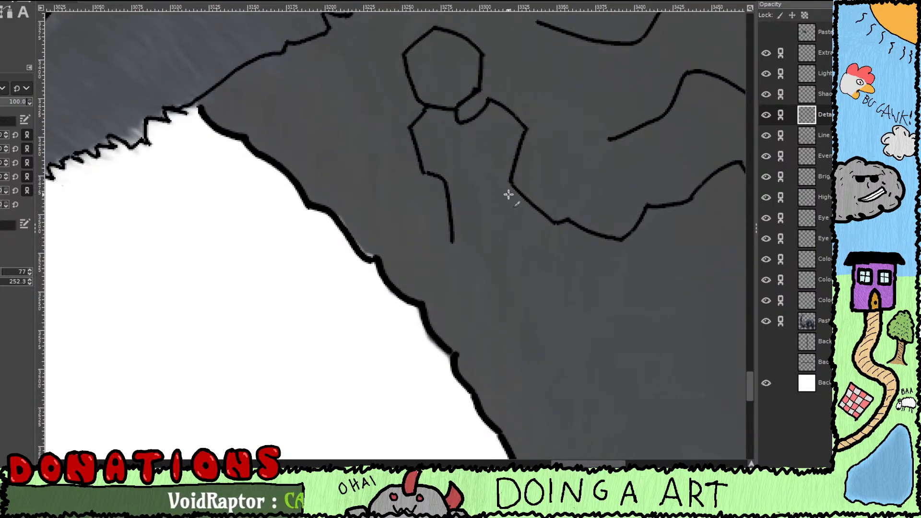
Step: Darken the painted creature layer beneath the lines and make the detail layer active again
{"action": "scroll", "coordinate": [503, 194], "scroll_direction": "up", "scroll_amount": 2}
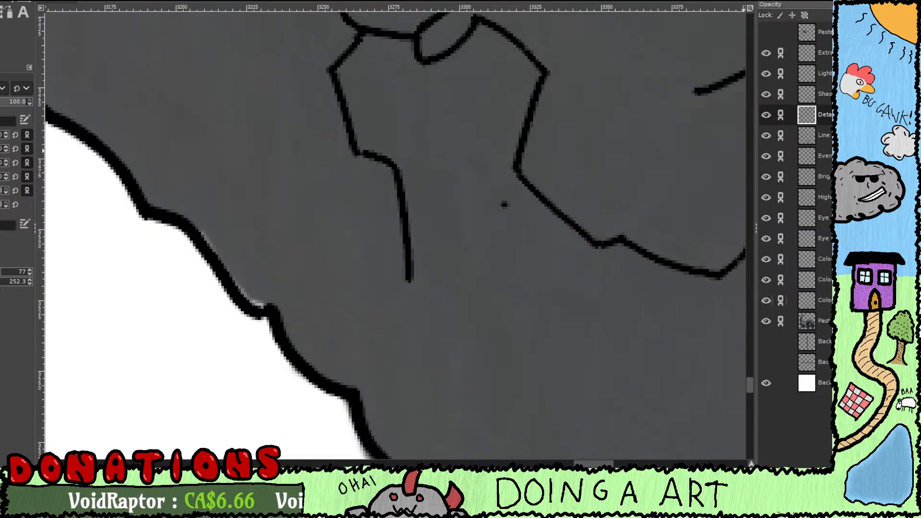
{"action": "left_click", "coordinate": [807, 321]}
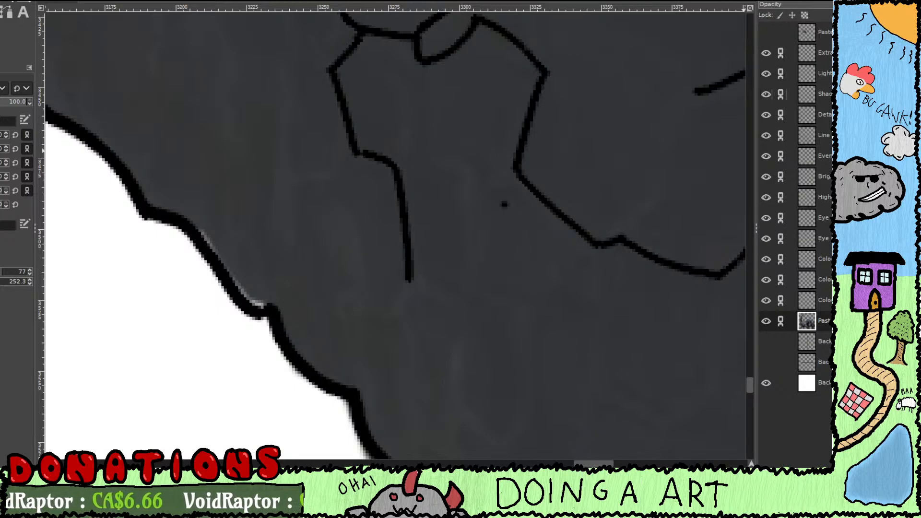
{"action": "left_click", "coordinate": [816, 113]}
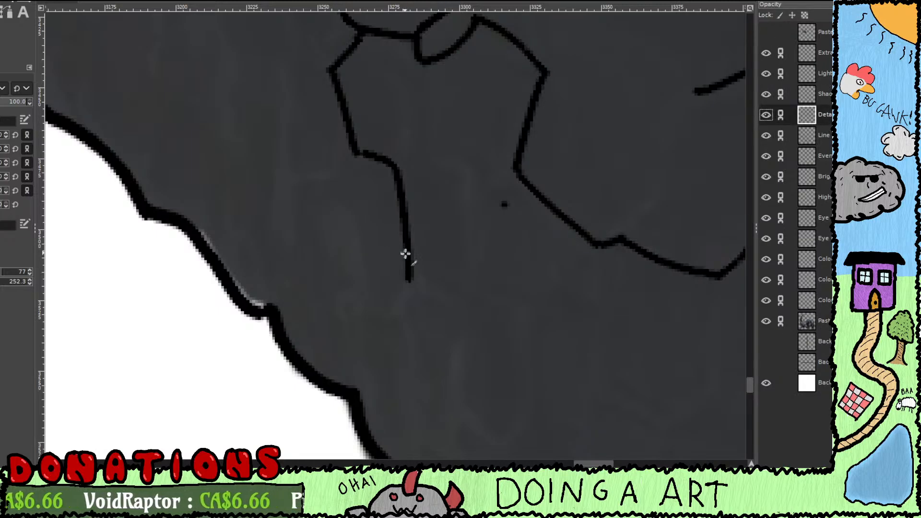
Step: Hide and show the detail layer to compare it with the painting, and erase the stray dot between the creases
{"action": "key", "text": "space"}
{"action": "key", "text": "space"}
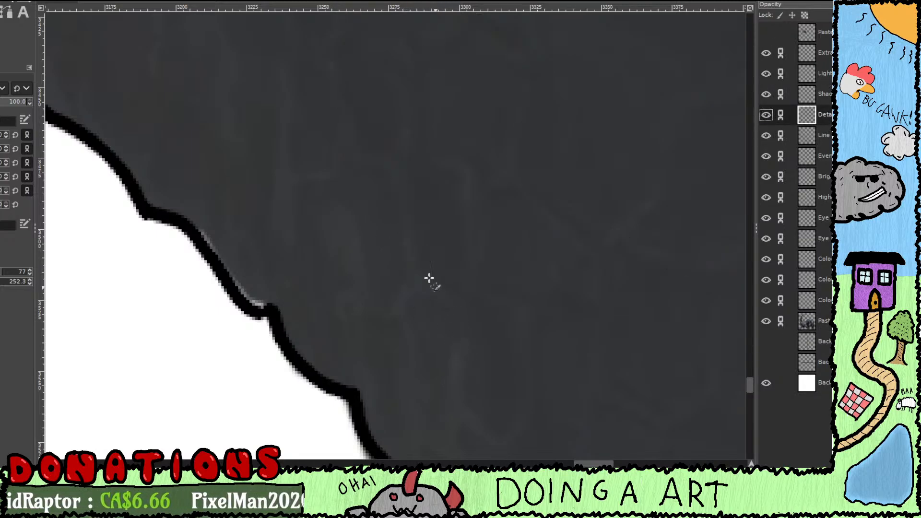
{"action": "key", "text": "shift+e"}
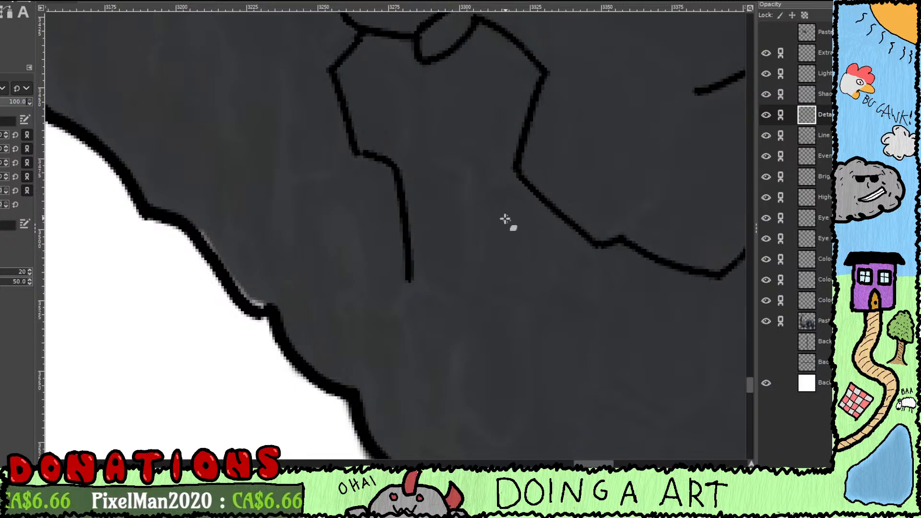
{"action": "left_click_drag", "start_coordinate": [474, 208], "coordinate": [564, 302]}
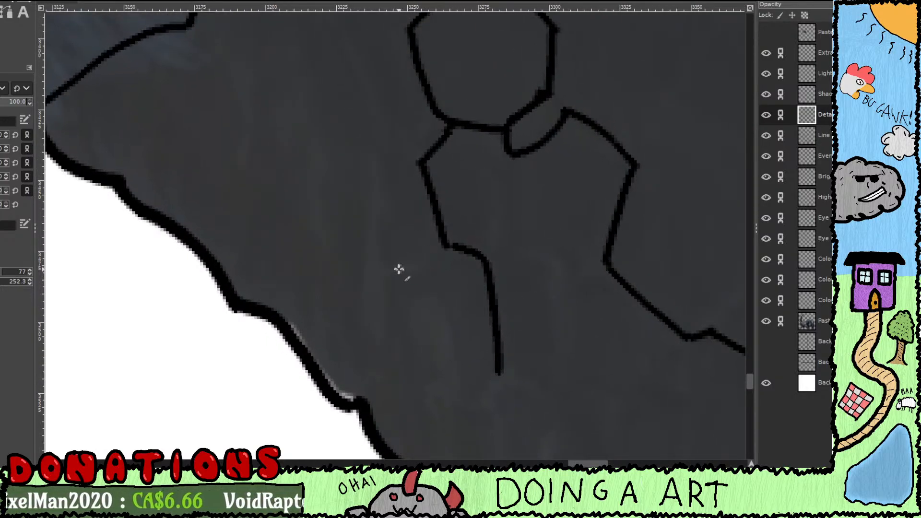
Step: Draw a short angular branch off the crease below the hexagonal scale, undoing the extra stroke upward from its tip
{"action": "mouse_move", "coordinate": [392, 270]}
{"action": "left_mouse_down"}
{"action": "mouse_move", "coordinate": [438, 259]}
{"action": "mouse_move", "coordinate": [425, 260]}
{"action": "mouse_move", "coordinate": [437, 214]}
{"action": "mouse_move", "coordinate": [469, 322]}
{"action": "left_mouse_up"}
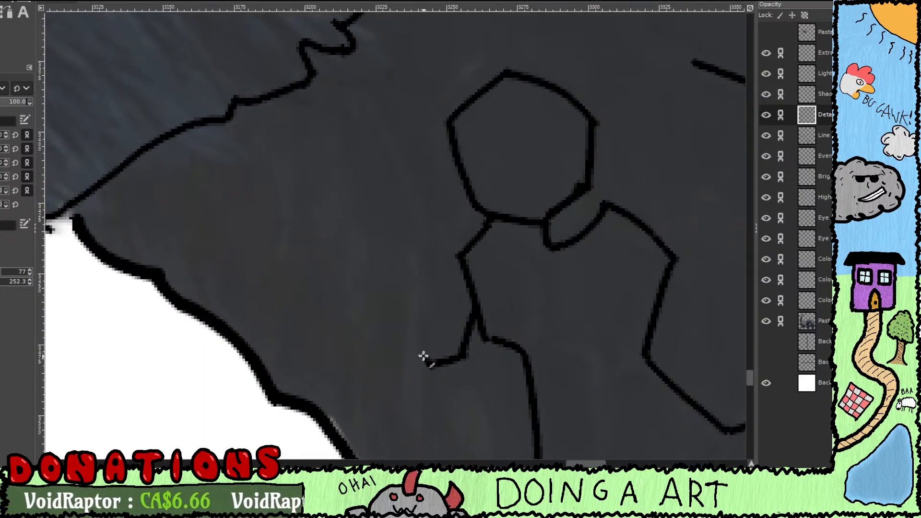
{"action": "left_click_drag", "start_coordinate": [423, 356], "coordinate": [417, 237]}
{"action": "key", "text": "ctrl+z"}
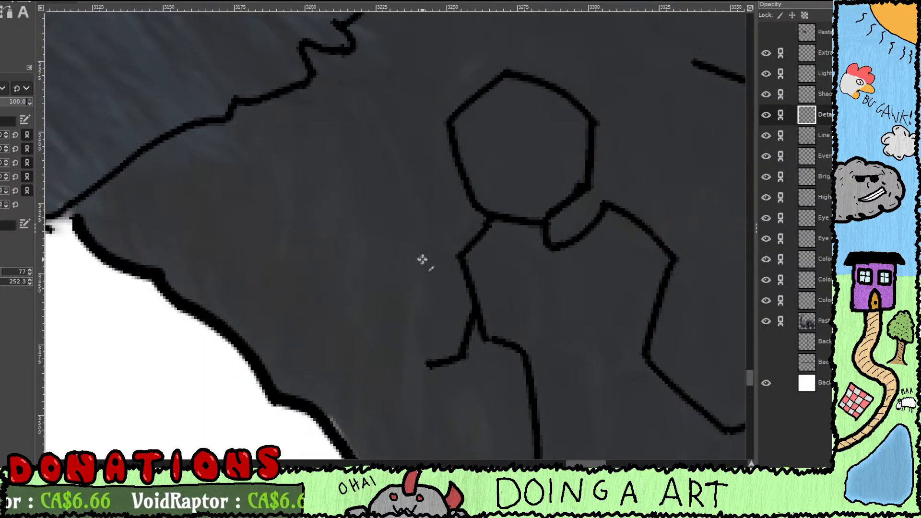
Step: Draw two short diagonal dashes below the jagged crease
{"action": "left_click_drag", "start_coordinate": [471, 320], "coordinate": [347, 194]}
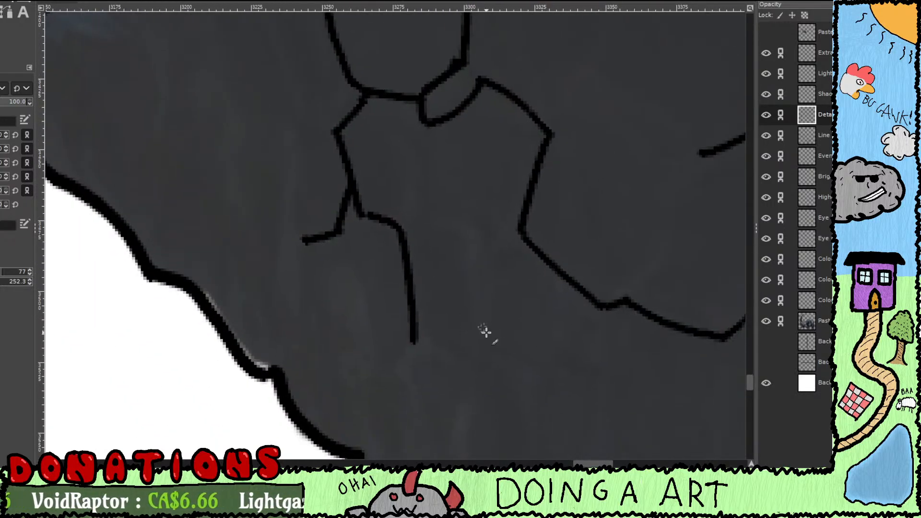
{"action": "mouse_move", "coordinate": [514, 347]}
{"action": "left_mouse_down"}
{"action": "mouse_move", "coordinate": [403, 218]}
{"action": "mouse_move", "coordinate": [494, 250]}
{"action": "left_mouse_up"}
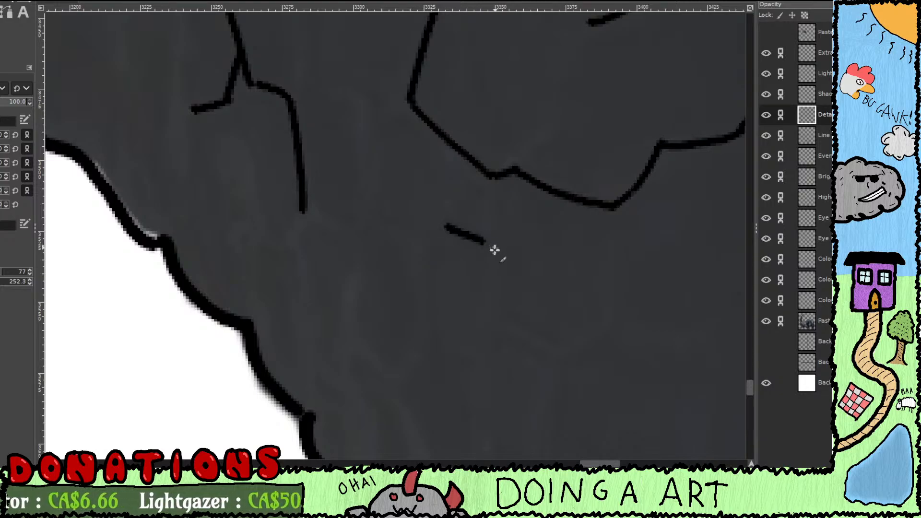
{"action": "mouse_move", "coordinate": [533, 323]}
{"action": "left_mouse_down"}
{"action": "mouse_move", "coordinate": [478, 280]}
{"action": "mouse_move", "coordinate": [551, 309]}
{"action": "left_mouse_up"}
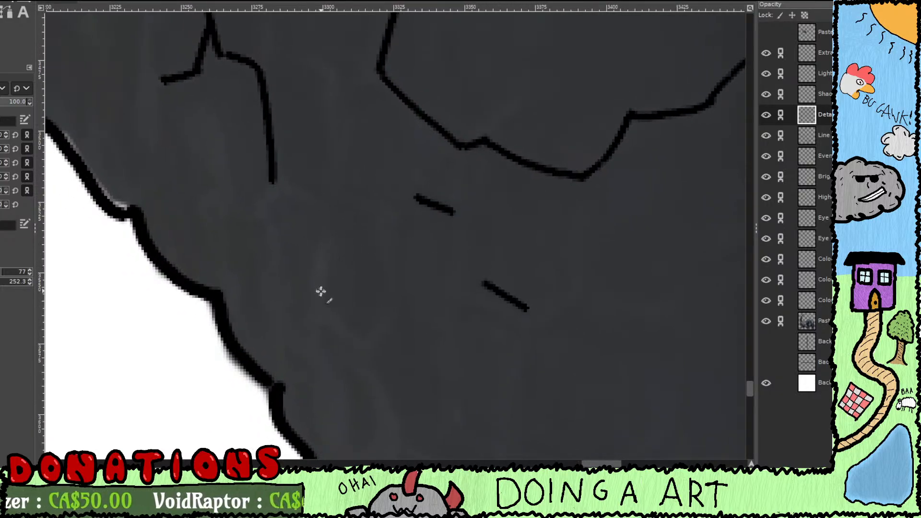
Step: Draw an elongated oval scale beside the short dashes and link it upward to the small loop and the angular crease
{"action": "mouse_move", "coordinate": [320, 291]}
{"action": "left_mouse_down"}
{"action": "mouse_move", "coordinate": [365, 343]}
{"action": "mouse_move", "coordinate": [396, 321]}
{"action": "mouse_move", "coordinate": [390, 326]}
{"action": "mouse_move", "coordinate": [401, 209]}
{"action": "mouse_move", "coordinate": [335, 184]}
{"action": "mouse_move", "coordinate": [351, 192]}
{"action": "mouse_move", "coordinate": [324, 225]}
{"action": "mouse_move", "coordinate": [323, 302]}
{"action": "left_mouse_up"}
{"action": "left_click_drag", "start_coordinate": [329, 305], "coordinate": [390, 364]}
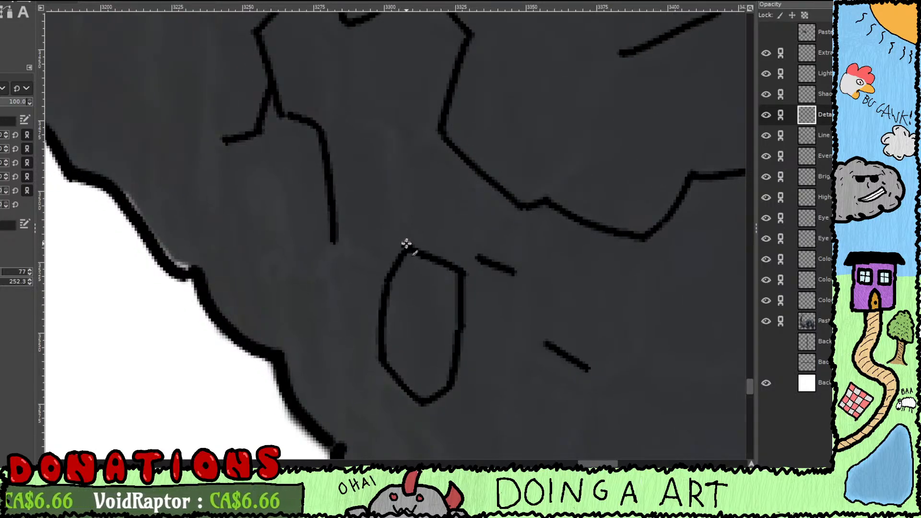
{"action": "mouse_move", "coordinate": [406, 244]}
{"action": "left_mouse_down"}
{"action": "mouse_move", "coordinate": [398, 138]}
{"action": "mouse_move", "coordinate": [442, 257]}
{"action": "mouse_move", "coordinate": [436, 244]}
{"action": "mouse_move", "coordinate": [441, 258]}
{"action": "mouse_move", "coordinate": [387, 230]}
{"action": "left_mouse_up"}
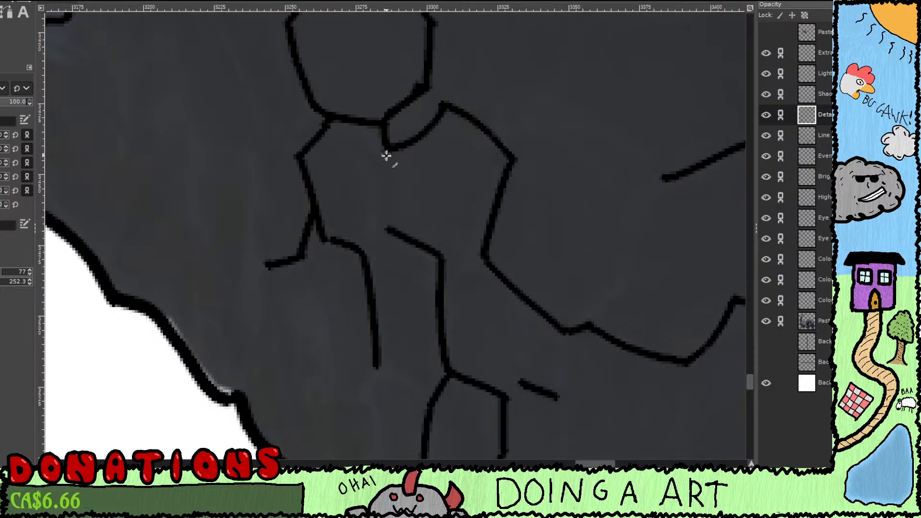
{"action": "mouse_move", "coordinate": [386, 155]}
{"action": "left_mouse_down"}
{"action": "mouse_move", "coordinate": [386, 239]}
{"action": "mouse_move", "coordinate": [388, 229]}
{"action": "mouse_move", "coordinate": [364, 258]}
{"action": "left_mouse_up"}
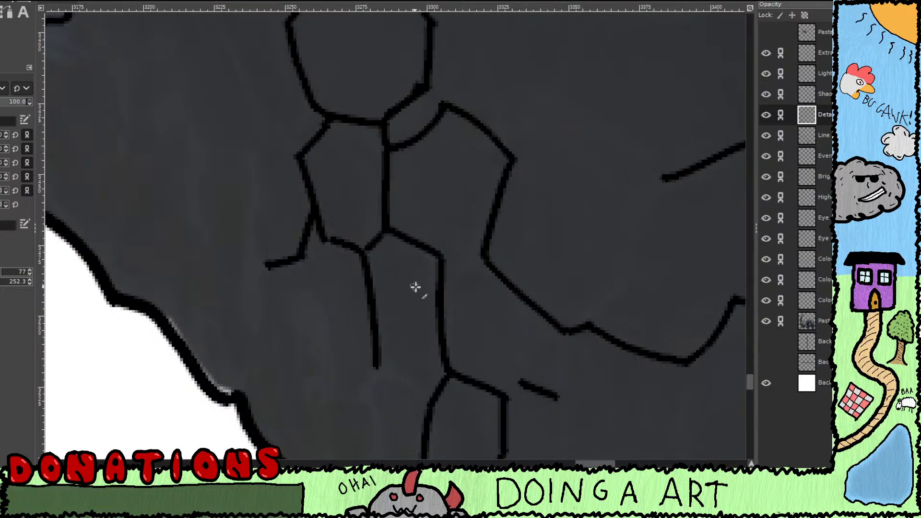
Step: Close off further angular scale cells between the oval scale and the jagged fold, and erase the leftover short dash
{"action": "mouse_move", "coordinate": [416, 287]}
{"action": "left_mouse_down"}
{"action": "mouse_move", "coordinate": [372, 275]}
{"action": "mouse_move", "coordinate": [406, 249]}
{"action": "mouse_move", "coordinate": [450, 247]}
{"action": "mouse_move", "coordinate": [397, 245]}
{"action": "mouse_move", "coordinate": [483, 214]}
{"action": "mouse_move", "coordinate": [510, 178]}
{"action": "mouse_move", "coordinate": [456, 174]}
{"action": "mouse_move", "coordinate": [413, 140]}
{"action": "mouse_move", "coordinate": [534, 207]}
{"action": "mouse_move", "coordinate": [527, 205]}
{"action": "mouse_move", "coordinate": [496, 333]}
{"action": "mouse_move", "coordinate": [500, 323]}
{"action": "mouse_move", "coordinate": [449, 379]}
{"action": "mouse_move", "coordinate": [343, 299]}
{"action": "left_mouse_up"}
{"action": "scroll", "coordinate": [432, 280], "scroll_direction": "up", "scroll_amount": 5}
{"action": "left_click_drag", "start_coordinate": [471, 357], "coordinate": [469, 154]}
{"action": "left_click_drag", "start_coordinate": [436, 246], "coordinate": [440, 134]}
{"action": "mouse_move", "coordinate": [436, 246]}
{"action": "left_mouse_down"}
{"action": "mouse_move", "coordinate": [377, 283]}
{"action": "mouse_move", "coordinate": [320, 253]}
{"action": "mouse_move", "coordinate": [333, 256]}
{"action": "mouse_move", "coordinate": [316, 255]}
{"action": "mouse_move", "coordinate": [310, 273]}
{"action": "mouse_move", "coordinate": [293, 251]}
{"action": "mouse_move", "coordinate": [250, 259]}
{"action": "mouse_move", "coordinate": [293, 252]}
{"action": "mouse_move", "coordinate": [311, 230]}
{"action": "mouse_move", "coordinate": [307, 169]}
{"action": "mouse_move", "coordinate": [271, 153]}
{"action": "mouse_move", "coordinate": [250, 178]}
{"action": "left_mouse_up"}
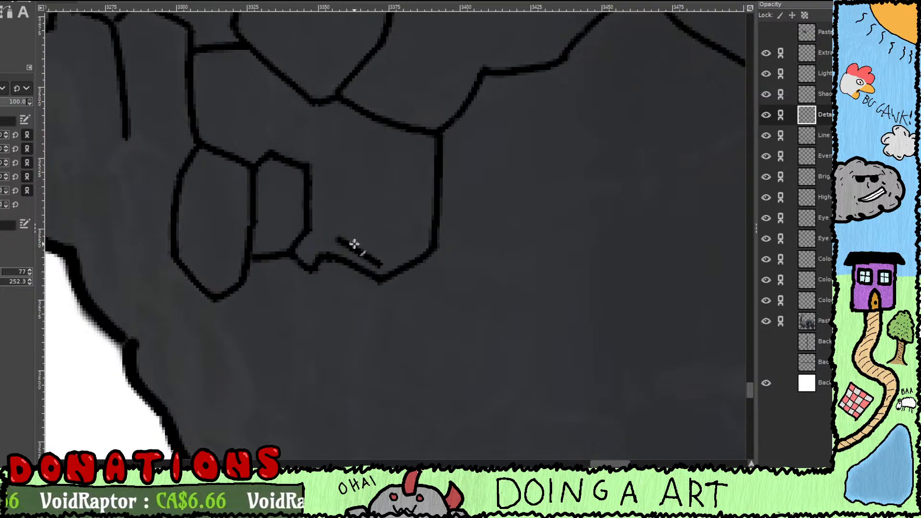
{"action": "key", "text": "shift+e"}
{"action": "mouse_move", "coordinate": [354, 244]}
{"action": "left_mouse_down"}
{"action": "mouse_move", "coordinate": [333, 233]}
{"action": "mouse_move", "coordinate": [377, 268]}
{"action": "mouse_move", "coordinate": [349, 244]}
{"action": "mouse_move", "coordinate": [368, 257]}
{"action": "left_mouse_up"}
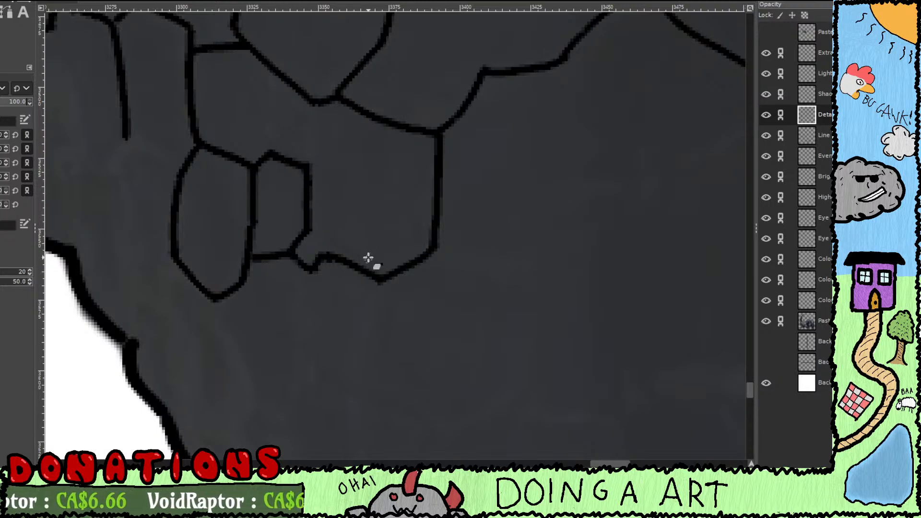
Step: Draw a large hexagonal scale below the lowest cells, with its bottom edge extending past the side as a short crease
{"action": "key", "text": "p"}
{"action": "mouse_move", "coordinate": [488, 298]}
{"action": "left_mouse_down"}
{"action": "mouse_move", "coordinate": [410, 244]}
{"action": "mouse_move", "coordinate": [396, 208]}
{"action": "left_mouse_up"}
{"action": "left_click_drag", "start_coordinate": [461, 213], "coordinate": [421, 256]}
{"action": "mouse_move", "coordinate": [409, 305]}
{"action": "left_mouse_down"}
{"action": "mouse_move", "coordinate": [434, 270]}
{"action": "mouse_move", "coordinate": [436, 191]}
{"action": "mouse_move", "coordinate": [408, 173]}
{"action": "mouse_move", "coordinate": [417, 176]}
{"action": "mouse_move", "coordinate": [329, 159]}
{"action": "left_mouse_up"}
{"action": "left_click_drag", "start_coordinate": [292, 188], "coordinate": [279, 299]}
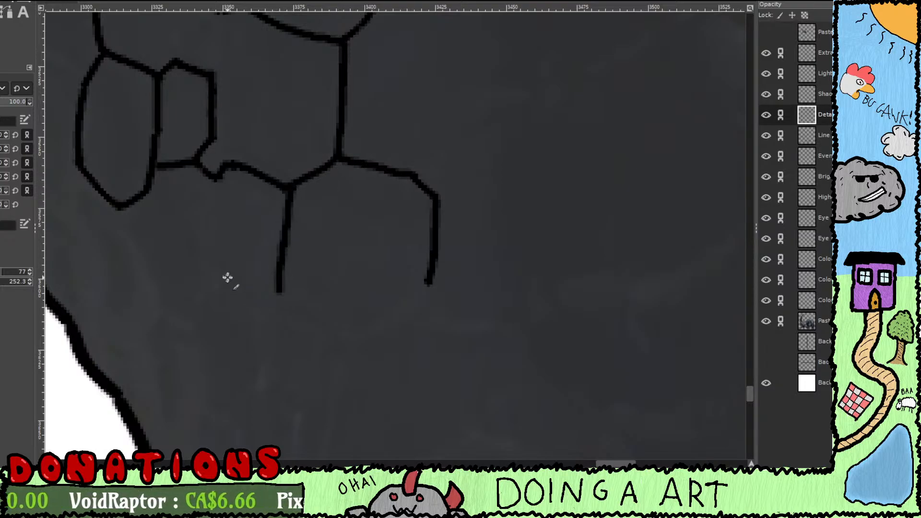
{"action": "mouse_move", "coordinate": [227, 277]}
{"action": "left_mouse_down"}
{"action": "mouse_move", "coordinate": [356, 348]}
{"action": "mouse_move", "coordinate": [338, 336]}
{"action": "mouse_move", "coordinate": [438, 285]}
{"action": "left_mouse_up"}
{"action": "left_click_drag", "start_coordinate": [337, 296], "coordinate": [429, 186]}
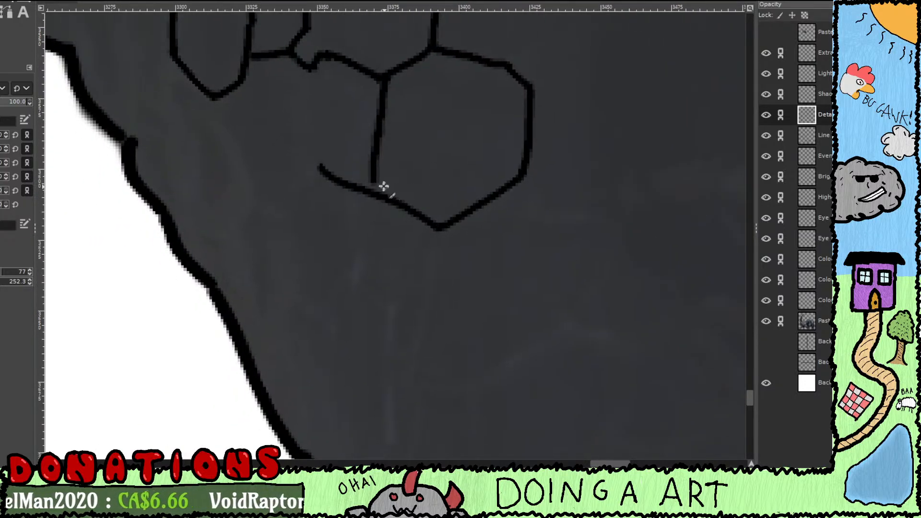
{"action": "left_click_drag", "start_coordinate": [374, 179], "coordinate": [374, 196]}
Step: Draw two curved folds below the large hexagonal scale and join their inner ends with an angular edge, redoing the rounded join
{"action": "left_click_drag", "start_coordinate": [442, 330], "coordinate": [414, 203]}
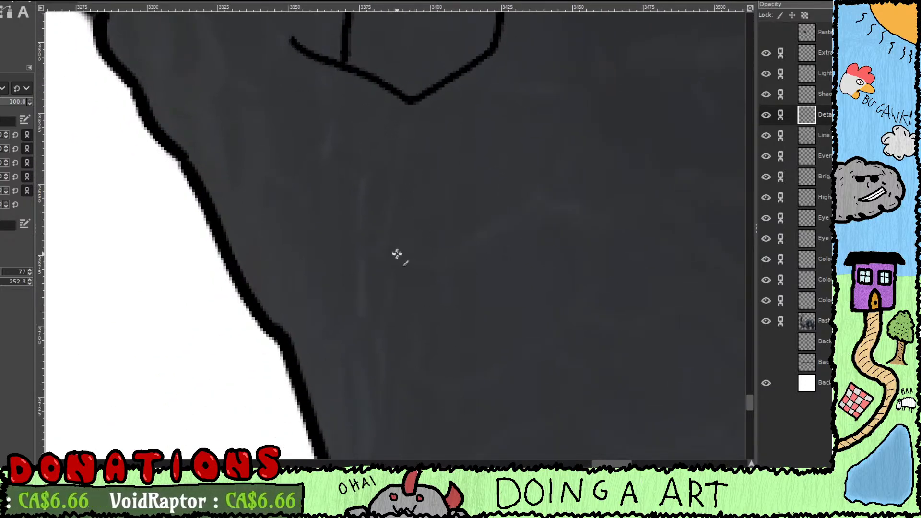
{"action": "mouse_move", "coordinate": [387, 249]}
{"action": "left_mouse_down"}
{"action": "mouse_move", "coordinate": [432, 266]}
{"action": "mouse_move", "coordinate": [424, 263]}
{"action": "mouse_move", "coordinate": [549, 204]}
{"action": "left_mouse_up"}
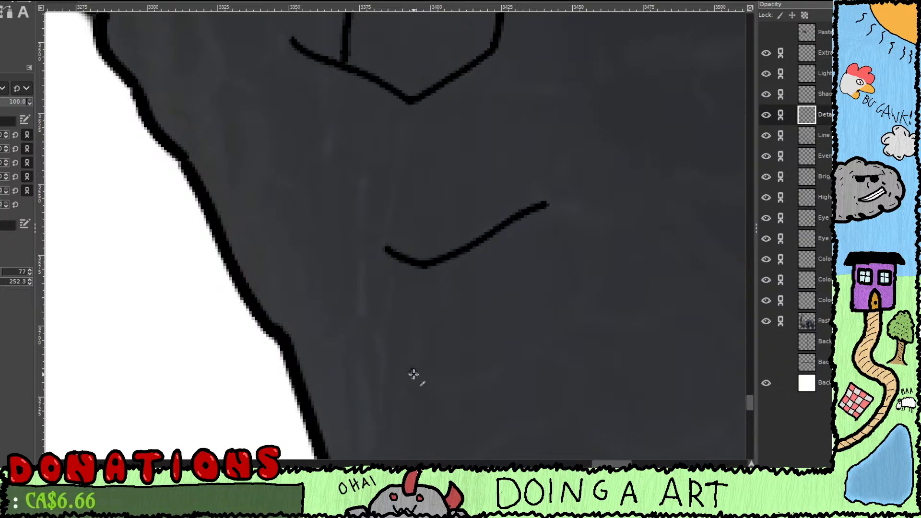
{"action": "mouse_move", "coordinate": [414, 374]}
{"action": "left_mouse_down"}
{"action": "mouse_move", "coordinate": [439, 383]}
{"action": "mouse_move", "coordinate": [496, 368]}
{"action": "mouse_move", "coordinate": [572, 319]}
{"action": "mouse_move", "coordinate": [592, 278]}
{"action": "mouse_move", "coordinate": [589, 221]}
{"action": "left_mouse_up"}
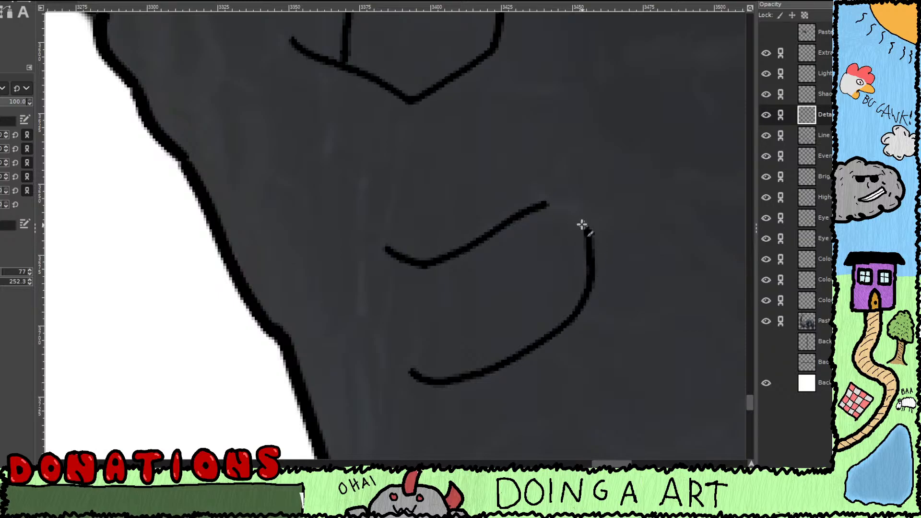
{"action": "key", "text": "ctrl+z"}
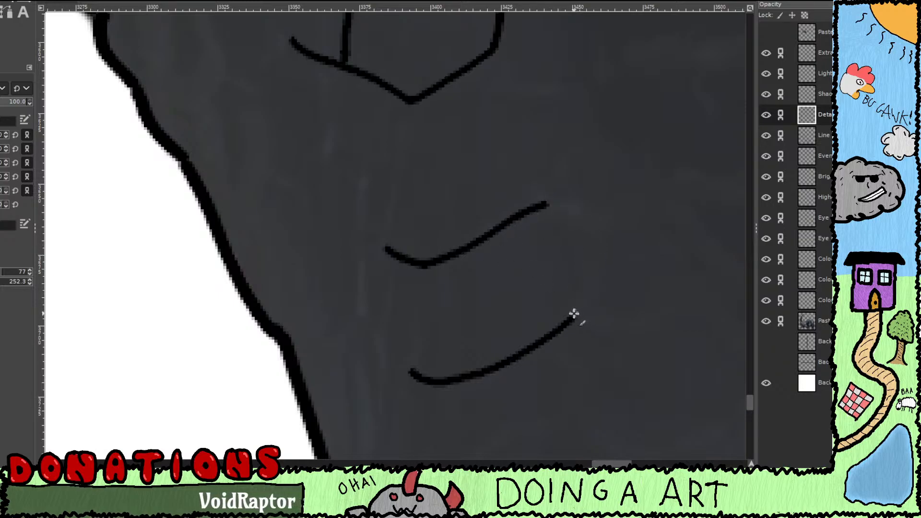
{"action": "mouse_move", "coordinate": [573, 321]}
{"action": "left_mouse_down"}
{"action": "mouse_move", "coordinate": [603, 270]}
{"action": "mouse_move", "coordinate": [598, 251]}
{"action": "mouse_move", "coordinate": [590, 219]}
{"action": "mouse_move", "coordinate": [545, 202]}
{"action": "left_mouse_up"}
{"action": "left_click", "coordinate": [579, 323]}
{"action": "key", "text": "p"}
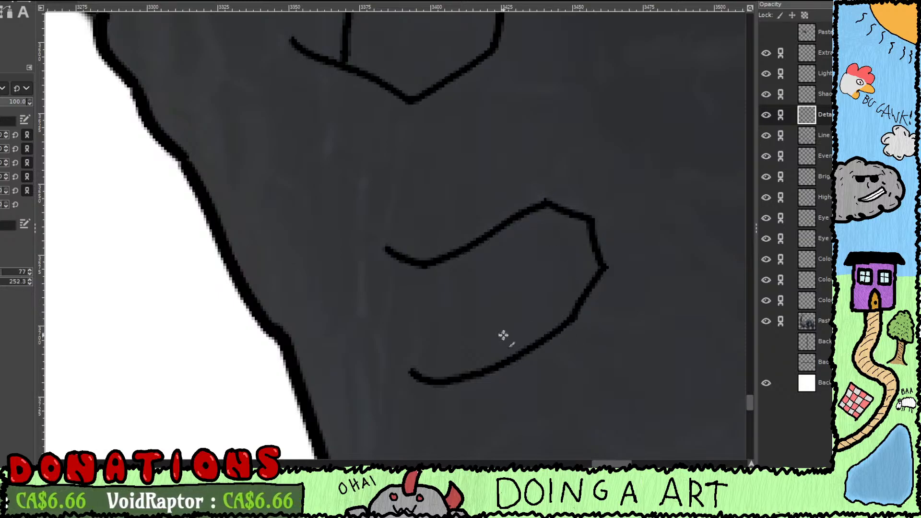
{"action": "scroll", "coordinate": [379, 333], "scroll_direction": "down", "scroll_amount": 2}
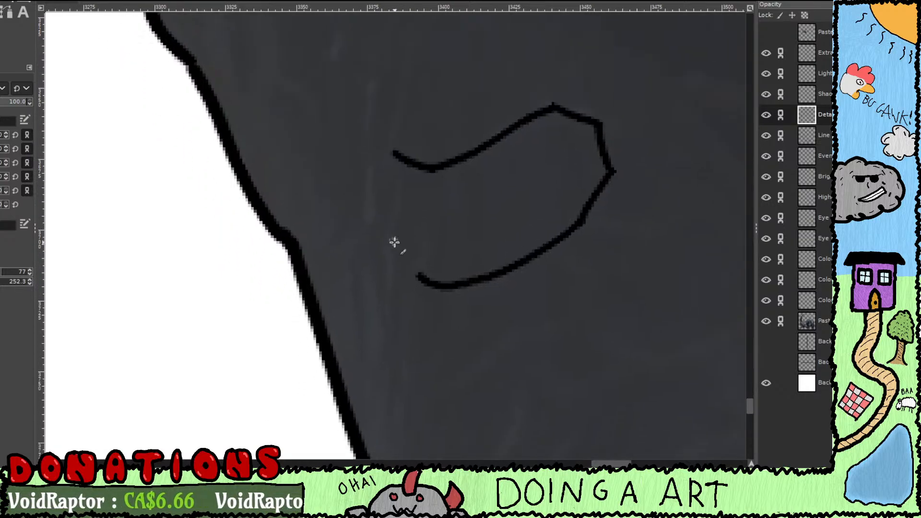
Step: Draw an open angular scale beside the limb's outline and extend the curved fold's inner end upward with a short line
{"action": "scroll", "coordinate": [397, 243], "scroll_direction": "up", "scroll_amount": 4}
{"action": "mouse_move", "coordinate": [369, 243]}
{"action": "left_mouse_down"}
{"action": "mouse_move", "coordinate": [371, 364]}
{"action": "mouse_move", "coordinate": [342, 407]}
{"action": "mouse_move", "coordinate": [305, 376]}
{"action": "left_mouse_up"}
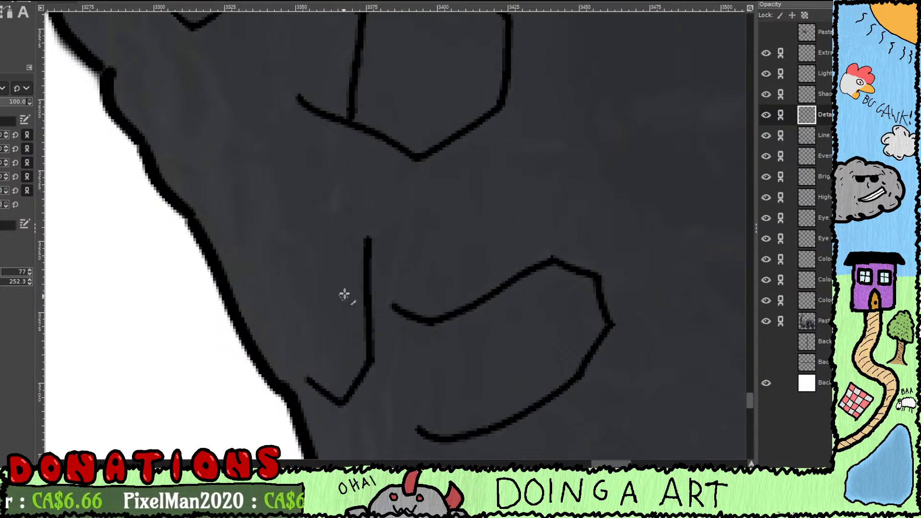
{"action": "mouse_move", "coordinate": [345, 219]}
{"action": "left_mouse_down"}
{"action": "mouse_move", "coordinate": [325, 195]}
{"action": "mouse_move", "coordinate": [337, 203]}
{"action": "mouse_move", "coordinate": [299, 241]}
{"action": "left_mouse_up"}
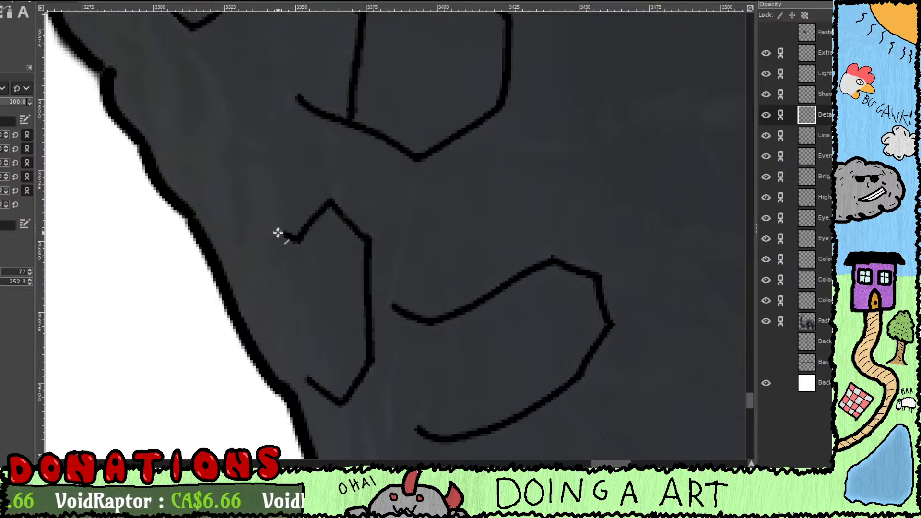
{"action": "scroll", "coordinate": [401, 259], "scroll_direction": "up", "scroll_amount": 5}
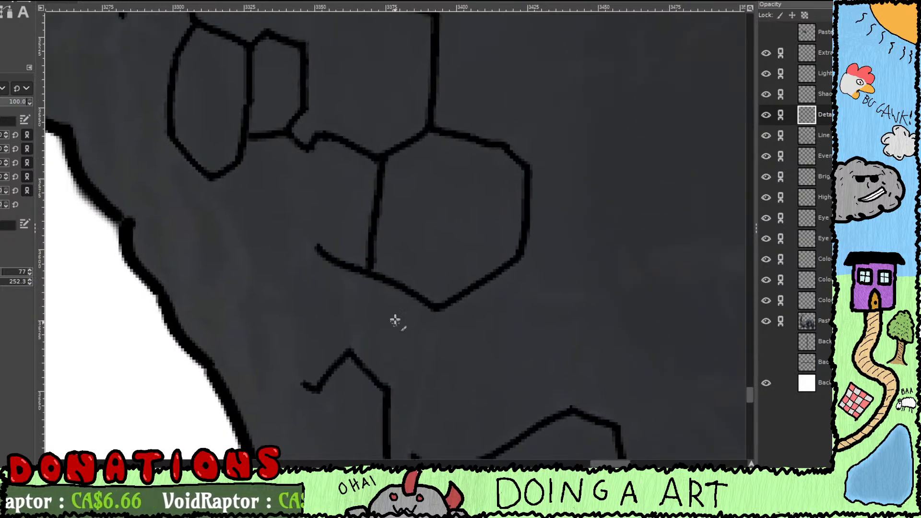
{"action": "left_click_drag", "start_coordinate": [380, 240], "coordinate": [335, 135]}
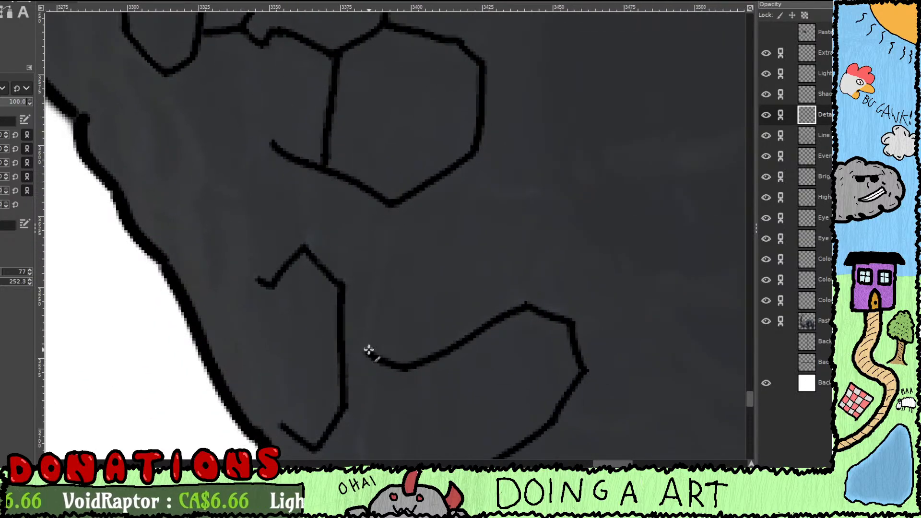
{"action": "left_click_drag", "start_coordinate": [365, 350], "coordinate": [391, 253]}
Step: Draw a large angular scale below the curved folds, linked by a short edge, and add short branching creases beneath it
{"action": "left_click_drag", "start_coordinate": [412, 337], "coordinate": [354, 191]}
{"action": "mouse_move", "coordinate": [394, 223]}
{"action": "left_mouse_down"}
{"action": "mouse_move", "coordinate": [434, 241]}
{"action": "mouse_move", "coordinate": [497, 214]}
{"action": "mouse_move", "coordinate": [434, 226]}
{"action": "mouse_move", "coordinate": [397, 197]}
{"action": "mouse_move", "coordinate": [443, 222]}
{"action": "mouse_move", "coordinate": [485, 266]}
{"action": "mouse_move", "coordinate": [478, 263]}
{"action": "mouse_move", "coordinate": [438, 302]}
{"action": "mouse_move", "coordinate": [353, 339]}
{"action": "mouse_move", "coordinate": [362, 339]}
{"action": "mouse_move", "coordinate": [280, 300]}
{"action": "mouse_move", "coordinate": [278, 278]}
{"action": "mouse_move", "coordinate": [276, 244]}
{"action": "mouse_move", "coordinate": [311, 246]}
{"action": "mouse_move", "coordinate": [347, 212]}
{"action": "left_mouse_up"}
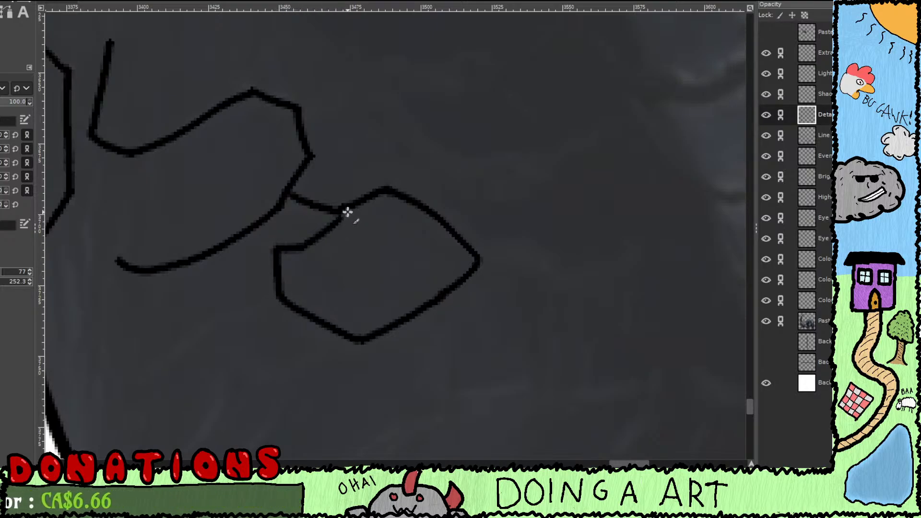
{"action": "left_click_drag", "start_coordinate": [332, 254], "coordinate": [473, 161]}
{"action": "mouse_move", "coordinate": [422, 207]}
{"action": "left_mouse_down"}
{"action": "mouse_move", "coordinate": [358, 226]}
{"action": "mouse_move", "coordinate": [286, 281]}
{"action": "left_mouse_up"}
{"action": "mouse_move", "coordinate": [286, 280]}
{"action": "left_mouse_down"}
{"action": "mouse_move", "coordinate": [330, 206]}
{"action": "mouse_move", "coordinate": [396, 191]}
{"action": "left_mouse_up"}
{"action": "mouse_move", "coordinate": [373, 242]}
{"action": "left_mouse_down"}
{"action": "mouse_move", "coordinate": [397, 214]}
{"action": "mouse_move", "coordinate": [403, 148]}
{"action": "left_mouse_up"}
{"action": "mouse_move", "coordinate": [433, 242]}
{"action": "left_mouse_down"}
{"action": "mouse_move", "coordinate": [475, 201]}
{"action": "mouse_move", "coordinate": [350, 233]}
{"action": "mouse_move", "coordinate": [431, 188]}
{"action": "left_mouse_up"}
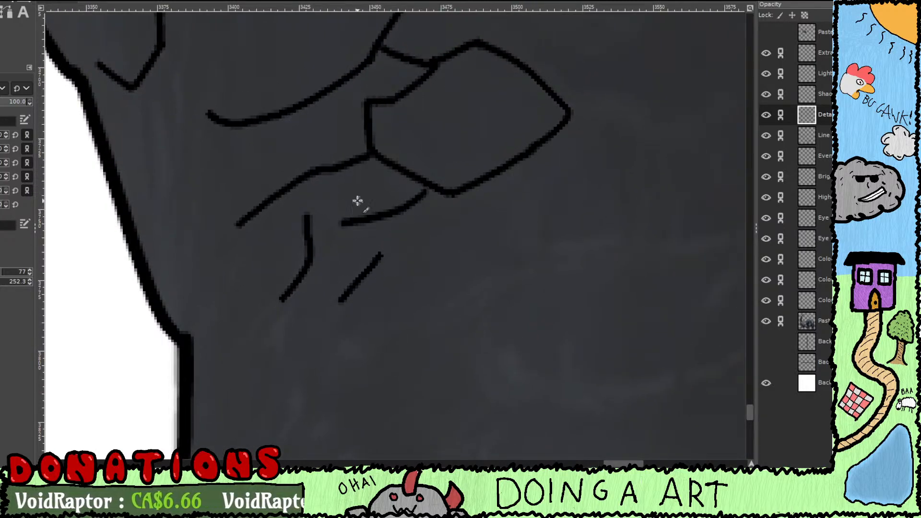
Step: Draw a jagged crease from below the short creases down to the upper end of the thick toe line
{"action": "left_click_drag", "start_coordinate": [358, 201], "coordinate": [325, 167]}
{"action": "left_click_drag", "start_coordinate": [434, 267], "coordinate": [338, 202]}
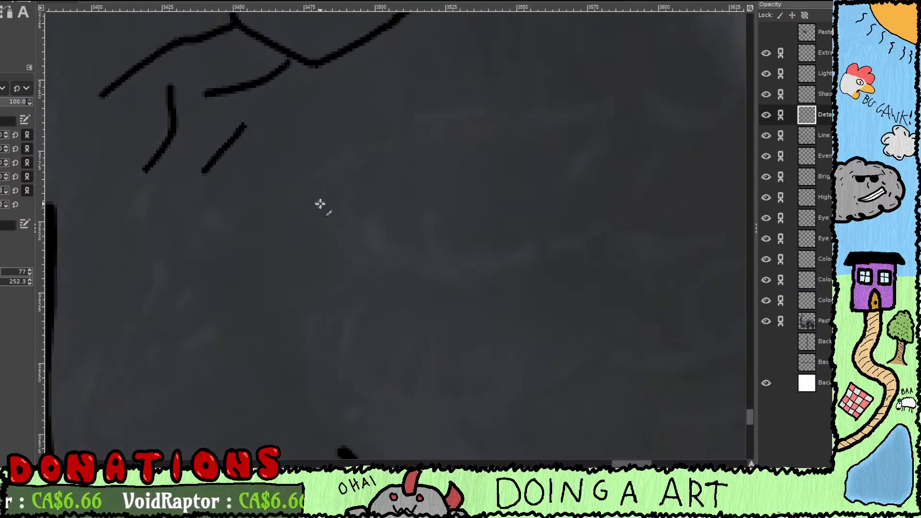
{"action": "left_click_drag", "start_coordinate": [388, 273], "coordinate": [369, 118]}
{"action": "left_click_drag", "start_coordinate": [324, 293], "coordinate": [259, 300]}
{"action": "left_click_drag", "start_coordinate": [412, 273], "coordinate": [246, 286]}
{"action": "scroll", "coordinate": [400, 272], "scroll_direction": "down", "scroll_amount": 1}
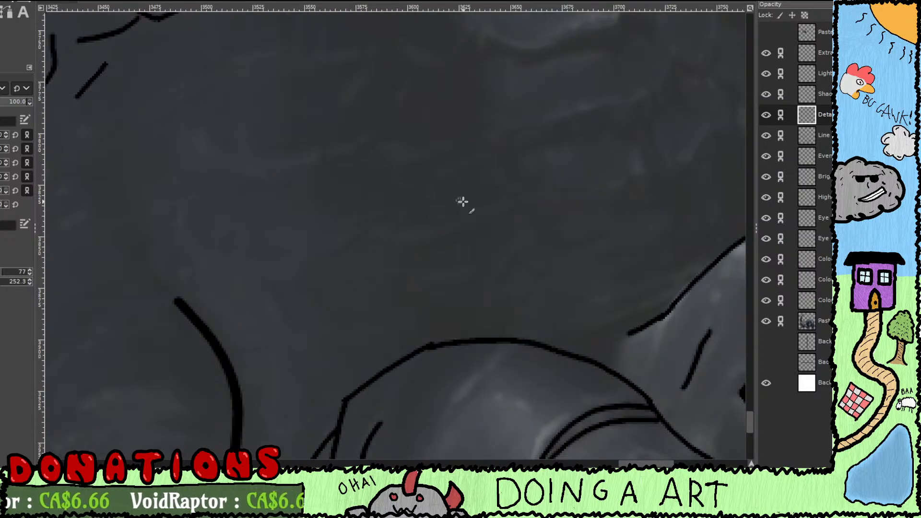
{"action": "left_click_drag", "start_coordinate": [462, 202], "coordinate": [525, 274]}
{"action": "left_click_drag", "start_coordinate": [372, 285], "coordinate": [537, 277]}
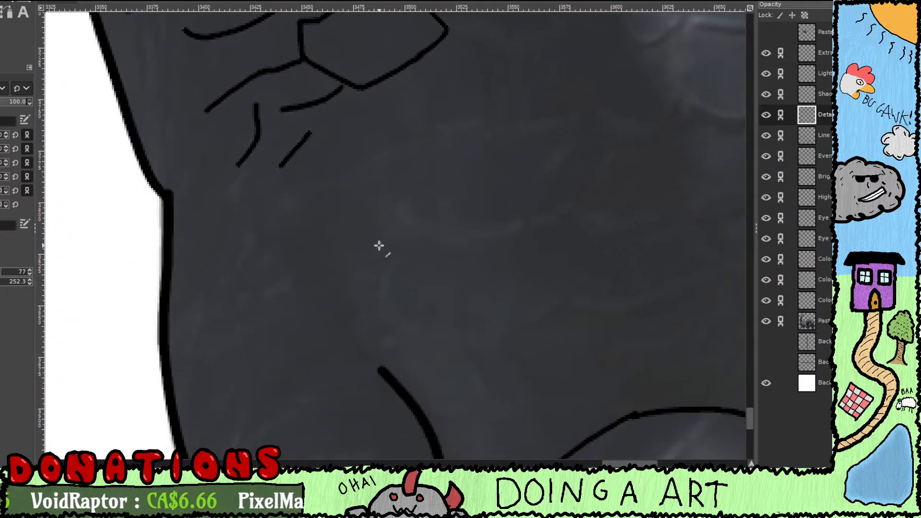
{"action": "mouse_move", "coordinate": [395, 163]}
{"action": "left_mouse_down"}
{"action": "mouse_move", "coordinate": [369, 214]}
{"action": "mouse_move", "coordinate": [374, 203]}
{"action": "mouse_move", "coordinate": [400, 243]}
{"action": "mouse_move", "coordinate": [396, 235]}
{"action": "mouse_move", "coordinate": [364, 268]}
{"action": "mouse_move", "coordinate": [361, 309]}
{"action": "mouse_move", "coordinate": [362, 346]}
{"action": "mouse_move", "coordinate": [389, 357]}
{"action": "left_mouse_up"}
{"action": "mouse_move", "coordinate": [516, 173]}
{"action": "left_mouse_down"}
{"action": "mouse_move", "coordinate": [411, 296]}
{"action": "mouse_move", "coordinate": [268, 302]}
{"action": "mouse_move", "coordinate": [496, 226]}
{"action": "mouse_move", "coordinate": [392, 241]}
{"action": "mouse_move", "coordinate": [411, 271]}
{"action": "mouse_move", "coordinate": [512, 243]}
{"action": "mouse_move", "coordinate": [456, 203]}
{"action": "mouse_move", "coordinate": [407, 223]}
{"action": "left_mouse_up"}
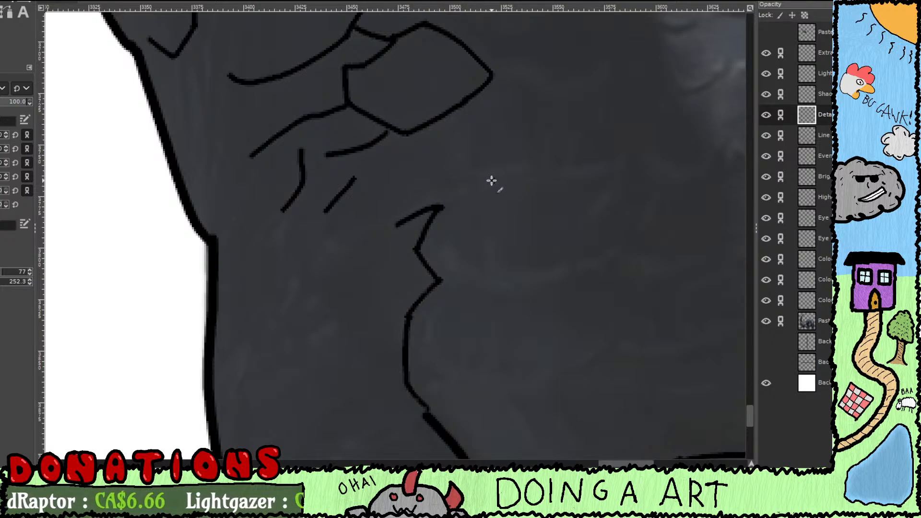
Step: Extend the jagged crease's tip with a slanted stroke and draw a curved crease hanging from the large angular scale
{"action": "left_click_drag", "start_coordinate": [492, 181], "coordinate": [412, 215]}
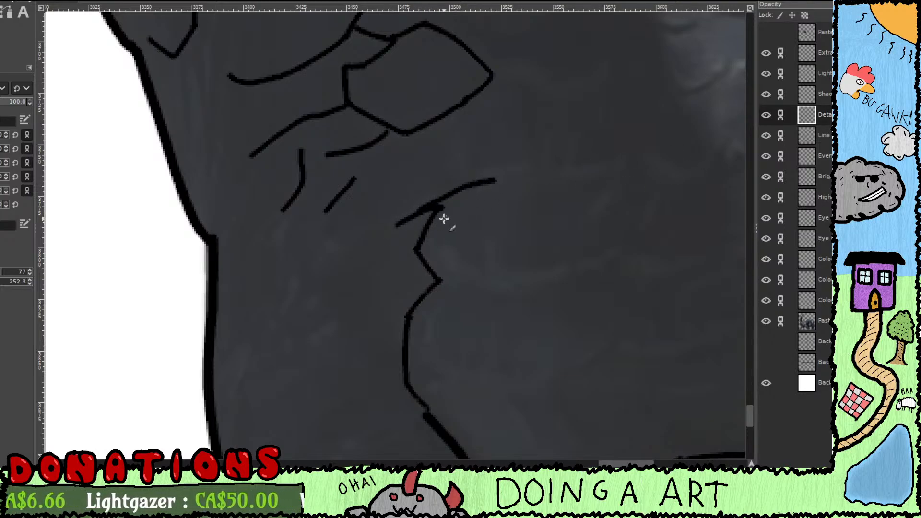
{"action": "mouse_move", "coordinate": [484, 174]}
{"action": "left_mouse_down"}
{"action": "mouse_move", "coordinate": [461, 171]}
{"action": "mouse_move", "coordinate": [451, 144]}
{"action": "mouse_move", "coordinate": [454, 152]}
{"action": "mouse_move", "coordinate": [491, 84]}
{"action": "mouse_move", "coordinate": [492, 106]}
{"action": "mouse_move", "coordinate": [454, 124]}
{"action": "mouse_move", "coordinate": [454, 162]}
{"action": "left_mouse_up"}
{"action": "key", "text": "ctrl+z"}
{"action": "mouse_move", "coordinate": [508, 71]}
{"action": "left_mouse_down"}
{"action": "mouse_move", "coordinate": [429, 187]}
{"action": "mouse_move", "coordinate": [477, 210]}
{"action": "mouse_move", "coordinate": [537, 188]}
{"action": "mouse_move", "coordinate": [560, 190]}
{"action": "left_mouse_up"}
Step: Draw a long wavy fold from the angular scale's outer corner across the limb, redoing its forked end
{"action": "mouse_move", "coordinate": [569, 193]}
{"action": "left_mouse_down"}
{"action": "mouse_move", "coordinate": [555, 206]}
{"action": "mouse_move", "coordinate": [430, 209]}
{"action": "mouse_move", "coordinate": [467, 222]}
{"action": "mouse_move", "coordinate": [527, 192]}
{"action": "mouse_move", "coordinate": [571, 208]}
{"action": "mouse_move", "coordinate": [609, 197]}
{"action": "mouse_move", "coordinate": [643, 144]}
{"action": "mouse_move", "coordinate": [675, 143]}
{"action": "left_mouse_up"}
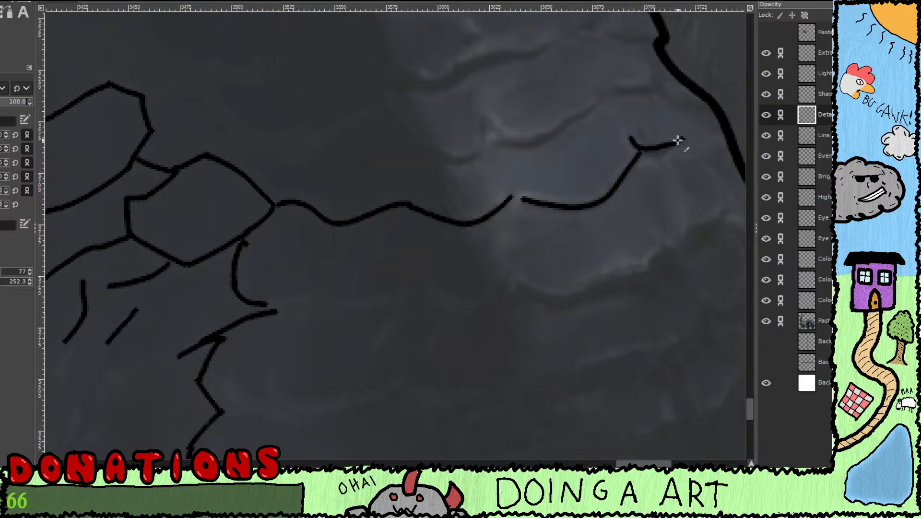
{"action": "key", "text": "ctrl+z"}
{"action": "mouse_move", "coordinate": [624, 157]}
{"action": "left_mouse_down"}
{"action": "mouse_move", "coordinate": [570, 168]}
{"action": "mouse_move", "coordinate": [628, 158]}
{"action": "mouse_move", "coordinate": [604, 191]}
{"action": "left_mouse_up"}
Step: Draw curved creases off the limb's far outline and run a second wavy fold back across to the jagged crease
{"action": "left_click_drag", "start_coordinate": [688, 266], "coordinate": [593, 250]}
{"action": "mouse_move", "coordinate": [565, 211]}
{"action": "left_mouse_down"}
{"action": "mouse_move", "coordinate": [520, 228]}
{"action": "mouse_move", "coordinate": [560, 221]}
{"action": "mouse_move", "coordinate": [603, 250]}
{"action": "mouse_move", "coordinate": [639, 249]}
{"action": "mouse_move", "coordinate": [612, 271]}
{"action": "mouse_move", "coordinate": [578, 257]}
{"action": "mouse_move", "coordinate": [586, 277]}
{"action": "mouse_move", "coordinate": [564, 324]}
{"action": "left_mouse_up"}
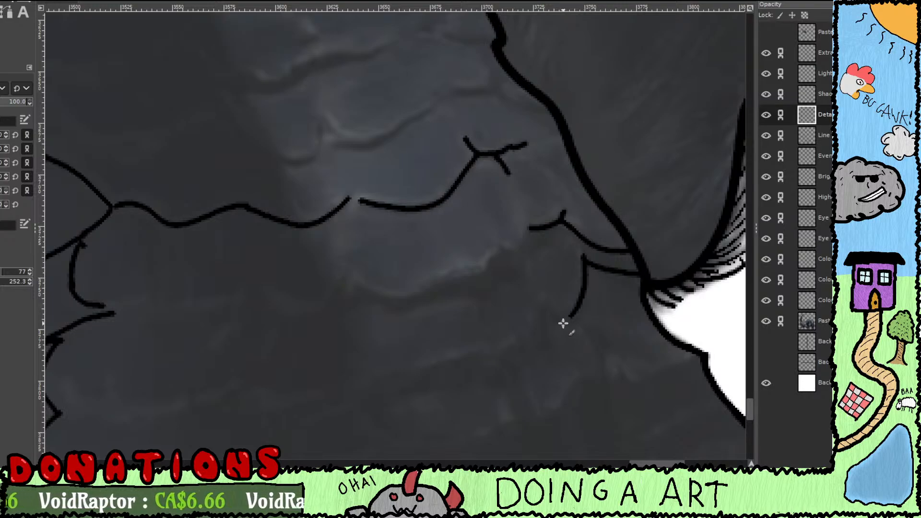
{"action": "scroll", "coordinate": [552, 181], "scroll_direction": "down", "scroll_amount": 3}
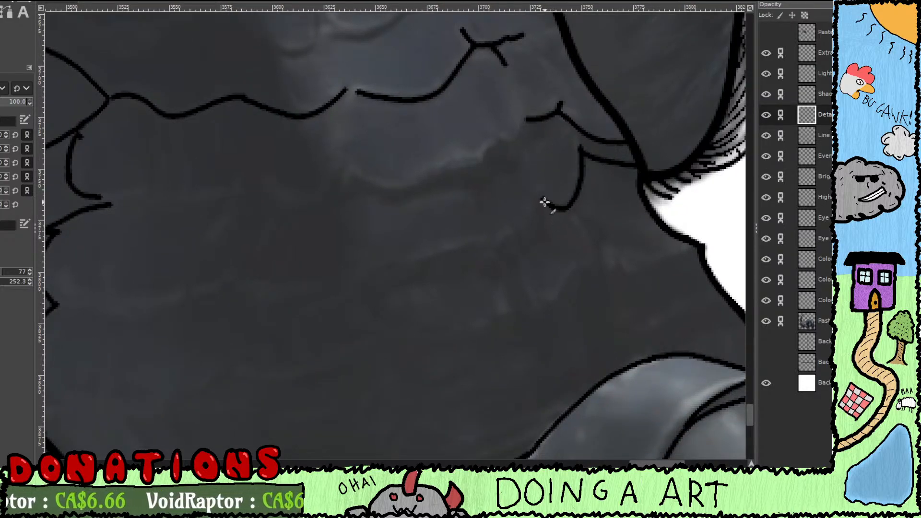
{"action": "mouse_move", "coordinate": [543, 197]}
{"action": "left_mouse_down"}
{"action": "mouse_move", "coordinate": [529, 232]}
{"action": "mouse_move", "coordinate": [502, 246]}
{"action": "mouse_move", "coordinate": [355, 271]}
{"action": "mouse_move", "coordinate": [490, 236]}
{"action": "mouse_move", "coordinate": [404, 253]}
{"action": "mouse_move", "coordinate": [373, 246]}
{"action": "left_mouse_up"}
{"action": "mouse_move", "coordinate": [373, 246]}
{"action": "left_mouse_down"}
{"action": "mouse_move", "coordinate": [453, 248]}
{"action": "mouse_move", "coordinate": [422, 240]}
{"action": "mouse_move", "coordinate": [430, 241]}
{"action": "mouse_move", "coordinate": [347, 267]}
{"action": "mouse_move", "coordinate": [303, 258]}
{"action": "mouse_move", "coordinate": [315, 257]}
{"action": "mouse_move", "coordinate": [309, 235]}
{"action": "mouse_move", "coordinate": [309, 253]}
{"action": "mouse_move", "coordinate": [261, 236]}
{"action": "left_mouse_up"}
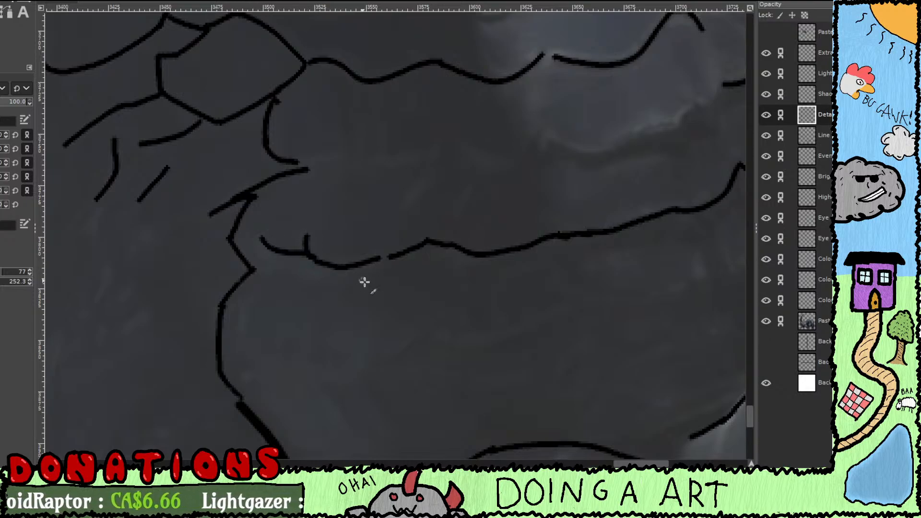
Step: Draw a broken fold of short curved strokes between the two long wavy folds
{"action": "mouse_move", "coordinate": [377, 162]}
{"action": "left_mouse_down"}
{"action": "mouse_move", "coordinate": [418, 153]}
{"action": "mouse_move", "coordinate": [499, 162]}
{"action": "mouse_move", "coordinate": [523, 155]}
{"action": "mouse_move", "coordinate": [538, 134]}
{"action": "mouse_move", "coordinate": [618, 146]}
{"action": "mouse_move", "coordinate": [687, 127]}
{"action": "mouse_move", "coordinate": [678, 129]}
{"action": "mouse_move", "coordinate": [693, 108]}
{"action": "mouse_move", "coordinate": [724, 84]}
{"action": "left_mouse_up"}
{"action": "left_click_drag", "start_coordinate": [704, 89], "coordinate": [522, 220]}
{"action": "left_click_drag", "start_coordinate": [468, 271], "coordinate": [607, 192]}
{"action": "left_click_drag", "start_coordinate": [500, 241], "coordinate": [506, 162]}
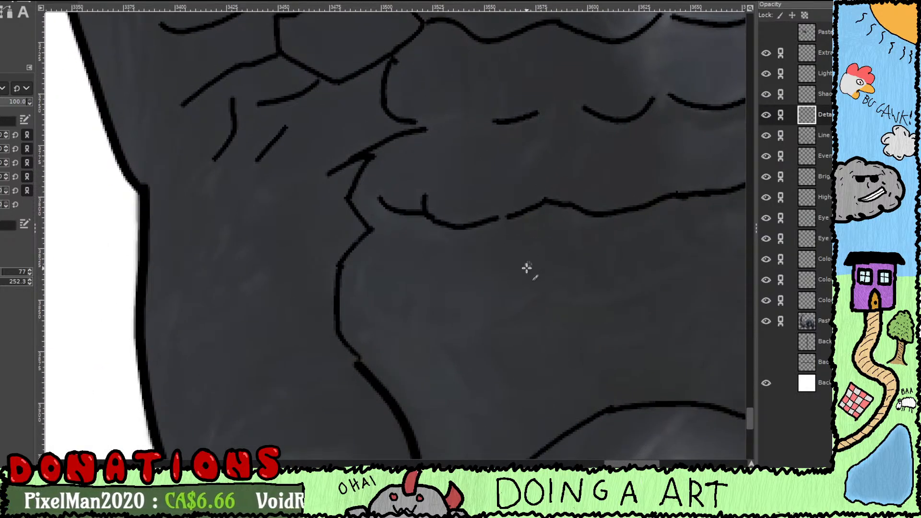
Step: Draw a third long wavy fold across the limb just above the toes
{"action": "left_click_drag", "start_coordinate": [538, 343], "coordinate": [441, 217]}
{"action": "left_click_drag", "start_coordinate": [439, 173], "coordinate": [391, 194]}
{"action": "mouse_move", "coordinate": [448, 170]}
{"action": "left_mouse_down"}
{"action": "mouse_move", "coordinate": [498, 177]}
{"action": "mouse_move", "coordinate": [591, 137]}
{"action": "mouse_move", "coordinate": [697, 127]}
{"action": "mouse_move", "coordinate": [437, 254]}
{"action": "mouse_move", "coordinate": [497, 234]}
{"action": "mouse_move", "coordinate": [539, 195]}
{"action": "mouse_move", "coordinate": [564, 191]}
{"action": "left_mouse_up"}
{"action": "left_click_drag", "start_coordinate": [557, 227], "coordinate": [492, 277]}
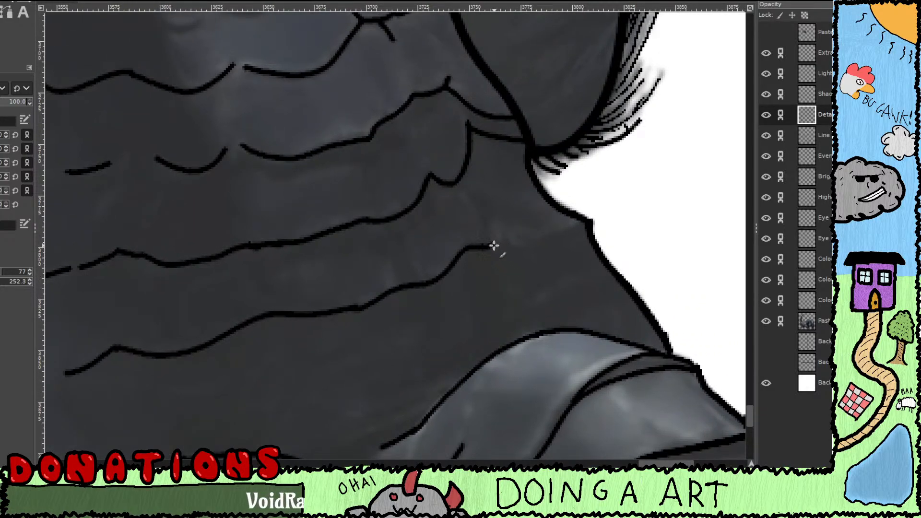
Step: Add a small loop at the lowest fold's end and two short creases near the outline, redoing the lower crease shorter
{"action": "mouse_move", "coordinate": [577, 231]}
{"action": "left_mouse_down"}
{"action": "mouse_move", "coordinate": [516, 253]}
{"action": "mouse_move", "coordinate": [511, 239]}
{"action": "mouse_move", "coordinate": [485, 233]}
{"action": "mouse_move", "coordinate": [480, 212]}
{"action": "mouse_move", "coordinate": [489, 204]}
{"action": "mouse_move", "coordinate": [482, 235]}
{"action": "mouse_move", "coordinate": [471, 196]}
{"action": "mouse_move", "coordinate": [487, 229]}
{"action": "left_mouse_up"}
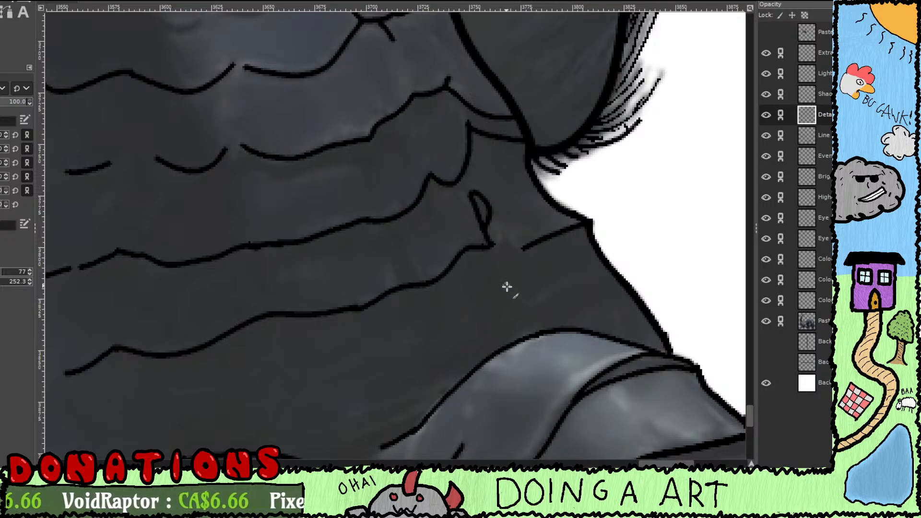
{"action": "left_click_drag", "start_coordinate": [541, 296], "coordinate": [613, 265]}
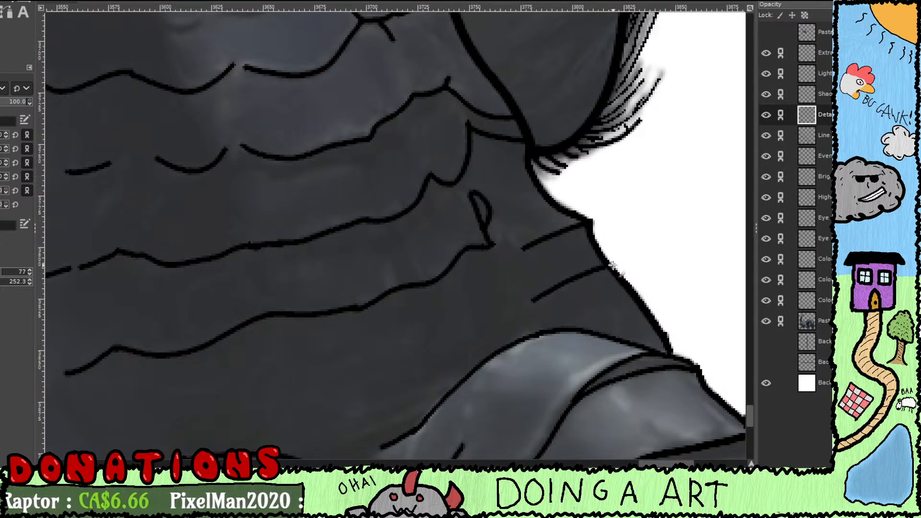
{"action": "key", "text": "ctrl+z"}
{"action": "left_click_drag", "start_coordinate": [572, 305], "coordinate": [431, 233]}
Step: Draw two short creases off the far toe's upper edge and a diagonal crease inside the top of the middle toe
{"action": "scroll", "coordinate": [445, 261], "scroll_direction": "down", "scroll_amount": 3}
{"action": "scroll", "coordinate": [463, 243], "scroll_direction": "left", "scroll_amount": 5}
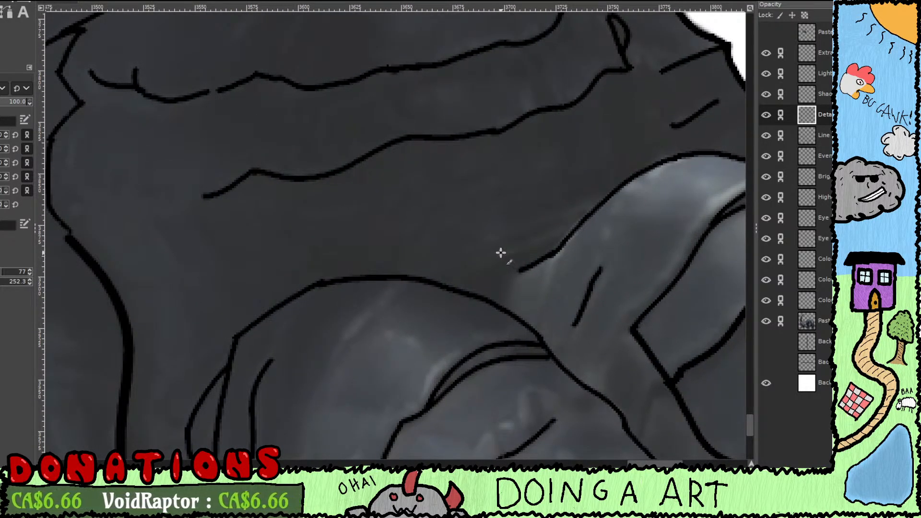
{"action": "mouse_move", "coordinate": [501, 253]}
{"action": "left_mouse_down"}
{"action": "mouse_move", "coordinate": [579, 227]}
{"action": "mouse_move", "coordinate": [583, 209]}
{"action": "mouse_move", "coordinate": [510, 232]}
{"action": "left_mouse_up"}
{"action": "scroll", "coordinate": [494, 255], "scroll_direction": "down", "scroll_amount": 3}
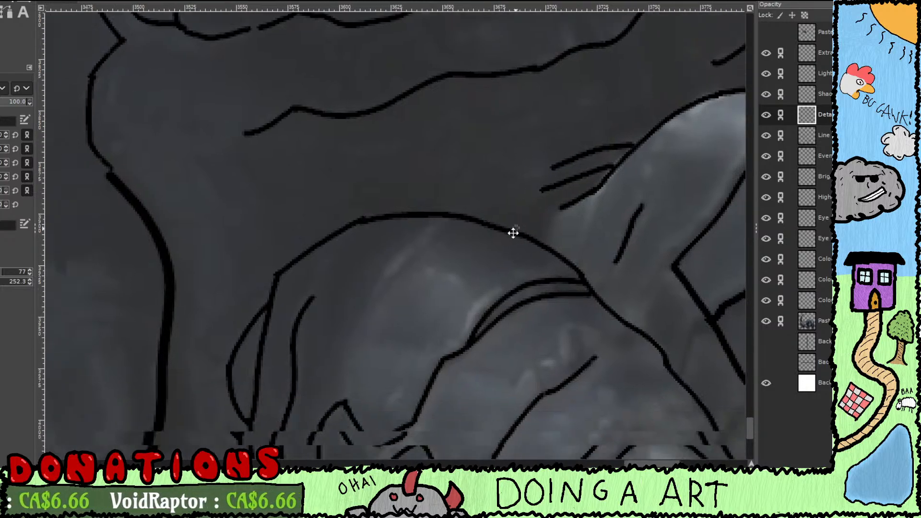
{"action": "scroll", "coordinate": [511, 213], "scroll_direction": "left", "scroll_amount": 2}
{"action": "mouse_move", "coordinate": [506, 165]}
{"action": "left_mouse_down"}
{"action": "mouse_move", "coordinate": [446, 223]}
{"action": "mouse_move", "coordinate": [523, 172]}
{"action": "left_mouse_up"}
{"action": "left_click_drag", "start_coordinate": [486, 239], "coordinate": [405, 234]}
{"action": "scroll", "coordinate": [405, 233], "scroll_direction": "up", "scroll_amount": 3}
{"action": "scroll", "coordinate": [489, 240], "scroll_direction": "right", "scroll_amount": 4}
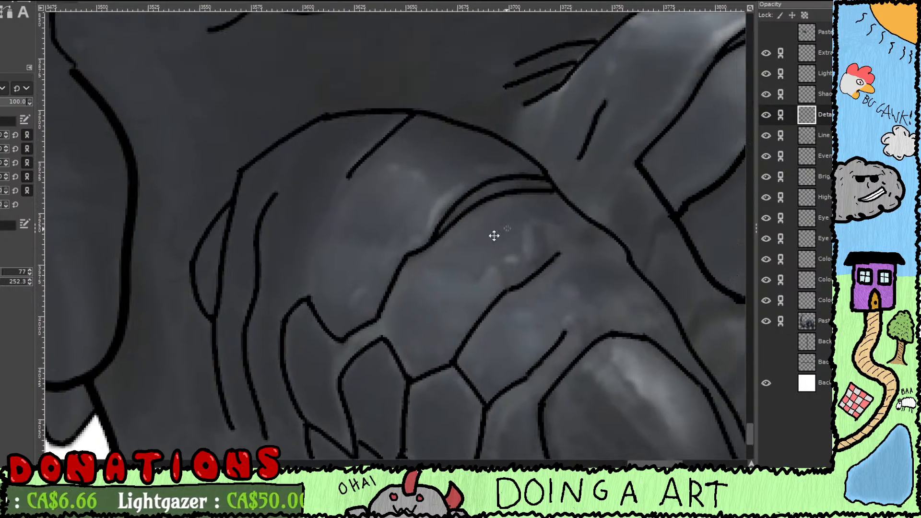
Step: Trace a broken fold along the painted wrinkles above the topmost wavy fold, with a curve branching up to the outline
{"action": "scroll", "coordinate": [495, 234], "scroll_direction": "left", "scroll_amount": 8}
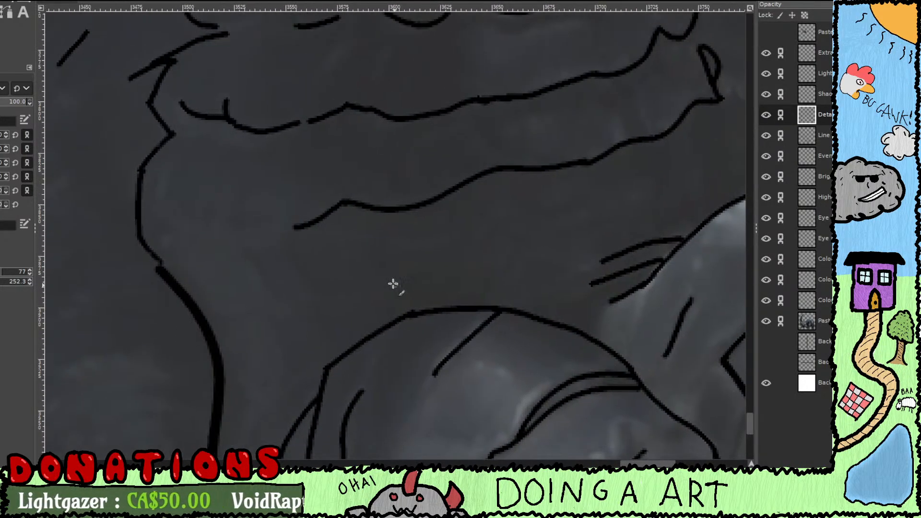
{"action": "left_click_drag", "start_coordinate": [501, 266], "coordinate": [463, 430]}
{"action": "left_click_drag", "start_coordinate": [509, 222], "coordinate": [431, 399]}
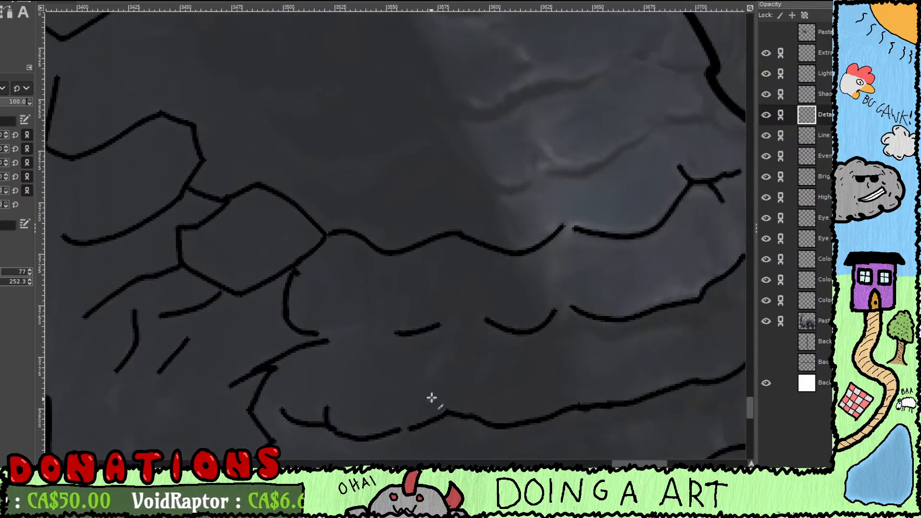
{"action": "mouse_move", "coordinate": [491, 244]}
{"action": "left_mouse_down"}
{"action": "mouse_move", "coordinate": [448, 333]}
{"action": "mouse_move", "coordinate": [370, 372]}
{"action": "left_mouse_up"}
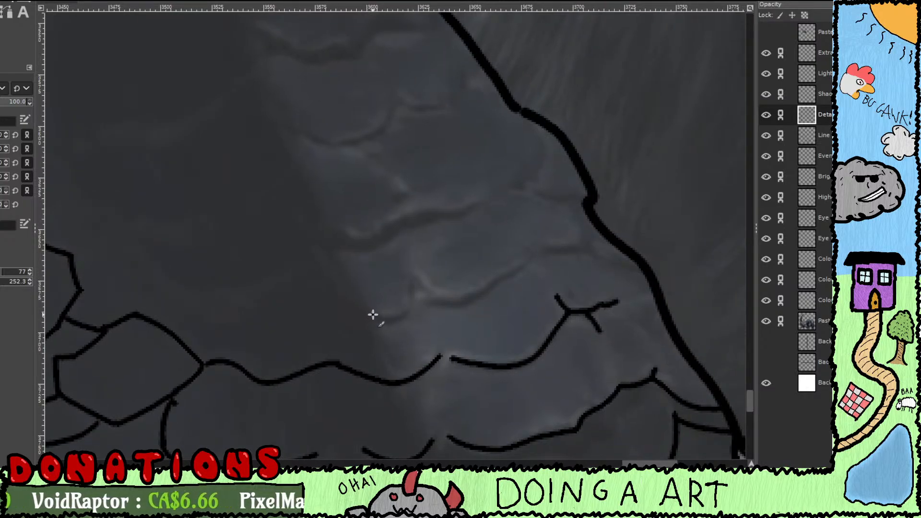
{"action": "mouse_move", "coordinate": [398, 319]}
{"action": "left_mouse_down"}
{"action": "mouse_move", "coordinate": [414, 286]}
{"action": "mouse_move", "coordinate": [454, 307]}
{"action": "mouse_move", "coordinate": [517, 274]}
{"action": "mouse_move", "coordinate": [544, 246]}
{"action": "mouse_move", "coordinate": [628, 266]}
{"action": "left_mouse_up"}
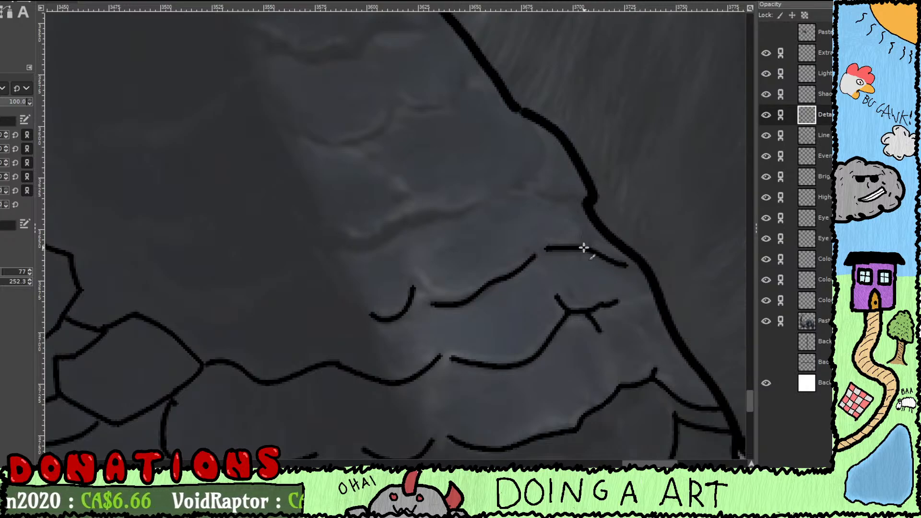
{"action": "mouse_move", "coordinate": [584, 220]}
{"action": "left_mouse_down"}
{"action": "mouse_move", "coordinate": [568, 202]}
{"action": "mouse_move", "coordinate": [538, 193]}
{"action": "mouse_move", "coordinate": [598, 204]}
{"action": "left_mouse_up"}
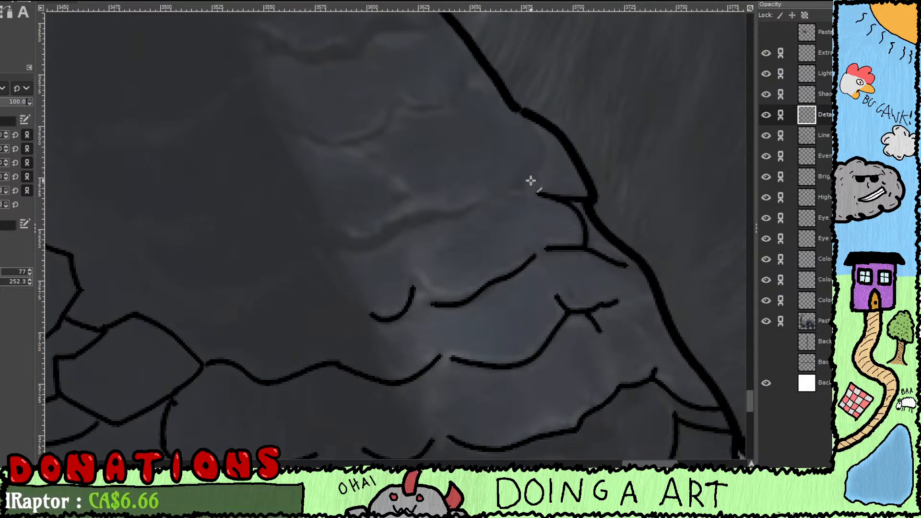
Step: Draw a small curve beside the outline, a double-lined fold over the painted wrinkle, and a broken fold above it
{"action": "mouse_move", "coordinate": [525, 179]}
{"action": "left_mouse_down"}
{"action": "mouse_move", "coordinate": [543, 150]}
{"action": "mouse_move", "coordinate": [528, 125]}
{"action": "mouse_move", "coordinate": [574, 208]}
{"action": "left_mouse_up"}
{"action": "mouse_move", "coordinate": [527, 239]}
{"action": "left_mouse_down"}
{"action": "mouse_move", "coordinate": [495, 232]}
{"action": "mouse_move", "coordinate": [432, 263]}
{"action": "mouse_move", "coordinate": [392, 246]}
{"action": "mouse_move", "coordinate": [458, 264]}
{"action": "mouse_move", "coordinate": [528, 235]}
{"action": "left_mouse_up"}
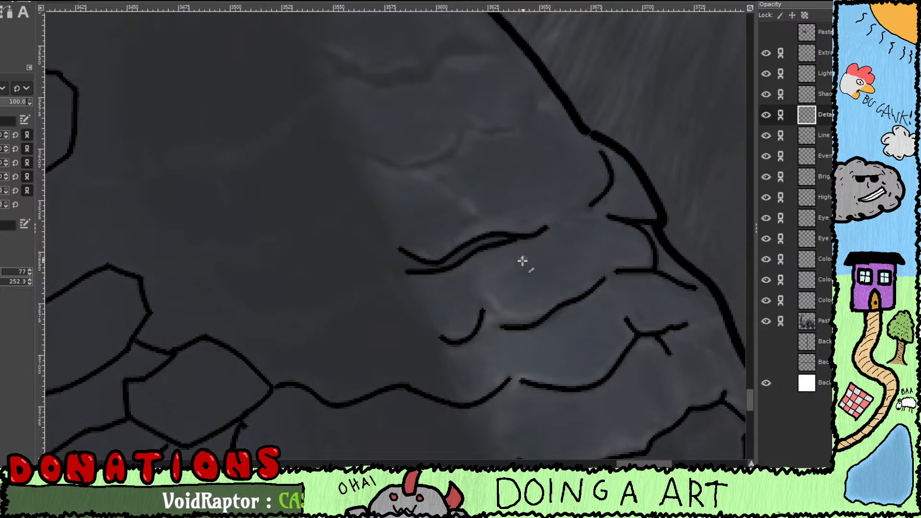
{"action": "scroll", "coordinate": [470, 346], "scroll_direction": "up", "scroll_amount": 3}
{"action": "scroll", "coordinate": [511, 318], "scroll_direction": "left", "scroll_amount": 3}
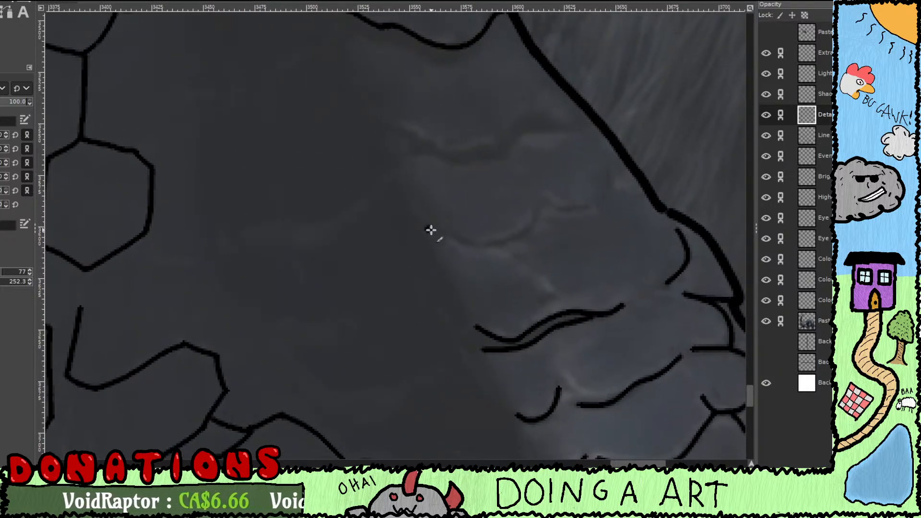
{"action": "mouse_move", "coordinate": [431, 230]}
{"action": "left_mouse_down"}
{"action": "mouse_move", "coordinate": [506, 242]}
{"action": "mouse_move", "coordinate": [545, 193]}
{"action": "mouse_move", "coordinate": [604, 200]}
{"action": "left_mouse_up"}
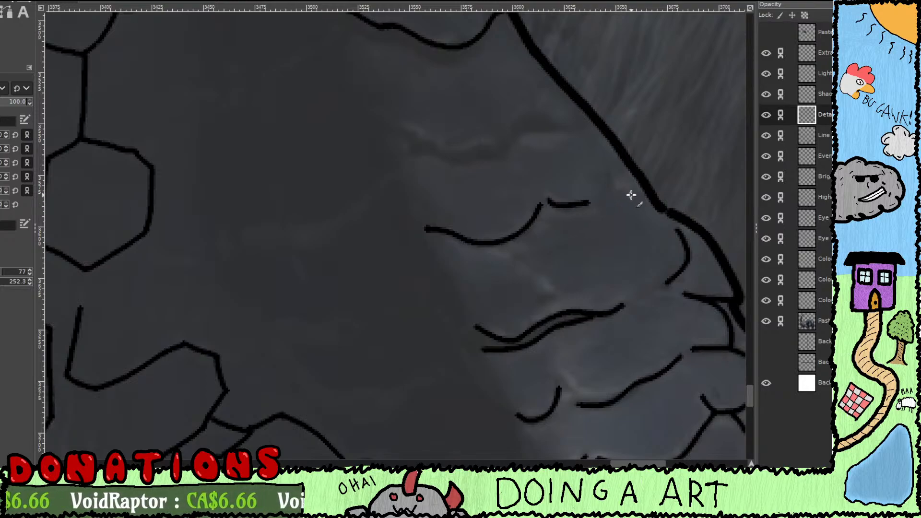
Step: Ink the next painted wrinkle up as a doubled fold meeting the outline, and extend it with a long crease toward the scales
{"action": "mouse_move", "coordinate": [586, 118]}
{"action": "left_mouse_down"}
{"action": "mouse_move", "coordinate": [554, 134]}
{"action": "mouse_move", "coordinate": [527, 129]}
{"action": "mouse_move", "coordinate": [465, 160]}
{"action": "mouse_move", "coordinate": [414, 153]}
{"action": "mouse_move", "coordinate": [504, 243]}
{"action": "left_mouse_up"}
{"action": "mouse_move", "coordinate": [457, 208]}
{"action": "left_mouse_down"}
{"action": "mouse_move", "coordinate": [536, 245]}
{"action": "mouse_move", "coordinate": [566, 234]}
{"action": "mouse_move", "coordinate": [586, 246]}
{"action": "left_mouse_up"}
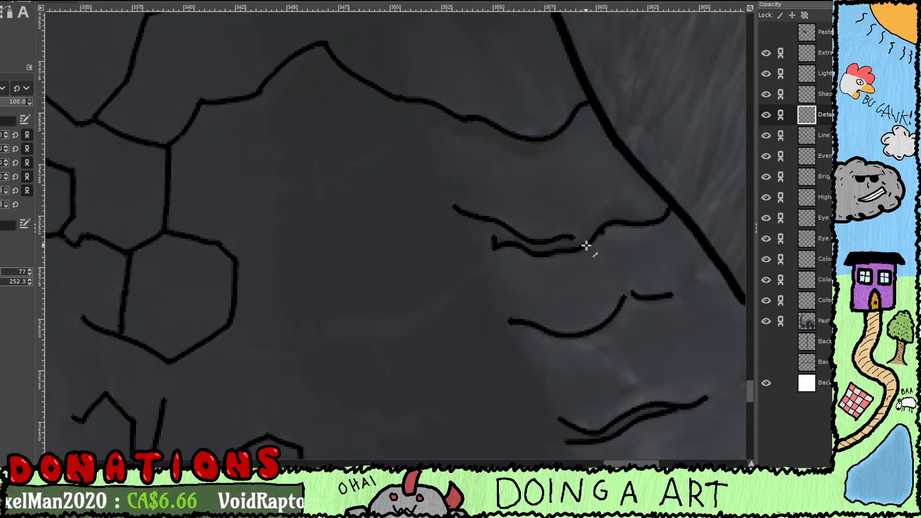
{"action": "mouse_move", "coordinate": [493, 253]}
{"action": "left_mouse_down"}
{"action": "mouse_move", "coordinate": [408, 318]}
{"action": "mouse_move", "coordinate": [375, 317]}
{"action": "mouse_move", "coordinate": [483, 296]}
{"action": "mouse_move", "coordinate": [408, 311]}
{"action": "mouse_move", "coordinate": [383, 302]}
{"action": "left_mouse_up"}
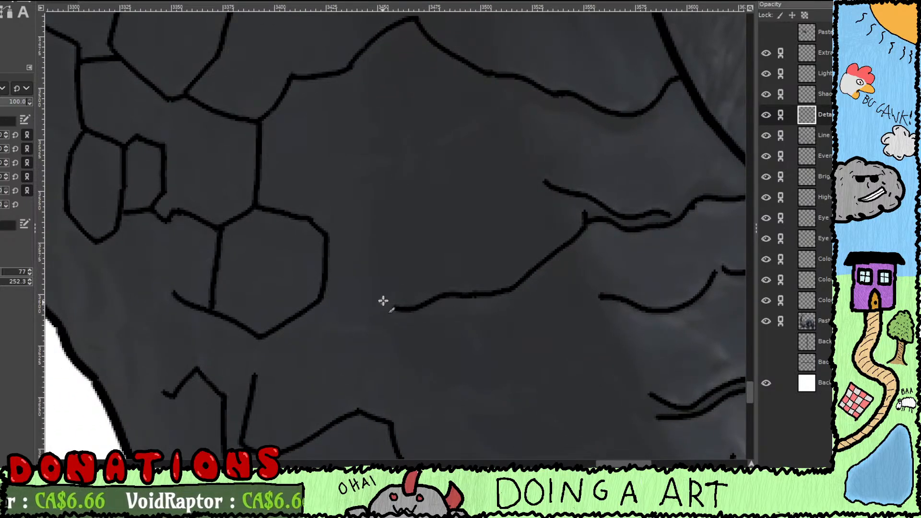
Step: Draw a short dash and a slanted crease beside the scales, continuing the crease as a second line under the upper fold
{"action": "scroll", "coordinate": [394, 288], "scroll_direction": "up", "scroll_amount": 3}
{"action": "scroll", "coordinate": [403, 277], "scroll_direction": "left", "scroll_amount": 1}
{"action": "left_click_drag", "start_coordinate": [391, 245], "coordinate": [428, 238]}
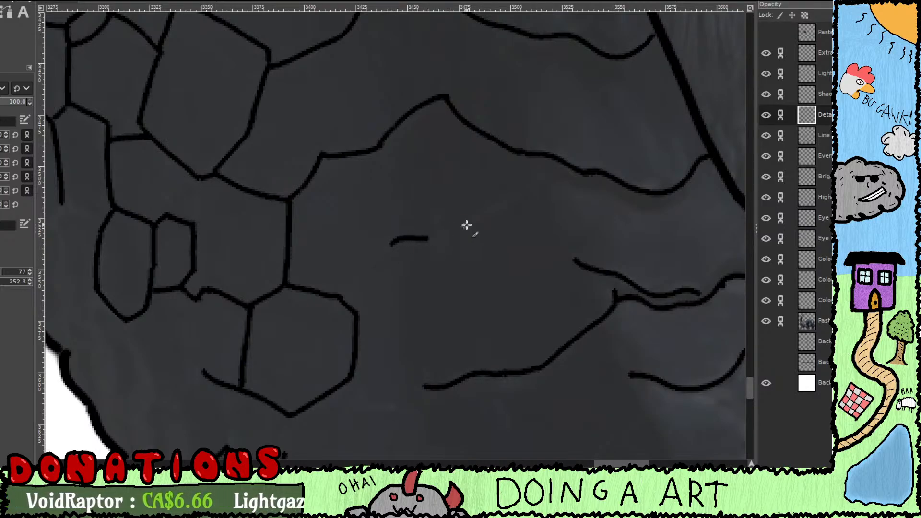
{"action": "left_click_drag", "start_coordinate": [482, 217], "coordinate": [562, 172]}
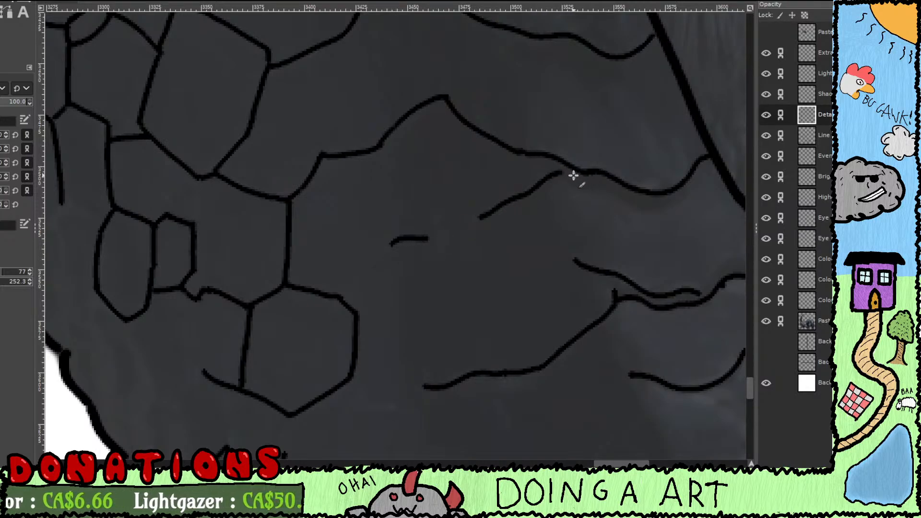
{"action": "scroll", "coordinate": [524, 185], "scroll_direction": "right", "scroll_amount": 1}
{"action": "scroll", "coordinate": [524, 185], "scroll_direction": "right", "scroll_amount": 1}
{"action": "scroll", "coordinate": [524, 185], "scroll_direction": "up", "scroll_amount": 1}
{"action": "mouse_move", "coordinate": [444, 208]}
{"action": "left_mouse_down"}
{"action": "mouse_move", "coordinate": [540, 240]}
{"action": "mouse_move", "coordinate": [564, 227]}
{"action": "left_mouse_up"}
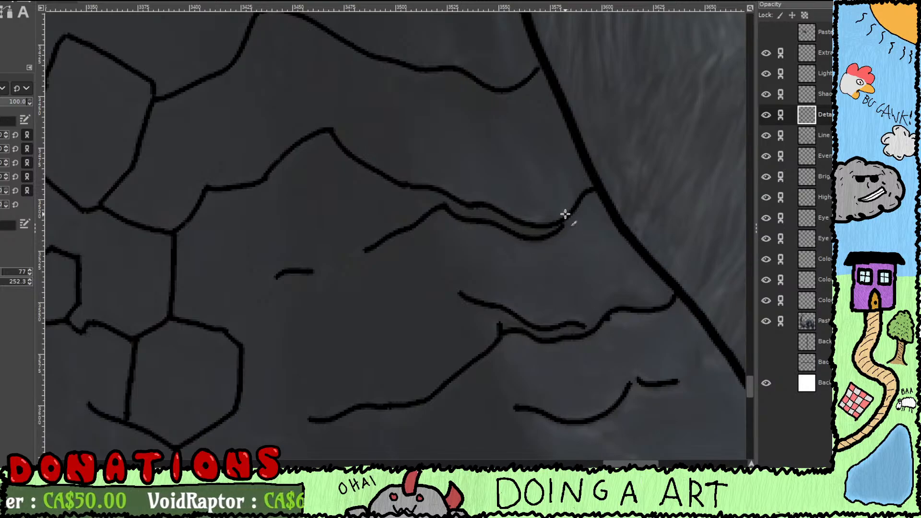
Step: Hide the white background layer and select the pasted painting layer
{"action": "mouse_move", "coordinate": [443, 207]}
{"action": "left_mouse_down"}
{"action": "mouse_move", "coordinate": [440, 195]}
{"action": "mouse_move", "coordinate": [506, 356]}
{"action": "mouse_move", "coordinate": [501, 192]}
{"action": "left_mouse_up"}
{"action": "left_click_drag", "start_coordinate": [474, 343], "coordinate": [597, 322]}
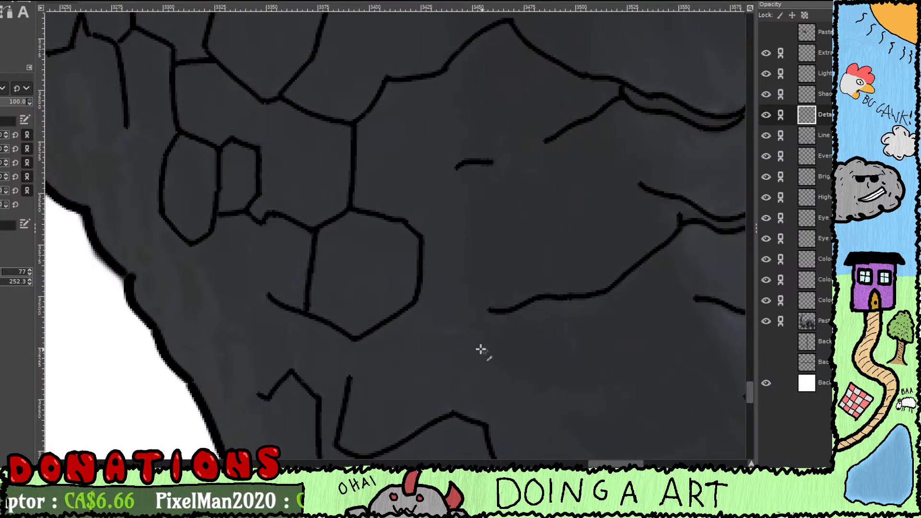
{"action": "left_click_drag", "start_coordinate": [447, 328], "coordinate": [639, 283]}
{"action": "left_click_drag", "start_coordinate": [461, 258], "coordinate": [395, 305]}
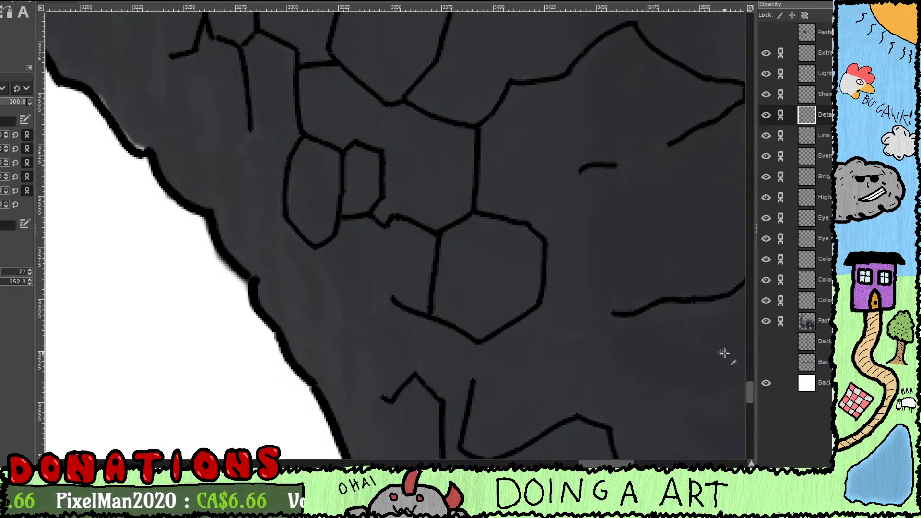
{"action": "left_click", "coordinate": [766, 383]}
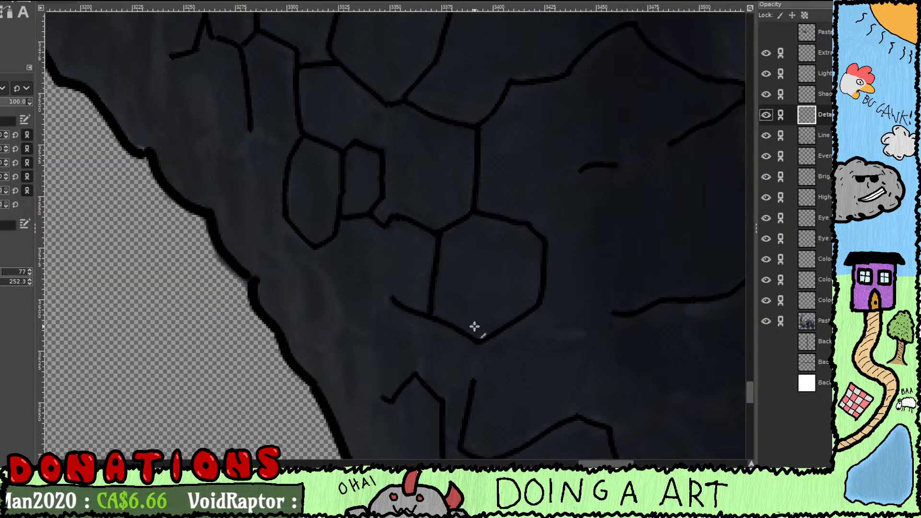
{"action": "left_click", "coordinate": [829, 325]}
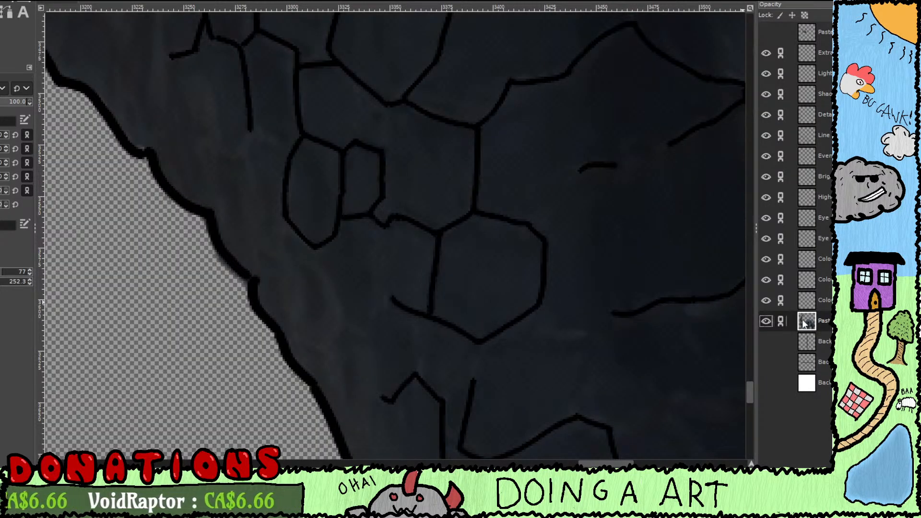
{"action": "key", "text": "space"}
{"action": "key", "text": "space"}
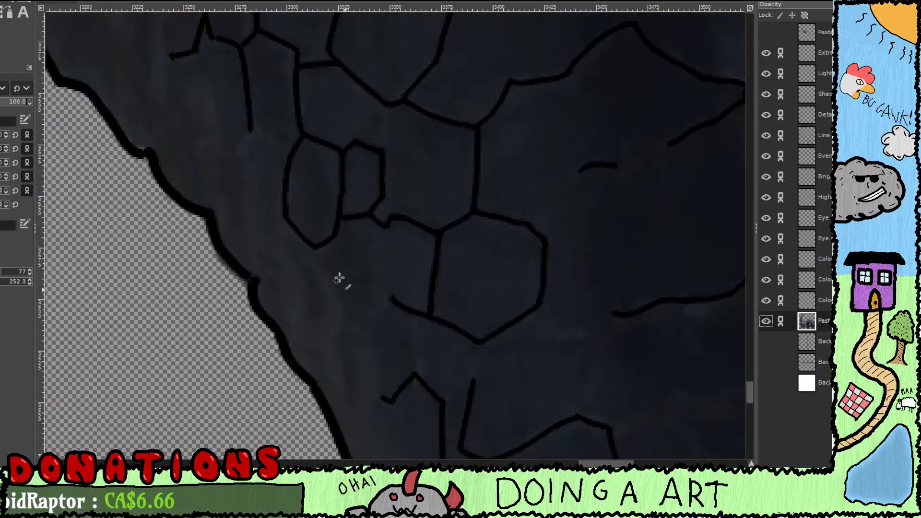
Step: Ink a small diamond-shaped scale and a teardrop-shaped scale beneath the elongated scale nearest the leg's left outline
{"action": "left_click_drag", "start_coordinate": [346, 297], "coordinate": [399, 260]}
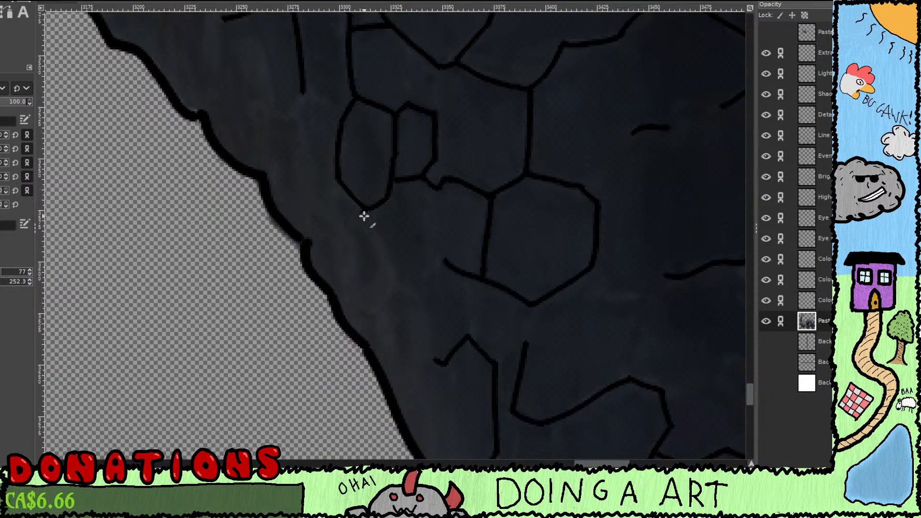
{"action": "mouse_move", "coordinate": [356, 224]}
{"action": "left_mouse_down"}
{"action": "mouse_move", "coordinate": [354, 291]}
{"action": "mouse_move", "coordinate": [384, 287]}
{"action": "mouse_move", "coordinate": [361, 222]}
{"action": "left_mouse_up"}
{"action": "left_click_drag", "start_coordinate": [366, 229], "coordinate": [414, 284]}
{"action": "mouse_move", "coordinate": [386, 239]}
{"action": "left_mouse_down"}
{"action": "mouse_move", "coordinate": [376, 258]}
{"action": "mouse_move", "coordinate": [394, 281]}
{"action": "mouse_move", "coordinate": [389, 261]}
{"action": "left_mouse_up"}
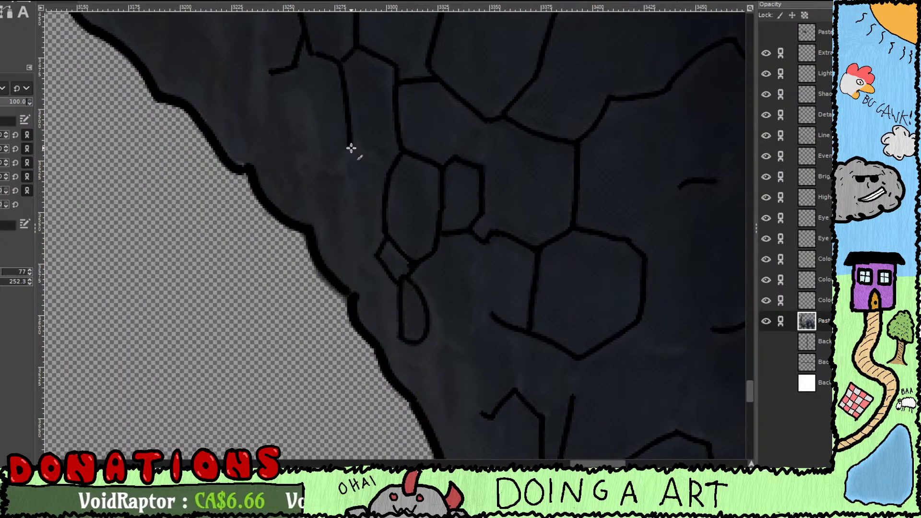
Step: Extend the loose vertical line into a closed scale joined to the elongated scale and the small diamond one
{"action": "left_click_drag", "start_coordinate": [351, 148], "coordinate": [350, 192]}
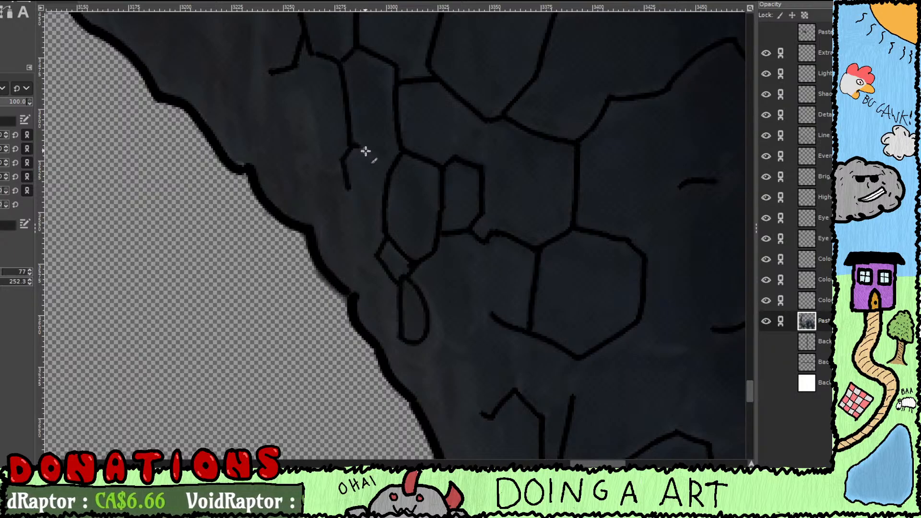
{"action": "left_click_drag", "start_coordinate": [354, 147], "coordinate": [394, 168]}
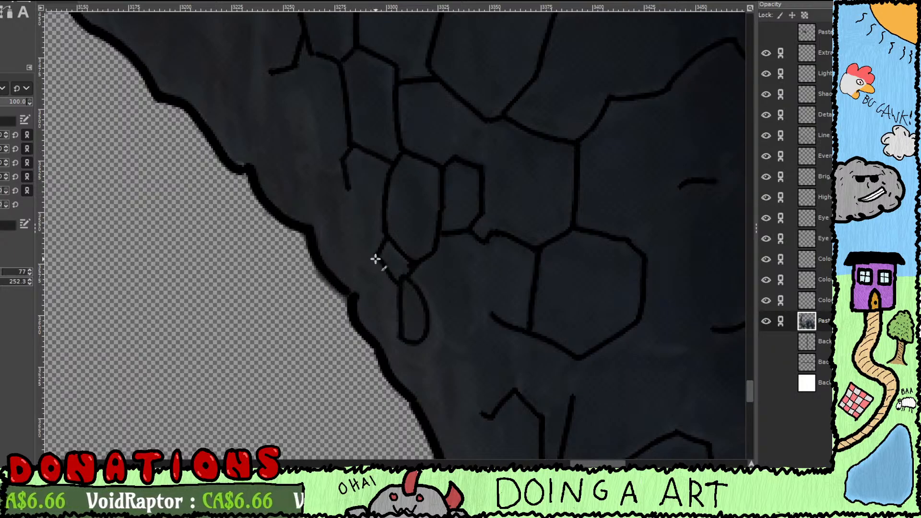
{"action": "mouse_move", "coordinate": [375, 259]}
{"action": "left_mouse_down"}
{"action": "mouse_move", "coordinate": [345, 245]}
{"action": "mouse_move", "coordinate": [357, 249]}
{"action": "mouse_move", "coordinate": [343, 192]}
{"action": "left_mouse_up"}
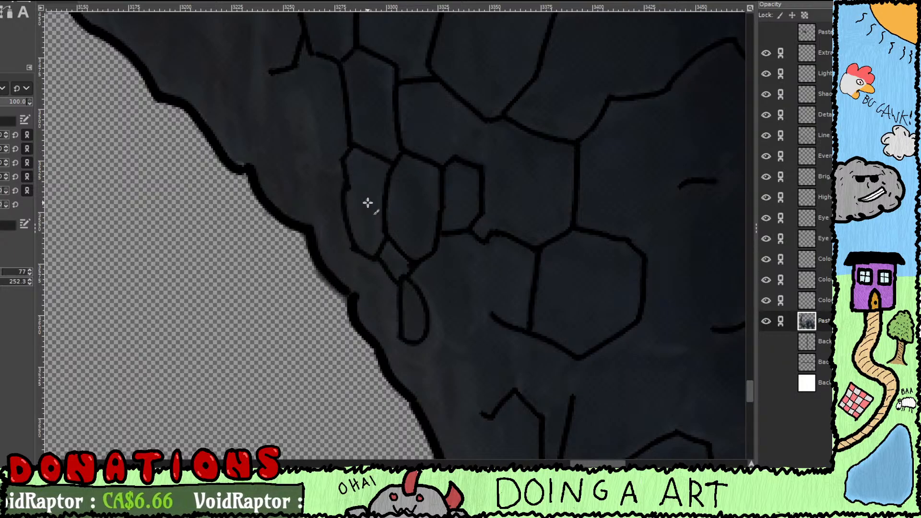
Step: Complete the side of the open scale below the seven-sided one and draw a long vertical crease beside it
{"action": "left_click_drag", "start_coordinate": [309, 140], "coordinate": [383, 226]}
{"action": "mouse_move", "coordinate": [345, 164]}
{"action": "left_mouse_down"}
{"action": "mouse_move", "coordinate": [398, 290]}
{"action": "mouse_move", "coordinate": [393, 215]}
{"action": "left_mouse_up"}
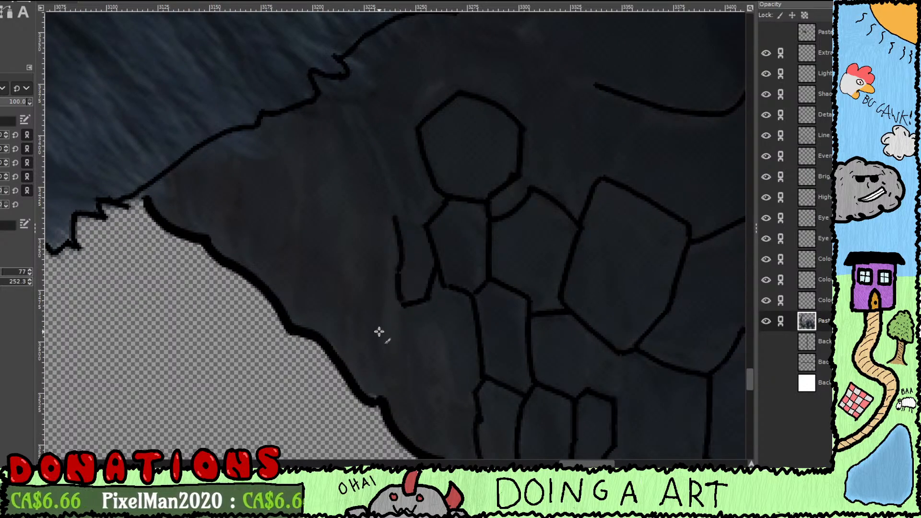
{"action": "left_click_drag", "start_coordinate": [379, 331], "coordinate": [382, 244]}
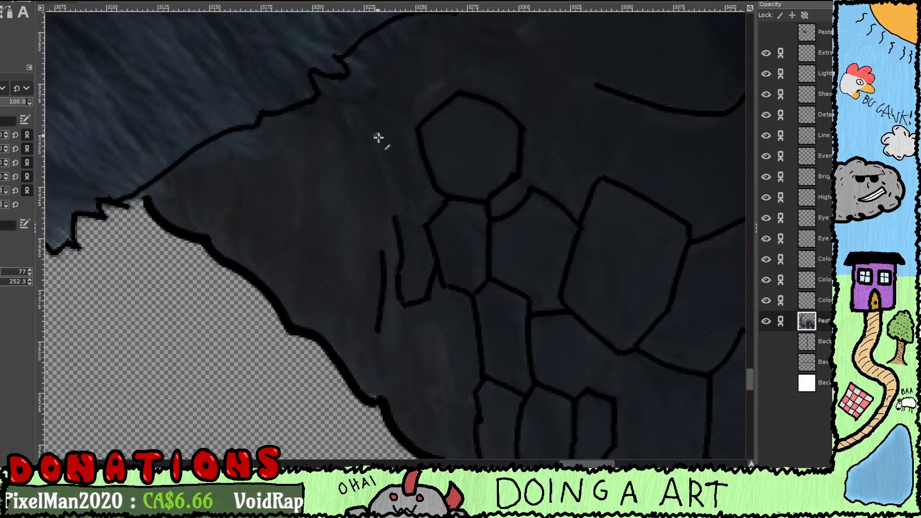
Step: Draw a peaked fold from the fur edge down to the top scale and add a small arc against that scale
{"action": "left_click_drag", "start_coordinate": [378, 138], "coordinate": [355, 284]}
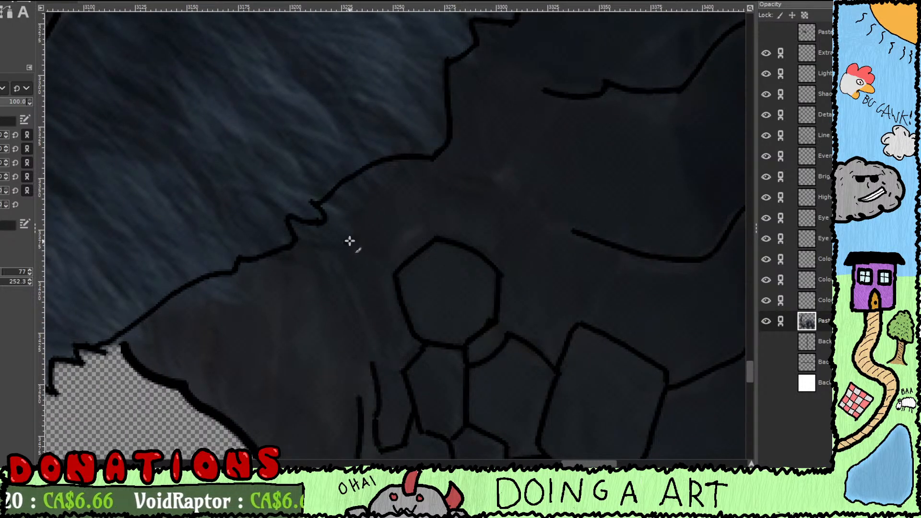
{"action": "mouse_move", "coordinate": [346, 244]}
{"action": "left_mouse_down"}
{"action": "mouse_move", "coordinate": [352, 218]}
{"action": "mouse_move", "coordinate": [422, 152]}
{"action": "mouse_move", "coordinate": [441, 249]}
{"action": "left_mouse_up"}
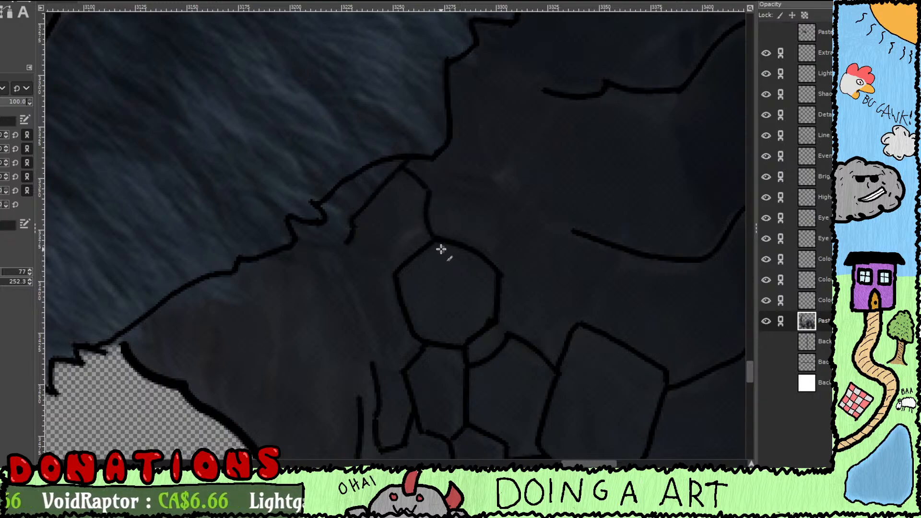
{"action": "mouse_move", "coordinate": [397, 267]}
{"action": "left_mouse_down"}
{"action": "mouse_move", "coordinate": [406, 243]}
{"action": "mouse_move", "coordinate": [439, 226]}
{"action": "mouse_move", "coordinate": [323, 305]}
{"action": "left_mouse_up"}
Step: Connect the loose ends of the two long folds below the oval knuckle into one large enclosed plate
{"action": "left_click_drag", "start_coordinate": [437, 264], "coordinate": [355, 342]}
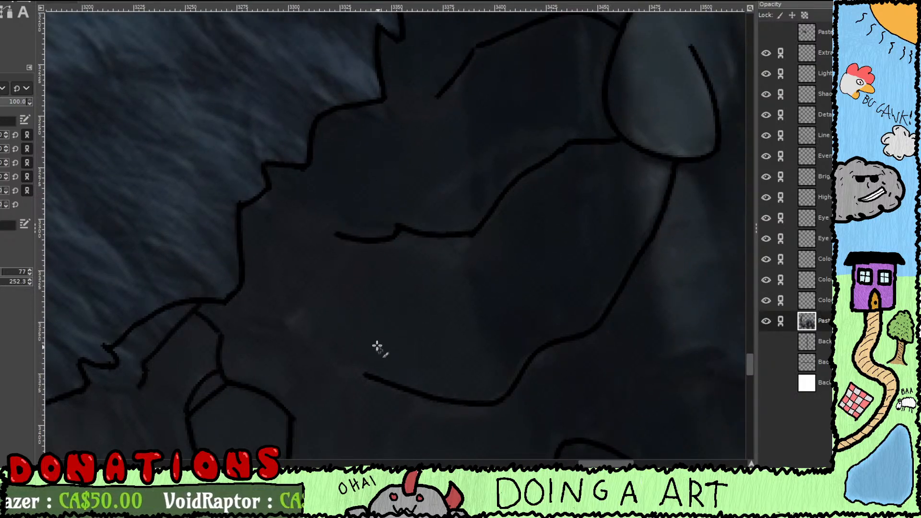
{"action": "left_click_drag", "start_coordinate": [297, 318], "coordinate": [353, 232]}
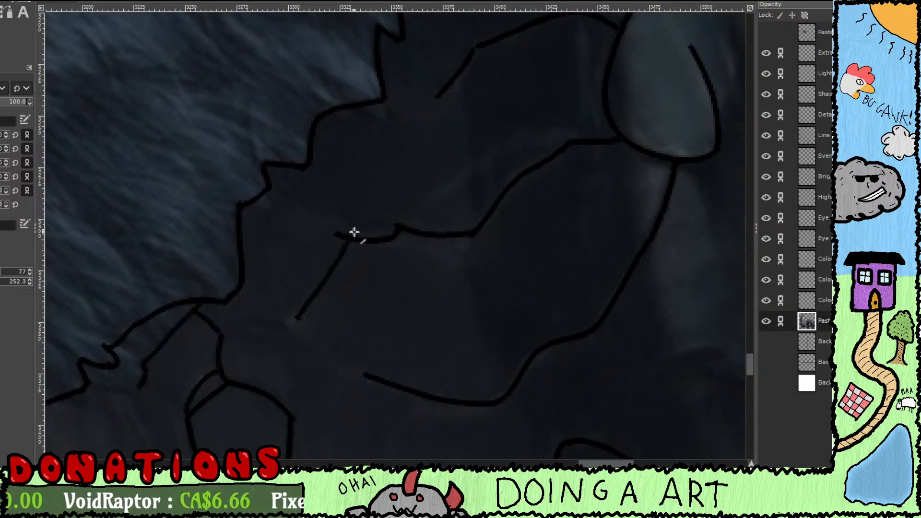
{"action": "left_click_drag", "start_coordinate": [349, 283], "coordinate": [392, 192]}
{"action": "left_click_drag", "start_coordinate": [340, 238], "coordinate": [409, 290]}
Step: Ink a wavy fold across the foreleg from the fur edge to the jagged fold above the oval knuckle
{"action": "left_click_drag", "start_coordinate": [398, 248], "coordinate": [311, 339]}
{"action": "left_click_drag", "start_coordinate": [371, 247], "coordinate": [302, 378]}
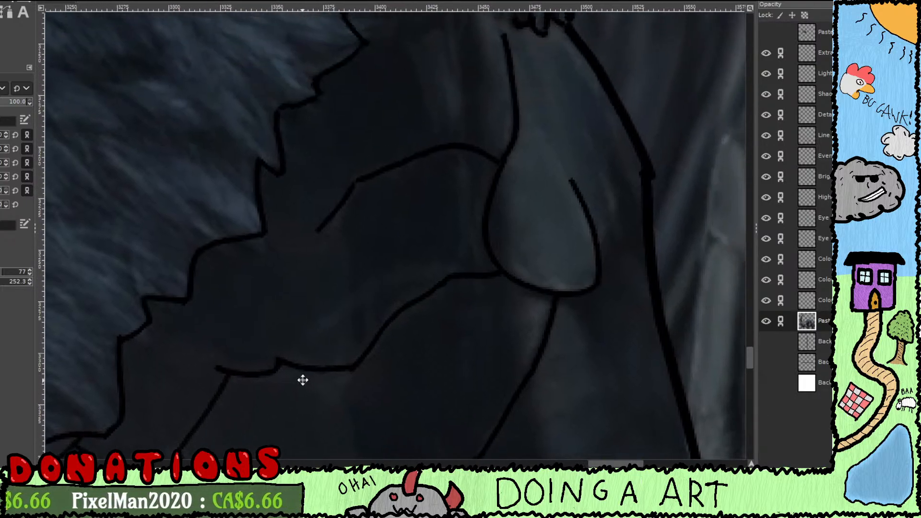
{"action": "left_click_drag", "start_coordinate": [428, 265], "coordinate": [373, 371]}
{"action": "left_click_drag", "start_coordinate": [355, 227], "coordinate": [392, 296]}
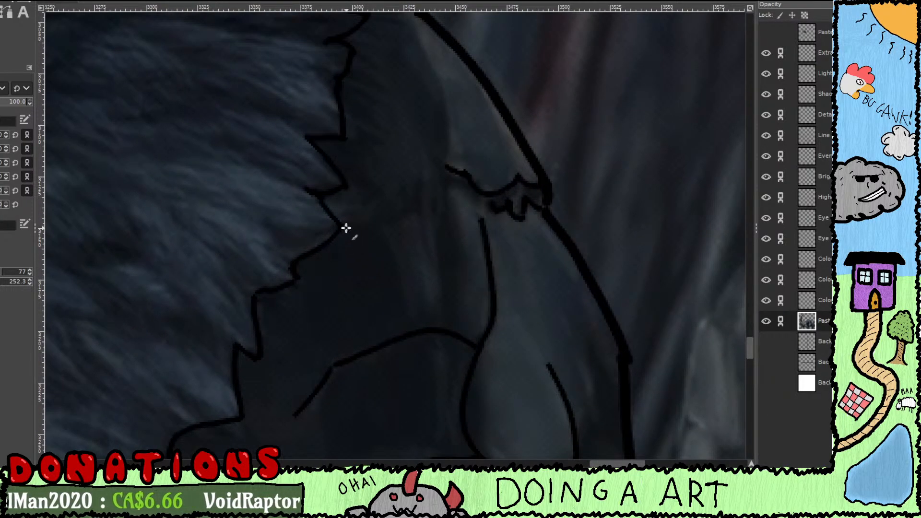
{"action": "mouse_move", "coordinate": [342, 226]}
{"action": "left_mouse_down"}
{"action": "mouse_move", "coordinate": [424, 214]}
{"action": "mouse_move", "coordinate": [446, 224]}
{"action": "mouse_move", "coordinate": [434, 221]}
{"action": "mouse_move", "coordinate": [461, 170]}
{"action": "left_mouse_up"}
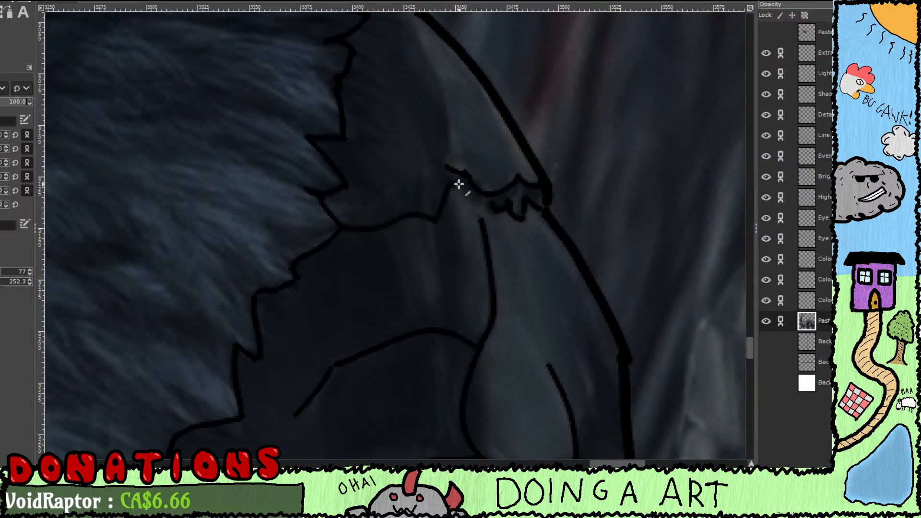
Step: Check the inked plates, scales and creases from the upper foreleg down to the lower leg for gaps
{"action": "left_click_drag", "start_coordinate": [392, 383], "coordinate": [478, 212]}
{"action": "left_click_drag", "start_coordinate": [418, 293], "coordinate": [502, 189]}
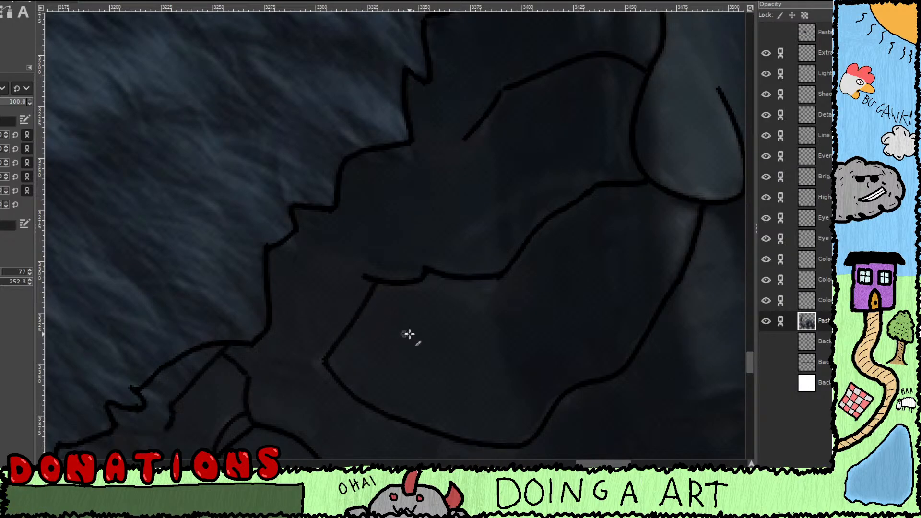
{"action": "left_click_drag", "start_coordinate": [422, 344], "coordinate": [543, 225]}
{"action": "left_click_drag", "start_coordinate": [395, 350], "coordinate": [495, 198]}
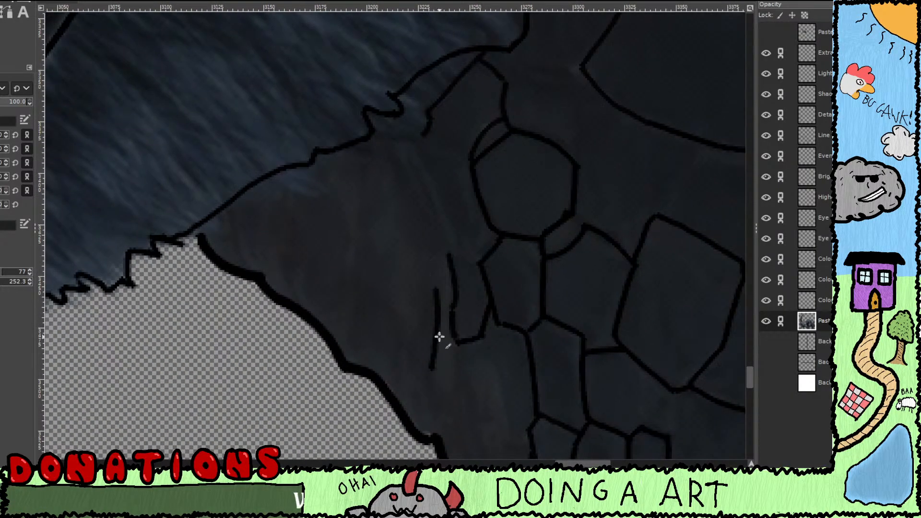
{"action": "left_click_drag", "start_coordinate": [397, 290], "coordinate": [410, 131]}
{"action": "left_click_drag", "start_coordinate": [525, 261], "coordinate": [355, 161]}
{"action": "left_click_drag", "start_coordinate": [538, 306], "coordinate": [379, 177]}
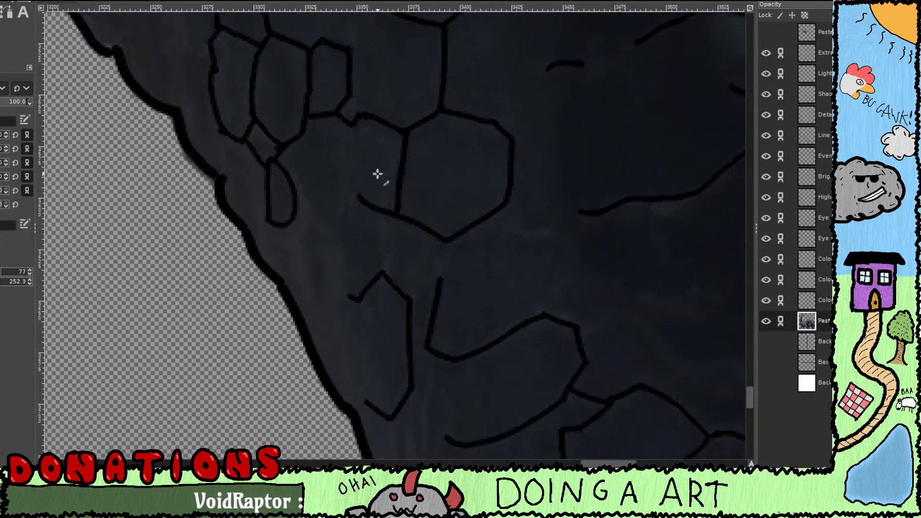
{"action": "left_click_drag", "start_coordinate": [459, 323], "coordinate": [371, 166]}
{"action": "left_click_drag", "start_coordinate": [441, 304], "coordinate": [496, 254]}
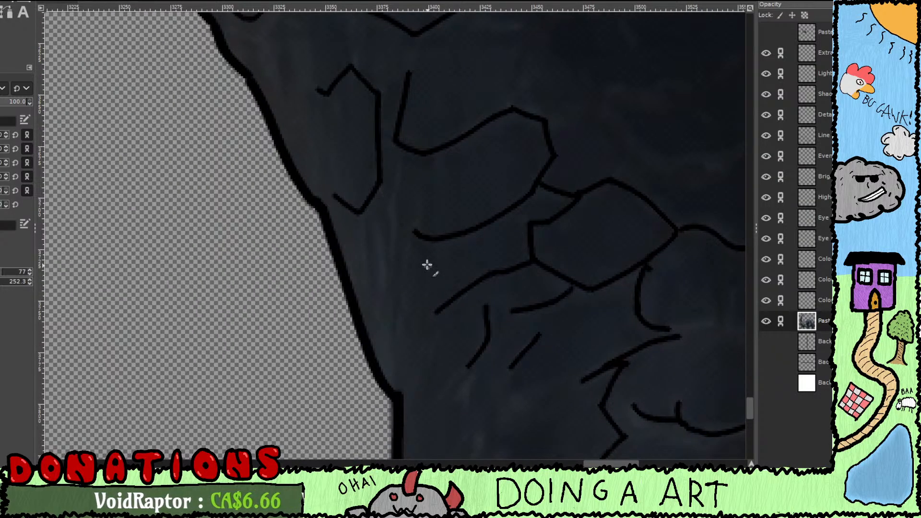
Step: Ink a wavy fold joining the doubled fold, a peaked crease above it, and a short stroke near the leg's outline
{"action": "left_click_drag", "start_coordinate": [454, 304], "coordinate": [368, 254]}
{"action": "left_click_drag", "start_coordinate": [478, 268], "coordinate": [337, 380]}
{"action": "left_click_drag", "start_coordinate": [446, 290], "coordinate": [353, 399]}
{"action": "mouse_move", "coordinate": [288, 274]}
{"action": "left_mouse_down"}
{"action": "mouse_move", "coordinate": [357, 327]}
{"action": "mouse_move", "coordinate": [372, 329]}
{"action": "mouse_move", "coordinate": [365, 326]}
{"action": "mouse_move", "coordinate": [382, 316]}
{"action": "mouse_move", "coordinate": [427, 328]}
{"action": "mouse_move", "coordinate": [420, 325]}
{"action": "mouse_move", "coordinate": [466, 290]}
{"action": "mouse_move", "coordinate": [479, 293]}
{"action": "mouse_move", "coordinate": [503, 265]}
{"action": "left_mouse_up"}
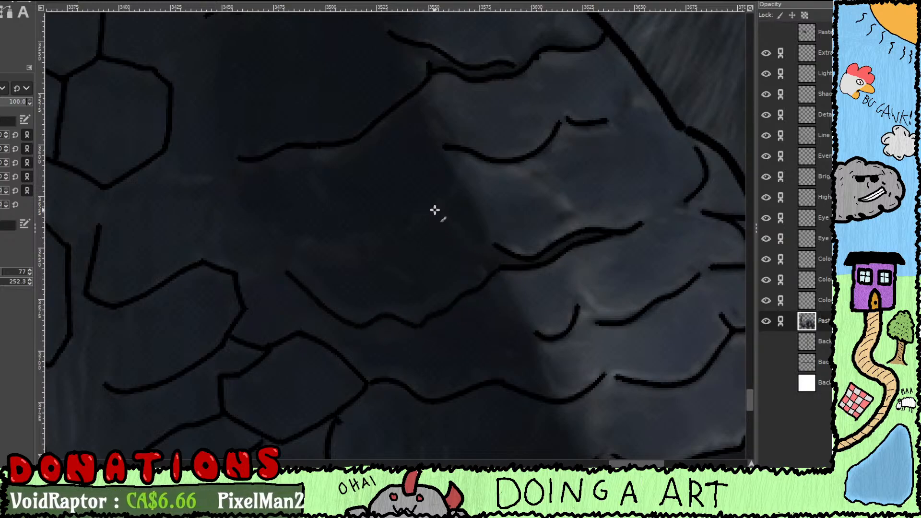
{"action": "mouse_move", "coordinate": [435, 210]}
{"action": "left_mouse_down"}
{"action": "mouse_move", "coordinate": [489, 257]}
{"action": "mouse_move", "coordinate": [482, 261]}
{"action": "left_mouse_up"}
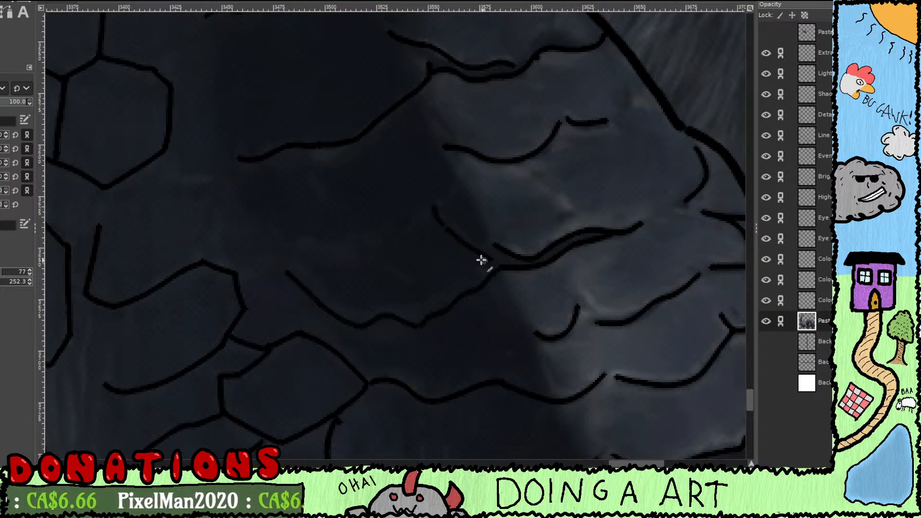
{"action": "left_click_drag", "start_coordinate": [435, 221], "coordinate": [401, 248]}
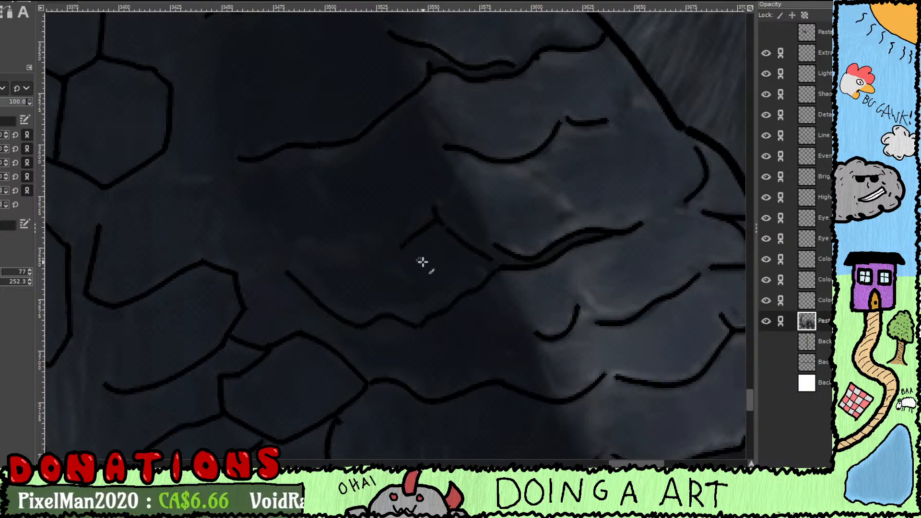
{"action": "left_click_drag", "start_coordinate": [484, 291], "coordinate": [420, 322]}
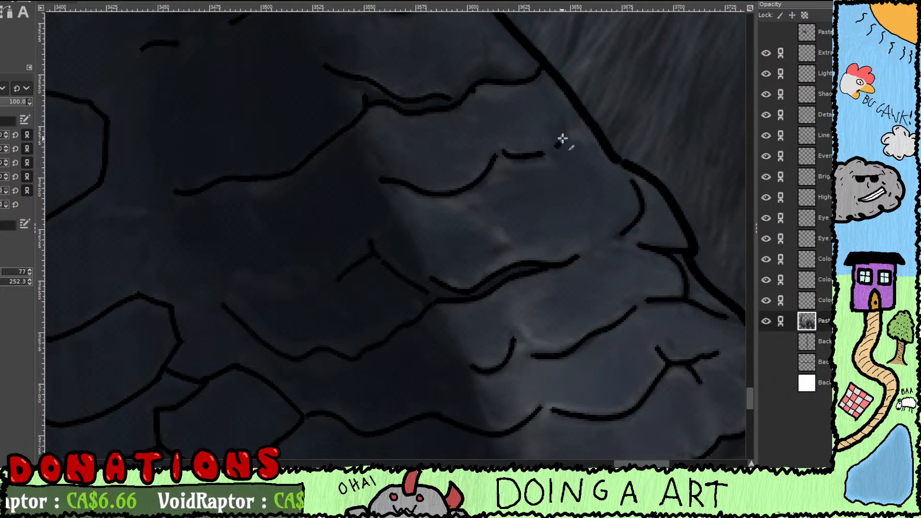
{"action": "left_click_drag", "start_coordinate": [556, 146], "coordinate": [566, 123]}
Step: Review the inked folds, toe scales and claws from the lower leg down across the foot
{"action": "left_click_drag", "start_coordinate": [537, 285], "coordinate": [458, 186]}
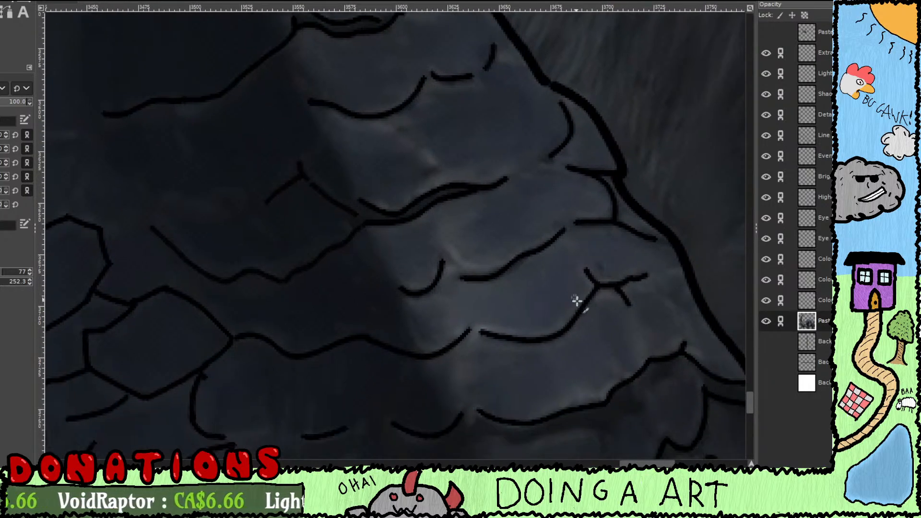
{"action": "left_click_drag", "start_coordinate": [575, 322], "coordinate": [432, 194]}
{"action": "left_click_drag", "start_coordinate": [527, 344], "coordinate": [541, 164]}
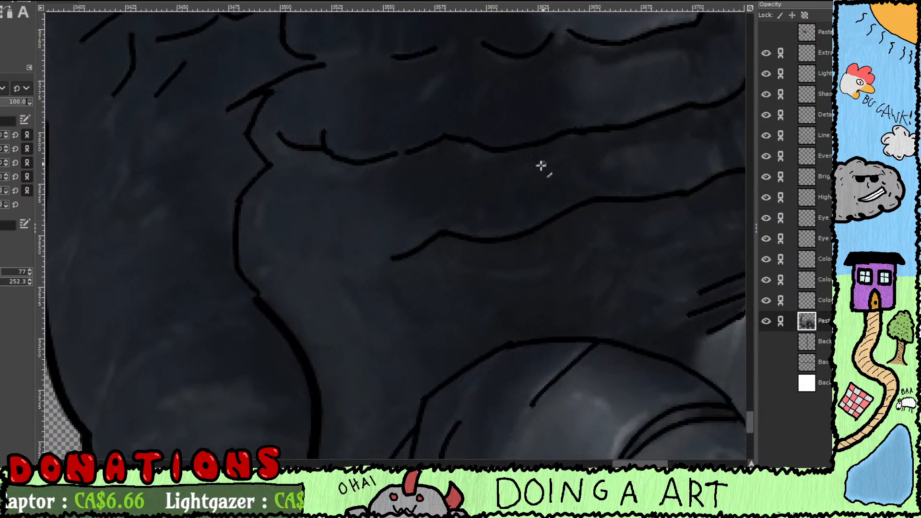
{"action": "left_click_drag", "start_coordinate": [496, 300], "coordinate": [513, 188]}
{"action": "left_click_drag", "start_coordinate": [505, 343], "coordinate": [407, 214]}
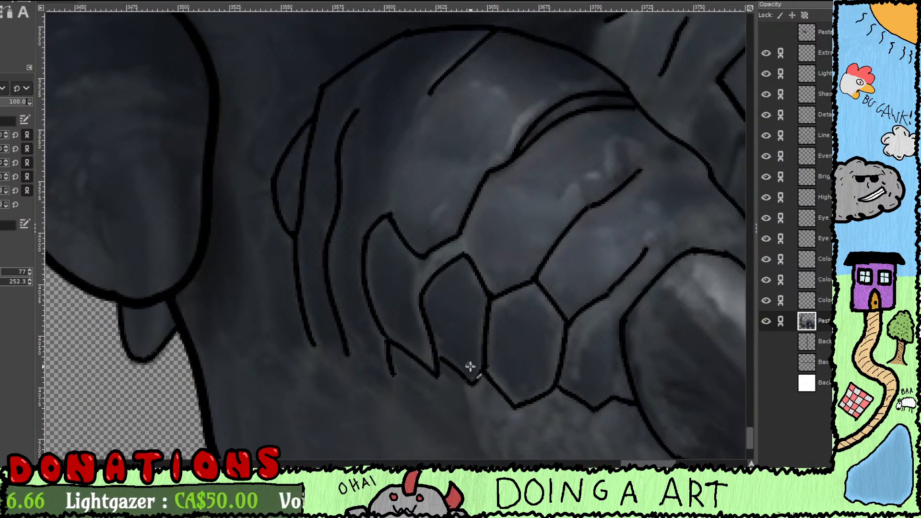
{"action": "left_click_drag", "start_coordinate": [490, 393], "coordinate": [475, 189]}
{"action": "left_click_drag", "start_coordinate": [455, 232], "coordinate": [370, 368]}
{"action": "left_click_drag", "start_coordinate": [567, 331], "coordinate": [483, 348]}
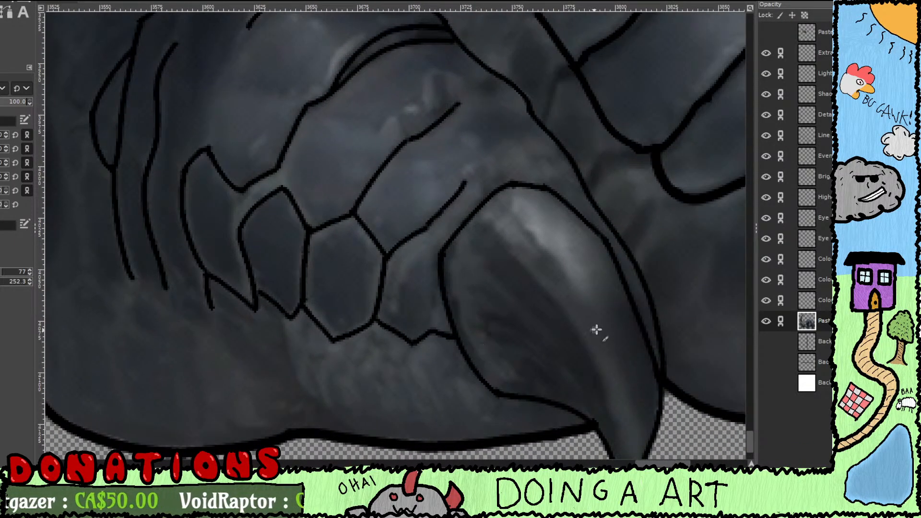
{"action": "left_click_drag", "start_coordinate": [634, 324], "coordinate": [414, 327]}
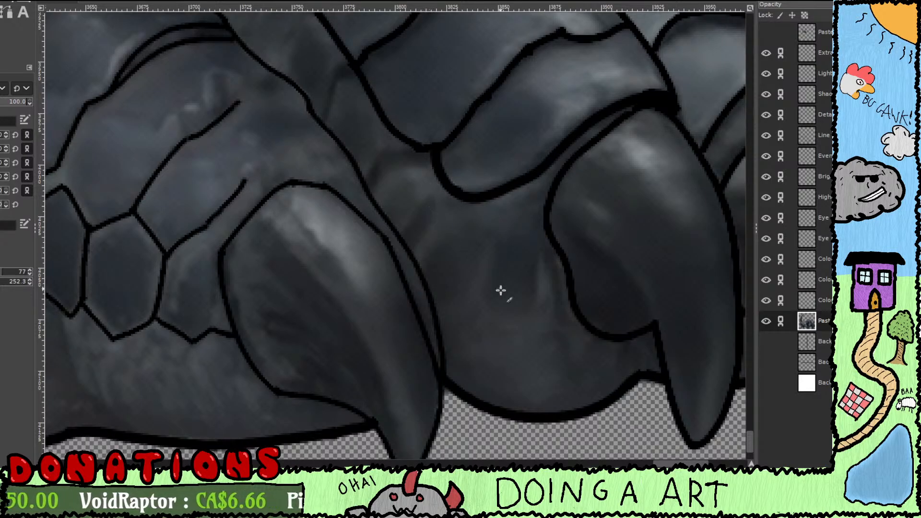
Step: Draw a short crease from the underside of the middle claw's base down to the foot's outline
{"action": "left_click_drag", "start_coordinate": [501, 291], "coordinate": [437, 323]}
{"action": "left_click_drag", "start_coordinate": [547, 336], "coordinate": [431, 334]}
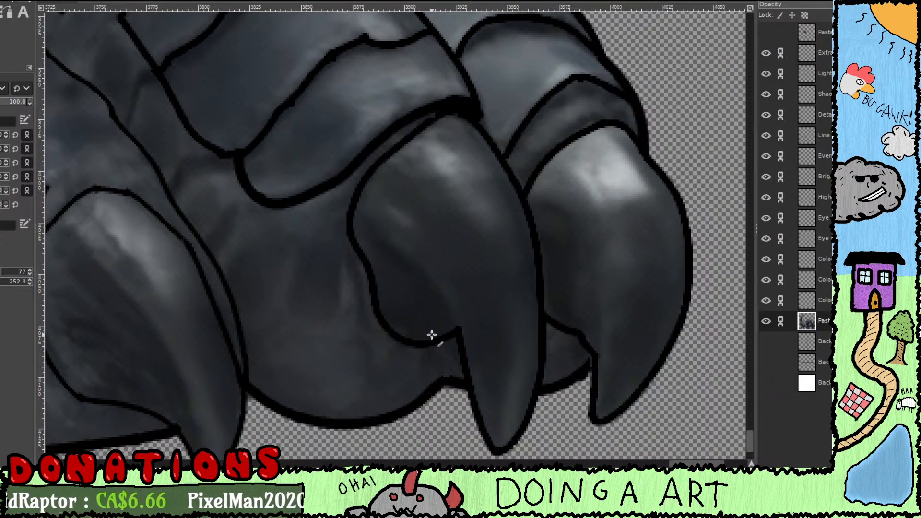
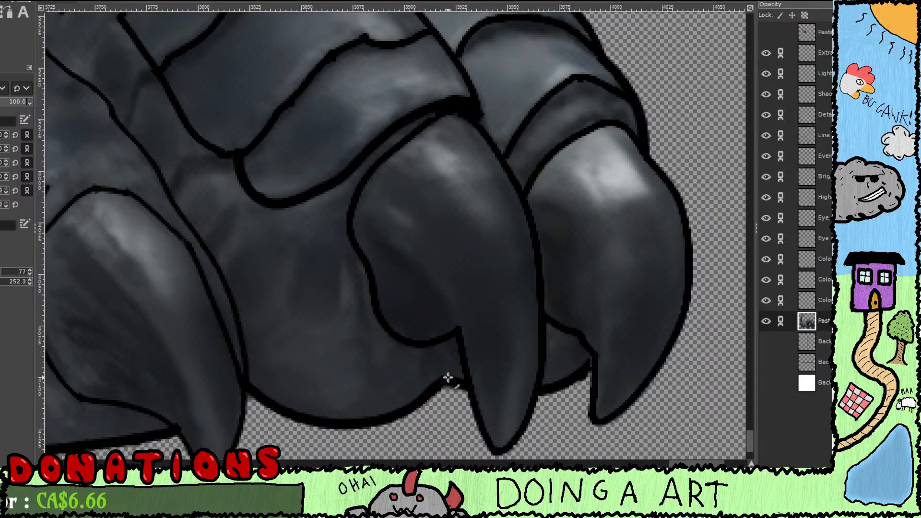
{"action": "left_click_drag", "start_coordinate": [454, 356], "coordinate": [463, 328]}
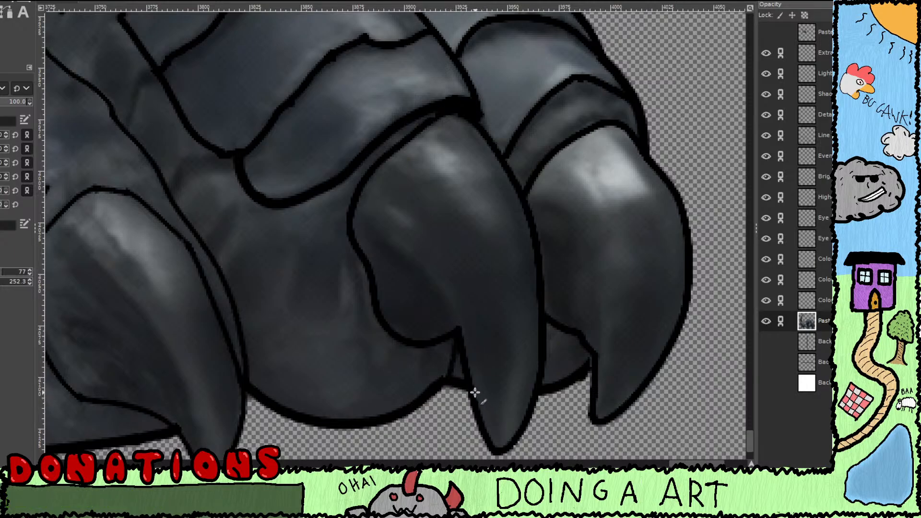
Step: Undo the last stroke near the middle claw and check the inked toes and foreleg up to the shoulder
{"action": "key", "text": "ctrl+z"}
{"action": "scroll", "coordinate": [455, 383], "scroll_direction": "down", "scroll_amount": 2}
{"action": "scroll", "coordinate": [511, 304], "scroll_direction": "up", "scroll_amount": 2}
{"action": "scroll", "coordinate": [474, 386], "scroll_direction": "up", "scroll_amount": 4}
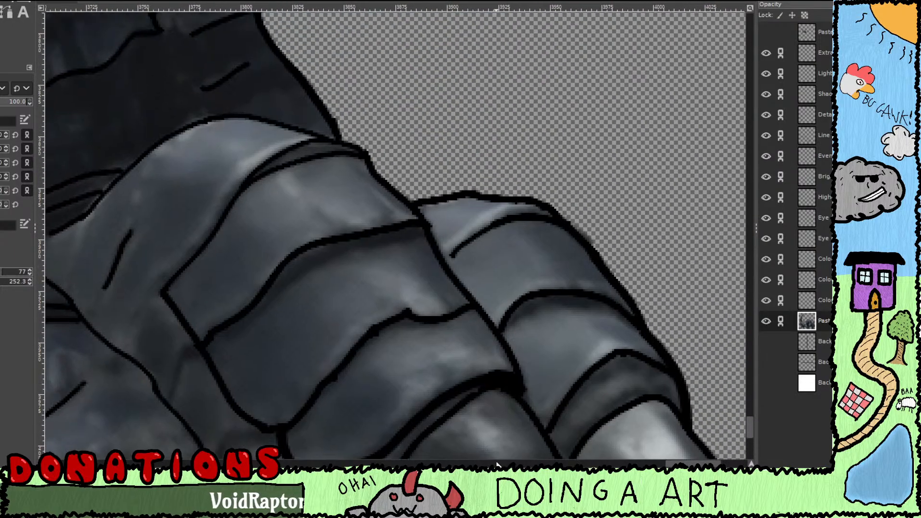
{"action": "scroll", "coordinate": [509, 377], "scroll_direction": "down", "scroll_amount": 4}
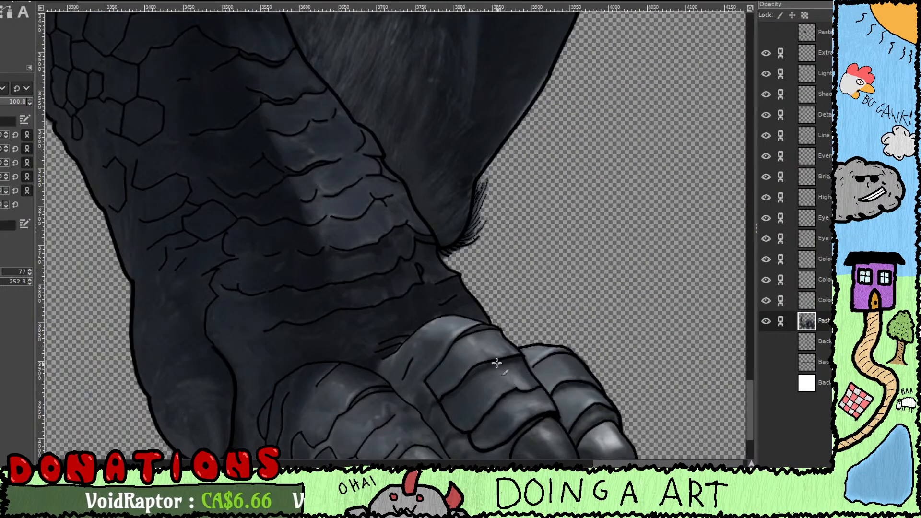
{"action": "left_click_drag", "start_coordinate": [452, 300], "coordinate": [566, 500]}
{"action": "left_click_drag", "start_coordinate": [444, 283], "coordinate": [539, 451]}
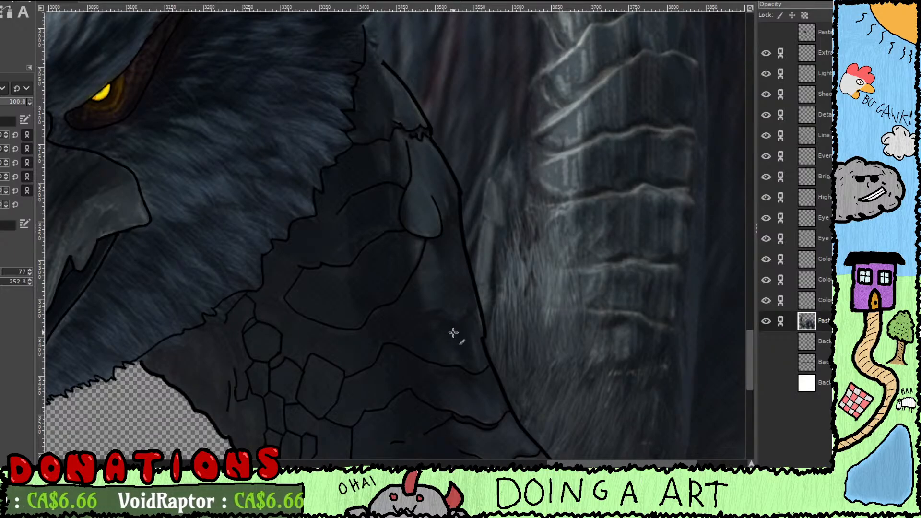
Step: Ink a short wavy crease joining the upper foreleg's outline below the rounded plate
{"action": "scroll", "coordinate": [453, 332], "scroll_direction": "up", "scroll_amount": 2}
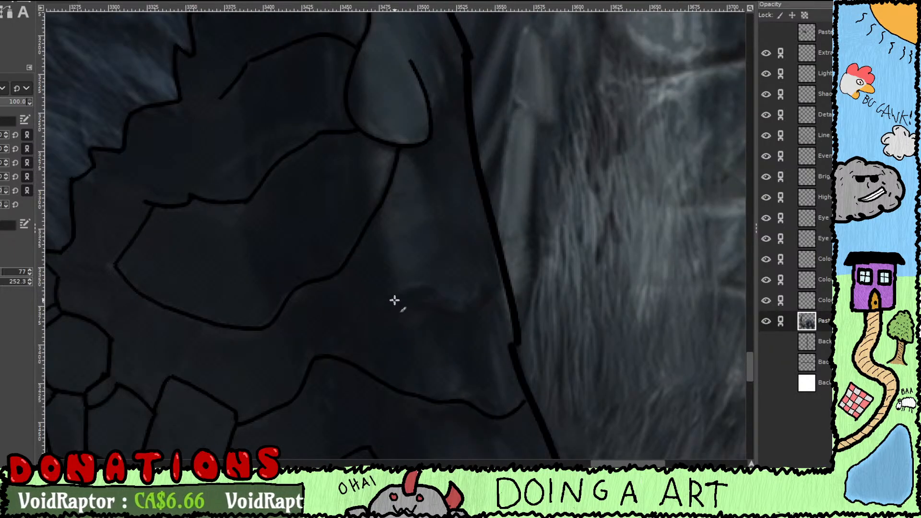
{"action": "mouse_move", "coordinate": [437, 292]}
{"action": "left_mouse_down"}
{"action": "mouse_move", "coordinate": [428, 298]}
{"action": "mouse_move", "coordinate": [456, 315]}
{"action": "mouse_move", "coordinate": [481, 310]}
{"action": "left_mouse_up"}
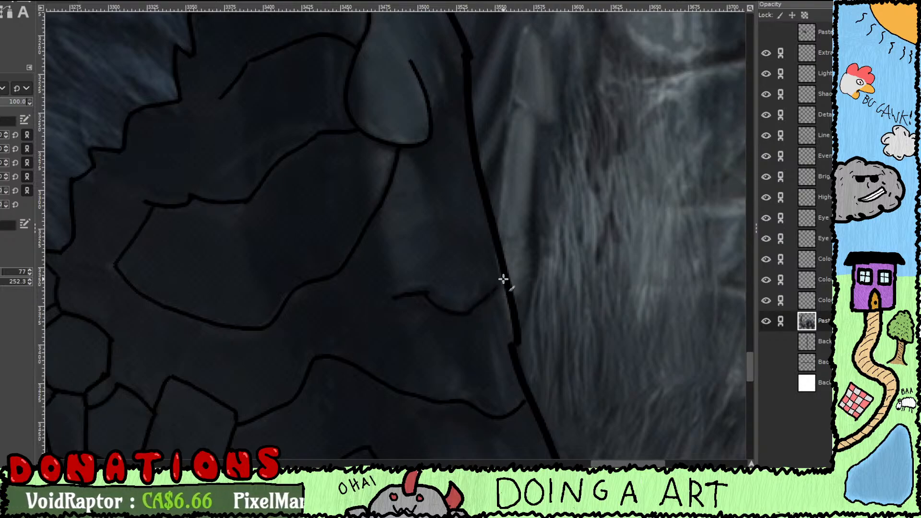
{"action": "scroll", "coordinate": [487, 352], "scroll_direction": "up", "scroll_amount": 4}
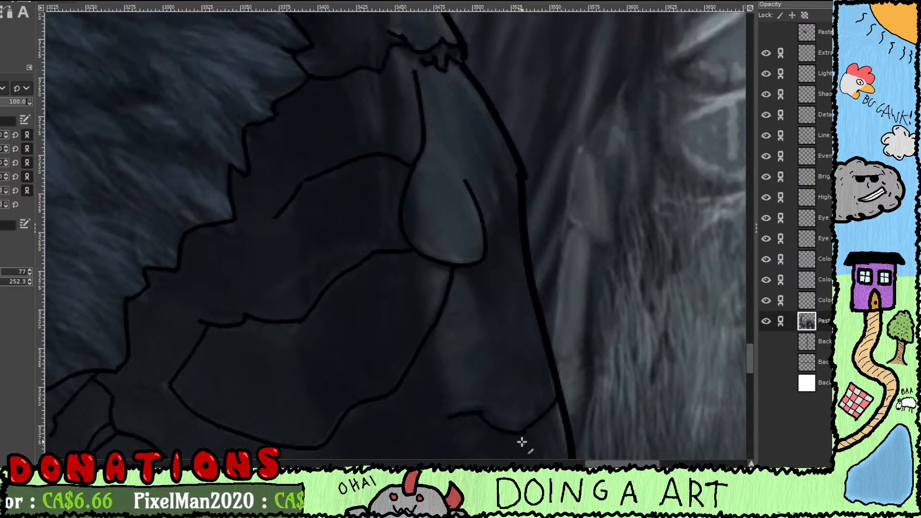
Step: Ink the two lowest folds across the banded plates of the limb behind the foreleg, retrying the first stroke
{"action": "scroll", "coordinate": [391, 367], "scroll_direction": "right", "scroll_amount": 2}
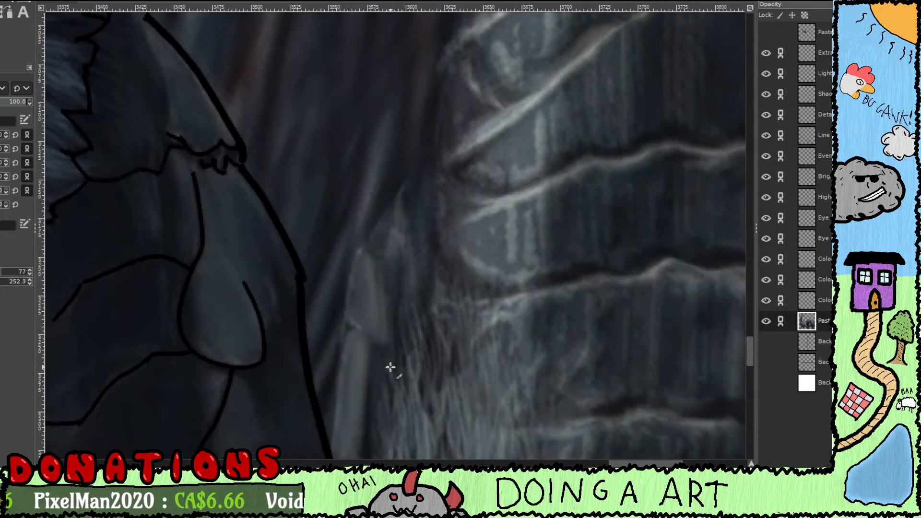
{"action": "left_click_drag", "start_coordinate": [529, 413], "coordinate": [431, 321]}
{"action": "left_click_drag", "start_coordinate": [498, 373], "coordinate": [439, 266]}
{"action": "left_click_drag", "start_coordinate": [494, 408], "coordinate": [529, 302]}
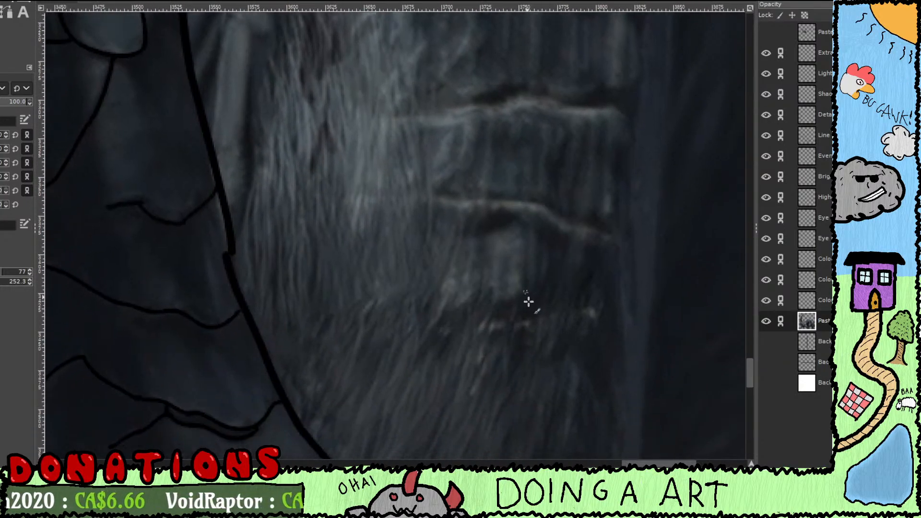
{"action": "left_click_drag", "start_coordinate": [540, 367], "coordinate": [501, 451]}
{"action": "mouse_move", "coordinate": [415, 384]}
{"action": "left_mouse_down"}
{"action": "mouse_move", "coordinate": [520, 381]}
{"action": "mouse_move", "coordinate": [499, 308]}
{"action": "left_mouse_up"}
{"action": "key", "text": "ctrl+z"}
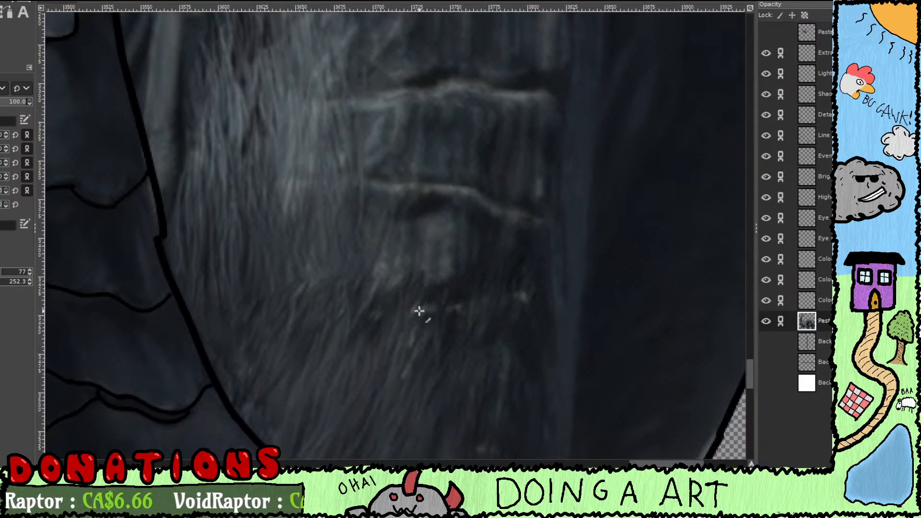
{"action": "mouse_move", "coordinate": [427, 311]}
{"action": "left_mouse_down"}
{"action": "mouse_move", "coordinate": [524, 298]}
{"action": "mouse_move", "coordinate": [534, 320]}
{"action": "mouse_move", "coordinate": [519, 379]}
{"action": "left_mouse_up"}
{"action": "mouse_move", "coordinate": [549, 302]}
{"action": "left_mouse_down"}
{"action": "mouse_move", "coordinate": [481, 272]}
{"action": "mouse_move", "coordinate": [360, 263]}
{"action": "mouse_move", "coordinate": [453, 266]}
{"action": "left_mouse_up"}
Step: Ink a wavy fold along the painted highlight above the two lowest folds, curving its outer end downward
{"action": "scroll", "coordinate": [407, 339], "scroll_direction": "up", "scroll_amount": 3}
{"action": "key", "text": "ctrl+z"}
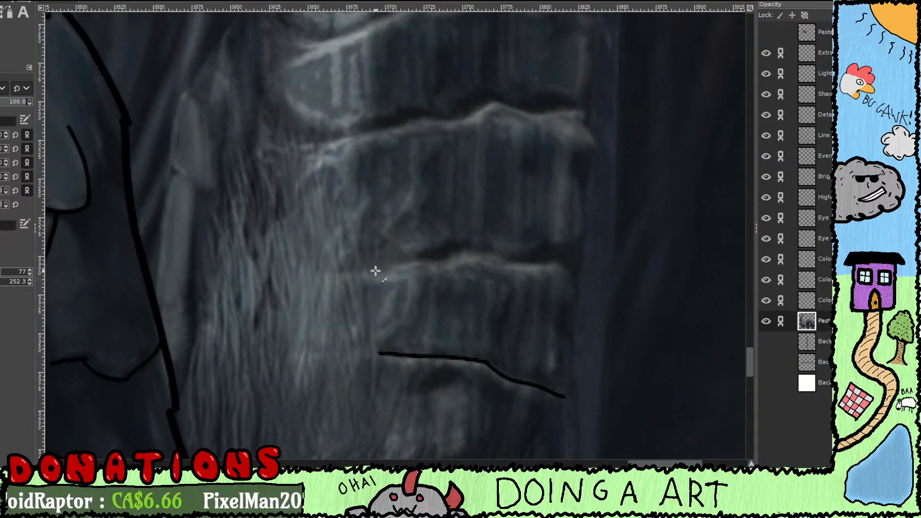
{"action": "mouse_move", "coordinate": [373, 271]}
{"action": "left_mouse_down"}
{"action": "mouse_move", "coordinate": [465, 260]}
{"action": "mouse_move", "coordinate": [556, 268]}
{"action": "mouse_move", "coordinate": [571, 279]}
{"action": "mouse_move", "coordinate": [582, 306]}
{"action": "mouse_move", "coordinate": [454, 347]}
{"action": "left_mouse_up"}
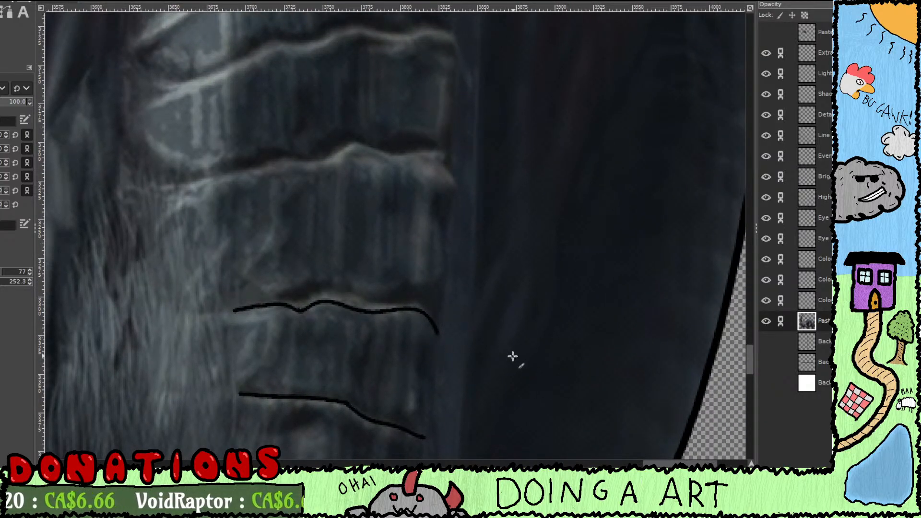
{"action": "mouse_move", "coordinate": [512, 357]}
{"action": "left_mouse_down"}
{"action": "mouse_move", "coordinate": [503, 214]}
{"action": "mouse_move", "coordinate": [471, 338]}
{"action": "left_mouse_up"}
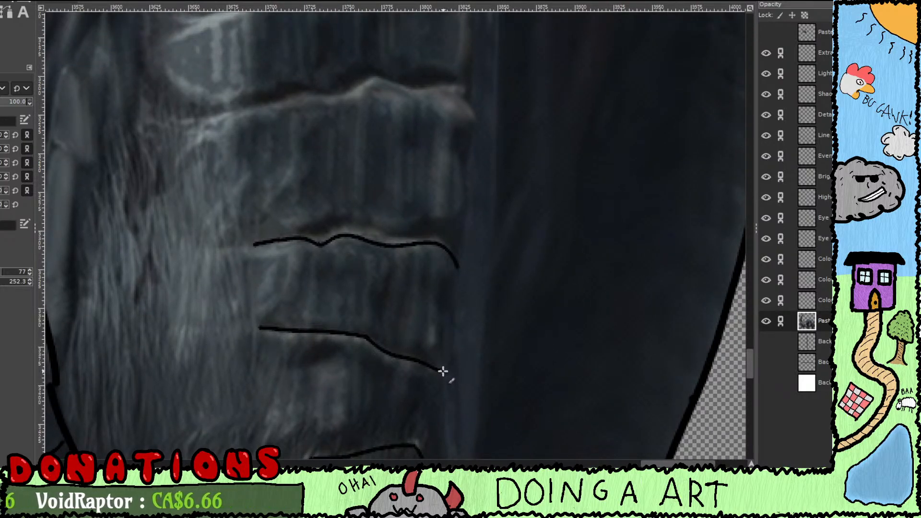
Step: Ink the banded plates' outer edge upward from the lower folds, stepping it at each plate's end
{"action": "mouse_move", "coordinate": [442, 371]}
{"action": "left_mouse_down"}
{"action": "mouse_move", "coordinate": [478, 116]}
{"action": "mouse_move", "coordinate": [481, 295]}
{"action": "mouse_move", "coordinate": [468, 250]}
{"action": "mouse_move", "coordinate": [472, 212]}
{"action": "left_mouse_up"}
{"action": "mouse_move", "coordinate": [477, 172]}
{"action": "left_mouse_down"}
{"action": "mouse_move", "coordinate": [469, 128]}
{"action": "mouse_move", "coordinate": [479, 352]}
{"action": "left_mouse_up"}
{"action": "left_click_drag", "start_coordinate": [482, 288], "coordinate": [485, 171]}
{"action": "left_click_drag", "start_coordinate": [485, 171], "coordinate": [483, 327]}
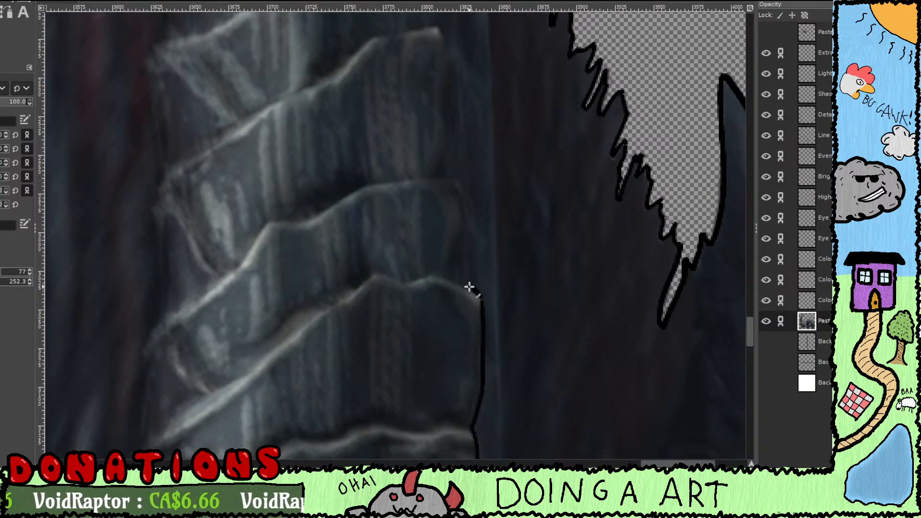
{"action": "left_click_drag", "start_coordinate": [469, 287], "coordinate": [457, 185]}
{"action": "mouse_move", "coordinate": [468, 238]}
{"action": "left_mouse_down"}
{"action": "mouse_move", "coordinate": [470, 322]}
{"action": "mouse_move", "coordinate": [441, 306]}
{"action": "mouse_move", "coordinate": [468, 226]}
{"action": "mouse_move", "coordinate": [465, 175]}
{"action": "mouse_move", "coordinate": [483, 317]}
{"action": "mouse_move", "coordinate": [469, 142]}
{"action": "mouse_move", "coordinate": [475, 352]}
{"action": "mouse_move", "coordinate": [475, 256]}
{"action": "mouse_move", "coordinate": [449, 156]}
{"action": "mouse_move", "coordinate": [470, 332]}
{"action": "left_mouse_up"}
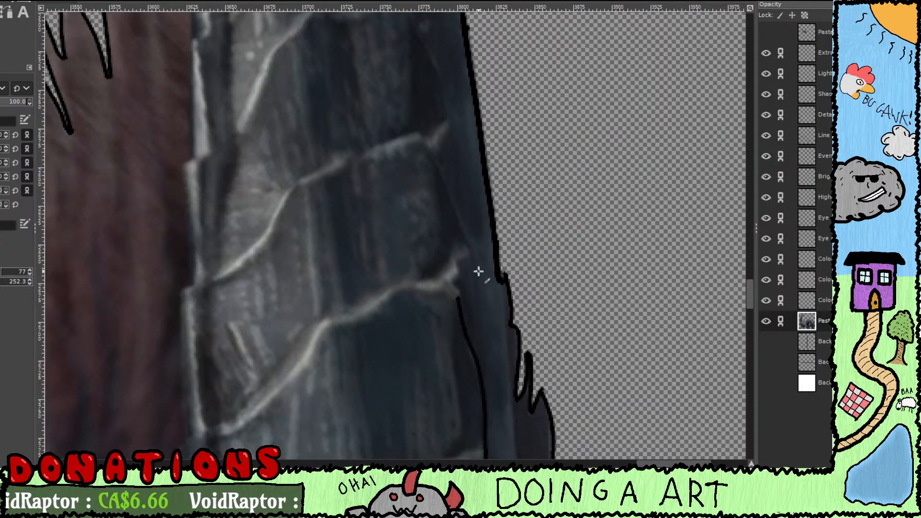
Step: Ink a long line beside the plates' outer edge, from the upper spiky outline down toward the furry lower tip
{"action": "left_click_drag", "start_coordinate": [452, 230], "coordinate": [432, 131]}
{"action": "left_click_drag", "start_coordinate": [495, 347], "coordinate": [441, 162]}
{"action": "left_click_drag", "start_coordinate": [454, 228], "coordinate": [443, 288]}
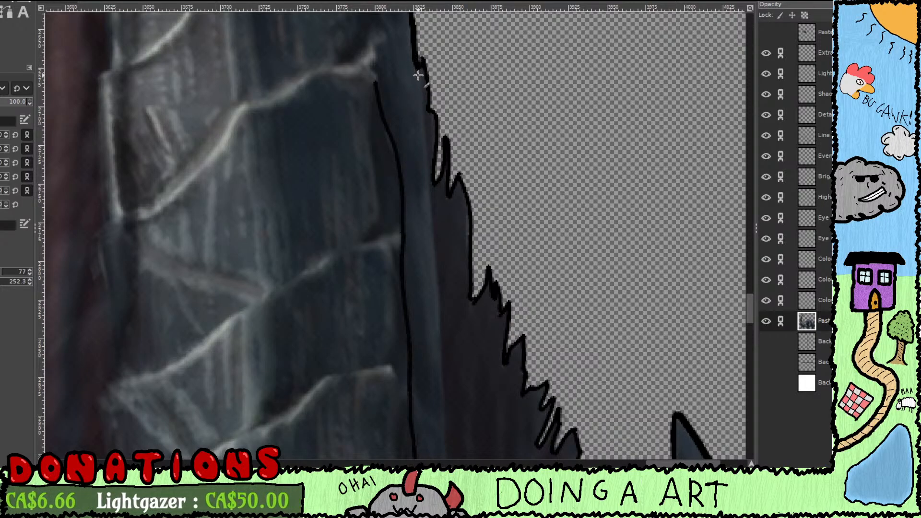
{"action": "mouse_move", "coordinate": [419, 75]}
{"action": "left_mouse_down"}
{"action": "mouse_move", "coordinate": [442, 366]}
{"action": "mouse_move", "coordinate": [432, 267]}
{"action": "mouse_move", "coordinate": [444, 137]}
{"action": "mouse_move", "coordinate": [447, 356]}
{"action": "mouse_move", "coordinate": [424, 219]}
{"action": "mouse_move", "coordinate": [421, 420]}
{"action": "mouse_move", "coordinate": [419, 286]}
{"action": "mouse_move", "coordinate": [450, 168]}
{"action": "mouse_move", "coordinate": [430, 264]}
{"action": "left_mouse_up"}
{"action": "key", "text": "ctrl+z"}
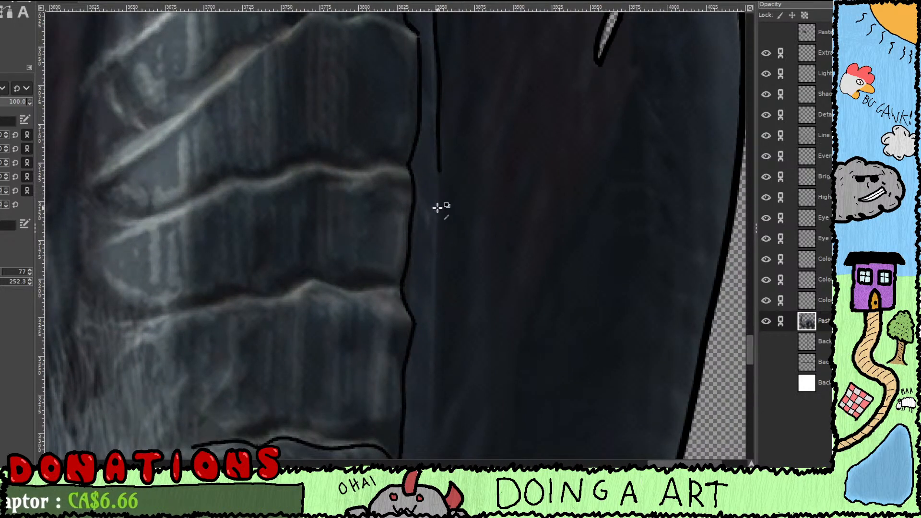
{"action": "left_click_drag", "start_coordinate": [439, 168], "coordinate": [434, 294]}
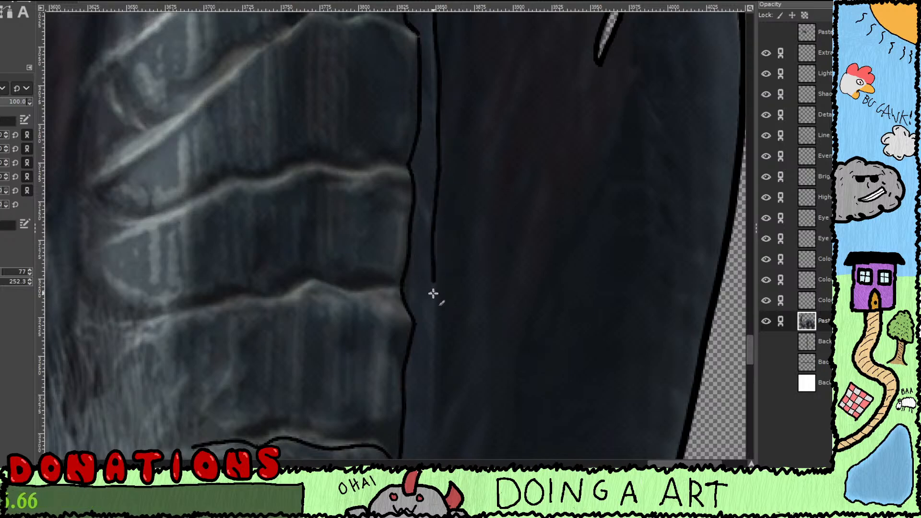
{"action": "key", "text": "ctrl+z"}
{"action": "mouse_move", "coordinate": [439, 168]}
{"action": "left_mouse_down"}
{"action": "mouse_move", "coordinate": [432, 386]}
{"action": "mouse_move", "coordinate": [449, 146]}
{"action": "mouse_move", "coordinate": [429, 358]}
{"action": "mouse_move", "coordinate": [454, 152]}
{"action": "mouse_move", "coordinate": [445, 248]}
{"action": "left_mouse_up"}
{"action": "mouse_move", "coordinate": [439, 294]}
{"action": "left_mouse_down"}
{"action": "mouse_move", "coordinate": [438, 322]}
{"action": "mouse_move", "coordinate": [456, 144]}
{"action": "mouse_move", "coordinate": [451, 164]}
{"action": "mouse_move", "coordinate": [430, 312]}
{"action": "mouse_move", "coordinate": [467, 138]}
{"action": "left_mouse_up"}
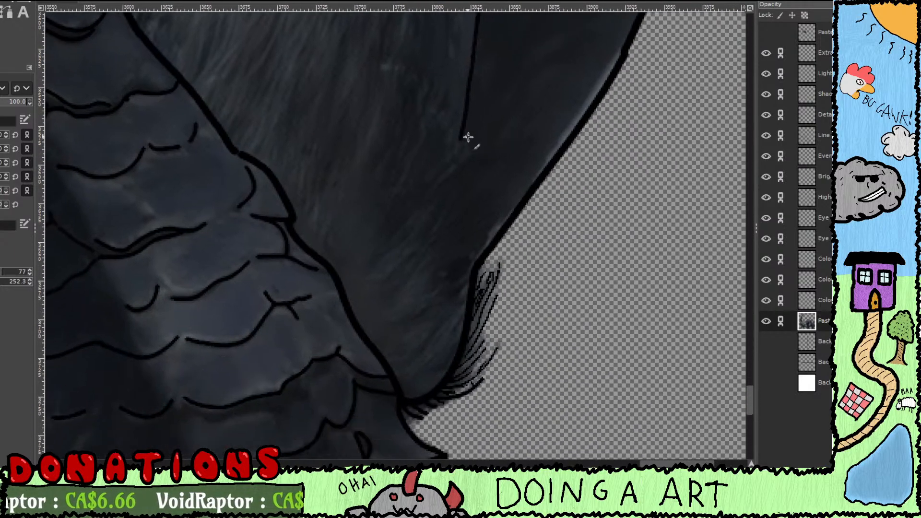
Step: Ink a stepped boundary line from the jagged notch beside the large pointed shape down the dark area
{"action": "mouse_move", "coordinate": [473, 170]}
{"action": "left_mouse_down"}
{"action": "mouse_move", "coordinate": [428, 355]}
{"action": "mouse_move", "coordinate": [430, 249]}
{"action": "mouse_move", "coordinate": [442, 199]}
{"action": "mouse_move", "coordinate": [434, 337]}
{"action": "mouse_move", "coordinate": [434, 239]}
{"action": "mouse_move", "coordinate": [396, 302]}
{"action": "left_mouse_up"}
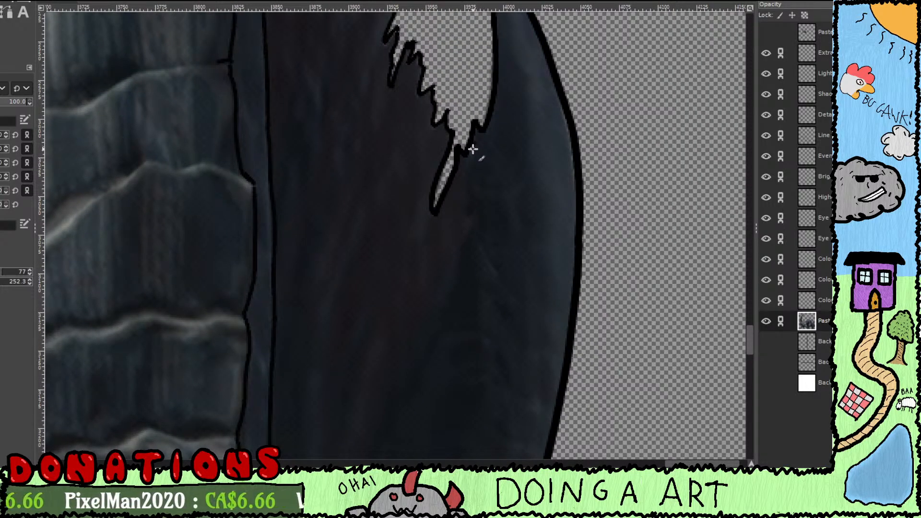
{"action": "mouse_move", "coordinate": [466, 180]}
{"action": "left_mouse_down"}
{"action": "mouse_move", "coordinate": [469, 227]}
{"action": "mouse_move", "coordinate": [496, 162]}
{"action": "mouse_move", "coordinate": [486, 163]}
{"action": "mouse_move", "coordinate": [468, 249]}
{"action": "left_mouse_up"}
{"action": "mouse_move", "coordinate": [468, 249]}
{"action": "left_mouse_down"}
{"action": "mouse_move", "coordinate": [507, 77]}
{"action": "mouse_move", "coordinate": [465, 183]}
{"action": "mouse_move", "coordinate": [431, 222]}
{"action": "mouse_move", "coordinate": [407, 305]}
{"action": "mouse_move", "coordinate": [402, 371]}
{"action": "mouse_move", "coordinate": [455, 207]}
{"action": "mouse_move", "coordinate": [427, 270]}
{"action": "mouse_move", "coordinate": [435, 179]}
{"action": "mouse_move", "coordinate": [403, 227]}
{"action": "left_mouse_up"}
{"action": "mouse_move", "coordinate": [412, 243]}
{"action": "left_mouse_down"}
{"action": "mouse_move", "coordinate": [404, 342]}
{"action": "mouse_move", "coordinate": [433, 373]}
{"action": "mouse_move", "coordinate": [434, 476]}
{"action": "left_mouse_up"}
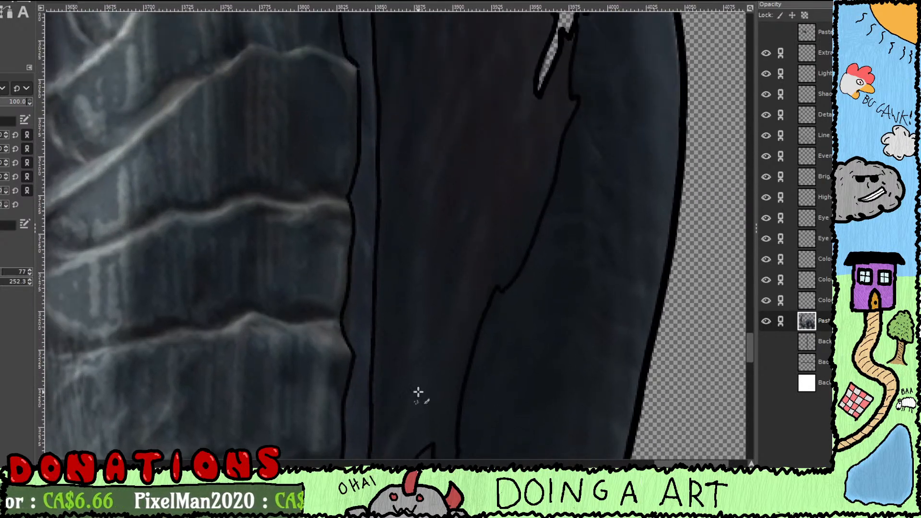
Step: Redraw the lower end of the boundary line as a narrow point with a short upward stroke
{"action": "left_click_drag", "start_coordinate": [418, 393], "coordinate": [426, 210]}
{"action": "key", "text": "ctrl+z"}
{"action": "mouse_move", "coordinate": [461, 300]}
{"action": "left_mouse_down"}
{"action": "mouse_move", "coordinate": [454, 110]}
{"action": "mouse_move", "coordinate": [362, 294]}
{"action": "left_mouse_up"}
{"action": "left_click_drag", "start_coordinate": [449, 246], "coordinate": [479, 400]}
Step: Ink a wavy fold from the limb's outer outline across the upper plates, with an edge line rising above it
{"action": "left_click_drag", "start_coordinate": [456, 230], "coordinate": [470, 358]}
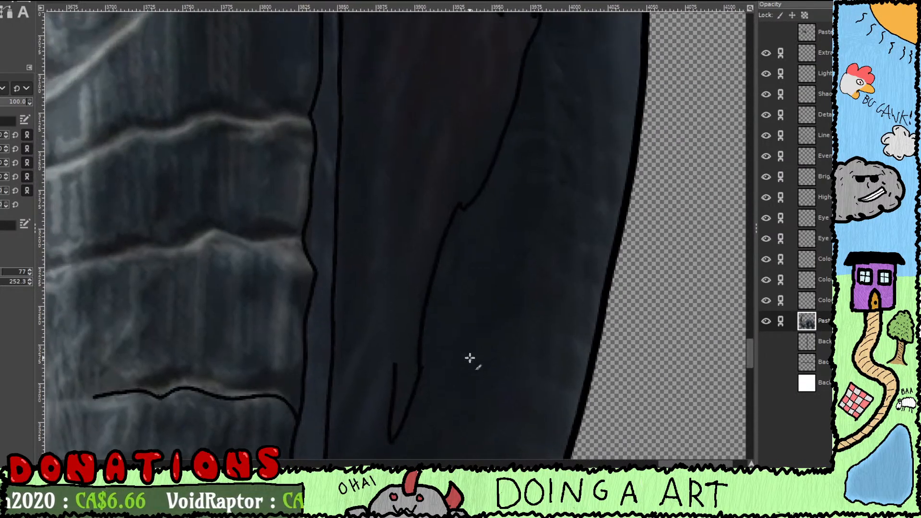
{"action": "left_click_drag", "start_coordinate": [484, 217], "coordinate": [502, 361]}
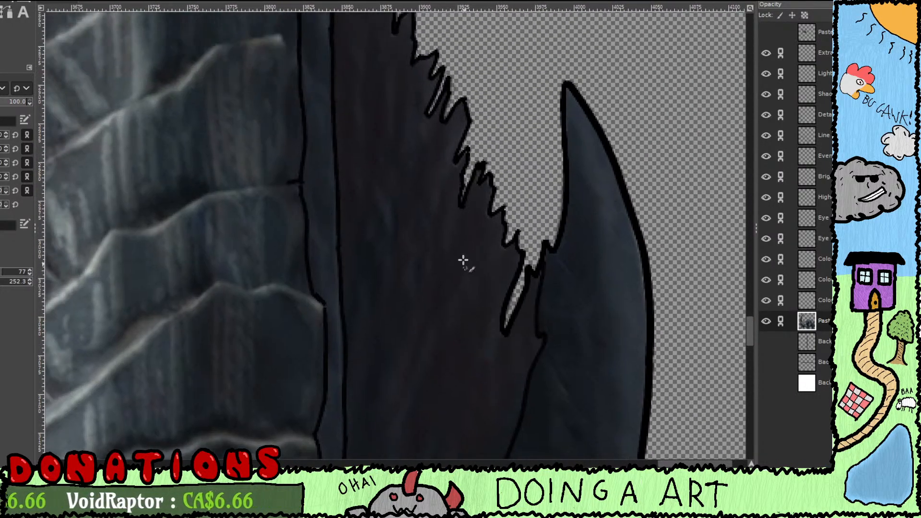
{"action": "left_click_drag", "start_coordinate": [462, 261], "coordinate": [522, 401]}
{"action": "left_click_drag", "start_coordinate": [443, 190], "coordinate": [506, 382]}
{"action": "left_click_drag", "start_coordinate": [471, 261], "coordinate": [522, 384]}
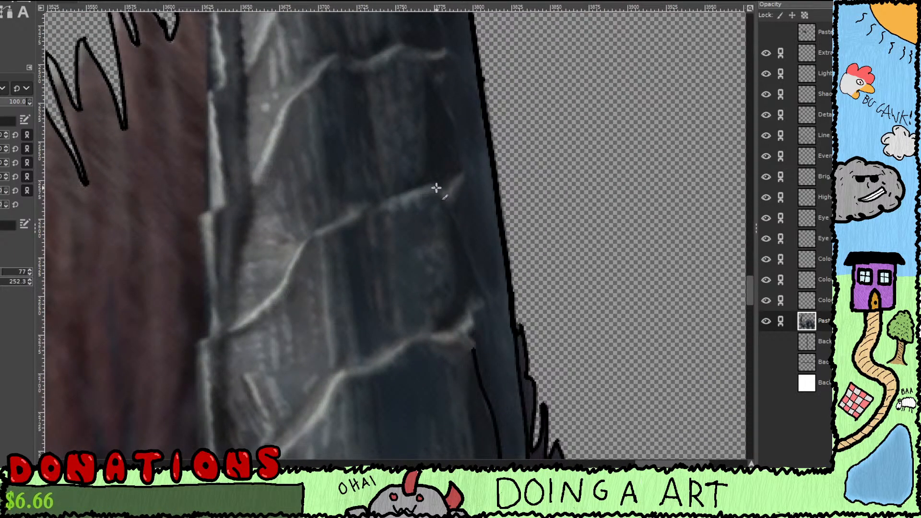
{"action": "mouse_move", "coordinate": [446, 205]}
{"action": "left_mouse_down"}
{"action": "mouse_move", "coordinate": [494, 310]}
{"action": "mouse_move", "coordinate": [484, 297]}
{"action": "mouse_move", "coordinate": [489, 308]}
{"action": "mouse_move", "coordinate": [493, 301]}
{"action": "mouse_move", "coordinate": [457, 338]}
{"action": "mouse_move", "coordinate": [412, 334]}
{"action": "mouse_move", "coordinate": [401, 349]}
{"action": "mouse_move", "coordinate": [467, 256]}
{"action": "mouse_move", "coordinate": [442, 276]}
{"action": "mouse_move", "coordinate": [403, 283]}
{"action": "mouse_move", "coordinate": [385, 326]}
{"action": "mouse_move", "coordinate": [301, 384]}
{"action": "mouse_move", "coordinate": [274, 382]}
{"action": "mouse_move", "coordinate": [289, 383]}
{"action": "mouse_move", "coordinate": [276, 347]}
{"action": "mouse_move", "coordinate": [277, 247]}
{"action": "left_mouse_up"}
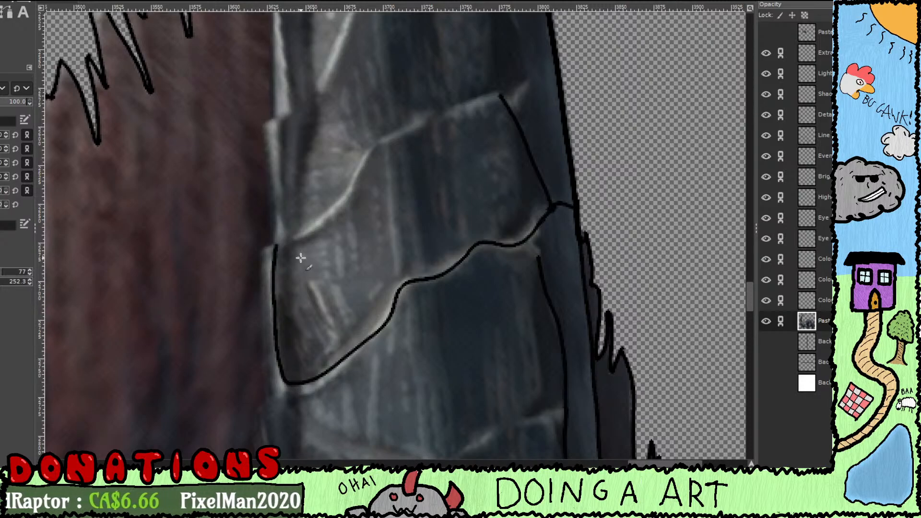
Step: Redraw the plate's inner edge beside the reddish fur slightly farther out
{"action": "key", "text": "ctrl+z"}
{"action": "mouse_move", "coordinate": [337, 352]}
{"action": "left_mouse_down"}
{"action": "mouse_move", "coordinate": [367, 214]}
{"action": "mouse_move", "coordinate": [383, 204]}
{"action": "left_mouse_up"}
{"action": "scroll", "coordinate": [357, 234], "scroll_direction": "up", "scroll_amount": 3}
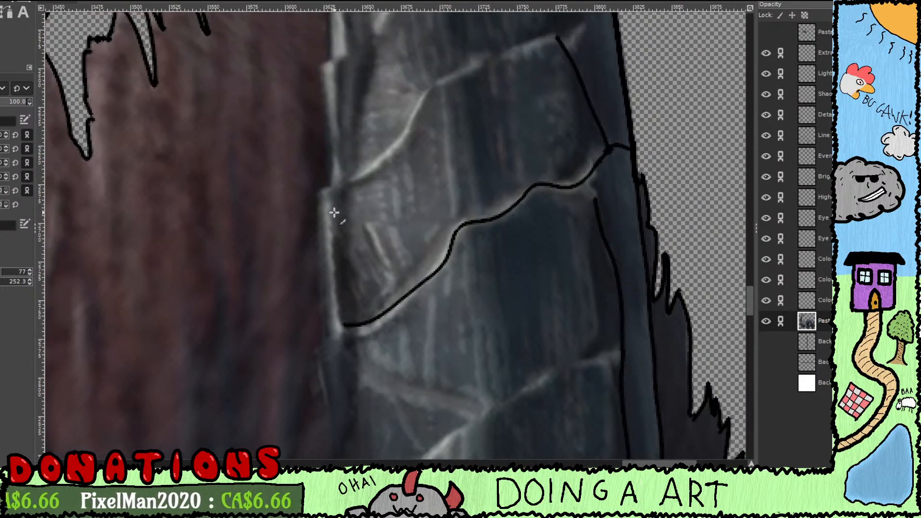
{"action": "left_click_drag", "start_coordinate": [319, 189], "coordinate": [323, 333]}
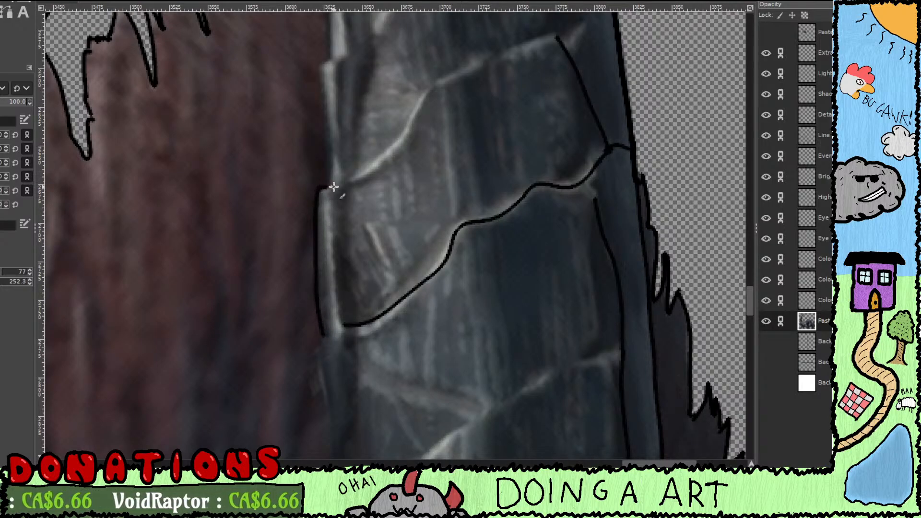
Step: Ink the next fold from the plate's inner edge up to the opposite edge line, ending in a small spike
{"action": "mouse_move", "coordinate": [333, 186]}
{"action": "left_mouse_down"}
{"action": "mouse_move", "coordinate": [385, 154]}
{"action": "mouse_move", "coordinate": [420, 95]}
{"action": "left_mouse_up"}
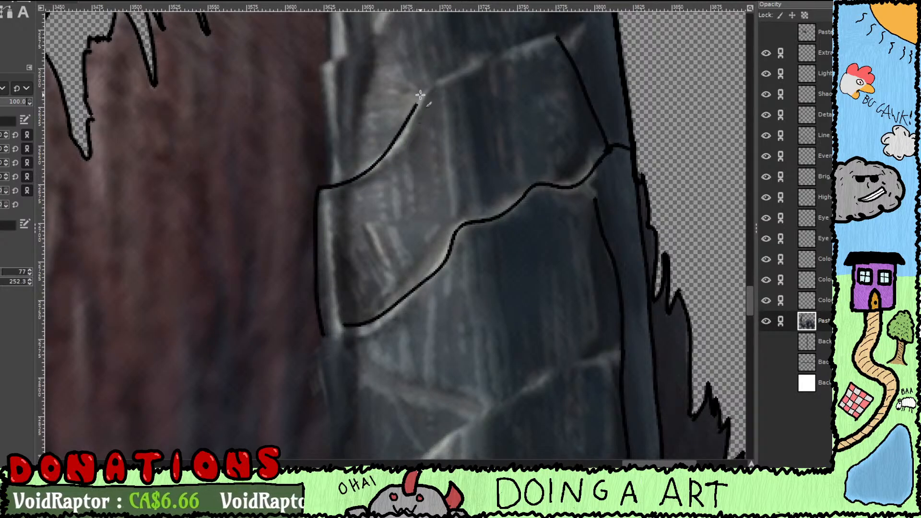
{"action": "key", "text": "ctrl+z"}
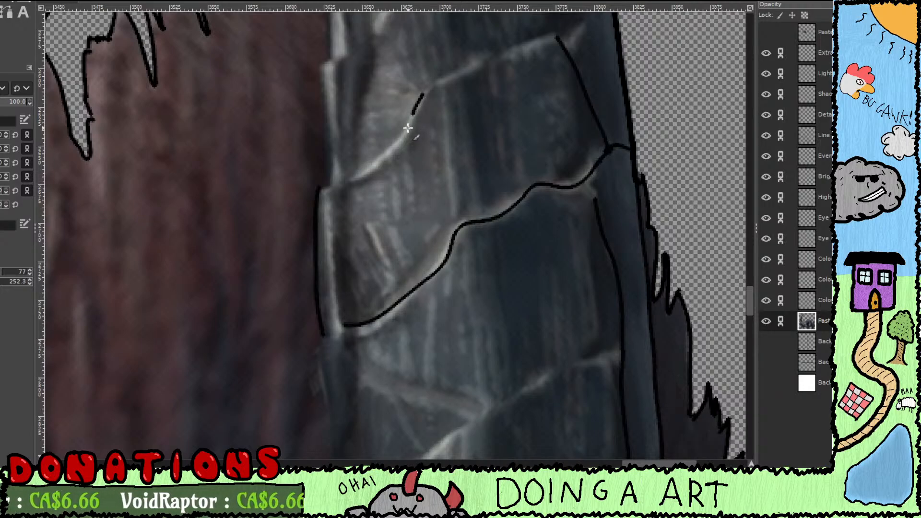
{"action": "mouse_move", "coordinate": [408, 129]}
{"action": "left_mouse_down"}
{"action": "mouse_move", "coordinate": [369, 170]}
{"action": "mouse_move", "coordinate": [310, 187]}
{"action": "left_mouse_up"}
{"action": "left_click_drag", "start_coordinate": [363, 174], "coordinate": [303, 296]}
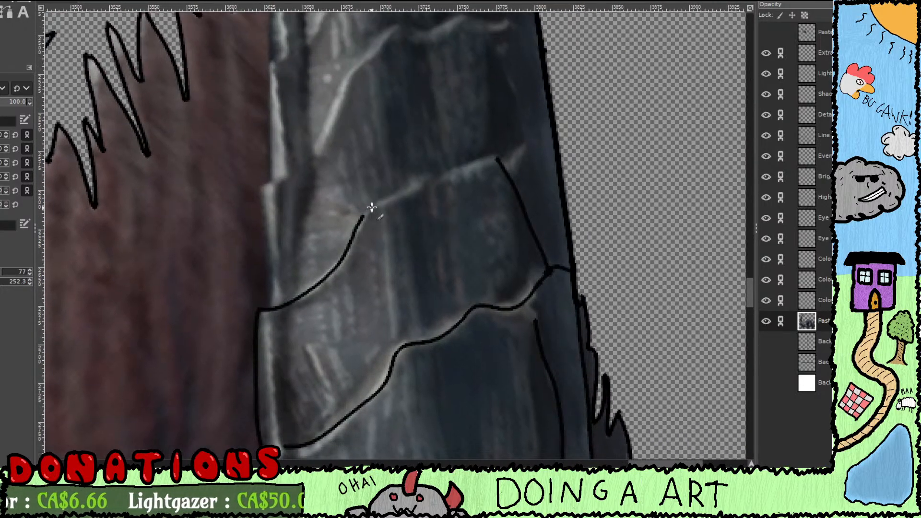
{"action": "mouse_move", "coordinate": [372, 207]}
{"action": "left_mouse_down"}
{"action": "mouse_move", "coordinate": [532, 143]}
{"action": "mouse_move", "coordinate": [504, 164]}
{"action": "mouse_move", "coordinate": [530, 135]}
{"action": "mouse_move", "coordinate": [514, 174]}
{"action": "mouse_move", "coordinate": [525, 146]}
{"action": "left_mouse_up"}
{"action": "key", "text": "ctrl+z"}
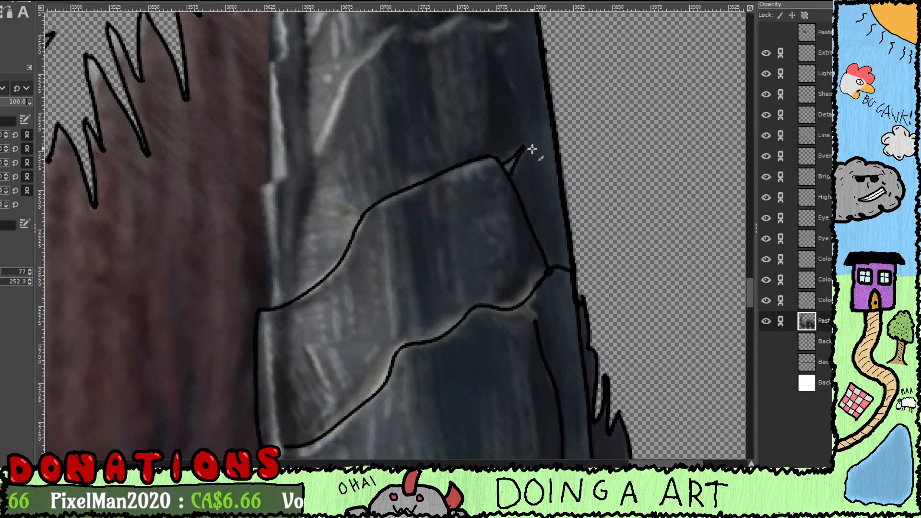
Step: Ink a peaked wavy fold above the spiked one, from the outer outline down toward the fur side
{"action": "mouse_move", "coordinate": [491, 187]}
{"action": "left_mouse_down"}
{"action": "mouse_move", "coordinate": [482, 220]}
{"action": "mouse_move", "coordinate": [514, 197]}
{"action": "mouse_move", "coordinate": [462, 199]}
{"action": "mouse_move", "coordinate": [435, 183]}
{"action": "mouse_move", "coordinate": [424, 199]}
{"action": "mouse_move", "coordinate": [384, 201]}
{"action": "mouse_move", "coordinate": [329, 253]}
{"action": "mouse_move", "coordinate": [294, 335]}
{"action": "left_mouse_up"}
{"action": "scroll", "coordinate": [481, 220], "scroll_direction": "up", "scroll_amount": 5}
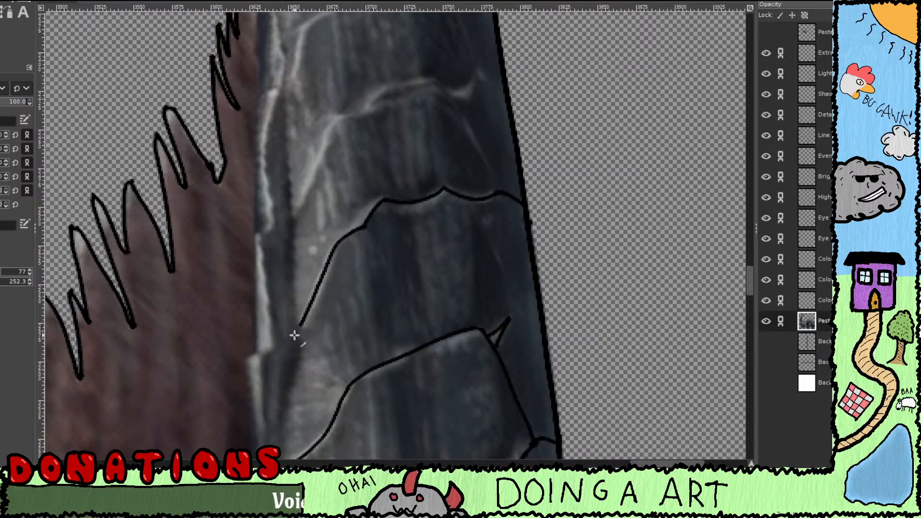
Step: Ink another fold higher up the limb with an upturned outer end, and a short diagonal crease beneath it
{"action": "scroll", "coordinate": [304, 329], "scroll_direction": "up", "scroll_amount": 2}
{"action": "scroll", "coordinate": [305, 330], "scroll_direction": "left", "scroll_amount": 1}
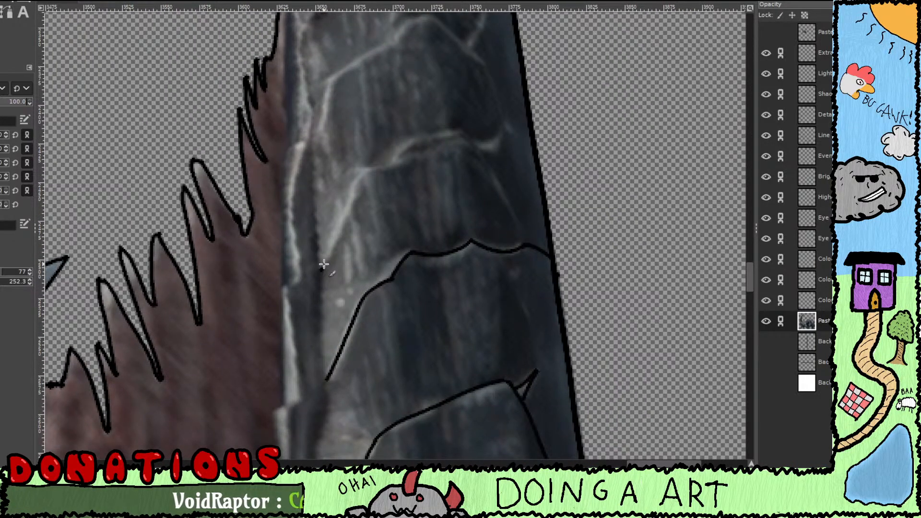
{"action": "mouse_move", "coordinate": [324, 265]}
{"action": "left_mouse_down"}
{"action": "mouse_move", "coordinate": [364, 169]}
{"action": "mouse_move", "coordinate": [358, 180]}
{"action": "mouse_move", "coordinate": [404, 162]}
{"action": "mouse_move", "coordinate": [391, 165]}
{"action": "mouse_move", "coordinate": [428, 135]}
{"action": "mouse_move", "coordinate": [476, 131]}
{"action": "mouse_move", "coordinate": [463, 133]}
{"action": "mouse_move", "coordinate": [500, 132]}
{"action": "left_mouse_up"}
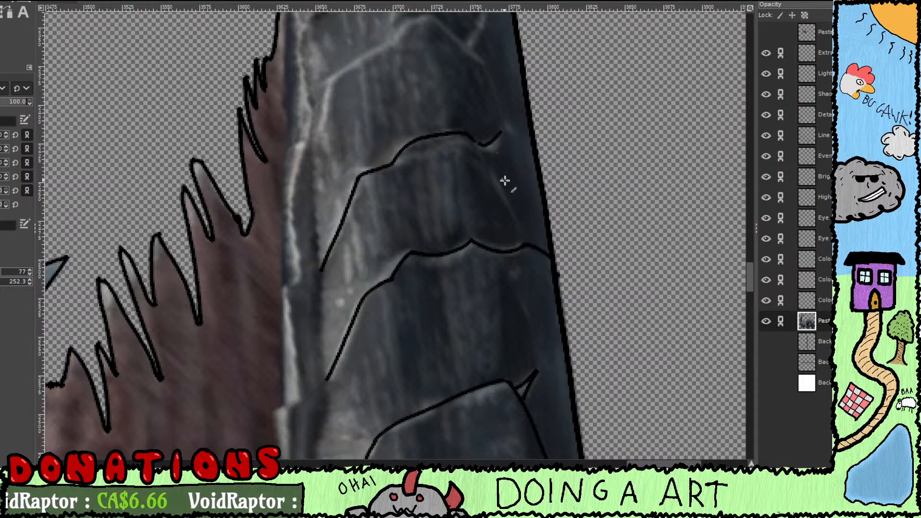
{"action": "key", "text": "ctrl+z"}
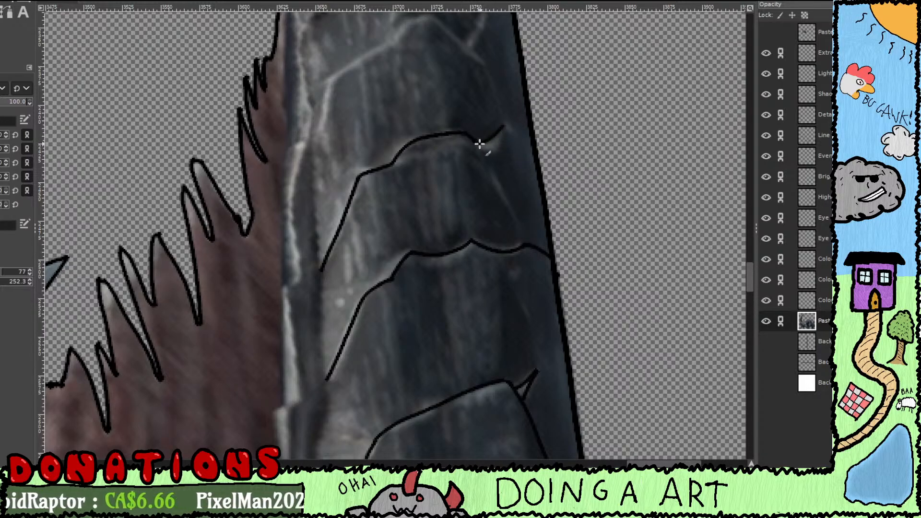
{"action": "mouse_move", "coordinate": [488, 161]}
{"action": "left_mouse_down"}
{"action": "mouse_move", "coordinate": [523, 228]}
{"action": "mouse_move", "coordinate": [531, 354]}
{"action": "left_mouse_up"}
{"action": "scroll", "coordinate": [514, 243], "scroll_direction": "up", "scroll_amount": 1}
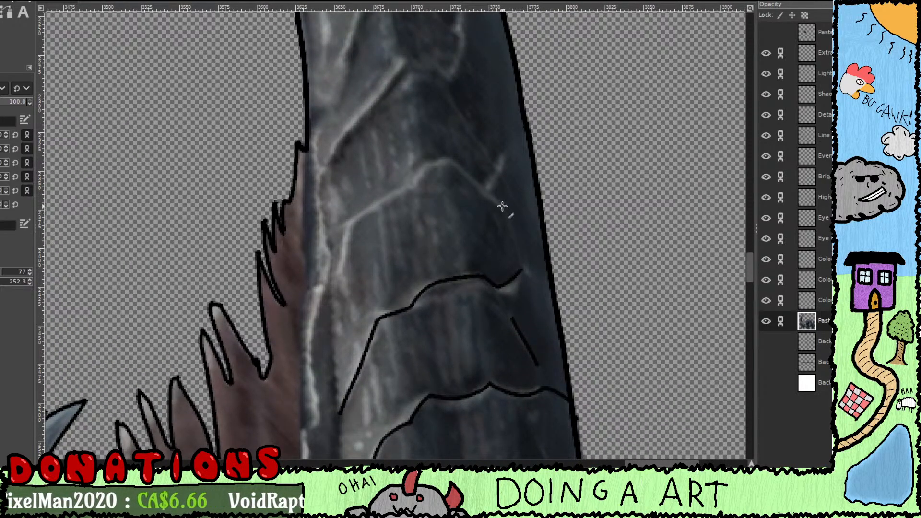
Step: Ink the next three peaked folds up the limb, with a short crease linking the upper two on the outer side
{"action": "mouse_move", "coordinate": [468, 178]}
{"action": "left_mouse_down"}
{"action": "mouse_move", "coordinate": [448, 163]}
{"action": "mouse_move", "coordinate": [426, 165]}
{"action": "mouse_move", "coordinate": [406, 193]}
{"action": "mouse_move", "coordinate": [349, 223]}
{"action": "mouse_move", "coordinate": [339, 281]}
{"action": "mouse_move", "coordinate": [364, 354]}
{"action": "left_mouse_up"}
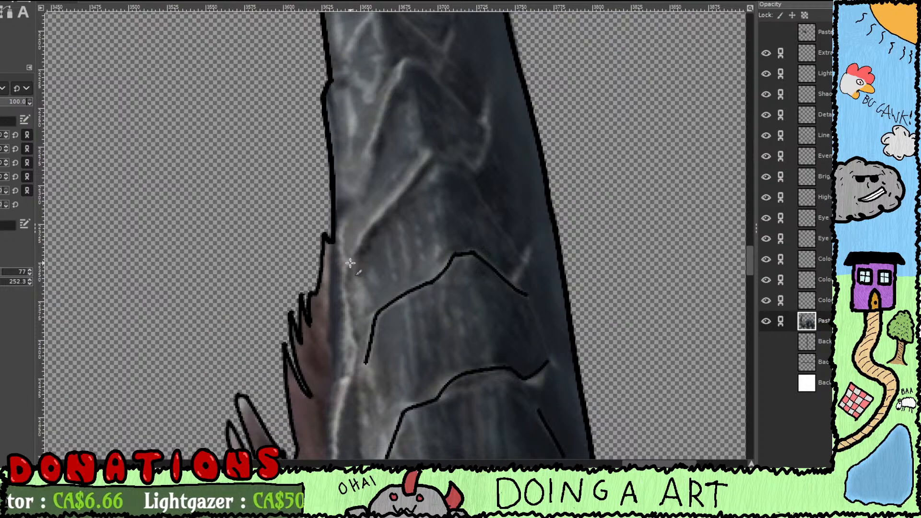
{"action": "mouse_move", "coordinate": [350, 263]}
{"action": "left_mouse_down"}
{"action": "mouse_move", "coordinate": [382, 211]}
{"action": "mouse_move", "coordinate": [439, 150]}
{"action": "mouse_move", "coordinate": [432, 158]}
{"action": "mouse_move", "coordinate": [478, 167]}
{"action": "mouse_move", "coordinate": [466, 166]}
{"action": "mouse_move", "coordinate": [543, 274]}
{"action": "mouse_move", "coordinate": [476, 278]}
{"action": "left_mouse_up"}
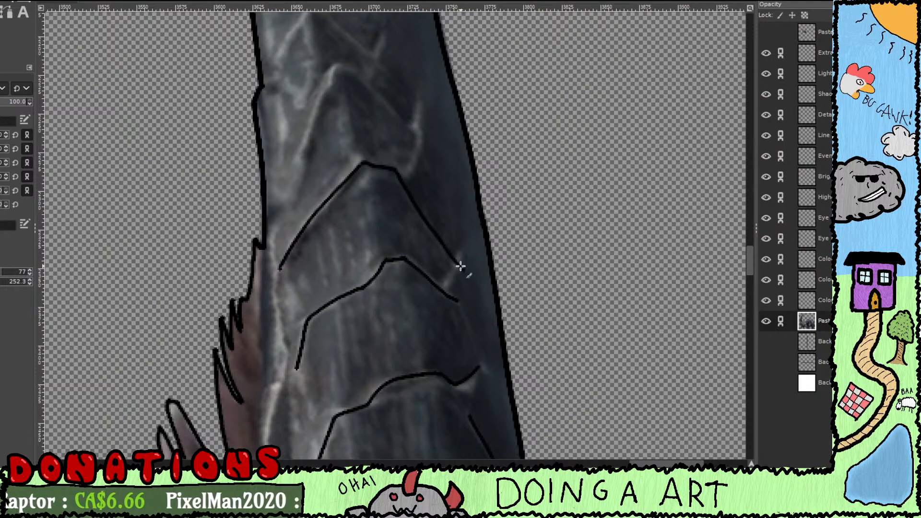
{"action": "scroll", "coordinate": [461, 266], "scroll_direction": "up", "scroll_amount": 3}
{"action": "left_click_drag", "start_coordinate": [414, 250], "coordinate": [427, 209]}
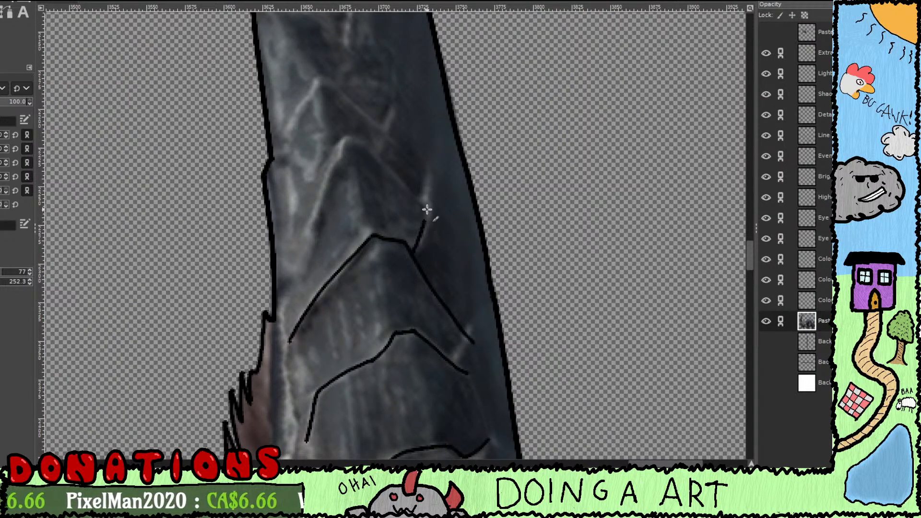
{"action": "key", "text": "ctrl+z"}
{"action": "mouse_move", "coordinate": [413, 253]}
{"action": "left_mouse_down"}
{"action": "mouse_move", "coordinate": [435, 174]}
{"action": "mouse_move", "coordinate": [428, 214]}
{"action": "mouse_move", "coordinate": [477, 263]}
{"action": "mouse_move", "coordinate": [410, 206]}
{"action": "mouse_move", "coordinate": [383, 197]}
{"action": "mouse_move", "coordinate": [385, 231]}
{"action": "mouse_move", "coordinate": [339, 331]}
{"action": "left_mouse_up"}
{"action": "scroll", "coordinate": [418, 212], "scroll_direction": "up", "scroll_amount": 3}
{"action": "key", "text": "ctrl+z"}
{"action": "key", "text": "ctrl+z"}
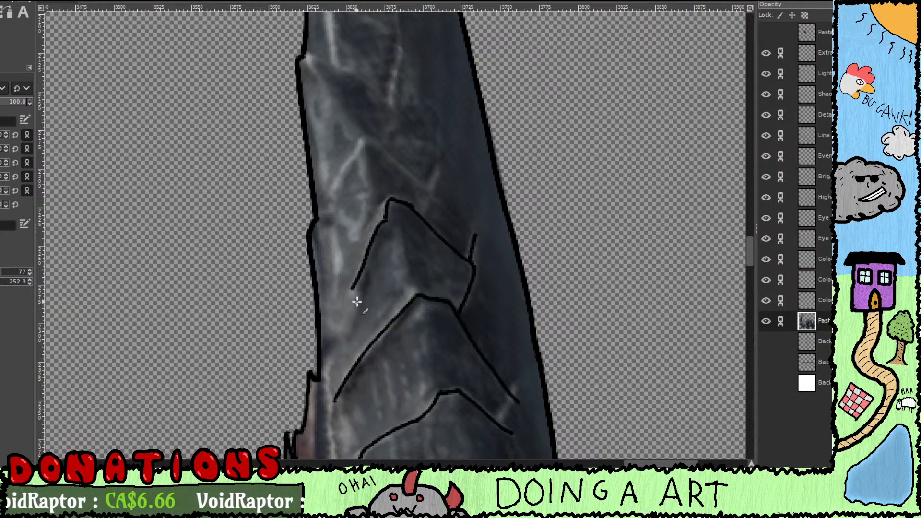
Step: Ink a smaller peaked fold with an upturned outer end, and a ragged lengthwise line above it toward the limb's tip
{"action": "left_click_drag", "start_coordinate": [355, 300], "coordinate": [385, 372]}
{"action": "left_click_drag", "start_coordinate": [389, 298], "coordinate": [370, 344]}
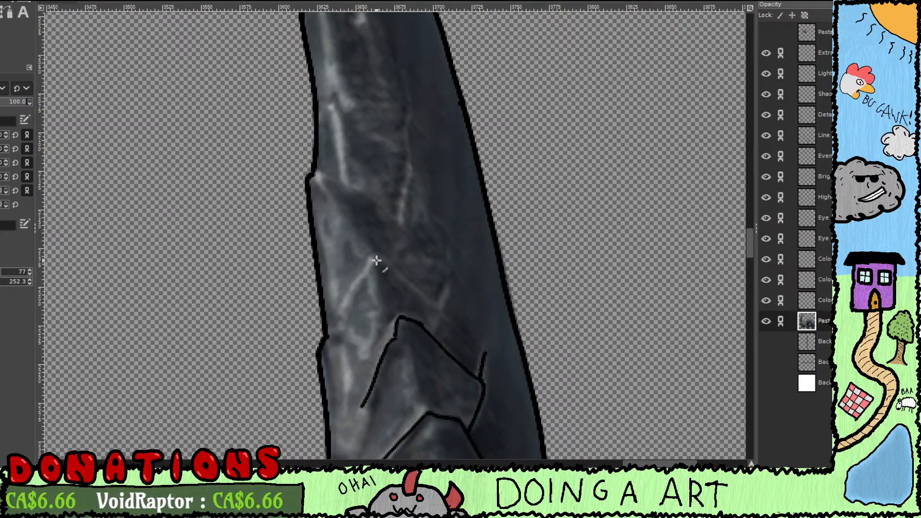
{"action": "left_click_drag", "start_coordinate": [377, 259], "coordinate": [338, 317]}
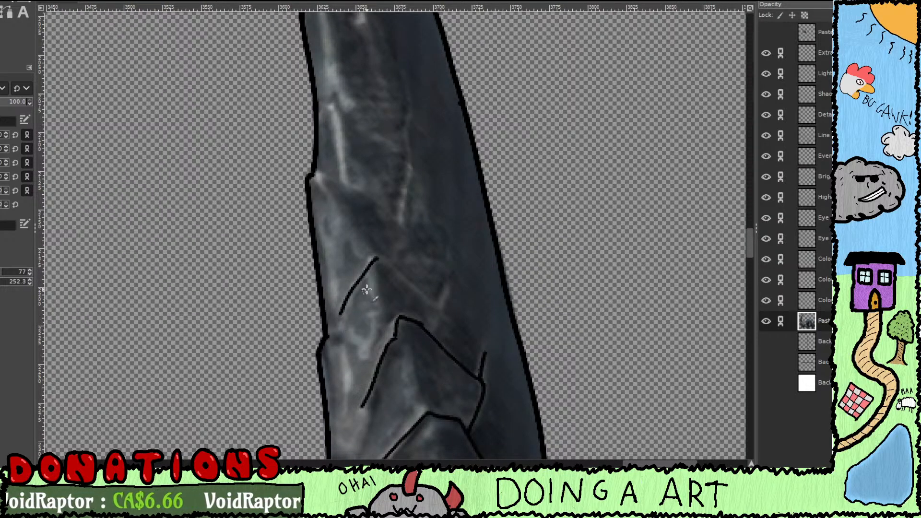
{"action": "mouse_move", "coordinate": [395, 269]}
{"action": "left_mouse_down"}
{"action": "mouse_move", "coordinate": [444, 313]}
{"action": "mouse_move", "coordinate": [443, 288]}
{"action": "left_mouse_up"}
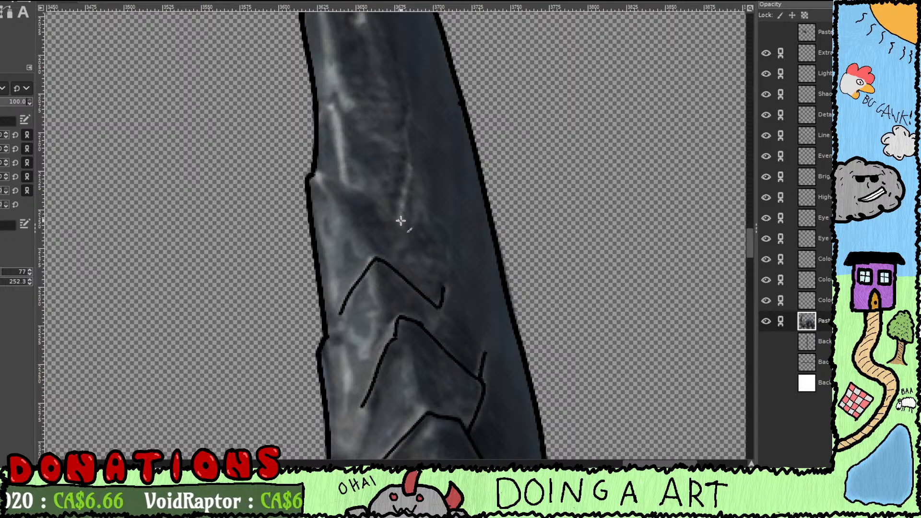
{"action": "mouse_move", "coordinate": [405, 191]}
{"action": "left_mouse_down"}
{"action": "mouse_move", "coordinate": [415, 164]}
{"action": "mouse_move", "coordinate": [408, 269]}
{"action": "mouse_move", "coordinate": [395, 154]}
{"action": "mouse_move", "coordinate": [411, 307]}
{"action": "mouse_move", "coordinate": [396, 301]}
{"action": "left_mouse_up"}
{"action": "left_click_drag", "start_coordinate": [375, 180], "coordinate": [400, 265]}
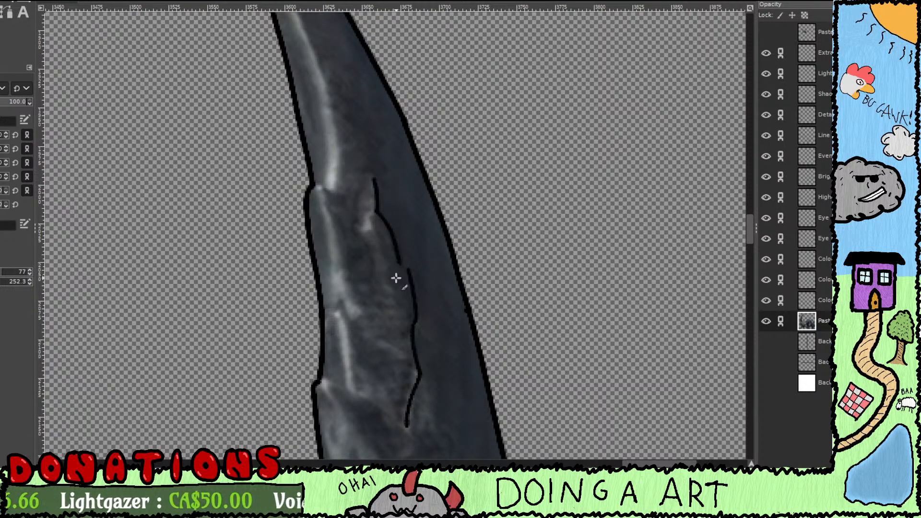
Step: Ink a short crease at the upper edge notch, a small peaked one beneath it, and a diagonal crease from the lower notch
{"action": "left_click_drag", "start_coordinate": [365, 228], "coordinate": [444, 272]}
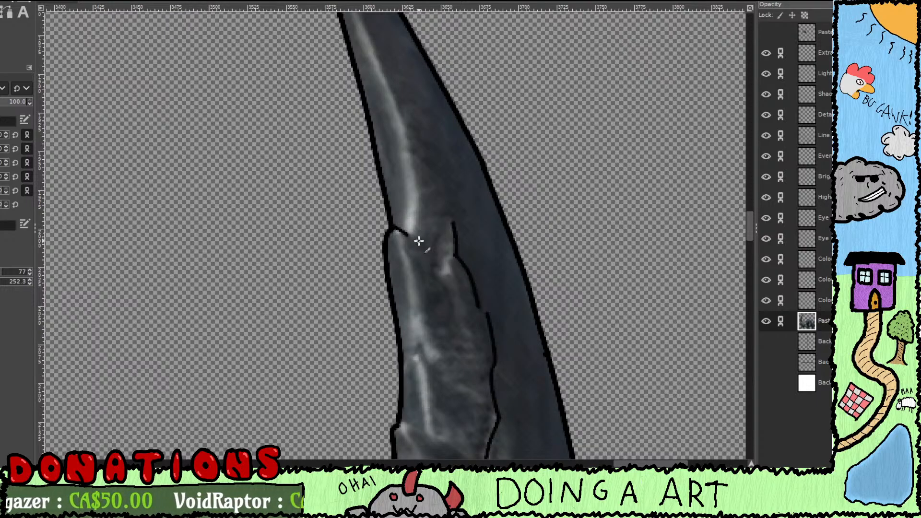
{"action": "left_click_drag", "start_coordinate": [408, 235], "coordinate": [421, 238]}
{"action": "scroll", "coordinate": [418, 226], "scroll_direction": "down", "scroll_amount": 3}
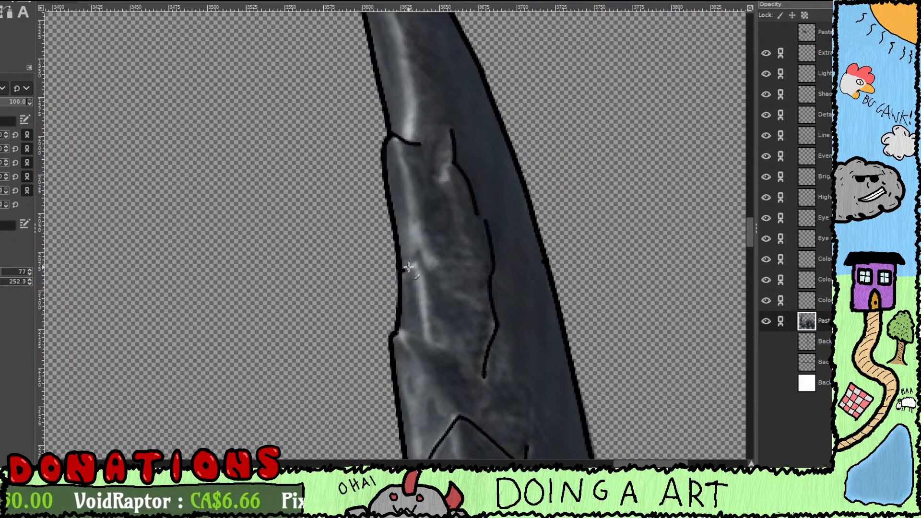
{"action": "left_click_drag", "start_coordinate": [402, 271], "coordinate": [425, 243]}
{"action": "scroll", "coordinate": [439, 250], "scroll_direction": "down", "scroll_amount": 3}
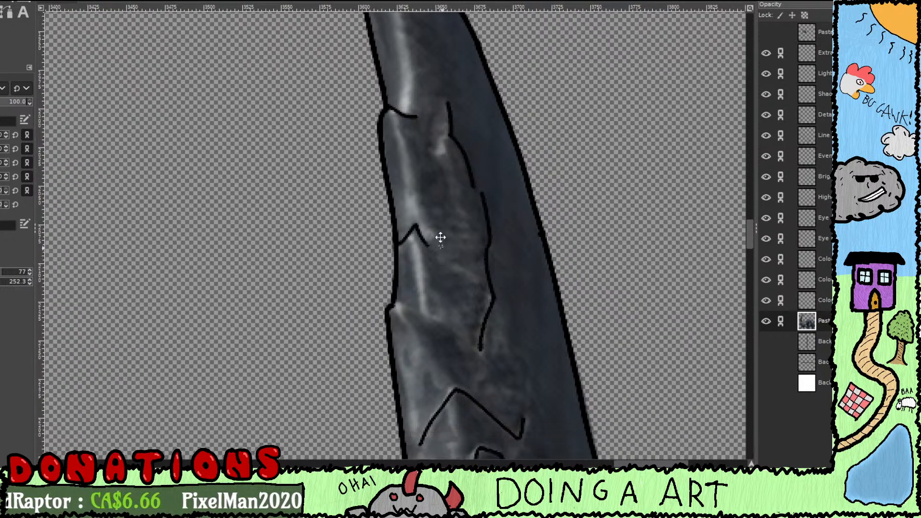
{"action": "left_click_drag", "start_coordinate": [391, 237], "coordinate": [451, 272]}
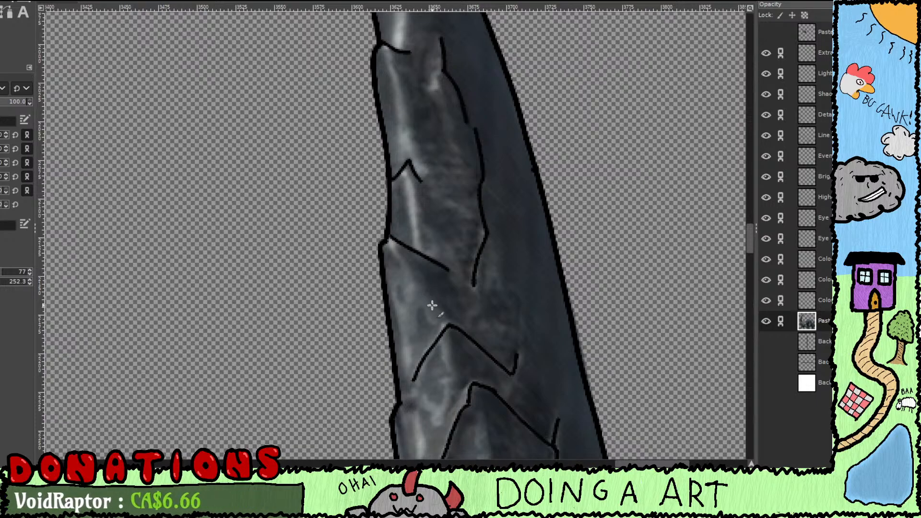
Step: Extend the diagonal crease to the ragged line's lower end, and add a short curved crease between two peaked folds farther down
{"action": "scroll", "coordinate": [432, 305], "scroll_direction": "down", "scroll_amount": 3}
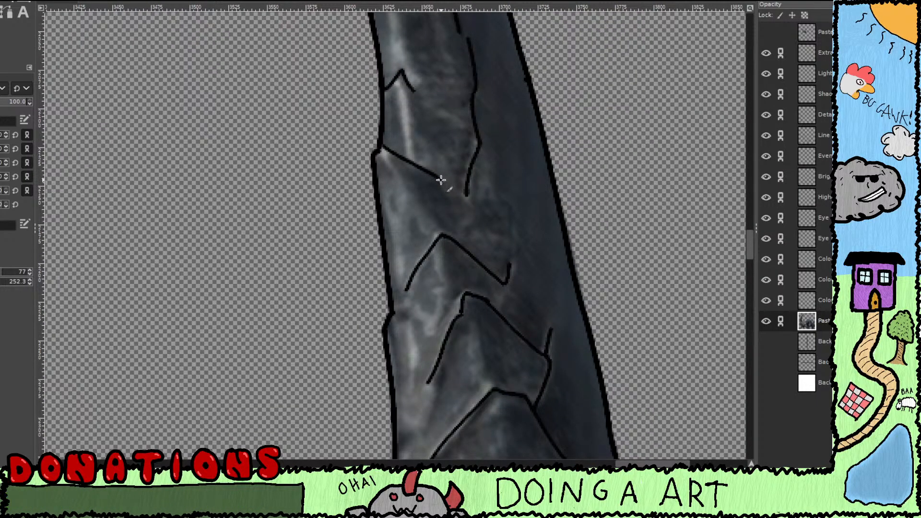
{"action": "left_click_drag", "start_coordinate": [441, 180], "coordinate": [448, 184]}
{"action": "scroll", "coordinate": [468, 133], "scroll_direction": "down", "scroll_amount": 5}
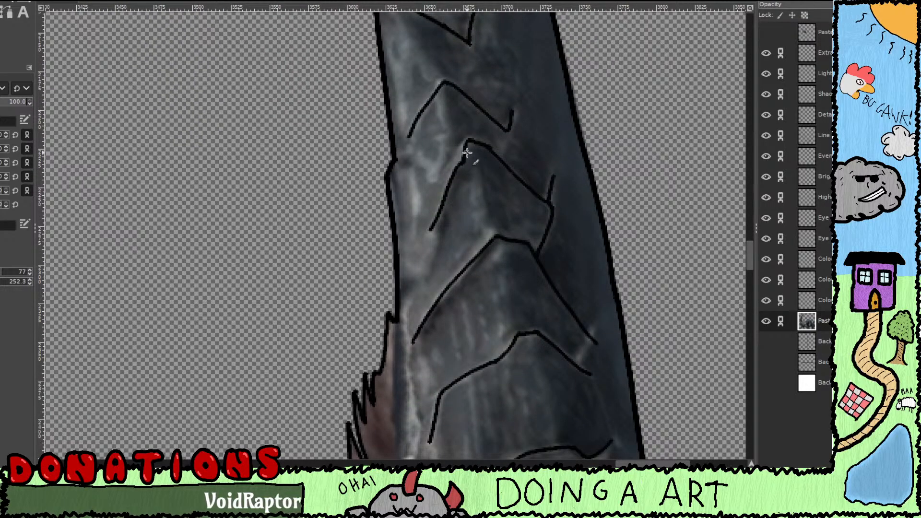
{"action": "left_click_drag", "start_coordinate": [444, 279], "coordinate": [459, 110]}
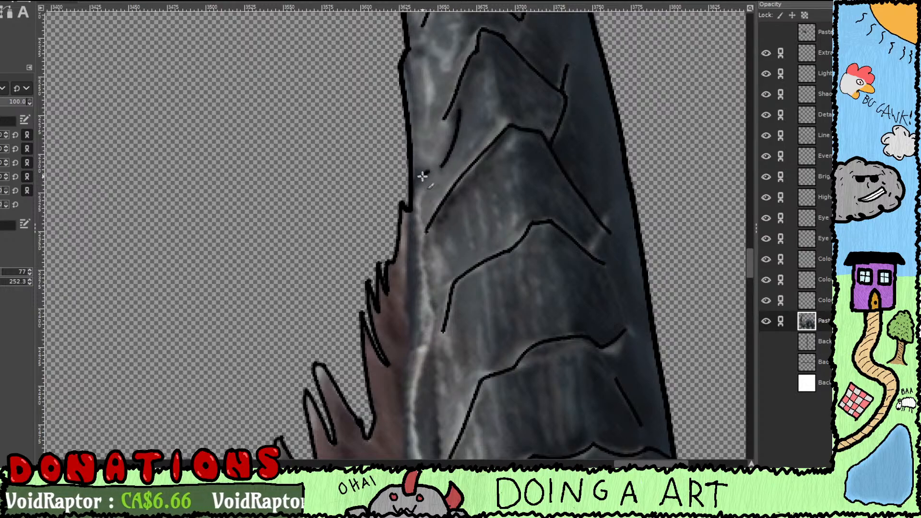
Step: Continue the plate's notched inner edge line down beside the reddish fur, past the pale ridges to the furry base
{"action": "mouse_move", "coordinate": [429, 242]}
{"action": "left_mouse_down"}
{"action": "mouse_move", "coordinate": [422, 155]}
{"action": "mouse_move", "coordinate": [422, 296]}
{"action": "mouse_move", "coordinate": [442, 166]}
{"action": "mouse_move", "coordinate": [436, 316]}
{"action": "mouse_move", "coordinate": [448, 159]}
{"action": "mouse_move", "coordinate": [450, 295]}
{"action": "mouse_move", "coordinate": [451, 285]}
{"action": "mouse_move", "coordinate": [437, 291]}
{"action": "mouse_move", "coordinate": [443, 197]}
{"action": "mouse_move", "coordinate": [444, 263]}
{"action": "left_mouse_up"}
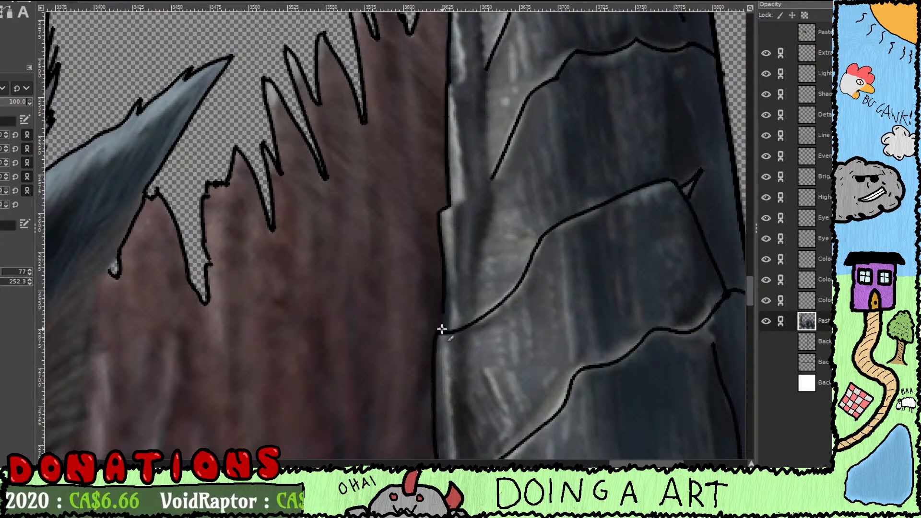
{"action": "left_click_drag", "start_coordinate": [440, 347], "coordinate": [444, 154]}
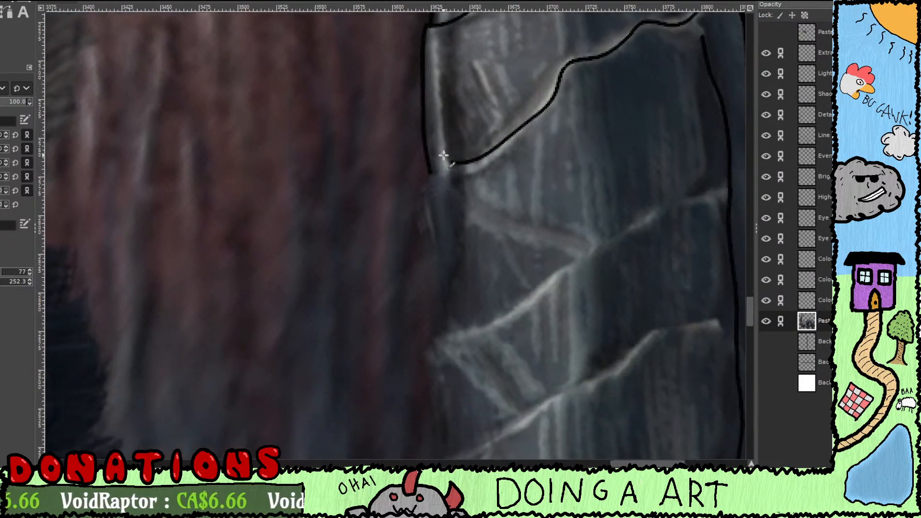
{"action": "left_click_drag", "start_coordinate": [423, 191], "coordinate": [428, 233]}
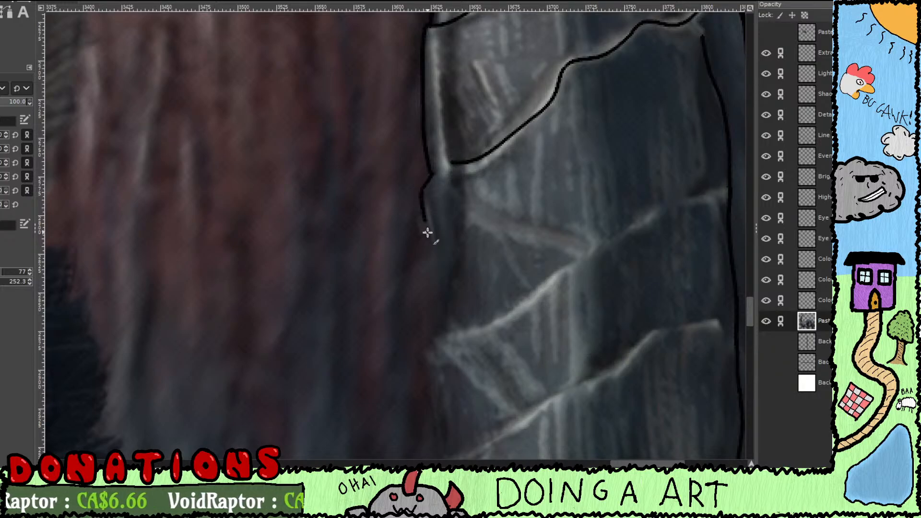
{"action": "mouse_move", "coordinate": [433, 274]}
{"action": "left_mouse_down"}
{"action": "mouse_move", "coordinate": [434, 345]}
{"action": "mouse_move", "coordinate": [438, 203]}
{"action": "mouse_move", "coordinate": [449, 166]}
{"action": "left_mouse_up"}
{"action": "mouse_move", "coordinate": [427, 225]}
{"action": "left_mouse_down"}
{"action": "mouse_move", "coordinate": [442, 309]}
{"action": "mouse_move", "coordinate": [442, 207]}
{"action": "left_mouse_up"}
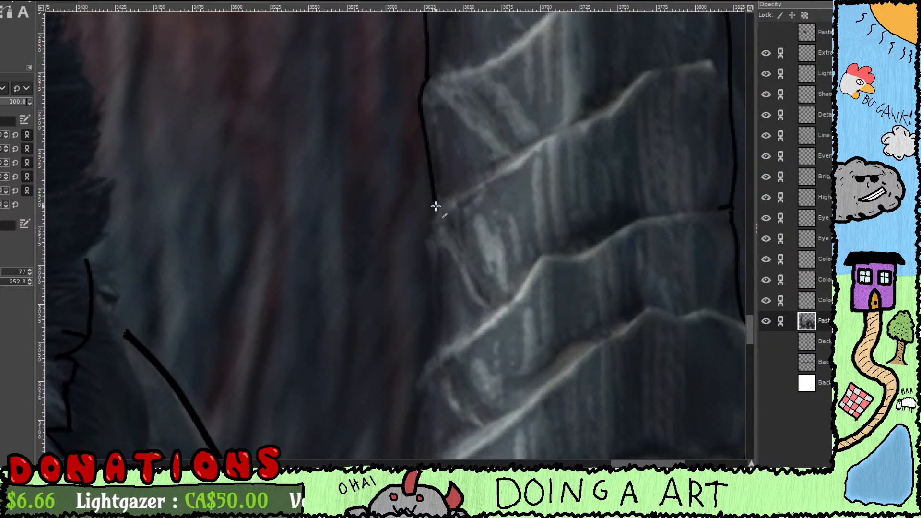
{"action": "left_click_drag", "start_coordinate": [431, 268], "coordinate": [433, 312]}
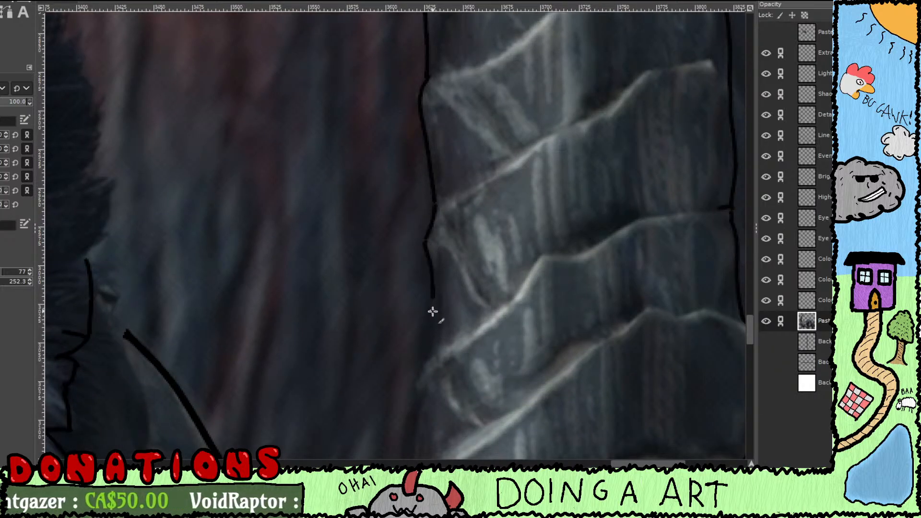
{"action": "left_click_drag", "start_coordinate": [429, 350], "coordinate": [455, 194]}
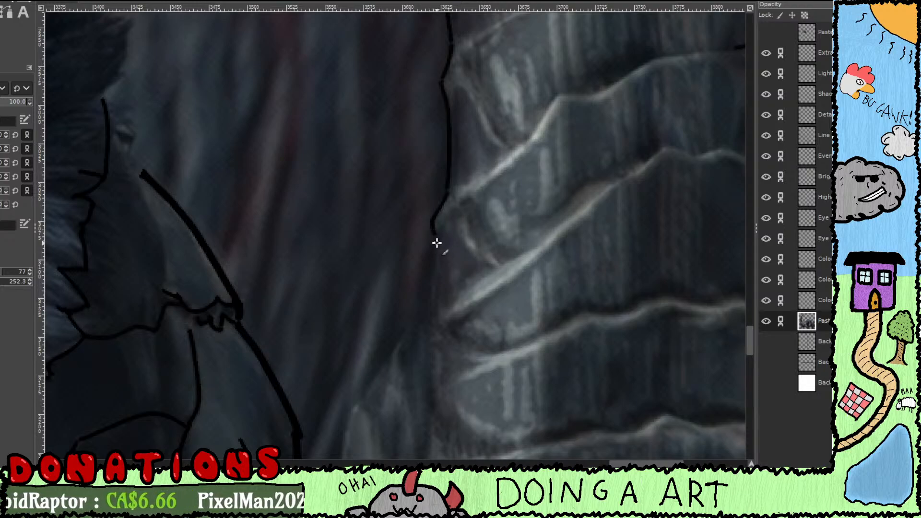
{"action": "left_click_drag", "start_coordinate": [422, 319], "coordinate": [451, 211]}
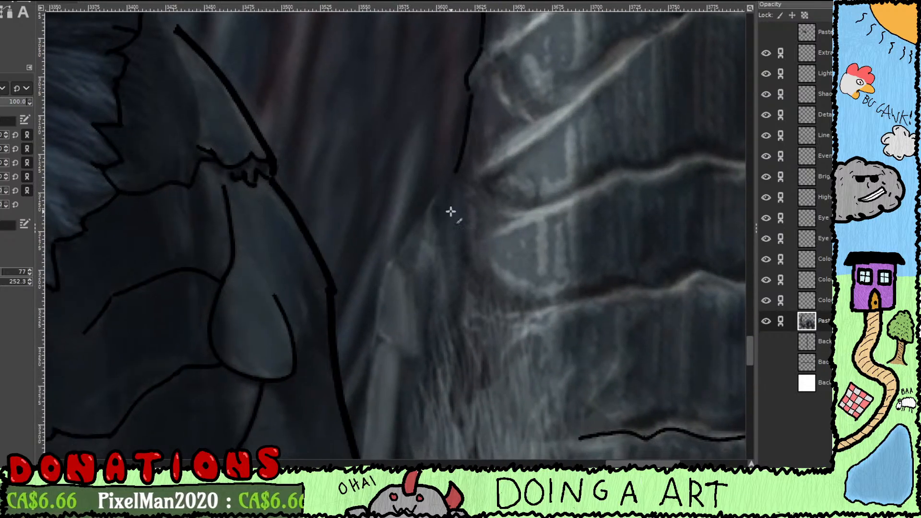
Step: Join the plate's inner edge to a line running down the small scale and narrow strip to the thick foreground outline
{"action": "left_click_drag", "start_coordinate": [379, 306], "coordinate": [389, 260]}
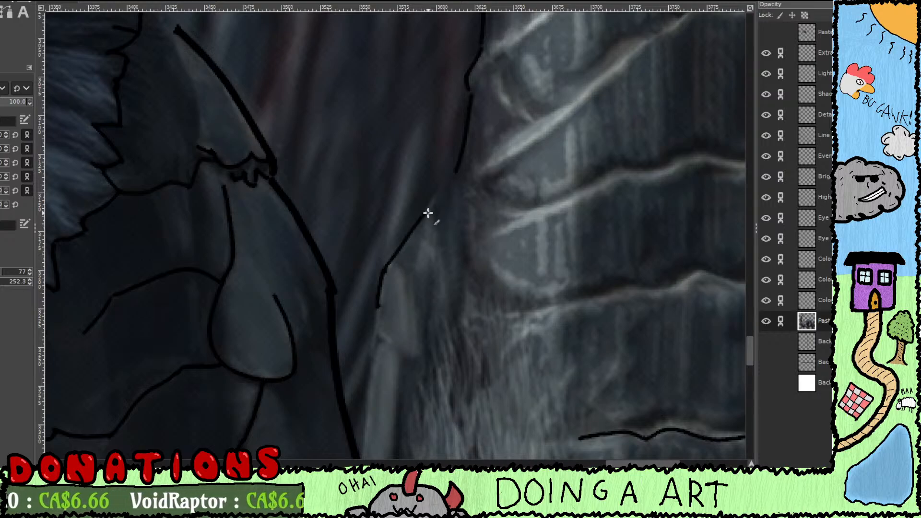
{"action": "left_click_drag", "start_coordinate": [454, 171], "coordinate": [465, 155]}
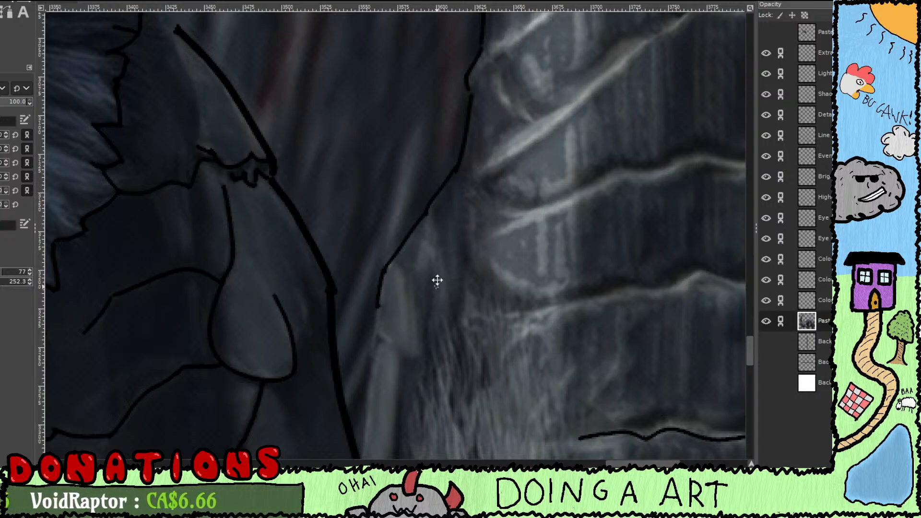
{"action": "left_click_drag", "start_coordinate": [437, 281], "coordinate": [483, 83]}
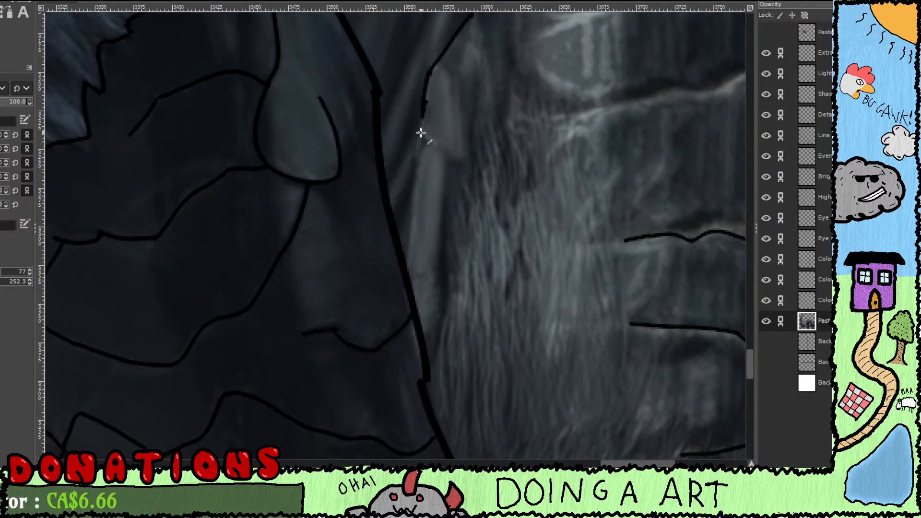
{"action": "left_click_drag", "start_coordinate": [415, 180], "coordinate": [405, 261]}
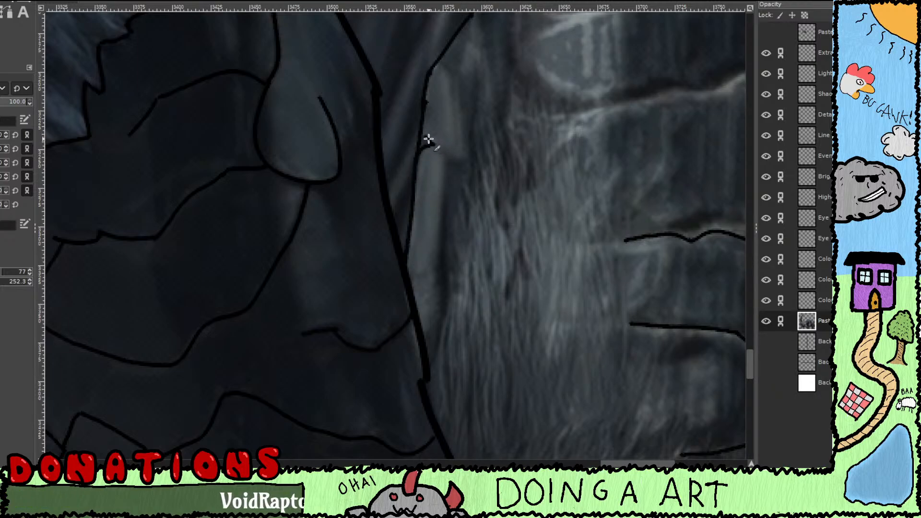
Step: Ink the opposite side of the small pointed scale and of the narrow strip beneath it, down to the thick outline
{"action": "scroll", "coordinate": [481, 180], "scroll_direction": "up", "scroll_amount": 5}
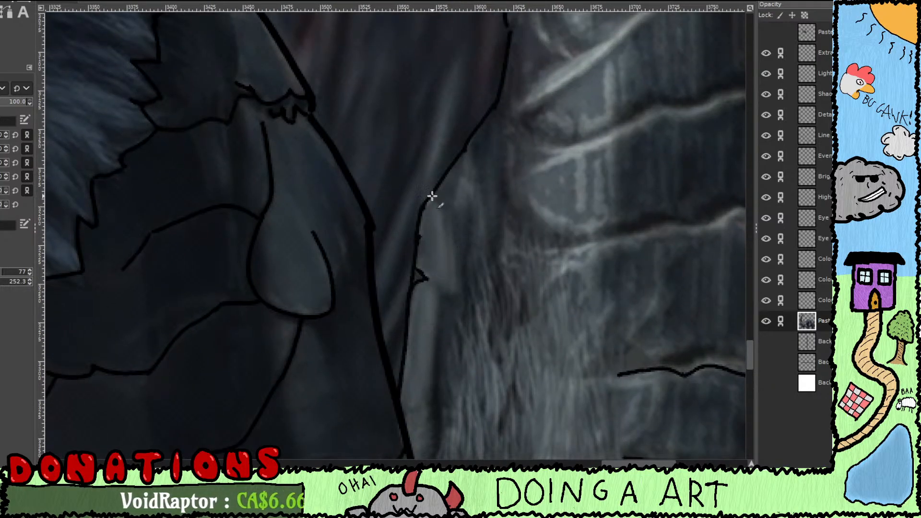
{"action": "mouse_move", "coordinate": [447, 217]}
{"action": "left_mouse_down"}
{"action": "mouse_move", "coordinate": [459, 278]}
{"action": "mouse_move", "coordinate": [441, 296]}
{"action": "left_mouse_up"}
{"action": "scroll", "coordinate": [453, 259], "scroll_direction": "down", "scroll_amount": 2}
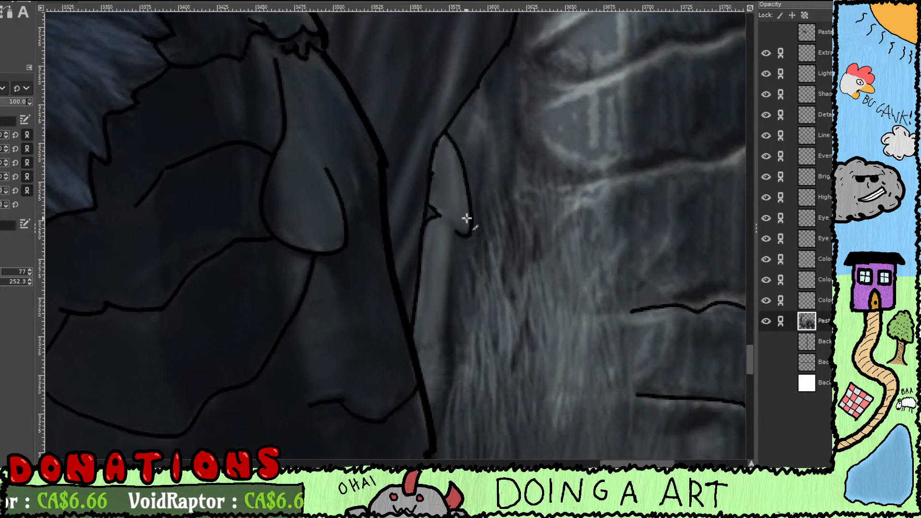
{"action": "mouse_move", "coordinate": [457, 235]}
{"action": "left_mouse_down"}
{"action": "mouse_move", "coordinate": [452, 380]}
{"action": "mouse_move", "coordinate": [433, 441]}
{"action": "left_mouse_up"}
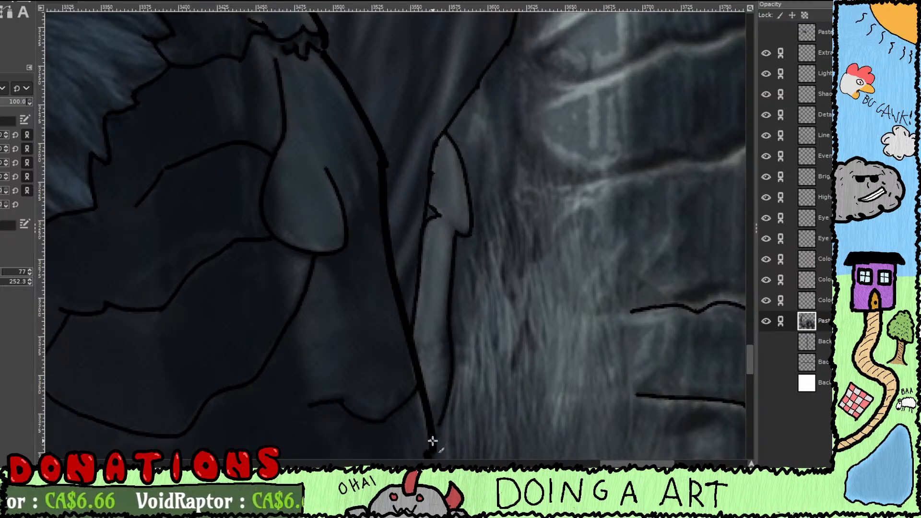
Step: Try inking a line along the pale diagonal ridge on the banded limb
{"action": "scroll", "coordinate": [418, 400], "scroll_direction": "up", "scroll_amount": 6}
{"action": "scroll", "coordinate": [422, 350], "scroll_direction": "right", "scroll_amount": 3}
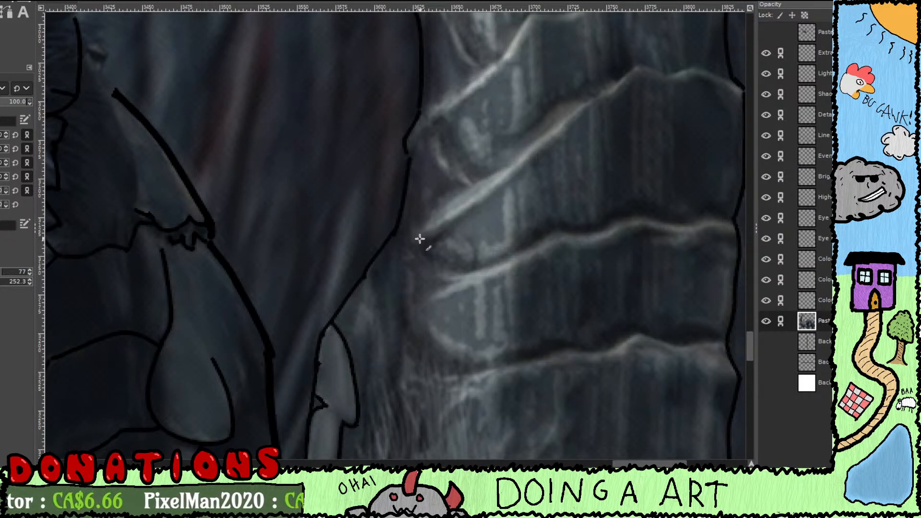
{"action": "left_click_drag", "start_coordinate": [469, 209], "coordinate": [530, 152]}
{"action": "key", "text": "ctrl+z"}
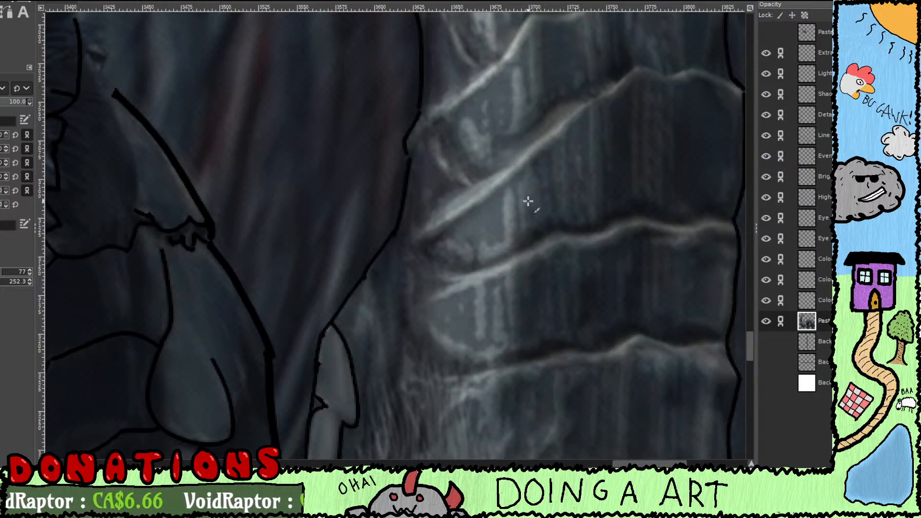
Step: Hide the painted creature layer to examine the line art on its own
{"action": "scroll", "coordinate": [525, 206], "scroll_direction": "down", "scroll_amount": 7}
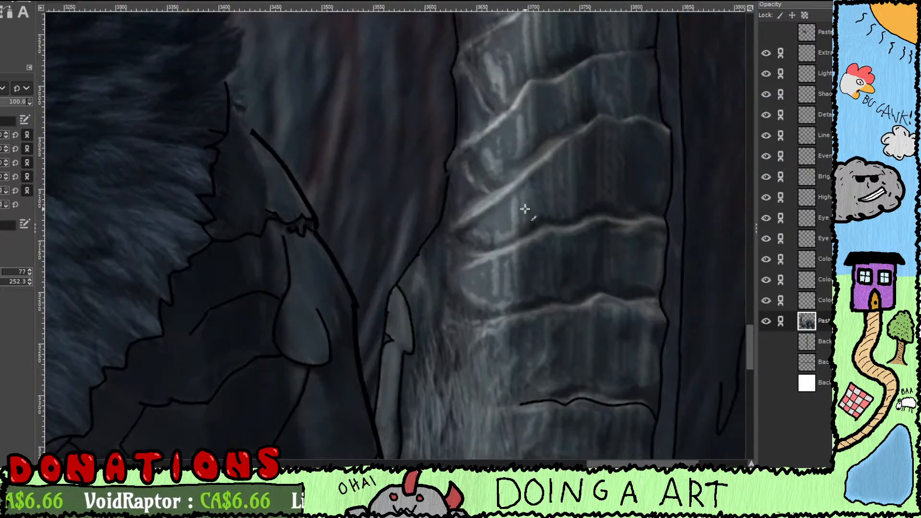
{"action": "scroll", "coordinate": [695, 286], "scroll_direction": "down", "scroll_amount": 1}
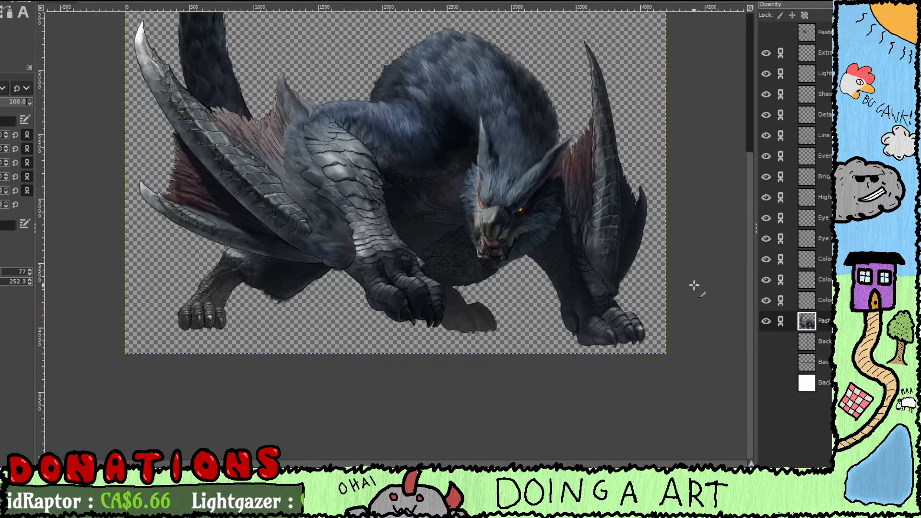
{"action": "left_click", "coordinate": [766, 321]}
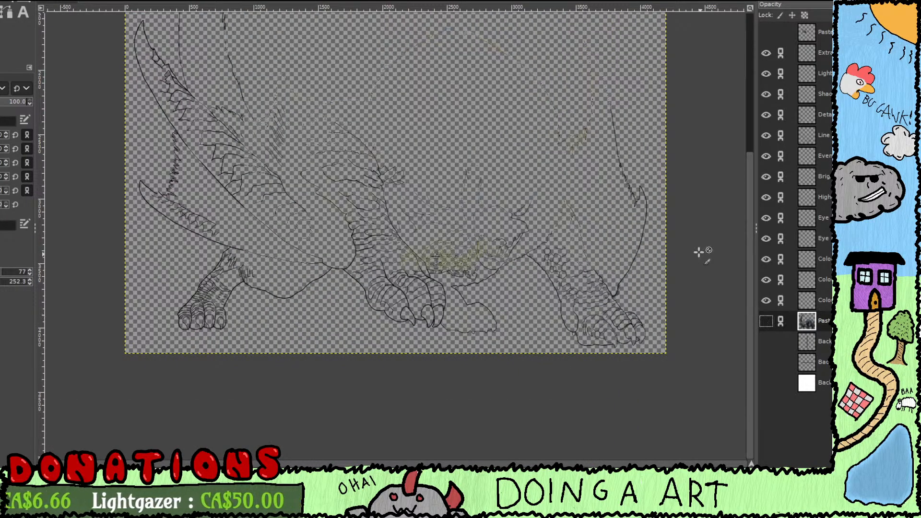
{"action": "scroll", "coordinate": [664, 205], "scroll_direction": "up", "scroll_amount": 2}
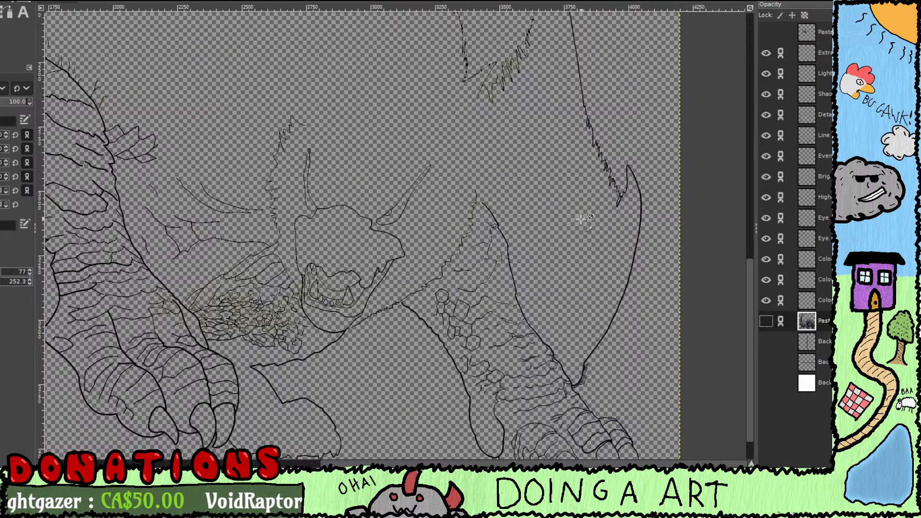
Step: Flip the painted creature layer's visibility repeatedly to compare it with the line art around the head and banded limb
{"action": "key", "text": "ctrl+z"}
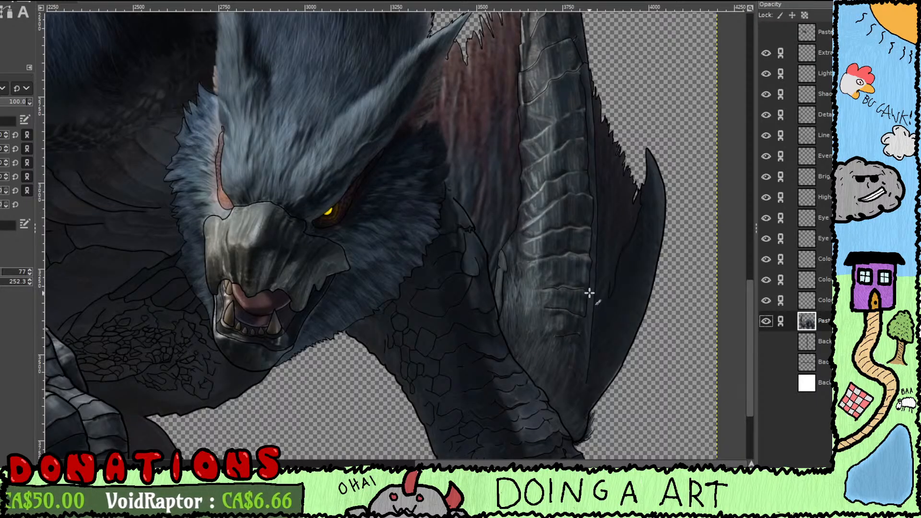
{"action": "key", "text": "ctrl+y"}
{"action": "key", "text": "ctrl+z"}
{"action": "key", "text": "ctrl+y"}
{"action": "key", "text": "ctrl+z"}
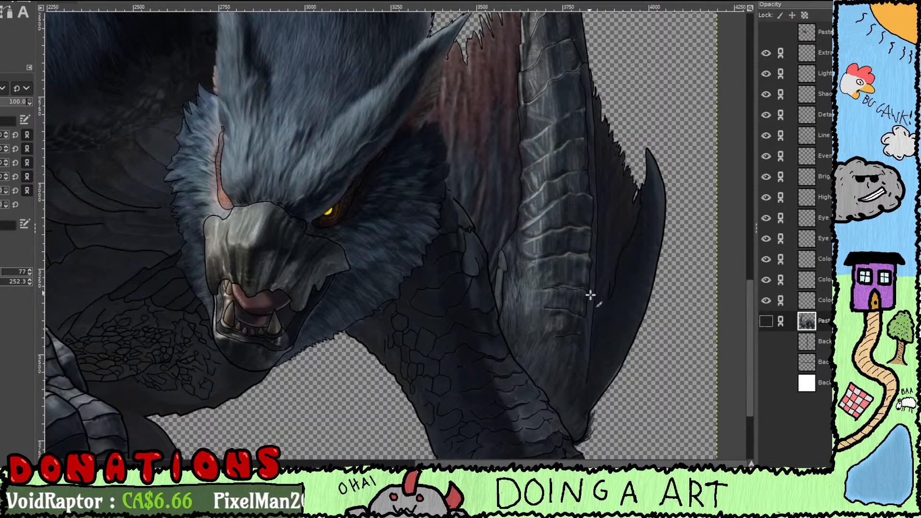
{"action": "key", "text": "ctrl+z"}
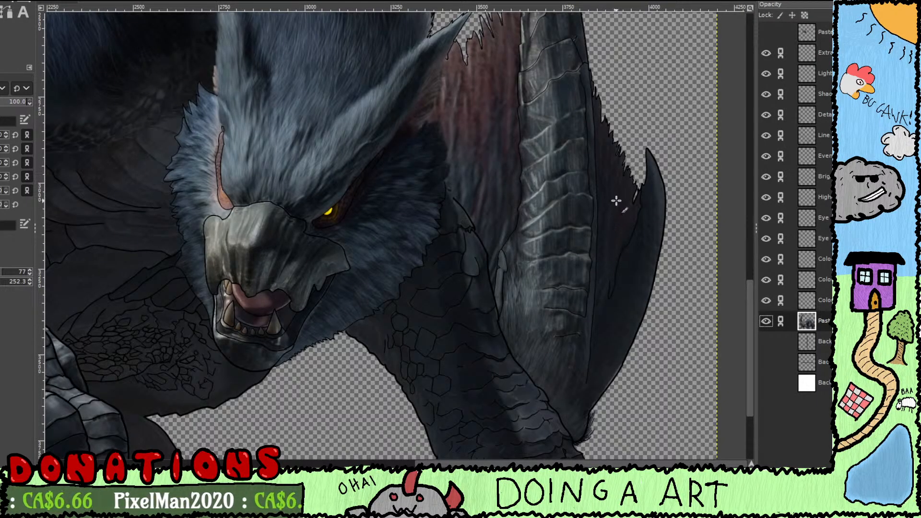
Step: Compare the line art around the mane, spiked fringe and tall banded limb with and without the painted creature layer
{"action": "left_click_drag", "start_coordinate": [668, 129], "coordinate": [678, 355]}
{"action": "left_click", "coordinate": [766, 322]}
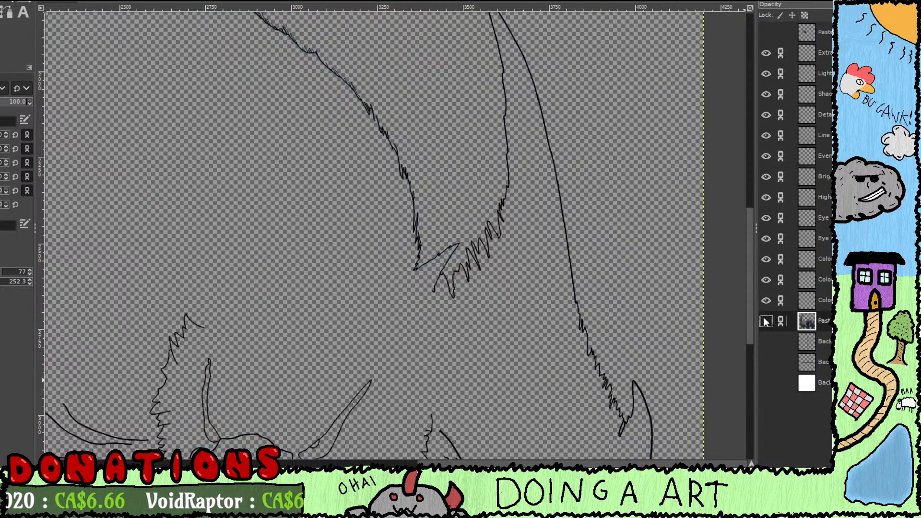
{"action": "left_click", "coordinate": [766, 322]}
{"action": "left_click", "coordinate": [766, 322]}
{"action": "left_click", "coordinate": [766, 321]}
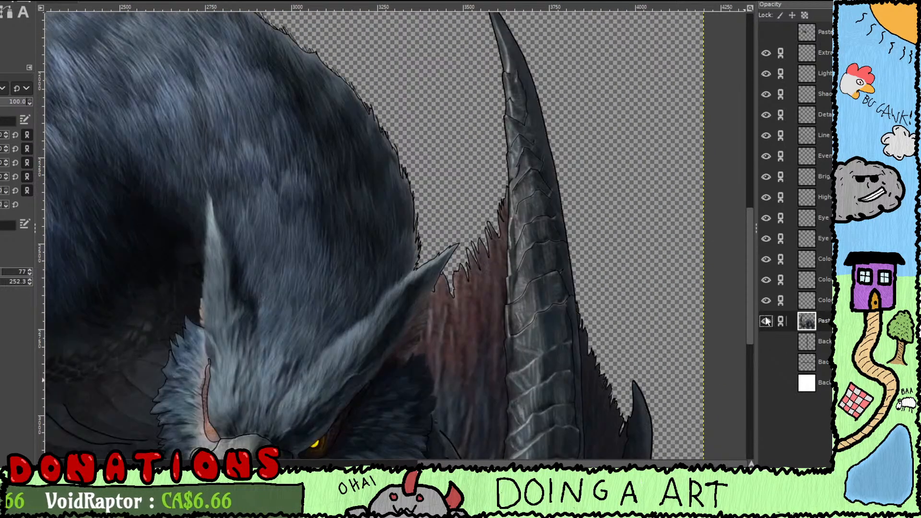
{"action": "left_click", "coordinate": [766, 322]}
{"action": "left_click", "coordinate": [766, 321]}
{"action": "left_click", "coordinate": [766, 320]}
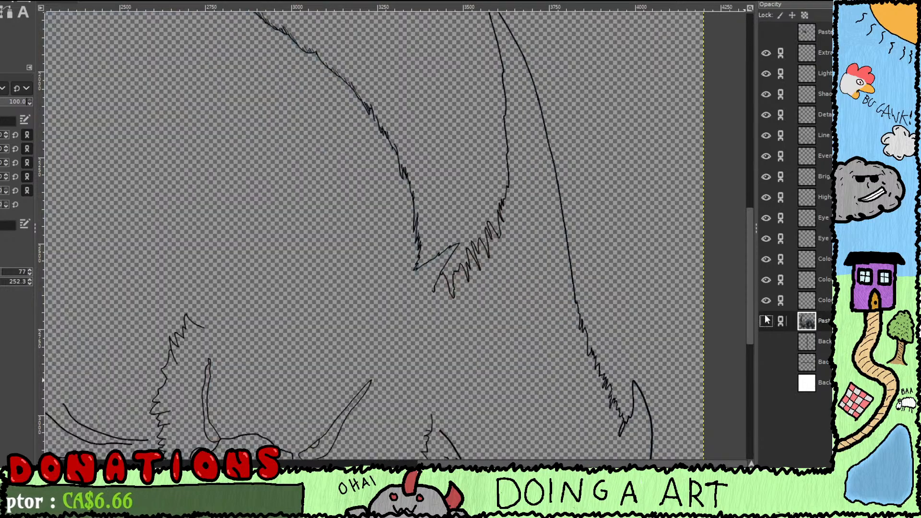
{"action": "left_click", "coordinate": [767, 320]}
{"action": "left_click", "coordinate": [766, 321]}
{"action": "left_click", "coordinate": [766, 320]}
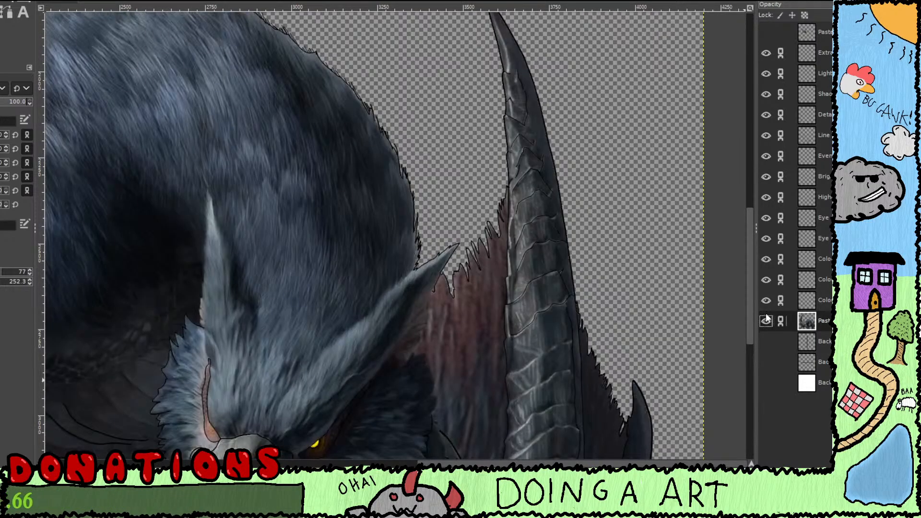
{"action": "left_click", "coordinate": [766, 320]}
{"action": "left_click", "coordinate": [766, 321]}
{"action": "left_click", "coordinate": [766, 321]}
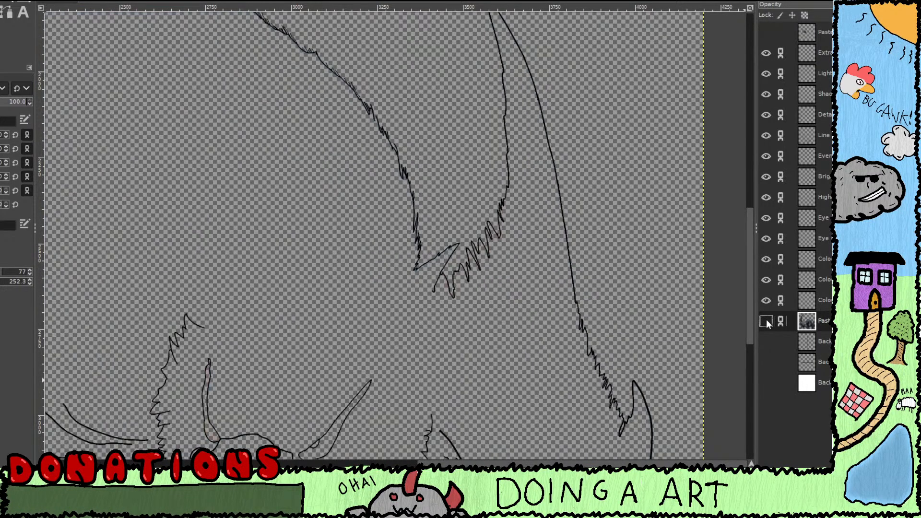
{"action": "left_click", "coordinate": [766, 321]}
{"action": "left_click_drag", "start_coordinate": [657, 243], "coordinate": [665, 287]}
{"action": "key", "text": "ctrl+z"}
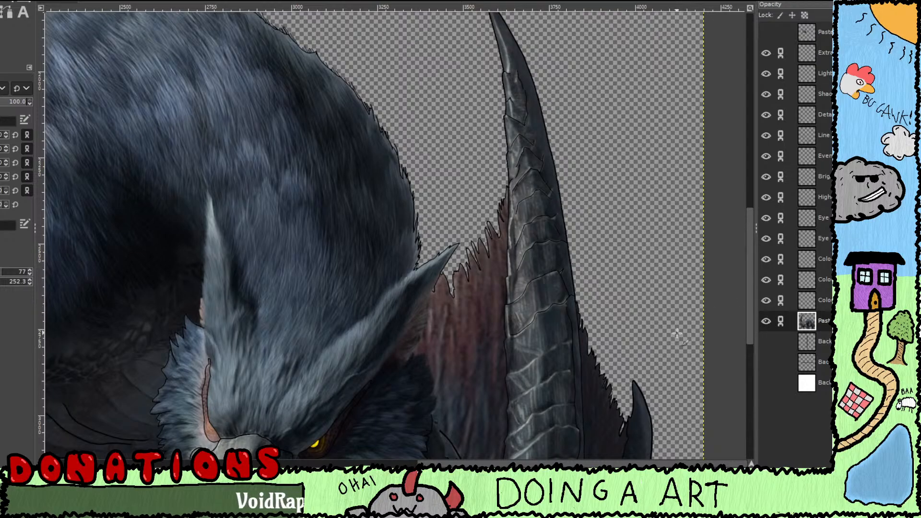
Step: Compare the jaw, scaled foreleg and curved plate's line art with and without the painted creature layer, leaving that layer shown
{"action": "left_click_drag", "start_coordinate": [676, 333], "coordinate": [614, 207]}
{"action": "mouse_move", "coordinate": [631, 326]}
{"action": "left_mouse_down"}
{"action": "mouse_move", "coordinate": [640, 175]}
{"action": "mouse_move", "coordinate": [632, 295]}
{"action": "mouse_move", "coordinate": [640, 298]}
{"action": "mouse_move", "coordinate": [613, 234]}
{"action": "mouse_move", "coordinate": [615, 197]}
{"action": "left_mouse_up"}
{"action": "left_click", "coordinate": [765, 321]}
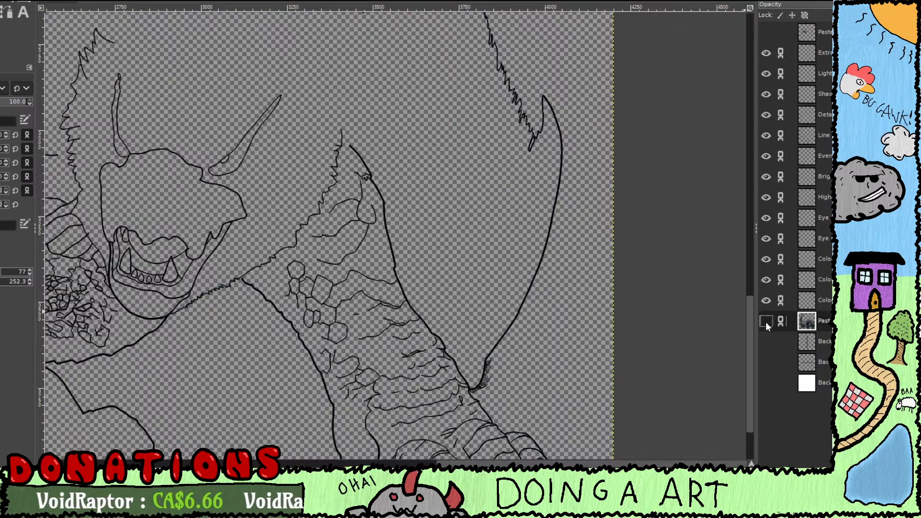
{"action": "left_click", "coordinate": [767, 322]}
{"action": "left_click", "coordinate": [767, 323]}
{"action": "left_click", "coordinate": [767, 323]}
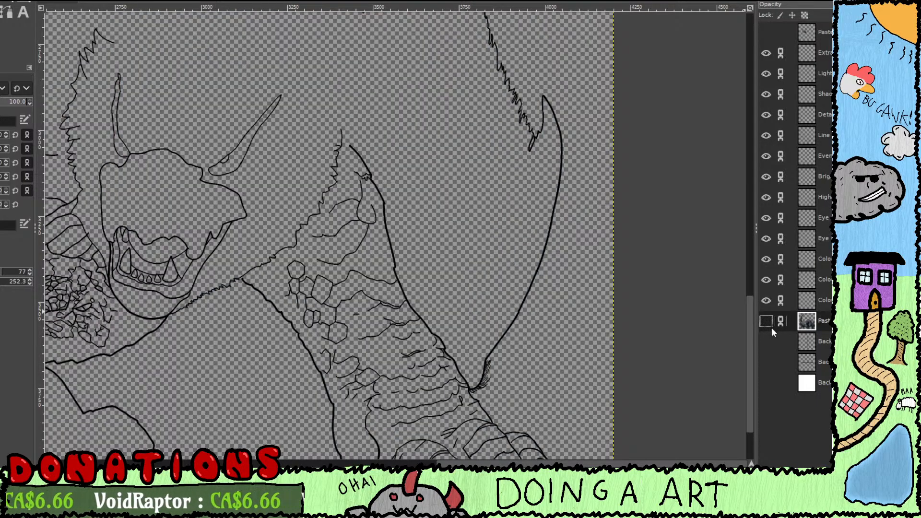
{"action": "left_click", "coordinate": [766, 322]}
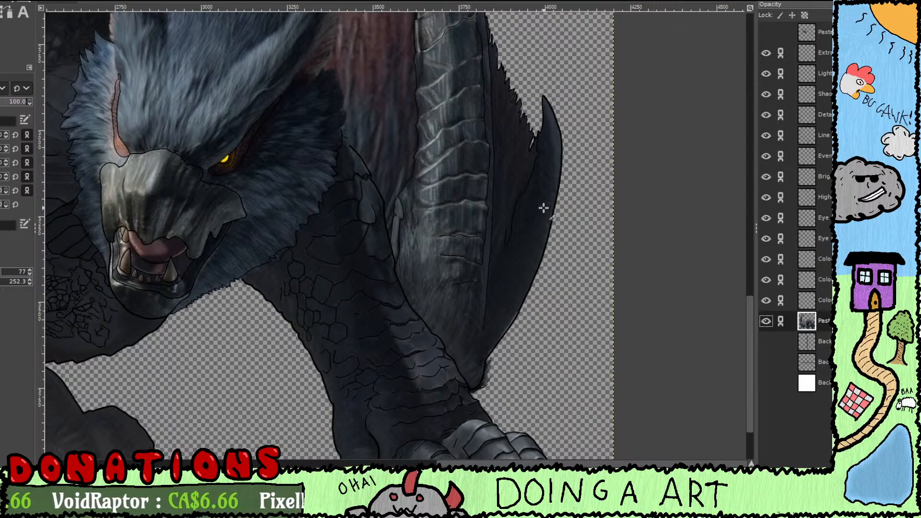
Step: Fuzzy-select the connected black band lines near the limb's lower end, using a threshold of 11.7
{"action": "scroll", "coordinate": [481, 269], "scroll_direction": "up", "scroll_amount": 5}
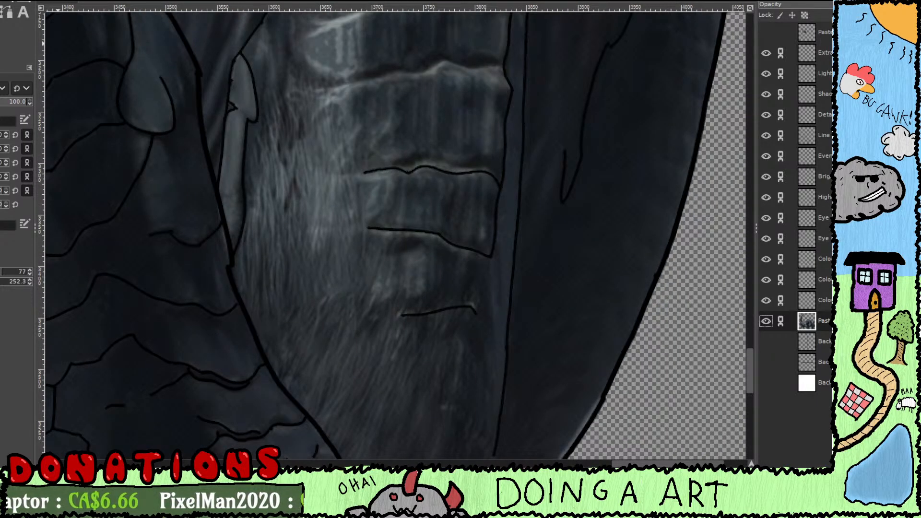
{"action": "key", "text": "u"}
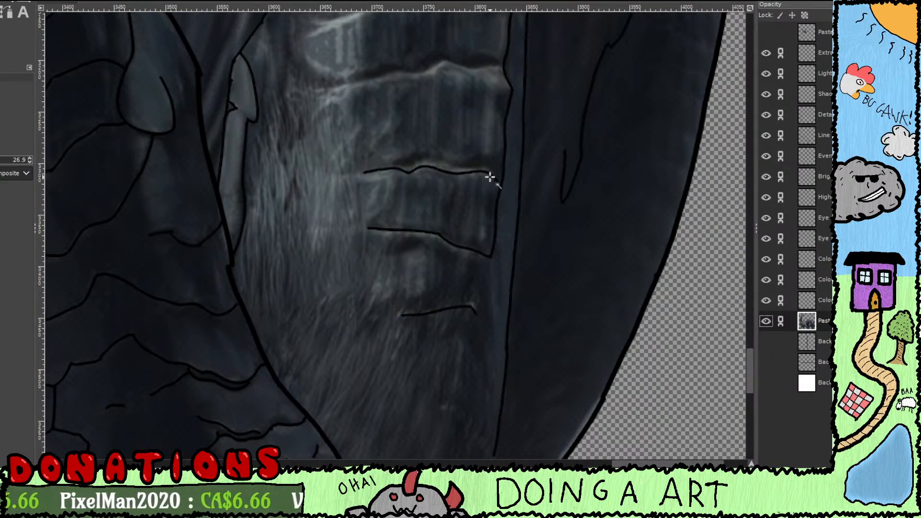
{"action": "left_click", "coordinate": [484, 173]}
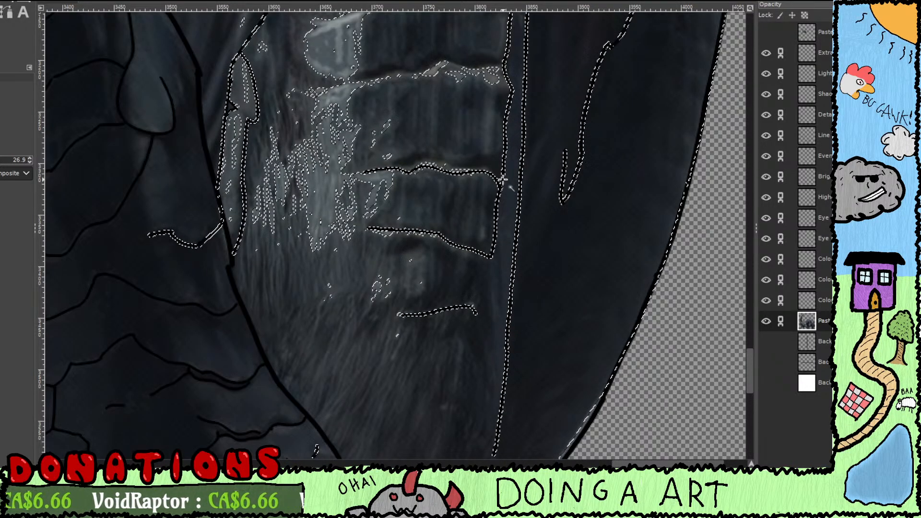
{"action": "left_click", "coordinate": [503, 181]}
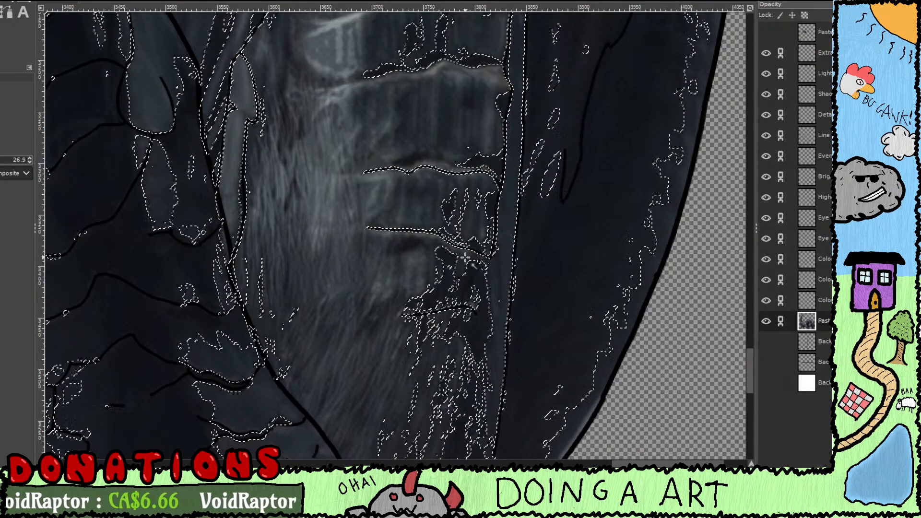
{"action": "left_click", "coordinate": [2, 160]}
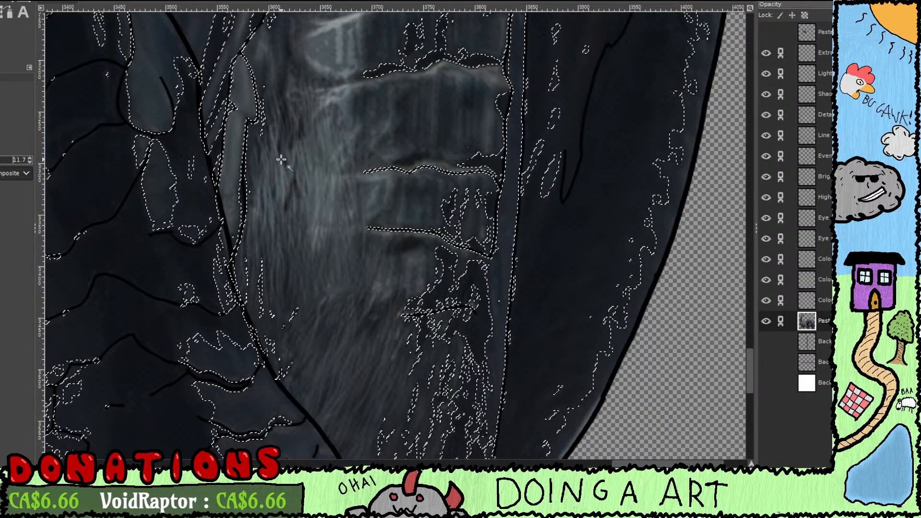
{"action": "left_click", "coordinate": [444, 171]}
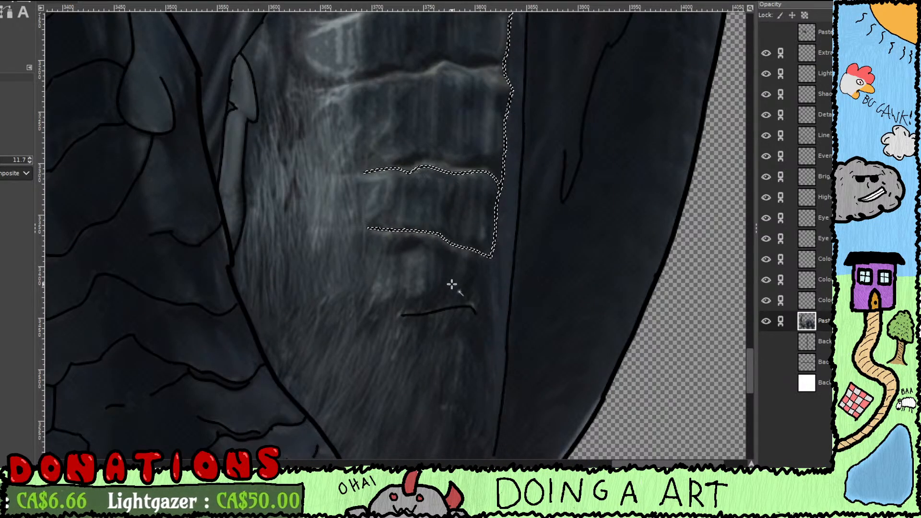
Step: Extend the selection with the short lowest crease, the connected band lines and the hooked line on the neighbouring dark plate
{"action": "left_click", "coordinate": [457, 307], "text": "shift"}
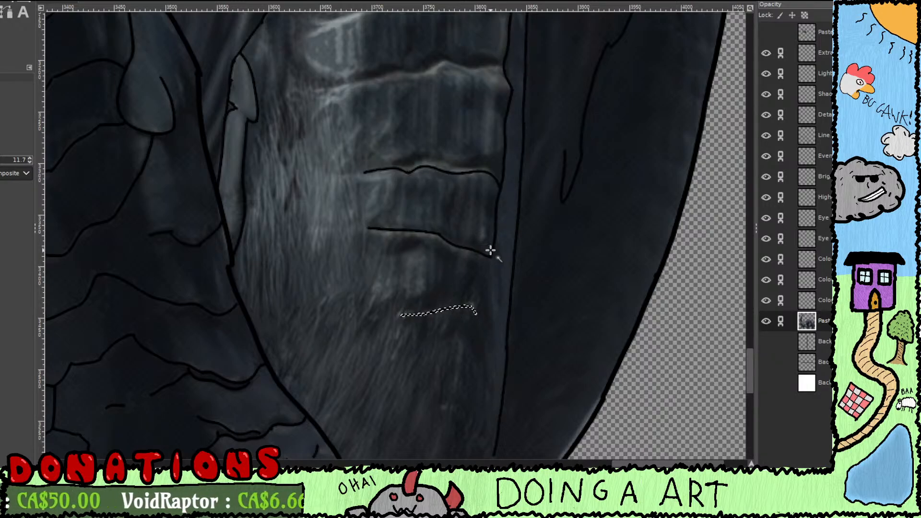
{"action": "scroll", "coordinate": [495, 243], "scroll_direction": "up", "scroll_amount": 4}
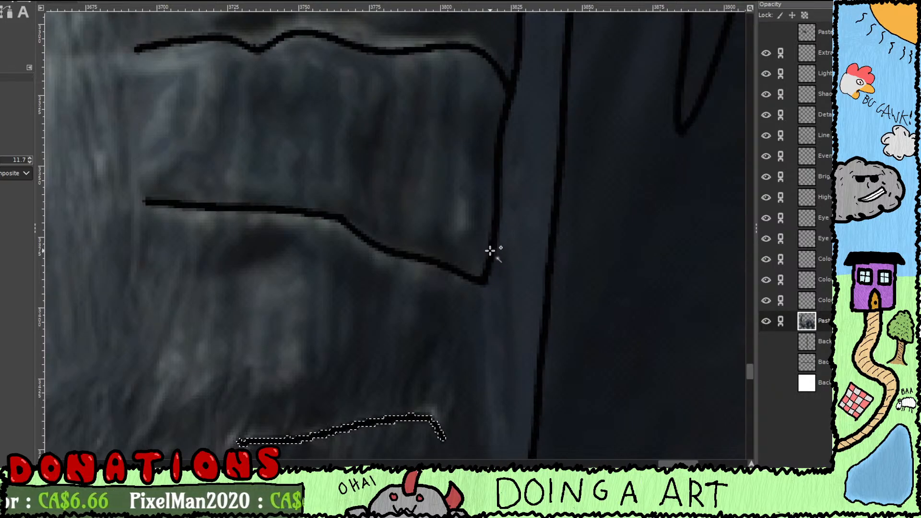
{"action": "left_click", "coordinate": [494, 255], "text": "shift"}
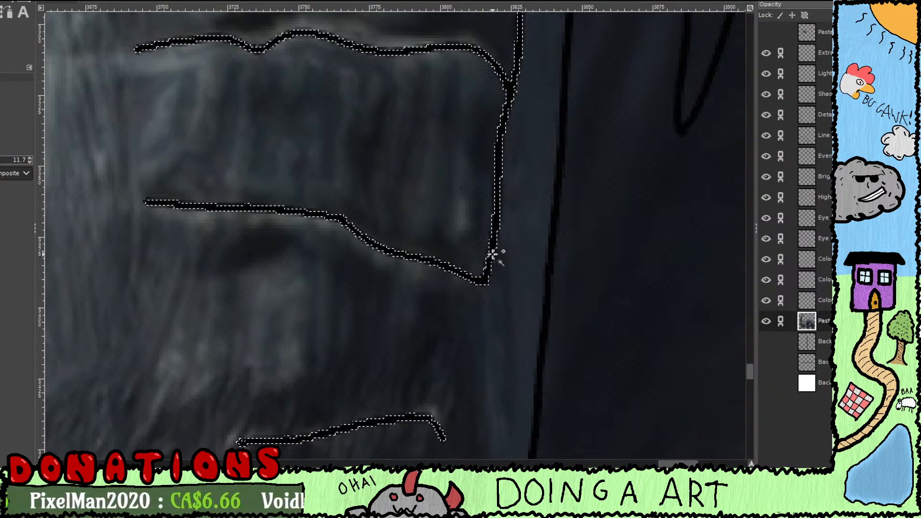
{"action": "scroll", "coordinate": [621, 288], "scroll_direction": "up", "scroll_amount": 5}
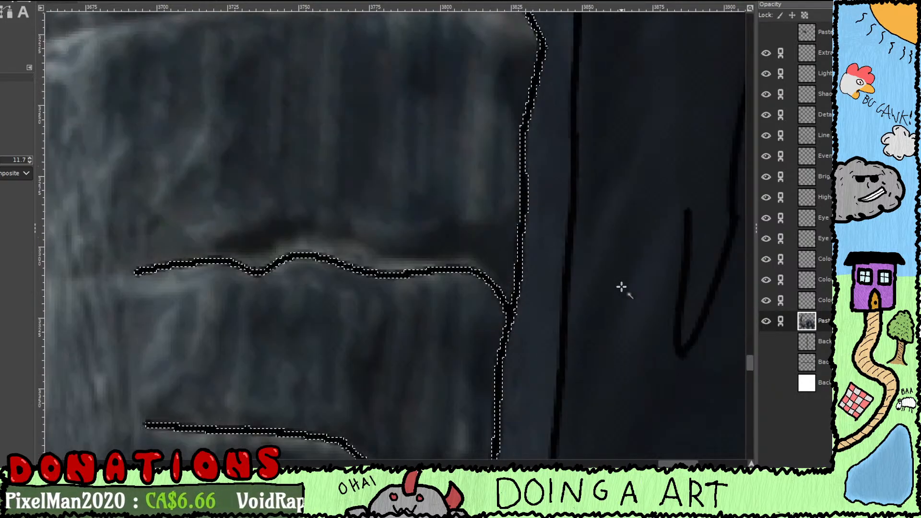
{"action": "left_click", "coordinate": [686, 248], "text": "shift"}
{"action": "scroll", "coordinate": [602, 255], "scroll_direction": "up", "scroll_amount": 5}
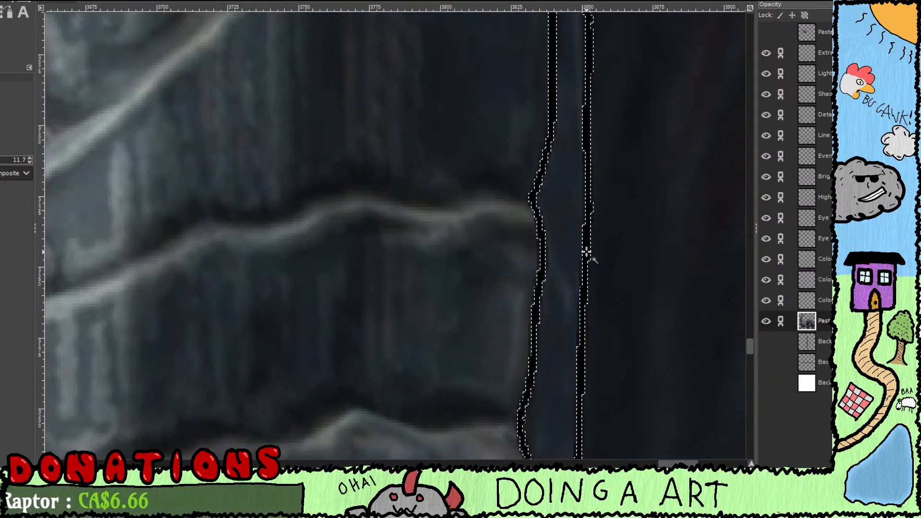
Step: Add the banded limb's long side edge line and the joined crease and edge lines above it to the selection
{"action": "scroll", "coordinate": [587, 251], "scroll_direction": "down", "scroll_amount": 4}
{"action": "scroll", "coordinate": [585, 252], "scroll_direction": "down", "scroll_amount": 1}
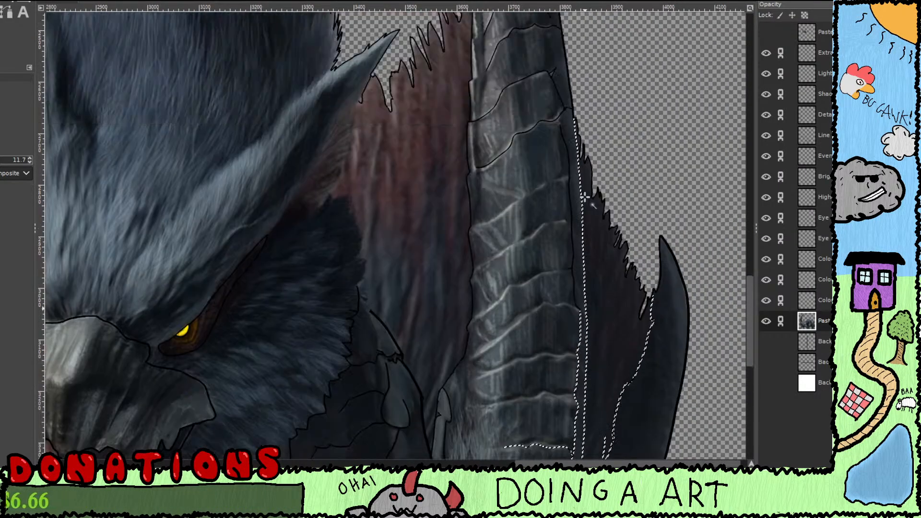
{"action": "scroll", "coordinate": [571, 237], "scroll_direction": "down", "scroll_amount": 1}
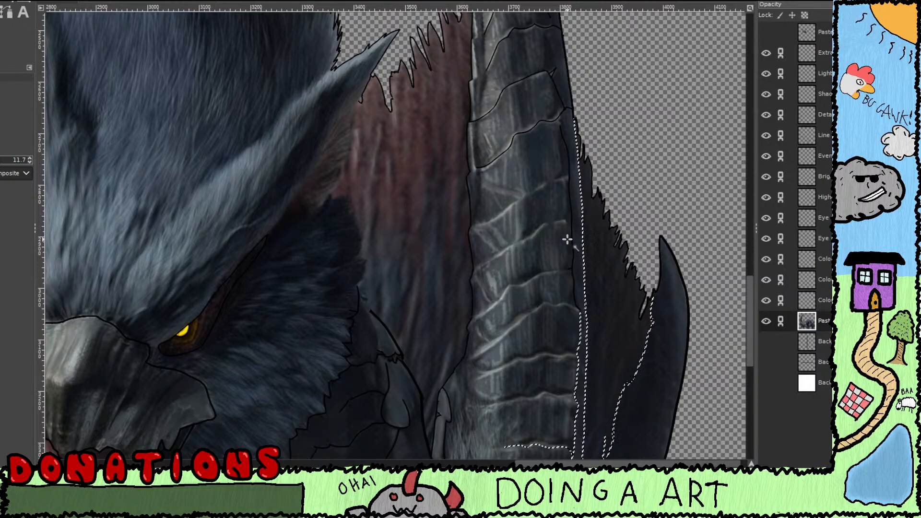
{"action": "scroll", "coordinate": [573, 216], "scroll_direction": "up", "scroll_amount": 3}
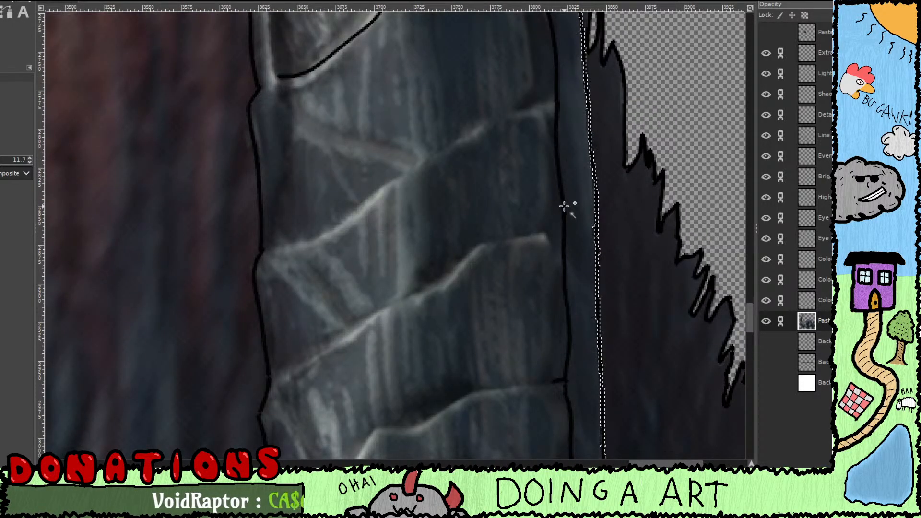
{"action": "scroll", "coordinate": [564, 223], "scroll_direction": "up", "scroll_amount": 5}
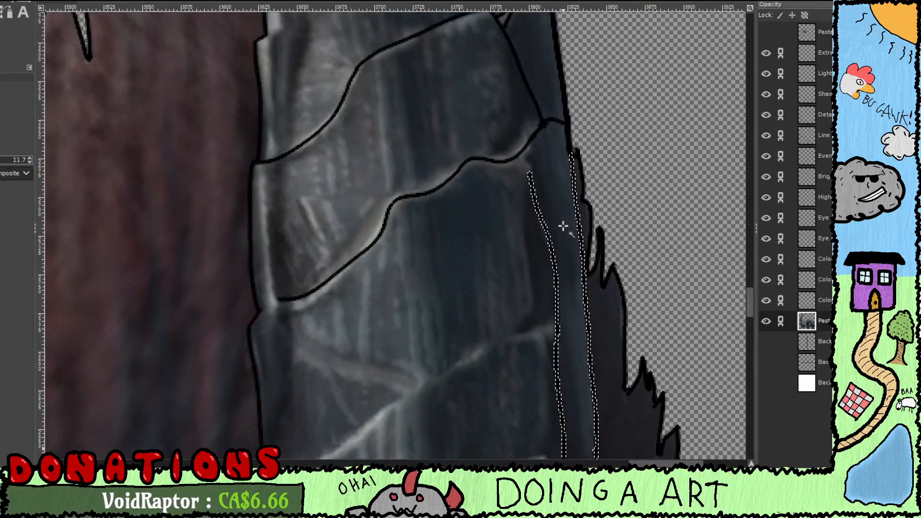
{"action": "left_click", "coordinate": [540, 107], "text": "shift"}
Step: Add the two wavy creases and the short diagonal line between them, beside the spiked fringe, to the selection
{"action": "scroll", "coordinate": [387, 174], "scroll_direction": "up", "scroll_amount": 7}
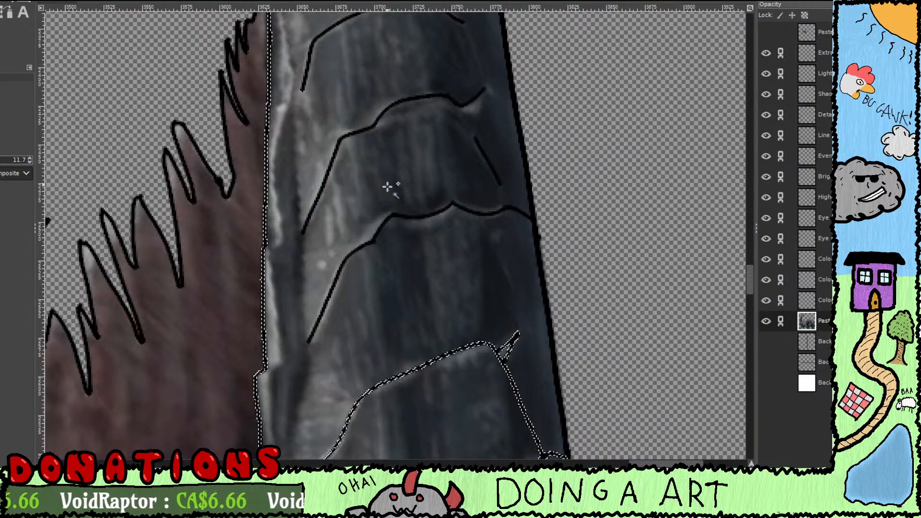
{"action": "left_click", "coordinate": [391, 217], "text": "shift"}
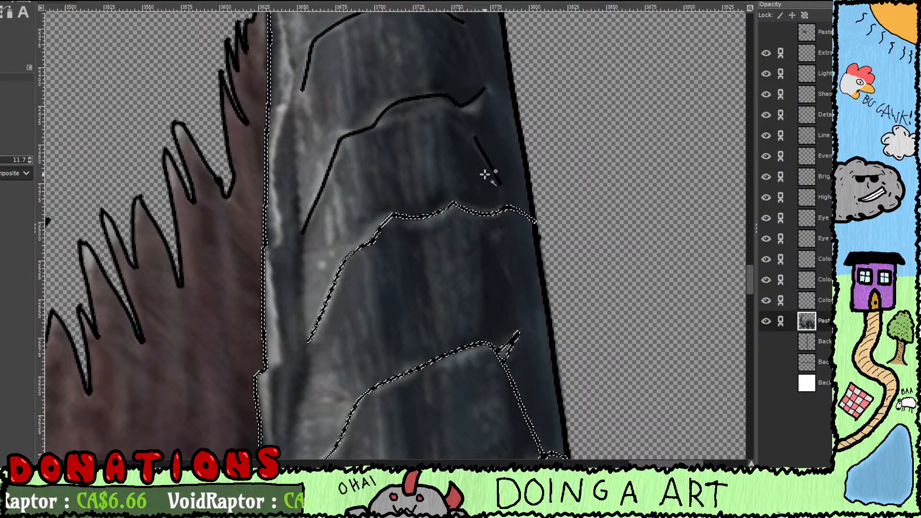
{"action": "left_click", "coordinate": [488, 157], "text": "shift"}
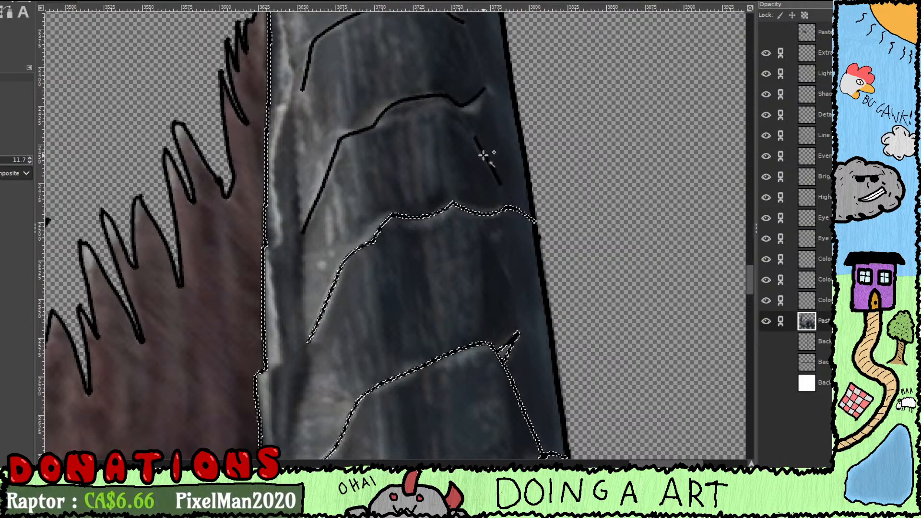
{"action": "left_click", "coordinate": [478, 142], "text": "ctrl"}
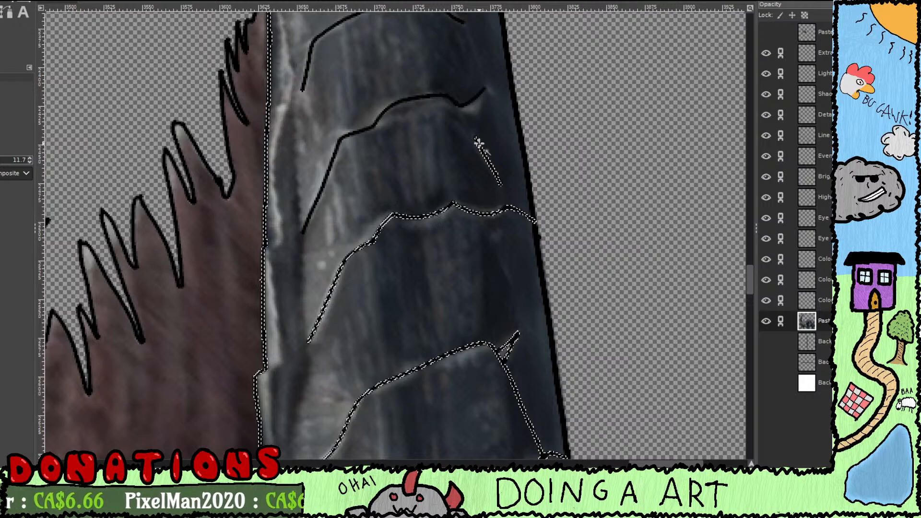
{"action": "left_click", "coordinate": [385, 111], "text": "shift"}
Step: Add the arched crease, the joined pointed creases above it and the short curved line beside them to the selection
{"action": "scroll", "coordinate": [385, 111], "scroll_direction": "up", "scroll_amount": 3}
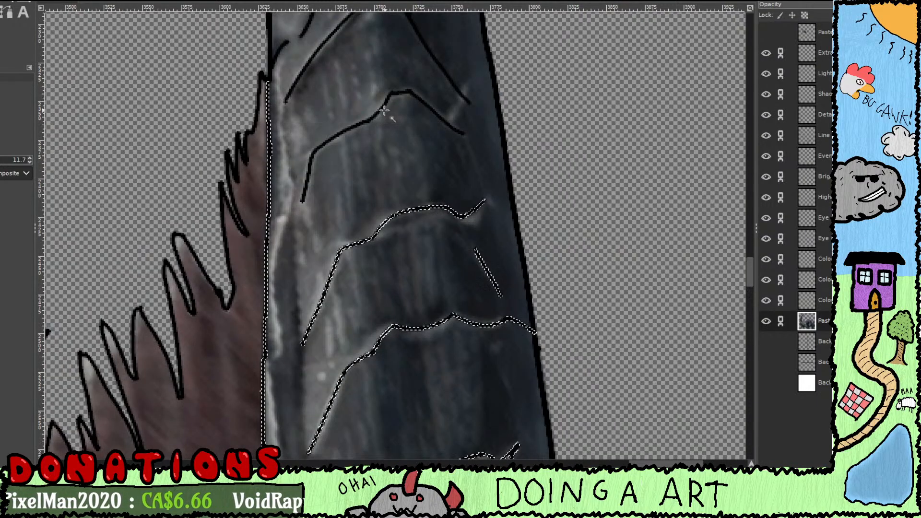
{"action": "left_click", "coordinate": [360, 125], "text": "shift"}
{"action": "scroll", "coordinate": [367, 120], "scroll_direction": "up", "scroll_amount": 3}
{"action": "scroll", "coordinate": [366, 120], "scroll_direction": "up", "scroll_amount": 3}
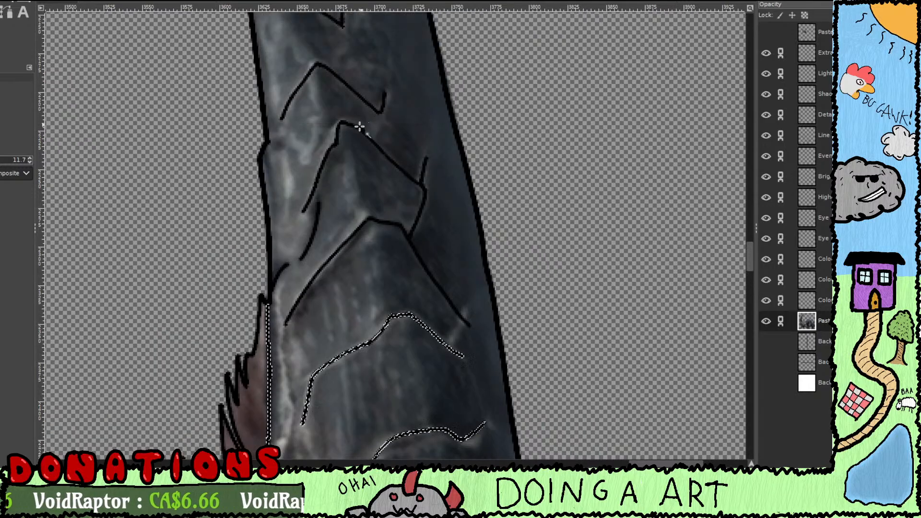
{"action": "left_click", "coordinate": [338, 140], "text": "shift"}
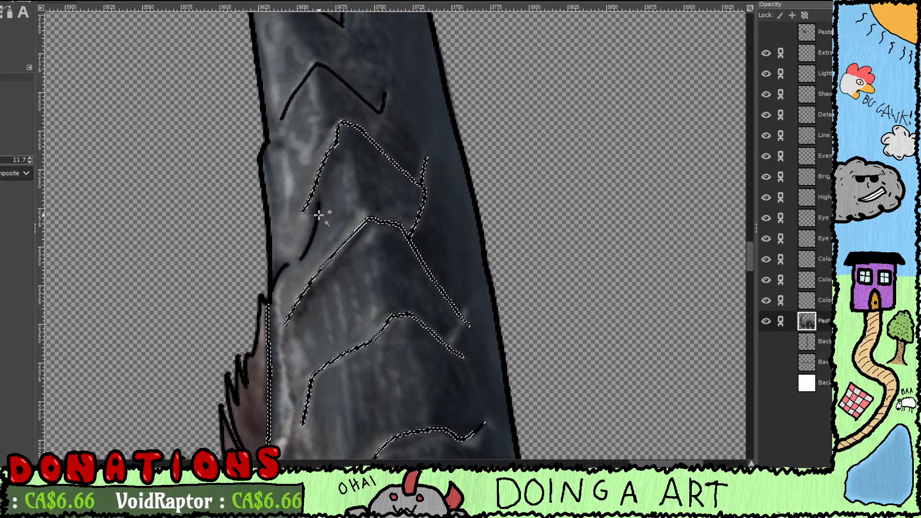
{"action": "left_click", "coordinate": [309, 247], "text": "shift"}
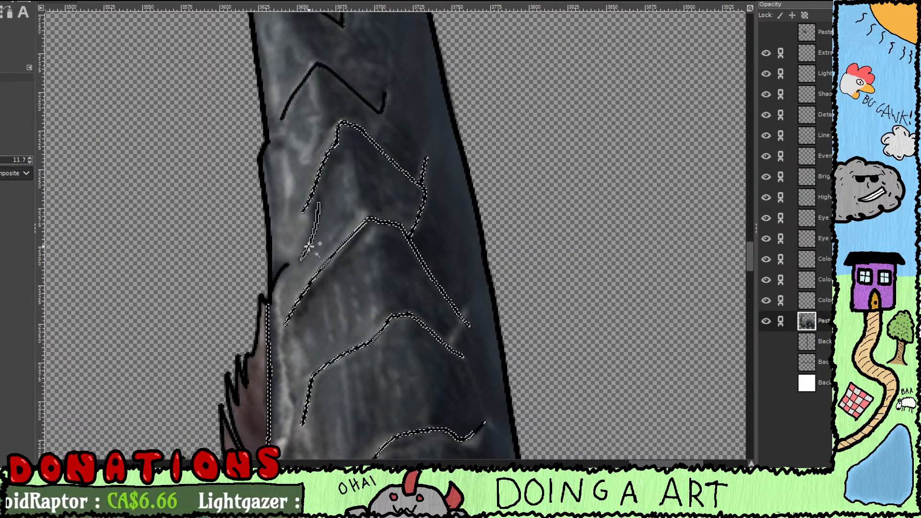
Step: Add the short curved line above the spiked fringe and the next pointed crease up the limb to the selection
{"action": "left_click", "coordinate": [280, 271], "text": "shift"}
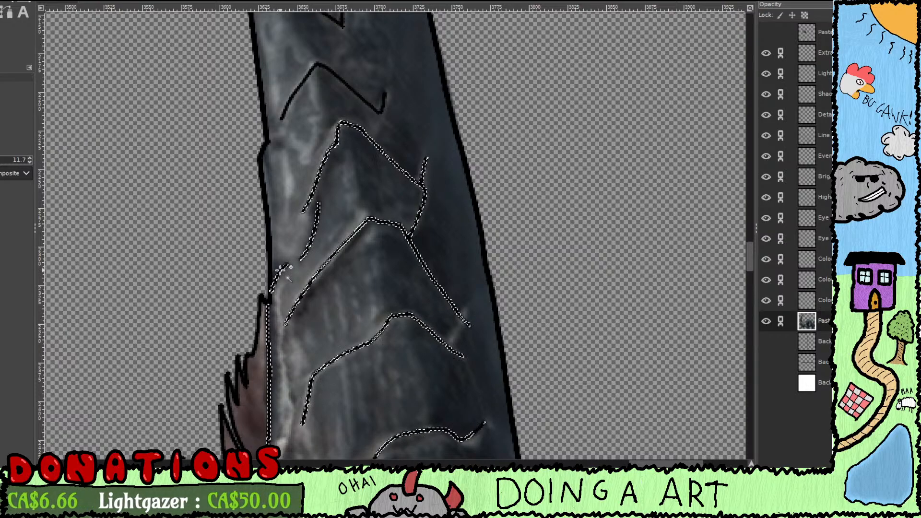
{"action": "left_click", "coordinate": [266, 220], "text": "shift"}
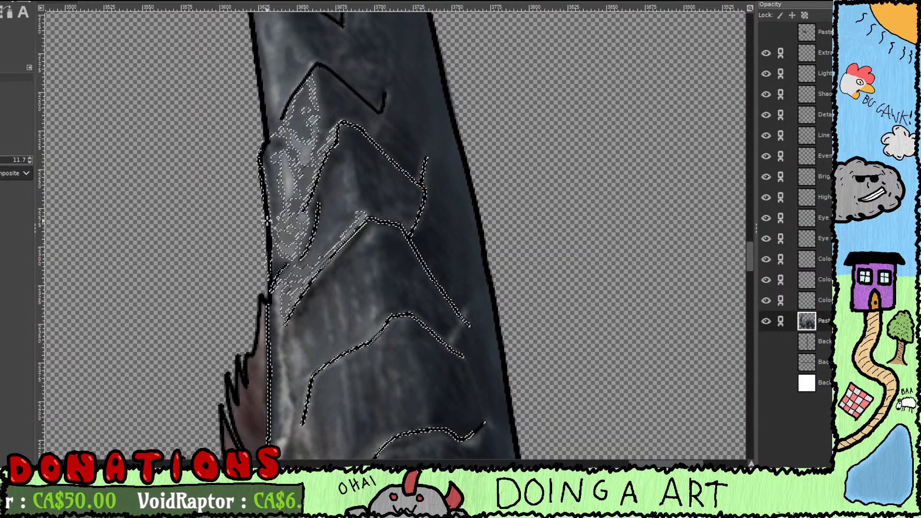
{"action": "key", "text": "ctrl+z"}
{"action": "scroll", "coordinate": [343, 201], "scroll_direction": "up", "scroll_amount": 1}
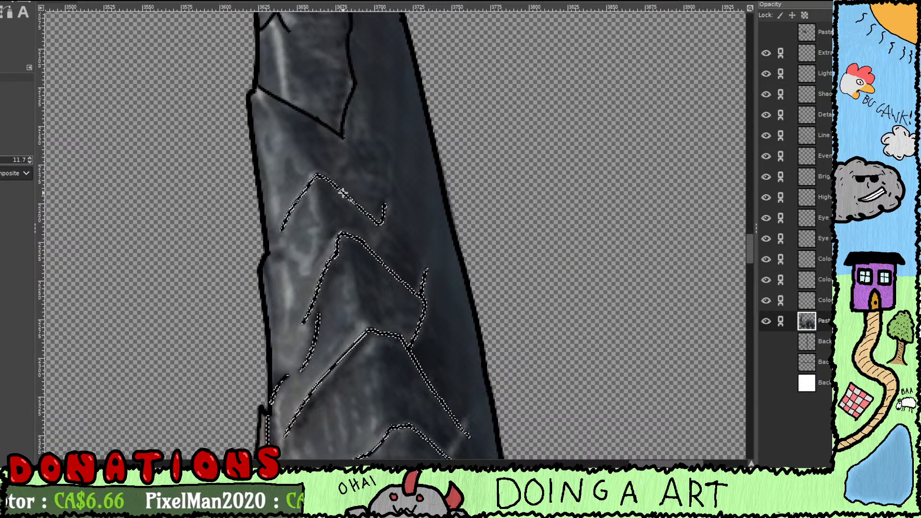
{"action": "scroll", "coordinate": [343, 193], "scroll_direction": "up", "scroll_amount": 1}
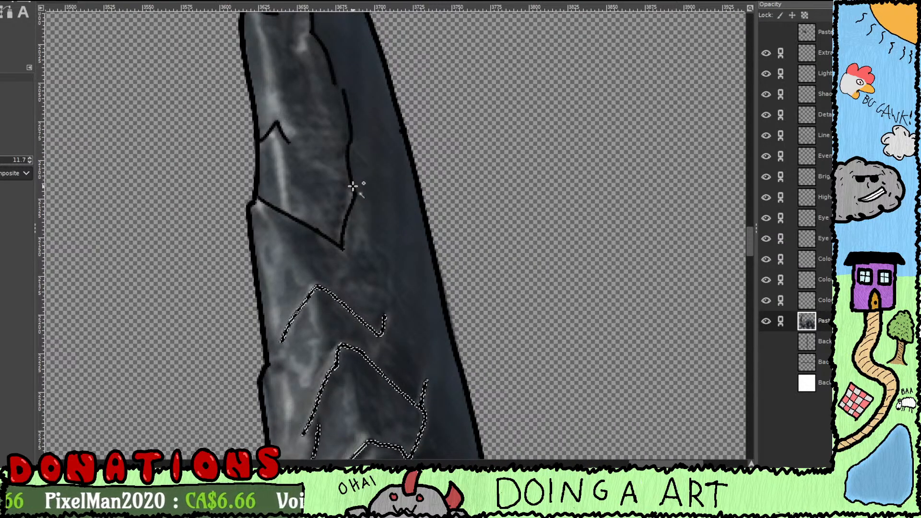
Step: Add the long jagged side line, small peaked crease, broken line above them and short edge crease near the limb's tip to the selection
{"action": "left_click", "coordinate": [353, 186], "text": "shift"}
{"action": "scroll", "coordinate": [283, 234], "scroll_direction": "up", "scroll_amount": 1}
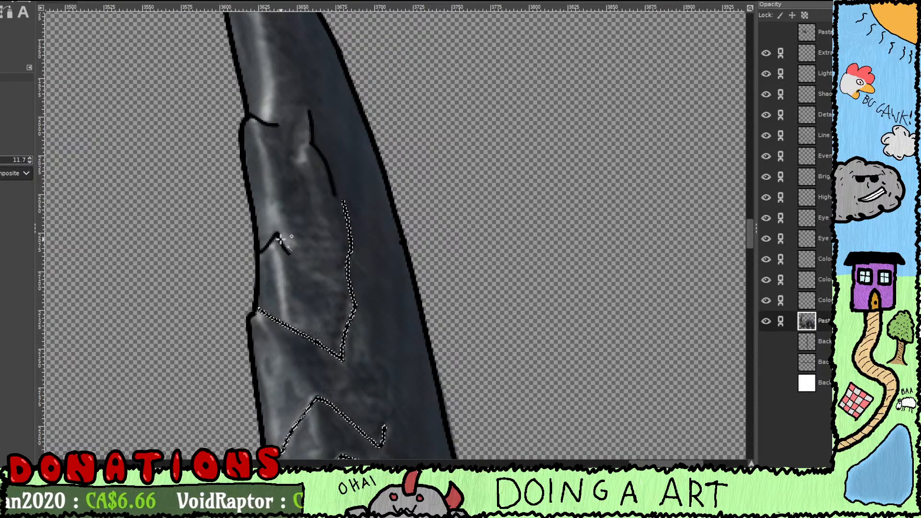
{"action": "left_click", "coordinate": [327, 183], "text": "shift"}
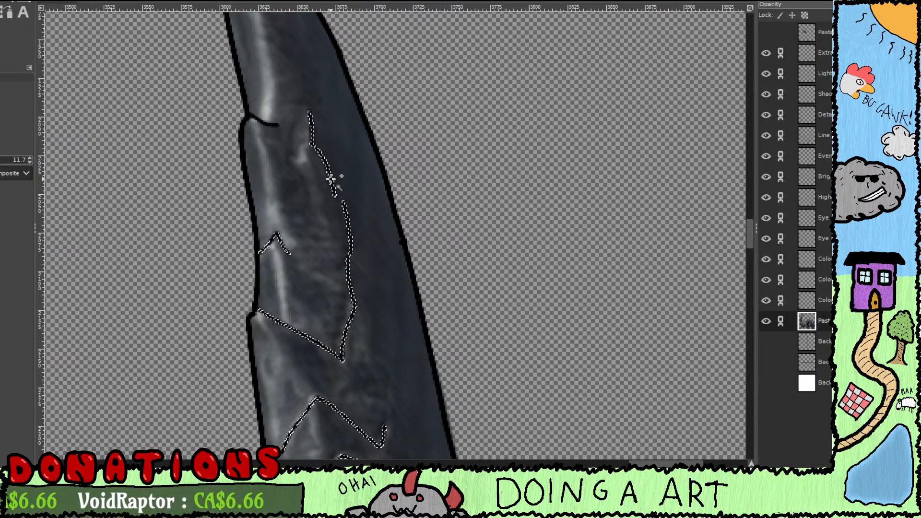
{"action": "scroll", "coordinate": [228, 209], "scroll_direction": "up", "scroll_amount": 1}
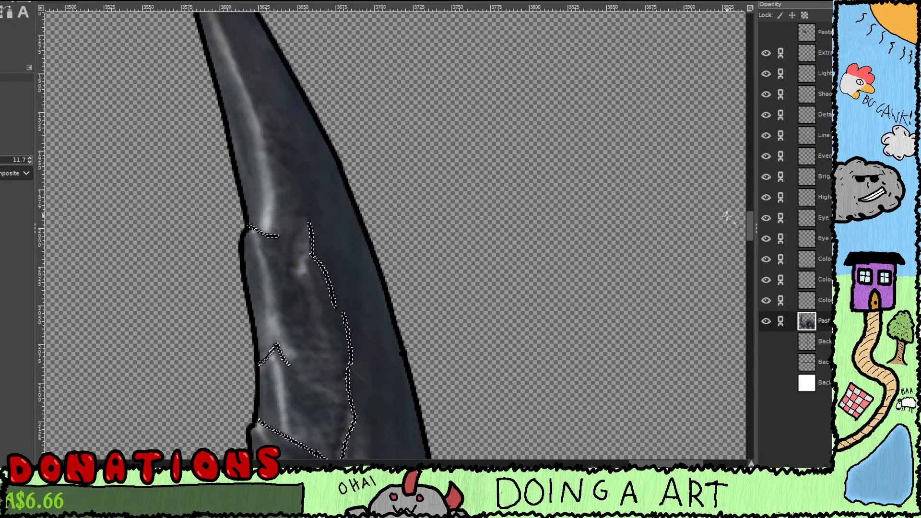
{"action": "left_click", "coordinate": [766, 321]}
{"action": "left_click", "coordinate": [766, 320]}
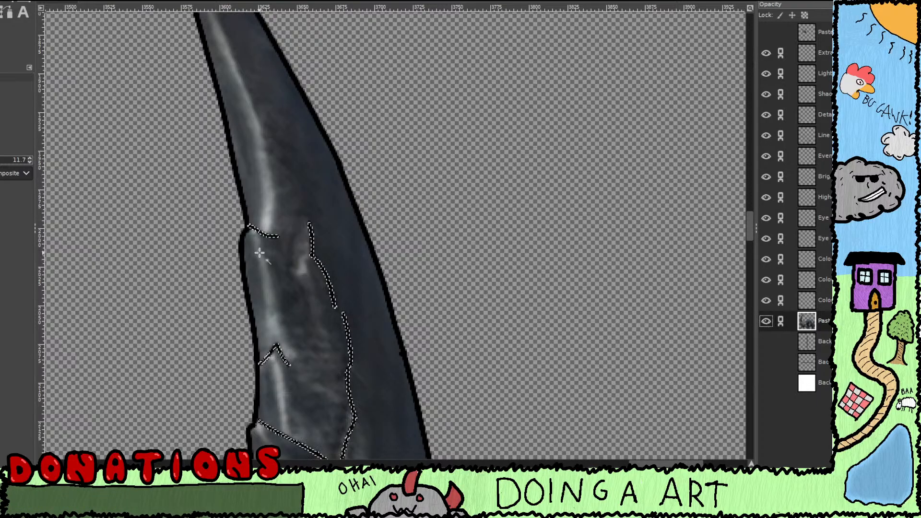
Step: Extend the selection with the outline around the narrow plate at the limb's base and the remaining gap in the side edge line
{"action": "scroll", "coordinate": [259, 253], "scroll_direction": "up", "scroll_amount": 5, "text": "ctrl"}
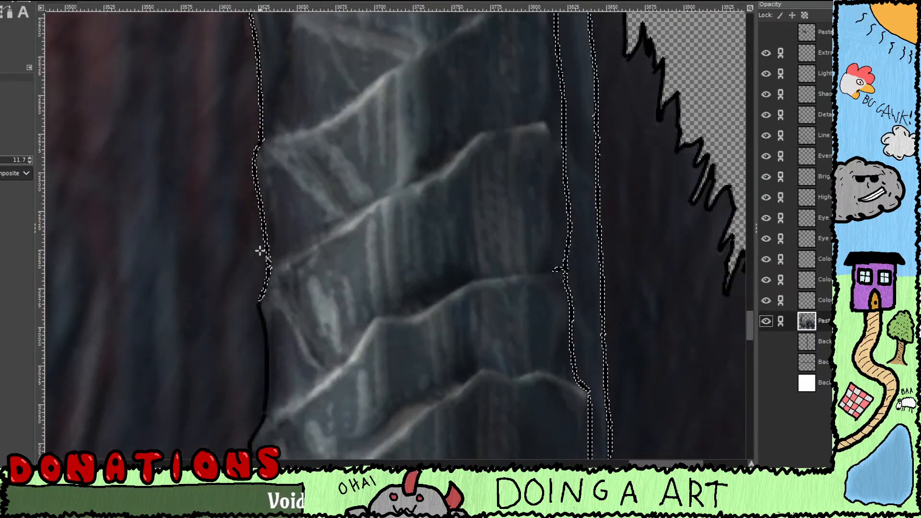
{"action": "scroll", "coordinate": [260, 251], "scroll_direction": "down", "scroll_amount": 6}
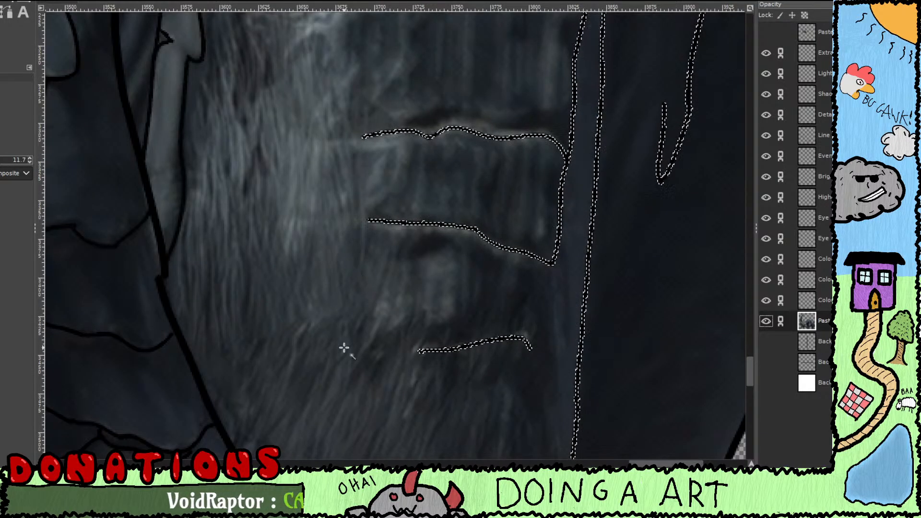
{"action": "scroll", "coordinate": [345, 348], "scroll_direction": "up", "scroll_amount": 5}
{"action": "left_click", "coordinate": [763, 321]}
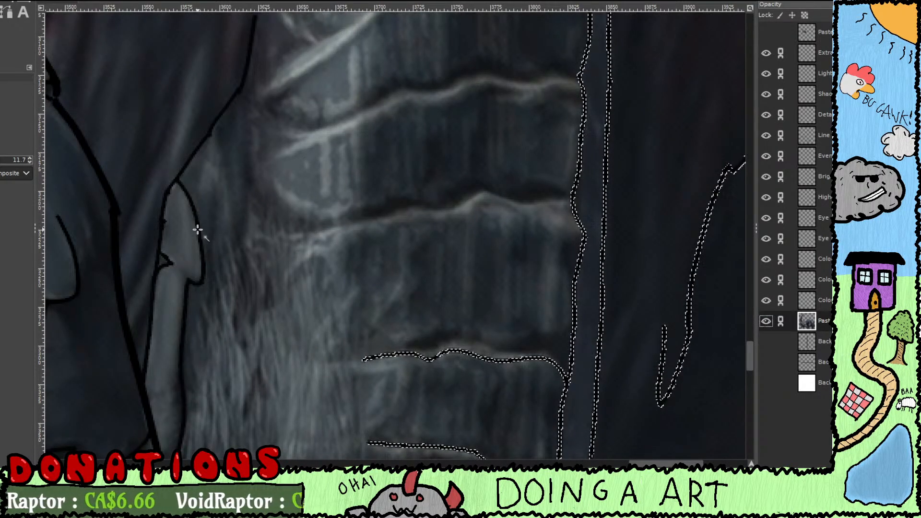
{"action": "left_click", "coordinate": [198, 231], "text": "shift"}
{"action": "scroll", "coordinate": [273, 210], "scroll_direction": "up", "scroll_amount": 5}
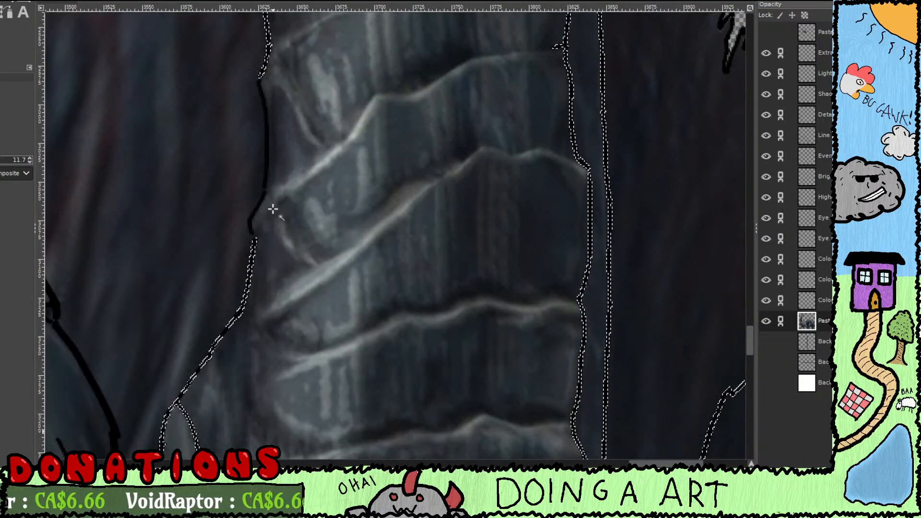
{"action": "left_click", "coordinate": [264, 179], "text": "shift"}
{"action": "scroll", "coordinate": [313, 209], "scroll_direction": "up", "scroll_amount": 8}
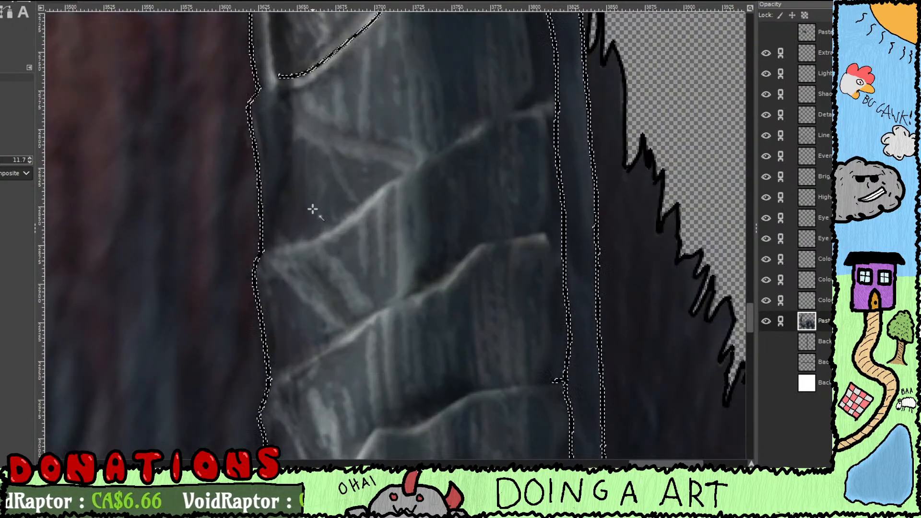
{"action": "scroll", "coordinate": [313, 209], "scroll_direction": "down", "scroll_amount": 2}
{"action": "scroll", "coordinate": [313, 210], "scroll_direction": "down", "scroll_amount": 1}
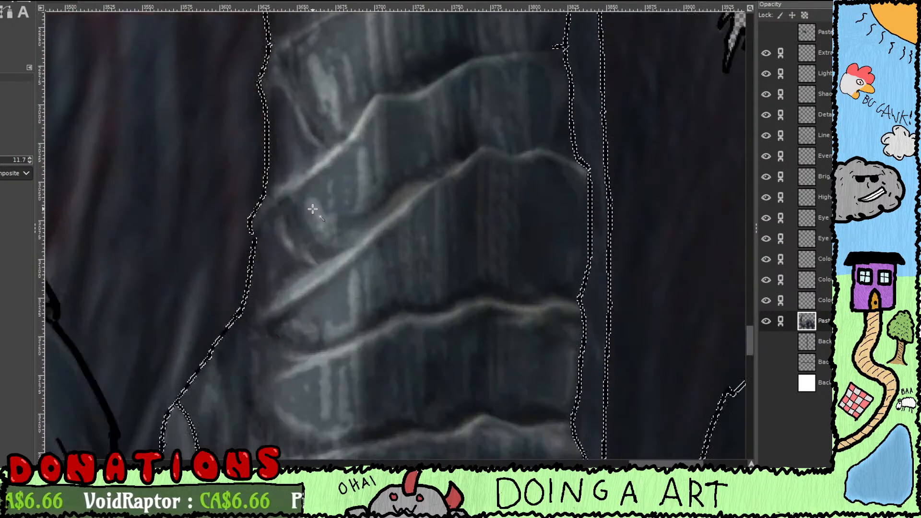
{"action": "scroll", "coordinate": [313, 209], "scroll_direction": "down", "scroll_amount": 2}
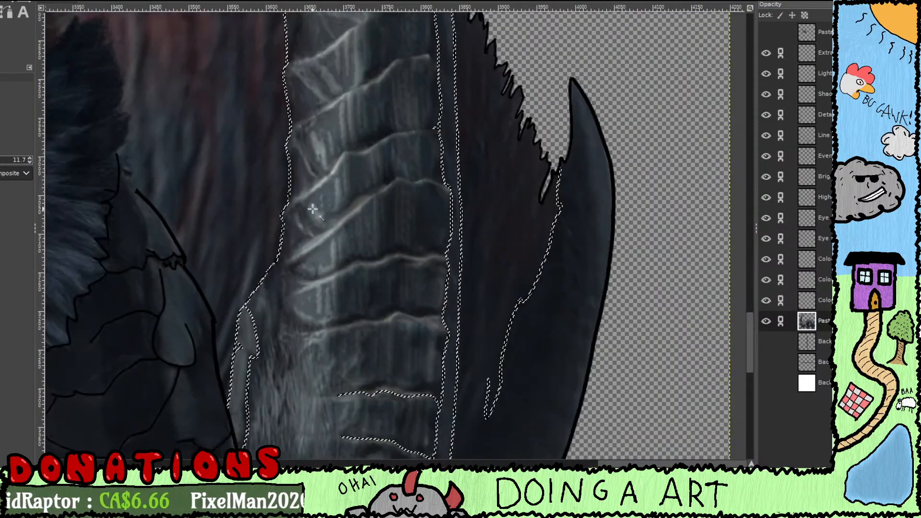
Step: Compare the whole creature with the painted layer hidden and shown to check where the limb's lines are missing
{"action": "left_click", "coordinate": [765, 323], "text": "shift"}
{"action": "left_click", "coordinate": [765, 323], "text": "shift"}
{"action": "left_click", "coordinate": [766, 323], "text": "shift"}
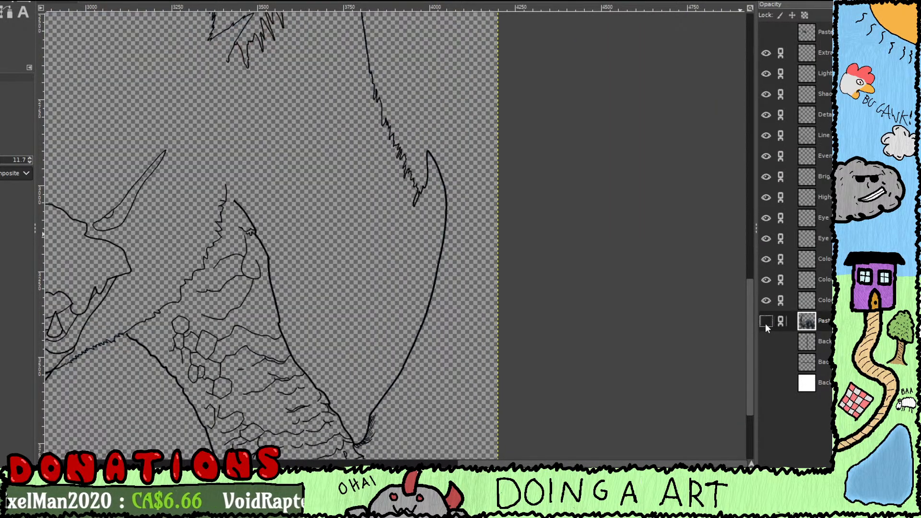
{"action": "left_click", "coordinate": [766, 322], "text": "shift"}
{"action": "scroll", "coordinate": [514, 274], "scroll_direction": "down", "scroll_amount": 2}
{"action": "scroll", "coordinate": [720, 320], "scroll_direction": "down", "scroll_amount": 1}
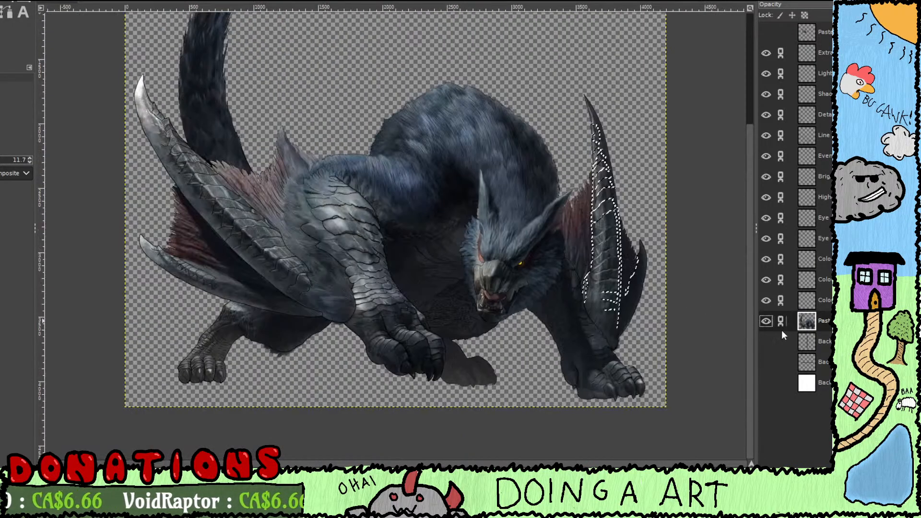
{"action": "left_click", "coordinate": [767, 320], "text": "shift"}
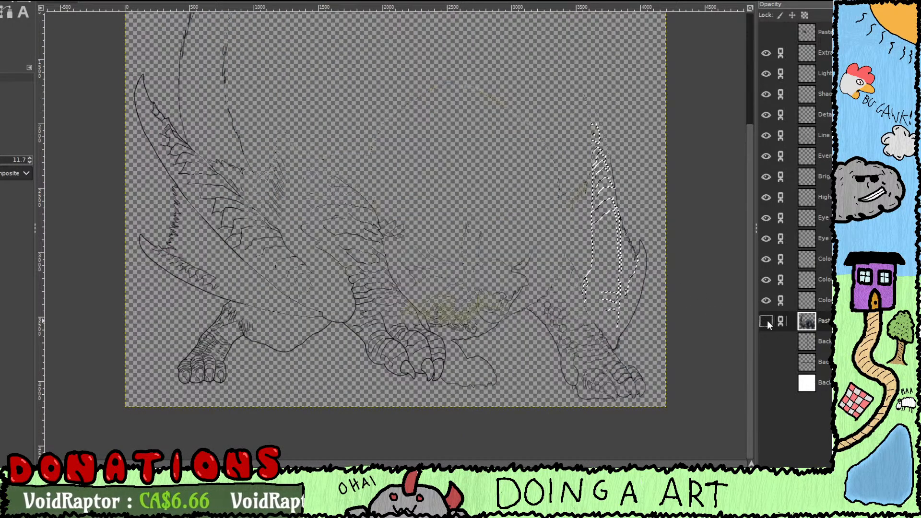
{"action": "left_click", "coordinate": [768, 321], "text": "shift"}
{"action": "left_click", "coordinate": [768, 320]}
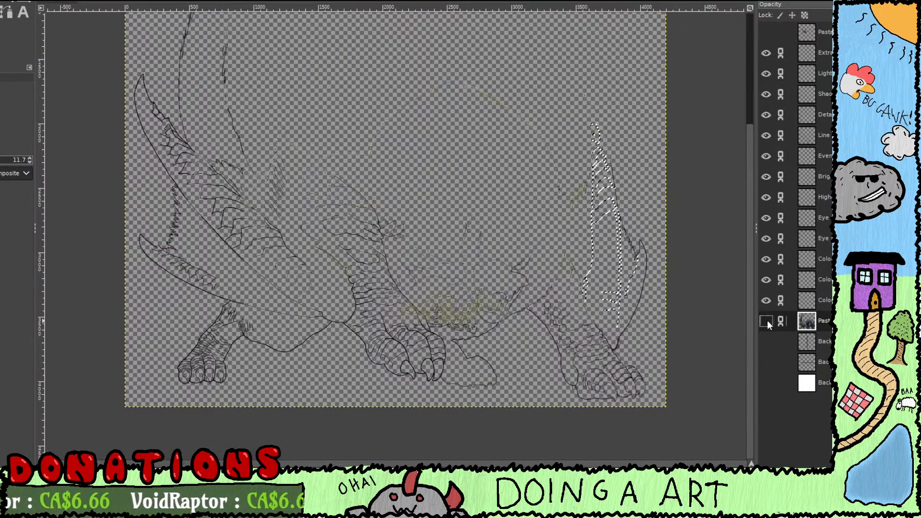
{"action": "scroll", "coordinate": [325, 224], "scroll_direction": "up", "scroll_amount": 1}
{"action": "scroll", "coordinate": [325, 224], "scroll_direction": "up", "scroll_amount": 2}
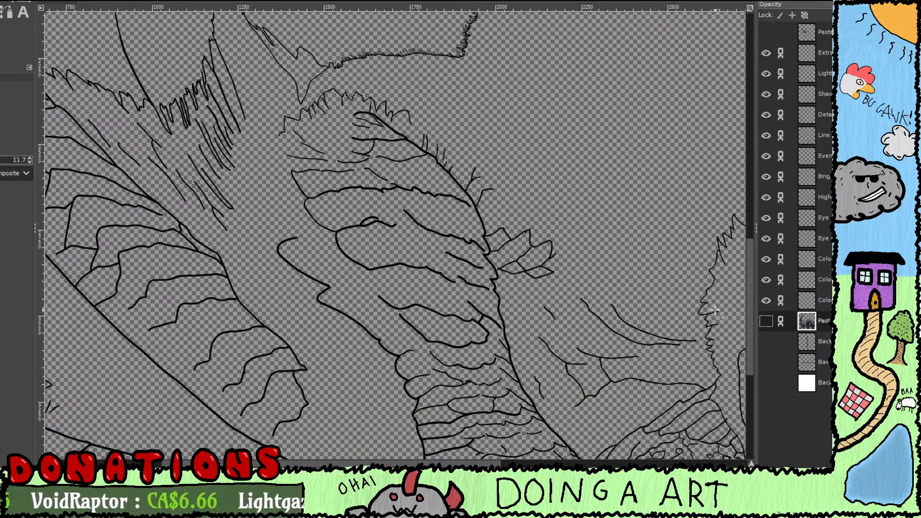
Step: Toggle the painted layer's visibility to examine the line art over the scaled shoulder and ridged wing arm
{"action": "left_click", "coordinate": [767, 320]}
{"action": "left_click", "coordinate": [767, 321]}
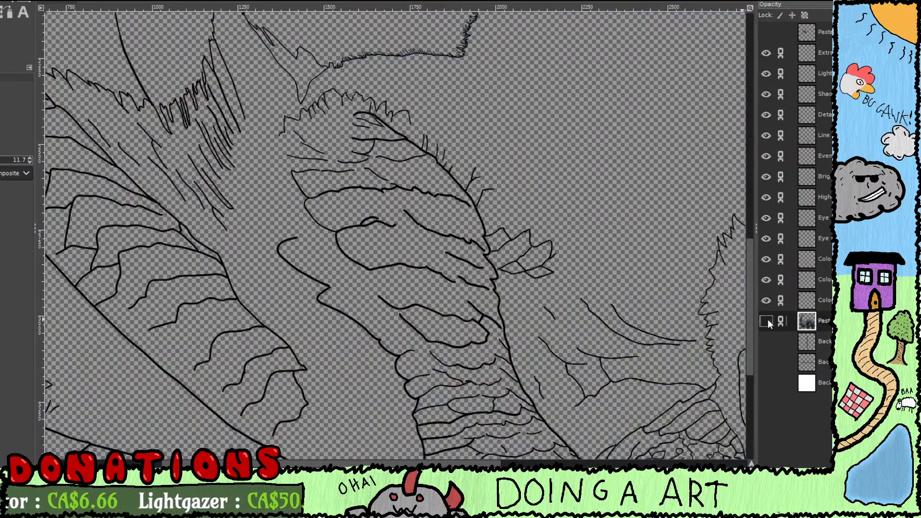
{"action": "left_click", "coordinate": [767, 320]}
{"action": "left_click", "coordinate": [767, 320]}
{"action": "left_click", "coordinate": [768, 321]}
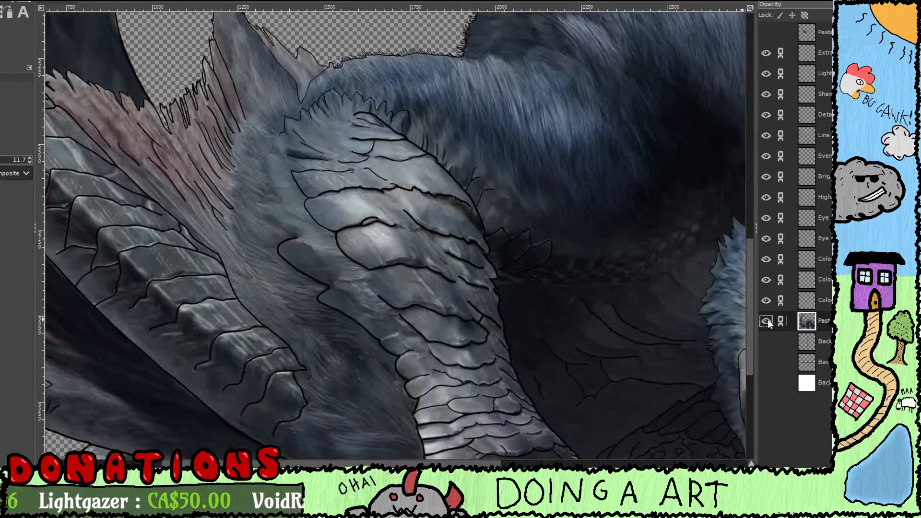
{"action": "left_click", "coordinate": [767, 321]}
{"action": "left_click", "coordinate": [767, 321]}
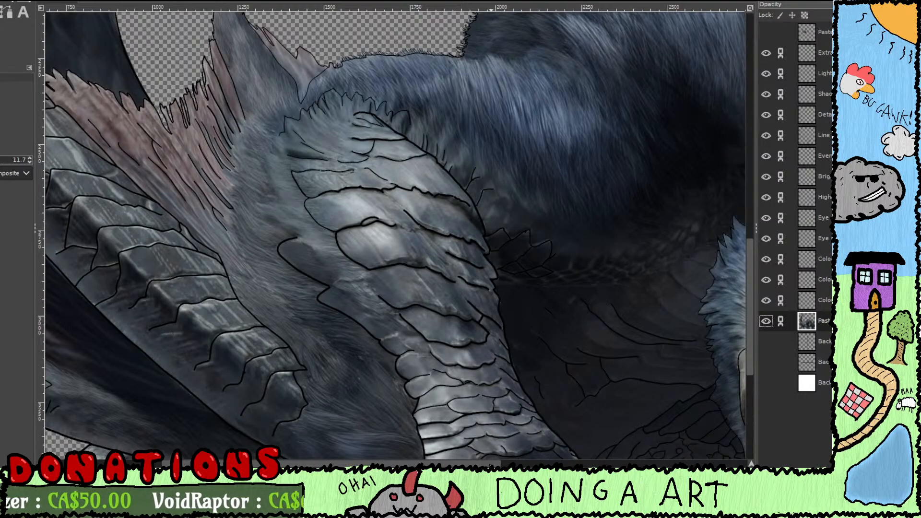
Step: Examine the line art of the head, front claws and opposite foreleg with the painted layer shown and hidden
{"action": "left_click_drag", "start_coordinate": [491, 463], "coordinate": [688, 462]}
{"action": "scroll", "coordinate": [748, 353], "scroll_direction": "down", "scroll_amount": 2}
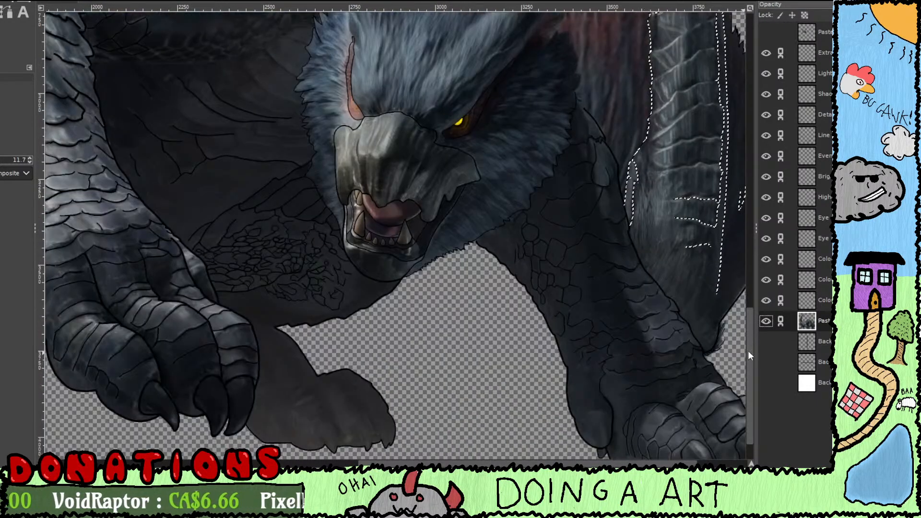
{"action": "left_click", "coordinate": [766, 322]}
{"action": "left_click", "coordinate": [766, 323]}
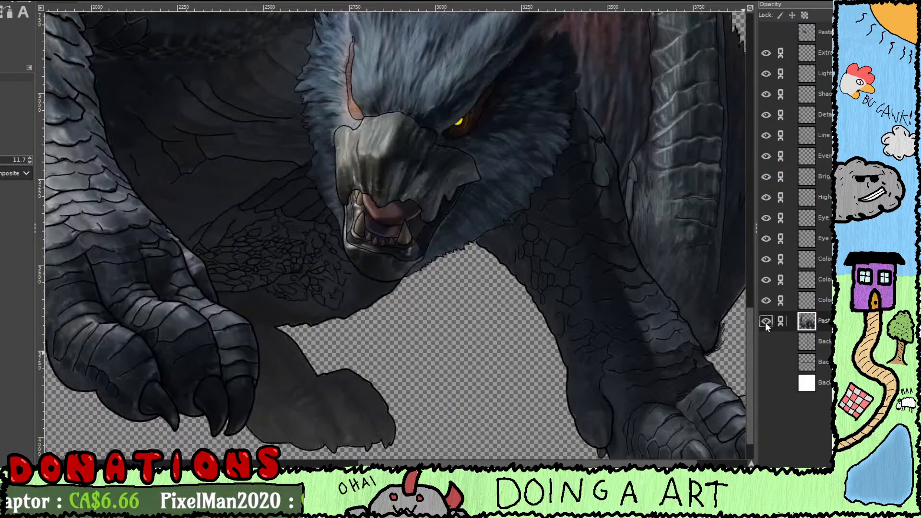
{"action": "left_click", "coordinate": [766, 323]}
{"action": "left_click", "coordinate": [766, 322]}
{"action": "scroll", "coordinate": [662, 311], "scroll_direction": "down", "scroll_amount": 1}
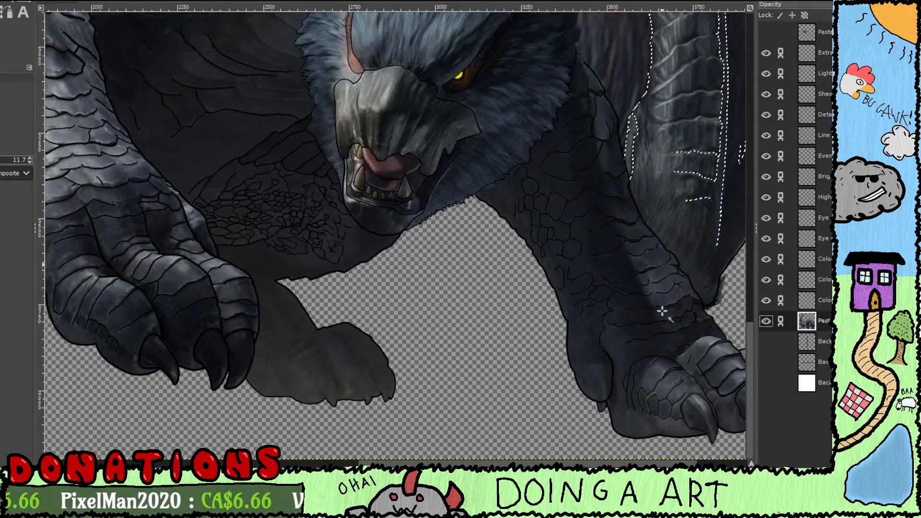
{"action": "left_click", "coordinate": [765, 322]}
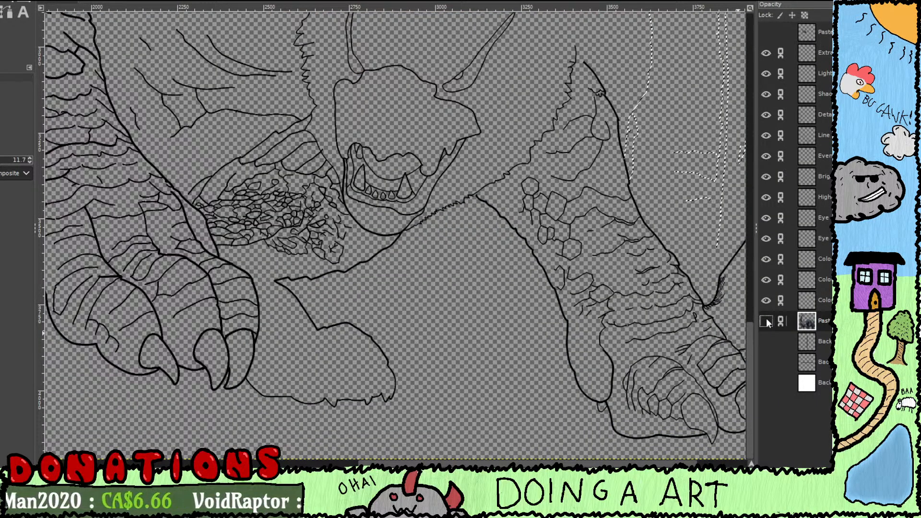
{"action": "left_click", "coordinate": [766, 322]}
{"action": "left_click", "coordinate": [766, 322]}
{"action": "left_click", "coordinate": [766, 321]}
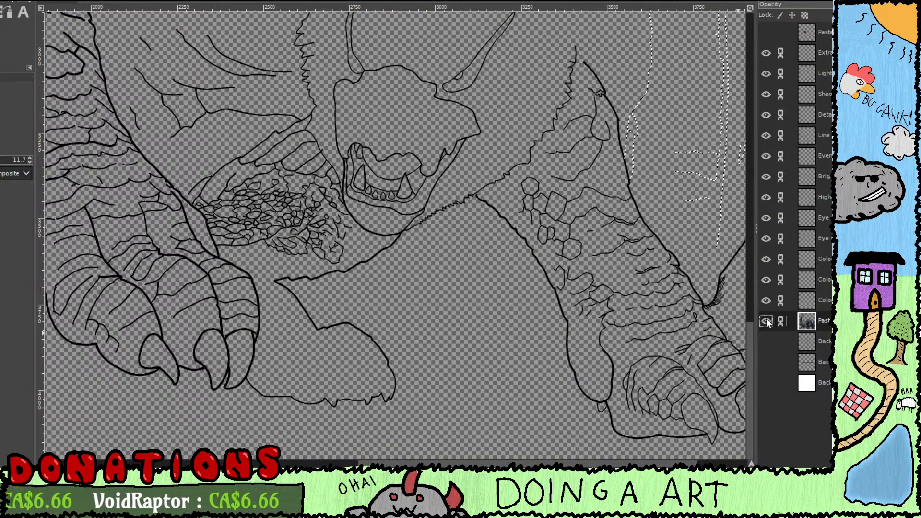
Step: Paste the limb's selected lines onto the detail layer, clear the selection and anchor the pasted lines
{"action": "scroll", "coordinate": [600, 393], "scroll_direction": "right", "scroll_amount": 3}
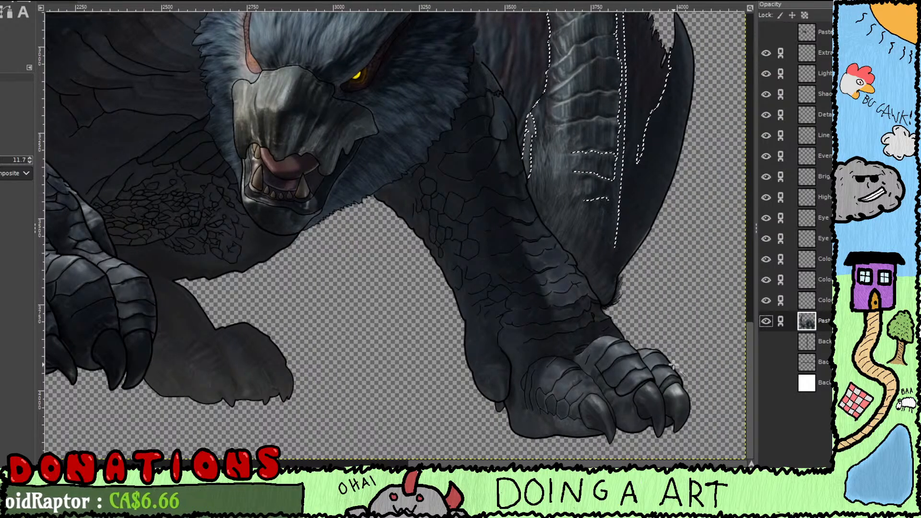
{"action": "scroll", "coordinate": [673, 355], "scroll_direction": "up", "scroll_amount": 10}
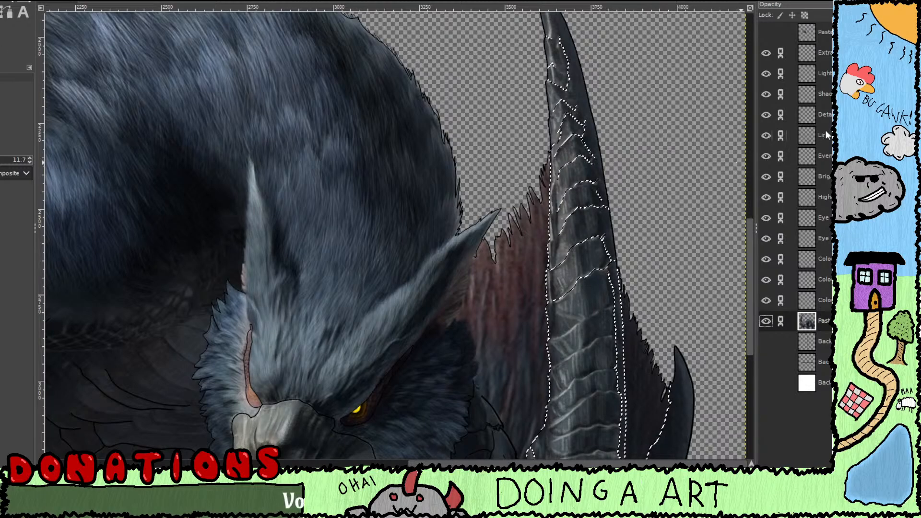
{"action": "left_click", "coordinate": [823, 115]}
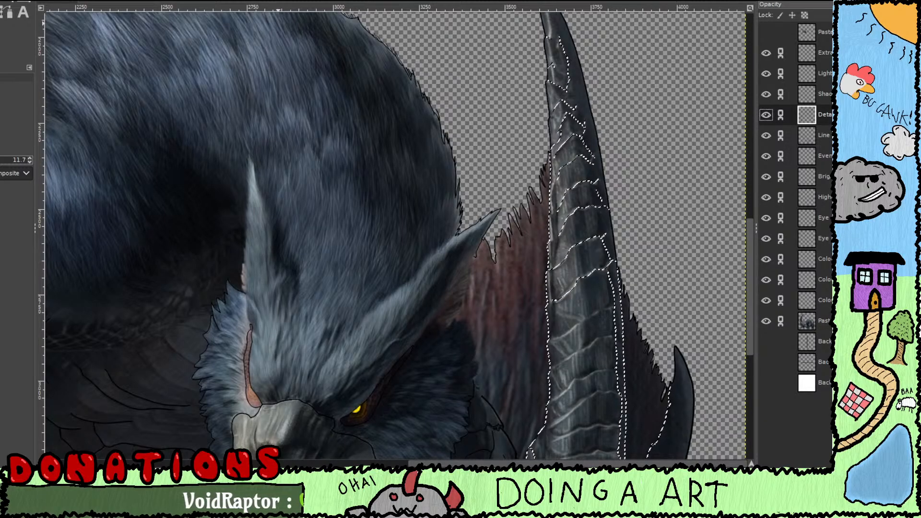
{"action": "key", "text": "ctrl+v"}
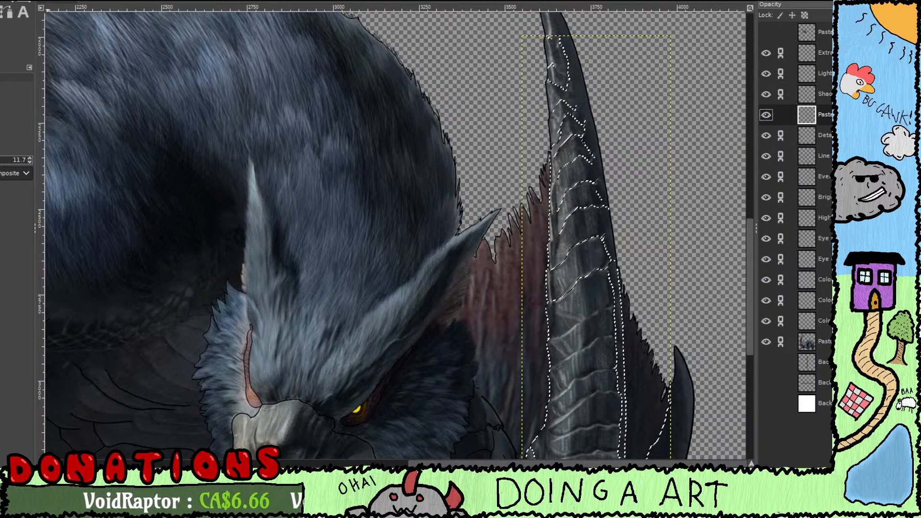
{"action": "key", "text": "ctrl+shift+a"}
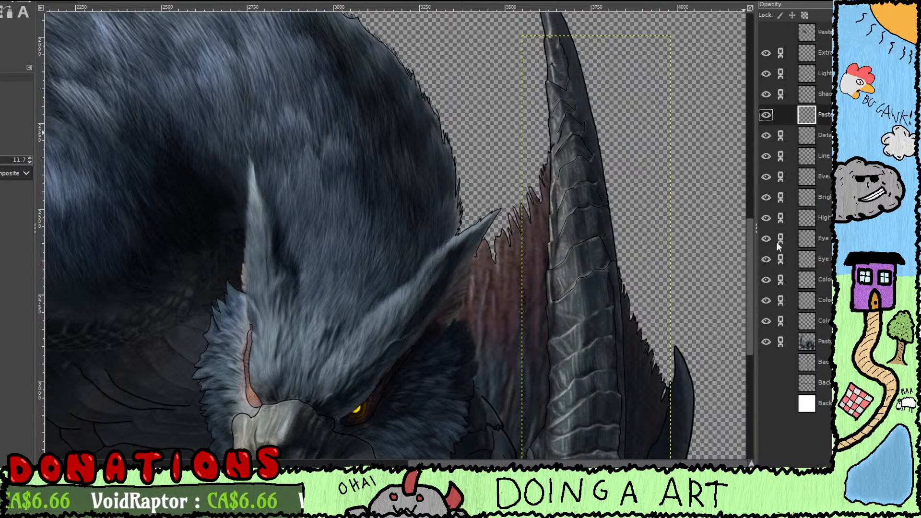
{"action": "key", "text": "ctrl+h"}
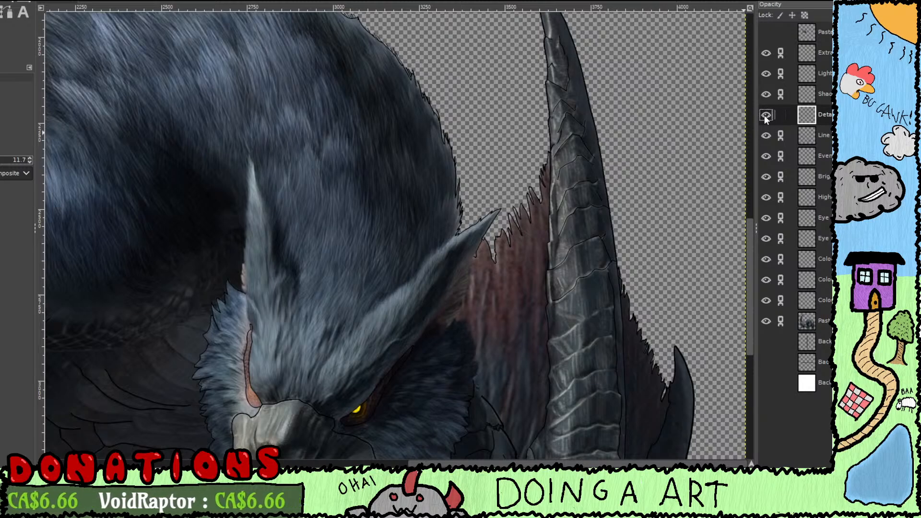
Step: Hide the painted layer and inspect the banded limb's transferred lines on their own
{"action": "left_click", "coordinate": [767, 320]}
{"action": "scroll", "coordinate": [643, 192], "scroll_direction": "up", "scroll_amount": 3}
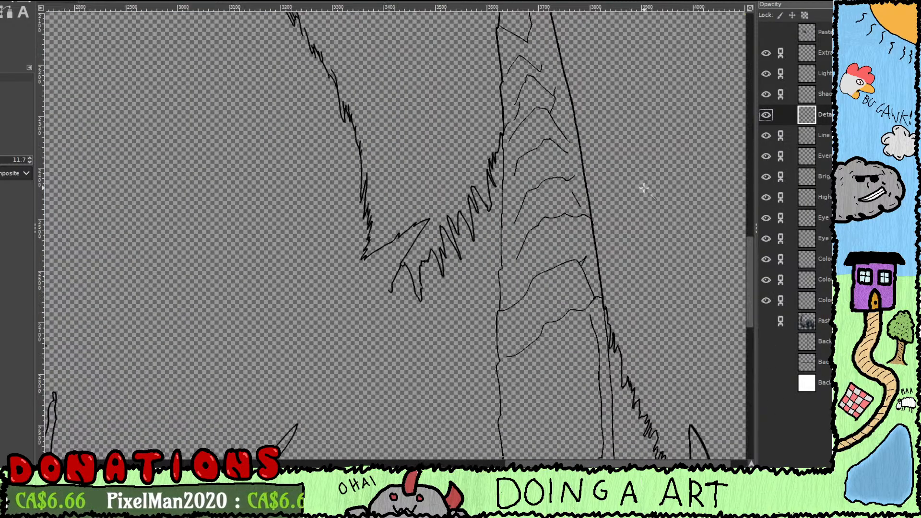
Step: Show the white background layer and examine the creature's line art with the painted layer hidden
{"action": "scroll", "coordinate": [431, 233], "scroll_direction": "up", "scroll_amount": 5}
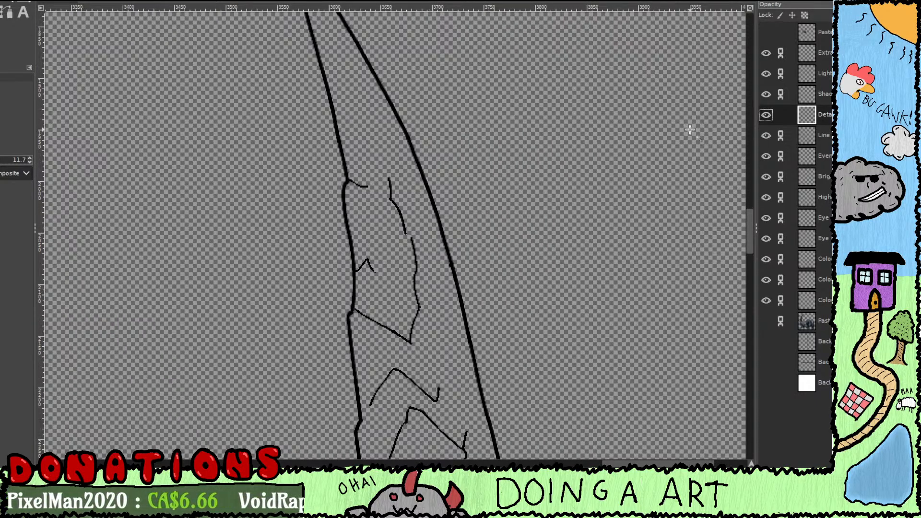
{"action": "scroll", "coordinate": [690, 129], "scroll_direction": "down", "scroll_amount": 10}
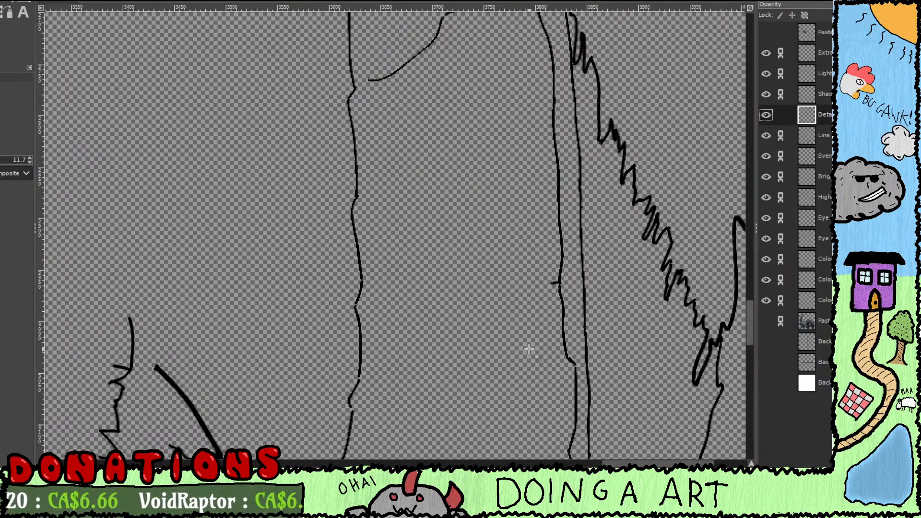
{"action": "scroll", "coordinate": [530, 349], "scroll_direction": "down", "scroll_amount": 8}
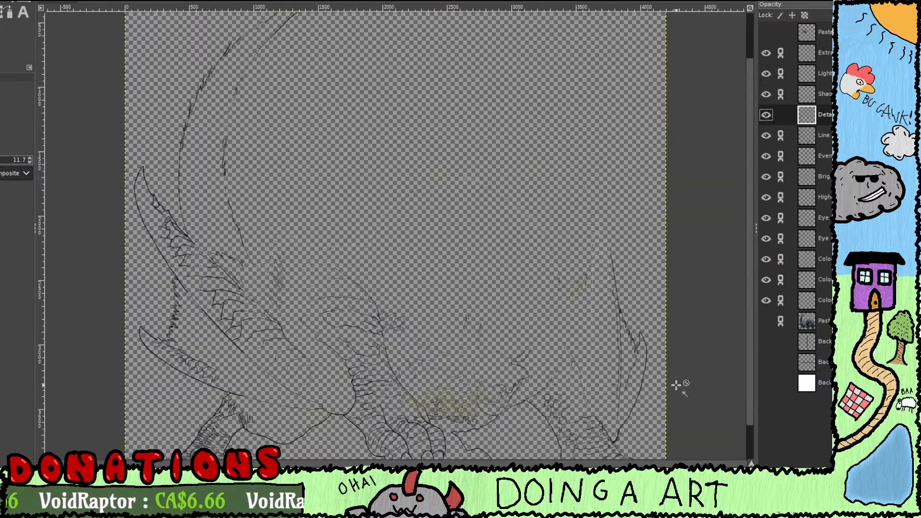
{"action": "scroll", "coordinate": [677, 384], "scroll_direction": "down", "scroll_amount": 1}
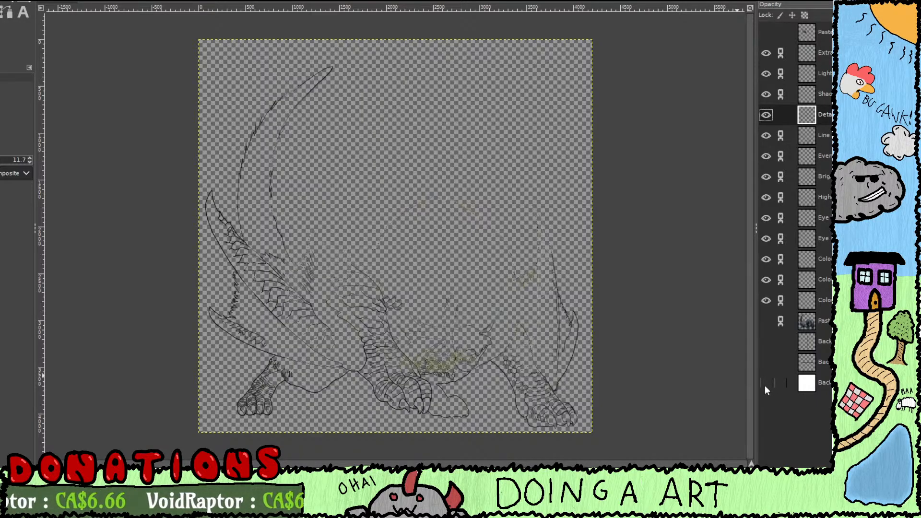
{"action": "left_click", "coordinate": [766, 383]}
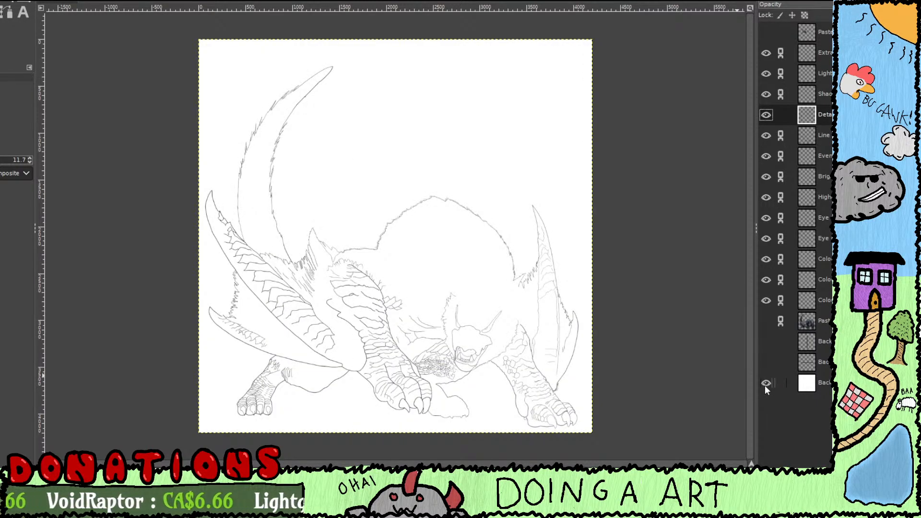
{"action": "scroll", "coordinate": [556, 321], "scroll_direction": "up", "scroll_amount": 1}
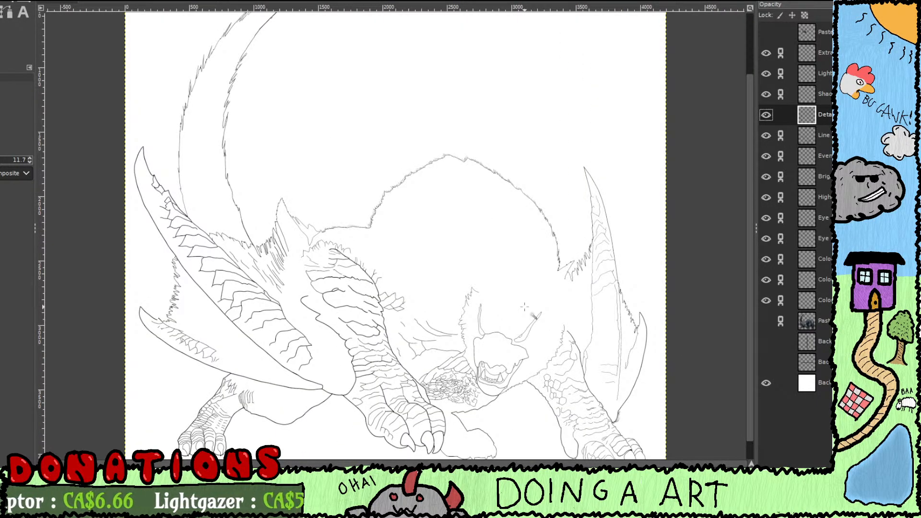
{"action": "scroll", "coordinate": [525, 307], "scroll_direction": "down", "scroll_amount": 1}
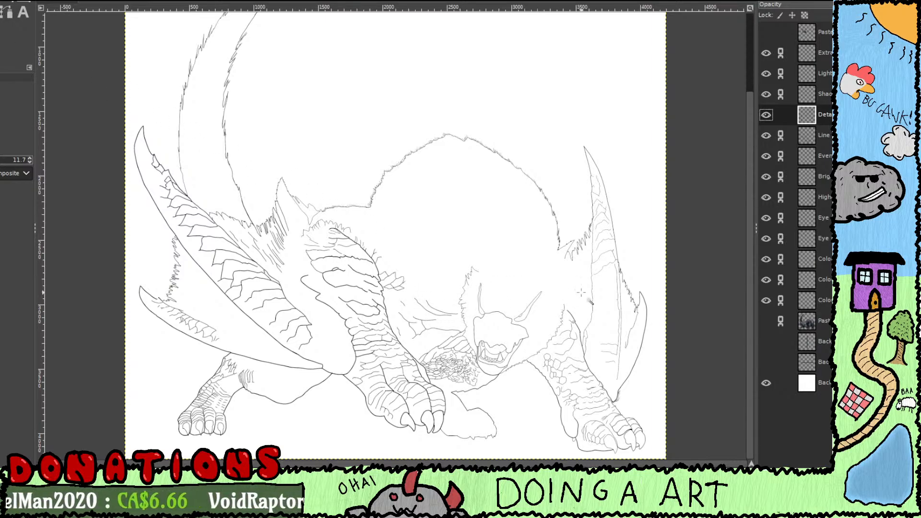
Step: Show the painted creature layer again and hide the white background layer
{"action": "left_click", "coordinate": [767, 321]}
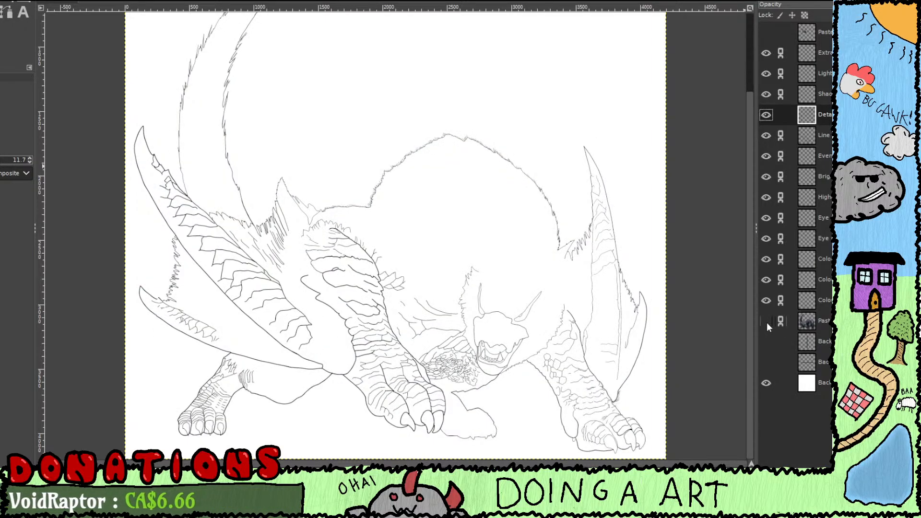
{"action": "left_click", "coordinate": [767, 322]}
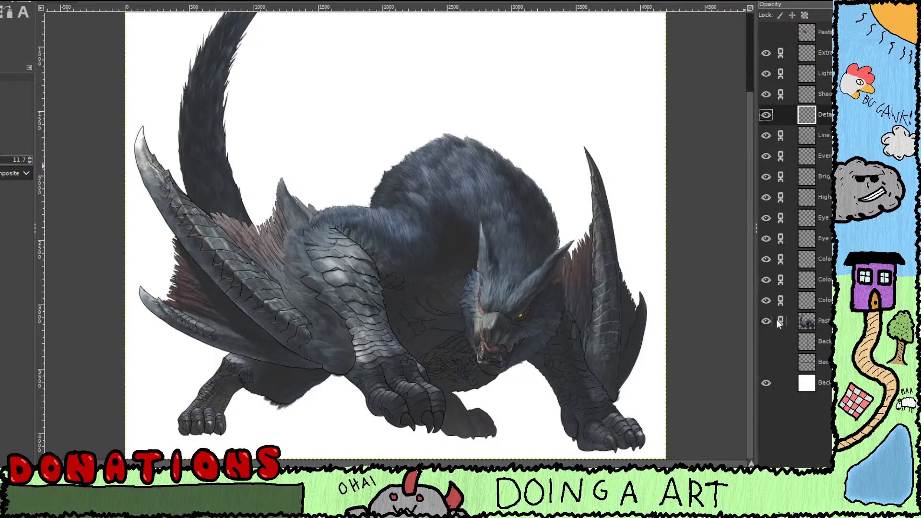
{"action": "left_click", "coordinate": [766, 384]}
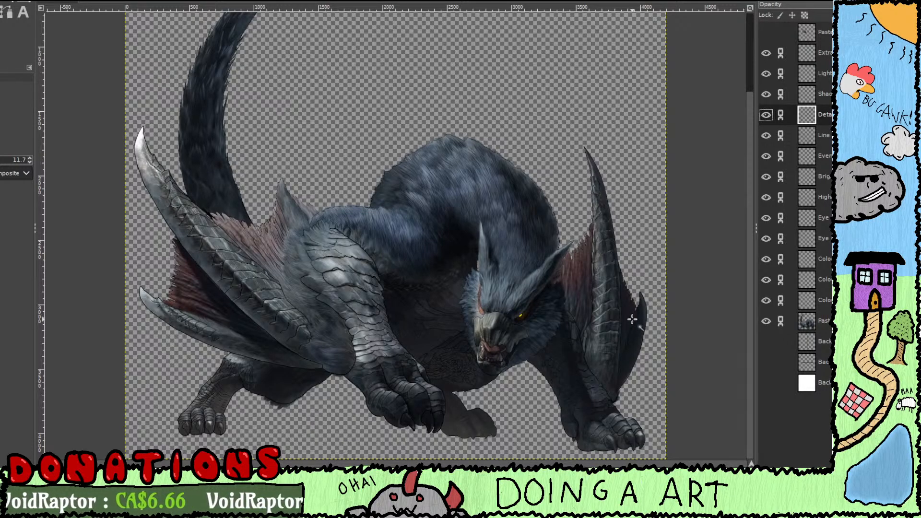
Step: Ink the first unlined crease across the banded wing arm beside the head, joining it to both edge lines
{"action": "scroll", "coordinate": [618, 329], "scroll_direction": "up", "scroll_amount": 5}
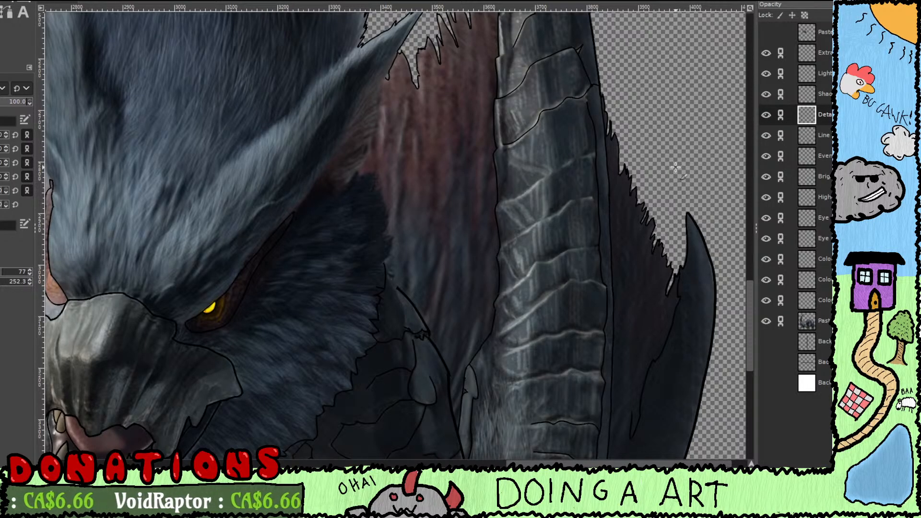
{"action": "scroll", "coordinate": [675, 167], "scroll_direction": "up", "scroll_amount": 1}
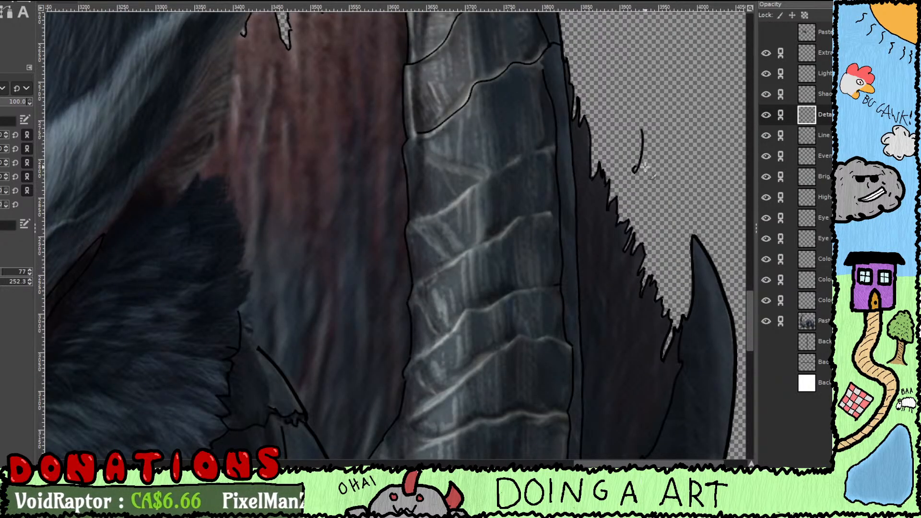
{"action": "left_click_drag", "start_coordinate": [653, 173], "coordinate": [608, 321]}
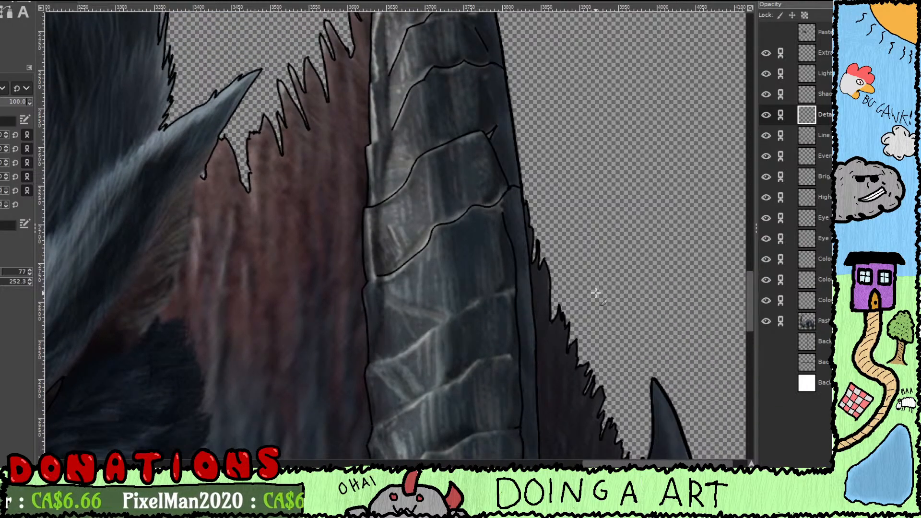
{"action": "scroll", "coordinate": [472, 281], "scroll_direction": "up", "scroll_amount": 2}
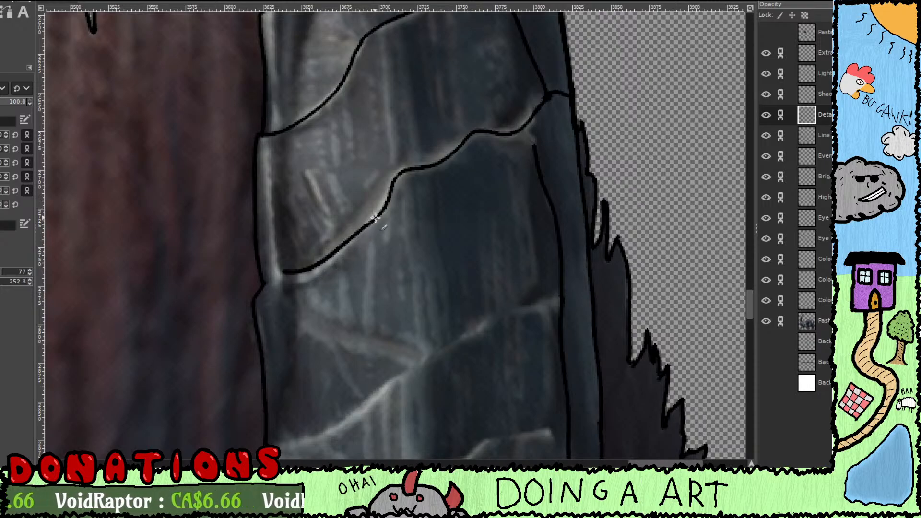
{"action": "left_click_drag", "start_coordinate": [382, 338], "coordinate": [404, 226]}
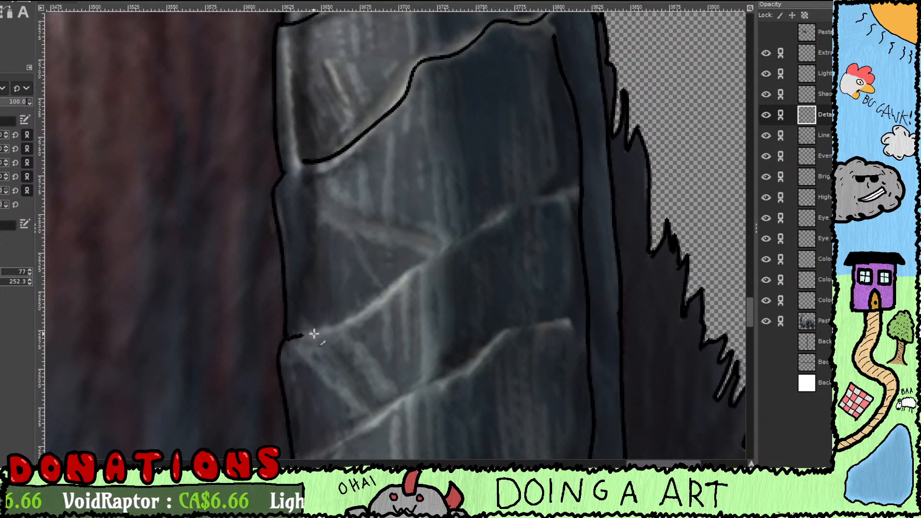
{"action": "mouse_move", "coordinate": [314, 334]}
{"action": "left_mouse_down"}
{"action": "mouse_move", "coordinate": [348, 323]}
{"action": "mouse_move", "coordinate": [411, 267]}
{"action": "mouse_move", "coordinate": [511, 205]}
{"action": "mouse_move", "coordinate": [571, 194]}
{"action": "mouse_move", "coordinate": [581, 227]}
{"action": "mouse_move", "coordinate": [545, 281]}
{"action": "mouse_move", "coordinate": [545, 335]}
{"action": "left_mouse_up"}
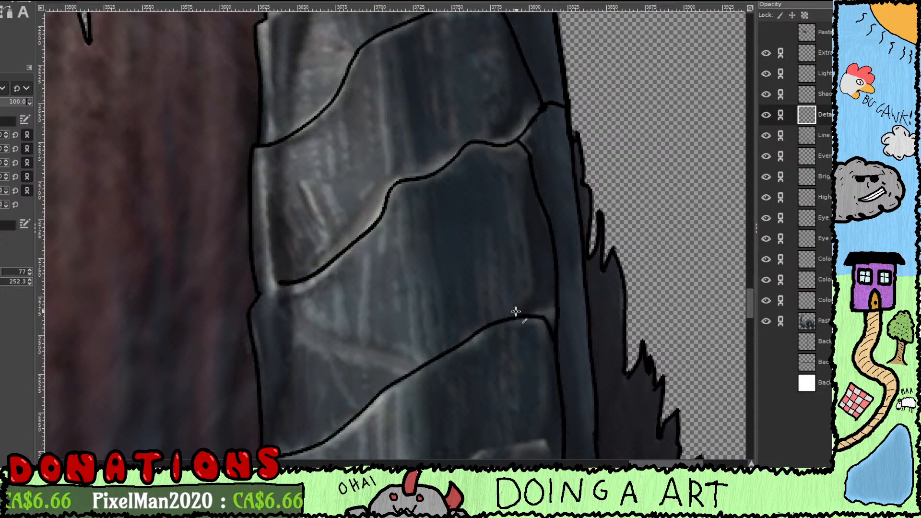
Step: Ink the next slanting crease and the short curved fold beneath it, erasing the line end that overshoots near the arm's edge
{"action": "left_click_drag", "start_coordinate": [506, 351], "coordinate": [507, 138]}
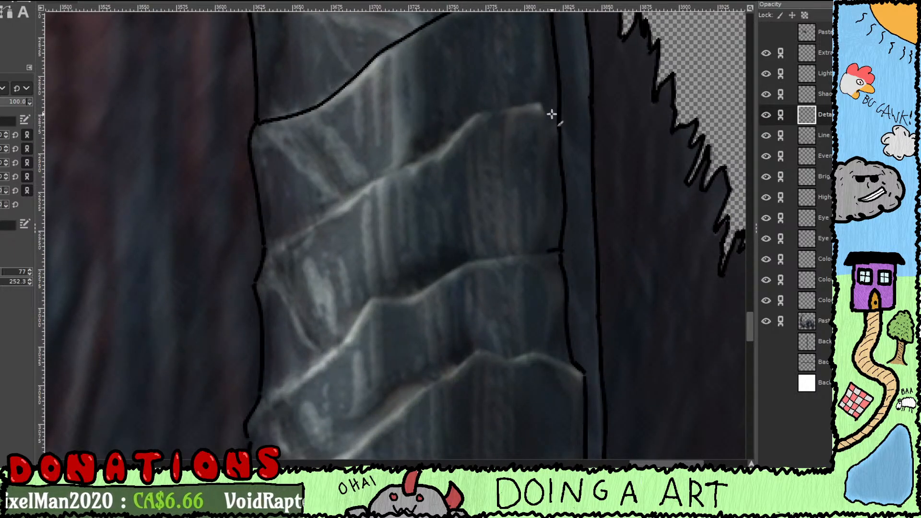
{"action": "mouse_move", "coordinate": [504, 111]}
{"action": "left_mouse_down"}
{"action": "mouse_move", "coordinate": [478, 116]}
{"action": "mouse_move", "coordinate": [266, 258]}
{"action": "left_mouse_up"}
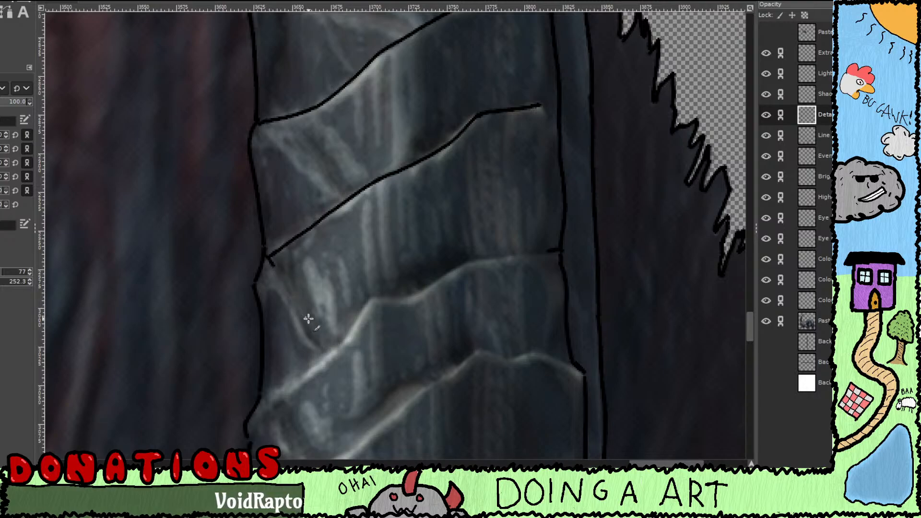
{"action": "mouse_move", "coordinate": [303, 335]}
{"action": "left_mouse_down"}
{"action": "mouse_move", "coordinate": [283, 291]}
{"action": "mouse_move", "coordinate": [267, 283]}
{"action": "mouse_move", "coordinate": [253, 291]}
{"action": "mouse_move", "coordinate": [265, 320]}
{"action": "left_mouse_up"}
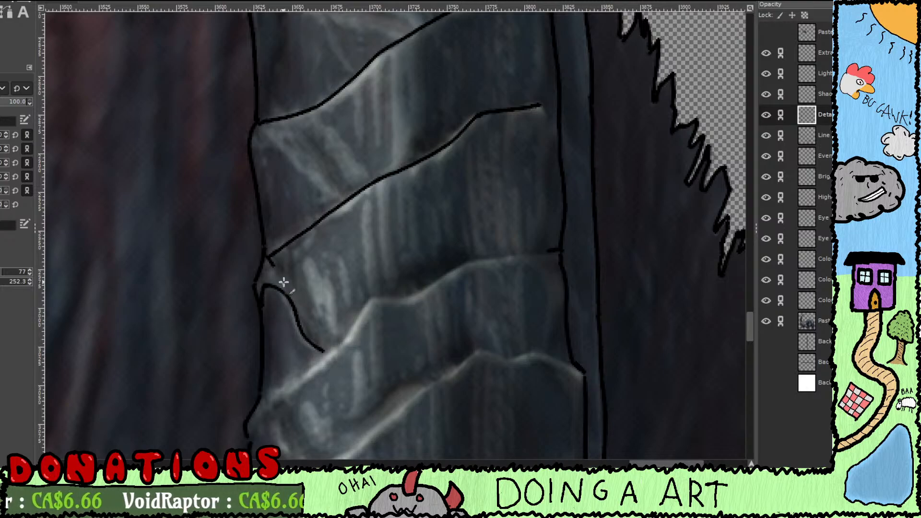
{"action": "key", "text": "shift+e"}
{"action": "left_click_drag", "start_coordinate": [273, 269], "coordinate": [272, 259]}
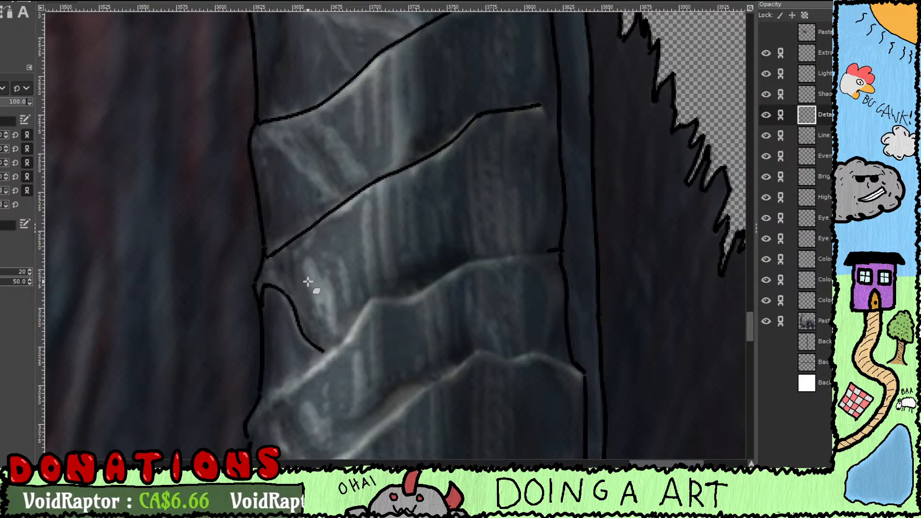
Step: Ink the two slanting creases below the short curved fold, carrying them to the arm's far edge line
{"action": "left_click_drag", "start_coordinate": [364, 312], "coordinate": [416, 187]}
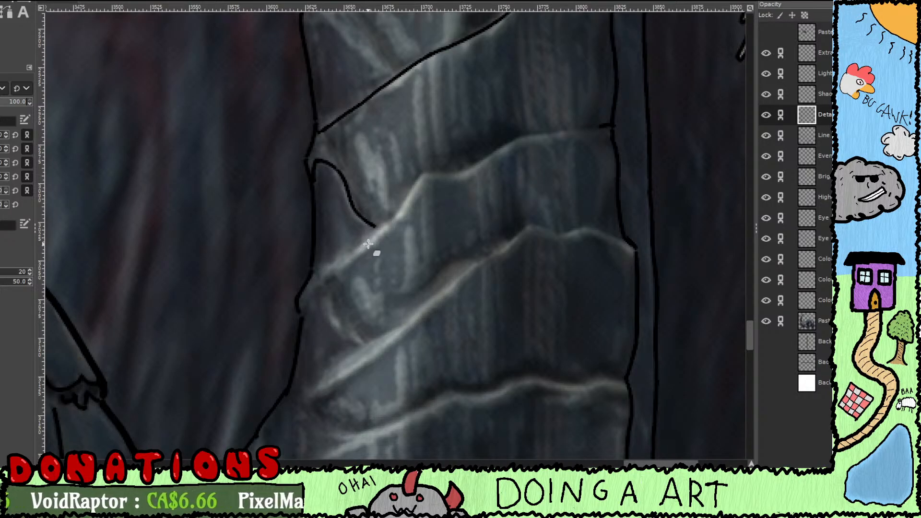
{"action": "mouse_move", "coordinate": [316, 278]}
{"action": "left_mouse_down"}
{"action": "mouse_move", "coordinate": [398, 214]}
{"action": "mouse_move", "coordinate": [428, 167]}
{"action": "mouse_move", "coordinate": [428, 185]}
{"action": "mouse_move", "coordinate": [424, 176]}
{"action": "mouse_move", "coordinate": [462, 175]}
{"action": "mouse_move", "coordinate": [519, 138]}
{"action": "mouse_move", "coordinate": [610, 127]}
{"action": "left_mouse_up"}
{"action": "mouse_move", "coordinate": [648, 238]}
{"action": "left_mouse_down"}
{"action": "mouse_move", "coordinate": [572, 229]}
{"action": "mouse_move", "coordinate": [545, 237]}
{"action": "mouse_move", "coordinate": [504, 219]}
{"action": "mouse_move", "coordinate": [473, 230]}
{"action": "mouse_move", "coordinate": [485, 230]}
{"action": "mouse_move", "coordinate": [444, 212]}
{"action": "mouse_move", "coordinate": [533, 163]}
{"action": "mouse_move", "coordinate": [391, 273]}
{"action": "mouse_move", "coordinate": [493, 211]}
{"action": "mouse_move", "coordinate": [454, 214]}
{"action": "mouse_move", "coordinate": [390, 254]}
{"action": "mouse_move", "coordinate": [413, 259]}
{"action": "mouse_move", "coordinate": [486, 188]}
{"action": "mouse_move", "coordinate": [479, 195]}
{"action": "left_mouse_up"}
{"action": "key", "text": "ctrl+z"}
{"action": "key", "text": "p"}
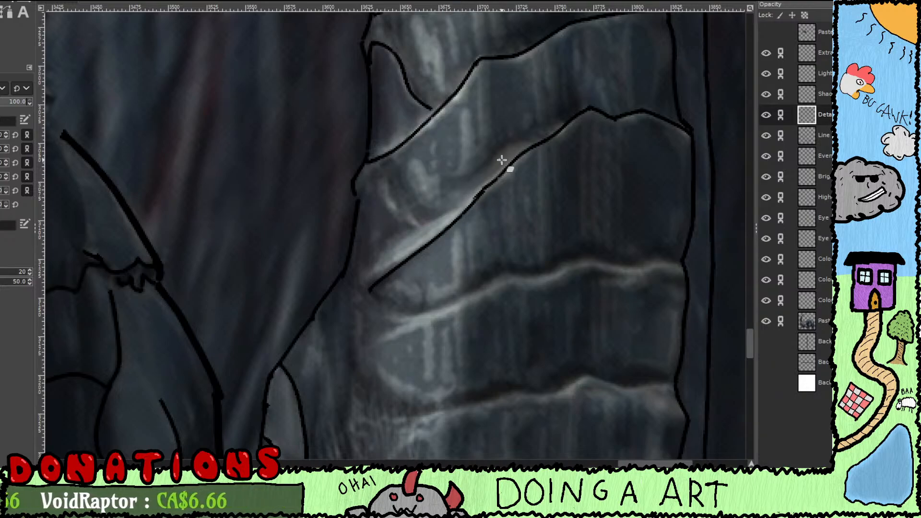
Step: Ink two wavy creases across the lower wing arm with upward-curving inner ends, adding a short downward line at the lower one's tip
{"action": "mouse_move", "coordinate": [371, 290]}
{"action": "left_mouse_down"}
{"action": "mouse_move", "coordinate": [426, 316]}
{"action": "mouse_move", "coordinate": [496, 277]}
{"action": "mouse_move", "coordinate": [543, 281]}
{"action": "mouse_move", "coordinate": [588, 260]}
{"action": "mouse_move", "coordinate": [622, 272]}
{"action": "mouse_move", "coordinate": [683, 265]}
{"action": "left_mouse_up"}
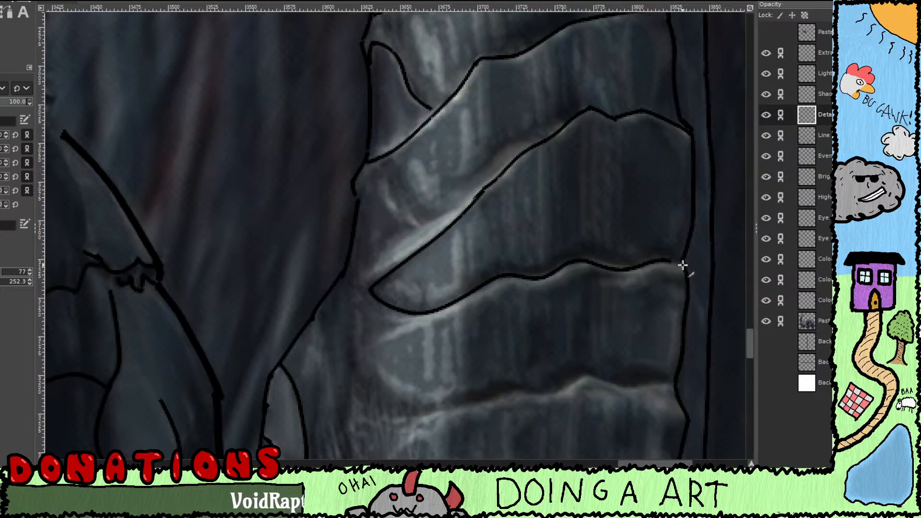
{"action": "left_click_drag", "start_coordinate": [548, 306], "coordinate": [547, 299]}
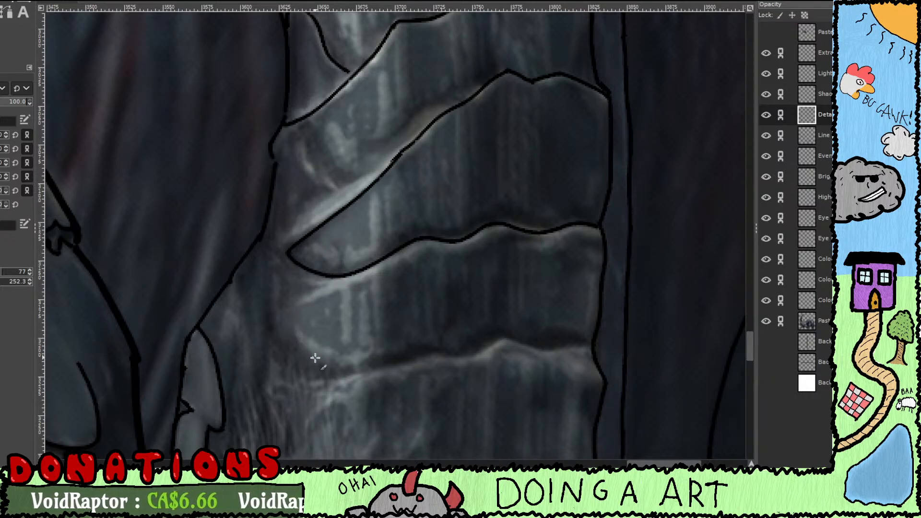
{"action": "left_click_drag", "start_coordinate": [386, 368], "coordinate": [488, 348]}
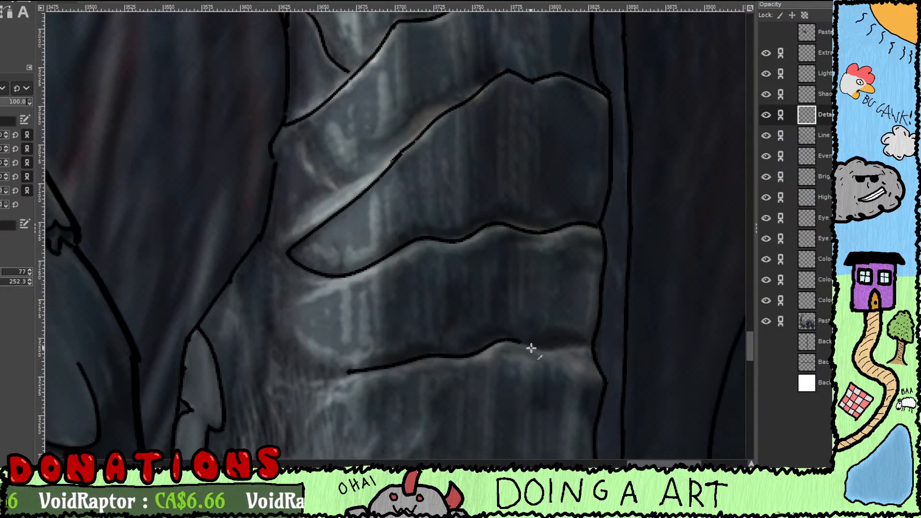
{"action": "left_click_drag", "start_coordinate": [556, 352], "coordinate": [596, 351]}
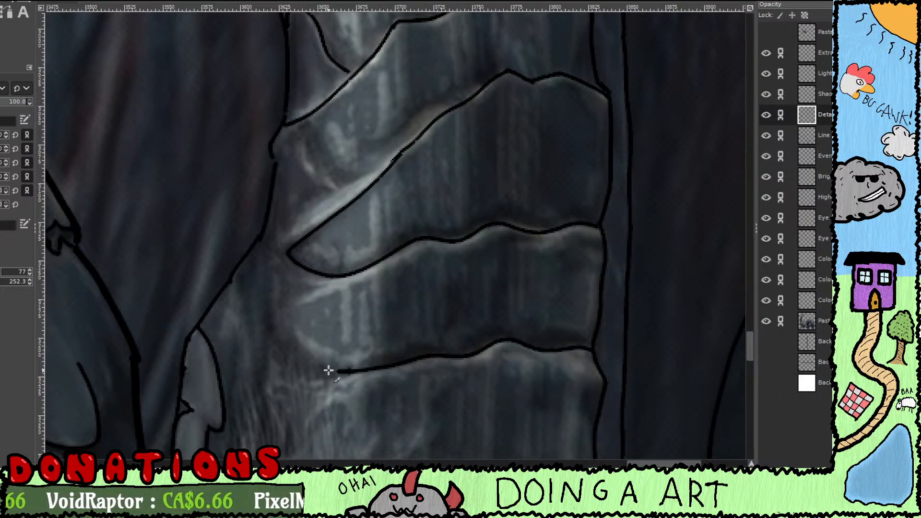
{"action": "left_click_drag", "start_coordinate": [329, 370], "coordinate": [300, 363]}
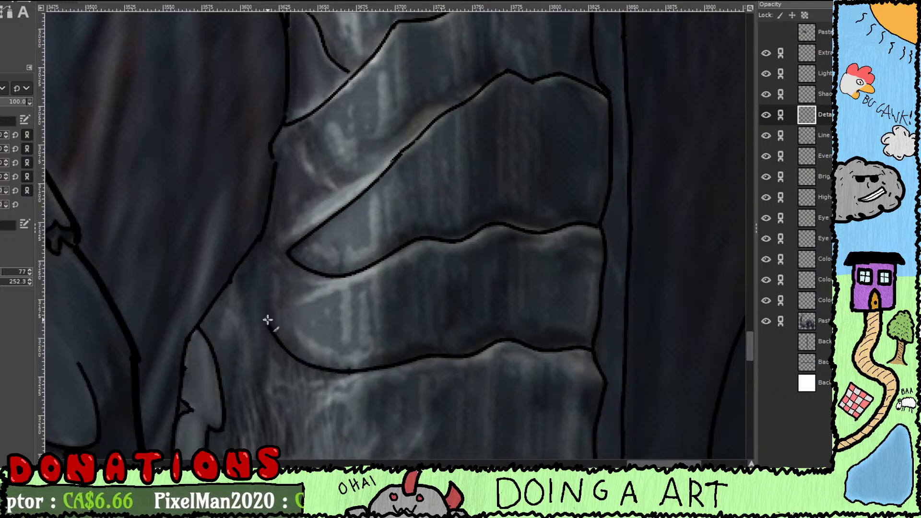
{"action": "scroll", "coordinate": [269, 308], "scroll_direction": "down", "scroll_amount": 3}
{"action": "scroll", "coordinate": [270, 307], "scroll_direction": "left", "scroll_amount": 1}
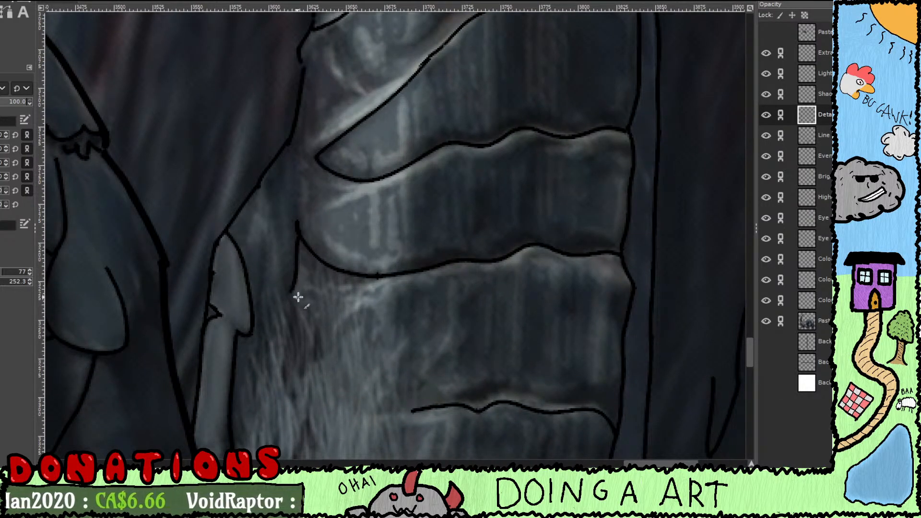
Step: Extend the inner ends of the next two existing creases with thin tapering lines into the fur
{"action": "scroll", "coordinate": [307, 269], "scroll_direction": "down", "scroll_amount": 3}
{"action": "scroll", "coordinate": [317, 245], "scroll_direction": "right", "scroll_amount": 1}
{"action": "scroll", "coordinate": [365, 317], "scroll_direction": "right", "scroll_amount": 3}
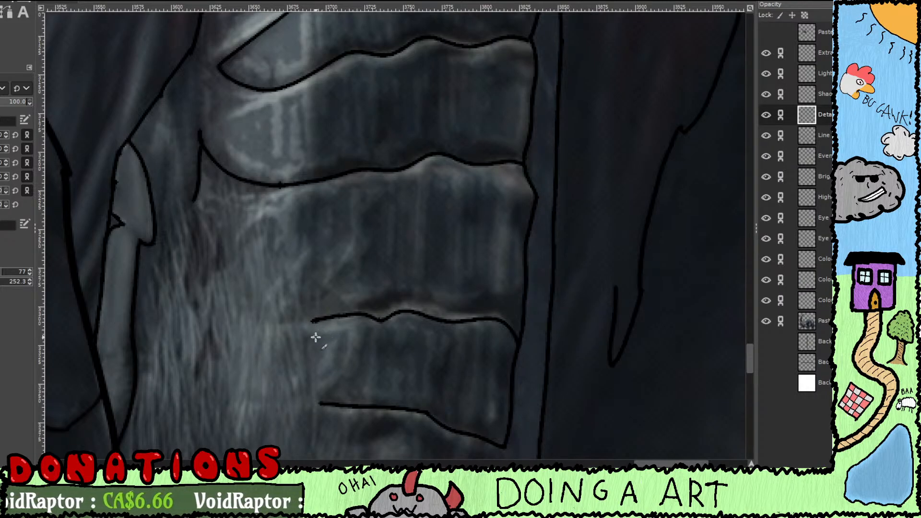
{"action": "scroll", "coordinate": [316, 337], "scroll_direction": "right", "scroll_amount": 2}
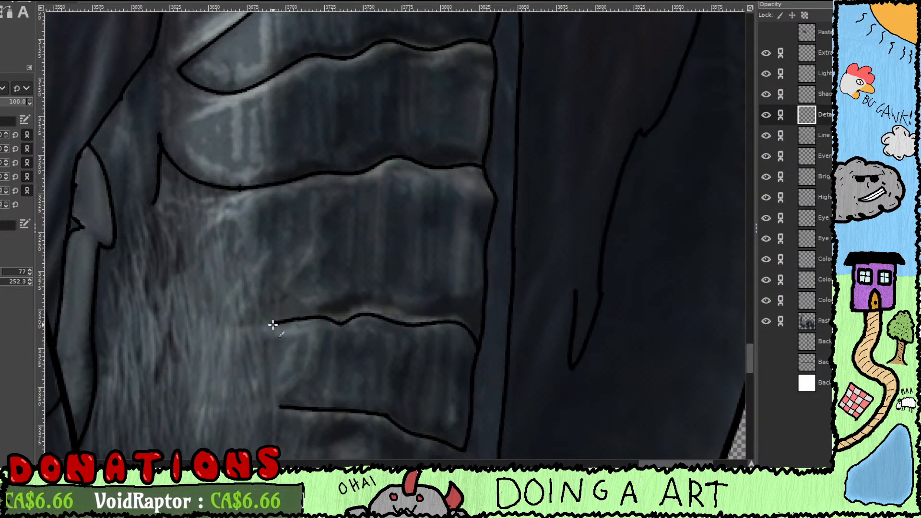
{"action": "scroll", "coordinate": [257, 357], "scroll_direction": "down", "scroll_amount": 3}
{"action": "scroll", "coordinate": [336, 302], "scroll_direction": "left", "scroll_amount": 2}
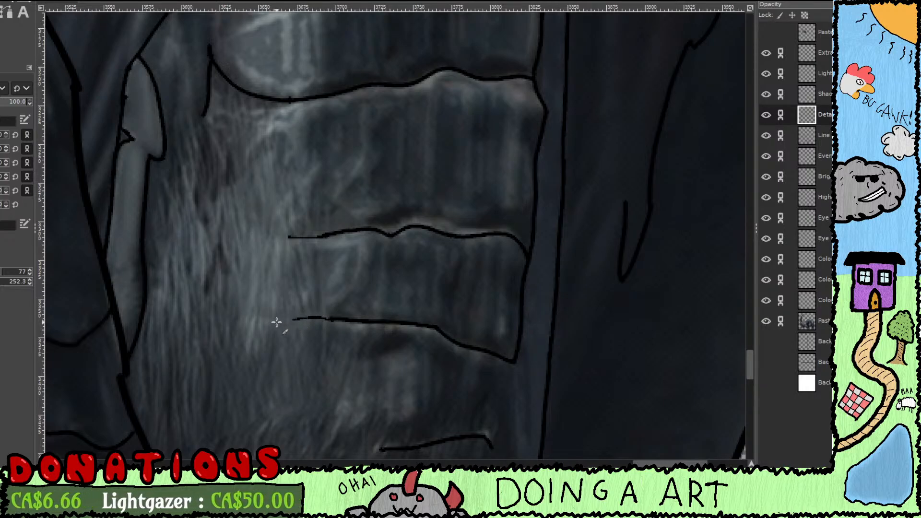
Step: Ink a second wavy line just above the upper extended crease, running inward from the arm's edge line
{"action": "scroll", "coordinate": [252, 315], "scroll_direction": "up", "scroll_amount": 7}
{"action": "scroll", "coordinate": [284, 381], "scroll_direction": "left", "scroll_amount": 2}
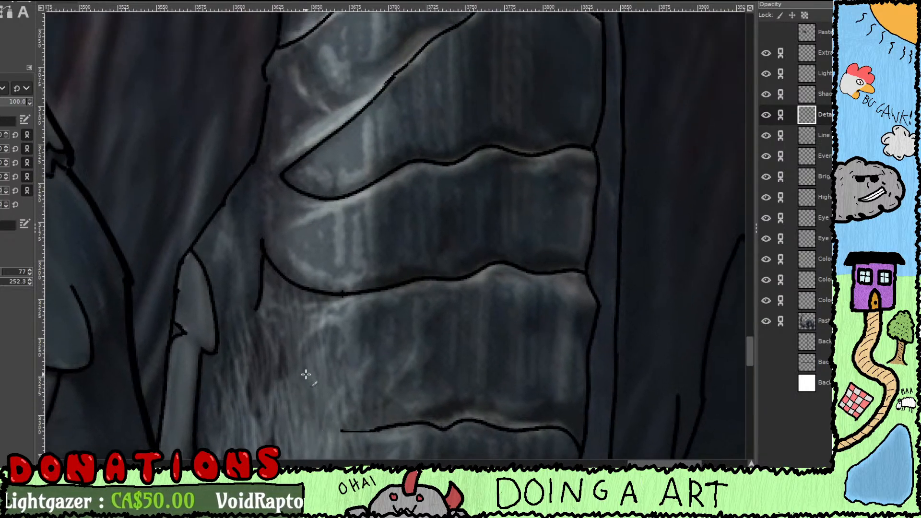
{"action": "scroll", "coordinate": [292, 341], "scroll_direction": "up", "scroll_amount": 2}
{"action": "scroll", "coordinate": [272, 368], "scroll_direction": "right", "scroll_amount": 3}
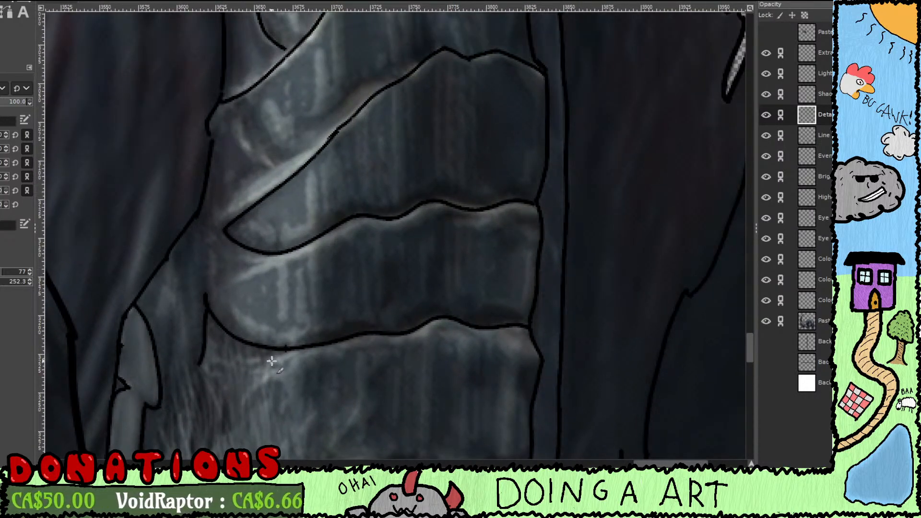
{"action": "scroll", "coordinate": [420, 400], "scroll_direction": "down", "scroll_amount": 5}
{"action": "scroll", "coordinate": [329, 253], "scroll_direction": "right", "scroll_amount": 2}
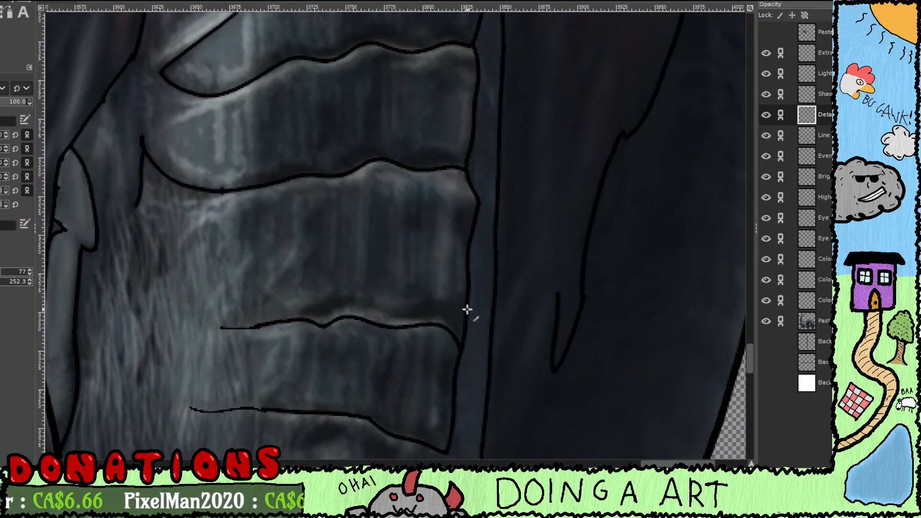
{"action": "left_click_drag", "start_coordinate": [440, 302], "coordinate": [414, 308]}
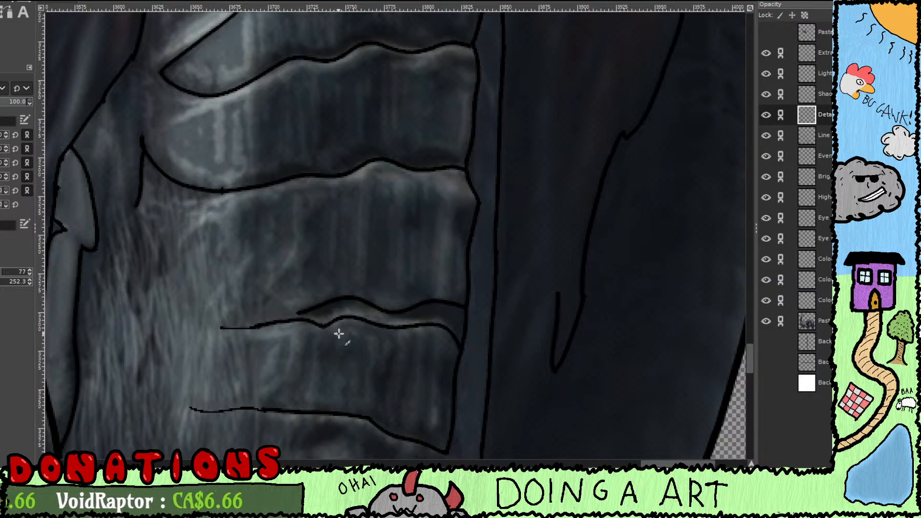
Step: Review the scale line work along the wing up to its tip, and look over the whole creature
{"action": "scroll", "coordinate": [360, 303], "scroll_direction": "down", "scroll_amount": 10}
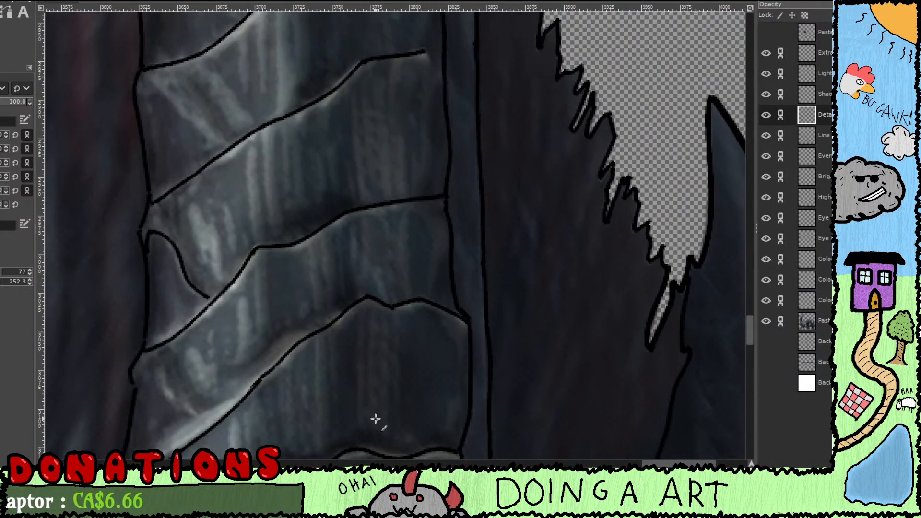
{"action": "scroll", "coordinate": [374, 440], "scroll_direction": "down", "scroll_amount": 8}
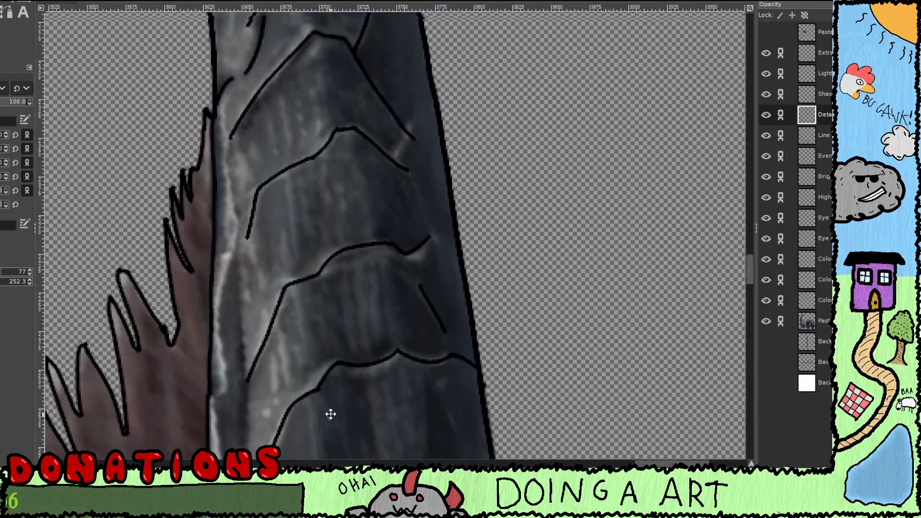
{"action": "left_click_drag", "start_coordinate": [330, 415], "coordinate": [362, 389]}
{"action": "scroll", "coordinate": [353, 352], "scroll_direction": "down", "scroll_amount": 6}
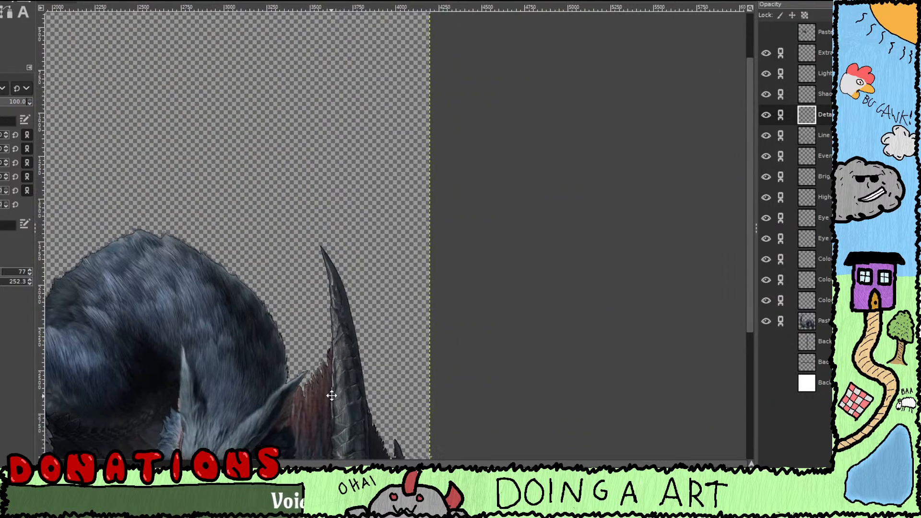
{"action": "left_click_drag", "start_coordinate": [332, 396], "coordinate": [422, 216]}
{"action": "left_click_drag", "start_coordinate": [327, 366], "coordinate": [456, 311]}
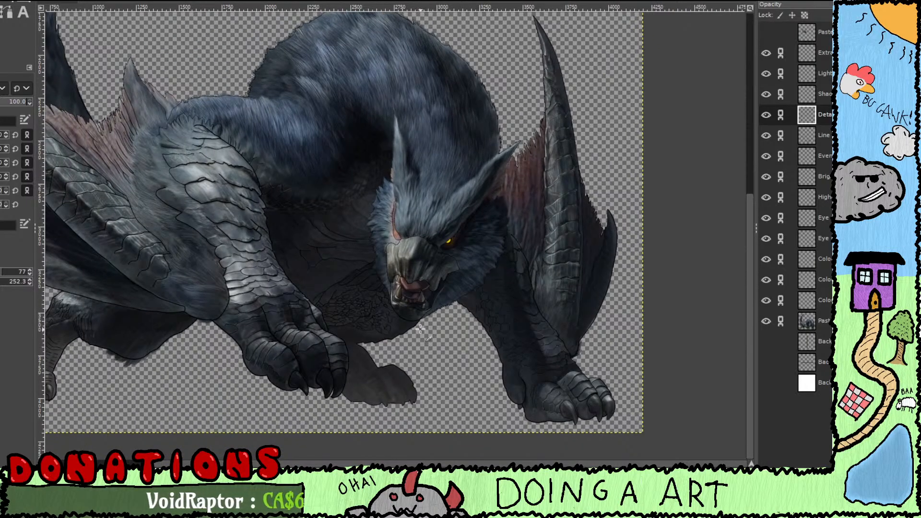
{"action": "scroll", "coordinate": [420, 329], "scroll_direction": "up", "scroll_amount": 1}
{"action": "scroll", "coordinate": [571, 323], "scroll_direction": "up", "scroll_amount": 4}
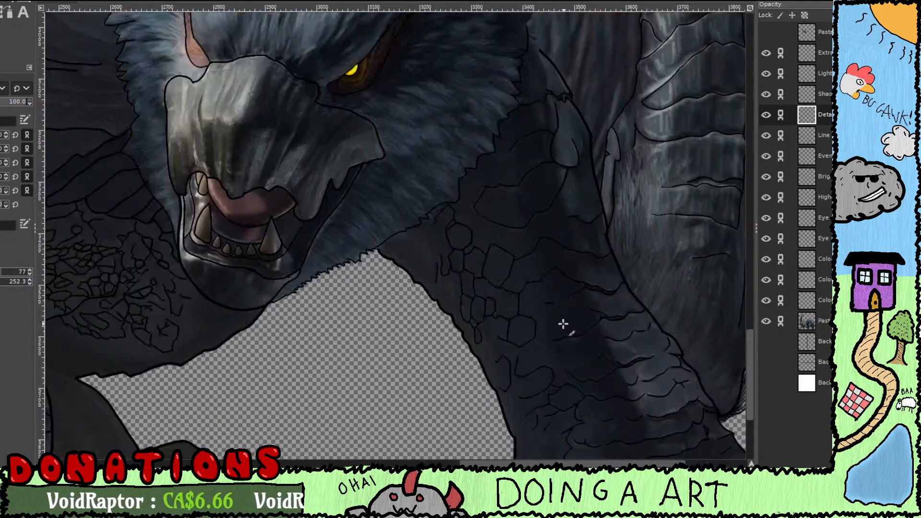
Step: Draw short crease lines and a curved scale edge along the dark foreleg's outline, below the jaw fur
{"action": "left_click_drag", "start_coordinate": [454, 309], "coordinate": [564, 406]}
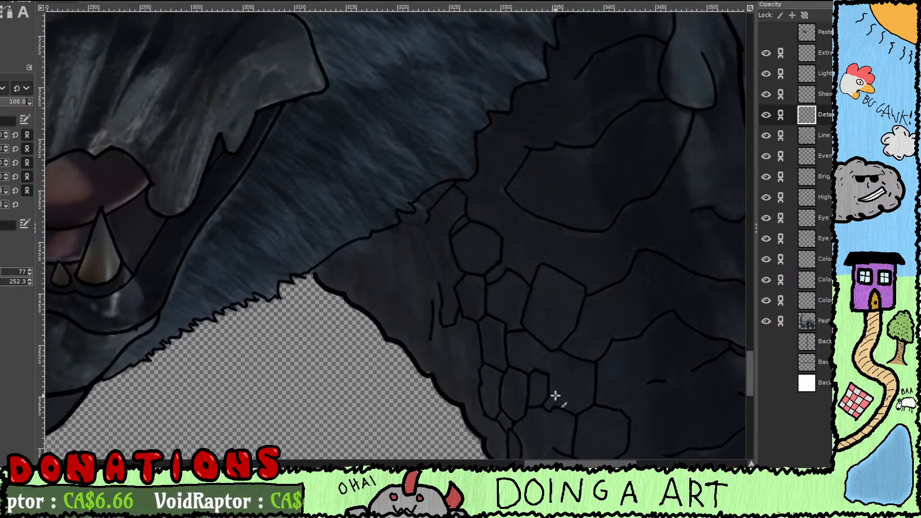
{"action": "left_click_drag", "start_coordinate": [462, 334], "coordinate": [504, 336]}
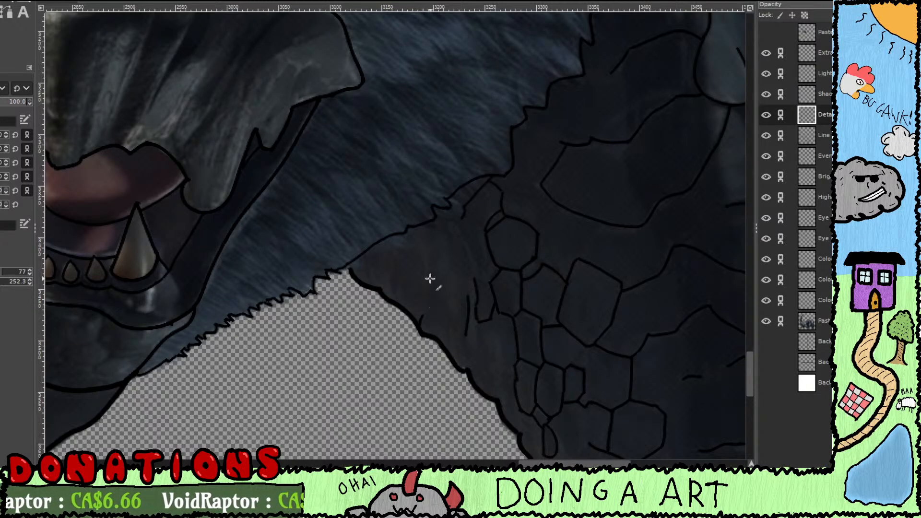
{"action": "scroll", "coordinate": [432, 286], "scroll_direction": "up", "scroll_amount": 2}
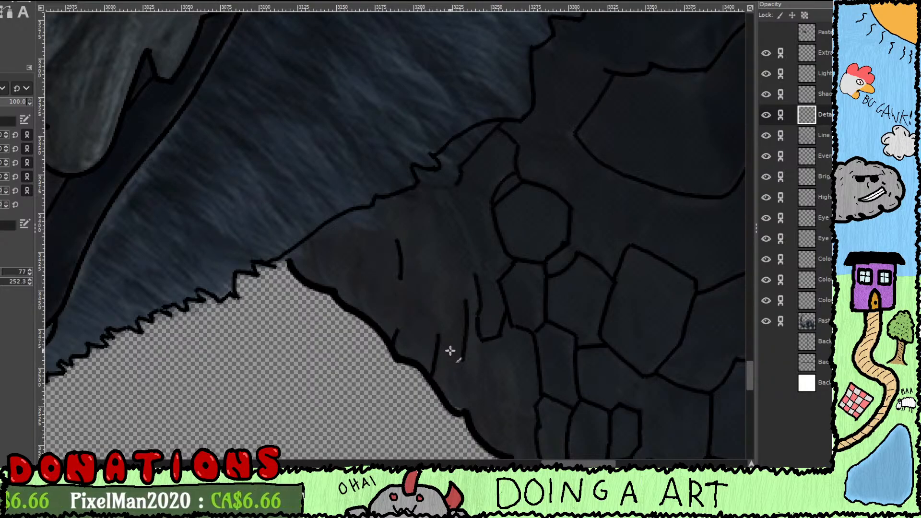
{"action": "scroll", "coordinate": [450, 352], "scroll_direction": "up", "scroll_amount": 2}
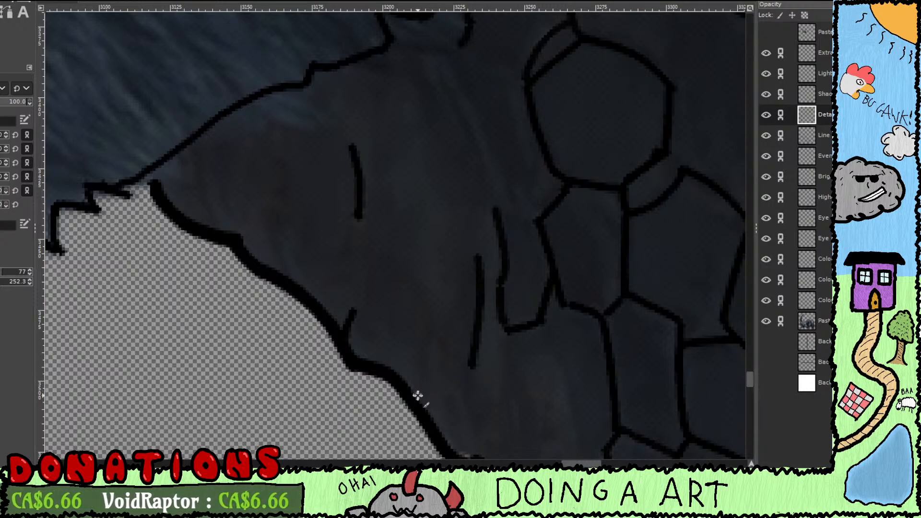
{"action": "mouse_move", "coordinate": [413, 398]}
{"action": "left_mouse_down"}
{"action": "mouse_move", "coordinate": [429, 313]}
{"action": "mouse_move", "coordinate": [429, 327]}
{"action": "mouse_move", "coordinate": [409, 281]}
{"action": "mouse_move", "coordinate": [387, 258]}
{"action": "mouse_move", "coordinate": [372, 271]}
{"action": "mouse_move", "coordinate": [370, 251]}
{"action": "mouse_move", "coordinate": [370, 312]}
{"action": "left_mouse_up"}
{"action": "left_click_drag", "start_coordinate": [333, 264], "coordinate": [401, 306]}
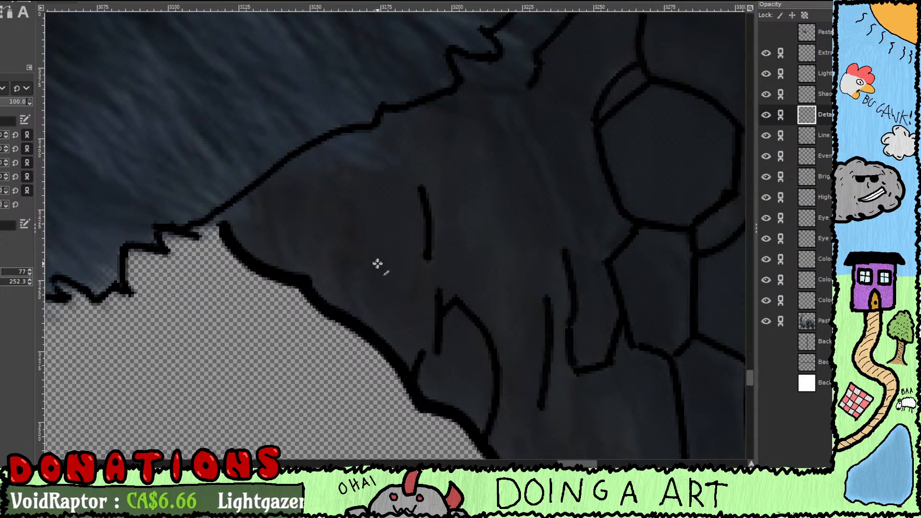
Step: Add an L-shaped crease and several tiny curved marks where the foreleg's outline meets the fur
{"action": "mouse_move", "coordinate": [378, 263]}
{"action": "left_mouse_down"}
{"action": "mouse_move", "coordinate": [380, 309]}
{"action": "mouse_move", "coordinate": [426, 282]}
{"action": "mouse_move", "coordinate": [353, 221]}
{"action": "left_mouse_up"}
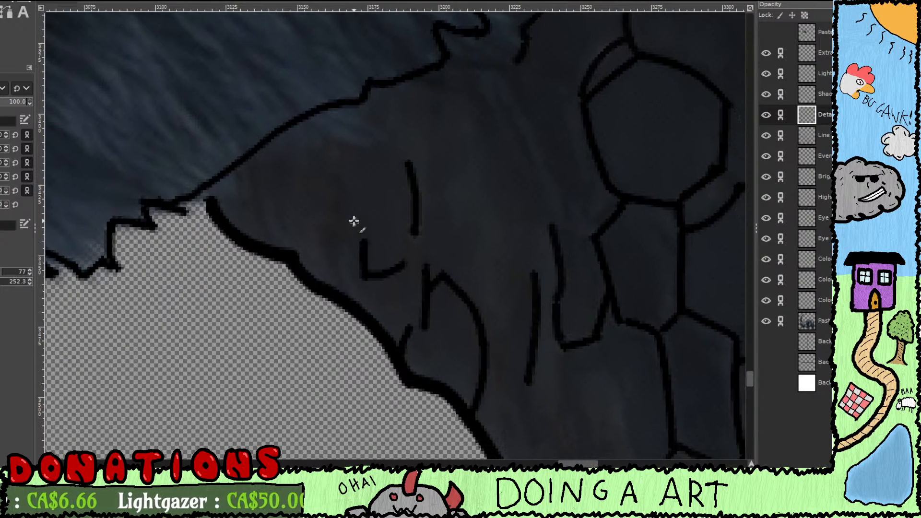
{"action": "mouse_move", "coordinate": [341, 188]}
{"action": "left_mouse_down"}
{"action": "mouse_move", "coordinate": [329, 251]}
{"action": "mouse_move", "coordinate": [340, 295]}
{"action": "left_mouse_up"}
{"action": "left_click_drag", "start_coordinate": [344, 298], "coordinate": [412, 353]}
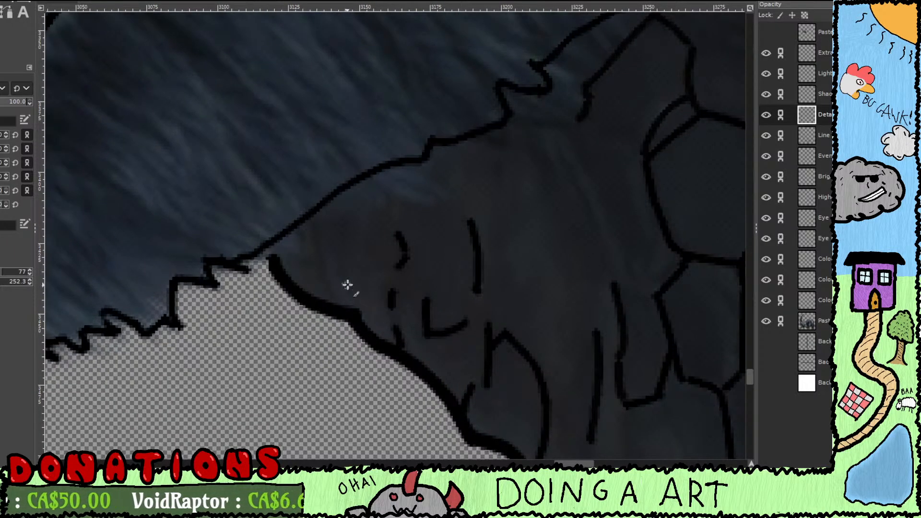
{"action": "left_click_drag", "start_coordinate": [417, 319], "coordinate": [312, 311]}
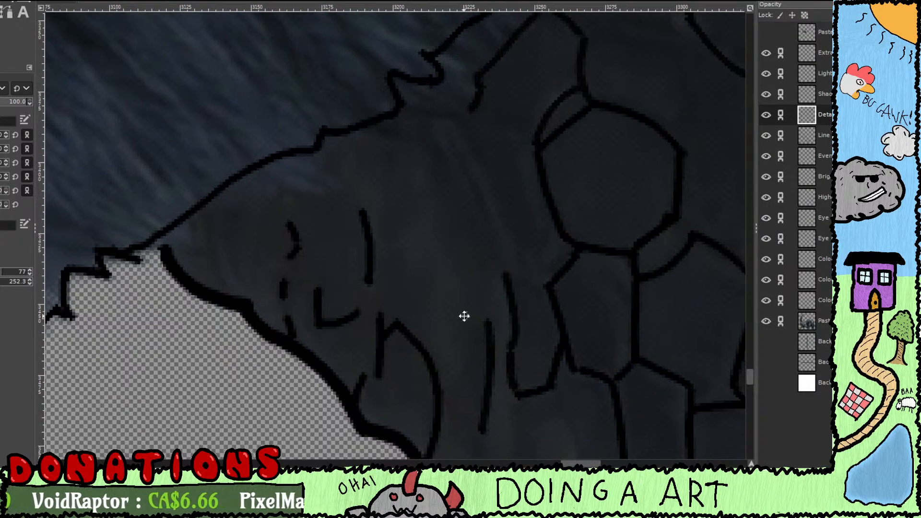
Step: Draw curved skin creases on the upper foreleg between the fur edge and the hexagonal scale
{"action": "left_click_drag", "start_coordinate": [465, 311], "coordinate": [436, 216]}
{"action": "left_click_drag", "start_coordinate": [484, 275], "coordinate": [475, 420]}
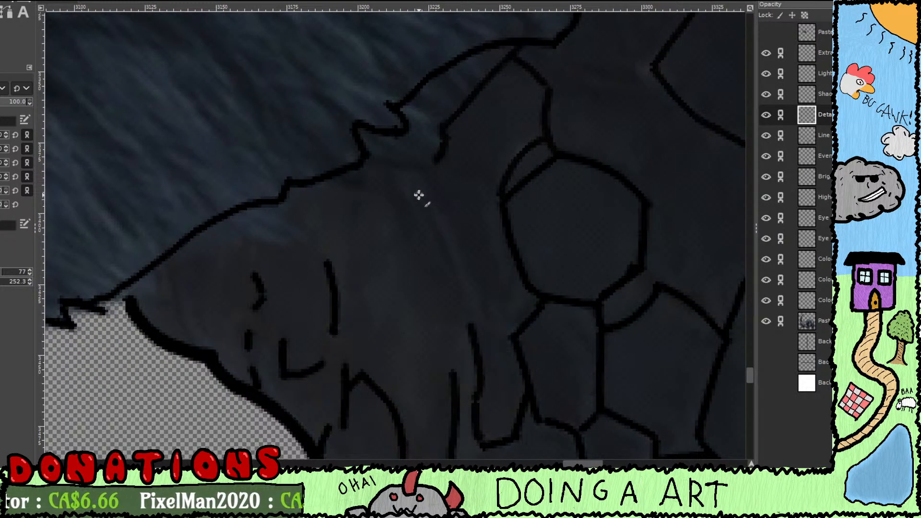
{"action": "mouse_move", "coordinate": [421, 203]}
{"action": "left_mouse_down"}
{"action": "mouse_move", "coordinate": [450, 275]}
{"action": "mouse_move", "coordinate": [403, 280]}
{"action": "mouse_move", "coordinate": [430, 323]}
{"action": "mouse_move", "coordinate": [452, 321]}
{"action": "mouse_move", "coordinate": [401, 231]}
{"action": "left_mouse_up"}
Step: Draw an arch-shaped scale, a forked crease and short strokes between the foreleg's outline and its polygonal scales
{"action": "left_click_drag", "start_coordinate": [494, 377], "coordinate": [432, 157]}
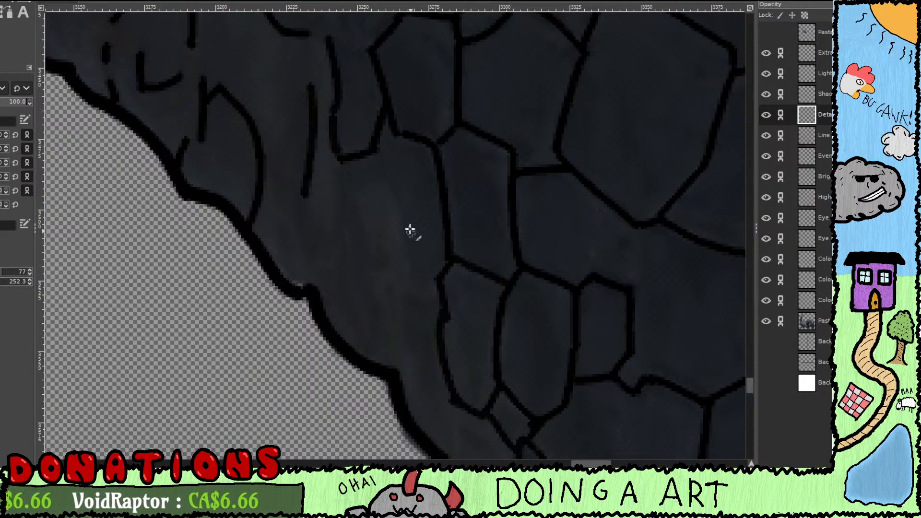
{"action": "mouse_move", "coordinate": [407, 269]}
{"action": "left_mouse_down"}
{"action": "mouse_move", "coordinate": [399, 205]}
{"action": "mouse_move", "coordinate": [377, 178]}
{"action": "mouse_move", "coordinate": [386, 181]}
{"action": "mouse_move", "coordinate": [335, 191]}
{"action": "mouse_move", "coordinate": [344, 189]}
{"action": "mouse_move", "coordinate": [363, 346]}
{"action": "mouse_move", "coordinate": [373, 353]}
{"action": "mouse_move", "coordinate": [368, 287]}
{"action": "mouse_move", "coordinate": [470, 370]}
{"action": "left_mouse_up"}
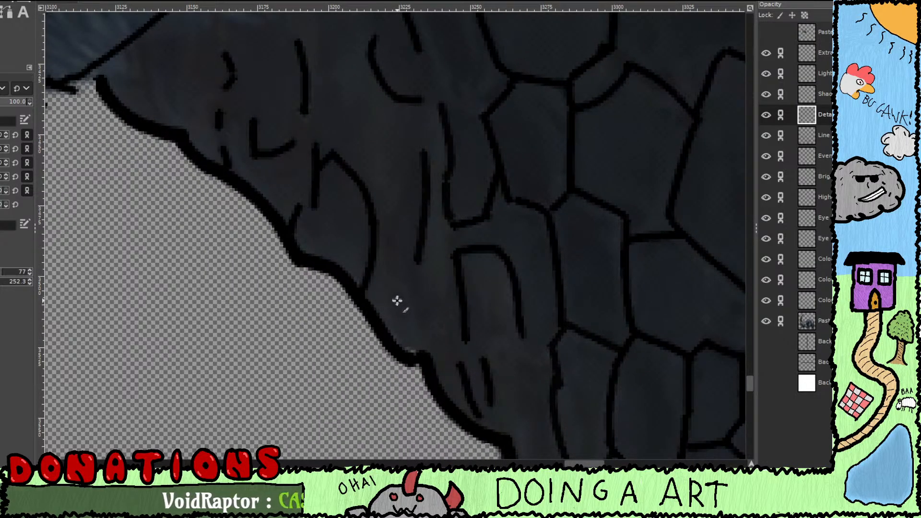
{"action": "left_click_drag", "start_coordinate": [397, 301], "coordinate": [399, 345]}
{"action": "left_click_drag", "start_coordinate": [418, 264], "coordinate": [426, 331]}
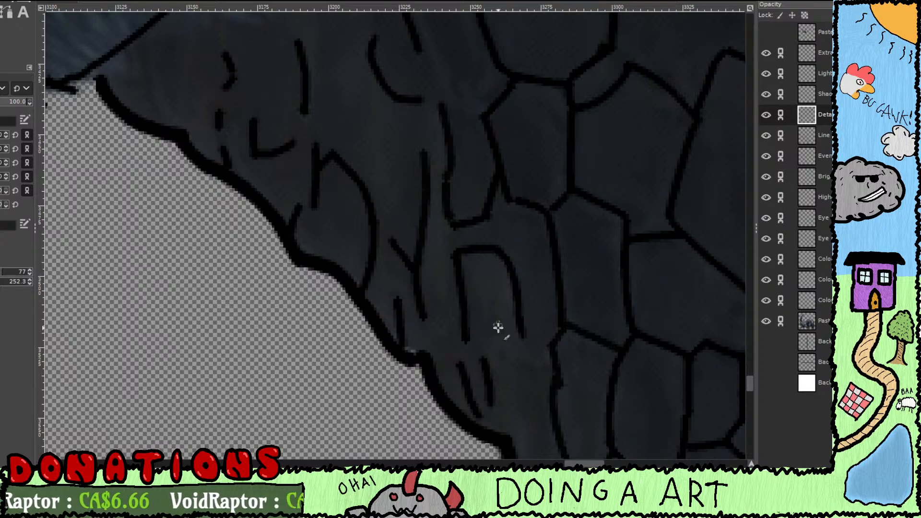
Step: Draw an angular crease farther down the foreleg and close the outer side of the open scale below it
{"action": "left_click_drag", "start_coordinate": [606, 405], "coordinate": [330, 164]}
{"action": "left_click_drag", "start_coordinate": [474, 383], "coordinate": [419, 185]}
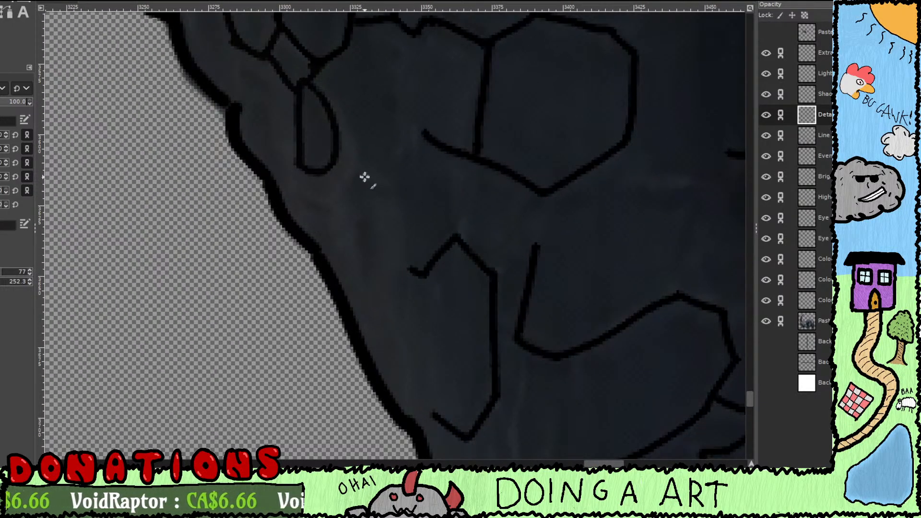
{"action": "mouse_move", "coordinate": [354, 177]}
{"action": "left_mouse_down"}
{"action": "mouse_move", "coordinate": [403, 201]}
{"action": "mouse_move", "coordinate": [360, 185]}
{"action": "mouse_move", "coordinate": [363, 259]}
{"action": "left_mouse_up"}
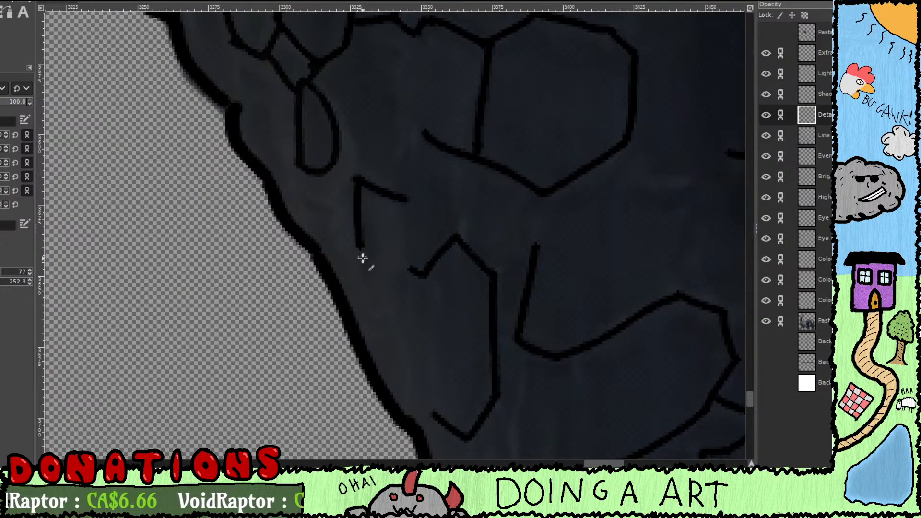
{"action": "mouse_move", "coordinate": [405, 202]}
{"action": "left_mouse_down"}
{"action": "mouse_move", "coordinate": [411, 272]}
{"action": "mouse_move", "coordinate": [387, 269]}
{"action": "mouse_move", "coordinate": [388, 301]}
{"action": "mouse_move", "coordinate": [404, 381]}
{"action": "mouse_move", "coordinate": [444, 411]}
{"action": "mouse_move", "coordinate": [422, 389]}
{"action": "left_mouse_up"}
Step: Outline a narrow pointed scale directly beneath the closed scale, beside the foreleg's outer edge
{"action": "mouse_move", "coordinate": [500, 395]}
{"action": "left_mouse_down"}
{"action": "mouse_move", "coordinate": [424, 260]}
{"action": "mouse_move", "coordinate": [441, 206]}
{"action": "left_mouse_up"}
{"action": "left_click_drag", "start_coordinate": [390, 259], "coordinate": [396, 357]}
{"action": "mouse_move", "coordinate": [414, 387]}
{"action": "left_mouse_down"}
{"action": "mouse_move", "coordinate": [427, 338]}
{"action": "mouse_move", "coordinate": [414, 257]}
{"action": "mouse_move", "coordinate": [416, 266]}
{"action": "mouse_move", "coordinate": [387, 256]}
{"action": "left_mouse_up"}
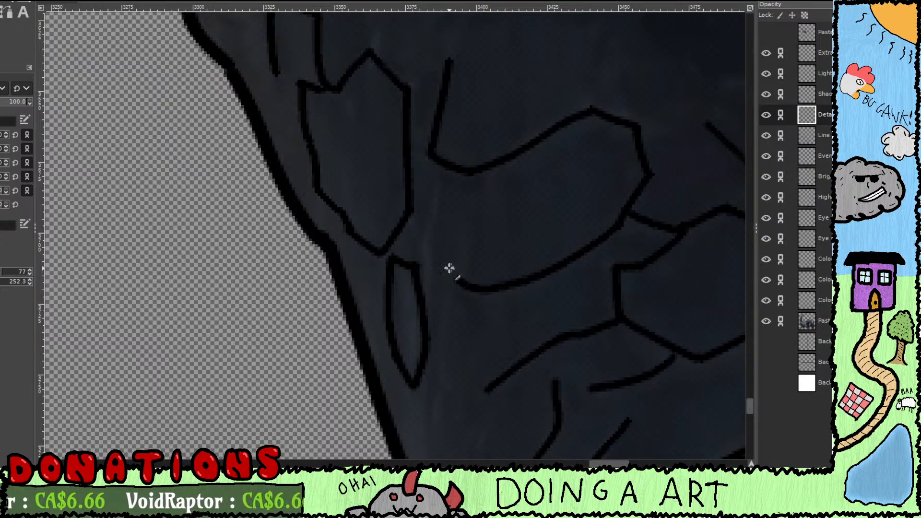
Step: Add crease lines along the foreleg's lower outer edge and a short bent crease in the bare area beside it
{"action": "mouse_move", "coordinate": [479, 185]}
{"action": "left_mouse_down"}
{"action": "mouse_move", "coordinate": [439, 181]}
{"action": "mouse_move", "coordinate": [426, 325]}
{"action": "mouse_move", "coordinate": [426, 249]}
{"action": "mouse_move", "coordinate": [410, 206]}
{"action": "mouse_move", "coordinate": [420, 205]}
{"action": "mouse_move", "coordinate": [403, 267]}
{"action": "mouse_move", "coordinate": [407, 361]}
{"action": "left_mouse_up"}
{"action": "left_click_drag", "start_coordinate": [462, 307], "coordinate": [409, 178]}
{"action": "left_click_drag", "start_coordinate": [471, 325], "coordinate": [444, 259]}
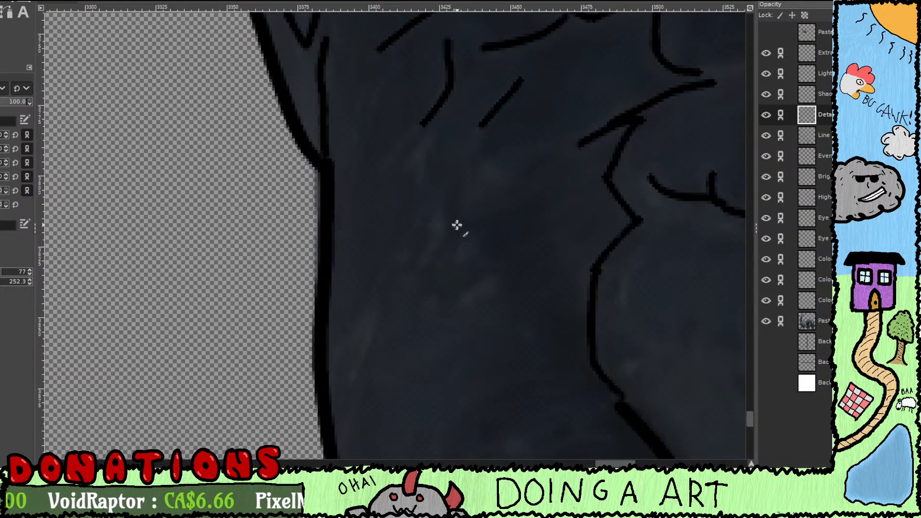
{"action": "mouse_move", "coordinate": [450, 205]}
{"action": "left_mouse_down"}
{"action": "mouse_move", "coordinate": [456, 233]}
{"action": "mouse_move", "coordinate": [430, 269]}
{"action": "left_mouse_up"}
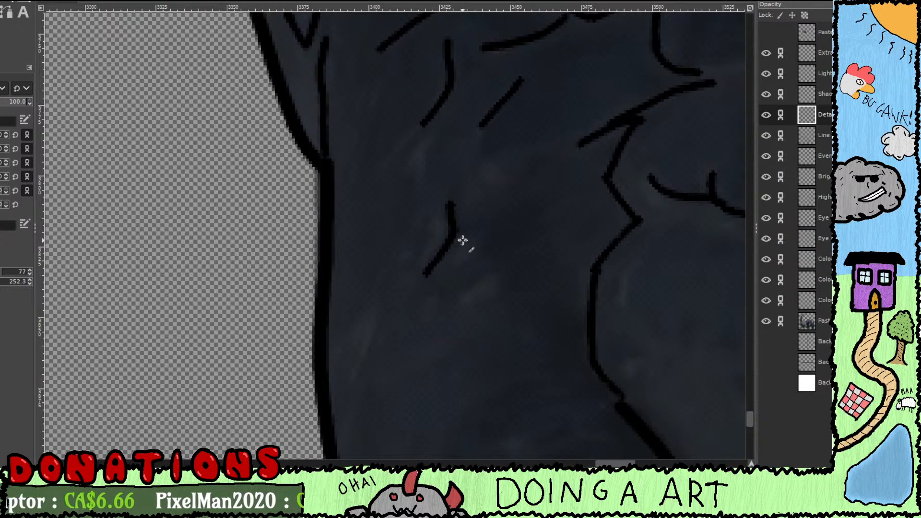
Step: Draw a fold from the notch in the outer toe's outline and extend it as a long arc across the toe
{"action": "left_click_drag", "start_coordinate": [451, 306], "coordinate": [426, 146]}
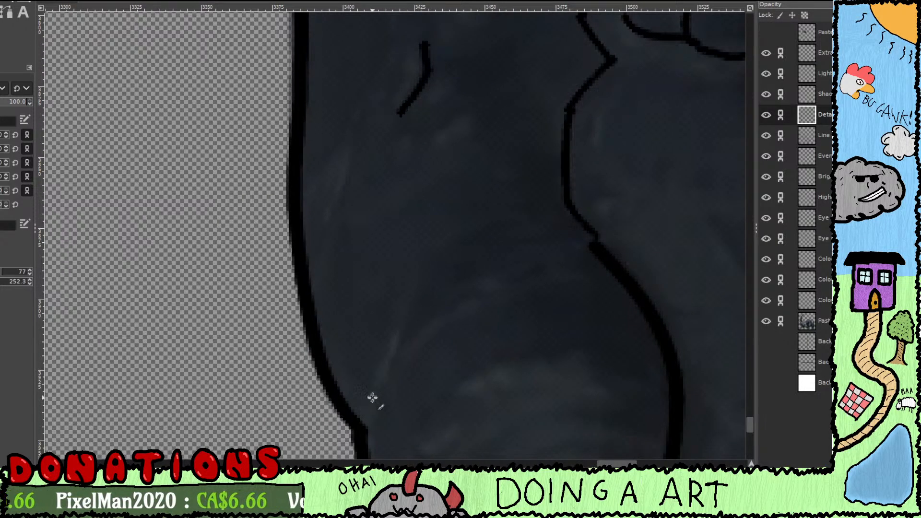
{"action": "left_click_drag", "start_coordinate": [368, 422], "coordinate": [402, 331]}
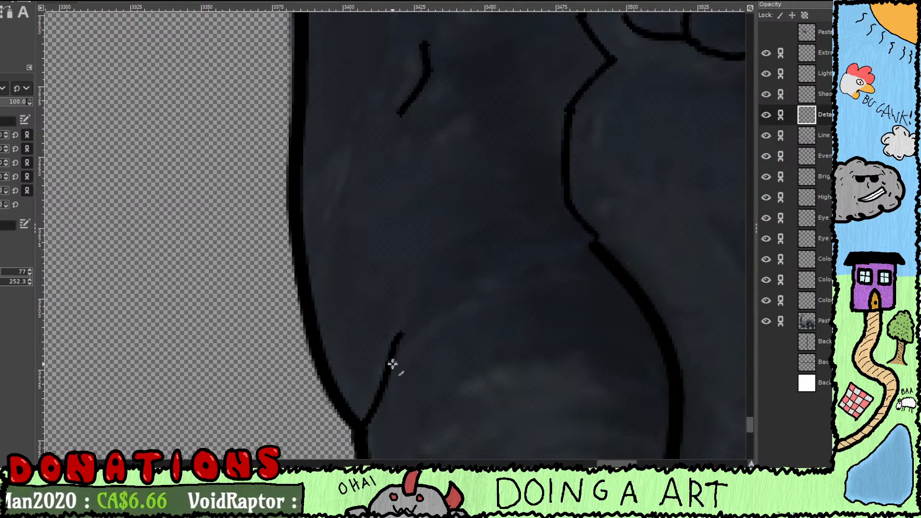
{"action": "mouse_move", "coordinate": [393, 366]}
{"action": "left_mouse_down"}
{"action": "mouse_move", "coordinate": [460, 310]}
{"action": "mouse_move", "coordinate": [557, 274]}
{"action": "mouse_move", "coordinate": [572, 281]}
{"action": "left_mouse_up"}
Step: Outline the rounded base of the outer toe's claw and continue both sides down to the existing claw tip
{"action": "left_click_drag", "start_coordinate": [543, 318], "coordinate": [466, 177]}
{"action": "left_click_drag", "start_coordinate": [499, 360], "coordinate": [461, 287]}
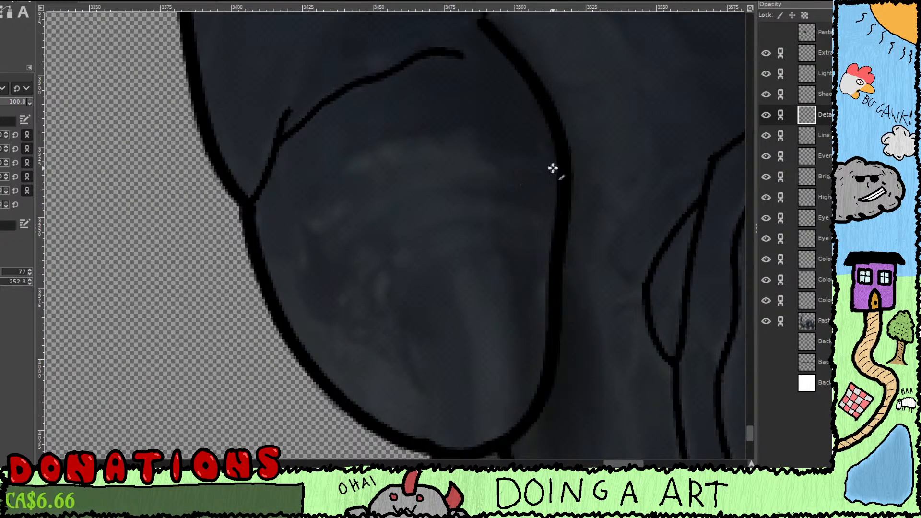
{"action": "key", "text": "ctrl+z"}
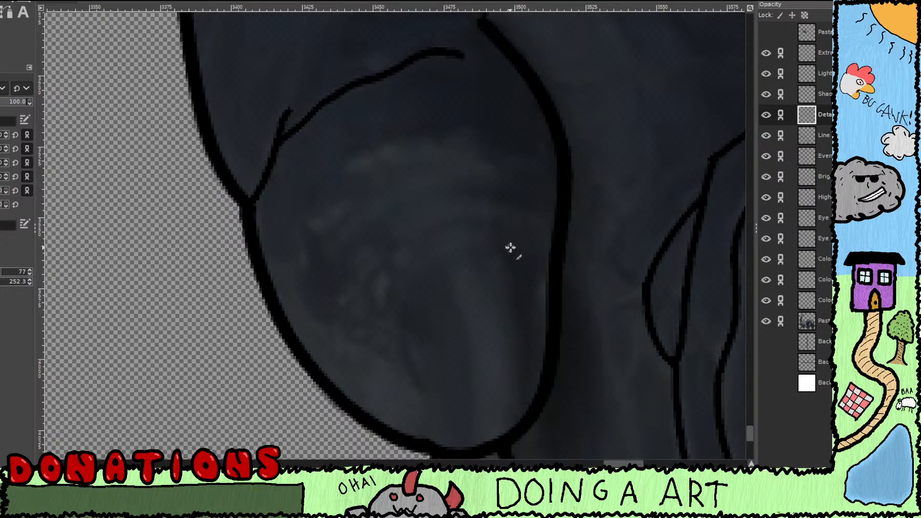
{"action": "mouse_move", "coordinate": [511, 248]}
{"action": "left_mouse_down"}
{"action": "mouse_move", "coordinate": [471, 246]}
{"action": "mouse_move", "coordinate": [430, 264]}
{"action": "mouse_move", "coordinate": [404, 304]}
{"action": "mouse_move", "coordinate": [402, 349]}
{"action": "mouse_move", "coordinate": [423, 387]}
{"action": "left_mouse_up"}
{"action": "mouse_move", "coordinate": [507, 248]}
{"action": "left_mouse_down"}
{"action": "mouse_move", "coordinate": [545, 278]}
{"action": "mouse_move", "coordinate": [551, 312]}
{"action": "left_mouse_up"}
{"action": "scroll", "coordinate": [450, 195], "scroll_direction": "down", "scroll_amount": 5}
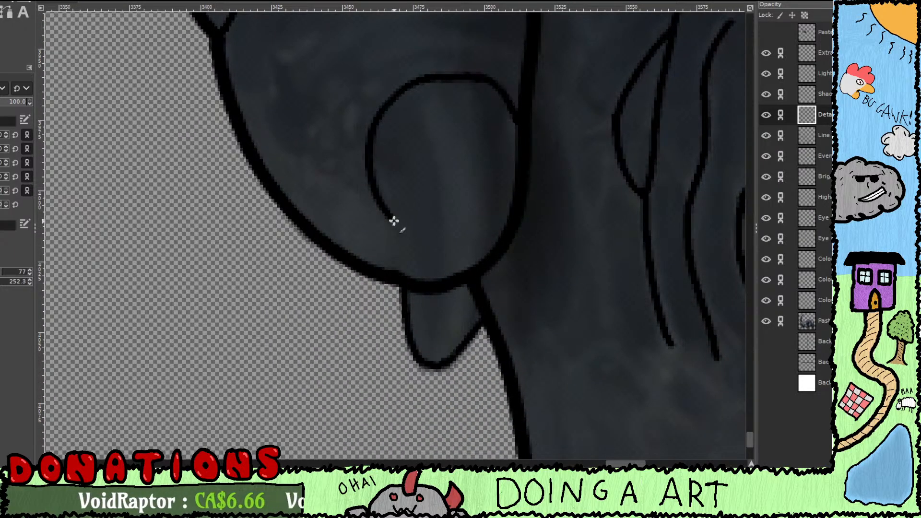
{"action": "left_click_drag", "start_coordinate": [391, 220], "coordinate": [403, 305]}
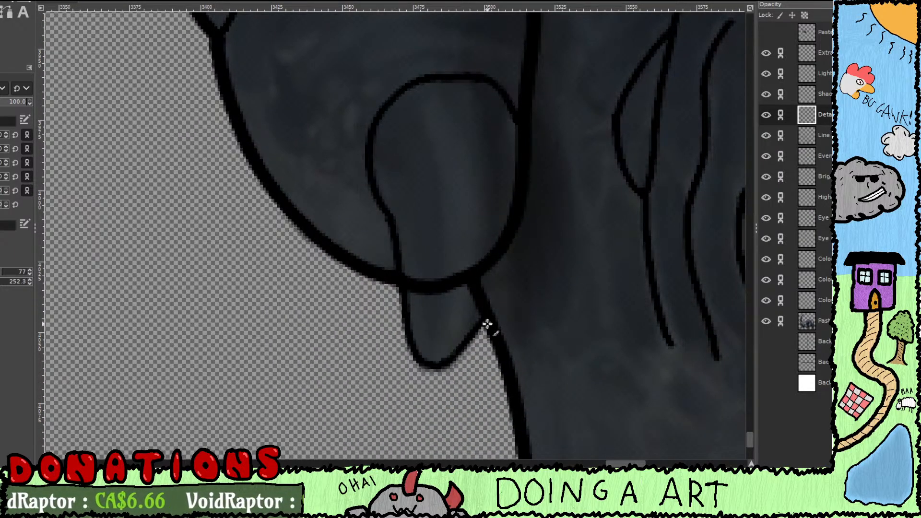
{"action": "mouse_move", "coordinate": [484, 321]}
{"action": "left_mouse_down"}
{"action": "mouse_move", "coordinate": [514, 237]}
{"action": "mouse_move", "coordinate": [514, 130]}
{"action": "left_mouse_up"}
Step: On the line layer, erase the thick outline crossing the claw and running up the toe's inner edge
{"action": "left_click", "coordinate": [825, 137]}
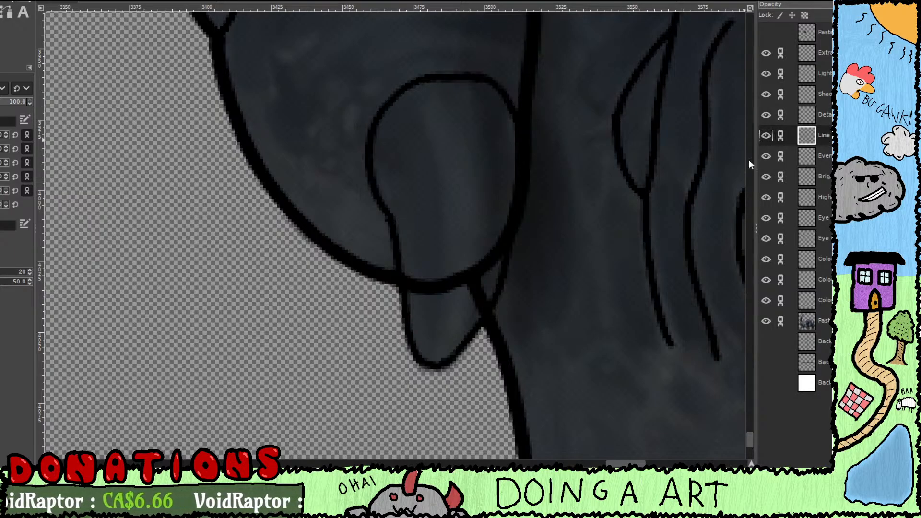
{"action": "mouse_move", "coordinate": [520, 182]}
{"action": "left_mouse_down"}
{"action": "mouse_move", "coordinate": [504, 179]}
{"action": "mouse_move", "coordinate": [524, 160]}
{"action": "mouse_move", "coordinate": [493, 273]}
{"action": "mouse_move", "coordinate": [470, 259]}
{"action": "mouse_move", "coordinate": [471, 294]}
{"action": "mouse_move", "coordinate": [488, 300]}
{"action": "mouse_move", "coordinate": [478, 279]}
{"action": "mouse_move", "coordinate": [453, 298]}
{"action": "mouse_move", "coordinate": [453, 263]}
{"action": "mouse_move", "coordinate": [426, 269]}
{"action": "mouse_move", "coordinate": [412, 296]}
{"action": "left_mouse_up"}
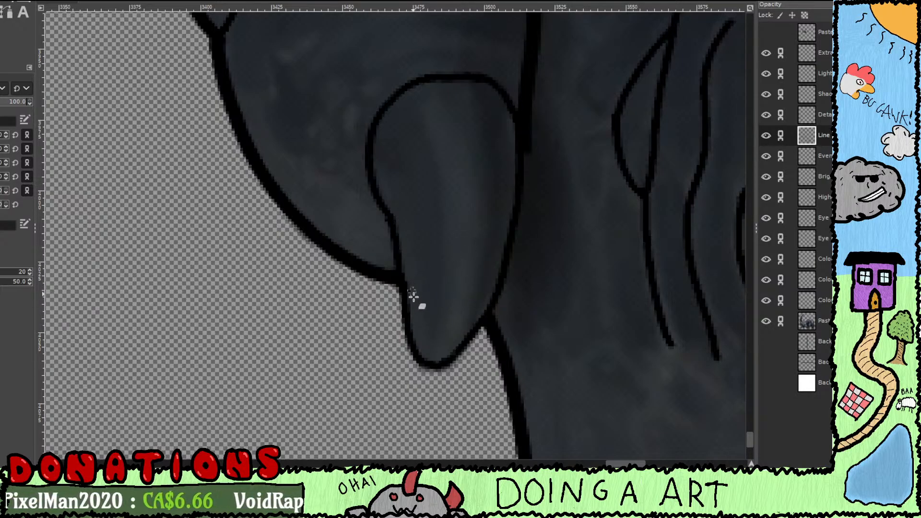
{"action": "scroll", "coordinate": [475, 254], "scroll_direction": "up", "scroll_amount": 5}
{"action": "scroll", "coordinate": [475, 255], "scroll_direction": "right", "scroll_amount": 1}
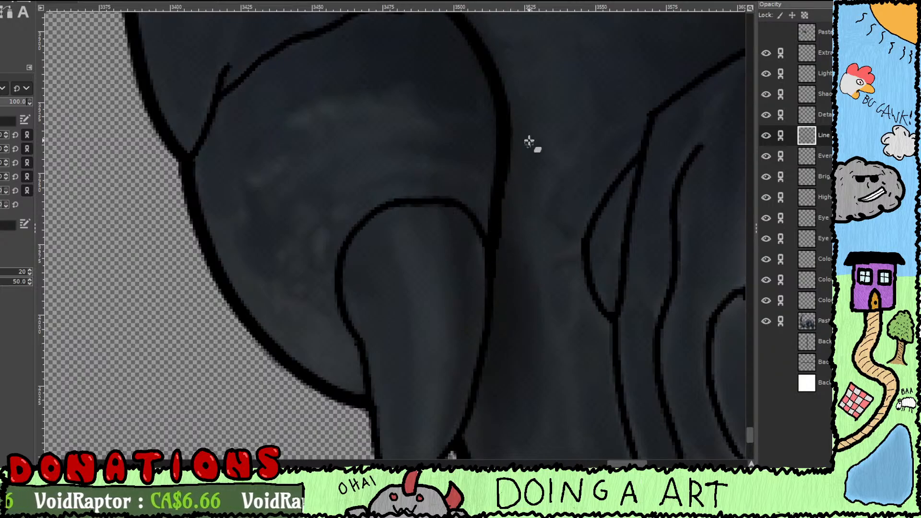
{"action": "left_click_drag", "start_coordinate": [518, 196], "coordinate": [476, 357]}
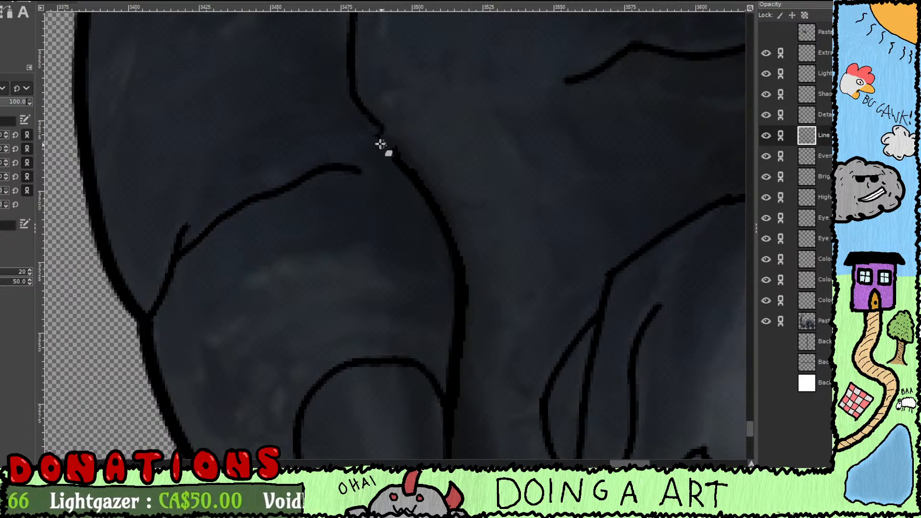
{"action": "mouse_move", "coordinate": [380, 144]}
{"action": "left_mouse_down"}
{"action": "mouse_move", "coordinate": [407, 150]}
{"action": "mouse_move", "coordinate": [419, 203]}
{"action": "mouse_move", "coordinate": [456, 233]}
{"action": "mouse_move", "coordinate": [457, 268]}
{"action": "mouse_move", "coordinate": [460, 240]}
{"action": "mouse_move", "coordinate": [469, 265]}
{"action": "mouse_move", "coordinate": [460, 271]}
{"action": "mouse_move", "coordinate": [444, 367]}
{"action": "mouse_move", "coordinate": [460, 421]}
{"action": "mouse_move", "coordinate": [469, 398]}
{"action": "left_mouse_up"}
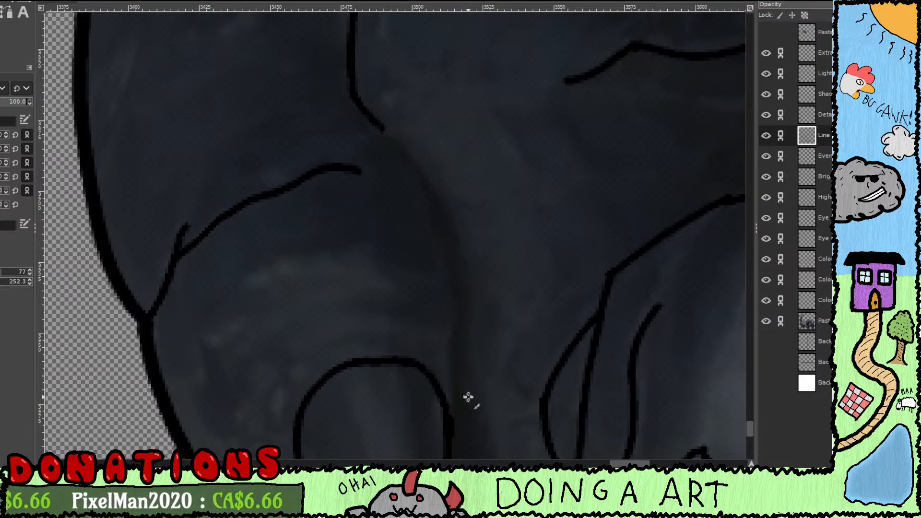
Step: On the detail layer, draw the outer toe's inner edge with a thin line from the claw base up to the open crease end
{"action": "scroll", "coordinate": [468, 397], "scroll_direction": "down", "scroll_amount": 4}
{"action": "left_click", "coordinate": [826, 120]}
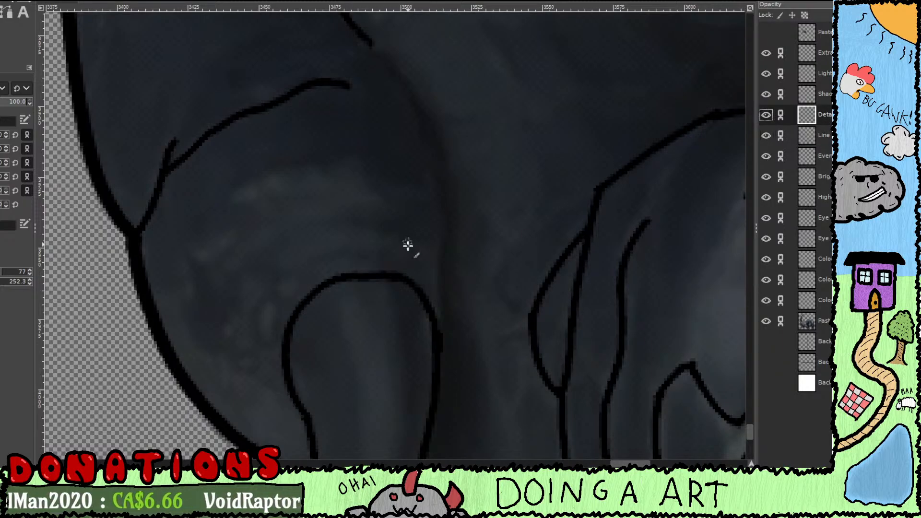
{"action": "mouse_move", "coordinate": [442, 336]}
{"action": "left_mouse_down"}
{"action": "mouse_move", "coordinate": [442, 192]}
{"action": "mouse_move", "coordinate": [408, 89]}
{"action": "left_mouse_up"}
{"action": "scroll", "coordinate": [428, 249], "scroll_direction": "up", "scroll_amount": 4}
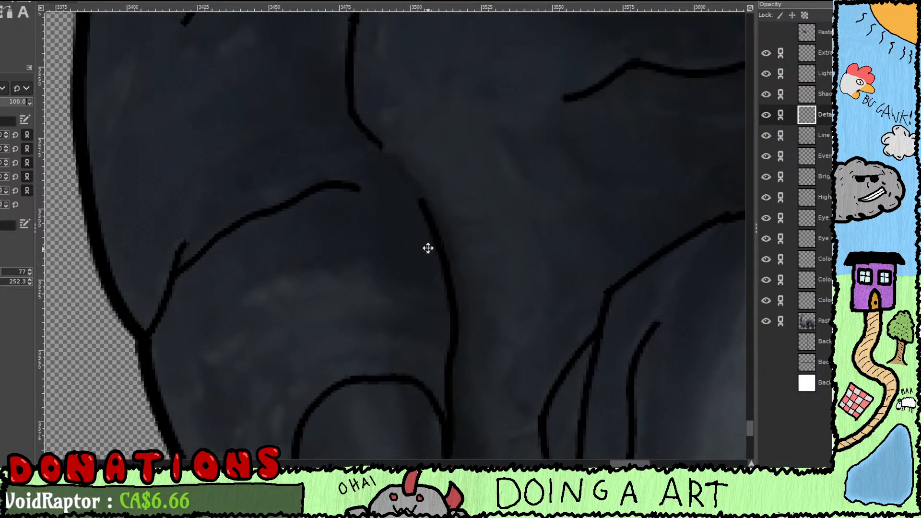
{"action": "scroll", "coordinate": [428, 248], "scroll_direction": "up", "scroll_amount": 4}
{"action": "left_click_drag", "start_coordinate": [428, 285], "coordinate": [381, 232]}
Step: Add three short crease strokes in the bare area between the hexagonal scales and the wide folds on the middle of the foreleg
{"action": "scroll", "coordinate": [407, 322], "scroll_direction": "up", "scroll_amount": 7}
{"action": "scroll", "coordinate": [432, 355], "scroll_direction": "left", "scroll_amount": 5}
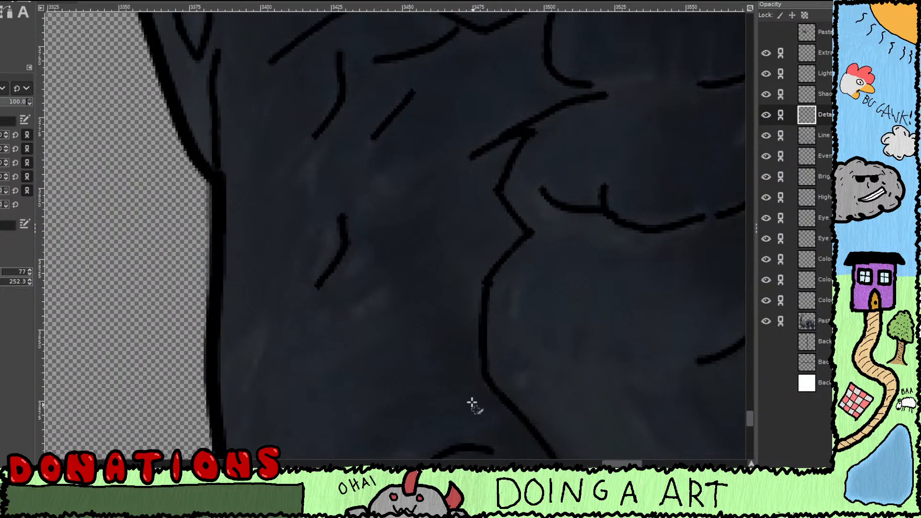
{"action": "scroll", "coordinate": [473, 361], "scroll_direction": "down", "scroll_amount": 4}
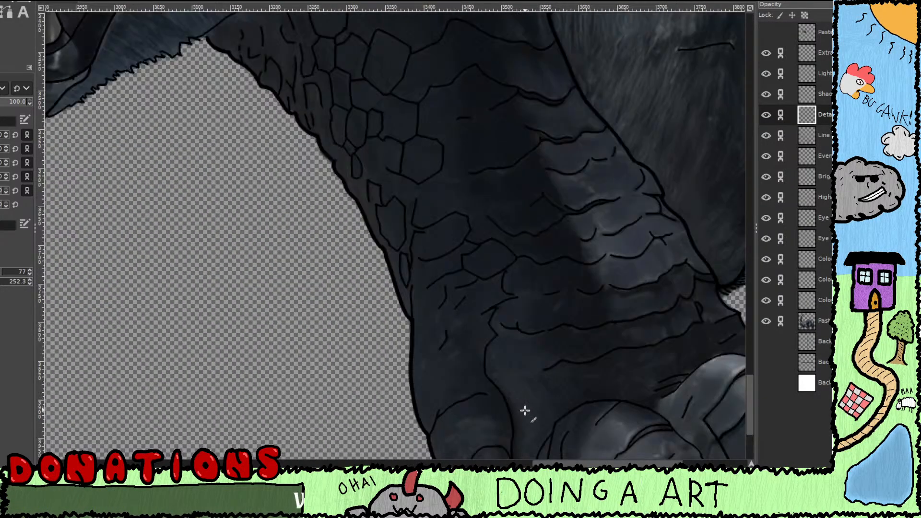
{"action": "scroll", "coordinate": [482, 210], "scroll_direction": "up", "scroll_amount": 1}
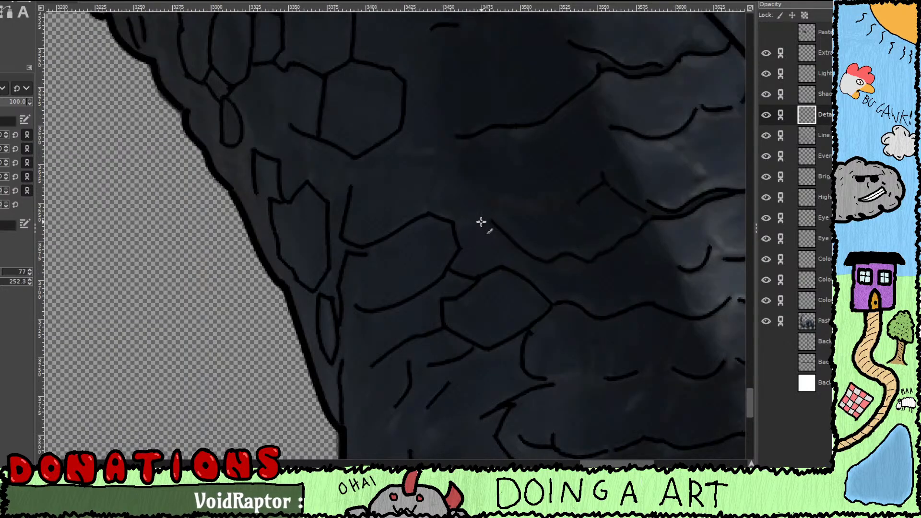
{"action": "left_click_drag", "start_coordinate": [496, 233], "coordinate": [447, 278]}
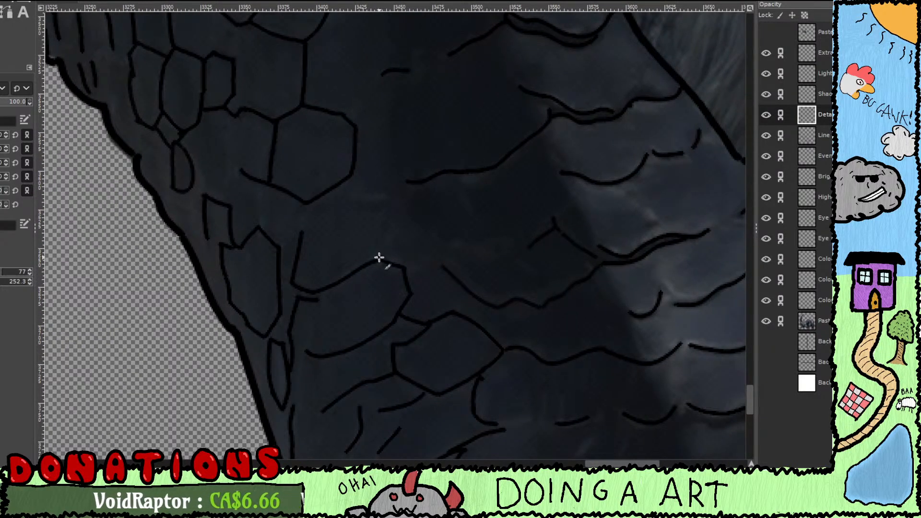
{"action": "left_click_drag", "start_coordinate": [385, 223], "coordinate": [381, 244]}
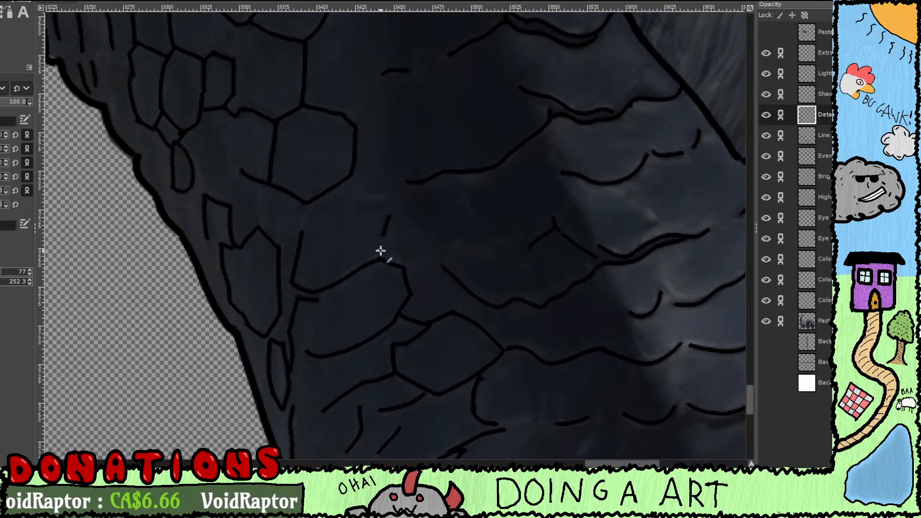
{"action": "left_click_drag", "start_coordinate": [357, 200], "coordinate": [397, 200]}
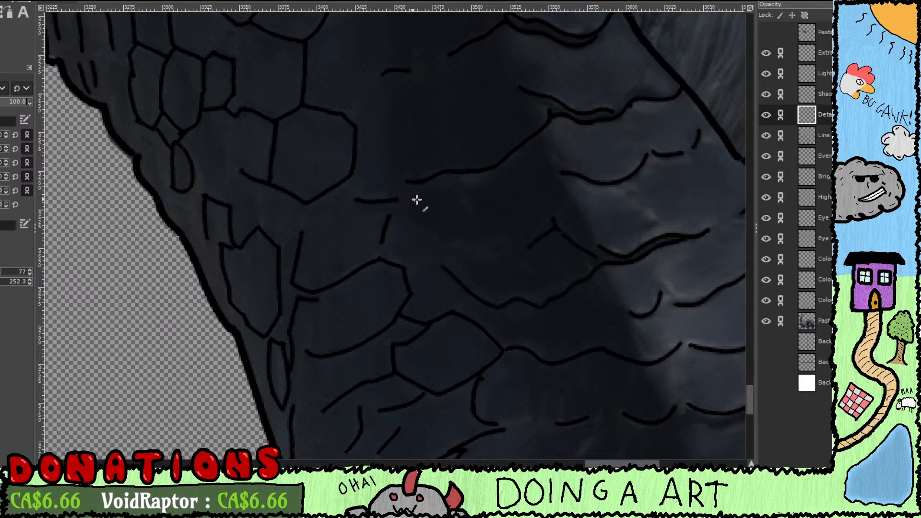
{"action": "left_click_drag", "start_coordinate": [431, 233], "coordinate": [442, 241]}
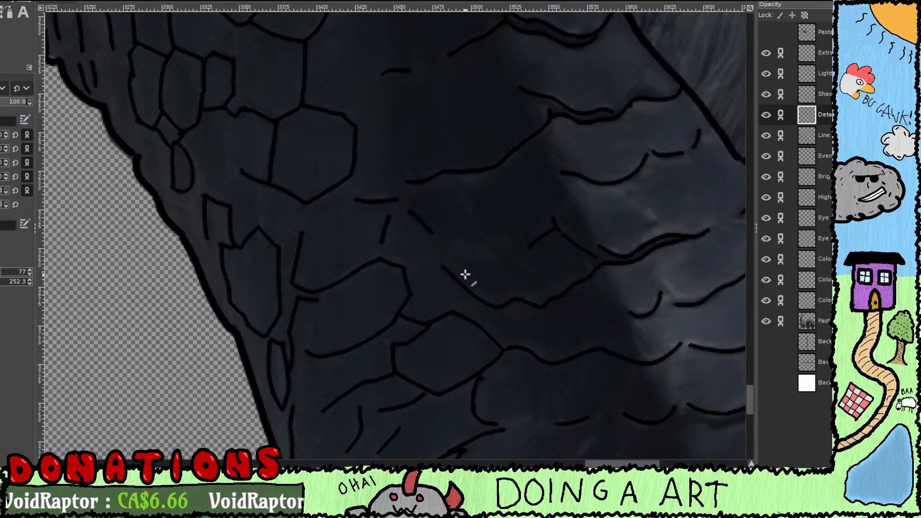
Step: Outline a long narrow scale just inside the curved fold on the mid-foreleg, closing it at the fold's pointed end
{"action": "left_click_drag", "start_coordinate": [464, 269], "coordinate": [488, 294]}
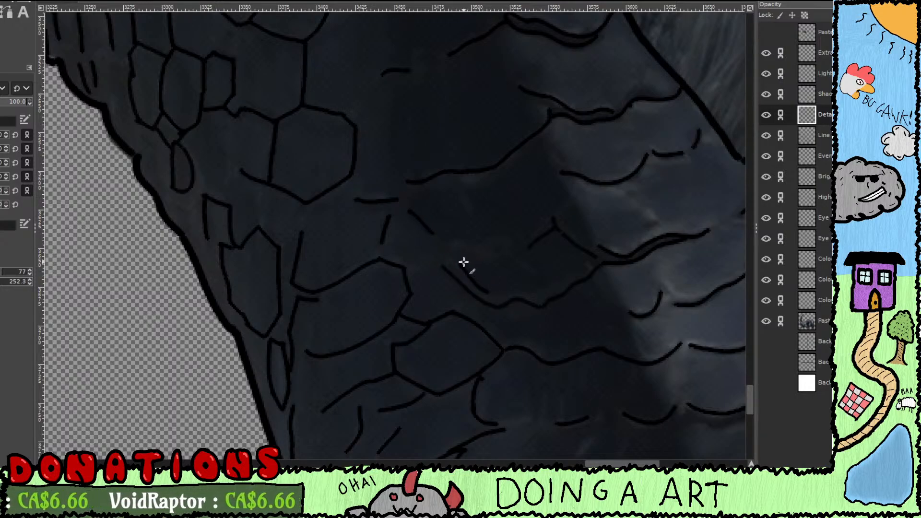
{"action": "left_click_drag", "start_coordinate": [482, 258], "coordinate": [537, 240]}
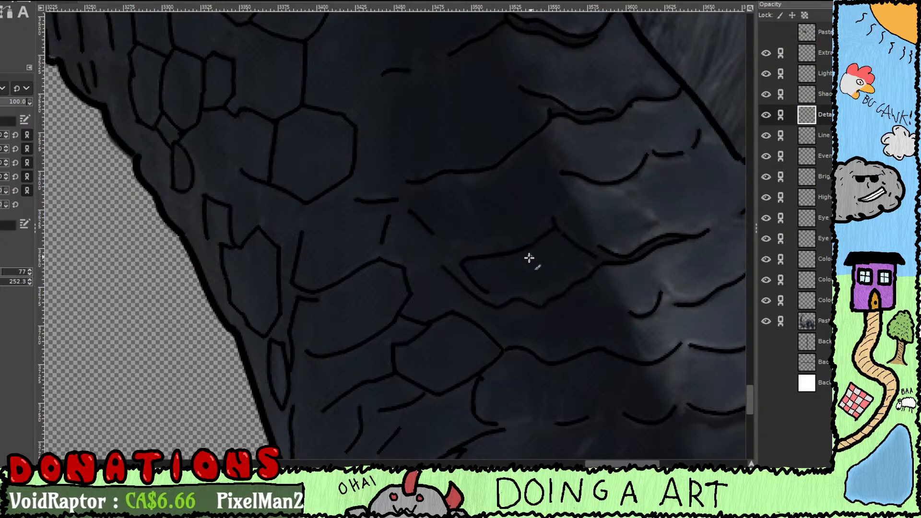
{"action": "left_click_drag", "start_coordinate": [404, 267], "coordinate": [375, 264]}
{"action": "mouse_move", "coordinate": [464, 291]}
{"action": "left_mouse_down"}
{"action": "mouse_move", "coordinate": [511, 288]}
{"action": "mouse_move", "coordinate": [573, 253]}
{"action": "left_mouse_up"}
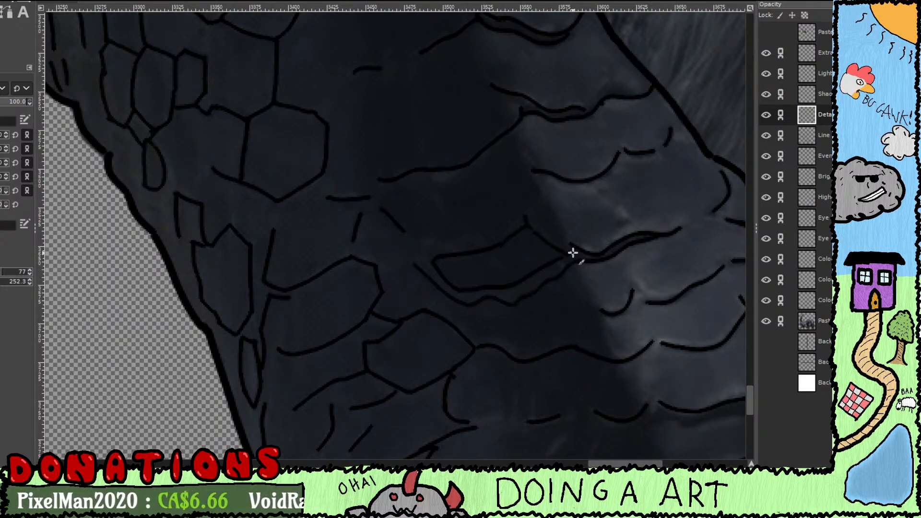
Step: Look over the upper foreleg, the shoulder and the fur beside the ridged column for areas still lacking line art
{"action": "scroll", "coordinate": [494, 303], "scroll_direction": "up", "scroll_amount": 4}
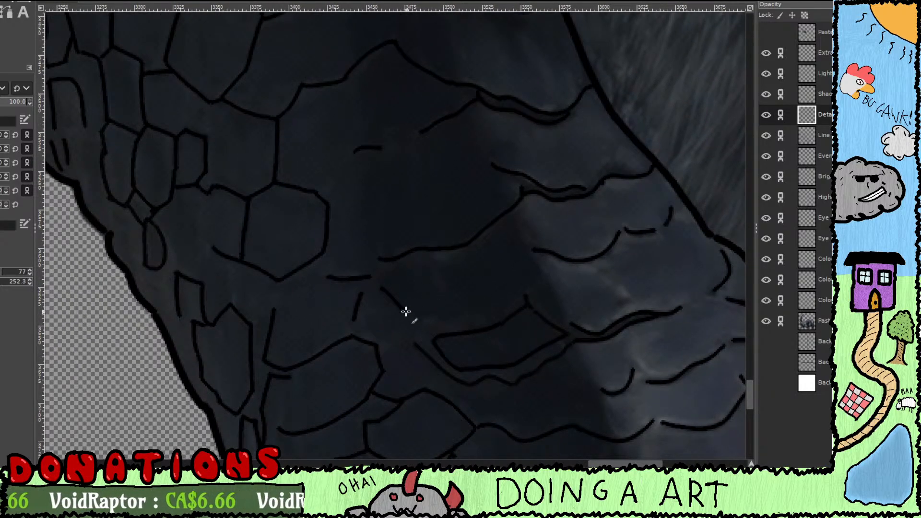
{"action": "scroll", "coordinate": [432, 325], "scroll_direction": "up", "scroll_amount": 2}
{"action": "scroll", "coordinate": [415, 323], "scroll_direction": "left", "scroll_amount": 3}
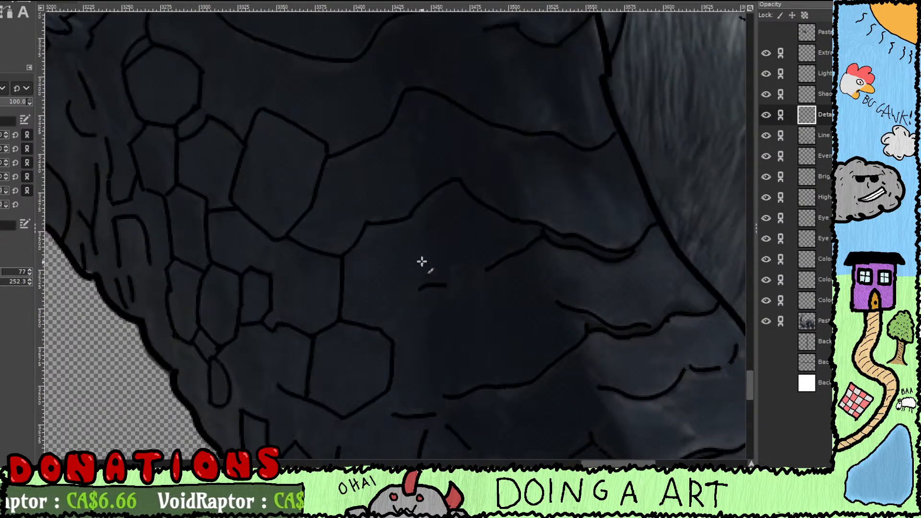
{"action": "scroll", "coordinate": [422, 262], "scroll_direction": "up", "scroll_amount": 6}
{"action": "scroll", "coordinate": [422, 261], "scroll_direction": "right", "scroll_amount": 2}
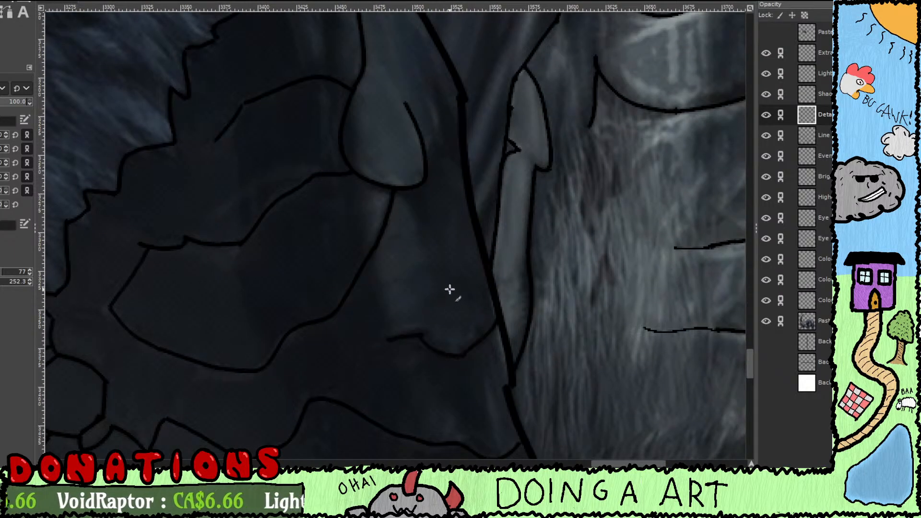
{"action": "scroll", "coordinate": [450, 289], "scroll_direction": "right", "scroll_amount": 2}
{"action": "scroll", "coordinate": [407, 282], "scroll_direction": "up", "scroll_amount": 2}
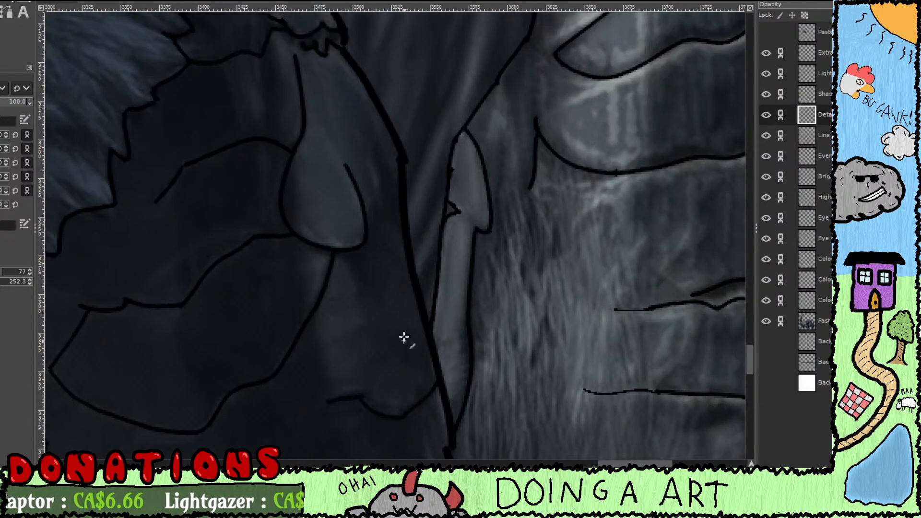
{"action": "scroll", "coordinate": [404, 337], "scroll_direction": "up", "scroll_amount": 2}
{"action": "scroll", "coordinate": [442, 335], "scroll_direction": "right", "scroll_amount": 1}
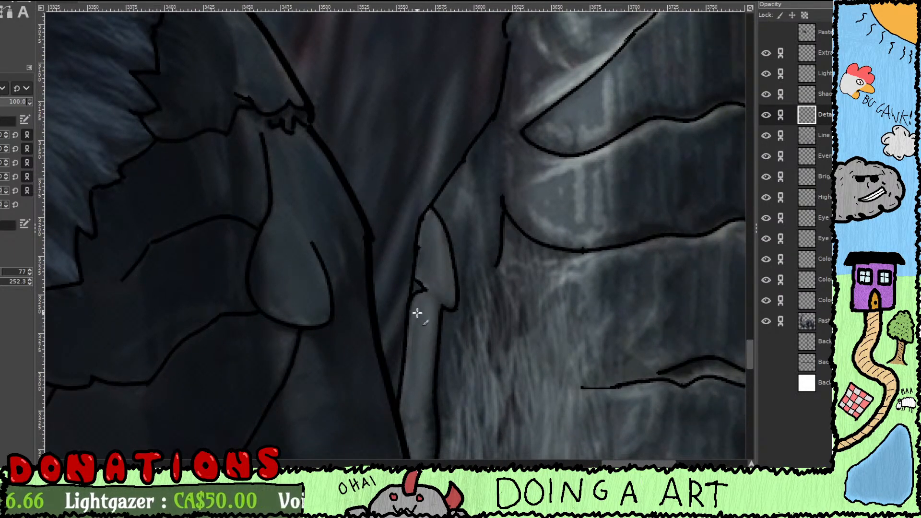
{"action": "scroll", "coordinate": [417, 312], "scroll_direction": "down", "scroll_amount": 5}
{"action": "scroll", "coordinate": [428, 257], "scroll_direction": "up", "scroll_amount": 1}
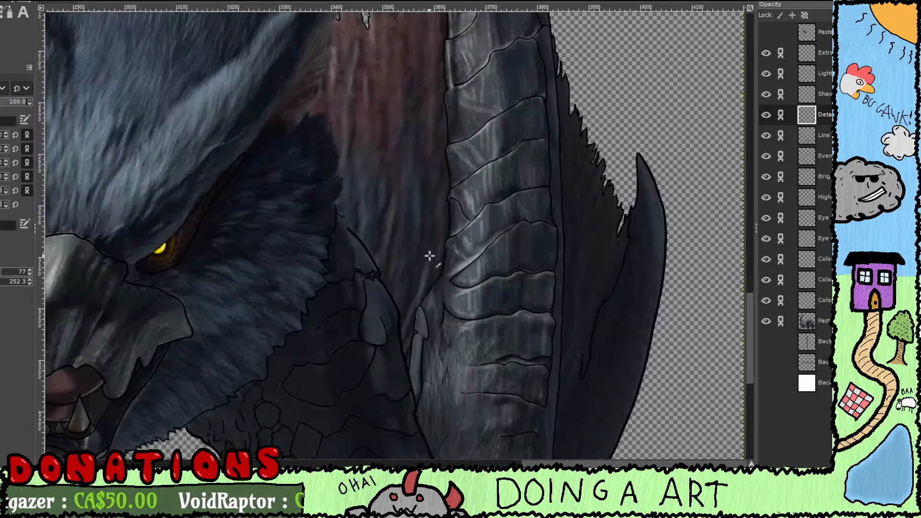
{"action": "left_click_drag", "start_coordinate": [455, 256], "coordinate": [417, 345]}
{"action": "scroll", "coordinate": [417, 341], "scroll_direction": "up", "scroll_amount": 1}
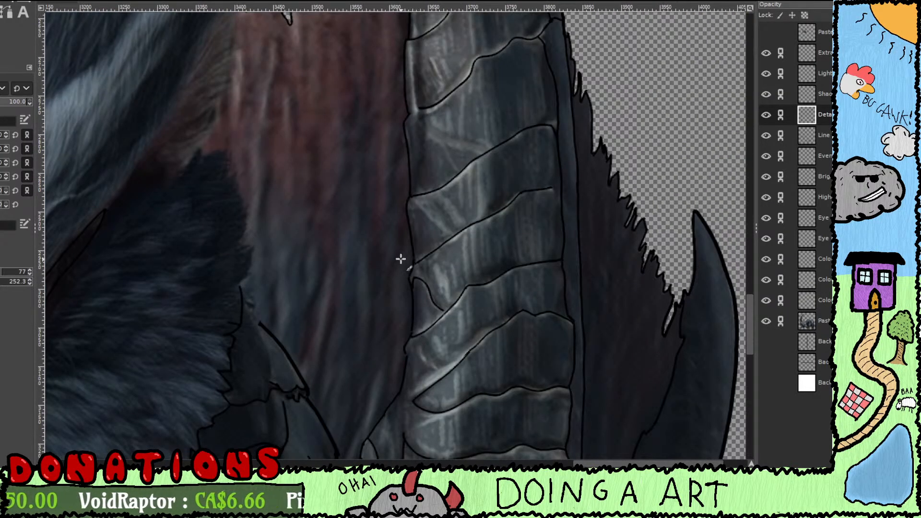
{"action": "left_click_drag", "start_coordinate": [403, 261], "coordinate": [480, 401]}
{"action": "left_click_drag", "start_coordinate": [423, 310], "coordinate": [456, 154]}
{"action": "mouse_move", "coordinate": [432, 223]}
{"action": "left_mouse_down"}
{"action": "mouse_move", "coordinate": [405, 353]}
{"action": "mouse_move", "coordinate": [416, 309]}
{"action": "left_mouse_up"}
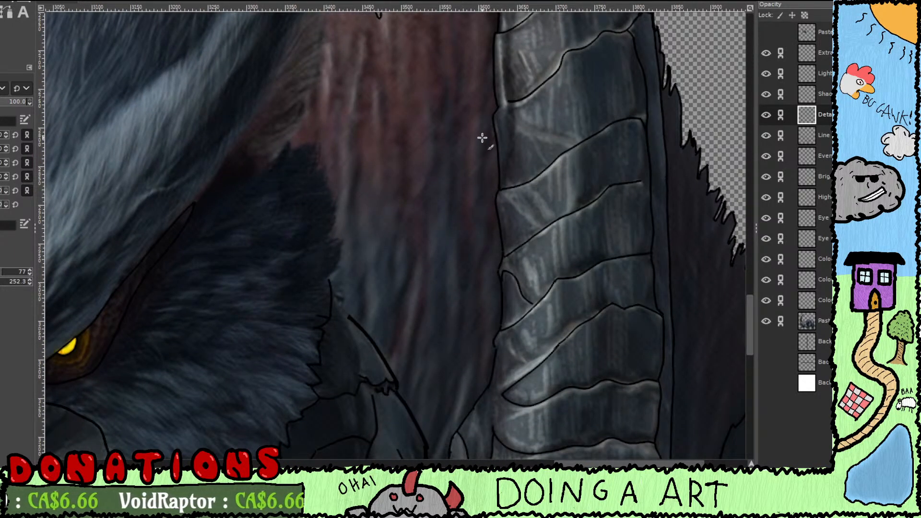
Step: Draw a jagged edge of long pointed tufts across the reddish fur, starting beside the ridged column and redoing one misplaced stroke
{"action": "mouse_move", "coordinate": [462, 230]}
{"action": "left_mouse_down"}
{"action": "mouse_move", "coordinate": [477, 138]}
{"action": "mouse_move", "coordinate": [486, 159]}
{"action": "mouse_move", "coordinate": [481, 262]}
{"action": "left_mouse_up"}
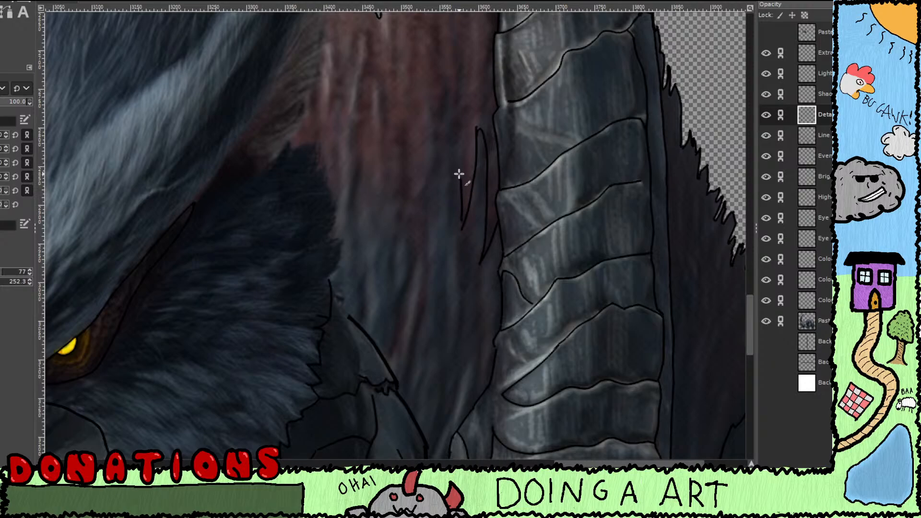
{"action": "left_click_drag", "start_coordinate": [459, 174], "coordinate": [450, 94]}
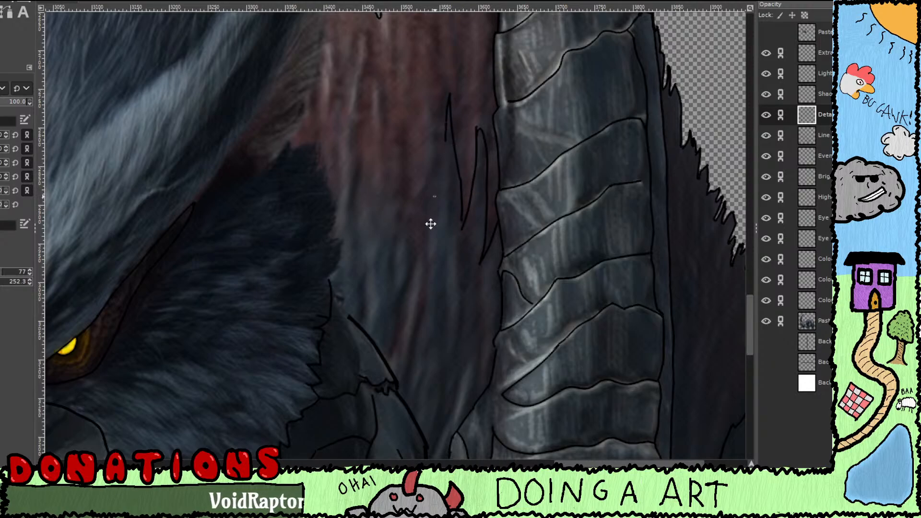
{"action": "left_click_drag", "start_coordinate": [431, 224], "coordinate": [423, 434]}
{"action": "left_click_drag", "start_coordinate": [429, 343], "coordinate": [415, 194]}
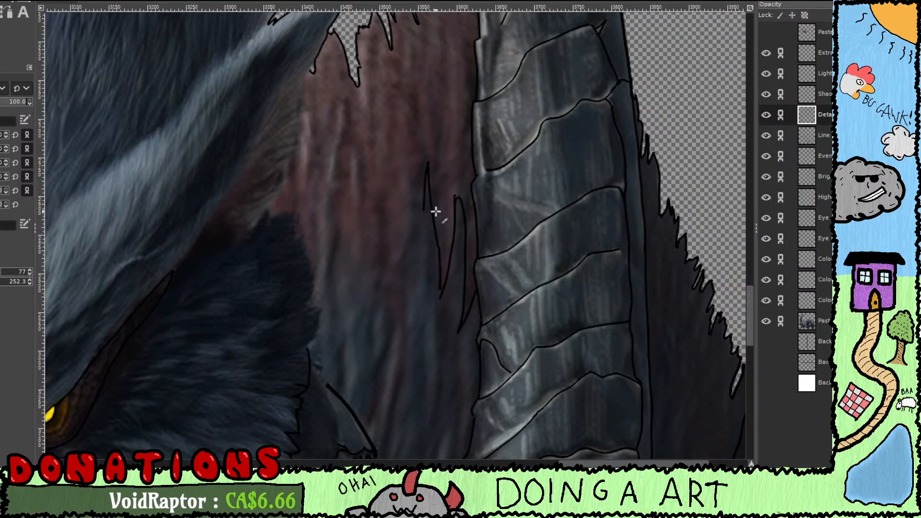
{"action": "key", "text": "ctrl+z"}
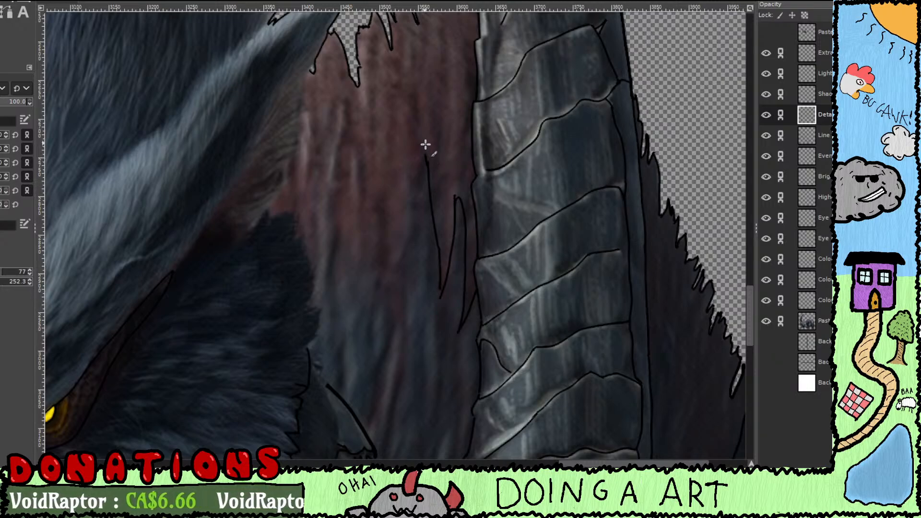
{"action": "mouse_move", "coordinate": [426, 144]}
{"action": "left_mouse_down"}
{"action": "mouse_move", "coordinate": [388, 272]}
{"action": "mouse_move", "coordinate": [384, 200]}
{"action": "mouse_move", "coordinate": [363, 246]}
{"action": "mouse_move", "coordinate": [344, 235]}
{"action": "mouse_move", "coordinate": [337, 198]}
{"action": "mouse_move", "coordinate": [427, 252]}
{"action": "left_mouse_up"}
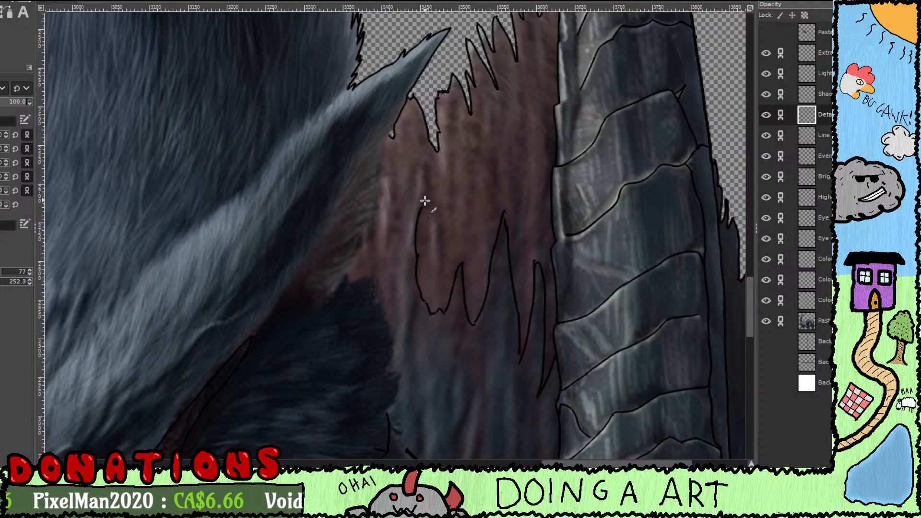
Step: Continue the jagged fur edge with a narrow spike and a long line down beside the dark cheek fur
{"action": "mouse_move", "coordinate": [411, 208]}
{"action": "left_mouse_down"}
{"action": "mouse_move", "coordinate": [402, 251]}
{"action": "mouse_move", "coordinate": [463, 208]}
{"action": "left_mouse_up"}
{"action": "key", "text": "ctrl+z"}
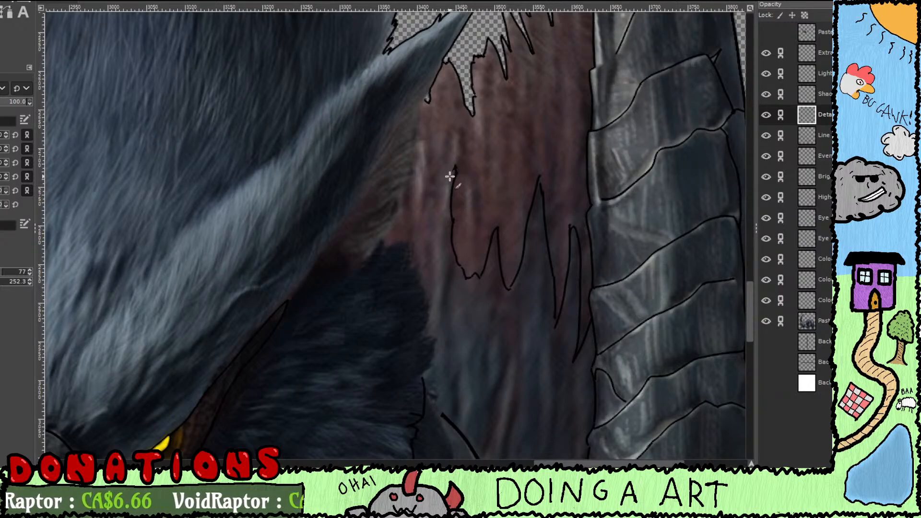
{"action": "mouse_move", "coordinate": [450, 176]}
{"action": "left_mouse_down"}
{"action": "mouse_move", "coordinate": [438, 236]}
{"action": "mouse_move", "coordinate": [433, 198]}
{"action": "mouse_move", "coordinate": [429, 215]}
{"action": "mouse_move", "coordinate": [430, 295]}
{"action": "left_mouse_up"}
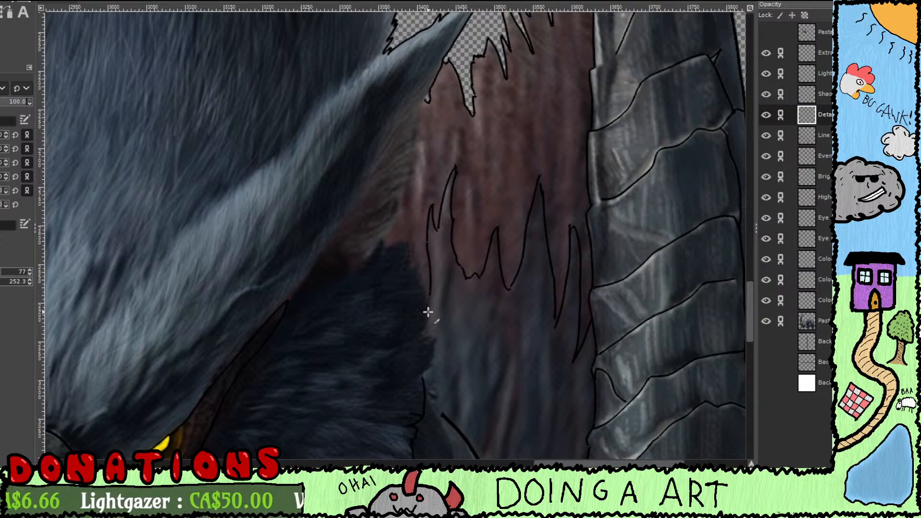
Step: Trace the dark cheek fur's ragged edge upward from its existing outline and join it to the long fur line above
{"action": "scroll", "coordinate": [431, 321], "scroll_direction": "down", "scroll_amount": 3}
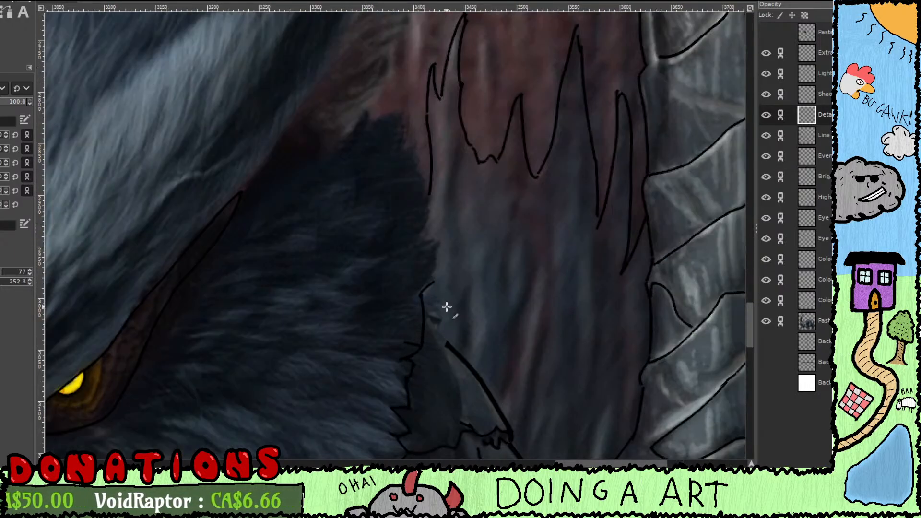
{"action": "scroll", "coordinate": [446, 307], "scroll_direction": "up", "scroll_amount": 3}
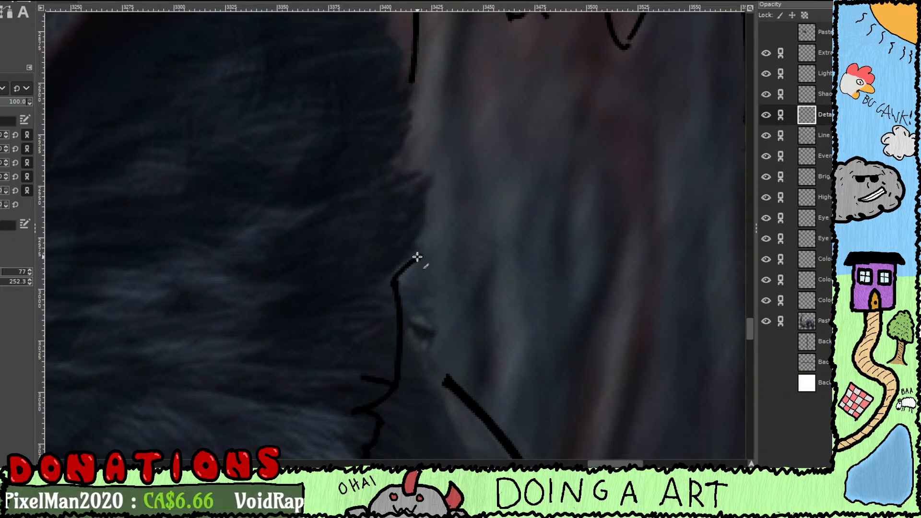
{"action": "mouse_move", "coordinate": [418, 257]}
{"action": "left_mouse_down"}
{"action": "mouse_move", "coordinate": [436, 222]}
{"action": "mouse_move", "coordinate": [431, 229]}
{"action": "mouse_move", "coordinate": [431, 185]}
{"action": "mouse_move", "coordinate": [446, 181]}
{"action": "mouse_move", "coordinate": [434, 171]}
{"action": "mouse_move", "coordinate": [402, 193]}
{"action": "mouse_move", "coordinate": [431, 176]}
{"action": "mouse_move", "coordinate": [402, 171]}
{"action": "left_mouse_up"}
{"action": "left_click_drag", "start_coordinate": [421, 210], "coordinate": [423, 334]}
{"action": "key", "text": "shift+e"}
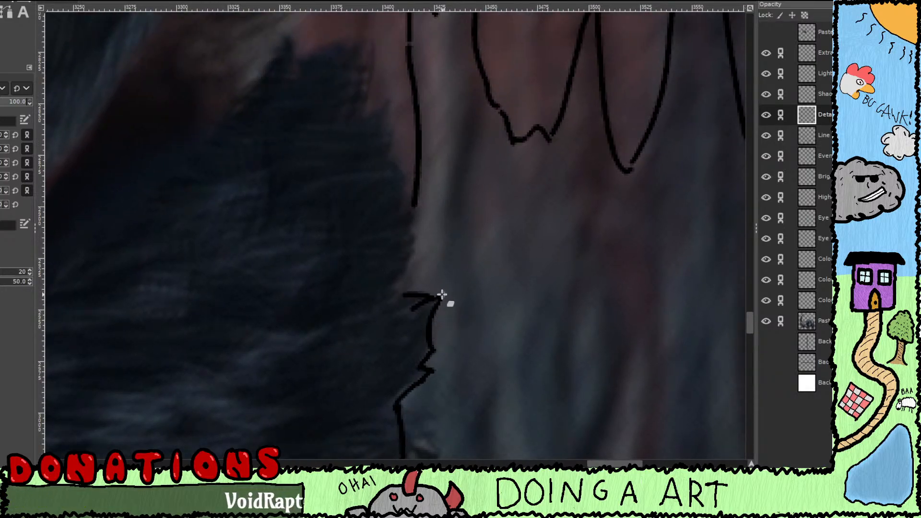
{"action": "key", "text": "p"}
{"action": "mouse_move", "coordinate": [405, 294]}
{"action": "left_mouse_down"}
{"action": "mouse_move", "coordinate": [422, 247]}
{"action": "mouse_move", "coordinate": [415, 256]}
{"action": "mouse_move", "coordinate": [404, 247]}
{"action": "mouse_move", "coordinate": [420, 239]}
{"action": "mouse_move", "coordinate": [407, 230]}
{"action": "mouse_move", "coordinate": [417, 204]}
{"action": "left_mouse_up"}
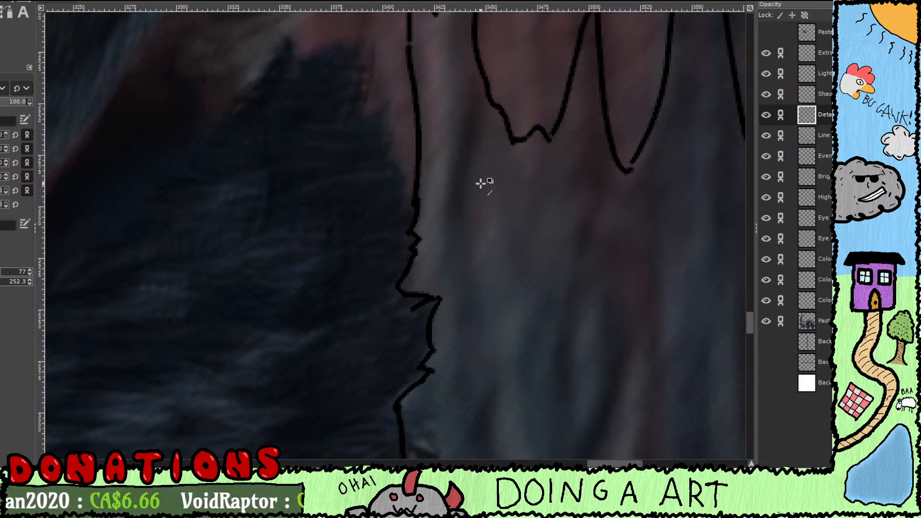
Step: Clean up the lower tips of two tufts in the reddish fur's edge so their strokes meet in closed points
{"action": "scroll", "coordinate": [483, 183], "scroll_direction": "up", "scroll_amount": 4}
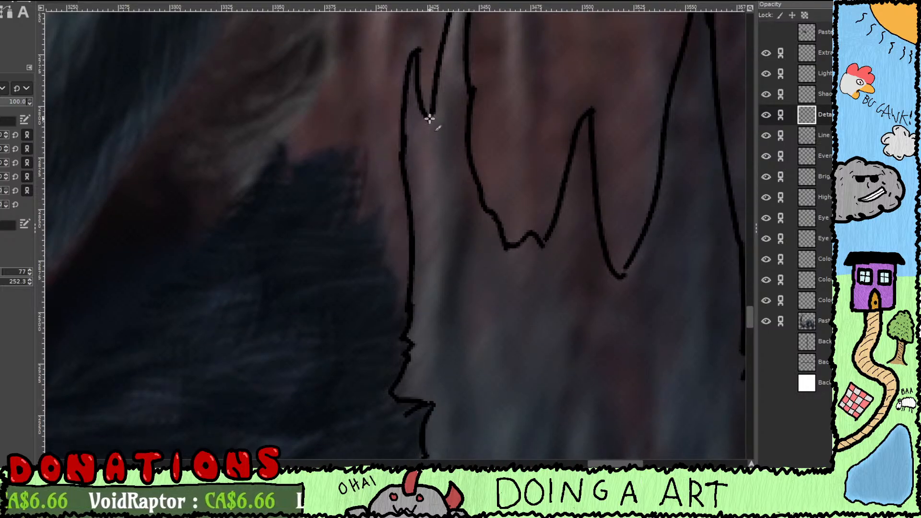
{"action": "left_click_drag", "start_coordinate": [498, 269], "coordinate": [410, 198]}
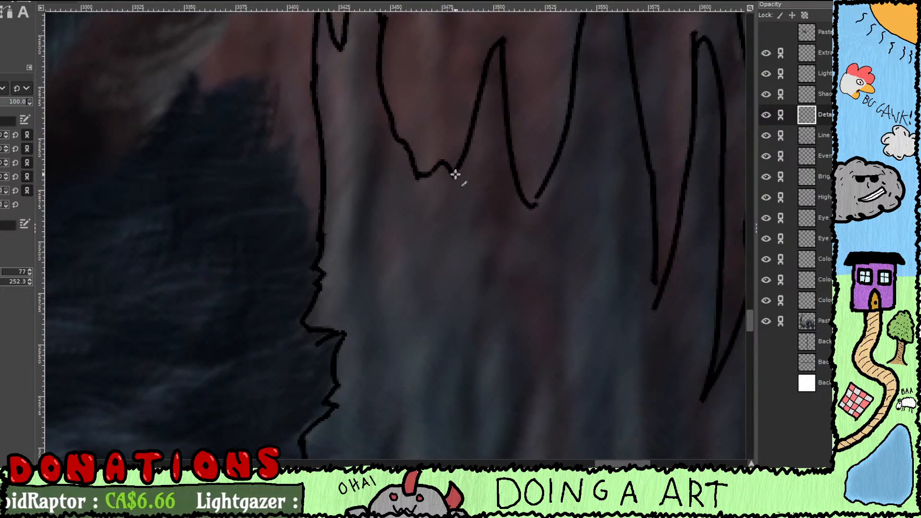
{"action": "left_click_drag", "start_coordinate": [456, 176], "coordinate": [450, 164]}
{"action": "left_click_drag", "start_coordinate": [533, 206], "coordinate": [542, 192]}
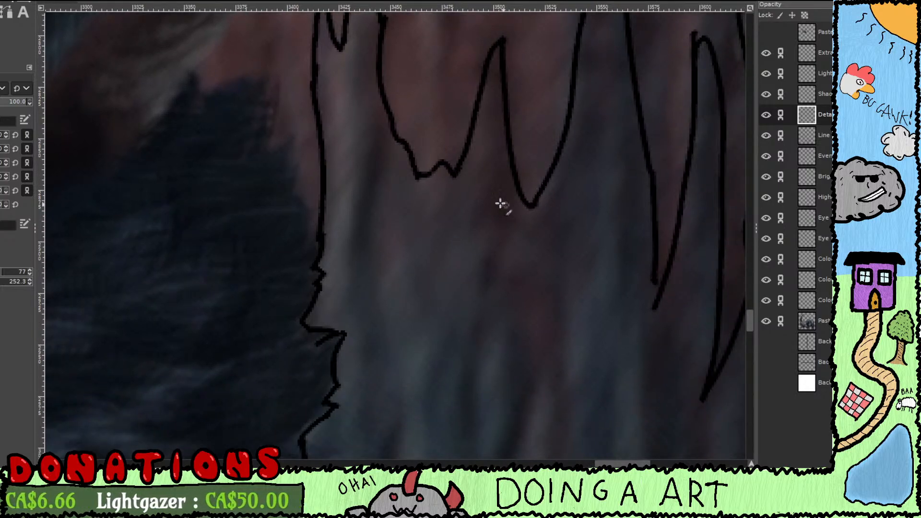
{"action": "left_click_drag", "start_coordinate": [398, 180], "coordinate": [531, 281]}
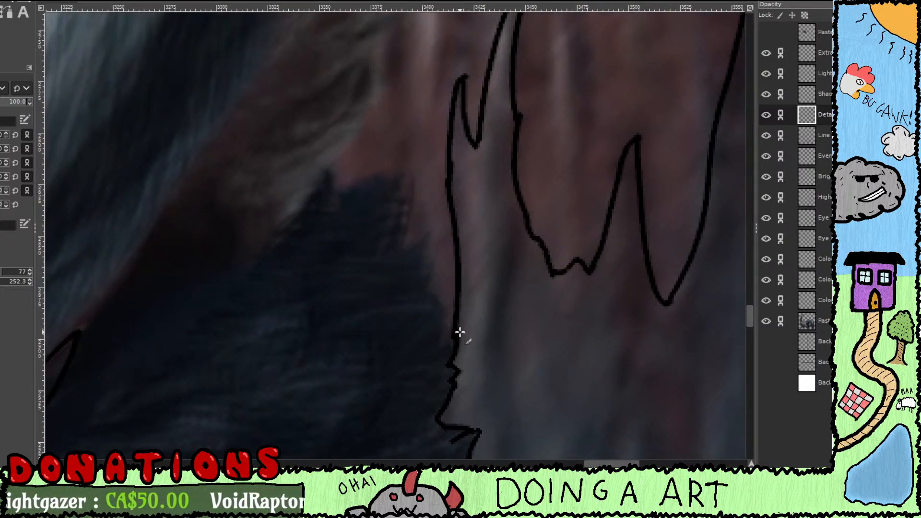
Step: Trace the ragged top of the dark cheek fur and its inner side downward, briefly showing the white background layer for contrast
{"action": "mouse_move", "coordinate": [447, 326]}
{"action": "left_mouse_down"}
{"action": "mouse_move", "coordinate": [445, 307]}
{"action": "mouse_move", "coordinate": [424, 288]}
{"action": "mouse_move", "coordinate": [435, 257]}
{"action": "mouse_move", "coordinate": [431, 222]}
{"action": "mouse_move", "coordinate": [394, 256]}
{"action": "mouse_move", "coordinate": [408, 247]}
{"action": "mouse_move", "coordinate": [415, 183]}
{"action": "mouse_move", "coordinate": [412, 201]}
{"action": "mouse_move", "coordinate": [399, 200]}
{"action": "mouse_move", "coordinate": [410, 177]}
{"action": "mouse_move", "coordinate": [386, 195]}
{"action": "mouse_move", "coordinate": [384, 176]}
{"action": "mouse_move", "coordinate": [333, 192]}
{"action": "mouse_move", "coordinate": [433, 221]}
{"action": "mouse_move", "coordinate": [430, 243]}
{"action": "mouse_move", "coordinate": [415, 235]}
{"action": "mouse_move", "coordinate": [417, 190]}
{"action": "mouse_move", "coordinate": [416, 211]}
{"action": "mouse_move", "coordinate": [413, 197]}
{"action": "mouse_move", "coordinate": [347, 288]}
{"action": "mouse_move", "coordinate": [506, 166]}
{"action": "left_mouse_up"}
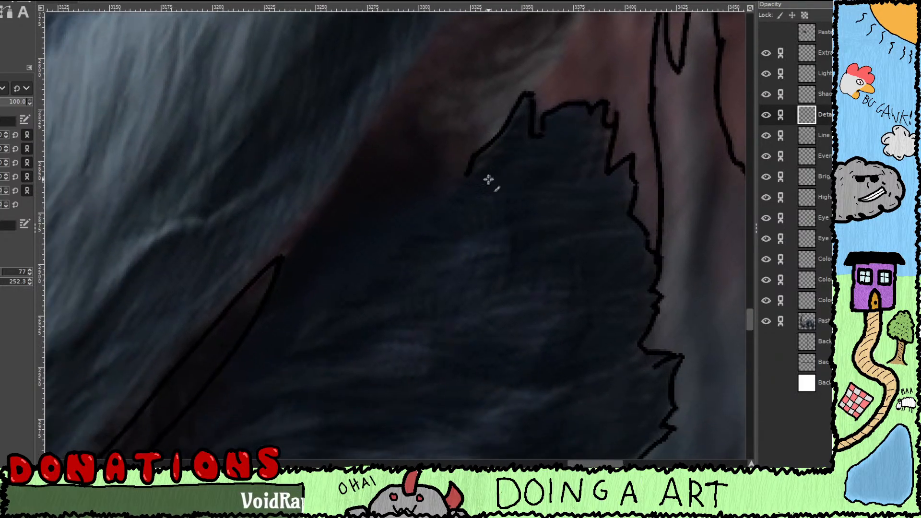
{"action": "left_click", "coordinate": [765, 382]}
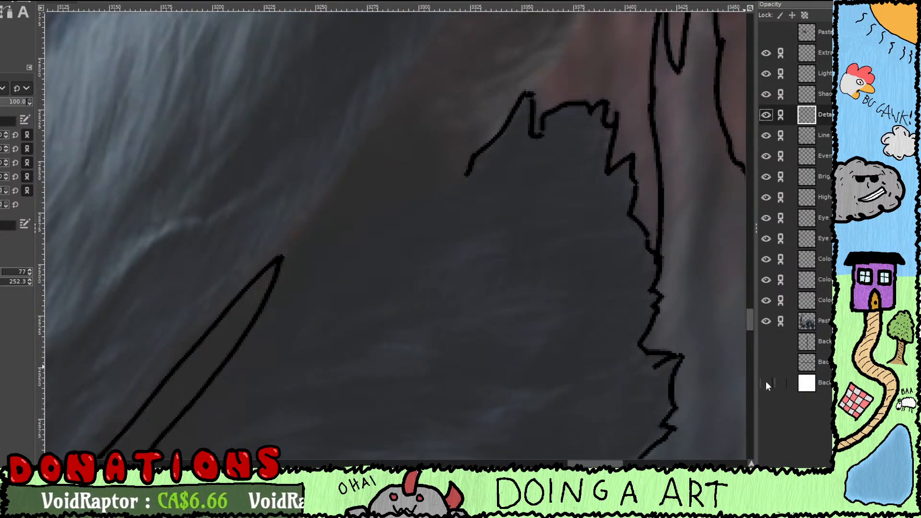
{"action": "left_click", "coordinate": [766, 382]}
{"action": "left_click_drag", "start_coordinate": [470, 179], "coordinate": [438, 208]}
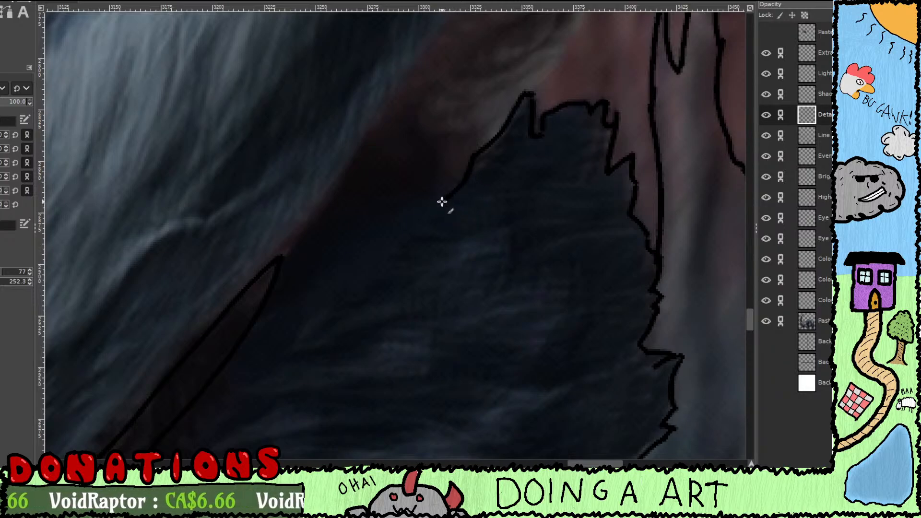
Step: Trace the wavy border between the grey inner-ear fur and the reddish fur, from the cheek fur up to the small tuft near the ear's outline
{"action": "left_click_drag", "start_coordinate": [424, 237], "coordinate": [375, 357]}
{"action": "mouse_move", "coordinate": [433, 279]}
{"action": "left_mouse_down"}
{"action": "mouse_move", "coordinate": [380, 385]}
{"action": "mouse_move", "coordinate": [426, 273]}
{"action": "mouse_move", "coordinate": [446, 249]}
{"action": "mouse_move", "coordinate": [430, 259]}
{"action": "mouse_move", "coordinate": [490, 186]}
{"action": "mouse_move", "coordinate": [481, 142]}
{"action": "mouse_move", "coordinate": [510, 96]}
{"action": "mouse_move", "coordinate": [534, 85]}
{"action": "mouse_move", "coordinate": [431, 246]}
{"action": "mouse_move", "coordinate": [428, 223]}
{"action": "left_mouse_up"}
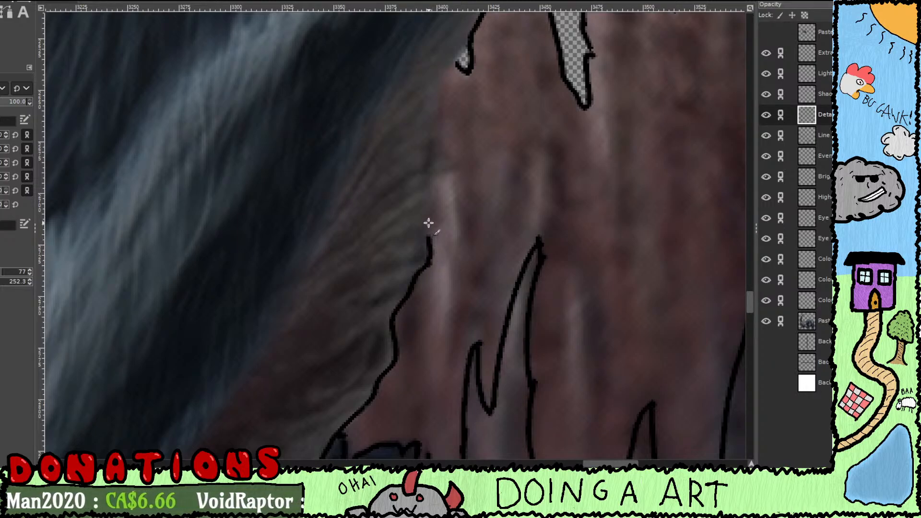
{"action": "left_click_drag", "start_coordinate": [457, 259], "coordinate": [443, 285]}
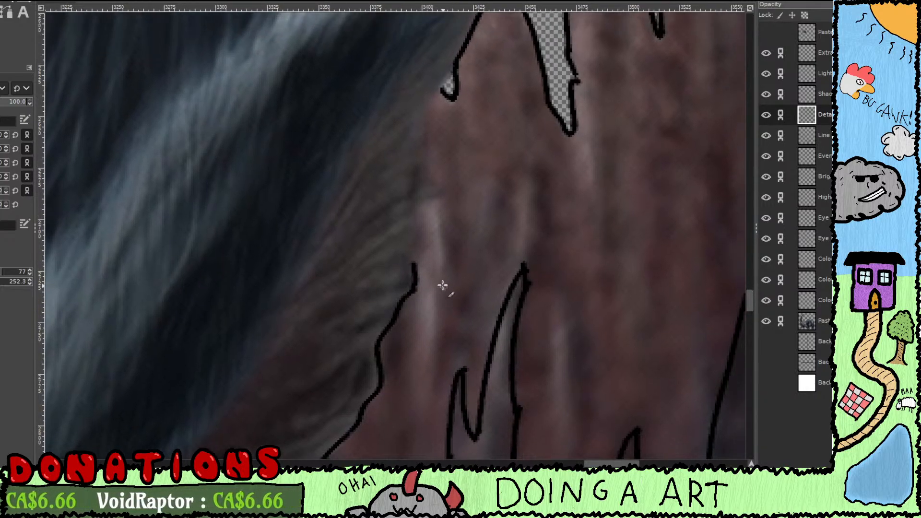
{"action": "mouse_move", "coordinate": [416, 250]}
{"action": "left_mouse_down"}
{"action": "mouse_move", "coordinate": [427, 200]}
{"action": "mouse_move", "coordinate": [444, 198]}
{"action": "mouse_move", "coordinate": [425, 158]}
{"action": "mouse_move", "coordinate": [424, 117]}
{"action": "mouse_move", "coordinate": [447, 88]}
{"action": "mouse_move", "coordinate": [401, 246]}
{"action": "mouse_move", "coordinate": [417, 212]}
{"action": "mouse_move", "coordinate": [372, 288]}
{"action": "mouse_move", "coordinate": [456, 164]}
{"action": "mouse_move", "coordinate": [490, 91]}
{"action": "left_mouse_up"}
{"action": "mouse_move", "coordinate": [421, 251]}
{"action": "left_mouse_down"}
{"action": "mouse_move", "coordinate": [485, 109]}
{"action": "mouse_move", "coordinate": [490, 184]}
{"action": "mouse_move", "coordinate": [489, 163]}
{"action": "left_mouse_up"}
Step: Outline the dark patch at the ear's base, linking it to the narrow skin strip, and undo the stray stroke at its corner
{"action": "left_click_drag", "start_coordinate": [435, 276], "coordinate": [512, 121]}
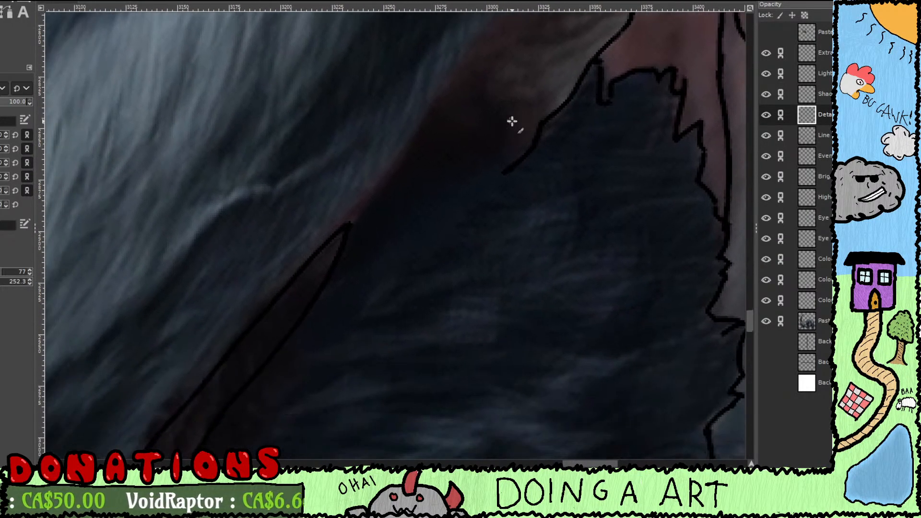
{"action": "mouse_move", "coordinate": [507, 180]}
{"action": "left_mouse_down"}
{"action": "mouse_move", "coordinate": [530, 113]}
{"action": "mouse_move", "coordinate": [523, 130]}
{"action": "left_mouse_up"}
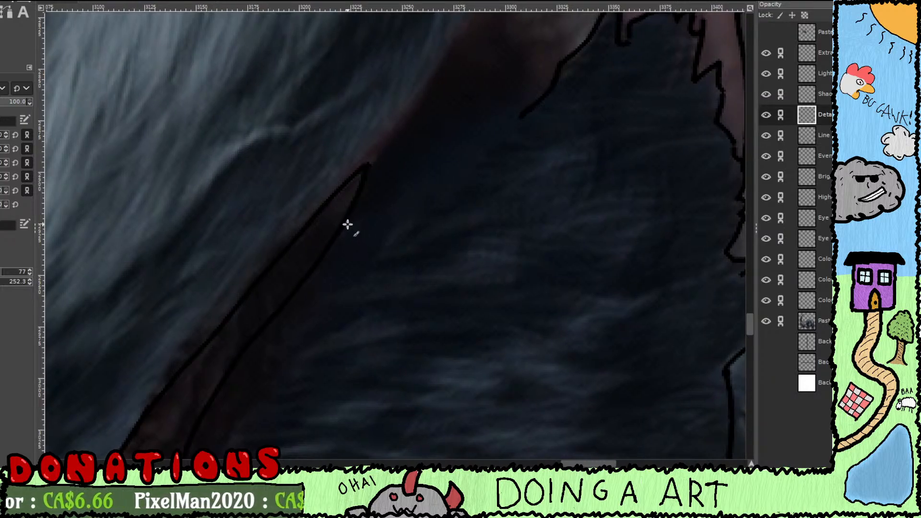
{"action": "mouse_move", "coordinate": [354, 221]}
{"action": "left_mouse_down"}
{"action": "mouse_move", "coordinate": [405, 192]}
{"action": "mouse_move", "coordinate": [476, 119]}
{"action": "mouse_move", "coordinate": [509, 110]}
{"action": "mouse_move", "coordinate": [524, 81]}
{"action": "mouse_move", "coordinate": [522, 52]}
{"action": "mouse_move", "coordinate": [457, 261]}
{"action": "mouse_move", "coordinate": [438, 195]}
{"action": "mouse_move", "coordinate": [382, 216]}
{"action": "mouse_move", "coordinate": [464, 152]}
{"action": "mouse_move", "coordinate": [438, 164]}
{"action": "mouse_move", "coordinate": [356, 275]}
{"action": "left_mouse_up"}
{"action": "left_click_drag", "start_coordinate": [331, 412], "coordinate": [314, 452]}
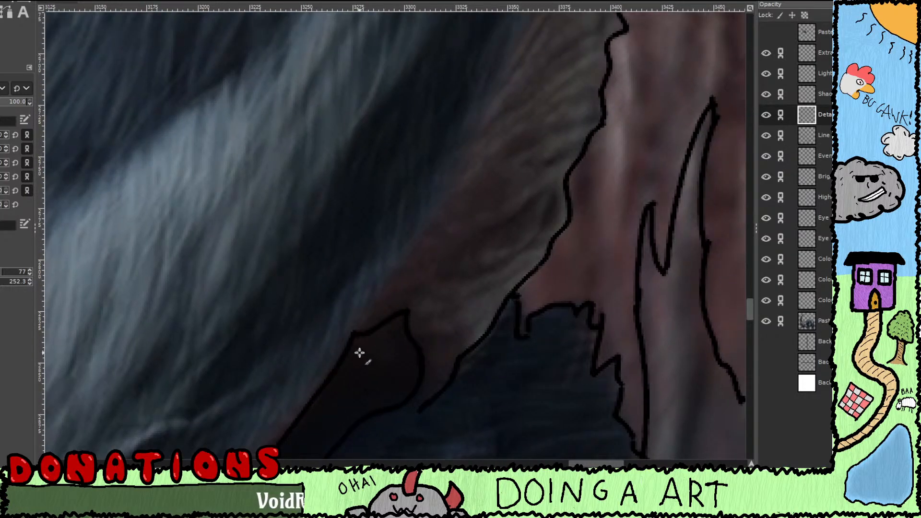
{"action": "mouse_move", "coordinate": [356, 331]}
{"action": "left_mouse_down"}
{"action": "mouse_move", "coordinate": [418, 232]}
{"action": "mouse_move", "coordinate": [350, 341]}
{"action": "mouse_move", "coordinate": [363, 340]}
{"action": "left_mouse_up"}
{"action": "key", "text": "ctrl+z"}
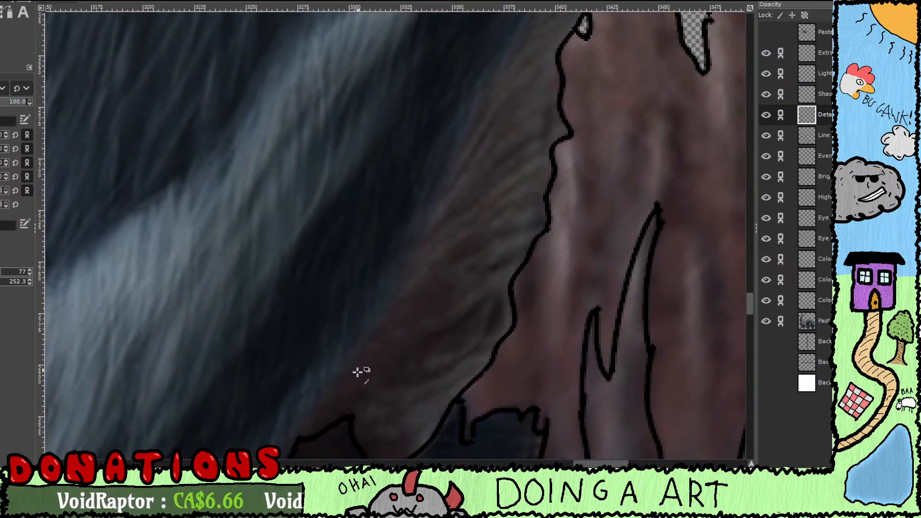
Step: Trace the border between the blue ear fur and the grey inner ear, from the ear's base up to the outline near its tip
{"action": "left_click_drag", "start_coordinate": [362, 372], "coordinate": [403, 266]}
{"action": "left_click_drag", "start_coordinate": [359, 324], "coordinate": [471, 160]}
{"action": "left_click_drag", "start_coordinate": [459, 168], "coordinate": [377, 368]}
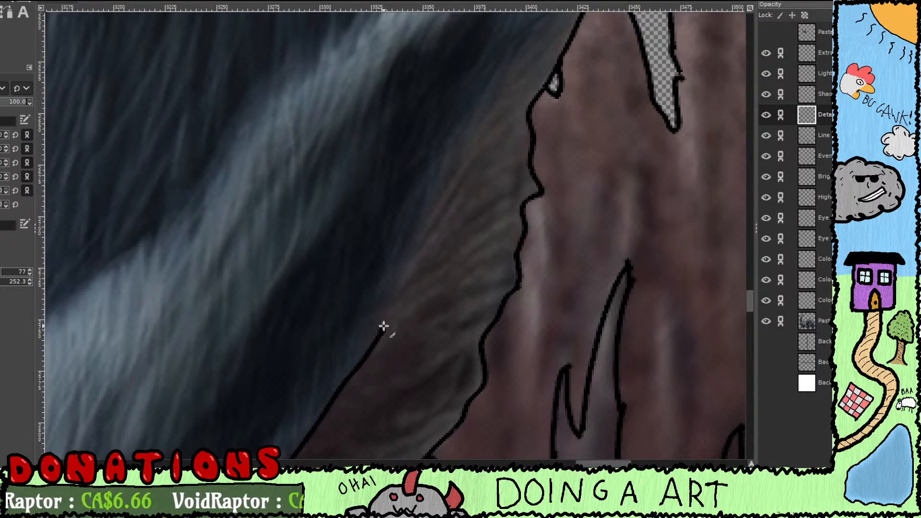
{"action": "mouse_move", "coordinate": [384, 327]}
{"action": "left_mouse_down"}
{"action": "mouse_move", "coordinate": [469, 136]}
{"action": "mouse_move", "coordinate": [396, 274]}
{"action": "mouse_move", "coordinate": [381, 332]}
{"action": "mouse_move", "coordinate": [379, 317]}
{"action": "mouse_move", "coordinate": [410, 274]}
{"action": "left_mouse_up"}
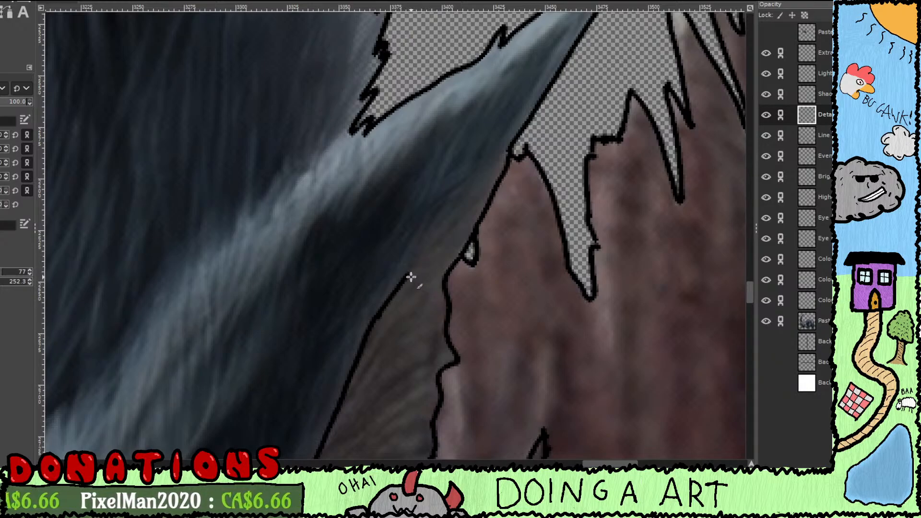
{"action": "mouse_move", "coordinate": [406, 278]}
{"action": "left_mouse_down"}
{"action": "mouse_move", "coordinate": [483, 200]}
{"action": "mouse_move", "coordinate": [514, 154]}
{"action": "left_mouse_up"}
{"action": "left_click_drag", "start_coordinate": [490, 240], "coordinate": [506, 91]}
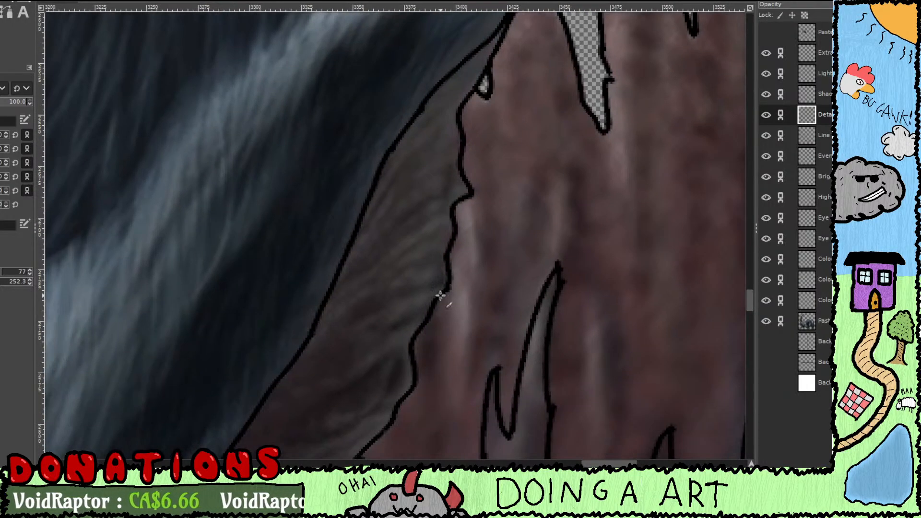
Step: Extend the cheek fur's inner edge from the ear's base down along the dark skin until it joins the outline beside the yellow eye
{"action": "left_click_drag", "start_coordinate": [441, 283], "coordinate": [469, 210]}
{"action": "left_click_drag", "start_coordinate": [437, 343], "coordinate": [519, 203]}
{"action": "left_click_drag", "start_coordinate": [447, 281], "coordinate": [594, 161]}
{"action": "mouse_move", "coordinate": [493, 266]}
{"action": "left_mouse_down"}
{"action": "mouse_move", "coordinate": [525, 171]}
{"action": "mouse_move", "coordinate": [547, 141]}
{"action": "mouse_move", "coordinate": [553, 157]}
{"action": "mouse_move", "coordinate": [456, 238]}
{"action": "mouse_move", "coordinate": [445, 262]}
{"action": "mouse_move", "coordinate": [485, 35]}
{"action": "mouse_move", "coordinate": [425, 221]}
{"action": "mouse_move", "coordinate": [468, 188]}
{"action": "mouse_move", "coordinate": [403, 224]}
{"action": "mouse_move", "coordinate": [480, 156]}
{"action": "left_mouse_up"}
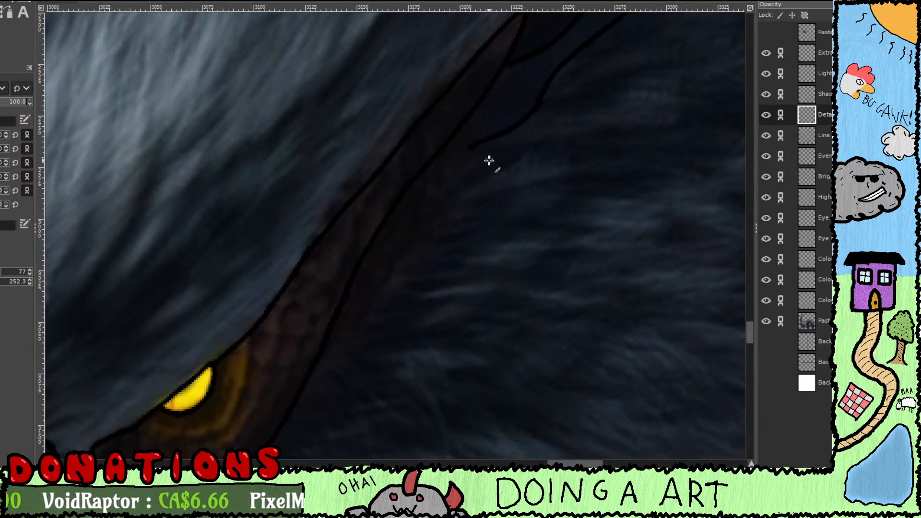
{"action": "mouse_move", "coordinate": [320, 358]}
{"action": "left_mouse_down"}
{"action": "mouse_move", "coordinate": [396, 261]}
{"action": "mouse_move", "coordinate": [442, 232]}
{"action": "mouse_move", "coordinate": [430, 236]}
{"action": "mouse_move", "coordinate": [471, 147]}
{"action": "left_mouse_up"}
Step: Erase the old inner line of the dark skin strip on the line layer, from beside the eye up to the ear-base patch
{"action": "key", "text": "shift+e"}
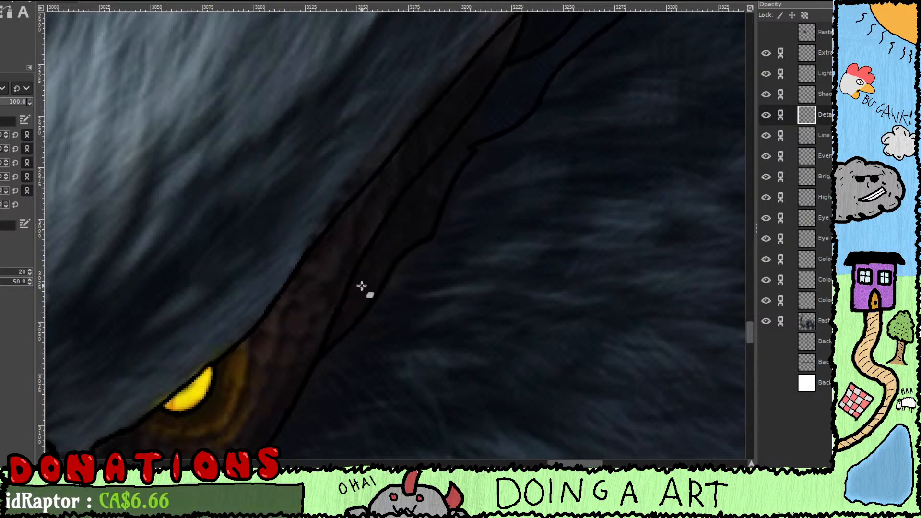
{"action": "left_click", "coordinate": [822, 135]}
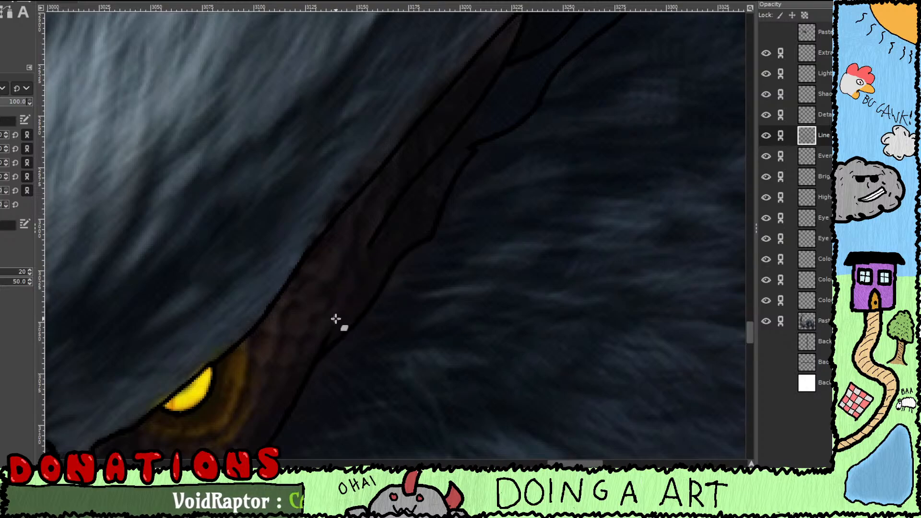
{"action": "scroll", "coordinate": [338, 342], "scroll_direction": "up", "scroll_amount": 2}
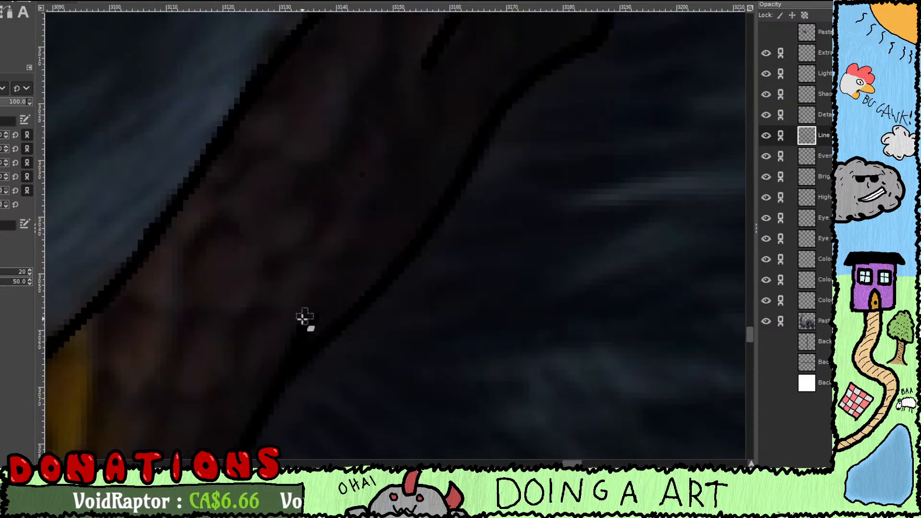
{"action": "left_click_drag", "start_coordinate": [313, 278], "coordinate": [223, 449]}
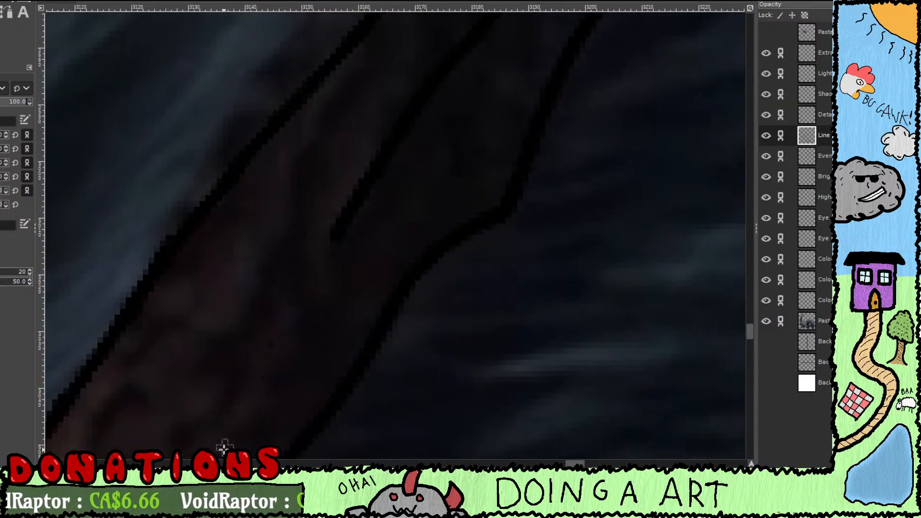
{"action": "left_click_drag", "start_coordinate": [334, 237], "coordinate": [350, 203]}
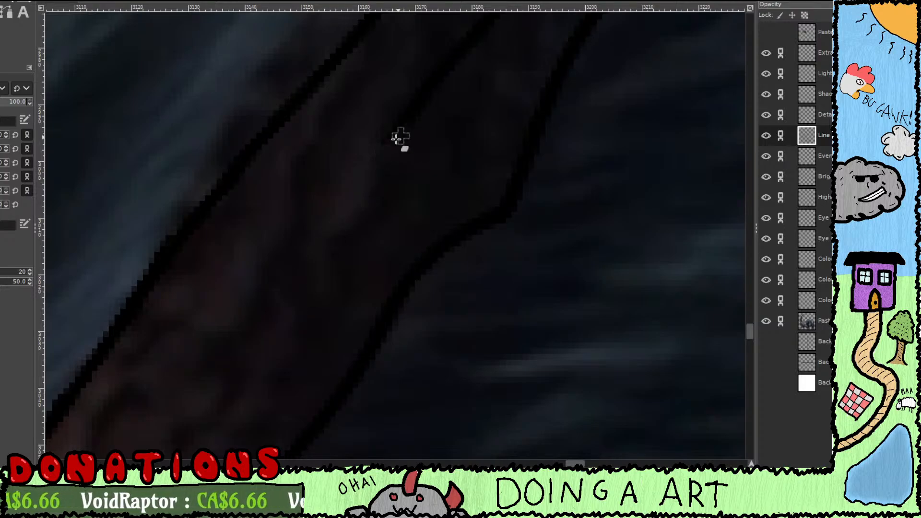
{"action": "left_click_drag", "start_coordinate": [282, 290], "coordinate": [223, 405]}
{"action": "left_click_drag", "start_coordinate": [308, 269], "coordinate": [461, 122]}
{"action": "left_click_drag", "start_coordinate": [360, 237], "coordinate": [450, 118]}
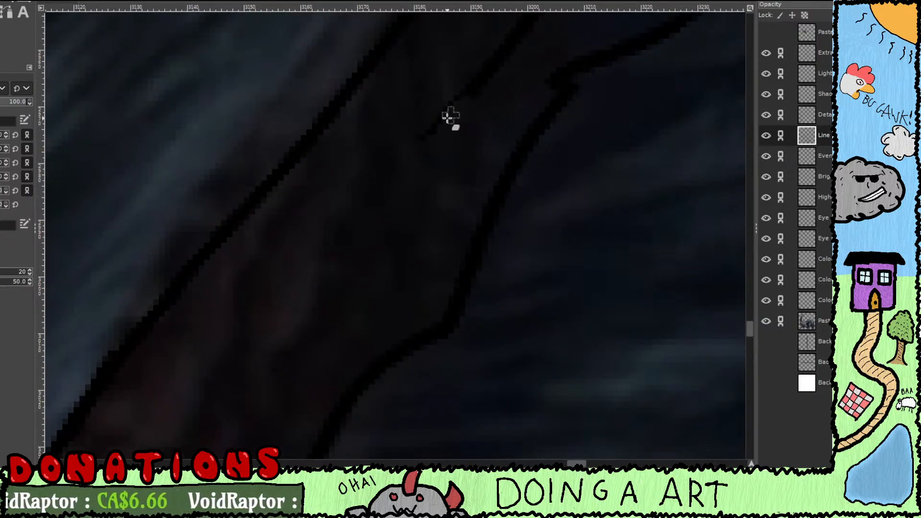
{"action": "mouse_move", "coordinate": [404, 159]}
{"action": "left_mouse_down"}
{"action": "mouse_move", "coordinate": [438, 124]}
{"action": "mouse_move", "coordinate": [344, 229]}
{"action": "mouse_move", "coordinate": [281, 321]}
{"action": "left_mouse_up"}
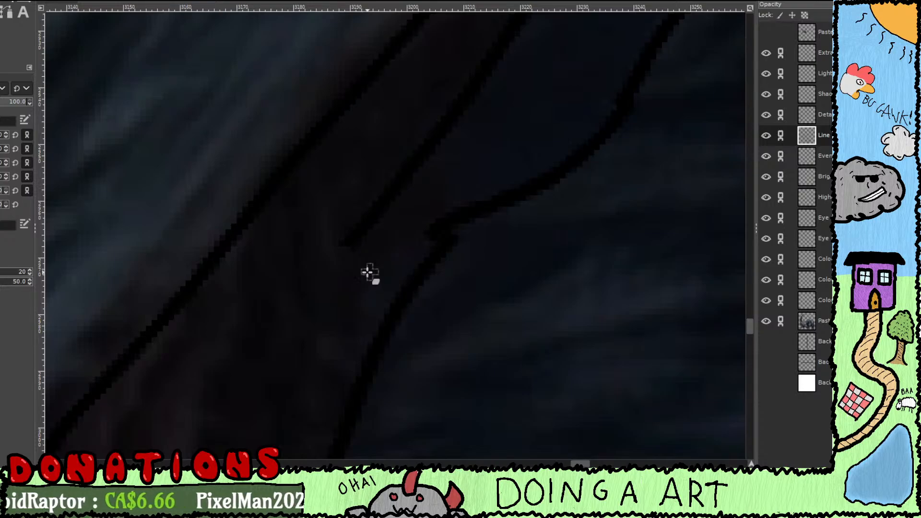
{"action": "scroll", "coordinate": [372, 272], "scroll_direction": "down", "scroll_amount": 1}
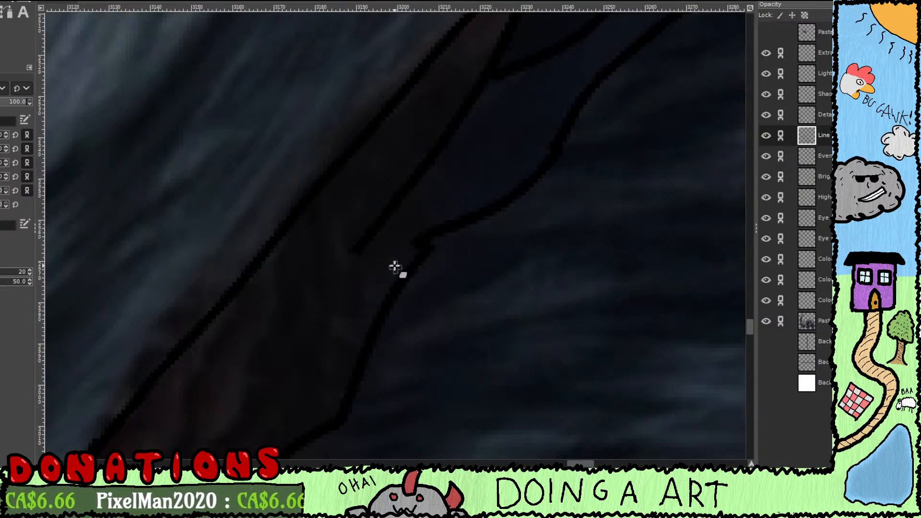
{"action": "left_click_drag", "start_coordinate": [397, 265], "coordinate": [365, 298]}
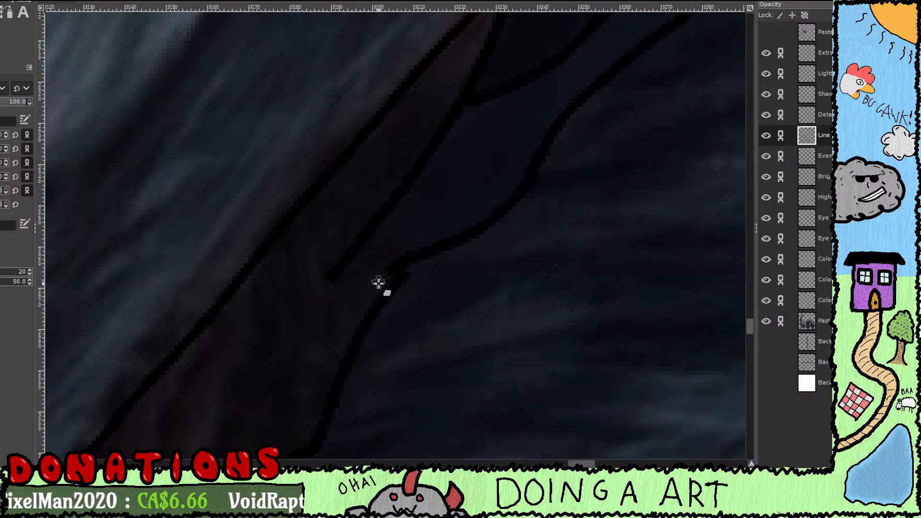
{"action": "mouse_move", "coordinate": [353, 262]}
{"action": "left_mouse_down"}
{"action": "mouse_move", "coordinate": [374, 212]}
{"action": "mouse_move", "coordinate": [388, 208]}
{"action": "mouse_move", "coordinate": [350, 258]}
{"action": "mouse_move", "coordinate": [434, 151]}
{"action": "mouse_move", "coordinate": [425, 154]}
{"action": "mouse_move", "coordinate": [458, 138]}
{"action": "mouse_move", "coordinate": [451, 109]}
{"action": "mouse_move", "coordinate": [425, 186]}
{"action": "mouse_move", "coordinate": [379, 273]}
{"action": "mouse_move", "coordinate": [431, 233]}
{"action": "left_mouse_up"}
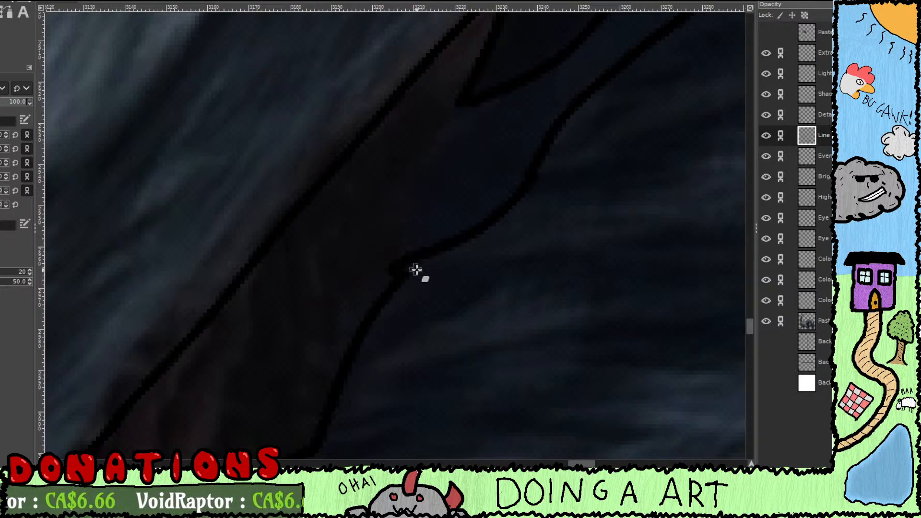
Step: Erase the overlapping stroke end at the notch in the new fur edge on the detail layer and return to the brush
{"action": "key", "text": "Page_Up"}
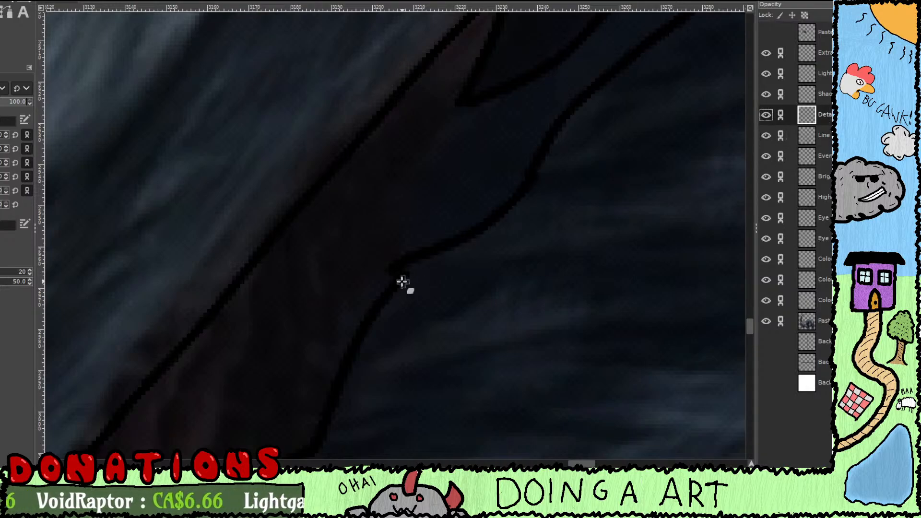
{"action": "mouse_move", "coordinate": [383, 278]}
{"action": "left_mouse_down"}
{"action": "mouse_move", "coordinate": [436, 240]}
{"action": "mouse_move", "coordinate": [452, 249]}
{"action": "mouse_move", "coordinate": [420, 259]}
{"action": "mouse_move", "coordinate": [399, 284]}
{"action": "left_mouse_up"}
{"action": "key", "text": "p"}
{"action": "left_click_drag", "start_coordinate": [448, 226], "coordinate": [351, 422]}
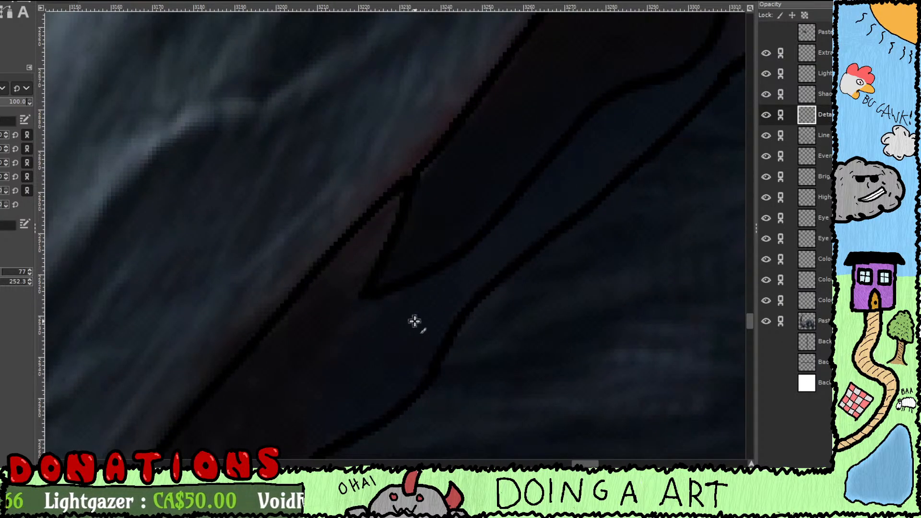
{"action": "left_click_drag", "start_coordinate": [427, 345], "coordinate": [422, 343]}
Step: Draw a jagged row of pointed fur tufts across the cheek, starting beside the beak's rear corner
{"action": "scroll", "coordinate": [422, 342], "scroll_direction": "down", "scroll_amount": 6}
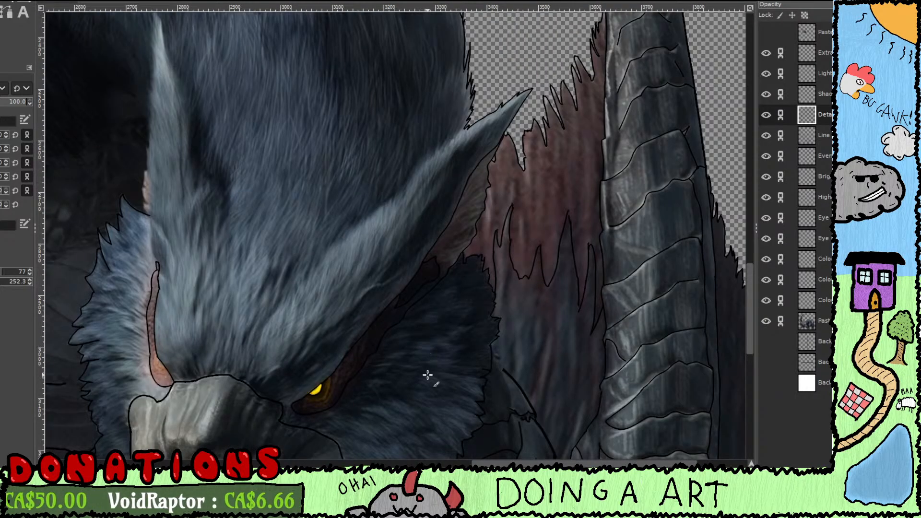
{"action": "left_click_drag", "start_coordinate": [428, 374], "coordinate": [412, 286]}
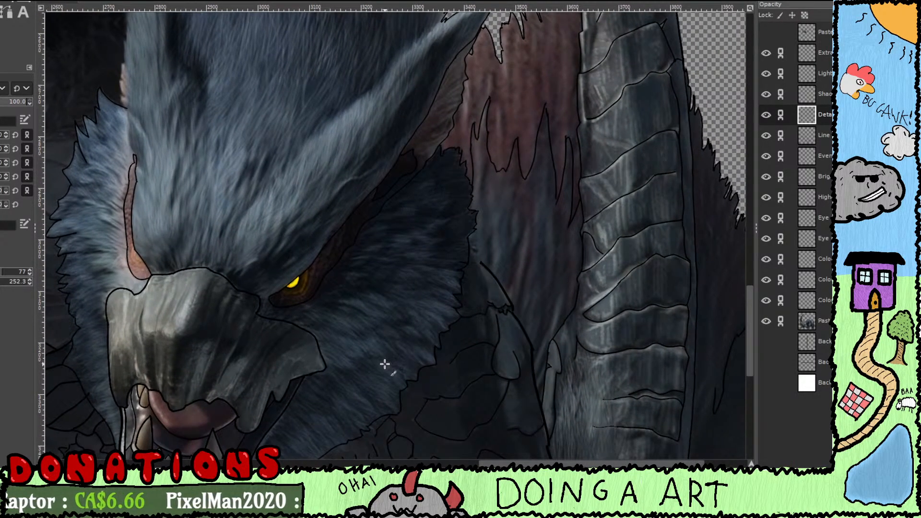
{"action": "scroll", "coordinate": [385, 365], "scroll_direction": "up", "scroll_amount": 2}
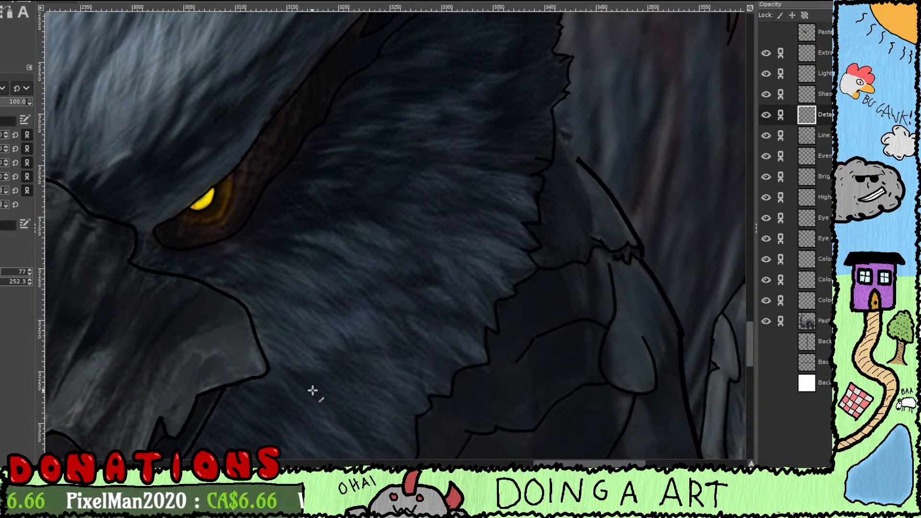
{"action": "left_click_drag", "start_coordinate": [337, 395], "coordinate": [354, 302]}
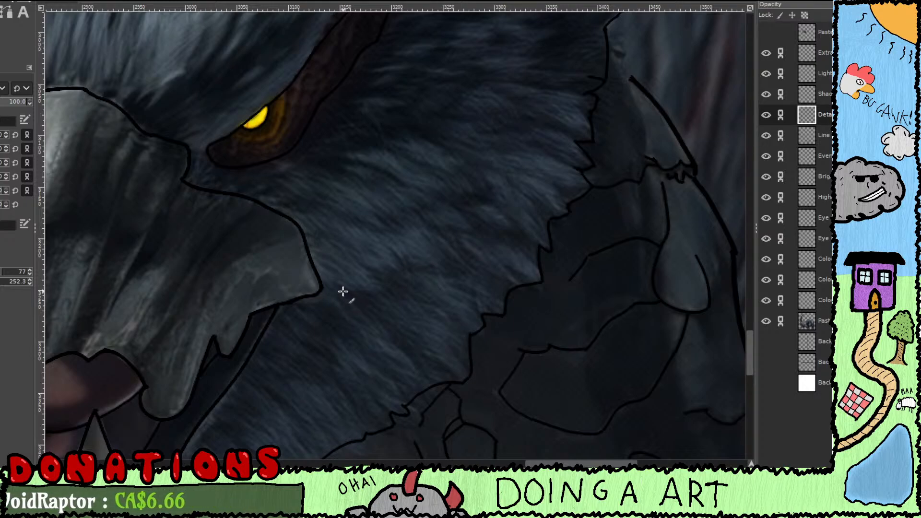
{"action": "mouse_move", "coordinate": [379, 291]}
{"action": "left_mouse_down"}
{"action": "mouse_move", "coordinate": [364, 265]}
{"action": "mouse_move", "coordinate": [379, 279]}
{"action": "mouse_move", "coordinate": [368, 272]}
{"action": "mouse_move", "coordinate": [413, 269]}
{"action": "mouse_move", "coordinate": [386, 244]}
{"action": "mouse_move", "coordinate": [420, 258]}
{"action": "mouse_move", "coordinate": [402, 263]}
{"action": "mouse_move", "coordinate": [406, 278]}
{"action": "mouse_move", "coordinate": [402, 262]}
{"action": "mouse_move", "coordinate": [477, 271]}
{"action": "left_mouse_up"}
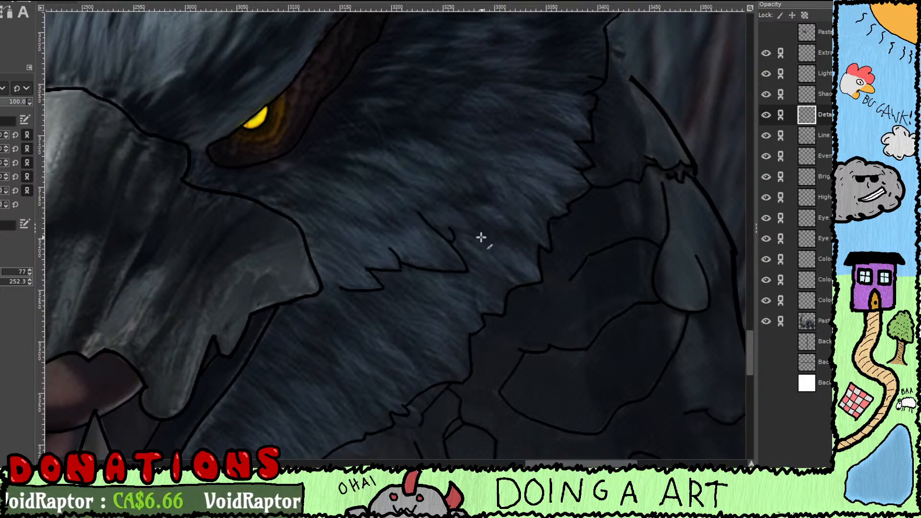
Step: Continue the cheek tufts with pointed strokes reaching the fur's outer edge, undoing the short extra stroke below them
{"action": "scroll", "coordinate": [482, 238], "scroll_direction": "up", "scroll_amount": 1}
{"action": "left_click_drag", "start_coordinate": [486, 297], "coordinate": [415, 338]}
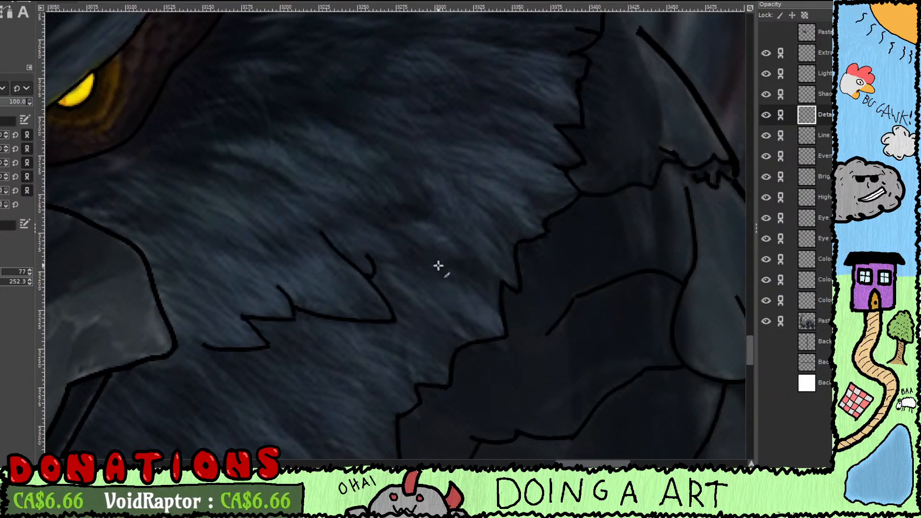
{"action": "mouse_move", "coordinate": [439, 266]}
{"action": "left_mouse_down"}
{"action": "mouse_move", "coordinate": [361, 286]}
{"action": "mouse_move", "coordinate": [422, 309]}
{"action": "mouse_move", "coordinate": [404, 274]}
{"action": "mouse_move", "coordinate": [432, 291]}
{"action": "mouse_move", "coordinate": [478, 285]}
{"action": "mouse_move", "coordinate": [445, 267]}
{"action": "mouse_move", "coordinate": [497, 325]}
{"action": "left_mouse_up"}
{"action": "scroll", "coordinate": [479, 288], "scroll_direction": "down", "scroll_amount": 3}
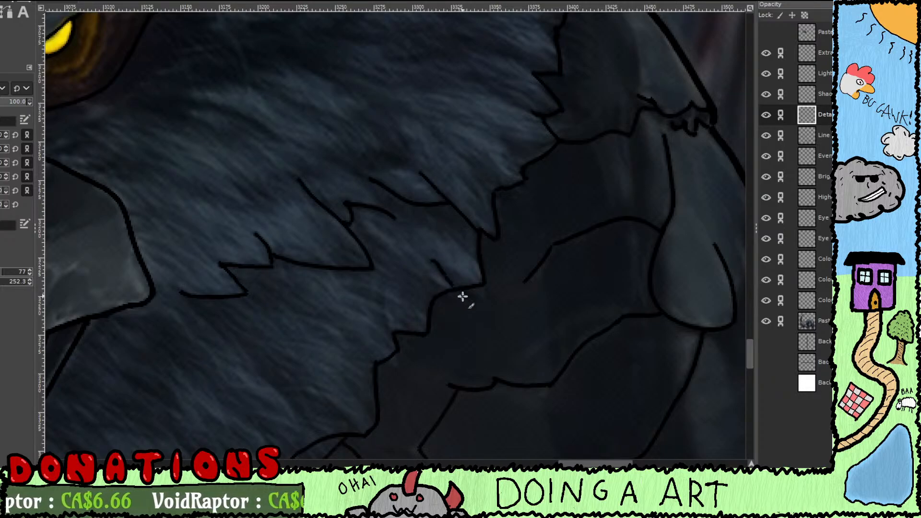
{"action": "key", "text": "ctrl+z"}
Step: Try curved and jagged fur strokes across the middle and upper cheek, including one reaching the outer fur edge
{"action": "scroll", "coordinate": [456, 291], "scroll_direction": "left", "scroll_amount": 2}
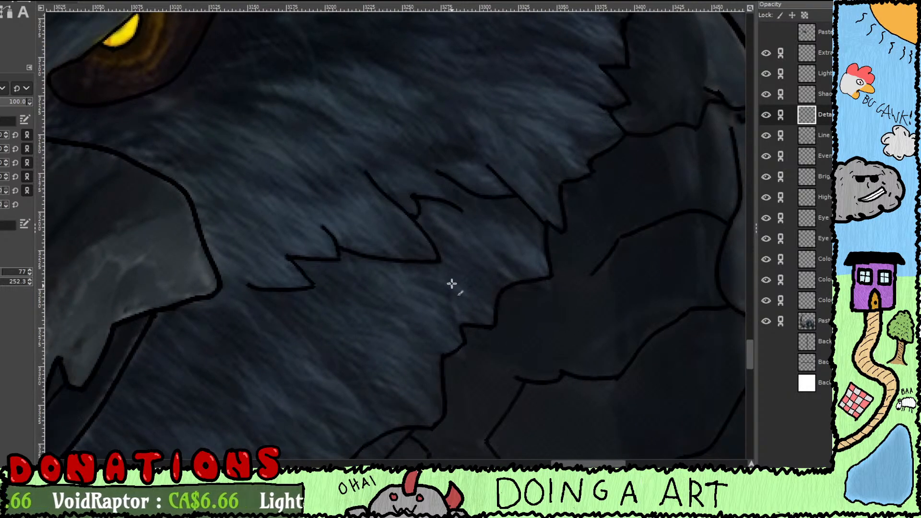
{"action": "scroll", "coordinate": [453, 284], "scroll_direction": "up", "scroll_amount": 3}
{"action": "left_click_drag", "start_coordinate": [459, 261], "coordinate": [433, 356]}
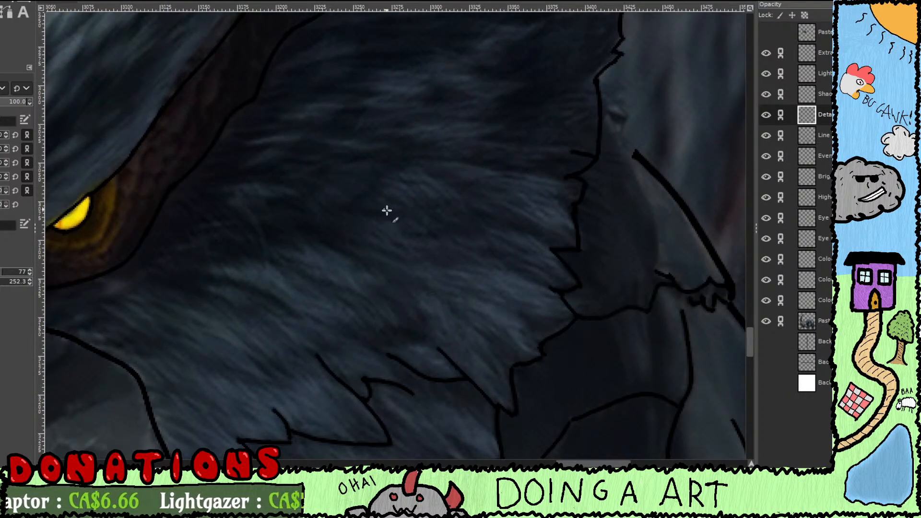
{"action": "mouse_move", "coordinate": [386, 210]}
{"action": "left_mouse_down"}
{"action": "mouse_move", "coordinate": [432, 296]}
{"action": "mouse_move", "coordinate": [451, 304]}
{"action": "mouse_move", "coordinate": [511, 284]}
{"action": "left_mouse_up"}
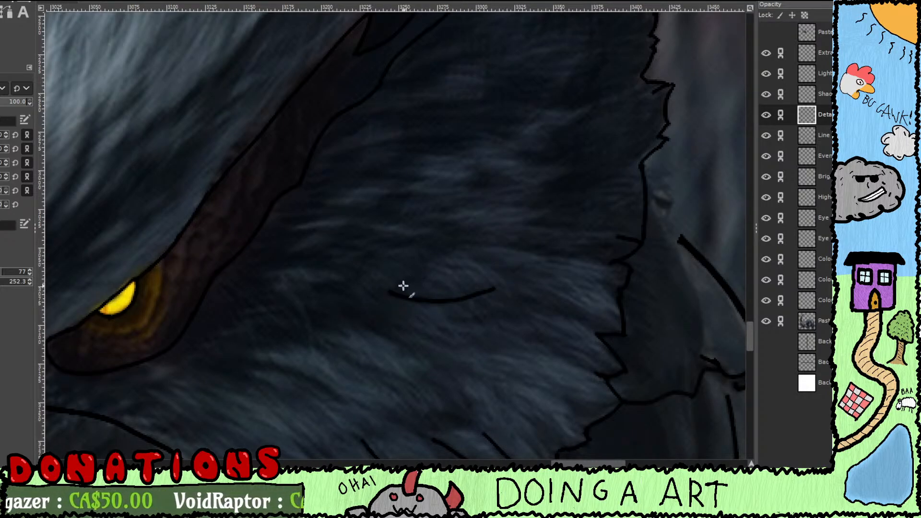
{"action": "left_click_drag", "start_coordinate": [402, 284], "coordinate": [417, 270]}
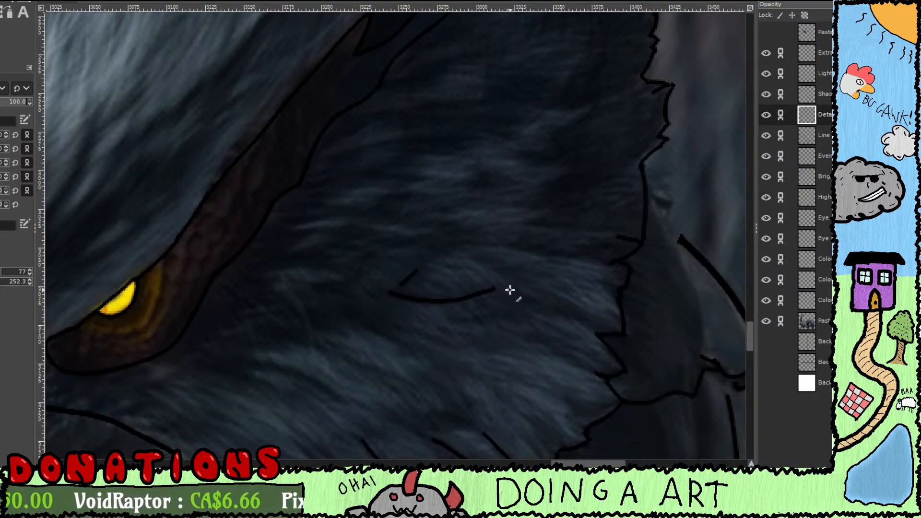
{"action": "mouse_move", "coordinate": [470, 249]}
{"action": "left_mouse_down"}
{"action": "mouse_move", "coordinate": [604, 266]}
{"action": "mouse_move", "coordinate": [622, 260]}
{"action": "left_mouse_up"}
{"action": "scroll", "coordinate": [467, 276], "scroll_direction": "up", "scroll_amount": 3}
{"action": "scroll", "coordinate": [467, 275], "scroll_direction": "right", "scroll_amount": 1}
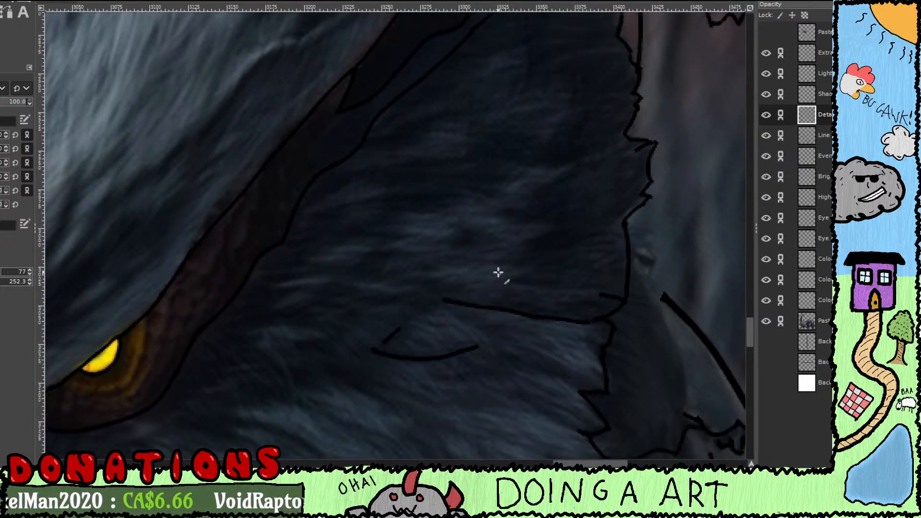
{"action": "mouse_move", "coordinate": [530, 242]}
{"action": "left_mouse_down"}
{"action": "mouse_move", "coordinate": [556, 230]}
{"action": "mouse_move", "coordinate": [499, 213]}
{"action": "mouse_move", "coordinate": [542, 200]}
{"action": "left_mouse_up"}
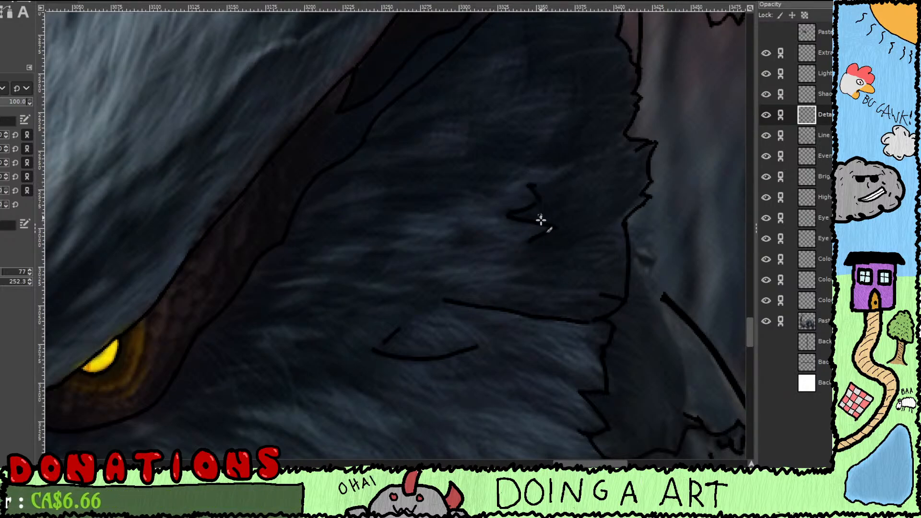
Step: Undo the new middle and upper cheek fur strokes and the last pointed stroke of the tuft row below
{"action": "key", "text": "ctrl+z"}
{"action": "key", "text": "ctrl+z"}
{"action": "key", "text": "ctrl+z"}
{"action": "key", "text": "ctrl+z"}
{"action": "key", "text": "ctrl+z"}
{"action": "key", "text": "ctrl+z"}
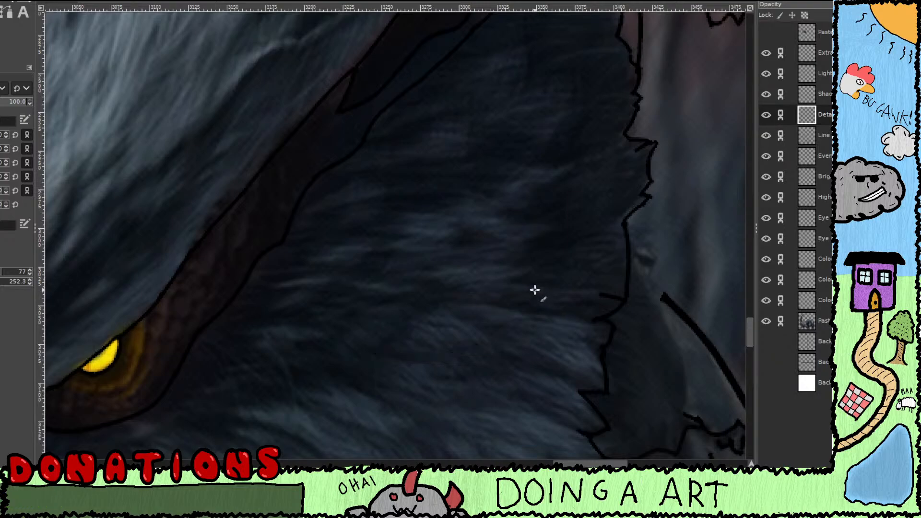
{"action": "left_click_drag", "start_coordinate": [531, 291], "coordinate": [526, 152]}
{"action": "key", "text": "ctrl+z"}
{"action": "mouse_move", "coordinate": [466, 323]}
{"action": "left_mouse_down"}
{"action": "mouse_move", "coordinate": [490, 204]}
{"action": "mouse_move", "coordinate": [527, 163]}
{"action": "left_mouse_up"}
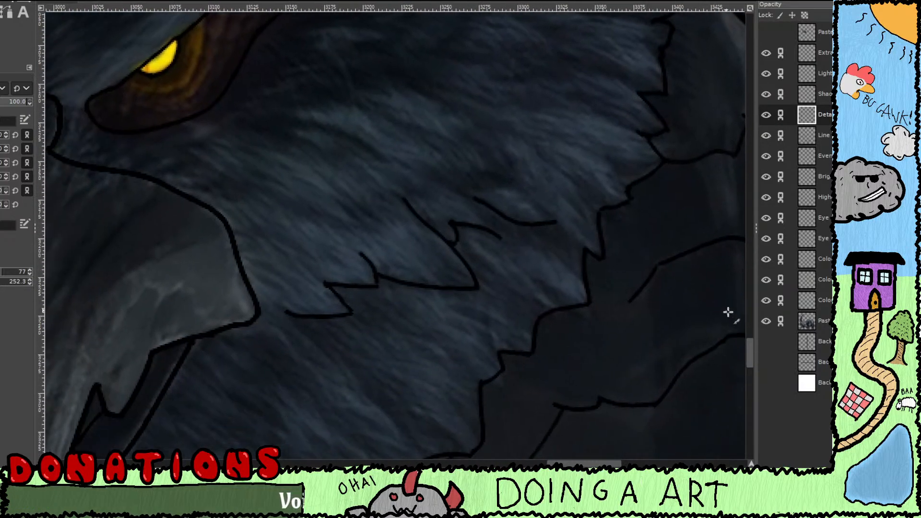
Step: Examine the line art alone over the white background with the painting hidden, and restore the painting's visibility
{"action": "left_click", "coordinate": [766, 319]}
{"action": "key", "text": "minus"}
{"action": "key", "text": "minus"}
{"action": "key", "text": "minus"}
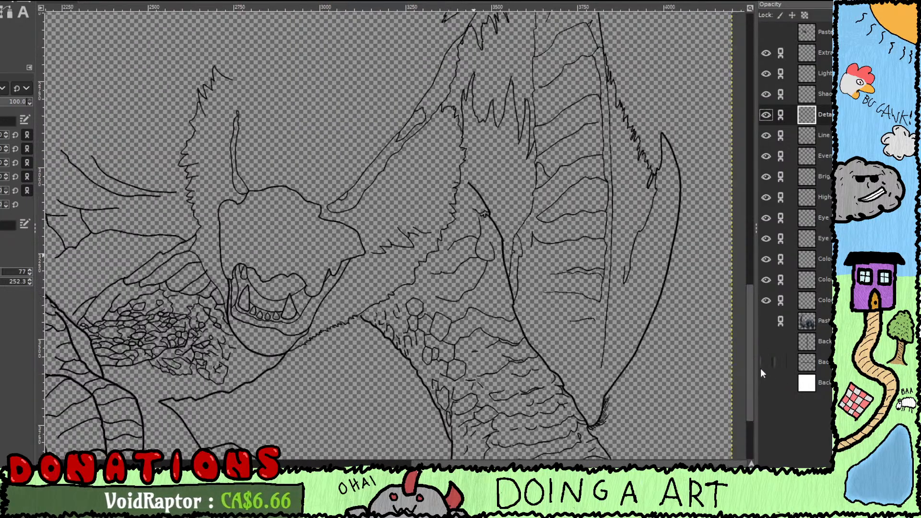
{"action": "left_click", "coordinate": [766, 383]}
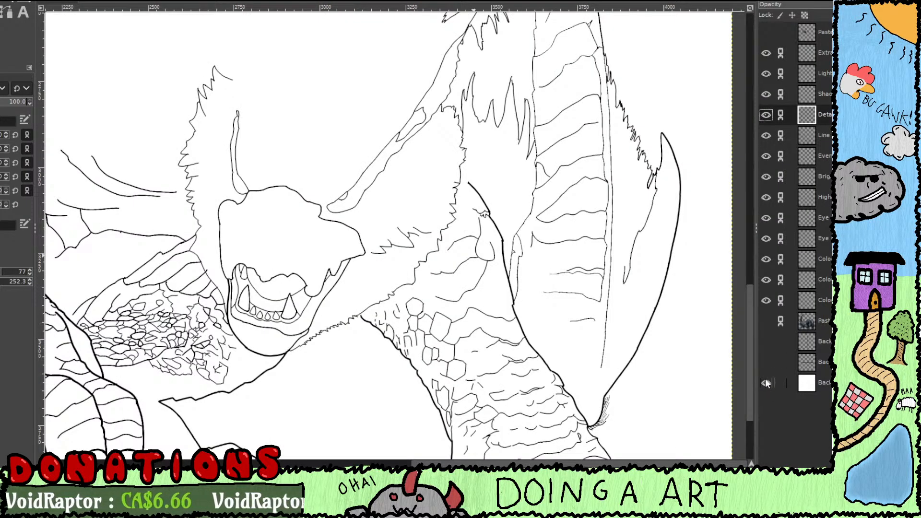
{"action": "left_click", "coordinate": [766, 383]}
{"action": "left_click", "coordinate": [767, 321]}
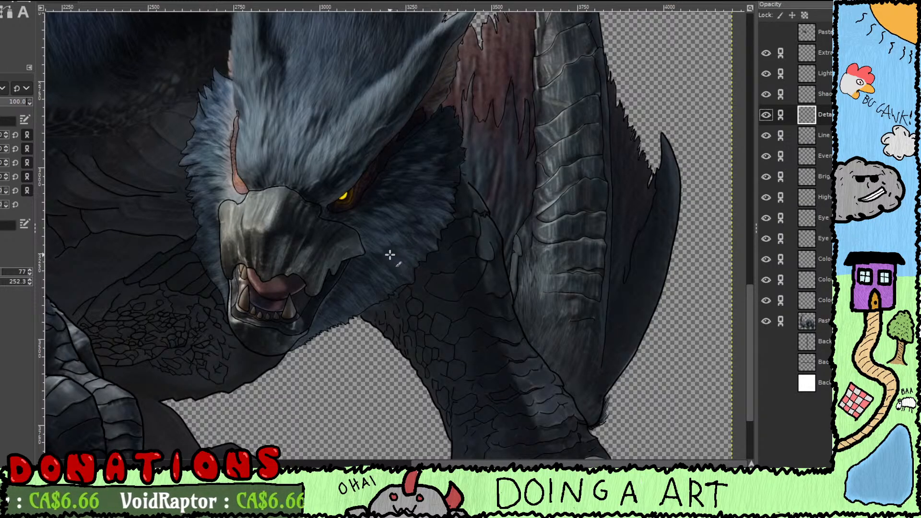
{"action": "scroll", "coordinate": [376, 258], "scroll_direction": "up", "scroll_amount": 3}
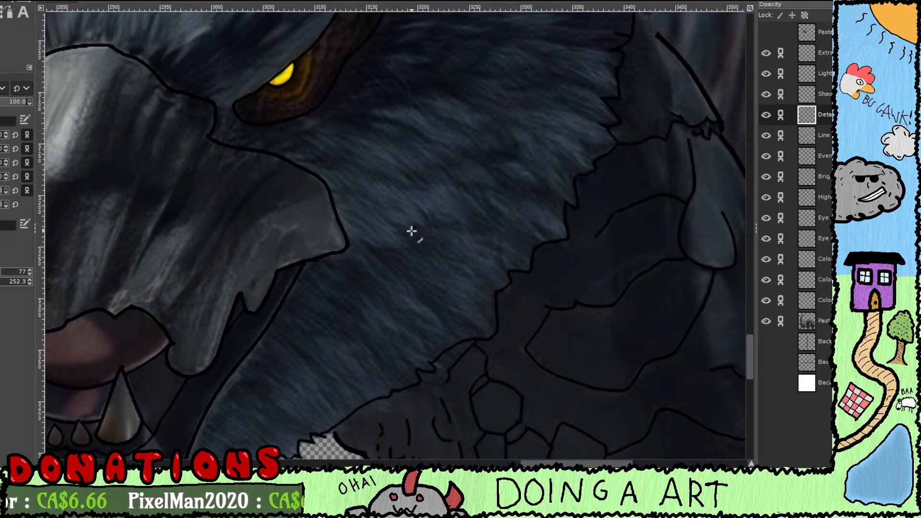
{"action": "left_click_drag", "start_coordinate": [442, 228], "coordinate": [407, 336]}
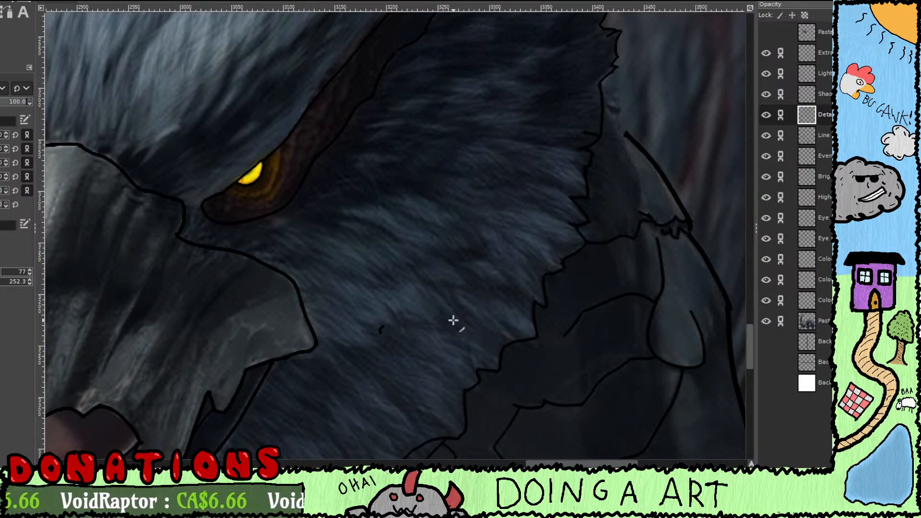
{"action": "key", "text": "shift+e"}
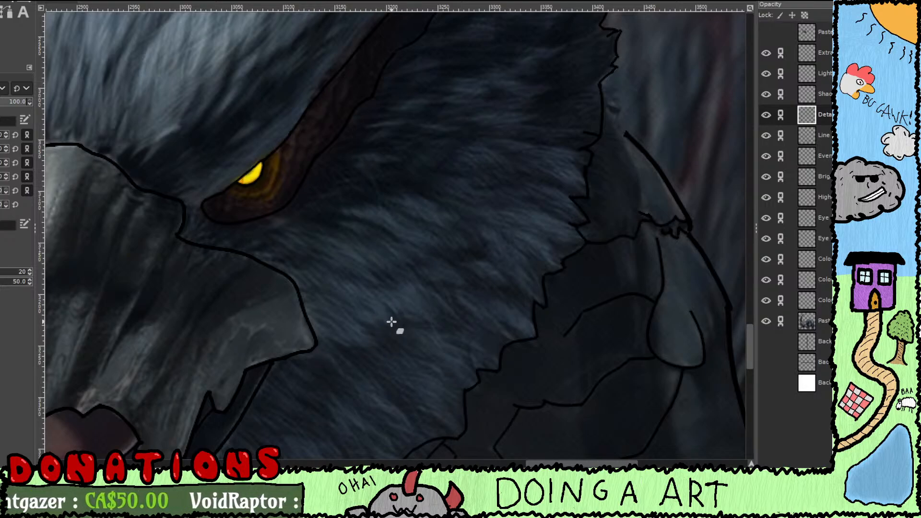
{"action": "mouse_move", "coordinate": [402, 291]}
{"action": "left_mouse_down"}
{"action": "mouse_move", "coordinate": [399, 307]}
{"action": "mouse_move", "coordinate": [347, 347]}
{"action": "mouse_move", "coordinate": [369, 428]}
{"action": "left_mouse_up"}
{"action": "key", "text": "ctrl+z"}
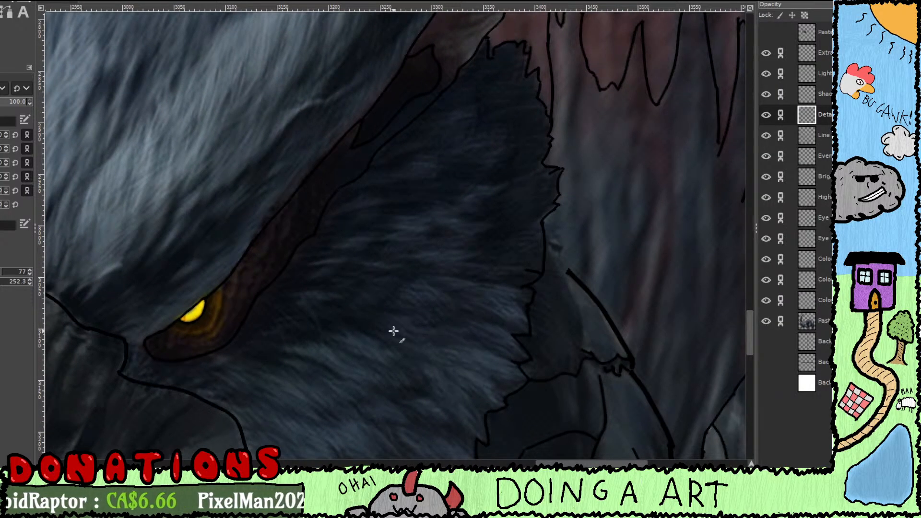
{"action": "left_click_drag", "start_coordinate": [388, 334], "coordinate": [416, 141]}
{"action": "left_click_drag", "start_coordinate": [391, 240], "coordinate": [387, 326]}
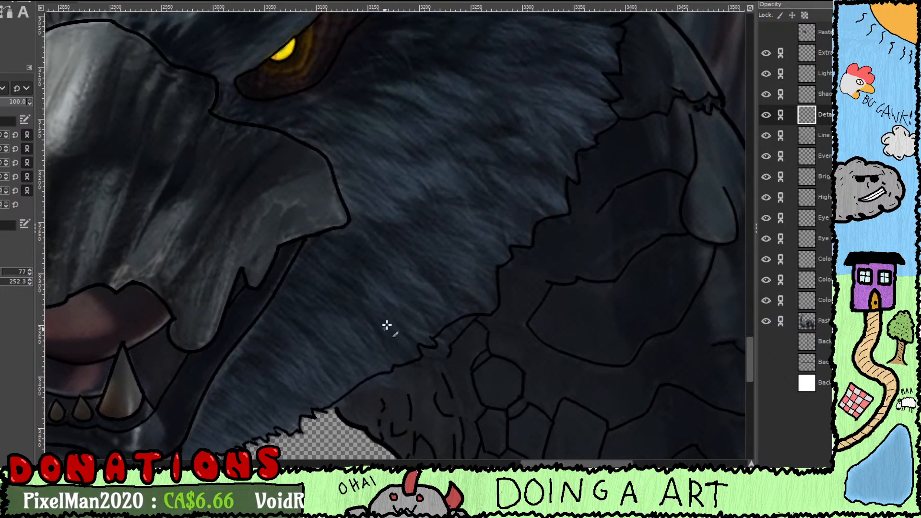
Step: Outline a jagged fur shadow behind the beak's rear corner on the shadow layer, showing the white background for contrast
{"action": "left_click", "coordinate": [827, 96]}
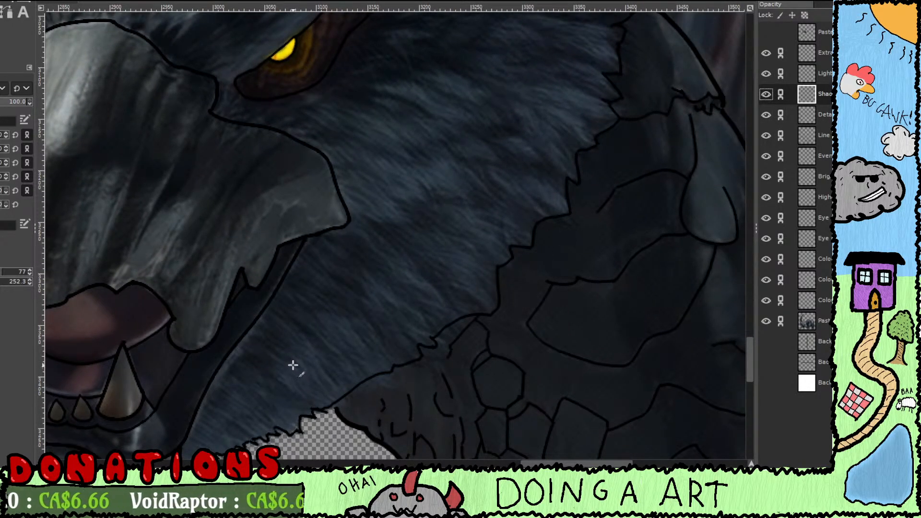
{"action": "scroll", "coordinate": [292, 365], "scroll_direction": "up", "scroll_amount": 1}
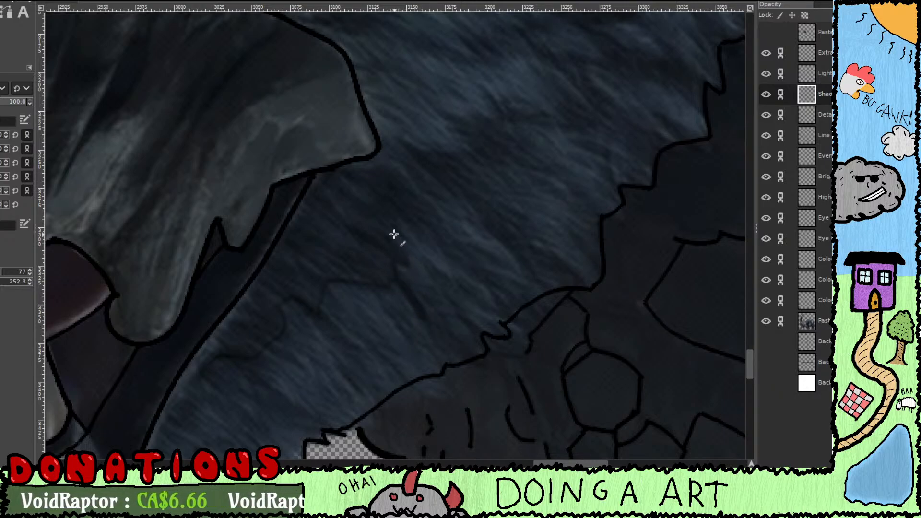
{"action": "left_click_drag", "start_coordinate": [415, 257], "coordinate": [383, 338]}
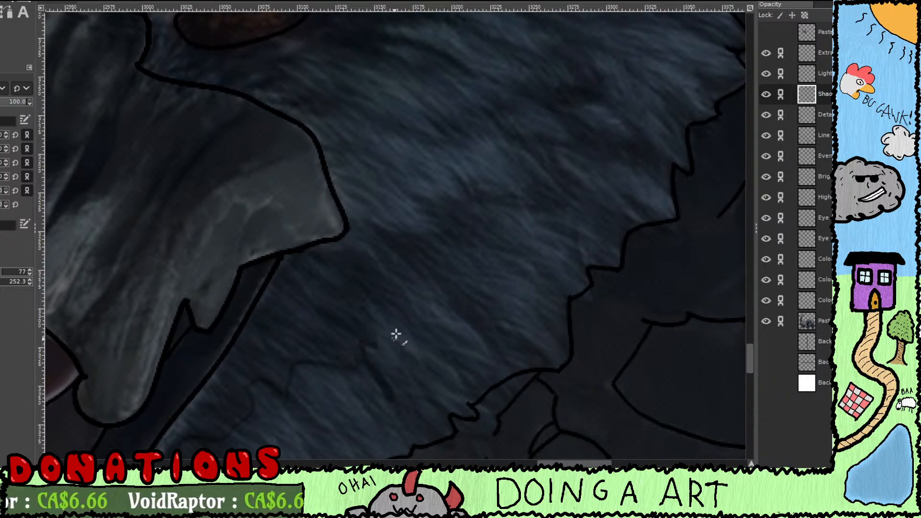
{"action": "left_click", "coordinate": [763, 378]}
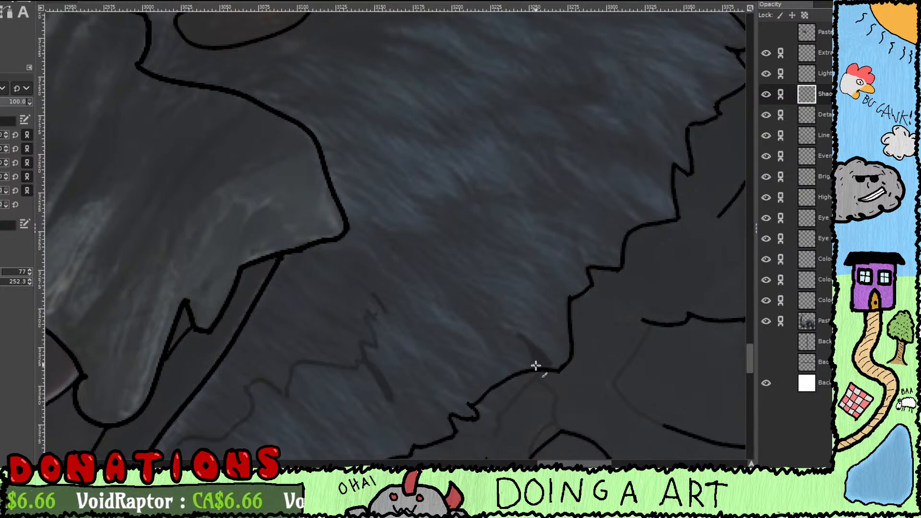
{"action": "left_click_drag", "start_coordinate": [376, 317], "coordinate": [459, 255]}
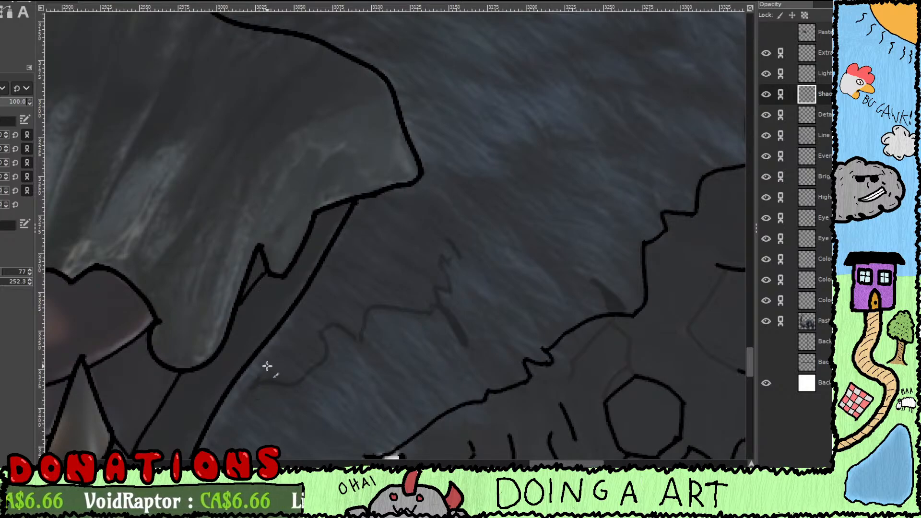
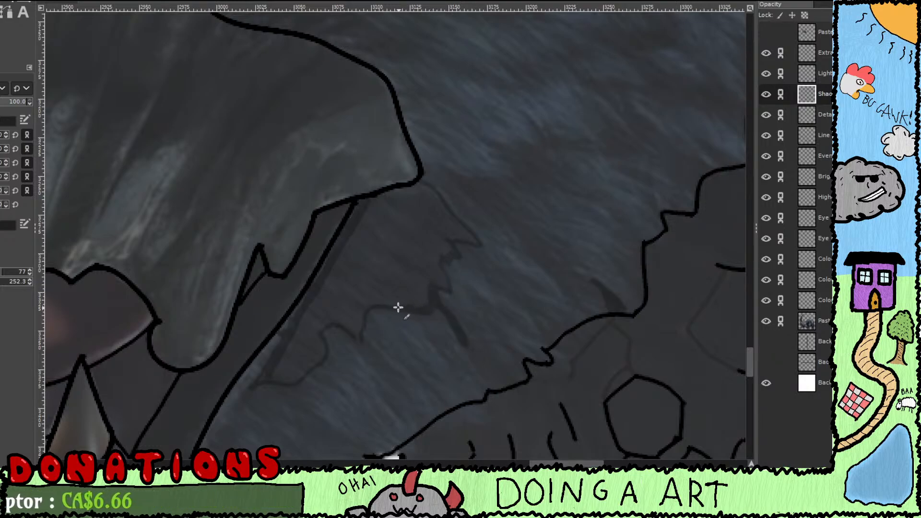
Step: Outline a second jagged fur shadow across the middle cheek, with a slim wedge beside it near the outer fur edge
{"action": "left_click_drag", "start_coordinate": [423, 312], "coordinate": [376, 403]}
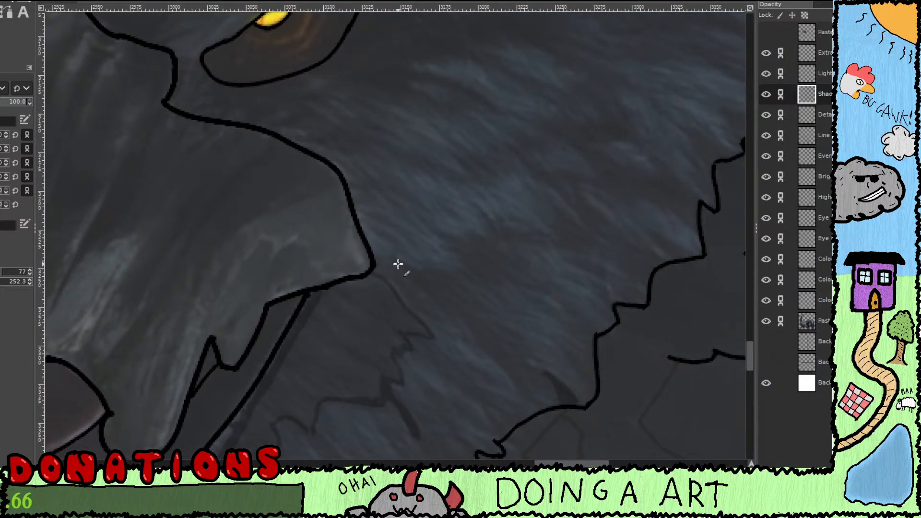
{"action": "mouse_move", "coordinate": [443, 302]}
{"action": "left_mouse_down"}
{"action": "mouse_move", "coordinate": [404, 265]}
{"action": "mouse_move", "coordinate": [464, 262]}
{"action": "left_mouse_up"}
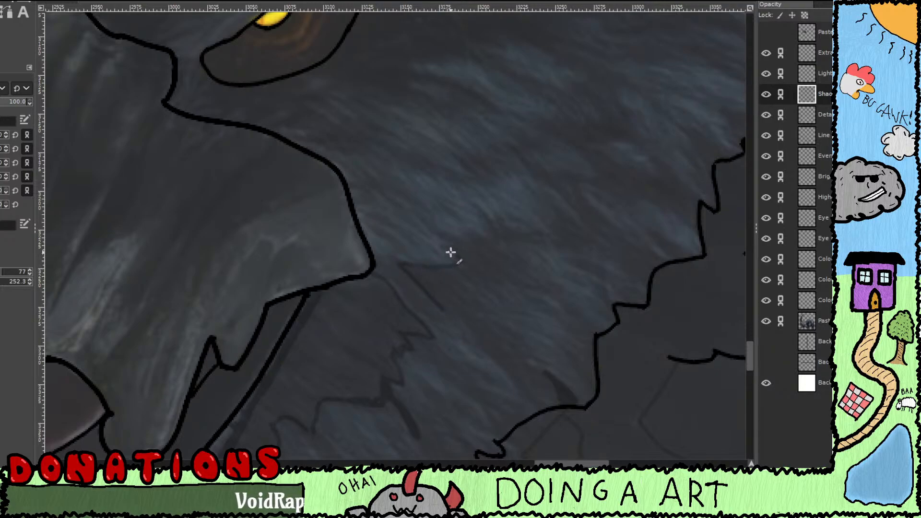
{"action": "left_click_drag", "start_coordinate": [429, 227], "coordinate": [484, 242]}
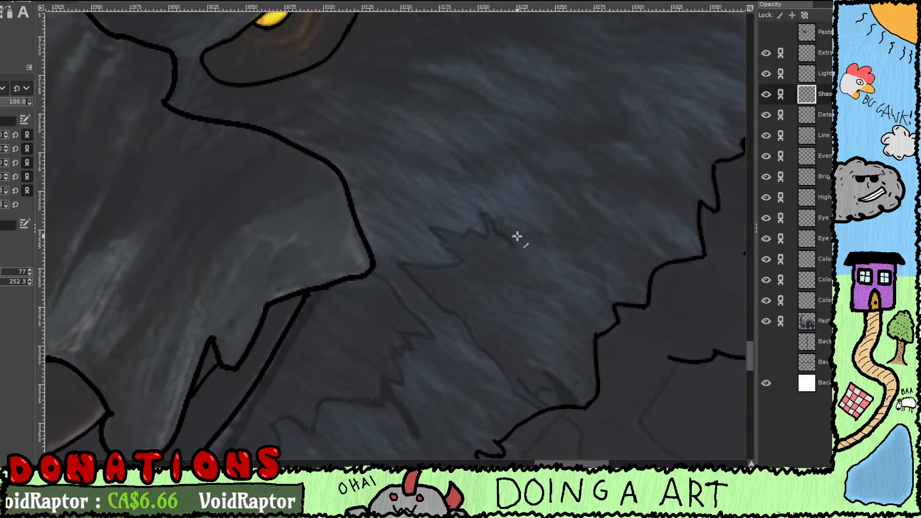
{"action": "mouse_move", "coordinate": [517, 236]}
{"action": "left_mouse_down"}
{"action": "mouse_move", "coordinate": [553, 233]}
{"action": "mouse_move", "coordinate": [548, 245]}
{"action": "left_mouse_up"}
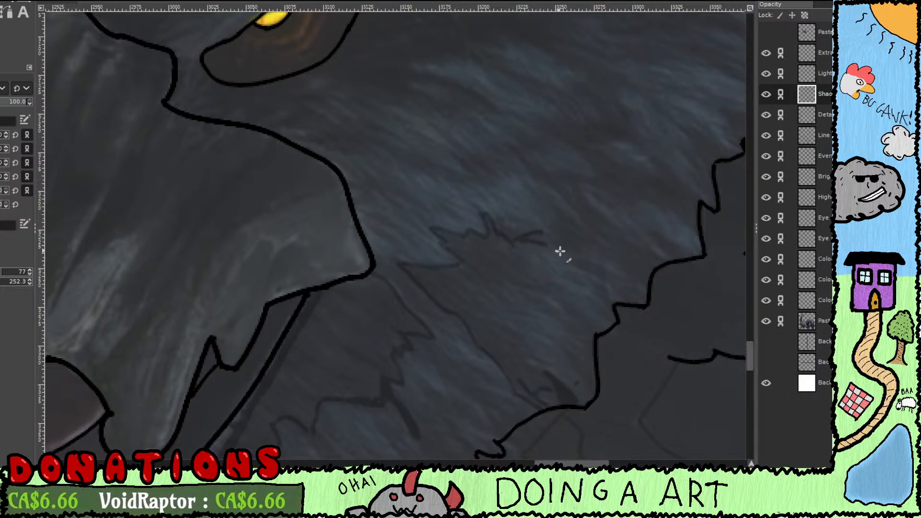
{"action": "mouse_move", "coordinate": [561, 286]}
{"action": "left_mouse_down"}
{"action": "mouse_move", "coordinate": [500, 300]}
{"action": "mouse_move", "coordinate": [518, 312]}
{"action": "mouse_move", "coordinate": [481, 289]}
{"action": "mouse_move", "coordinate": [527, 301]}
{"action": "left_mouse_up"}
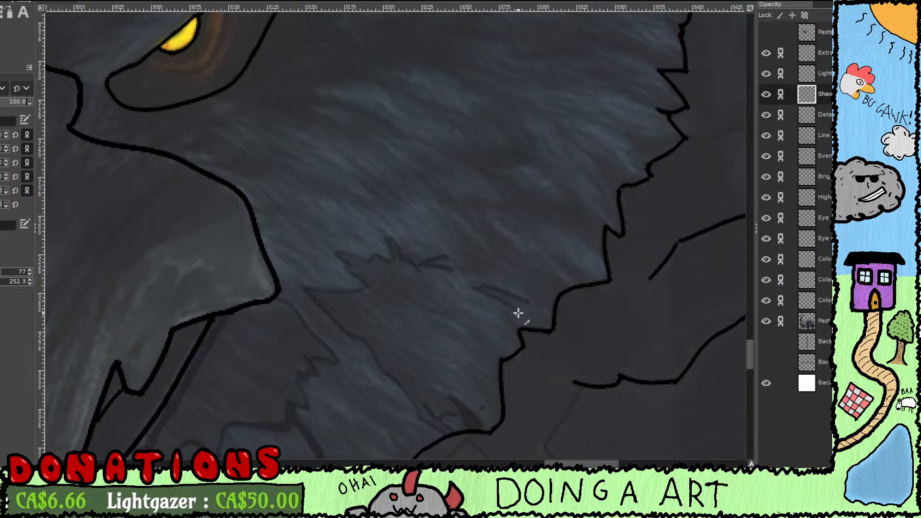
Step: Outline a spiky shadow tuft higher in the cheek fur and a pointed wedge running to the outer fur edge
{"action": "left_click_drag", "start_coordinate": [543, 341], "coordinate": [517, 398]}
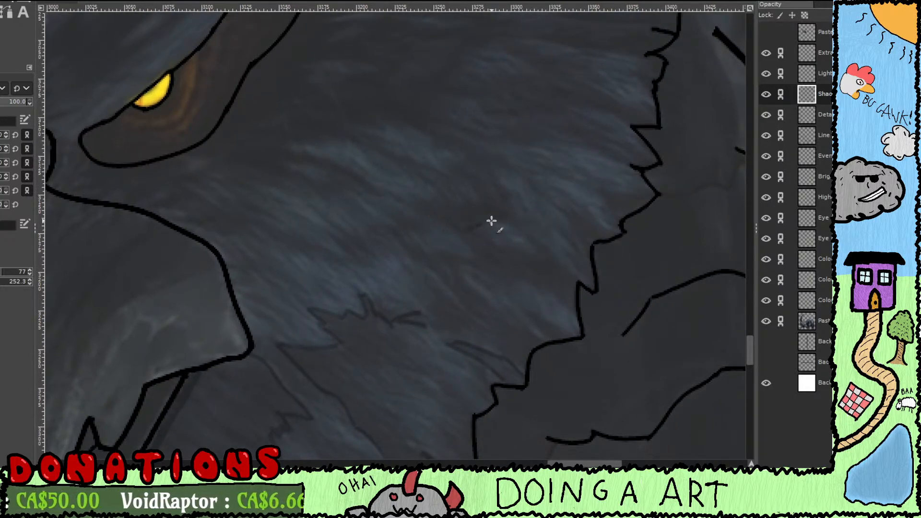
{"action": "left_click_drag", "start_coordinate": [491, 221], "coordinate": [522, 216]}
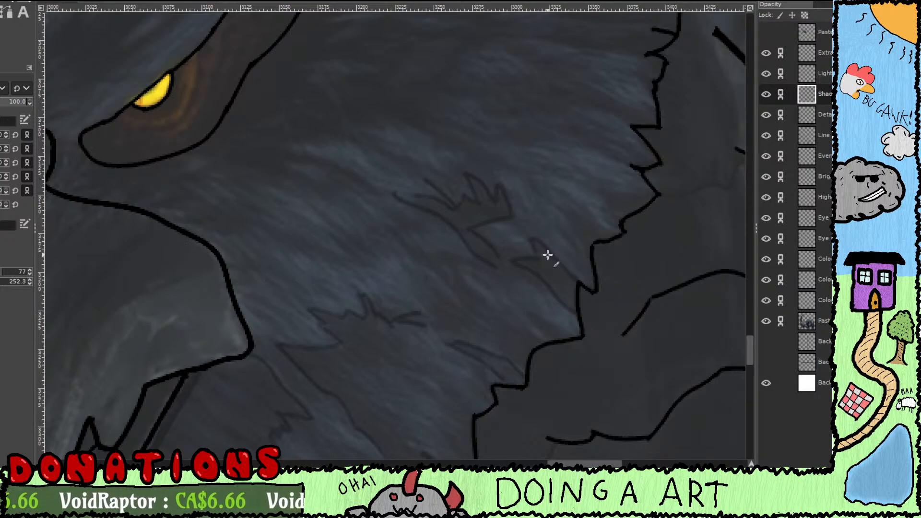
{"action": "mouse_move", "coordinate": [543, 263]}
{"action": "left_mouse_down"}
{"action": "mouse_move", "coordinate": [537, 242]}
{"action": "mouse_move", "coordinate": [555, 277]}
{"action": "mouse_move", "coordinate": [549, 256]}
{"action": "mouse_move", "coordinate": [575, 285]}
{"action": "mouse_move", "coordinate": [562, 304]}
{"action": "mouse_move", "coordinate": [554, 277]}
{"action": "mouse_move", "coordinate": [562, 300]}
{"action": "left_mouse_up"}
Step: Fill the pointed wedge at the outer fur edge and the spiky tuft beside it with the dark shadow colour
{"action": "left_click_drag", "start_coordinate": [569, 318], "coordinate": [525, 313]}
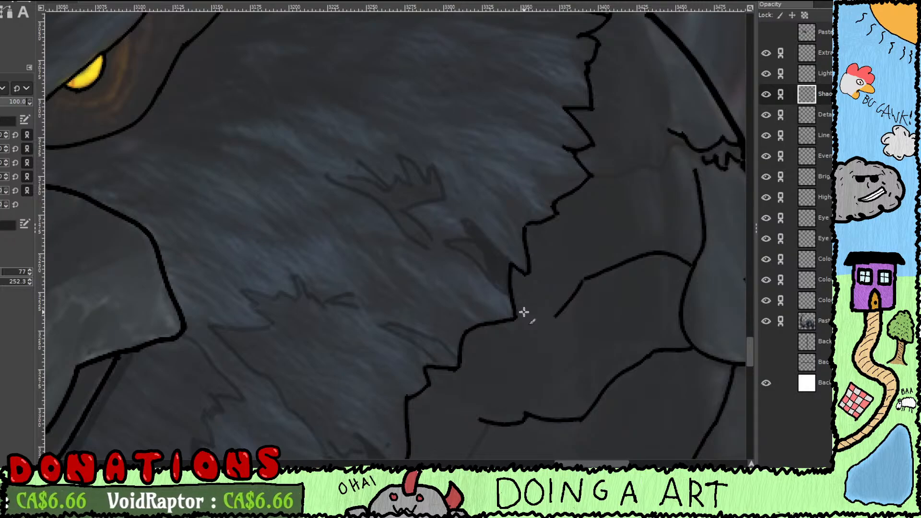
{"action": "scroll", "coordinate": [500, 261], "scroll_direction": "up", "scroll_amount": 3}
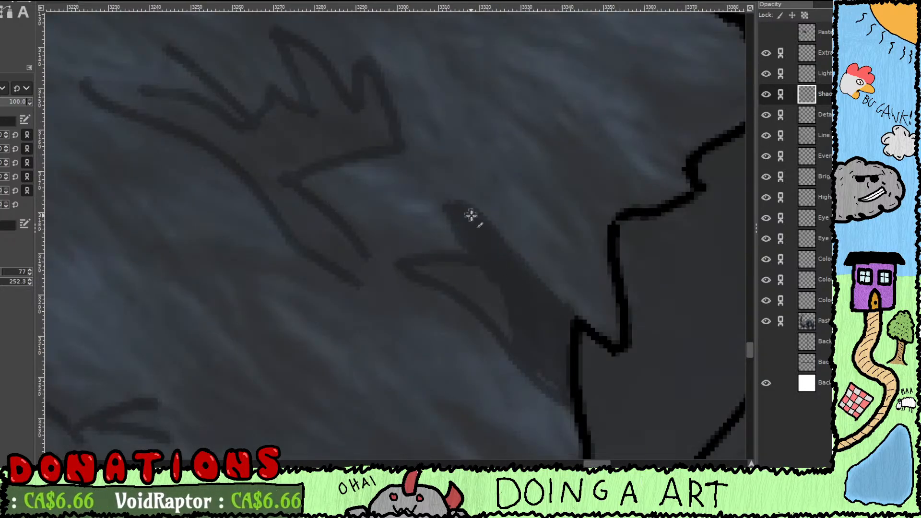
{"action": "mouse_move", "coordinate": [508, 331]}
{"action": "left_mouse_down"}
{"action": "mouse_move", "coordinate": [463, 262]}
{"action": "mouse_move", "coordinate": [476, 290]}
{"action": "mouse_move", "coordinate": [439, 281]}
{"action": "left_mouse_up"}
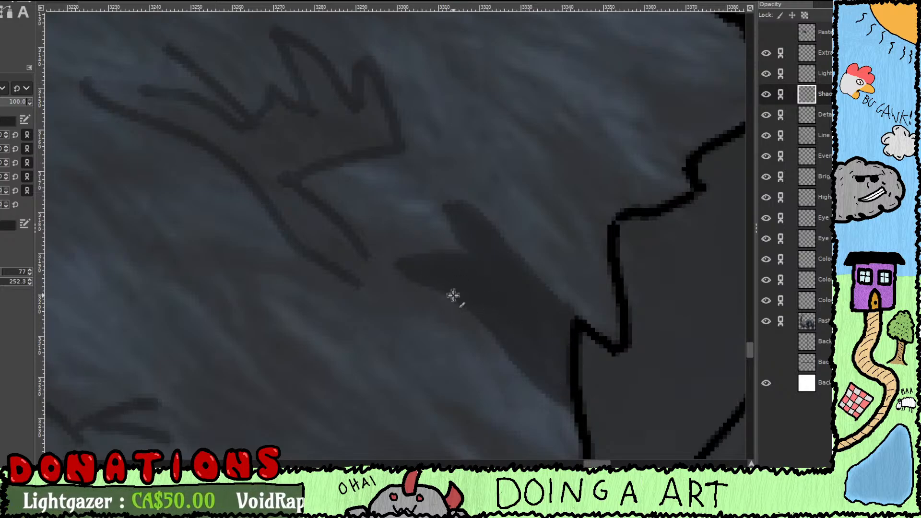
{"action": "mouse_move", "coordinate": [386, 254]}
{"action": "left_mouse_down"}
{"action": "mouse_move", "coordinate": [505, 350]}
{"action": "mouse_move", "coordinate": [516, 274]}
{"action": "mouse_move", "coordinate": [489, 304]}
{"action": "mouse_move", "coordinate": [473, 268]}
{"action": "mouse_move", "coordinate": [459, 274]}
{"action": "mouse_move", "coordinate": [432, 226]}
{"action": "mouse_move", "coordinate": [475, 286]}
{"action": "left_mouse_up"}
{"action": "left_click_drag", "start_coordinate": [456, 255], "coordinate": [496, 370]}
{"action": "mouse_move", "coordinate": [553, 224]}
{"action": "left_mouse_down"}
{"action": "mouse_move", "coordinate": [545, 220]}
{"action": "mouse_move", "coordinate": [552, 239]}
{"action": "mouse_move", "coordinate": [518, 288]}
{"action": "mouse_move", "coordinate": [497, 222]}
{"action": "mouse_move", "coordinate": [471, 189]}
{"action": "mouse_move", "coordinate": [512, 274]}
{"action": "mouse_move", "coordinate": [538, 254]}
{"action": "mouse_move", "coordinate": [504, 282]}
{"action": "mouse_move", "coordinate": [488, 268]}
{"action": "mouse_move", "coordinate": [441, 257]}
{"action": "mouse_move", "coordinate": [453, 325]}
{"action": "mouse_move", "coordinate": [479, 272]}
{"action": "mouse_move", "coordinate": [519, 273]}
{"action": "mouse_move", "coordinate": [476, 305]}
{"action": "mouse_move", "coordinate": [527, 315]}
{"action": "mouse_move", "coordinate": [589, 353]}
{"action": "left_mouse_up"}
{"action": "mouse_move", "coordinate": [520, 327]}
{"action": "left_mouse_down"}
{"action": "mouse_move", "coordinate": [508, 356]}
{"action": "mouse_move", "coordinate": [496, 330]}
{"action": "mouse_move", "coordinate": [454, 296]}
{"action": "mouse_move", "coordinate": [483, 331]}
{"action": "mouse_move", "coordinate": [429, 297]}
{"action": "mouse_move", "coordinate": [519, 359]}
{"action": "mouse_move", "coordinate": [476, 309]}
{"action": "mouse_move", "coordinate": [472, 323]}
{"action": "mouse_move", "coordinate": [468, 306]}
{"action": "mouse_move", "coordinate": [467, 326]}
{"action": "left_mouse_up"}
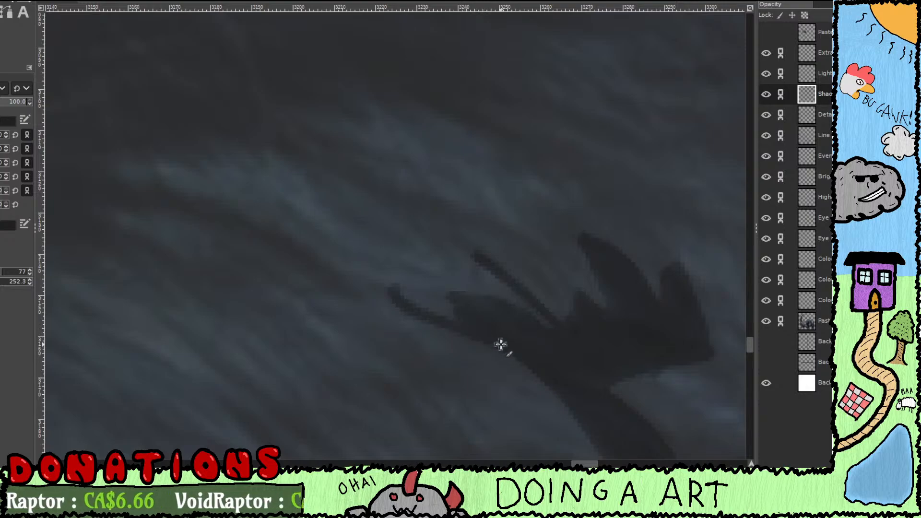
{"action": "scroll", "coordinate": [500, 345], "scroll_direction": "down", "scroll_amount": 1}
{"action": "scroll", "coordinate": [497, 339], "scroll_direction": "down", "scroll_amount": 4}
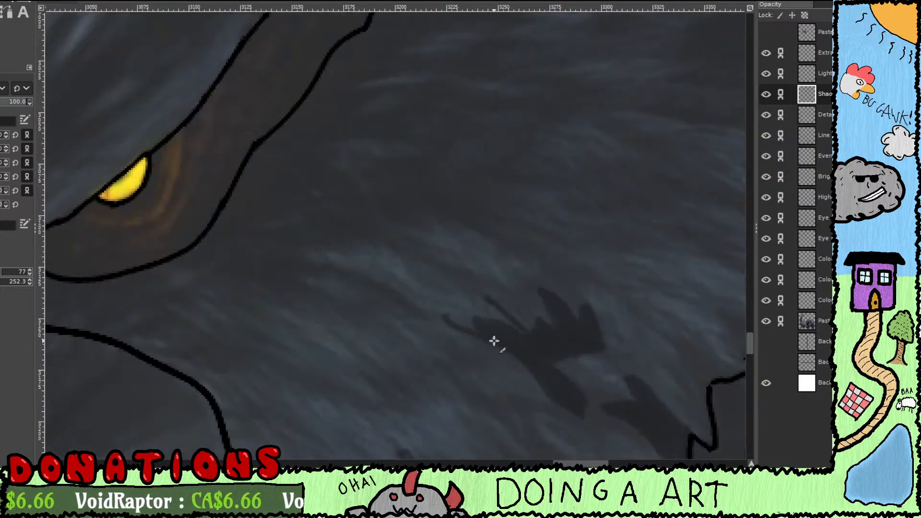
{"action": "scroll", "coordinate": [503, 331], "scroll_direction": "up", "scroll_amount": 1}
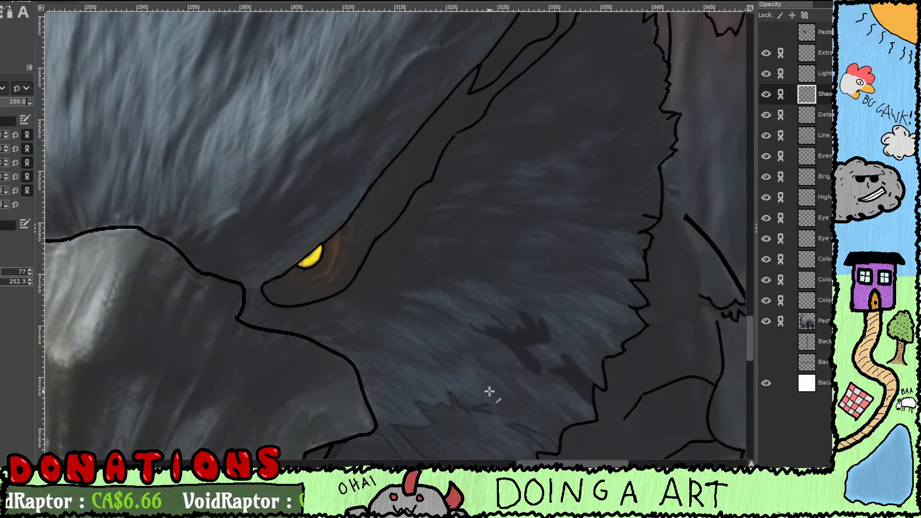
Step: Close the lower edge of the spiky shadow tuft behind the beak and draw curved fur strokes inside it
{"action": "left_click_drag", "start_coordinate": [489, 392], "coordinate": [472, 251]}
{"action": "left_click_drag", "start_coordinate": [486, 318], "coordinate": [495, 213]}
{"action": "scroll", "coordinate": [476, 317], "scroll_direction": "up", "scroll_amount": 1}
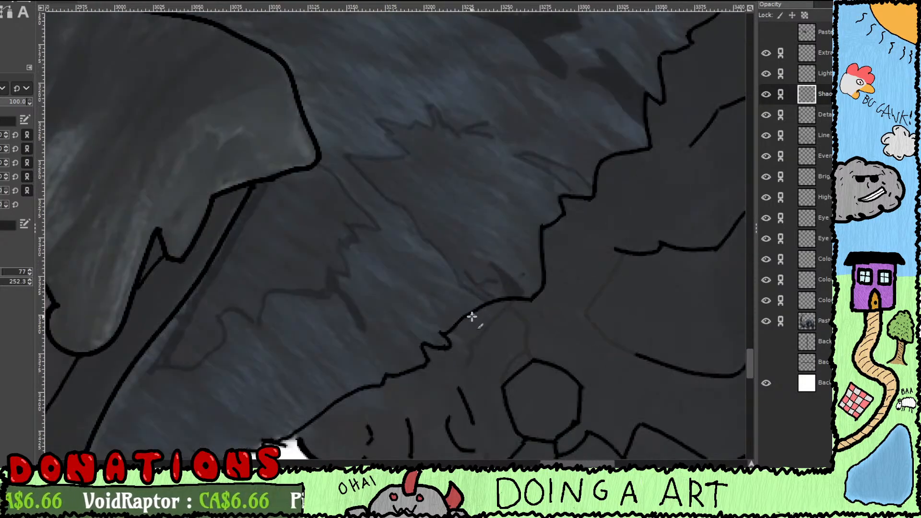
{"action": "scroll", "coordinate": [475, 312], "scroll_direction": "up", "scroll_amount": 1}
{"action": "scroll", "coordinate": [528, 384], "scroll_direction": "up", "scroll_amount": 1}
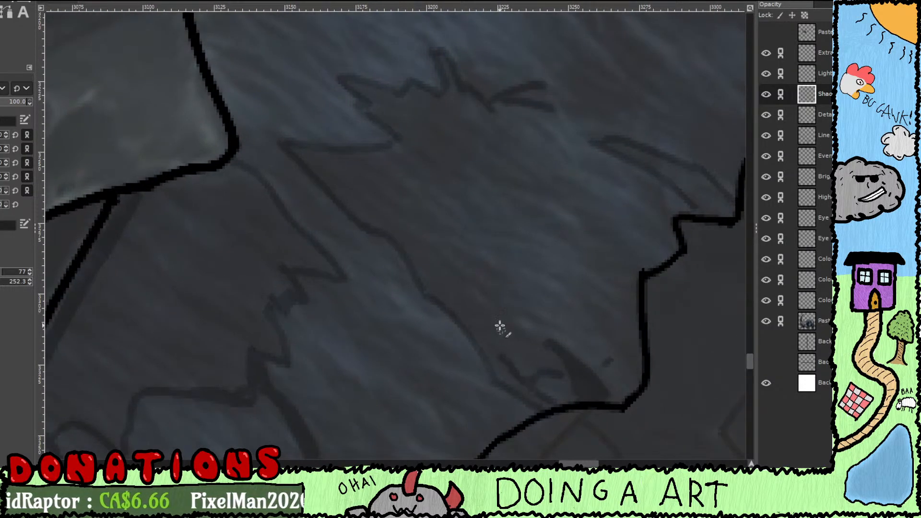
{"action": "left_click_drag", "start_coordinate": [464, 233], "coordinate": [502, 337]}
{"action": "mouse_move", "coordinate": [490, 279]}
{"action": "left_mouse_down"}
{"action": "mouse_move", "coordinate": [513, 272]}
{"action": "mouse_move", "coordinate": [582, 292]}
{"action": "mouse_move", "coordinate": [528, 246]}
{"action": "mouse_move", "coordinate": [532, 254]}
{"action": "mouse_move", "coordinate": [556, 245]}
{"action": "mouse_move", "coordinate": [520, 206]}
{"action": "mouse_move", "coordinate": [502, 233]}
{"action": "left_mouse_up"}
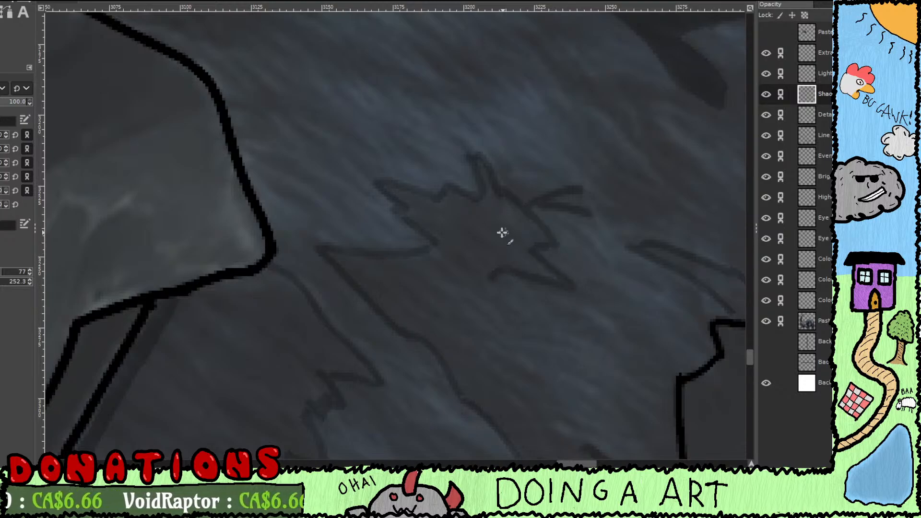
{"action": "mouse_move", "coordinate": [490, 275]}
{"action": "left_mouse_down"}
{"action": "mouse_move", "coordinate": [439, 246]}
{"action": "mouse_move", "coordinate": [409, 214]}
{"action": "mouse_move", "coordinate": [421, 227]}
{"action": "left_mouse_up"}
{"action": "mouse_move", "coordinate": [390, 191]}
{"action": "left_mouse_down"}
{"action": "mouse_move", "coordinate": [458, 218]}
{"action": "mouse_move", "coordinate": [471, 208]}
{"action": "mouse_move", "coordinate": [517, 232]}
{"action": "mouse_move", "coordinate": [524, 215]}
{"action": "mouse_move", "coordinate": [525, 241]}
{"action": "left_mouse_up"}
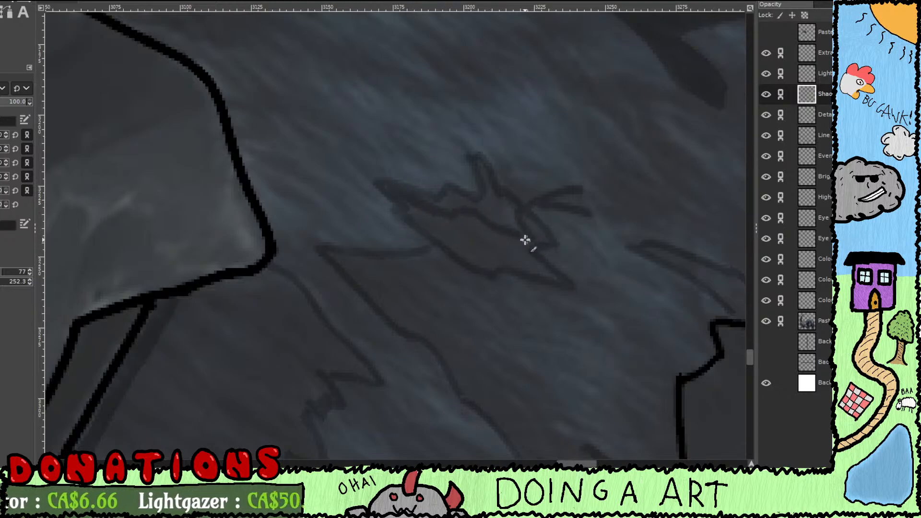
{"action": "mouse_move", "coordinate": [438, 237]}
{"action": "left_mouse_down"}
{"action": "mouse_move", "coordinate": [445, 229]}
{"action": "mouse_move", "coordinate": [503, 252]}
{"action": "left_mouse_up"}
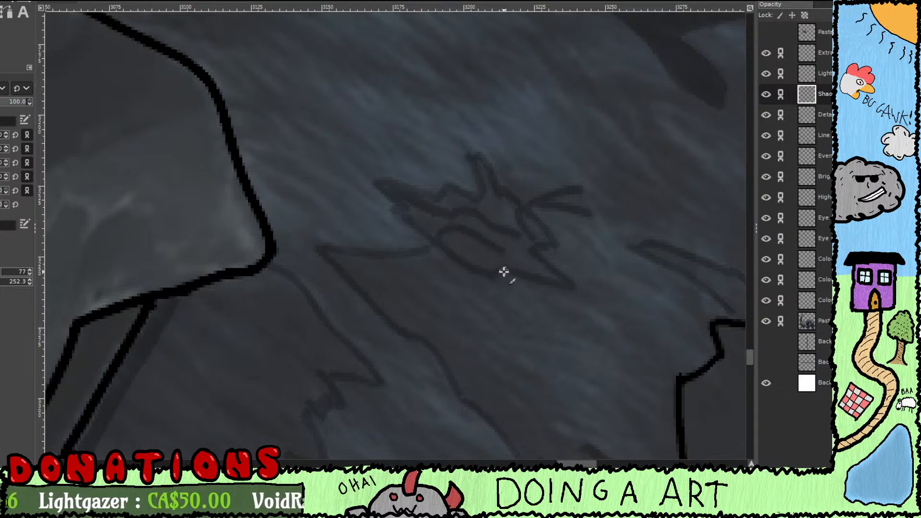
Step: Darken the pointed tip of the jagged shadow behind the beak's corner and add short parallel fur strokes inside the shadow
{"action": "left_click_drag", "start_coordinate": [433, 264], "coordinate": [497, 251]}
{"action": "mouse_move", "coordinate": [425, 247]}
{"action": "left_mouse_down"}
{"action": "mouse_move", "coordinate": [397, 240]}
{"action": "mouse_move", "coordinate": [425, 262]}
{"action": "mouse_move", "coordinate": [443, 252]}
{"action": "mouse_move", "coordinate": [414, 265]}
{"action": "mouse_move", "coordinate": [425, 268]}
{"action": "mouse_move", "coordinate": [445, 248]}
{"action": "mouse_move", "coordinate": [489, 269]}
{"action": "mouse_move", "coordinate": [505, 287]}
{"action": "mouse_move", "coordinate": [458, 255]}
{"action": "mouse_move", "coordinate": [499, 300]}
{"action": "mouse_move", "coordinate": [436, 259]}
{"action": "mouse_move", "coordinate": [496, 313]}
{"action": "left_mouse_up"}
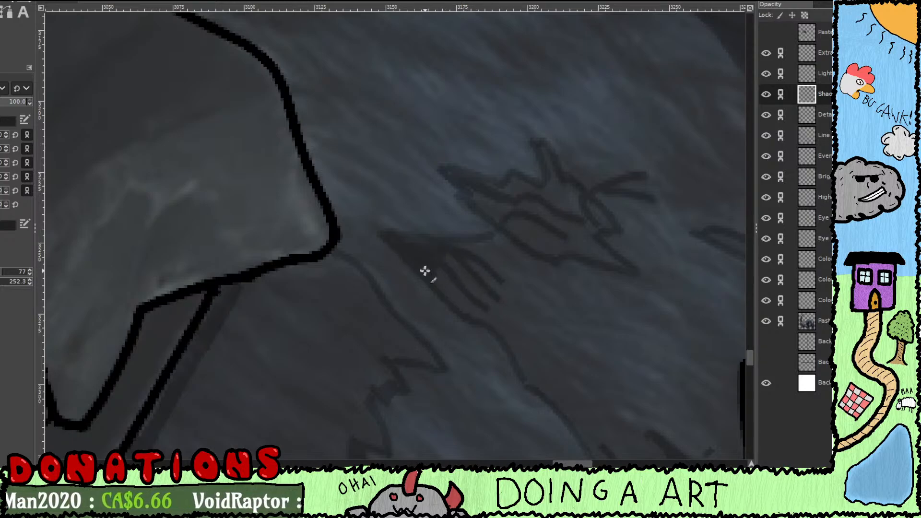
{"action": "scroll", "coordinate": [440, 275], "scroll_direction": "down", "scroll_amount": 3}
{"action": "scroll", "coordinate": [440, 275], "scroll_direction": "right", "scroll_amount": 3}
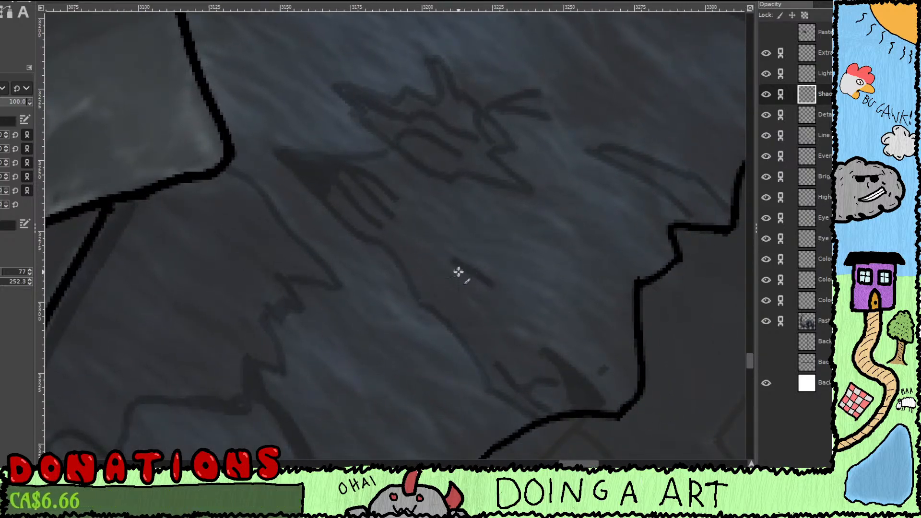
{"action": "left_click_drag", "start_coordinate": [444, 274], "coordinate": [485, 308]}
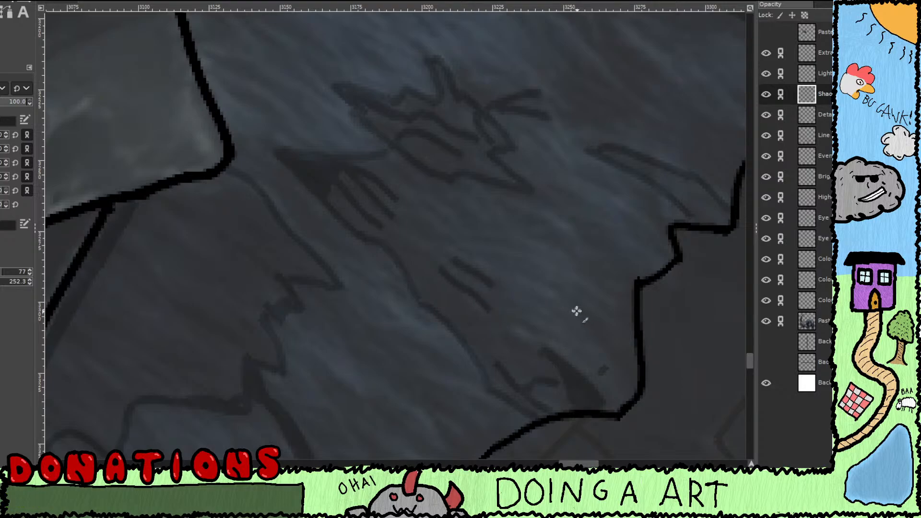
Step: Paint a dark wedge and short fur strokes along the outer fur edge, with small oval shadow patches just above
{"action": "mouse_move", "coordinate": [582, 316]}
{"action": "left_mouse_down"}
{"action": "mouse_move", "coordinate": [616, 356]}
{"action": "mouse_move", "coordinate": [592, 318]}
{"action": "mouse_move", "coordinate": [607, 329]}
{"action": "mouse_move", "coordinate": [624, 366]}
{"action": "mouse_move", "coordinate": [649, 385]}
{"action": "left_mouse_up"}
{"action": "mouse_move", "coordinate": [618, 339]}
{"action": "left_mouse_down"}
{"action": "mouse_move", "coordinate": [636, 360]}
{"action": "mouse_move", "coordinate": [622, 355]}
{"action": "left_mouse_up"}
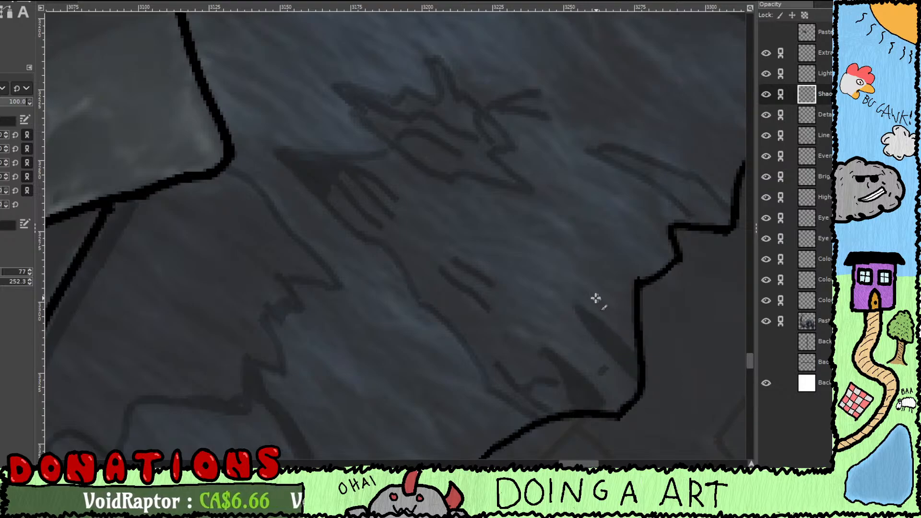
{"action": "left_click_drag", "start_coordinate": [592, 295], "coordinate": [631, 324]}
{"action": "mouse_move", "coordinate": [605, 286]}
{"action": "left_mouse_down"}
{"action": "mouse_move", "coordinate": [628, 299]}
{"action": "mouse_move", "coordinate": [632, 278]}
{"action": "left_mouse_up"}
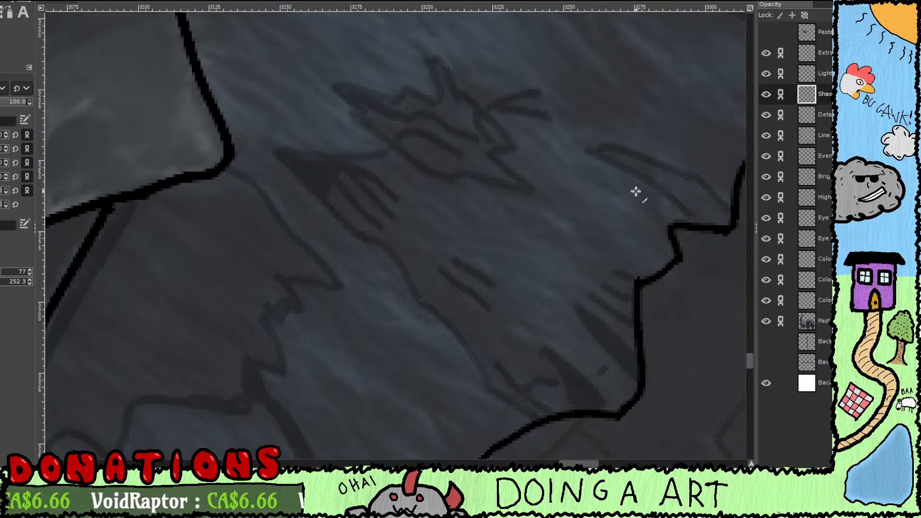
{"action": "left_click_drag", "start_coordinate": [634, 201], "coordinate": [661, 222]}
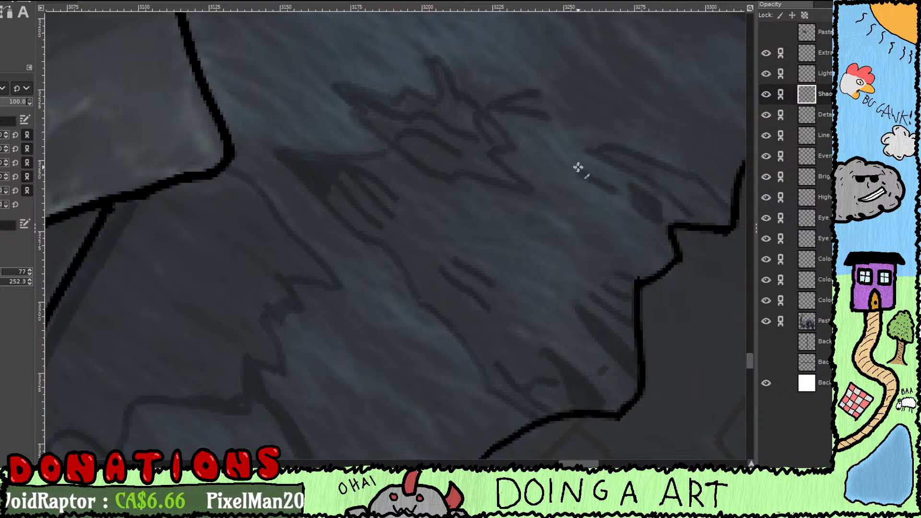
{"action": "mouse_move", "coordinate": [578, 164]}
{"action": "left_mouse_down"}
{"action": "mouse_move", "coordinate": [615, 181]}
{"action": "mouse_move", "coordinate": [601, 183]}
{"action": "mouse_move", "coordinate": [585, 162]}
{"action": "mouse_move", "coordinate": [617, 205]}
{"action": "mouse_move", "coordinate": [587, 164]}
{"action": "mouse_move", "coordinate": [584, 316]}
{"action": "mouse_move", "coordinate": [548, 304]}
{"action": "mouse_move", "coordinate": [582, 325]}
{"action": "mouse_move", "coordinate": [569, 337]}
{"action": "mouse_move", "coordinate": [585, 361]}
{"action": "mouse_move", "coordinate": [575, 339]}
{"action": "mouse_move", "coordinate": [611, 358]}
{"action": "mouse_move", "coordinate": [582, 354]}
{"action": "mouse_move", "coordinate": [620, 361]}
{"action": "mouse_move", "coordinate": [590, 352]}
{"action": "mouse_move", "coordinate": [617, 371]}
{"action": "mouse_move", "coordinate": [617, 312]}
{"action": "left_mouse_up"}
{"action": "left_click_drag", "start_coordinate": [562, 318], "coordinate": [619, 261]}
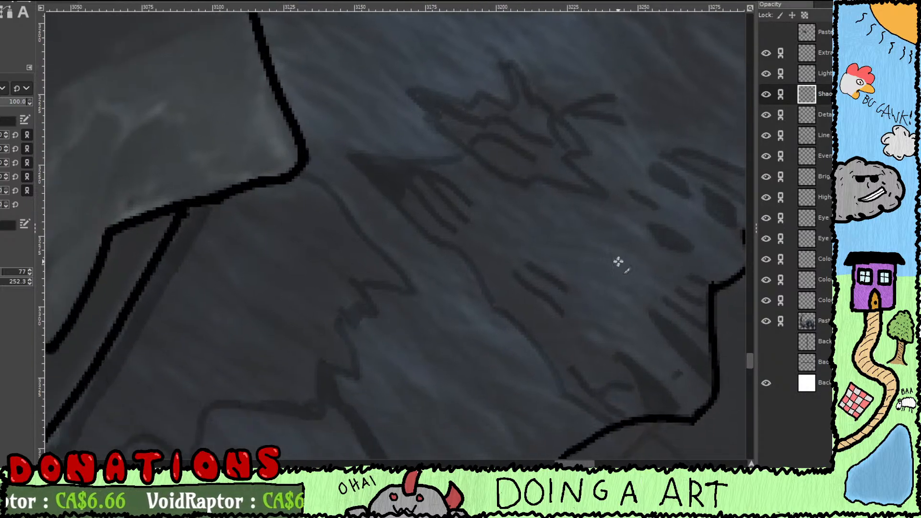
Step: Outline and fill the shadow patch under the beak's rear corner, and thicken the jagged tips below it
{"action": "left_click_drag", "start_coordinate": [487, 272], "coordinate": [597, 305]}
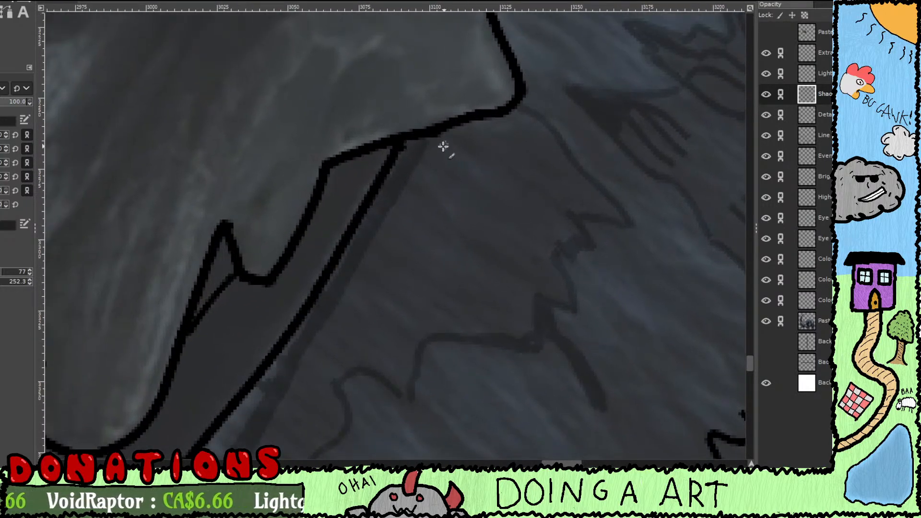
{"action": "mouse_move", "coordinate": [443, 147]}
{"action": "left_mouse_down"}
{"action": "mouse_move", "coordinate": [425, 149]}
{"action": "mouse_move", "coordinate": [492, 115]}
{"action": "mouse_move", "coordinate": [492, 138]}
{"action": "left_mouse_up"}
{"action": "key", "text": "ctrl+z"}
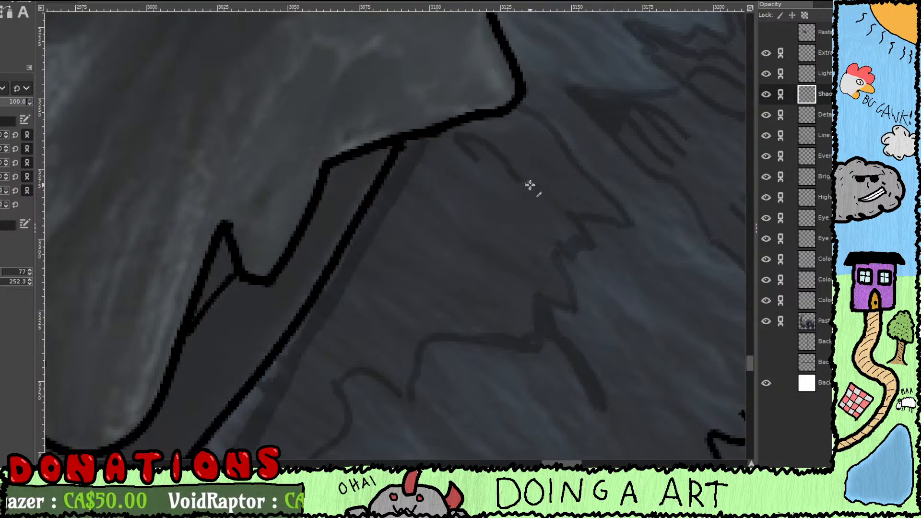
{"action": "mouse_move", "coordinate": [481, 158]}
{"action": "left_mouse_down"}
{"action": "mouse_move", "coordinate": [503, 187]}
{"action": "mouse_move", "coordinate": [584, 229]}
{"action": "left_mouse_up"}
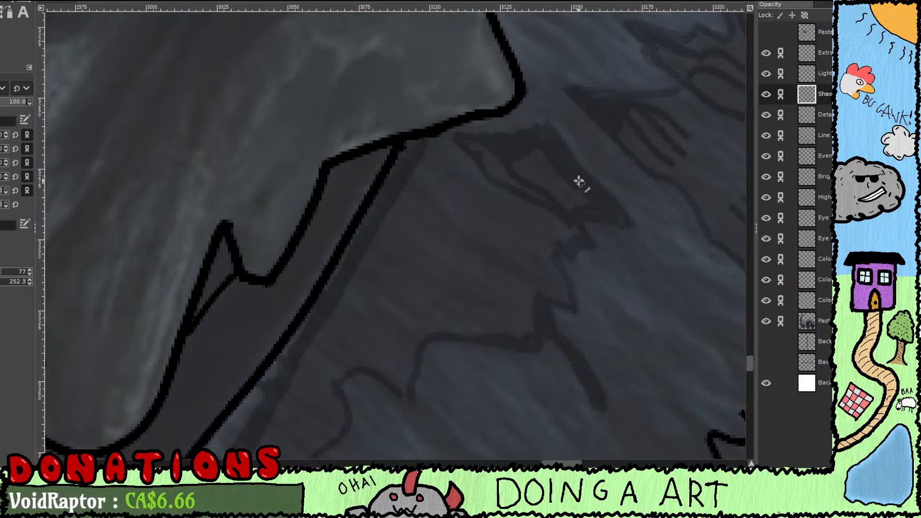
{"action": "mouse_move", "coordinate": [579, 181]}
{"action": "left_mouse_down"}
{"action": "mouse_move", "coordinate": [591, 205]}
{"action": "mouse_move", "coordinate": [516, 146]}
{"action": "mouse_move", "coordinate": [524, 172]}
{"action": "mouse_move", "coordinate": [578, 209]}
{"action": "mouse_move", "coordinate": [625, 220]}
{"action": "mouse_move", "coordinate": [577, 208]}
{"action": "mouse_move", "coordinate": [584, 240]}
{"action": "mouse_move", "coordinate": [570, 245]}
{"action": "mouse_move", "coordinate": [572, 228]}
{"action": "mouse_move", "coordinate": [577, 240]}
{"action": "left_mouse_up"}
{"action": "mouse_move", "coordinate": [564, 303]}
{"action": "left_mouse_down"}
{"action": "mouse_move", "coordinate": [564, 283]}
{"action": "mouse_move", "coordinate": [537, 256]}
{"action": "mouse_move", "coordinate": [565, 302]}
{"action": "mouse_move", "coordinate": [477, 248]}
{"action": "mouse_move", "coordinate": [540, 296]}
{"action": "left_mouse_up"}
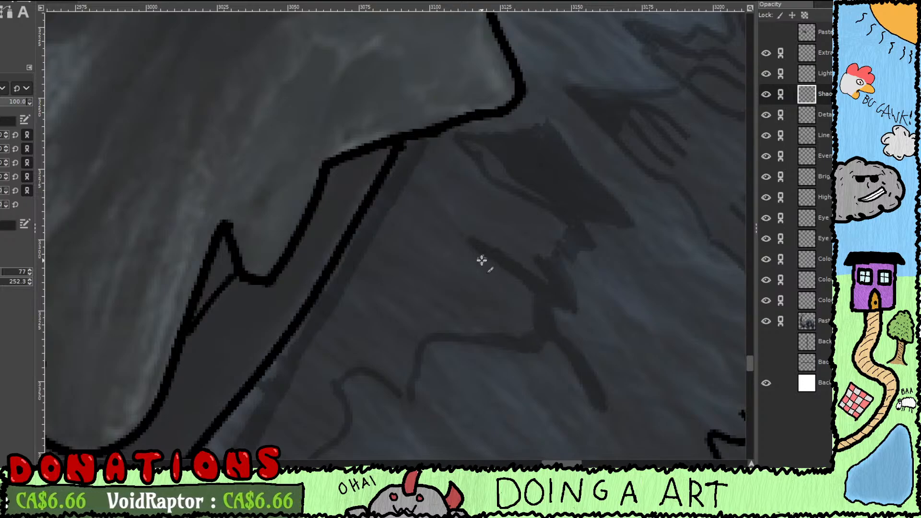
Step: Paint thick banded fur strokes between the mouth line and the jagged shadow outline at the lower jaw
{"action": "left_click_drag", "start_coordinate": [477, 329], "coordinate": [557, 222]}
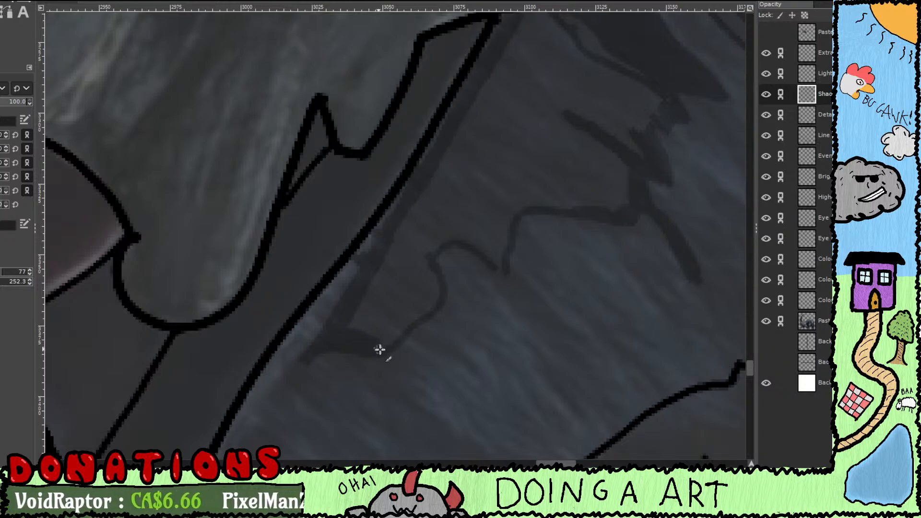
{"action": "left_click_drag", "start_coordinate": [363, 302], "coordinate": [415, 334]}
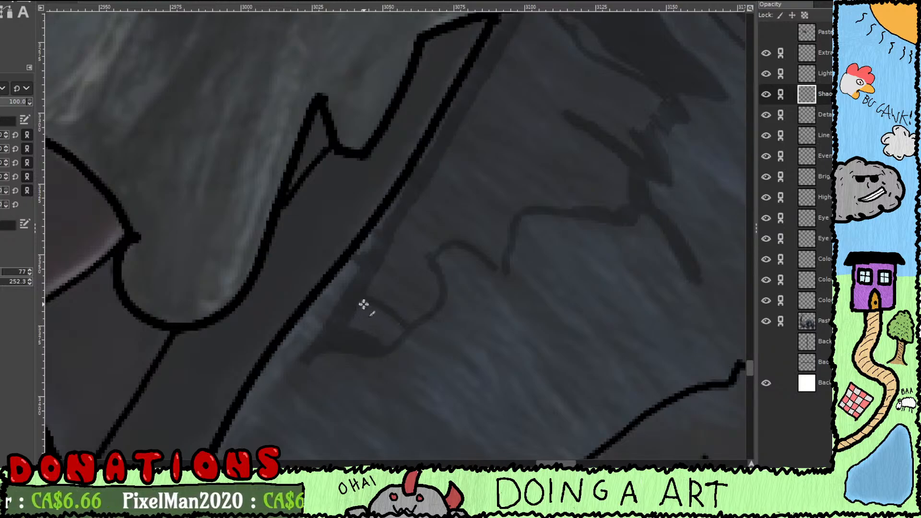
{"action": "mouse_move", "coordinate": [364, 304]}
{"action": "left_mouse_down"}
{"action": "mouse_move", "coordinate": [411, 335]}
{"action": "mouse_move", "coordinate": [370, 297]}
{"action": "mouse_move", "coordinate": [403, 316]}
{"action": "mouse_move", "coordinate": [377, 279]}
{"action": "mouse_move", "coordinate": [423, 318]}
{"action": "mouse_move", "coordinate": [385, 269]}
{"action": "mouse_move", "coordinate": [440, 315]}
{"action": "mouse_move", "coordinate": [384, 270]}
{"action": "mouse_move", "coordinate": [442, 300]}
{"action": "mouse_move", "coordinate": [386, 258]}
{"action": "mouse_move", "coordinate": [418, 298]}
{"action": "mouse_move", "coordinate": [398, 291]}
{"action": "mouse_move", "coordinate": [423, 301]}
{"action": "left_mouse_up"}
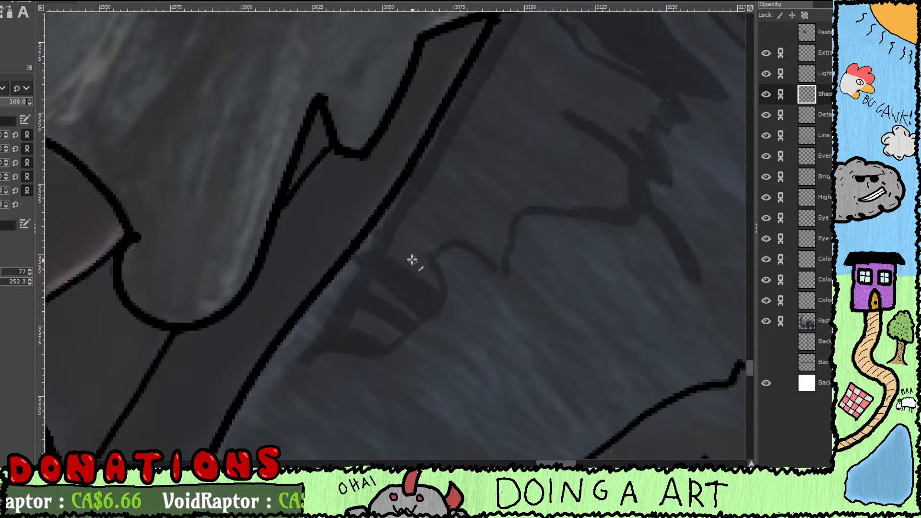
{"action": "mouse_move", "coordinate": [399, 242]}
{"action": "left_mouse_down"}
{"action": "mouse_move", "coordinate": [426, 263]}
{"action": "mouse_move", "coordinate": [396, 240]}
{"action": "mouse_move", "coordinate": [431, 252]}
{"action": "mouse_move", "coordinate": [414, 221]}
{"action": "mouse_move", "coordinate": [447, 251]}
{"action": "mouse_move", "coordinate": [415, 220]}
{"action": "mouse_move", "coordinate": [447, 249]}
{"action": "mouse_move", "coordinate": [445, 228]}
{"action": "mouse_move", "coordinate": [419, 204]}
{"action": "mouse_move", "coordinate": [440, 213]}
{"action": "mouse_move", "coordinate": [462, 238]}
{"action": "mouse_move", "coordinate": [425, 205]}
{"action": "mouse_move", "coordinate": [462, 248]}
{"action": "left_mouse_up"}
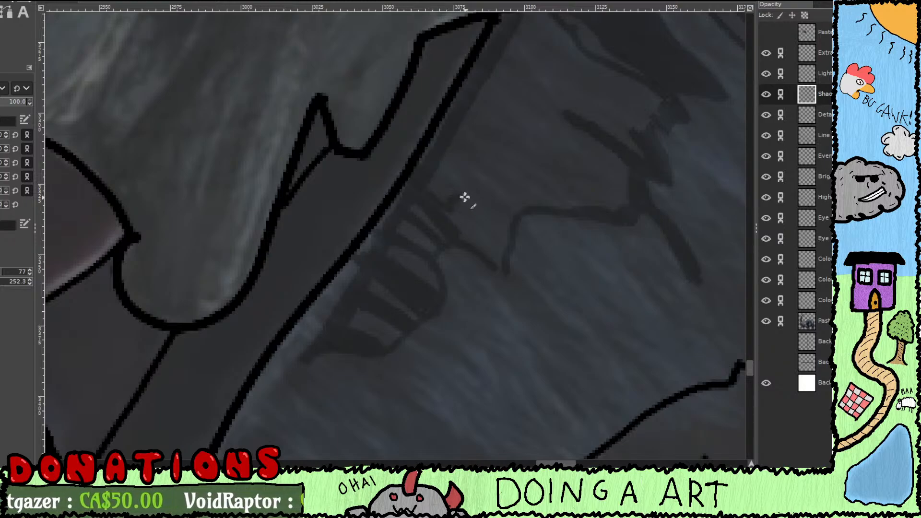
{"action": "mouse_move", "coordinate": [464, 197]}
{"action": "left_mouse_down"}
{"action": "mouse_move", "coordinate": [440, 167]}
{"action": "mouse_move", "coordinate": [434, 199]}
{"action": "left_mouse_up"}
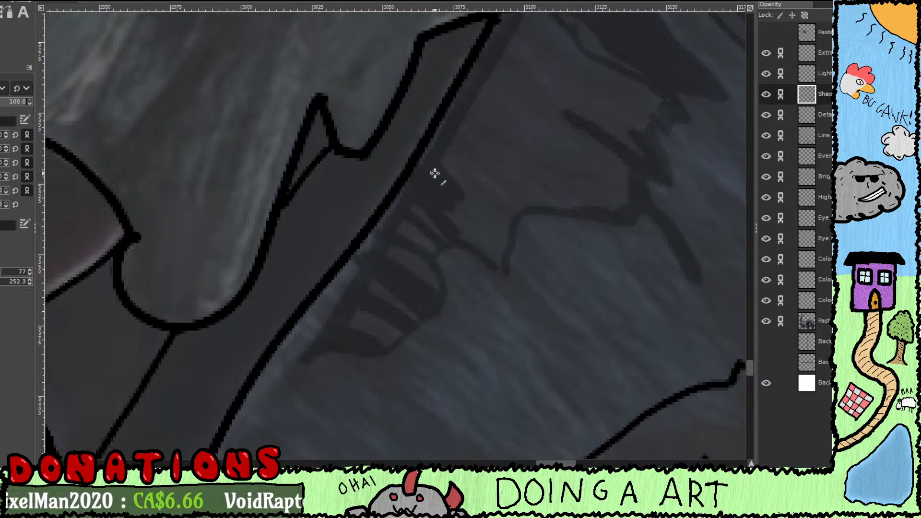
Step: Add tapered spikes along the mouth line up to the beak's corner and wavy strokes beside the filled shadow patch
{"action": "left_click_drag", "start_coordinate": [494, 199], "coordinate": [408, 243]}
{"action": "mouse_move", "coordinate": [392, 176]}
{"action": "left_mouse_down"}
{"action": "mouse_move", "coordinate": [466, 213]}
{"action": "mouse_move", "coordinate": [382, 161]}
{"action": "mouse_move", "coordinate": [426, 185]}
{"action": "left_mouse_up"}
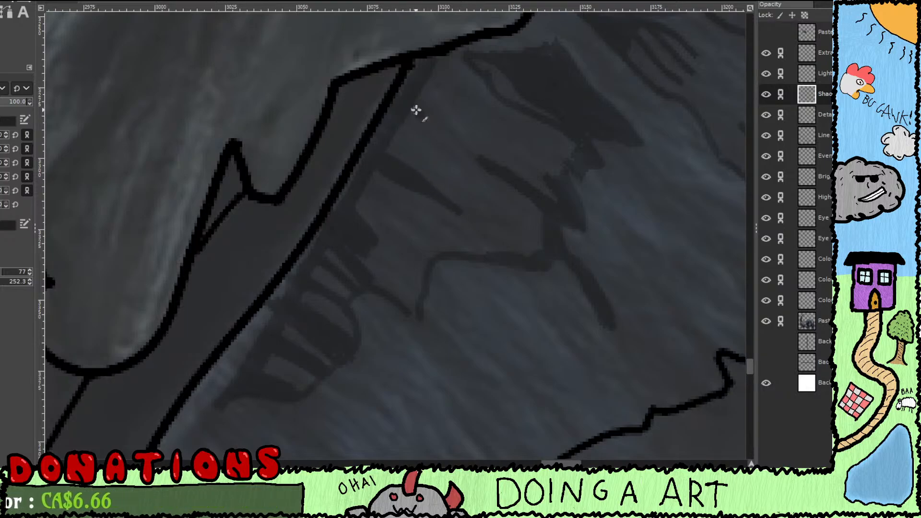
{"action": "mouse_move", "coordinate": [416, 109]}
{"action": "left_mouse_down"}
{"action": "mouse_move", "coordinate": [473, 157]}
{"action": "mouse_move", "coordinate": [416, 92]}
{"action": "left_mouse_up"}
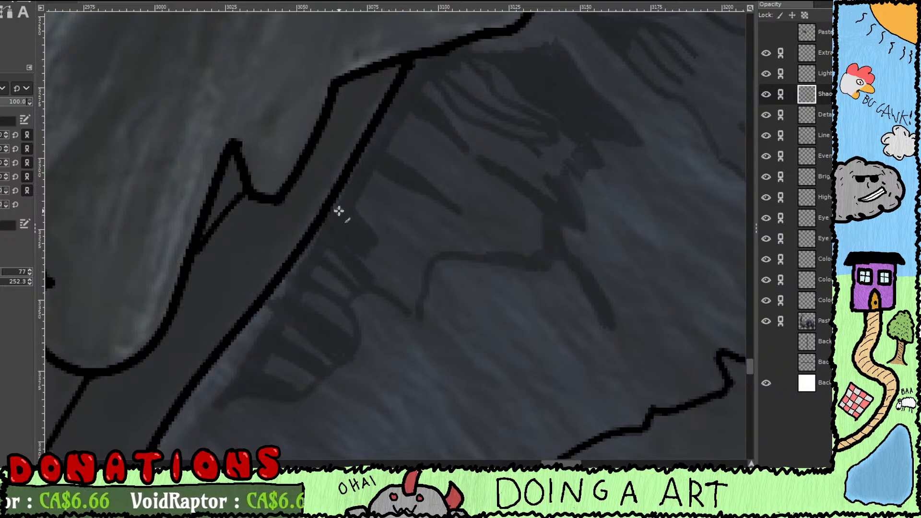
Step: Extend the lower tip of the jaw shadow with short hooked fur strokes beside the mouth line
{"action": "left_click_drag", "start_coordinate": [329, 227], "coordinate": [392, 158]}
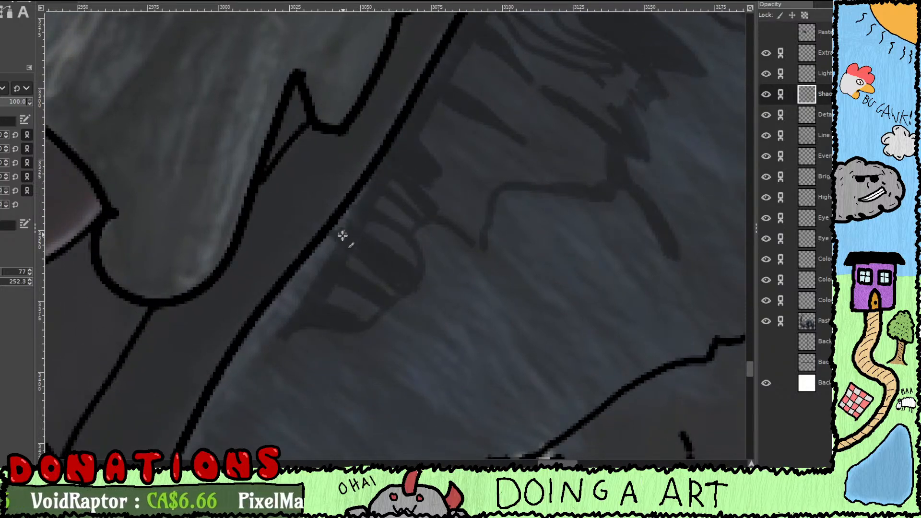
{"action": "key", "text": "shift+e"}
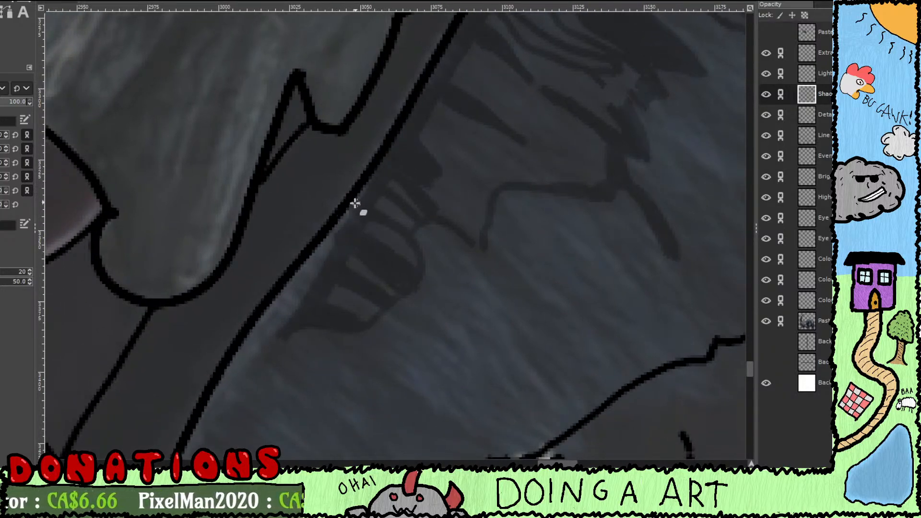
{"action": "key", "text": "p"}
{"action": "left_click_drag", "start_coordinate": [335, 315], "coordinate": [427, 166]}
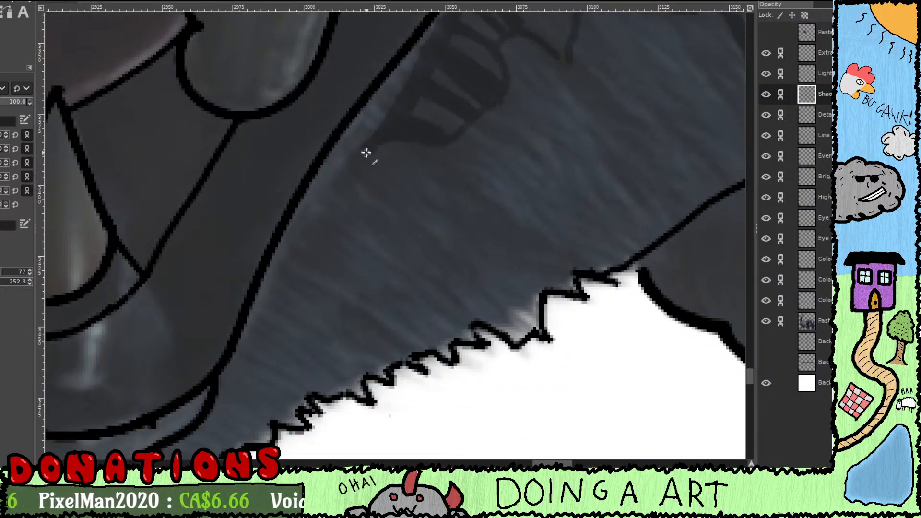
{"action": "left_click_drag", "start_coordinate": [345, 172], "coordinate": [392, 202]}
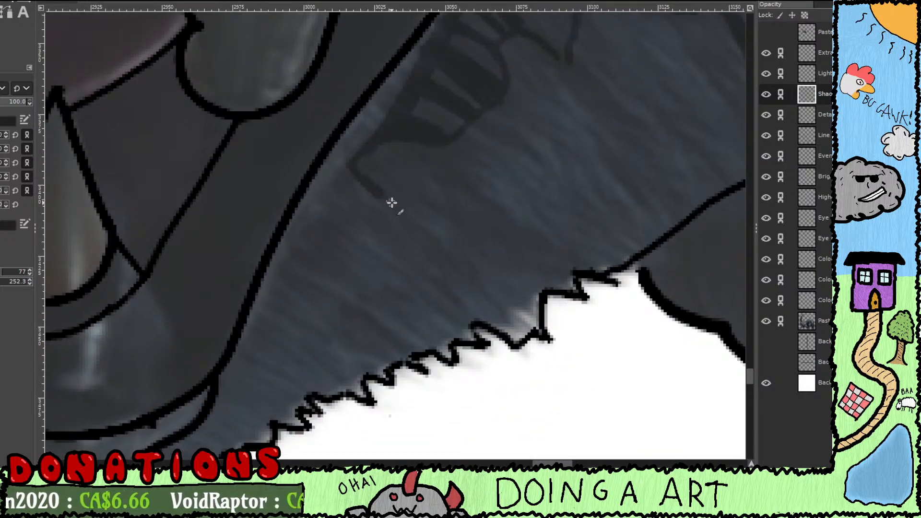
{"action": "mouse_move", "coordinate": [366, 156]}
{"action": "left_mouse_down"}
{"action": "mouse_move", "coordinate": [398, 193]}
{"action": "mouse_move", "coordinate": [371, 161]}
{"action": "mouse_move", "coordinate": [370, 188]}
{"action": "mouse_move", "coordinate": [401, 163]}
{"action": "left_mouse_up"}
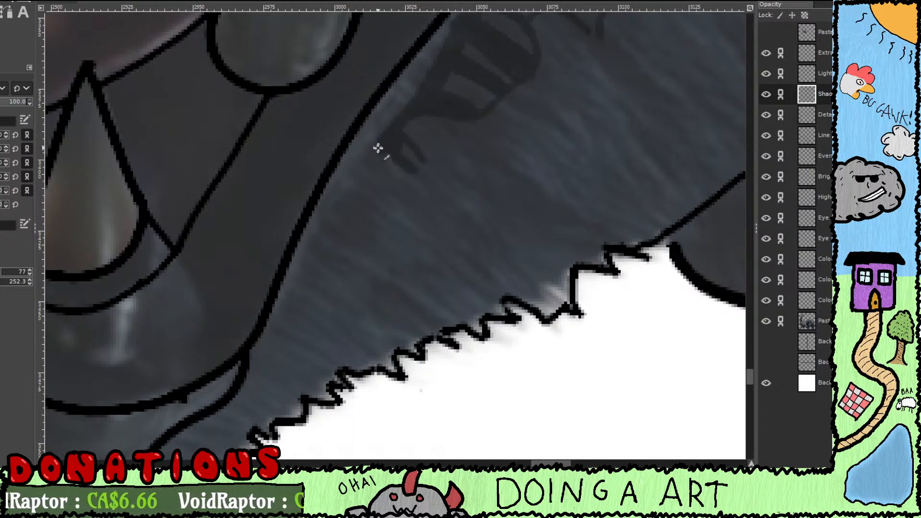
Step: Outline a separate jagged shadow tuft running down to the ragged lower fur edge and darken its upper end
{"action": "mouse_move", "coordinate": [352, 192]}
{"action": "left_mouse_down"}
{"action": "mouse_move", "coordinate": [316, 243]}
{"action": "mouse_move", "coordinate": [335, 269]}
{"action": "mouse_move", "coordinate": [328, 255]}
{"action": "mouse_move", "coordinate": [361, 267]}
{"action": "mouse_move", "coordinate": [380, 288]}
{"action": "mouse_move", "coordinate": [395, 286]}
{"action": "mouse_move", "coordinate": [445, 326]}
{"action": "mouse_move", "coordinate": [461, 313]}
{"action": "mouse_move", "coordinate": [413, 271]}
{"action": "mouse_move", "coordinate": [421, 283]}
{"action": "mouse_move", "coordinate": [393, 272]}
{"action": "mouse_move", "coordinate": [475, 277]}
{"action": "mouse_move", "coordinate": [466, 280]}
{"action": "mouse_move", "coordinate": [508, 299]}
{"action": "left_mouse_up"}
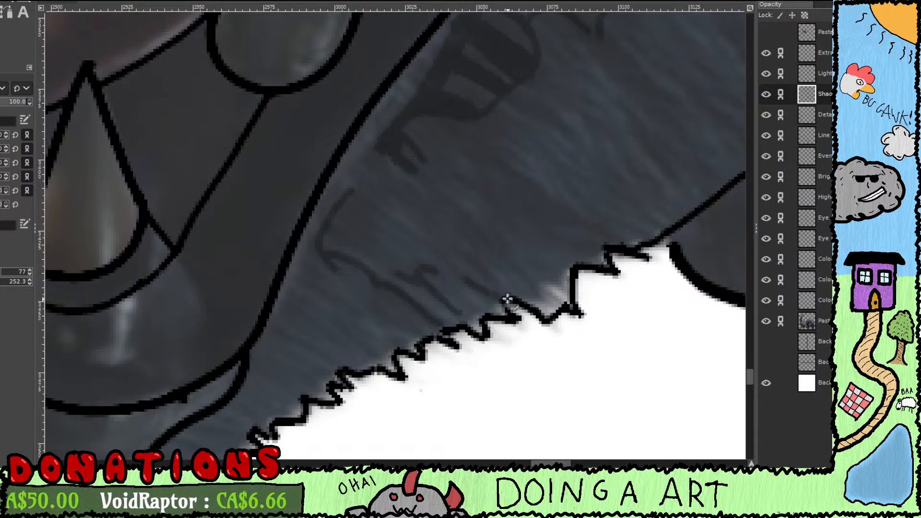
{"action": "mouse_move", "coordinate": [468, 277]}
{"action": "left_mouse_down"}
{"action": "mouse_move", "coordinate": [351, 195]}
{"action": "mouse_move", "coordinate": [360, 227]}
{"action": "left_mouse_up"}
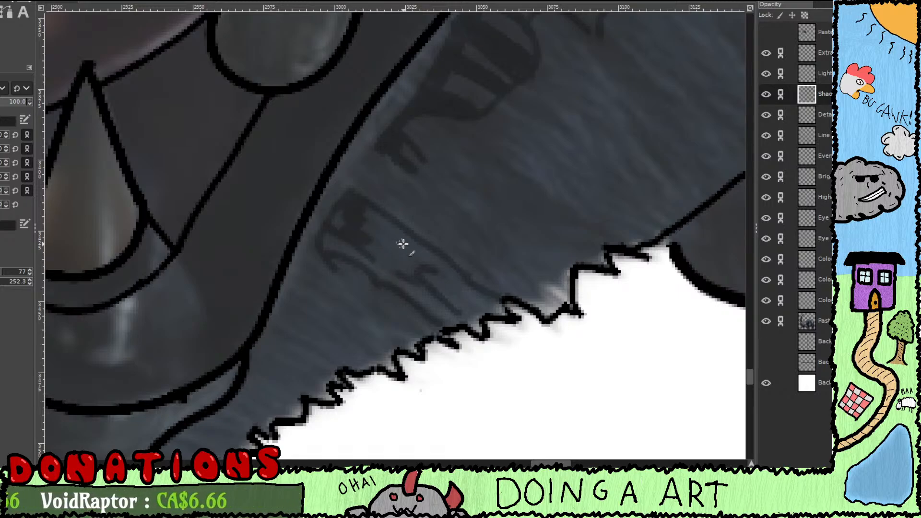
{"action": "left_click_drag", "start_coordinate": [421, 259], "coordinate": [350, 284]}
Step: Outline a twisting fur lock from the jaw shadow to the lower fur edge and add pointed spikes along the jaw shadow
{"action": "mouse_move", "coordinate": [443, 196]}
{"action": "left_mouse_down"}
{"action": "mouse_move", "coordinate": [482, 232]}
{"action": "mouse_move", "coordinate": [542, 258]}
{"action": "mouse_move", "coordinate": [496, 265]}
{"action": "left_mouse_up"}
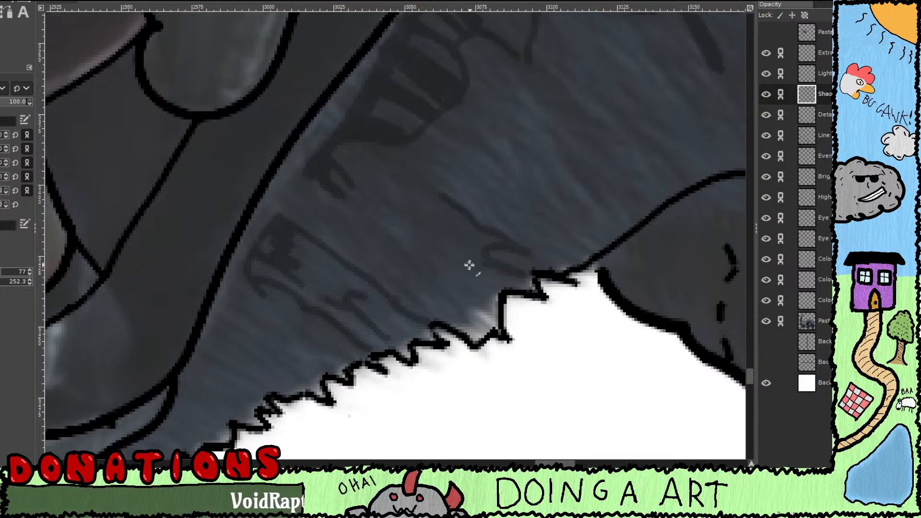
{"action": "left_click_drag", "start_coordinate": [469, 265], "coordinate": [441, 256]}
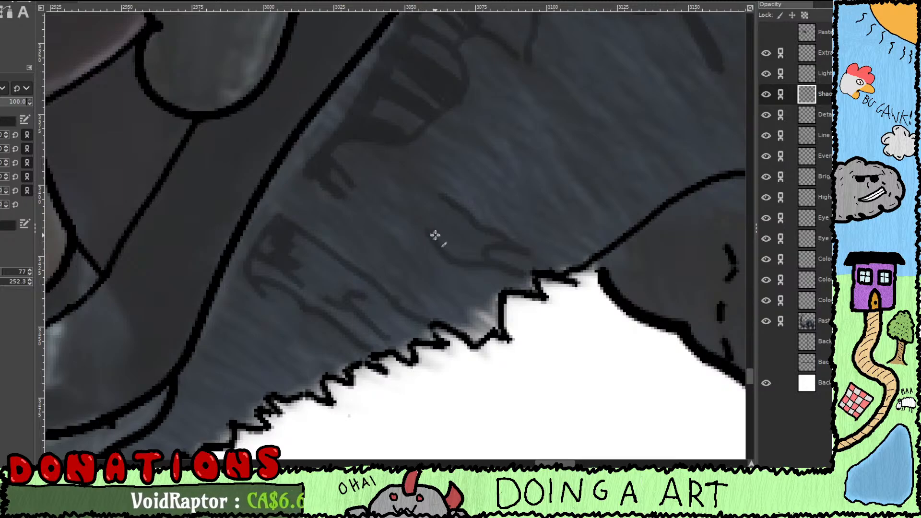
{"action": "left_click_drag", "start_coordinate": [418, 224], "coordinate": [411, 179]}
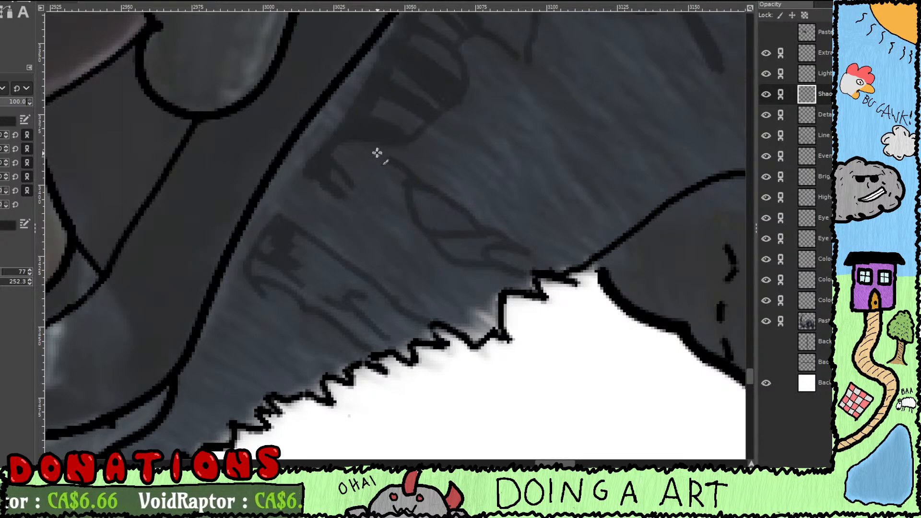
{"action": "mouse_move", "coordinate": [393, 172]}
{"action": "left_mouse_down"}
{"action": "mouse_move", "coordinate": [410, 188]}
{"action": "mouse_move", "coordinate": [404, 216]}
{"action": "left_mouse_up"}
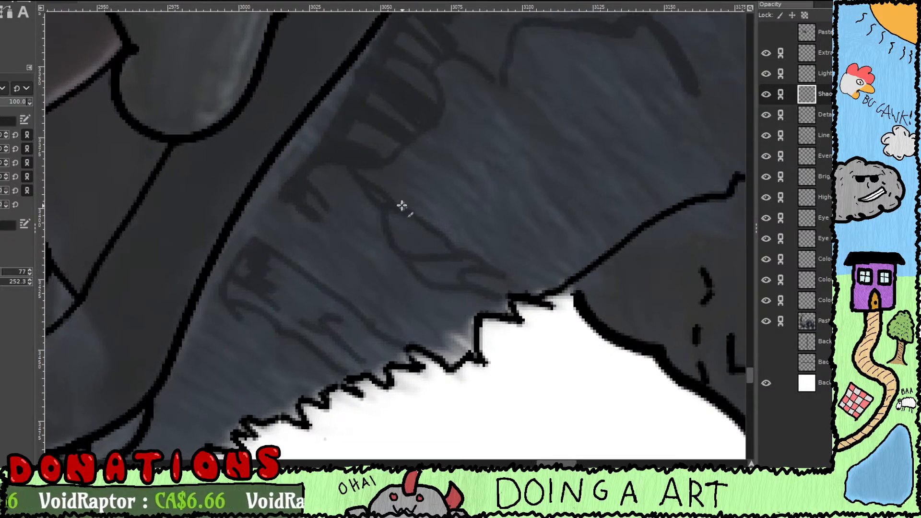
{"action": "left_click_drag", "start_coordinate": [378, 167], "coordinate": [406, 184]}
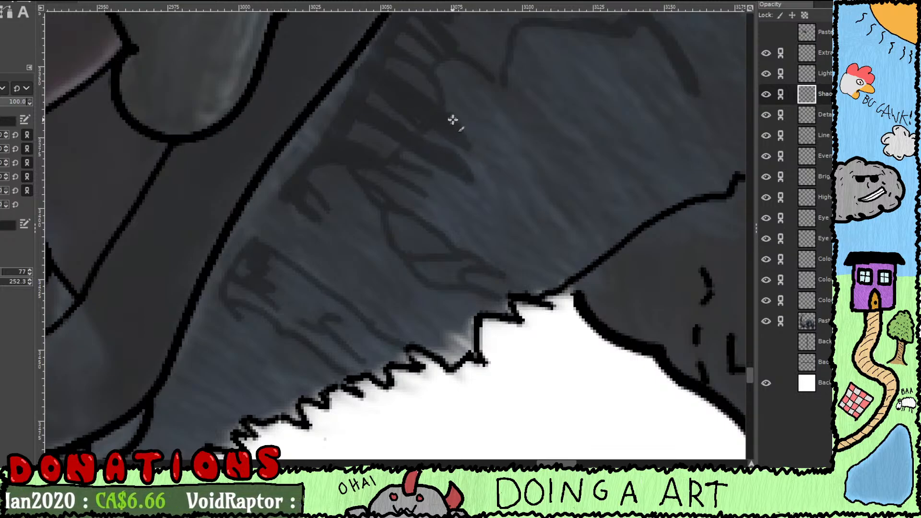
Step: Draw and fill a pointed fur lock below the cheek shadow outline and add separate tapered spikes towards the lower fur edge
{"action": "mouse_move", "coordinate": [472, 101]}
{"action": "left_mouse_down"}
{"action": "mouse_move", "coordinate": [435, 177]}
{"action": "mouse_move", "coordinate": [474, 192]}
{"action": "mouse_move", "coordinate": [494, 171]}
{"action": "mouse_move", "coordinate": [545, 247]}
{"action": "left_mouse_up"}
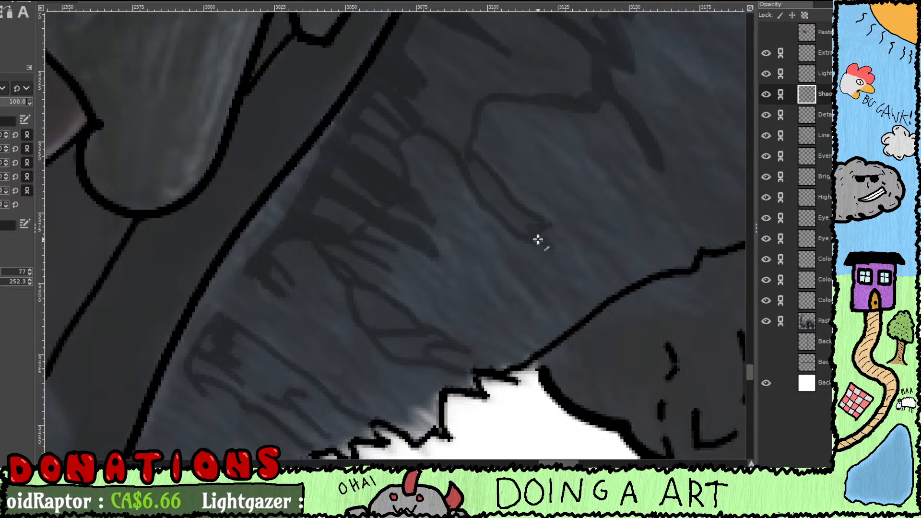
{"action": "mouse_move", "coordinate": [522, 231]}
{"action": "left_mouse_down"}
{"action": "mouse_move", "coordinate": [477, 158]}
{"action": "mouse_move", "coordinate": [479, 179]}
{"action": "left_mouse_up"}
{"action": "mouse_move", "coordinate": [512, 223]}
{"action": "left_mouse_down"}
{"action": "mouse_move", "coordinate": [522, 222]}
{"action": "mouse_move", "coordinate": [499, 239]}
{"action": "mouse_move", "coordinate": [494, 232]}
{"action": "mouse_move", "coordinate": [513, 275]}
{"action": "left_mouse_up"}
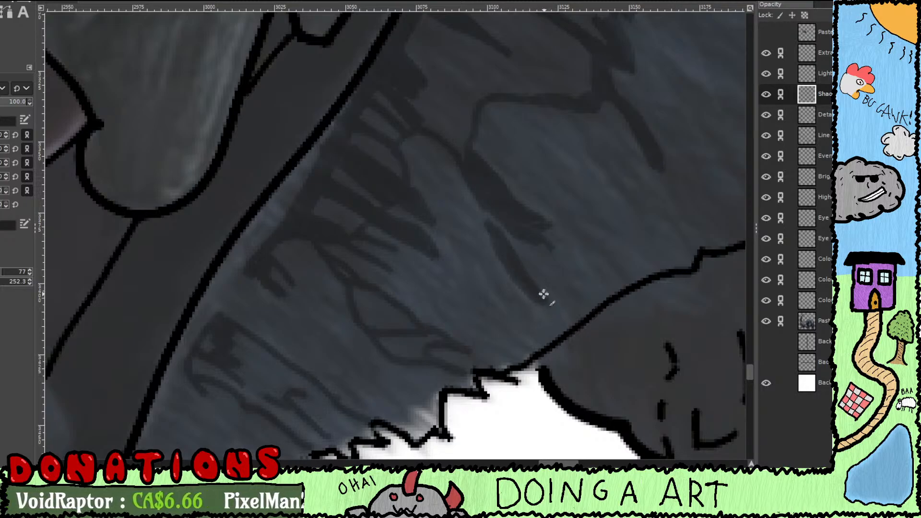
{"action": "left_click_drag", "start_coordinate": [544, 294], "coordinate": [485, 270]}
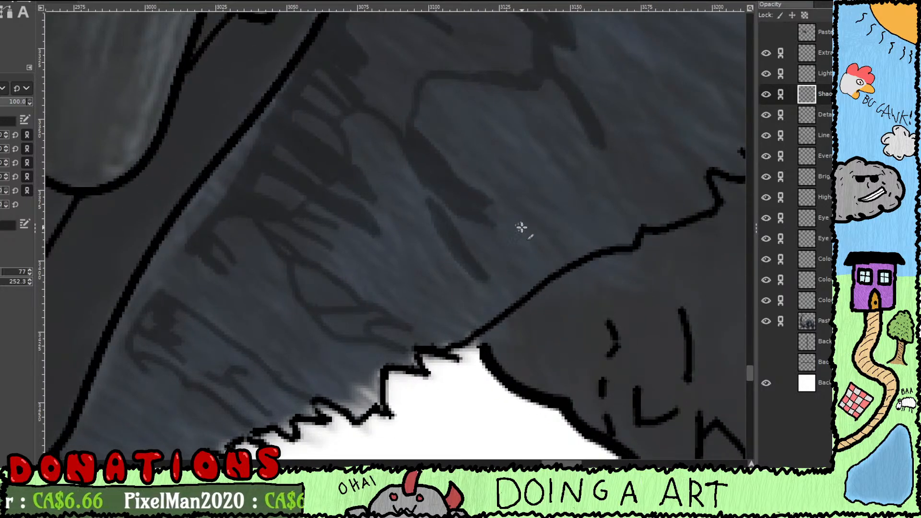
{"action": "mouse_move", "coordinate": [542, 229]}
{"action": "left_mouse_down"}
{"action": "mouse_move", "coordinate": [567, 254]}
{"action": "mouse_move", "coordinate": [545, 221]}
{"action": "mouse_move", "coordinate": [513, 192]}
{"action": "mouse_move", "coordinate": [553, 239]}
{"action": "mouse_move", "coordinate": [505, 191]}
{"action": "mouse_move", "coordinate": [556, 209]}
{"action": "mouse_move", "coordinate": [516, 164]}
{"action": "mouse_move", "coordinate": [514, 177]}
{"action": "left_mouse_up"}
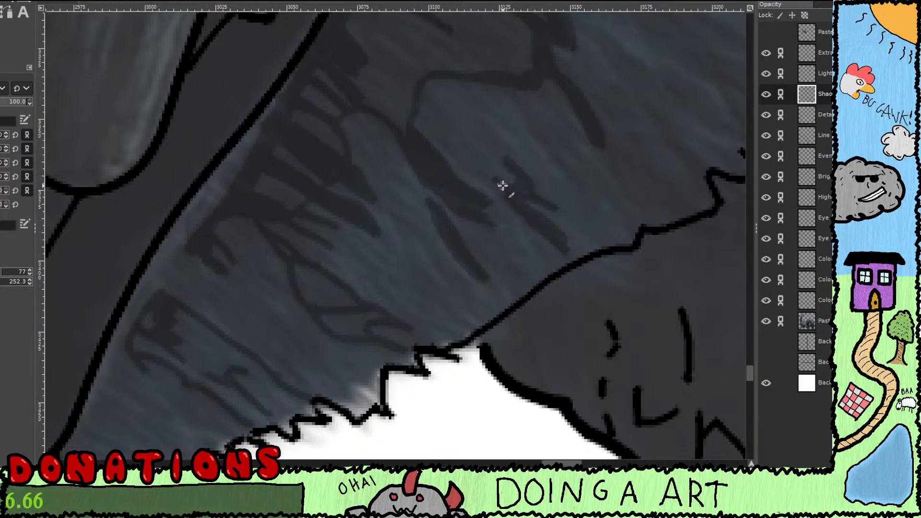
Step: Fill the open area of the cheek shadow beside the mouth line with tapered fur spikes and thicken its jagged outer edge
{"action": "scroll", "coordinate": [504, 208], "scroll_direction": "up", "scroll_amount": 2}
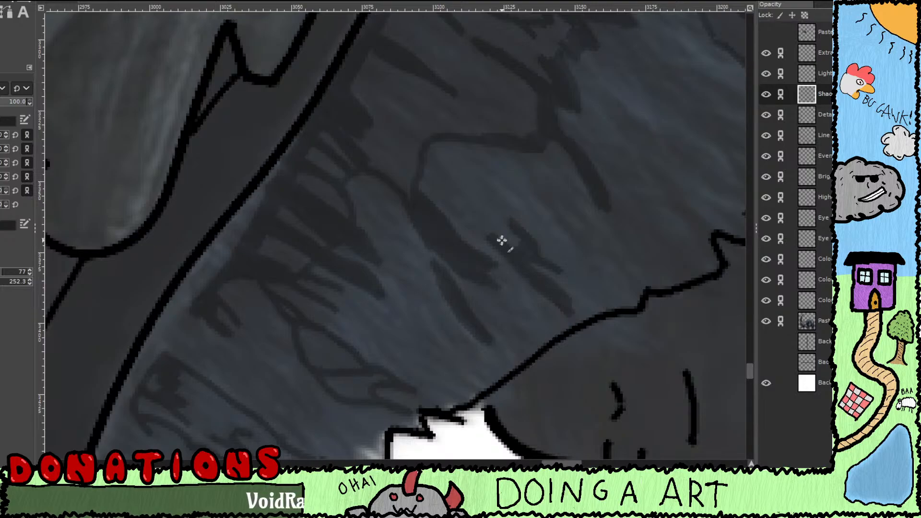
{"action": "scroll", "coordinate": [428, 182], "scroll_direction": "up", "scroll_amount": 3}
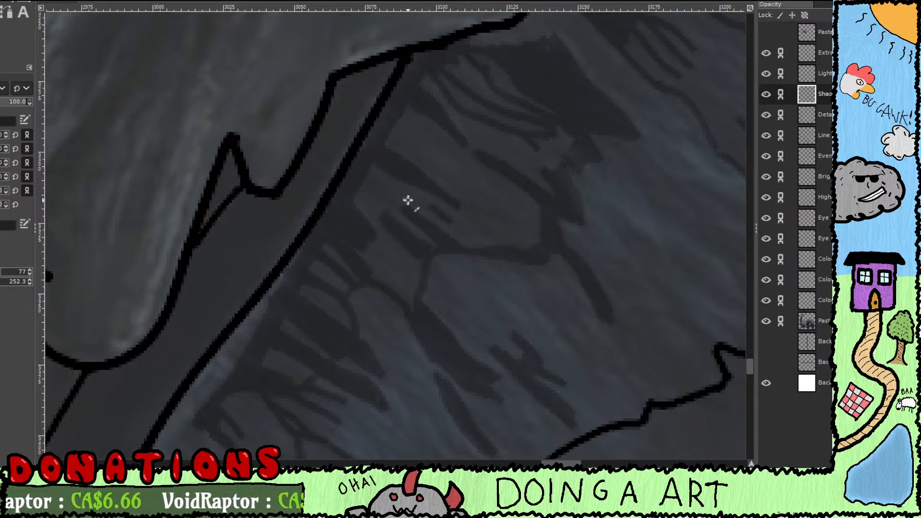
{"action": "left_click_drag", "start_coordinate": [367, 183], "coordinate": [411, 198]}
{"action": "mouse_move", "coordinate": [466, 211]}
{"action": "left_mouse_down"}
{"action": "mouse_move", "coordinate": [418, 197]}
{"action": "mouse_move", "coordinate": [477, 208]}
{"action": "mouse_move", "coordinate": [430, 202]}
{"action": "mouse_move", "coordinate": [459, 233]}
{"action": "mouse_move", "coordinate": [422, 200]}
{"action": "mouse_move", "coordinate": [458, 201]}
{"action": "left_mouse_up"}
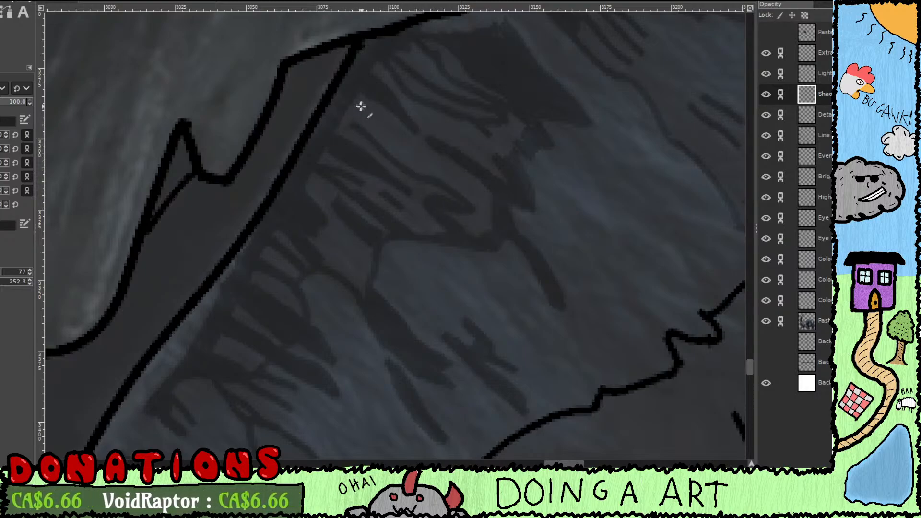
{"action": "mouse_move", "coordinate": [361, 106]}
{"action": "left_mouse_down"}
{"action": "mouse_move", "coordinate": [389, 119]}
{"action": "mouse_move", "coordinate": [476, 239]}
{"action": "left_mouse_up"}
{"action": "key", "text": "shift+e"}
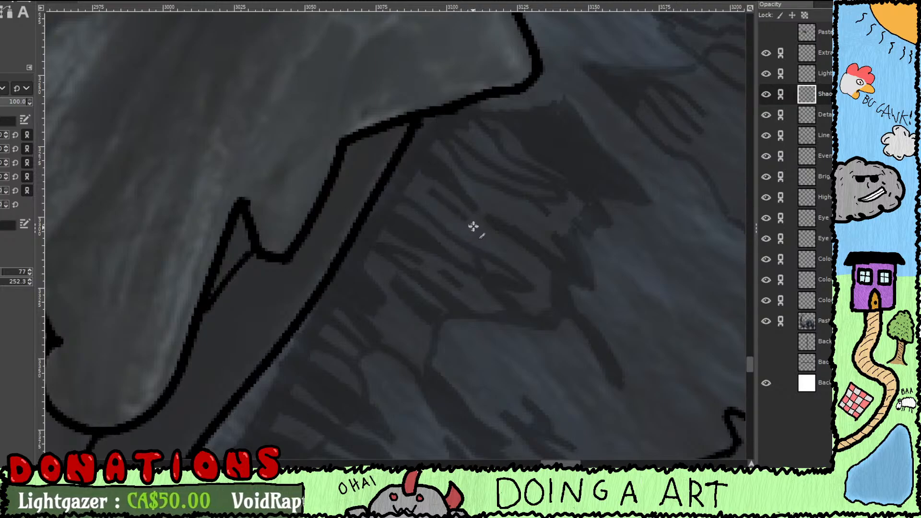
{"action": "left_click_drag", "start_coordinate": [484, 289], "coordinate": [416, 307]}
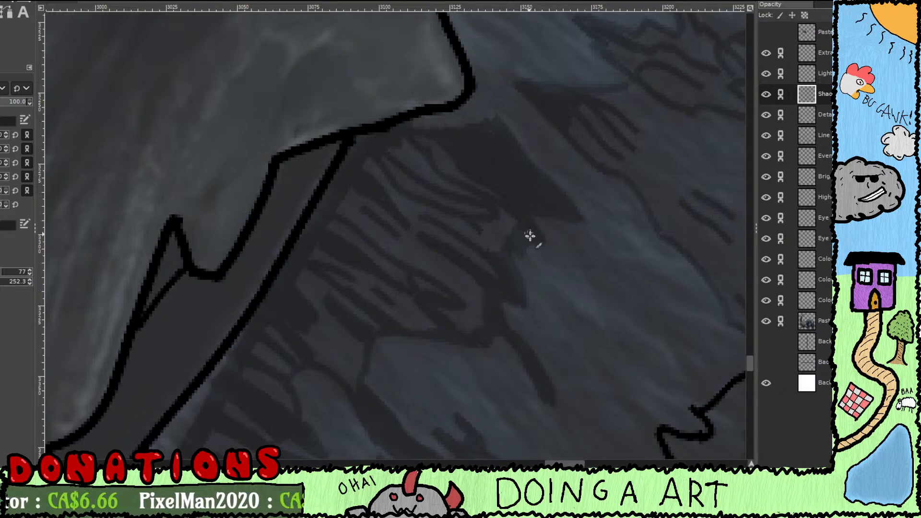
{"action": "left_click_drag", "start_coordinate": [530, 259], "coordinate": [483, 278]}
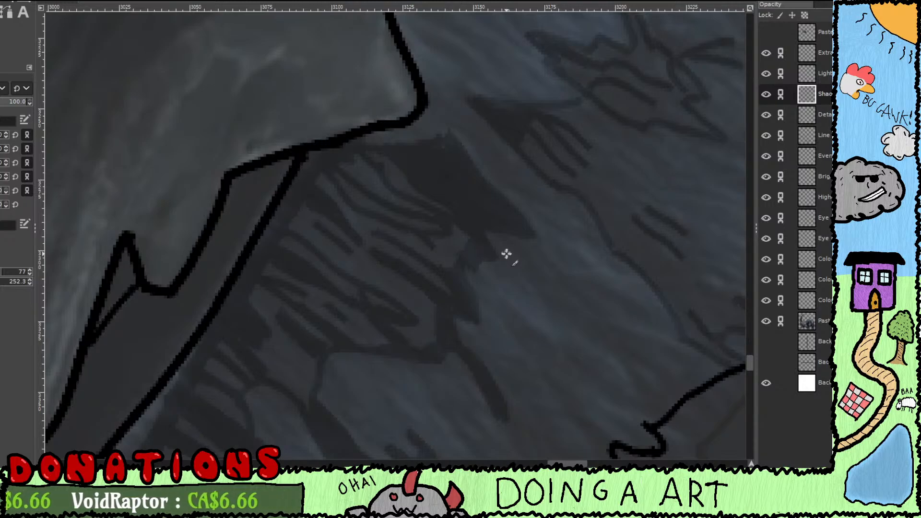
Step: Trace a curved shadow contour from the beak's rear edge down to its rounded lower lobe and darken the lobe's inner side
{"action": "scroll", "coordinate": [465, 239], "scroll_direction": "down", "scroll_amount": 1}
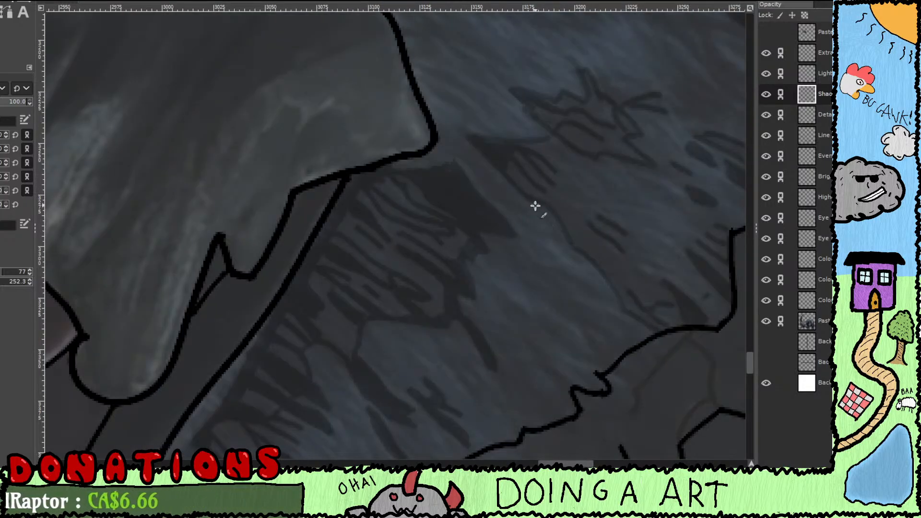
{"action": "left_click_drag", "start_coordinate": [504, 199], "coordinate": [508, 328]}
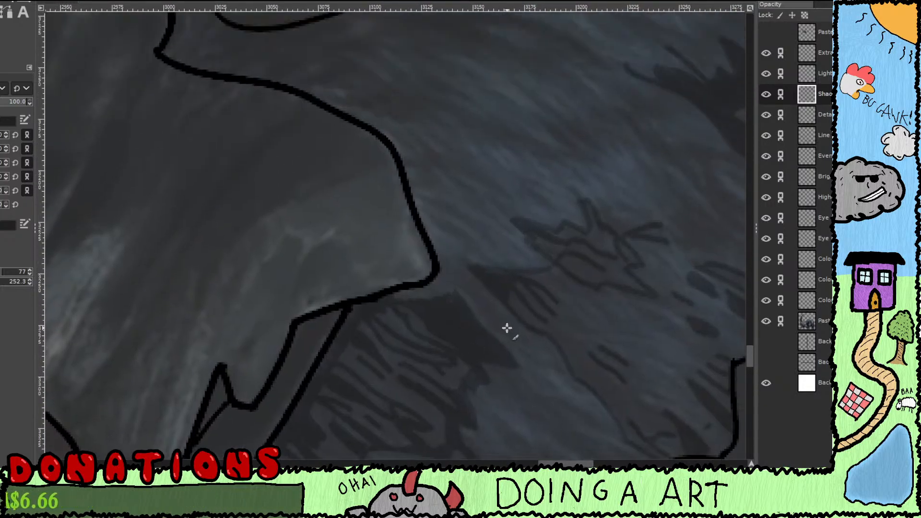
{"action": "mouse_move", "coordinate": [483, 254]}
{"action": "left_mouse_down"}
{"action": "mouse_move", "coordinate": [638, 277]}
{"action": "mouse_move", "coordinate": [588, 214]}
{"action": "left_mouse_up"}
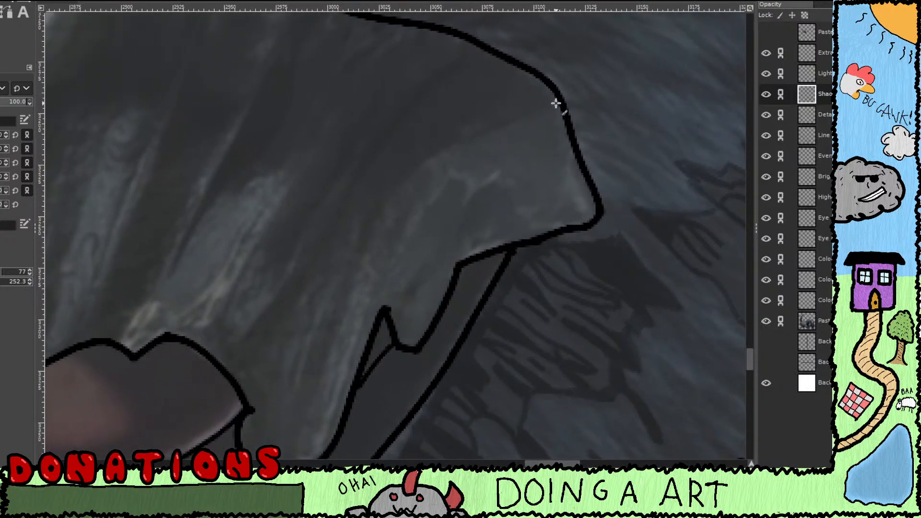
{"action": "left_click_drag", "start_coordinate": [557, 103], "coordinate": [443, 144]}
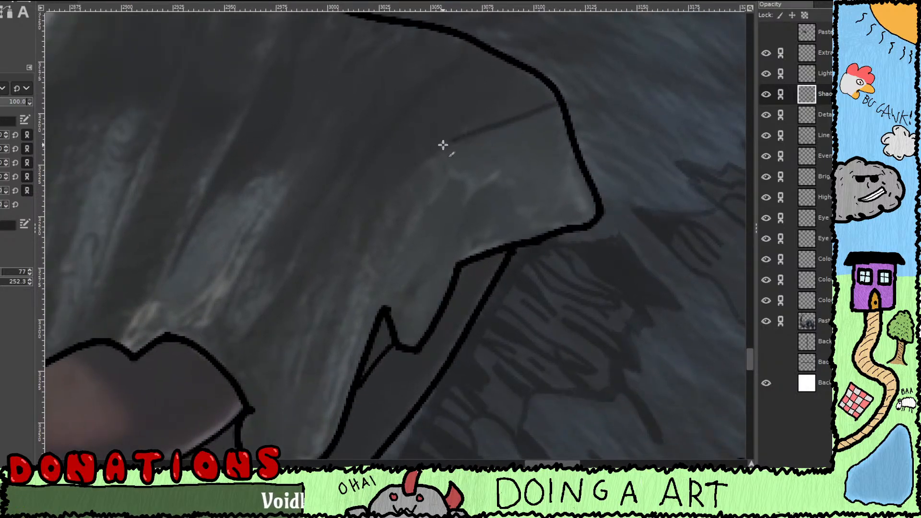
{"action": "left_click_drag", "start_coordinate": [389, 197], "coordinate": [337, 353]}
{"action": "left_click_drag", "start_coordinate": [348, 334], "coordinate": [439, 206]}
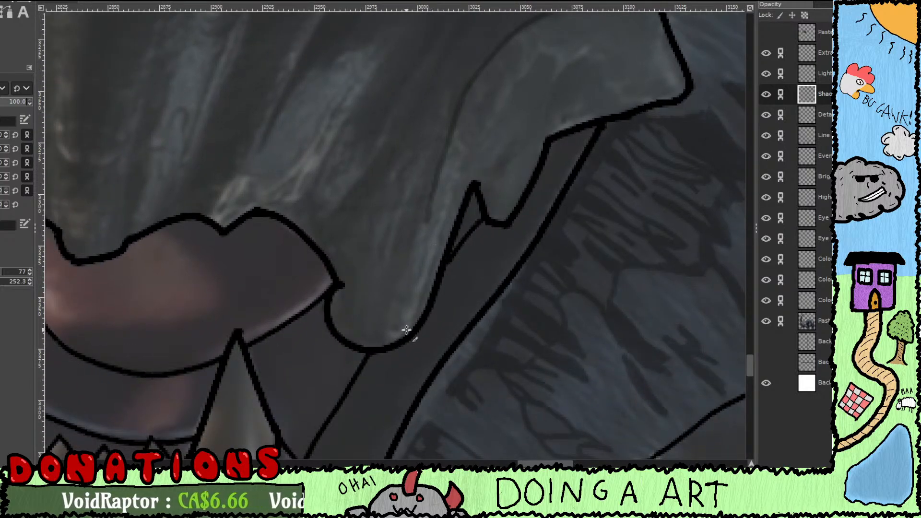
{"action": "mouse_move", "coordinate": [384, 331]}
{"action": "left_mouse_down"}
{"action": "mouse_move", "coordinate": [399, 262]}
{"action": "mouse_move", "coordinate": [434, 203]}
{"action": "left_mouse_up"}
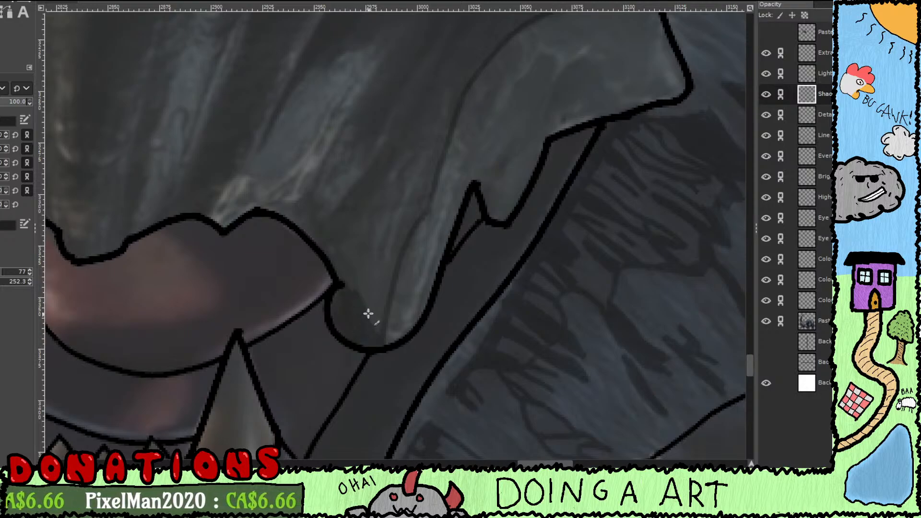
Step: Paint a long tapered dark streak down the beak to the notch near the eye, with a hooked line around the lighter patch
{"action": "scroll", "coordinate": [404, 344], "scroll_direction": "up", "scroll_amount": 5}
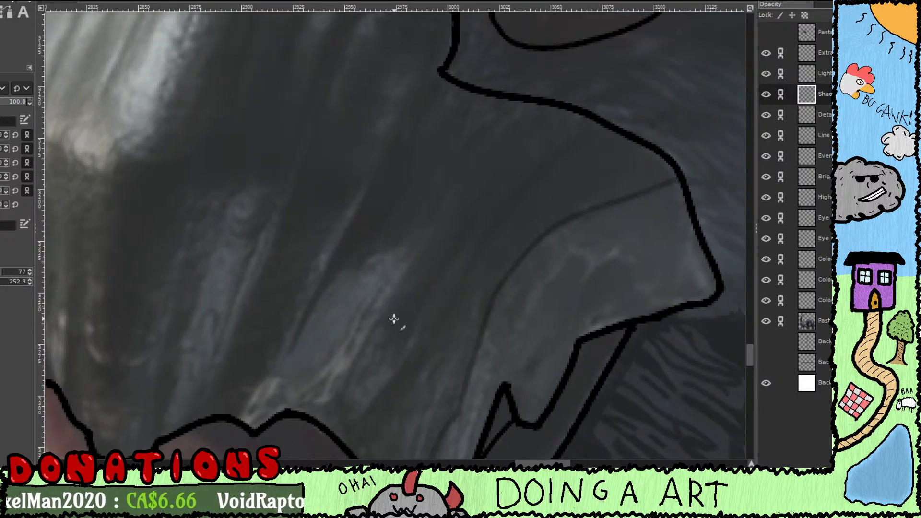
{"action": "mouse_move", "coordinate": [385, 317]}
{"action": "left_mouse_down"}
{"action": "mouse_move", "coordinate": [413, 256]}
{"action": "mouse_move", "coordinate": [482, 255]}
{"action": "mouse_move", "coordinate": [456, 241]}
{"action": "mouse_move", "coordinate": [401, 263]}
{"action": "mouse_move", "coordinate": [360, 341]}
{"action": "mouse_move", "coordinate": [370, 317]}
{"action": "left_mouse_up"}
{"action": "mouse_move", "coordinate": [394, 271]}
{"action": "left_mouse_down"}
{"action": "mouse_move", "coordinate": [473, 121]}
{"action": "mouse_move", "coordinate": [476, 170]}
{"action": "mouse_move", "coordinate": [417, 260]}
{"action": "mouse_move", "coordinate": [462, 189]}
{"action": "mouse_move", "coordinate": [470, 131]}
{"action": "mouse_move", "coordinate": [439, 212]}
{"action": "mouse_move", "coordinate": [451, 199]}
{"action": "mouse_move", "coordinate": [411, 244]}
{"action": "mouse_move", "coordinate": [441, 204]}
{"action": "mouse_move", "coordinate": [437, 231]}
{"action": "left_mouse_up"}
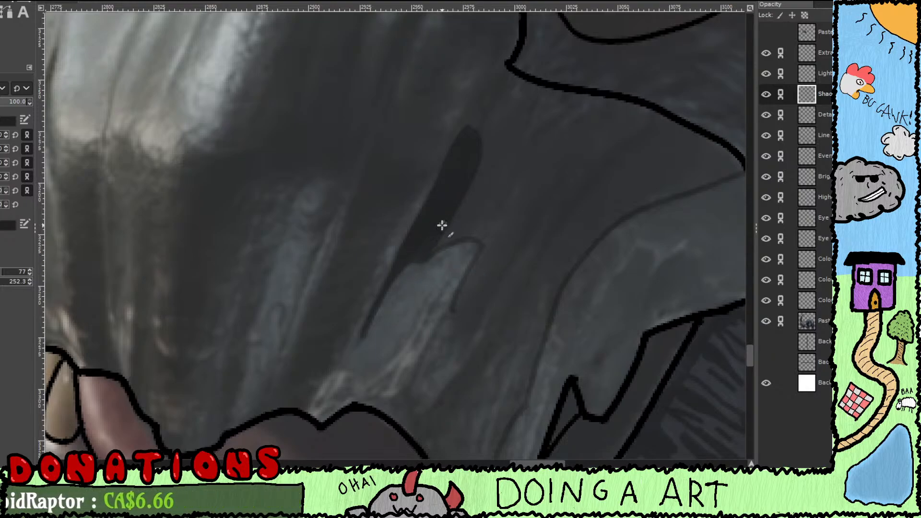
{"action": "left_click_drag", "start_coordinate": [442, 225], "coordinate": [400, 292]}
{"action": "left_click_drag", "start_coordinate": [443, 207], "coordinate": [407, 278]}
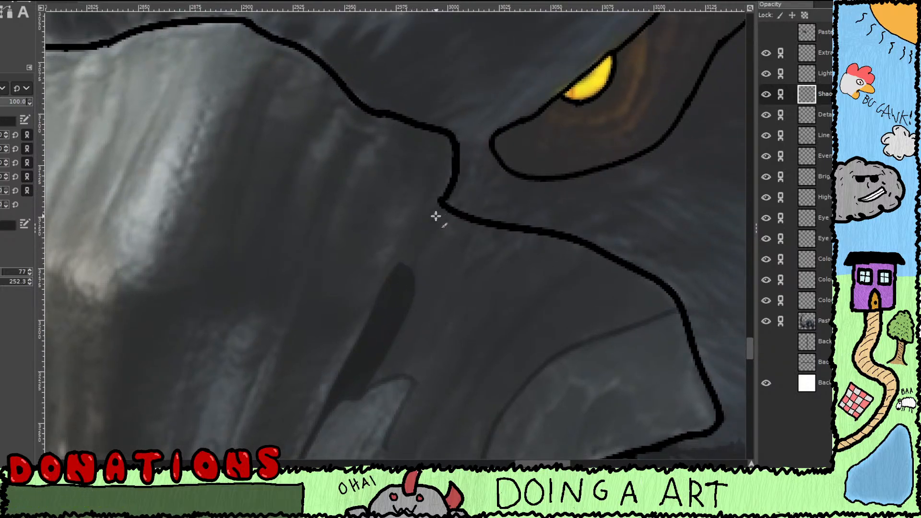
{"action": "mouse_move", "coordinate": [436, 212]}
{"action": "left_mouse_down"}
{"action": "mouse_move", "coordinate": [404, 281]}
{"action": "mouse_move", "coordinate": [435, 213]}
{"action": "left_mouse_up"}
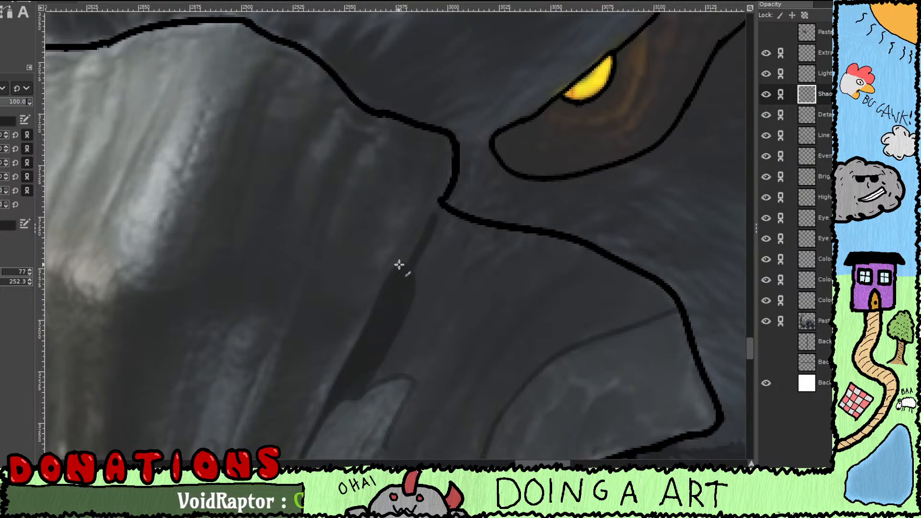
Step: Draw a second curved groove from the beak's upper rear edge towards the mouth and thicken its lower end into a tapered shadow
{"action": "scroll", "coordinate": [416, 257], "scroll_direction": "down", "scroll_amount": 3}
{"action": "scroll", "coordinate": [416, 257], "scroll_direction": "right", "scroll_amount": 2}
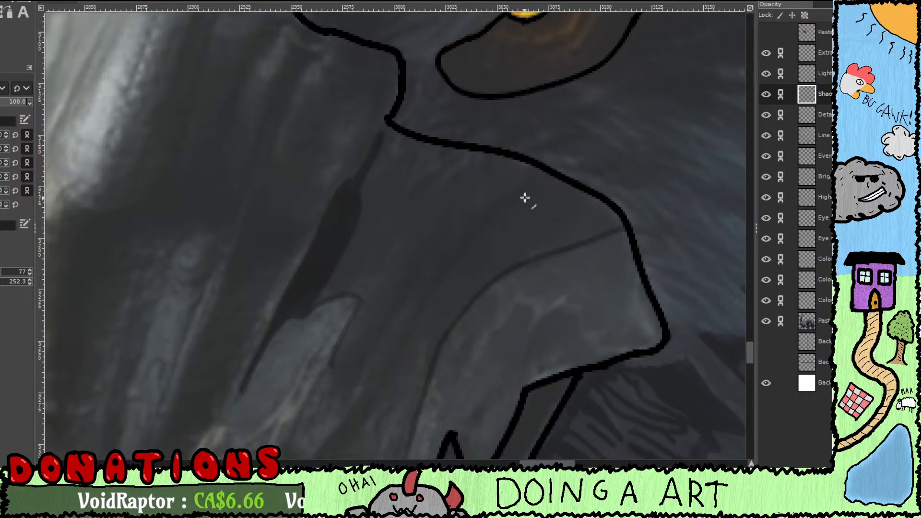
{"action": "mouse_move", "coordinate": [532, 177]}
{"action": "left_mouse_down"}
{"action": "mouse_move", "coordinate": [470, 241]}
{"action": "mouse_move", "coordinate": [423, 310]}
{"action": "mouse_move", "coordinate": [506, 173]}
{"action": "mouse_move", "coordinate": [492, 179]}
{"action": "mouse_move", "coordinate": [377, 342]}
{"action": "left_mouse_up"}
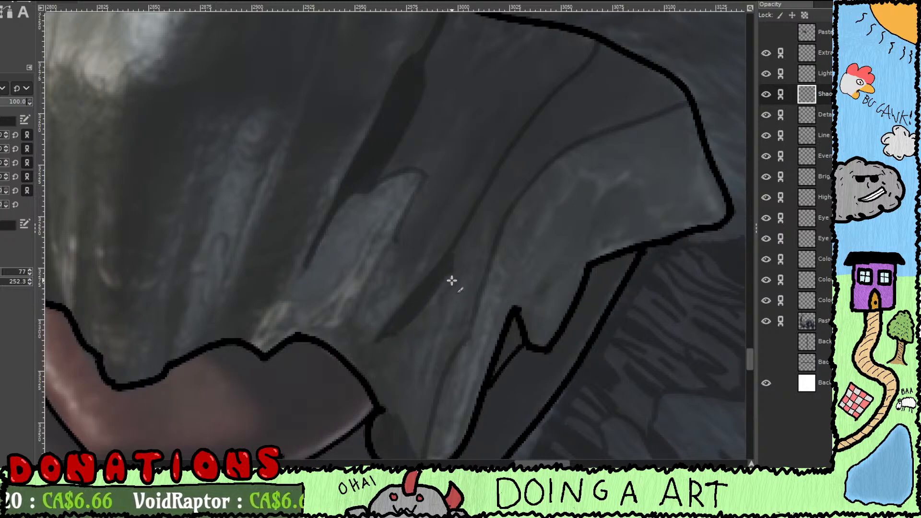
Step: Outline a narrow shadow channel beside the dark beak streak, running down to the beak's lower edge
{"action": "left_click_drag", "start_coordinate": [450, 330], "coordinate": [500, 273]}
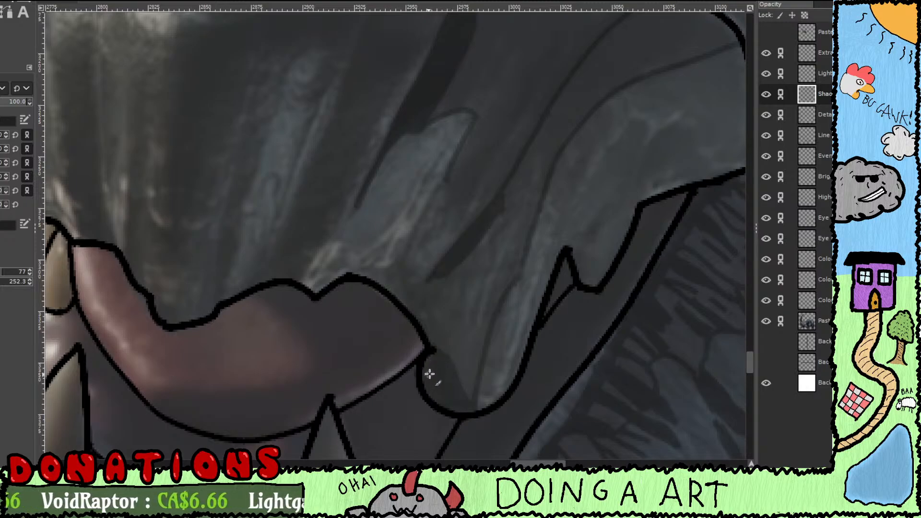
{"action": "left_click_drag", "start_coordinate": [395, 246], "coordinate": [467, 331]}
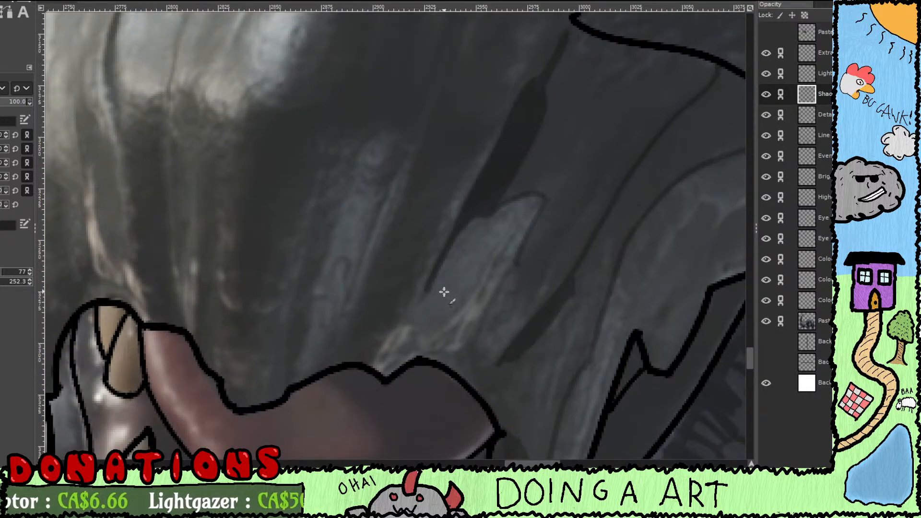
{"action": "mouse_move", "coordinate": [434, 268]}
{"action": "left_mouse_down"}
{"action": "mouse_move", "coordinate": [457, 331]}
{"action": "mouse_move", "coordinate": [453, 304]}
{"action": "left_mouse_up"}
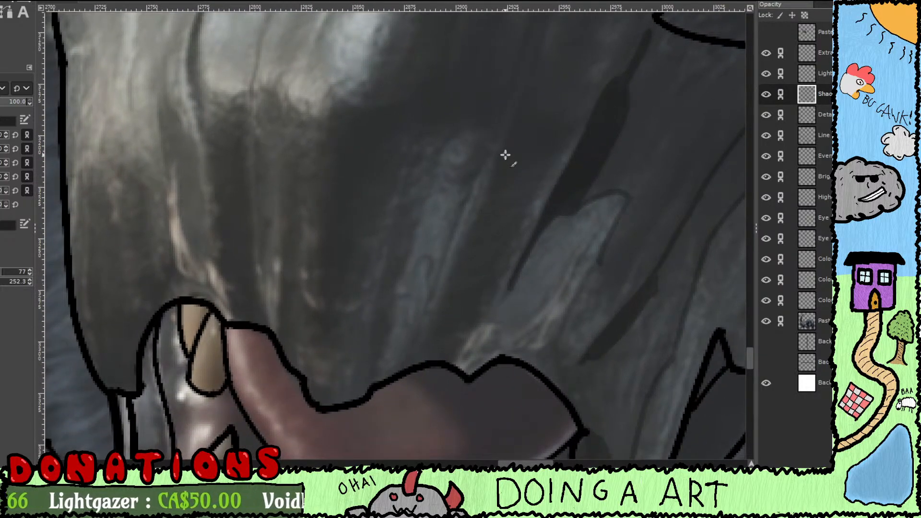
{"action": "left_click_drag", "start_coordinate": [507, 146], "coordinate": [501, 160]}
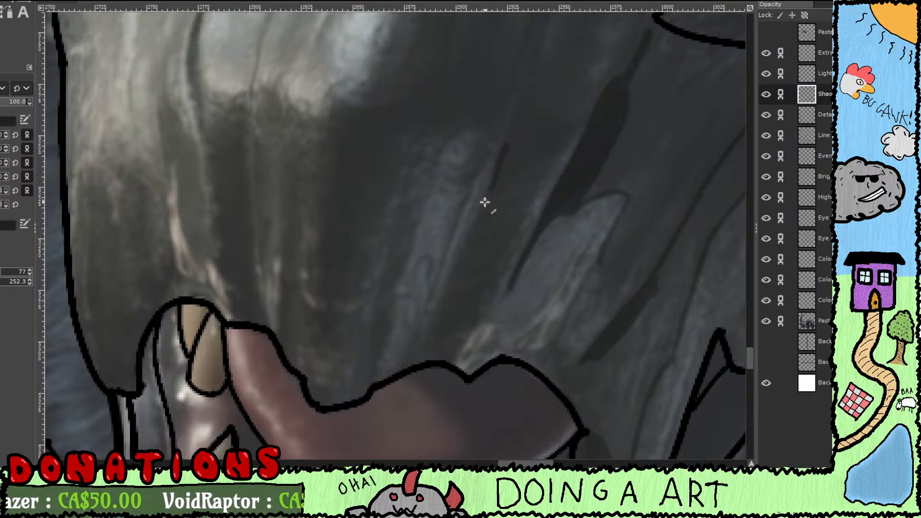
{"action": "left_click_drag", "start_coordinate": [485, 202], "coordinate": [429, 320]}
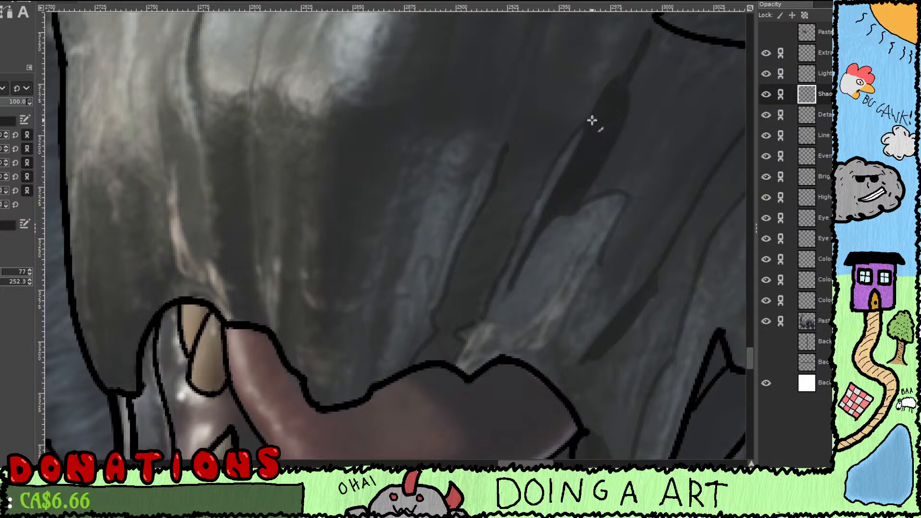
Step: Extend the channel outline up to the beak's upper edge and shape its upper end with a hooked tip and a wavy loop
{"action": "scroll", "coordinate": [593, 119], "scroll_direction": "up", "scroll_amount": 5}
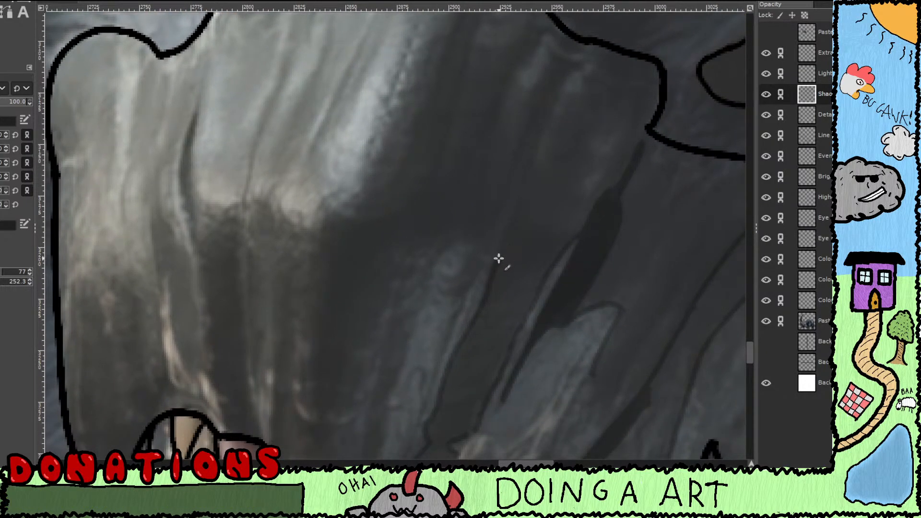
{"action": "mouse_move", "coordinate": [488, 250]}
{"action": "left_mouse_down"}
{"action": "mouse_move", "coordinate": [523, 118]}
{"action": "mouse_move", "coordinate": [558, 49]}
{"action": "left_mouse_up"}
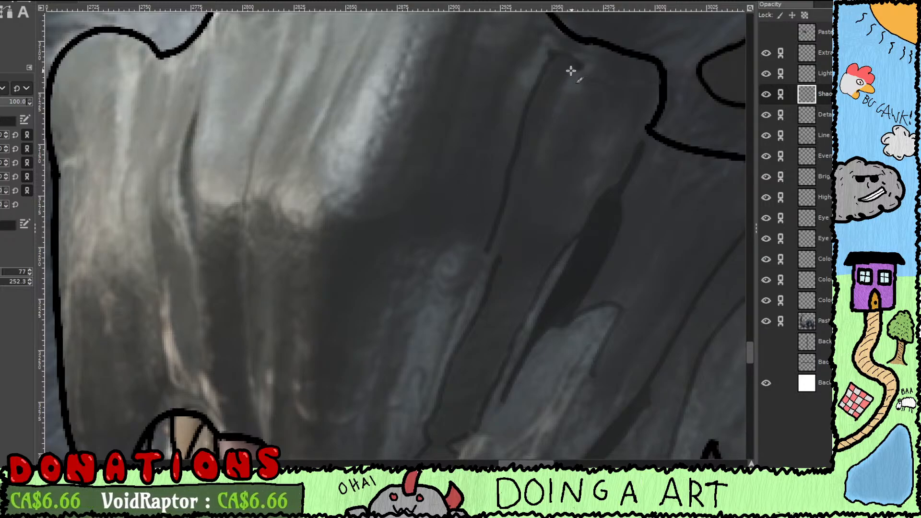
{"action": "mouse_move", "coordinate": [571, 71]}
{"action": "left_mouse_down"}
{"action": "mouse_move", "coordinate": [540, 147]}
{"action": "mouse_move", "coordinate": [554, 168]}
{"action": "mouse_move", "coordinate": [510, 214]}
{"action": "mouse_move", "coordinate": [513, 200]}
{"action": "mouse_move", "coordinate": [490, 207]}
{"action": "mouse_move", "coordinate": [501, 190]}
{"action": "left_mouse_up"}
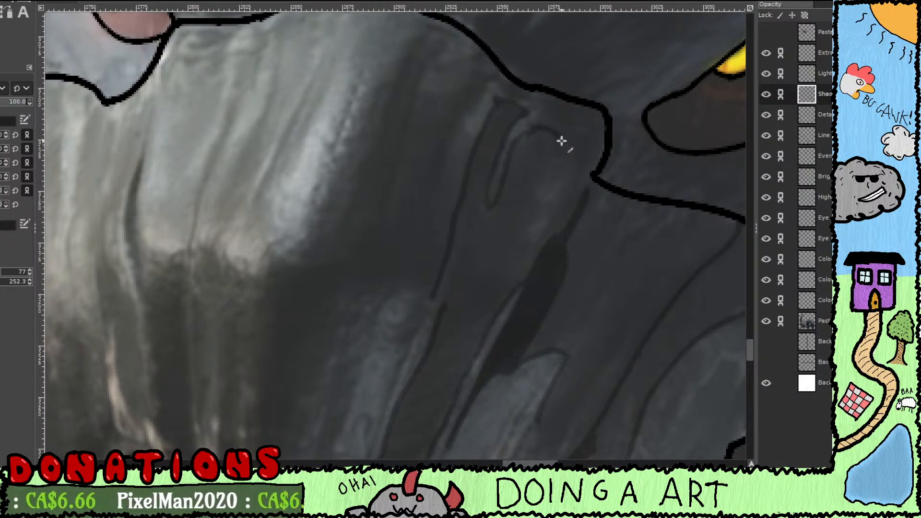
{"action": "mouse_move", "coordinate": [561, 140]}
{"action": "left_mouse_down"}
{"action": "mouse_move", "coordinate": [536, 188]}
{"action": "mouse_move", "coordinate": [543, 181]}
{"action": "mouse_move", "coordinate": [546, 206]}
{"action": "mouse_move", "coordinate": [521, 234]}
{"action": "mouse_move", "coordinate": [530, 225]}
{"action": "mouse_move", "coordinate": [530, 249]}
{"action": "left_mouse_up"}
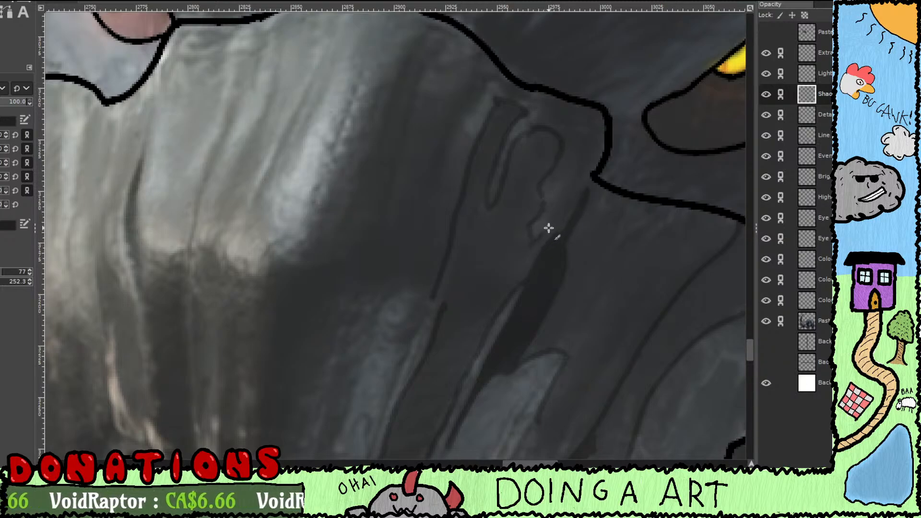
Step: Extend the dark beak streak up to the notch near the eye and fill the neighbouring channel with shadow down to the lower edge
{"action": "left_click_drag", "start_coordinate": [568, 199], "coordinate": [581, 133]}
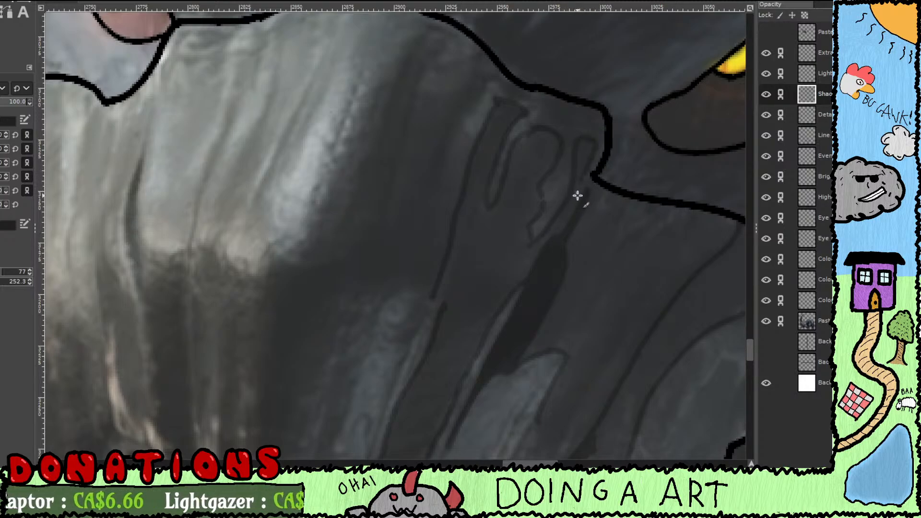
{"action": "mouse_move", "coordinate": [586, 201]}
{"action": "left_mouse_down"}
{"action": "mouse_move", "coordinate": [588, 146]}
{"action": "mouse_move", "coordinate": [582, 148]}
{"action": "left_mouse_up"}
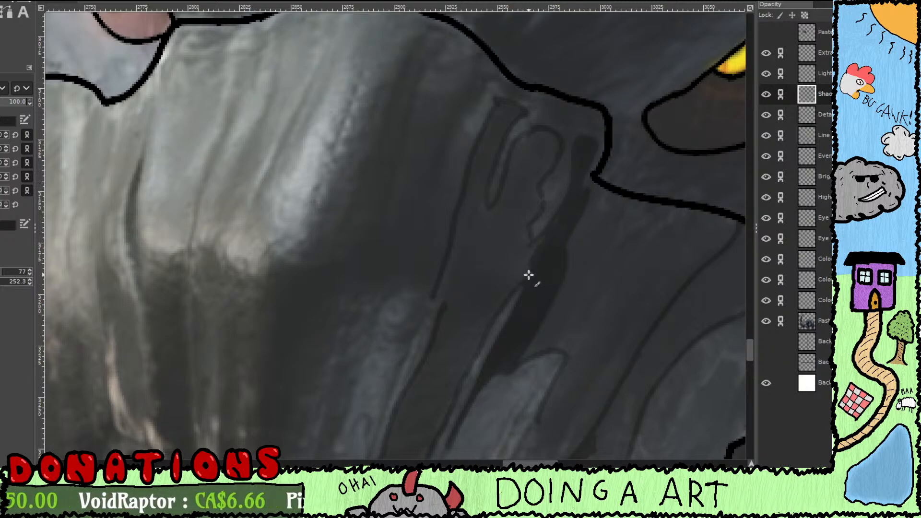
{"action": "mouse_move", "coordinate": [463, 253]}
{"action": "left_mouse_down"}
{"action": "mouse_move", "coordinate": [477, 270]}
{"action": "mouse_move", "coordinate": [525, 293]}
{"action": "left_mouse_up"}
{"action": "mouse_move", "coordinate": [471, 279]}
{"action": "left_mouse_down"}
{"action": "mouse_move", "coordinate": [518, 198]}
{"action": "mouse_move", "coordinate": [503, 182]}
{"action": "mouse_move", "coordinate": [485, 240]}
{"action": "mouse_move", "coordinate": [502, 212]}
{"action": "mouse_move", "coordinate": [513, 243]}
{"action": "mouse_move", "coordinate": [536, 226]}
{"action": "mouse_move", "coordinate": [532, 239]}
{"action": "mouse_move", "coordinate": [550, 213]}
{"action": "mouse_move", "coordinate": [550, 223]}
{"action": "mouse_move", "coordinate": [543, 213]}
{"action": "mouse_move", "coordinate": [512, 203]}
{"action": "left_mouse_up"}
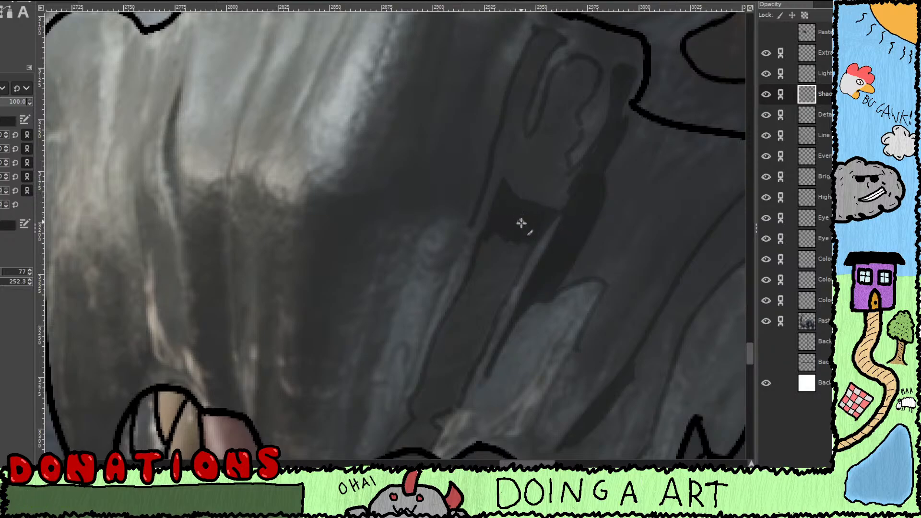
{"action": "mouse_move", "coordinate": [522, 223]}
{"action": "left_mouse_down"}
{"action": "mouse_move", "coordinate": [539, 161]}
{"action": "mouse_move", "coordinate": [528, 130]}
{"action": "mouse_move", "coordinate": [506, 160]}
{"action": "mouse_move", "coordinate": [497, 100]}
{"action": "mouse_move", "coordinate": [499, 127]}
{"action": "mouse_move", "coordinate": [440, 230]}
{"action": "mouse_move", "coordinate": [488, 159]}
{"action": "mouse_move", "coordinate": [474, 222]}
{"action": "left_mouse_up"}
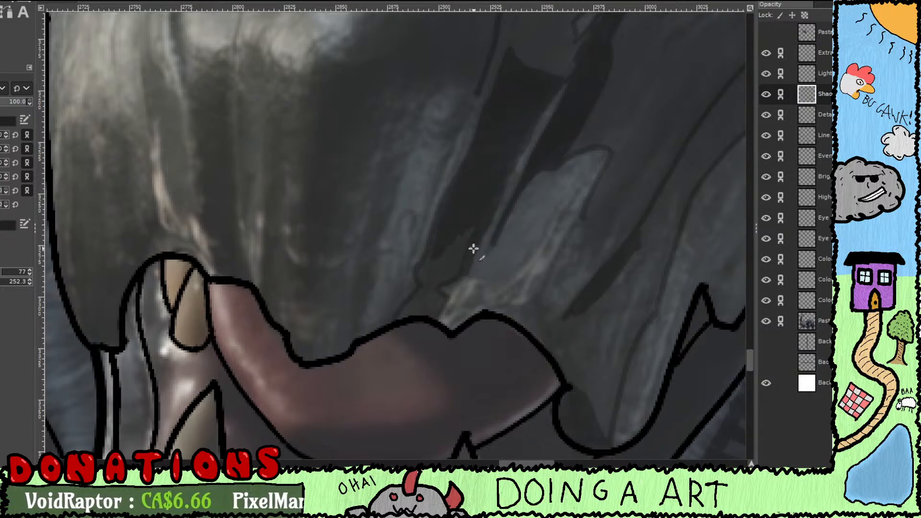
{"action": "left_click_drag", "start_coordinate": [467, 234], "coordinate": [439, 265]}
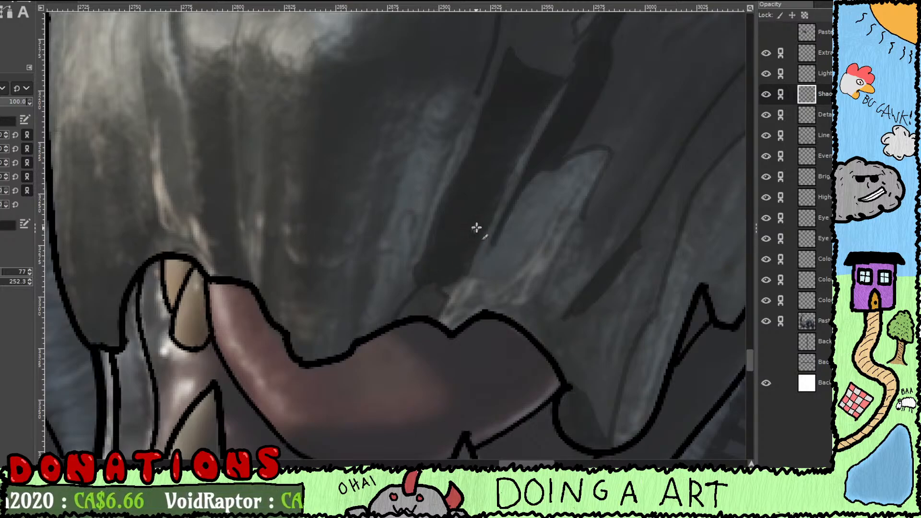
{"action": "mouse_move", "coordinate": [459, 256]}
{"action": "left_mouse_down"}
{"action": "mouse_move", "coordinate": [488, 166]}
{"action": "mouse_move", "coordinate": [463, 187]}
{"action": "left_mouse_up"}
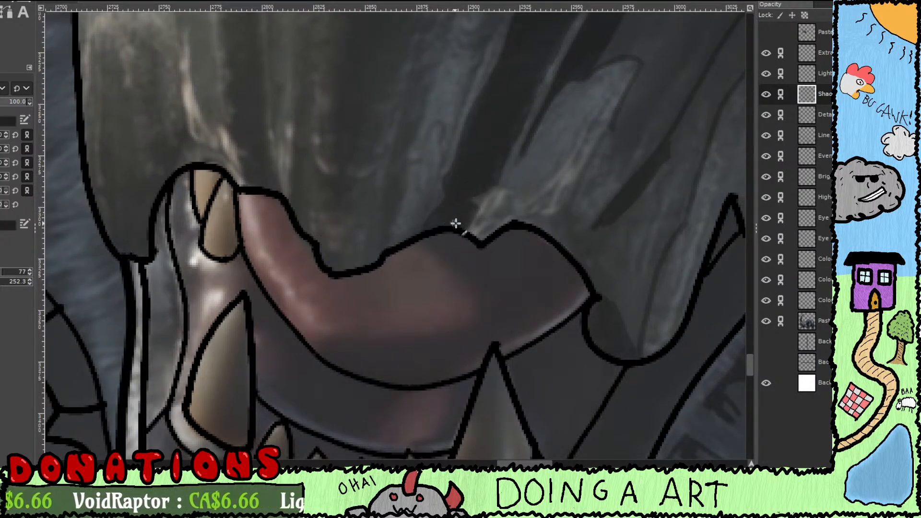
Step: Fill the shadow channel's upper end, the wavy loop and the gap beside the beak's notch, leaving thin lighter slivers between the streaks
{"action": "scroll", "coordinate": [456, 208], "scroll_direction": "up", "scroll_amount": 10}
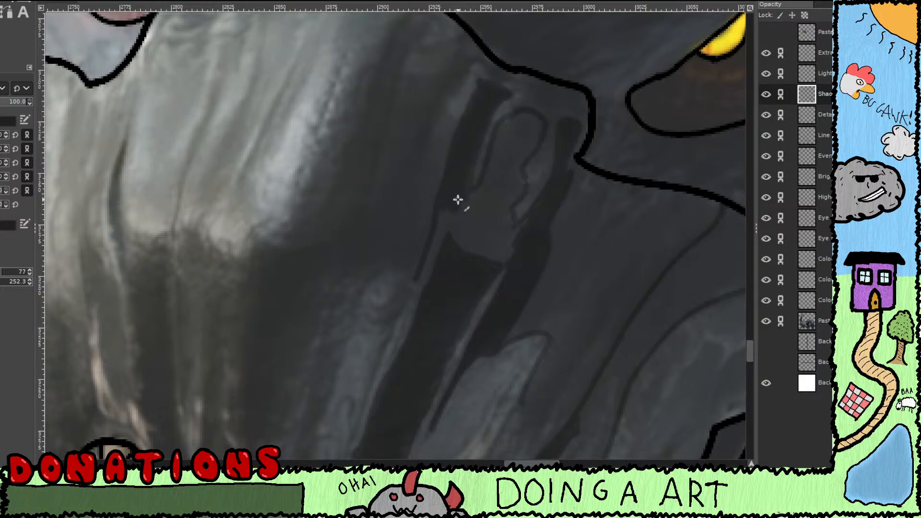
{"action": "mouse_move", "coordinate": [455, 213]}
{"action": "left_mouse_down"}
{"action": "mouse_move", "coordinate": [467, 257]}
{"action": "mouse_move", "coordinate": [479, 213]}
{"action": "mouse_move", "coordinate": [470, 255]}
{"action": "mouse_move", "coordinate": [501, 215]}
{"action": "mouse_move", "coordinate": [498, 257]}
{"action": "mouse_move", "coordinate": [513, 203]}
{"action": "mouse_move", "coordinate": [508, 155]}
{"action": "mouse_move", "coordinate": [491, 178]}
{"action": "left_mouse_up"}
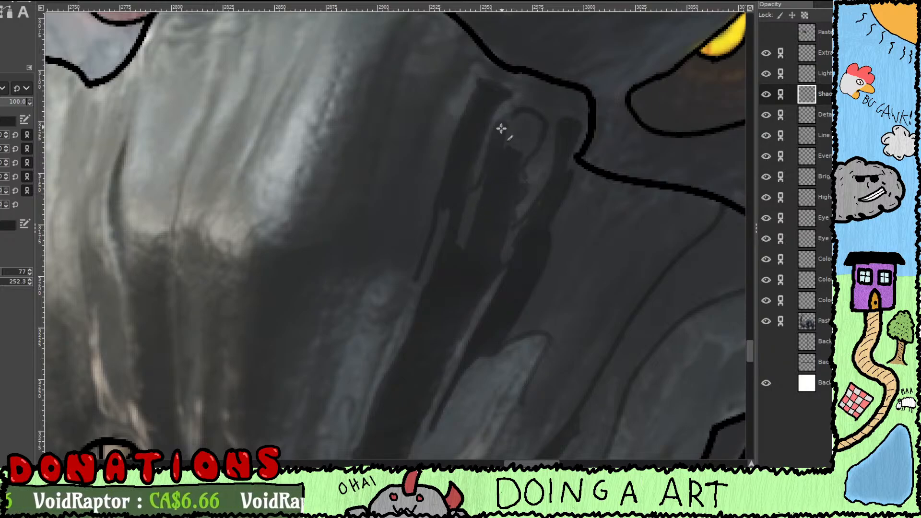
{"action": "mouse_move", "coordinate": [510, 124]}
{"action": "left_mouse_down"}
{"action": "mouse_move", "coordinate": [513, 170]}
{"action": "mouse_move", "coordinate": [532, 145]}
{"action": "left_mouse_up"}
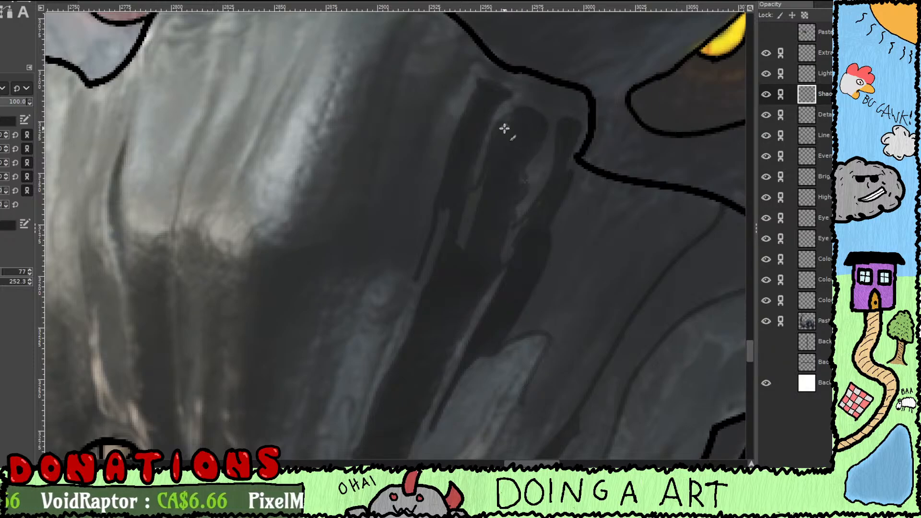
{"action": "left_click_drag", "start_coordinate": [482, 244], "coordinate": [439, 332]}
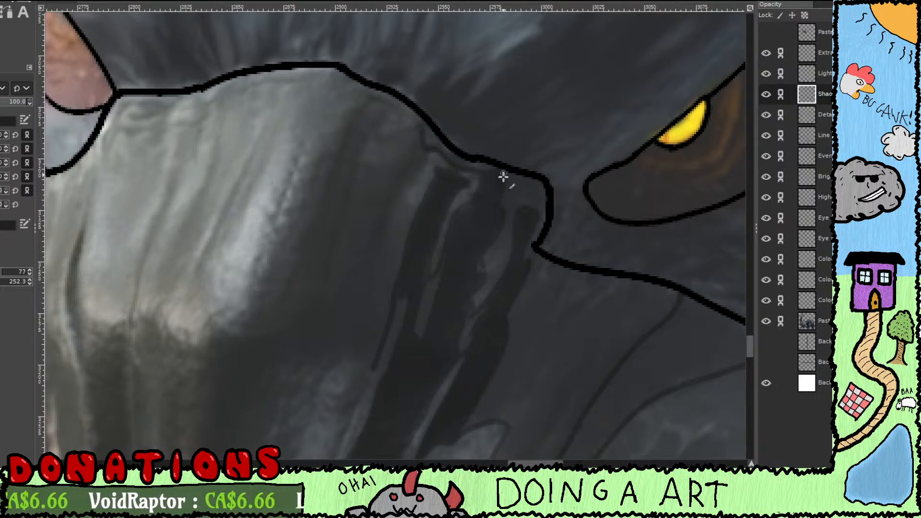
{"action": "left_click_drag", "start_coordinate": [511, 176], "coordinate": [530, 211]}
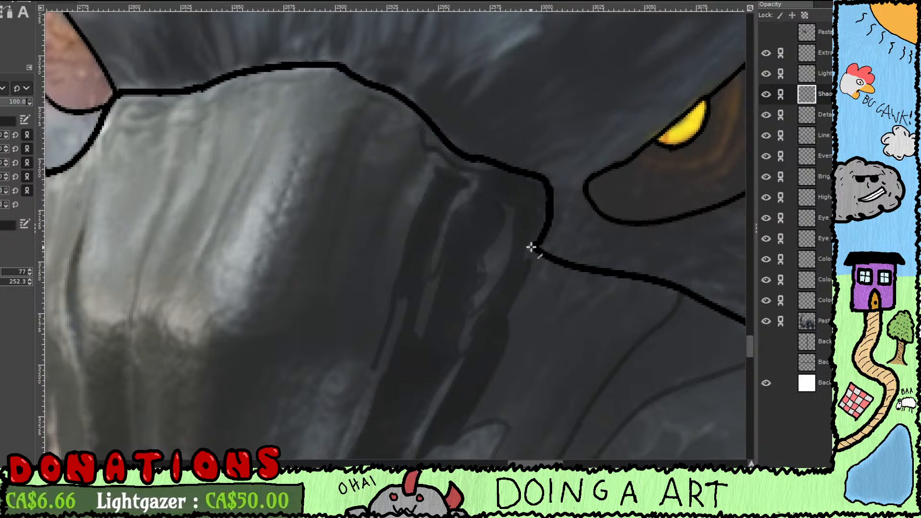
{"action": "scroll", "coordinate": [531, 238], "scroll_direction": "down", "scroll_amount": 3}
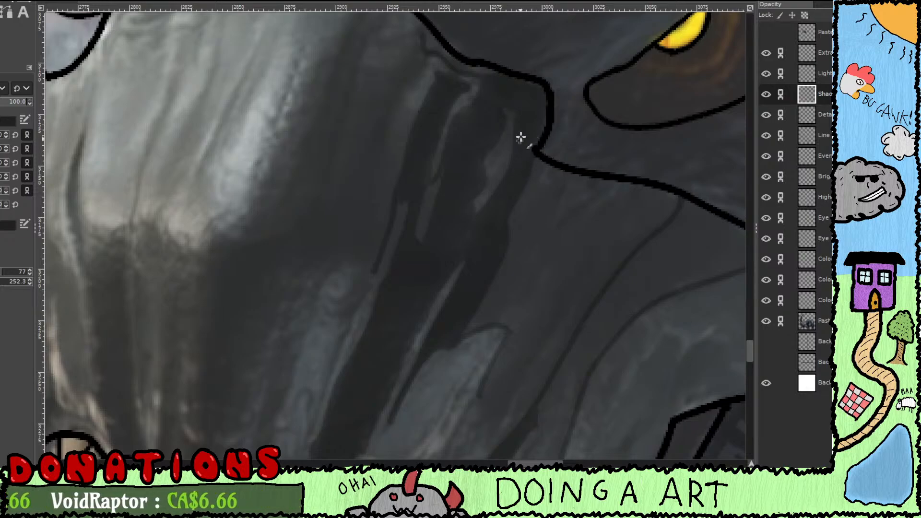
Step: Shade the inner corner of the eye socket and paint a shadow band along its lower edge up the narrow stripe behind the eye
{"action": "left_click_drag", "start_coordinate": [517, 177], "coordinate": [409, 249]}
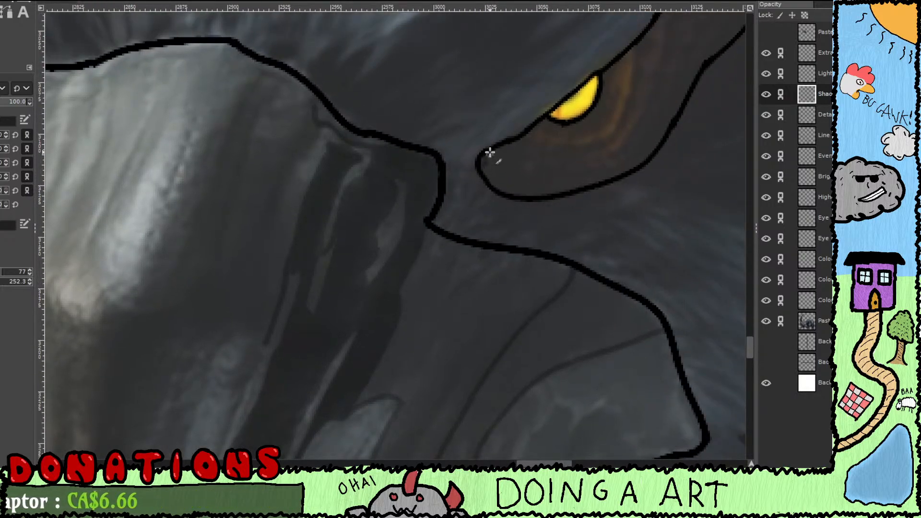
{"action": "mouse_move", "coordinate": [490, 153]}
{"action": "left_mouse_down"}
{"action": "mouse_move", "coordinate": [499, 191]}
{"action": "mouse_move", "coordinate": [507, 145]}
{"action": "mouse_move", "coordinate": [518, 143]}
{"action": "mouse_move", "coordinate": [532, 166]}
{"action": "mouse_move", "coordinate": [532, 186]}
{"action": "left_mouse_up"}
{"action": "mouse_move", "coordinate": [545, 210]}
{"action": "left_mouse_down"}
{"action": "mouse_move", "coordinate": [504, 224]}
{"action": "mouse_move", "coordinate": [404, 288]}
{"action": "mouse_move", "coordinate": [403, 263]}
{"action": "mouse_move", "coordinate": [383, 277]}
{"action": "mouse_move", "coordinate": [490, 241]}
{"action": "left_mouse_up"}
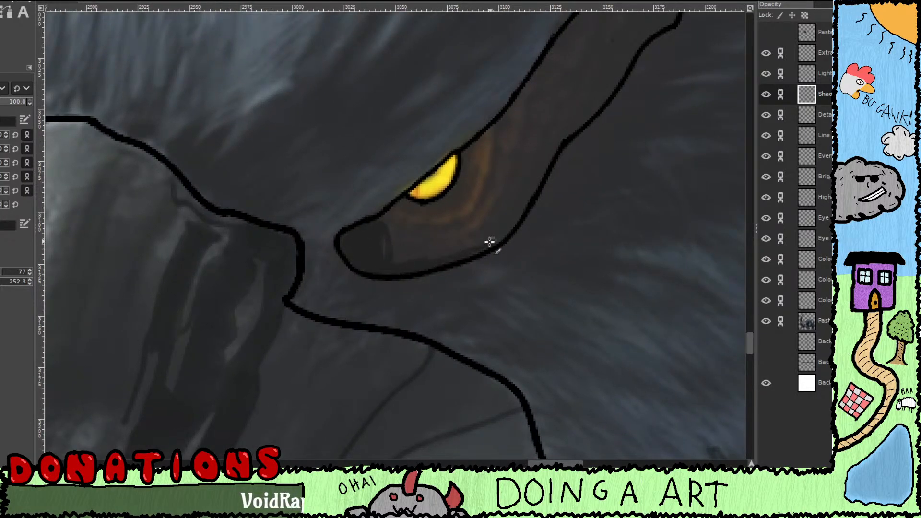
{"action": "mouse_move", "coordinate": [535, 201]}
{"action": "left_mouse_down"}
{"action": "mouse_move", "coordinate": [510, 228]}
{"action": "mouse_move", "coordinate": [551, 154]}
{"action": "mouse_move", "coordinate": [507, 234]}
{"action": "mouse_move", "coordinate": [566, 121]}
{"action": "mouse_move", "coordinate": [546, 173]}
{"action": "mouse_move", "coordinate": [555, 144]}
{"action": "mouse_move", "coordinate": [464, 285]}
{"action": "left_mouse_up"}
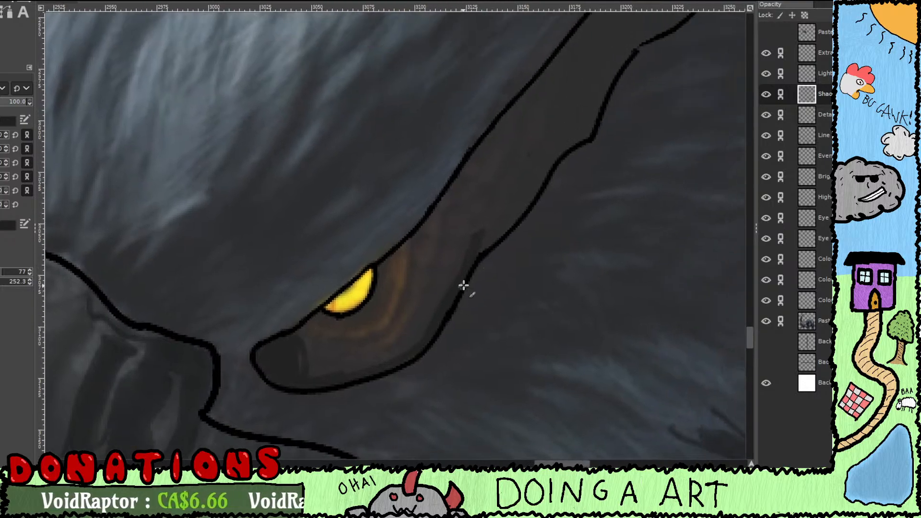
{"action": "mouse_move", "coordinate": [539, 193]}
{"action": "left_mouse_down"}
{"action": "mouse_move", "coordinate": [520, 213]}
{"action": "mouse_move", "coordinate": [545, 163]}
{"action": "mouse_move", "coordinate": [481, 253]}
{"action": "mouse_move", "coordinate": [545, 153]}
{"action": "mouse_move", "coordinate": [482, 245]}
{"action": "mouse_move", "coordinate": [528, 164]}
{"action": "left_mouse_up"}
{"action": "left_click_drag", "start_coordinate": [472, 245], "coordinate": [380, 335]}
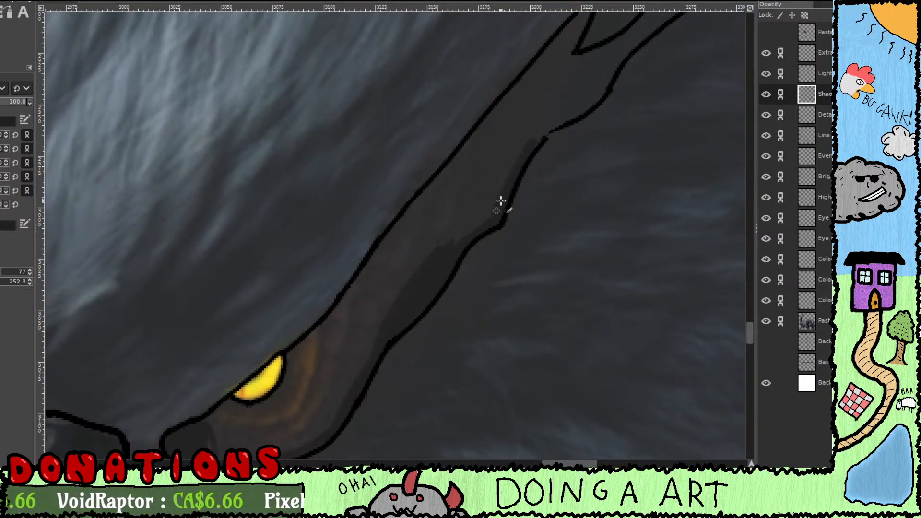
{"action": "mouse_move", "coordinate": [499, 200]}
{"action": "left_mouse_down"}
{"action": "mouse_move", "coordinate": [477, 226]}
{"action": "mouse_move", "coordinate": [489, 198]}
{"action": "left_mouse_up"}
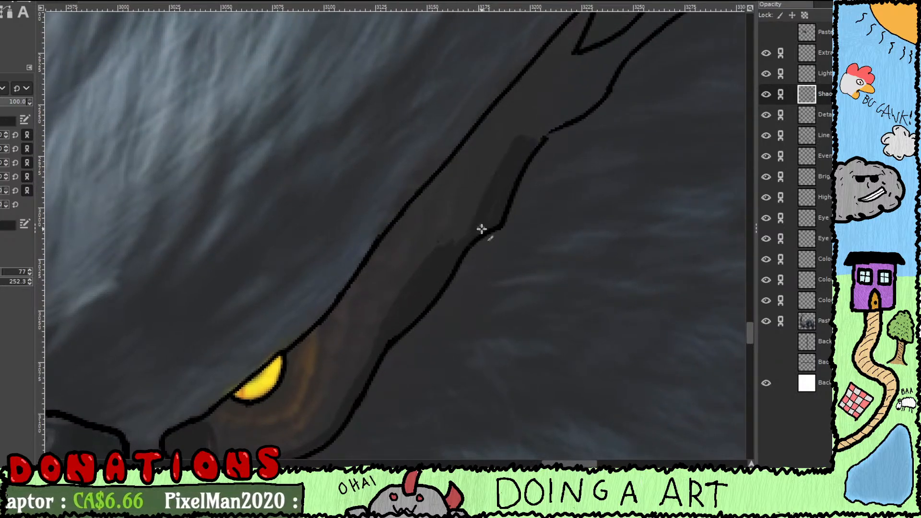
Step: Fill the full width of the stripe behind the eye with shadow, past the pointed enclosed patch to the start of the brown area
{"action": "left_click_drag", "start_coordinate": [495, 250], "coordinate": [477, 300]}
{"action": "mouse_move", "coordinate": [541, 195]}
{"action": "left_mouse_down"}
{"action": "mouse_move", "coordinate": [470, 258]}
{"action": "mouse_move", "coordinate": [471, 231]}
{"action": "mouse_move", "coordinate": [461, 247]}
{"action": "mouse_move", "coordinate": [514, 189]}
{"action": "mouse_move", "coordinate": [466, 224]}
{"action": "mouse_move", "coordinate": [490, 162]}
{"action": "mouse_move", "coordinate": [455, 195]}
{"action": "mouse_move", "coordinate": [477, 153]}
{"action": "mouse_move", "coordinate": [421, 220]}
{"action": "mouse_move", "coordinate": [484, 144]}
{"action": "mouse_move", "coordinate": [385, 262]}
{"action": "left_mouse_up"}
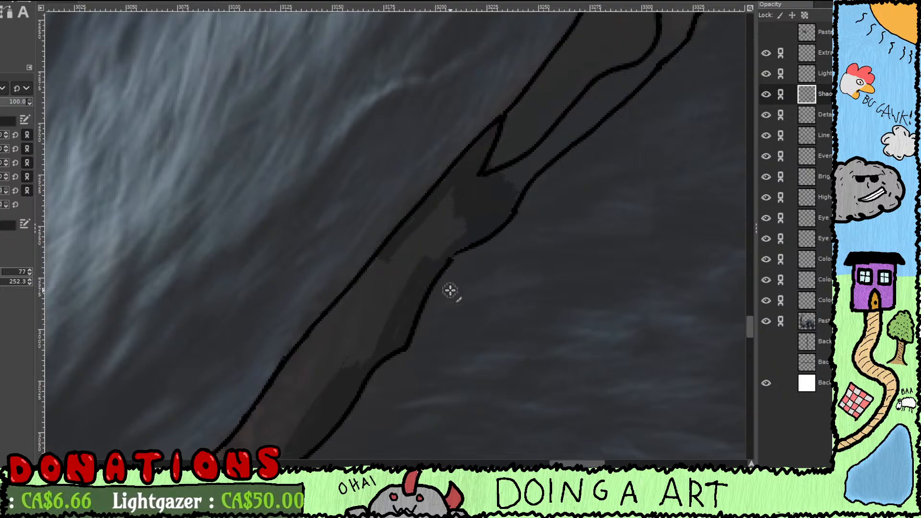
{"action": "mouse_move", "coordinate": [481, 209]}
{"action": "left_mouse_down"}
{"action": "mouse_move", "coordinate": [430, 274]}
{"action": "mouse_move", "coordinate": [430, 219]}
{"action": "mouse_move", "coordinate": [455, 177]}
{"action": "mouse_move", "coordinate": [331, 341]}
{"action": "mouse_move", "coordinate": [408, 278]}
{"action": "left_mouse_up"}
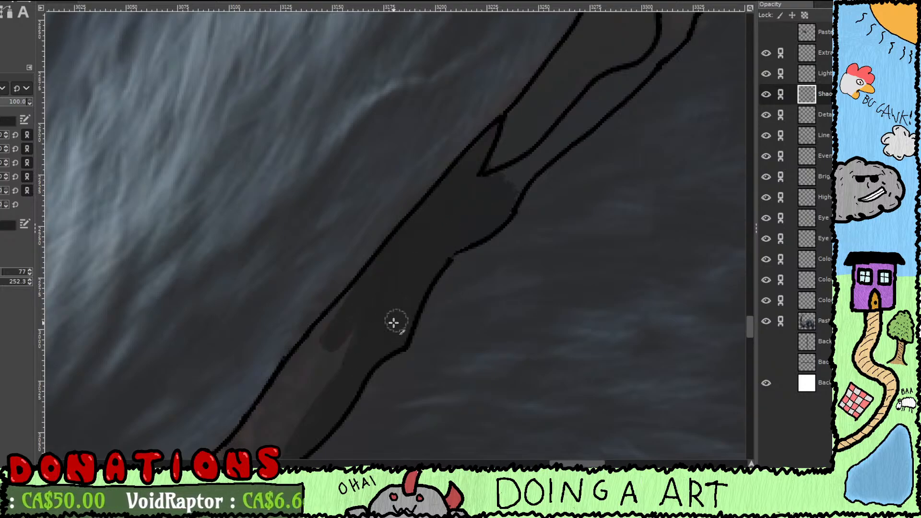
{"action": "mouse_move", "coordinate": [526, 162]}
{"action": "left_mouse_down"}
{"action": "mouse_move", "coordinate": [573, 119]}
{"action": "mouse_move", "coordinate": [492, 178]}
{"action": "mouse_move", "coordinate": [540, 105]}
{"action": "mouse_move", "coordinate": [491, 154]}
{"action": "mouse_move", "coordinate": [536, 100]}
{"action": "mouse_move", "coordinate": [356, 346]}
{"action": "left_mouse_up"}
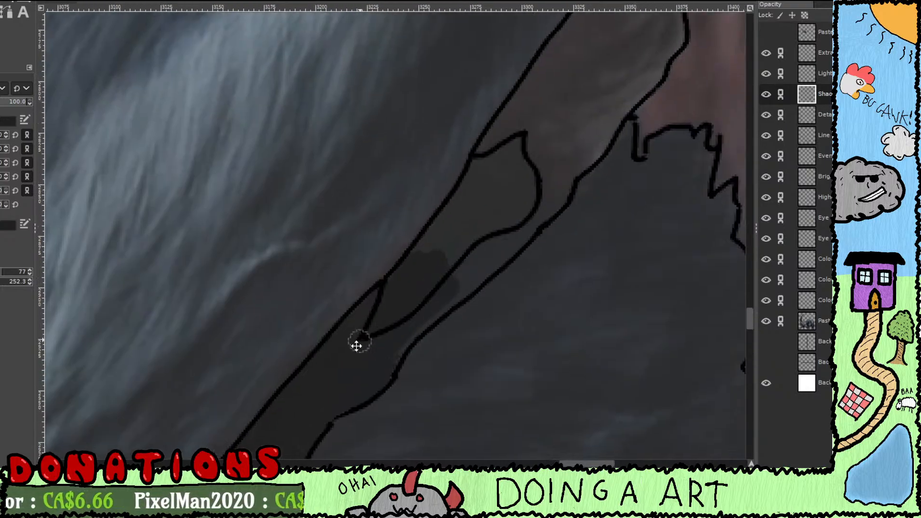
{"action": "mouse_move", "coordinate": [406, 280]}
{"action": "left_mouse_down"}
{"action": "mouse_move", "coordinate": [448, 212]}
{"action": "mouse_move", "coordinate": [496, 214]}
{"action": "mouse_move", "coordinate": [473, 261]}
{"action": "mouse_move", "coordinate": [410, 306]}
{"action": "mouse_move", "coordinate": [496, 241]}
{"action": "mouse_move", "coordinate": [438, 262]}
{"action": "mouse_move", "coordinate": [494, 245]}
{"action": "mouse_move", "coordinate": [469, 290]}
{"action": "mouse_move", "coordinate": [411, 341]}
{"action": "mouse_move", "coordinate": [524, 240]}
{"action": "mouse_move", "coordinate": [385, 362]}
{"action": "mouse_move", "coordinate": [410, 345]}
{"action": "mouse_move", "coordinate": [333, 438]}
{"action": "left_mouse_up"}
{"action": "mouse_move", "coordinate": [396, 334]}
{"action": "left_mouse_down"}
{"action": "mouse_move", "coordinate": [415, 304]}
{"action": "mouse_move", "coordinate": [429, 361]}
{"action": "mouse_move", "coordinate": [455, 359]}
{"action": "mouse_move", "coordinate": [415, 311]}
{"action": "mouse_move", "coordinate": [386, 320]}
{"action": "mouse_move", "coordinate": [385, 310]}
{"action": "mouse_move", "coordinate": [426, 289]}
{"action": "mouse_move", "coordinate": [433, 318]}
{"action": "mouse_move", "coordinate": [462, 347]}
{"action": "mouse_move", "coordinate": [406, 393]}
{"action": "mouse_move", "coordinate": [370, 446]}
{"action": "mouse_move", "coordinate": [398, 197]}
{"action": "left_mouse_up"}
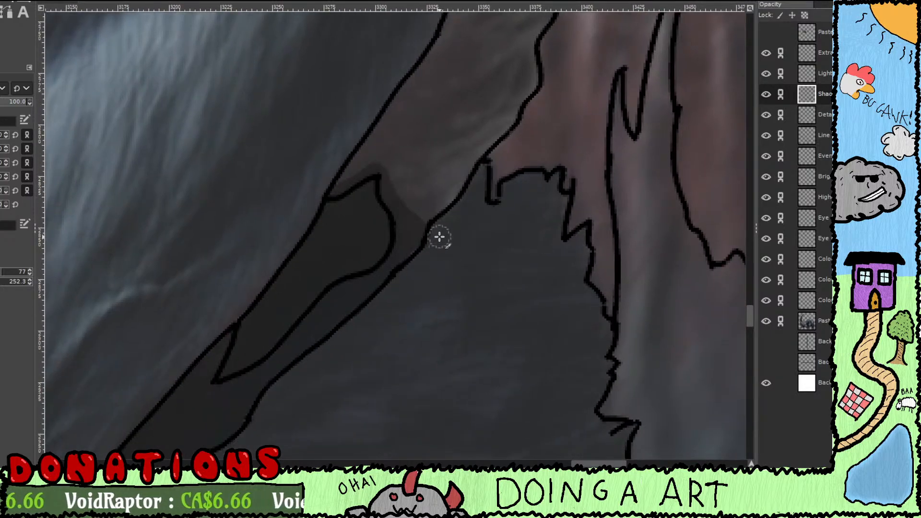
{"action": "left_click_drag", "start_coordinate": [438, 239], "coordinate": [477, 103]}
{"action": "left_click_drag", "start_coordinate": [449, 282], "coordinate": [552, 155]}
{"action": "left_click_drag", "start_coordinate": [415, 166], "coordinate": [636, 151]}
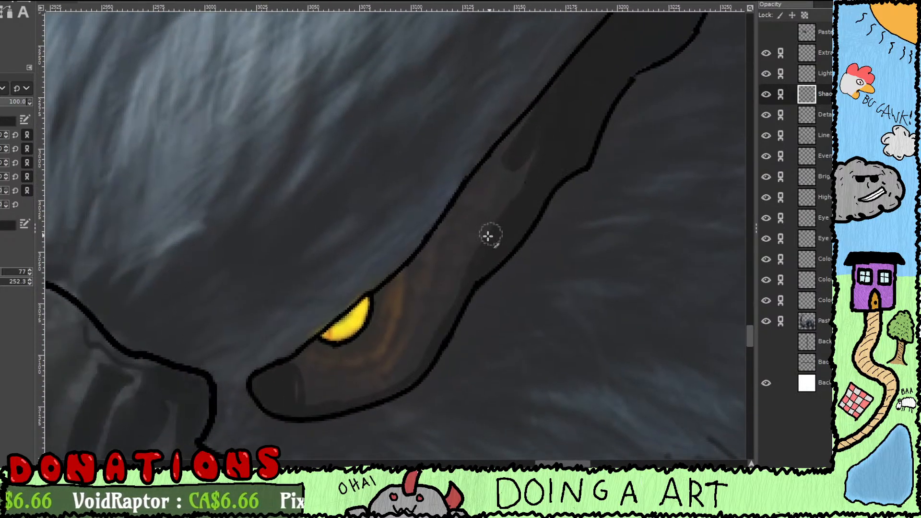
Step: Fill the rest of the eye socket with shadow and darken the orange ring around the yellow eye
{"action": "left_click_drag", "start_coordinate": [491, 235], "coordinate": [552, 188]}
{"action": "left_click_drag", "start_coordinate": [595, 114], "coordinate": [560, 140]}
{"action": "left_click_drag", "start_coordinate": [589, 79], "coordinate": [516, 182]}
{"action": "mouse_move", "coordinate": [552, 118]}
{"action": "left_mouse_down"}
{"action": "mouse_move", "coordinate": [505, 206]}
{"action": "mouse_move", "coordinate": [487, 215]}
{"action": "mouse_move", "coordinate": [537, 160]}
{"action": "mouse_move", "coordinate": [588, 125]}
{"action": "mouse_move", "coordinate": [480, 275]}
{"action": "mouse_move", "coordinate": [481, 241]}
{"action": "left_mouse_up"}
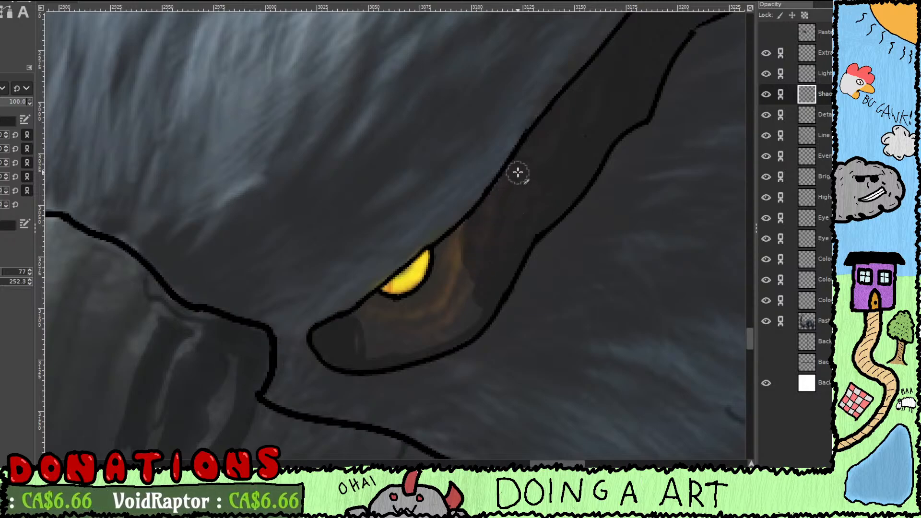
{"action": "mouse_move", "coordinate": [470, 263]}
{"action": "left_mouse_down"}
{"action": "mouse_move", "coordinate": [458, 301]}
{"action": "mouse_move", "coordinate": [443, 314]}
{"action": "mouse_move", "coordinate": [399, 325]}
{"action": "mouse_move", "coordinate": [354, 316]}
{"action": "mouse_move", "coordinate": [355, 337]}
{"action": "mouse_move", "coordinate": [358, 327]}
{"action": "mouse_move", "coordinate": [385, 333]}
{"action": "mouse_move", "coordinate": [444, 322]}
{"action": "mouse_move", "coordinate": [480, 299]}
{"action": "left_mouse_up"}
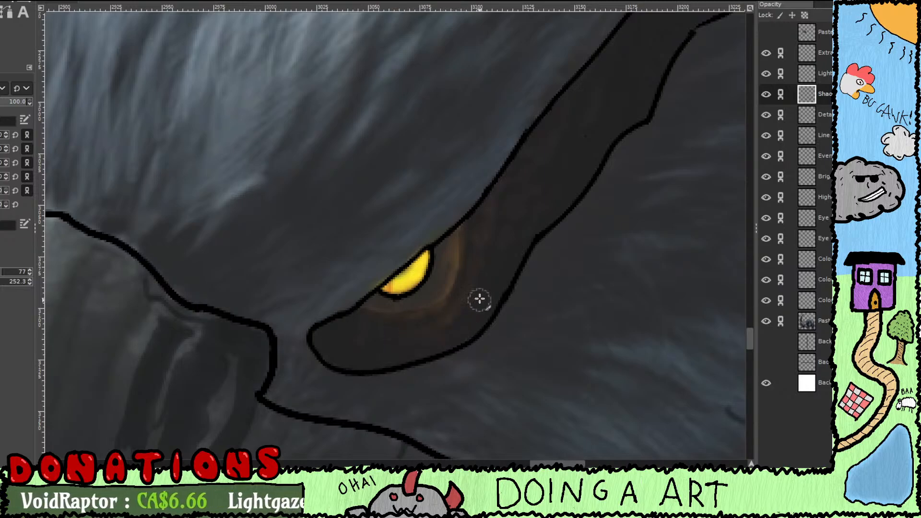
{"action": "mouse_move", "coordinate": [468, 230]}
{"action": "left_mouse_down"}
{"action": "mouse_move", "coordinate": [456, 294]}
{"action": "mouse_move", "coordinate": [439, 318]}
{"action": "mouse_move", "coordinate": [388, 338]}
{"action": "mouse_move", "coordinate": [360, 334]}
{"action": "left_mouse_up"}
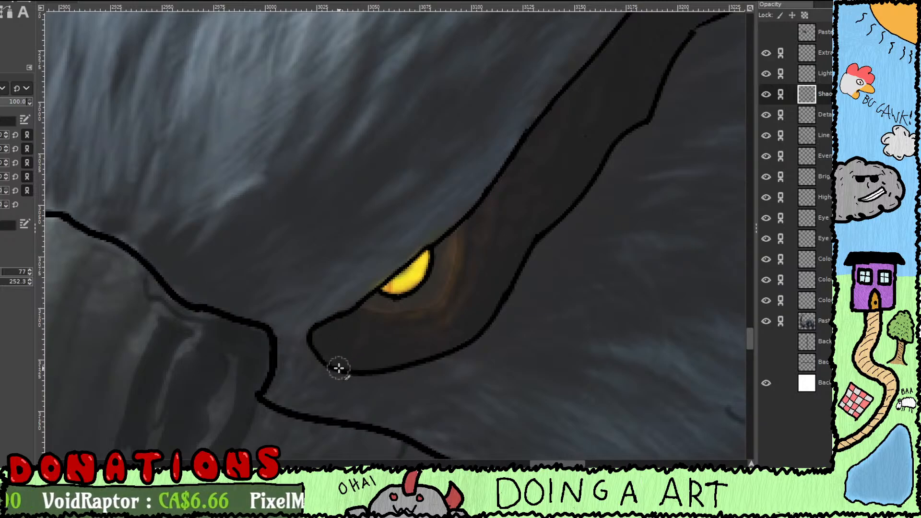
{"action": "scroll", "coordinate": [337, 370], "scroll_direction": "down", "scroll_amount": 1}
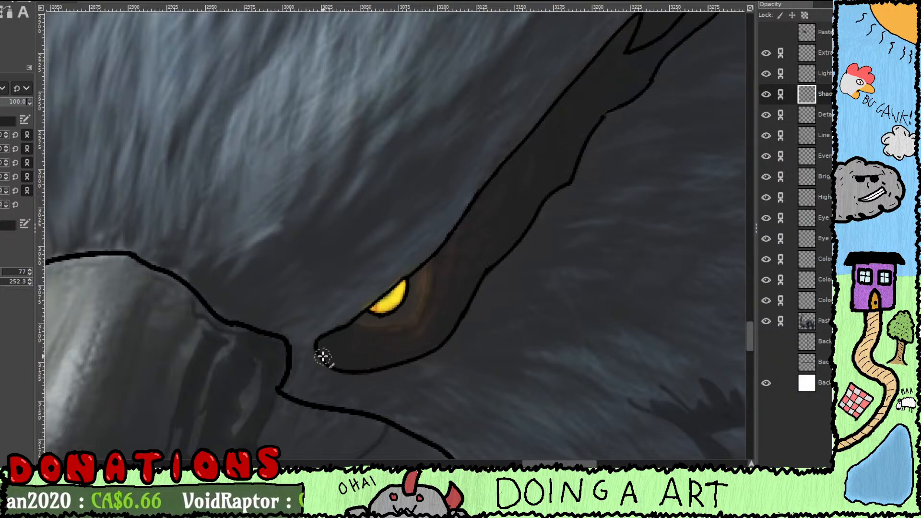
Step: Outline the shadow edge beside the beak's bright highlight, link it to the streaks with a wavy line, and paint a dark patch beneath
{"action": "mouse_move", "coordinate": [367, 322]}
{"action": "left_mouse_down"}
{"action": "mouse_move", "coordinate": [467, 212]}
{"action": "mouse_move", "coordinate": [523, 276]}
{"action": "mouse_move", "coordinate": [561, 260]}
{"action": "left_mouse_up"}
{"action": "left_click_drag", "start_coordinate": [415, 332], "coordinate": [367, 234]}
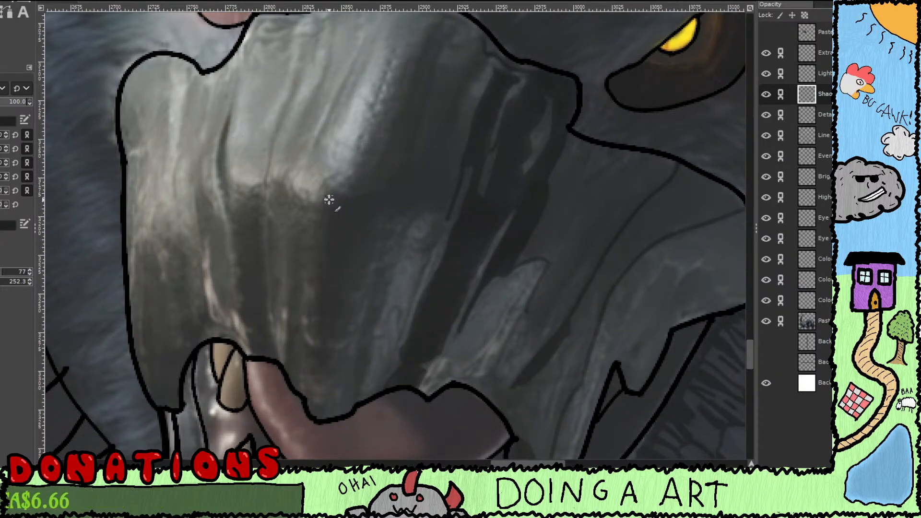
{"action": "mouse_move", "coordinate": [328, 189]}
{"action": "left_mouse_down"}
{"action": "mouse_move", "coordinate": [398, 178]}
{"action": "mouse_move", "coordinate": [381, 188]}
{"action": "mouse_move", "coordinate": [405, 141]}
{"action": "mouse_move", "coordinate": [403, 153]}
{"action": "mouse_move", "coordinate": [391, 149]}
{"action": "mouse_move", "coordinate": [399, 126]}
{"action": "mouse_move", "coordinate": [398, 136]}
{"action": "mouse_move", "coordinate": [390, 128]}
{"action": "mouse_move", "coordinate": [438, 36]}
{"action": "left_mouse_up"}
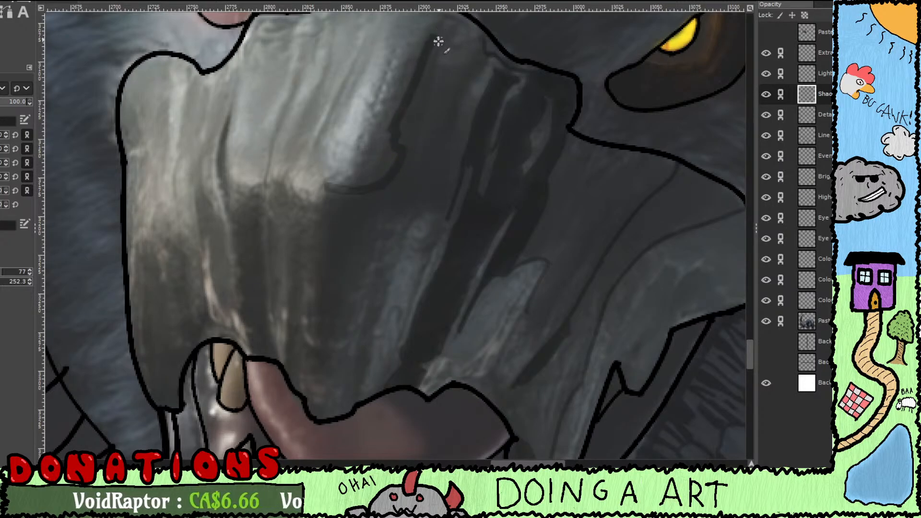
{"action": "left_click_drag", "start_coordinate": [420, 105], "coordinate": [375, 273]}
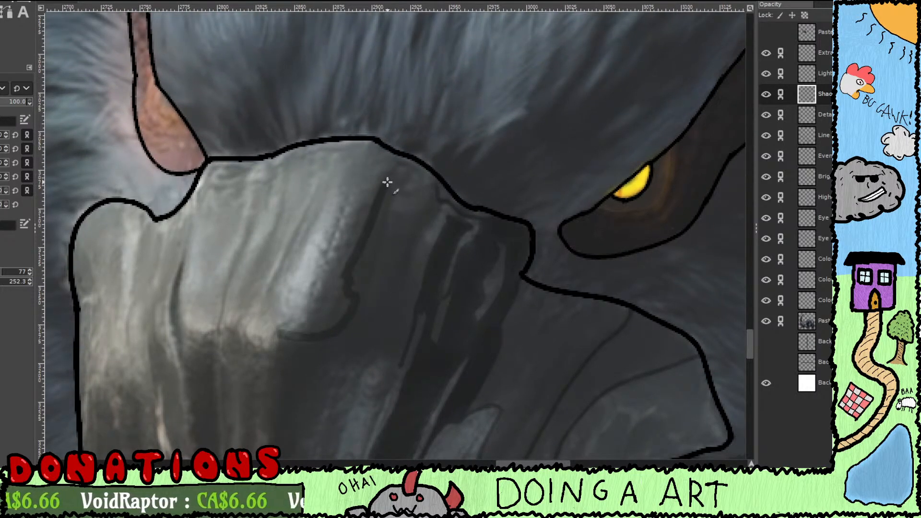
{"action": "mouse_move", "coordinate": [403, 167]}
{"action": "left_mouse_down"}
{"action": "mouse_move", "coordinate": [405, 190]}
{"action": "mouse_move", "coordinate": [439, 186]}
{"action": "left_mouse_up"}
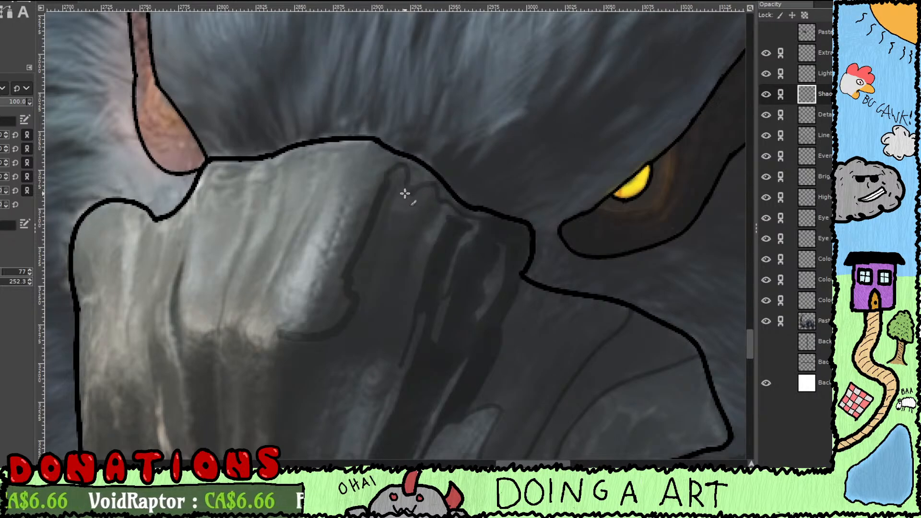
{"action": "mouse_move", "coordinate": [390, 209]}
{"action": "left_mouse_down"}
{"action": "mouse_move", "coordinate": [437, 214]}
{"action": "mouse_move", "coordinate": [410, 267]}
{"action": "left_mouse_up"}
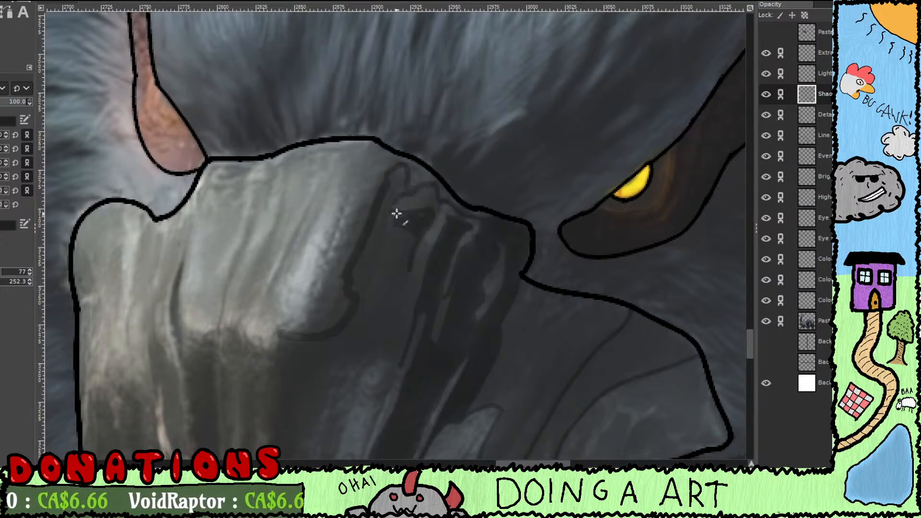
{"action": "left_click_drag", "start_coordinate": [391, 216], "coordinate": [417, 243]}
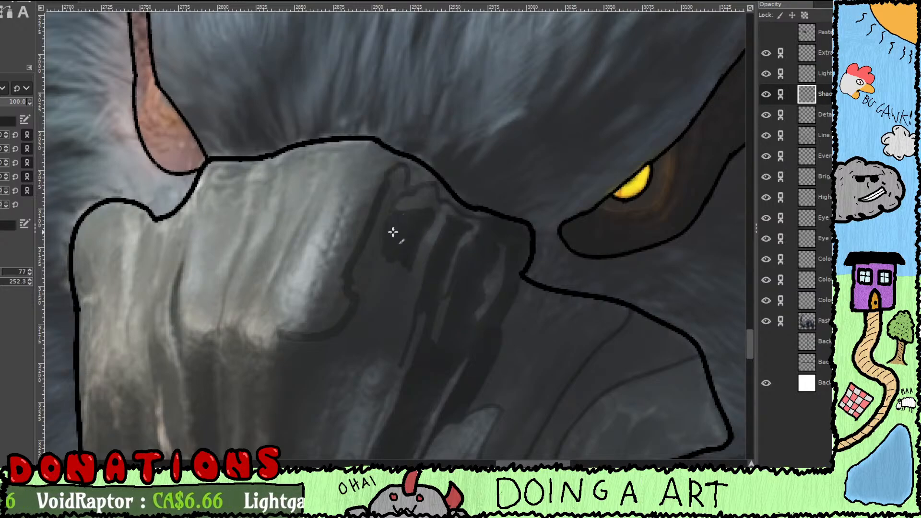
Step: Outline the beak's central shadow area around the lighter patch, down towards the mouth and back up to the bright highlight
{"action": "left_click_drag", "start_coordinate": [393, 282], "coordinate": [428, 192]}
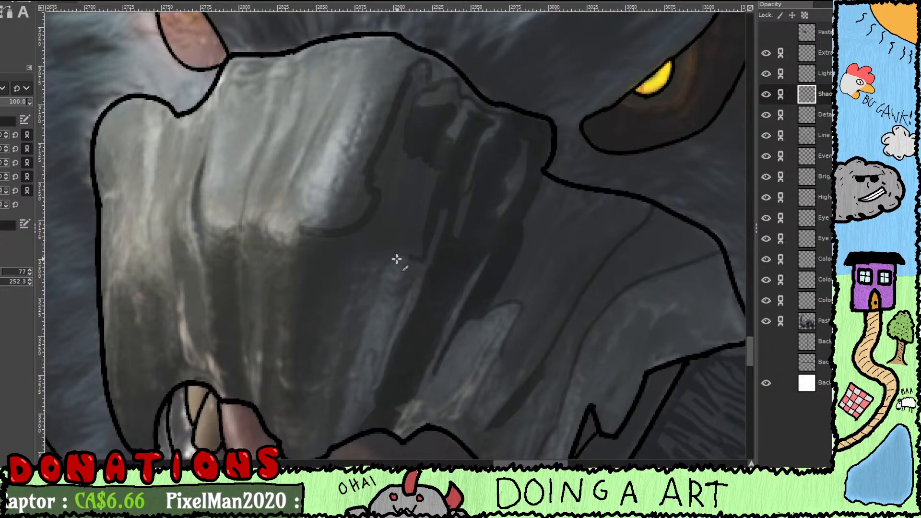
{"action": "mouse_move", "coordinate": [373, 294]}
{"action": "left_mouse_down"}
{"action": "mouse_move", "coordinate": [391, 267]}
{"action": "mouse_move", "coordinate": [364, 259]}
{"action": "mouse_move", "coordinate": [352, 266]}
{"action": "mouse_move", "coordinate": [344, 316]}
{"action": "mouse_move", "coordinate": [427, 209]}
{"action": "left_mouse_up"}
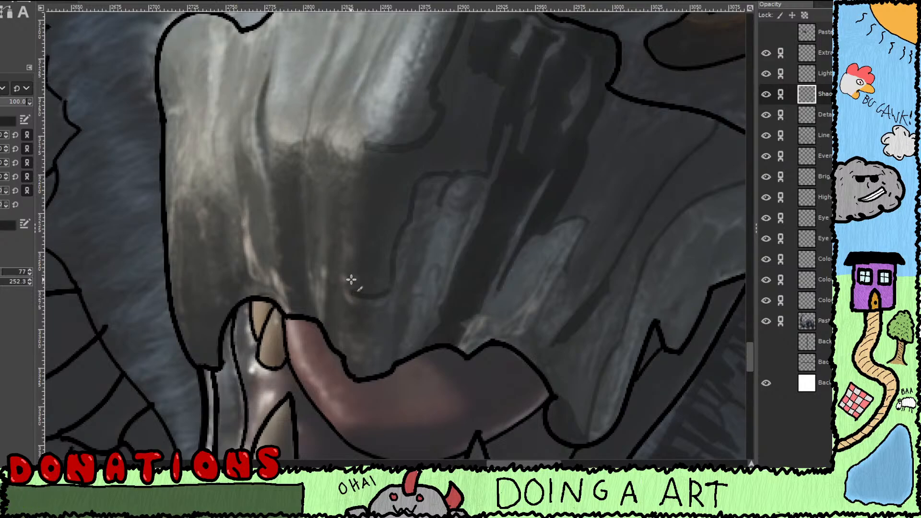
{"action": "mouse_move", "coordinate": [351, 279]}
{"action": "left_mouse_down"}
{"action": "mouse_move", "coordinate": [355, 291]}
{"action": "mouse_move", "coordinate": [368, 144]}
{"action": "left_mouse_up"}
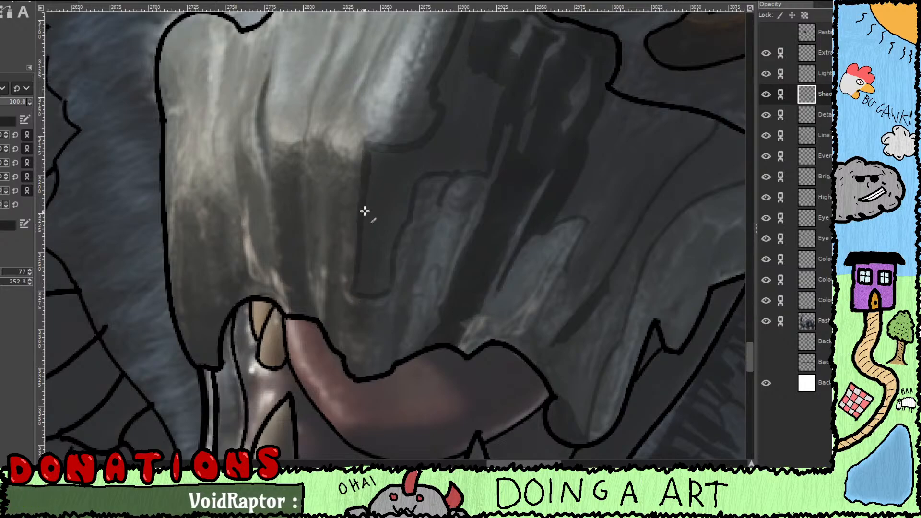
Step: Fill the beak's outlined central shadow beneath the bright highlight, including the dark column running down towards the mouth
{"action": "mouse_move", "coordinate": [365, 211]}
{"action": "left_mouse_down"}
{"action": "mouse_move", "coordinate": [376, 155]}
{"action": "mouse_move", "coordinate": [375, 188]}
{"action": "mouse_move", "coordinate": [396, 151]}
{"action": "mouse_move", "coordinate": [399, 178]}
{"action": "mouse_move", "coordinate": [415, 181]}
{"action": "mouse_move", "coordinate": [433, 135]}
{"action": "left_mouse_up"}
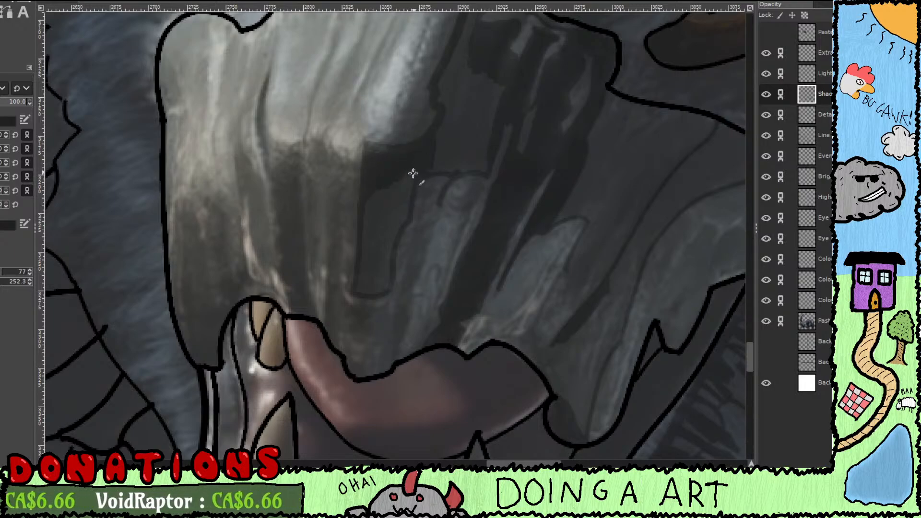
{"action": "mouse_move", "coordinate": [413, 174]}
{"action": "left_mouse_down"}
{"action": "mouse_move", "coordinate": [405, 230]}
{"action": "mouse_move", "coordinate": [393, 241]}
{"action": "left_mouse_up"}
{"action": "mouse_move", "coordinate": [394, 205]}
{"action": "left_mouse_down"}
{"action": "mouse_move", "coordinate": [397, 181]}
{"action": "mouse_move", "coordinate": [372, 225]}
{"action": "mouse_move", "coordinate": [364, 288]}
{"action": "mouse_move", "coordinate": [362, 275]}
{"action": "mouse_move", "coordinate": [374, 296]}
{"action": "mouse_move", "coordinate": [382, 282]}
{"action": "mouse_move", "coordinate": [374, 252]}
{"action": "left_mouse_up"}
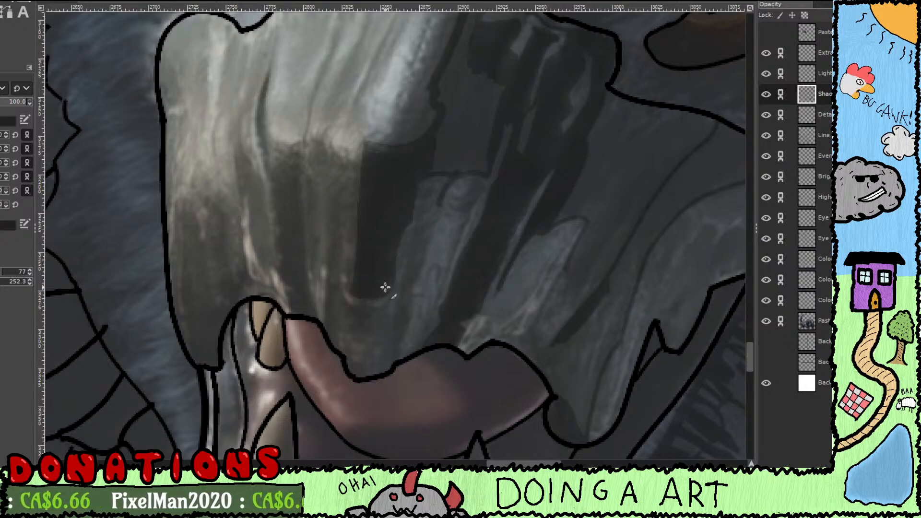
{"action": "scroll", "coordinate": [391, 283], "scroll_direction": "down", "scroll_amount": 2}
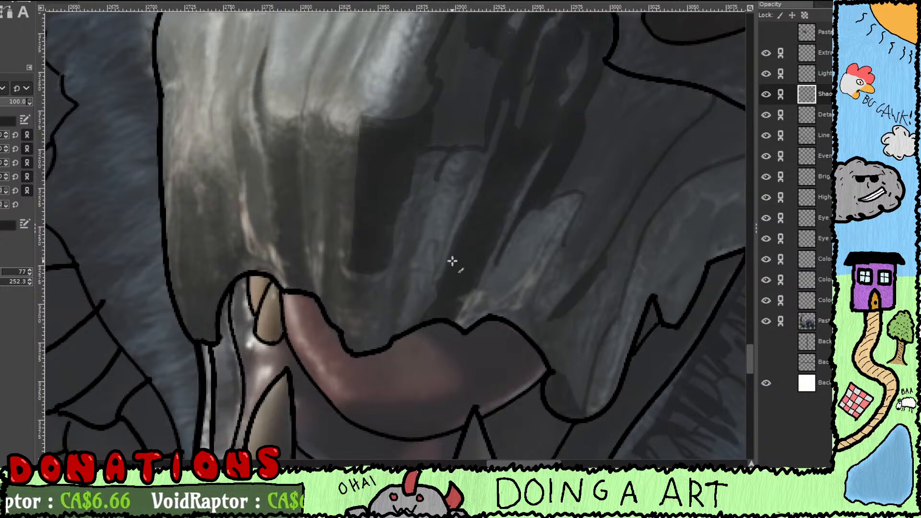
{"action": "mouse_move", "coordinate": [458, 146]}
{"action": "left_mouse_down"}
{"action": "mouse_move", "coordinate": [446, 199]}
{"action": "mouse_move", "coordinate": [451, 273]}
{"action": "left_mouse_up"}
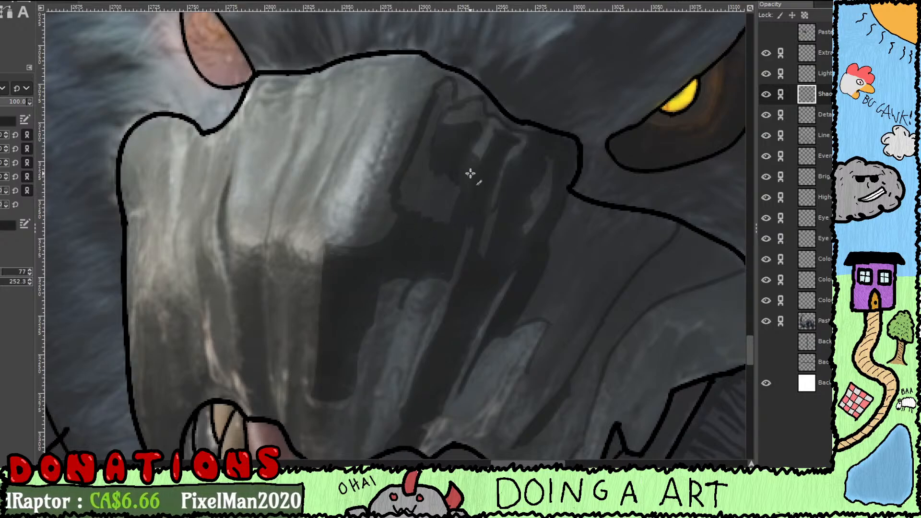
Step: Fill the remaining shadow beside the bright highlight up to the beak's upper edge and around the tops of the lighter patches
{"action": "mouse_move", "coordinate": [459, 185]}
{"action": "left_mouse_down"}
{"action": "mouse_move", "coordinate": [437, 177]}
{"action": "mouse_move", "coordinate": [423, 197]}
{"action": "mouse_move", "coordinate": [415, 188]}
{"action": "mouse_move", "coordinate": [399, 203]}
{"action": "mouse_move", "coordinate": [399, 190]}
{"action": "mouse_move", "coordinate": [412, 192]}
{"action": "mouse_move", "coordinate": [423, 176]}
{"action": "mouse_move", "coordinate": [448, 81]}
{"action": "mouse_move", "coordinate": [442, 116]}
{"action": "mouse_move", "coordinate": [452, 101]}
{"action": "mouse_move", "coordinate": [440, 100]}
{"action": "mouse_move", "coordinate": [447, 79]}
{"action": "left_mouse_up"}
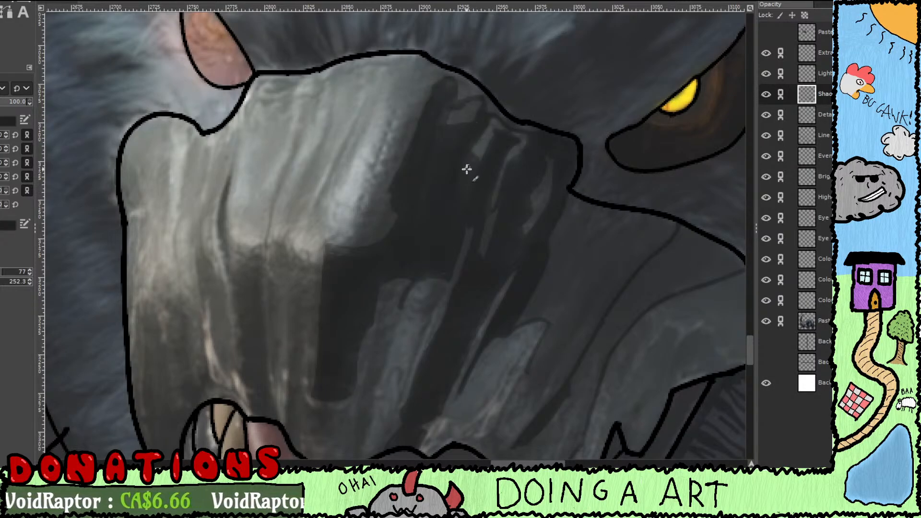
{"action": "left_click_drag", "start_coordinate": [445, 218], "coordinate": [404, 198]}
{"action": "left_click_drag", "start_coordinate": [433, 263], "coordinate": [509, 277]}
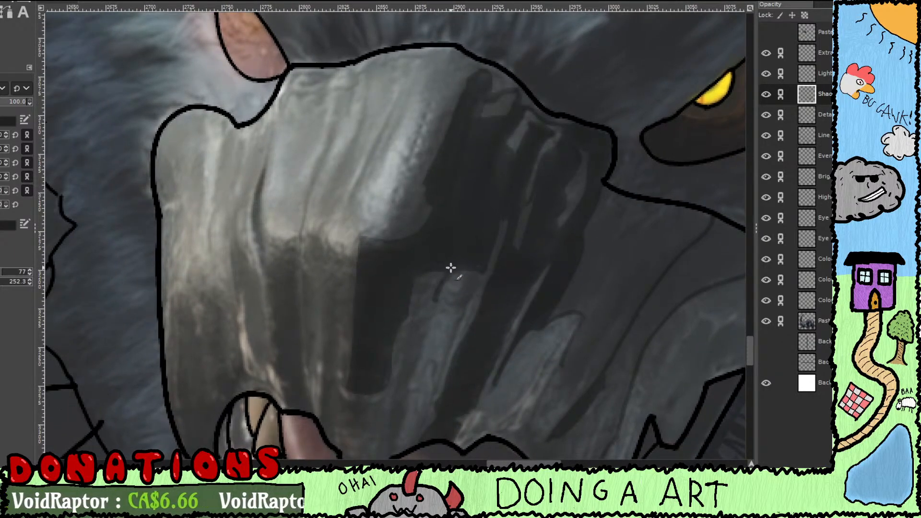
{"action": "left_click_drag", "start_coordinate": [451, 268], "coordinate": [518, 370]}
{"action": "left_click_drag", "start_coordinate": [468, 335], "coordinate": [493, 247]}
{"action": "left_click_drag", "start_coordinate": [457, 309], "coordinate": [518, 250]}
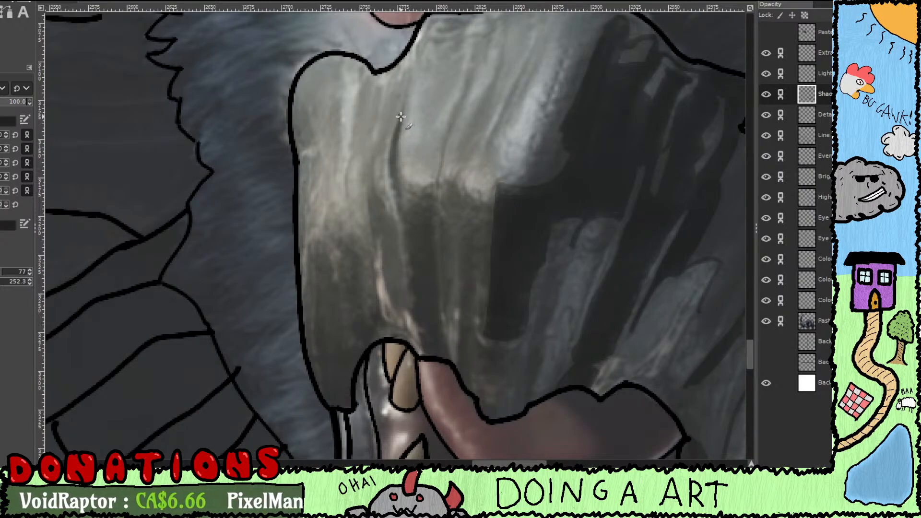
Step: Trace the curved crease and wavy shadow edge beneath the beak's pale front, and fill the dark streak running down to the mouth
{"action": "mouse_move", "coordinate": [401, 117]}
{"action": "left_mouse_down"}
{"action": "mouse_move", "coordinate": [389, 160]}
{"action": "mouse_move", "coordinate": [404, 214]}
{"action": "left_mouse_up"}
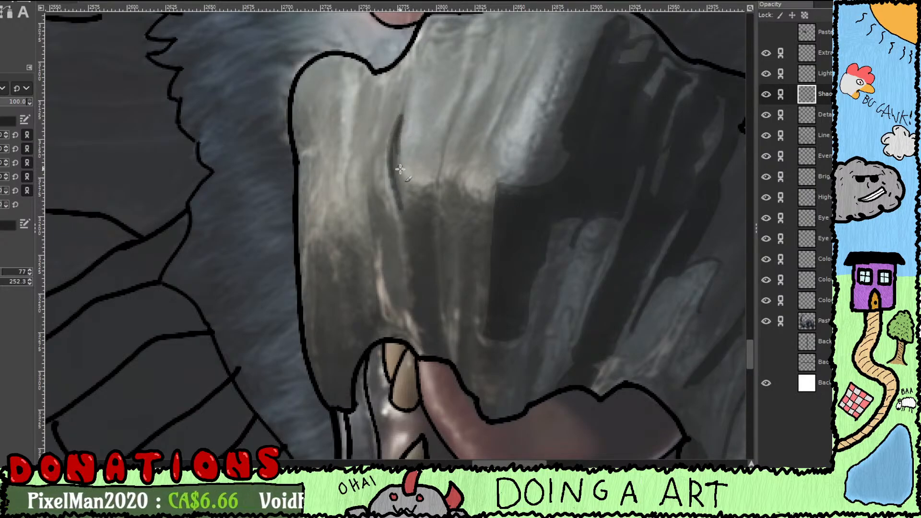
{"action": "mouse_move", "coordinate": [400, 170]}
{"action": "left_mouse_down"}
{"action": "mouse_move", "coordinate": [425, 192]}
{"action": "mouse_move", "coordinate": [453, 176]}
{"action": "mouse_move", "coordinate": [467, 194]}
{"action": "mouse_move", "coordinate": [504, 207]}
{"action": "mouse_move", "coordinate": [492, 211]}
{"action": "left_mouse_up"}
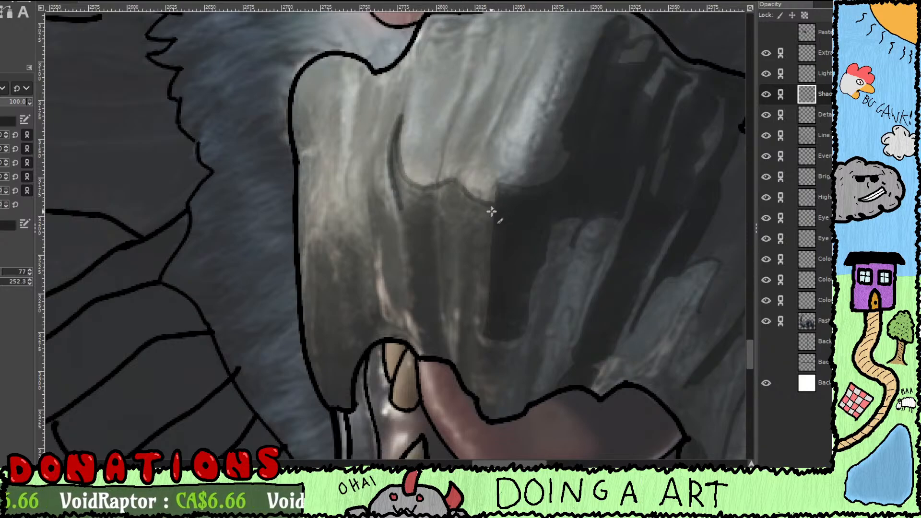
{"action": "left_click_drag", "start_coordinate": [447, 287], "coordinate": [476, 247]}
{"action": "mouse_move", "coordinate": [480, 319]}
{"action": "left_mouse_down"}
{"action": "mouse_move", "coordinate": [461, 152]}
{"action": "mouse_move", "coordinate": [463, 169]}
{"action": "mouse_move", "coordinate": [448, 159]}
{"action": "mouse_move", "coordinate": [421, 182]}
{"action": "mouse_move", "coordinate": [430, 175]}
{"action": "mouse_move", "coordinate": [443, 279]}
{"action": "mouse_move", "coordinate": [462, 324]}
{"action": "mouse_move", "coordinate": [458, 315]}
{"action": "mouse_move", "coordinate": [475, 315]}
{"action": "mouse_move", "coordinate": [467, 291]}
{"action": "mouse_move", "coordinate": [456, 308]}
{"action": "mouse_move", "coordinate": [450, 284]}
{"action": "mouse_move", "coordinate": [443, 201]}
{"action": "mouse_move", "coordinate": [462, 282]}
{"action": "mouse_move", "coordinate": [457, 163]}
{"action": "mouse_move", "coordinate": [453, 206]}
{"action": "mouse_move", "coordinate": [440, 167]}
{"action": "mouse_move", "coordinate": [440, 190]}
{"action": "left_mouse_up"}
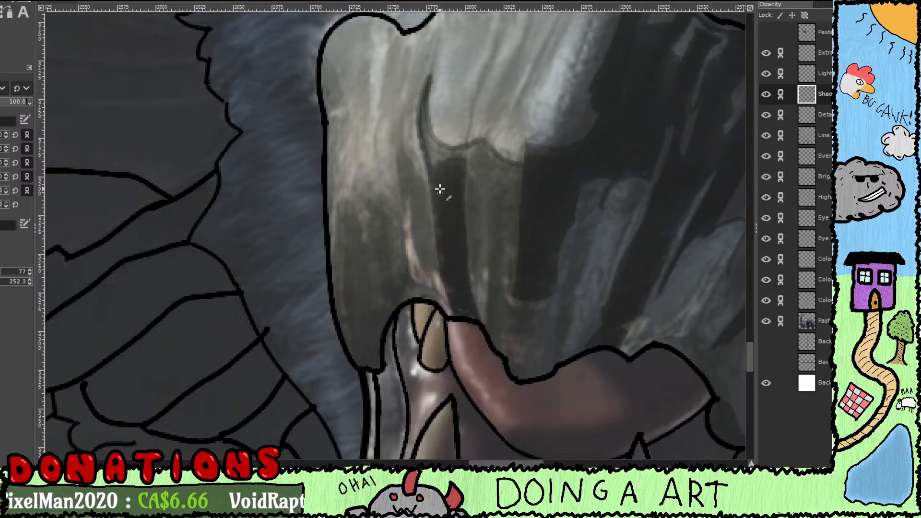
Step: Outline and fill the narrow groove and the area just above the mouth with shadow, leaving a small lighter patch clear
{"action": "left_click_drag", "start_coordinate": [445, 256], "coordinate": [448, 174]}
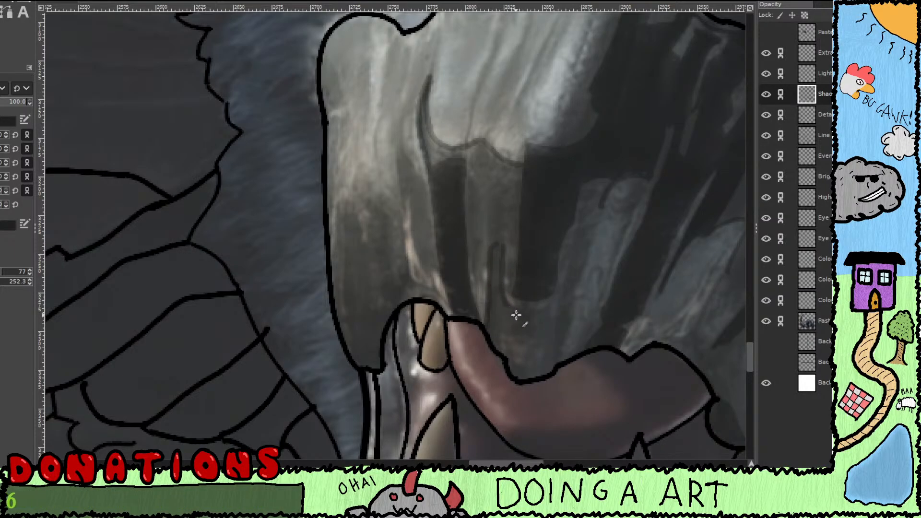
{"action": "left_click_drag", "start_coordinate": [557, 304], "coordinate": [505, 240]}
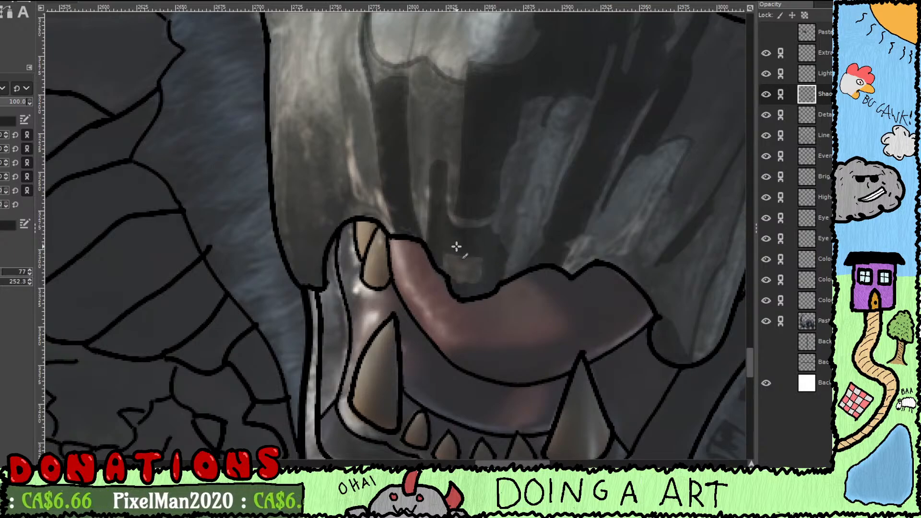
{"action": "left_click_drag", "start_coordinate": [465, 276], "coordinate": [509, 335]}
Step: Paint the shadow edge across the beak's tip in front of the teeth and darken the tip beneath it
{"action": "left_click_drag", "start_coordinate": [448, 251], "coordinate": [504, 262]}
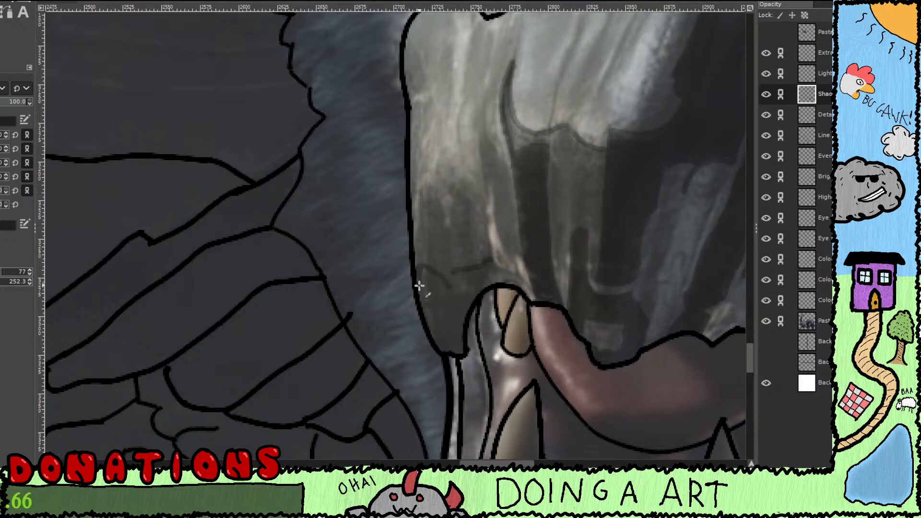
{"action": "mouse_move", "coordinate": [439, 319]}
{"action": "left_mouse_down"}
{"action": "mouse_move", "coordinate": [444, 351]}
{"action": "mouse_move", "coordinate": [458, 358]}
{"action": "mouse_move", "coordinate": [481, 284]}
{"action": "left_mouse_up"}
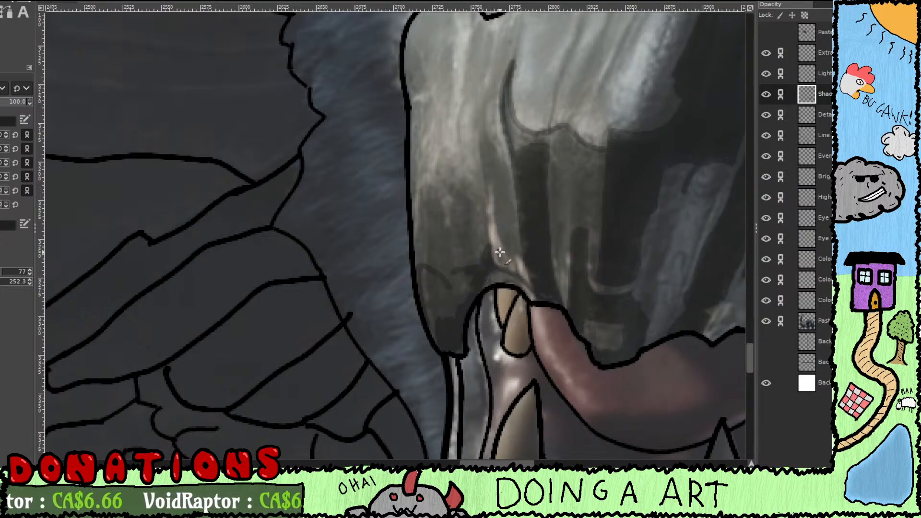
{"action": "key", "text": "shift+e"}
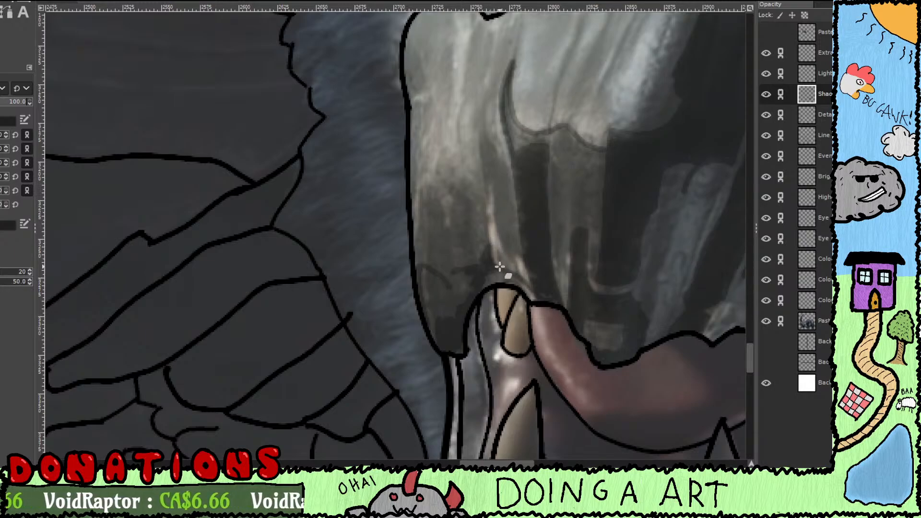
{"action": "key", "text": "p"}
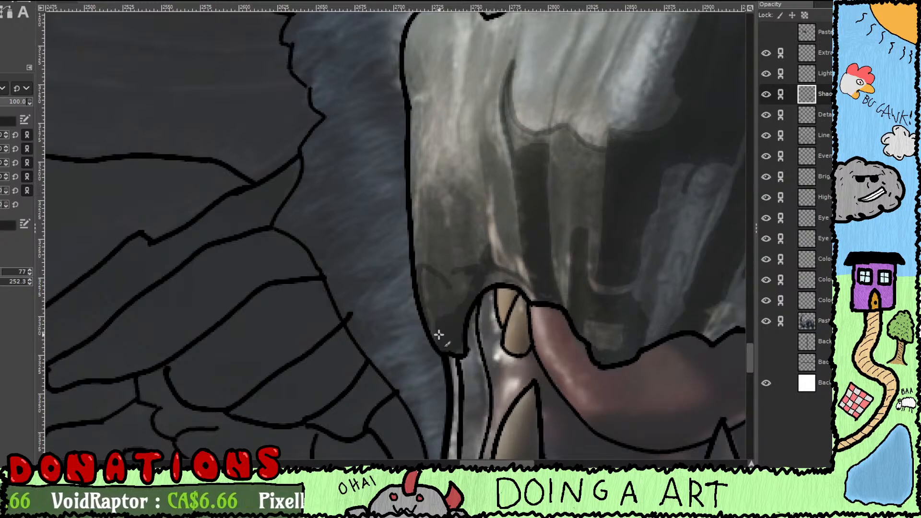
Step: Outline the shadow edges on the tongue and the mouth interior behind the lower teeth
{"action": "scroll", "coordinate": [470, 247], "scroll_direction": "down", "scroll_amount": 5}
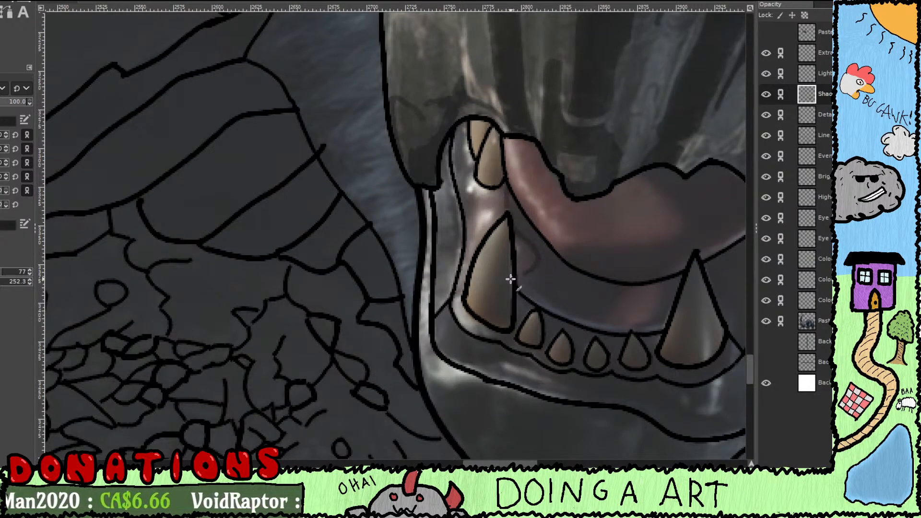
{"action": "left_click_drag", "start_coordinate": [523, 291], "coordinate": [455, 277]}
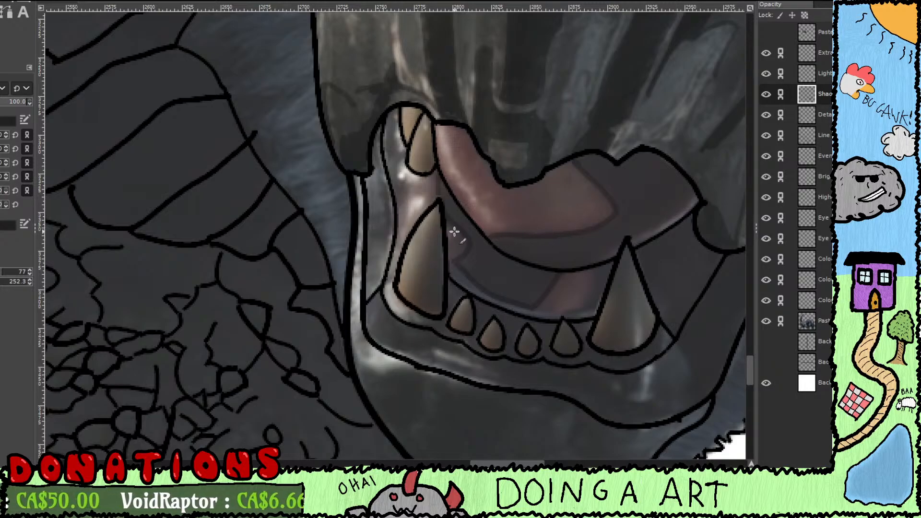
{"action": "left_click_drag", "start_coordinate": [485, 307], "coordinate": [398, 237]}
{"action": "scroll", "coordinate": [441, 302], "scroll_direction": "left", "scroll_amount": 3}
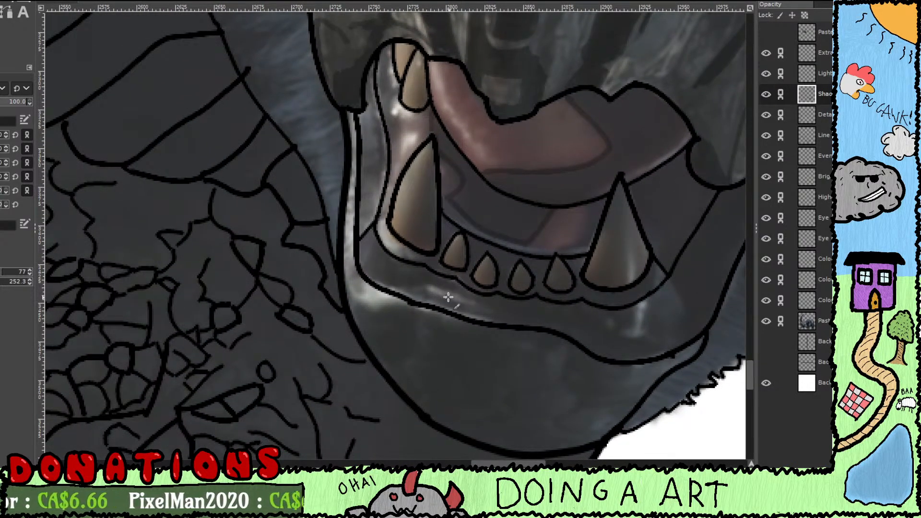
Step: Darken the lower lip beneath the front fang and trace the shadow edges around the lip's highlights
{"action": "left_click_drag", "start_coordinate": [447, 296], "coordinate": [483, 334]}
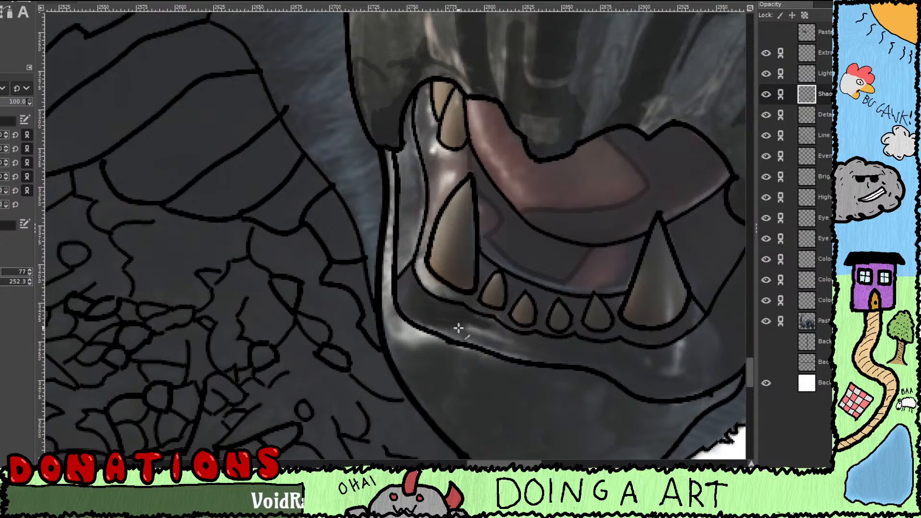
{"action": "left_click_drag", "start_coordinate": [579, 397], "coordinate": [494, 339]}
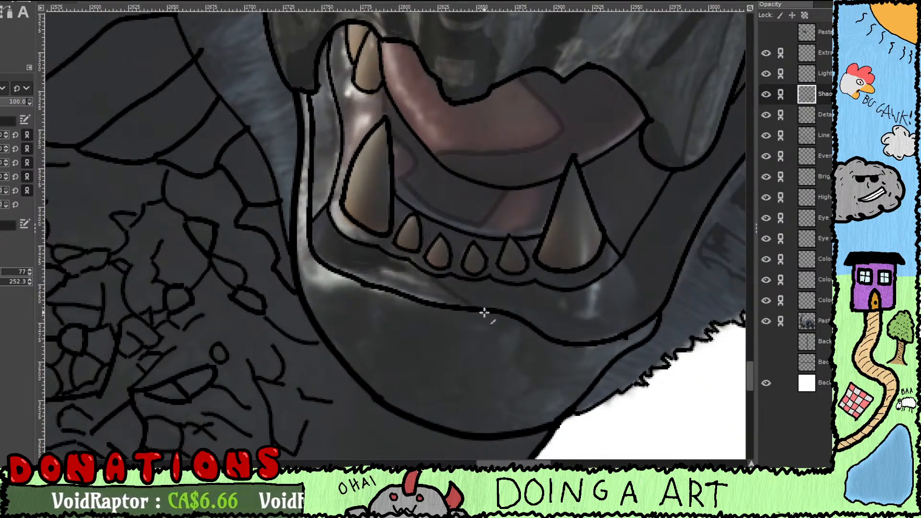
{"action": "left_click_drag", "start_coordinate": [465, 317], "coordinate": [485, 346]}
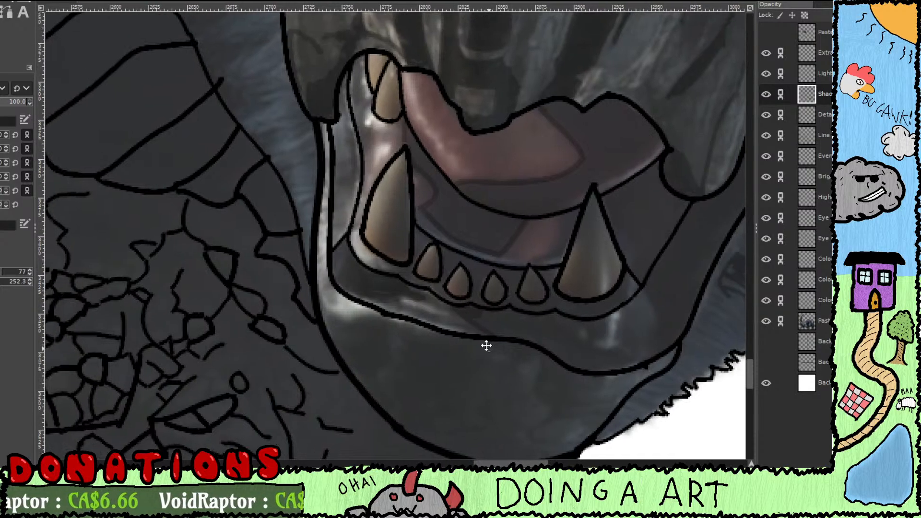
{"action": "left_click_drag", "start_coordinate": [558, 265], "coordinate": [517, 265]}
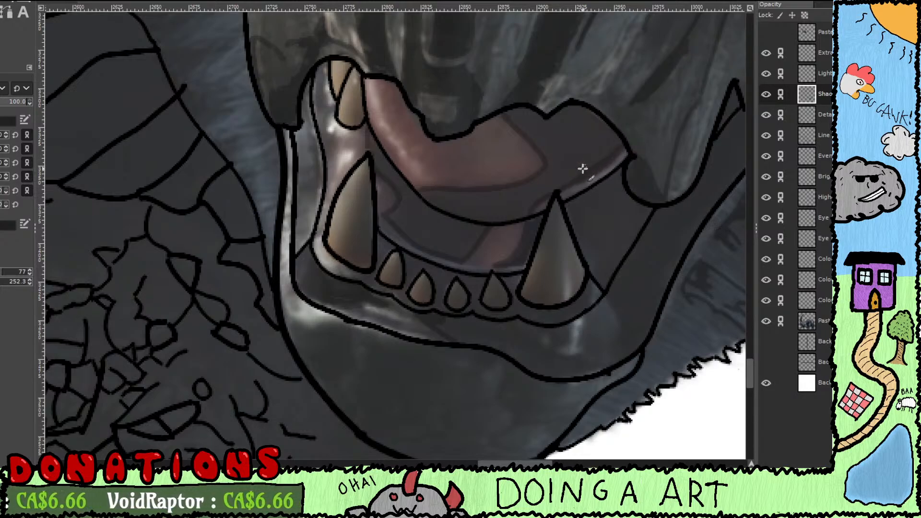
Step: Fill the rear and lower part of the tongue with shadow, leaving its bright front and thin light rim clear
{"action": "left_click_drag", "start_coordinate": [531, 186], "coordinate": [541, 205]}
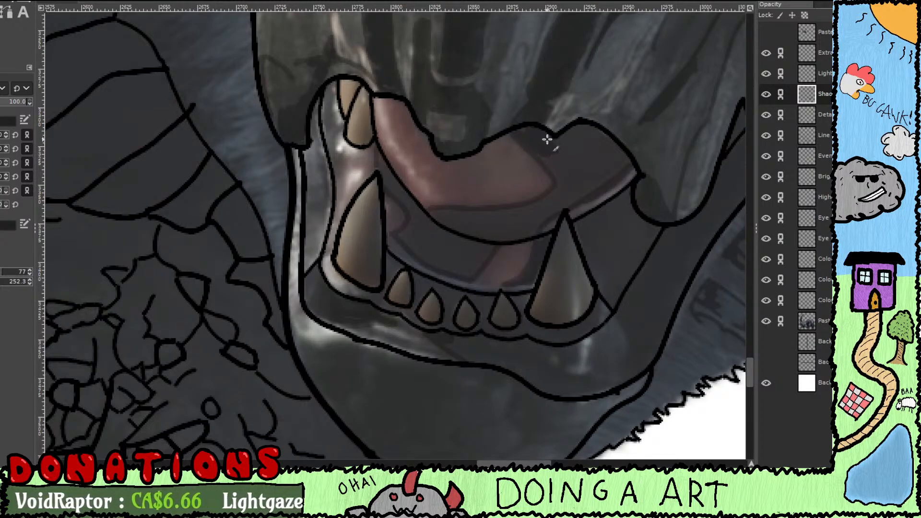
{"action": "mouse_move", "coordinate": [541, 139]}
{"action": "left_mouse_down"}
{"action": "mouse_move", "coordinate": [576, 181]}
{"action": "mouse_move", "coordinate": [574, 128]}
{"action": "left_mouse_up"}
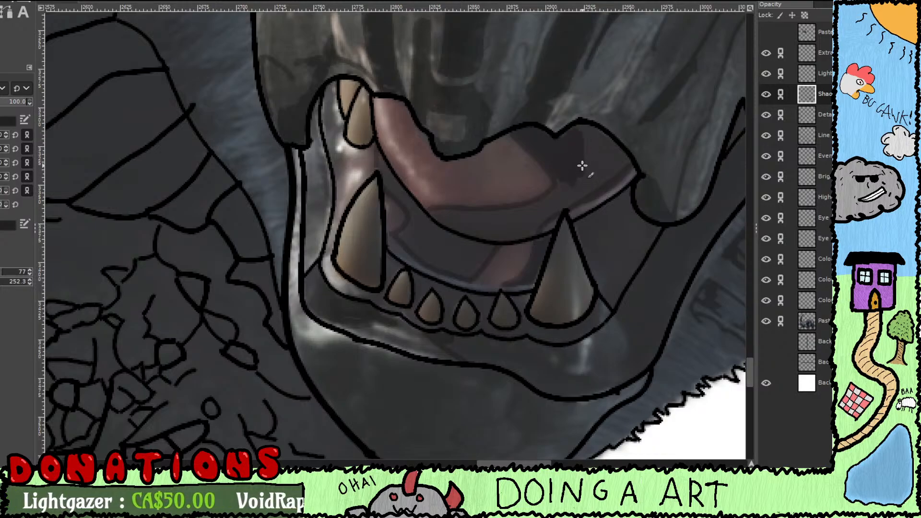
{"action": "left_click_drag", "start_coordinate": [609, 164], "coordinate": [554, 192]}
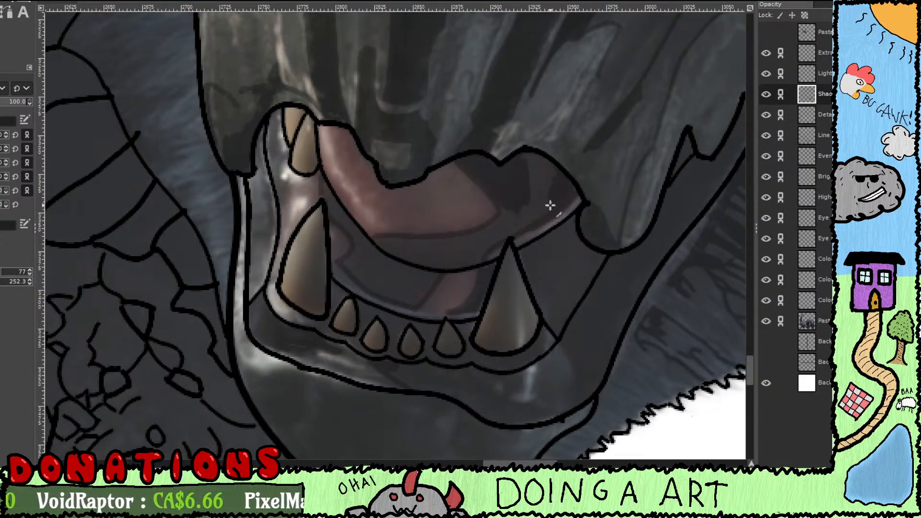
{"action": "mouse_move", "coordinate": [536, 154]}
{"action": "left_mouse_down"}
{"action": "mouse_move", "coordinate": [530, 182]}
{"action": "mouse_move", "coordinate": [541, 156]}
{"action": "left_mouse_up"}
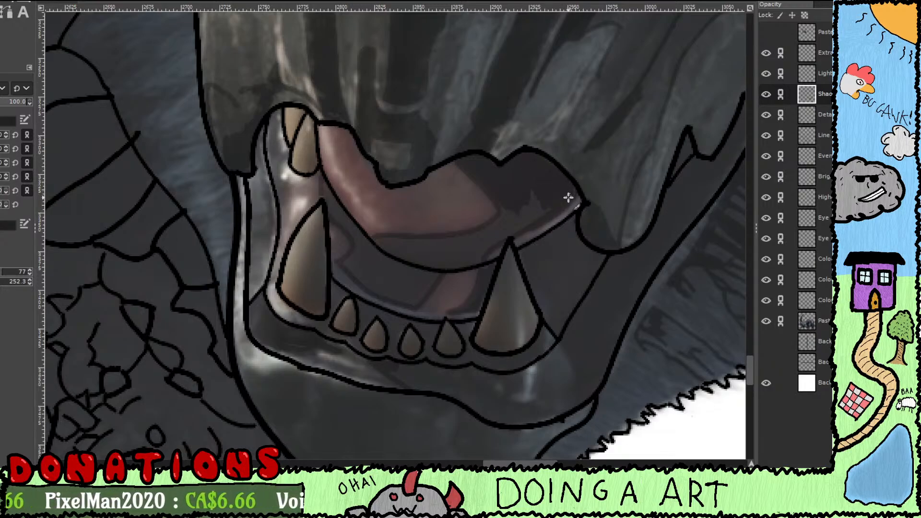
{"action": "mouse_move", "coordinate": [568, 197]}
{"action": "left_mouse_down"}
{"action": "mouse_move", "coordinate": [508, 235]}
{"action": "mouse_move", "coordinate": [531, 209]}
{"action": "mouse_move", "coordinate": [521, 209]}
{"action": "mouse_move", "coordinate": [511, 221]}
{"action": "mouse_move", "coordinate": [521, 229]}
{"action": "mouse_move", "coordinate": [499, 236]}
{"action": "mouse_move", "coordinate": [575, 159]}
{"action": "left_mouse_up"}
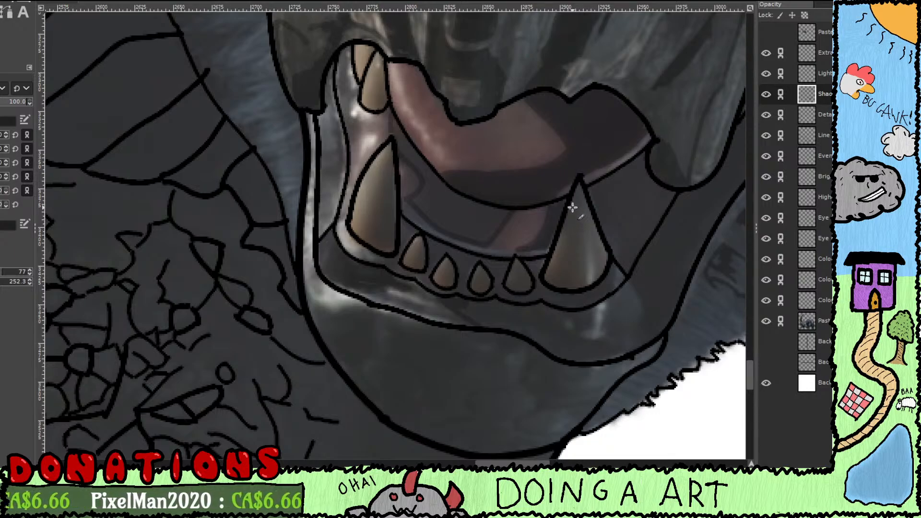
Step: Fill the mouth interior below the tongue with shadow, around the pink patches beside the two large fangs
{"action": "left_click_drag", "start_coordinate": [560, 164], "coordinate": [603, 208]}
{"action": "left_click_drag", "start_coordinate": [496, 214], "coordinate": [547, 258]}
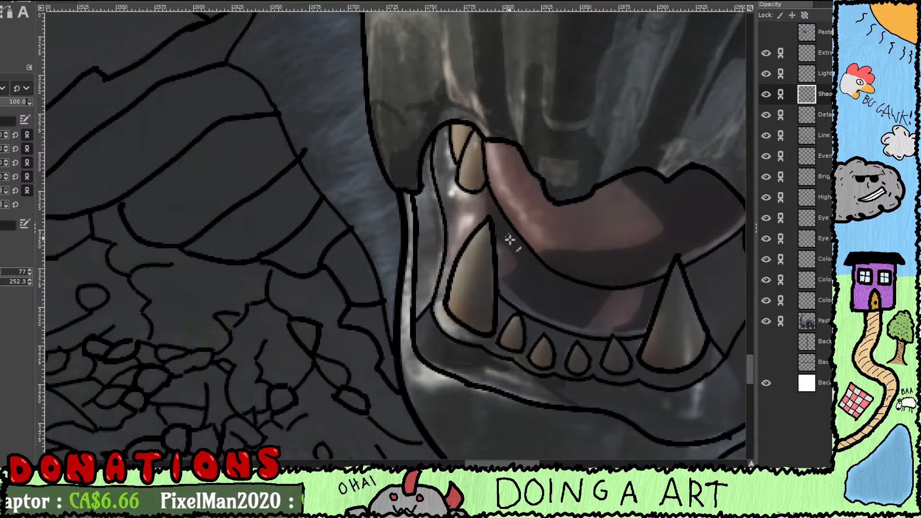
{"action": "left_click_drag", "start_coordinate": [659, 294], "coordinate": [587, 258]}
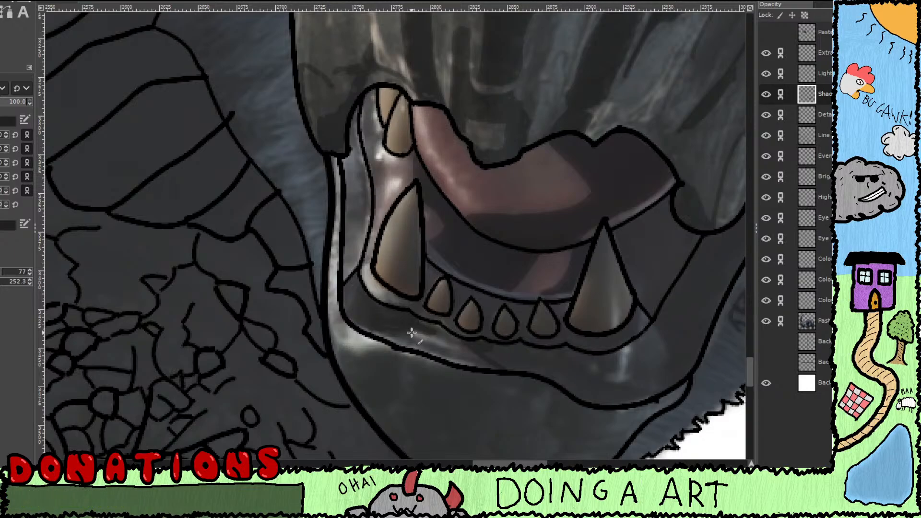
Step: Fill the lower lip shadow around its highlights and darken the side of the jaw up the narrow strip beneath the beak's rear corner
{"action": "left_click_drag", "start_coordinate": [420, 342], "coordinate": [364, 301]}
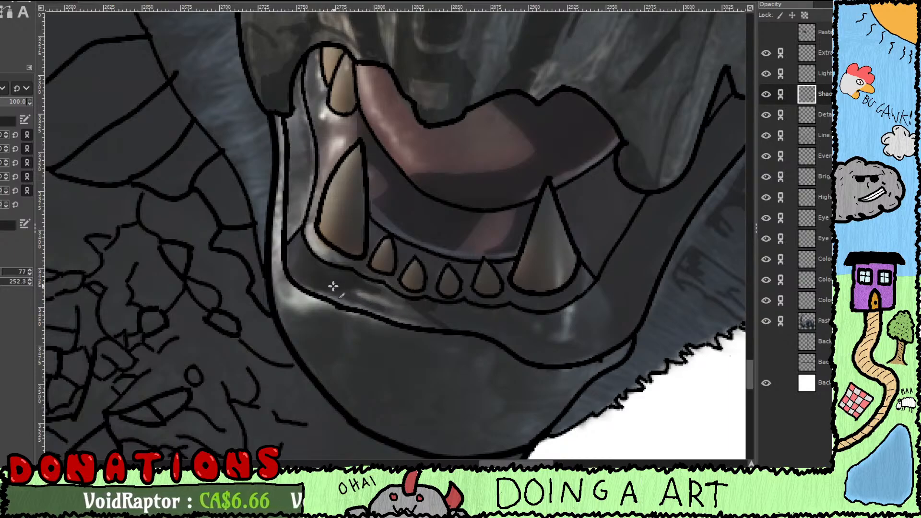
{"action": "left_click_drag", "start_coordinate": [458, 333], "coordinate": [408, 299]}
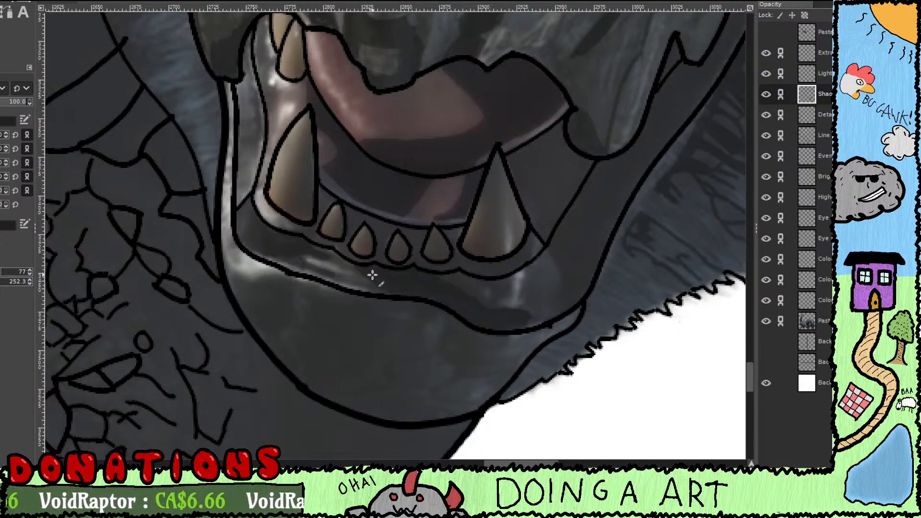
{"action": "left_click_drag", "start_coordinate": [460, 334], "coordinate": [394, 308]}
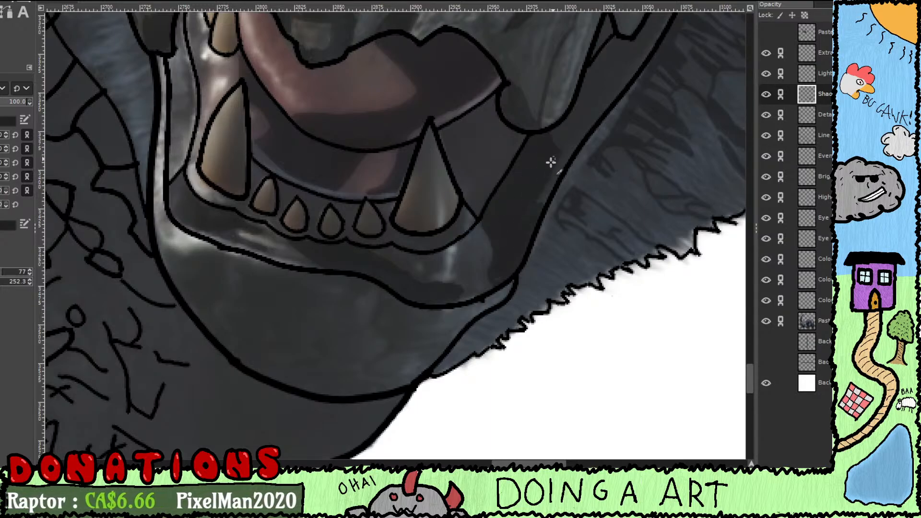
{"action": "left_click_drag", "start_coordinate": [551, 179], "coordinate": [506, 297]}
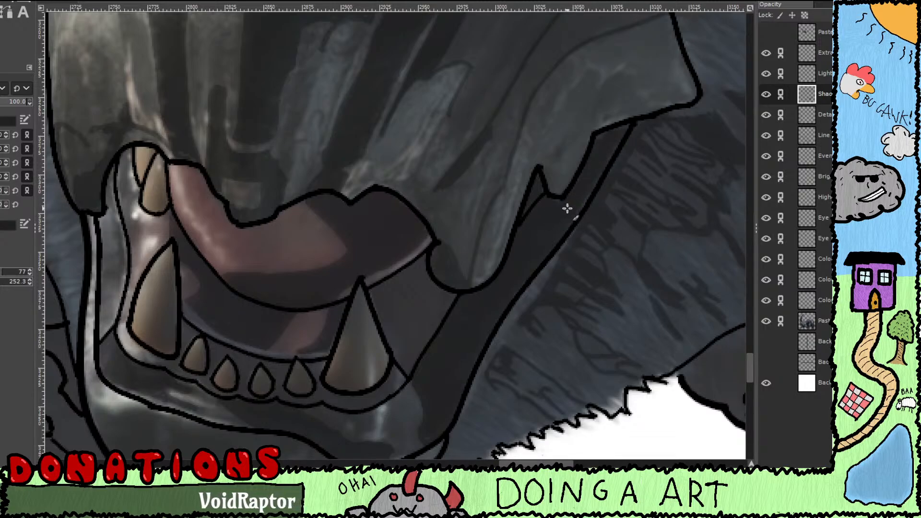
{"action": "left_click_drag", "start_coordinate": [608, 172], "coordinate": [534, 253]}
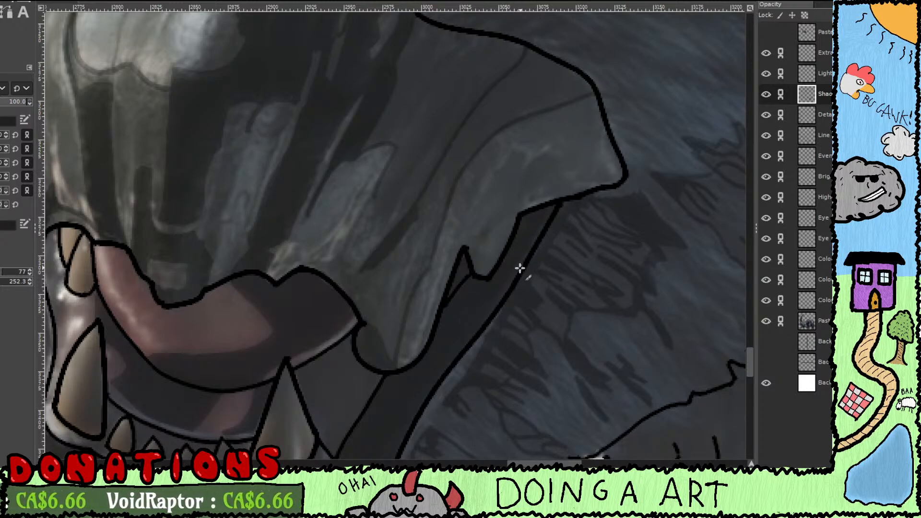
Step: Examine the beak, mouth, jaw and neighbouring fur for areas that still need shading
{"action": "left_click_drag", "start_coordinate": [459, 337], "coordinate": [552, 262]}
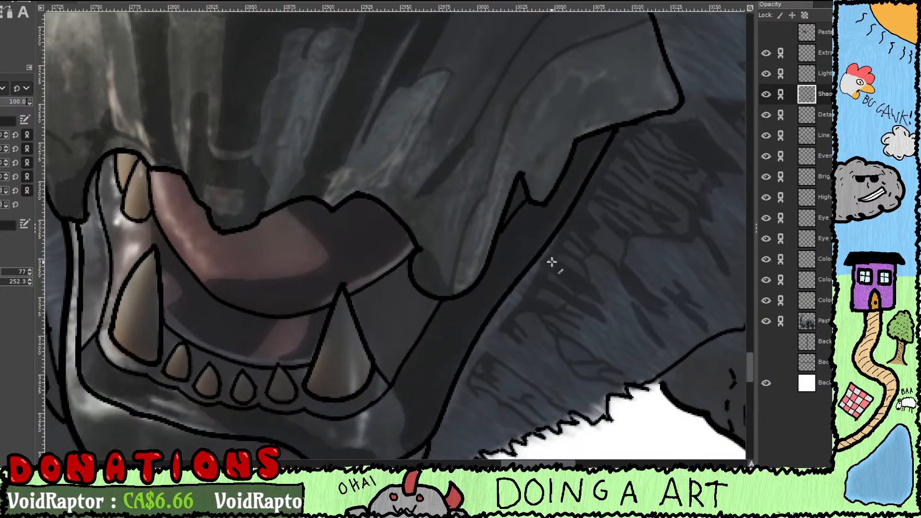
{"action": "left_click_drag", "start_coordinate": [444, 299], "coordinate": [540, 270]}
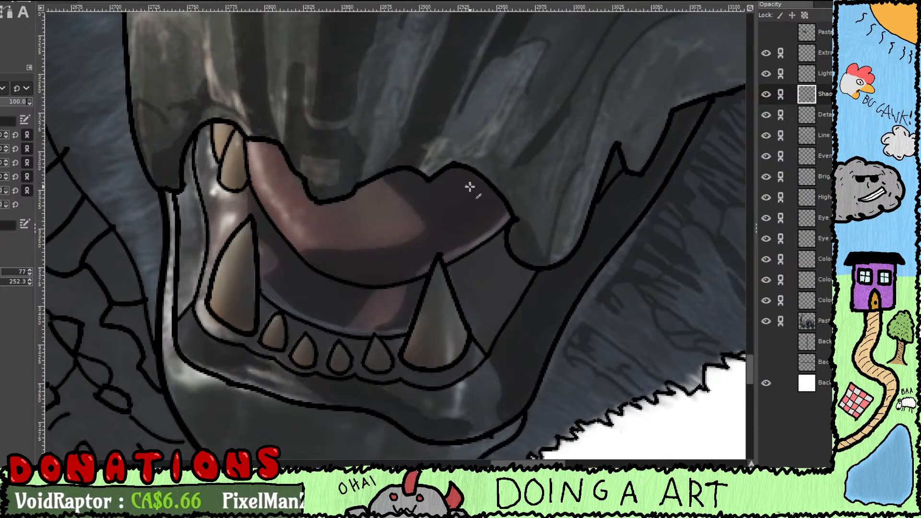
{"action": "scroll", "coordinate": [528, 256], "scroll_direction": "right", "scroll_amount": 10}
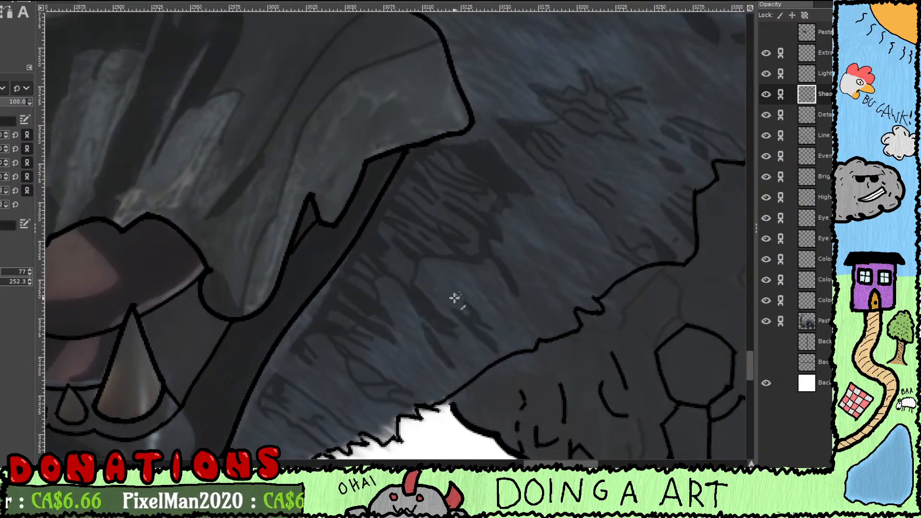
{"action": "left_click_drag", "start_coordinate": [405, 377], "coordinate": [547, 450]}
{"action": "left_click_drag", "start_coordinate": [394, 256], "coordinate": [534, 408]}
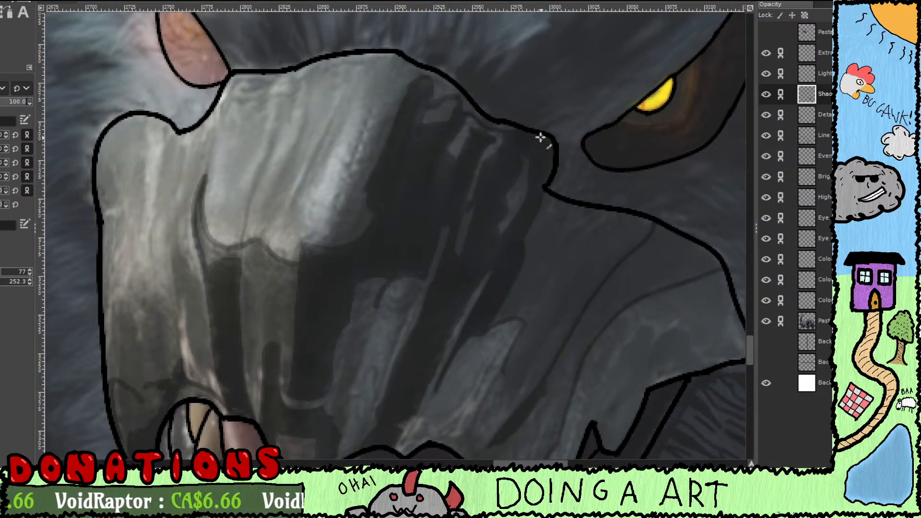
{"action": "mouse_move", "coordinate": [527, 200]}
{"action": "left_mouse_down"}
{"action": "mouse_move", "coordinate": [452, 250]}
{"action": "mouse_move", "coordinate": [585, 205]}
{"action": "left_mouse_up"}
{"action": "left_click_drag", "start_coordinate": [424, 312], "coordinate": [522, 214]}
{"action": "left_click_drag", "start_coordinate": [467, 344], "coordinate": [514, 235]}
{"action": "left_click_drag", "start_coordinate": [488, 301], "coordinate": [506, 185]}
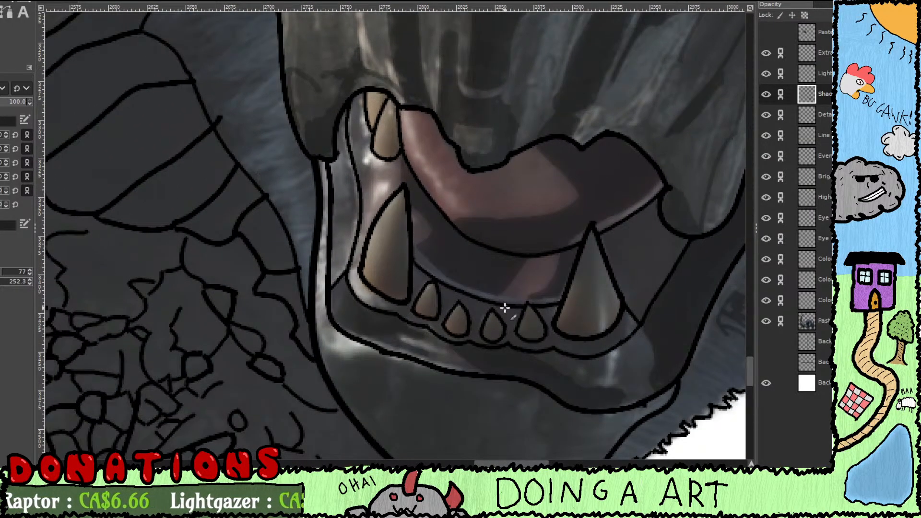
{"action": "left_click_drag", "start_coordinate": [505, 309], "coordinate": [524, 212]}
{"action": "left_click_drag", "start_coordinate": [496, 286], "coordinate": [456, 301]}
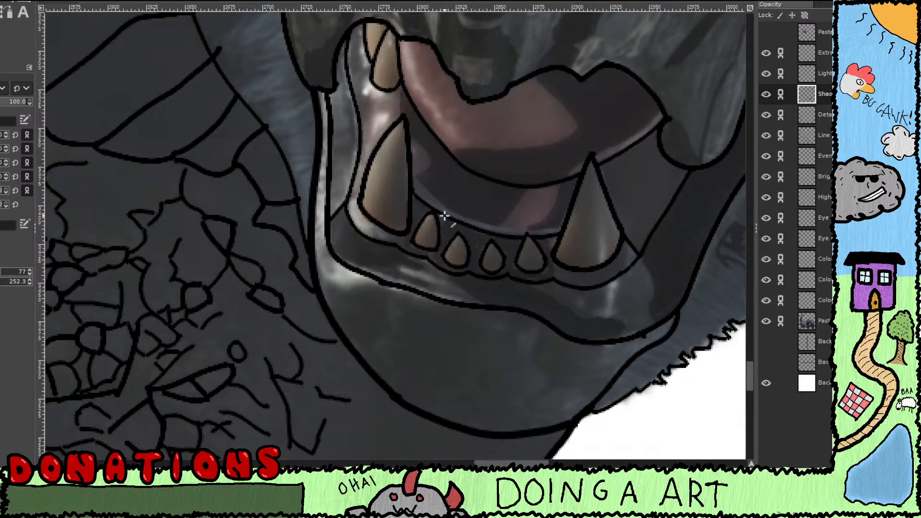
Step: Shade the rear half of the front fang and darken the large rear fang around its narrow highlight
{"action": "left_click_drag", "start_coordinate": [442, 238], "coordinate": [486, 299]}
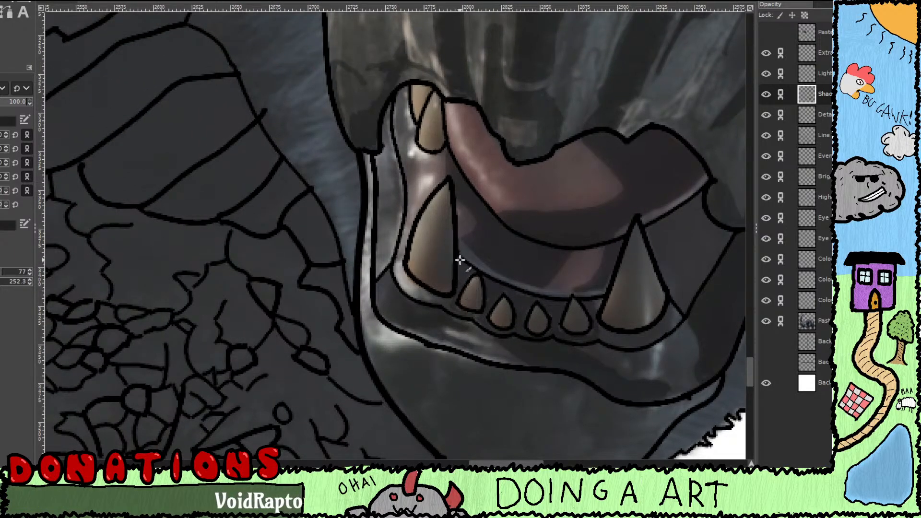
{"action": "mouse_move", "coordinate": [455, 287]}
{"action": "left_mouse_down"}
{"action": "mouse_move", "coordinate": [430, 266]}
{"action": "mouse_move", "coordinate": [453, 195]}
{"action": "mouse_move", "coordinate": [446, 251]}
{"action": "mouse_move", "coordinate": [451, 220]}
{"action": "mouse_move", "coordinate": [454, 280]}
{"action": "mouse_move", "coordinate": [443, 263]}
{"action": "mouse_move", "coordinate": [446, 223]}
{"action": "mouse_move", "coordinate": [439, 251]}
{"action": "mouse_move", "coordinate": [453, 286]}
{"action": "mouse_move", "coordinate": [430, 266]}
{"action": "mouse_move", "coordinate": [428, 245]}
{"action": "mouse_move", "coordinate": [456, 186]}
{"action": "mouse_move", "coordinate": [452, 258]}
{"action": "left_mouse_up"}
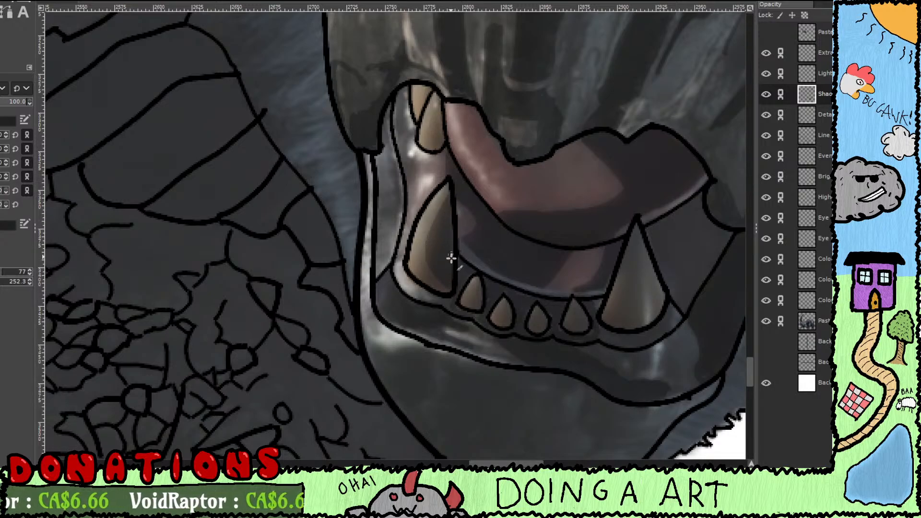
{"action": "left_click_drag", "start_coordinate": [479, 302], "coordinate": [402, 242]}
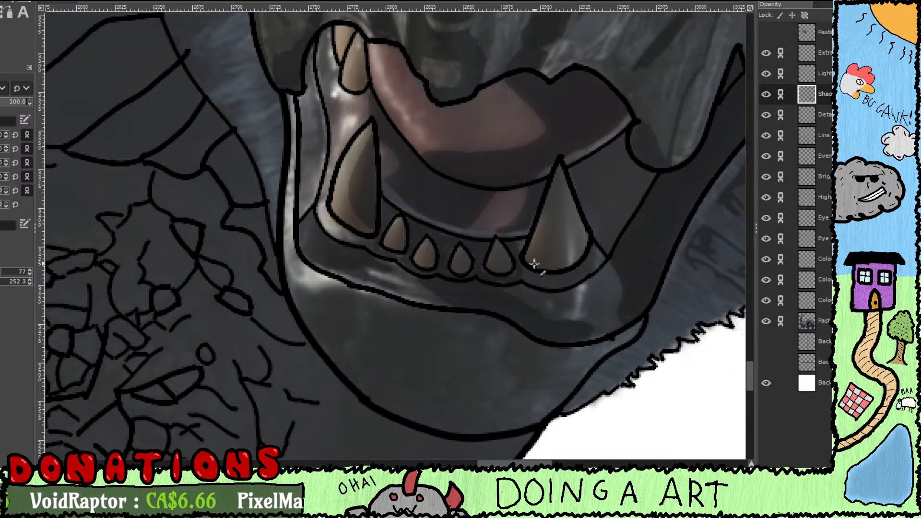
{"action": "mouse_move", "coordinate": [531, 262]}
{"action": "left_mouse_down"}
{"action": "mouse_move", "coordinate": [547, 238]}
{"action": "mouse_move", "coordinate": [549, 211]}
{"action": "mouse_move", "coordinate": [539, 208]}
{"action": "mouse_move", "coordinate": [564, 165]}
{"action": "mouse_move", "coordinate": [562, 272]}
{"action": "mouse_move", "coordinate": [533, 264]}
{"action": "mouse_move", "coordinate": [552, 209]}
{"action": "mouse_move", "coordinate": [556, 260]}
{"action": "left_mouse_up"}
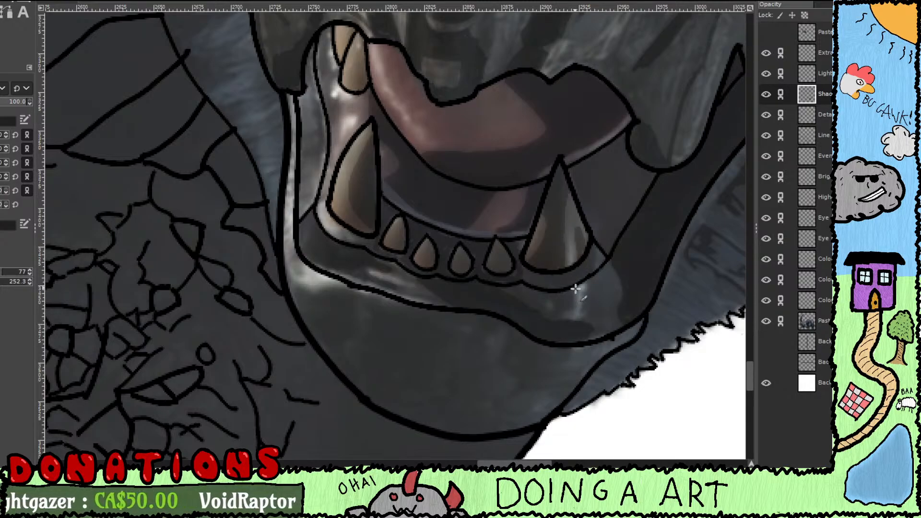
{"action": "left_click_drag", "start_coordinate": [576, 289], "coordinate": [540, 258]}
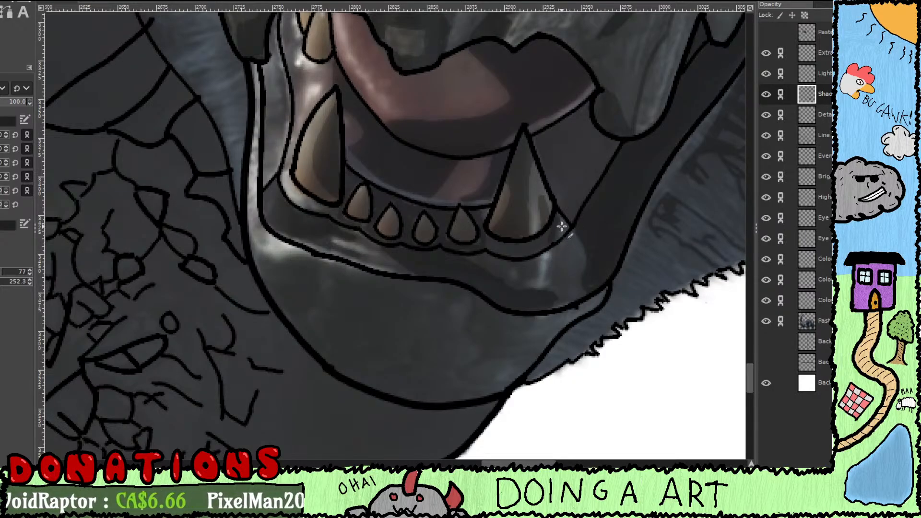
Step: Shade the small lower teeth between the two large fangs, leaving their front edges lighter
{"action": "key", "text": "shift+e"}
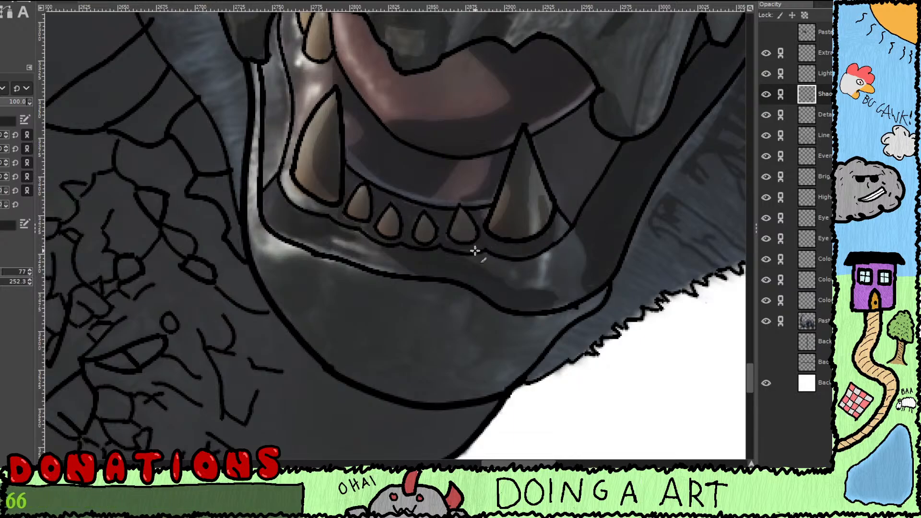
{"action": "mouse_move", "coordinate": [462, 243]}
{"action": "left_mouse_down"}
{"action": "mouse_move", "coordinate": [466, 214]}
{"action": "mouse_move", "coordinate": [472, 242]}
{"action": "left_mouse_up"}
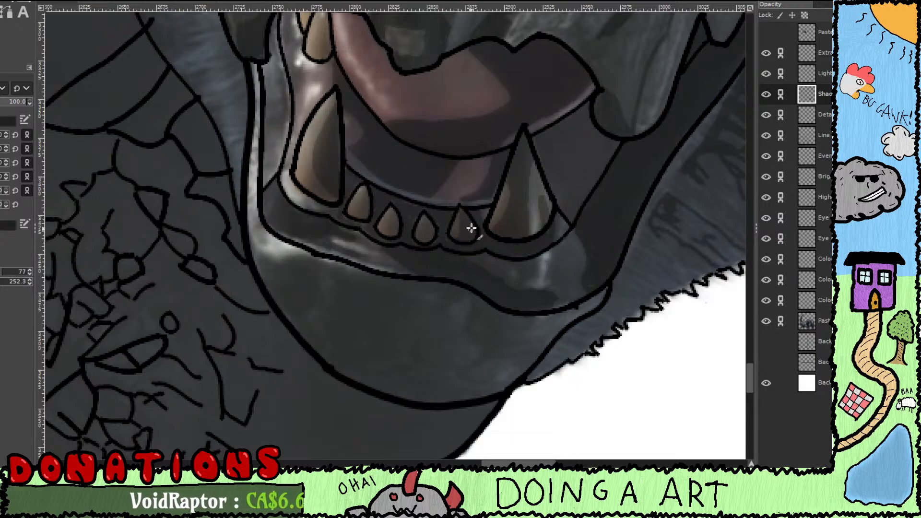
{"action": "scroll", "coordinate": [434, 261], "scroll_direction": "left", "scroll_amount": 1}
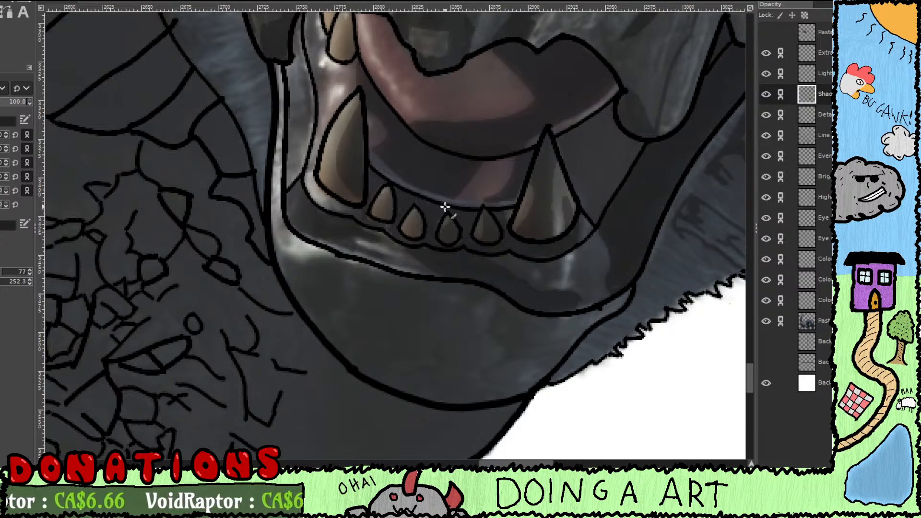
{"action": "scroll", "coordinate": [445, 206], "scroll_direction": "left", "scroll_amount": 2}
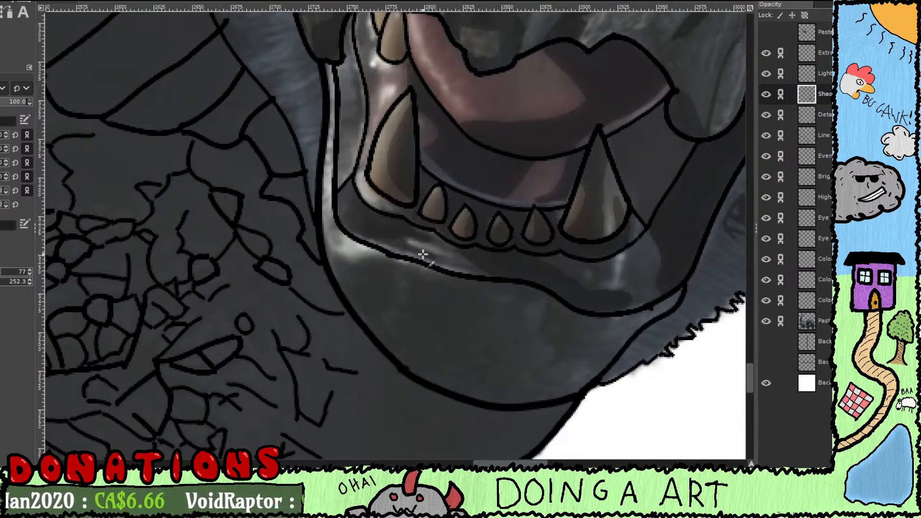
Step: Darken the lip behind the rear fang and outline and fill the shadow on the front of the chin
{"action": "scroll", "coordinate": [517, 274], "scroll_direction": "right", "scroll_amount": 3}
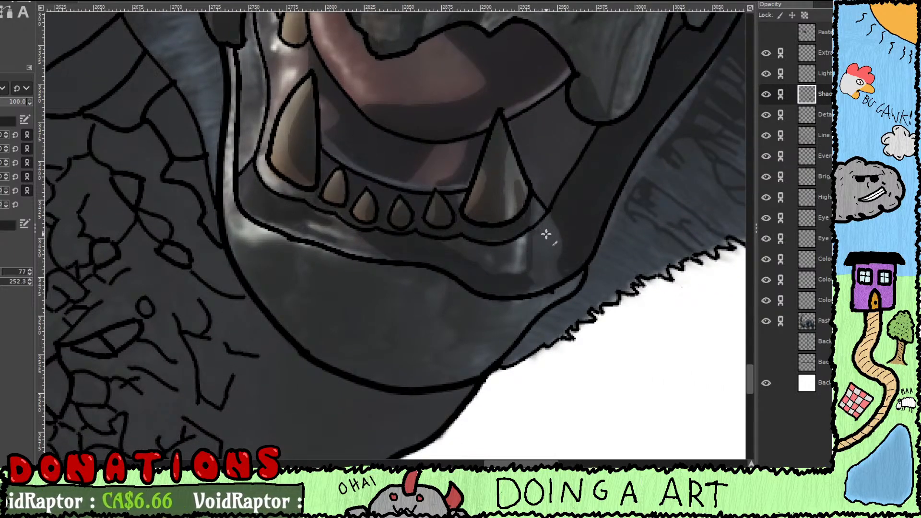
{"action": "key", "text": "shift+e"}
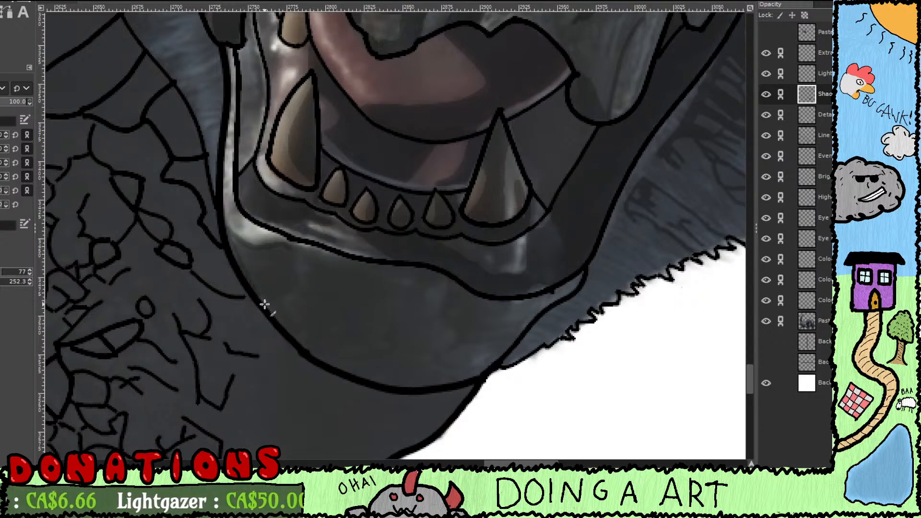
{"action": "mouse_move", "coordinate": [288, 254]}
{"action": "left_mouse_down"}
{"action": "mouse_move", "coordinate": [299, 290]}
{"action": "mouse_move", "coordinate": [283, 300]}
{"action": "mouse_move", "coordinate": [298, 326]}
{"action": "left_mouse_up"}
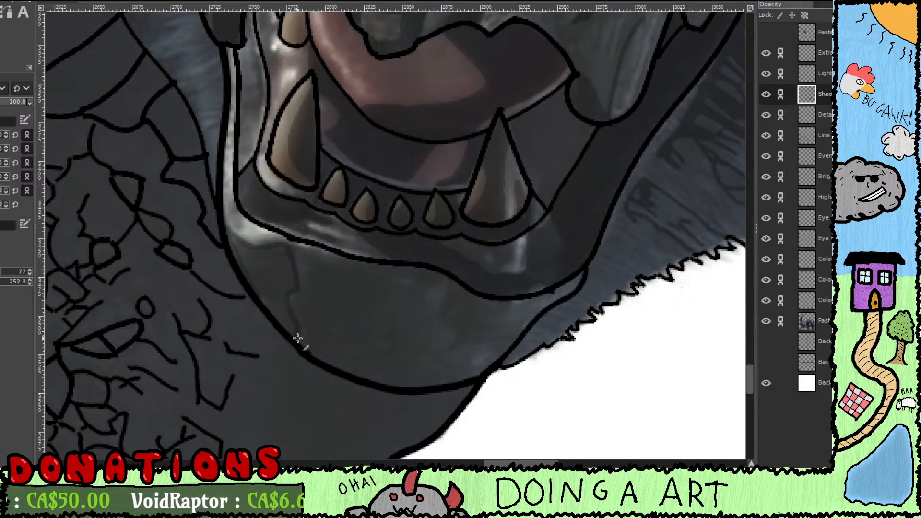
{"action": "mouse_move", "coordinate": [260, 295]}
{"action": "left_mouse_down"}
{"action": "mouse_move", "coordinate": [290, 324]}
{"action": "mouse_move", "coordinate": [278, 246]}
{"action": "mouse_move", "coordinate": [286, 258]}
{"action": "left_mouse_up"}
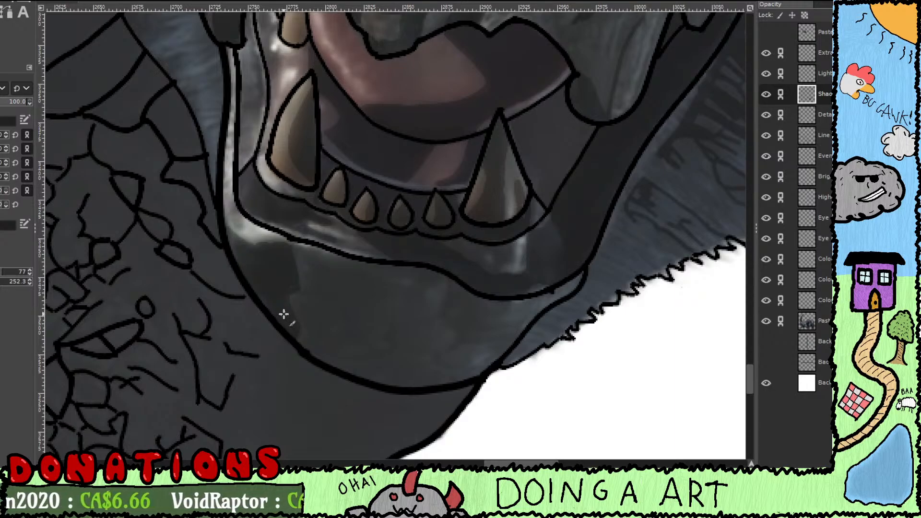
Step: Trace and fill an irregular shadow patch on the rear of the chin beneath the lip's lowest curve
{"action": "left_click_drag", "start_coordinate": [402, 356], "coordinate": [353, 310]}
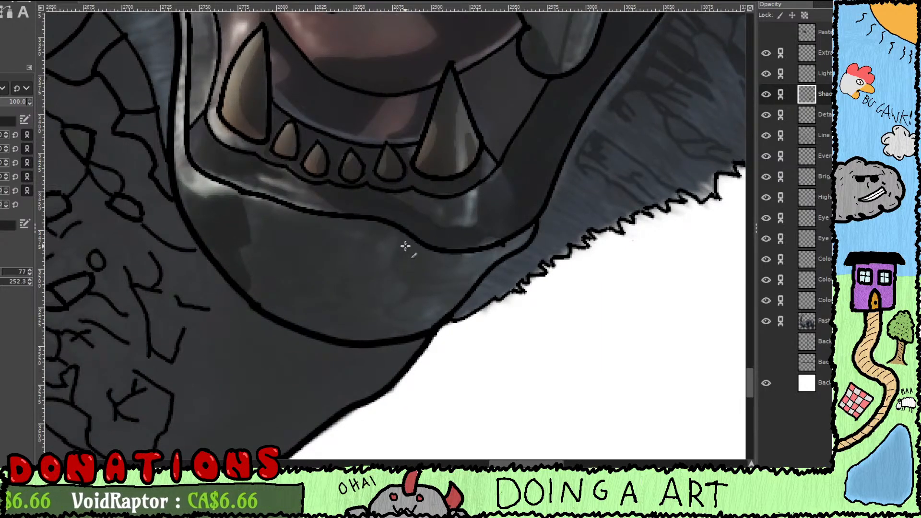
{"action": "mouse_move", "coordinate": [402, 233]}
{"action": "left_mouse_down"}
{"action": "mouse_move", "coordinate": [394, 263]}
{"action": "mouse_move", "coordinate": [421, 292]}
{"action": "left_mouse_up"}
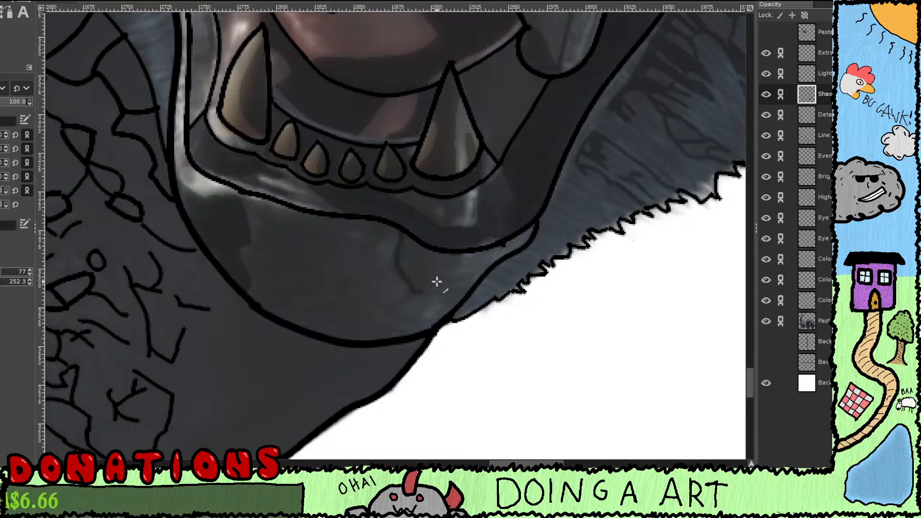
{"action": "left_click_drag", "start_coordinate": [458, 256], "coordinate": [426, 268]}
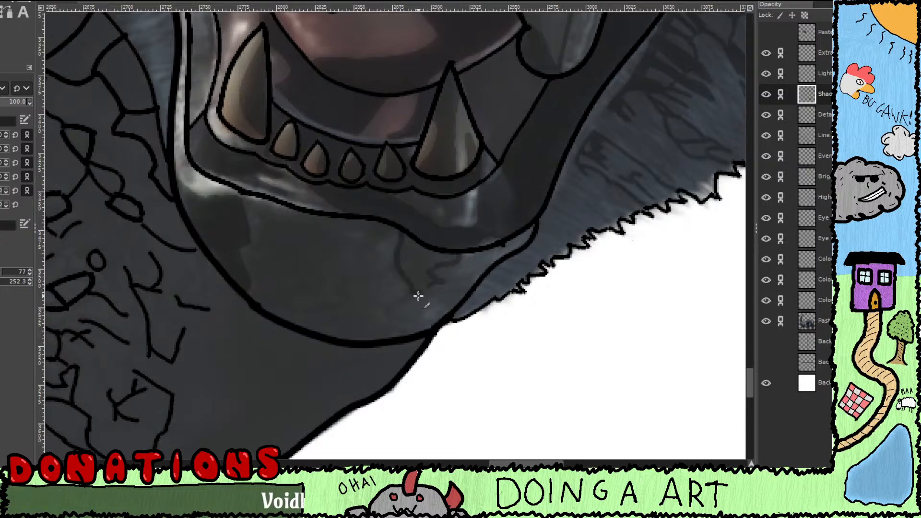
{"action": "mouse_move", "coordinate": [427, 285]}
{"action": "left_mouse_down"}
{"action": "mouse_move", "coordinate": [401, 251]}
{"action": "mouse_move", "coordinate": [411, 237]}
{"action": "mouse_move", "coordinate": [430, 286]}
{"action": "mouse_move", "coordinate": [437, 268]}
{"action": "mouse_move", "coordinate": [454, 283]}
{"action": "mouse_move", "coordinate": [448, 267]}
{"action": "mouse_move", "coordinate": [415, 248]}
{"action": "mouse_move", "coordinate": [443, 282]}
{"action": "mouse_move", "coordinate": [418, 247]}
{"action": "mouse_move", "coordinate": [452, 259]}
{"action": "mouse_move", "coordinate": [417, 269]}
{"action": "mouse_move", "coordinate": [429, 279]}
{"action": "mouse_move", "coordinate": [434, 264]}
{"action": "mouse_move", "coordinate": [414, 292]}
{"action": "mouse_move", "coordinate": [406, 237]}
{"action": "mouse_move", "coordinate": [437, 261]}
{"action": "mouse_move", "coordinate": [454, 260]}
{"action": "mouse_move", "coordinate": [440, 286]}
{"action": "mouse_move", "coordinate": [505, 290]}
{"action": "left_mouse_up"}
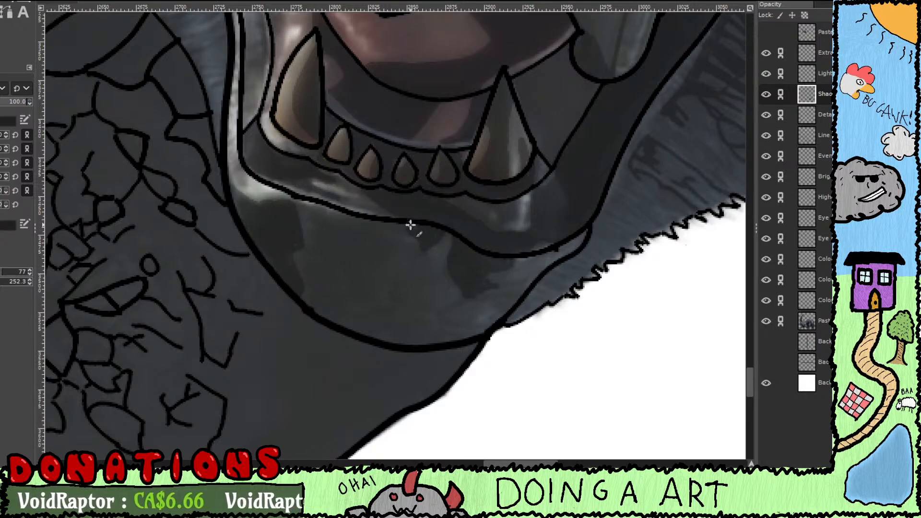
Step: Trace the shadow edge across the lower chin and up its middle toward the lip
{"action": "left_click_drag", "start_coordinate": [432, 243], "coordinate": [496, 256]}
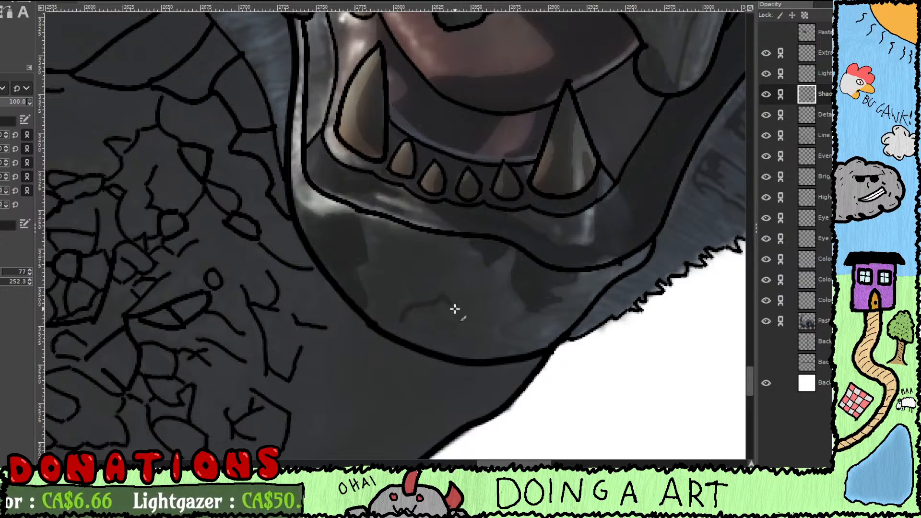
{"action": "mouse_move", "coordinate": [455, 309]}
{"action": "left_mouse_down"}
{"action": "mouse_move", "coordinate": [500, 325]}
{"action": "mouse_move", "coordinate": [508, 347]}
{"action": "left_mouse_up"}
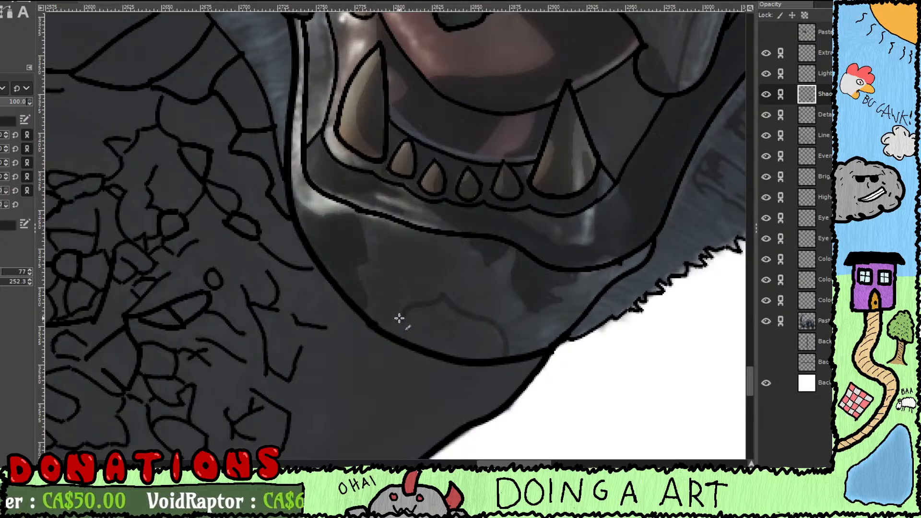
{"action": "left_click_drag", "start_coordinate": [439, 300], "coordinate": [454, 264]}
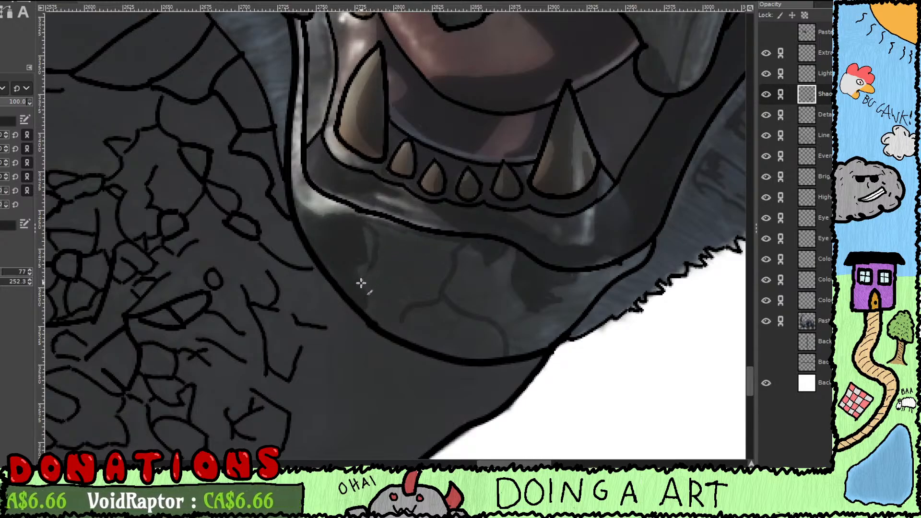
{"action": "mouse_move", "coordinate": [367, 279]}
{"action": "left_mouse_down"}
{"action": "mouse_move", "coordinate": [366, 290]}
{"action": "mouse_move", "coordinate": [376, 265]}
{"action": "left_mouse_up"}
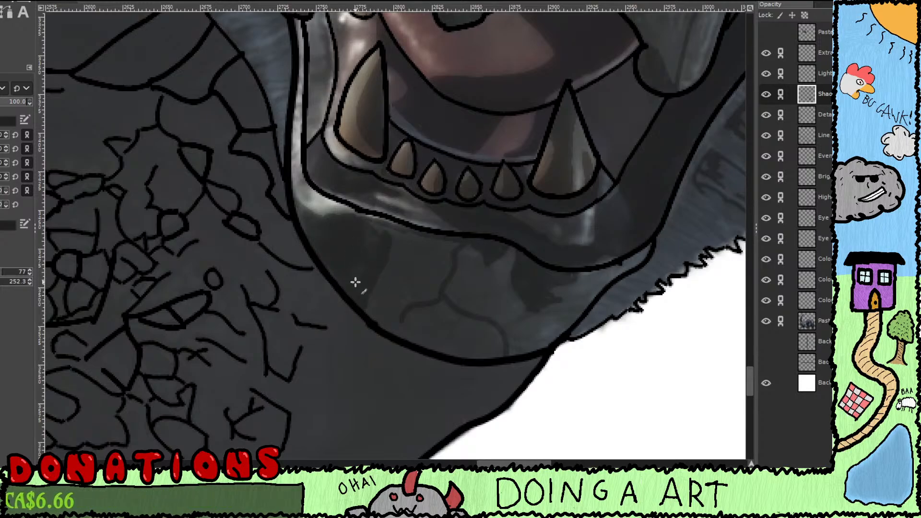
{"action": "key", "text": "shift+e"}
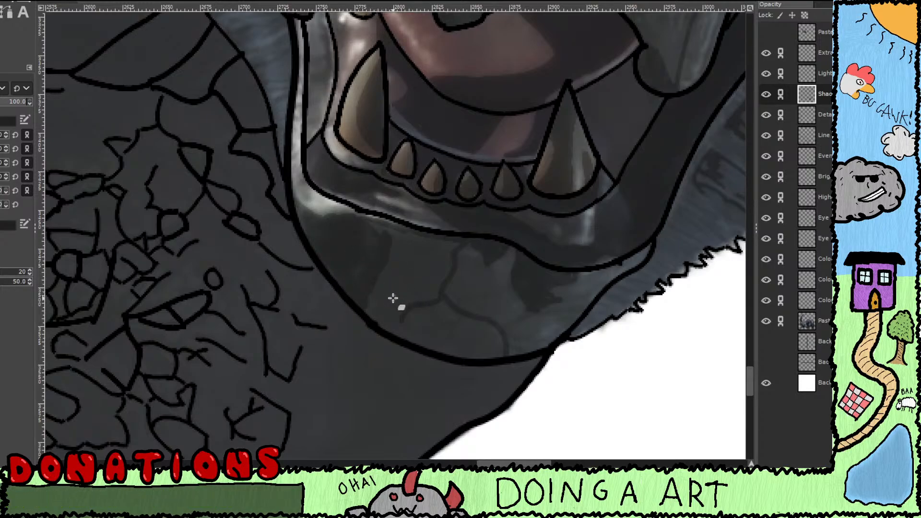
{"action": "key", "text": "ctrl+z"}
{"action": "key", "text": "p"}
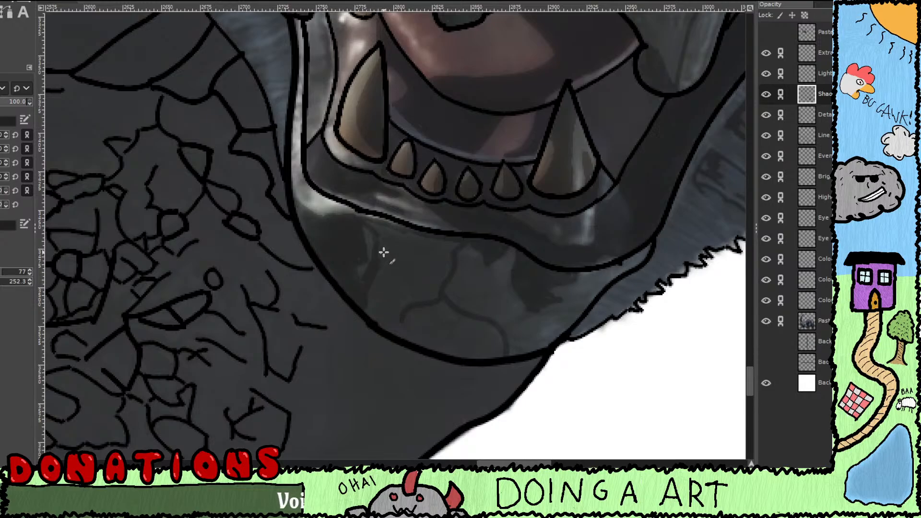
Step: Fill the front and lower chin with shadow up to the traced edge, keeping the small front highlight clear
{"action": "mouse_move", "coordinate": [366, 304]}
{"action": "left_mouse_down"}
{"action": "mouse_move", "coordinate": [433, 350]}
{"action": "mouse_move", "coordinate": [410, 311]}
{"action": "mouse_move", "coordinate": [456, 354]}
{"action": "mouse_move", "coordinate": [466, 349]}
{"action": "mouse_move", "coordinate": [436, 309]}
{"action": "mouse_move", "coordinate": [448, 310]}
{"action": "mouse_move", "coordinate": [496, 344]}
{"action": "mouse_move", "coordinate": [481, 329]}
{"action": "mouse_move", "coordinate": [489, 350]}
{"action": "mouse_move", "coordinate": [441, 346]}
{"action": "mouse_move", "coordinate": [494, 354]}
{"action": "mouse_move", "coordinate": [445, 317]}
{"action": "mouse_move", "coordinate": [440, 272]}
{"action": "mouse_move", "coordinate": [441, 290]}
{"action": "mouse_move", "coordinate": [451, 249]}
{"action": "mouse_move", "coordinate": [438, 275]}
{"action": "mouse_move", "coordinate": [430, 271]}
{"action": "mouse_move", "coordinate": [440, 240]}
{"action": "mouse_move", "coordinate": [436, 312]}
{"action": "mouse_move", "coordinate": [450, 284]}
{"action": "left_mouse_up"}
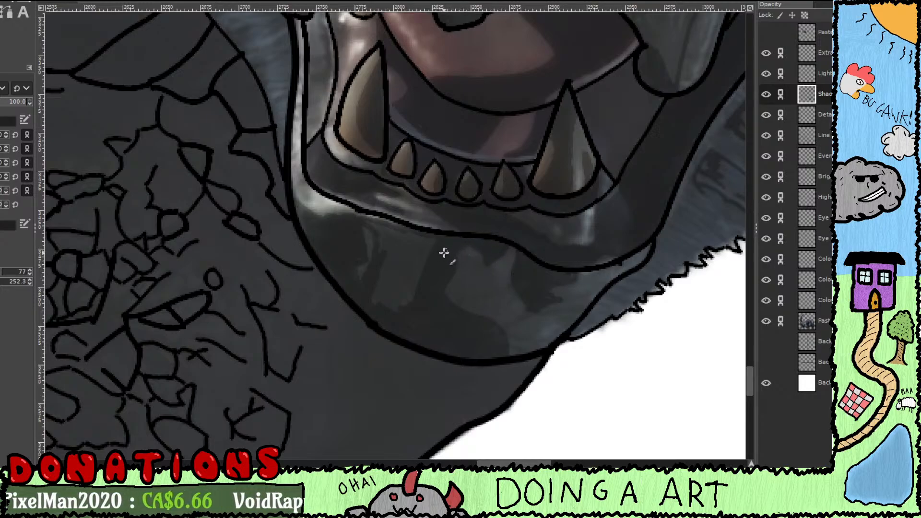
{"action": "mouse_move", "coordinate": [390, 310]}
{"action": "left_mouse_down"}
{"action": "mouse_move", "coordinate": [354, 273]}
{"action": "mouse_move", "coordinate": [408, 312]}
{"action": "mouse_move", "coordinate": [367, 271]}
{"action": "mouse_move", "coordinate": [426, 261]}
{"action": "mouse_move", "coordinate": [430, 247]}
{"action": "mouse_move", "coordinate": [429, 270]}
{"action": "mouse_move", "coordinate": [407, 293]}
{"action": "mouse_move", "coordinate": [443, 243]}
{"action": "mouse_move", "coordinate": [401, 241]}
{"action": "mouse_move", "coordinate": [370, 226]}
{"action": "mouse_move", "coordinate": [391, 289]}
{"action": "mouse_move", "coordinate": [403, 297]}
{"action": "mouse_move", "coordinate": [385, 287]}
{"action": "left_mouse_up"}
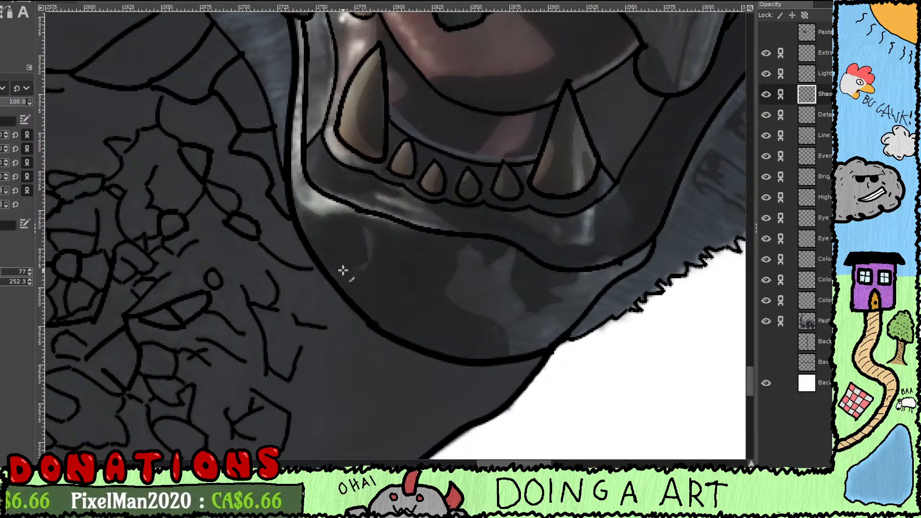
Step: Examine the shaded mouth up close and the whole head in context with the surrounding body
{"action": "scroll", "coordinate": [343, 270], "scroll_direction": "up", "scroll_amount": 3}
{"action": "scroll", "coordinate": [344, 270], "scroll_direction": "left", "scroll_amount": 1}
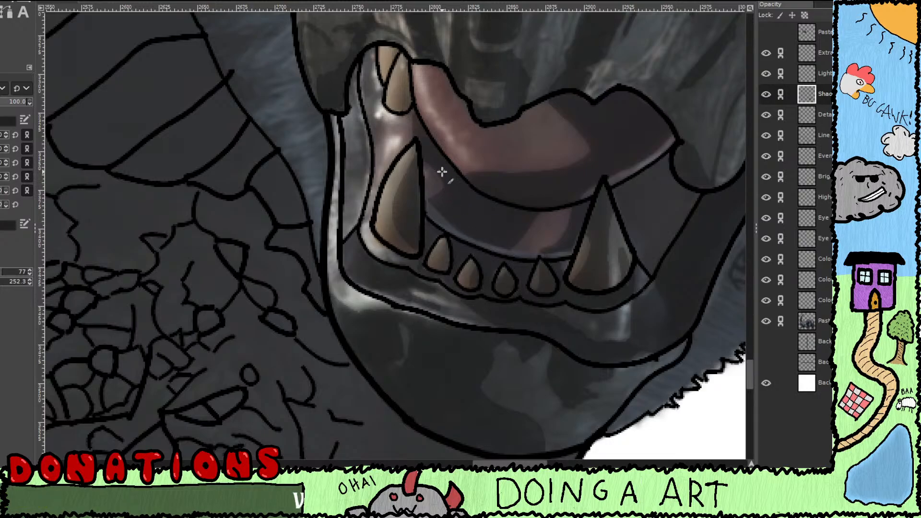
{"action": "left_click_drag", "start_coordinate": [436, 180], "coordinate": [485, 304]}
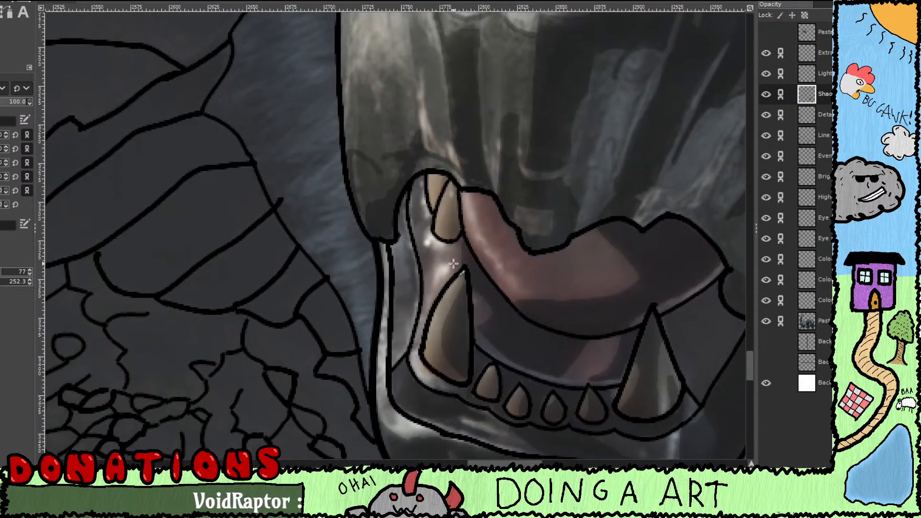
{"action": "left_click_drag", "start_coordinate": [401, 183], "coordinate": [401, 243]}
{"action": "left_click_drag", "start_coordinate": [416, 281], "coordinate": [432, 258]}
{"action": "scroll", "coordinate": [432, 258], "scroll_direction": "down", "scroll_amount": 3}
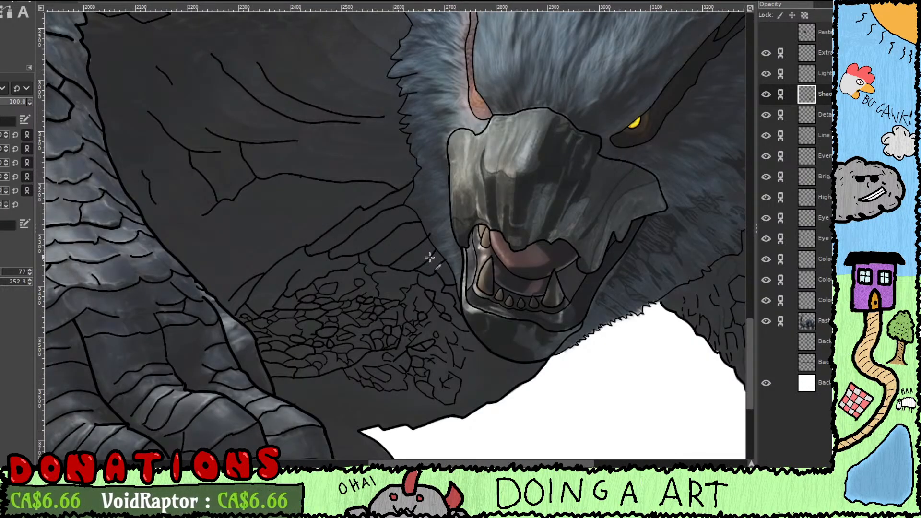
{"action": "left_click_drag", "start_coordinate": [422, 251], "coordinate": [452, 343]}
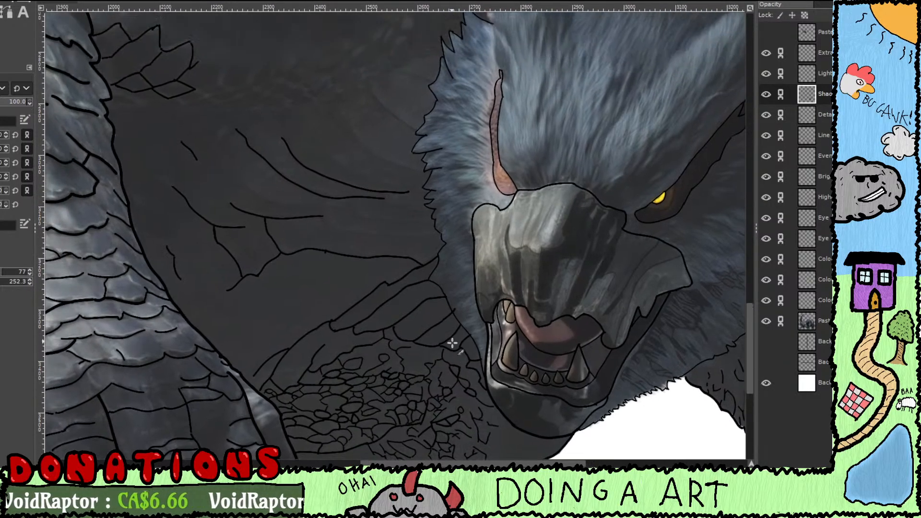
Step: Trace a thin shadow edge up the outer side of the pale fur strip above the spiky cheek fur
{"action": "left_click_drag", "start_coordinate": [439, 276], "coordinate": [477, 370]}
{"action": "left_click_drag", "start_coordinate": [408, 361], "coordinate": [492, 286]}
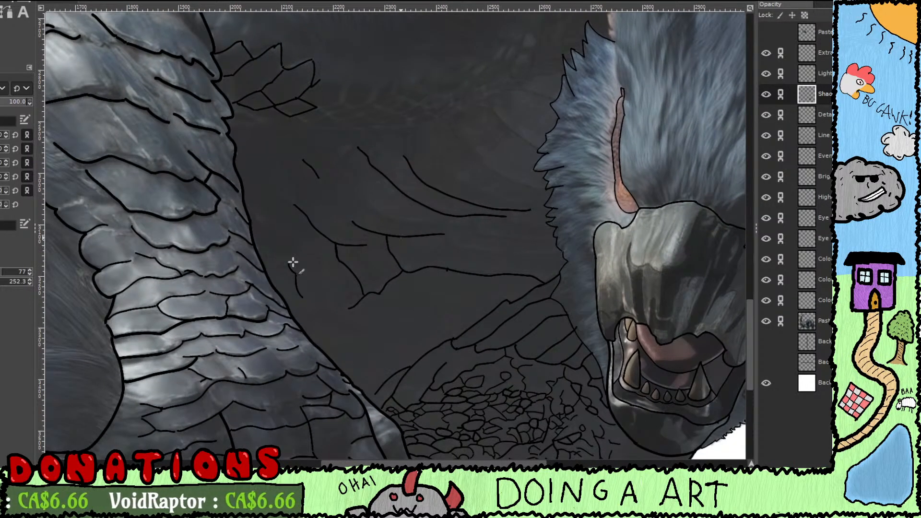
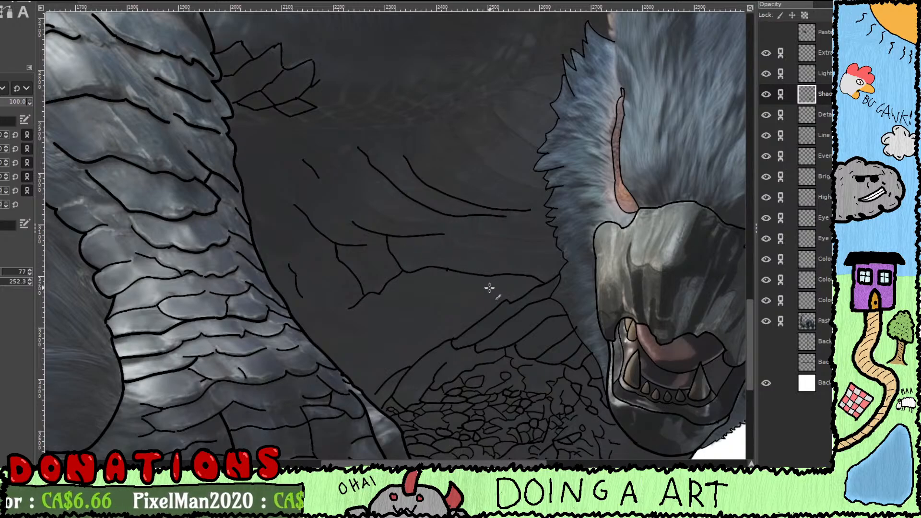
{"action": "scroll", "coordinate": [517, 325], "scroll_direction": "up", "scroll_amount": 5}
{"action": "scroll", "coordinate": [504, 288], "scroll_direction": "right", "scroll_amount": 2}
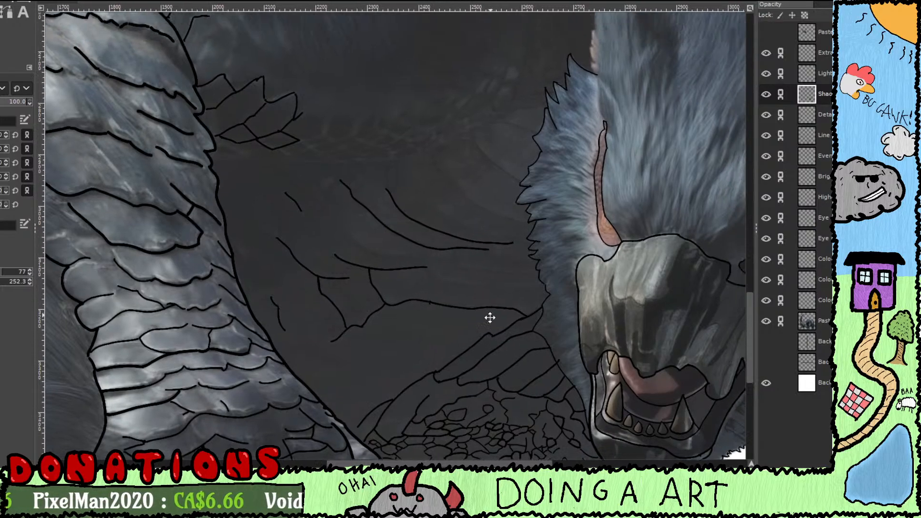
{"action": "scroll", "coordinate": [524, 262], "scroll_direction": "up", "scroll_amount": 2}
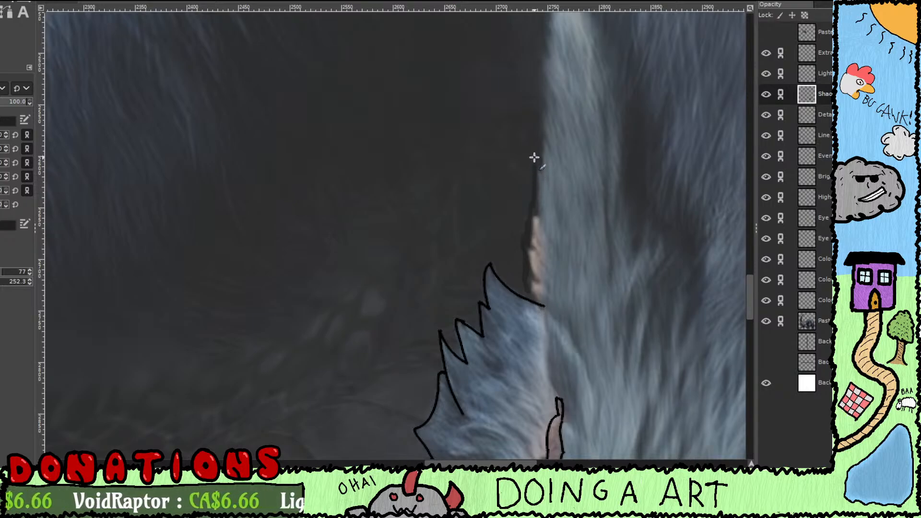
{"action": "mouse_move", "coordinate": [545, 147]}
{"action": "left_mouse_down"}
{"action": "mouse_move", "coordinate": [510, 280]}
{"action": "mouse_move", "coordinate": [516, 178]}
{"action": "mouse_move", "coordinate": [506, 142]}
{"action": "mouse_move", "coordinate": [520, 256]}
{"action": "mouse_move", "coordinate": [502, 166]}
{"action": "left_mouse_up"}
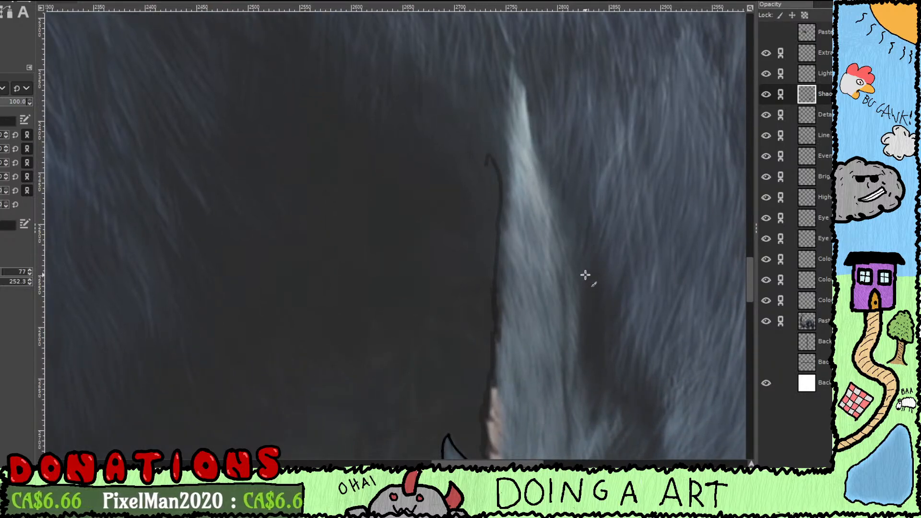
Step: Outline a jagged, tapering shadow patch in the forehead fur on the inner side of the pale strip
{"action": "left_click_drag", "start_coordinate": [586, 273], "coordinate": [582, 337]}
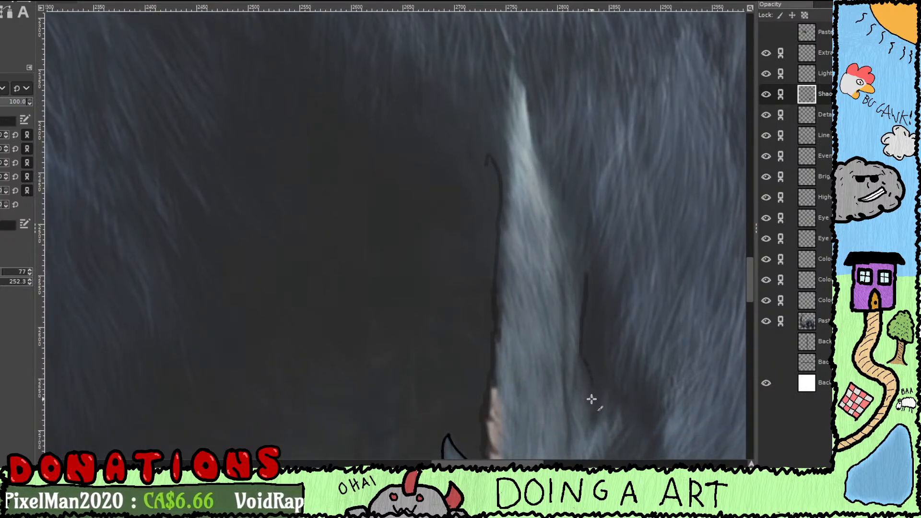
{"action": "mouse_move", "coordinate": [591, 400]}
{"action": "left_mouse_down"}
{"action": "mouse_move", "coordinate": [594, 427]}
{"action": "mouse_move", "coordinate": [609, 382]}
{"action": "mouse_move", "coordinate": [612, 433]}
{"action": "mouse_move", "coordinate": [621, 400]}
{"action": "mouse_move", "coordinate": [625, 426]}
{"action": "mouse_move", "coordinate": [528, 201]}
{"action": "mouse_move", "coordinate": [542, 223]}
{"action": "mouse_move", "coordinate": [529, 219]}
{"action": "mouse_move", "coordinate": [529, 229]}
{"action": "mouse_move", "coordinate": [543, 224]}
{"action": "mouse_move", "coordinate": [552, 244]}
{"action": "mouse_move", "coordinate": [538, 314]}
{"action": "mouse_move", "coordinate": [568, 256]}
{"action": "left_mouse_up"}
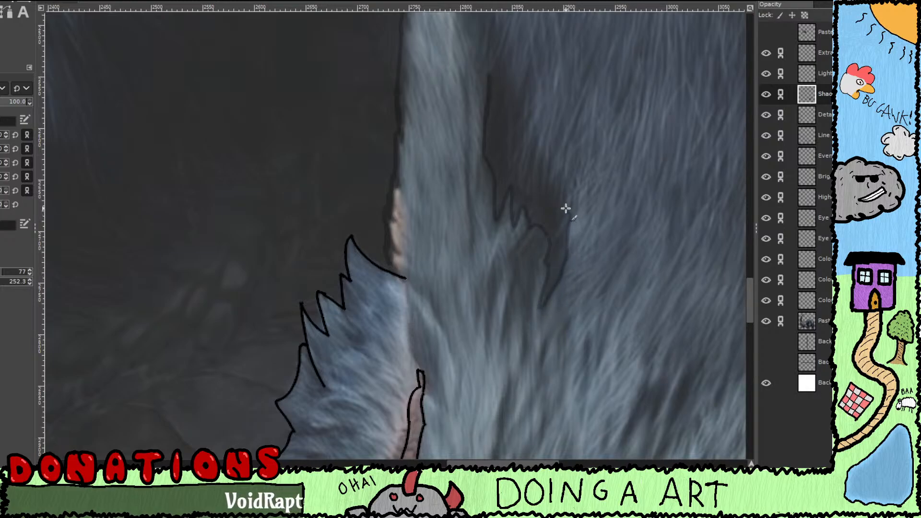
{"action": "mouse_move", "coordinate": [563, 172]}
{"action": "left_mouse_down"}
{"action": "mouse_move", "coordinate": [551, 176]}
{"action": "mouse_move", "coordinate": [551, 161]}
{"action": "mouse_move", "coordinate": [543, 188]}
{"action": "mouse_move", "coordinate": [541, 150]}
{"action": "mouse_move", "coordinate": [534, 189]}
{"action": "mouse_move", "coordinate": [535, 119]}
{"action": "left_mouse_up"}
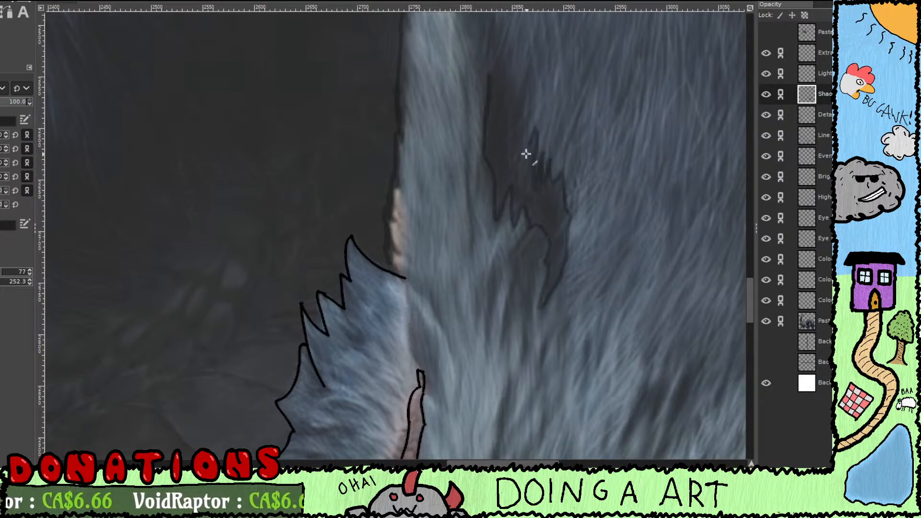
{"action": "scroll", "coordinate": [530, 156], "scroll_direction": "up", "scroll_amount": 3}
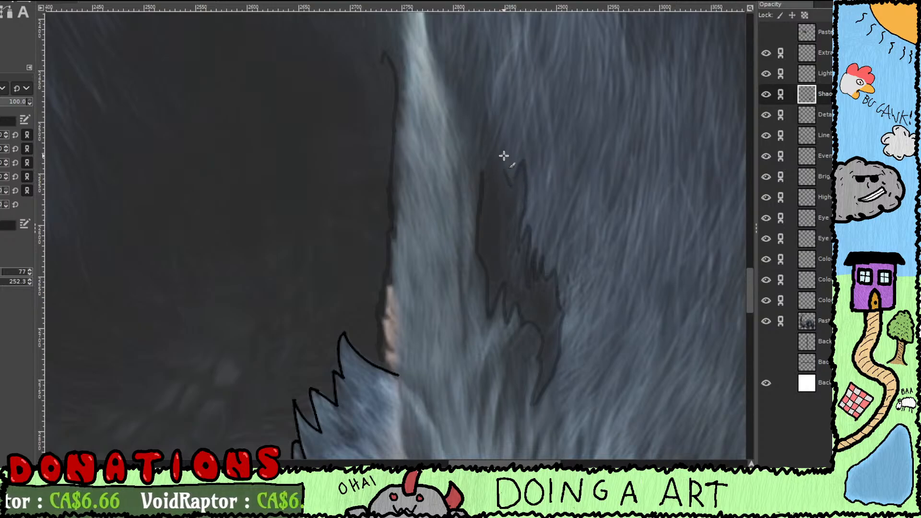
{"action": "mouse_move", "coordinate": [504, 163]}
{"action": "left_mouse_down"}
{"action": "mouse_move", "coordinate": [494, 159]}
{"action": "mouse_move", "coordinate": [479, 181]}
{"action": "mouse_move", "coordinate": [485, 174]}
{"action": "mouse_move", "coordinate": [501, 190]}
{"action": "left_mouse_up"}
{"action": "key", "text": "ctrl+z"}
{"action": "key", "text": "ctrl+z"}
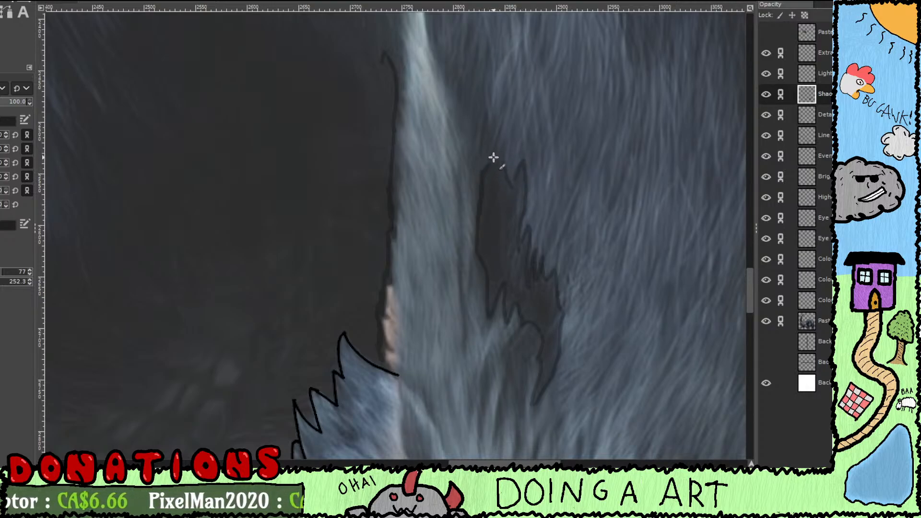
Step: Fill the jagged forehead patch with shadow from its forked upper end down to its narrow lower tail
{"action": "mouse_move", "coordinate": [502, 183]}
{"action": "left_mouse_down"}
{"action": "mouse_move", "coordinate": [494, 168]}
{"action": "mouse_move", "coordinate": [486, 192]}
{"action": "mouse_move", "coordinate": [499, 212]}
{"action": "mouse_move", "coordinate": [513, 217]}
{"action": "mouse_move", "coordinate": [514, 200]}
{"action": "mouse_move", "coordinate": [520, 210]}
{"action": "mouse_move", "coordinate": [504, 257]}
{"action": "left_mouse_up"}
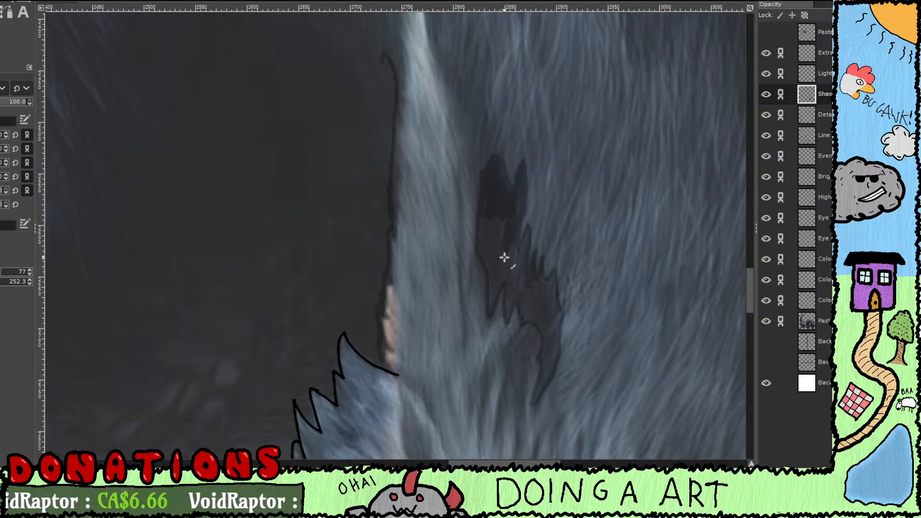
{"action": "mouse_move", "coordinate": [505, 211]}
{"action": "left_mouse_down"}
{"action": "mouse_move", "coordinate": [480, 252]}
{"action": "mouse_move", "coordinate": [493, 281]}
{"action": "mouse_move", "coordinate": [491, 320]}
{"action": "mouse_move", "coordinate": [498, 251]}
{"action": "mouse_move", "coordinate": [508, 242]}
{"action": "mouse_move", "coordinate": [506, 284]}
{"action": "mouse_move", "coordinate": [524, 258]}
{"action": "left_mouse_up"}
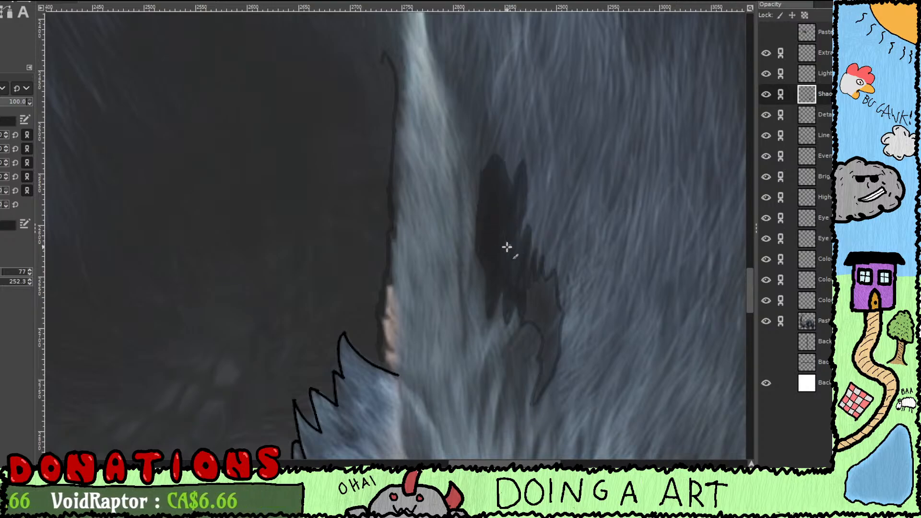
{"action": "left_click_drag", "start_coordinate": [505, 249], "coordinate": [454, 241]}
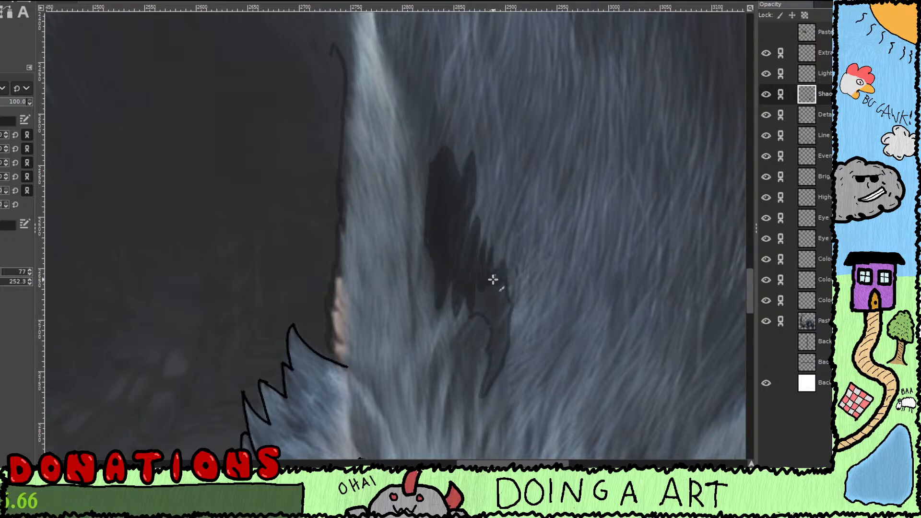
{"action": "left_click_drag", "start_coordinate": [501, 283], "coordinate": [488, 253]}
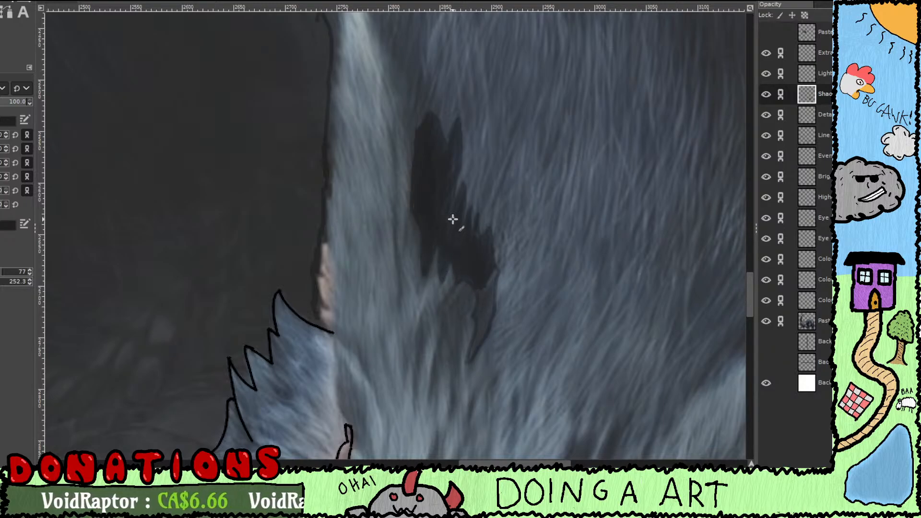
{"action": "scroll", "coordinate": [457, 218], "scroll_direction": "down", "scroll_amount": 2}
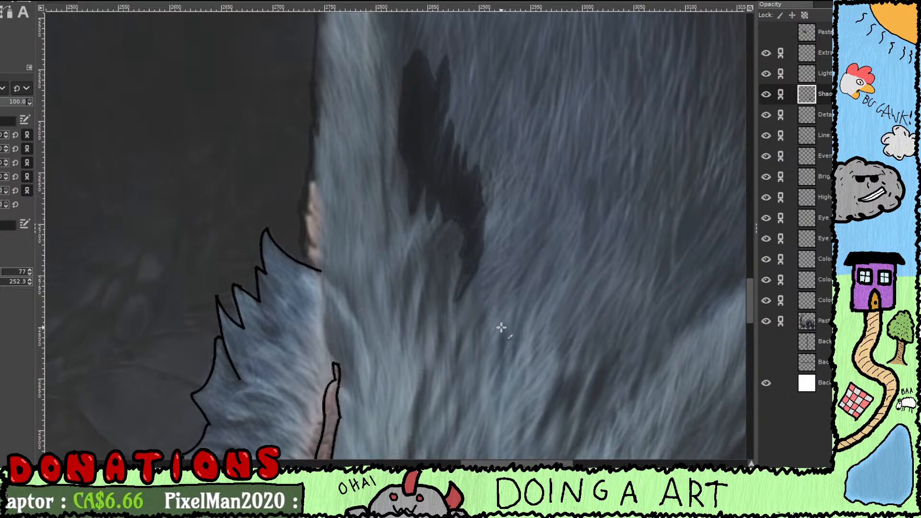
Step: Touch up small gaps inside the filled forehead patch and along its edges, from the lower tail to the forked top
{"action": "scroll", "coordinate": [473, 283], "scroll_direction": "up", "scroll_amount": 3}
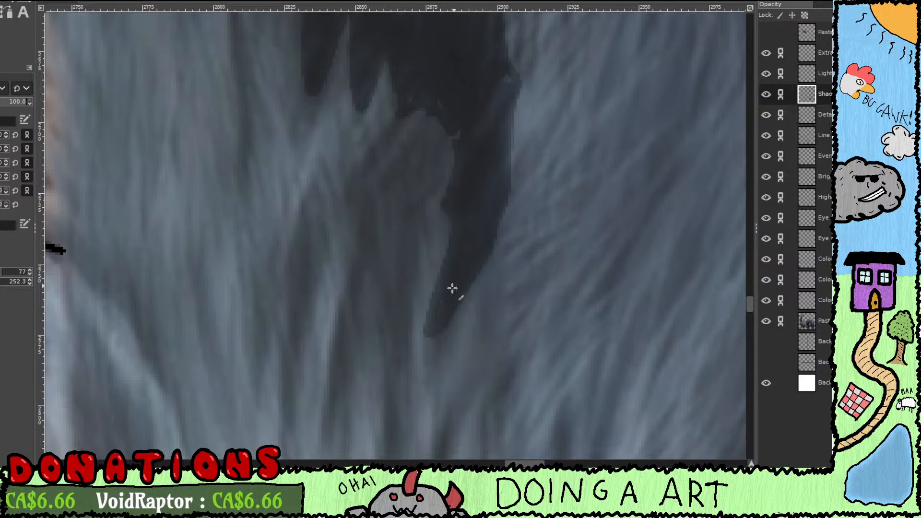
{"action": "left_click_drag", "start_coordinate": [450, 291], "coordinate": [438, 423]}
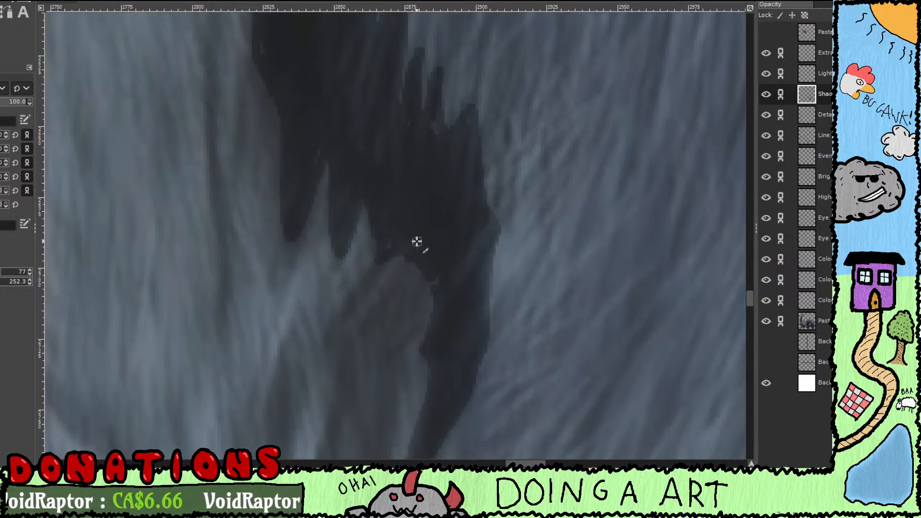
{"action": "left_click_drag", "start_coordinate": [424, 254], "coordinate": [417, 387]}
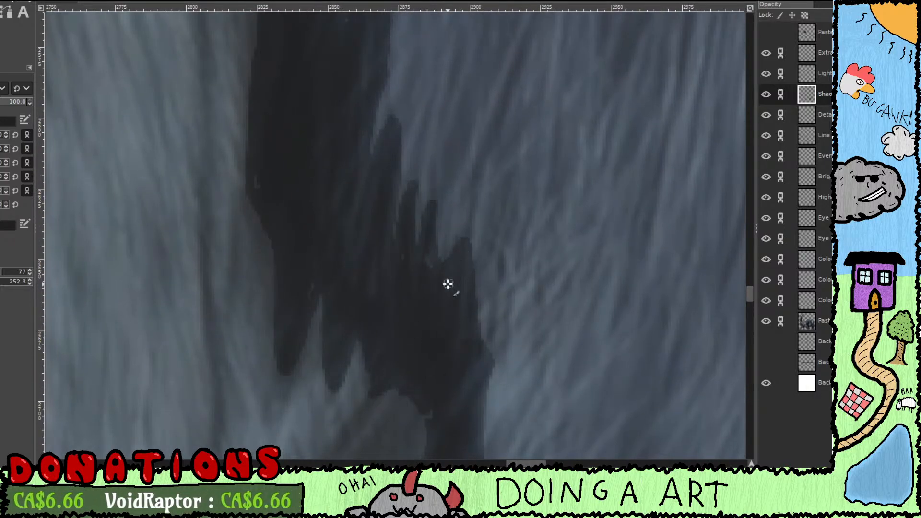
{"action": "left_click_drag", "start_coordinate": [409, 278], "coordinate": [453, 382]}
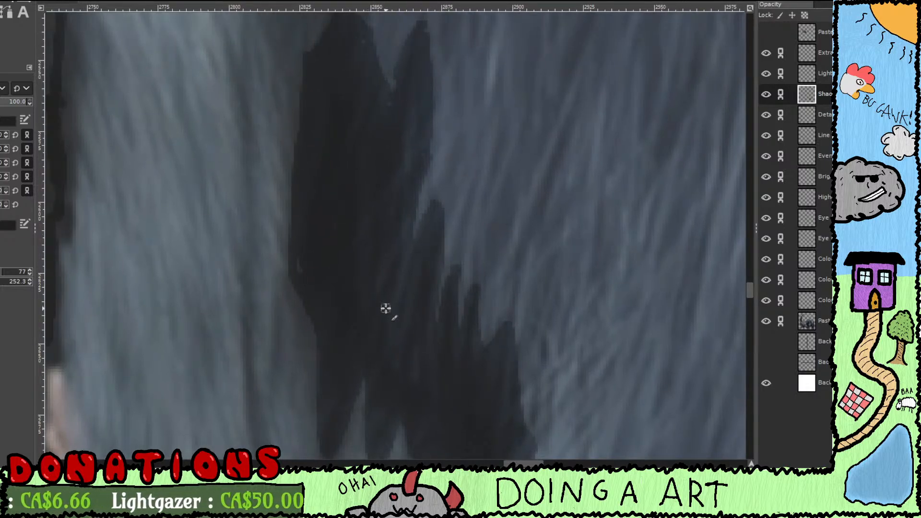
{"action": "scroll", "coordinate": [337, 222], "scroll_direction": "up", "scroll_amount": 3}
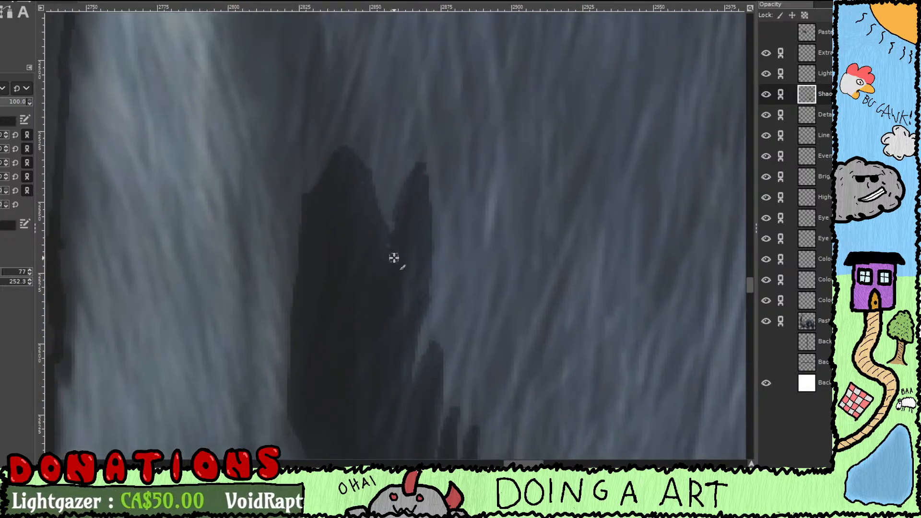
{"action": "scroll", "coordinate": [376, 264], "scroll_direction": "down", "scroll_amount": 3}
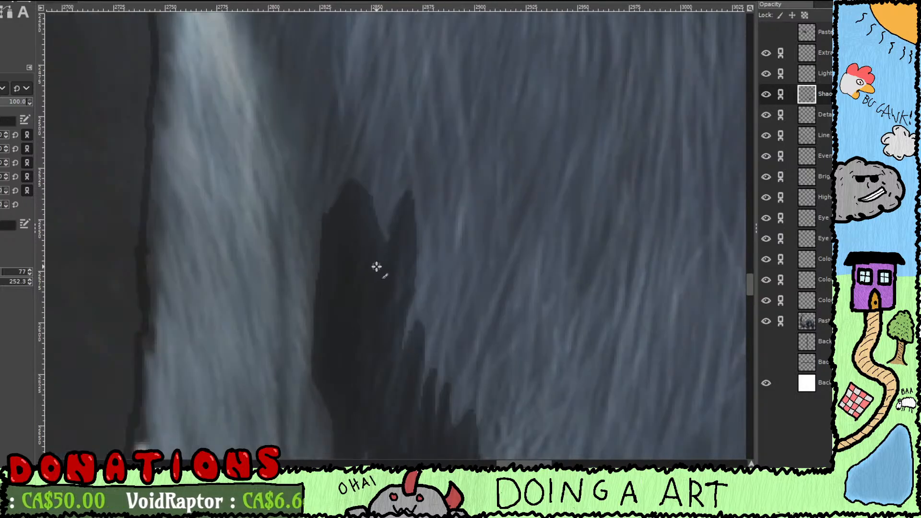
{"action": "scroll", "coordinate": [379, 269], "scroll_direction": "down", "scroll_amount": 2}
{"action": "scroll", "coordinate": [487, 387], "scroll_direction": "down", "scroll_amount": 1}
{"action": "scroll", "coordinate": [486, 403], "scroll_direction": "up", "scroll_amount": 3}
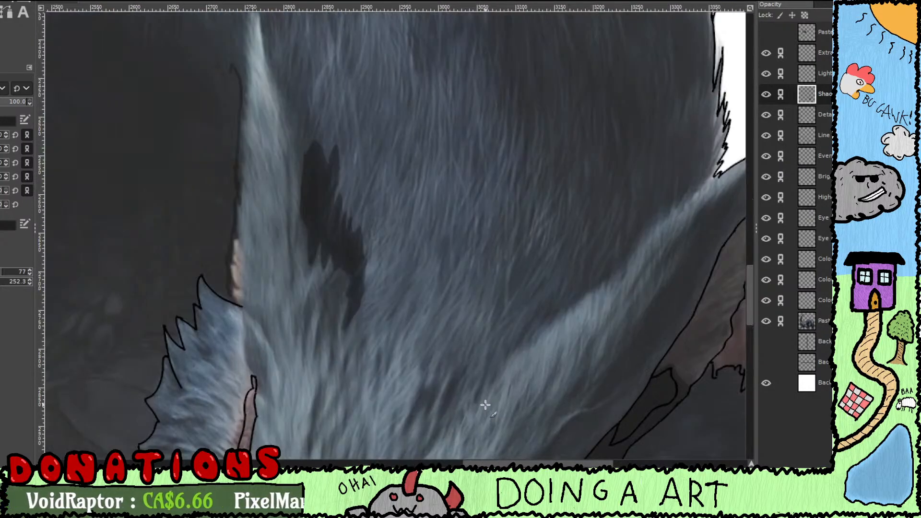
Step: Draw and fill two small slanted shadow patches low in the forehead fur, between the two pale bands
{"action": "left_click_drag", "start_coordinate": [469, 402], "coordinate": [503, 278]}
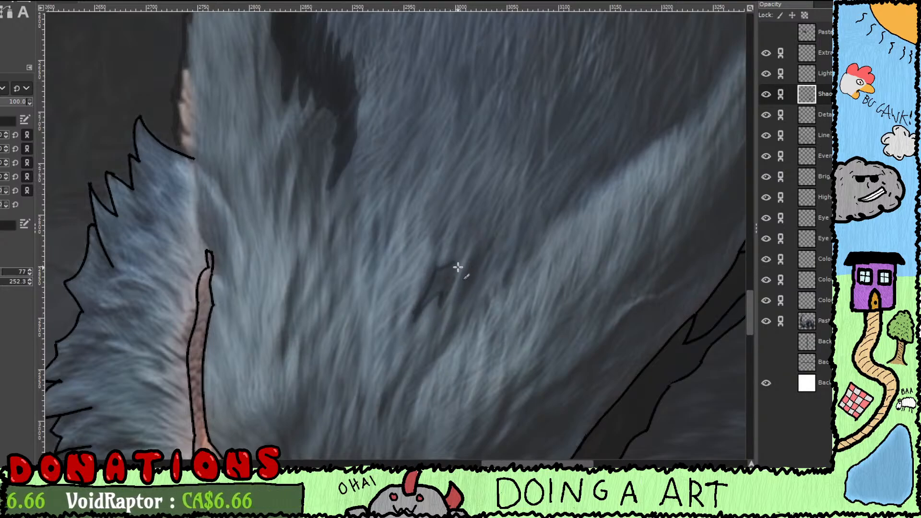
{"action": "left_click_drag", "start_coordinate": [452, 261], "coordinate": [448, 285]}
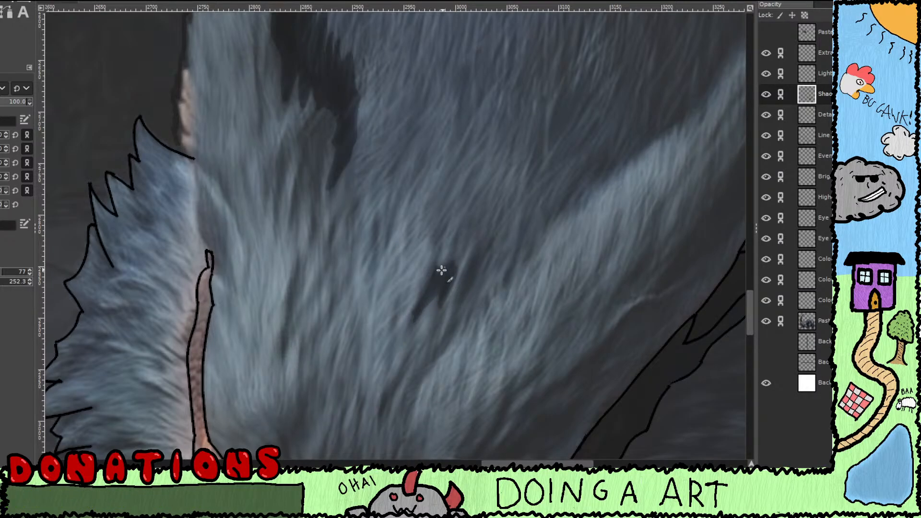
{"action": "left_click_drag", "start_coordinate": [478, 294], "coordinate": [469, 250]}
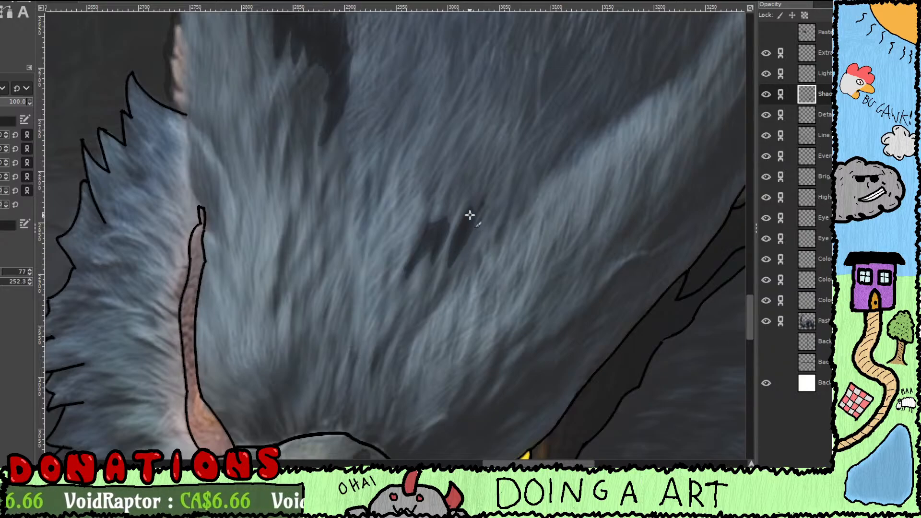
Step: Trace a long shadow edge up the dark side of the diagonal pale fur band toward the pointed tuft
{"action": "left_click_drag", "start_coordinate": [461, 296], "coordinate": [389, 402]}
{"action": "left_click_drag", "start_coordinate": [542, 267], "coordinate": [486, 326]}
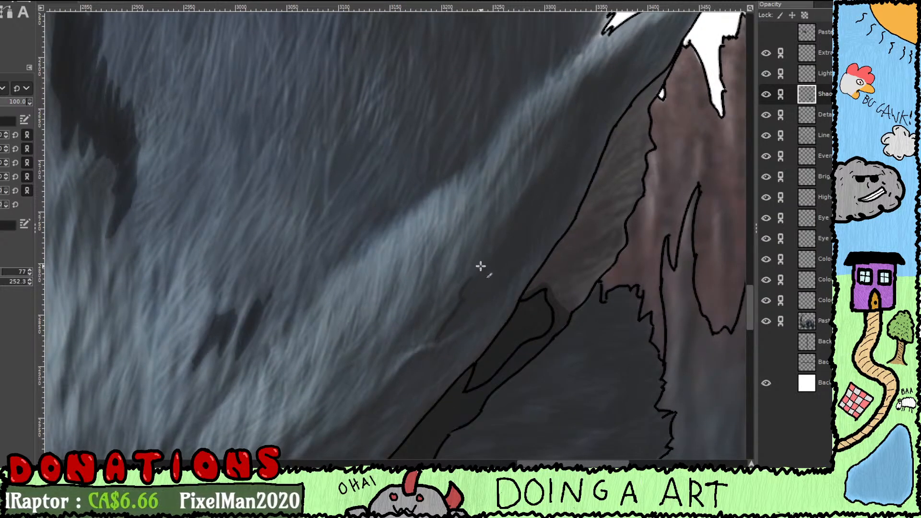
{"action": "left_click_drag", "start_coordinate": [520, 197], "coordinate": [485, 275]}
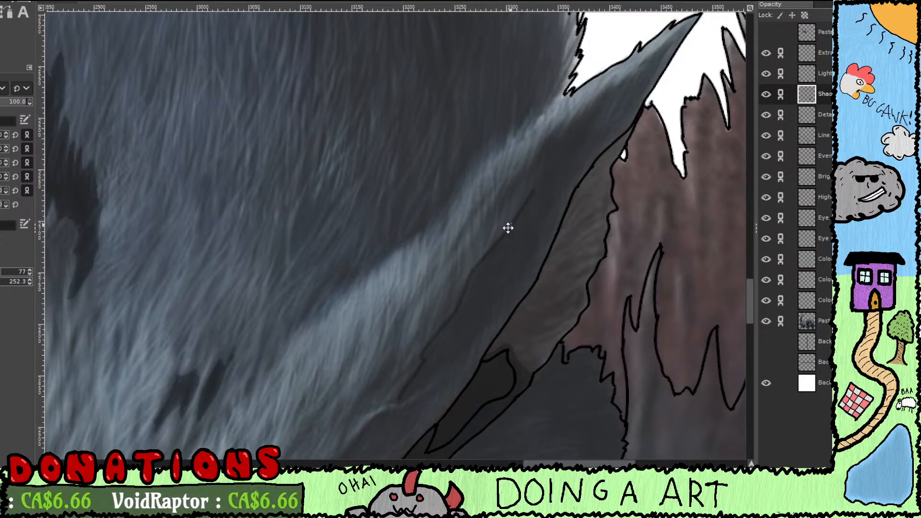
{"action": "left_click_drag", "start_coordinate": [508, 228], "coordinate": [497, 240]}
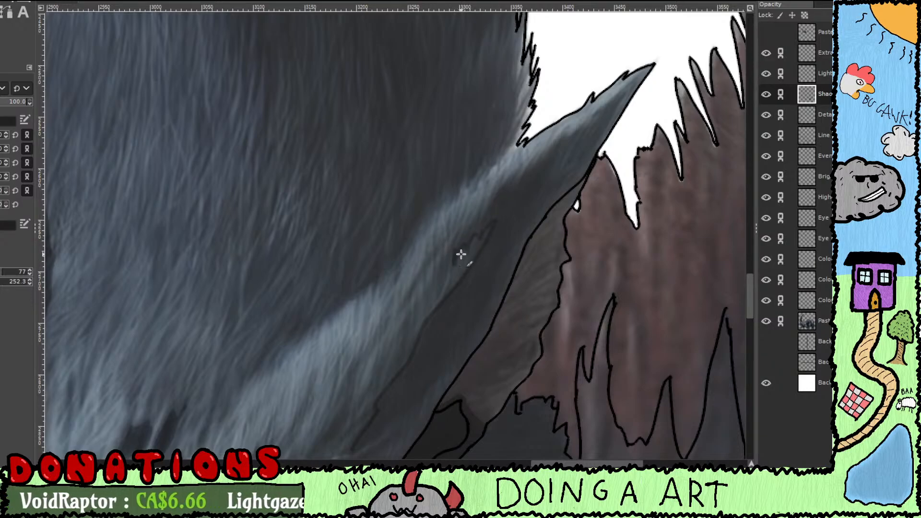
Step: Add jagged fur-shaped shadow strokes along the underside of the pale band and up into the tuft's pointed tip
{"action": "scroll", "coordinate": [463, 259], "scroll_direction": "up", "scroll_amount": 2}
{"action": "mouse_move", "coordinate": [434, 259]}
{"action": "left_mouse_down"}
{"action": "mouse_move", "coordinate": [465, 205]}
{"action": "mouse_move", "coordinate": [462, 193]}
{"action": "mouse_move", "coordinate": [448, 224]}
{"action": "mouse_move", "coordinate": [471, 163]}
{"action": "left_mouse_up"}
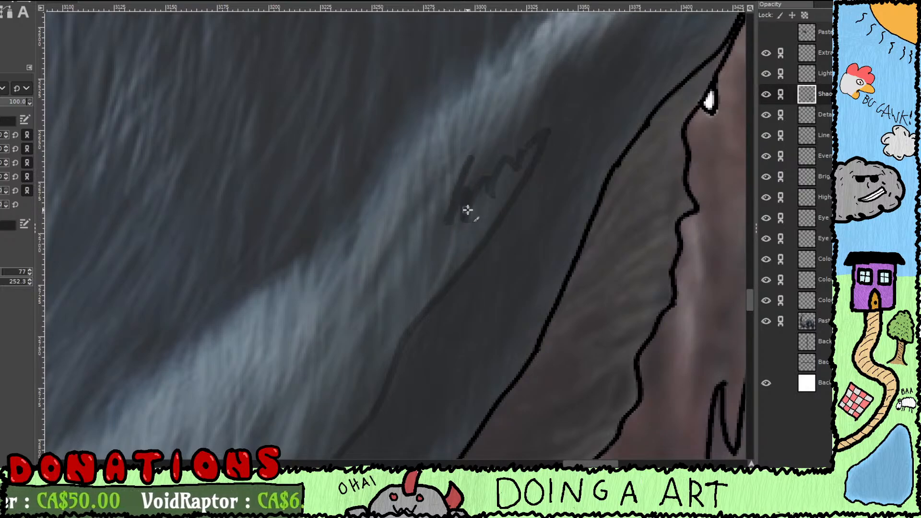
{"action": "mouse_move", "coordinate": [471, 190]}
{"action": "left_mouse_down"}
{"action": "mouse_move", "coordinate": [505, 137]}
{"action": "mouse_move", "coordinate": [505, 162]}
{"action": "mouse_move", "coordinate": [518, 113]}
{"action": "mouse_move", "coordinate": [522, 139]}
{"action": "mouse_move", "coordinate": [514, 156]}
{"action": "mouse_move", "coordinate": [522, 131]}
{"action": "mouse_move", "coordinate": [509, 158]}
{"action": "mouse_move", "coordinate": [507, 151]}
{"action": "mouse_move", "coordinate": [503, 189]}
{"action": "mouse_move", "coordinate": [467, 234]}
{"action": "mouse_move", "coordinate": [446, 235]}
{"action": "mouse_move", "coordinate": [464, 177]}
{"action": "mouse_move", "coordinate": [459, 219]}
{"action": "mouse_move", "coordinate": [482, 153]}
{"action": "mouse_move", "coordinate": [513, 148]}
{"action": "mouse_move", "coordinate": [502, 154]}
{"action": "mouse_move", "coordinate": [535, 112]}
{"action": "mouse_move", "coordinate": [479, 223]}
{"action": "mouse_move", "coordinate": [459, 209]}
{"action": "mouse_move", "coordinate": [492, 194]}
{"action": "mouse_move", "coordinate": [546, 123]}
{"action": "mouse_move", "coordinate": [515, 188]}
{"action": "mouse_move", "coordinate": [443, 291]}
{"action": "left_mouse_up"}
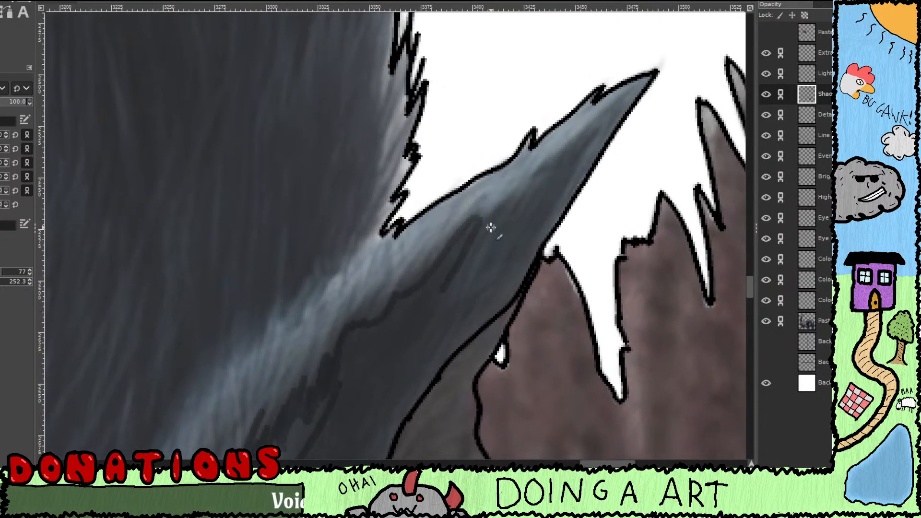
{"action": "mouse_move", "coordinate": [491, 227]}
{"action": "left_mouse_down"}
{"action": "mouse_move", "coordinate": [483, 226]}
{"action": "mouse_move", "coordinate": [512, 200]}
{"action": "mouse_move", "coordinate": [465, 259]}
{"action": "left_mouse_up"}
{"action": "mouse_move", "coordinate": [539, 173]}
{"action": "left_mouse_down"}
{"action": "mouse_move", "coordinate": [601, 125]}
{"action": "mouse_move", "coordinate": [535, 229]}
{"action": "mouse_move", "coordinate": [569, 158]}
{"action": "mouse_move", "coordinate": [541, 207]}
{"action": "mouse_move", "coordinate": [554, 171]}
{"action": "mouse_move", "coordinate": [539, 221]}
{"action": "mouse_move", "coordinate": [552, 217]}
{"action": "mouse_move", "coordinate": [558, 170]}
{"action": "left_mouse_up"}
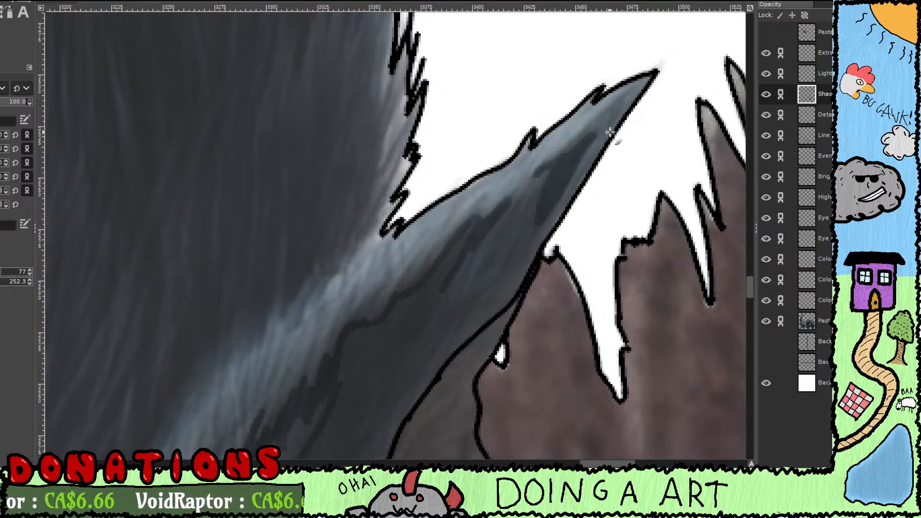
Step: Trace the opposite edge of the shadow patch from the pointed tuft down beside the black outline toward the brow
{"action": "left_click_drag", "start_coordinate": [482, 297], "coordinate": [523, 180]}
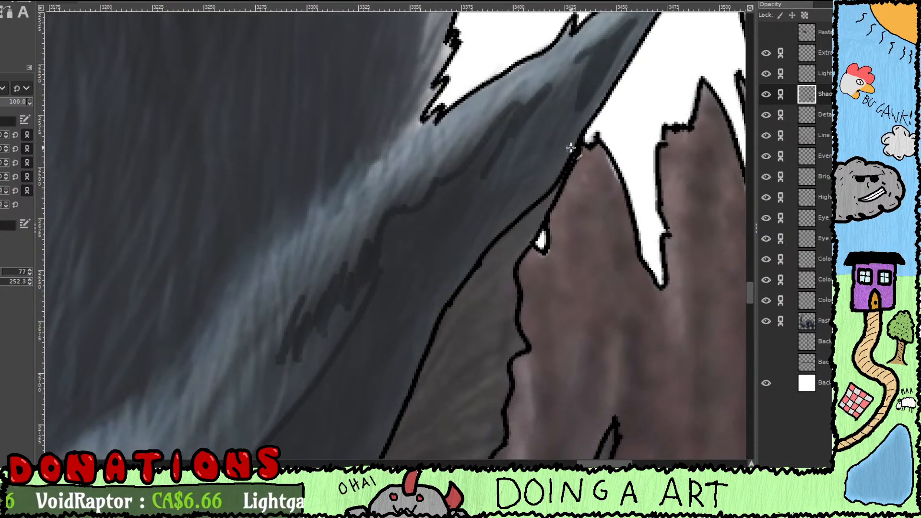
{"action": "left_click_drag", "start_coordinate": [576, 134], "coordinate": [531, 199]}
{"action": "left_click_drag", "start_coordinate": [484, 261], "coordinate": [546, 170]}
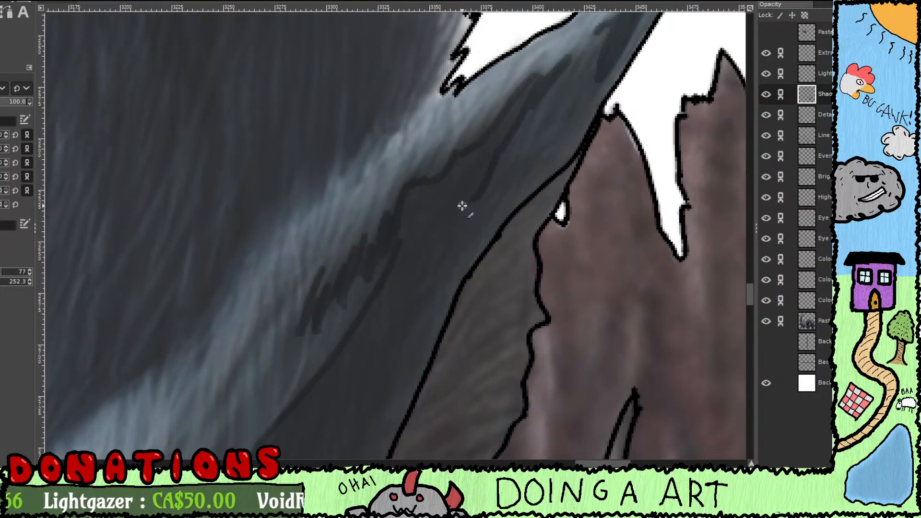
{"action": "left_click_drag", "start_coordinate": [473, 241], "coordinate": [541, 154]}
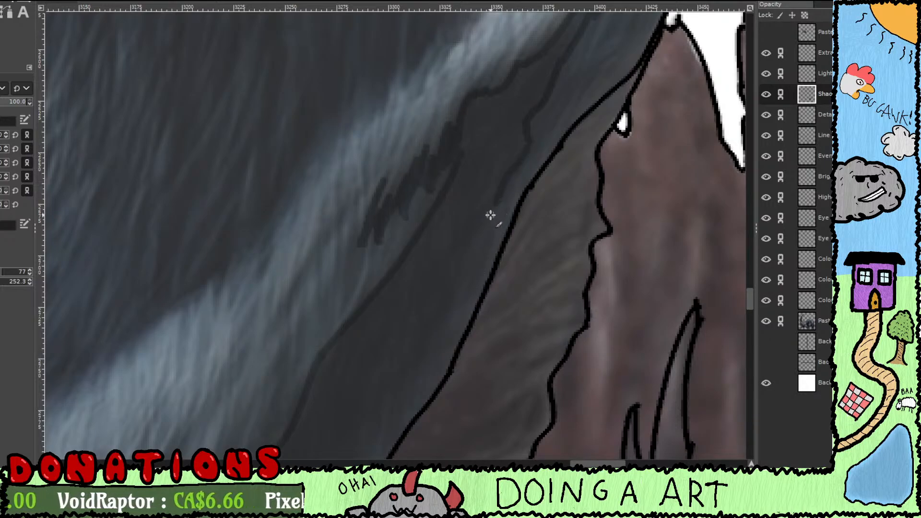
{"action": "left_click_drag", "start_coordinate": [461, 261], "coordinate": [518, 181]}
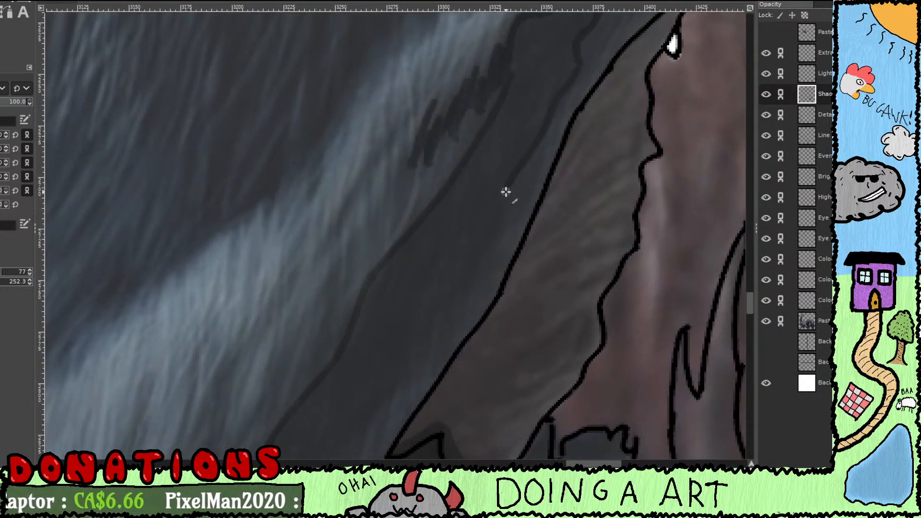
{"action": "left_click_drag", "start_coordinate": [500, 229], "coordinate": [487, 253]}
{"action": "mouse_move", "coordinate": [475, 268]}
{"action": "left_mouse_down"}
{"action": "mouse_move", "coordinate": [470, 293]}
{"action": "mouse_move", "coordinate": [538, 165]}
{"action": "mouse_move", "coordinate": [413, 327]}
{"action": "mouse_move", "coordinate": [512, 202]}
{"action": "mouse_move", "coordinate": [506, 184]}
{"action": "mouse_move", "coordinate": [492, 215]}
{"action": "mouse_move", "coordinate": [499, 205]}
{"action": "mouse_move", "coordinate": [413, 264]}
{"action": "mouse_move", "coordinate": [405, 288]}
{"action": "mouse_move", "coordinate": [519, 186]}
{"action": "mouse_move", "coordinate": [455, 210]}
{"action": "mouse_move", "coordinate": [478, 174]}
{"action": "mouse_move", "coordinate": [474, 197]}
{"action": "left_mouse_up"}
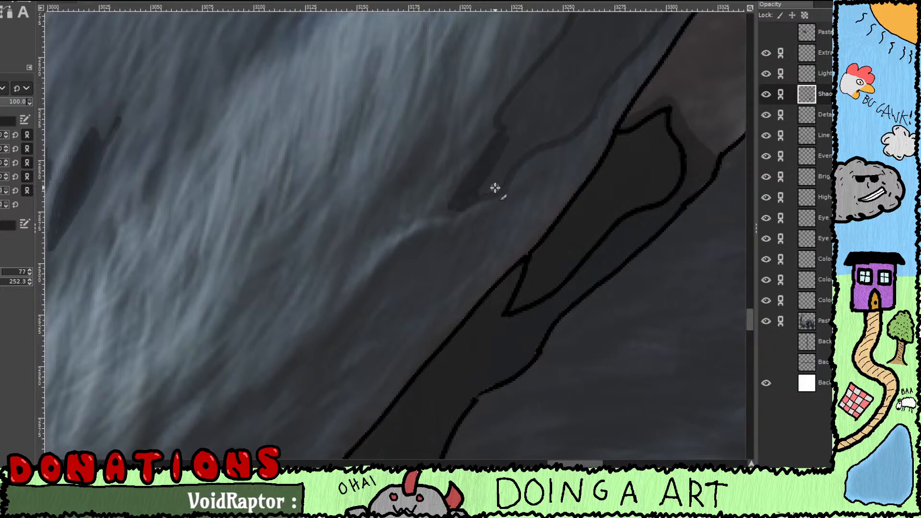
Step: Close the shadow outline at its lower end above the brow and fill the lower part of the patch
{"action": "key", "text": "minus"}
{"action": "key", "text": "minus"}
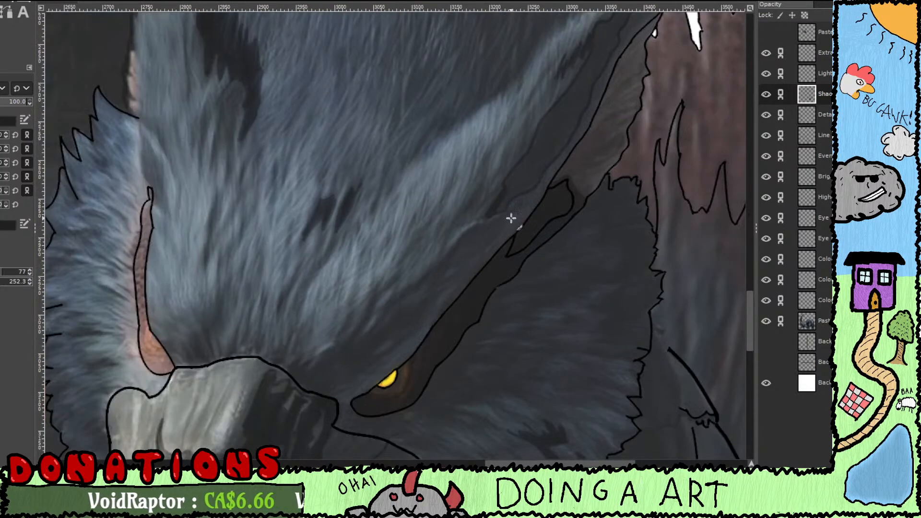
{"action": "key", "text": "plus"}
{"action": "key", "text": "plus"}
{"action": "key", "text": "plus"}
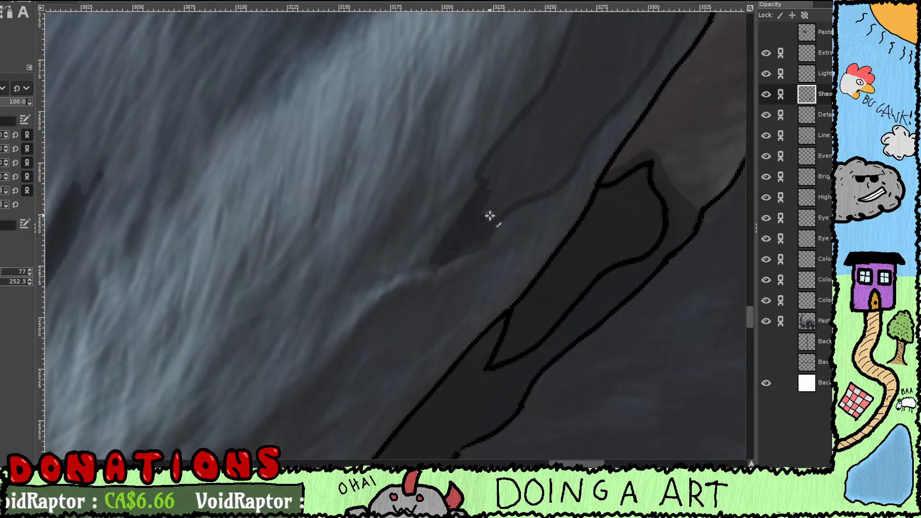
{"action": "mouse_move", "coordinate": [479, 236]}
{"action": "left_mouse_down"}
{"action": "mouse_move", "coordinate": [513, 197]}
{"action": "mouse_move", "coordinate": [579, 155]}
{"action": "mouse_move", "coordinate": [486, 219]}
{"action": "mouse_move", "coordinate": [553, 122]}
{"action": "mouse_move", "coordinate": [489, 186]}
{"action": "mouse_move", "coordinate": [490, 176]}
{"action": "mouse_move", "coordinate": [550, 101]}
{"action": "mouse_move", "coordinate": [532, 118]}
{"action": "mouse_move", "coordinate": [542, 120]}
{"action": "mouse_move", "coordinate": [541, 134]}
{"action": "mouse_move", "coordinate": [567, 137]}
{"action": "mouse_move", "coordinate": [454, 265]}
{"action": "mouse_move", "coordinate": [449, 292]}
{"action": "mouse_move", "coordinate": [495, 253]}
{"action": "mouse_move", "coordinate": [534, 190]}
{"action": "mouse_move", "coordinate": [539, 196]}
{"action": "mouse_move", "coordinate": [502, 230]}
{"action": "mouse_move", "coordinate": [497, 186]}
{"action": "mouse_move", "coordinate": [459, 218]}
{"action": "mouse_move", "coordinate": [469, 160]}
{"action": "mouse_move", "coordinate": [447, 226]}
{"action": "left_mouse_up"}
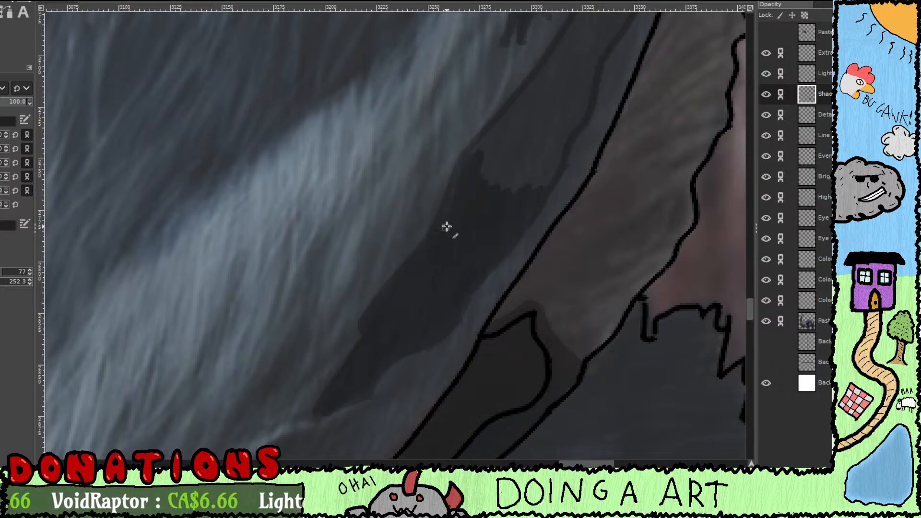
{"action": "left_click_drag", "start_coordinate": [453, 279], "coordinate": [436, 351]}
{"action": "mouse_move", "coordinate": [503, 257]}
{"action": "left_mouse_down"}
{"action": "mouse_move", "coordinate": [554, 200]}
{"action": "mouse_move", "coordinate": [550, 180]}
{"action": "mouse_move", "coordinate": [498, 189]}
{"action": "mouse_move", "coordinate": [475, 205]}
{"action": "mouse_move", "coordinate": [516, 168]}
{"action": "mouse_move", "coordinate": [532, 136]}
{"action": "mouse_move", "coordinate": [493, 258]}
{"action": "mouse_move", "coordinate": [523, 228]}
{"action": "mouse_move", "coordinate": [531, 244]}
{"action": "mouse_move", "coordinate": [521, 237]}
{"action": "mouse_move", "coordinate": [441, 323]}
{"action": "left_mouse_up"}
{"action": "mouse_move", "coordinate": [484, 290]}
{"action": "left_mouse_down"}
{"action": "mouse_move", "coordinate": [474, 318]}
{"action": "mouse_move", "coordinate": [479, 305]}
{"action": "mouse_move", "coordinate": [471, 315]}
{"action": "mouse_move", "coordinate": [452, 277]}
{"action": "left_mouse_up"}
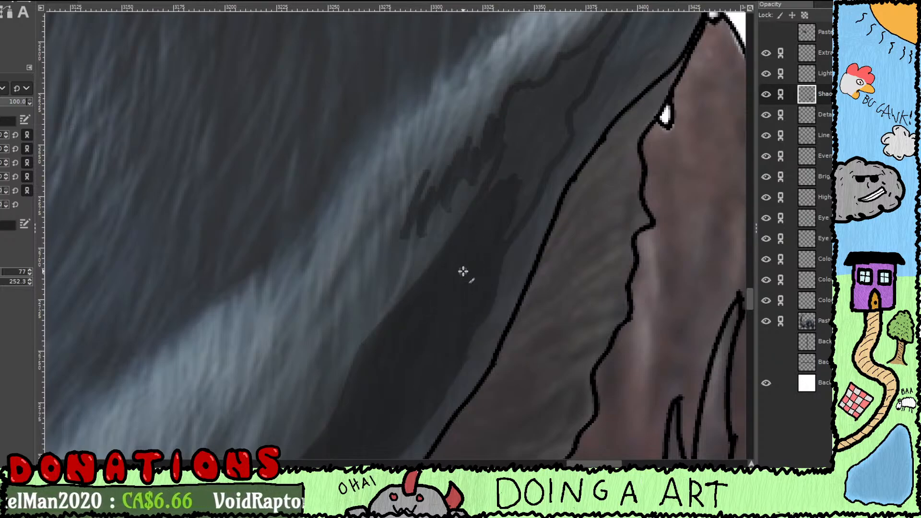
Step: Fill the upper part of the shadow patch along the underside of the pale band, up to its jagged end near the tuft
{"action": "mouse_move", "coordinate": [524, 207]}
{"action": "left_mouse_down"}
{"action": "mouse_move", "coordinate": [563, 139]}
{"action": "mouse_move", "coordinate": [527, 220]}
{"action": "left_mouse_up"}
{"action": "left_click_drag", "start_coordinate": [481, 271], "coordinate": [516, 191]}
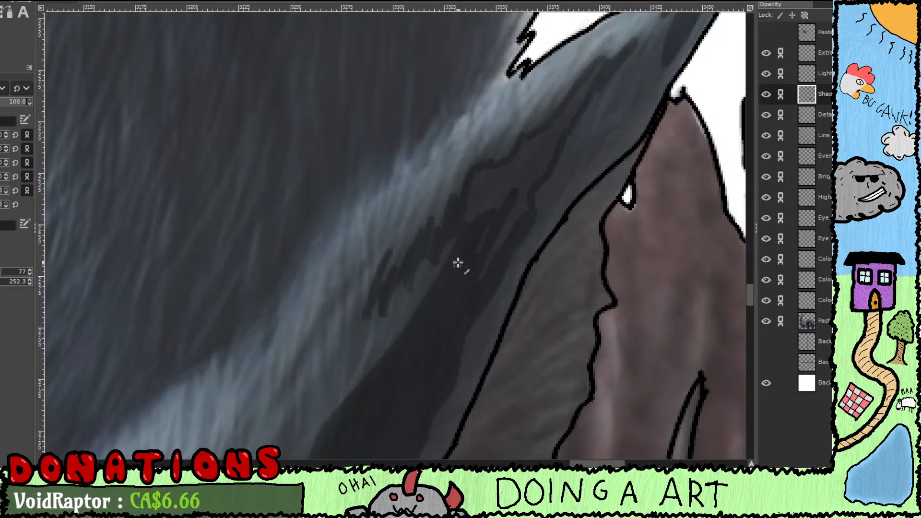
{"action": "mouse_move", "coordinate": [490, 244]}
{"action": "left_mouse_down"}
{"action": "mouse_move", "coordinate": [526, 213]}
{"action": "mouse_move", "coordinate": [507, 196]}
{"action": "mouse_move", "coordinate": [506, 165]}
{"action": "mouse_move", "coordinate": [480, 218]}
{"action": "mouse_move", "coordinate": [480, 174]}
{"action": "mouse_move", "coordinate": [486, 192]}
{"action": "mouse_move", "coordinate": [470, 231]}
{"action": "mouse_move", "coordinate": [478, 243]}
{"action": "mouse_move", "coordinate": [489, 232]}
{"action": "mouse_move", "coordinate": [492, 255]}
{"action": "mouse_move", "coordinate": [560, 136]}
{"action": "mouse_move", "coordinate": [523, 164]}
{"action": "left_mouse_up"}
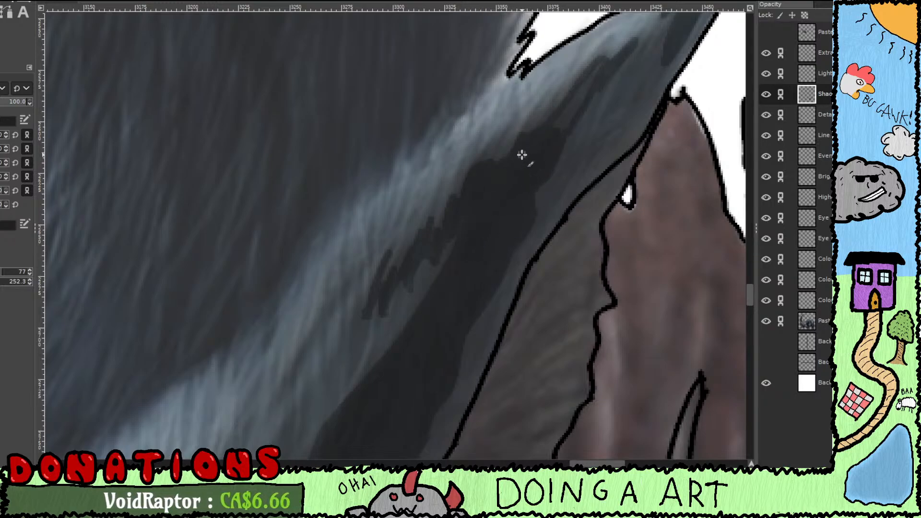
{"action": "mouse_move", "coordinate": [511, 210]}
{"action": "left_mouse_down"}
{"action": "mouse_move", "coordinate": [463, 271]}
{"action": "mouse_move", "coordinate": [548, 135]}
{"action": "left_mouse_up"}
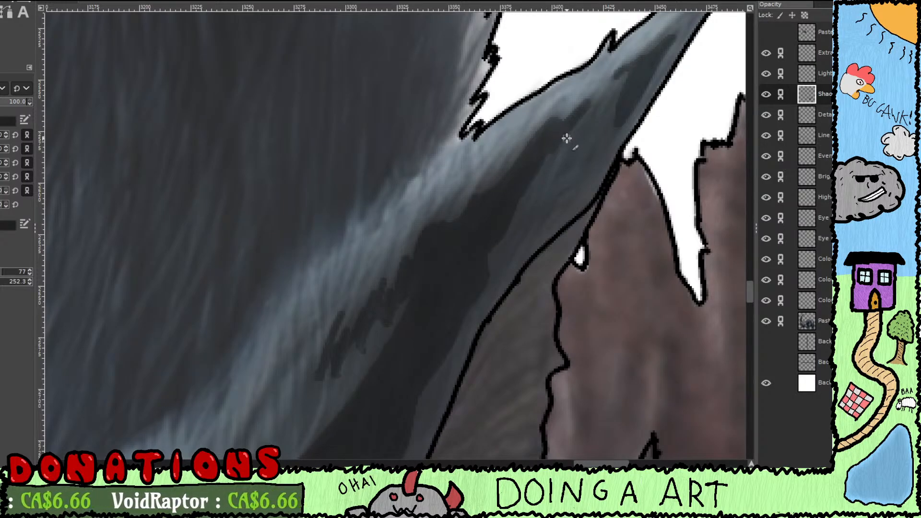
{"action": "left_click_drag", "start_coordinate": [629, 103], "coordinate": [535, 198]}
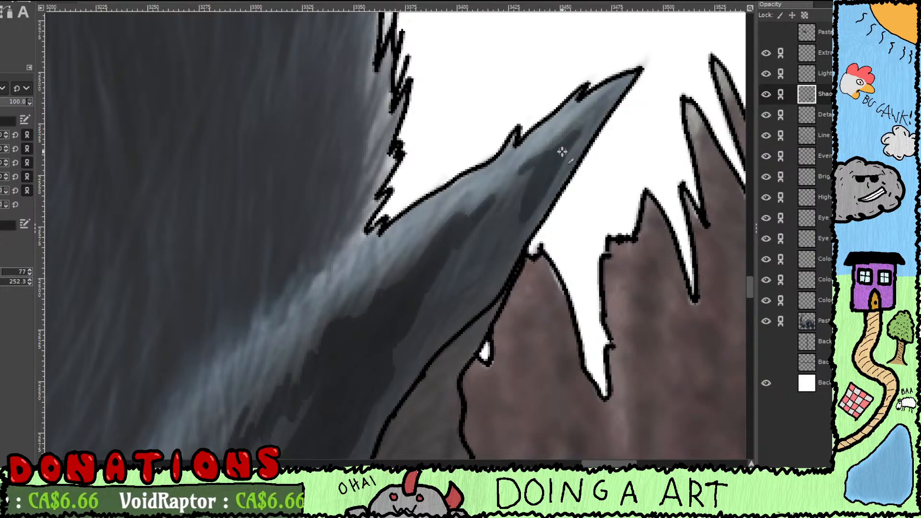
{"action": "left_click_drag", "start_coordinate": [536, 194], "coordinate": [603, 101]}
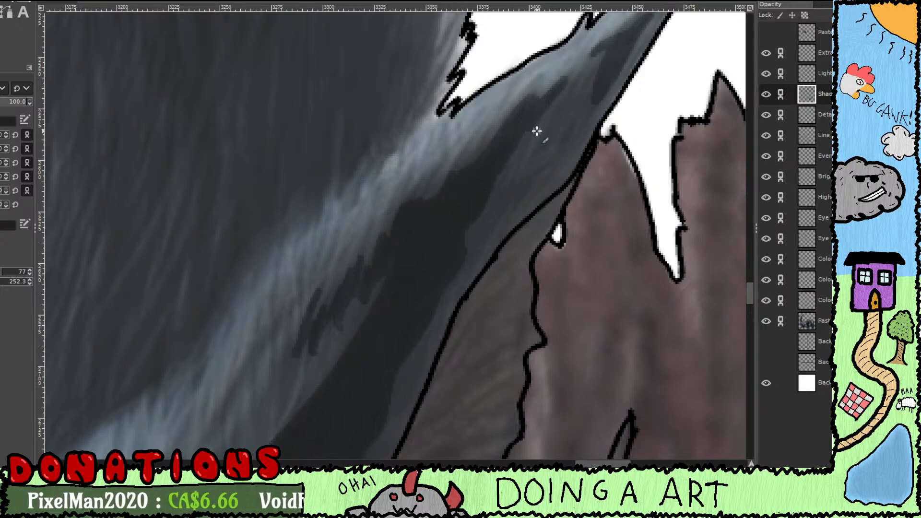
{"action": "left_click_drag", "start_coordinate": [447, 307], "coordinate": [545, 148]}
{"action": "left_click_drag", "start_coordinate": [468, 276], "coordinate": [544, 212]}
{"action": "left_click_drag", "start_coordinate": [458, 187], "coordinate": [452, 313]}
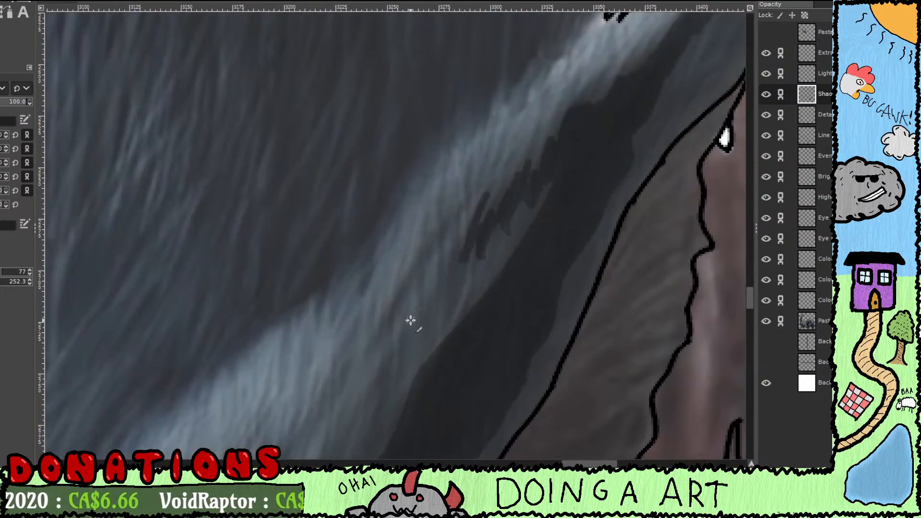
Step: Draw a short curved shadow stroke in the pale fur band beside the filled patch, replacing the first attempt
{"action": "left_click_drag", "start_coordinate": [391, 316], "coordinate": [444, 229]}
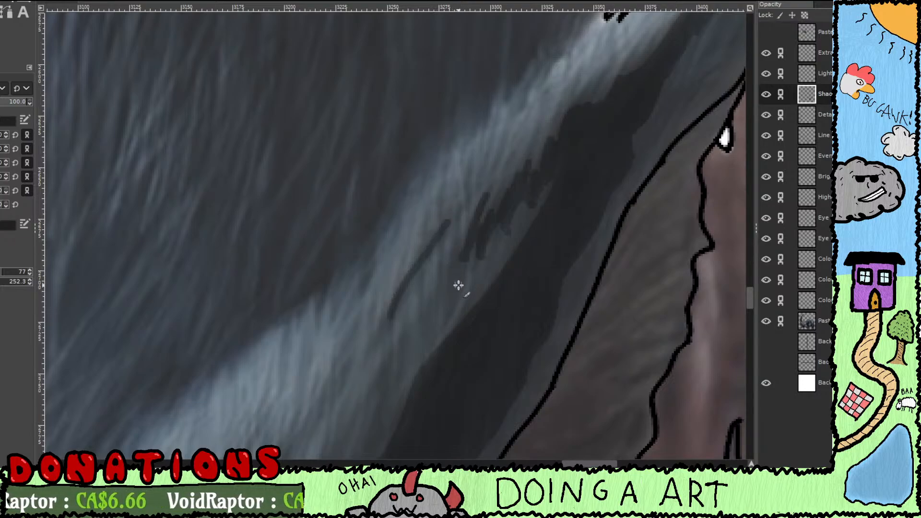
{"action": "key", "text": "ctrl+z"}
{"action": "mouse_move", "coordinate": [396, 312]}
{"action": "left_mouse_down"}
{"action": "mouse_move", "coordinate": [424, 252]}
{"action": "mouse_move", "coordinate": [422, 270]}
{"action": "mouse_move", "coordinate": [422, 249]}
{"action": "mouse_move", "coordinate": [430, 259]}
{"action": "mouse_move", "coordinate": [431, 234]}
{"action": "left_mouse_up"}
{"action": "left_click_drag", "start_coordinate": [453, 296], "coordinate": [460, 276]}
Step: Examine the shading around the brow, eye and forehead, then across the whole head
{"action": "scroll", "coordinate": [460, 275], "scroll_direction": "down", "scroll_amount": 2}
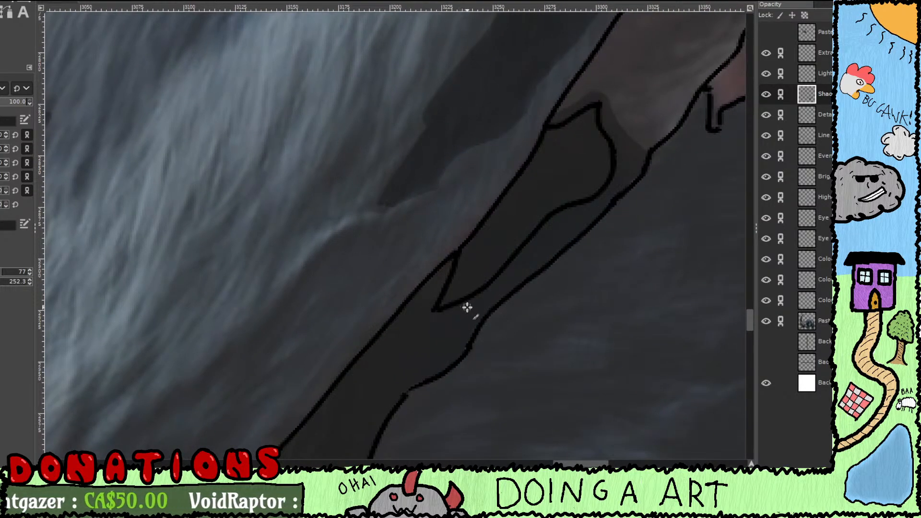
{"action": "scroll", "coordinate": [467, 309], "scroll_direction": "down", "scroll_amount": 2}
{"action": "left_click_drag", "start_coordinate": [472, 373], "coordinate": [545, 261]}
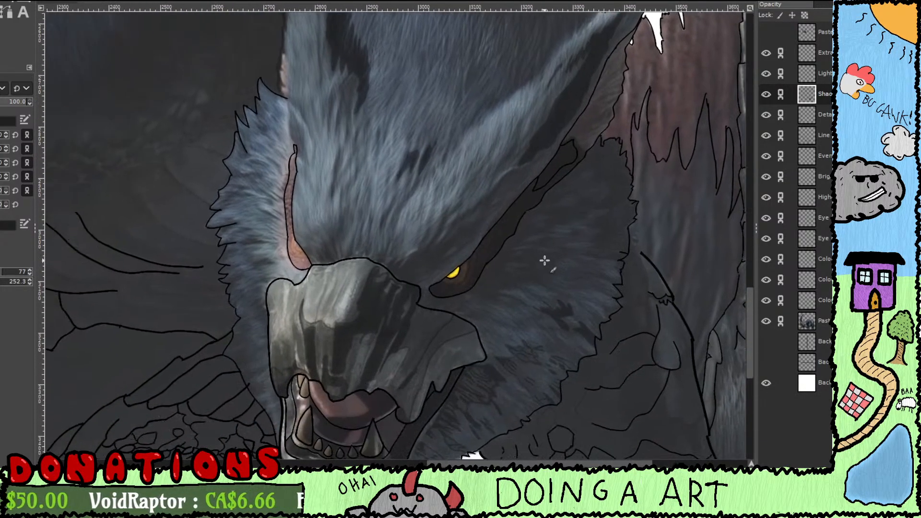
{"action": "scroll", "coordinate": [509, 273], "scroll_direction": "up", "scroll_amount": 2}
{"action": "left_click_drag", "start_coordinate": [482, 285], "coordinate": [547, 375]}
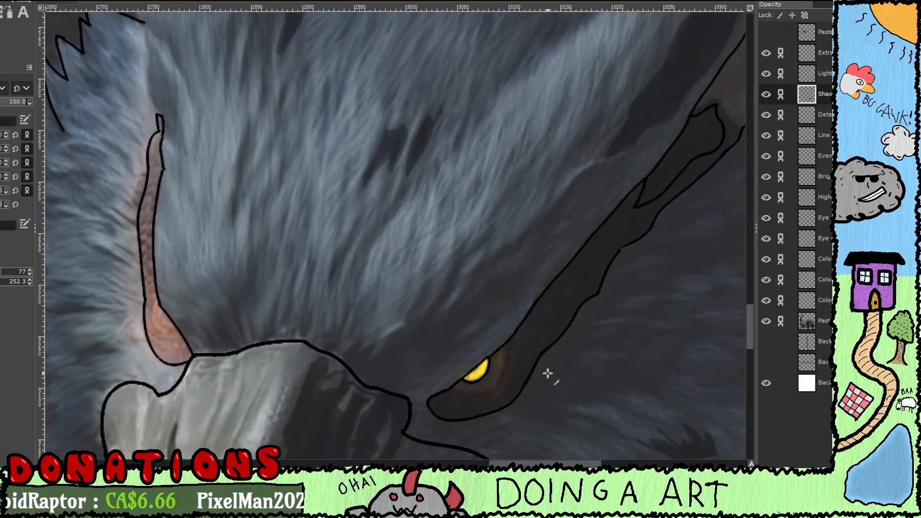
{"action": "left_click_drag", "start_coordinate": [514, 342], "coordinate": [558, 367]}
{"action": "scroll", "coordinate": [533, 361], "scroll_direction": "down", "scroll_amount": 3}
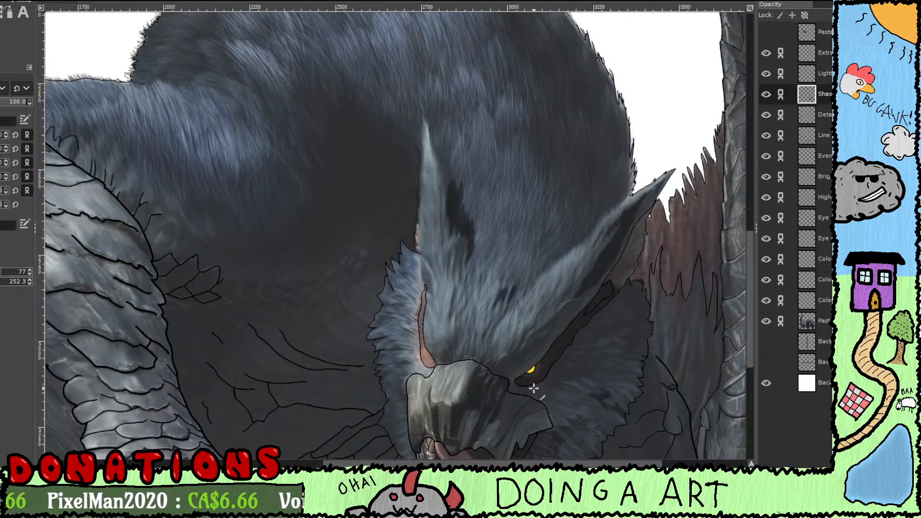
{"action": "left_click_drag", "start_coordinate": [534, 389], "coordinate": [497, 288]}
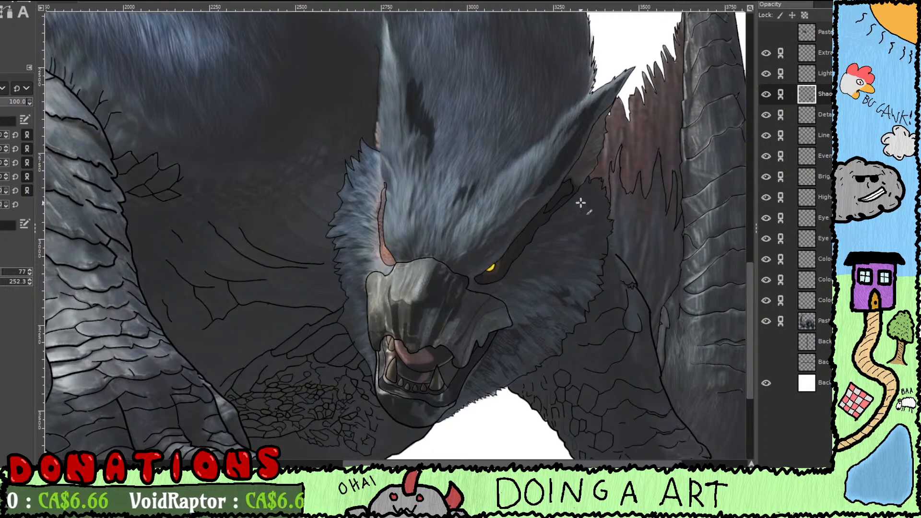
Step: Try to trace a jagged shadow edge from the upright tuft's tip across the dark neck fur, and undo those strokes
{"action": "left_click_drag", "start_coordinate": [371, 299], "coordinate": [530, 416]}
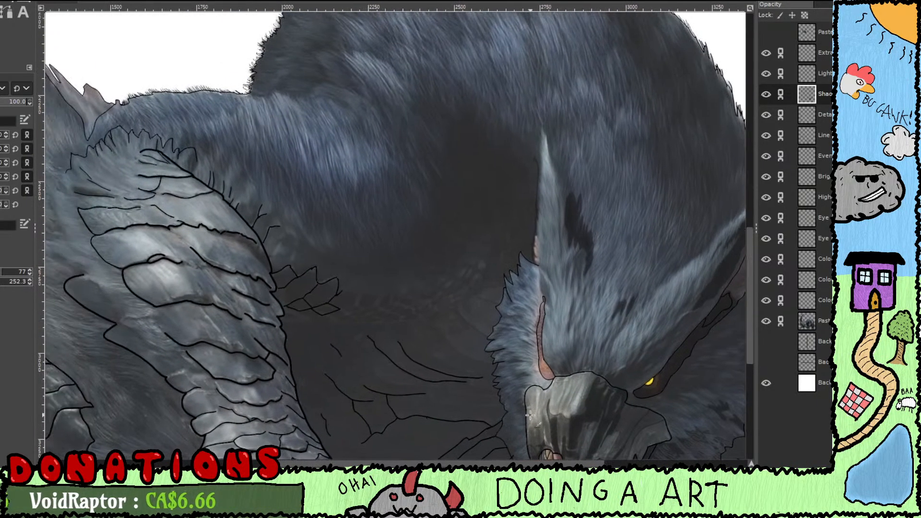
{"action": "left_click_drag", "start_coordinate": [543, 299], "coordinate": [571, 385]}
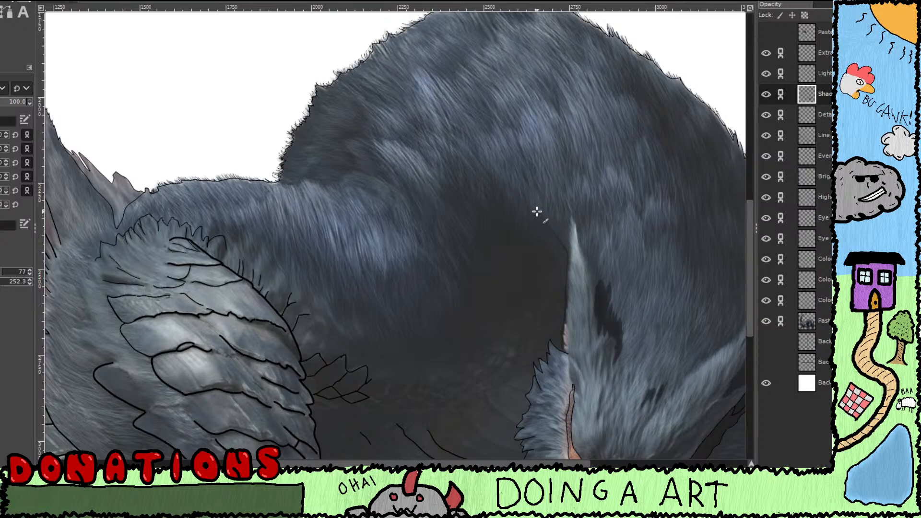
{"action": "scroll", "coordinate": [539, 226], "scroll_direction": "up", "scroll_amount": 2}
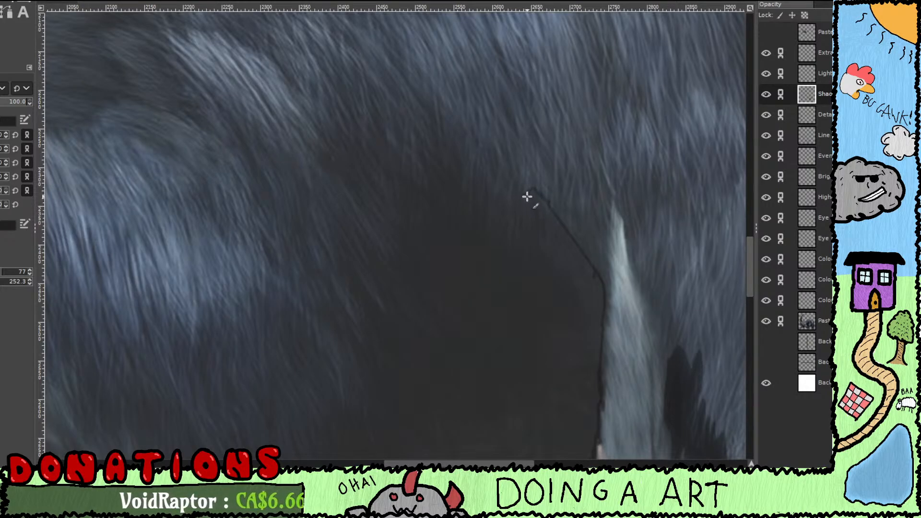
{"action": "left_click_drag", "start_coordinate": [506, 190], "coordinate": [467, 149]}
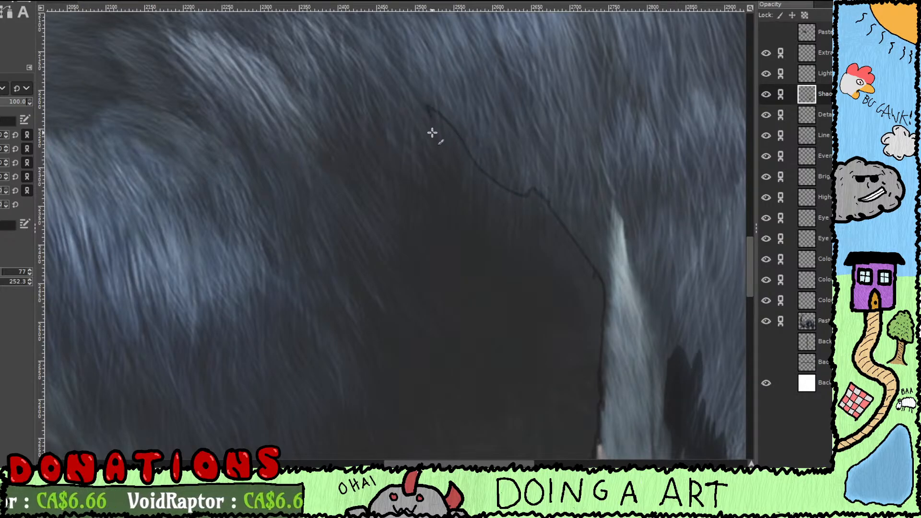
{"action": "left_click_drag", "start_coordinate": [423, 154], "coordinate": [457, 216]}
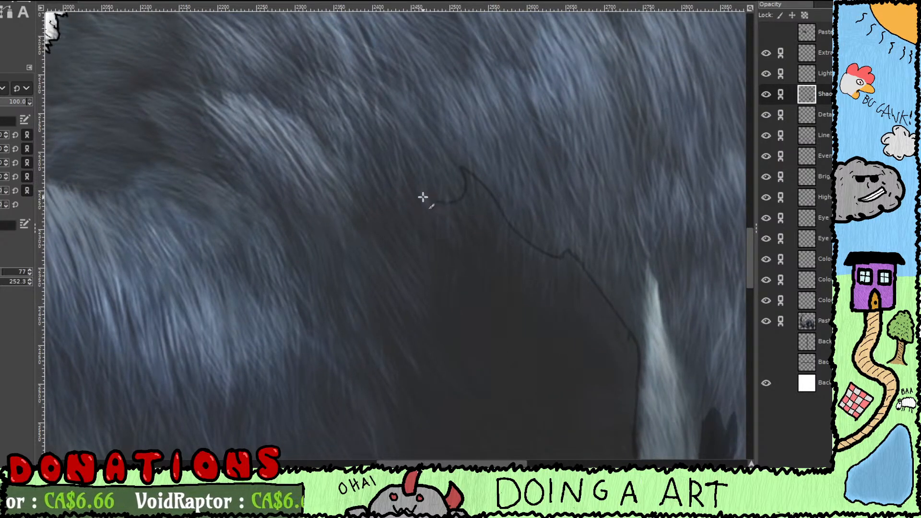
{"action": "left_click_drag", "start_coordinate": [387, 185], "coordinate": [484, 173]}
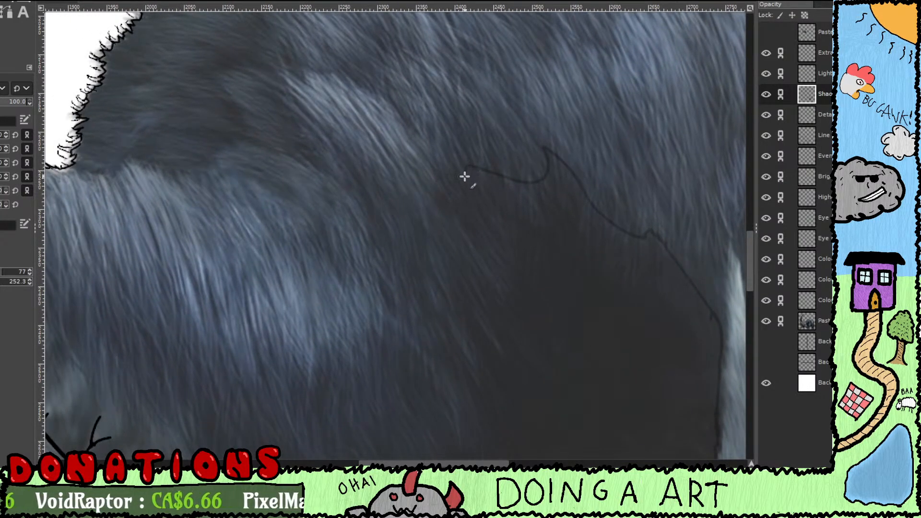
{"action": "left_click_drag", "start_coordinate": [441, 220], "coordinate": [499, 163]}
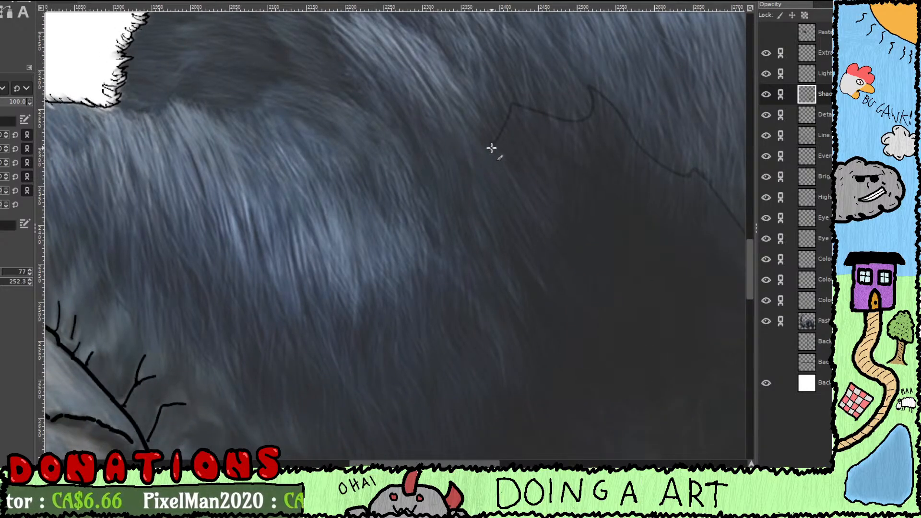
{"action": "left_click_drag", "start_coordinate": [520, 198], "coordinate": [442, 254]}
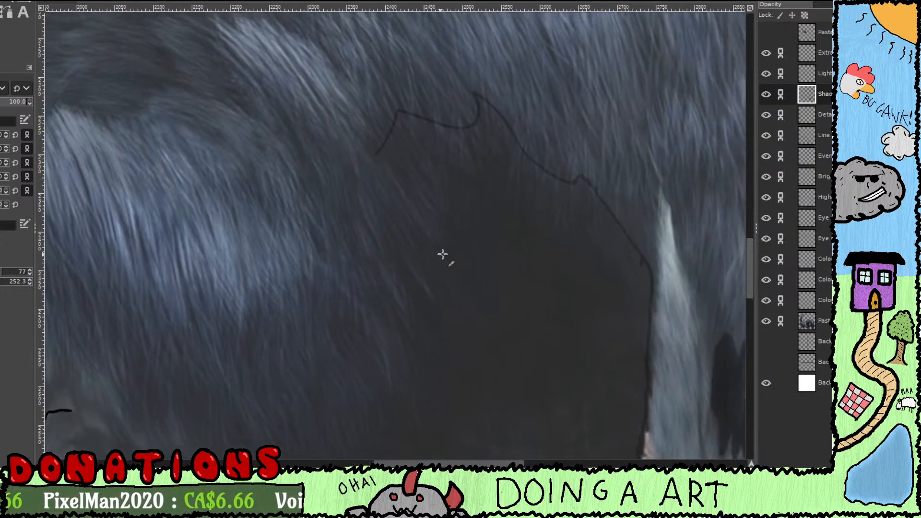
{"action": "key", "text": "ctrl+z"}
{"action": "key", "text": "ctrl+z"}
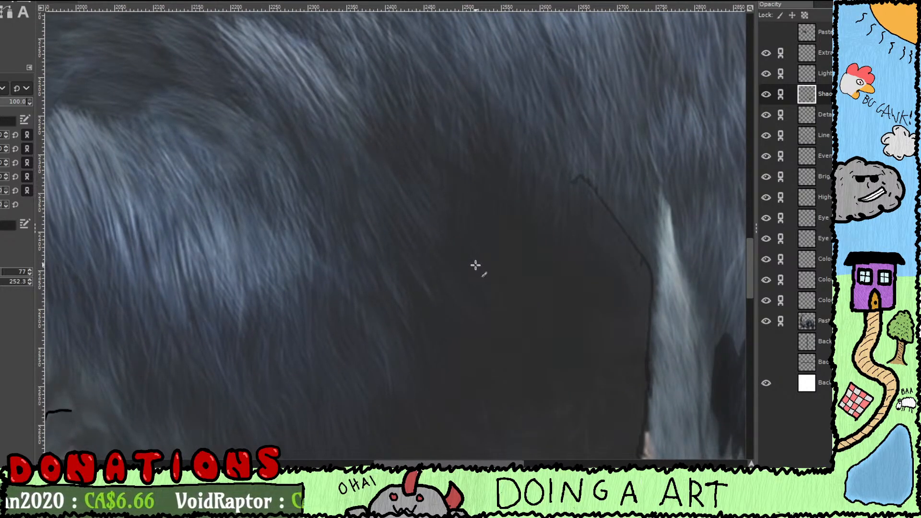
{"action": "key", "text": "ctrl+z"}
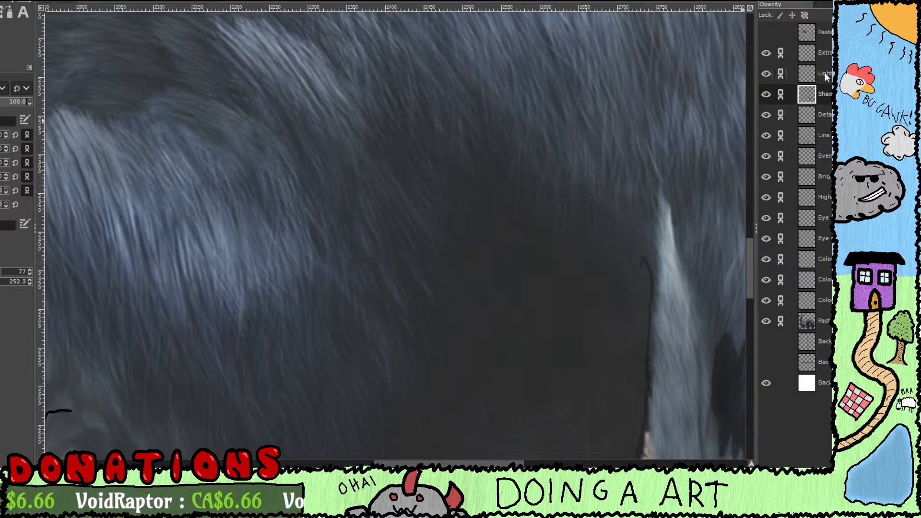
Step: On the Extra layer, trace a thin outline from the upright tuft's tip across the dark neck fur and around the dark area's far corner
{"action": "left_click", "coordinate": [808, 52]}
{"action": "left_click", "coordinate": [807, 73]}
{"action": "key", "text": "Page_Up"}
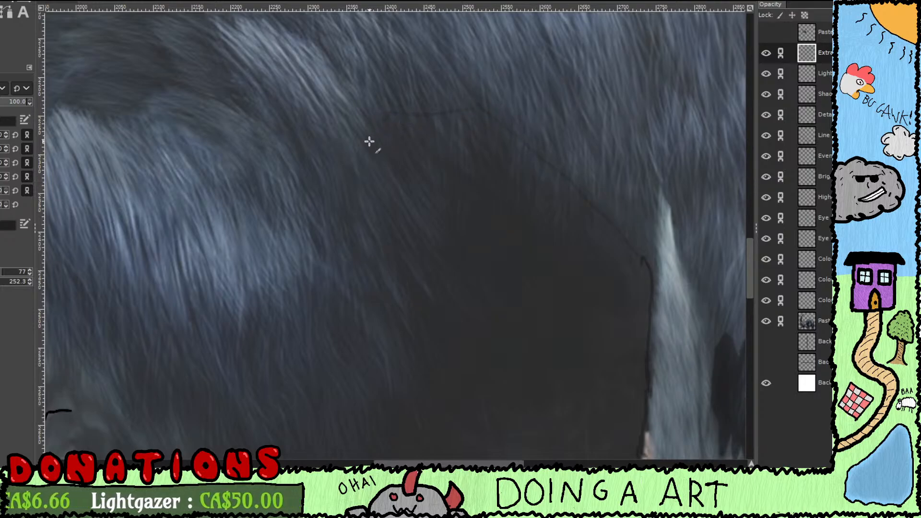
{"action": "left_click_drag", "start_coordinate": [372, 153], "coordinate": [474, 129]}
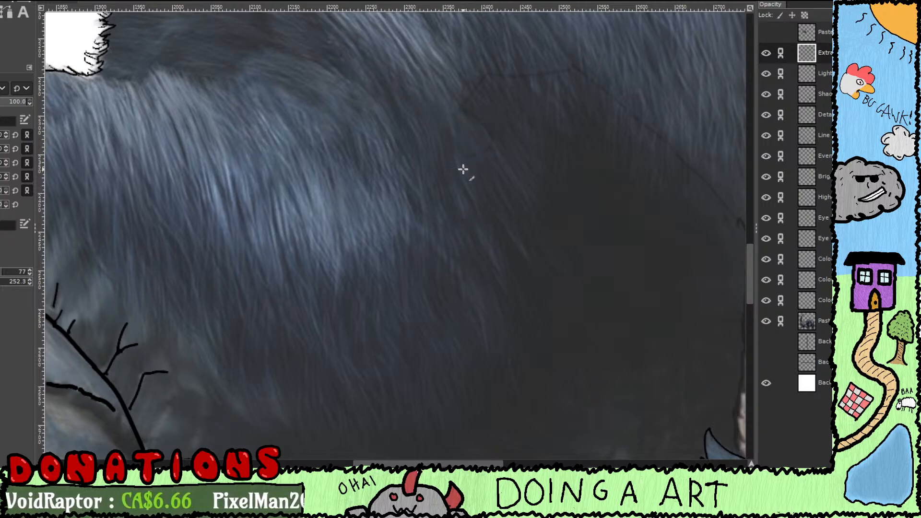
Step: Trace a thin curved line along the lower edge of the bright blue fur patch on the neck, up around its end
{"action": "mouse_move", "coordinate": [364, 249]}
{"action": "left_mouse_down"}
{"action": "mouse_move", "coordinate": [459, 216]}
{"action": "mouse_move", "coordinate": [448, 254]}
{"action": "left_mouse_up"}
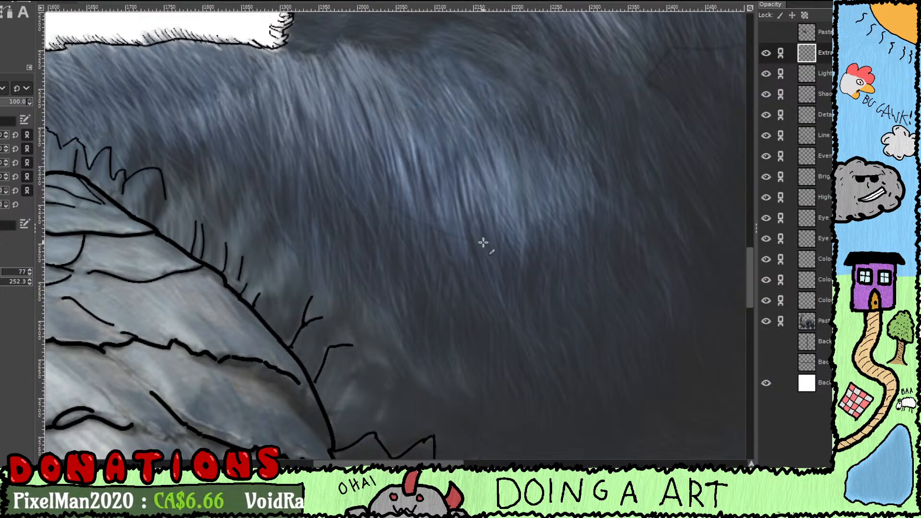
{"action": "left_click_drag", "start_coordinate": [606, 189], "coordinate": [511, 340]}
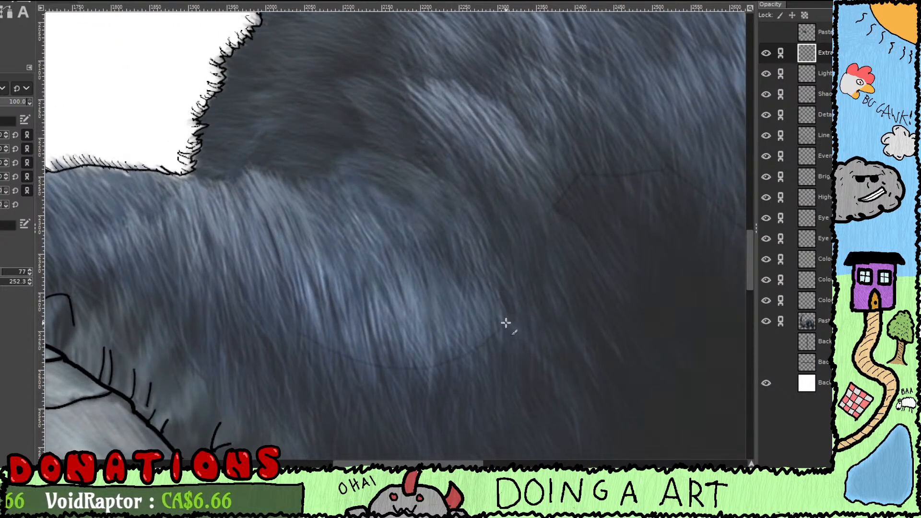
{"action": "left_click_drag", "start_coordinate": [509, 316], "coordinate": [500, 314]}
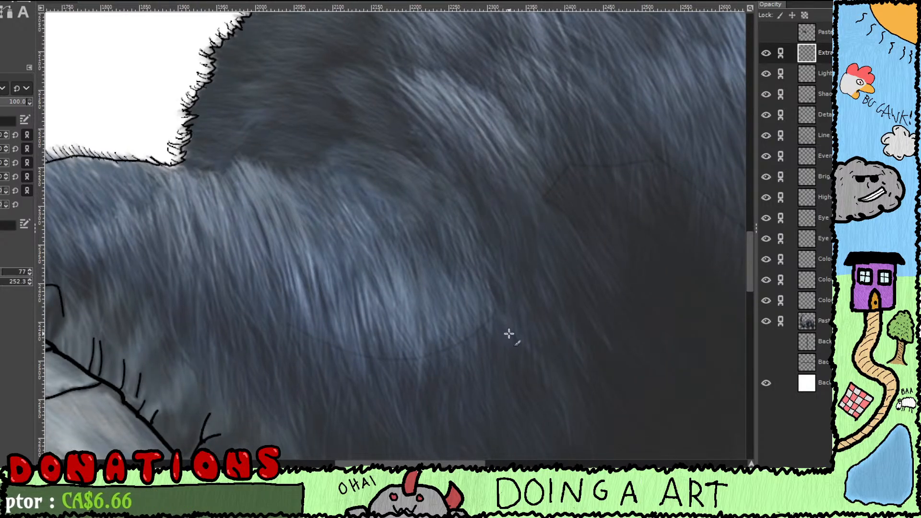
{"action": "left_click_drag", "start_coordinate": [504, 348], "coordinate": [578, 220]}
{"action": "left_click_drag", "start_coordinate": [439, 353], "coordinate": [521, 362]}
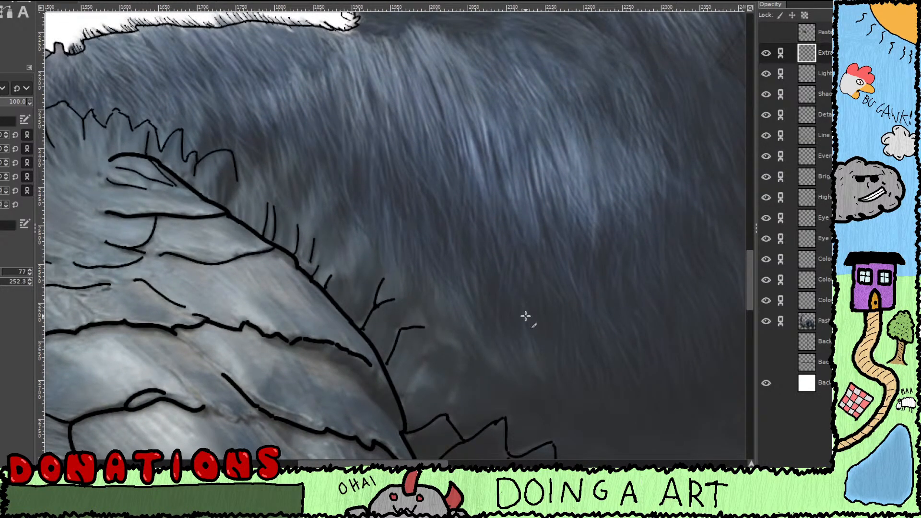
{"action": "left_click_drag", "start_coordinate": [525, 317], "coordinate": [457, 302]}
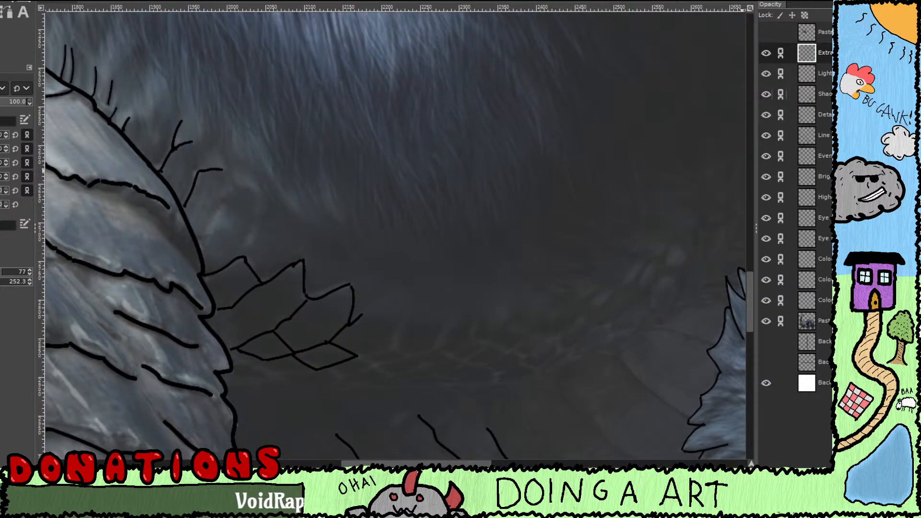
Step: On the shadow layer, paint two short pointed shadow strokes in the forehead fur just above the beak, beside the pink strip
{"action": "left_click", "coordinate": [824, 95]}
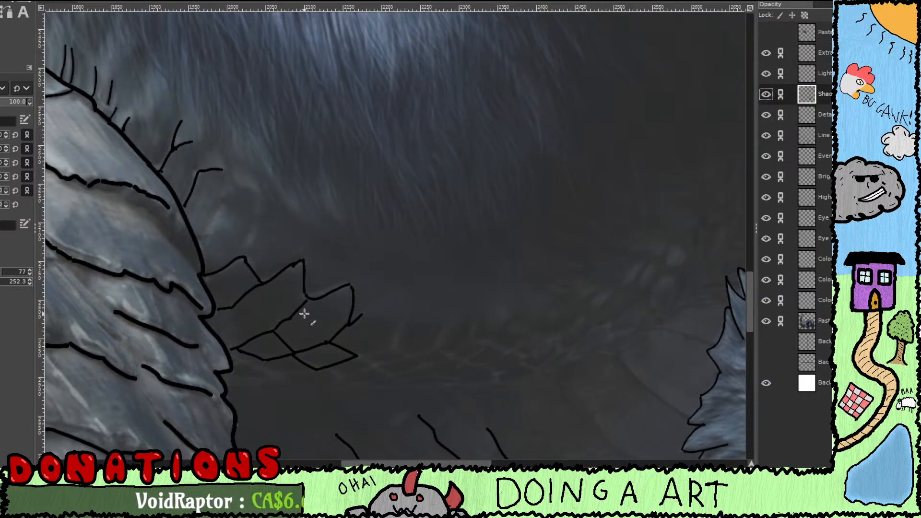
{"action": "scroll", "coordinate": [305, 313], "scroll_direction": "down", "scroll_amount": 5}
{"action": "scroll", "coordinate": [599, 361], "scroll_direction": "up", "scroll_amount": 5}
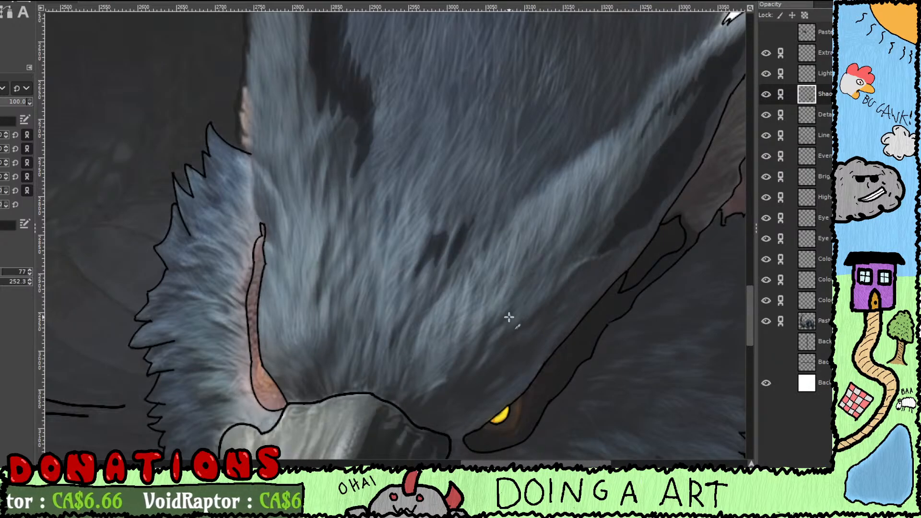
{"action": "left_click_drag", "start_coordinate": [508, 319], "coordinate": [642, 173]}
{"action": "scroll", "coordinate": [510, 272], "scroll_direction": "down", "scroll_amount": 8}
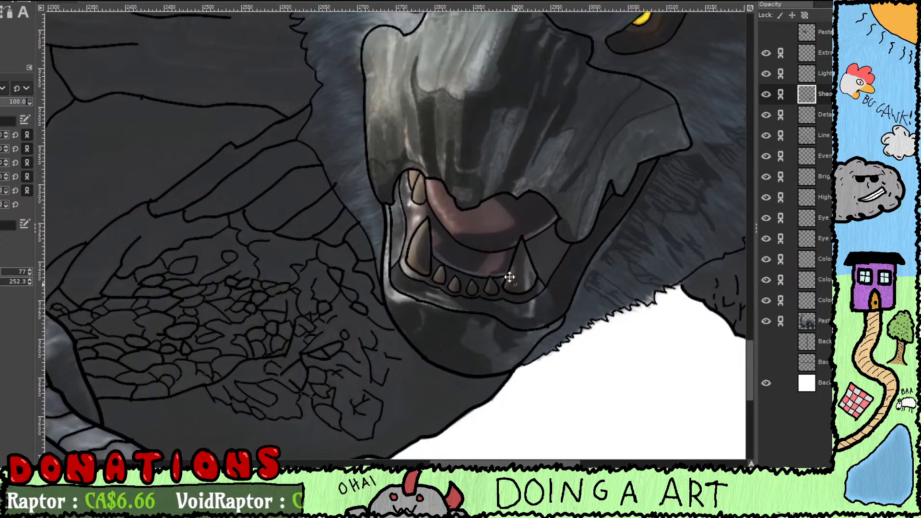
{"action": "left_click_drag", "start_coordinate": [510, 278], "coordinate": [518, 345]}
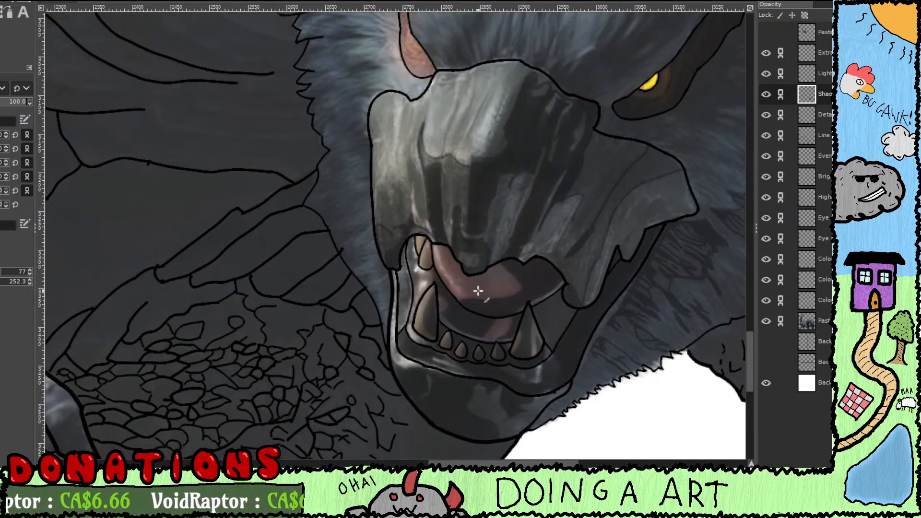
{"action": "mouse_move", "coordinate": [477, 290]}
{"action": "left_mouse_down"}
{"action": "mouse_move", "coordinate": [568, 274]}
{"action": "mouse_move", "coordinate": [496, 317]}
{"action": "mouse_move", "coordinate": [541, 377]}
{"action": "mouse_move", "coordinate": [636, 465]}
{"action": "mouse_move", "coordinate": [617, 351]}
{"action": "mouse_move", "coordinate": [439, 313]}
{"action": "left_mouse_up"}
{"action": "left_click_drag", "start_coordinate": [596, 310], "coordinate": [488, 347]}
{"action": "left_click_drag", "start_coordinate": [452, 315], "coordinate": [494, 331]}
{"action": "scroll", "coordinate": [440, 260], "scroll_direction": "up", "scroll_amount": 1, "text": "ctrl"}
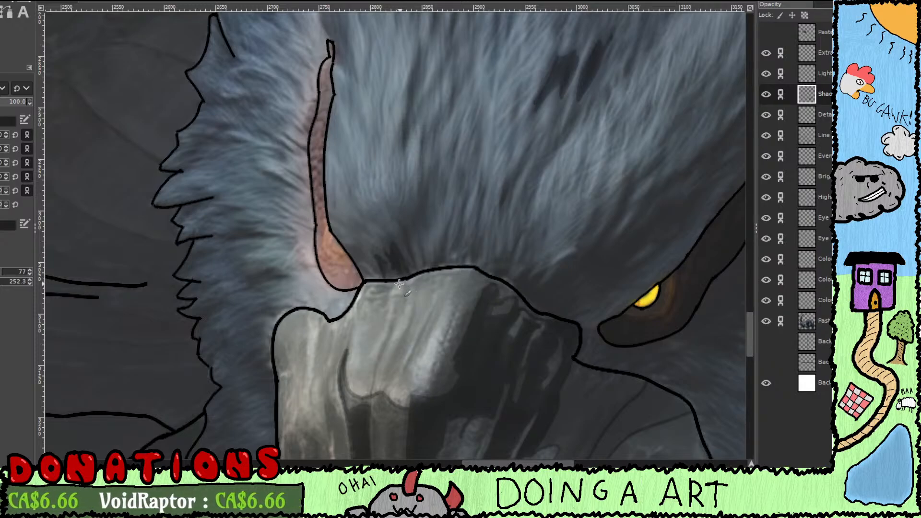
{"action": "scroll", "coordinate": [399, 283], "scroll_direction": "up", "scroll_amount": 3, "text": "ctrl"}
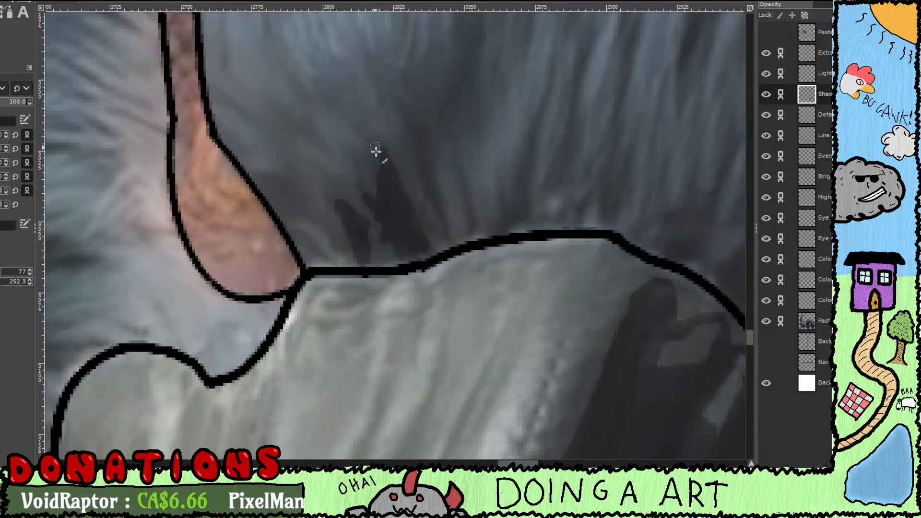
{"action": "left_click_drag", "start_coordinate": [375, 148], "coordinate": [383, 191]}
{"action": "mouse_move", "coordinate": [367, 161]}
{"action": "left_mouse_down"}
{"action": "mouse_move", "coordinate": [381, 210]}
{"action": "mouse_move", "coordinate": [363, 150]}
{"action": "mouse_move", "coordinate": [379, 170]}
{"action": "mouse_move", "coordinate": [364, 153]}
{"action": "mouse_move", "coordinate": [379, 160]}
{"action": "mouse_move", "coordinate": [371, 151]}
{"action": "mouse_move", "coordinate": [370, 199]}
{"action": "mouse_move", "coordinate": [370, 178]}
{"action": "left_mouse_up"}
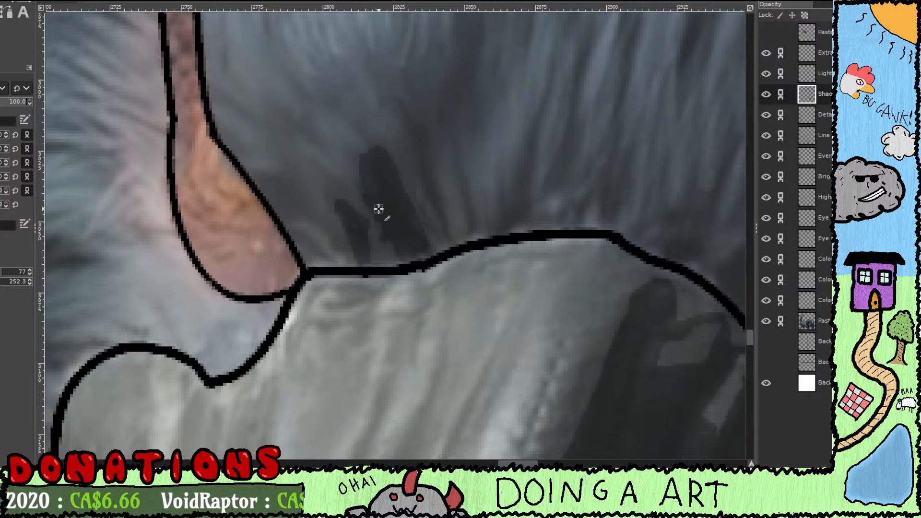
Step: Outline a long, narrow shadow spike rising from the middle of the beak's upper edge into the forehead fur
{"action": "scroll", "coordinate": [489, 252], "scroll_direction": "down", "scroll_amount": 1, "text": "ctrl"}
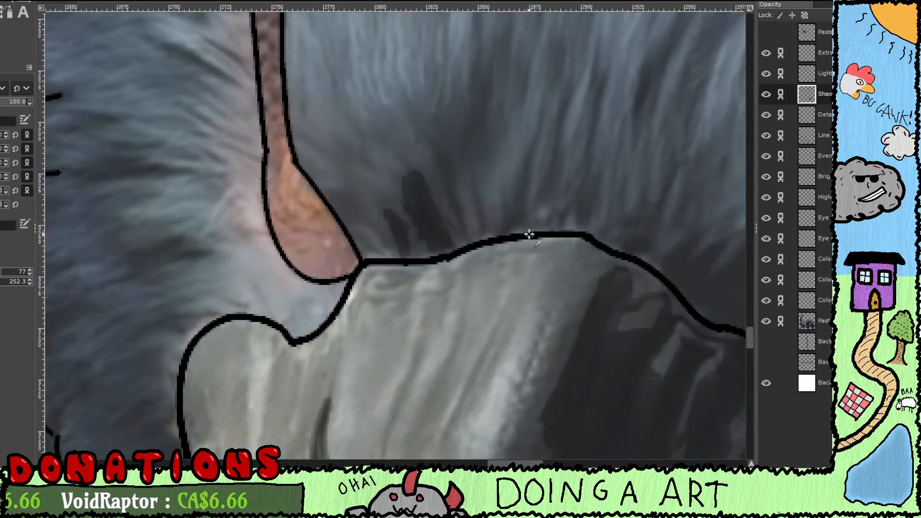
{"action": "mouse_move", "coordinate": [506, 193]}
{"action": "left_mouse_down"}
{"action": "mouse_move", "coordinate": [525, 175]}
{"action": "mouse_move", "coordinate": [543, 110]}
{"action": "left_mouse_up"}
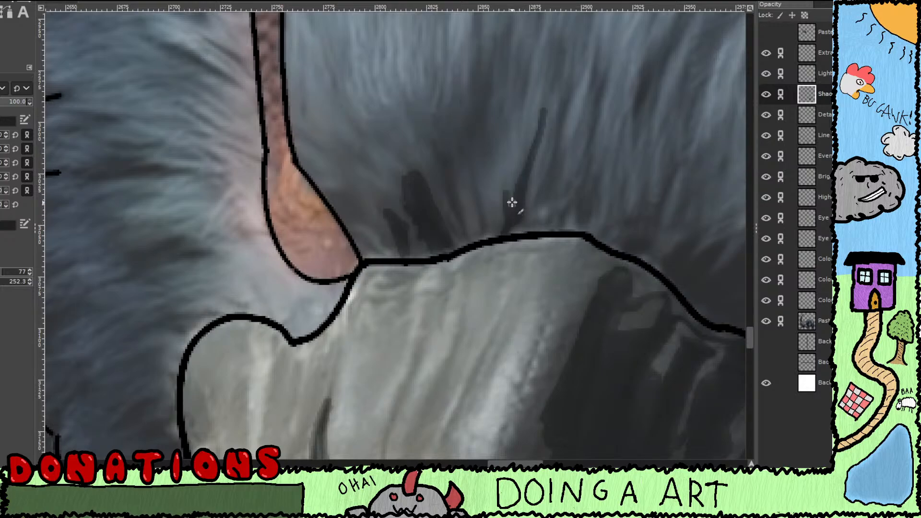
Step: Paint thin, dark, upward-tapering shadow streaks in the fur just above the beak's upper edge
{"action": "left_click_drag", "start_coordinate": [542, 215], "coordinate": [451, 223]}
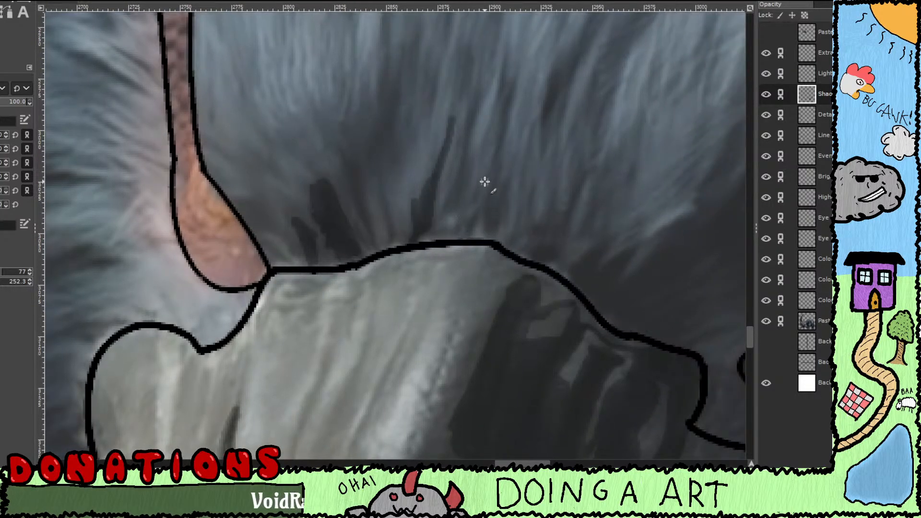
{"action": "left_click_drag", "start_coordinate": [491, 177], "coordinate": [504, 234]}
{"action": "left_click_drag", "start_coordinate": [464, 260], "coordinate": [485, 171]}
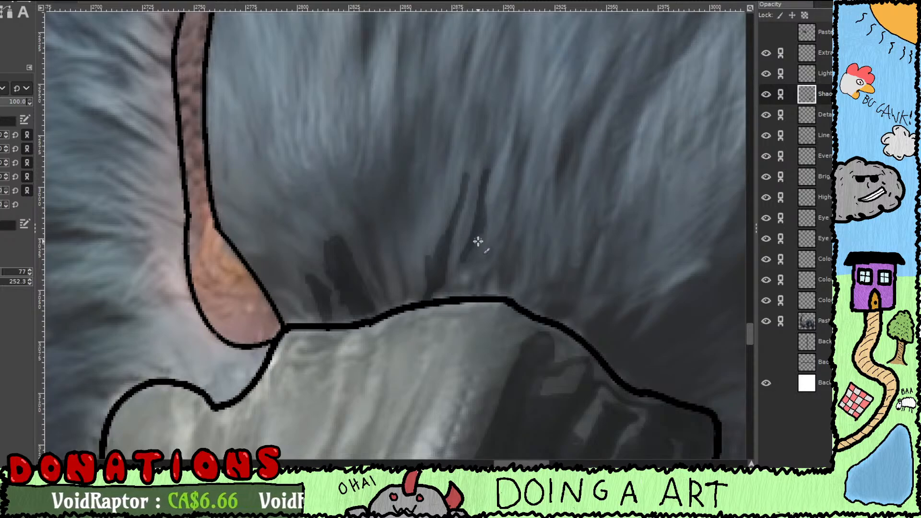
{"action": "left_click_drag", "start_coordinate": [541, 262], "coordinate": [414, 188]}
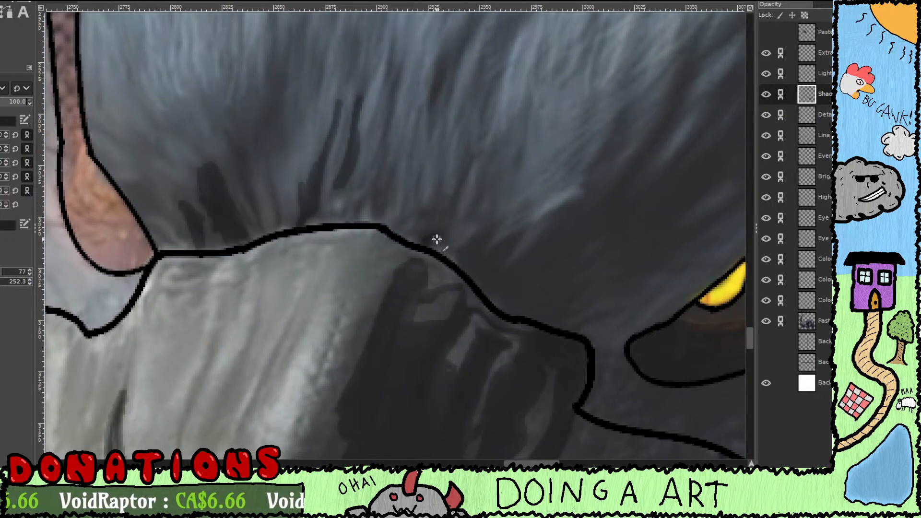
Step: Outline the brow shadow's upper edge with jagged feather strokes running from the beak up along the brow to the dark patch
{"action": "mouse_move", "coordinate": [426, 240]}
{"action": "left_mouse_down"}
{"action": "mouse_move", "coordinate": [444, 231]}
{"action": "mouse_move", "coordinate": [437, 250]}
{"action": "mouse_move", "coordinate": [468, 263]}
{"action": "mouse_move", "coordinate": [461, 257]}
{"action": "mouse_move", "coordinate": [479, 235]}
{"action": "mouse_move", "coordinate": [500, 225]}
{"action": "mouse_move", "coordinate": [486, 253]}
{"action": "mouse_move", "coordinate": [528, 232]}
{"action": "mouse_move", "coordinate": [505, 269]}
{"action": "mouse_move", "coordinate": [554, 210]}
{"action": "left_mouse_up"}
{"action": "mouse_move", "coordinate": [552, 223]}
{"action": "left_mouse_down"}
{"action": "mouse_move", "coordinate": [498, 267]}
{"action": "mouse_move", "coordinate": [489, 258]}
{"action": "mouse_move", "coordinate": [526, 242]}
{"action": "mouse_move", "coordinate": [527, 207]}
{"action": "mouse_move", "coordinate": [540, 200]}
{"action": "mouse_move", "coordinate": [533, 202]}
{"action": "mouse_move", "coordinate": [560, 147]}
{"action": "mouse_move", "coordinate": [552, 183]}
{"action": "mouse_move", "coordinate": [525, 212]}
{"action": "left_mouse_up"}
{"action": "mouse_move", "coordinate": [542, 227]}
{"action": "left_mouse_down"}
{"action": "mouse_move", "coordinate": [499, 233]}
{"action": "mouse_move", "coordinate": [533, 187]}
{"action": "mouse_move", "coordinate": [577, 83]}
{"action": "left_mouse_up"}
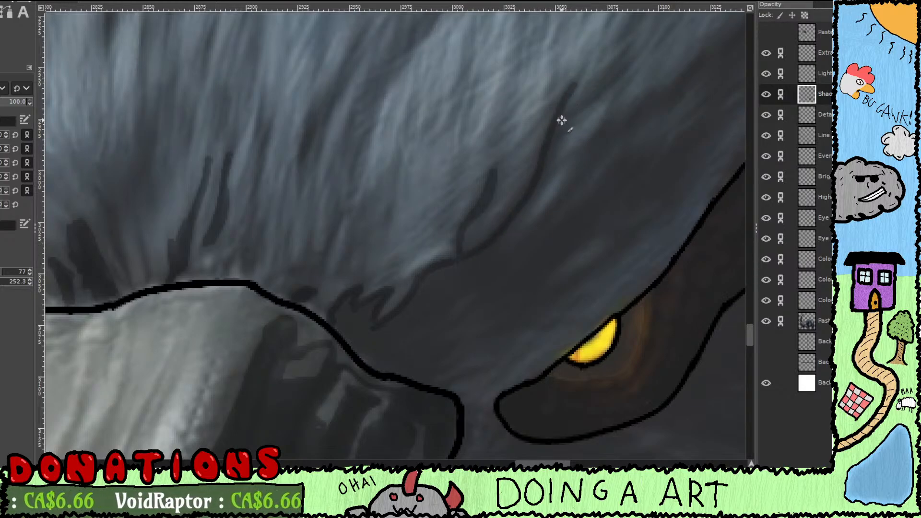
{"action": "left_click_drag", "start_coordinate": [561, 120], "coordinate": [619, 72]}
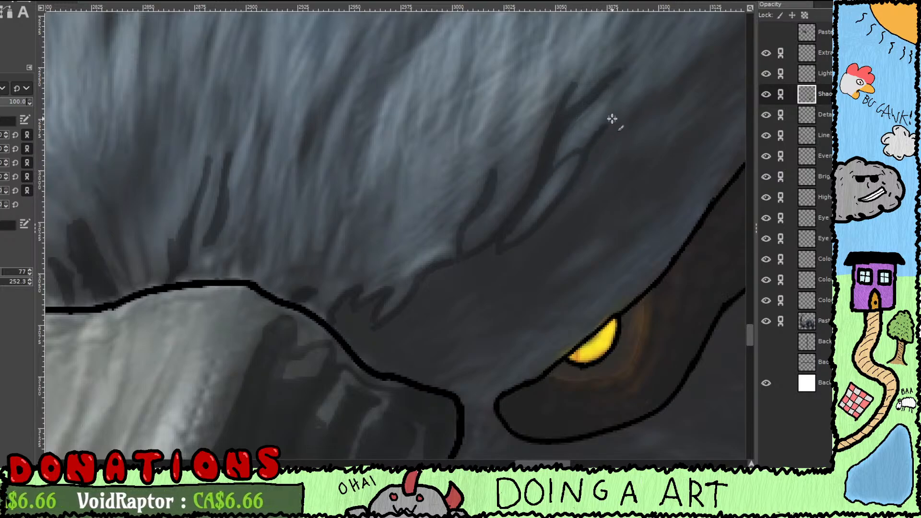
{"action": "mouse_move", "coordinate": [590, 156]}
{"action": "left_mouse_down"}
{"action": "mouse_move", "coordinate": [651, 93]}
{"action": "mouse_move", "coordinate": [544, 175]}
{"action": "left_mouse_up"}
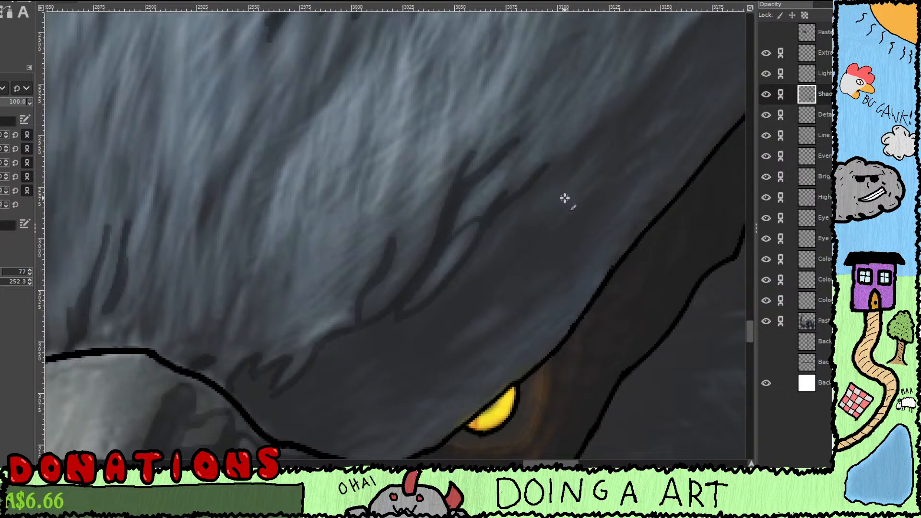
{"action": "mouse_move", "coordinate": [547, 170]}
{"action": "left_mouse_down"}
{"action": "mouse_move", "coordinate": [608, 121]}
{"action": "mouse_move", "coordinate": [535, 236]}
{"action": "mouse_move", "coordinate": [517, 225]}
{"action": "mouse_move", "coordinate": [551, 202]}
{"action": "mouse_move", "coordinate": [611, 124]}
{"action": "mouse_move", "coordinate": [664, 102]}
{"action": "mouse_move", "coordinate": [525, 217]}
{"action": "mouse_move", "coordinate": [618, 157]}
{"action": "mouse_move", "coordinate": [612, 163]}
{"action": "mouse_move", "coordinate": [631, 134]}
{"action": "mouse_move", "coordinate": [607, 139]}
{"action": "mouse_move", "coordinate": [621, 137]}
{"action": "mouse_move", "coordinate": [606, 164]}
{"action": "left_mouse_up"}
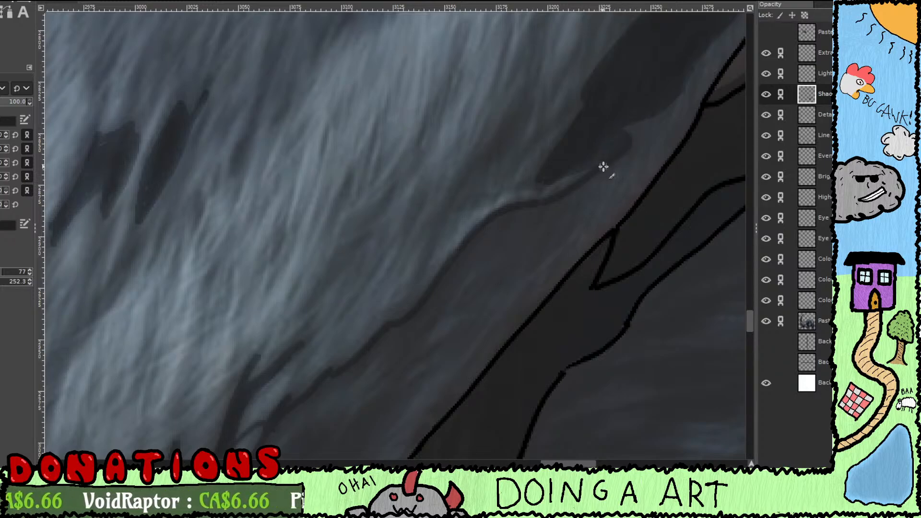
Step: Erase a thin gap at the upper brow patch's lower tip and outline the brow shadow's lower edge with pointed feather strokes
{"action": "key", "text": "shift+e"}
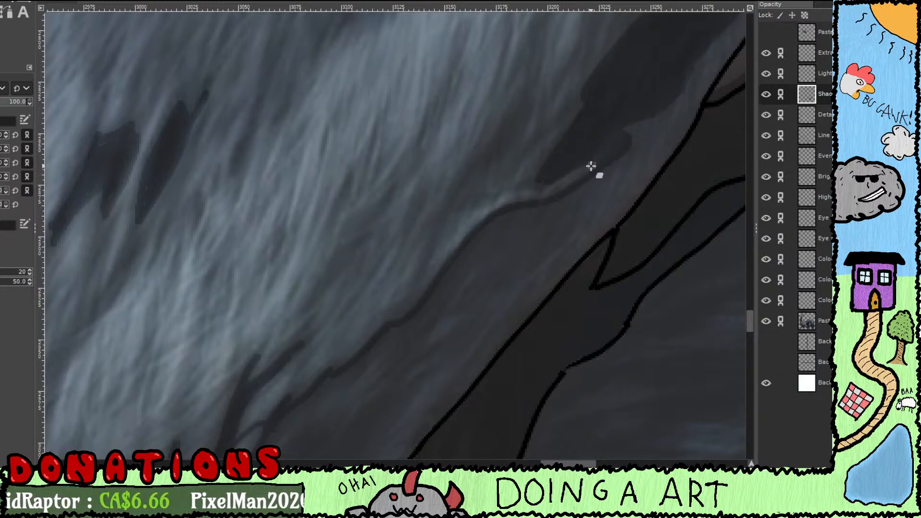
{"action": "mouse_move", "coordinate": [591, 166]}
{"action": "left_mouse_down"}
{"action": "mouse_move", "coordinate": [624, 136]}
{"action": "mouse_move", "coordinate": [613, 153]}
{"action": "mouse_move", "coordinate": [619, 144]}
{"action": "left_mouse_up"}
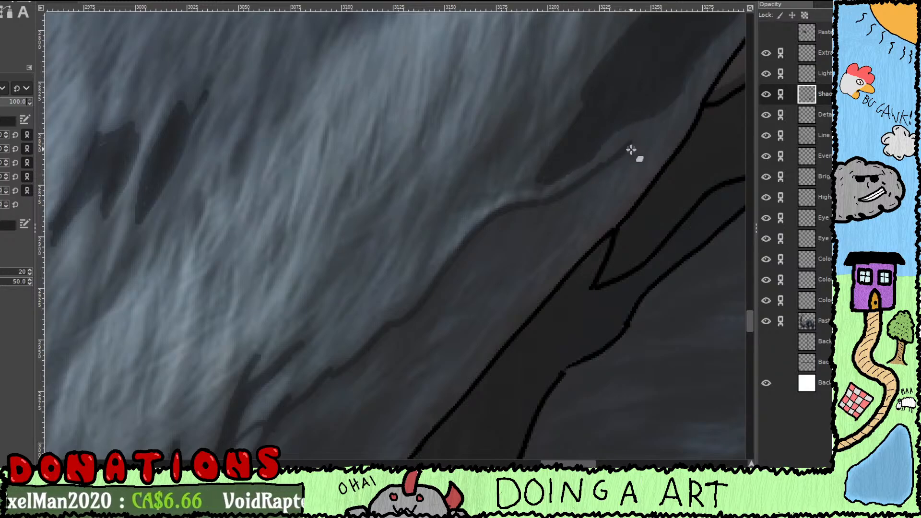
{"action": "key", "text": "p"}
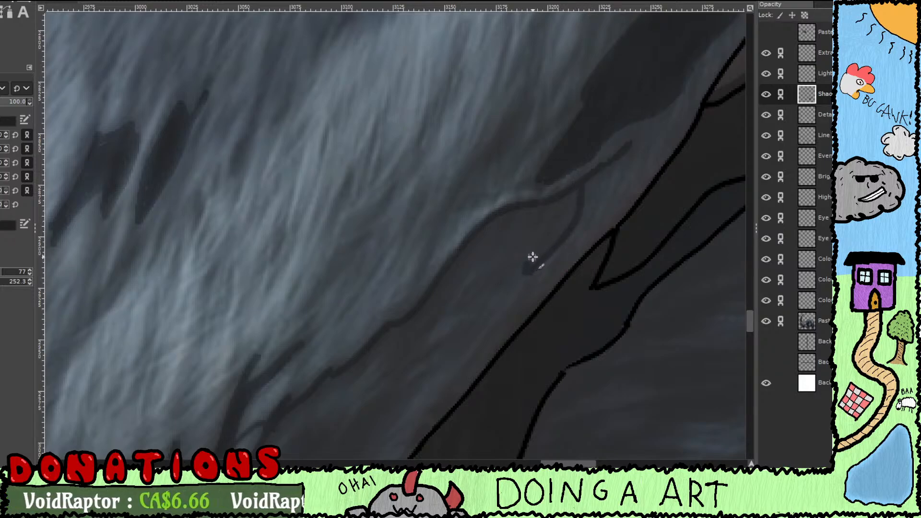
{"action": "left_click_drag", "start_coordinate": [532, 256], "coordinate": [556, 197]}
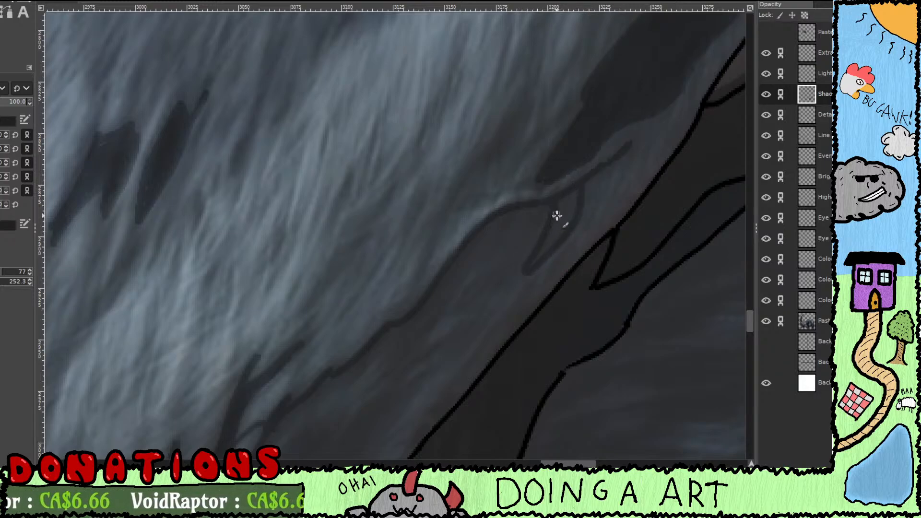
{"action": "mouse_move", "coordinate": [565, 248]}
{"action": "left_mouse_down"}
{"action": "mouse_move", "coordinate": [595, 158]}
{"action": "mouse_move", "coordinate": [576, 160]}
{"action": "mouse_move", "coordinate": [609, 157]}
{"action": "mouse_move", "coordinate": [482, 300]}
{"action": "mouse_move", "coordinate": [498, 263]}
{"action": "mouse_move", "coordinate": [599, 160]}
{"action": "mouse_move", "coordinate": [562, 189]}
{"action": "mouse_move", "coordinate": [535, 235]}
{"action": "mouse_move", "coordinate": [486, 269]}
{"action": "mouse_move", "coordinate": [465, 253]}
{"action": "mouse_move", "coordinate": [430, 277]}
{"action": "mouse_move", "coordinate": [411, 312]}
{"action": "mouse_move", "coordinate": [470, 272]}
{"action": "left_mouse_up"}
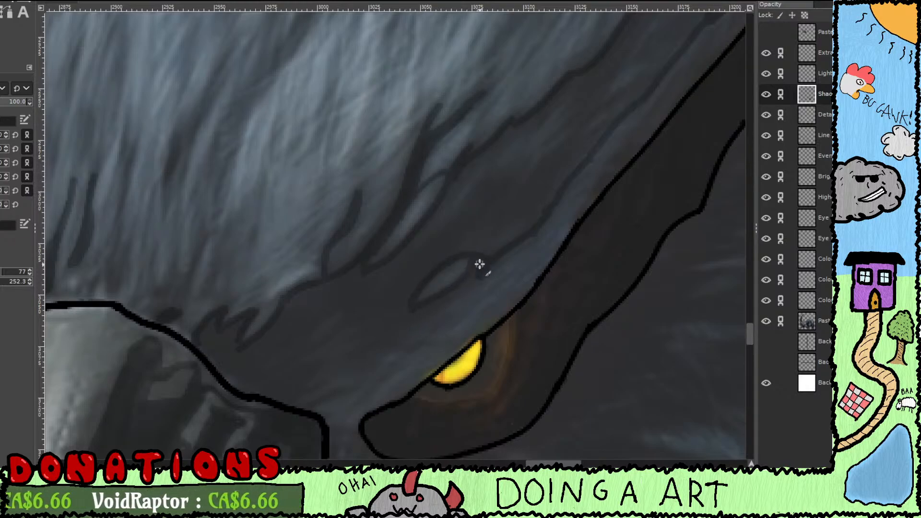
{"action": "mouse_move", "coordinate": [524, 218]}
{"action": "left_mouse_down"}
{"action": "mouse_move", "coordinate": [503, 232]}
{"action": "mouse_move", "coordinate": [489, 202]}
{"action": "mouse_move", "coordinate": [514, 195]}
{"action": "mouse_move", "coordinate": [572, 129]}
{"action": "mouse_move", "coordinate": [546, 145]}
{"action": "left_mouse_up"}
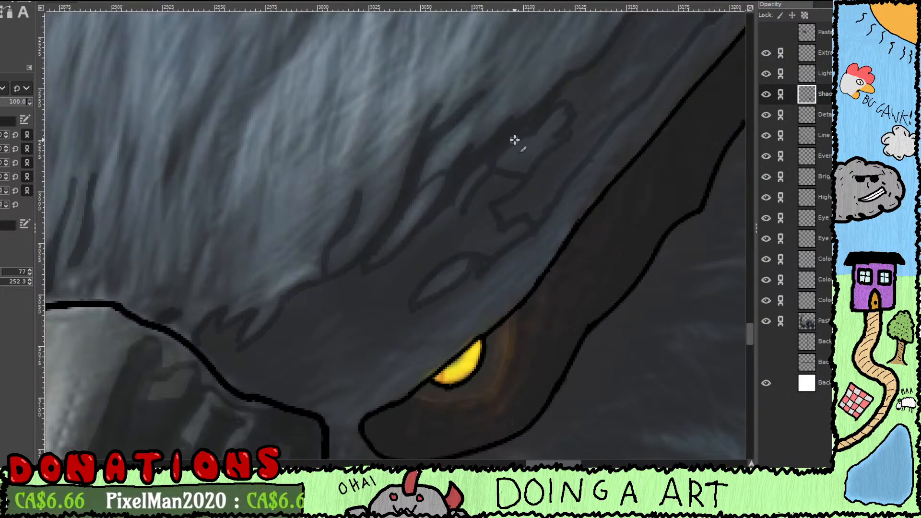
Step: Fill the outlined brow shadow above the eye with dark paint, leaving small lighter feather gaps inside it
{"action": "left_click_drag", "start_coordinate": [541, 111], "coordinate": [478, 236]}
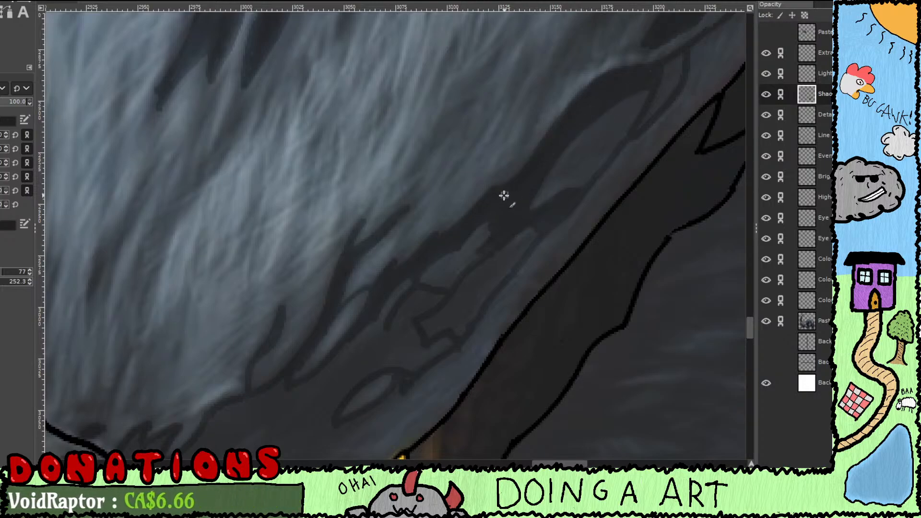
{"action": "left_click_drag", "start_coordinate": [526, 257], "coordinate": [571, 165]}
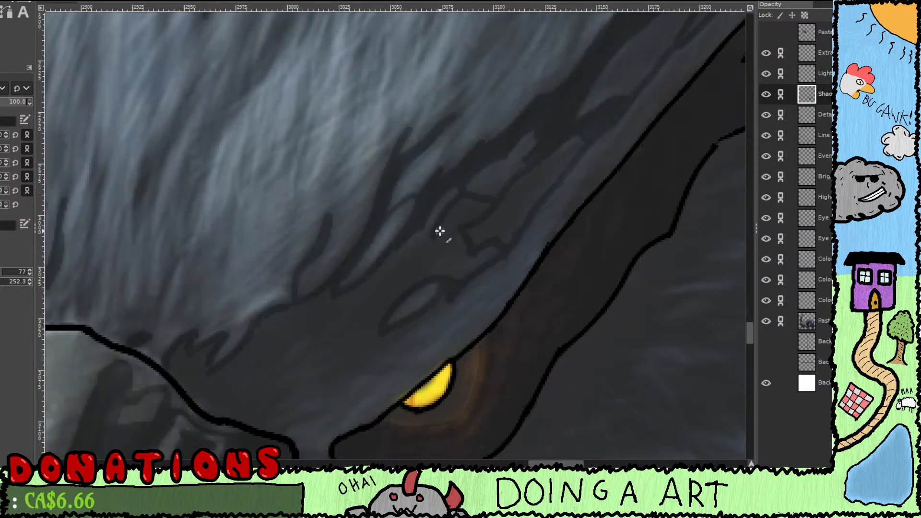
{"action": "left_click_drag", "start_coordinate": [483, 222], "coordinate": [524, 195]}
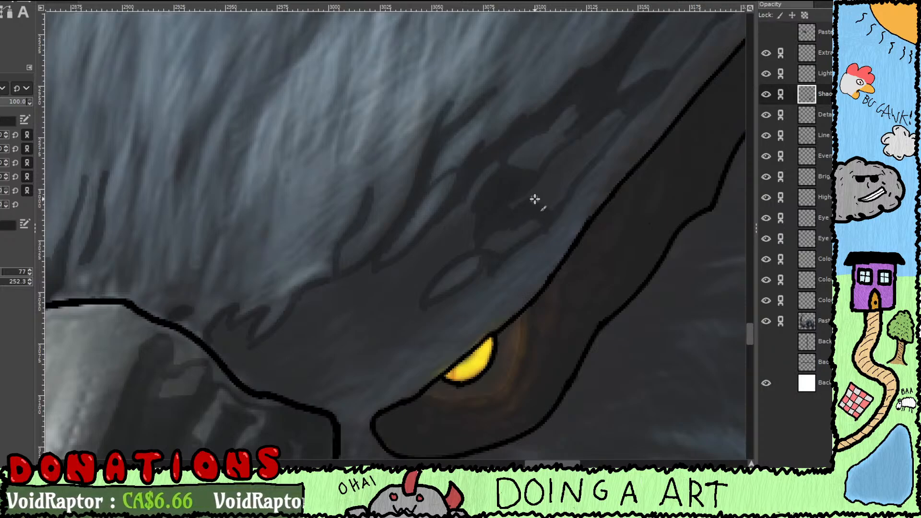
{"action": "mouse_move", "coordinate": [534, 216]}
{"action": "left_mouse_down"}
{"action": "mouse_move", "coordinate": [487, 238]}
{"action": "mouse_move", "coordinate": [581, 137]}
{"action": "left_mouse_up"}
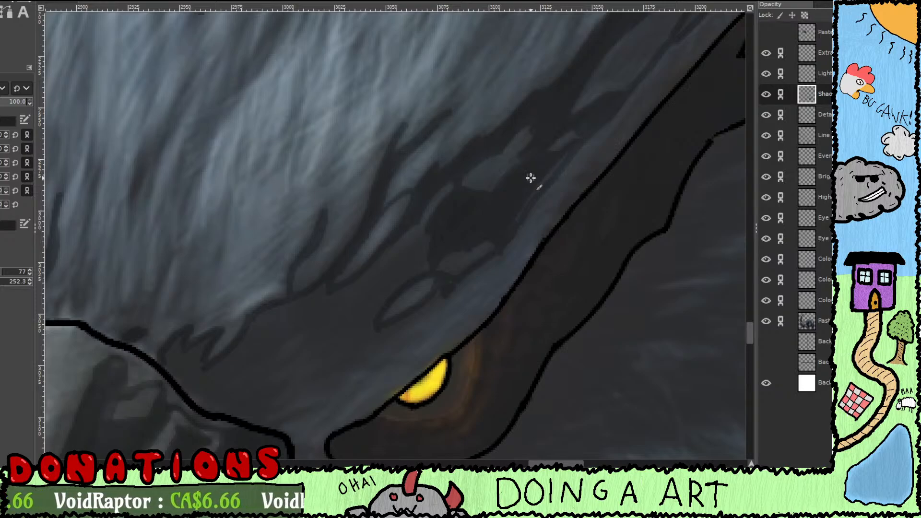
{"action": "left_click_drag", "start_coordinate": [473, 261], "coordinate": [551, 214]}
{"action": "left_click_drag", "start_coordinate": [504, 235], "coordinate": [558, 189]}
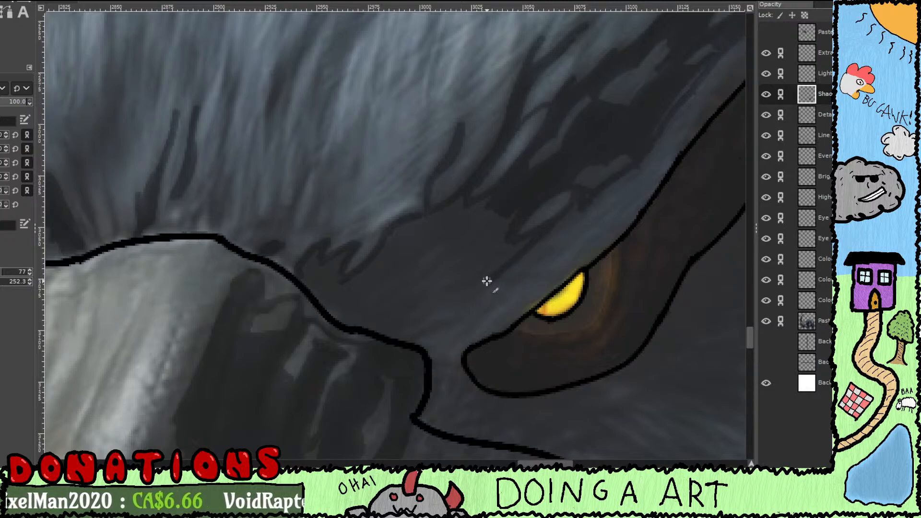
{"action": "mouse_move", "coordinate": [464, 273]}
{"action": "left_mouse_down"}
{"action": "mouse_move", "coordinate": [457, 245]}
{"action": "mouse_move", "coordinate": [433, 266]}
{"action": "mouse_move", "coordinate": [461, 258]}
{"action": "mouse_move", "coordinate": [484, 278]}
{"action": "mouse_move", "coordinate": [536, 237]}
{"action": "mouse_move", "coordinate": [477, 275]}
{"action": "mouse_move", "coordinate": [509, 238]}
{"action": "mouse_move", "coordinate": [512, 217]}
{"action": "mouse_move", "coordinate": [483, 271]}
{"action": "mouse_move", "coordinate": [497, 201]}
{"action": "mouse_move", "coordinate": [481, 255]}
{"action": "mouse_move", "coordinate": [481, 213]}
{"action": "mouse_move", "coordinate": [471, 268]}
{"action": "mouse_move", "coordinate": [468, 210]}
{"action": "mouse_move", "coordinate": [467, 258]}
{"action": "mouse_move", "coordinate": [460, 239]}
{"action": "mouse_move", "coordinate": [461, 196]}
{"action": "mouse_move", "coordinate": [455, 250]}
{"action": "mouse_move", "coordinate": [456, 205]}
{"action": "mouse_move", "coordinate": [461, 238]}
{"action": "mouse_move", "coordinate": [424, 254]}
{"action": "mouse_move", "coordinate": [420, 267]}
{"action": "mouse_move", "coordinate": [546, 235]}
{"action": "mouse_move", "coordinate": [536, 222]}
{"action": "mouse_move", "coordinate": [488, 258]}
{"action": "mouse_move", "coordinate": [537, 223]}
{"action": "mouse_move", "coordinate": [483, 246]}
{"action": "mouse_move", "coordinate": [534, 217]}
{"action": "mouse_move", "coordinate": [491, 224]}
{"action": "mouse_move", "coordinate": [540, 200]}
{"action": "mouse_move", "coordinate": [497, 221]}
{"action": "mouse_move", "coordinate": [521, 211]}
{"action": "left_mouse_up"}
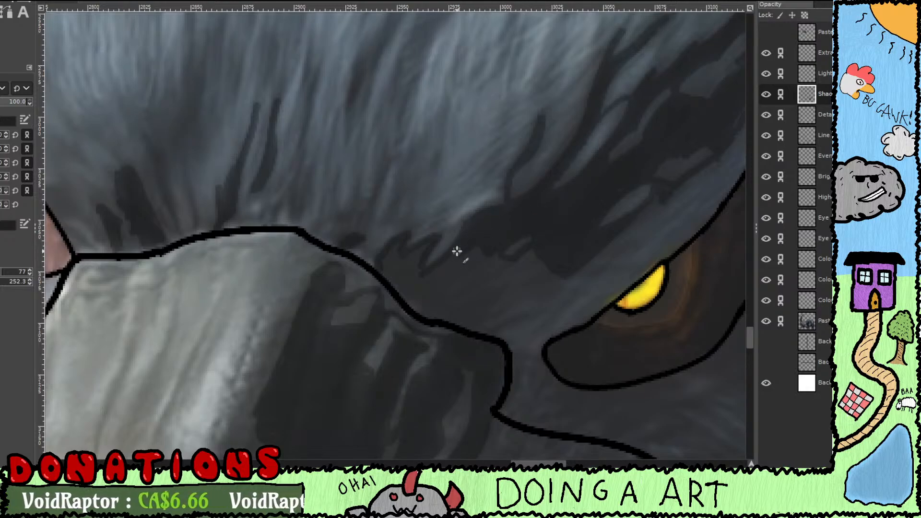
Step: Extend the brow shadow down to the beak's edge with jagged strokes pointing towards the inner corner of the eye
{"action": "mouse_move", "coordinate": [456, 251]}
{"action": "left_mouse_down"}
{"action": "mouse_move", "coordinate": [437, 282]}
{"action": "mouse_move", "coordinate": [427, 246]}
{"action": "mouse_move", "coordinate": [413, 278]}
{"action": "mouse_move", "coordinate": [408, 263]}
{"action": "mouse_move", "coordinate": [398, 275]}
{"action": "mouse_move", "coordinate": [397, 243]}
{"action": "mouse_move", "coordinate": [385, 271]}
{"action": "mouse_move", "coordinate": [395, 294]}
{"action": "mouse_move", "coordinate": [388, 268]}
{"action": "mouse_move", "coordinate": [404, 280]}
{"action": "mouse_move", "coordinate": [419, 312]}
{"action": "mouse_move", "coordinate": [409, 265]}
{"action": "mouse_move", "coordinate": [443, 311]}
{"action": "mouse_move", "coordinate": [434, 307]}
{"action": "mouse_move", "coordinate": [509, 280]}
{"action": "mouse_move", "coordinate": [485, 314]}
{"action": "mouse_move", "coordinate": [510, 306]}
{"action": "left_mouse_up"}
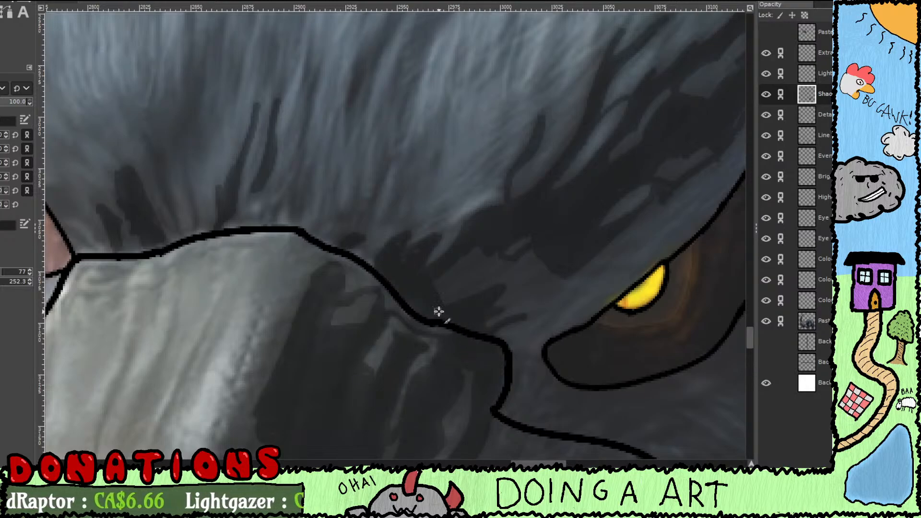
{"action": "left_click_drag", "start_coordinate": [445, 306], "coordinate": [431, 341]}
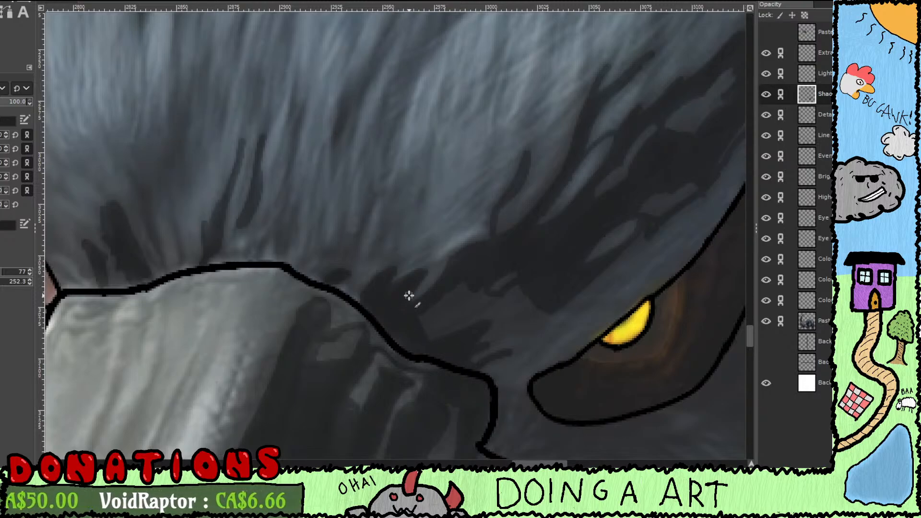
{"action": "mouse_move", "coordinate": [481, 339]}
{"action": "left_mouse_down"}
{"action": "mouse_move", "coordinate": [430, 307]}
{"action": "mouse_move", "coordinate": [459, 295]}
{"action": "mouse_move", "coordinate": [477, 204]}
{"action": "left_mouse_up"}
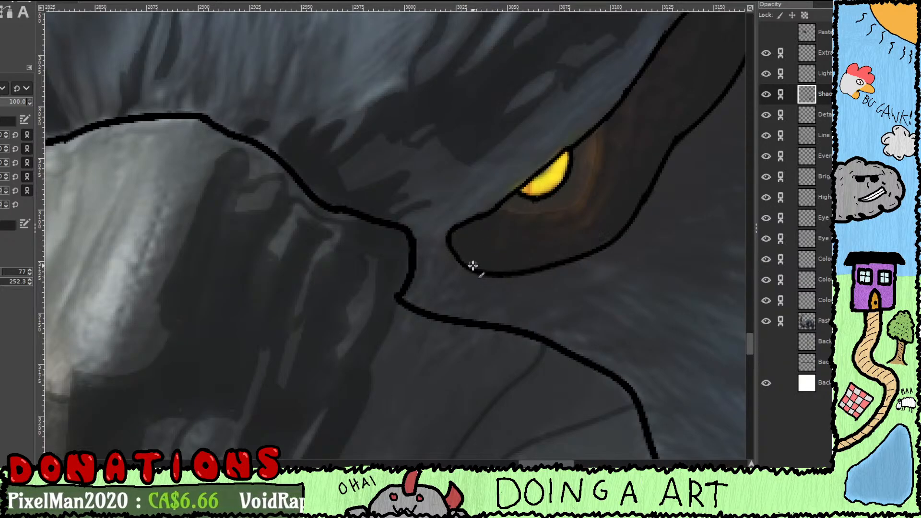
Step: Paint a narrow shadow beneath the eye's lower outline and long curved shadow strokes across the upper cheek
{"action": "mouse_move", "coordinate": [473, 266]}
{"action": "left_mouse_down"}
{"action": "mouse_move", "coordinate": [451, 302]}
{"action": "mouse_move", "coordinate": [432, 312]}
{"action": "mouse_move", "coordinate": [499, 320]}
{"action": "mouse_move", "coordinate": [534, 307]}
{"action": "left_mouse_up"}
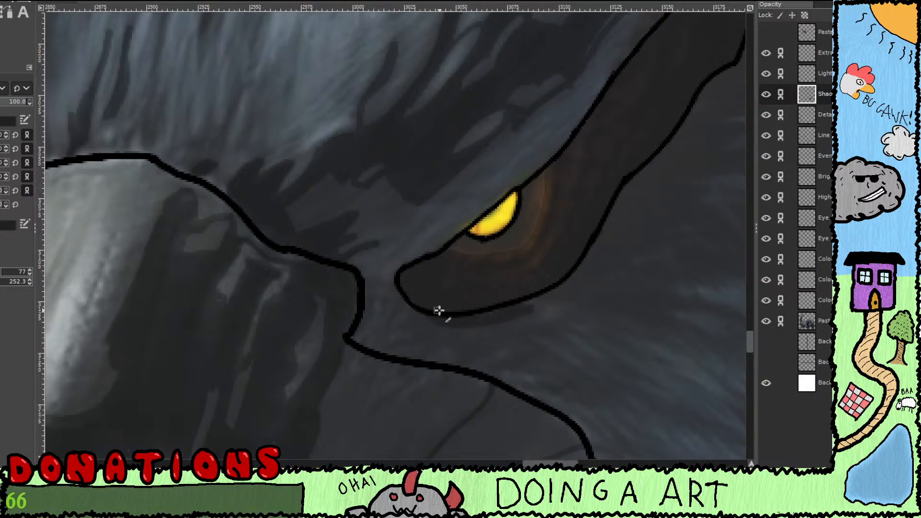
{"action": "mouse_move", "coordinate": [541, 322]}
{"action": "left_mouse_down"}
{"action": "mouse_move", "coordinate": [451, 349]}
{"action": "mouse_move", "coordinate": [419, 382]}
{"action": "mouse_move", "coordinate": [473, 381]}
{"action": "mouse_move", "coordinate": [532, 401]}
{"action": "left_mouse_up"}
{"action": "mouse_move", "coordinate": [469, 377]}
{"action": "left_mouse_down"}
{"action": "mouse_move", "coordinate": [544, 384]}
{"action": "mouse_move", "coordinate": [617, 413]}
{"action": "left_mouse_up"}
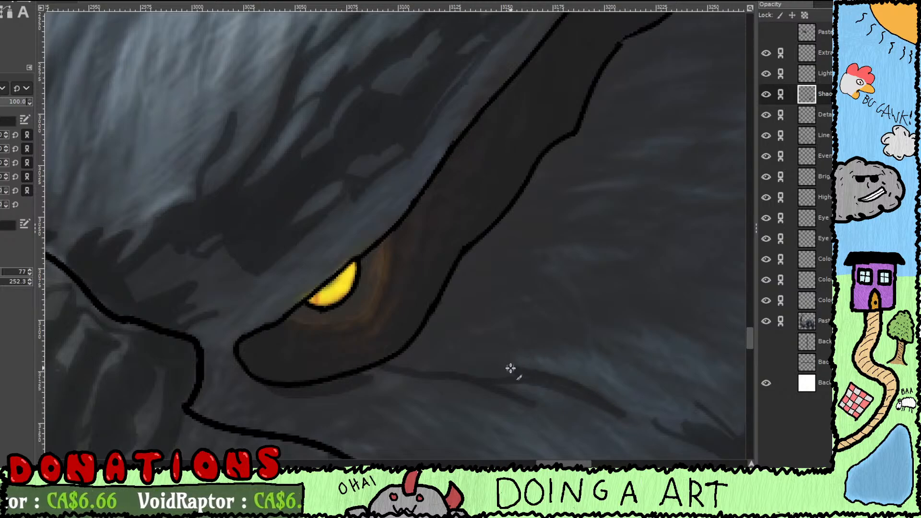
{"action": "mouse_move", "coordinate": [528, 355]}
{"action": "left_mouse_down"}
{"action": "mouse_move", "coordinate": [549, 367]}
{"action": "mouse_move", "coordinate": [441, 322]}
{"action": "mouse_move", "coordinate": [457, 308]}
{"action": "mouse_move", "coordinate": [513, 329]}
{"action": "mouse_move", "coordinate": [474, 294]}
{"action": "mouse_move", "coordinate": [485, 306]}
{"action": "mouse_move", "coordinate": [458, 304]}
{"action": "mouse_move", "coordinate": [485, 304]}
{"action": "mouse_move", "coordinate": [437, 309]}
{"action": "mouse_move", "coordinate": [422, 323]}
{"action": "mouse_move", "coordinate": [438, 309]}
{"action": "left_mouse_up"}
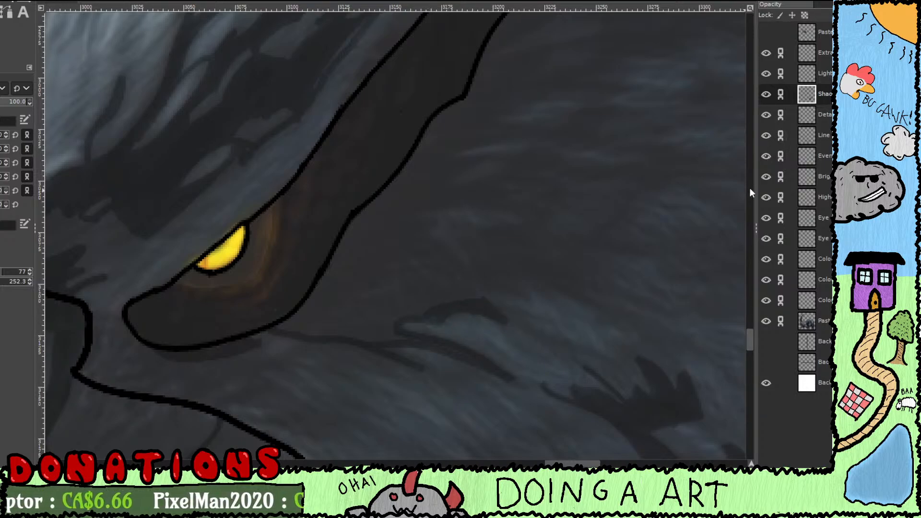
Step: Paint solid, jagged feather-shaped shadow patches across the cheek and against the jagged outline at its edge
{"action": "mouse_move", "coordinate": [486, 313]}
{"action": "left_mouse_down"}
{"action": "mouse_move", "coordinate": [440, 276]}
{"action": "mouse_move", "coordinate": [468, 285]}
{"action": "mouse_move", "coordinate": [475, 265]}
{"action": "mouse_move", "coordinate": [542, 308]}
{"action": "mouse_move", "coordinate": [460, 258]}
{"action": "mouse_move", "coordinate": [560, 300]}
{"action": "mouse_move", "coordinate": [546, 275]}
{"action": "mouse_move", "coordinate": [481, 250]}
{"action": "mouse_move", "coordinate": [488, 239]}
{"action": "mouse_move", "coordinate": [522, 252]}
{"action": "mouse_move", "coordinate": [455, 214]}
{"action": "mouse_move", "coordinate": [447, 177]}
{"action": "mouse_move", "coordinate": [504, 193]}
{"action": "mouse_move", "coordinate": [459, 175]}
{"action": "mouse_move", "coordinate": [436, 181]}
{"action": "mouse_move", "coordinate": [454, 179]}
{"action": "mouse_move", "coordinate": [446, 188]}
{"action": "mouse_move", "coordinate": [440, 173]}
{"action": "mouse_move", "coordinate": [442, 183]}
{"action": "mouse_move", "coordinate": [421, 173]}
{"action": "mouse_move", "coordinate": [445, 195]}
{"action": "mouse_move", "coordinate": [438, 235]}
{"action": "mouse_move", "coordinate": [407, 181]}
{"action": "mouse_move", "coordinate": [448, 239]}
{"action": "mouse_move", "coordinate": [539, 281]}
{"action": "left_mouse_up"}
{"action": "left_click_drag", "start_coordinate": [559, 326], "coordinate": [468, 281]}
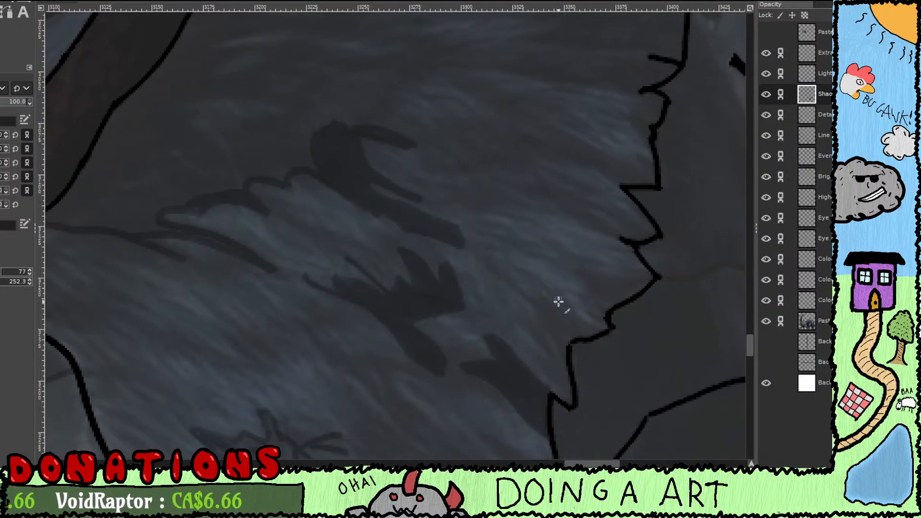
{"action": "left_click_drag", "start_coordinate": [532, 296], "coordinate": [568, 343]}
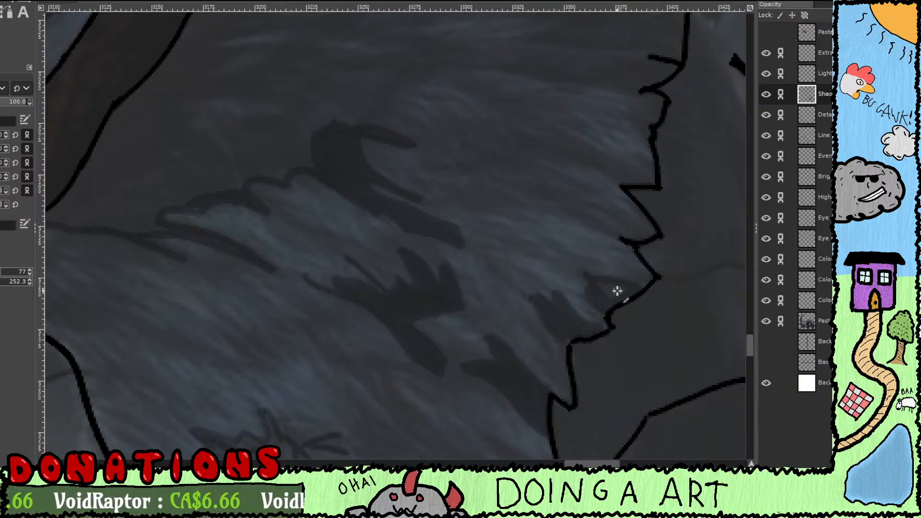
{"action": "scroll", "coordinate": [595, 314], "scroll_direction": "right", "scroll_amount": 1}
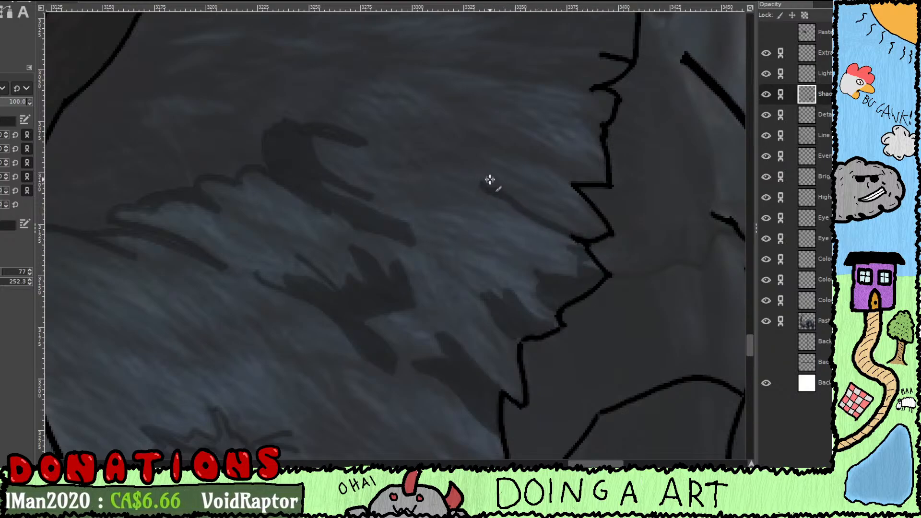
Step: Outline pointed feather shadows on the cheek beside the jagged face edge and fill their middle and tip with dark paint
{"action": "mouse_move", "coordinate": [490, 179]}
{"action": "left_mouse_down"}
{"action": "mouse_move", "coordinate": [547, 203]}
{"action": "mouse_move", "coordinate": [602, 243]}
{"action": "left_mouse_up"}
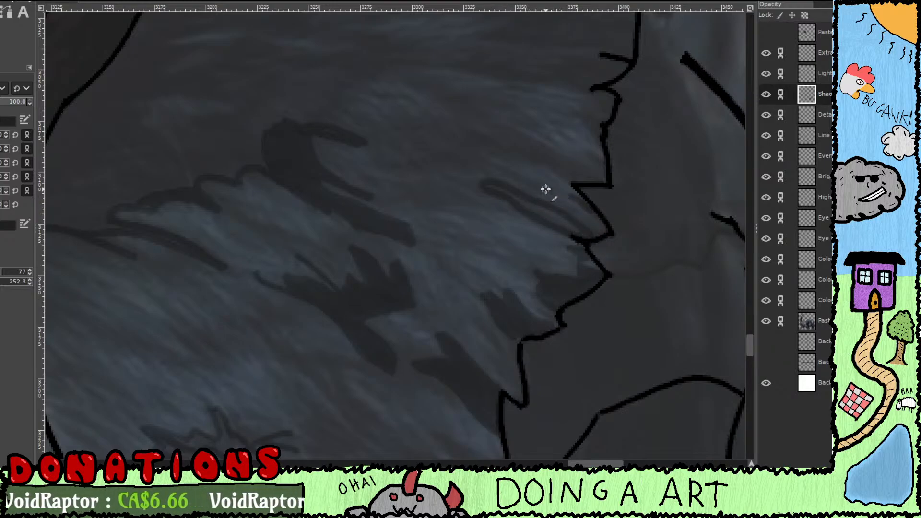
{"action": "left_click_drag", "start_coordinate": [490, 164], "coordinate": [560, 307]}
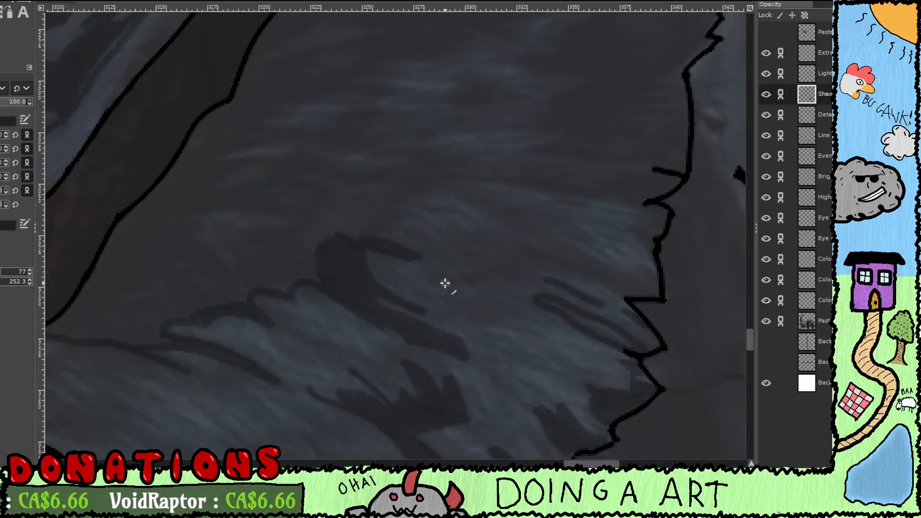
{"action": "left_click_drag", "start_coordinate": [435, 277], "coordinate": [514, 269]}
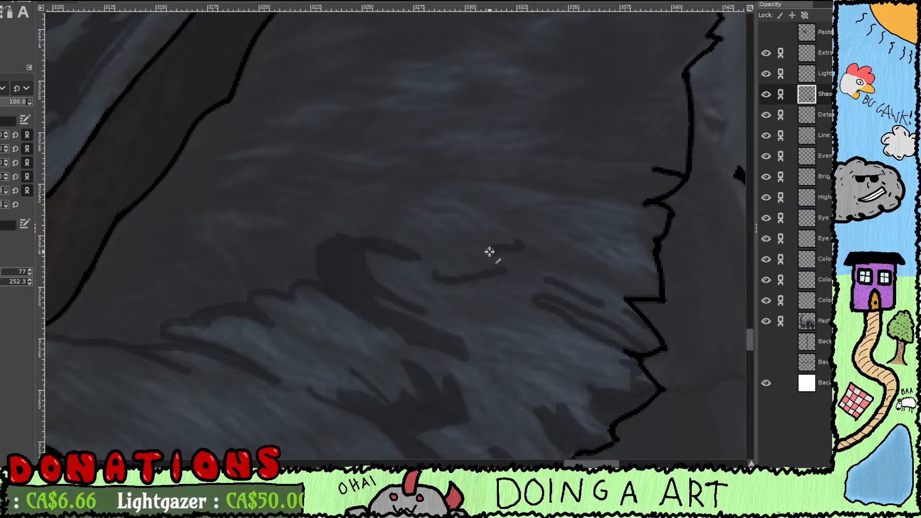
{"action": "mouse_move", "coordinate": [486, 256]}
{"action": "left_mouse_down"}
{"action": "mouse_move", "coordinate": [509, 277]}
{"action": "mouse_move", "coordinate": [524, 243]}
{"action": "mouse_move", "coordinate": [539, 252]}
{"action": "mouse_move", "coordinate": [454, 181]}
{"action": "mouse_move", "coordinate": [619, 200]}
{"action": "mouse_move", "coordinate": [654, 212]}
{"action": "mouse_move", "coordinate": [648, 208]}
{"action": "mouse_move", "coordinate": [663, 232]}
{"action": "mouse_move", "coordinate": [661, 211]}
{"action": "mouse_move", "coordinate": [671, 221]}
{"action": "mouse_move", "coordinate": [662, 218]}
{"action": "mouse_move", "coordinate": [647, 239]}
{"action": "mouse_move", "coordinate": [639, 233]}
{"action": "mouse_move", "coordinate": [651, 242]}
{"action": "mouse_move", "coordinate": [638, 233]}
{"action": "mouse_move", "coordinate": [646, 269]}
{"action": "left_mouse_up"}
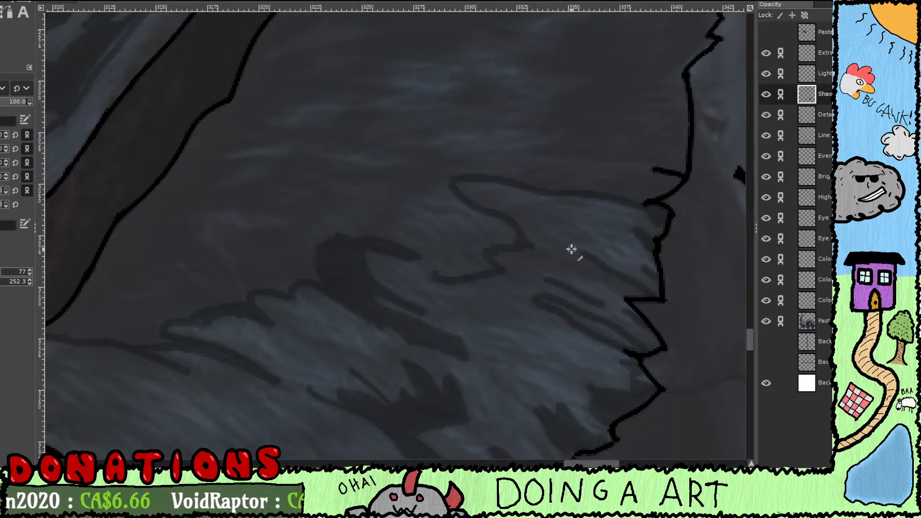
{"action": "mouse_move", "coordinate": [571, 250]}
{"action": "left_mouse_down"}
{"action": "mouse_move", "coordinate": [546, 238]}
{"action": "mouse_move", "coordinate": [516, 242]}
{"action": "mouse_move", "coordinate": [557, 247]}
{"action": "mouse_move", "coordinate": [643, 295]}
{"action": "left_mouse_up"}
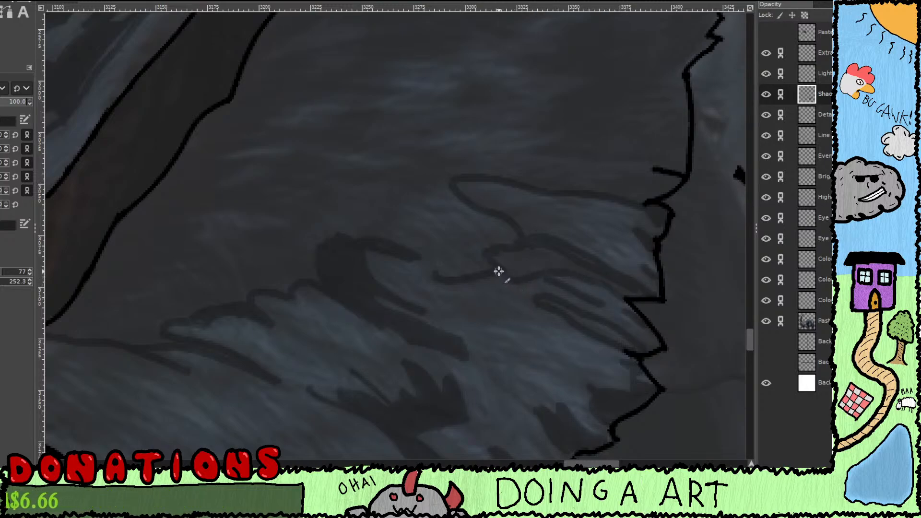
{"action": "mouse_move", "coordinate": [505, 251]}
{"action": "left_mouse_down"}
{"action": "mouse_move", "coordinate": [532, 261]}
{"action": "mouse_move", "coordinate": [525, 267]}
{"action": "mouse_move", "coordinate": [491, 254]}
{"action": "mouse_move", "coordinate": [518, 274]}
{"action": "left_mouse_up"}
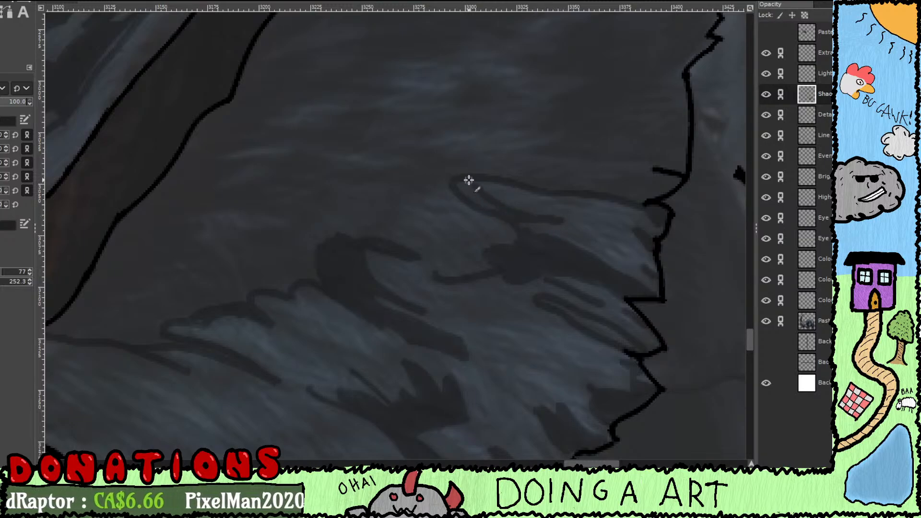
{"action": "left_click_drag", "start_coordinate": [458, 182], "coordinate": [511, 212]}
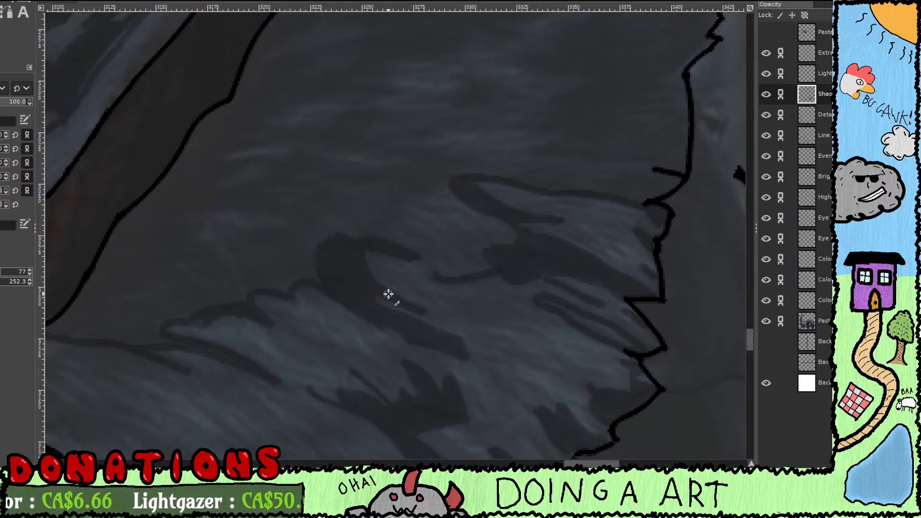
Step: Outline a pointed feather shadow on the upper cheek beside the eye, with small rounded feather tips above it
{"action": "left_click_drag", "start_coordinate": [387, 293], "coordinate": [381, 249]}
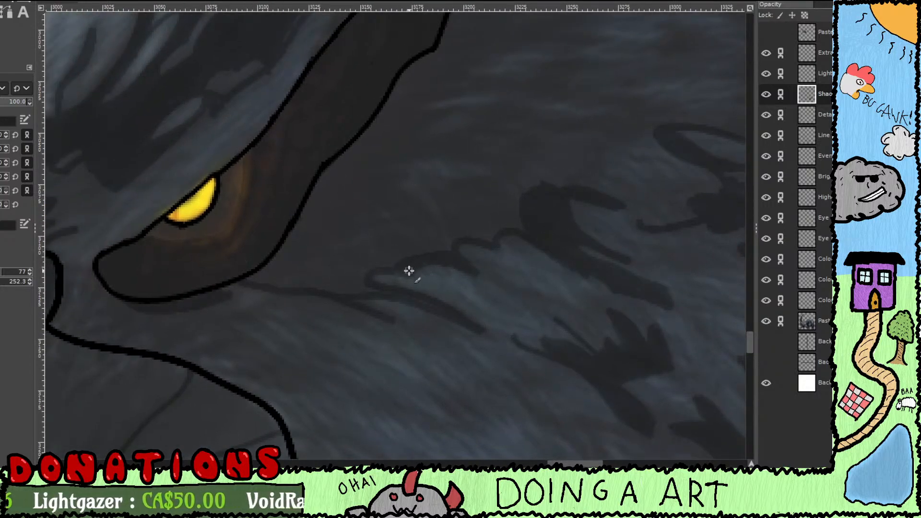
{"action": "left_click_drag", "start_coordinate": [462, 167], "coordinate": [450, 230]}
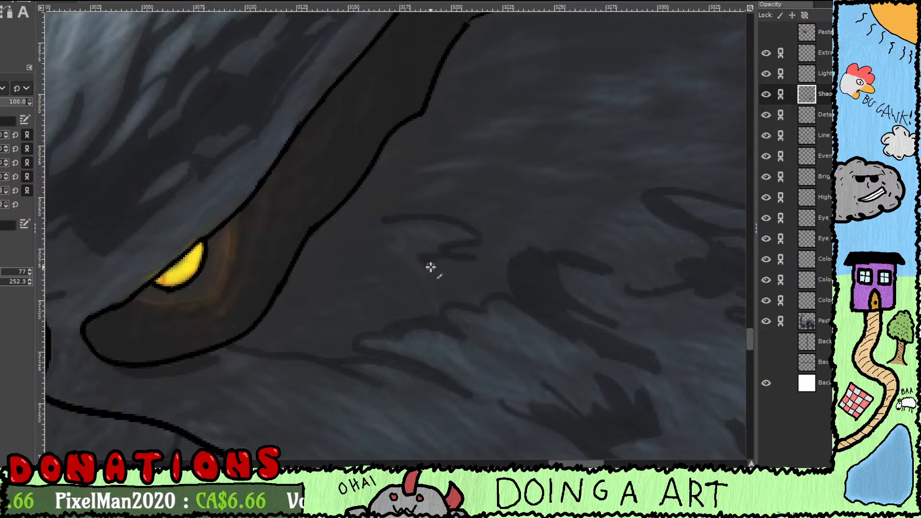
{"action": "mouse_move", "coordinate": [427, 316]}
{"action": "left_mouse_down"}
{"action": "mouse_move", "coordinate": [387, 251]}
{"action": "mouse_move", "coordinate": [394, 237]}
{"action": "left_mouse_up"}
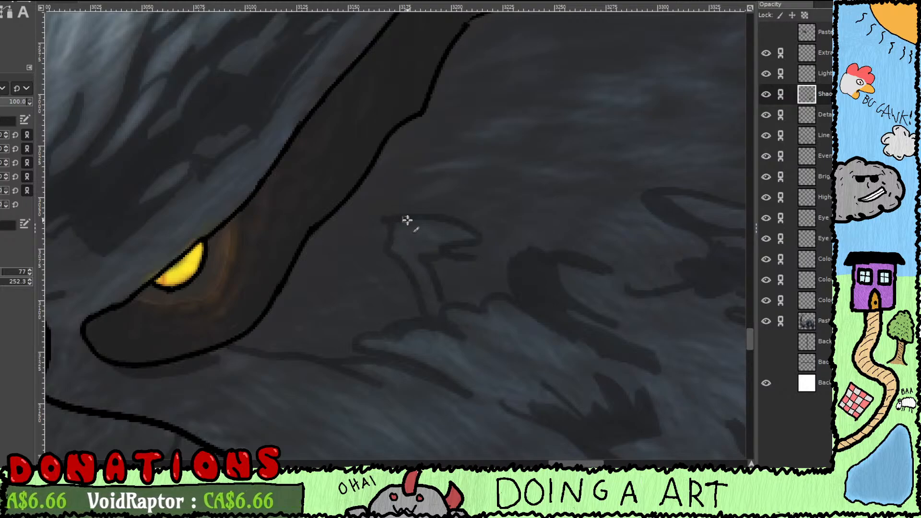
{"action": "scroll", "coordinate": [398, 254], "scroll_direction": "up", "scroll_amount": 2}
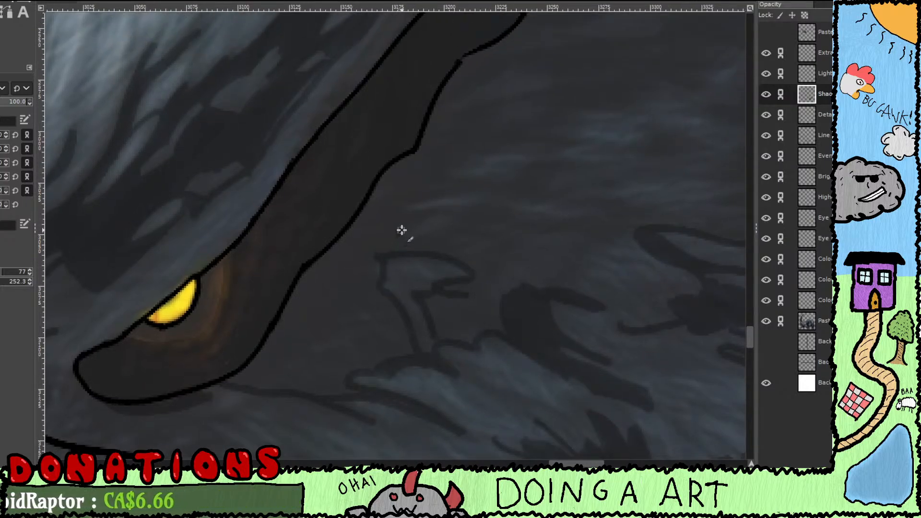
{"action": "mouse_move", "coordinate": [397, 236]}
{"action": "left_mouse_down"}
{"action": "mouse_move", "coordinate": [435, 210]}
{"action": "mouse_move", "coordinate": [399, 203]}
{"action": "mouse_move", "coordinate": [481, 190]}
{"action": "mouse_move", "coordinate": [476, 207]}
{"action": "mouse_move", "coordinate": [430, 210]}
{"action": "mouse_move", "coordinate": [462, 214]}
{"action": "mouse_move", "coordinate": [459, 231]}
{"action": "mouse_move", "coordinate": [390, 244]}
{"action": "left_mouse_up"}
{"action": "left_click_drag", "start_coordinate": [485, 204], "coordinate": [456, 253]}
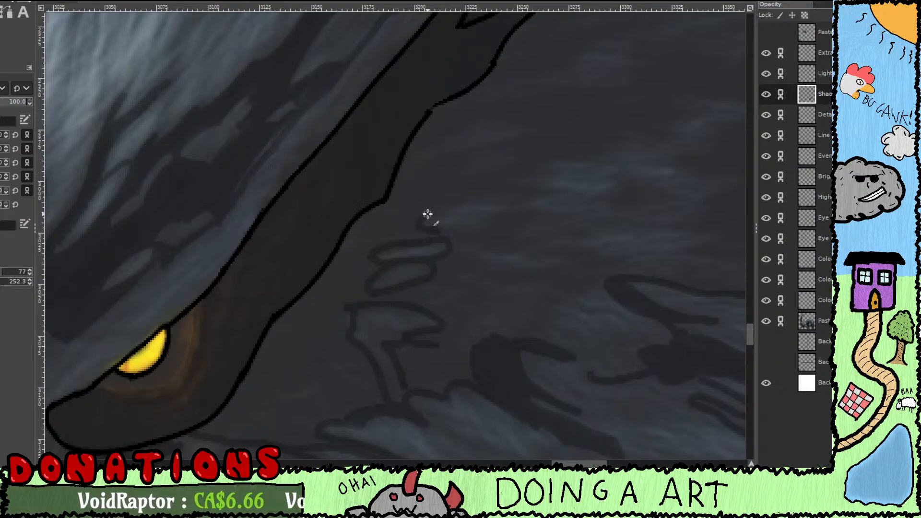
Step: Outline another small feather tip higher on the cheek and paint dark patches linking the tips to the feather shadow nearer the face edge
{"action": "left_click_drag", "start_coordinate": [427, 215], "coordinate": [514, 207]}
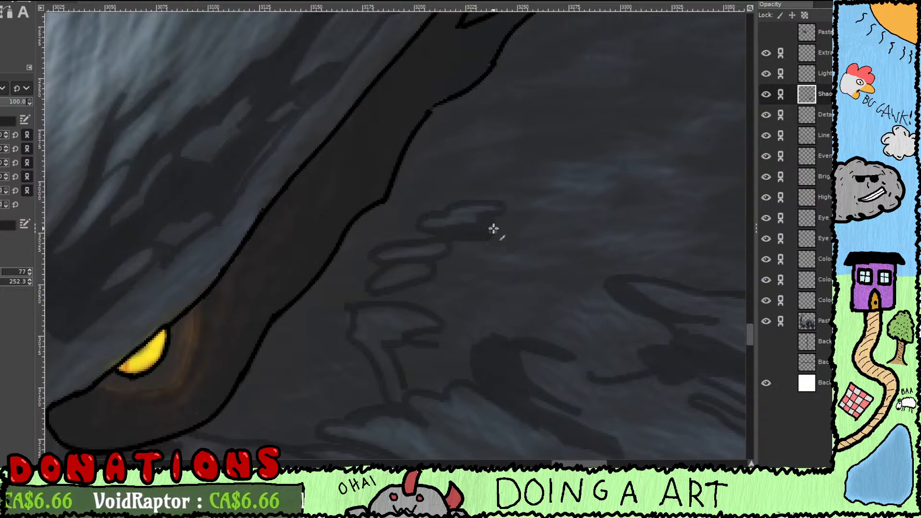
{"action": "mouse_move", "coordinate": [494, 229]}
{"action": "left_mouse_down"}
{"action": "mouse_move", "coordinate": [526, 212]}
{"action": "mouse_move", "coordinate": [489, 219]}
{"action": "mouse_move", "coordinate": [489, 242]}
{"action": "mouse_move", "coordinate": [472, 244]}
{"action": "mouse_move", "coordinate": [458, 262]}
{"action": "mouse_move", "coordinate": [461, 246]}
{"action": "mouse_move", "coordinate": [440, 265]}
{"action": "mouse_move", "coordinate": [457, 257]}
{"action": "mouse_move", "coordinate": [476, 268]}
{"action": "mouse_move", "coordinate": [482, 260]}
{"action": "mouse_move", "coordinate": [524, 274]}
{"action": "mouse_move", "coordinate": [563, 270]}
{"action": "mouse_move", "coordinate": [461, 273]}
{"action": "mouse_move", "coordinate": [500, 283]}
{"action": "mouse_move", "coordinate": [566, 280]}
{"action": "mouse_move", "coordinate": [579, 291]}
{"action": "mouse_move", "coordinate": [551, 272]}
{"action": "mouse_move", "coordinate": [588, 281]}
{"action": "mouse_move", "coordinate": [636, 267]}
{"action": "mouse_move", "coordinate": [569, 249]}
{"action": "mouse_move", "coordinate": [526, 254]}
{"action": "mouse_move", "coordinate": [590, 268]}
{"action": "mouse_move", "coordinate": [556, 276]}
{"action": "mouse_move", "coordinate": [537, 251]}
{"action": "left_mouse_up"}
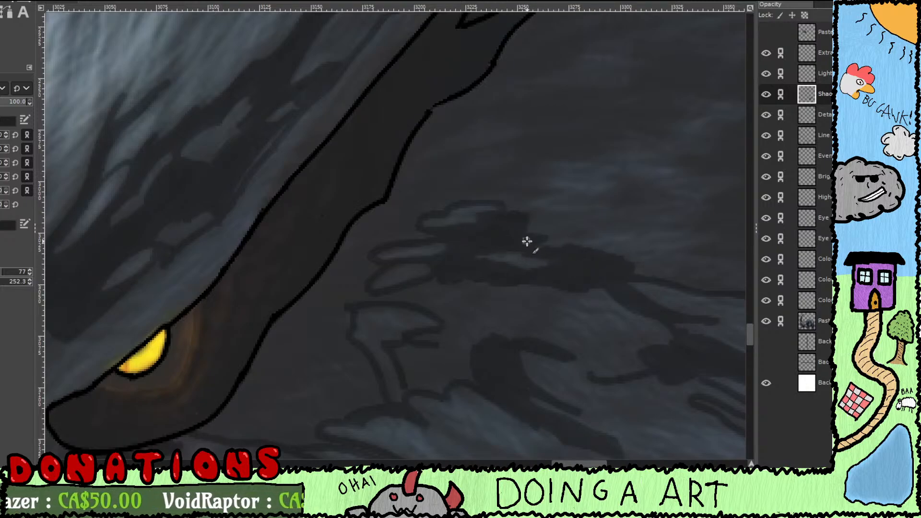
{"action": "left_click_drag", "start_coordinate": [498, 242], "coordinate": [552, 223]}
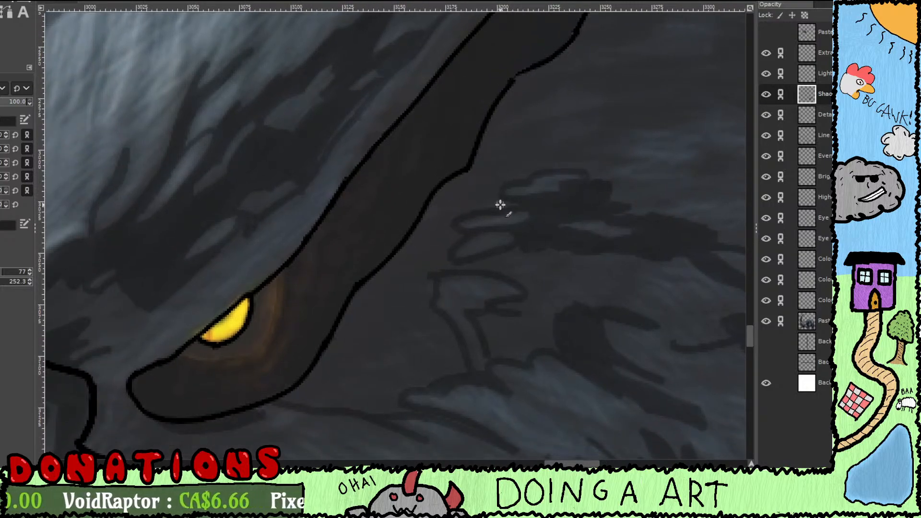
Step: Fill the cheek between the eye's lower outline and the outlined feathers with solid dark shadow, leaving the small feather tips lighter
{"action": "mouse_move", "coordinate": [497, 200]}
{"action": "left_mouse_down"}
{"action": "mouse_move", "coordinate": [504, 166]}
{"action": "mouse_move", "coordinate": [467, 203]}
{"action": "mouse_move", "coordinate": [479, 177]}
{"action": "mouse_move", "coordinate": [446, 210]}
{"action": "mouse_move", "coordinate": [445, 197]}
{"action": "mouse_move", "coordinate": [424, 225]}
{"action": "mouse_move", "coordinate": [434, 253]}
{"action": "mouse_move", "coordinate": [485, 206]}
{"action": "mouse_move", "coordinate": [477, 161]}
{"action": "mouse_move", "coordinate": [494, 164]}
{"action": "mouse_move", "coordinate": [466, 172]}
{"action": "mouse_move", "coordinate": [427, 269]}
{"action": "mouse_move", "coordinate": [417, 263]}
{"action": "mouse_move", "coordinate": [522, 134]}
{"action": "left_mouse_up"}
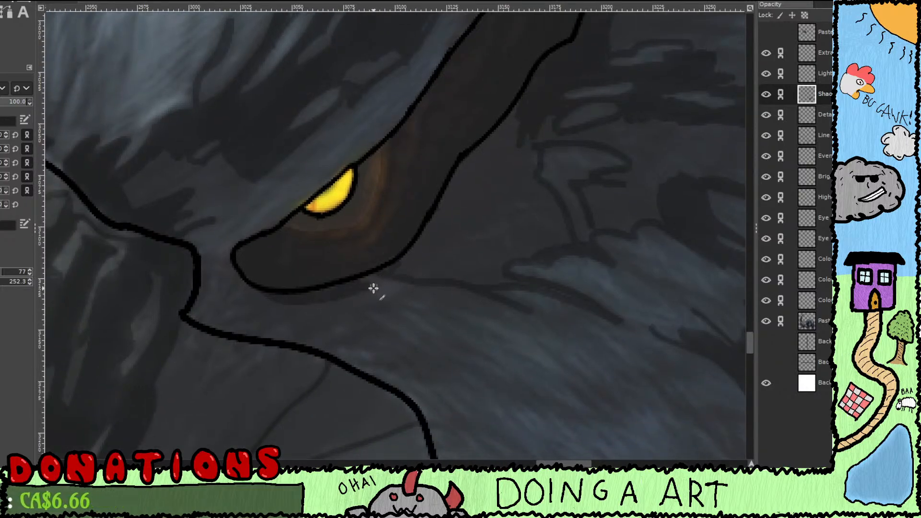
{"action": "left_click_drag", "start_coordinate": [390, 272], "coordinate": [401, 270]}
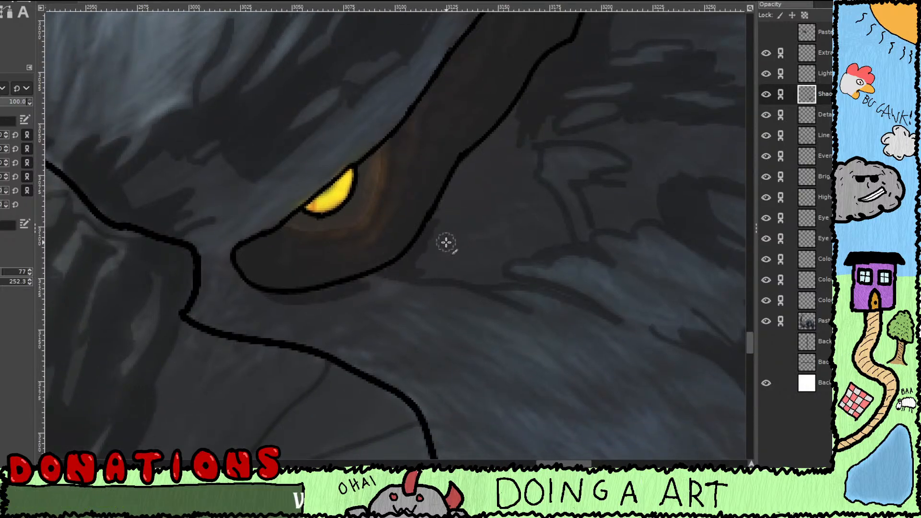
{"action": "mouse_move", "coordinate": [387, 259]}
{"action": "left_mouse_down"}
{"action": "mouse_move", "coordinate": [497, 275]}
{"action": "mouse_move", "coordinate": [505, 225]}
{"action": "mouse_move", "coordinate": [496, 197]}
{"action": "mouse_move", "coordinate": [456, 211]}
{"action": "mouse_move", "coordinate": [451, 187]}
{"action": "mouse_move", "coordinate": [527, 109]}
{"action": "mouse_move", "coordinate": [521, 203]}
{"action": "mouse_move", "coordinate": [549, 205]}
{"action": "mouse_move", "coordinate": [555, 228]}
{"action": "mouse_move", "coordinate": [519, 238]}
{"action": "mouse_move", "coordinate": [511, 253]}
{"action": "mouse_move", "coordinate": [562, 241]}
{"action": "left_mouse_up"}
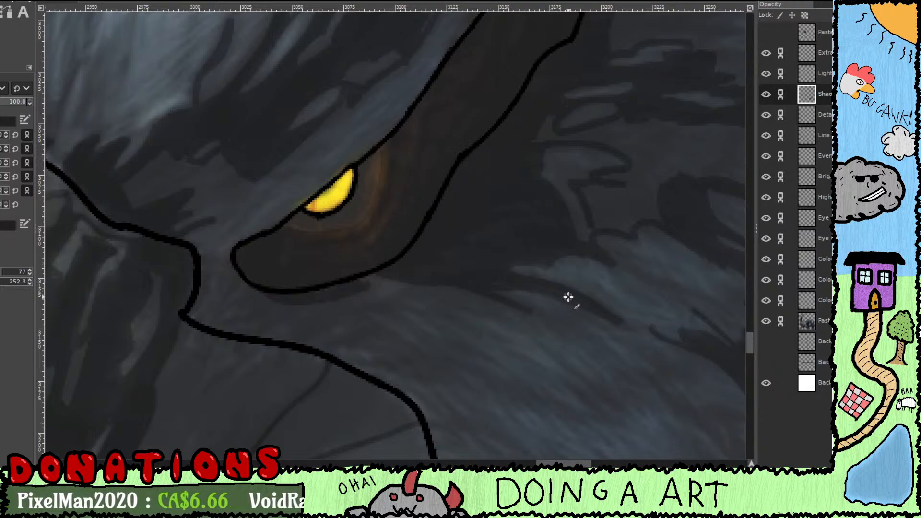
{"action": "left_click_drag", "start_coordinate": [546, 265], "coordinate": [455, 296]}
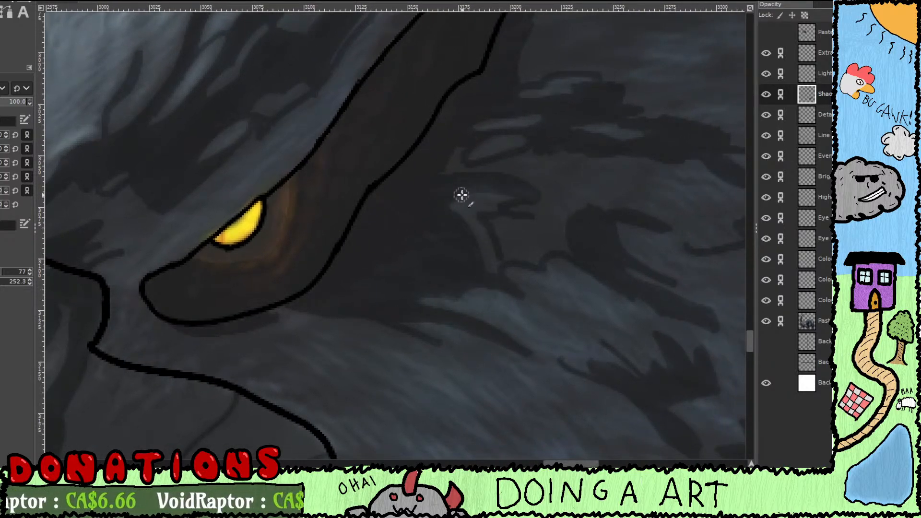
{"action": "mouse_move", "coordinate": [447, 218]}
{"action": "left_mouse_down"}
{"action": "mouse_move", "coordinate": [482, 238]}
{"action": "mouse_move", "coordinate": [490, 274]}
{"action": "mouse_move", "coordinate": [482, 225]}
{"action": "left_mouse_up"}
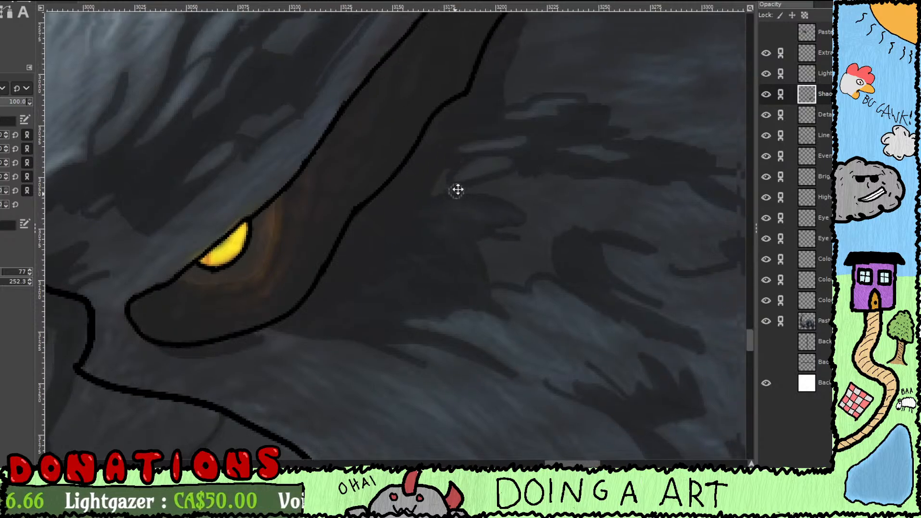
Step: Paint a shadow stroke across the cheek above the small feather tips, starting from the dark area along the eye outline
{"action": "scroll", "coordinate": [457, 189], "scroll_direction": "up", "scroll_amount": 3}
{"action": "scroll", "coordinate": [450, 198], "scroll_direction": "up", "scroll_amount": 3}
{"action": "mouse_move", "coordinate": [455, 210]}
{"action": "left_mouse_down"}
{"action": "mouse_move", "coordinate": [497, 188]}
{"action": "mouse_move", "coordinate": [577, 187]}
{"action": "left_mouse_up"}
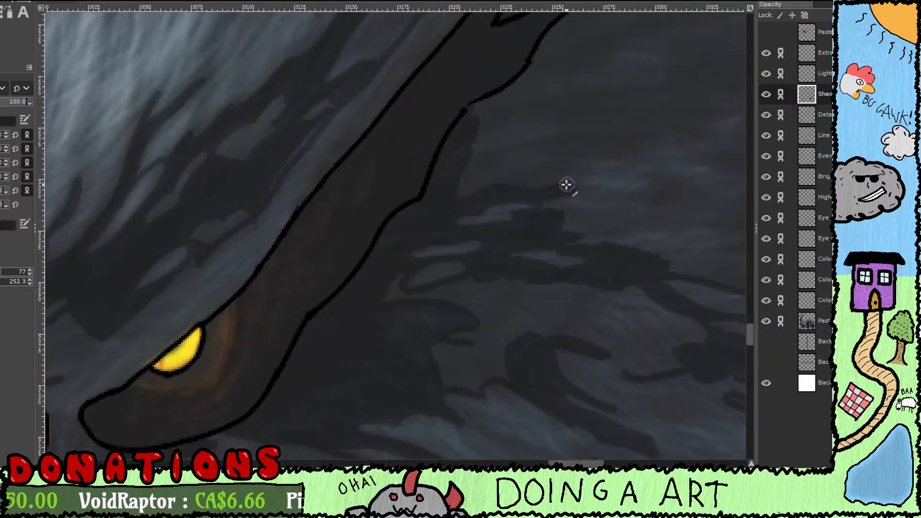
Step: Outline a wavy, jagged shadow border on the upper cheek and fill the area from it to the jagged face edge with dark paint
{"action": "scroll", "coordinate": [551, 197], "scroll_direction": "down", "scroll_amount": 3}
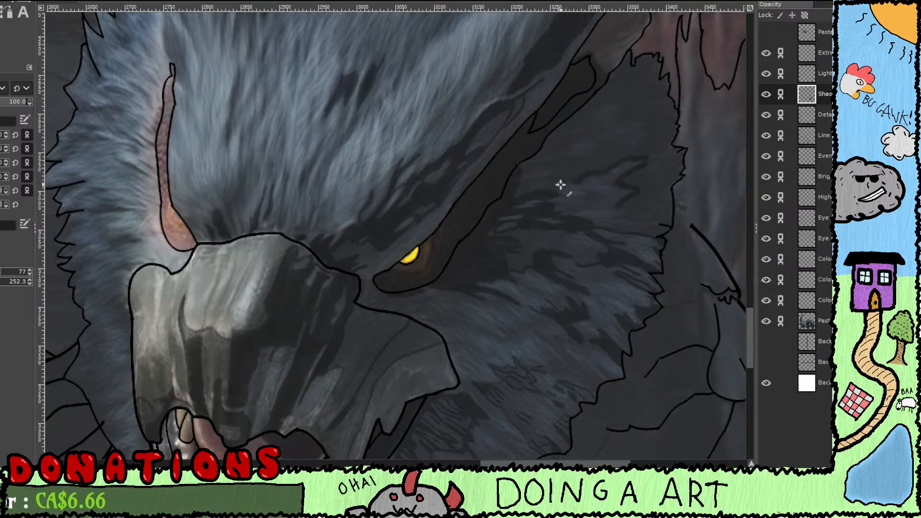
{"action": "left_click_drag", "start_coordinate": [636, 170], "coordinate": [572, 195]}
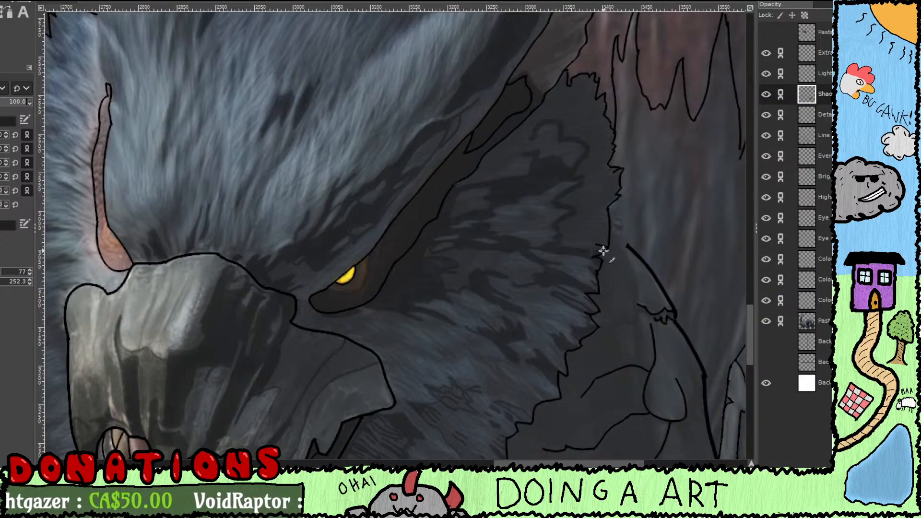
{"action": "scroll", "coordinate": [606, 247], "scroll_direction": "up", "scroll_amount": 2}
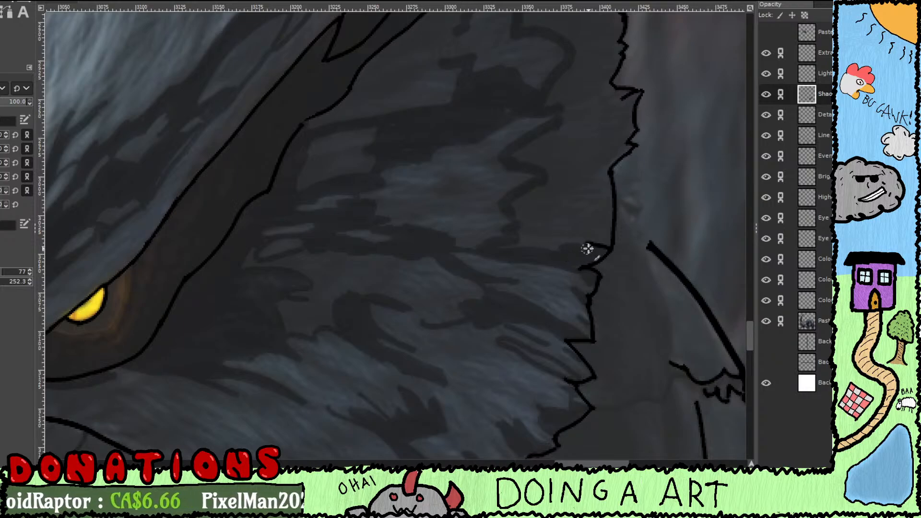
{"action": "mouse_move", "coordinate": [604, 219]}
{"action": "left_mouse_down"}
{"action": "mouse_move", "coordinate": [601, 168]}
{"action": "mouse_move", "coordinate": [601, 221]}
{"action": "mouse_move", "coordinate": [585, 249]}
{"action": "mouse_move", "coordinate": [566, 170]}
{"action": "mouse_move", "coordinate": [541, 224]}
{"action": "mouse_move", "coordinate": [519, 225]}
{"action": "mouse_move", "coordinate": [518, 251]}
{"action": "mouse_move", "coordinate": [554, 252]}
{"action": "mouse_move", "coordinate": [557, 239]}
{"action": "mouse_move", "coordinate": [511, 201]}
{"action": "mouse_move", "coordinate": [525, 216]}
{"action": "mouse_move", "coordinate": [505, 246]}
{"action": "mouse_move", "coordinate": [557, 223]}
{"action": "mouse_move", "coordinate": [552, 249]}
{"action": "mouse_move", "coordinate": [543, 200]}
{"action": "mouse_move", "coordinate": [546, 212]}
{"action": "mouse_move", "coordinate": [503, 226]}
{"action": "mouse_move", "coordinate": [561, 214]}
{"action": "mouse_move", "coordinate": [555, 243]}
{"action": "mouse_move", "coordinate": [583, 248]}
{"action": "mouse_move", "coordinate": [615, 221]}
{"action": "mouse_move", "coordinate": [606, 218]}
{"action": "mouse_move", "coordinate": [620, 166]}
{"action": "mouse_move", "coordinate": [596, 163]}
{"action": "mouse_move", "coordinate": [607, 173]}
{"action": "mouse_move", "coordinate": [601, 209]}
{"action": "mouse_move", "coordinate": [583, 129]}
{"action": "mouse_move", "coordinate": [568, 119]}
{"action": "mouse_move", "coordinate": [541, 178]}
{"action": "left_mouse_up"}
{"action": "scroll", "coordinate": [525, 240], "scroll_direction": "up", "scroll_amount": 5}
{"action": "left_click_drag", "start_coordinate": [615, 208], "coordinate": [563, 291]}
{"action": "mouse_move", "coordinate": [542, 229]}
{"action": "left_mouse_down"}
{"action": "mouse_move", "coordinate": [552, 200]}
{"action": "mouse_move", "coordinate": [557, 218]}
{"action": "mouse_move", "coordinate": [549, 222]}
{"action": "mouse_move", "coordinate": [554, 181]}
{"action": "mouse_move", "coordinate": [533, 150]}
{"action": "mouse_move", "coordinate": [545, 161]}
{"action": "mouse_move", "coordinate": [532, 144]}
{"action": "mouse_move", "coordinate": [534, 106]}
{"action": "mouse_move", "coordinate": [525, 121]}
{"action": "mouse_move", "coordinate": [544, 198]}
{"action": "mouse_move", "coordinate": [524, 208]}
{"action": "mouse_move", "coordinate": [519, 82]}
{"action": "left_mouse_up"}
{"action": "left_click_drag", "start_coordinate": [516, 121], "coordinate": [533, 209]}
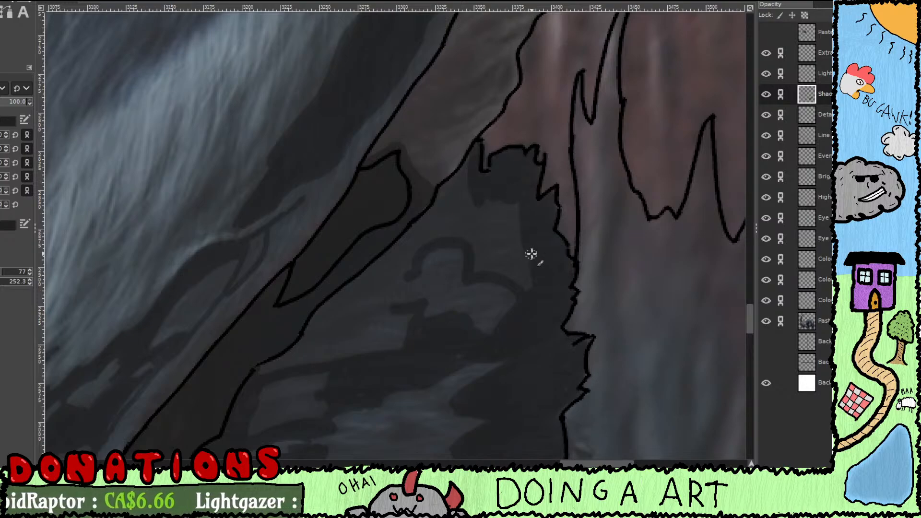
Step: Extend the solid shadow across the cheek's upper tip to the eye outline, leaving a rounded lighter feather patch below
{"action": "mouse_move", "coordinate": [515, 239]}
{"action": "left_mouse_down"}
{"action": "mouse_move", "coordinate": [496, 202]}
{"action": "mouse_move", "coordinate": [509, 246]}
{"action": "mouse_move", "coordinate": [478, 264]}
{"action": "mouse_move", "coordinate": [516, 282]}
{"action": "mouse_move", "coordinate": [496, 261]}
{"action": "mouse_move", "coordinate": [544, 247]}
{"action": "left_mouse_up"}
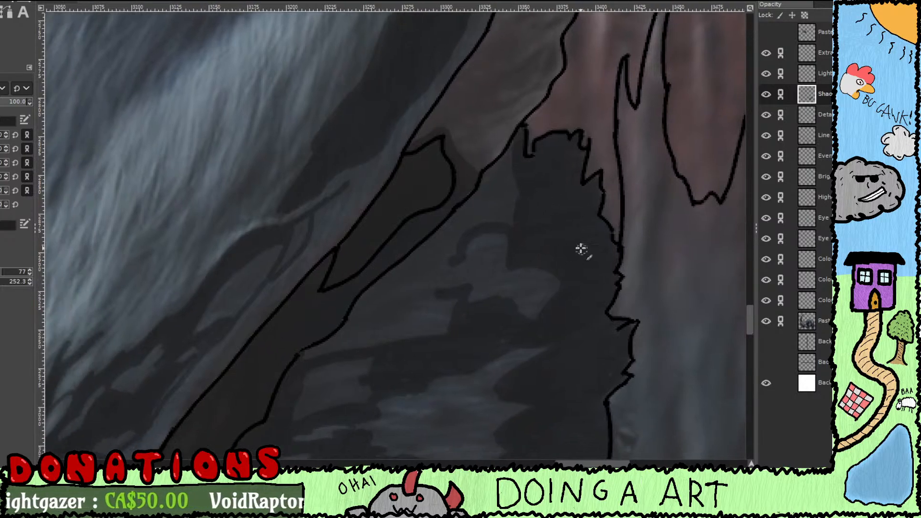
{"action": "mouse_move", "coordinate": [500, 167]}
{"action": "left_mouse_down"}
{"action": "mouse_move", "coordinate": [485, 188]}
{"action": "mouse_move", "coordinate": [521, 187]}
{"action": "mouse_move", "coordinate": [513, 211]}
{"action": "mouse_move", "coordinate": [471, 226]}
{"action": "mouse_move", "coordinate": [465, 194]}
{"action": "left_mouse_up"}
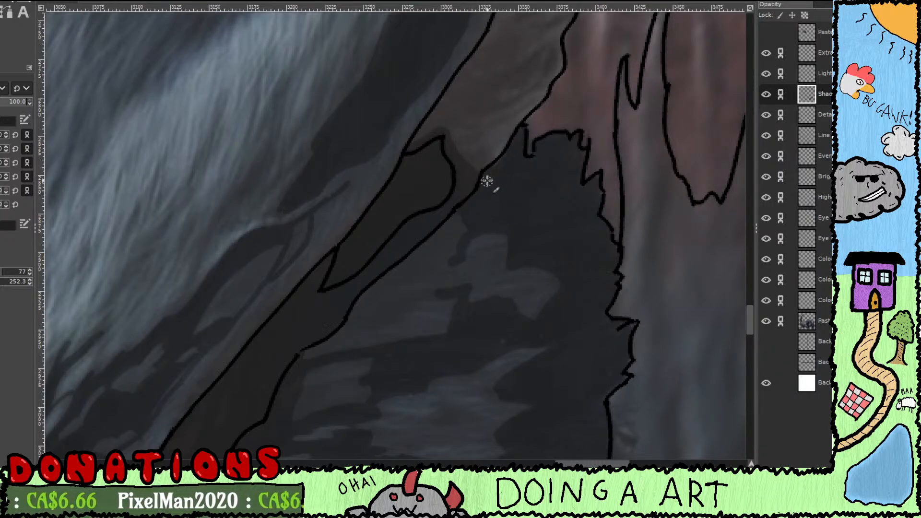
{"action": "left_click_drag", "start_coordinate": [483, 232], "coordinate": [560, 146]}
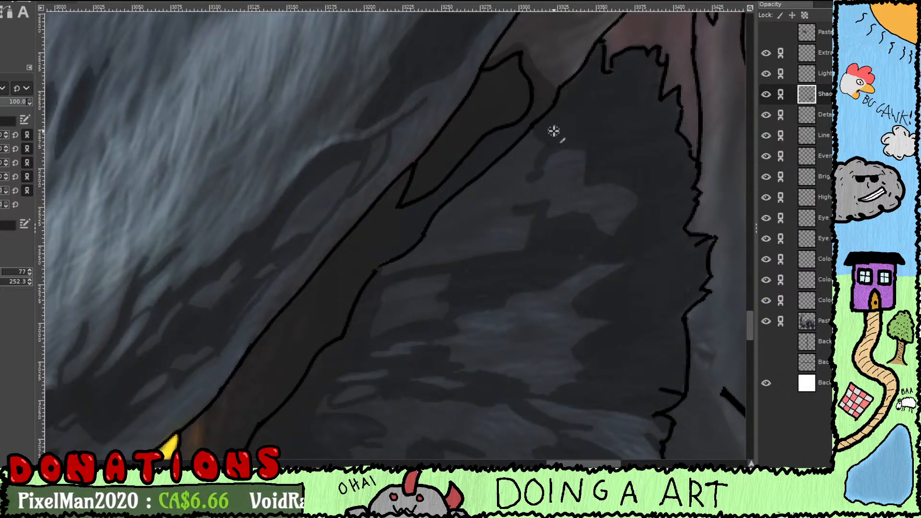
{"action": "left_click_drag", "start_coordinate": [580, 183], "coordinate": [520, 137]}
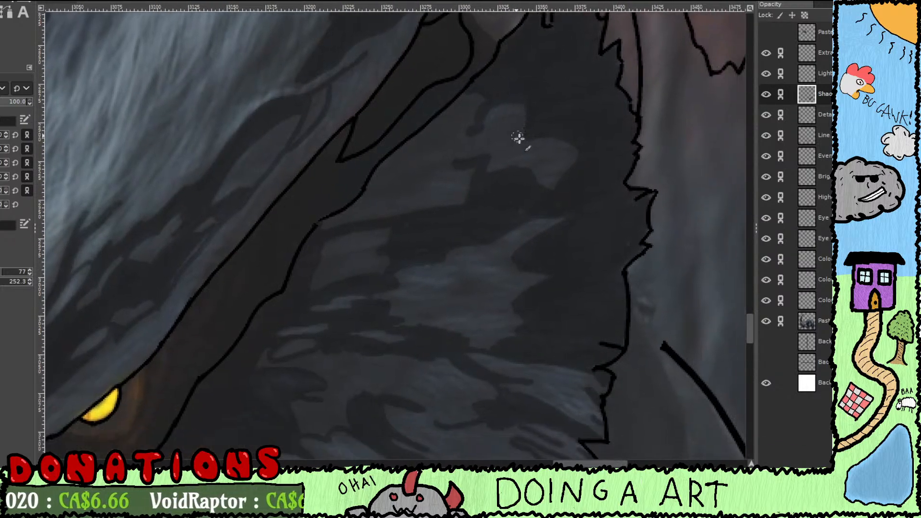
Step: Continue the dark shadow down along the eye's outer outline, filling the gaps between it and the lighter feather patches
{"action": "mouse_move", "coordinate": [474, 230]}
{"action": "left_mouse_down"}
{"action": "mouse_move", "coordinate": [540, 163]}
{"action": "mouse_move", "coordinate": [525, 232]}
{"action": "left_mouse_up"}
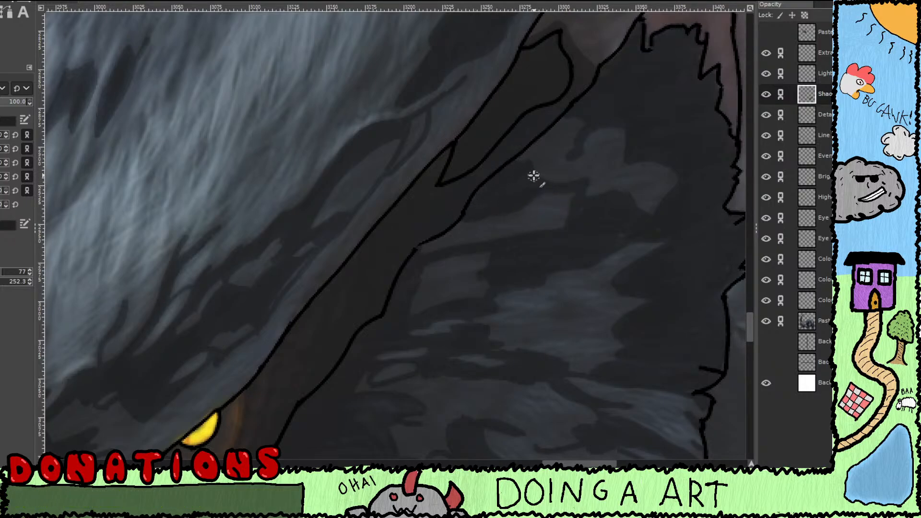
{"action": "left_click_drag", "start_coordinate": [567, 124], "coordinate": [530, 154]}
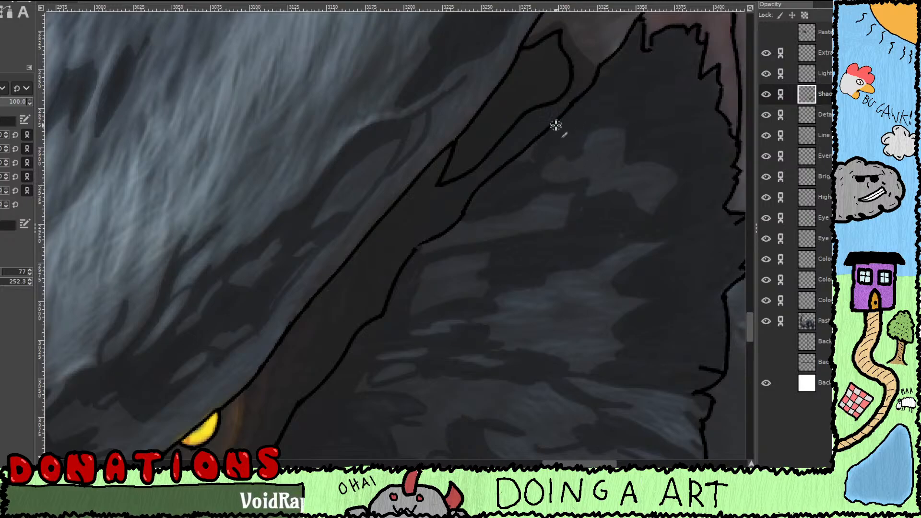
{"action": "left_click_drag", "start_coordinate": [543, 206], "coordinate": [560, 99]}
{"action": "left_click_drag", "start_coordinate": [511, 193], "coordinate": [559, 189]}
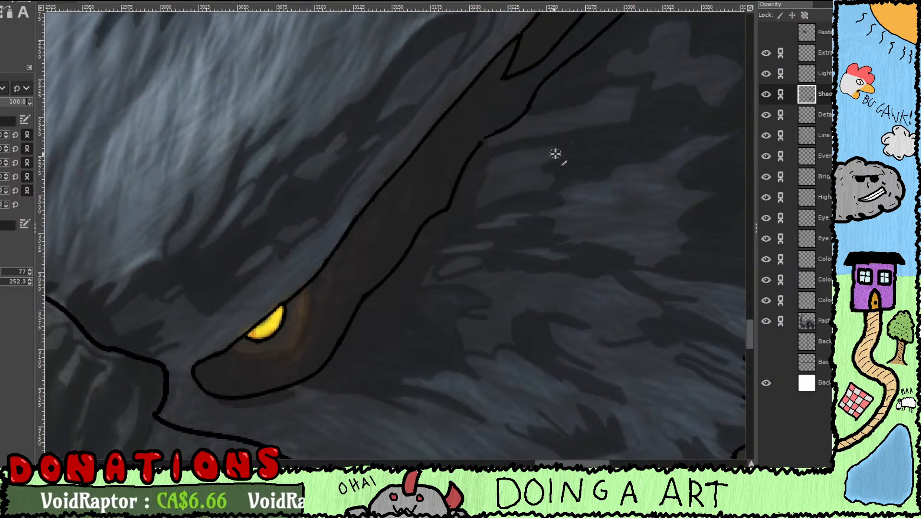
{"action": "left_click_drag", "start_coordinate": [584, 184], "coordinate": [559, 136]}
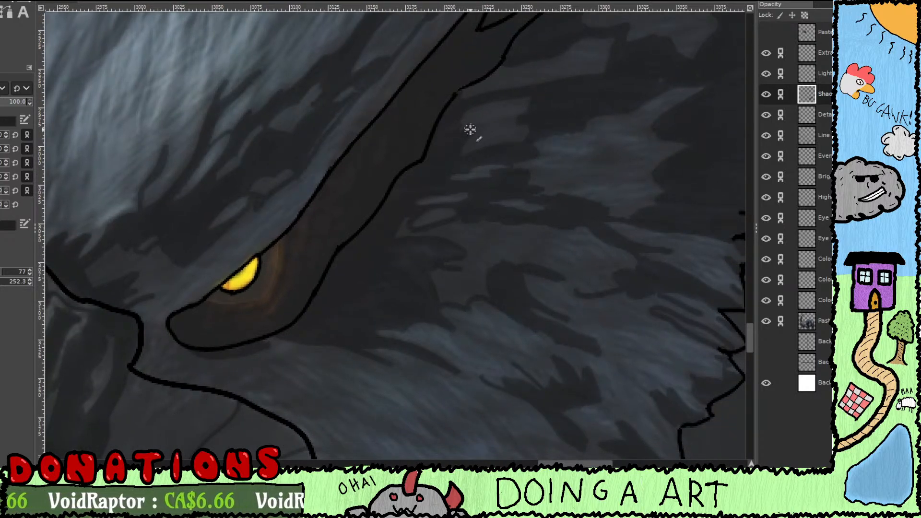
{"action": "left_click_drag", "start_coordinate": [502, 175], "coordinate": [459, 183]}
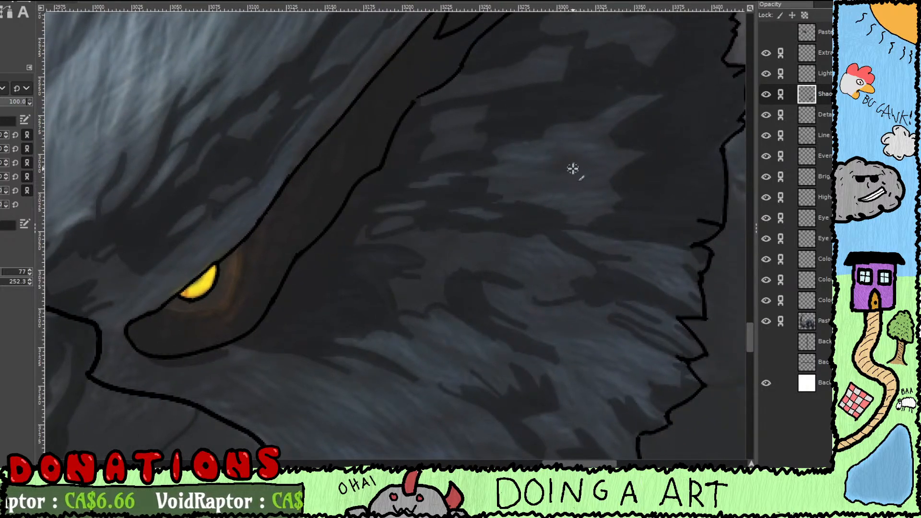
Step: Paint a small dark feather spot inside the light mid-cheek patch and refine the shadow edges around the lighter patch above
{"action": "mouse_move", "coordinate": [555, 150]}
{"action": "left_mouse_down"}
{"action": "mouse_move", "coordinate": [562, 156]}
{"action": "mouse_move", "coordinate": [545, 164]}
{"action": "mouse_move", "coordinate": [587, 162]}
{"action": "left_mouse_up"}
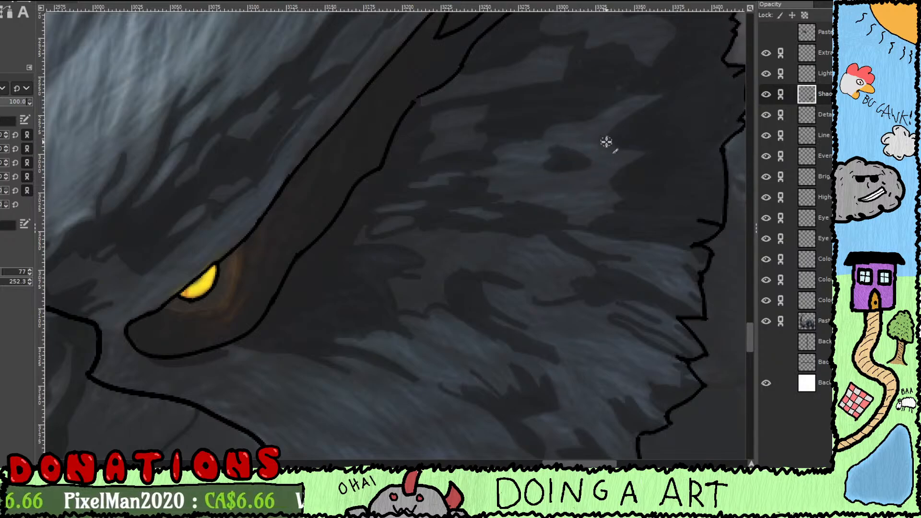
{"action": "left_click_drag", "start_coordinate": [592, 176], "coordinate": [563, 153]}
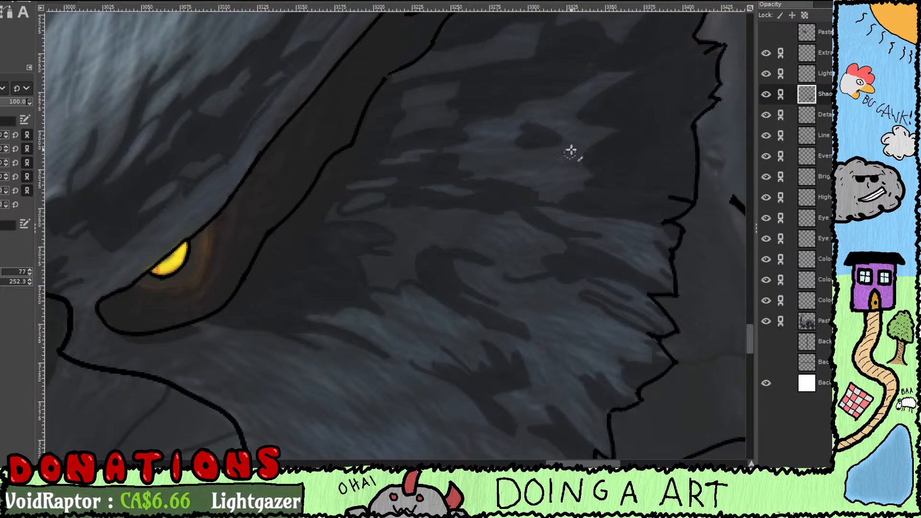
{"action": "mouse_move", "coordinate": [621, 58]}
{"action": "left_mouse_down"}
{"action": "mouse_move", "coordinate": [561, 160]}
{"action": "mouse_move", "coordinate": [597, 160]}
{"action": "left_mouse_up"}
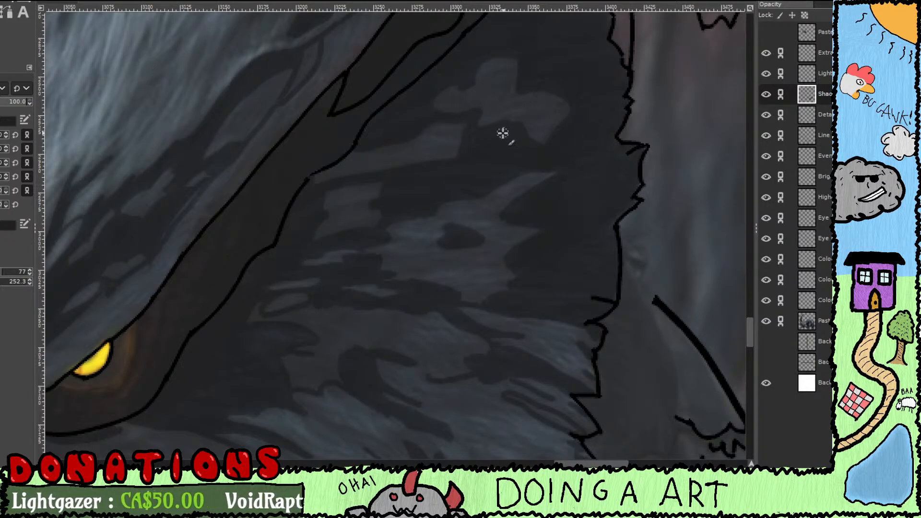
{"action": "left_click_drag", "start_coordinate": [479, 144], "coordinate": [495, 235]}
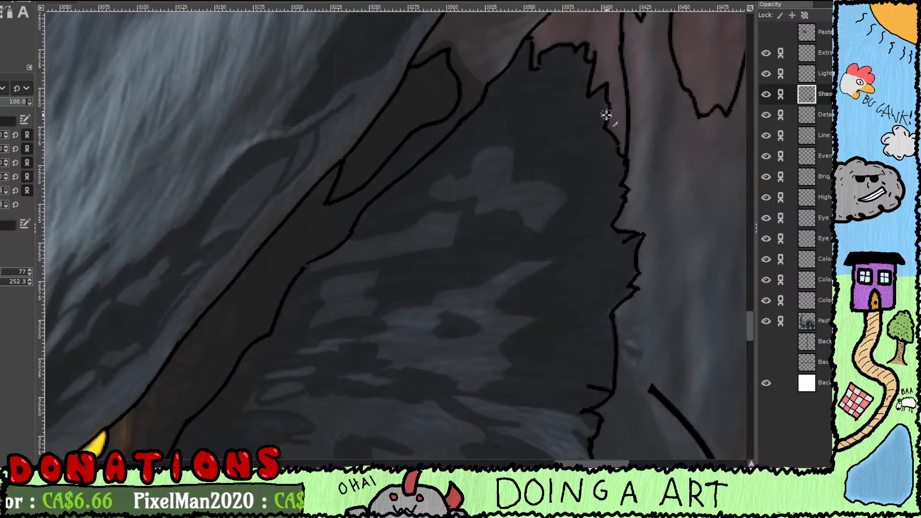
{"action": "scroll", "coordinate": [612, 149], "scroll_direction": "down", "scroll_amount": 5}
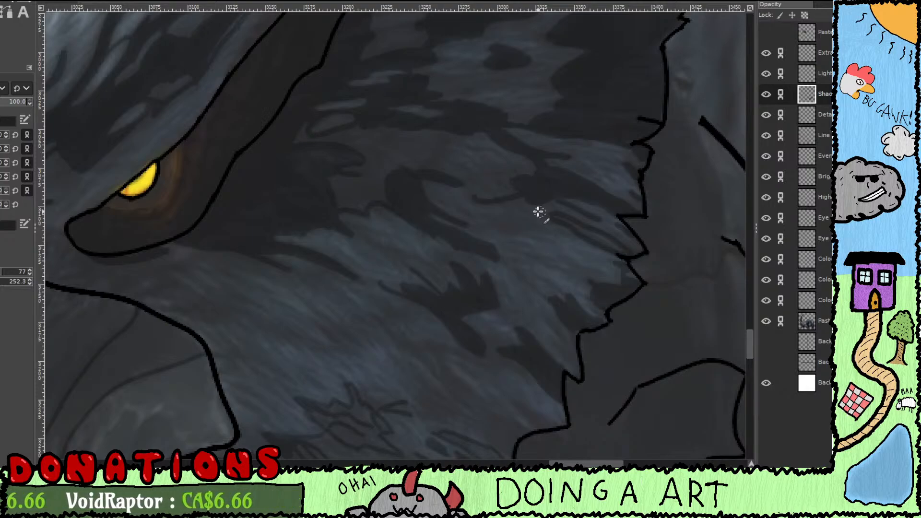
{"action": "left_click_drag", "start_coordinate": [540, 215], "coordinate": [604, 258]}
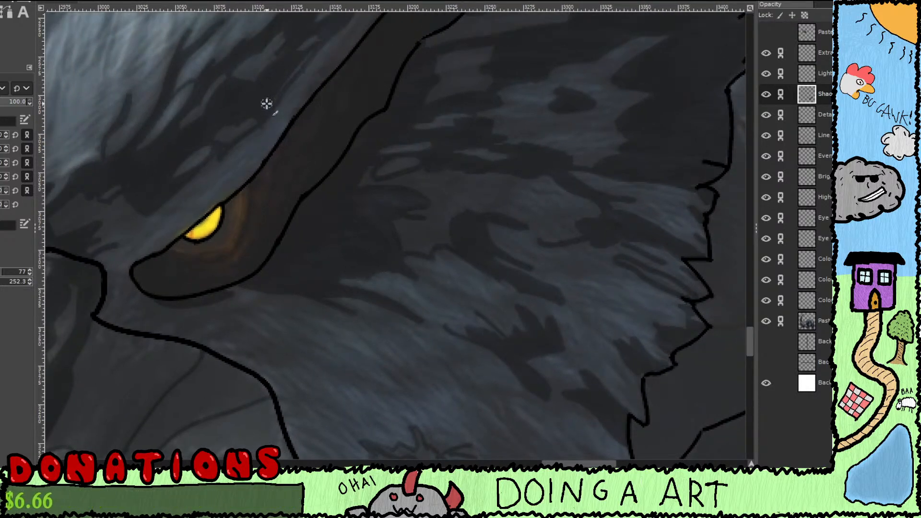
{"action": "left_click_drag", "start_coordinate": [267, 104], "coordinate": [312, 196]}
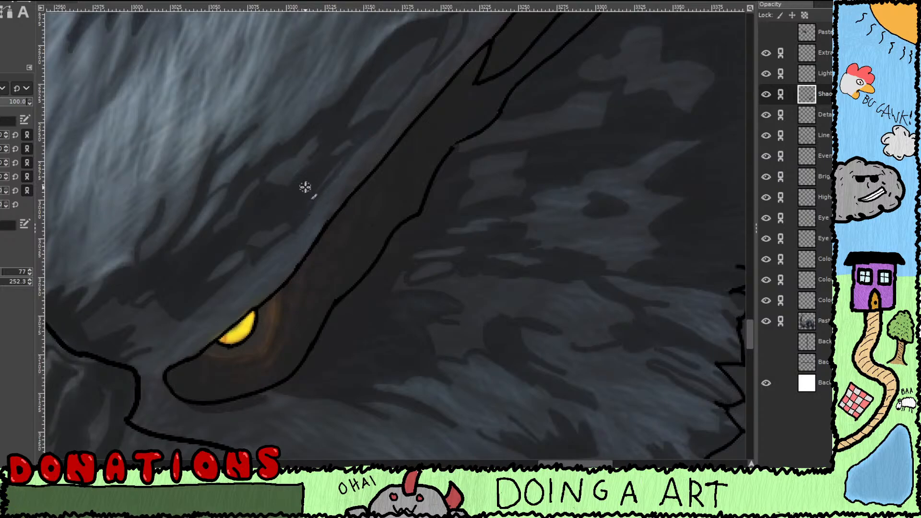
{"action": "mouse_move", "coordinate": [338, 158]}
{"action": "left_mouse_down"}
{"action": "mouse_move", "coordinate": [389, 62]}
{"action": "mouse_move", "coordinate": [395, 210]}
{"action": "left_mouse_up"}
{"action": "left_click_drag", "start_coordinate": [506, 298], "coordinate": [444, 216]}
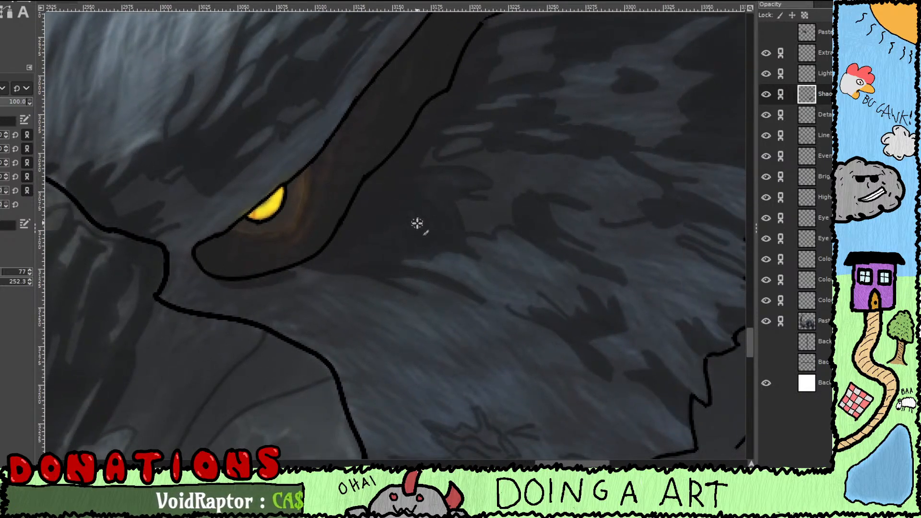
Step: Paint a dark, ragged feather-shaped shadow on the cheek below the eye, running diagonally outward from the beak's upper edge
{"action": "left_click_drag", "start_coordinate": [475, 254], "coordinate": [390, 179]}
{"action": "left_click_drag", "start_coordinate": [494, 225], "coordinate": [446, 131]}
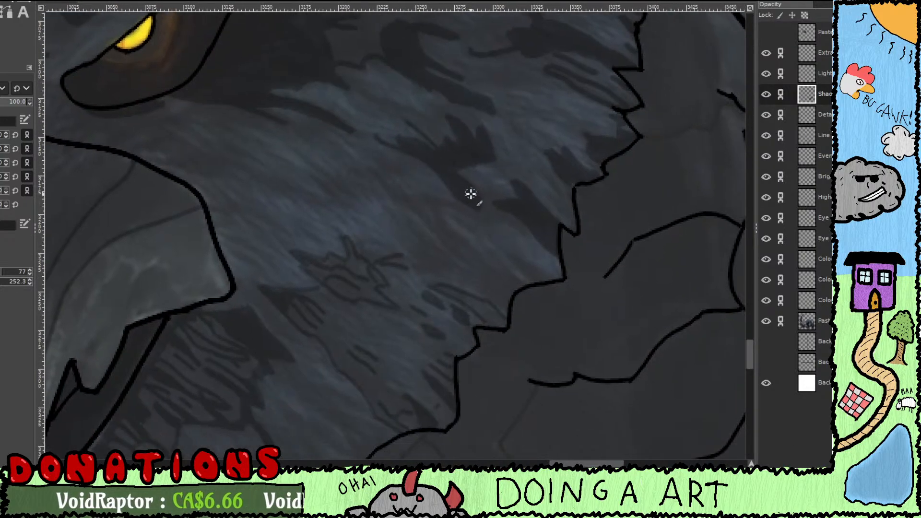
{"action": "left_click_drag", "start_coordinate": [471, 193], "coordinate": [512, 158]}
{"action": "left_click_drag", "start_coordinate": [463, 241], "coordinate": [484, 192]}
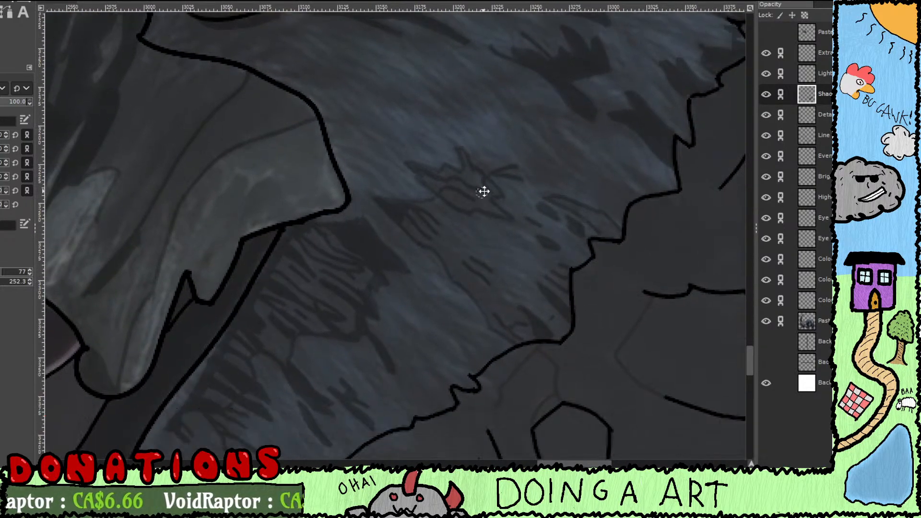
{"action": "scroll", "coordinate": [480, 269], "scroll_direction": "up", "scroll_amount": 5}
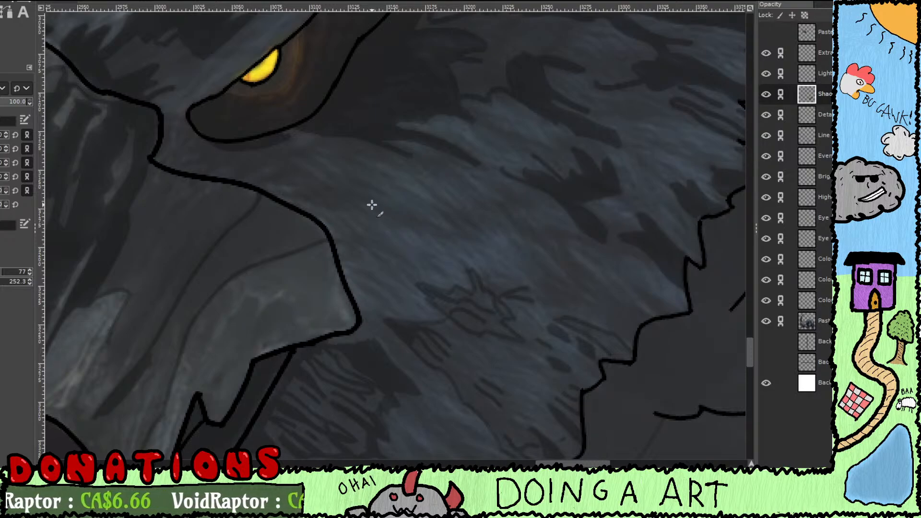
{"action": "left_click_drag", "start_coordinate": [347, 206], "coordinate": [408, 248]}
{"action": "mouse_move", "coordinate": [355, 235]}
{"action": "left_mouse_down"}
{"action": "mouse_move", "coordinate": [414, 239]}
{"action": "mouse_move", "coordinate": [462, 267]}
{"action": "mouse_move", "coordinate": [517, 281]}
{"action": "mouse_move", "coordinate": [432, 239]}
{"action": "left_mouse_up"}
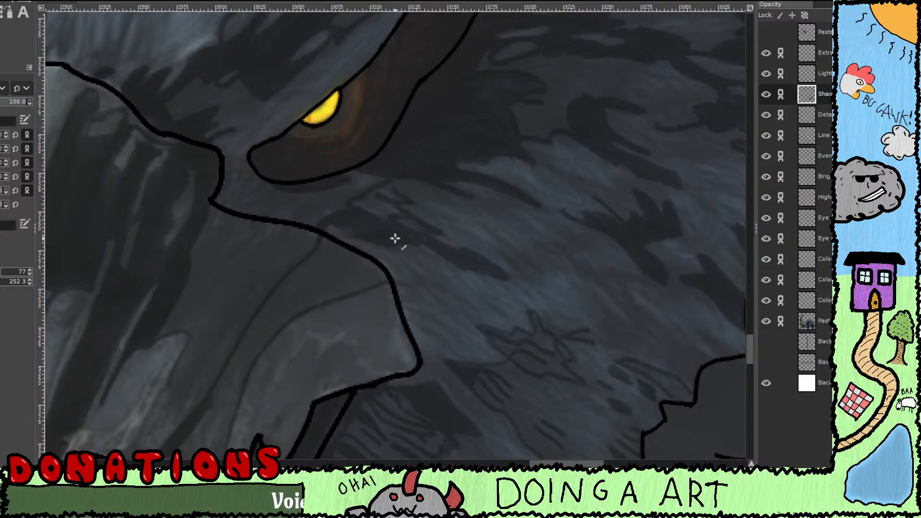
Step: Examine the feather shadows around the beak, brow, eye and cheek up close, and check them against the whole creature
{"action": "left_click_drag", "start_coordinate": [430, 236], "coordinate": [516, 288]}
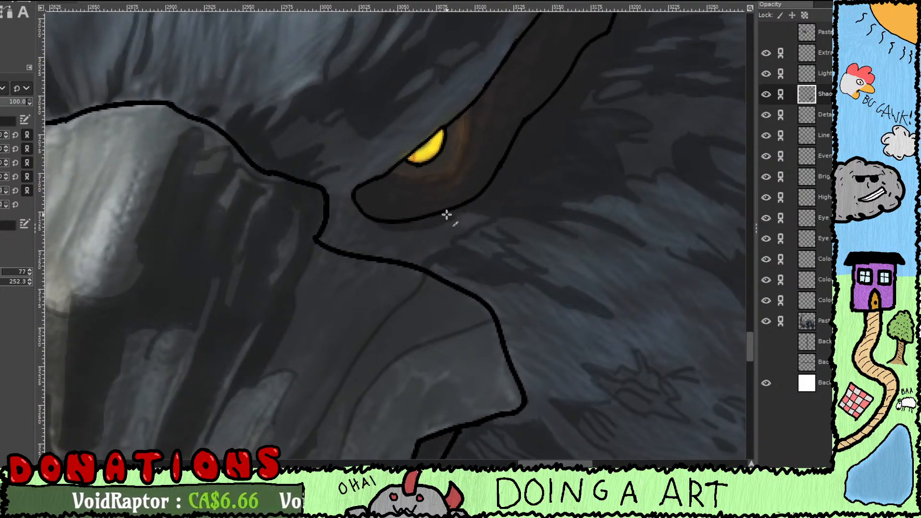
{"action": "left_click_drag", "start_coordinate": [429, 218], "coordinate": [513, 244]}
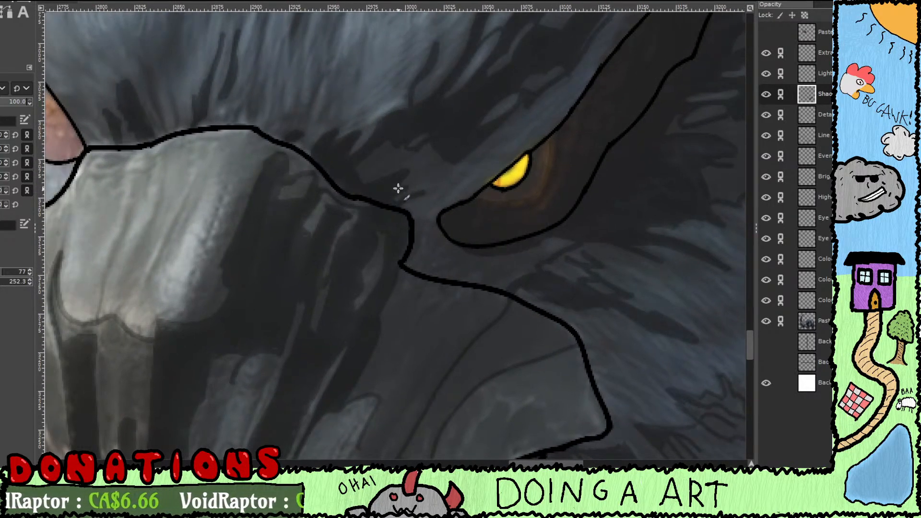
{"action": "left_click_drag", "start_coordinate": [407, 171], "coordinate": [397, 218]}
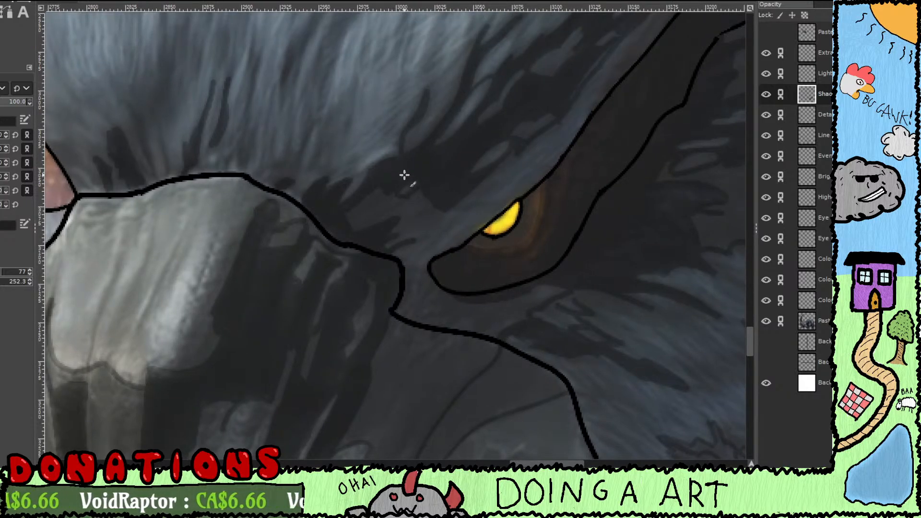
{"action": "left_click_drag", "start_coordinate": [404, 175], "coordinate": [456, 267]}
{"action": "left_click_drag", "start_coordinate": [395, 187], "coordinate": [478, 295]}
{"action": "left_click_drag", "start_coordinate": [459, 206], "coordinate": [393, 225]}
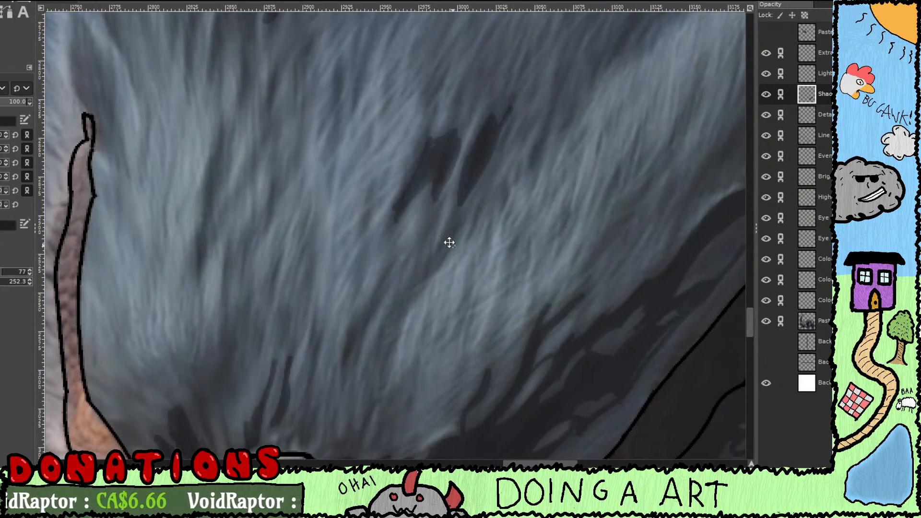
{"action": "left_click_drag", "start_coordinate": [449, 243], "coordinate": [400, 77]}
{"action": "left_click_drag", "start_coordinate": [482, 343], "coordinate": [361, 118]}
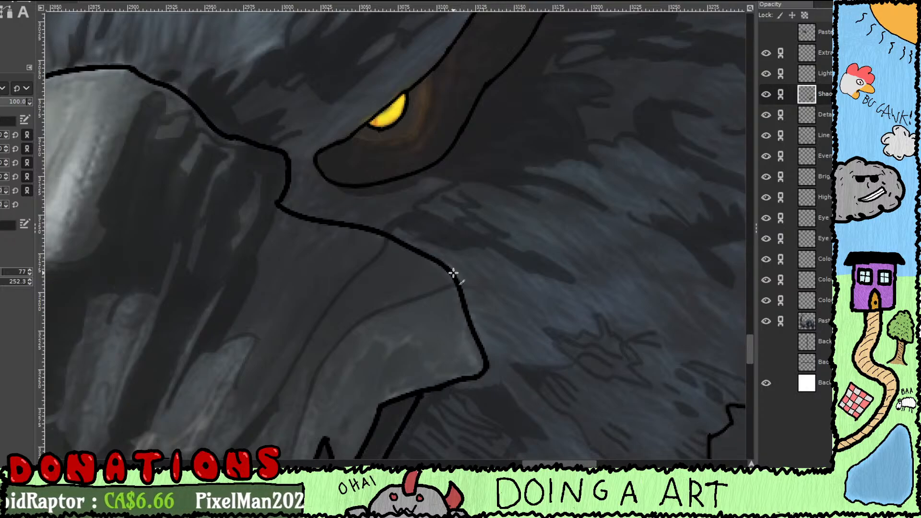
{"action": "left_click_drag", "start_coordinate": [533, 355], "coordinate": [520, 161]}
{"action": "left_click_drag", "start_coordinate": [585, 248], "coordinate": [451, 248]}
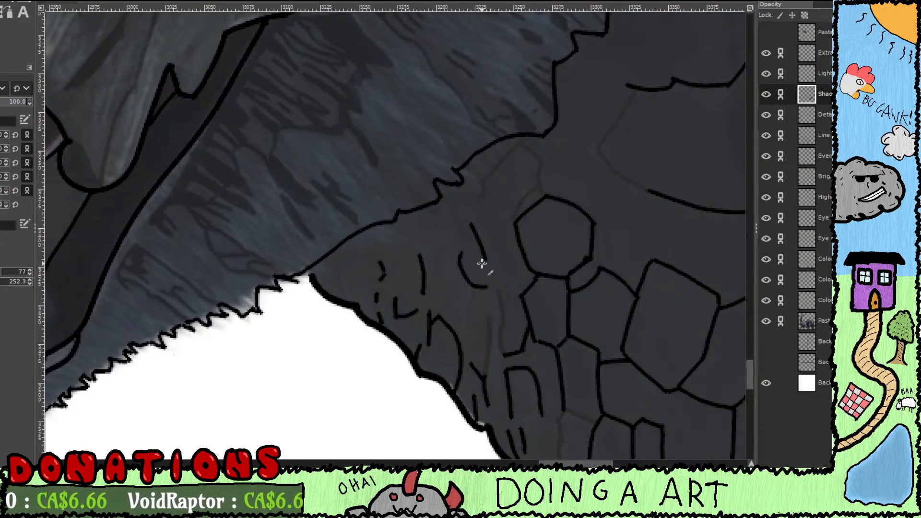
{"action": "left_click_drag", "start_coordinate": [488, 287], "coordinate": [435, 302]}
{"action": "left_click_drag", "start_coordinate": [506, 312], "coordinate": [539, 226]}
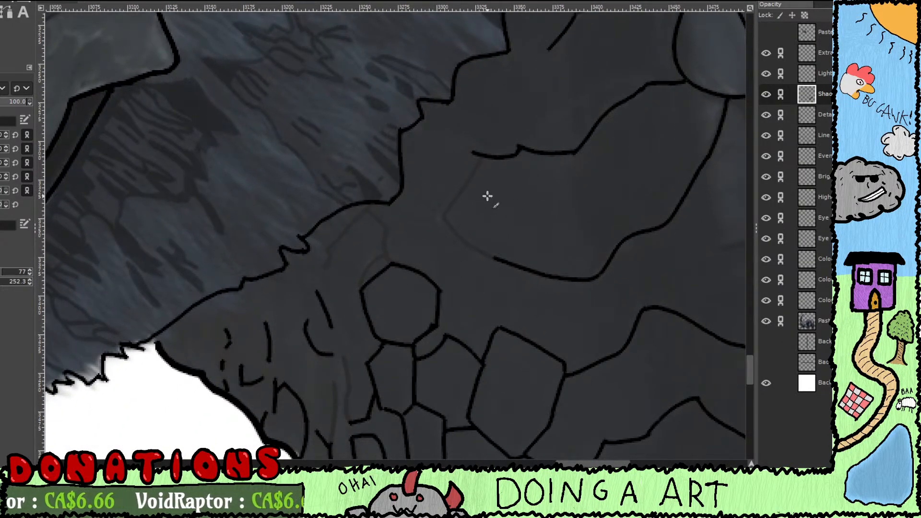
{"action": "left_click_drag", "start_coordinate": [500, 196], "coordinate": [476, 298]}
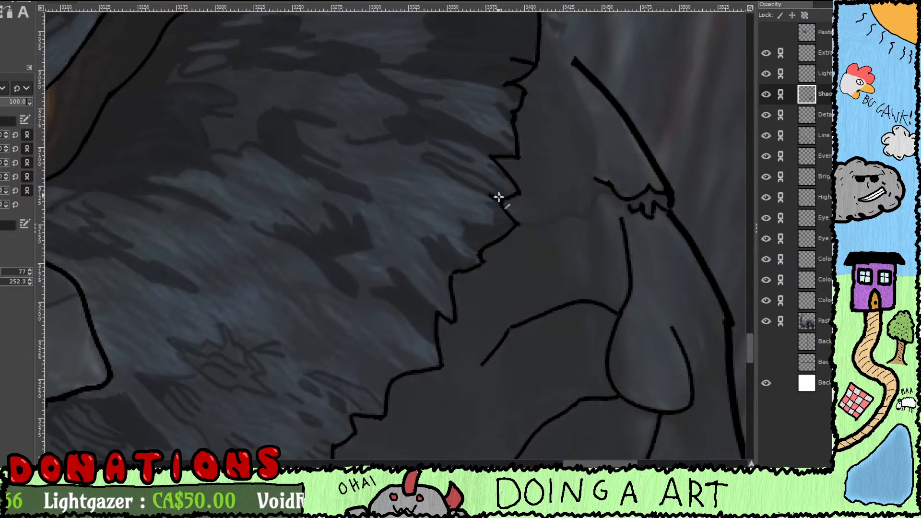
{"action": "left_click_drag", "start_coordinate": [499, 197], "coordinate": [497, 387]}
{"action": "mouse_move", "coordinate": [500, 290]}
{"action": "left_mouse_down"}
{"action": "mouse_move", "coordinate": [520, 214]}
{"action": "mouse_move", "coordinate": [618, 62]}
{"action": "left_mouse_up"}
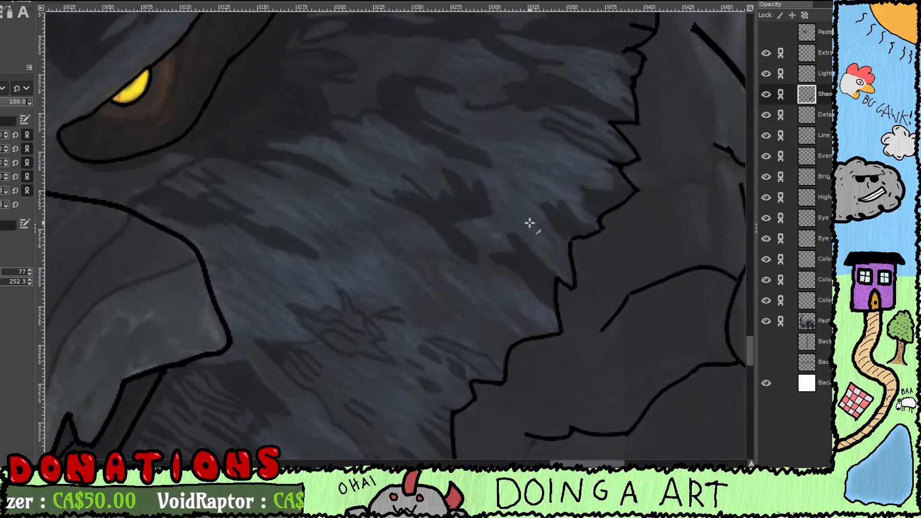
{"action": "scroll", "coordinate": [530, 223], "scroll_direction": "down", "scroll_amount": 4}
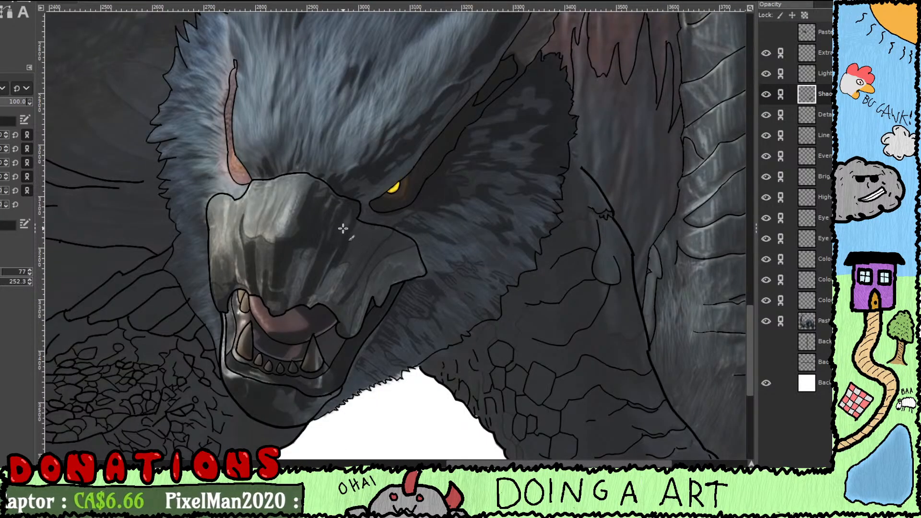
{"action": "scroll", "coordinate": [344, 228], "scroll_direction": "up", "scroll_amount": 4}
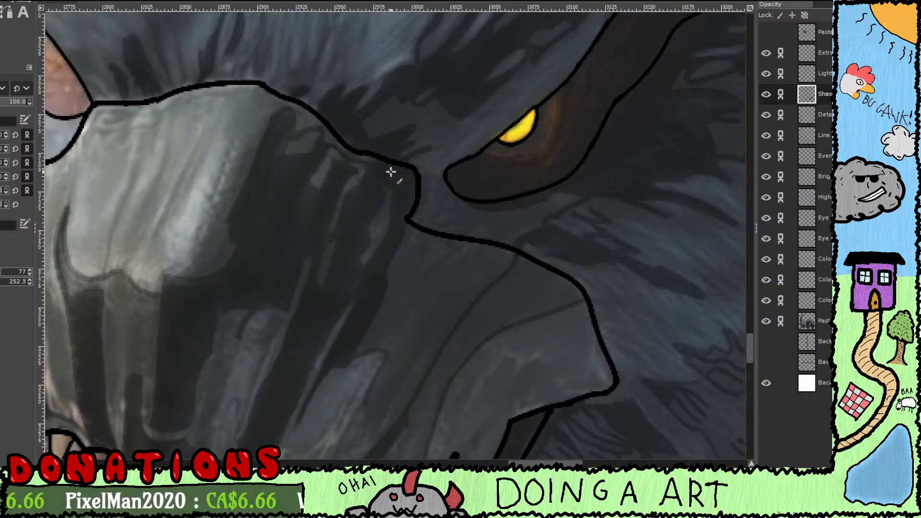
{"action": "left_click_drag", "start_coordinate": [447, 292], "coordinate": [412, 310]}
{"action": "left_click_drag", "start_coordinate": [459, 274], "coordinate": [500, 381]}
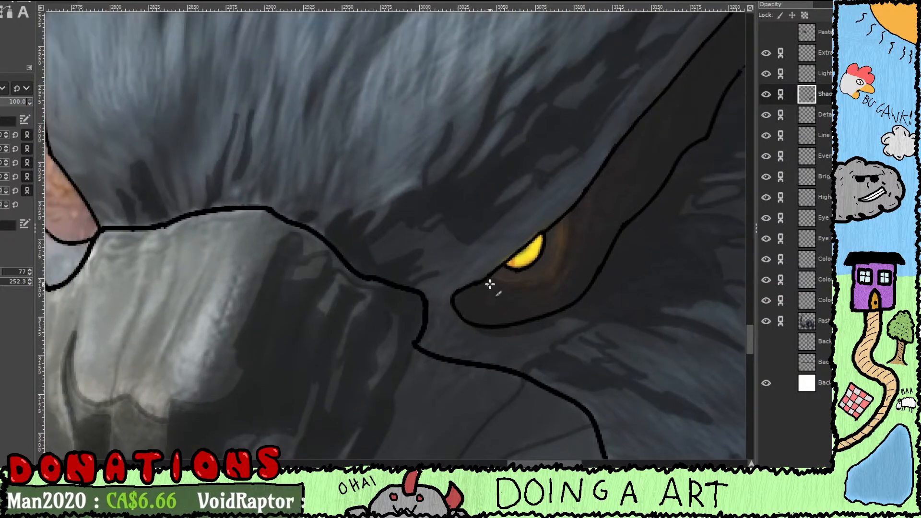
{"action": "left_click_drag", "start_coordinate": [528, 197], "coordinate": [486, 265]}
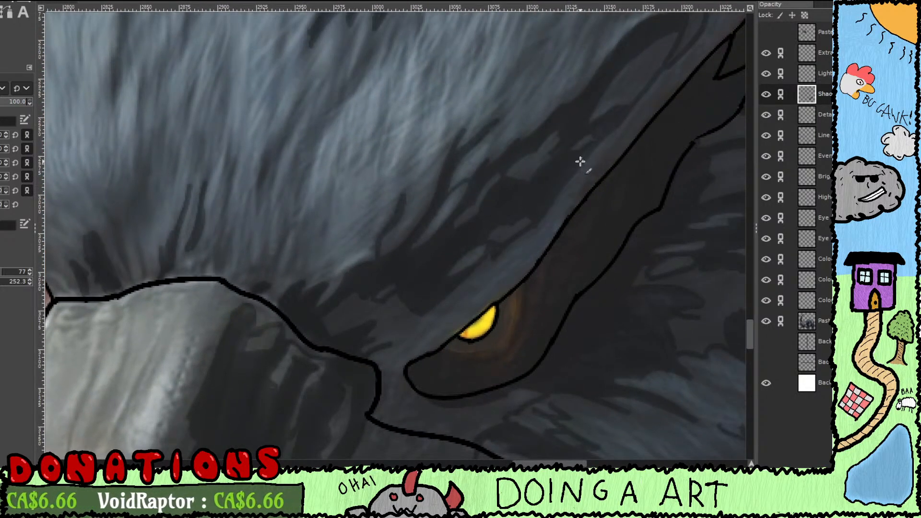
{"action": "left_click_drag", "start_coordinate": [560, 223], "coordinate": [542, 216]}
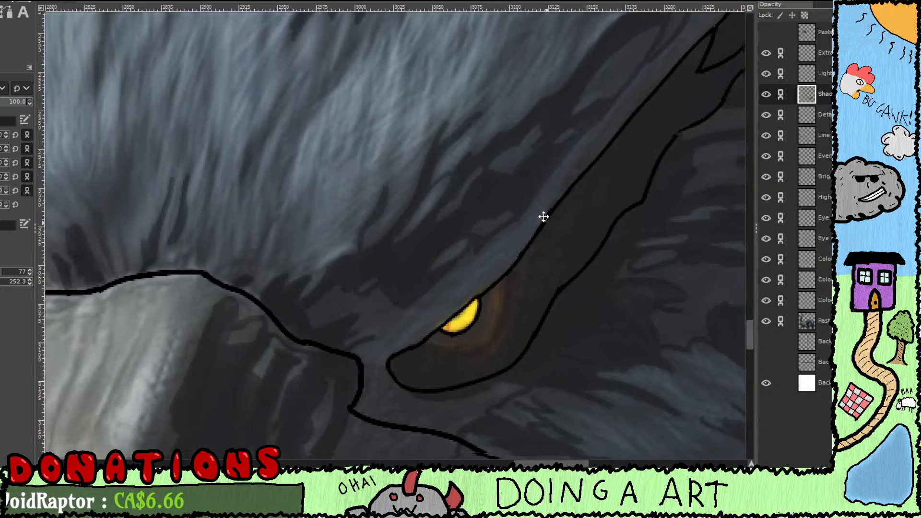
{"action": "scroll", "coordinate": [551, 216], "scroll_direction": "down", "scroll_amount": 8}
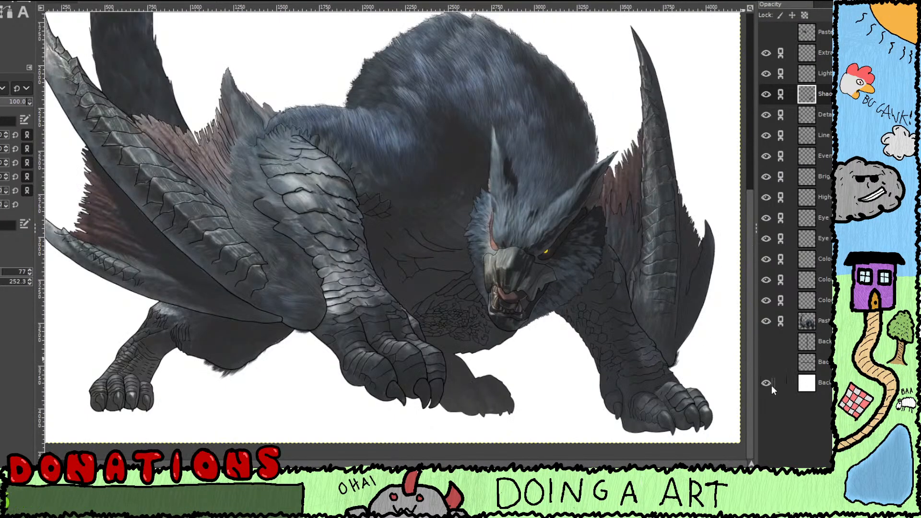
Step: Toggle the white background, hide the pasted painting layer, and toggle the shadow layer to inspect the shadow shapes with the line art
{"action": "left_click", "coordinate": [766, 382]}
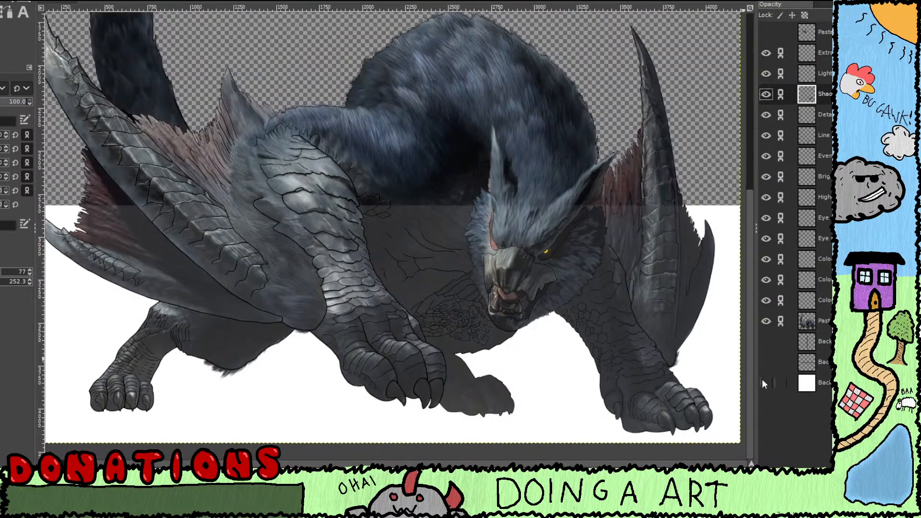
{"action": "left_click", "coordinate": [765, 382]}
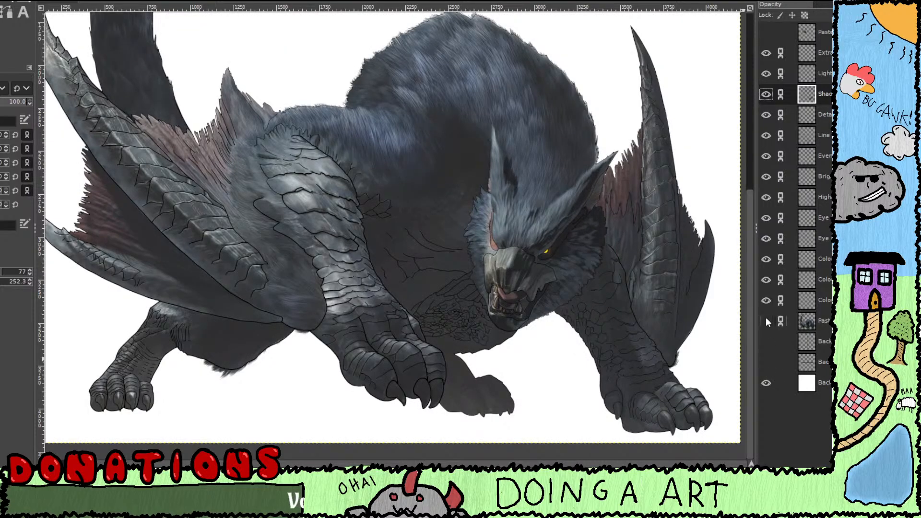
{"action": "left_click", "coordinate": [766, 320]}
{"action": "scroll", "coordinate": [677, 327], "scroll_direction": "up", "scroll_amount": 1}
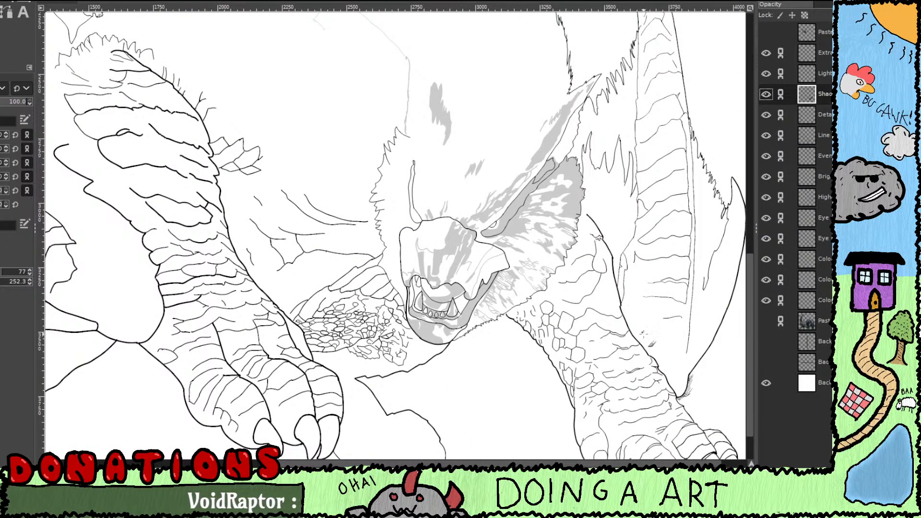
{"action": "left_click", "coordinate": [766, 94]}
{"action": "left_click", "coordinate": [766, 94]}
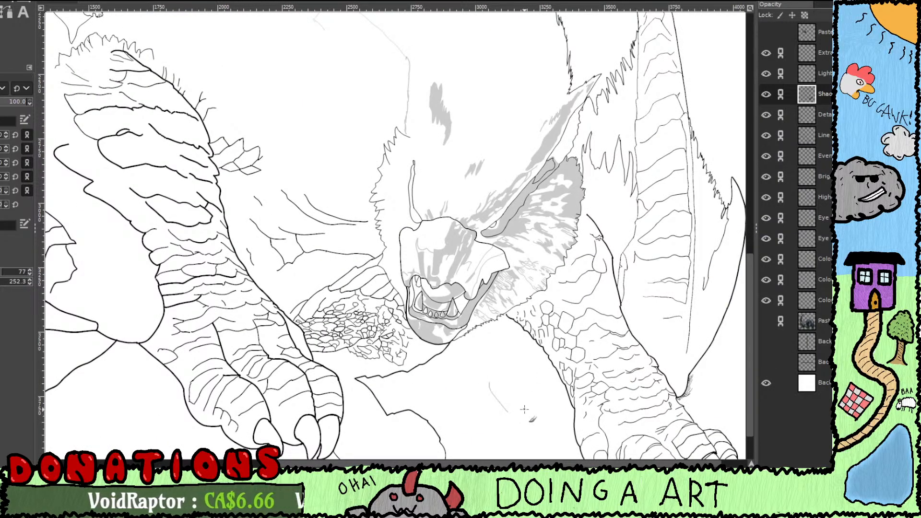
Step: Undo the stray thin stroke in the white space between the creature's front legs
{"action": "key", "text": "ctrl+z"}
{"action": "left_click_drag", "start_coordinate": [556, 456], "coordinate": [523, 446]}
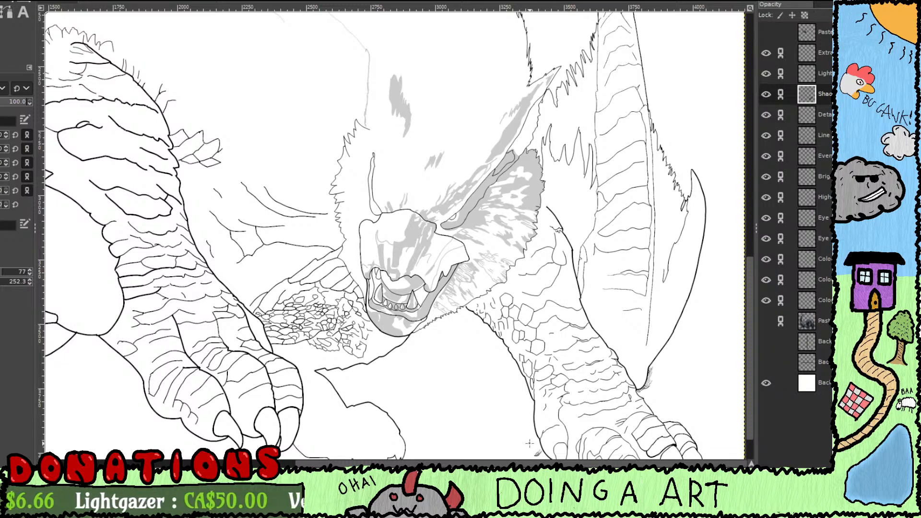
{"action": "scroll", "coordinate": [483, 184], "scroll_direction": "down", "scroll_amount": 2}
{"action": "scroll", "coordinate": [468, 190], "scroll_direction": "up", "scroll_amount": 1}
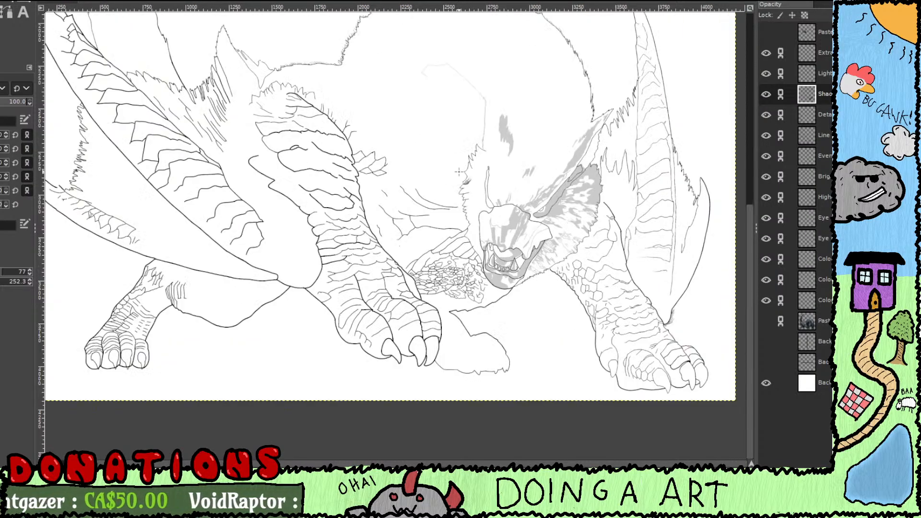
{"action": "scroll", "coordinate": [475, 204], "scroll_direction": "up", "scroll_amount": 3}
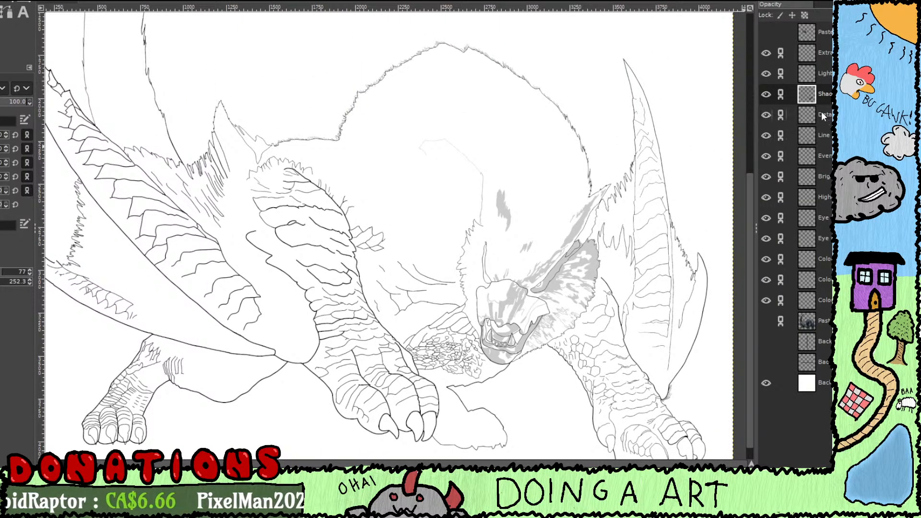
Step: Toggle the extra layer's visibility and select that layer to check its contents against the creature's line art
{"action": "left_click", "coordinate": [767, 54]}
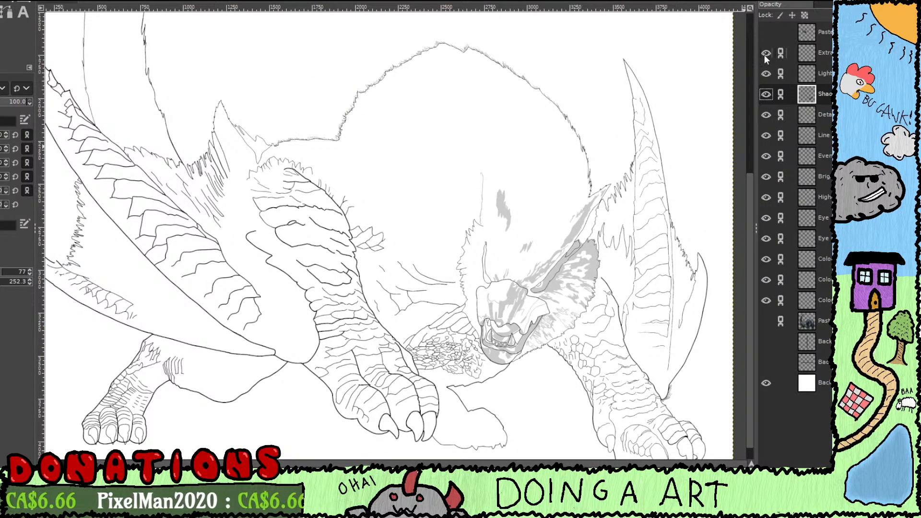
{"action": "left_click", "coordinate": [766, 54]}
{"action": "left_click", "coordinate": [792, 58]}
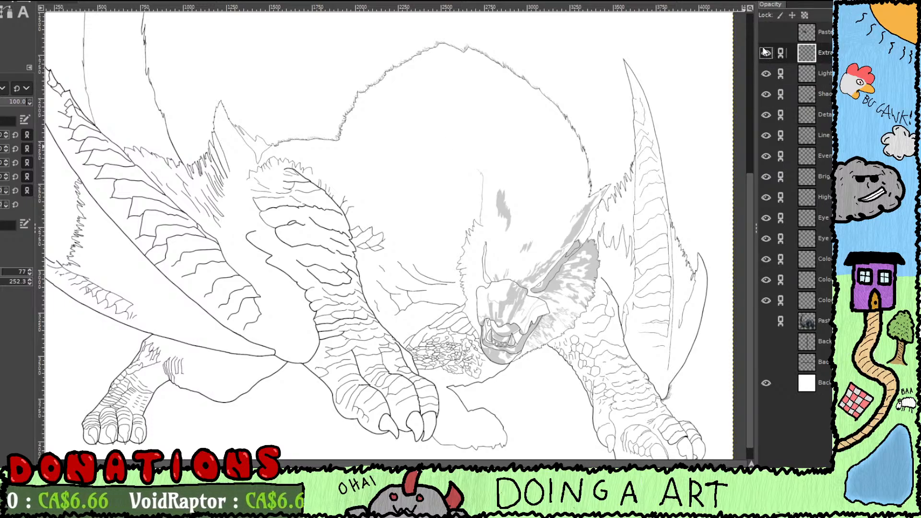
{"action": "scroll", "coordinate": [494, 370], "scroll_direction": "down", "scroll_amount": 1}
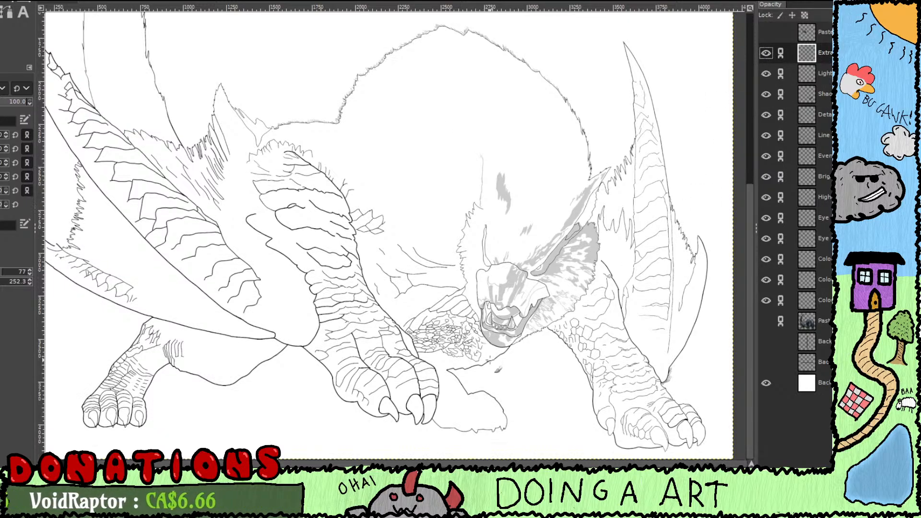
{"action": "scroll", "coordinate": [610, 276], "scroll_direction": "up", "scroll_amount": 1}
{"action": "scroll", "coordinate": [610, 277], "scroll_direction": "down", "scroll_amount": 1}
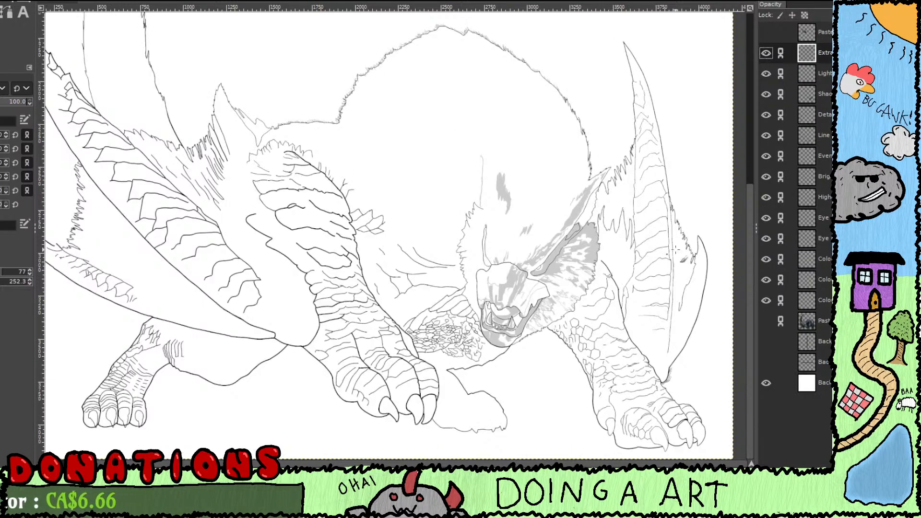
Step: Reselect the shadow layer and toggle the pasted painting layer to compare line art and painting, leaving the painting shown
{"action": "left_click", "coordinate": [824, 94]}
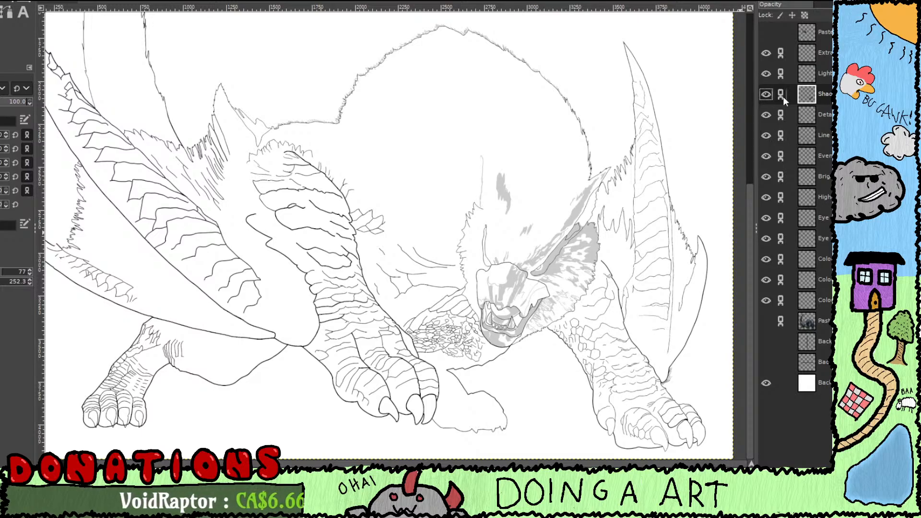
{"action": "left_click", "coordinate": [766, 321]}
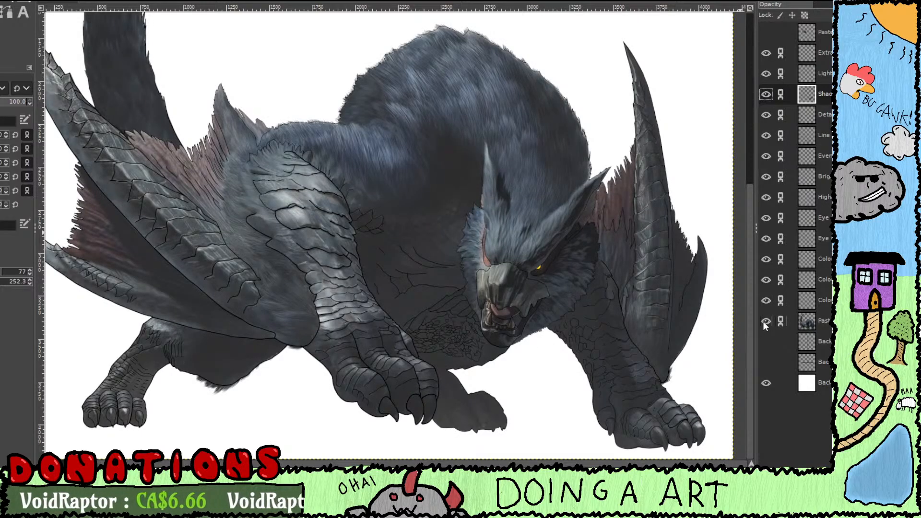
{"action": "left_click", "coordinate": [766, 322]}
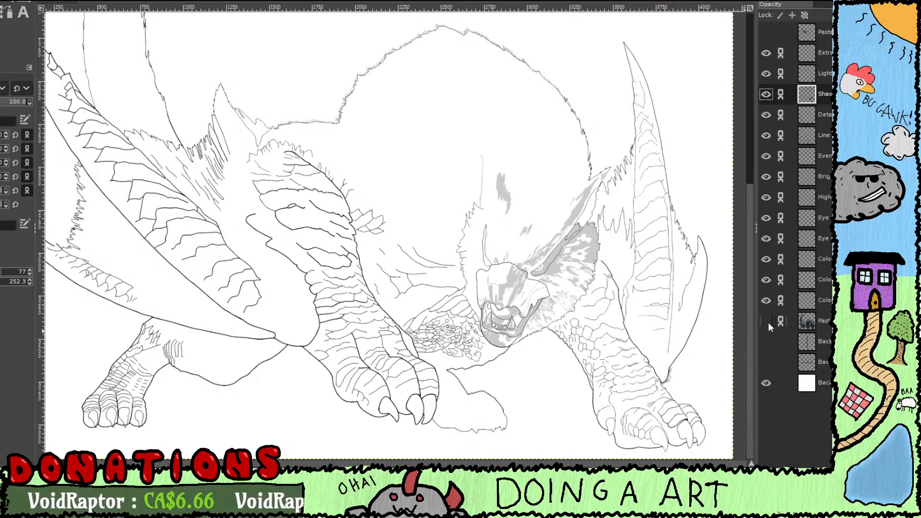
{"action": "left_click", "coordinate": [767, 322]}
{"action": "left_click", "coordinate": [767, 321]}
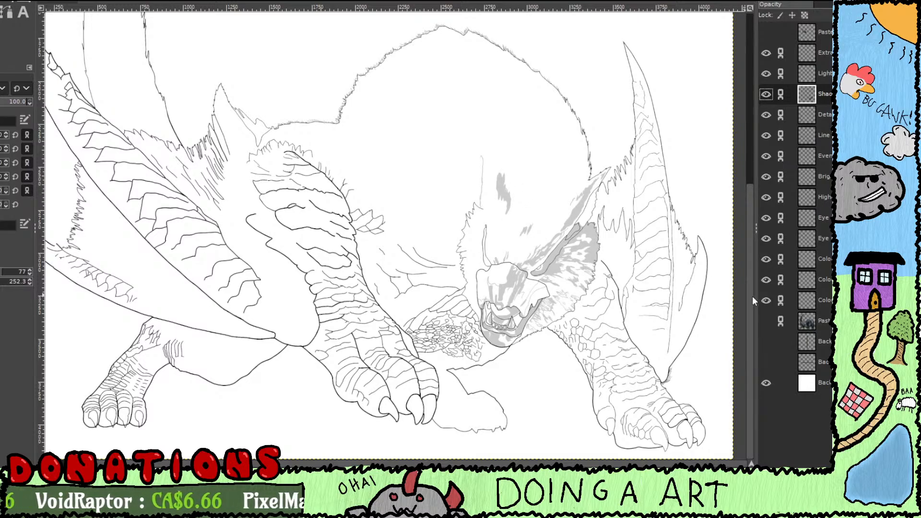
{"action": "left_click", "coordinate": [767, 320]}
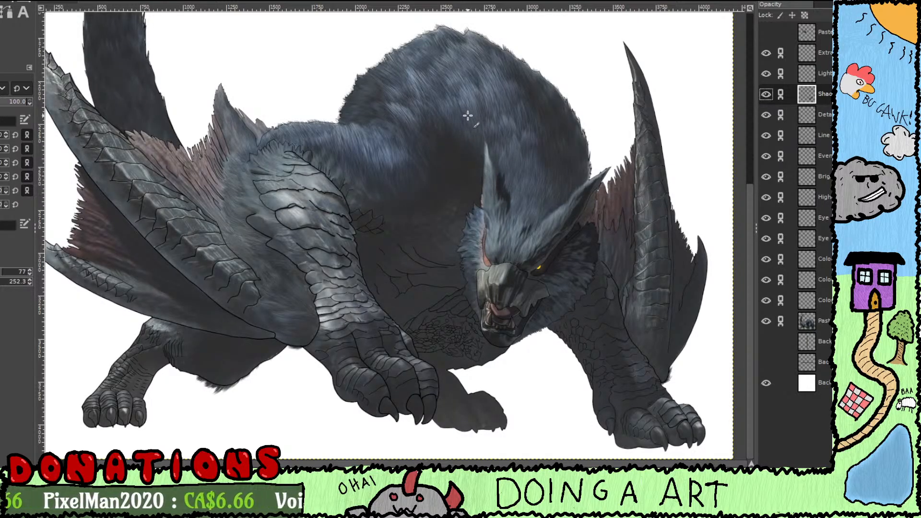
Step: Examine the painted creature's tail, back, wings and head, briefly hiding the white background to check the edges
{"action": "scroll", "coordinate": [331, 230], "scroll_direction": "up", "scroll_amount": 5}
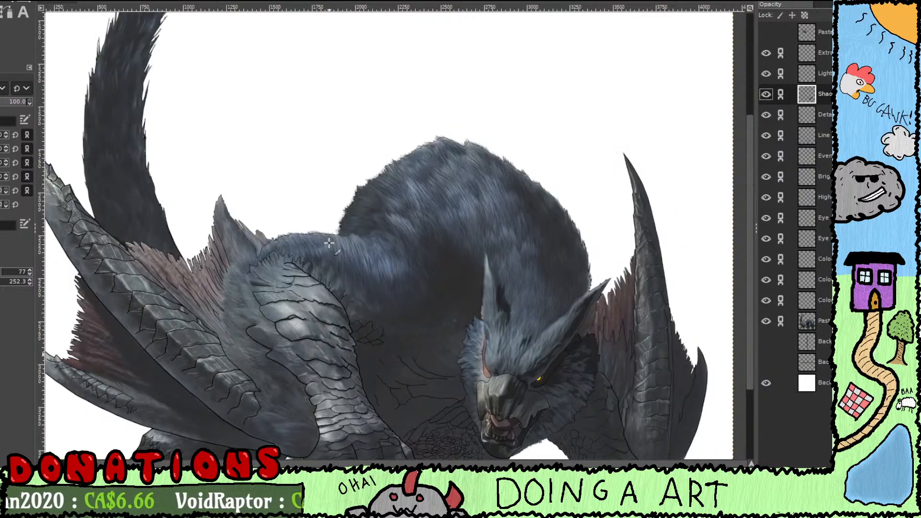
{"action": "scroll", "coordinate": [206, 144], "scroll_direction": "up", "scroll_amount": 2}
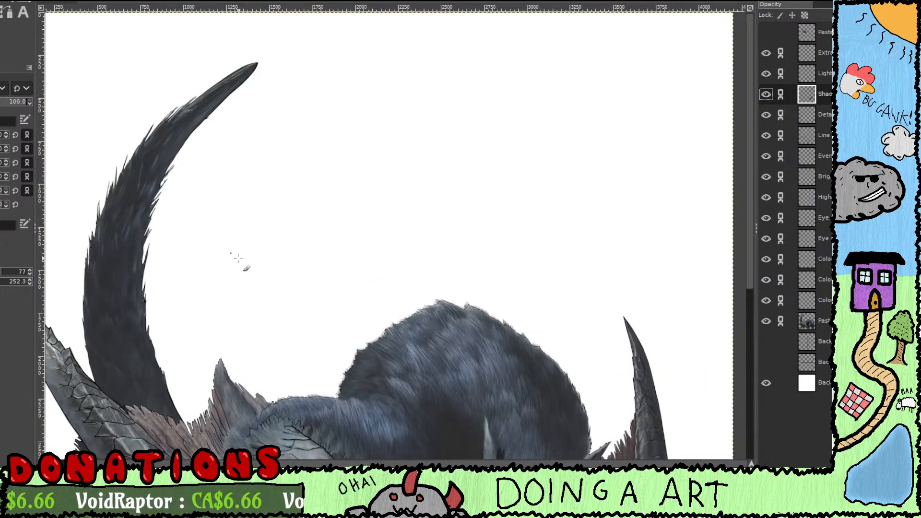
{"action": "scroll", "coordinate": [237, 261], "scroll_direction": "down", "scroll_amount": 6}
{"action": "scroll", "coordinate": [432, 298], "scroll_direction": "left", "scroll_amount": 3}
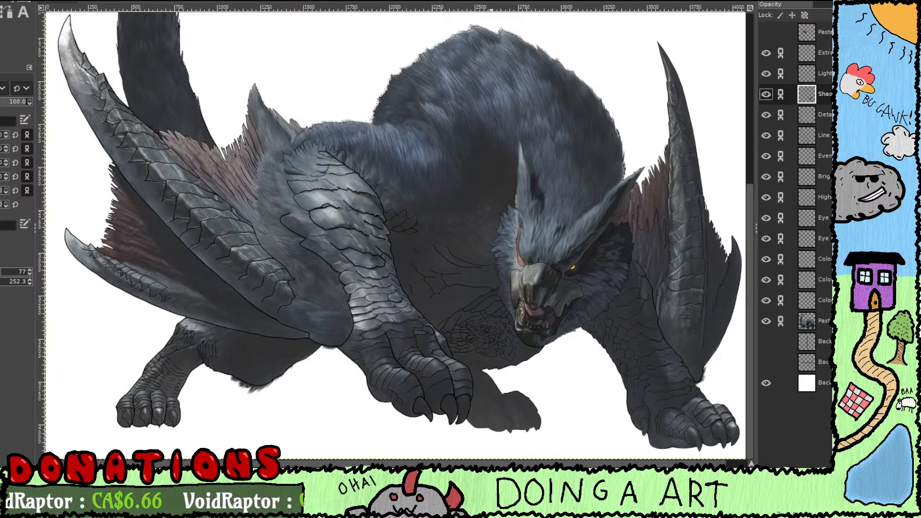
{"action": "scroll", "coordinate": [532, 344], "scroll_direction": "up", "scroll_amount": 5}
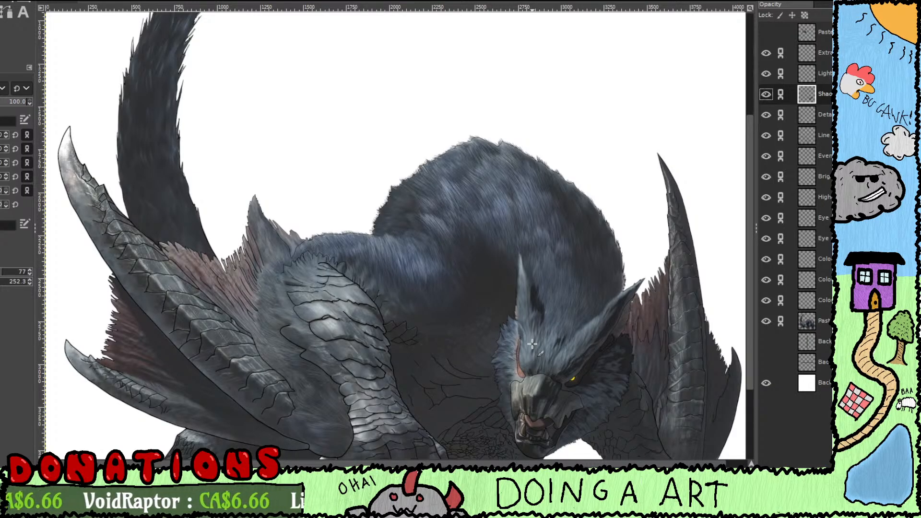
{"action": "scroll", "coordinate": [531, 281], "scroll_direction": "up", "scroll_amount": 6}
{"action": "scroll", "coordinate": [530, 283], "scroll_direction": "down", "scroll_amount": 11}
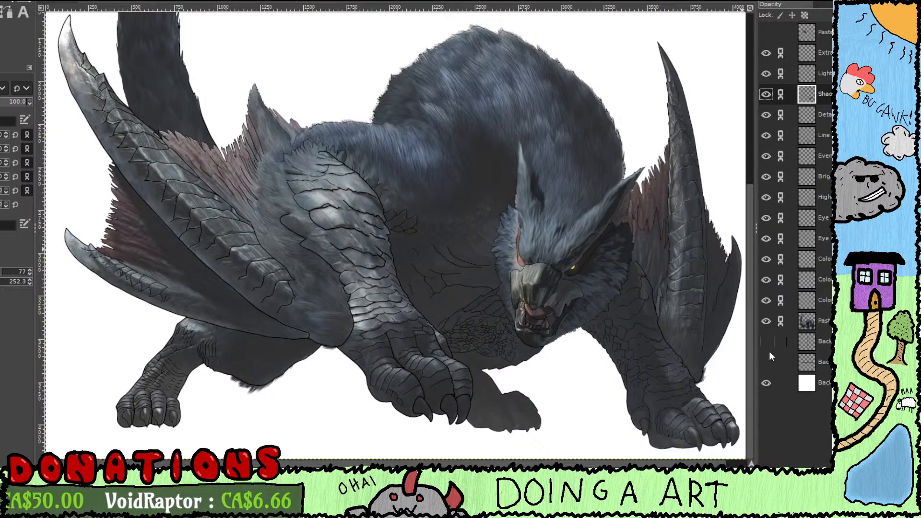
{"action": "left_click", "coordinate": [766, 383]}
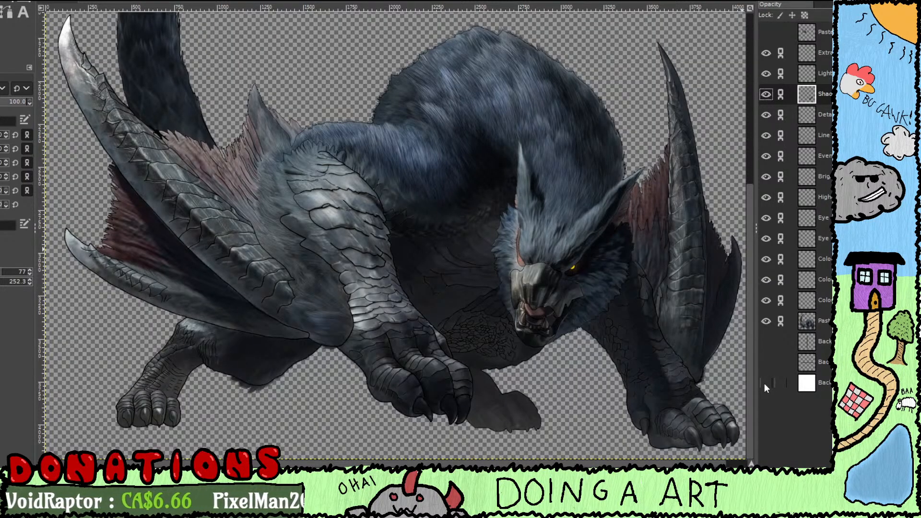
{"action": "left_click", "coordinate": [766, 383]}
Step: Toggle the pasted painting layer repeatedly to compare the tail and body line art with the painting, leaving the painting shown
{"action": "left_click", "coordinate": [764, 320]}
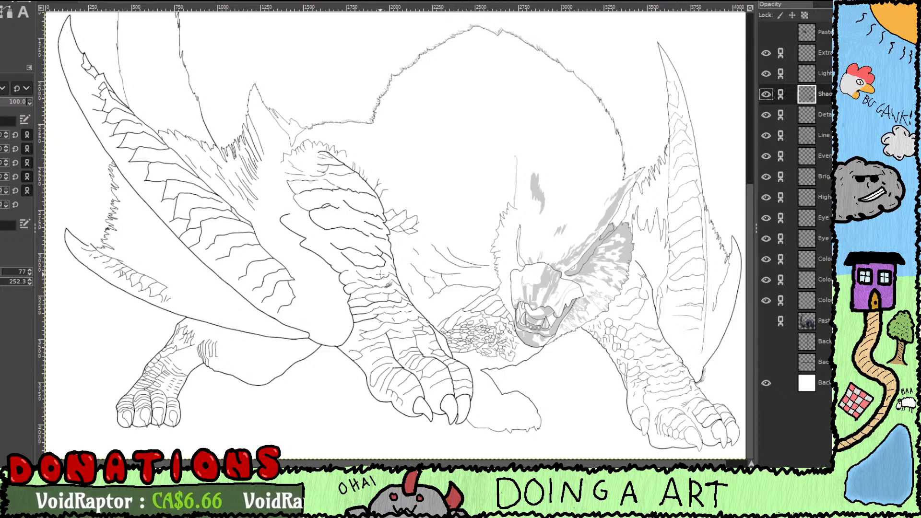
{"action": "scroll", "coordinate": [379, 274], "scroll_direction": "up", "scroll_amount": 2}
{"action": "scroll", "coordinate": [381, 249], "scroll_direction": "down", "scroll_amount": 2}
{"action": "scroll", "coordinate": [382, 249], "scroll_direction": "up", "scroll_amount": 4}
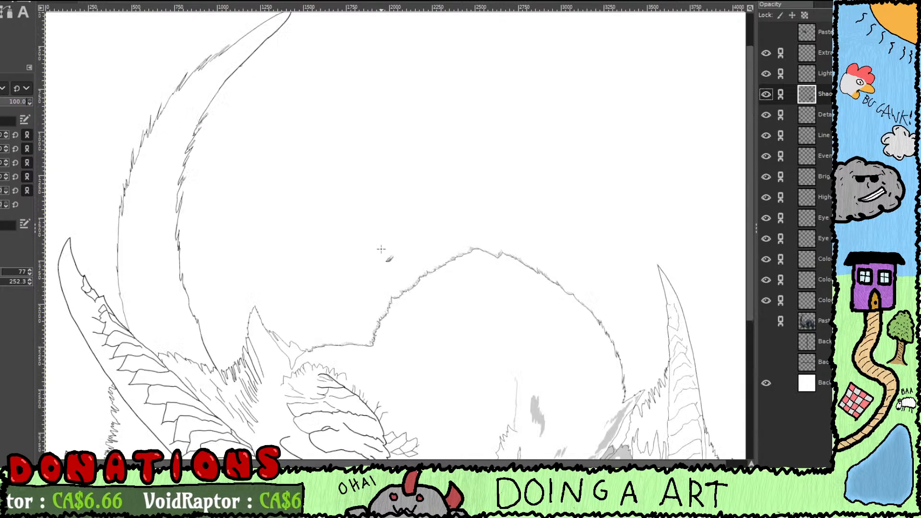
{"action": "scroll", "coordinate": [382, 249], "scroll_direction": "down", "scroll_amount": 4}
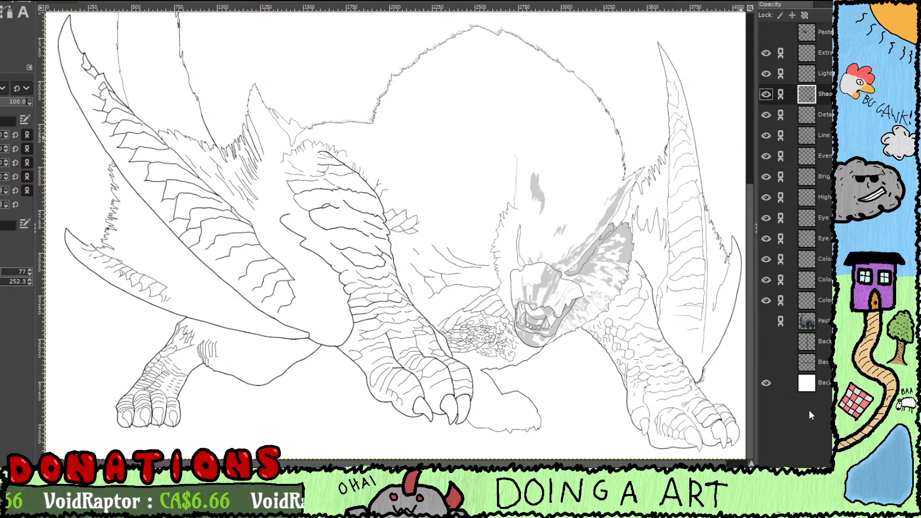
{"action": "left_click", "coordinate": [765, 321]}
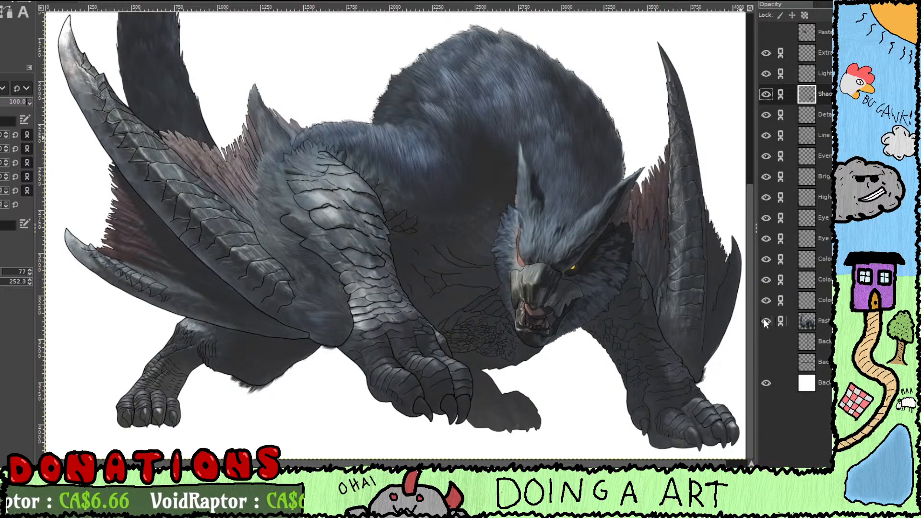
{"action": "left_click", "coordinate": [765, 321]}
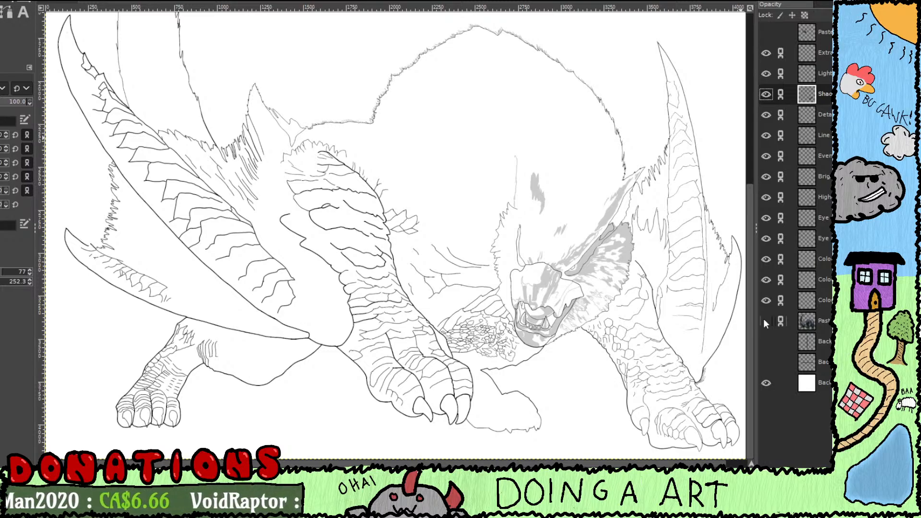
{"action": "left_click", "coordinate": [766, 320]}
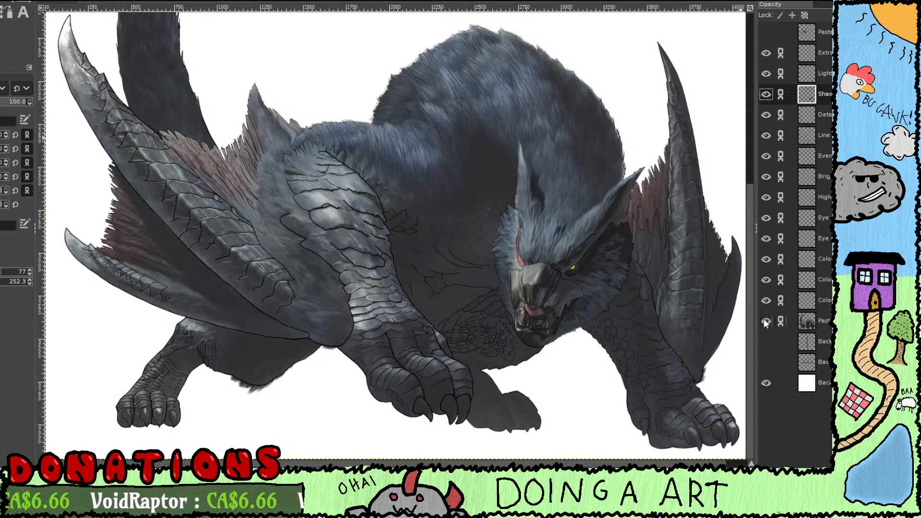
{"action": "left_click", "coordinate": [765, 321]}
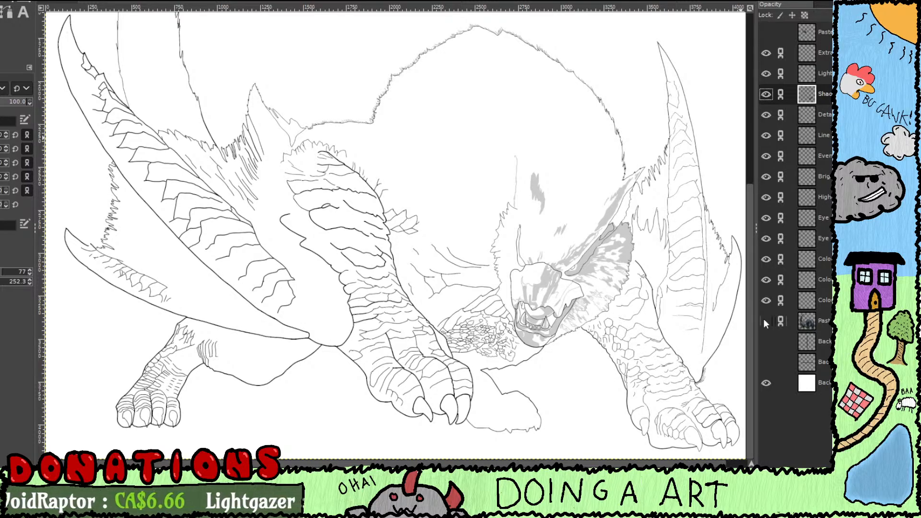
{"action": "left_click", "coordinate": [764, 320]}
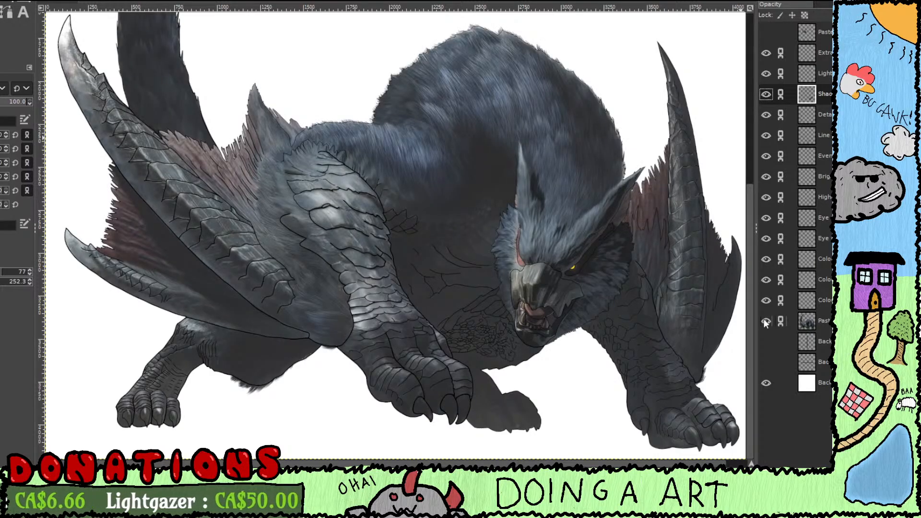
{"action": "left_click", "coordinate": [765, 320]}
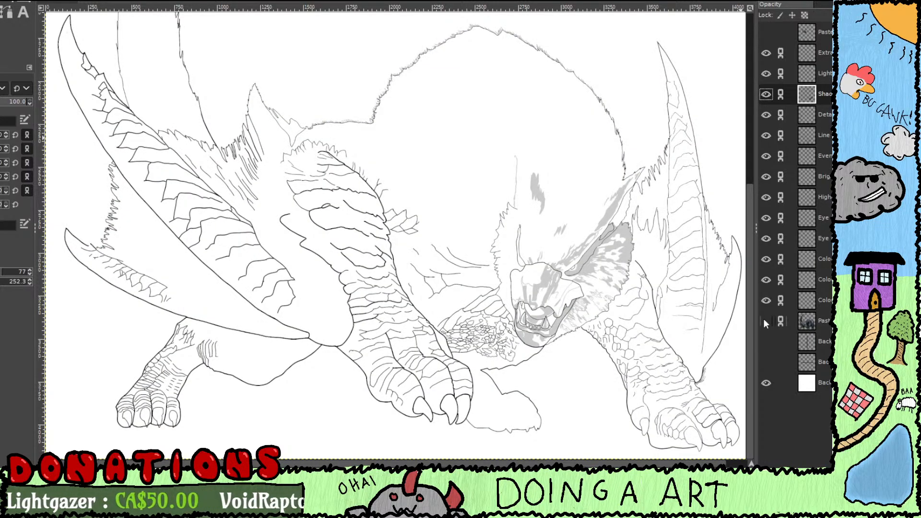
{"action": "left_click", "coordinate": [765, 320]}
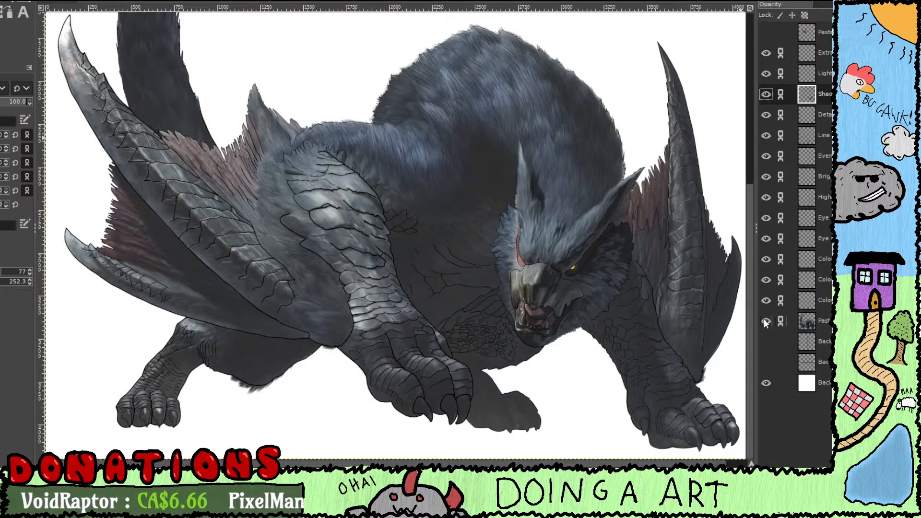
Step: Duplicate the shadow layer, place the copy beneath the original and clear its contents
{"action": "left_click", "coordinate": [824, 73]}
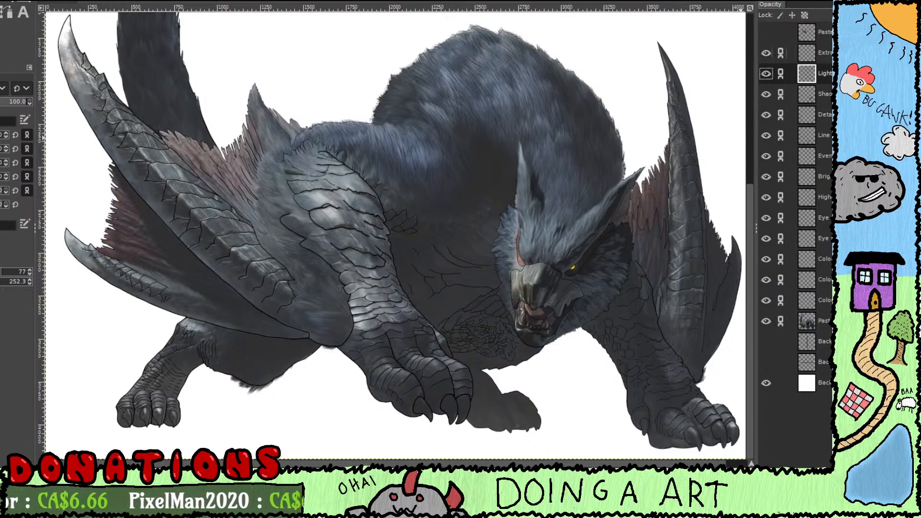
{"action": "left_click", "coordinate": [824, 94]}
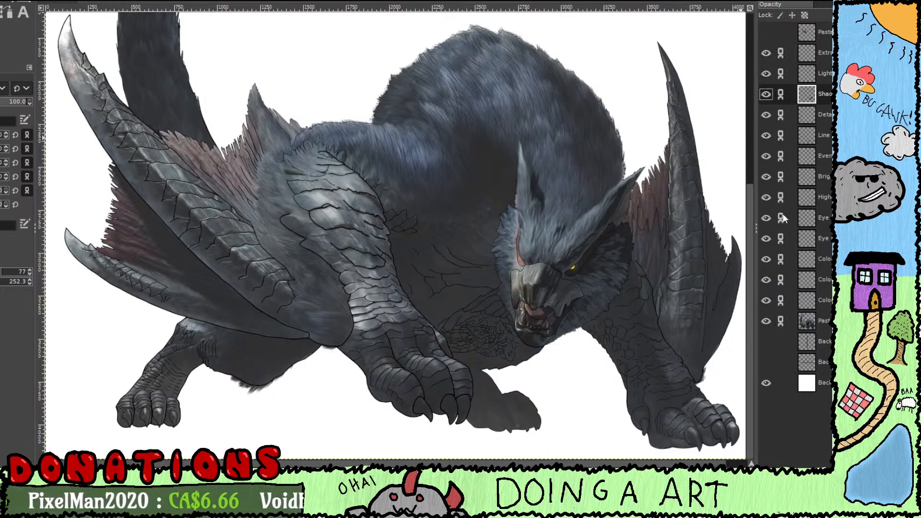
{"action": "key", "text": "shift+ctrl+d"}
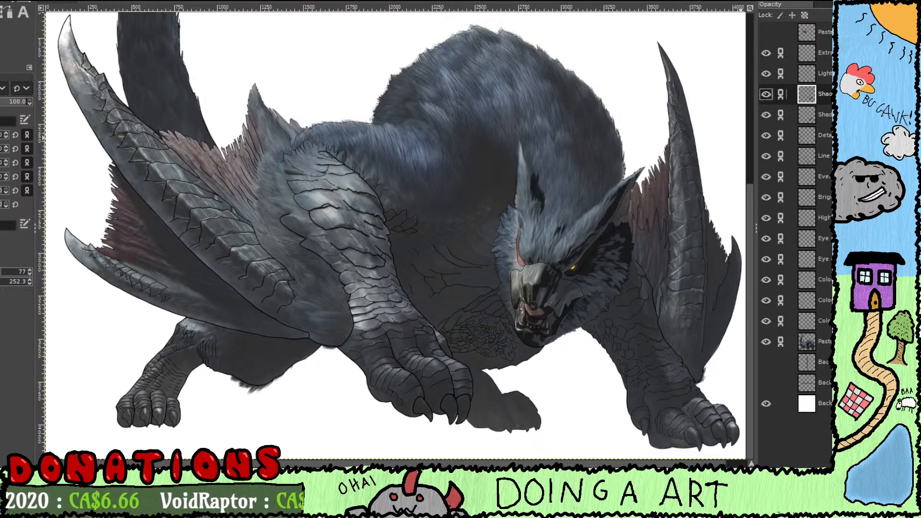
{"action": "left_click_drag", "start_coordinate": [807, 94], "coordinate": [807, 124]}
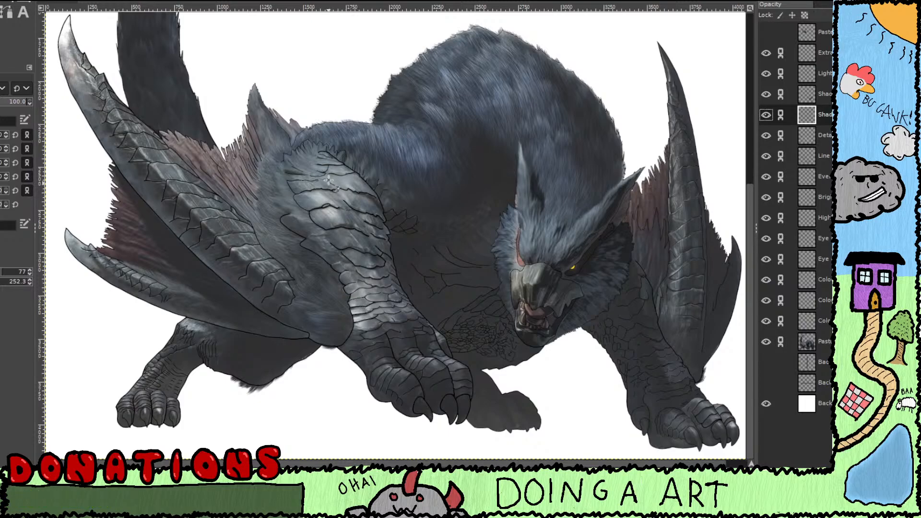
Step: Hide the white background and paint a first patch of shadow strokes on the middle of the tail
{"action": "left_click_drag", "start_coordinate": [350, 141], "coordinate": [377, 201]}
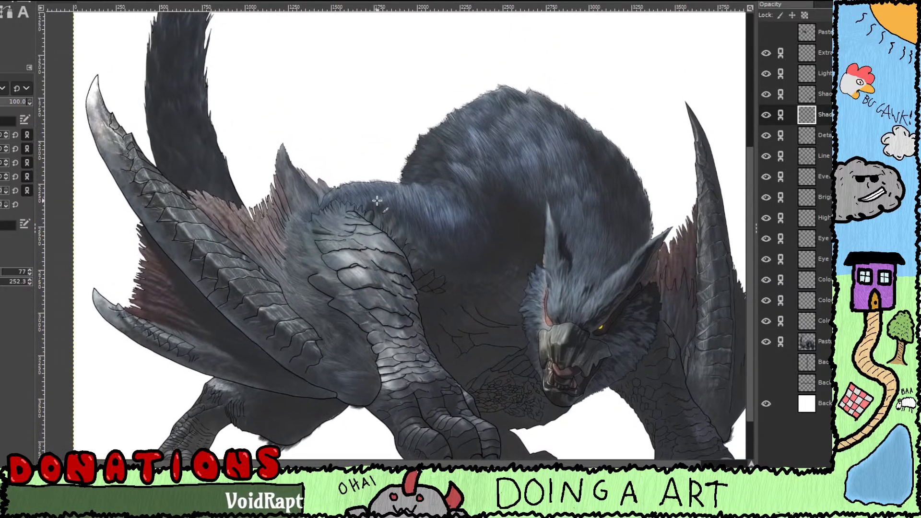
{"action": "left_click", "coordinate": [766, 403]}
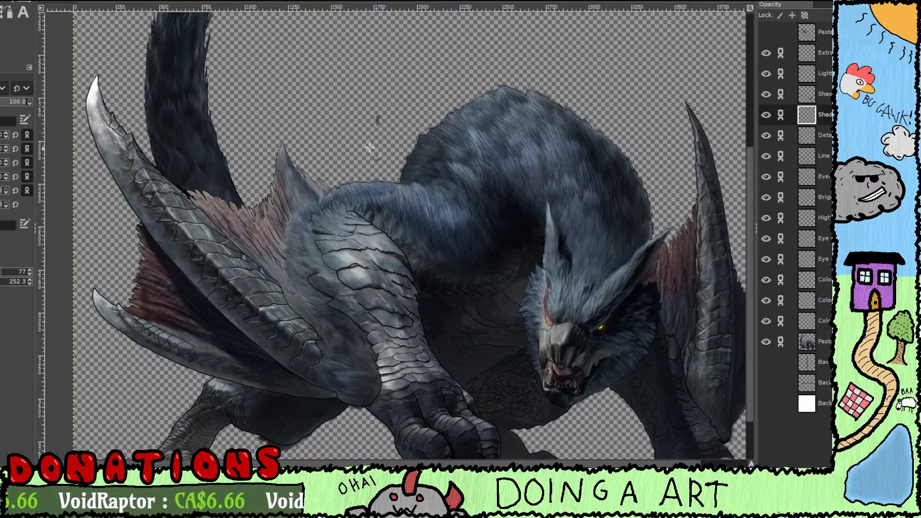
{"action": "left_click_drag", "start_coordinate": [378, 178], "coordinate": [519, 394]}
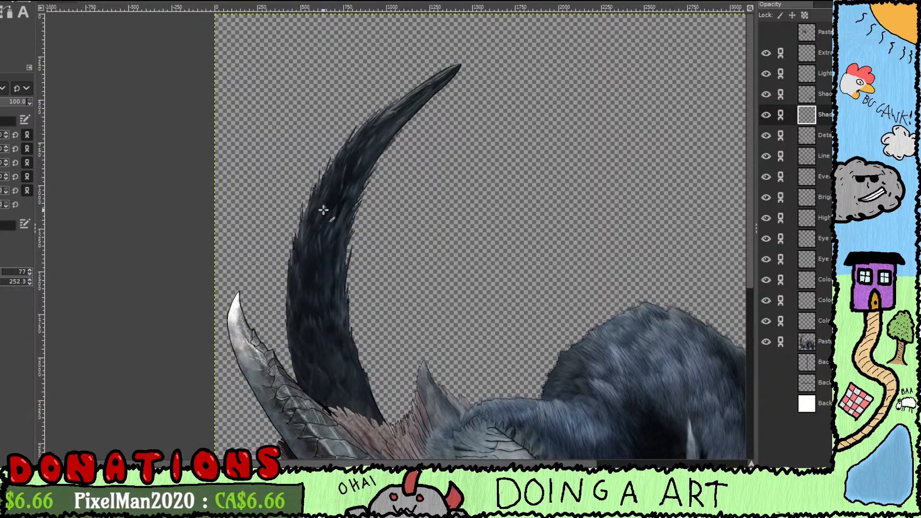
Step: Show the white background again and reselect the lower shadow layer
{"action": "left_click", "coordinate": [819, 341]}
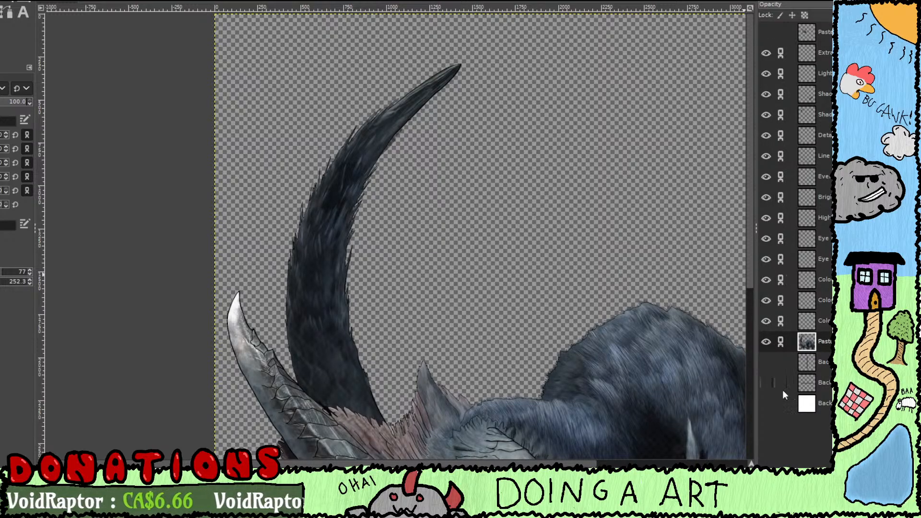
{"action": "left_click", "coordinate": [766, 403]}
{"action": "left_click", "coordinate": [821, 93]}
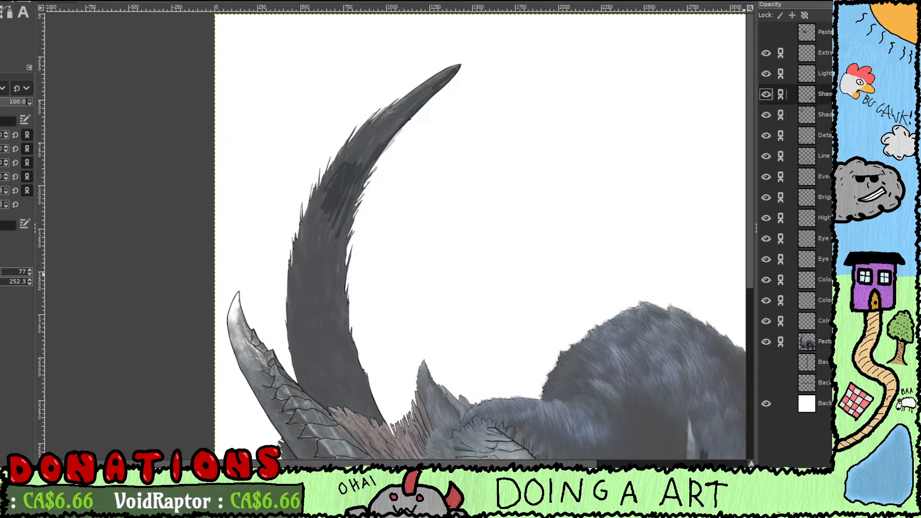
{"action": "left_click", "coordinate": [820, 114]}
Step: Test a stroke in the empty white space, undo it, and toggle the lower shadow layer to inspect the tail shading
{"action": "left_click_drag", "start_coordinate": [651, 167], "coordinate": [608, 244]}
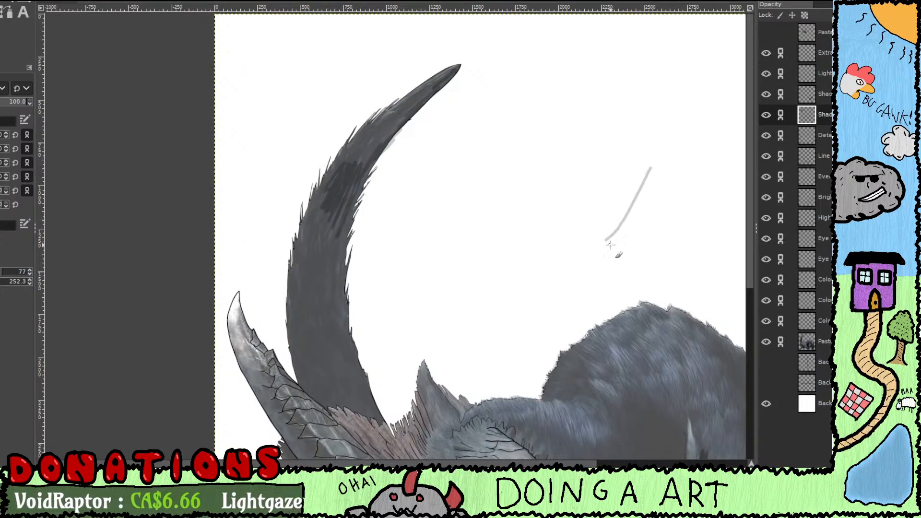
{"action": "key", "text": "ctrl+z"}
{"action": "left_click", "coordinate": [766, 115]}
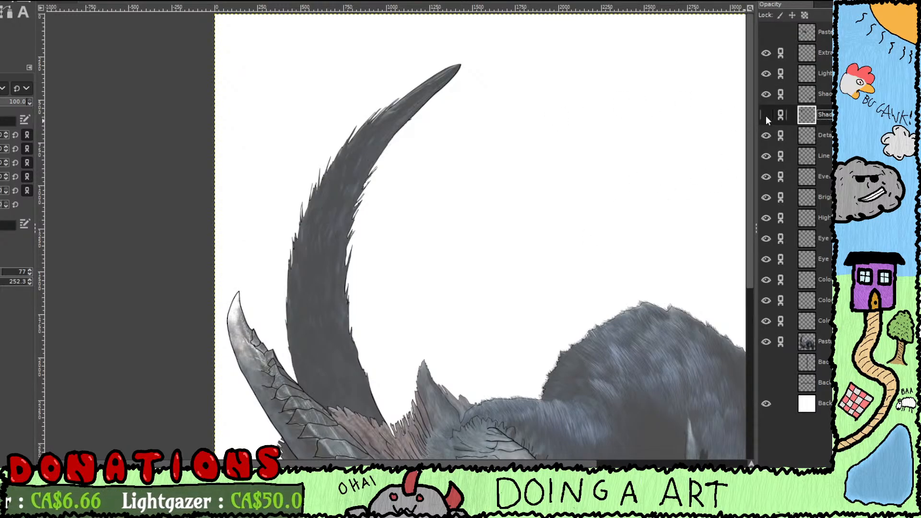
{"action": "left_click", "coordinate": [766, 115]}
Step: Paint shadow strokes over the upper tail from its middle to the tip and down along its outer edge
{"action": "left_click_drag", "start_coordinate": [349, 205], "coordinate": [336, 231]}
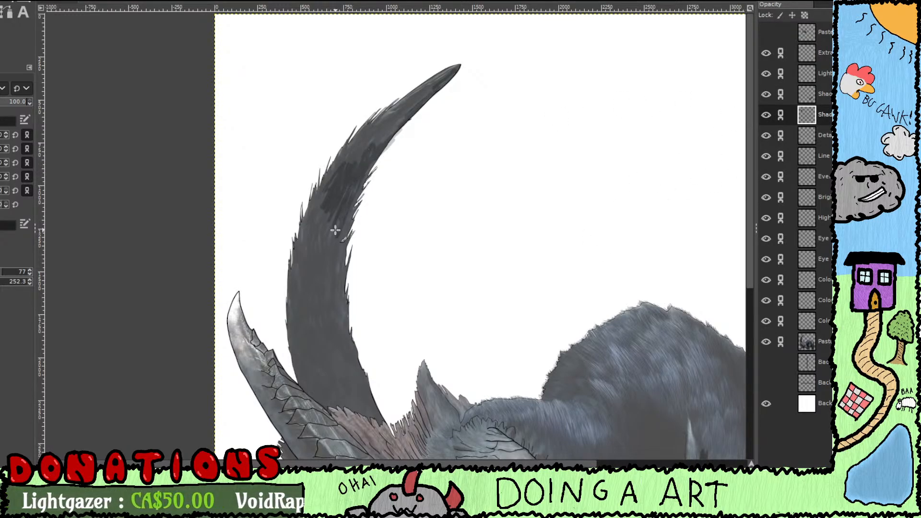
{"action": "mouse_move", "coordinate": [351, 150]}
{"action": "left_mouse_down"}
{"action": "mouse_move", "coordinate": [456, 69]}
{"action": "mouse_move", "coordinate": [397, 103]}
{"action": "mouse_move", "coordinate": [361, 141]}
{"action": "mouse_move", "coordinate": [414, 99]}
{"action": "mouse_move", "coordinate": [396, 125]}
{"action": "left_mouse_up"}
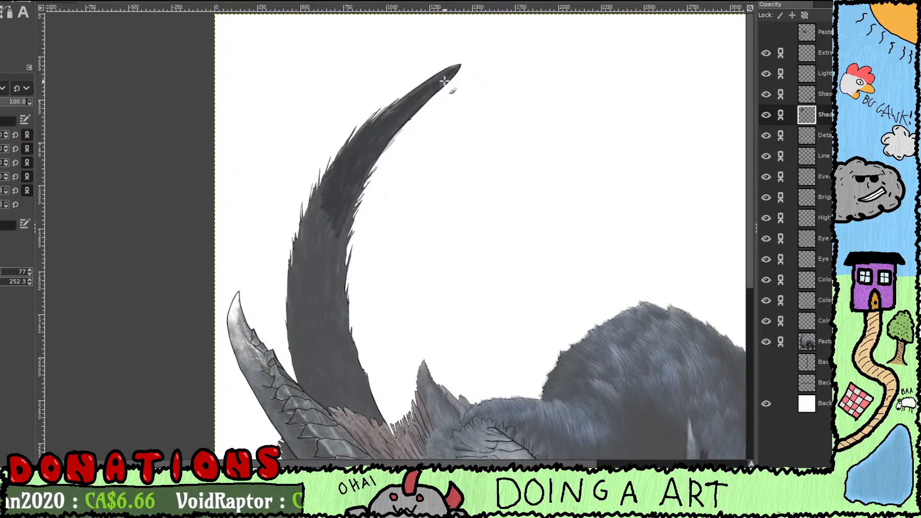
{"action": "left_click_drag", "start_coordinate": [452, 67], "coordinate": [399, 100]}
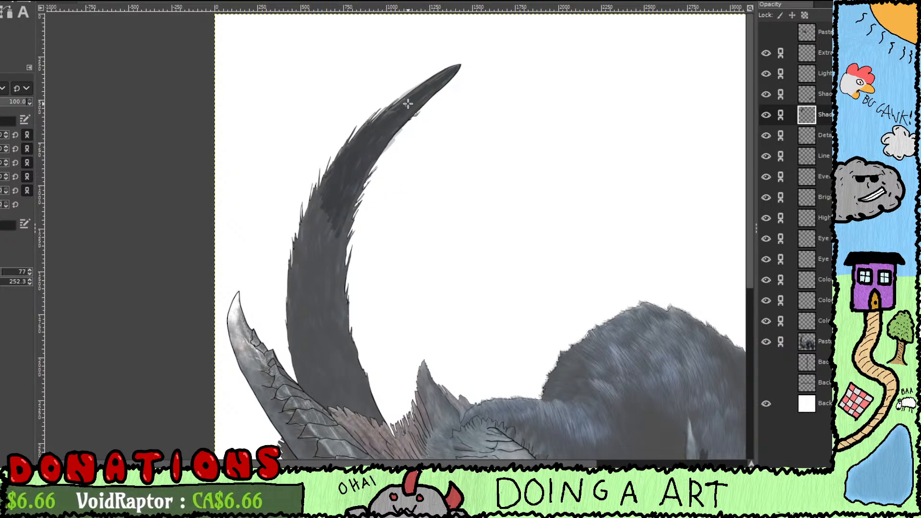
{"action": "mouse_move", "coordinate": [326, 209]}
{"action": "left_mouse_down"}
{"action": "mouse_move", "coordinate": [312, 234]}
{"action": "mouse_move", "coordinate": [306, 215]}
{"action": "mouse_move", "coordinate": [294, 270]}
{"action": "left_mouse_up"}
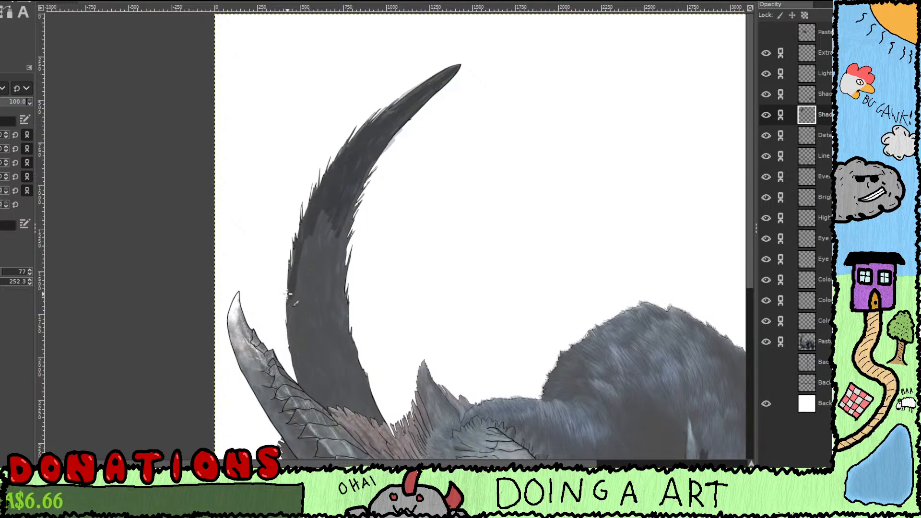
Step: Extend the shadow down the lower half of the tail with jagged fur-like strokes toward its base behind the wing
{"action": "mouse_move", "coordinate": [297, 310]}
{"action": "left_mouse_down"}
{"action": "mouse_move", "coordinate": [309, 300]}
{"action": "mouse_move", "coordinate": [317, 311]}
{"action": "mouse_move", "coordinate": [376, 191]}
{"action": "mouse_move", "coordinate": [381, 238]}
{"action": "mouse_move", "coordinate": [386, 174]}
{"action": "left_mouse_up"}
{"action": "mouse_move", "coordinate": [391, 139]}
{"action": "left_mouse_down"}
{"action": "mouse_move", "coordinate": [397, 188]}
{"action": "mouse_move", "coordinate": [386, 152]}
{"action": "mouse_move", "coordinate": [409, 76]}
{"action": "left_mouse_up"}
{"action": "mouse_move", "coordinate": [365, 237]}
{"action": "left_mouse_down"}
{"action": "mouse_move", "coordinate": [359, 259]}
{"action": "mouse_move", "coordinate": [346, 197]}
{"action": "mouse_move", "coordinate": [340, 245]}
{"action": "left_mouse_up"}
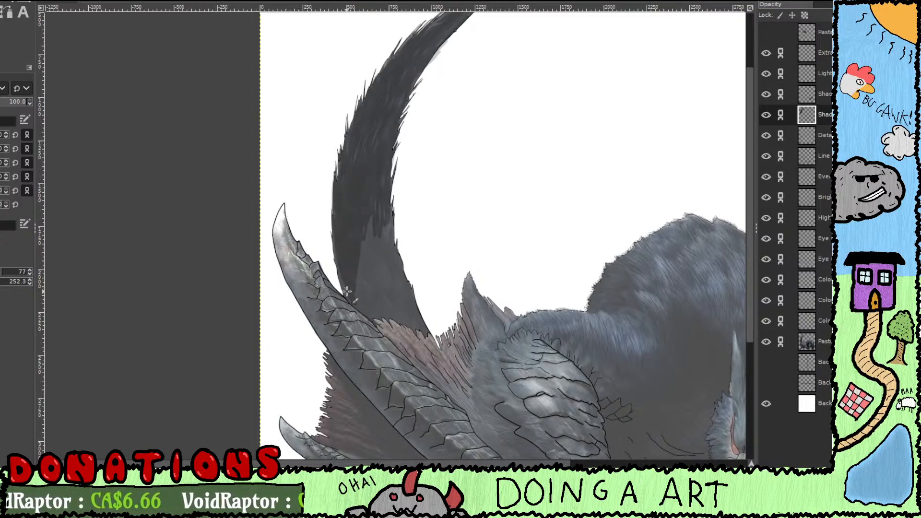
{"action": "mouse_move", "coordinate": [375, 324]}
{"action": "left_mouse_down"}
{"action": "mouse_move", "coordinate": [382, 200]}
{"action": "mouse_move", "coordinate": [419, 327]}
{"action": "left_mouse_up"}
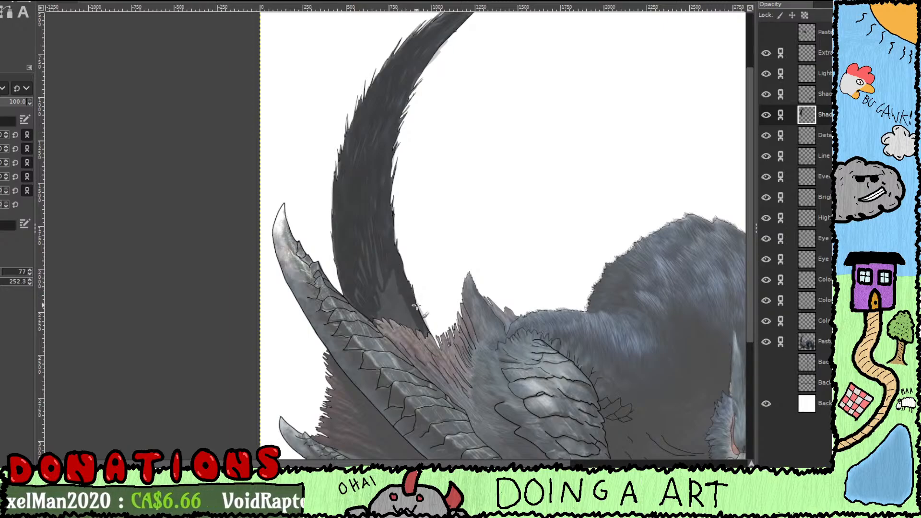
Step: Fill the remaining light gaps at the tail's base with shadow down to the feathered fringe behind the wing
{"action": "scroll", "coordinate": [415, 306], "scroll_direction": "up", "scroll_amount": 3}
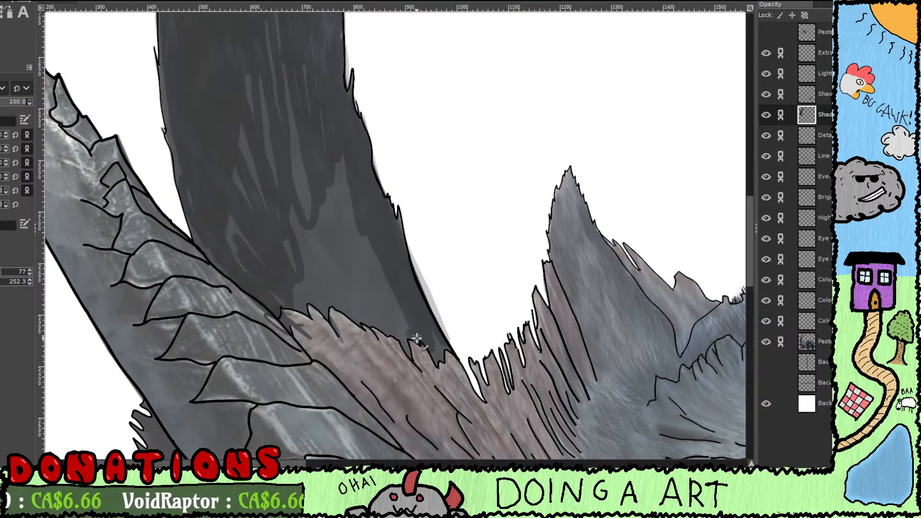
{"action": "mouse_move", "coordinate": [406, 344]}
{"action": "left_mouse_down"}
{"action": "mouse_move", "coordinate": [351, 172]}
{"action": "mouse_move", "coordinate": [358, 286]}
{"action": "mouse_move", "coordinate": [334, 264]}
{"action": "mouse_move", "coordinate": [332, 204]}
{"action": "left_mouse_up"}
{"action": "mouse_move", "coordinate": [301, 71]}
{"action": "left_mouse_down"}
{"action": "mouse_move", "coordinate": [287, 32]}
{"action": "mouse_move", "coordinate": [274, 31]}
{"action": "mouse_move", "coordinate": [270, 52]}
{"action": "mouse_move", "coordinate": [270, 42]}
{"action": "mouse_move", "coordinate": [249, 60]}
{"action": "mouse_move", "coordinate": [237, 100]}
{"action": "mouse_move", "coordinate": [247, 228]}
{"action": "mouse_move", "coordinate": [223, 197]}
{"action": "left_mouse_up"}
{"action": "left_click_drag", "start_coordinate": [189, 106], "coordinate": [289, 220]}
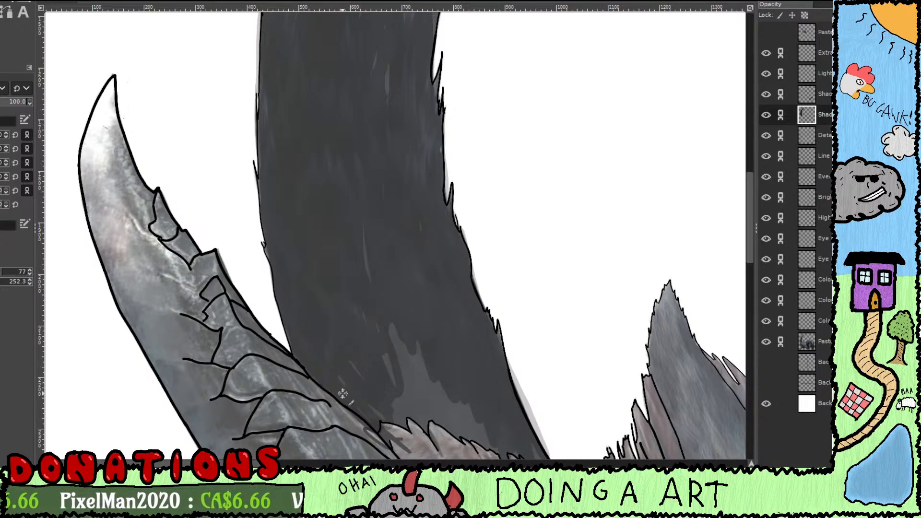
{"action": "mouse_move", "coordinate": [374, 393]}
{"action": "left_mouse_down"}
{"action": "mouse_move", "coordinate": [401, 390]}
{"action": "mouse_move", "coordinate": [376, 329]}
{"action": "mouse_move", "coordinate": [405, 335]}
{"action": "mouse_move", "coordinate": [403, 328]}
{"action": "left_mouse_up"}
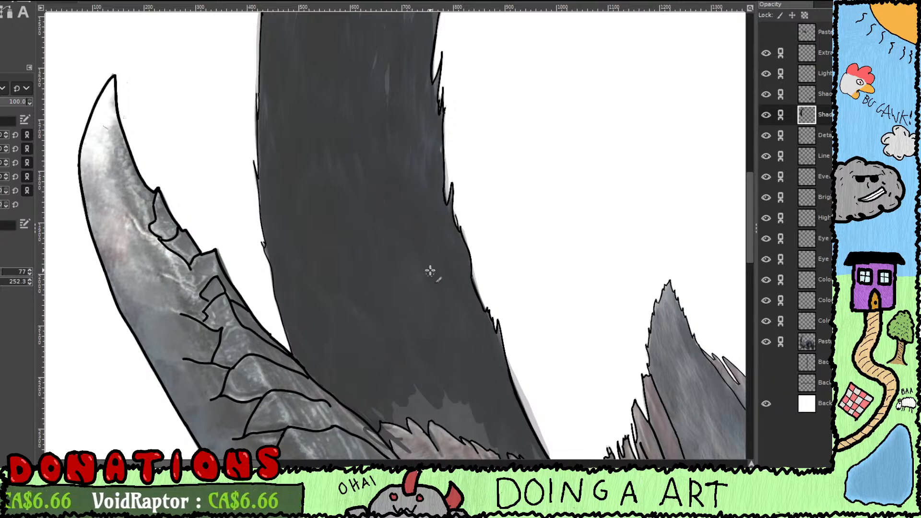
{"action": "scroll", "coordinate": [410, 221], "scroll_direction": "down", "scroll_amount": 5}
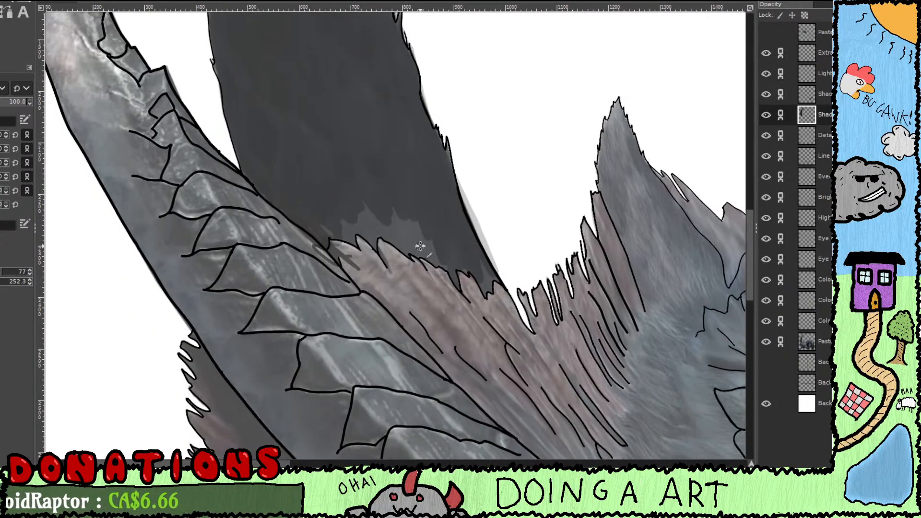
{"action": "mouse_move", "coordinate": [418, 220]}
{"action": "left_mouse_down"}
{"action": "mouse_move", "coordinate": [408, 214]}
{"action": "mouse_move", "coordinate": [393, 239]}
{"action": "mouse_move", "coordinate": [378, 208]}
{"action": "mouse_move", "coordinate": [364, 233]}
{"action": "left_mouse_up"}
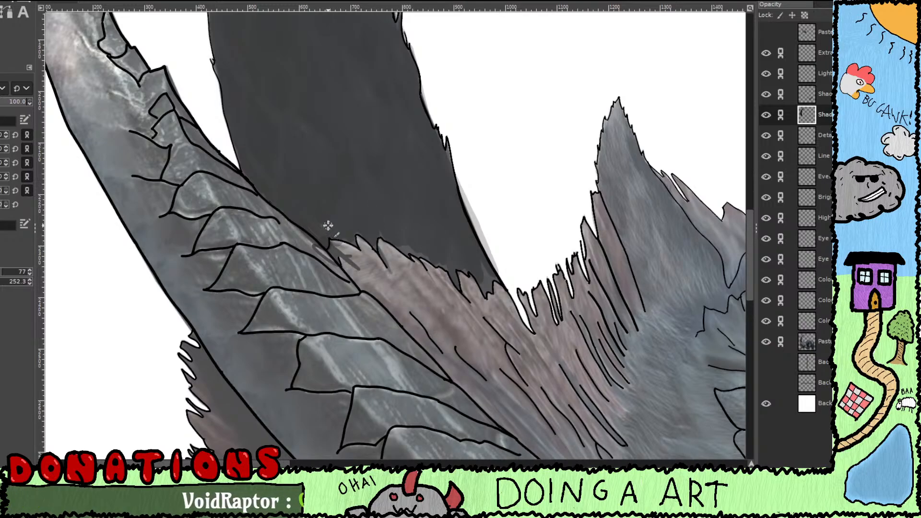
Step: Clean up the shadow where the tail meets the feather tips and continue it along the tail's outer edge
{"action": "left_click_drag", "start_coordinate": [362, 272], "coordinate": [335, 259]}
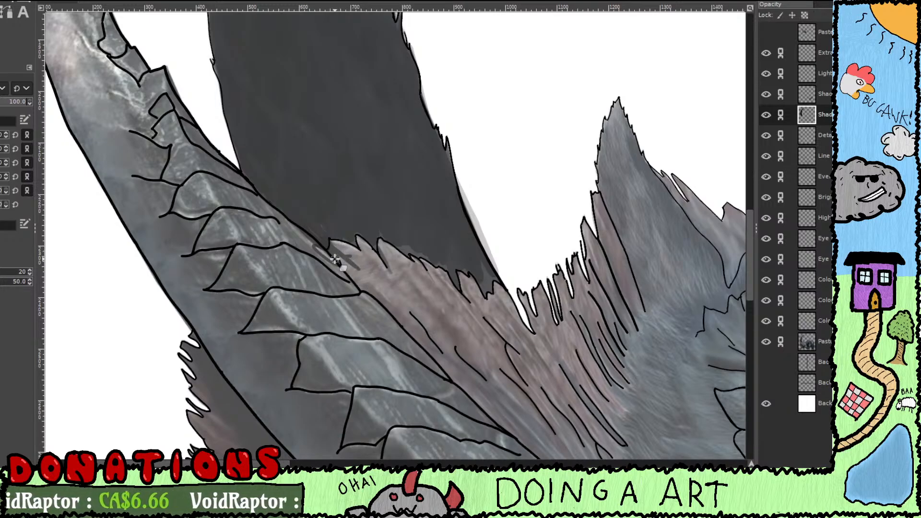
{"action": "key", "text": "p"}
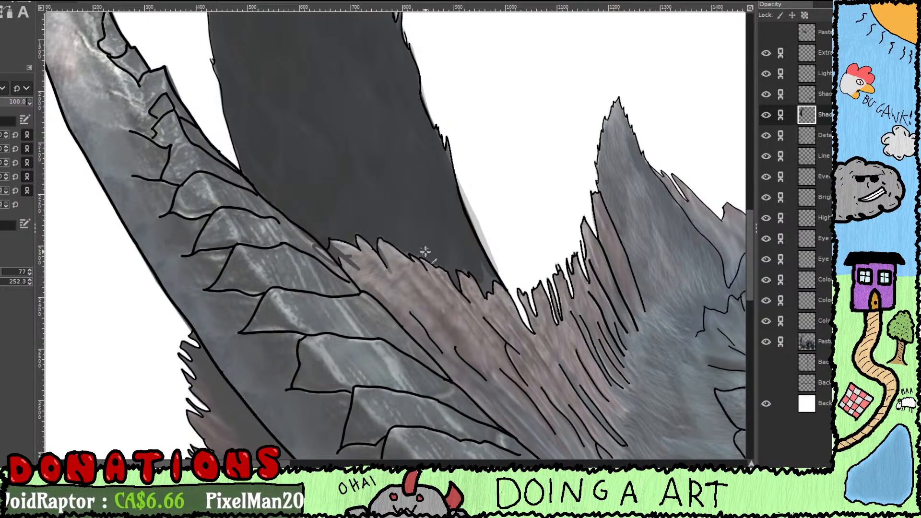
{"action": "left_click_drag", "start_coordinate": [495, 276], "coordinate": [445, 237]}
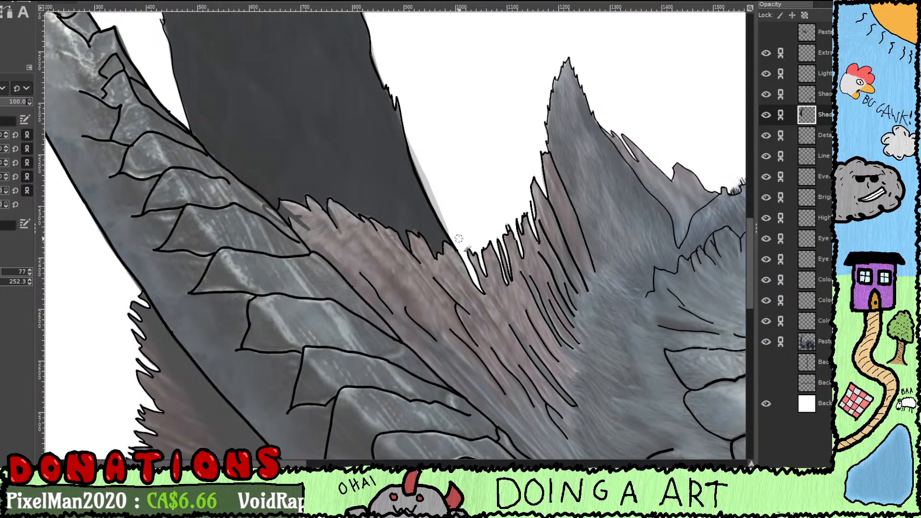
{"action": "mouse_move", "coordinate": [454, 234]}
{"action": "left_mouse_down"}
{"action": "mouse_move", "coordinate": [412, 139]}
{"action": "mouse_move", "coordinate": [430, 187]}
{"action": "mouse_move", "coordinate": [419, 168]}
{"action": "left_mouse_up"}
{"action": "left_click_drag", "start_coordinate": [445, 204], "coordinate": [406, 136]}
Step: Paint shadow over the upper part of the far wing's membrane, beside the near wing's edge
{"action": "mouse_move", "coordinate": [269, 240]}
{"action": "left_mouse_down"}
{"action": "mouse_move", "coordinate": [418, 276]}
{"action": "mouse_move", "coordinate": [542, 126]}
{"action": "left_mouse_up"}
{"action": "key", "text": "p"}
{"action": "mouse_move", "coordinate": [372, 117]}
{"action": "left_mouse_down"}
{"action": "mouse_move", "coordinate": [400, 168]}
{"action": "mouse_move", "coordinate": [379, 121]}
{"action": "mouse_move", "coordinate": [393, 162]}
{"action": "mouse_move", "coordinate": [366, 125]}
{"action": "mouse_move", "coordinate": [482, 252]}
{"action": "mouse_move", "coordinate": [428, 191]}
{"action": "mouse_move", "coordinate": [484, 281]}
{"action": "mouse_move", "coordinate": [467, 272]}
{"action": "mouse_move", "coordinate": [392, 146]}
{"action": "mouse_move", "coordinate": [401, 190]}
{"action": "left_mouse_up"}
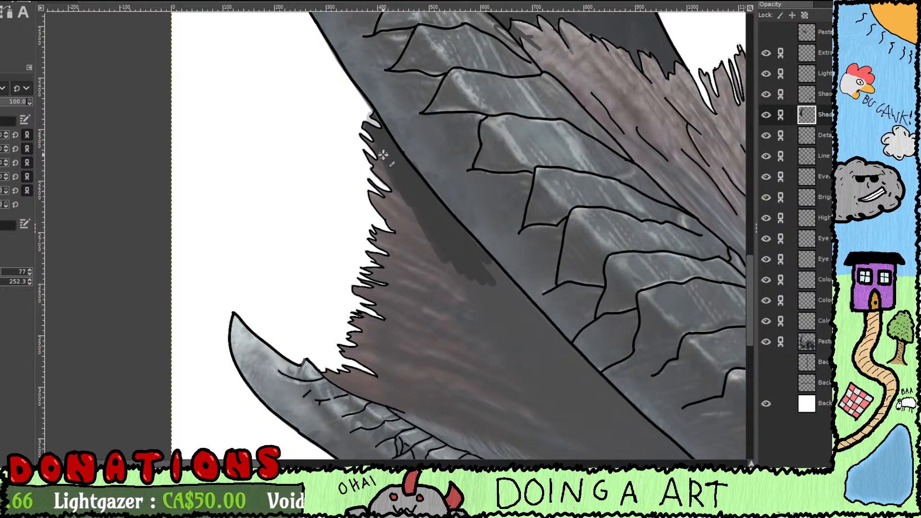
{"action": "left_click_drag", "start_coordinate": [359, 133], "coordinate": [382, 172]}
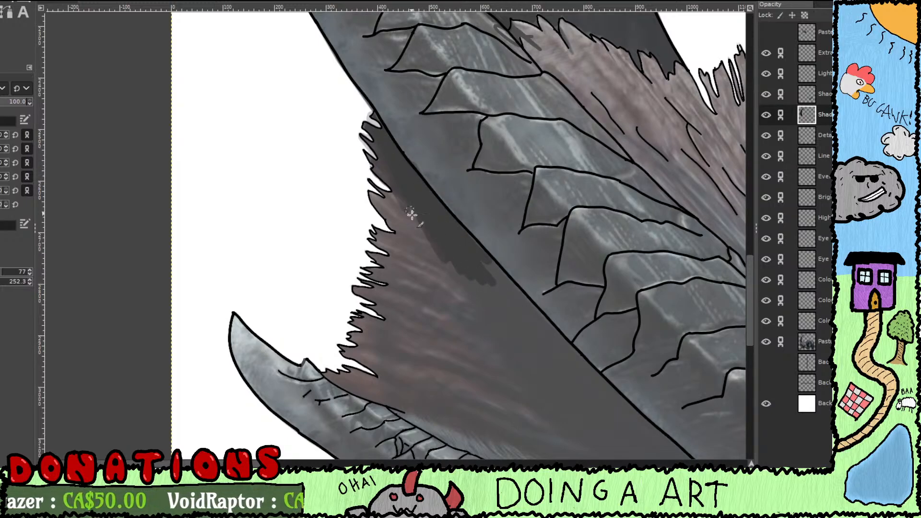
{"action": "mouse_move", "coordinate": [411, 213]}
{"action": "left_mouse_down"}
{"action": "mouse_move", "coordinate": [371, 193]}
{"action": "mouse_move", "coordinate": [393, 209]}
{"action": "mouse_move", "coordinate": [375, 189]}
{"action": "mouse_move", "coordinate": [422, 275]}
{"action": "mouse_move", "coordinate": [492, 331]}
{"action": "left_mouse_up"}
{"action": "mouse_move", "coordinate": [492, 331]}
{"action": "left_mouse_down"}
{"action": "mouse_move", "coordinate": [469, 301]}
{"action": "mouse_move", "coordinate": [452, 242]}
{"action": "left_mouse_up"}
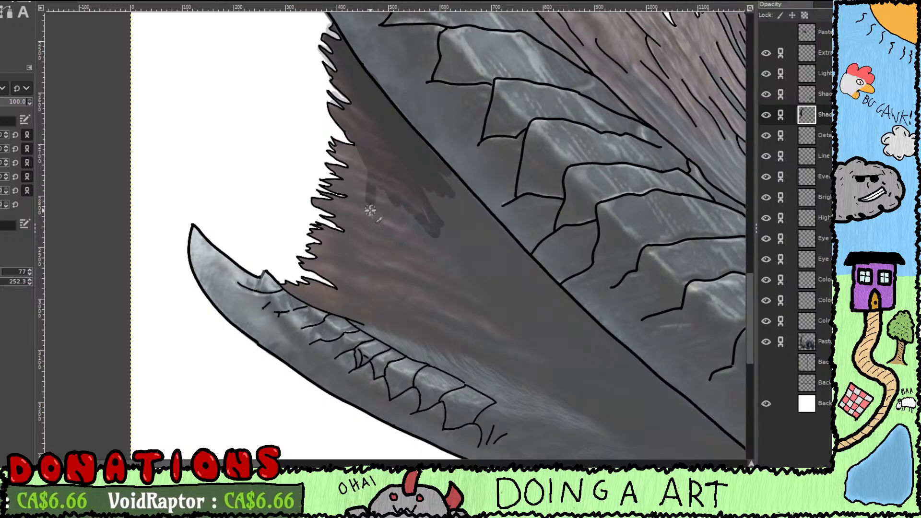
{"action": "mouse_move", "coordinate": [370, 207]}
{"action": "left_mouse_down"}
{"action": "mouse_move", "coordinate": [360, 144]}
{"action": "mouse_move", "coordinate": [374, 211]}
{"action": "mouse_move", "coordinate": [425, 304]}
{"action": "mouse_move", "coordinate": [412, 155]}
{"action": "mouse_move", "coordinate": [493, 232]}
{"action": "mouse_move", "coordinate": [444, 171]}
{"action": "left_mouse_up"}
{"action": "mouse_move", "coordinate": [487, 221]}
{"action": "left_mouse_down"}
{"action": "mouse_move", "coordinate": [506, 245]}
{"action": "mouse_move", "coordinate": [471, 201]}
{"action": "mouse_move", "coordinate": [514, 249]}
{"action": "left_mouse_up"}
{"action": "left_click_drag", "start_coordinate": [521, 291], "coordinate": [427, 216]}
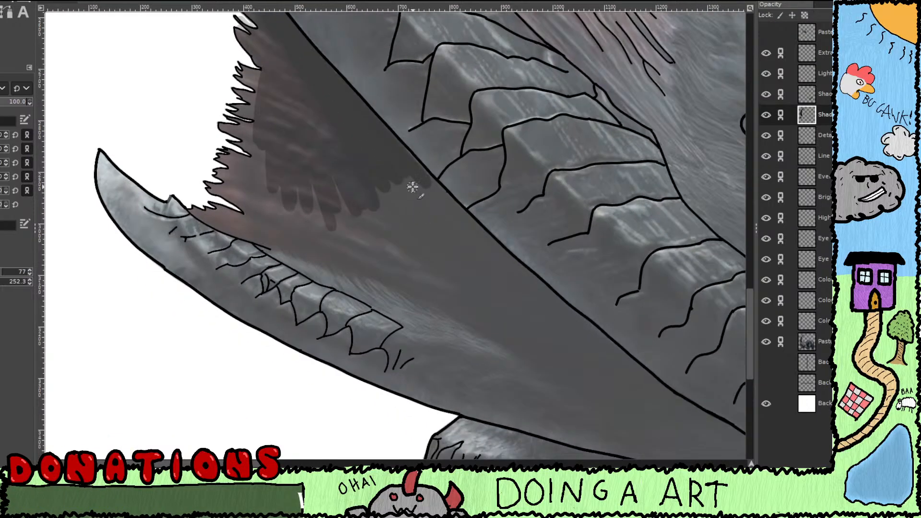
Step: Paint a shadow band on the far wing along the near wing's outline down to the wing's base
{"action": "mouse_move", "coordinate": [414, 172]}
{"action": "left_mouse_down"}
{"action": "mouse_move", "coordinate": [458, 208]}
{"action": "mouse_move", "coordinate": [425, 174]}
{"action": "mouse_move", "coordinate": [515, 273]}
{"action": "left_mouse_up"}
{"action": "key", "text": "shift+e"}
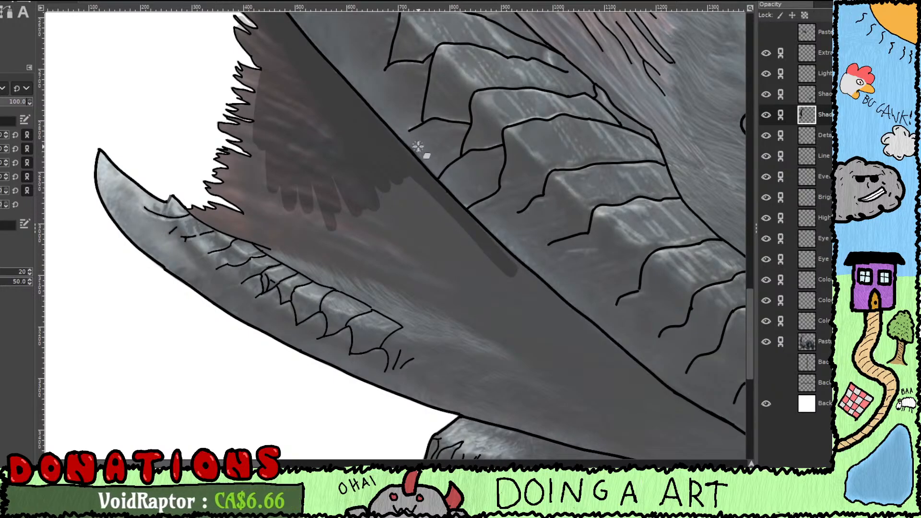
{"action": "key", "text": "p"}
{"action": "left_click_drag", "start_coordinate": [524, 291], "coordinate": [377, 129]}
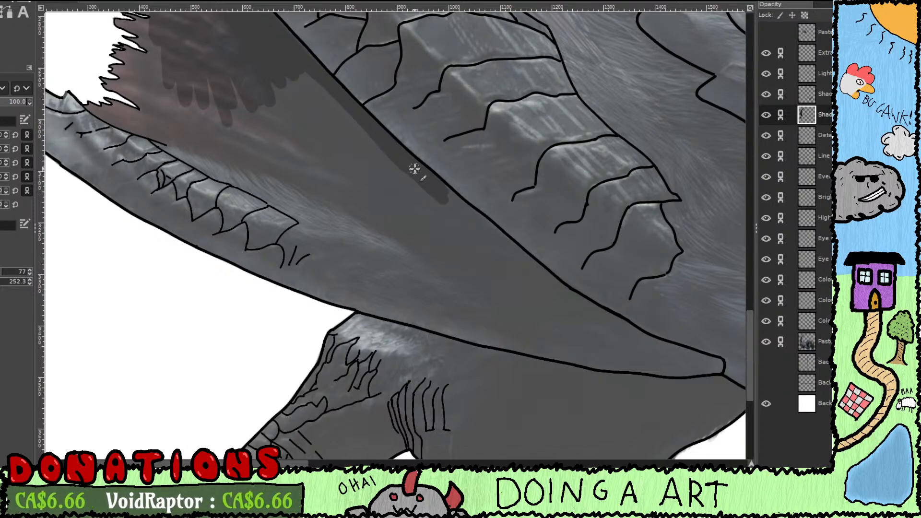
{"action": "mouse_move", "coordinate": [415, 168]}
{"action": "left_mouse_down"}
{"action": "mouse_move", "coordinate": [527, 264]}
{"action": "mouse_move", "coordinate": [446, 241]}
{"action": "mouse_move", "coordinate": [434, 228]}
{"action": "mouse_move", "coordinate": [448, 206]}
{"action": "mouse_move", "coordinate": [482, 240]}
{"action": "mouse_move", "coordinate": [477, 231]}
{"action": "mouse_move", "coordinate": [596, 292]}
{"action": "mouse_move", "coordinate": [460, 234]}
{"action": "mouse_move", "coordinate": [535, 249]}
{"action": "mouse_move", "coordinate": [496, 253]}
{"action": "mouse_move", "coordinate": [436, 214]}
{"action": "mouse_move", "coordinate": [451, 230]}
{"action": "mouse_move", "coordinate": [451, 258]}
{"action": "mouse_move", "coordinate": [399, 243]}
{"action": "mouse_move", "coordinate": [679, 443]}
{"action": "left_mouse_up"}
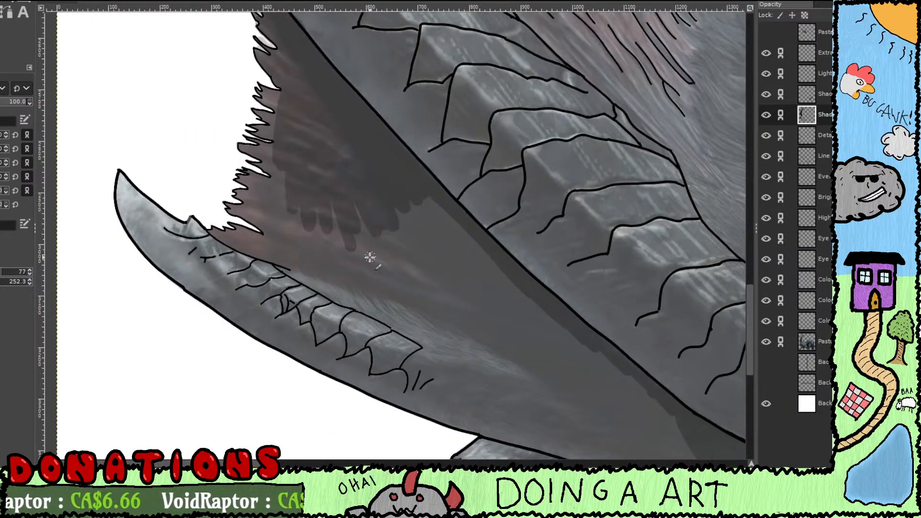
Step: Spread the shadow across the rest of the far wing's membrane and fill the gap toward its base
{"action": "mouse_move", "coordinate": [298, 182]}
{"action": "left_mouse_down"}
{"action": "mouse_move", "coordinate": [293, 211]}
{"action": "mouse_move", "coordinate": [274, 211]}
{"action": "mouse_move", "coordinate": [271, 186]}
{"action": "mouse_move", "coordinate": [354, 268]}
{"action": "mouse_move", "coordinate": [425, 294]}
{"action": "mouse_move", "coordinate": [322, 250]}
{"action": "mouse_move", "coordinate": [297, 229]}
{"action": "mouse_move", "coordinate": [429, 287]}
{"action": "mouse_move", "coordinate": [431, 274]}
{"action": "mouse_move", "coordinate": [469, 285]}
{"action": "mouse_move", "coordinate": [394, 249]}
{"action": "left_mouse_up"}
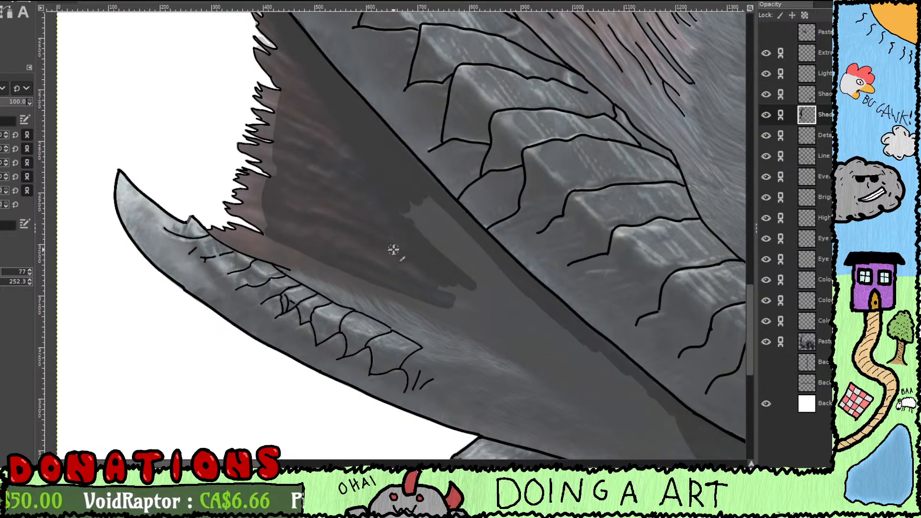
{"action": "mouse_move", "coordinate": [437, 269]}
{"action": "left_mouse_down"}
{"action": "mouse_move", "coordinate": [550, 331]}
{"action": "mouse_move", "coordinate": [511, 279]}
{"action": "mouse_move", "coordinate": [451, 230]}
{"action": "mouse_move", "coordinate": [431, 227]}
{"action": "mouse_move", "coordinate": [420, 239]}
{"action": "mouse_move", "coordinate": [433, 274]}
{"action": "mouse_move", "coordinate": [491, 344]}
{"action": "mouse_move", "coordinate": [430, 312]}
{"action": "left_mouse_up"}
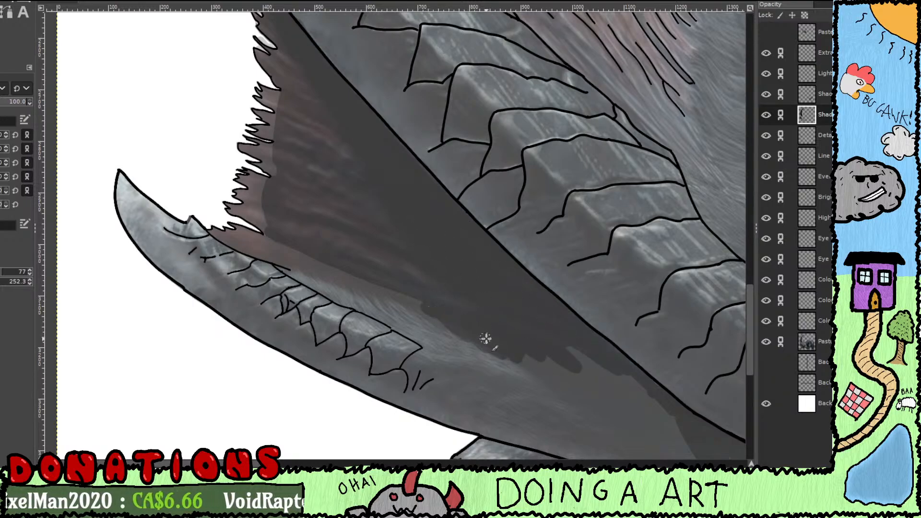
{"action": "mouse_move", "coordinate": [485, 339]}
{"action": "left_mouse_down"}
{"action": "mouse_move", "coordinate": [603, 403]}
{"action": "mouse_move", "coordinate": [535, 362]}
{"action": "mouse_move", "coordinate": [558, 374]}
{"action": "mouse_move", "coordinate": [591, 374]}
{"action": "mouse_move", "coordinate": [588, 356]}
{"action": "mouse_move", "coordinate": [702, 387]}
{"action": "left_mouse_up"}
{"action": "left_click_drag", "start_coordinate": [448, 291], "coordinate": [312, 157]}
{"action": "left_click_drag", "start_coordinate": [540, 283], "coordinate": [336, 180]}
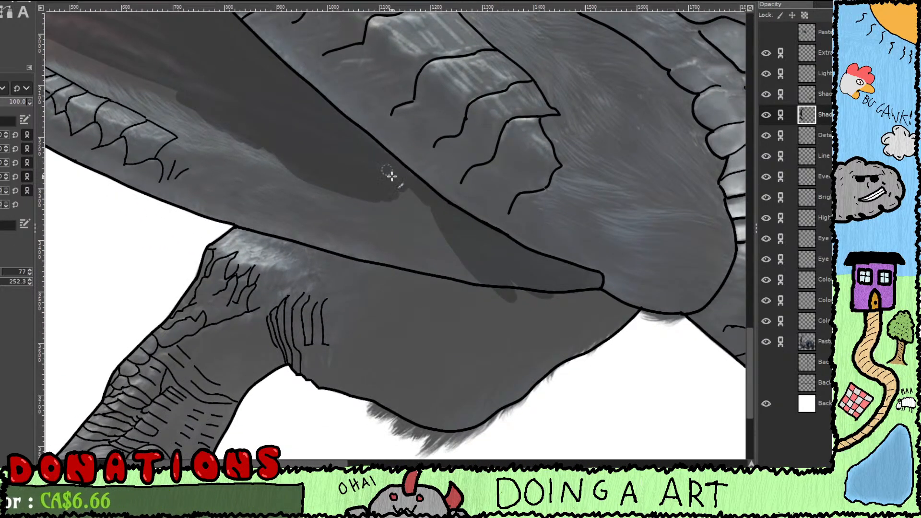
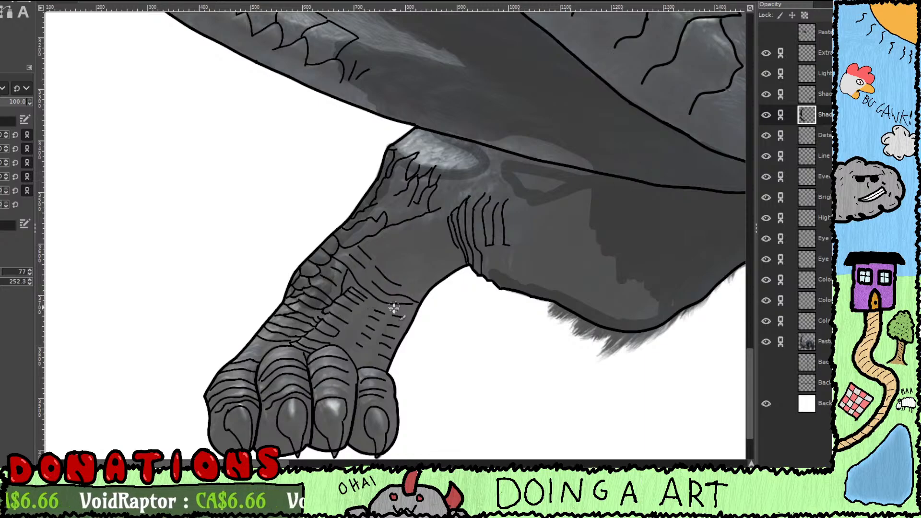
Step: Undo the last stroke and shade the back of the lower leg down to the toes
{"action": "key", "text": "ctrl+z"}
{"action": "left_click", "coordinate": [331, 275]}
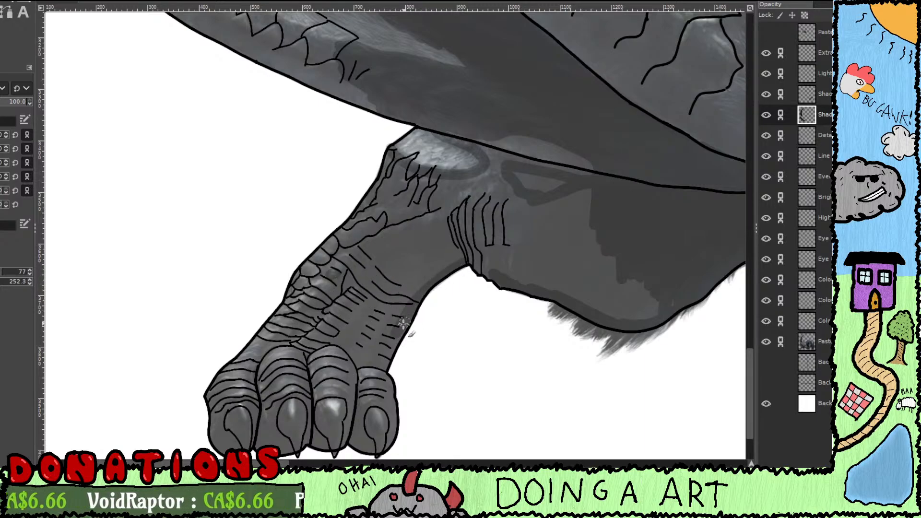
{"action": "mouse_move", "coordinate": [379, 368]}
{"action": "left_mouse_down"}
{"action": "mouse_move", "coordinate": [384, 324]}
{"action": "mouse_move", "coordinate": [354, 355]}
{"action": "mouse_move", "coordinate": [354, 296]}
{"action": "left_mouse_up"}
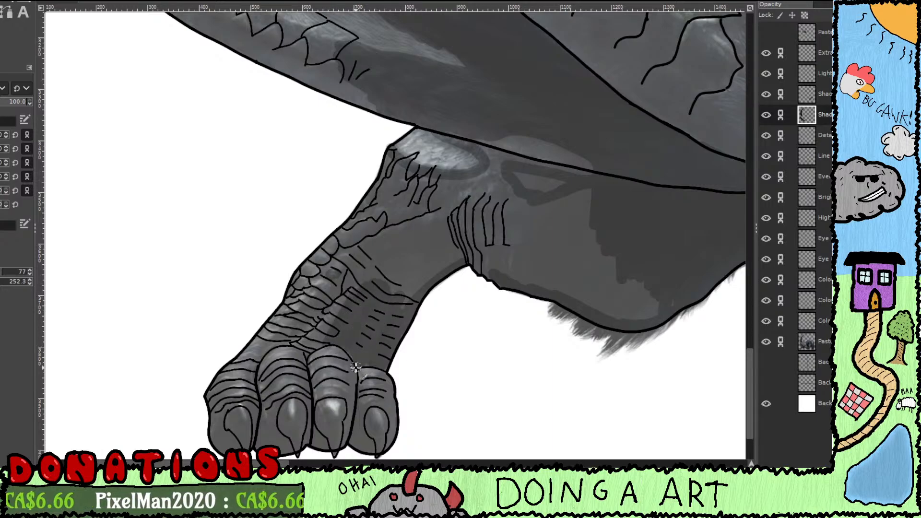
Step: Shade the foot's toes around the claws with short shadow strokes, undoing a misplaced stroke
{"action": "scroll", "coordinate": [356, 366], "scroll_direction": "down", "scroll_amount": 2}
{"action": "scroll", "coordinate": [394, 356], "scroll_direction": "left", "scroll_amount": 2}
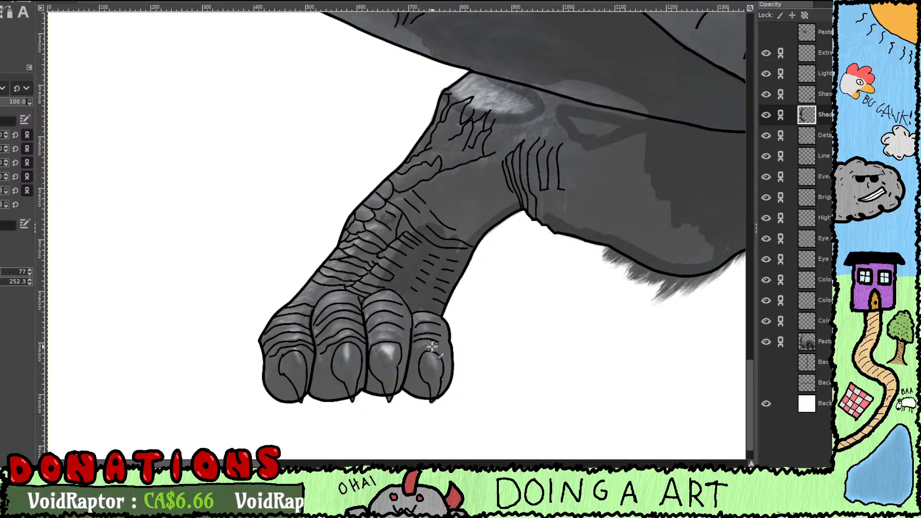
{"action": "mouse_move", "coordinate": [400, 256]}
{"action": "left_mouse_down"}
{"action": "mouse_move", "coordinate": [393, 238]}
{"action": "mouse_move", "coordinate": [320, 294]}
{"action": "mouse_move", "coordinate": [306, 322]}
{"action": "mouse_move", "coordinate": [308, 348]}
{"action": "mouse_move", "coordinate": [281, 349]}
{"action": "mouse_move", "coordinate": [269, 321]}
{"action": "mouse_move", "coordinate": [279, 396]}
{"action": "mouse_move", "coordinate": [272, 373]}
{"action": "mouse_move", "coordinate": [281, 393]}
{"action": "mouse_move", "coordinate": [293, 394]}
{"action": "mouse_move", "coordinate": [284, 355]}
{"action": "mouse_move", "coordinate": [329, 344]}
{"action": "mouse_move", "coordinate": [365, 357]}
{"action": "mouse_move", "coordinate": [351, 378]}
{"action": "left_mouse_up"}
{"action": "key", "text": "ctrl+z"}
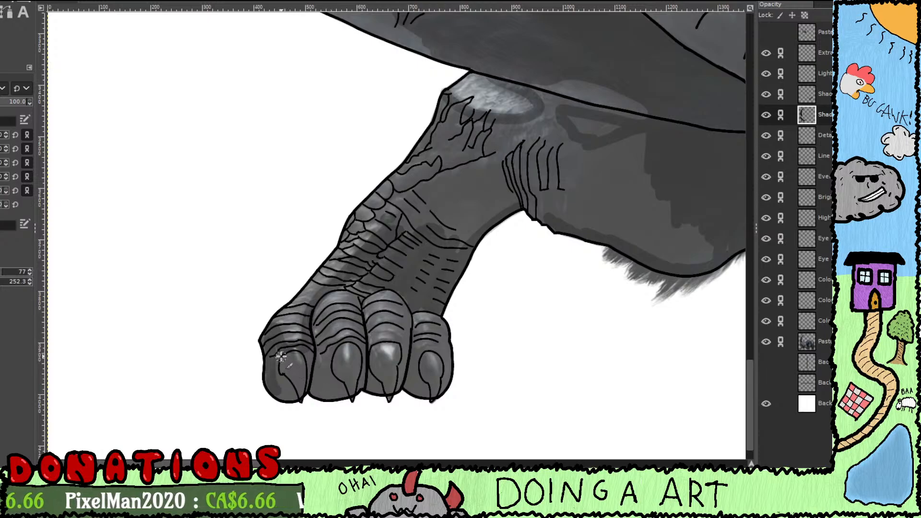
{"action": "mouse_move", "coordinate": [287, 354]}
{"action": "left_mouse_down"}
{"action": "mouse_move", "coordinate": [295, 373]}
{"action": "mouse_move", "coordinate": [311, 375]}
{"action": "mouse_move", "coordinate": [305, 346]}
{"action": "left_mouse_up"}
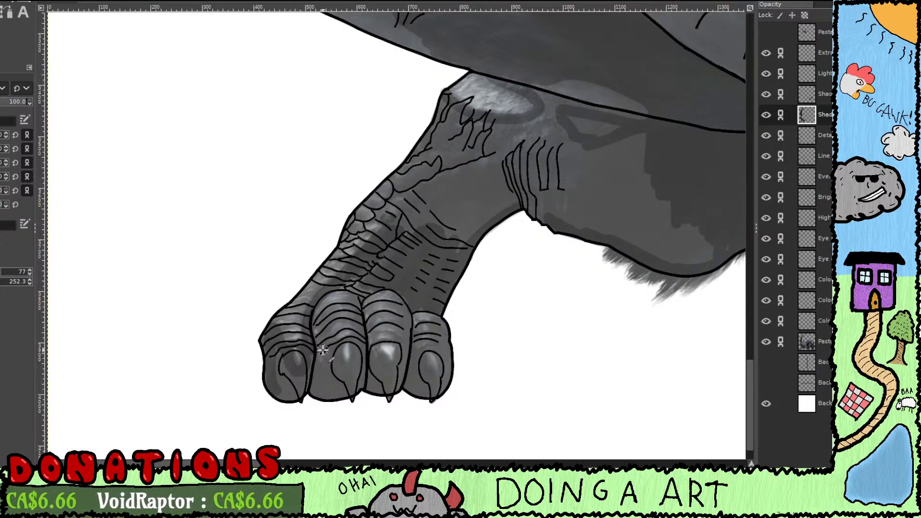
{"action": "mouse_move", "coordinate": [335, 353]}
{"action": "left_mouse_down"}
{"action": "mouse_move", "coordinate": [344, 370]}
{"action": "mouse_move", "coordinate": [359, 360]}
{"action": "mouse_move", "coordinate": [354, 333]}
{"action": "left_mouse_up"}
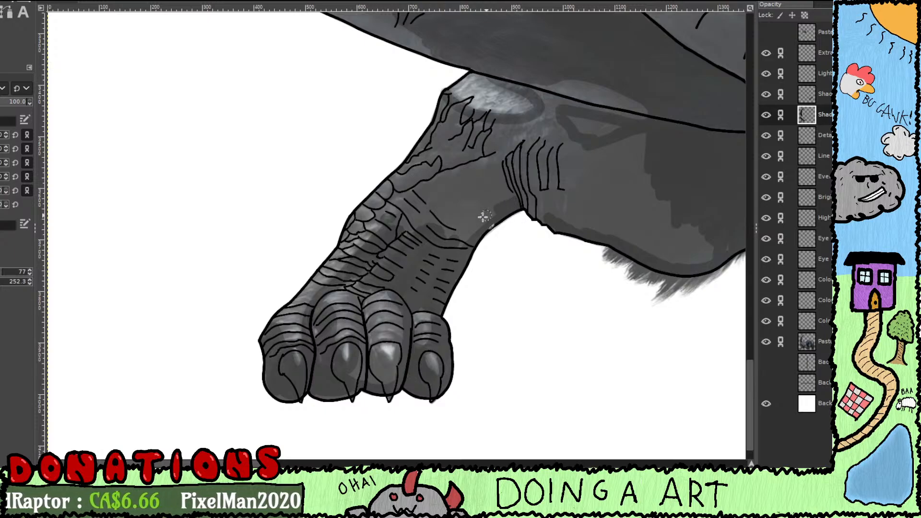
Step: Fill the middle of the lower leg with shadow up to the heel wrinkles and along its scaly front
{"action": "mouse_move", "coordinate": [465, 228]}
{"action": "left_mouse_down"}
{"action": "mouse_move", "coordinate": [511, 189]}
{"action": "mouse_move", "coordinate": [437, 243]}
{"action": "mouse_move", "coordinate": [486, 196]}
{"action": "mouse_move", "coordinate": [436, 223]}
{"action": "mouse_move", "coordinate": [484, 185]}
{"action": "mouse_move", "coordinate": [407, 236]}
{"action": "mouse_move", "coordinate": [438, 205]}
{"action": "mouse_move", "coordinate": [382, 236]}
{"action": "mouse_move", "coordinate": [431, 197]}
{"action": "mouse_move", "coordinate": [497, 178]}
{"action": "left_mouse_up"}
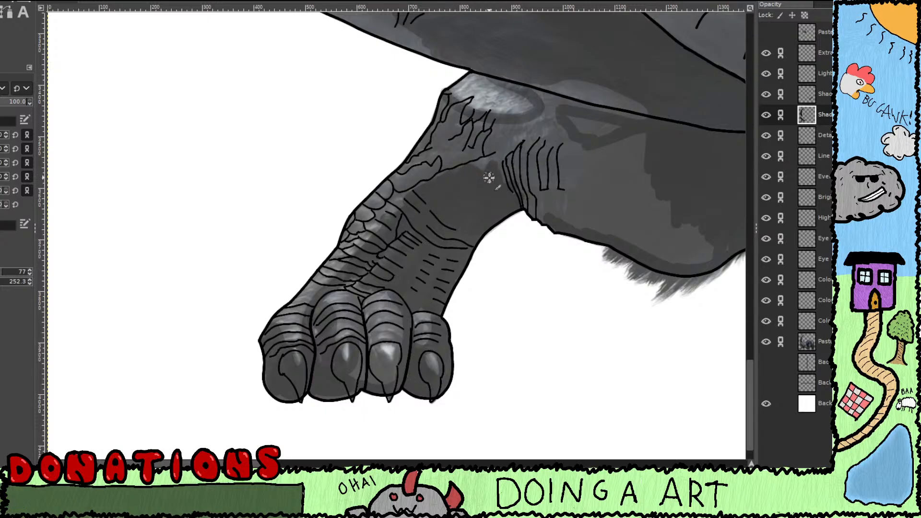
{"action": "mouse_move", "coordinate": [531, 170]}
{"action": "left_mouse_down"}
{"action": "mouse_move", "coordinate": [599, 145]}
{"action": "mouse_move", "coordinate": [529, 159]}
{"action": "left_mouse_up"}
{"action": "left_click_drag", "start_coordinate": [491, 191], "coordinate": [464, 249]}
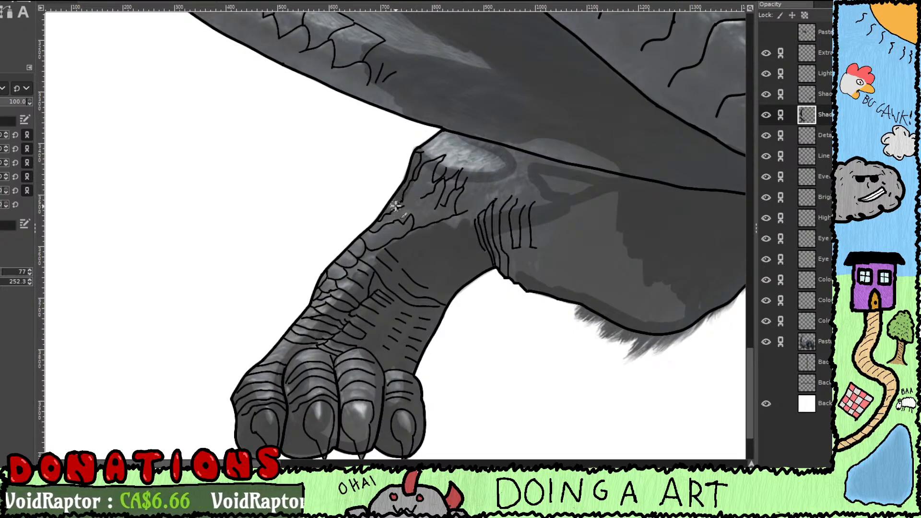
{"action": "mouse_move", "coordinate": [406, 205]}
{"action": "left_mouse_down"}
{"action": "mouse_move", "coordinate": [422, 233]}
{"action": "mouse_move", "coordinate": [406, 212]}
{"action": "mouse_move", "coordinate": [400, 241]}
{"action": "mouse_move", "coordinate": [390, 209]}
{"action": "mouse_move", "coordinate": [393, 248]}
{"action": "mouse_move", "coordinate": [361, 256]}
{"action": "mouse_move", "coordinate": [399, 204]}
{"action": "mouse_move", "coordinate": [351, 252]}
{"action": "mouse_move", "coordinate": [382, 260]}
{"action": "left_mouse_up"}
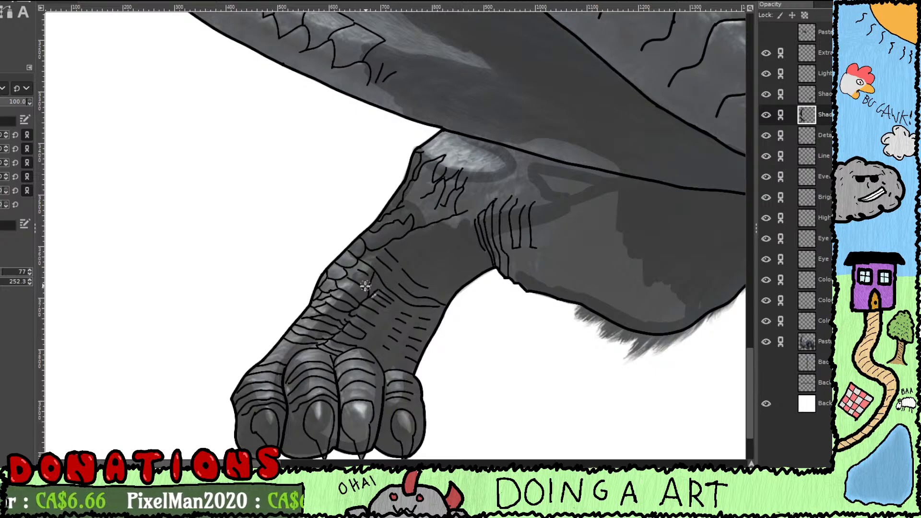
{"action": "left_click_drag", "start_coordinate": [420, 283], "coordinate": [377, 308]}
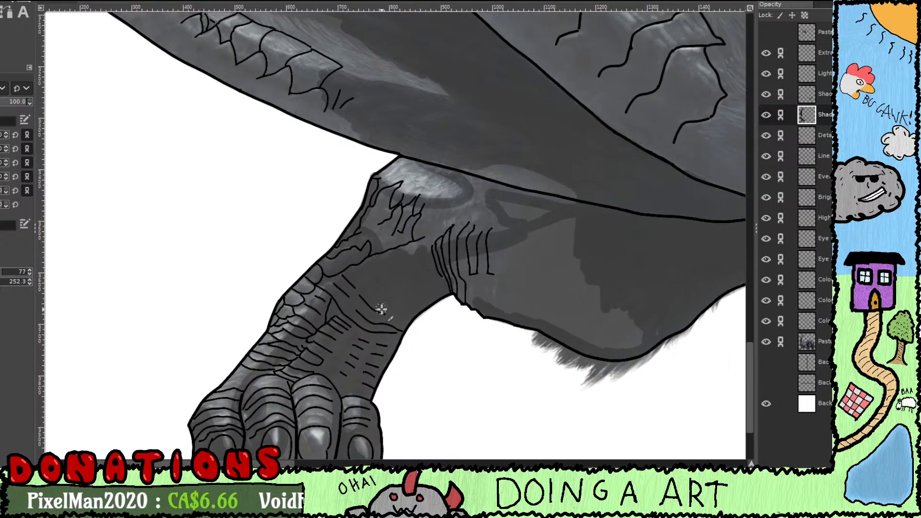
Step: Shade the knee below its highlight and fill the remaining light areas of the thigh with shadow
{"action": "mouse_move", "coordinate": [370, 223]}
{"action": "left_mouse_down"}
{"action": "mouse_move", "coordinate": [378, 249]}
{"action": "mouse_move", "coordinate": [422, 210]}
{"action": "mouse_move", "coordinate": [422, 246]}
{"action": "mouse_move", "coordinate": [440, 222]}
{"action": "mouse_move", "coordinate": [507, 209]}
{"action": "mouse_move", "coordinate": [448, 226]}
{"action": "mouse_move", "coordinate": [478, 183]}
{"action": "mouse_move", "coordinate": [511, 193]}
{"action": "mouse_move", "coordinate": [478, 179]}
{"action": "mouse_move", "coordinate": [514, 196]}
{"action": "mouse_move", "coordinate": [513, 208]}
{"action": "mouse_move", "coordinate": [508, 198]}
{"action": "mouse_move", "coordinate": [582, 208]}
{"action": "left_mouse_up"}
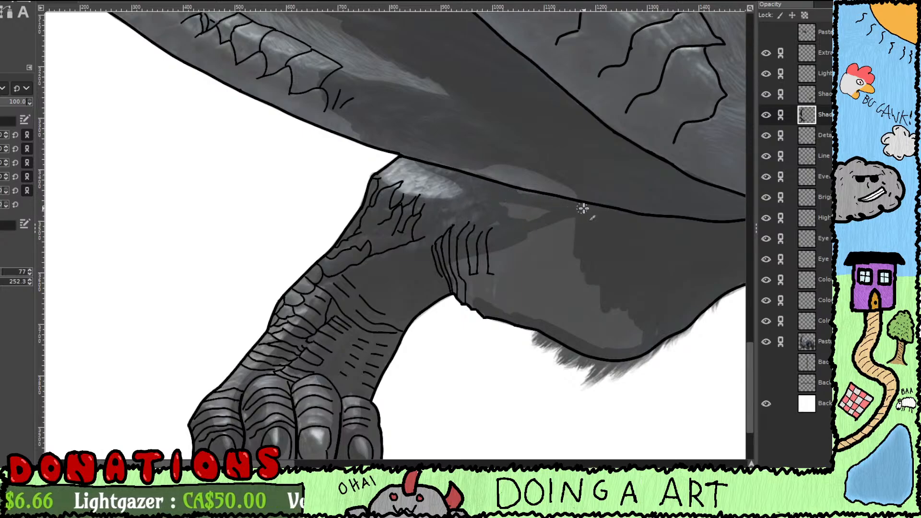
{"action": "mouse_move", "coordinate": [519, 224]}
{"action": "left_mouse_down"}
{"action": "mouse_move", "coordinate": [500, 223]}
{"action": "mouse_move", "coordinate": [541, 214]}
{"action": "left_mouse_up"}
{"action": "mouse_move", "coordinate": [448, 263]}
{"action": "left_mouse_down"}
{"action": "mouse_move", "coordinate": [458, 278]}
{"action": "mouse_move", "coordinate": [508, 263]}
{"action": "mouse_move", "coordinate": [519, 243]}
{"action": "mouse_move", "coordinate": [565, 222]}
{"action": "mouse_move", "coordinate": [565, 213]}
{"action": "left_mouse_up"}
{"action": "mouse_move", "coordinate": [524, 290]}
{"action": "left_mouse_down"}
{"action": "mouse_move", "coordinate": [496, 282]}
{"action": "mouse_move", "coordinate": [442, 240]}
{"action": "left_mouse_up"}
{"action": "mouse_move", "coordinate": [553, 287]}
{"action": "left_mouse_down"}
{"action": "mouse_move", "coordinate": [561, 261]}
{"action": "mouse_move", "coordinate": [524, 235]}
{"action": "mouse_move", "coordinate": [499, 235]}
{"action": "mouse_move", "coordinate": [472, 264]}
{"action": "left_mouse_up"}
Step: Fill the unshaded patch on the far wing's lower edge just above the thigh
{"action": "left_click_drag", "start_coordinate": [476, 161], "coordinate": [557, 329]}
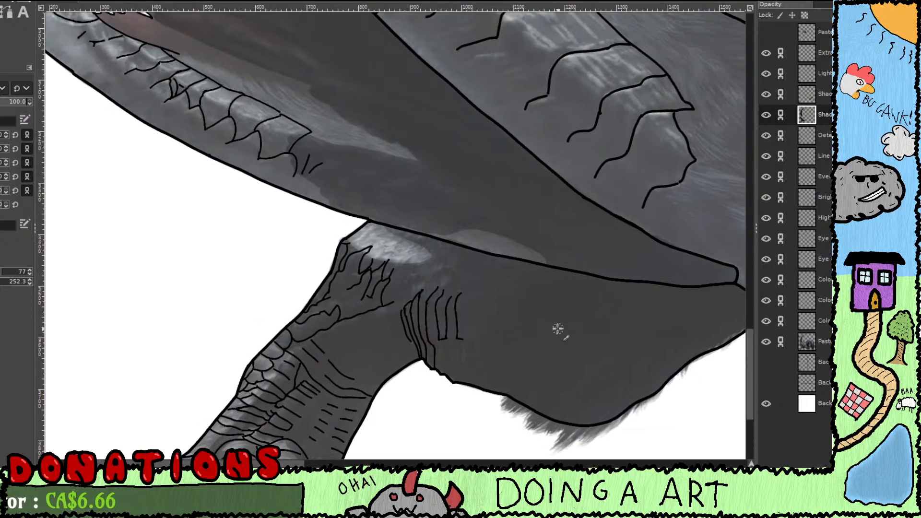
{"action": "mouse_move", "coordinate": [440, 233]}
{"action": "left_mouse_down"}
{"action": "mouse_move", "coordinate": [544, 267]}
{"action": "mouse_move", "coordinate": [528, 253]}
{"action": "mouse_move", "coordinate": [534, 269]}
{"action": "mouse_move", "coordinate": [521, 236]}
{"action": "mouse_move", "coordinate": [506, 247]}
{"action": "mouse_move", "coordinate": [507, 232]}
{"action": "mouse_move", "coordinate": [493, 241]}
{"action": "mouse_move", "coordinate": [487, 231]}
{"action": "mouse_move", "coordinate": [463, 230]}
{"action": "mouse_move", "coordinate": [537, 320]}
{"action": "left_mouse_up"}
{"action": "left_click_drag", "start_coordinate": [484, 285], "coordinate": [493, 293]}
{"action": "left_click_drag", "start_coordinate": [421, 256], "coordinate": [510, 304]}
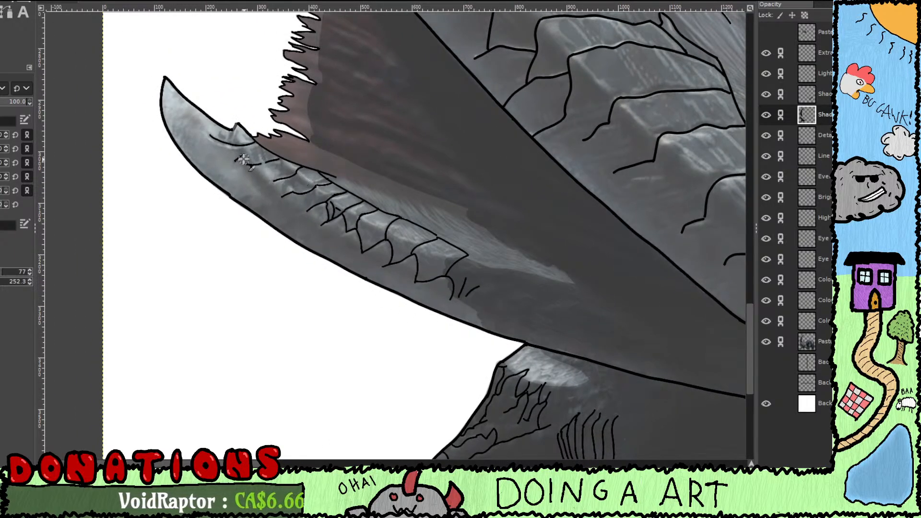
Step: Paint shadow along the underside of the far wing's clawed finger, below the scale lines
{"action": "mouse_move", "coordinate": [250, 164]}
{"action": "left_mouse_down"}
{"action": "mouse_move", "coordinate": [346, 244]}
{"action": "mouse_move", "coordinate": [465, 291]}
{"action": "left_mouse_up"}
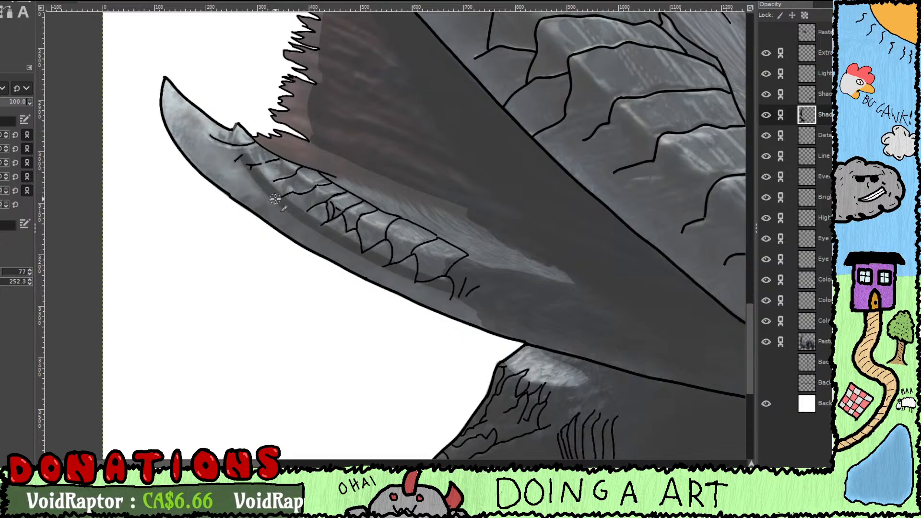
{"action": "mouse_move", "coordinate": [272, 218]}
{"action": "left_mouse_down"}
{"action": "mouse_move", "coordinate": [319, 255]}
{"action": "mouse_move", "coordinate": [500, 333]}
{"action": "mouse_move", "coordinate": [468, 304]}
{"action": "mouse_move", "coordinate": [350, 261]}
{"action": "mouse_move", "coordinate": [333, 241]}
{"action": "mouse_move", "coordinate": [274, 213]}
{"action": "mouse_move", "coordinate": [351, 257]}
{"action": "left_mouse_up"}
{"action": "left_click_drag", "start_coordinate": [417, 286], "coordinate": [341, 258]}
{"action": "left_click_drag", "start_coordinate": [443, 244], "coordinate": [455, 279]}
{"action": "left_click_drag", "start_coordinate": [402, 262], "coordinate": [415, 304]}
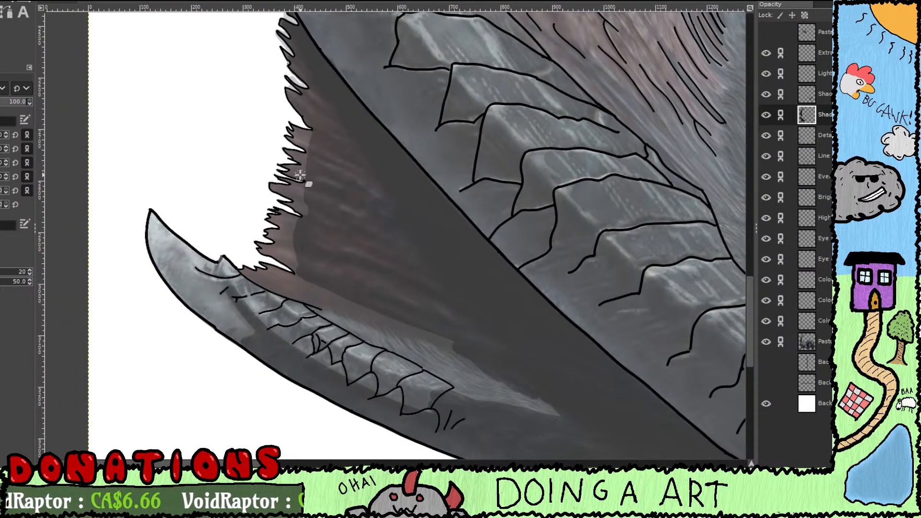
Step: Paint a shadow edge on the body behind the near foreleg, following its inner contour down past the wrist and around the innermost toe
{"action": "key", "text": "shift+e"}
{"action": "left_click_drag", "start_coordinate": [316, 167], "coordinate": [320, 173]}
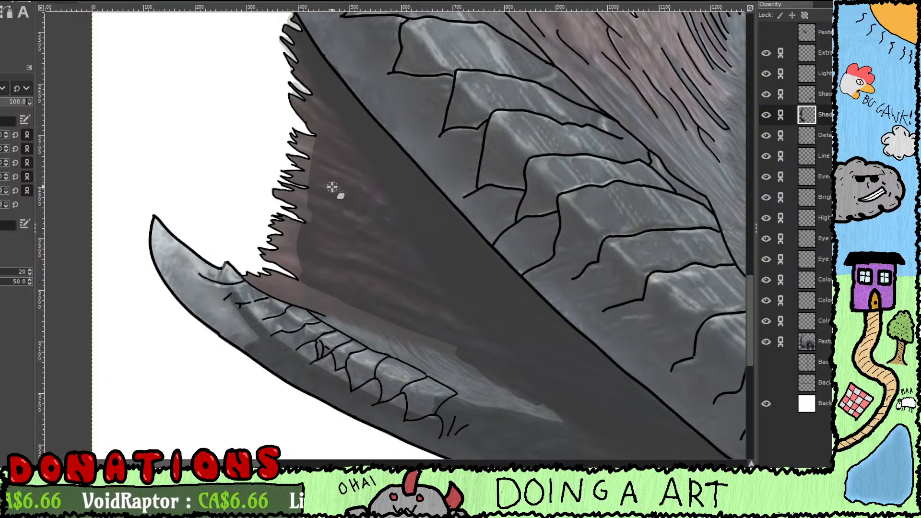
{"action": "scroll", "coordinate": [332, 196], "scroll_direction": "down", "scroll_amount": 3}
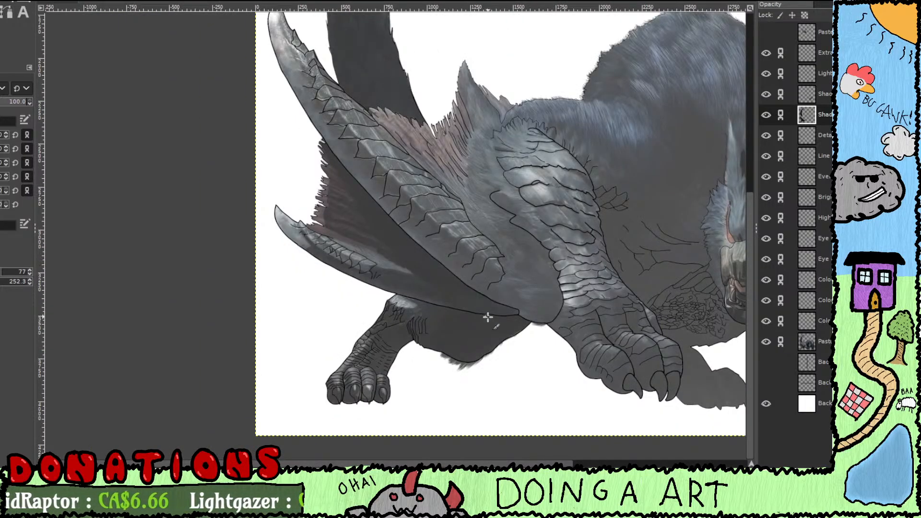
{"action": "left_click_drag", "start_coordinate": [486, 316], "coordinate": [333, 319]}
{"action": "left_click_drag", "start_coordinate": [482, 300], "coordinate": [481, 271]}
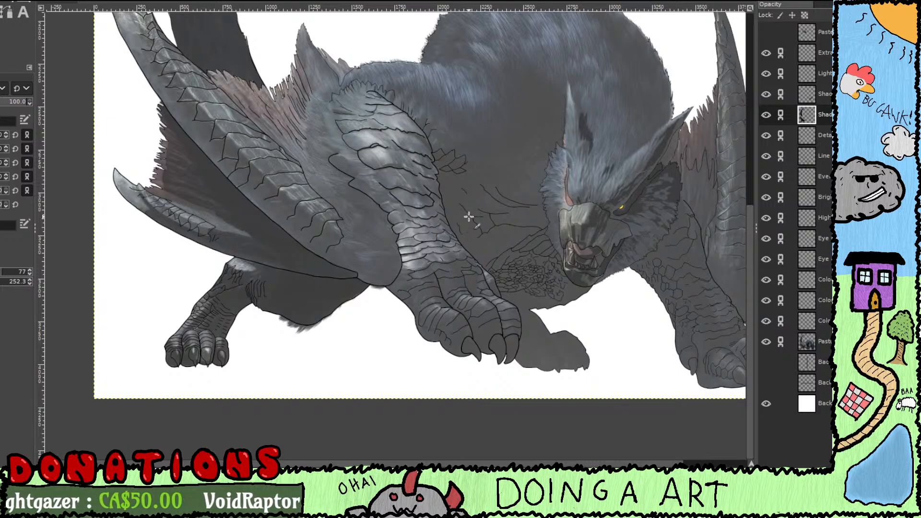
{"action": "scroll", "coordinate": [474, 227], "scroll_direction": "up", "scroll_amount": 2}
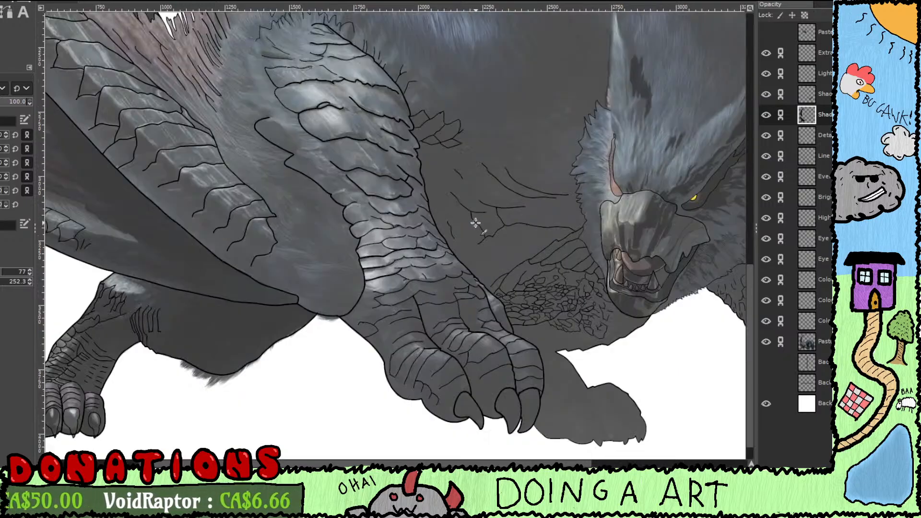
{"action": "mouse_move", "coordinate": [418, 156]}
{"action": "left_mouse_down"}
{"action": "mouse_move", "coordinate": [435, 233]}
{"action": "mouse_move", "coordinate": [475, 291]}
{"action": "left_mouse_up"}
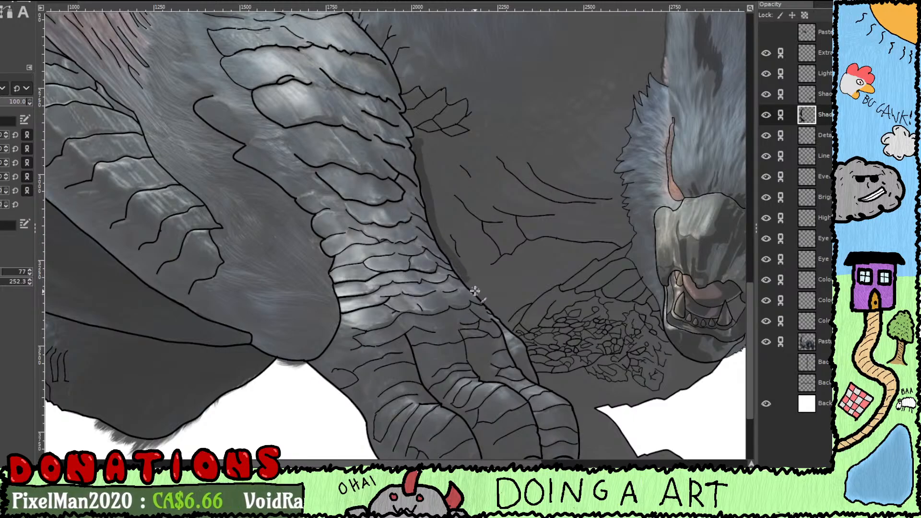
{"action": "mouse_move", "coordinate": [507, 320]}
{"action": "left_mouse_down"}
{"action": "mouse_move", "coordinate": [548, 361]}
{"action": "mouse_move", "coordinate": [475, 242]}
{"action": "mouse_move", "coordinate": [487, 264]}
{"action": "mouse_move", "coordinate": [485, 257]}
{"action": "mouse_move", "coordinate": [519, 279]}
{"action": "mouse_move", "coordinate": [525, 321]}
{"action": "left_mouse_up"}
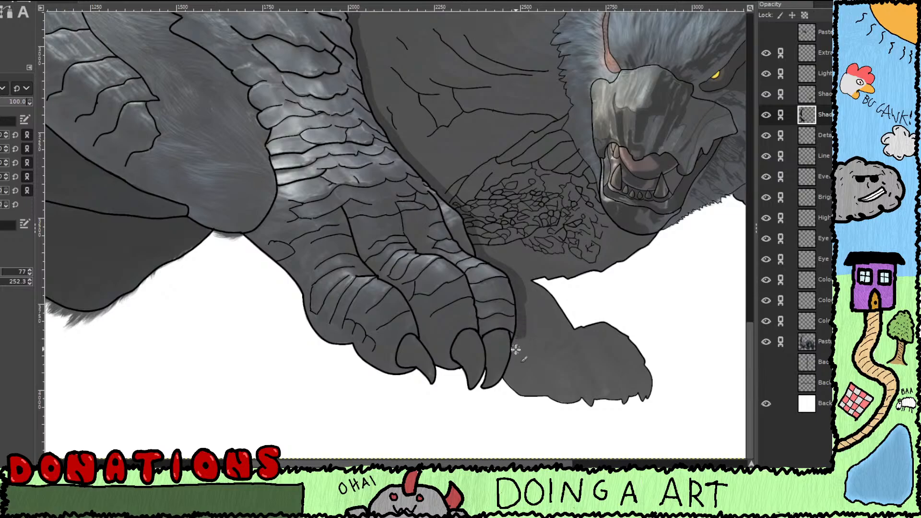
Step: Outline the far foot behind the near foreleg's claws with shadow and fill its whole shape
{"action": "mouse_move", "coordinate": [515, 365]}
{"action": "left_mouse_down"}
{"action": "mouse_move", "coordinate": [509, 380]}
{"action": "mouse_move", "coordinate": [526, 394]}
{"action": "mouse_move", "coordinate": [562, 398]}
{"action": "mouse_move", "coordinate": [487, 336]}
{"action": "left_mouse_up"}
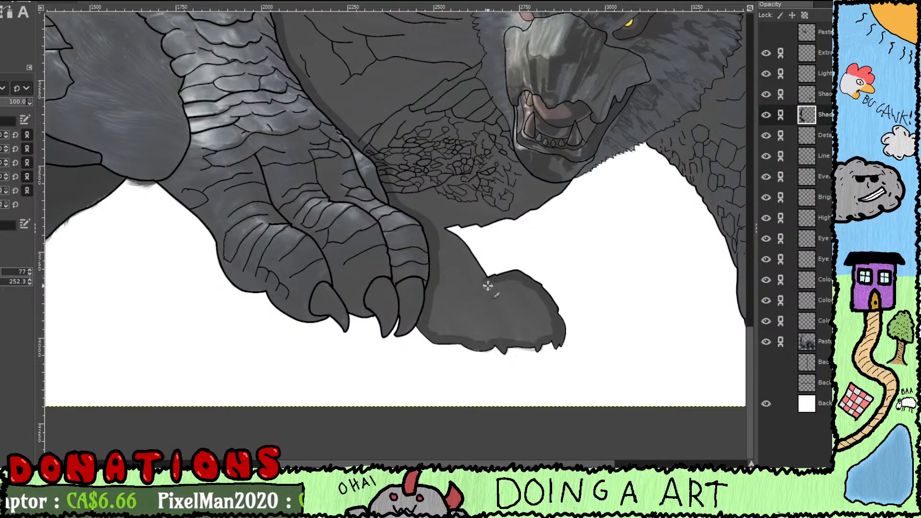
{"action": "mouse_move", "coordinate": [476, 270]}
{"action": "left_mouse_down"}
{"action": "mouse_move", "coordinate": [438, 225]}
{"action": "mouse_move", "coordinate": [446, 244]}
{"action": "mouse_move", "coordinate": [438, 331]}
{"action": "mouse_move", "coordinate": [454, 324]}
{"action": "mouse_move", "coordinate": [420, 322]}
{"action": "mouse_move", "coordinate": [432, 310]}
{"action": "mouse_move", "coordinate": [462, 327]}
{"action": "mouse_move", "coordinate": [479, 318]}
{"action": "mouse_move", "coordinate": [482, 289]}
{"action": "mouse_move", "coordinate": [488, 305]}
{"action": "mouse_move", "coordinate": [506, 283]}
{"action": "mouse_move", "coordinate": [545, 329]}
{"action": "mouse_move", "coordinate": [525, 340]}
{"action": "mouse_move", "coordinate": [507, 321]}
{"action": "mouse_move", "coordinate": [481, 341]}
{"action": "mouse_move", "coordinate": [512, 327]}
{"action": "left_mouse_up"}
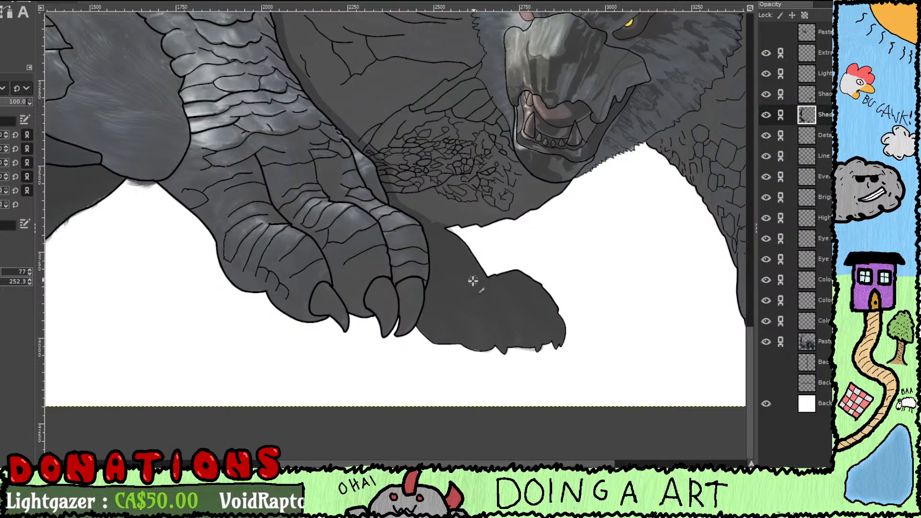
{"action": "left_click_drag", "start_coordinate": [431, 298], "coordinate": [502, 321]}
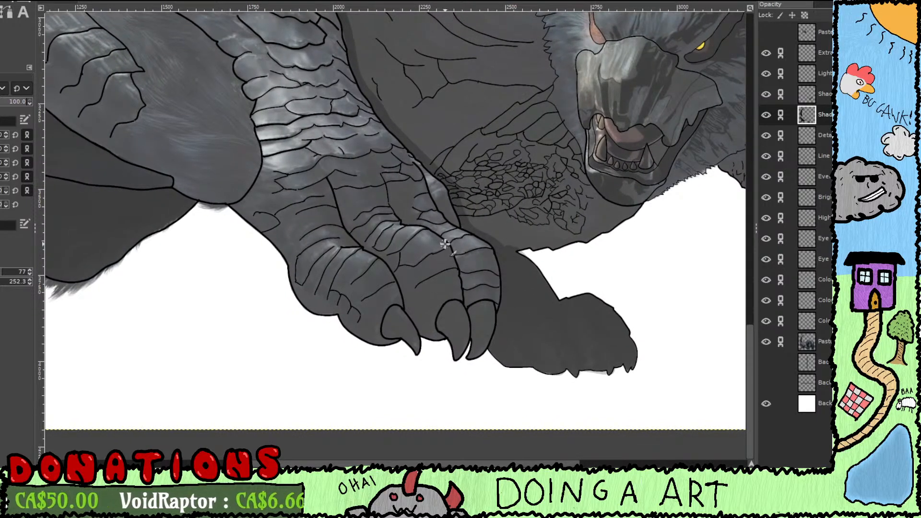
Step: Shade the gaps between the near forefoot's knuckles, then cover its outer toe and claw below the highlight with shadow
{"action": "mouse_move", "coordinate": [444, 247]}
{"action": "left_mouse_down"}
{"action": "mouse_move", "coordinate": [379, 236]}
{"action": "mouse_move", "coordinate": [363, 222]}
{"action": "mouse_move", "coordinate": [363, 205]}
{"action": "mouse_move", "coordinate": [365, 213]}
{"action": "mouse_move", "coordinate": [388, 209]}
{"action": "left_mouse_up"}
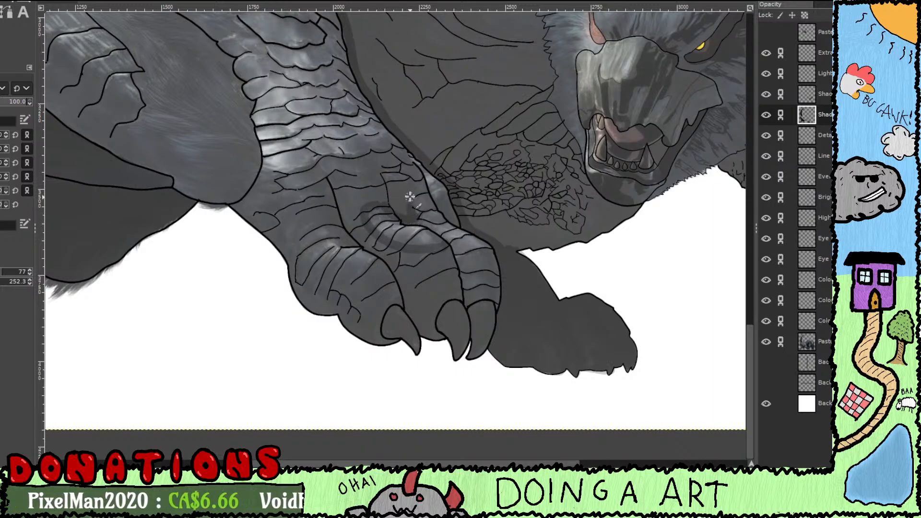
{"action": "mouse_move", "coordinate": [410, 183]}
{"action": "left_mouse_down"}
{"action": "mouse_move", "coordinate": [407, 213]}
{"action": "mouse_move", "coordinate": [389, 179]}
{"action": "mouse_move", "coordinate": [388, 203]}
{"action": "mouse_move", "coordinate": [449, 227]}
{"action": "left_mouse_up"}
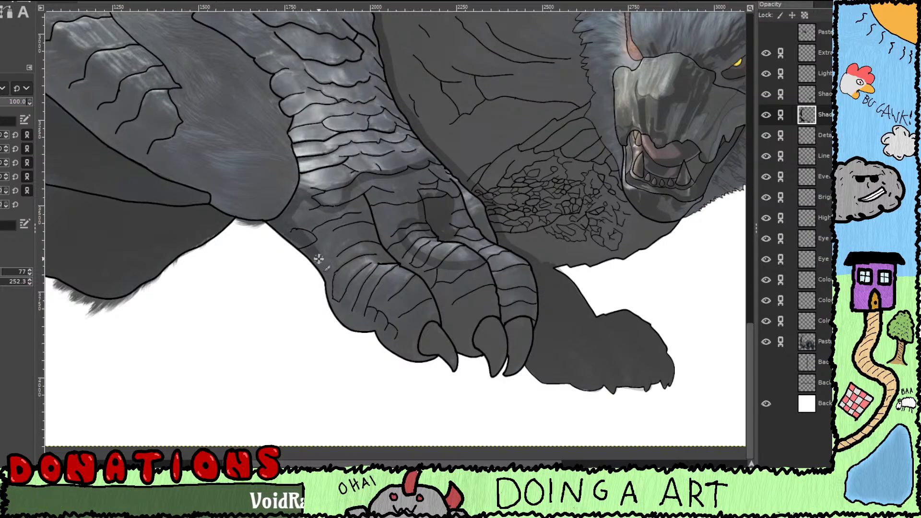
{"action": "mouse_move", "coordinate": [301, 214]}
{"action": "left_mouse_down"}
{"action": "mouse_move", "coordinate": [333, 290]}
{"action": "mouse_move", "coordinate": [374, 320]}
{"action": "left_mouse_up"}
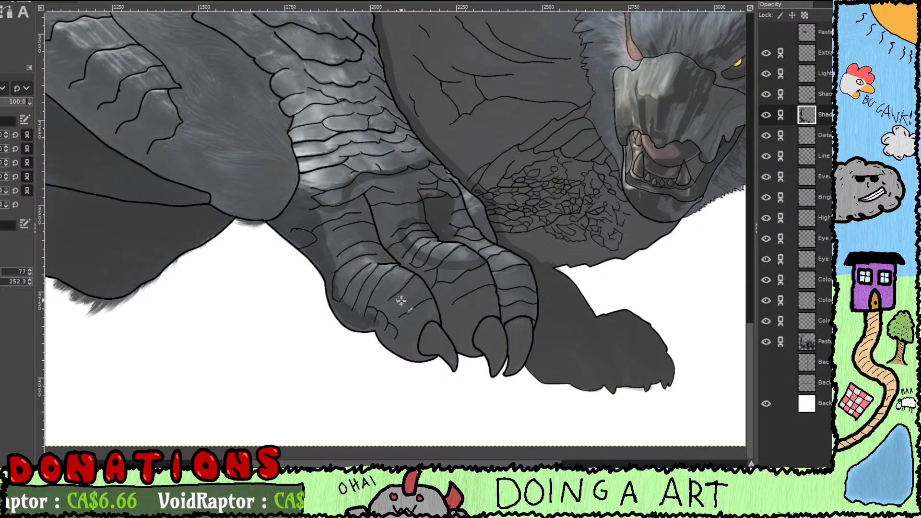
{"action": "mouse_move", "coordinate": [381, 326]}
{"action": "left_mouse_down"}
{"action": "mouse_move", "coordinate": [423, 357]}
{"action": "mouse_move", "coordinate": [440, 343]}
{"action": "mouse_move", "coordinate": [459, 371]}
{"action": "mouse_move", "coordinate": [430, 326]}
{"action": "mouse_move", "coordinate": [443, 336]}
{"action": "mouse_move", "coordinate": [422, 338]}
{"action": "mouse_move", "coordinate": [436, 327]}
{"action": "mouse_move", "coordinate": [411, 273]}
{"action": "mouse_move", "coordinate": [424, 297]}
{"action": "mouse_move", "coordinate": [414, 281]}
{"action": "mouse_move", "coordinate": [386, 283]}
{"action": "mouse_move", "coordinate": [356, 266]}
{"action": "mouse_move", "coordinate": [361, 253]}
{"action": "mouse_move", "coordinate": [403, 261]}
{"action": "mouse_move", "coordinate": [371, 245]}
{"action": "mouse_move", "coordinate": [358, 211]}
{"action": "mouse_move", "coordinate": [317, 210]}
{"action": "mouse_move", "coordinate": [341, 264]}
{"action": "mouse_move", "coordinate": [369, 247]}
{"action": "mouse_move", "coordinate": [334, 263]}
{"action": "mouse_move", "coordinate": [356, 303]}
{"action": "mouse_move", "coordinate": [379, 318]}
{"action": "mouse_move", "coordinate": [404, 285]}
{"action": "mouse_move", "coordinate": [418, 308]}
{"action": "mouse_move", "coordinate": [389, 311]}
{"action": "mouse_move", "coordinate": [396, 327]}
{"action": "mouse_move", "coordinate": [400, 313]}
{"action": "mouse_move", "coordinate": [432, 305]}
{"action": "mouse_move", "coordinate": [412, 338]}
{"action": "left_mouse_up"}
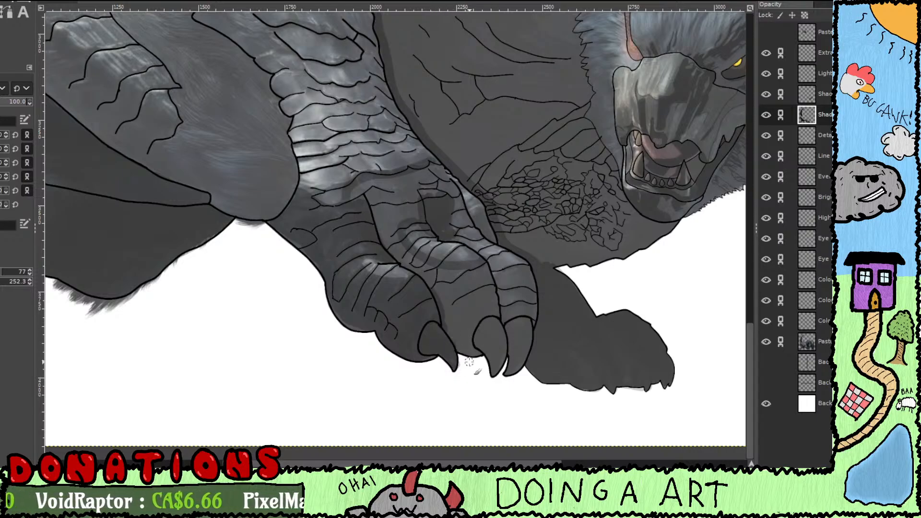
Step: Shade the claws of the two inner toes and extend the shadow over those toes and the back of the foot up to the bright wrist scales
{"action": "mouse_move", "coordinate": [464, 366]}
{"action": "left_mouse_down"}
{"action": "mouse_move", "coordinate": [450, 344]}
{"action": "mouse_move", "coordinate": [493, 346]}
{"action": "mouse_move", "coordinate": [494, 360]}
{"action": "mouse_move", "coordinate": [473, 330]}
{"action": "mouse_move", "coordinate": [495, 343]}
{"action": "left_mouse_up"}
{"action": "key", "text": "p"}
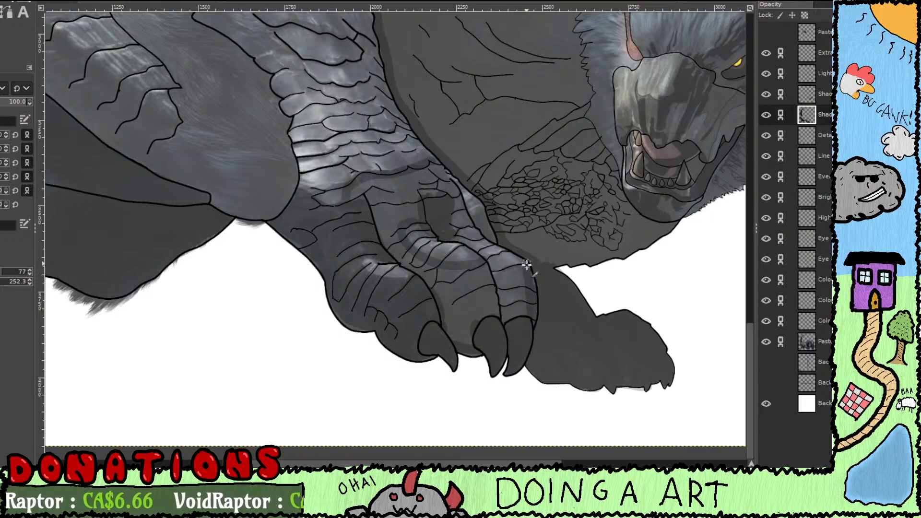
{"action": "mouse_move", "coordinate": [506, 288]}
{"action": "left_mouse_down"}
{"action": "mouse_move", "coordinate": [485, 272]}
{"action": "mouse_move", "coordinate": [485, 325]}
{"action": "mouse_move", "coordinate": [457, 272]}
{"action": "mouse_move", "coordinate": [446, 261]}
{"action": "mouse_move", "coordinate": [434, 270]}
{"action": "mouse_move", "coordinate": [473, 325]}
{"action": "left_mouse_up"}
{"action": "mouse_move", "coordinate": [451, 287]}
{"action": "left_mouse_down"}
{"action": "mouse_move", "coordinate": [543, 396]}
{"action": "mouse_move", "coordinate": [521, 393]}
{"action": "mouse_move", "coordinate": [510, 374]}
{"action": "mouse_move", "coordinate": [489, 368]}
{"action": "mouse_move", "coordinate": [460, 308]}
{"action": "mouse_move", "coordinate": [473, 324]}
{"action": "mouse_move", "coordinate": [463, 295]}
{"action": "mouse_move", "coordinate": [482, 295]}
{"action": "mouse_move", "coordinate": [501, 321]}
{"action": "mouse_move", "coordinate": [514, 323]}
{"action": "mouse_move", "coordinate": [522, 308]}
{"action": "mouse_move", "coordinate": [553, 324]}
{"action": "mouse_move", "coordinate": [526, 273]}
{"action": "mouse_move", "coordinate": [499, 308]}
{"action": "mouse_move", "coordinate": [503, 284]}
{"action": "left_mouse_up"}
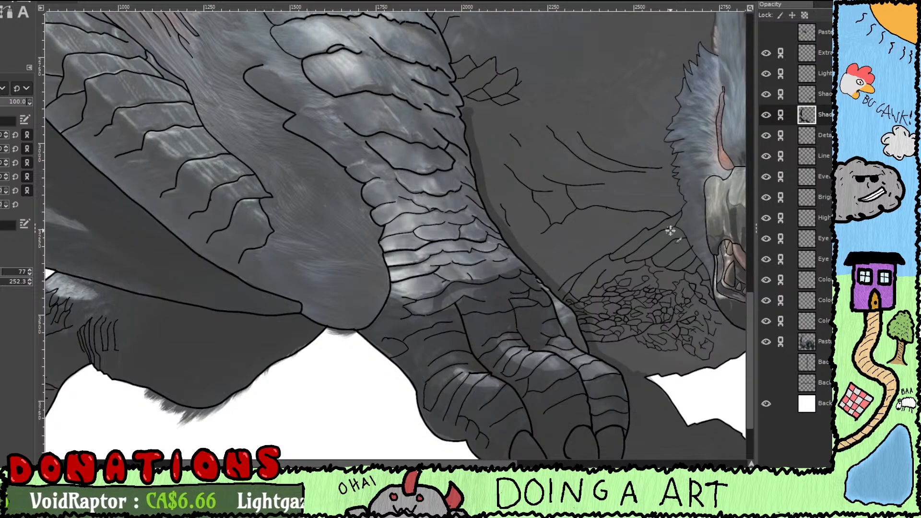
Step: Paint a shadow edge along the lower contour of the chest from the forefoot up to the creature's chin
{"action": "mouse_move", "coordinate": [454, 298]}
{"action": "left_mouse_down"}
{"action": "mouse_move", "coordinate": [479, 308]}
{"action": "mouse_move", "coordinate": [490, 294]}
{"action": "mouse_move", "coordinate": [447, 323]}
{"action": "mouse_move", "coordinate": [371, 294]}
{"action": "left_mouse_up"}
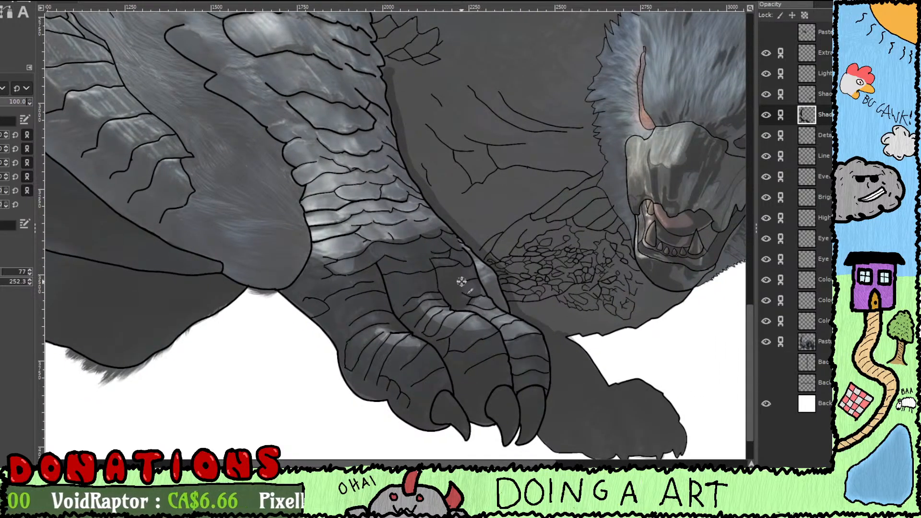
{"action": "left_click_drag", "start_coordinate": [511, 322], "coordinate": [452, 284]}
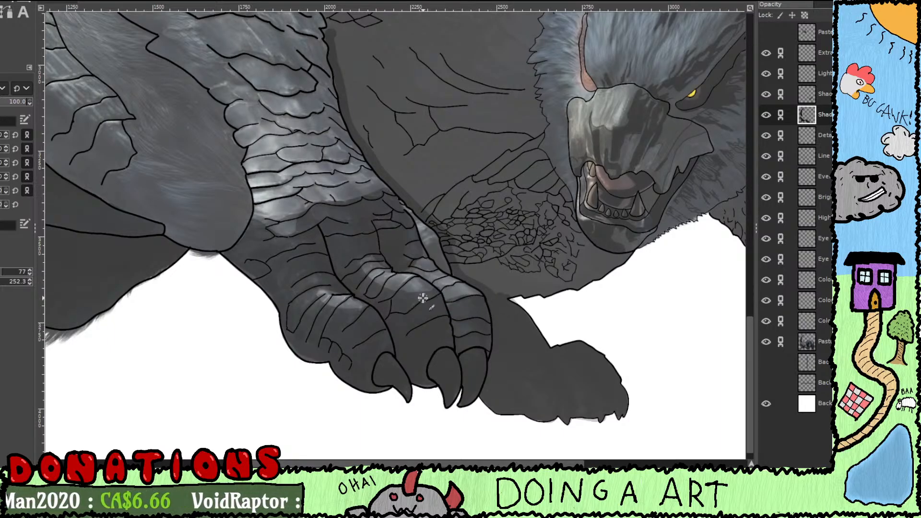
{"action": "left_click_drag", "start_coordinate": [550, 367], "coordinate": [460, 340]}
{"action": "left_click_drag", "start_coordinate": [437, 289], "coordinate": [426, 278]}
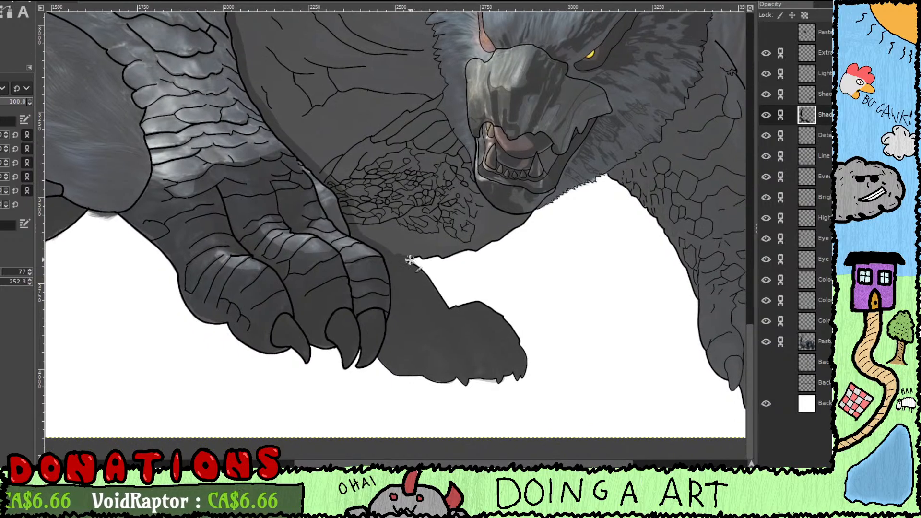
{"action": "left_click_drag", "start_coordinate": [465, 311], "coordinate": [478, 339]}
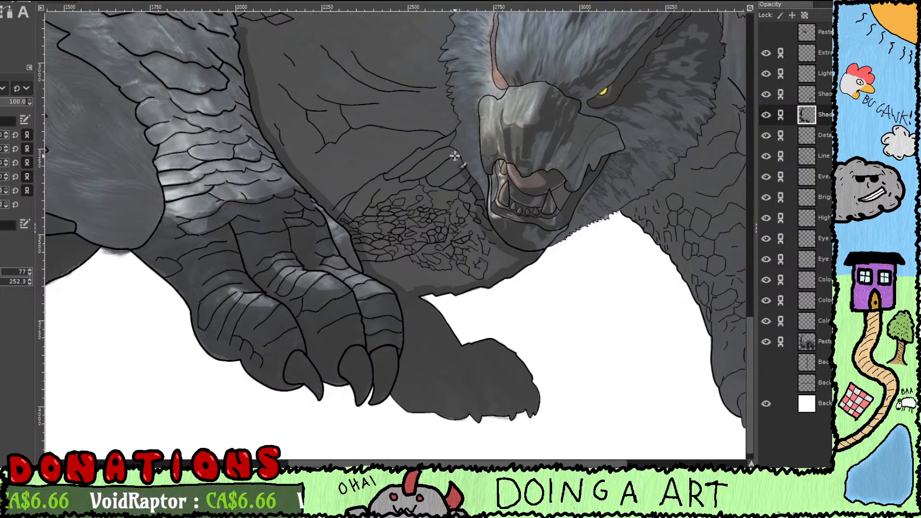
Step: Outline the chest in shadow beside the face fur and beneath the shoulder, then fill the upper area between shoulder and head
{"action": "left_click_drag", "start_coordinate": [458, 124], "coordinate": [469, 213]}
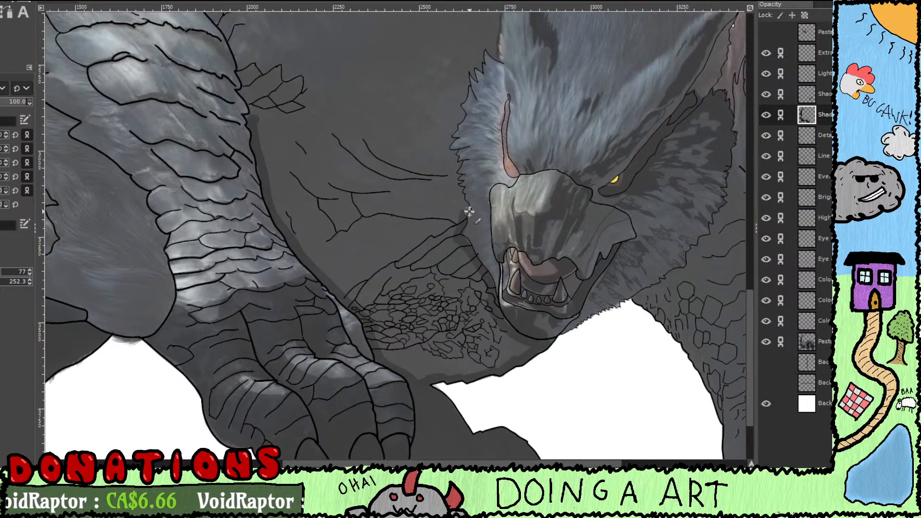
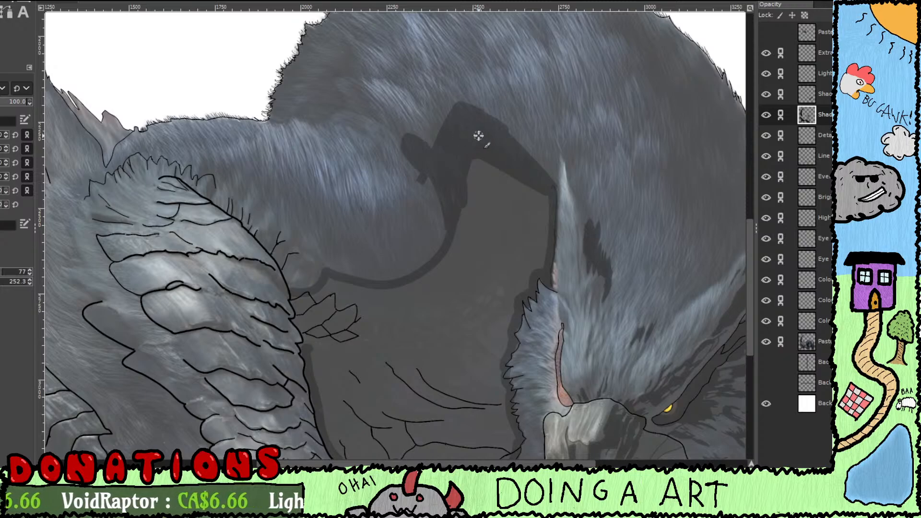
{"action": "mouse_move", "coordinate": [454, 207]}
{"action": "left_mouse_down"}
{"action": "mouse_move", "coordinate": [487, 152]}
{"action": "mouse_move", "coordinate": [509, 245]}
{"action": "mouse_move", "coordinate": [530, 185]}
{"action": "mouse_move", "coordinate": [541, 235]}
{"action": "mouse_move", "coordinate": [545, 206]}
{"action": "mouse_move", "coordinate": [542, 272]}
{"action": "mouse_move", "coordinate": [543, 259]}
{"action": "mouse_move", "coordinate": [530, 259]}
{"action": "mouse_move", "coordinate": [502, 223]}
{"action": "mouse_move", "coordinate": [478, 262]}
{"action": "mouse_move", "coordinate": [458, 249]}
{"action": "mouse_move", "coordinate": [459, 216]}
{"action": "mouse_move", "coordinate": [528, 139]}
{"action": "left_mouse_up"}
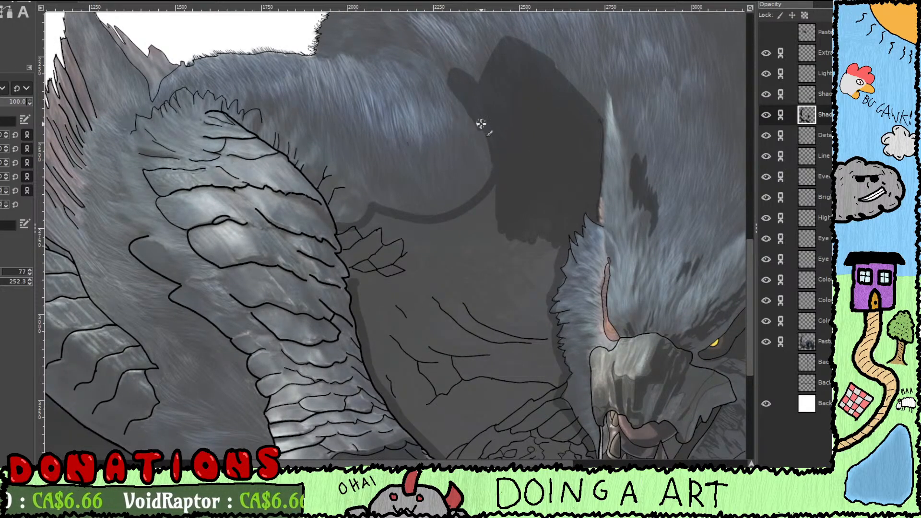
{"action": "mouse_move", "coordinate": [493, 205]}
{"action": "left_mouse_down"}
{"action": "mouse_move", "coordinate": [503, 289]}
{"action": "mouse_move", "coordinate": [525, 309]}
{"action": "mouse_move", "coordinate": [566, 252]}
{"action": "mouse_move", "coordinate": [567, 160]}
{"action": "left_mouse_up"}
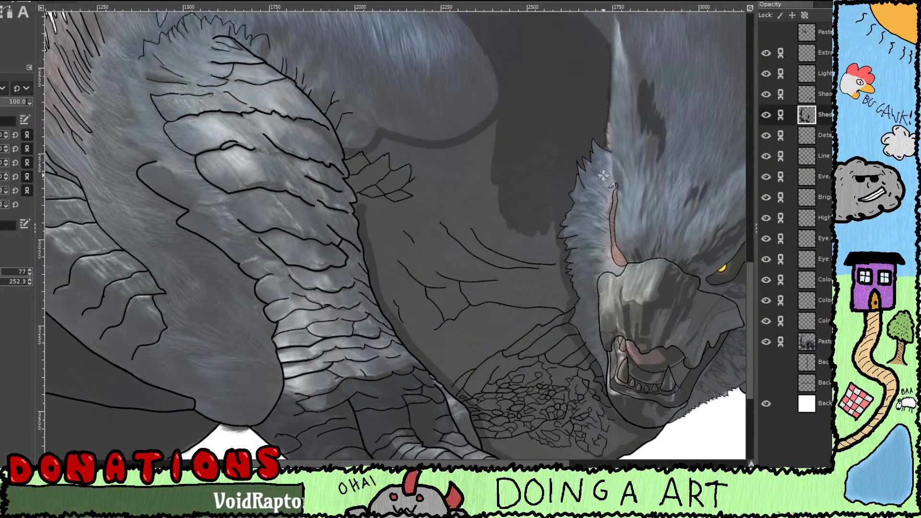
Step: Erase the shadow spilling onto the upper pointed fur tufts at the face's edge and touch up the shadow between them
{"action": "scroll", "coordinate": [605, 171], "scroll_direction": "up", "scroll_amount": 5}
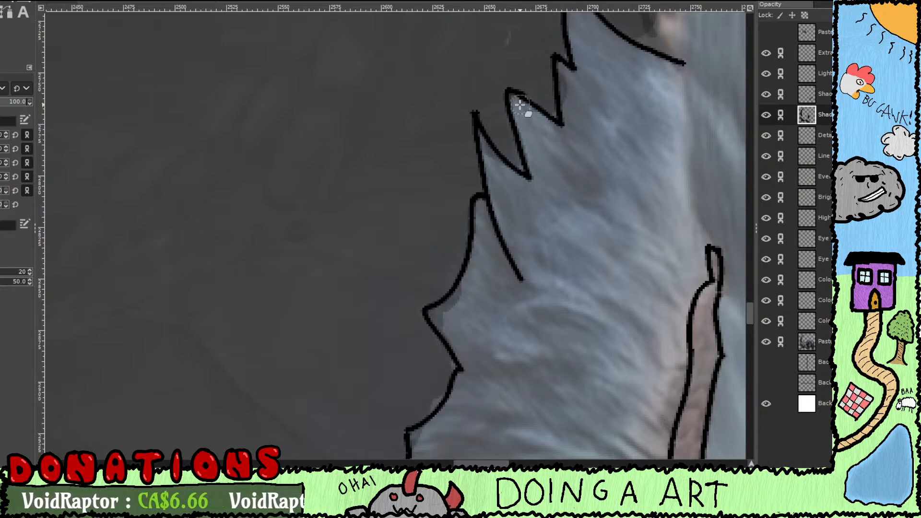
{"action": "scroll", "coordinate": [566, 83], "scroll_direction": "up", "scroll_amount": 3}
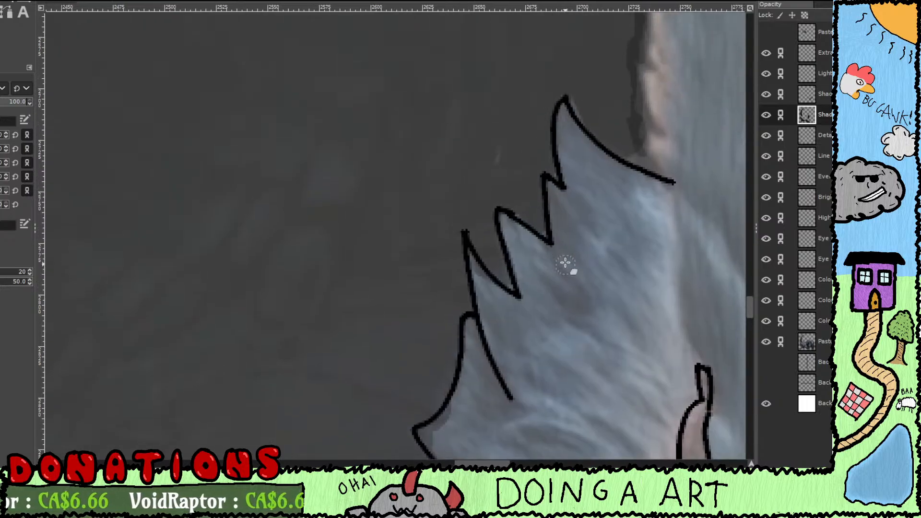
{"action": "key", "text": "p"}
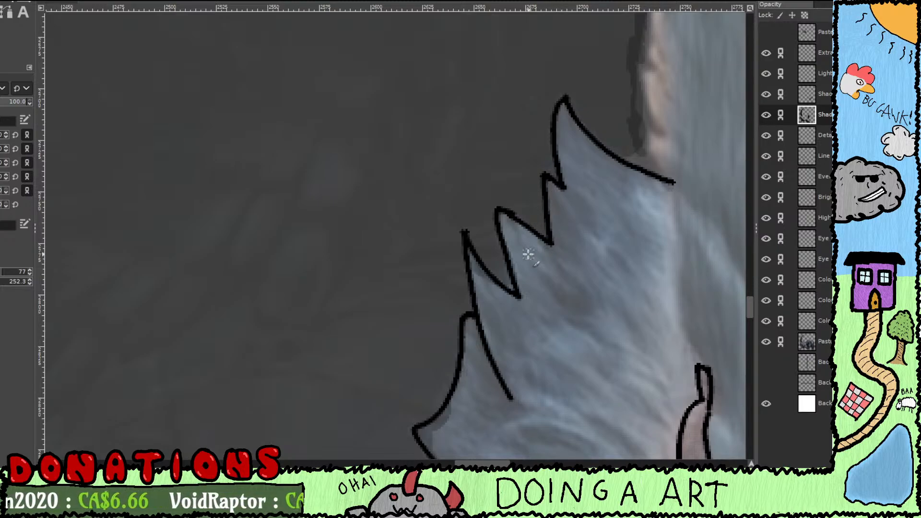
{"action": "left_click_drag", "start_coordinate": [530, 253], "coordinate": [588, 163]}
{"action": "left_click_drag", "start_coordinate": [530, 260], "coordinate": [554, 170]}
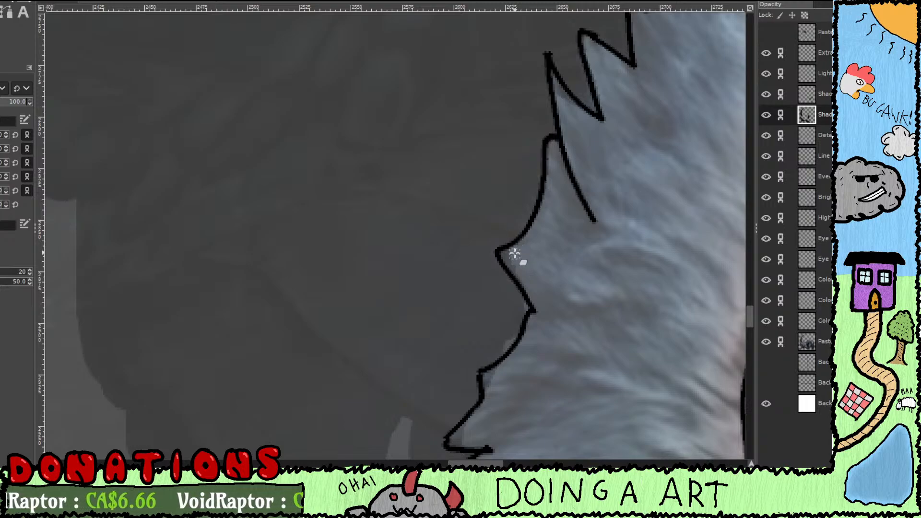
{"action": "left_click_drag", "start_coordinate": [527, 263], "coordinate": [555, 209]}
{"action": "key", "text": "p"}
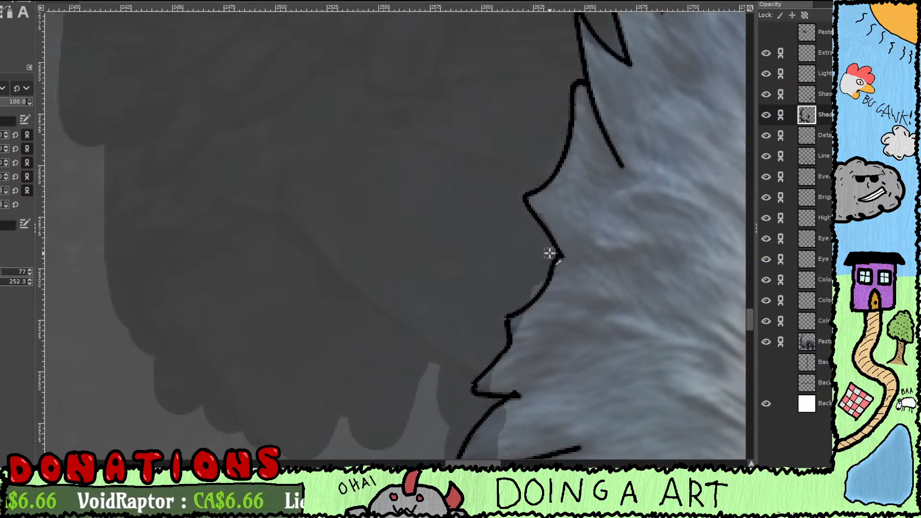
Step: Clean the shadow overspill off the middle fur tufts along the face's edge, beside the chest wrinkles
{"action": "left_click_drag", "start_coordinate": [562, 250], "coordinate": [600, 116]}
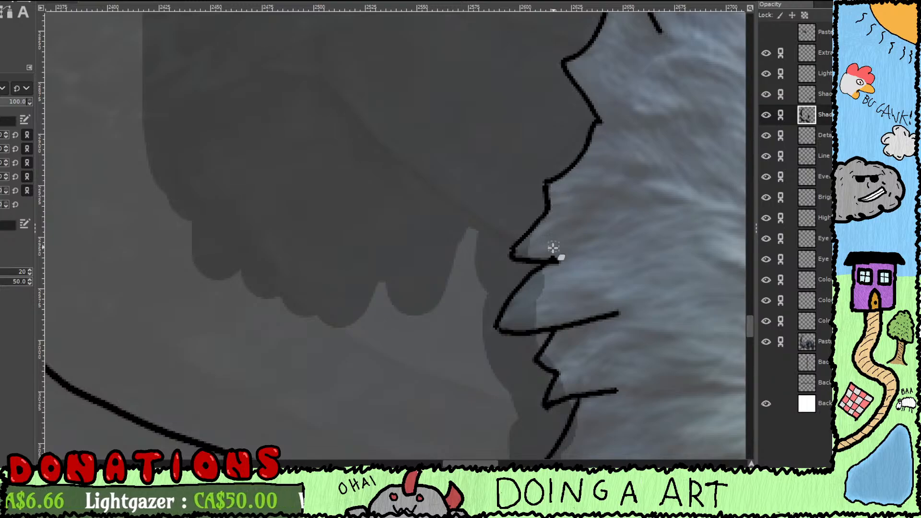
{"action": "mouse_move", "coordinate": [552, 272]}
{"action": "left_mouse_down"}
{"action": "mouse_move", "coordinate": [505, 326]}
{"action": "mouse_move", "coordinate": [549, 319]}
{"action": "mouse_move", "coordinate": [546, 277]}
{"action": "mouse_move", "coordinate": [525, 309]}
{"action": "mouse_move", "coordinate": [556, 313]}
{"action": "left_mouse_up"}
{"action": "scroll", "coordinate": [547, 288], "scroll_direction": "down", "scroll_amount": 3}
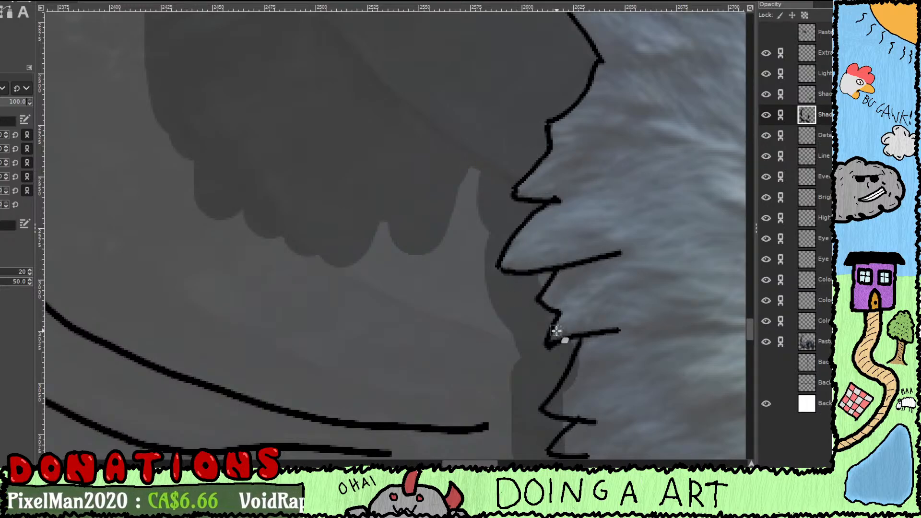
{"action": "scroll", "coordinate": [593, 282], "scroll_direction": "down", "scroll_amount": 3}
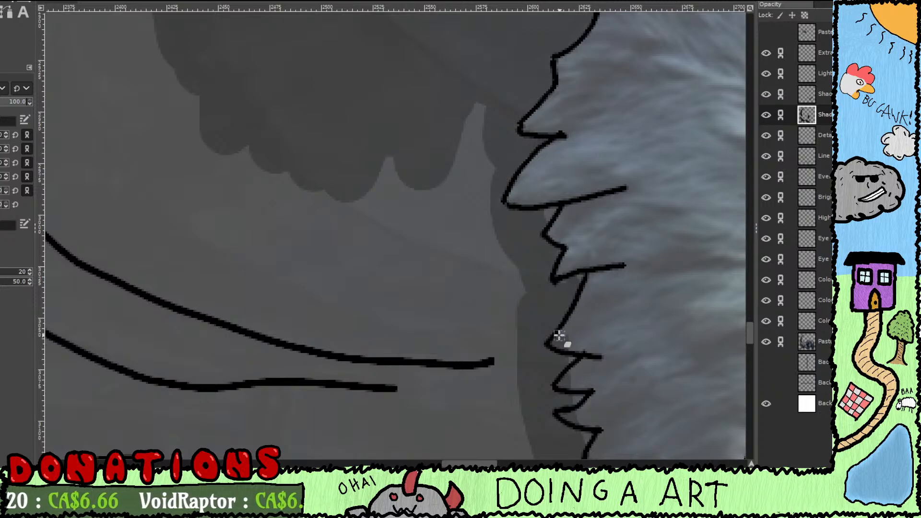
{"action": "scroll", "coordinate": [580, 340], "scroll_direction": "down", "scroll_amount": 3}
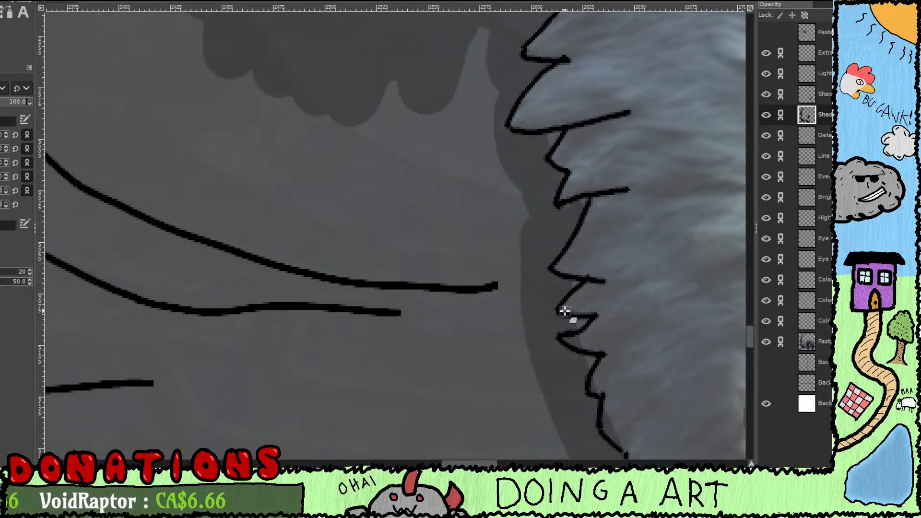
Step: Clean the shadow overspill off the lower fur tufts at the face's edge and off the neck folds' contour beside the jaw
{"action": "scroll", "coordinate": [582, 348], "scroll_direction": "down", "scroll_amount": 3}
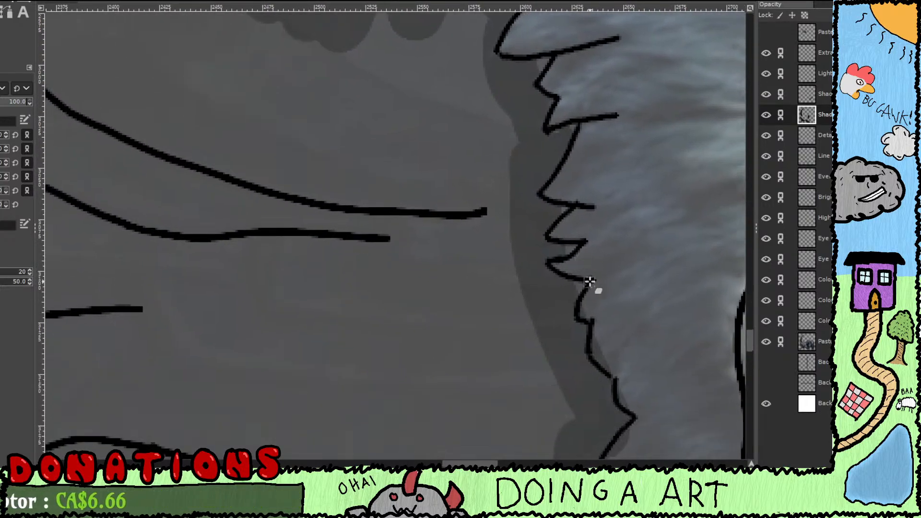
{"action": "mouse_move", "coordinate": [599, 328]}
{"action": "left_mouse_down"}
{"action": "mouse_move", "coordinate": [599, 357]}
{"action": "mouse_move", "coordinate": [628, 380]}
{"action": "mouse_move", "coordinate": [631, 404]}
{"action": "mouse_move", "coordinate": [613, 281]}
{"action": "mouse_move", "coordinate": [586, 318]}
{"action": "mouse_move", "coordinate": [602, 320]}
{"action": "left_mouse_up"}
{"action": "scroll", "coordinate": [603, 310], "scroll_direction": "down", "scroll_amount": 3}
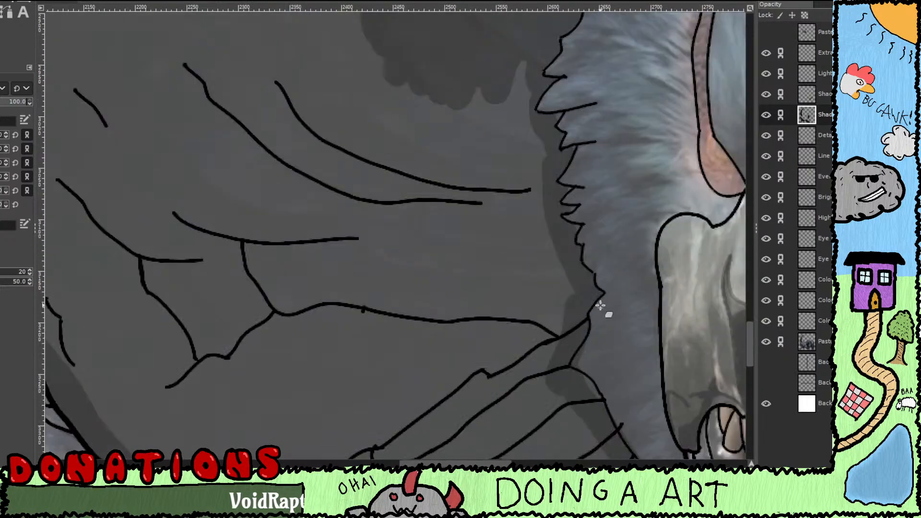
{"action": "scroll", "coordinate": [603, 341], "scroll_direction": "up", "scroll_amount": 3}
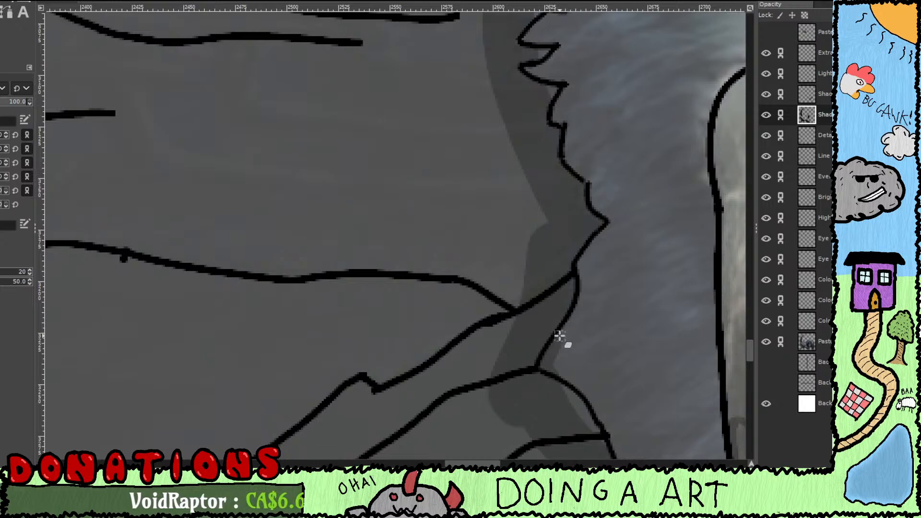
{"action": "key", "text": "p"}
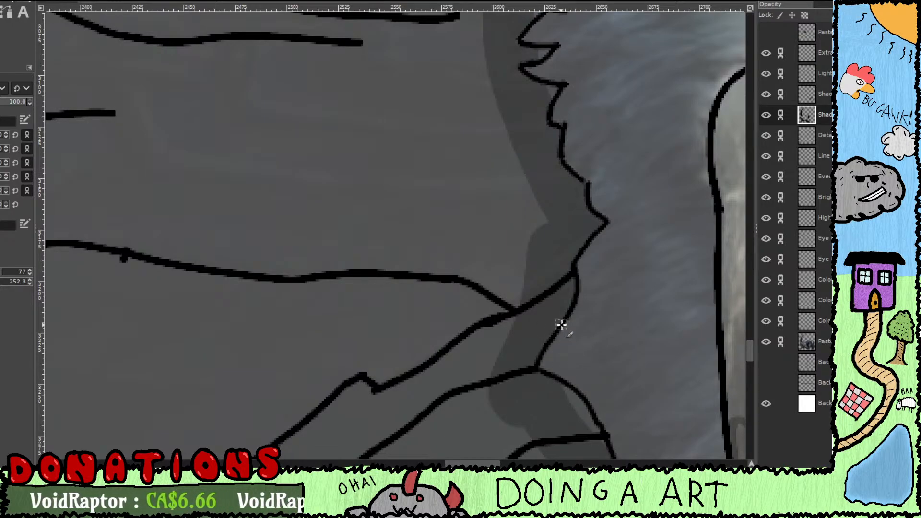
{"action": "mouse_move", "coordinate": [590, 419]}
{"action": "left_mouse_down"}
{"action": "mouse_move", "coordinate": [504, 280]}
{"action": "mouse_move", "coordinate": [502, 290]}
{"action": "mouse_move", "coordinate": [494, 257]}
{"action": "mouse_move", "coordinate": [475, 248]}
{"action": "left_mouse_up"}
{"action": "left_click_drag", "start_coordinate": [531, 325], "coordinate": [472, 162]}
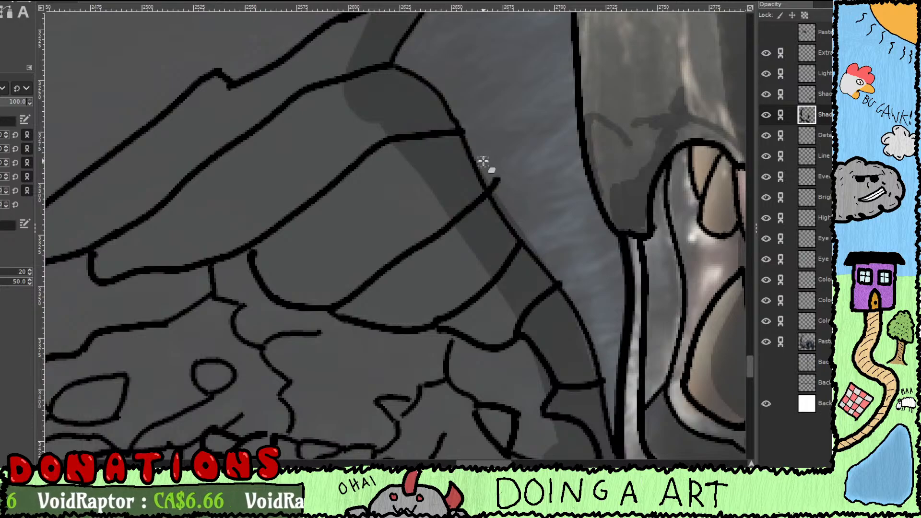
{"action": "mouse_move", "coordinate": [597, 319]}
{"action": "left_mouse_down"}
{"action": "mouse_move", "coordinate": [531, 228]}
{"action": "mouse_move", "coordinate": [544, 355]}
{"action": "left_mouse_up"}
Step: Touch up the shadow along the outer edge of the neck folds down to the chin
{"action": "key", "text": "p"}
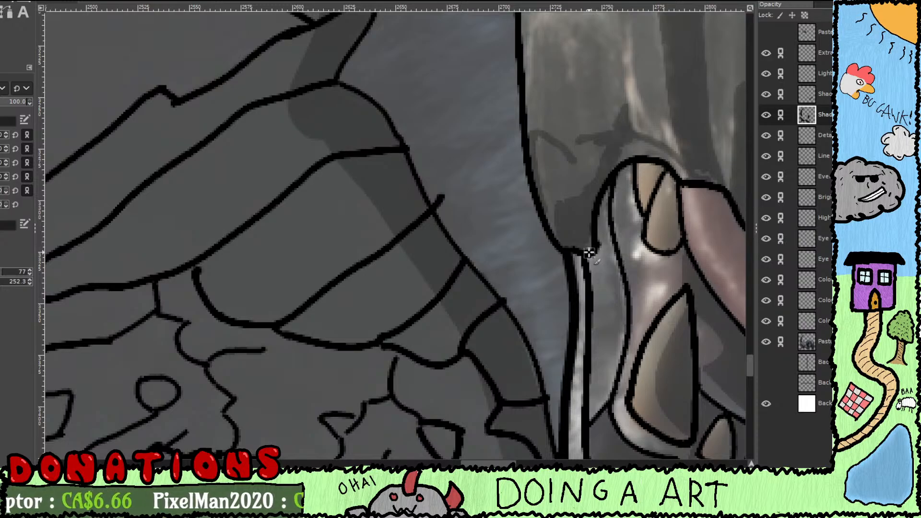
{"action": "left_click_drag", "start_coordinate": [545, 351], "coordinate": [520, 233]}
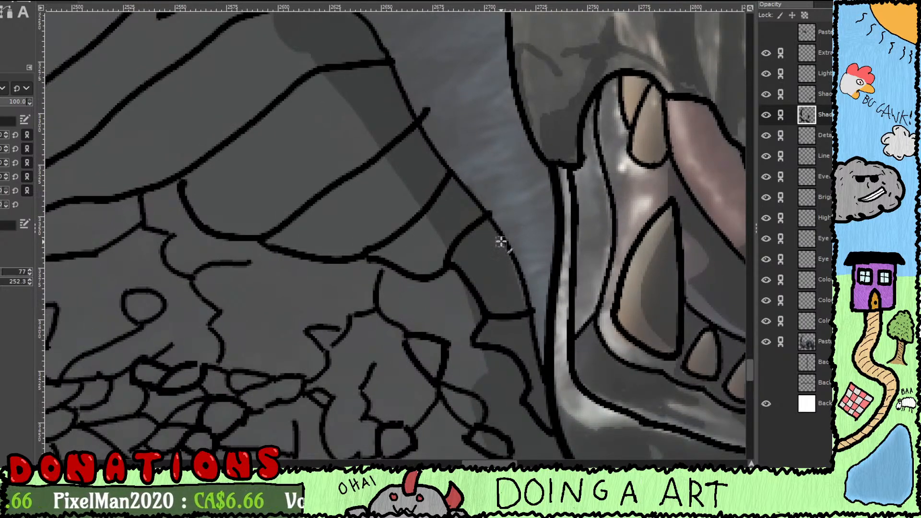
{"action": "left_click_drag", "start_coordinate": [524, 315], "coordinate": [527, 191]}
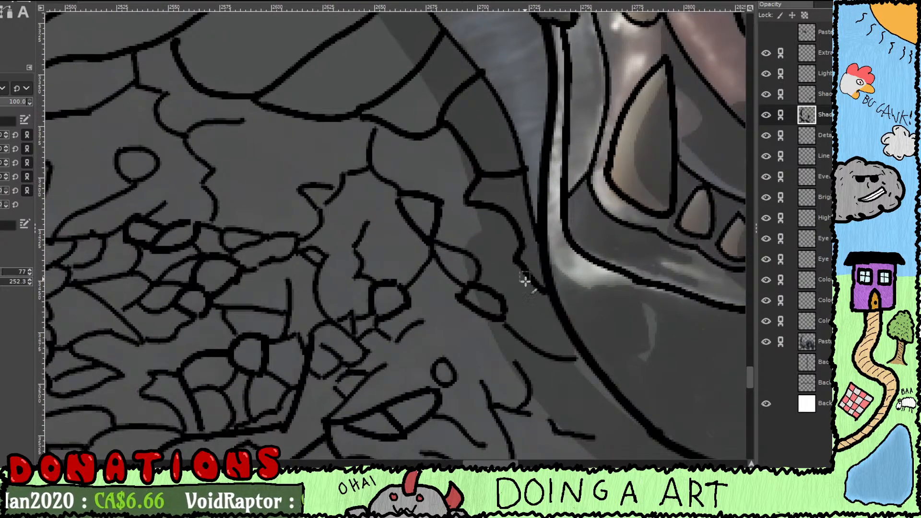
{"action": "left_click_drag", "start_coordinate": [526, 289], "coordinate": [556, 343]}
{"action": "scroll", "coordinate": [530, 272], "scroll_direction": "down", "scroll_amount": 4}
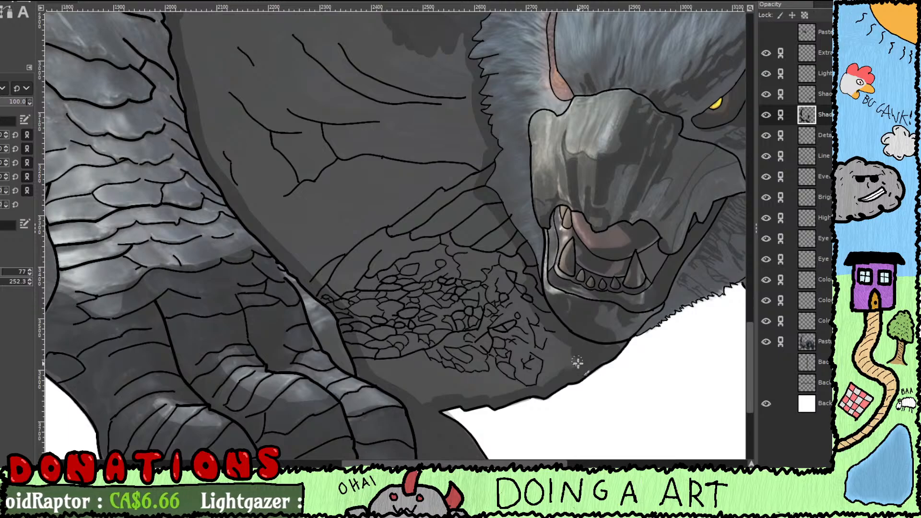
Step: Fill the throat scales and lower chest with shadow between the forefoot and the chin, and start up along the foreleg's edge
{"action": "mouse_move", "coordinate": [526, 300]}
{"action": "left_mouse_down"}
{"action": "mouse_move", "coordinate": [512, 296]}
{"action": "mouse_move", "coordinate": [498, 313]}
{"action": "mouse_move", "coordinate": [490, 302]}
{"action": "mouse_move", "coordinate": [485, 331]}
{"action": "left_mouse_up"}
{"action": "left_click_drag", "start_coordinate": [506, 313], "coordinate": [489, 220]}
{"action": "left_click_drag", "start_coordinate": [470, 298], "coordinate": [483, 302]}
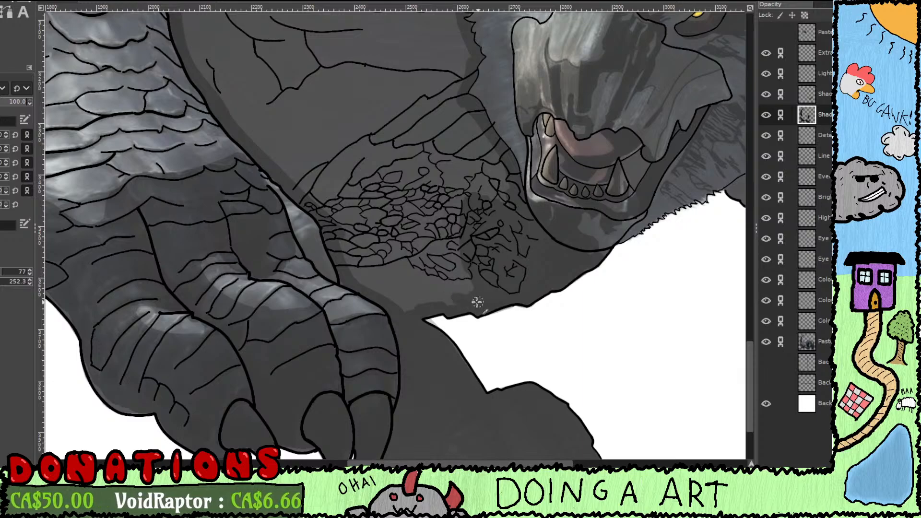
{"action": "mouse_move", "coordinate": [416, 307]}
{"action": "left_mouse_down"}
{"action": "mouse_move", "coordinate": [466, 293]}
{"action": "mouse_move", "coordinate": [459, 268]}
{"action": "mouse_move", "coordinate": [450, 272]}
{"action": "mouse_move", "coordinate": [458, 200]}
{"action": "mouse_move", "coordinate": [443, 184]}
{"action": "mouse_move", "coordinate": [435, 190]}
{"action": "mouse_move", "coordinate": [415, 229]}
{"action": "mouse_move", "coordinate": [407, 305]}
{"action": "mouse_move", "coordinate": [395, 304]}
{"action": "mouse_move", "coordinate": [372, 158]}
{"action": "mouse_move", "coordinate": [357, 184]}
{"action": "mouse_move", "coordinate": [352, 237]}
{"action": "mouse_move", "coordinate": [363, 294]}
{"action": "mouse_move", "coordinate": [349, 274]}
{"action": "mouse_move", "coordinate": [343, 284]}
{"action": "mouse_move", "coordinate": [352, 274]}
{"action": "mouse_move", "coordinate": [405, 358]}
{"action": "left_mouse_up"}
{"action": "mouse_move", "coordinate": [352, 257]}
{"action": "left_mouse_down"}
{"action": "mouse_move", "coordinate": [339, 221]}
{"action": "mouse_move", "coordinate": [354, 275]}
{"action": "mouse_move", "coordinate": [325, 207]}
{"action": "left_mouse_up"}
{"action": "mouse_move", "coordinate": [398, 318]}
{"action": "left_mouse_down"}
{"action": "mouse_move", "coordinate": [430, 386]}
{"action": "mouse_move", "coordinate": [458, 415]}
{"action": "left_mouse_up"}
{"action": "mouse_move", "coordinate": [405, 334]}
{"action": "left_mouse_down"}
{"action": "mouse_move", "coordinate": [342, 249]}
{"action": "mouse_move", "coordinate": [332, 253]}
{"action": "mouse_move", "coordinate": [350, 303]}
{"action": "left_mouse_up"}
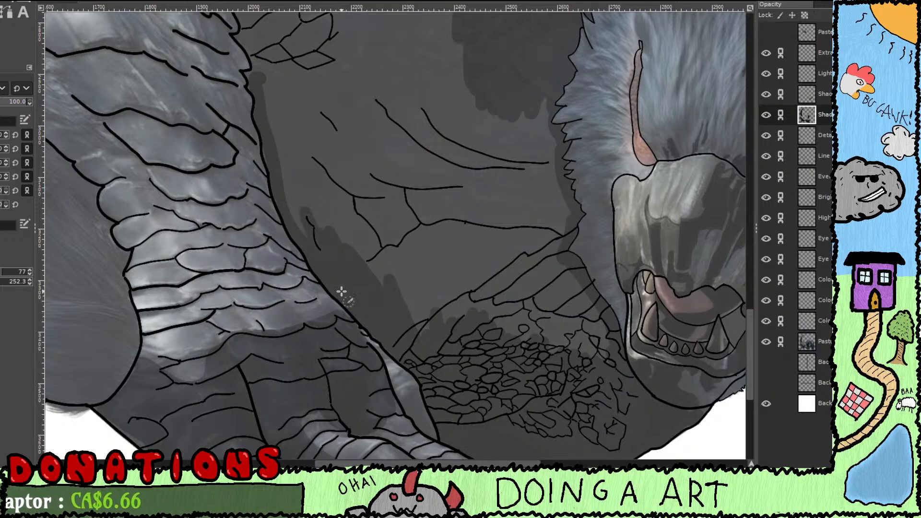
Step: Fill the wrinkled middle of the chest with shadow from the foreleg across to the face's fur tufts
{"action": "mouse_move", "coordinate": [308, 230]}
{"action": "left_mouse_down"}
{"action": "mouse_move", "coordinate": [364, 263]}
{"action": "mouse_move", "coordinate": [359, 226]}
{"action": "mouse_move", "coordinate": [371, 217]}
{"action": "mouse_move", "coordinate": [361, 182]}
{"action": "mouse_move", "coordinate": [383, 204]}
{"action": "mouse_move", "coordinate": [400, 195]}
{"action": "mouse_move", "coordinate": [427, 123]}
{"action": "mouse_move", "coordinate": [493, 325]}
{"action": "mouse_move", "coordinate": [473, 325]}
{"action": "mouse_move", "coordinate": [490, 300]}
{"action": "mouse_move", "coordinate": [478, 224]}
{"action": "mouse_move", "coordinate": [497, 131]}
{"action": "mouse_move", "coordinate": [489, 174]}
{"action": "mouse_move", "coordinate": [546, 341]}
{"action": "mouse_move", "coordinate": [555, 345]}
{"action": "mouse_move", "coordinate": [560, 311]}
{"action": "mouse_move", "coordinate": [605, 366]}
{"action": "mouse_move", "coordinate": [565, 248]}
{"action": "mouse_move", "coordinate": [552, 269]}
{"action": "mouse_move", "coordinate": [548, 253]}
{"action": "mouse_move", "coordinate": [559, 261]}
{"action": "mouse_move", "coordinate": [567, 202]}
{"action": "mouse_move", "coordinate": [545, 99]}
{"action": "left_mouse_up"}
{"action": "mouse_move", "coordinate": [555, 164]}
{"action": "left_mouse_down"}
{"action": "mouse_move", "coordinate": [526, 230]}
{"action": "mouse_move", "coordinate": [505, 209]}
{"action": "mouse_move", "coordinate": [512, 187]}
{"action": "left_mouse_up"}
{"action": "left_click_drag", "start_coordinate": [546, 216], "coordinate": [532, 301]}
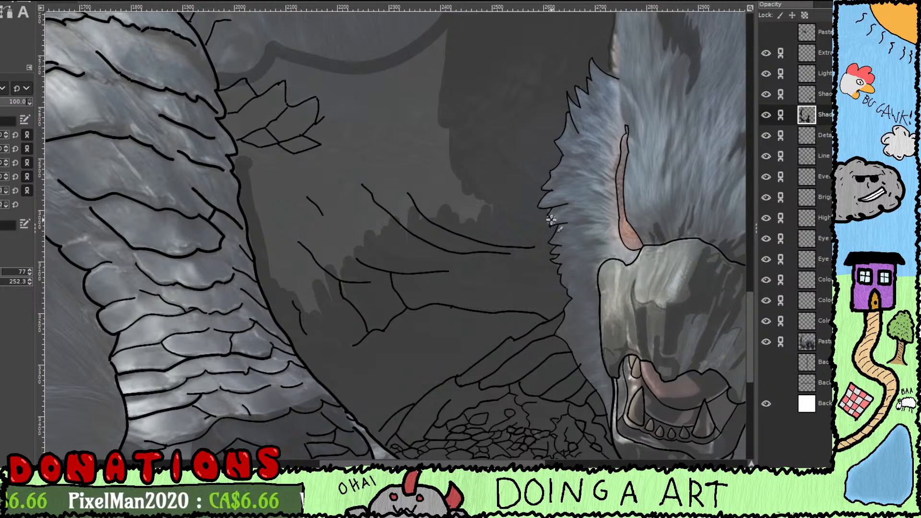
{"action": "scroll", "coordinate": [556, 214], "scroll_direction": "up", "scroll_amount": 5}
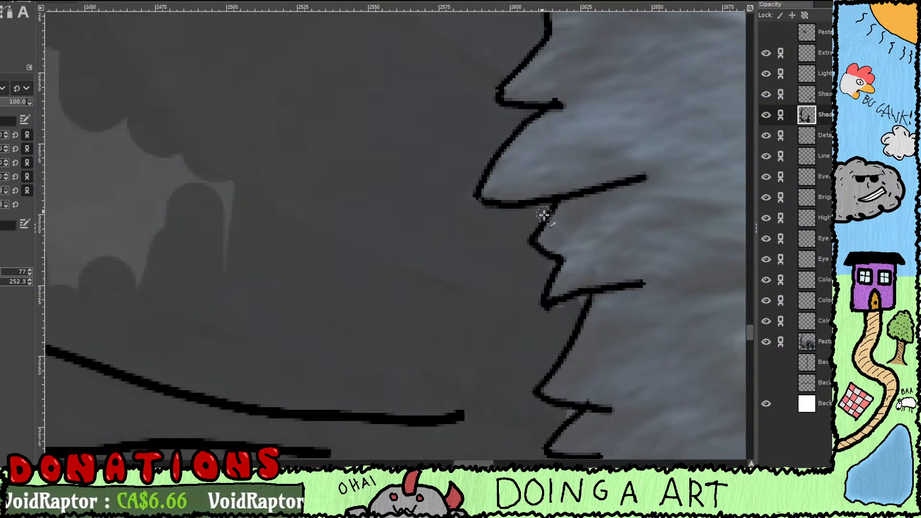
{"action": "scroll", "coordinate": [554, 221], "scroll_direction": "down", "scroll_amount": 8}
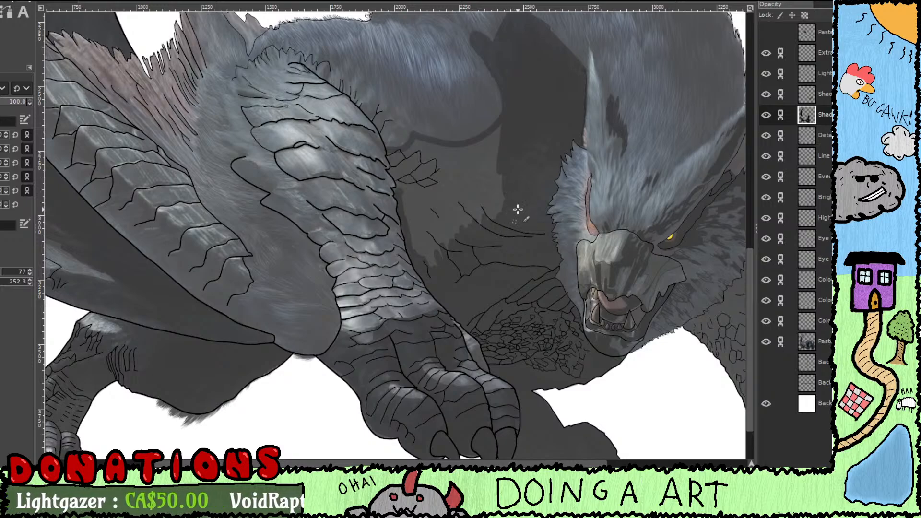
Step: Shade the small scales beside the foreleg and fill most of the remaining light chest area beneath the shoulder
{"action": "scroll", "coordinate": [500, 253], "scroll_direction": "up", "scroll_amount": 4}
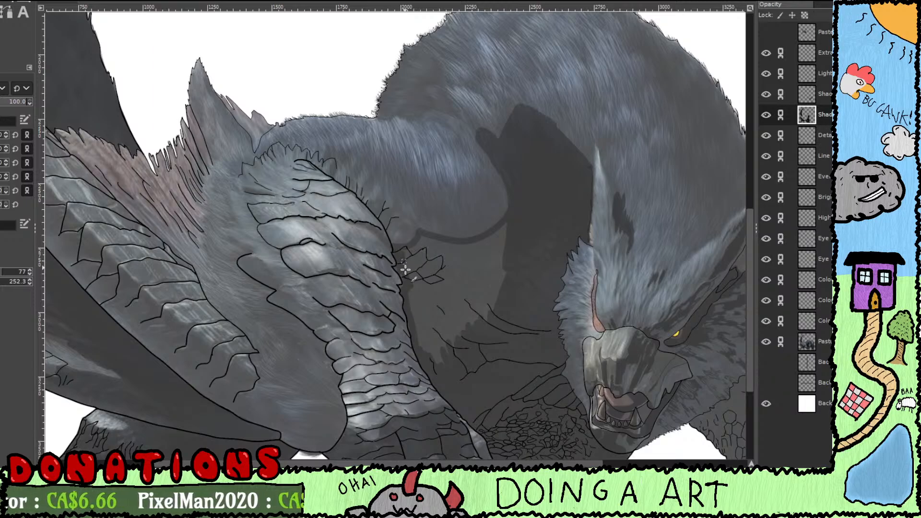
{"action": "left_click_drag", "start_coordinate": [423, 244], "coordinate": [446, 242]}
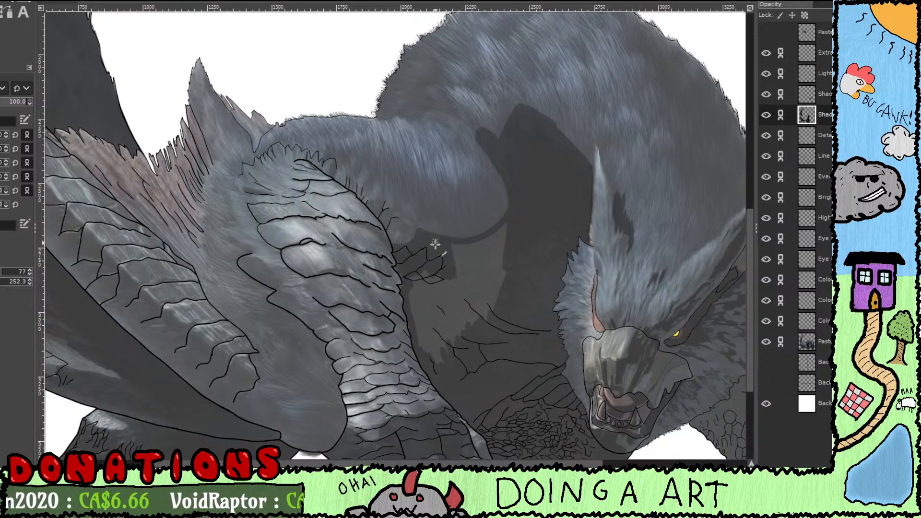
{"action": "mouse_move", "coordinate": [431, 273]}
{"action": "left_mouse_down"}
{"action": "mouse_move", "coordinate": [433, 333]}
{"action": "mouse_move", "coordinate": [407, 277]}
{"action": "mouse_move", "coordinate": [422, 332]}
{"action": "mouse_move", "coordinate": [443, 307]}
{"action": "mouse_move", "coordinate": [449, 315]}
{"action": "mouse_move", "coordinate": [449, 300]}
{"action": "mouse_move", "coordinate": [479, 320]}
{"action": "left_mouse_up"}
{"action": "mouse_move", "coordinate": [457, 364]}
{"action": "left_mouse_down"}
{"action": "mouse_move", "coordinate": [501, 299]}
{"action": "mouse_move", "coordinate": [494, 308]}
{"action": "mouse_move", "coordinate": [494, 290]}
{"action": "mouse_move", "coordinate": [481, 302]}
{"action": "mouse_move", "coordinate": [504, 259]}
{"action": "left_mouse_up"}
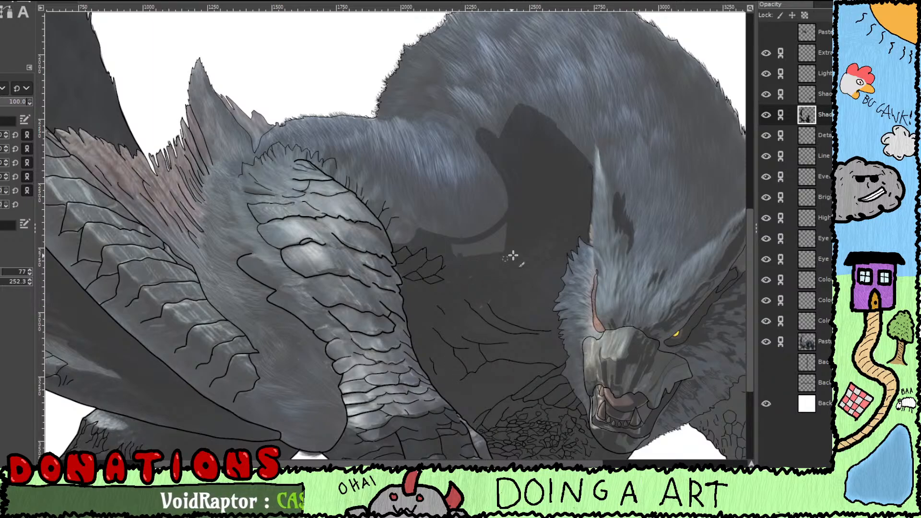
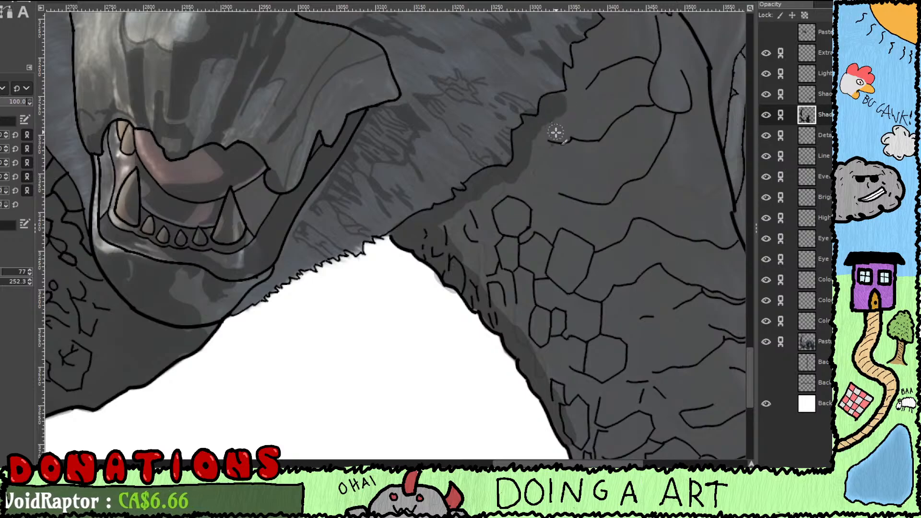
Step: Shade the upper part of the far foreleg from the cheek fur down over the hexagonal scales
{"action": "left_click_drag", "start_coordinate": [526, 106], "coordinate": [562, 113]}
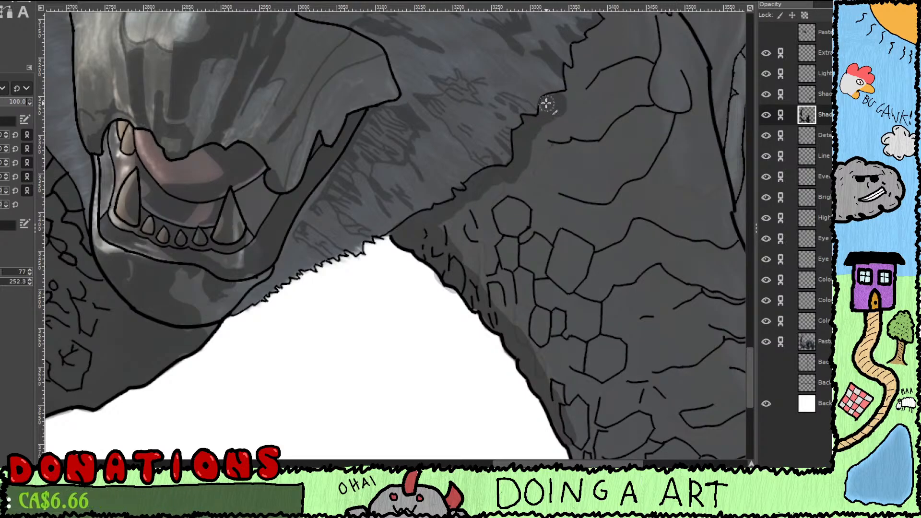
{"action": "mouse_move", "coordinate": [576, 78]}
{"action": "left_mouse_down"}
{"action": "mouse_move", "coordinate": [567, 143]}
{"action": "mouse_move", "coordinate": [573, 94]}
{"action": "mouse_move", "coordinate": [537, 198]}
{"action": "mouse_move", "coordinate": [552, 159]}
{"action": "mouse_move", "coordinate": [540, 144]}
{"action": "mouse_move", "coordinate": [545, 117]}
{"action": "mouse_move", "coordinate": [557, 108]}
{"action": "mouse_move", "coordinate": [588, 132]}
{"action": "mouse_move", "coordinate": [569, 98]}
{"action": "mouse_move", "coordinate": [549, 112]}
{"action": "mouse_move", "coordinate": [591, 174]}
{"action": "mouse_move", "coordinate": [600, 160]}
{"action": "mouse_move", "coordinate": [605, 171]}
{"action": "mouse_move", "coordinate": [547, 138]}
{"action": "left_mouse_up"}
{"action": "left_click_drag", "start_coordinate": [567, 199], "coordinate": [528, 147]}
{"action": "mouse_move", "coordinate": [584, 182]}
{"action": "left_mouse_down"}
{"action": "mouse_move", "coordinate": [576, 162]}
{"action": "mouse_move", "coordinate": [574, 243]}
{"action": "mouse_move", "coordinate": [549, 134]}
{"action": "mouse_move", "coordinate": [541, 240]}
{"action": "mouse_move", "coordinate": [508, 52]}
{"action": "mouse_move", "coordinate": [499, 214]}
{"action": "mouse_move", "coordinate": [495, 206]}
{"action": "mouse_move", "coordinate": [463, 225]}
{"action": "mouse_move", "coordinate": [431, 321]}
{"action": "mouse_move", "coordinate": [417, 319]}
{"action": "mouse_move", "coordinate": [405, 338]}
{"action": "mouse_move", "coordinate": [388, 310]}
{"action": "mouse_move", "coordinate": [367, 331]}
{"action": "mouse_move", "coordinate": [360, 320]}
{"action": "mouse_move", "coordinate": [353, 338]}
{"action": "left_mouse_up"}
{"action": "mouse_move", "coordinate": [410, 370]}
{"action": "left_mouse_down"}
{"action": "mouse_move", "coordinate": [442, 282]}
{"action": "mouse_move", "coordinate": [391, 270]}
{"action": "mouse_move", "coordinate": [423, 328]}
{"action": "mouse_move", "coordinate": [398, 273]}
{"action": "mouse_move", "coordinate": [396, 236]}
{"action": "mouse_move", "coordinate": [435, 228]}
{"action": "mouse_move", "coordinate": [455, 202]}
{"action": "mouse_move", "coordinate": [465, 227]}
{"action": "mouse_move", "coordinate": [476, 204]}
{"action": "mouse_move", "coordinate": [500, 220]}
{"action": "mouse_move", "coordinate": [514, 261]}
{"action": "mouse_move", "coordinate": [580, 345]}
{"action": "mouse_move", "coordinate": [588, 295]}
{"action": "mouse_move", "coordinate": [542, 242]}
{"action": "mouse_move", "coordinate": [574, 205]}
{"action": "left_mouse_up"}
{"action": "mouse_move", "coordinate": [572, 87]}
{"action": "left_mouse_down"}
{"action": "mouse_move", "coordinate": [603, 228]}
{"action": "mouse_move", "coordinate": [558, 98]}
{"action": "mouse_move", "coordinate": [576, 279]}
{"action": "mouse_move", "coordinate": [498, 164]}
{"action": "mouse_move", "coordinate": [589, 282]}
{"action": "mouse_move", "coordinate": [548, 278]}
{"action": "left_mouse_up"}
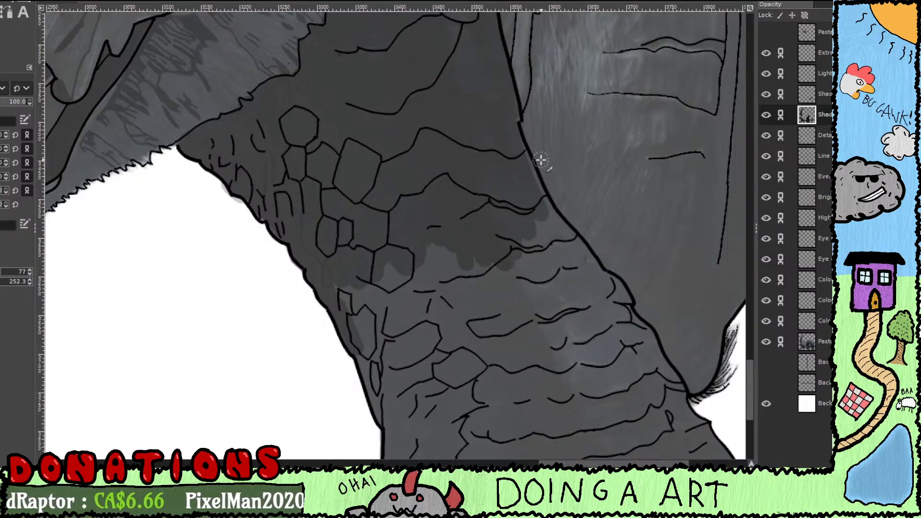
Step: Extend the shadow down the far foreleg along its outer edge and over the lower scales toward the foot
{"action": "mouse_move", "coordinate": [507, 98]}
{"action": "left_mouse_down"}
{"action": "mouse_move", "coordinate": [551, 215]}
{"action": "mouse_move", "coordinate": [619, 289]}
{"action": "mouse_move", "coordinate": [646, 340]}
{"action": "left_mouse_up"}
{"action": "mouse_move", "coordinate": [599, 287]}
{"action": "left_mouse_down"}
{"action": "mouse_move", "coordinate": [611, 304]}
{"action": "mouse_move", "coordinate": [612, 349]}
{"action": "mouse_move", "coordinate": [557, 249]}
{"action": "mouse_move", "coordinate": [582, 317]}
{"action": "left_mouse_up"}
{"action": "scroll", "coordinate": [582, 317], "scroll_direction": "down", "scroll_amount": 3}
{"action": "scroll", "coordinate": [555, 336], "scroll_direction": "left", "scroll_amount": 4}
{"action": "mouse_move", "coordinate": [469, 268]}
{"action": "left_mouse_down"}
{"action": "mouse_move", "coordinate": [491, 310]}
{"action": "mouse_move", "coordinate": [479, 293]}
{"action": "mouse_move", "coordinate": [479, 268]}
{"action": "mouse_move", "coordinate": [529, 366]}
{"action": "mouse_move", "coordinate": [493, 244]}
{"action": "mouse_move", "coordinate": [511, 125]}
{"action": "mouse_move", "coordinate": [545, 225]}
{"action": "mouse_move", "coordinate": [562, 235]}
{"action": "mouse_move", "coordinate": [641, 365]}
{"action": "mouse_move", "coordinate": [680, 367]}
{"action": "mouse_move", "coordinate": [689, 329]}
{"action": "left_mouse_up"}
{"action": "scroll", "coordinate": [595, 195], "scroll_direction": "down", "scroll_amount": 5}
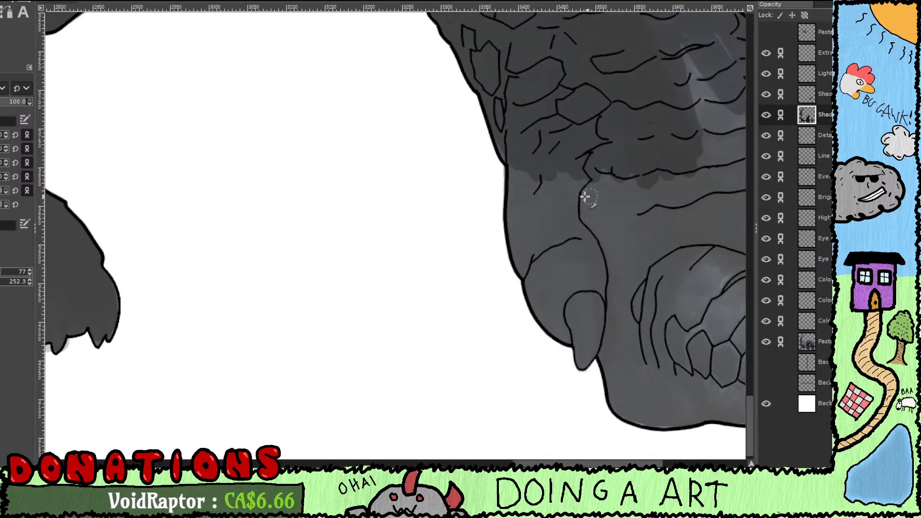
Step: Shade the far foot's small inner toe, sole and nearest large claw, and outline the shadow above the large toes
{"action": "mouse_move", "coordinate": [517, 159]}
{"action": "left_mouse_down"}
{"action": "mouse_move", "coordinate": [502, 138]}
{"action": "mouse_move", "coordinate": [511, 144]}
{"action": "mouse_move", "coordinate": [526, 266]}
{"action": "mouse_move", "coordinate": [566, 330]}
{"action": "mouse_move", "coordinate": [577, 332]}
{"action": "mouse_move", "coordinate": [580, 321]}
{"action": "mouse_move", "coordinate": [584, 362]}
{"action": "mouse_move", "coordinate": [599, 301]}
{"action": "mouse_move", "coordinate": [595, 238]}
{"action": "mouse_move", "coordinate": [583, 228]}
{"action": "mouse_move", "coordinate": [573, 303]}
{"action": "mouse_move", "coordinate": [548, 289]}
{"action": "mouse_move", "coordinate": [557, 263]}
{"action": "mouse_move", "coordinate": [585, 291]}
{"action": "mouse_move", "coordinate": [596, 275]}
{"action": "left_mouse_up"}
{"action": "mouse_move", "coordinate": [644, 309]}
{"action": "left_mouse_down"}
{"action": "mouse_move", "coordinate": [539, 222]}
{"action": "mouse_move", "coordinate": [504, 250]}
{"action": "mouse_move", "coordinate": [503, 284]}
{"action": "mouse_move", "coordinate": [508, 305]}
{"action": "mouse_move", "coordinate": [552, 342]}
{"action": "left_mouse_up"}
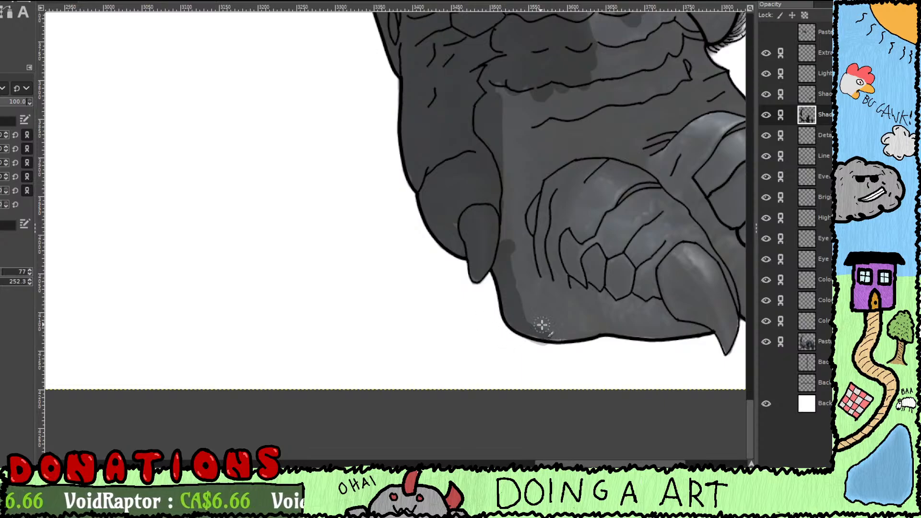
{"action": "mouse_move", "coordinate": [533, 333]}
{"action": "left_mouse_down"}
{"action": "mouse_move", "coordinate": [633, 334]}
{"action": "mouse_move", "coordinate": [566, 310]}
{"action": "mouse_move", "coordinate": [642, 310]}
{"action": "mouse_move", "coordinate": [647, 294]}
{"action": "mouse_move", "coordinate": [608, 243]}
{"action": "mouse_move", "coordinate": [622, 293]}
{"action": "mouse_move", "coordinate": [636, 293]}
{"action": "mouse_move", "coordinate": [616, 262]}
{"action": "left_mouse_up"}
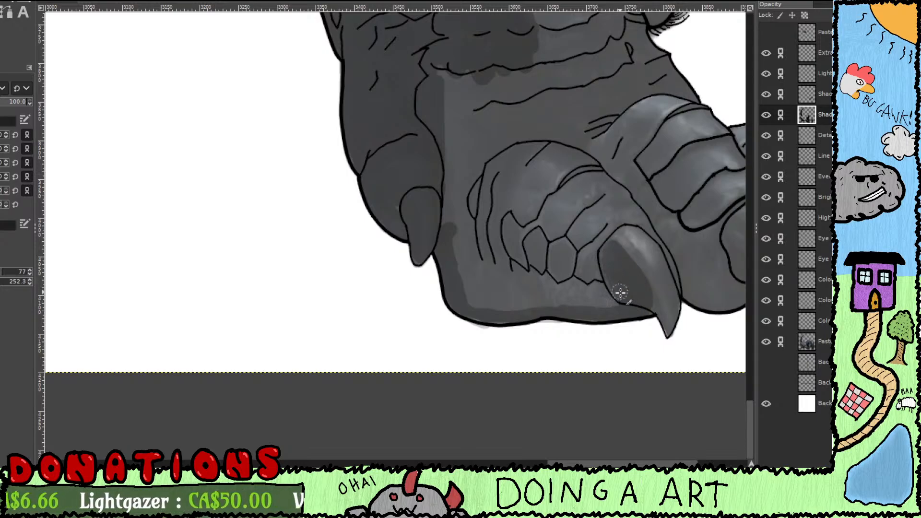
{"action": "mouse_move", "coordinate": [597, 250]}
{"action": "left_mouse_down"}
{"action": "mouse_move", "coordinate": [585, 287]}
{"action": "mouse_move", "coordinate": [613, 290]}
{"action": "mouse_move", "coordinate": [596, 288]}
{"action": "mouse_move", "coordinate": [578, 264]}
{"action": "mouse_move", "coordinate": [512, 252]}
{"action": "mouse_move", "coordinate": [489, 263]}
{"action": "mouse_move", "coordinate": [465, 249]}
{"action": "mouse_move", "coordinate": [460, 190]}
{"action": "mouse_move", "coordinate": [452, 191]}
{"action": "left_mouse_up"}
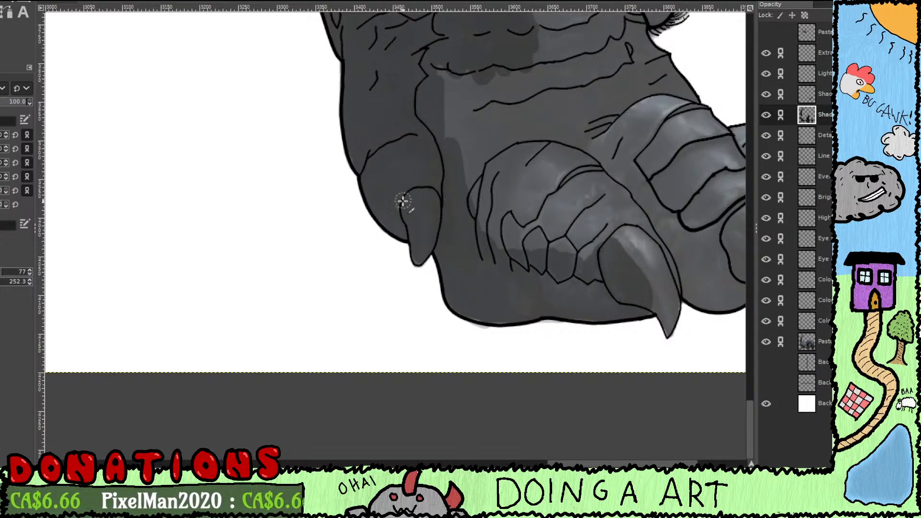
{"action": "mouse_move", "coordinate": [445, 95]}
{"action": "left_mouse_down"}
{"action": "mouse_move", "coordinate": [454, 190]}
{"action": "mouse_move", "coordinate": [453, 166]}
{"action": "mouse_move", "coordinate": [471, 175]}
{"action": "mouse_move", "coordinate": [518, 257]}
{"action": "mouse_move", "coordinate": [509, 227]}
{"action": "mouse_move", "coordinate": [518, 161]}
{"action": "mouse_move", "coordinate": [534, 152]}
{"action": "mouse_move", "coordinate": [578, 164]}
{"action": "mouse_move", "coordinate": [582, 139]}
{"action": "mouse_move", "coordinate": [648, 88]}
{"action": "mouse_move", "coordinate": [684, 88]}
{"action": "mouse_move", "coordinate": [714, 107]}
{"action": "left_mouse_up"}
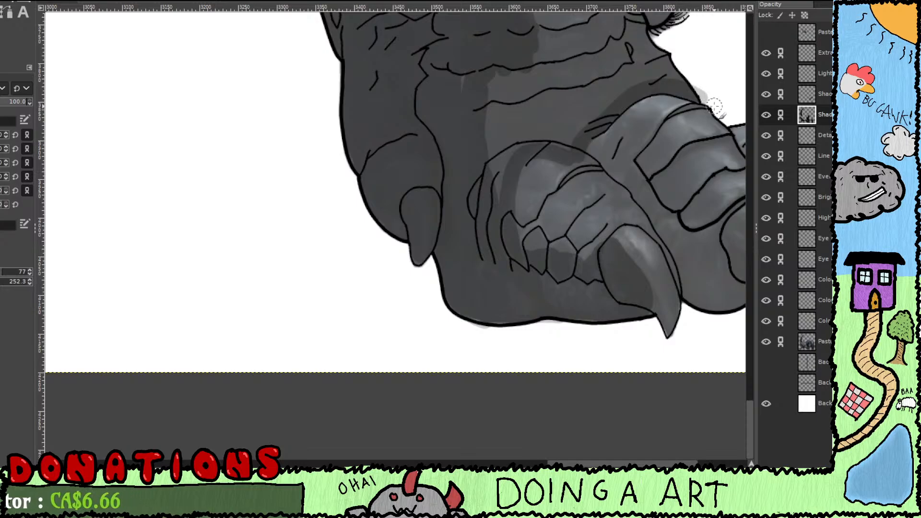
{"action": "left_click_drag", "start_coordinate": [676, 132], "coordinate": [552, 209]}
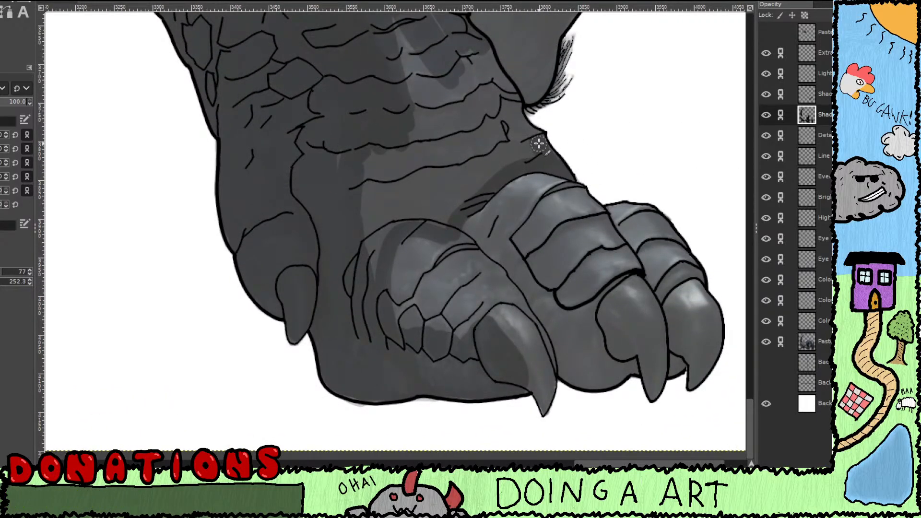
Step: Fill the remaining light areas of the far foreleg's wrist and the top of the foot with shadow down to the toes
{"action": "scroll", "coordinate": [514, 121], "scroll_direction": "up", "scroll_amount": 3}
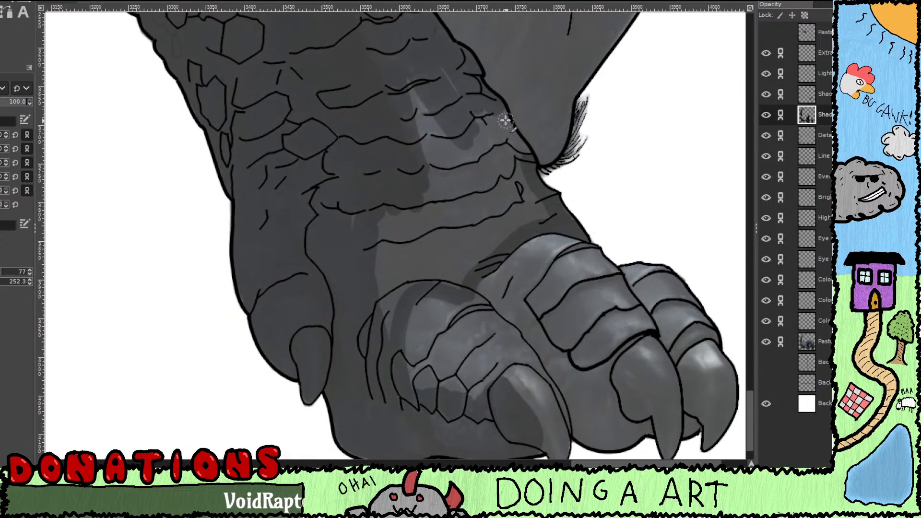
{"action": "mouse_move", "coordinate": [509, 132]}
{"action": "left_mouse_down"}
{"action": "mouse_move", "coordinate": [526, 168]}
{"action": "mouse_move", "coordinate": [518, 185]}
{"action": "left_mouse_up"}
{"action": "left_click_drag", "start_coordinate": [478, 87], "coordinate": [493, 190]}
{"action": "left_click_drag", "start_coordinate": [450, 79], "coordinate": [468, 178]}
{"action": "left_click_drag", "start_coordinate": [424, 108], "coordinate": [437, 190]}
{"action": "mouse_move", "coordinate": [411, 91]}
{"action": "left_mouse_down"}
{"action": "mouse_move", "coordinate": [419, 133]}
{"action": "mouse_move", "coordinate": [405, 242]}
{"action": "mouse_move", "coordinate": [382, 276]}
{"action": "mouse_move", "coordinate": [382, 340]}
{"action": "left_mouse_up"}
{"action": "left_click_drag", "start_coordinate": [411, 255], "coordinate": [397, 325]}
{"action": "mouse_move", "coordinate": [418, 212]}
{"action": "left_mouse_down"}
{"action": "mouse_move", "coordinate": [383, 256]}
{"action": "mouse_move", "coordinate": [426, 240]}
{"action": "left_mouse_up"}
{"action": "mouse_move", "coordinate": [436, 163]}
{"action": "left_mouse_down"}
{"action": "mouse_move", "coordinate": [442, 239]}
{"action": "mouse_move", "coordinate": [461, 235]}
{"action": "left_mouse_up"}
{"action": "left_click_drag", "start_coordinate": [468, 145], "coordinate": [481, 232]}
{"action": "mouse_move", "coordinate": [480, 124]}
{"action": "left_mouse_down"}
{"action": "mouse_move", "coordinate": [489, 167]}
{"action": "mouse_move", "coordinate": [514, 212]}
{"action": "left_mouse_up"}
{"action": "mouse_move", "coordinate": [521, 179]}
{"action": "left_mouse_down"}
{"action": "mouse_move", "coordinate": [517, 219]}
{"action": "mouse_move", "coordinate": [498, 200]}
{"action": "mouse_move", "coordinate": [456, 285]}
{"action": "mouse_move", "coordinate": [435, 227]}
{"action": "mouse_move", "coordinate": [417, 270]}
{"action": "left_mouse_up"}
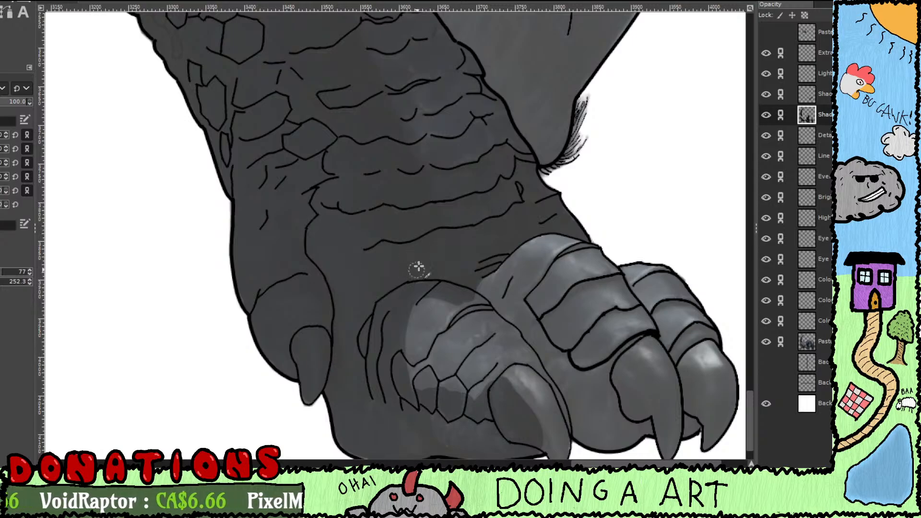
Step: Shade the lower part of the far foot's nearest large claw, and fill the inner side of the middle claw with shadow
{"action": "scroll", "coordinate": [470, 209], "scroll_direction": "down", "scroll_amount": 3}
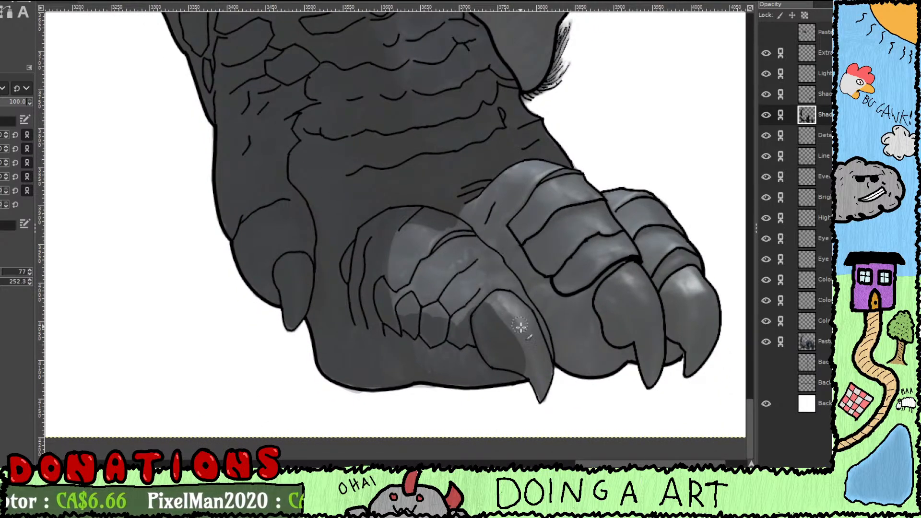
{"action": "scroll", "coordinate": [519, 325], "scroll_direction": "down", "scroll_amount": 4}
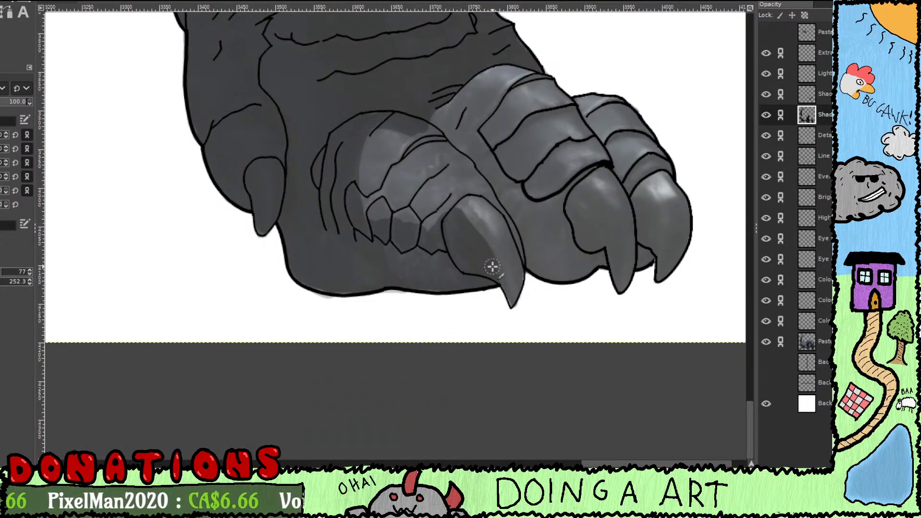
{"action": "mouse_move", "coordinate": [499, 282]}
{"action": "left_mouse_down"}
{"action": "mouse_move", "coordinate": [508, 320]}
{"action": "mouse_move", "coordinate": [501, 294]}
{"action": "left_mouse_up"}
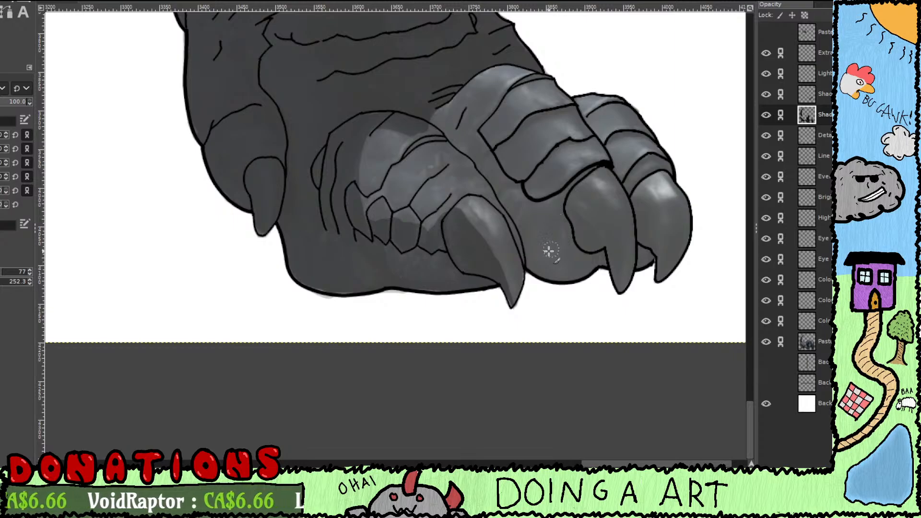
{"action": "left_click_drag", "start_coordinate": [560, 242], "coordinate": [532, 268]}
{"action": "mouse_move", "coordinate": [552, 217]}
{"action": "left_mouse_down"}
{"action": "mouse_move", "coordinate": [584, 252]}
{"action": "mouse_move", "coordinate": [592, 313]}
{"action": "left_mouse_up"}
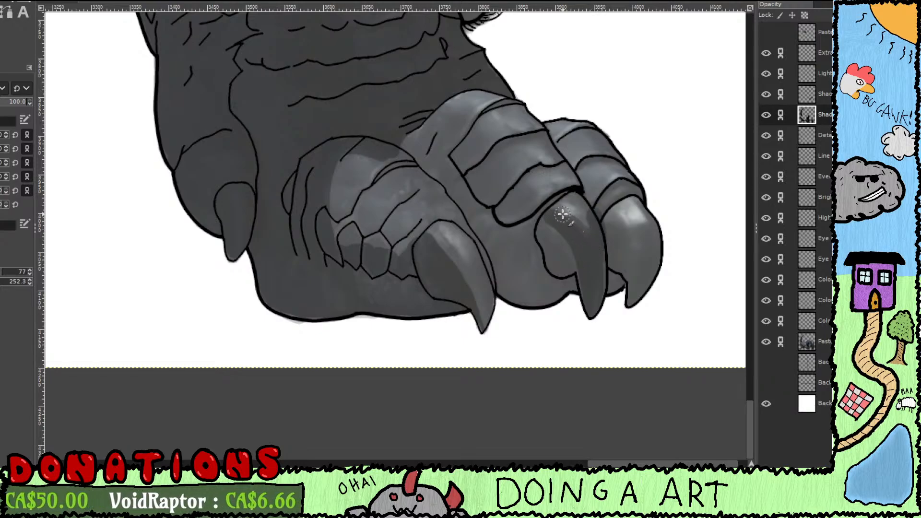
{"action": "left_click_drag", "start_coordinate": [555, 220], "coordinate": [554, 224]}
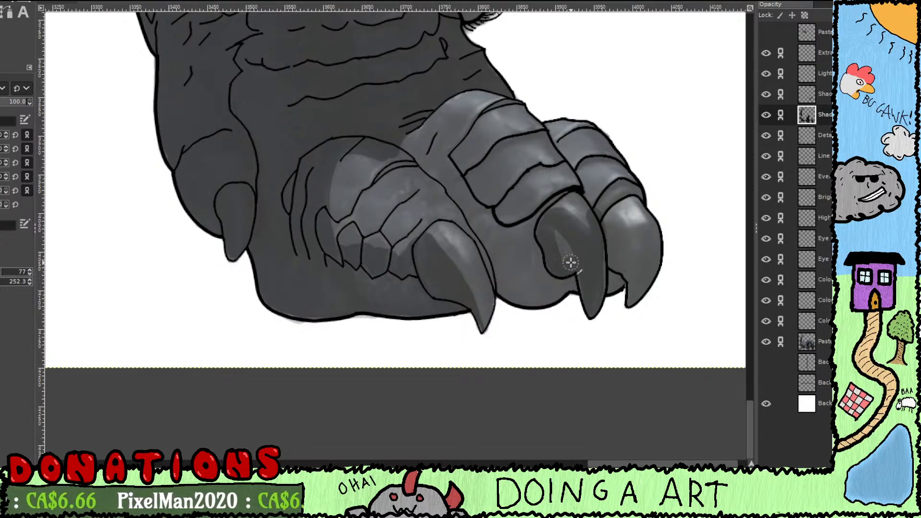
{"action": "key", "text": "shift+e"}
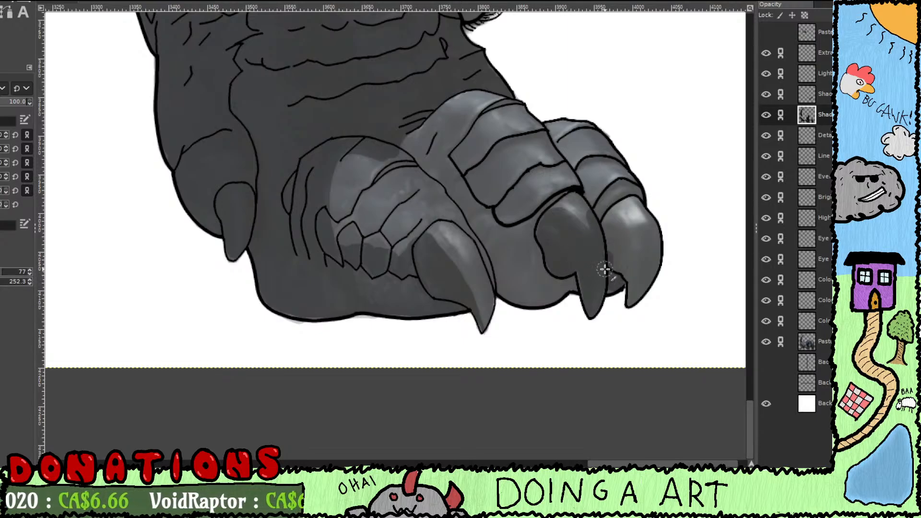
Step: Shade the inner side of the middle toe's scale bands, fill the pad beneath it, and start the outermost claw's shadow
{"action": "mouse_move", "coordinate": [573, 281]}
{"action": "left_mouse_down"}
{"action": "mouse_move", "coordinate": [549, 292]}
{"action": "mouse_move", "coordinate": [502, 279]}
{"action": "mouse_move", "coordinate": [448, 175]}
{"action": "mouse_move", "coordinate": [406, 140]}
{"action": "mouse_move", "coordinate": [460, 209]}
{"action": "mouse_move", "coordinate": [486, 179]}
{"action": "mouse_move", "coordinate": [443, 177]}
{"action": "mouse_move", "coordinate": [533, 227]}
{"action": "mouse_move", "coordinate": [550, 248]}
{"action": "mouse_move", "coordinate": [511, 261]}
{"action": "mouse_move", "coordinate": [539, 253]}
{"action": "mouse_move", "coordinate": [487, 205]}
{"action": "mouse_move", "coordinate": [488, 219]}
{"action": "left_mouse_up"}
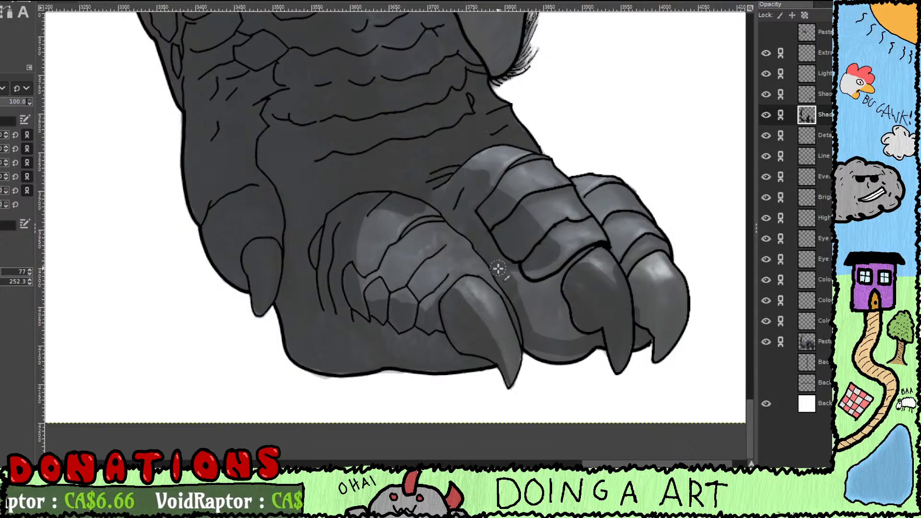
{"action": "left_click_drag", "start_coordinate": [523, 291], "coordinate": [513, 278]}
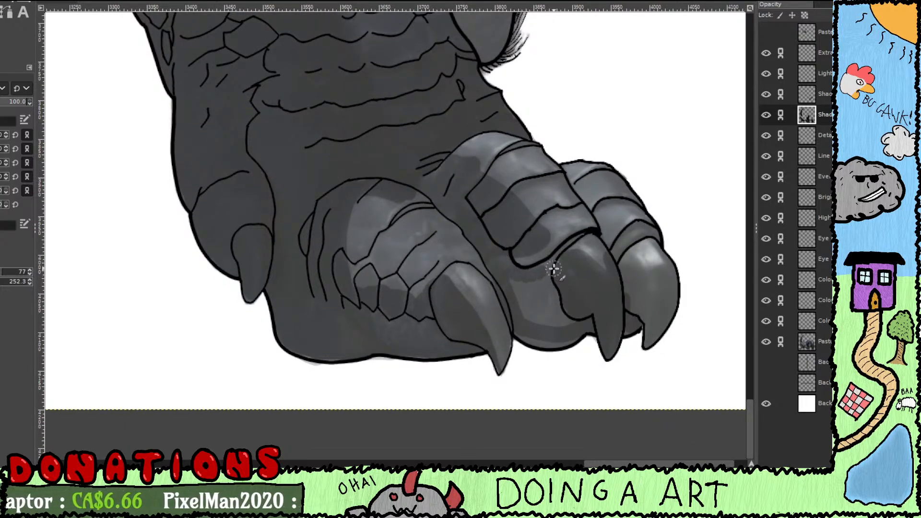
{"action": "mouse_move", "coordinate": [553, 273]}
{"action": "left_mouse_down"}
{"action": "mouse_move", "coordinate": [569, 323]}
{"action": "mouse_move", "coordinate": [531, 325]}
{"action": "mouse_move", "coordinate": [481, 292]}
{"action": "left_mouse_up"}
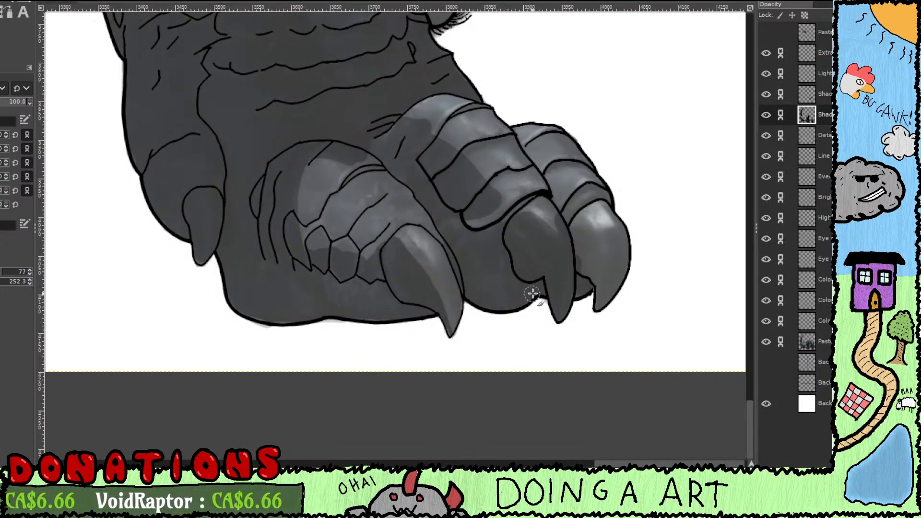
{"action": "left_click_drag", "start_coordinate": [566, 309], "coordinate": [524, 290]}
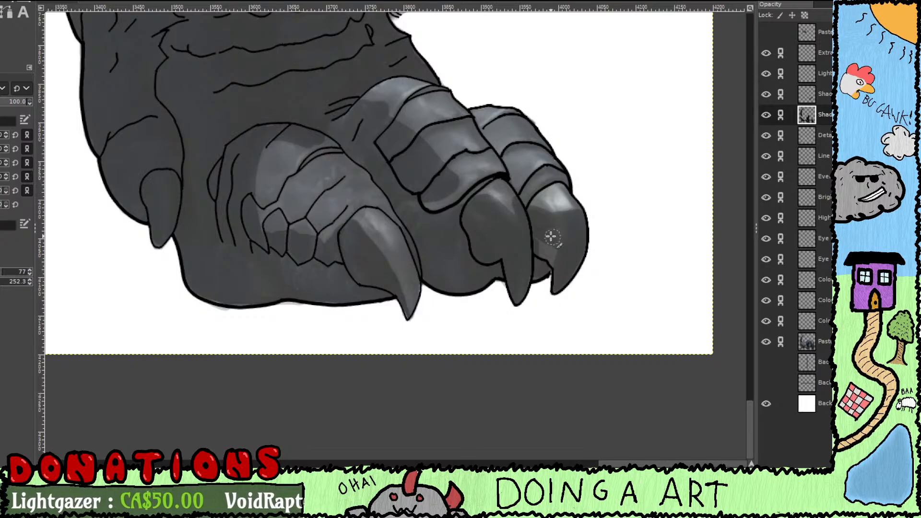
Step: Extend the shadow over the middle and outermost claws, leaving only small highlights near their bases
{"action": "scroll", "coordinate": [554, 264], "scroll_direction": "up", "scroll_amount": 3}
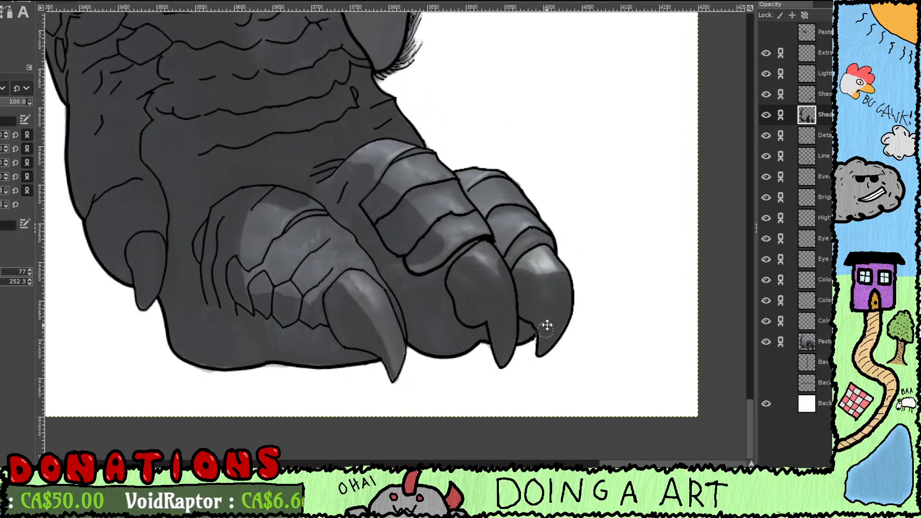
{"action": "scroll", "coordinate": [555, 266], "scroll_direction": "up", "scroll_amount": 3}
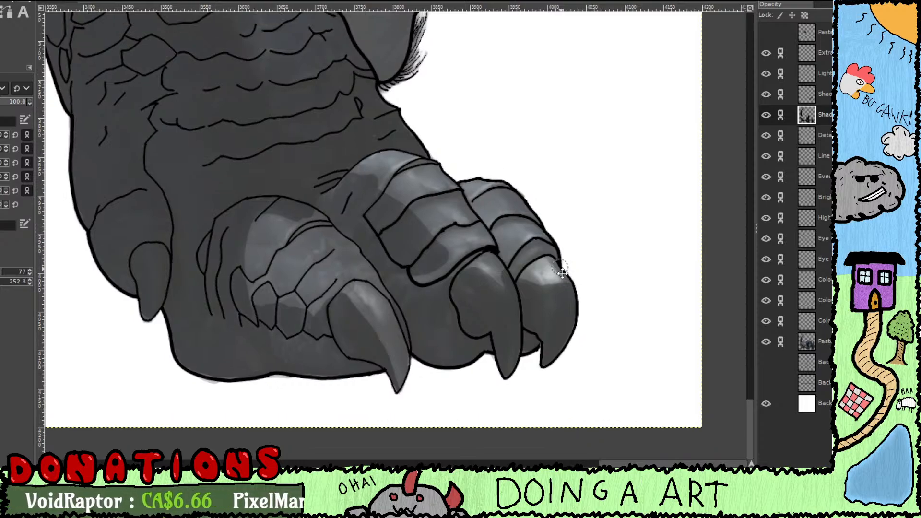
{"action": "scroll", "coordinate": [538, 307], "scroll_direction": "right", "scroll_amount": 2}
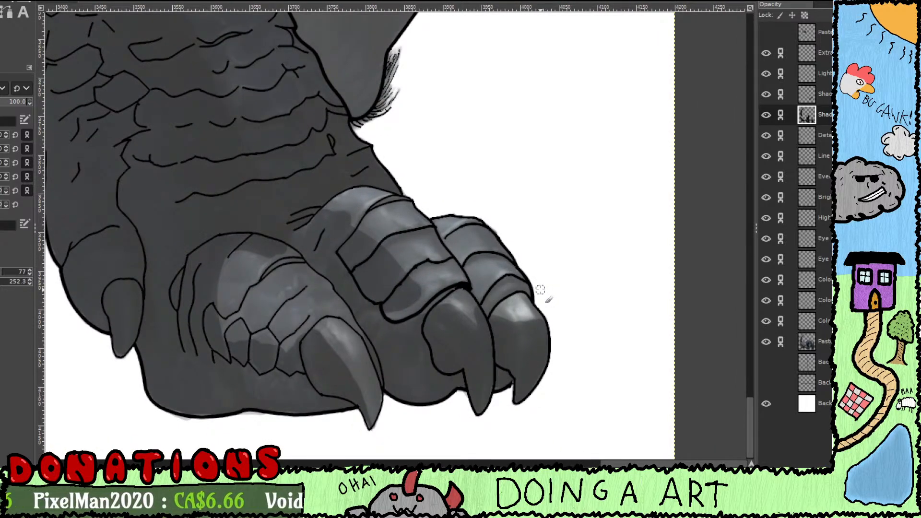
{"action": "scroll", "coordinate": [484, 329], "scroll_direction": "up", "scroll_amount": 2}
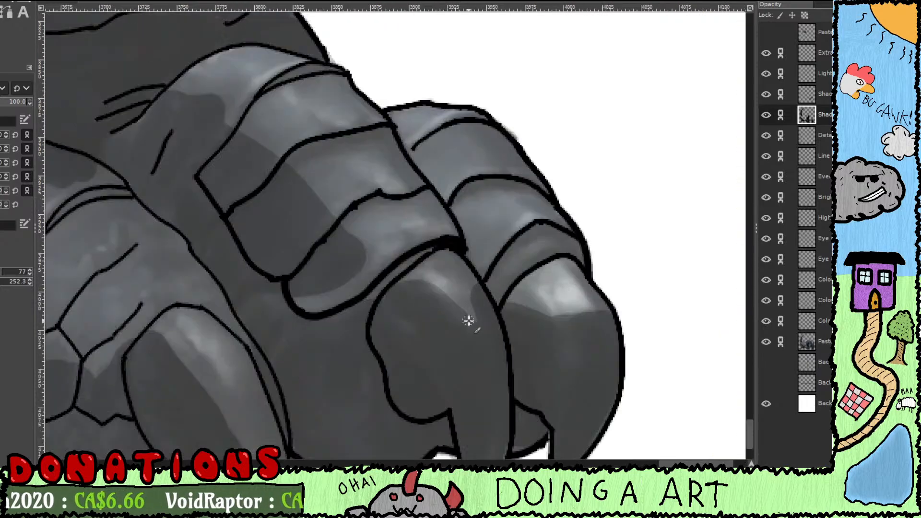
{"action": "mouse_move", "coordinate": [470, 290]}
{"action": "left_mouse_down"}
{"action": "mouse_move", "coordinate": [483, 322]}
{"action": "mouse_move", "coordinate": [453, 301]}
{"action": "mouse_move", "coordinate": [457, 277]}
{"action": "mouse_move", "coordinate": [425, 257]}
{"action": "mouse_move", "coordinate": [457, 262]}
{"action": "mouse_move", "coordinate": [477, 282]}
{"action": "mouse_move", "coordinate": [450, 253]}
{"action": "mouse_move", "coordinate": [486, 323]}
{"action": "mouse_move", "coordinate": [470, 320]}
{"action": "mouse_move", "coordinate": [470, 310]}
{"action": "mouse_move", "coordinate": [542, 321]}
{"action": "mouse_move", "coordinate": [513, 281]}
{"action": "mouse_move", "coordinate": [520, 307]}
{"action": "left_mouse_up"}
{"action": "key", "text": "p"}
{"action": "mouse_move", "coordinate": [617, 318]}
{"action": "left_mouse_down"}
{"action": "mouse_move", "coordinate": [567, 292]}
{"action": "mouse_move", "coordinate": [533, 251]}
{"action": "mouse_move", "coordinate": [542, 260]}
{"action": "left_mouse_up"}
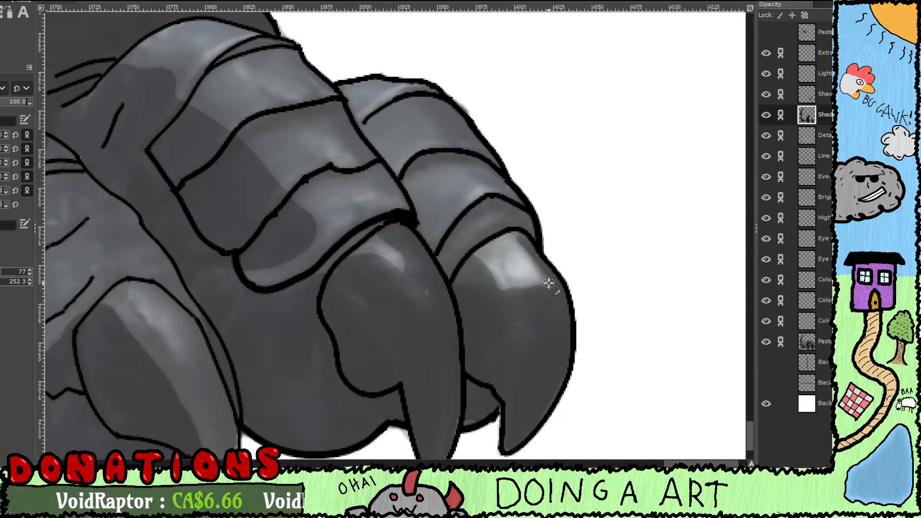
{"action": "left_click_drag", "start_coordinate": [559, 314], "coordinate": [579, 347]}
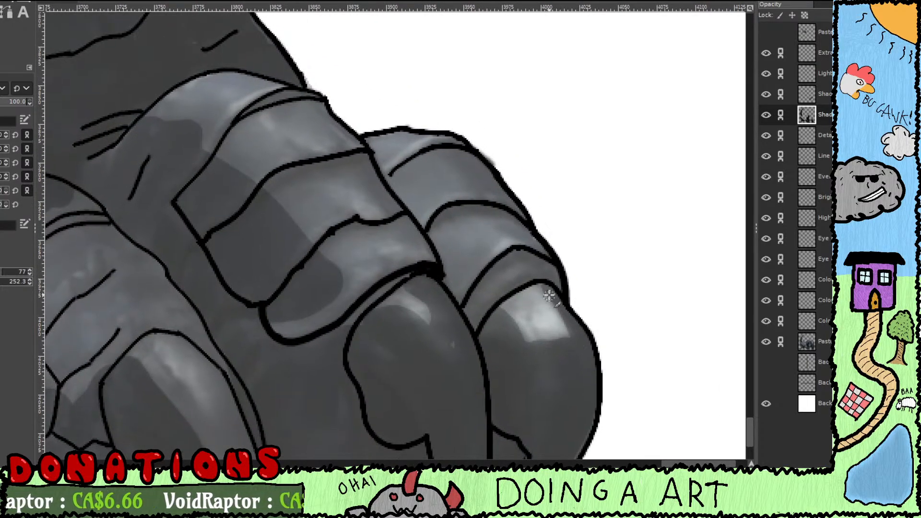
Step: Add shadow patches along the outer edge of the outermost toe's scale bands
{"action": "mouse_move", "coordinate": [557, 279]}
{"action": "left_mouse_down"}
{"action": "mouse_move", "coordinate": [504, 261]}
{"action": "mouse_move", "coordinate": [471, 295]}
{"action": "mouse_move", "coordinate": [465, 319]}
{"action": "mouse_move", "coordinate": [486, 289]}
{"action": "mouse_move", "coordinate": [472, 329]}
{"action": "mouse_move", "coordinate": [516, 280]}
{"action": "mouse_move", "coordinate": [543, 275]}
{"action": "mouse_move", "coordinate": [561, 285]}
{"action": "mouse_move", "coordinate": [515, 269]}
{"action": "mouse_move", "coordinate": [479, 302]}
{"action": "mouse_move", "coordinate": [532, 261]}
{"action": "mouse_move", "coordinate": [545, 314]}
{"action": "mouse_move", "coordinate": [525, 263]}
{"action": "left_mouse_up"}
{"action": "mouse_move", "coordinate": [470, 251]}
{"action": "left_mouse_down"}
{"action": "mouse_move", "coordinate": [538, 253]}
{"action": "mouse_move", "coordinate": [540, 262]}
{"action": "mouse_move", "coordinate": [519, 261]}
{"action": "mouse_move", "coordinate": [557, 274]}
{"action": "mouse_move", "coordinate": [571, 290]}
{"action": "mouse_move", "coordinate": [548, 268]}
{"action": "mouse_move", "coordinate": [564, 304]}
{"action": "mouse_move", "coordinate": [558, 284]}
{"action": "mouse_move", "coordinate": [505, 257]}
{"action": "mouse_move", "coordinate": [475, 217]}
{"action": "mouse_move", "coordinate": [508, 234]}
{"action": "mouse_move", "coordinate": [533, 266]}
{"action": "mouse_move", "coordinate": [499, 236]}
{"action": "mouse_move", "coordinate": [519, 252]}
{"action": "left_mouse_up"}
{"action": "mouse_move", "coordinate": [496, 219]}
{"action": "left_mouse_down"}
{"action": "mouse_move", "coordinate": [534, 260]}
{"action": "mouse_move", "coordinate": [480, 255]}
{"action": "mouse_move", "coordinate": [453, 271]}
{"action": "mouse_move", "coordinate": [485, 249]}
{"action": "mouse_move", "coordinate": [448, 269]}
{"action": "mouse_move", "coordinate": [444, 255]}
{"action": "mouse_move", "coordinate": [470, 252]}
{"action": "left_mouse_up"}
{"action": "left_click_drag", "start_coordinate": [513, 307], "coordinate": [589, 282]}
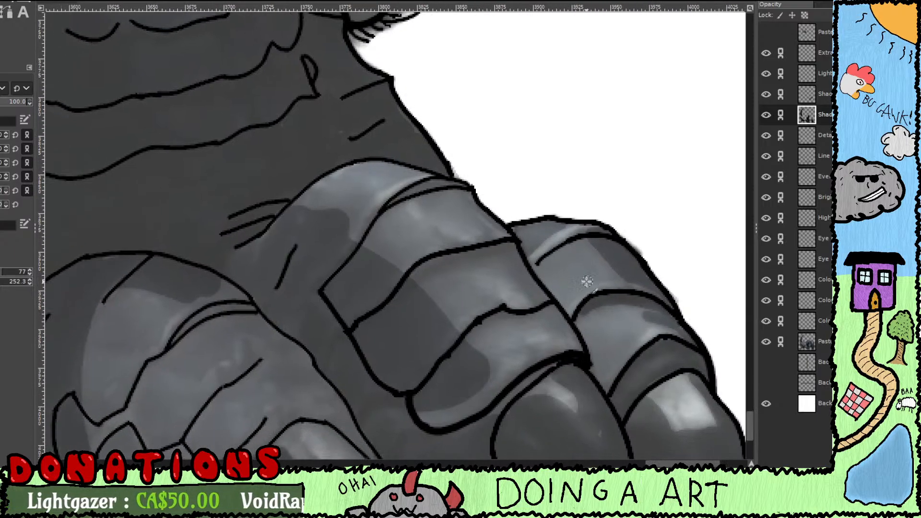
Step: Add shadows beneath the creases between the middle toe's upper scale bands
{"action": "mouse_move", "coordinate": [535, 297]}
{"action": "left_mouse_down"}
{"action": "mouse_move", "coordinate": [491, 262]}
{"action": "mouse_move", "coordinate": [469, 262]}
{"action": "mouse_move", "coordinate": [410, 290]}
{"action": "mouse_move", "coordinate": [421, 269]}
{"action": "mouse_move", "coordinate": [442, 261]}
{"action": "mouse_move", "coordinate": [517, 247]}
{"action": "mouse_move", "coordinate": [491, 256]}
{"action": "mouse_move", "coordinate": [517, 263]}
{"action": "mouse_move", "coordinate": [544, 298]}
{"action": "mouse_move", "coordinate": [501, 256]}
{"action": "mouse_move", "coordinate": [523, 274]}
{"action": "left_mouse_up"}
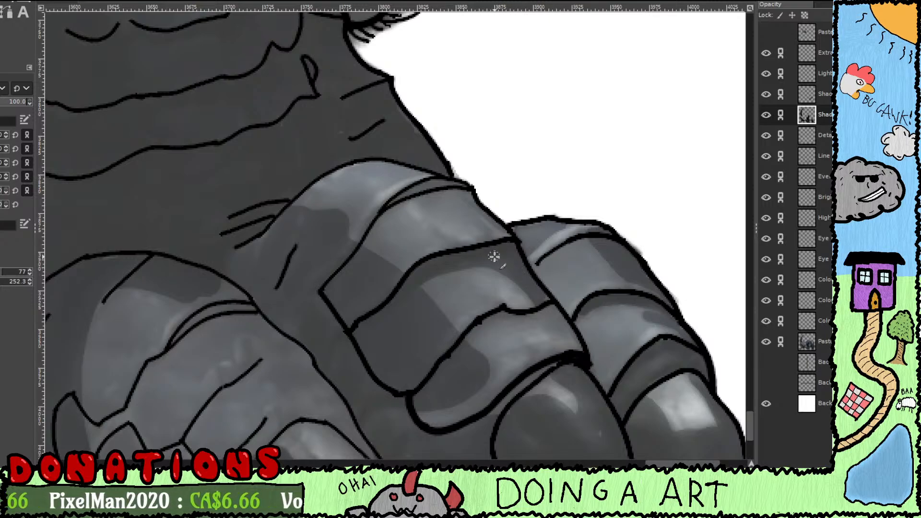
{"action": "left_click_drag", "start_coordinate": [555, 315], "coordinate": [592, 328]}
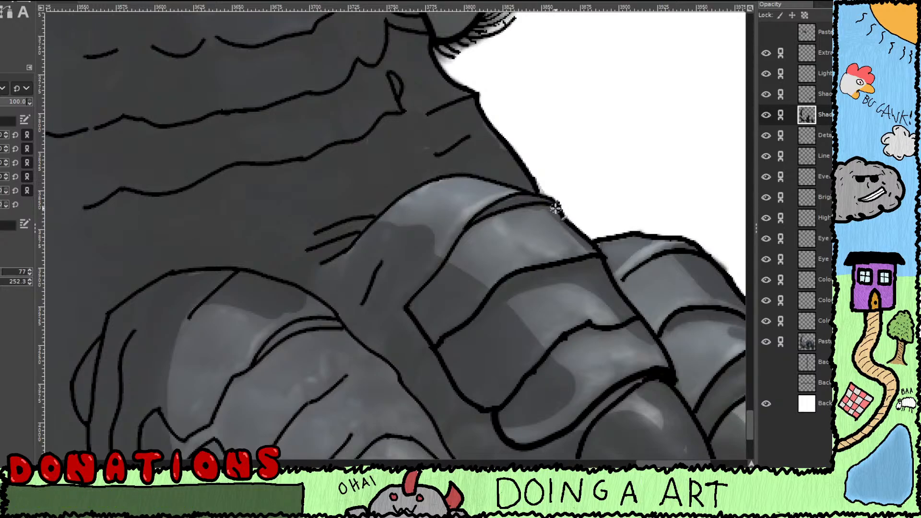
{"action": "left_click_drag", "start_coordinate": [482, 229], "coordinate": [556, 275]}
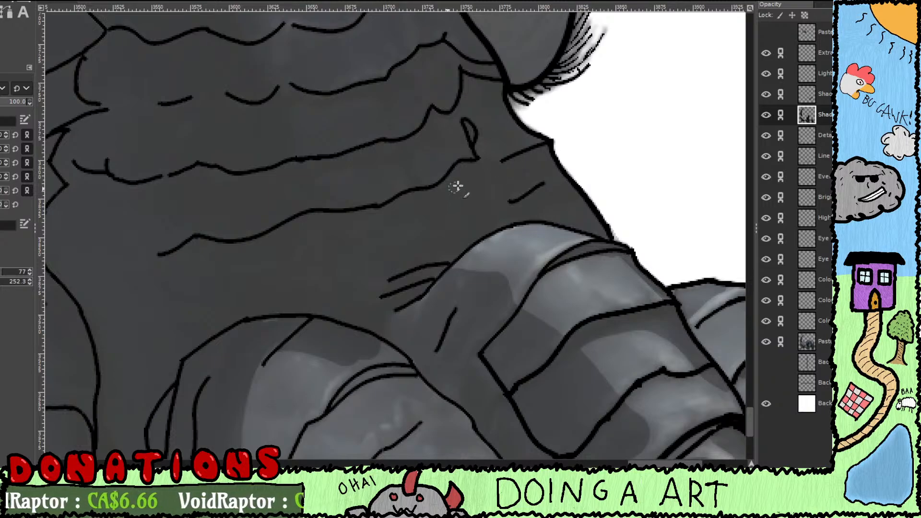
{"action": "left_click_drag", "start_coordinate": [479, 36], "coordinate": [509, 171]}
Step: Extend the shadow across the nearest large claw's outer side down to its tip, leaving a highlight near the base
{"action": "scroll", "coordinate": [513, 202], "scroll_direction": "down", "scroll_amount": 4}
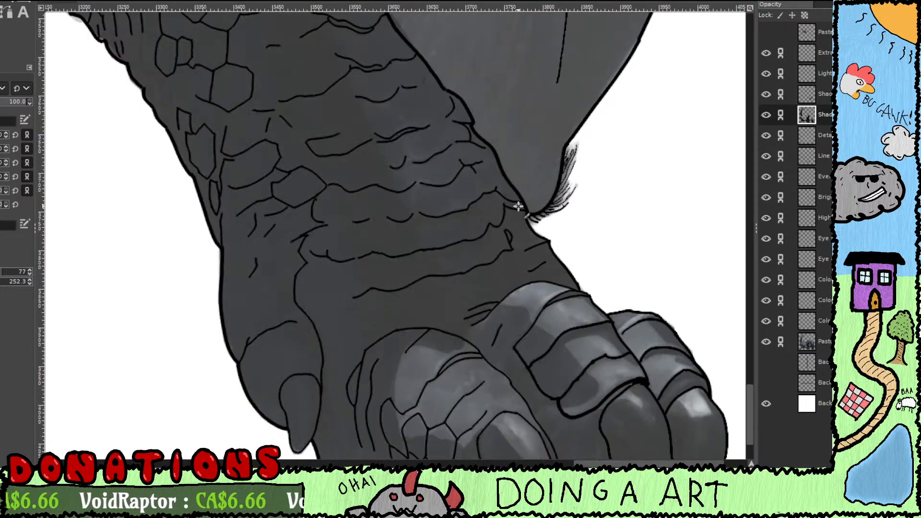
{"action": "scroll", "coordinate": [506, 298], "scroll_direction": "up", "scroll_amount": 1}
{"action": "scroll", "coordinate": [505, 298], "scroll_direction": "up", "scroll_amount": 2}
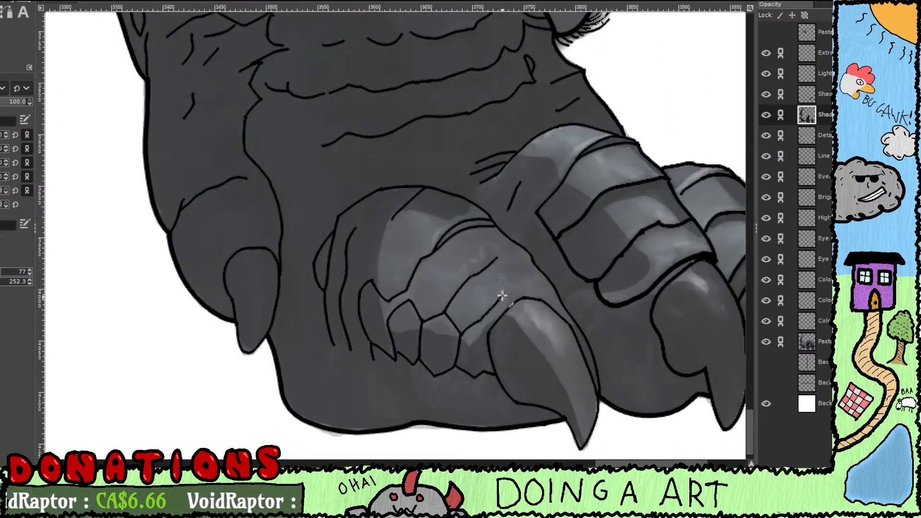
{"action": "left_click_drag", "start_coordinate": [534, 370], "coordinate": [584, 356]}
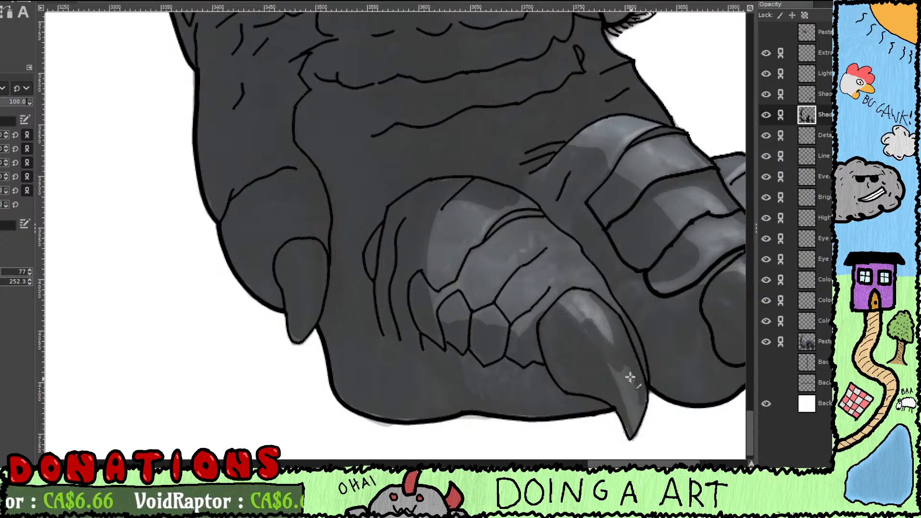
{"action": "left_click_drag", "start_coordinate": [633, 370], "coordinate": [576, 290]}
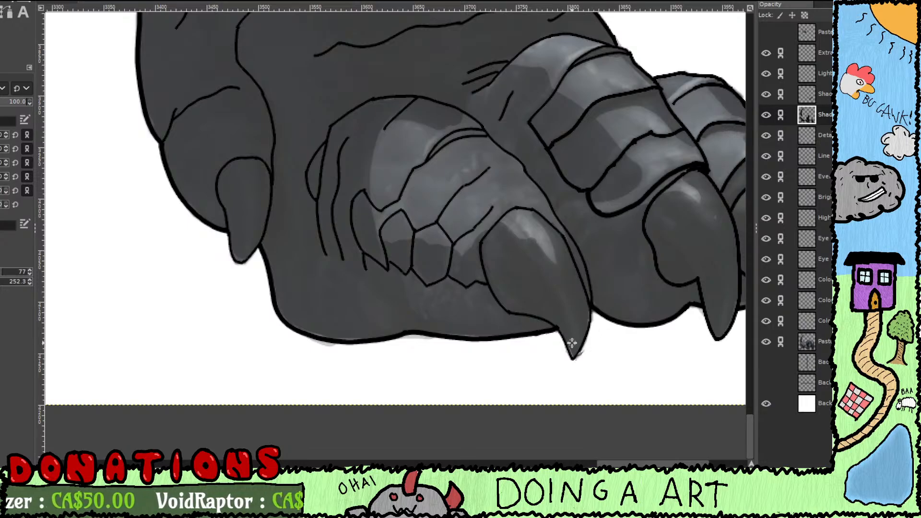
{"action": "scroll", "coordinate": [580, 342], "scroll_direction": "up", "scroll_amount": 2}
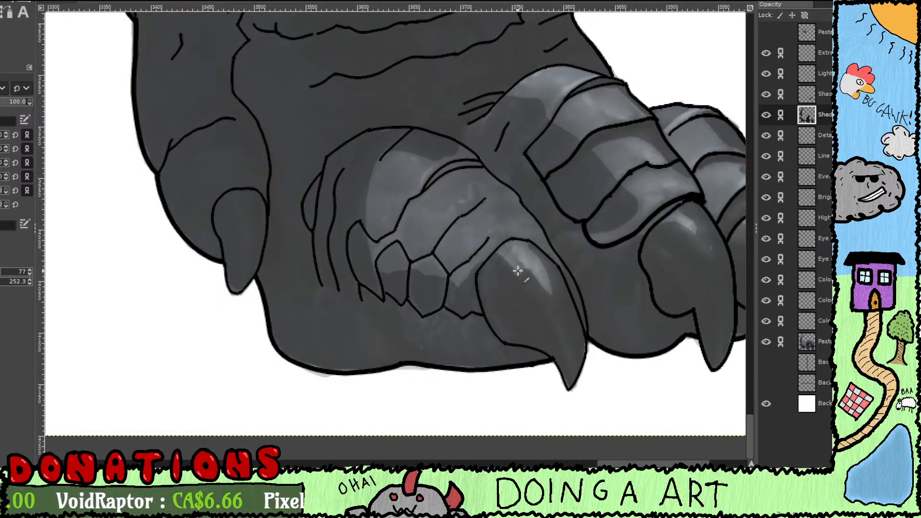
Step: Examine the shading on the far foot's toes, scales and claws from close up and from farther out
{"action": "scroll", "coordinate": [497, 235], "scroll_direction": "up", "scroll_amount": 6}
{"action": "scroll", "coordinate": [497, 235], "scroll_direction": "left", "scroll_amount": 4}
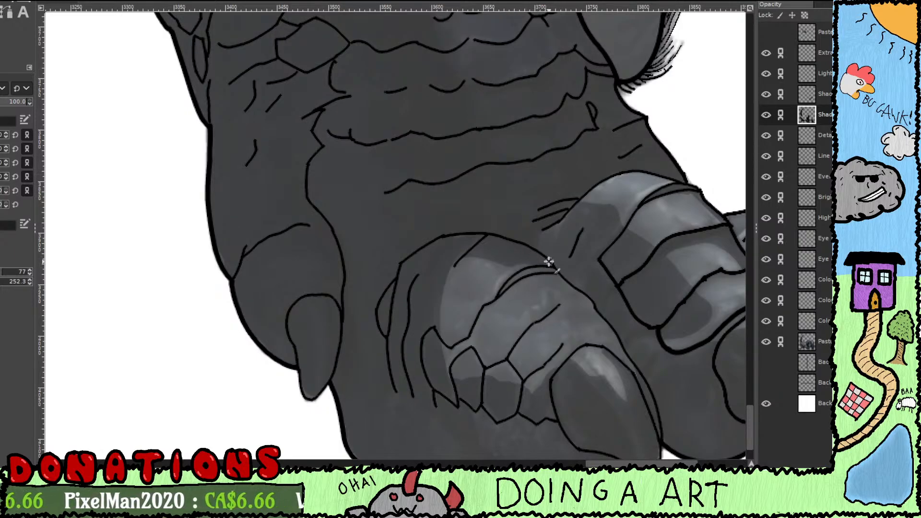
{"action": "scroll", "coordinate": [565, 261], "scroll_direction": "right", "scroll_amount": 3}
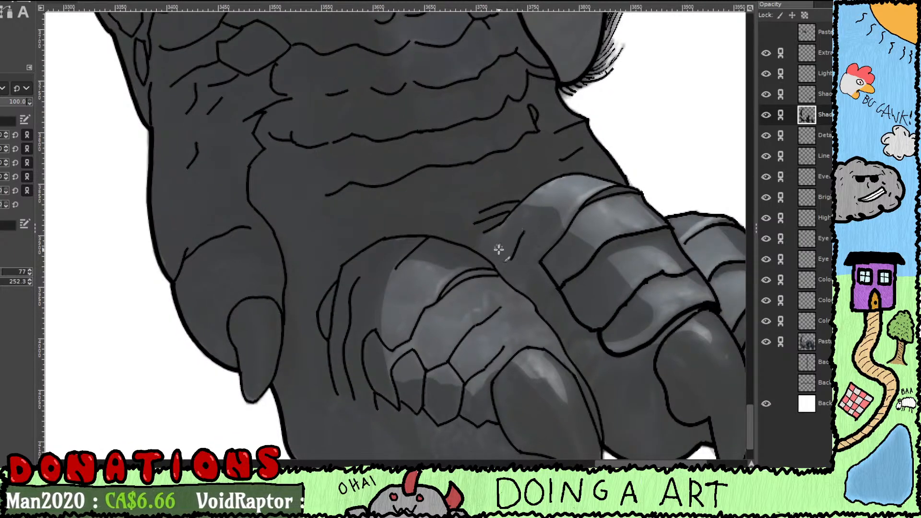
{"action": "scroll", "coordinate": [508, 267], "scroll_direction": "down", "scroll_amount": 4}
{"action": "scroll", "coordinate": [533, 209], "scroll_direction": "left", "scroll_amount": 1}
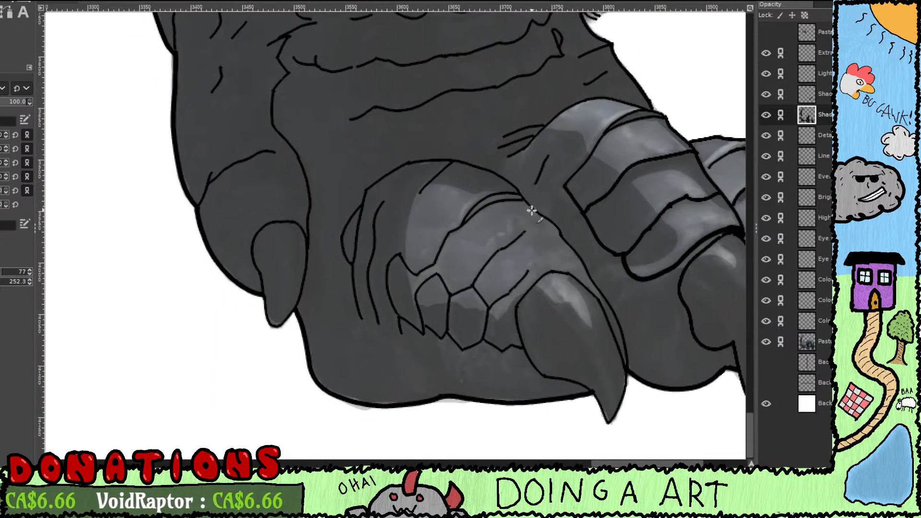
{"action": "scroll", "coordinate": [506, 236], "scroll_direction": "left", "scroll_amount": 3}
{"action": "scroll", "coordinate": [489, 293], "scroll_direction": "down", "scroll_amount": 1}
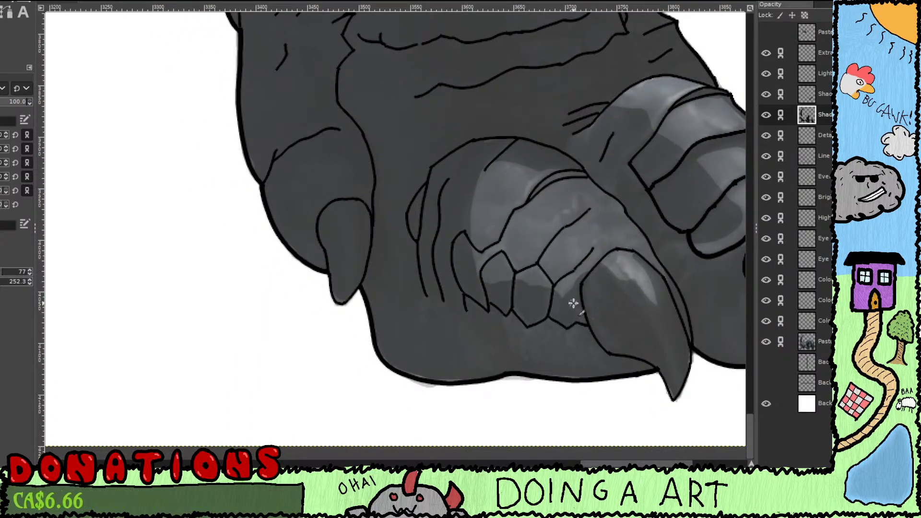
{"action": "scroll", "coordinate": [608, 293], "scroll_direction": "down", "scroll_amount": 5}
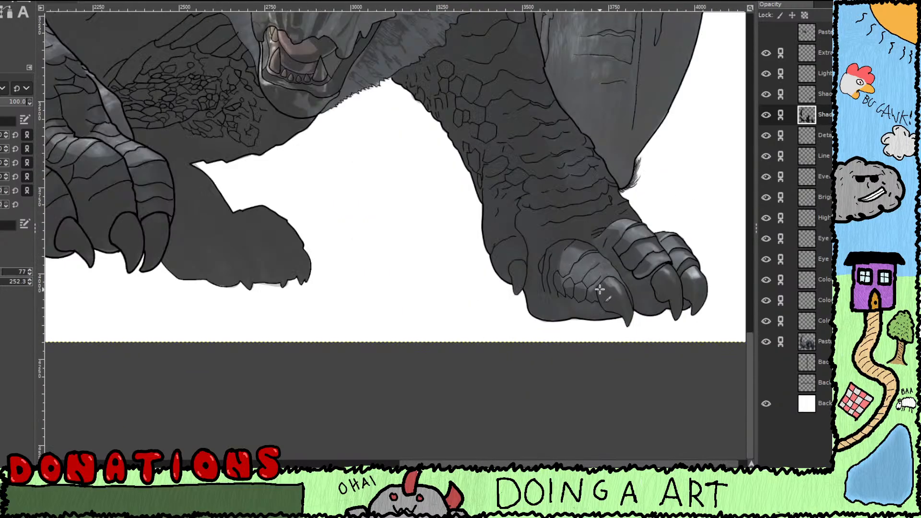
Step: Add darker shadow to the upper outer corner of the cheek fur beside the torn wing membrane
{"action": "scroll", "coordinate": [596, 288], "scroll_direction": "up", "scroll_amount": 3}
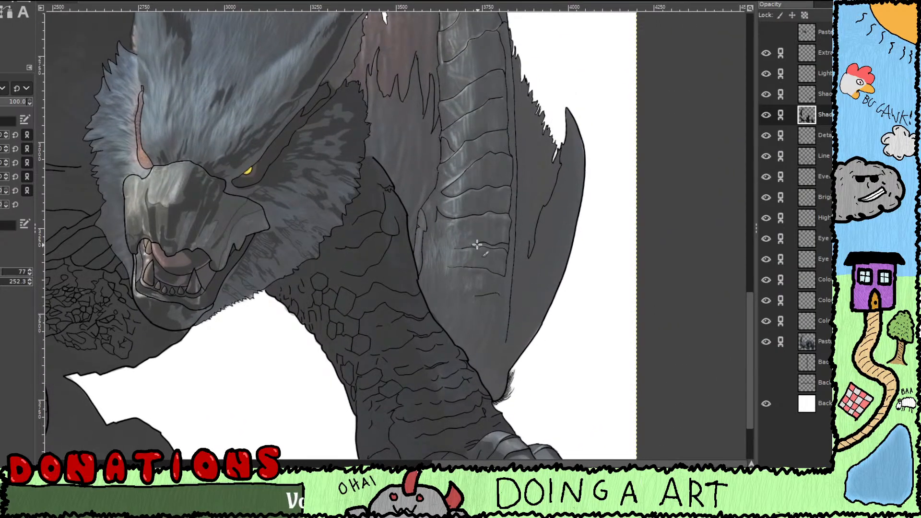
{"action": "scroll", "coordinate": [476, 226], "scroll_direction": "up", "scroll_amount": 5}
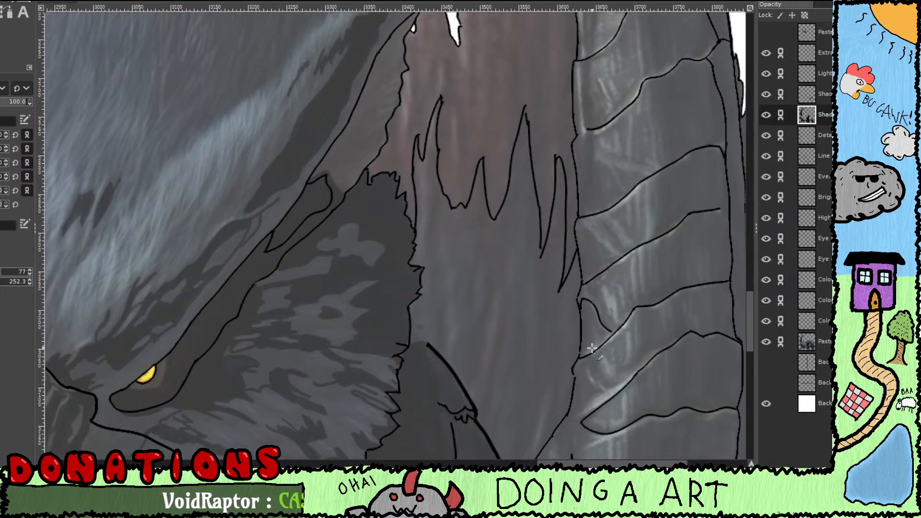
{"action": "left_click_drag", "start_coordinate": [592, 348], "coordinate": [598, 245]}
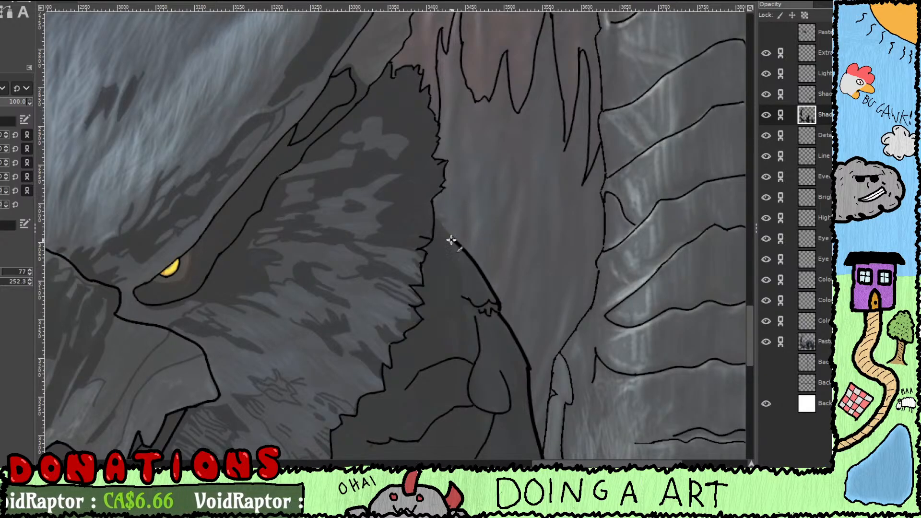
{"action": "left_click_drag", "start_coordinate": [453, 242], "coordinate": [542, 331]}
{"action": "left_click_drag", "start_coordinate": [497, 193], "coordinate": [519, 201]}
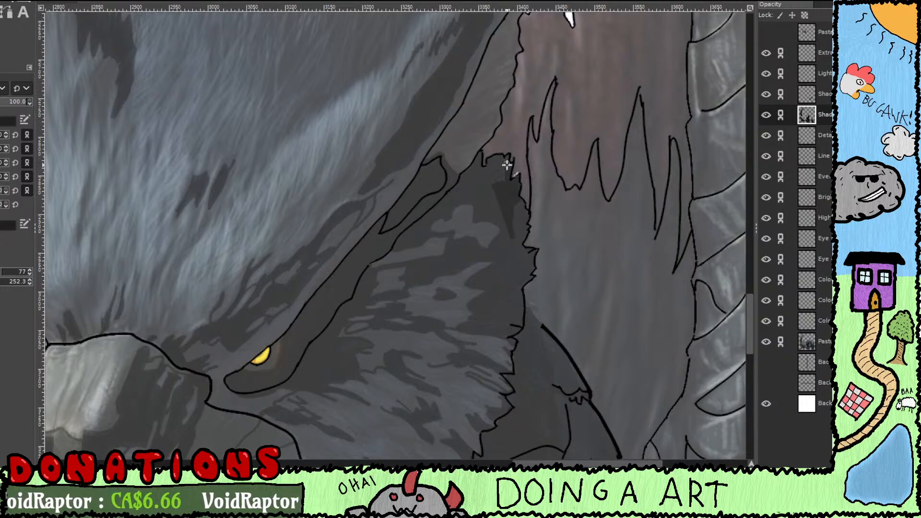
{"action": "left_click_drag", "start_coordinate": [518, 229], "coordinate": [534, 296]}
{"action": "left_click_drag", "start_coordinate": [483, 275], "coordinate": [491, 294]}
{"action": "left_click_drag", "start_coordinate": [502, 247], "coordinate": [488, 309]}
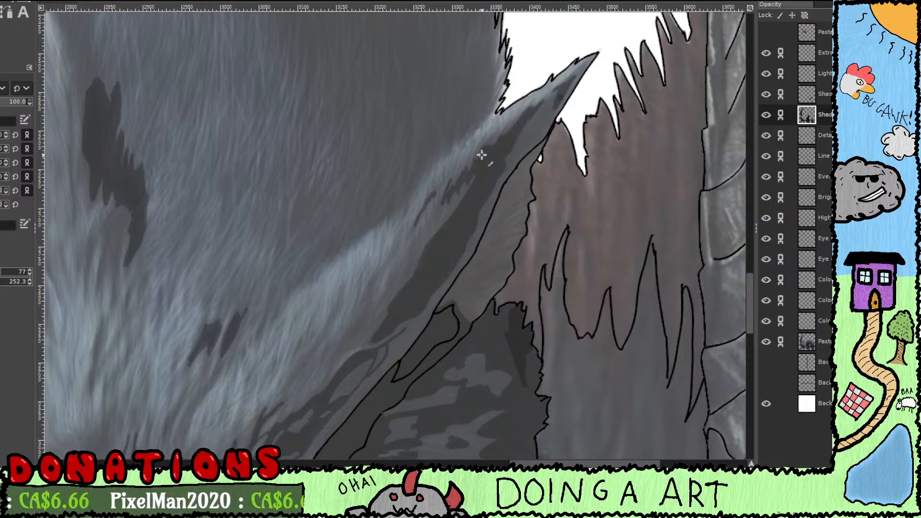
Step: Darken the narrow fur strip behind the pointed brow tuft, from near its tip down to the eye socket's upper end
{"action": "left_click_drag", "start_coordinate": [483, 165], "coordinate": [485, 237]}
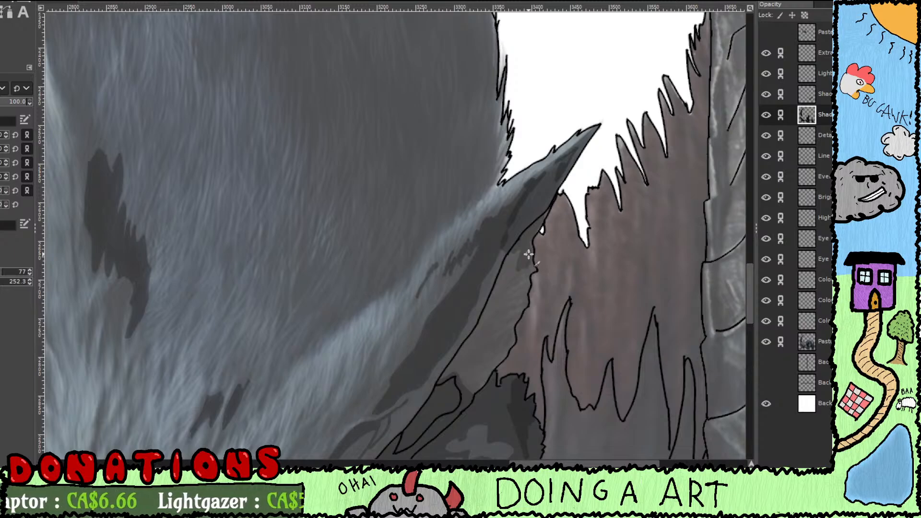
{"action": "scroll", "coordinate": [522, 258], "scroll_direction": "down", "scroll_amount": 2}
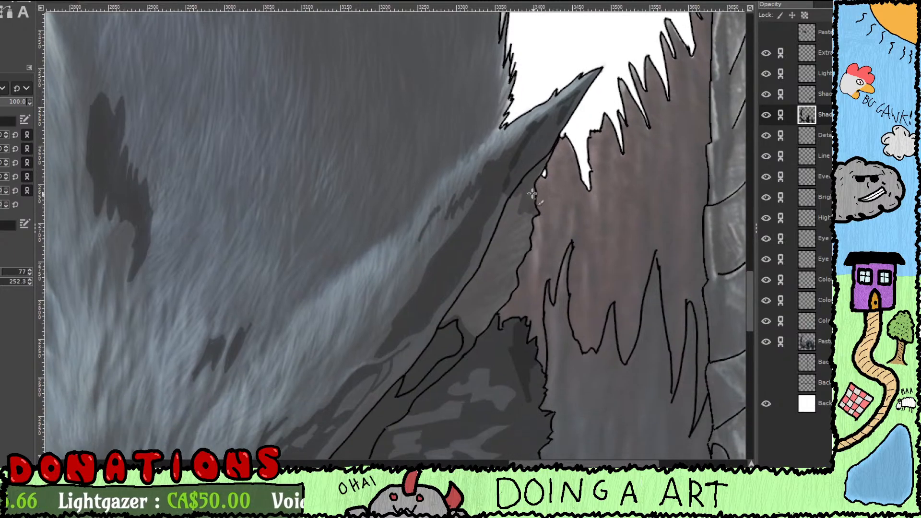
{"action": "mouse_move", "coordinate": [535, 211]}
{"action": "left_mouse_down"}
{"action": "mouse_move", "coordinate": [527, 249]}
{"action": "mouse_move", "coordinate": [512, 265]}
{"action": "mouse_move", "coordinate": [511, 187]}
{"action": "mouse_move", "coordinate": [452, 299]}
{"action": "mouse_move", "coordinate": [464, 346]}
{"action": "mouse_move", "coordinate": [471, 347]}
{"action": "mouse_move", "coordinate": [510, 273]}
{"action": "left_mouse_up"}
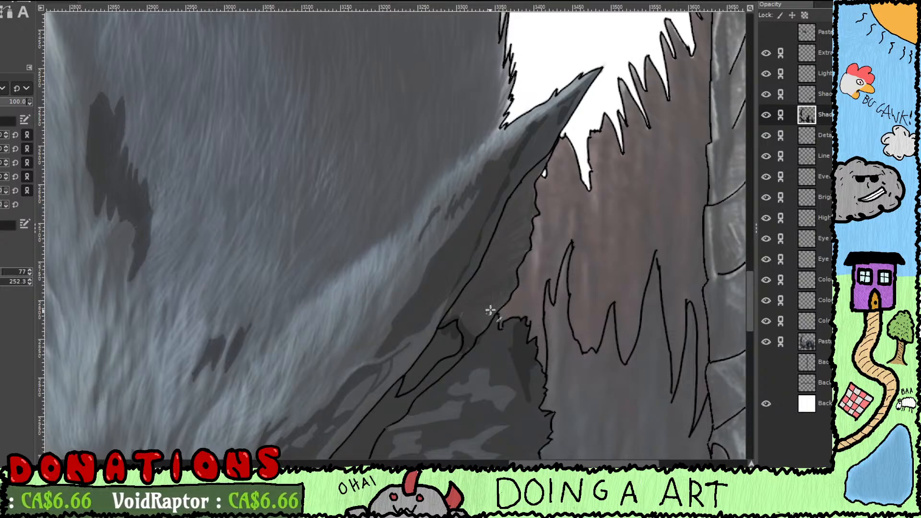
{"action": "left_click_drag", "start_coordinate": [529, 241], "coordinate": [578, 154]}
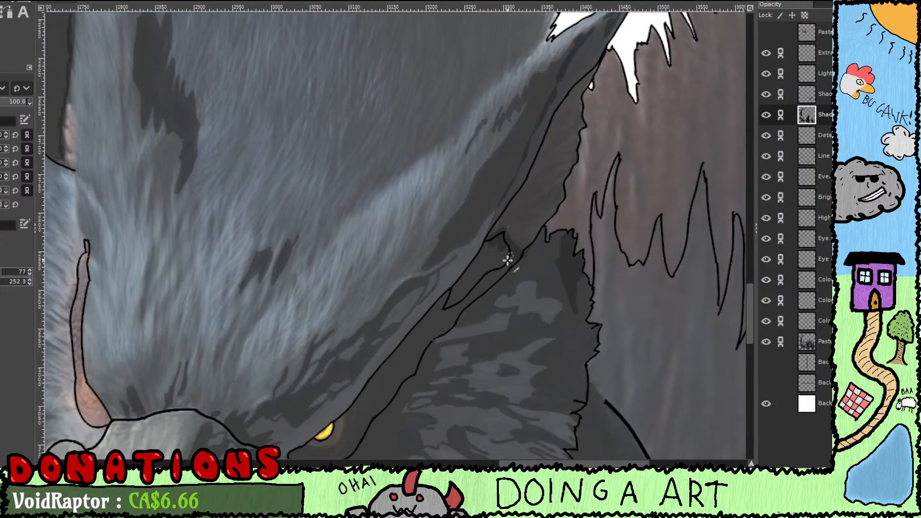
{"action": "mouse_move", "coordinate": [483, 286]}
{"action": "left_mouse_down"}
{"action": "mouse_move", "coordinate": [519, 229]}
{"action": "mouse_move", "coordinate": [469, 285]}
{"action": "mouse_move", "coordinate": [449, 327]}
{"action": "left_mouse_up"}
{"action": "mouse_move", "coordinate": [510, 211]}
{"action": "left_mouse_down"}
{"action": "mouse_move", "coordinate": [452, 299]}
{"action": "mouse_move", "coordinate": [498, 239]}
{"action": "mouse_move", "coordinate": [565, 191]}
{"action": "left_mouse_up"}
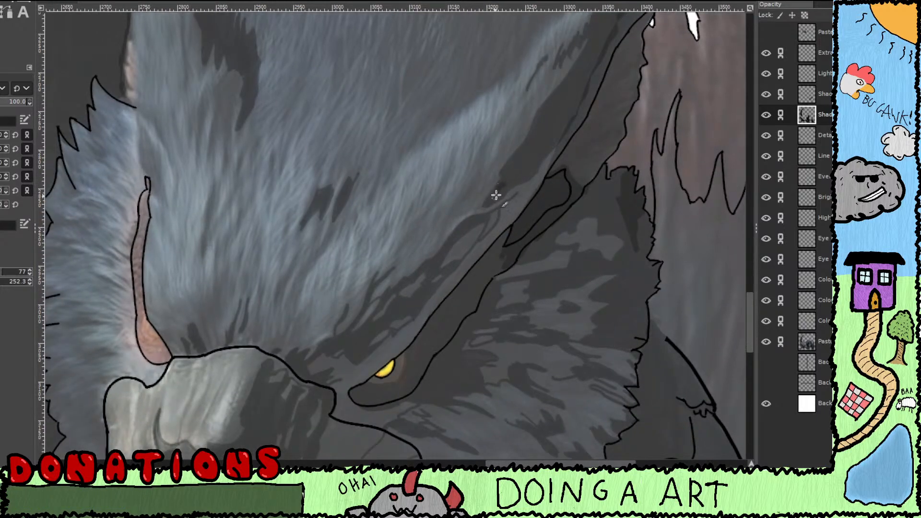
{"action": "mouse_move", "coordinate": [489, 206]}
{"action": "left_mouse_down"}
{"action": "mouse_move", "coordinate": [511, 182]}
{"action": "mouse_move", "coordinate": [536, 171]}
{"action": "mouse_move", "coordinate": [549, 180]}
{"action": "mouse_move", "coordinate": [536, 161]}
{"action": "mouse_move", "coordinate": [565, 132]}
{"action": "mouse_move", "coordinate": [560, 146]}
{"action": "mouse_move", "coordinate": [565, 138]}
{"action": "mouse_move", "coordinate": [555, 140]}
{"action": "mouse_move", "coordinate": [571, 109]}
{"action": "mouse_move", "coordinate": [508, 166]}
{"action": "mouse_move", "coordinate": [540, 117]}
{"action": "left_mouse_up"}
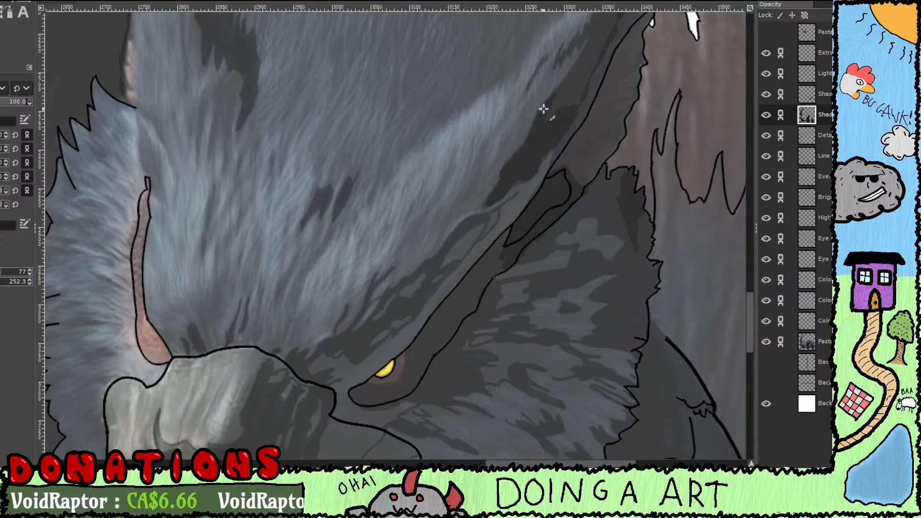
{"action": "key", "text": "ctrl+z"}
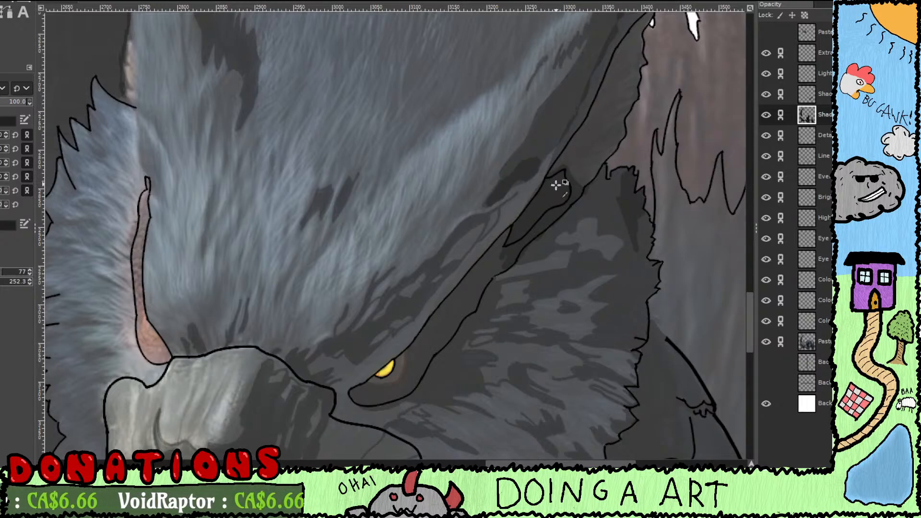
{"action": "key", "text": "ctrl+z"}
{"action": "key", "text": "ctrl+z"}
{"action": "left_click_drag", "start_coordinate": [558, 193], "coordinate": [518, 337]}
{"action": "key", "text": "ctrl+z"}
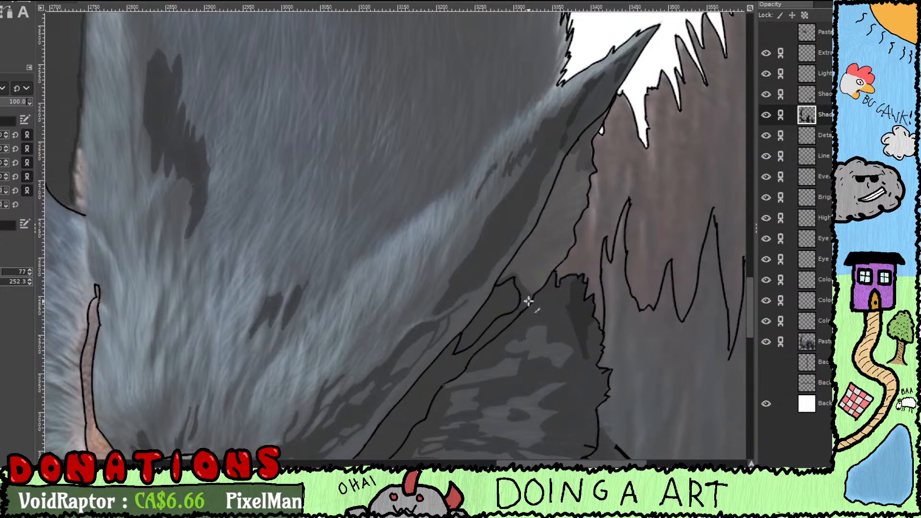
{"action": "key", "text": "ctrl+z"}
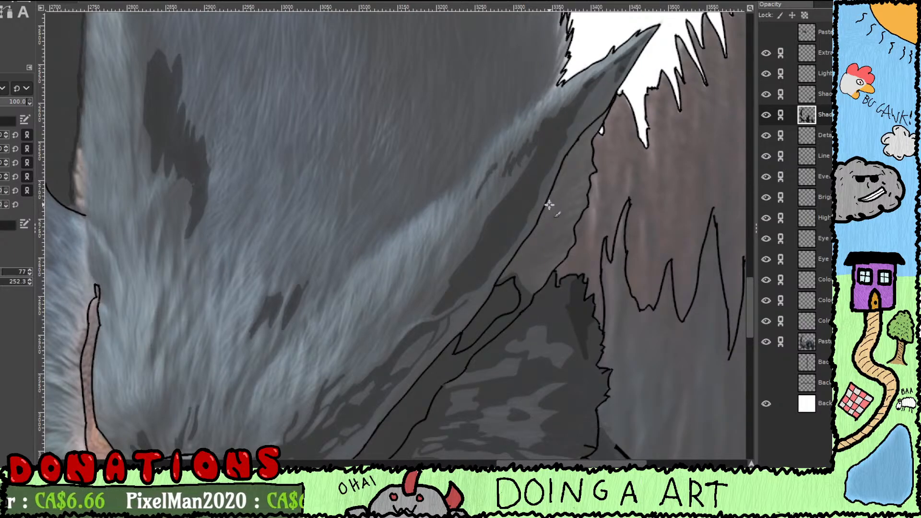
{"action": "key", "text": "ctrl+y"}
{"action": "key", "text": "ctrl+y"}
{"action": "key", "text": "ctrl+y"}
{"action": "key", "text": "ctrl+y"}
{"action": "key", "text": "ctrl+y"}
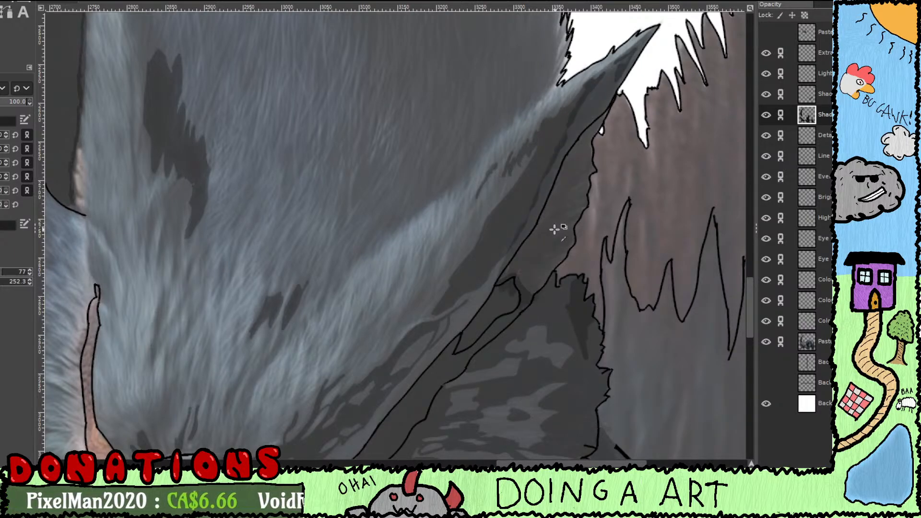
{"action": "key", "text": "ctrl+z"}
{"action": "key", "text": "ctrl+z"}
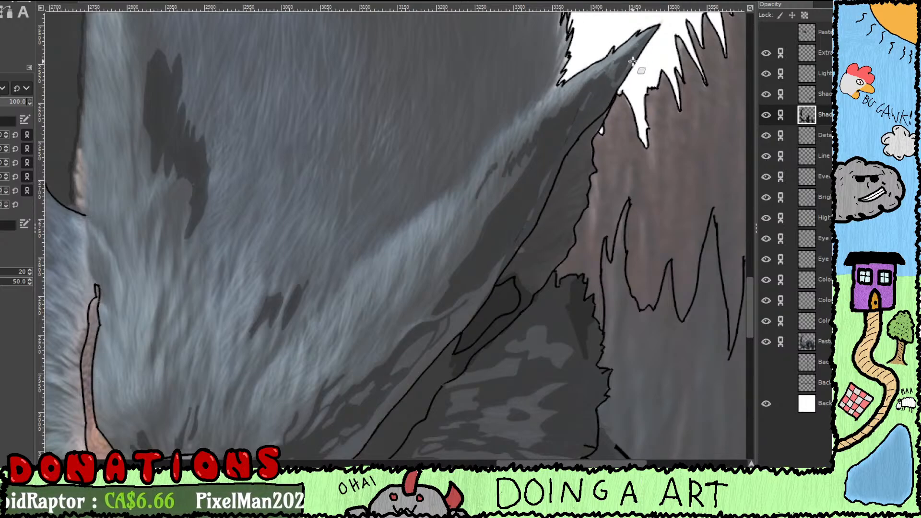
Step: Refine the dark shadow along the outline between the brow tuft and the jagged fur strip behind it
{"action": "key", "text": "p"}
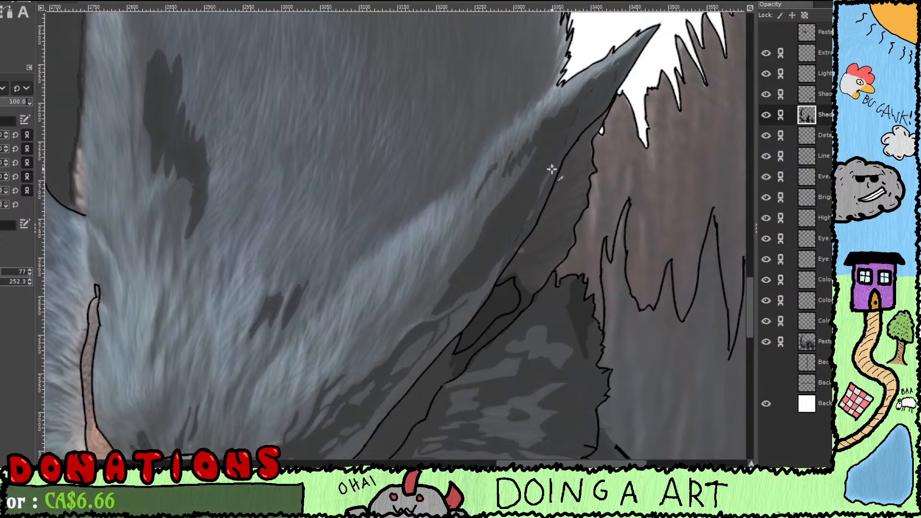
{"action": "mouse_move", "coordinate": [523, 259]}
{"action": "left_mouse_down"}
{"action": "mouse_move", "coordinate": [568, 185]}
{"action": "mouse_move", "coordinate": [588, 171]}
{"action": "left_mouse_up"}
{"action": "left_click_drag", "start_coordinate": [581, 203], "coordinate": [619, 97]}
{"action": "left_click_drag", "start_coordinate": [572, 254], "coordinate": [590, 167]}
{"action": "mouse_move", "coordinate": [536, 143]}
{"action": "left_mouse_down"}
{"action": "mouse_move", "coordinate": [545, 126]}
{"action": "mouse_move", "coordinate": [487, 188]}
{"action": "mouse_move", "coordinate": [512, 163]}
{"action": "mouse_move", "coordinate": [516, 179]}
{"action": "left_mouse_up"}
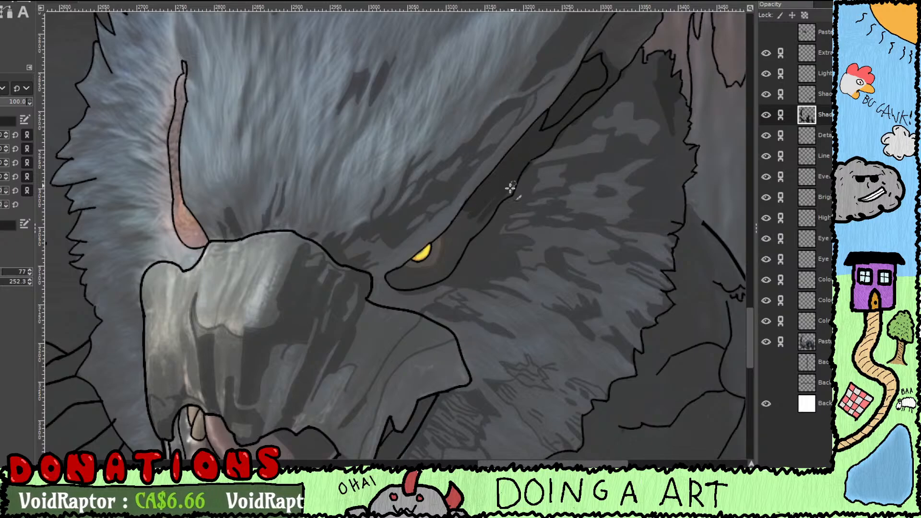
Step: Add darker shadow along the eye socket's edge and on the cheek fur directly beneath the eye
{"action": "mouse_move", "coordinate": [471, 234]}
{"action": "left_mouse_down"}
{"action": "mouse_move", "coordinate": [452, 249]}
{"action": "mouse_move", "coordinate": [465, 210]}
{"action": "mouse_move", "coordinate": [584, 132]}
{"action": "left_mouse_up"}
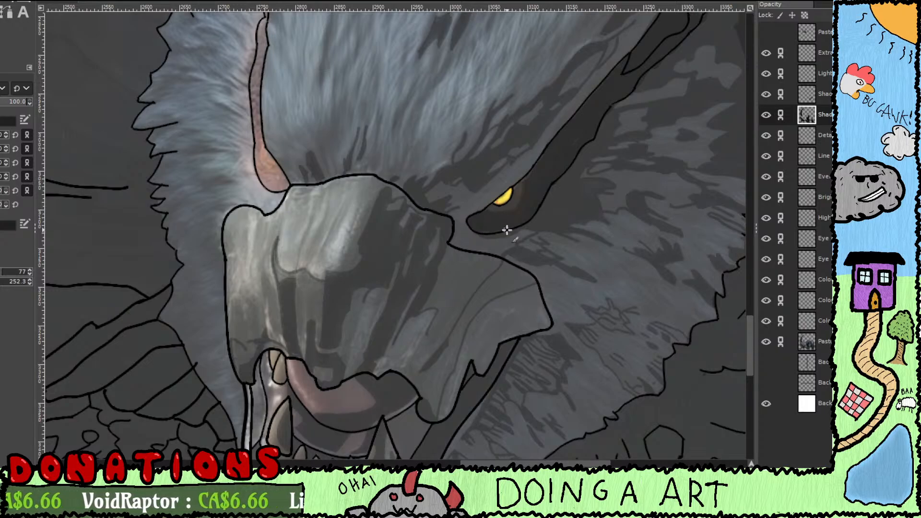
{"action": "left_click_drag", "start_coordinate": [491, 235], "coordinate": [524, 264]}
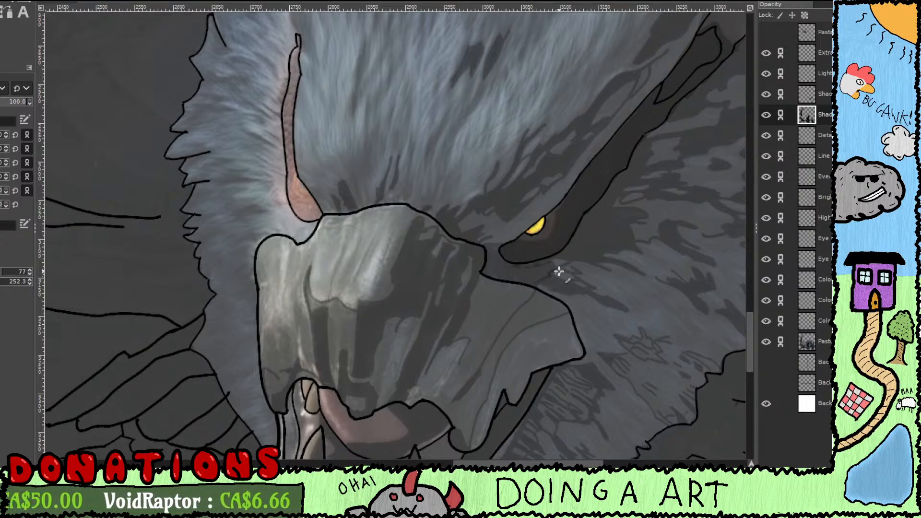
{"action": "scroll", "coordinate": [528, 265], "scroll_direction": "right", "scroll_amount": 3}
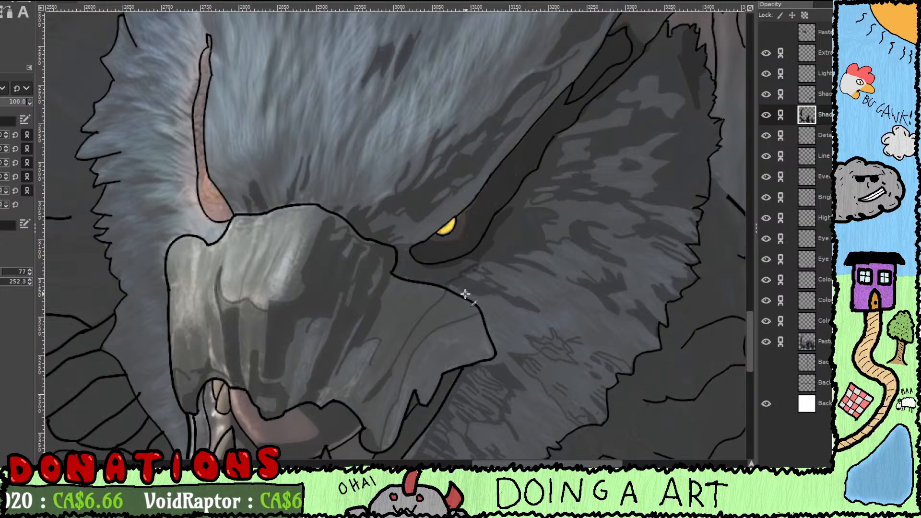
{"action": "scroll", "coordinate": [465, 280], "scroll_direction": "left", "scroll_amount": 6}
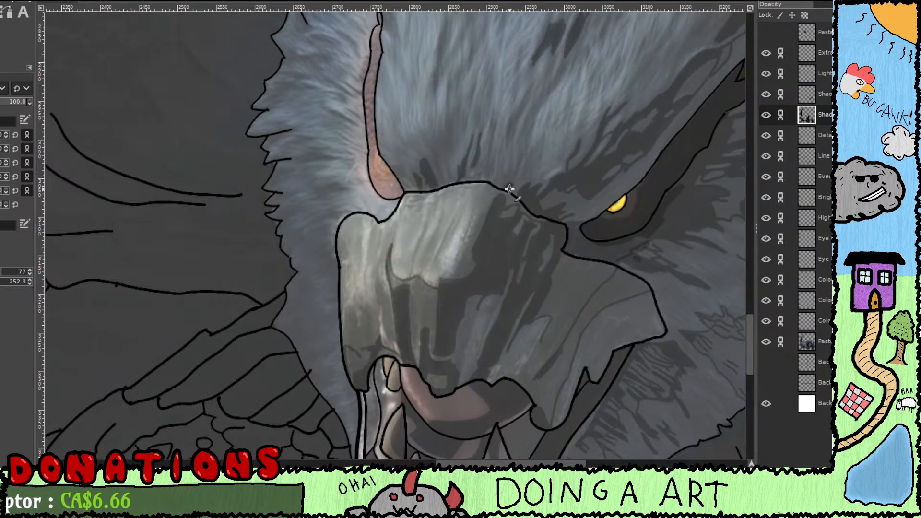
Step: Darken the rear part of the tongue beneath the upper jaw's edge
{"action": "scroll", "coordinate": [510, 219], "scroll_direction": "down", "scroll_amount": 6}
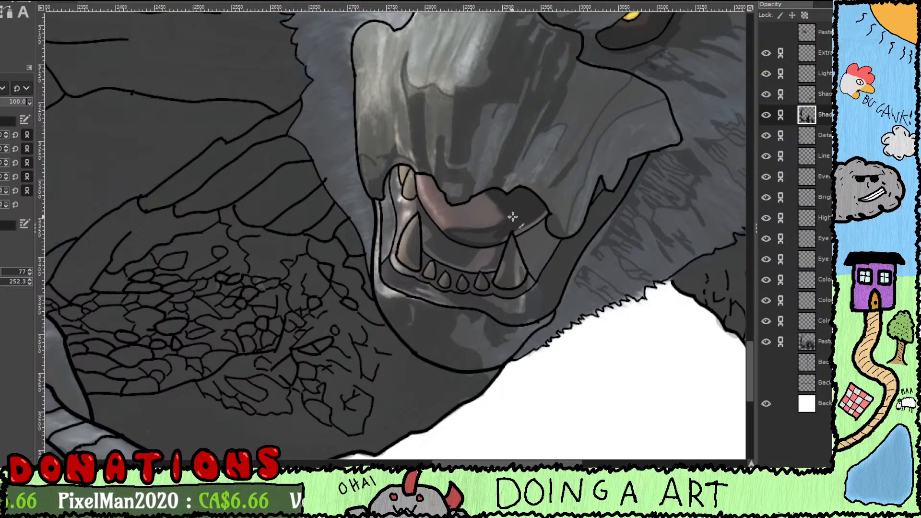
{"action": "scroll", "coordinate": [508, 225], "scroll_direction": "up", "scroll_amount": 3, "text": "ctrl"}
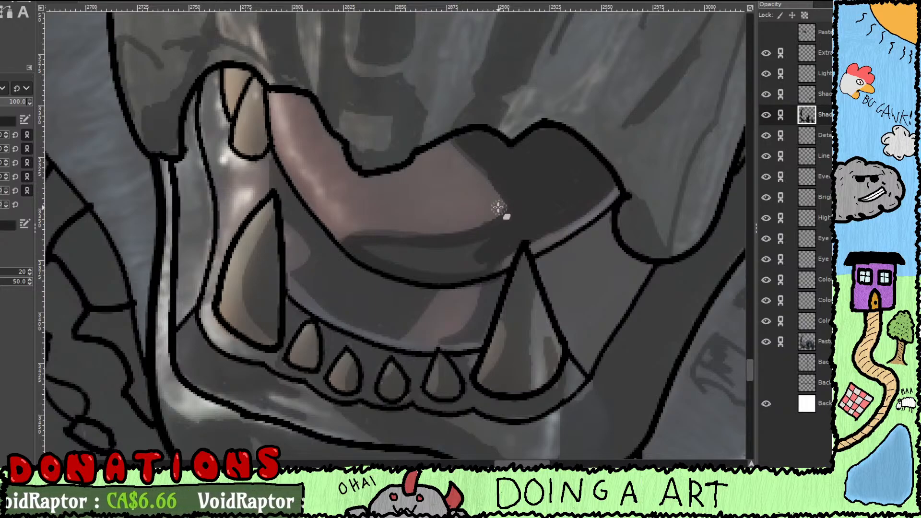
{"action": "key", "text": "p"}
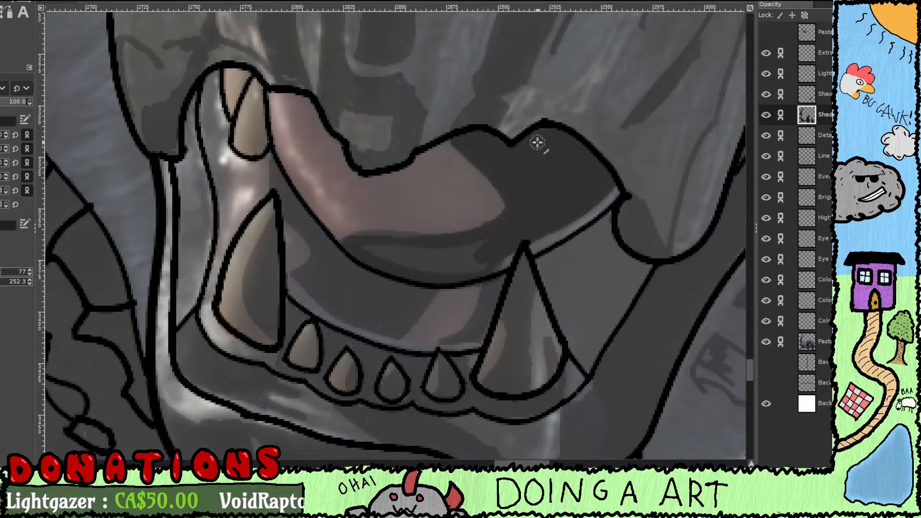
{"action": "left_click_drag", "start_coordinate": [514, 146], "coordinate": [543, 77]}
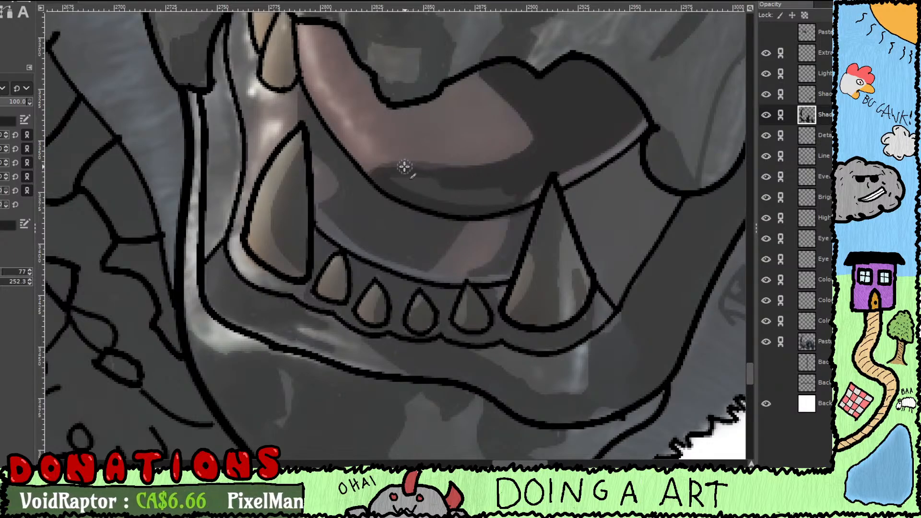
Step: Clean up the upper edge of the shadow along the tongue's underside and fill the shadow in darker
{"action": "key", "text": "shift+e"}
{"action": "left_click_drag", "start_coordinate": [404, 162], "coordinate": [460, 154]}
{"action": "key", "text": "p"}
{"action": "mouse_move", "coordinate": [396, 176]}
{"action": "left_mouse_down"}
{"action": "mouse_move", "coordinate": [446, 192]}
{"action": "mouse_move", "coordinate": [426, 197]}
{"action": "mouse_move", "coordinate": [459, 209]}
{"action": "mouse_move", "coordinate": [525, 184]}
{"action": "left_mouse_up"}
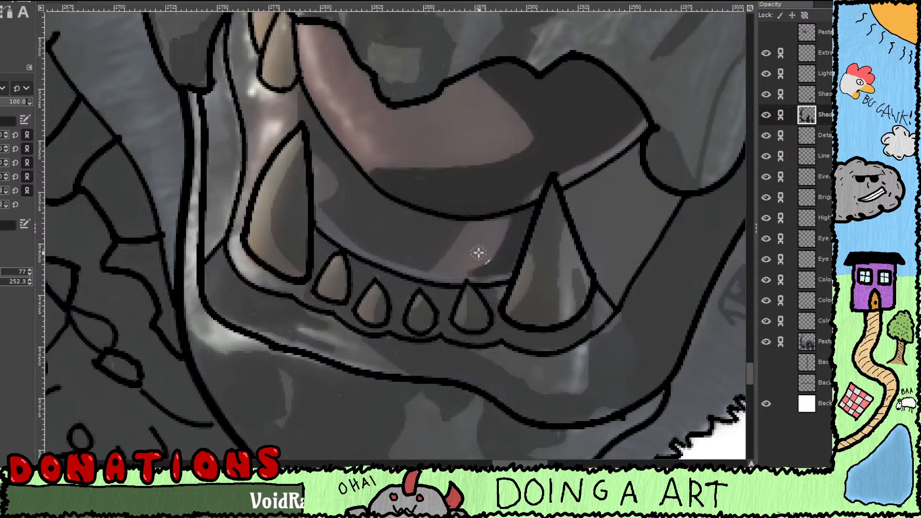
Step: Darken the mouth floor beneath the tongue between the two large lower fangs, leaving lighter patches beside each fang
{"action": "left_click_drag", "start_coordinate": [389, 203], "coordinate": [471, 278]}
{"action": "mouse_move", "coordinate": [413, 237]}
{"action": "left_mouse_down"}
{"action": "mouse_move", "coordinate": [421, 279]}
{"action": "mouse_move", "coordinate": [405, 253]}
{"action": "mouse_move", "coordinate": [405, 289]}
{"action": "mouse_move", "coordinate": [423, 314]}
{"action": "mouse_move", "coordinate": [570, 357]}
{"action": "mouse_move", "coordinate": [558, 331]}
{"action": "mouse_move", "coordinate": [520, 313]}
{"action": "mouse_move", "coordinate": [594, 297]}
{"action": "mouse_move", "coordinate": [506, 305]}
{"action": "mouse_move", "coordinate": [442, 263]}
{"action": "mouse_move", "coordinate": [460, 290]}
{"action": "mouse_move", "coordinate": [385, 185]}
{"action": "left_mouse_up"}
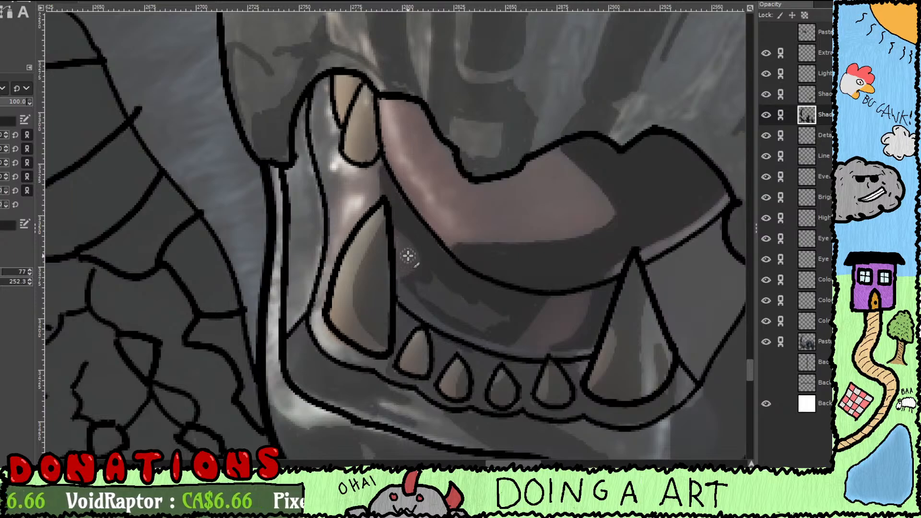
{"action": "mouse_move", "coordinate": [411, 277]}
{"action": "left_mouse_down"}
{"action": "mouse_move", "coordinate": [418, 257]}
{"action": "mouse_move", "coordinate": [456, 289]}
{"action": "mouse_move", "coordinate": [459, 281]}
{"action": "mouse_move", "coordinate": [509, 292]}
{"action": "left_mouse_up"}
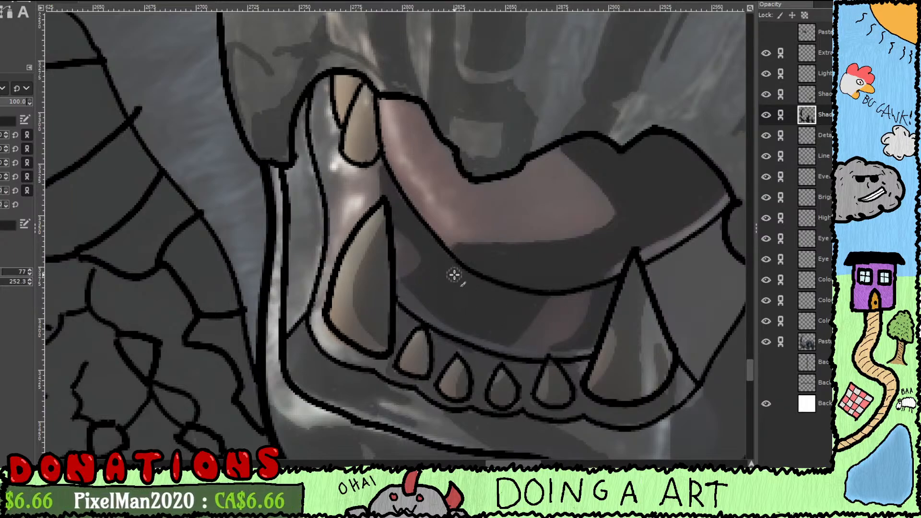
Step: Shade the inner cheek between the large shaded-side fang and the corner of the mouth
{"action": "left_click_drag", "start_coordinate": [568, 370], "coordinate": [488, 318]}
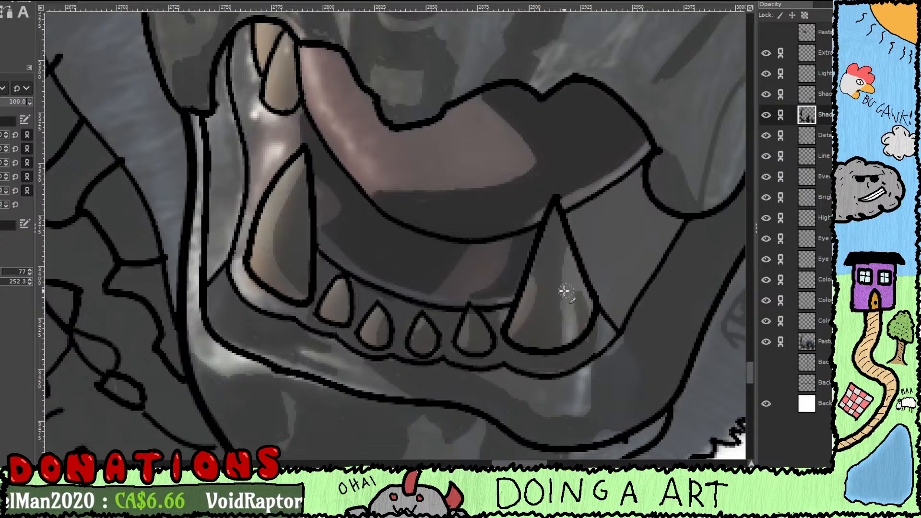
{"action": "left_click_drag", "start_coordinate": [571, 292], "coordinate": [509, 278]}
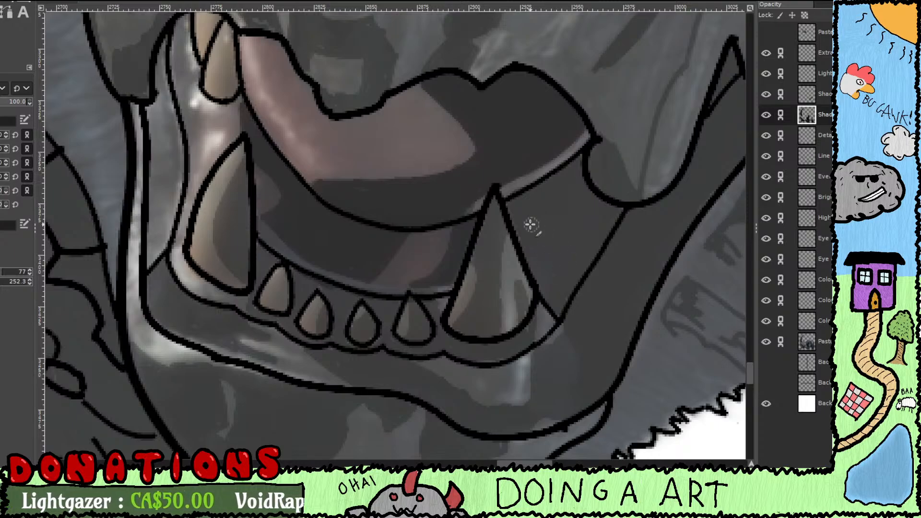
{"action": "left_click_drag", "start_coordinate": [568, 307], "coordinate": [587, 228]}
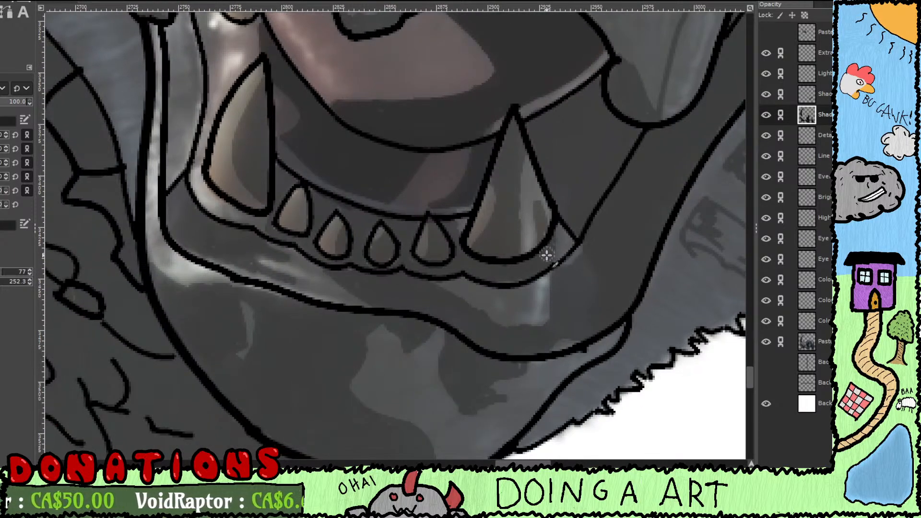
Step: Darken the outer lip band from the mouth corner down along the jaw to below the large shaded-side fang
{"action": "mouse_move", "coordinate": [556, 284]}
{"action": "left_mouse_down"}
{"action": "mouse_move", "coordinate": [568, 312]}
{"action": "mouse_move", "coordinate": [565, 271]}
{"action": "mouse_move", "coordinate": [584, 262]}
{"action": "mouse_move", "coordinate": [594, 228]}
{"action": "mouse_move", "coordinate": [592, 242]}
{"action": "mouse_move", "coordinate": [627, 181]}
{"action": "left_mouse_up"}
{"action": "left_click_drag", "start_coordinate": [595, 228], "coordinate": [513, 252]}
{"action": "scroll", "coordinate": [558, 241], "scroll_direction": "down", "scroll_amount": 2}
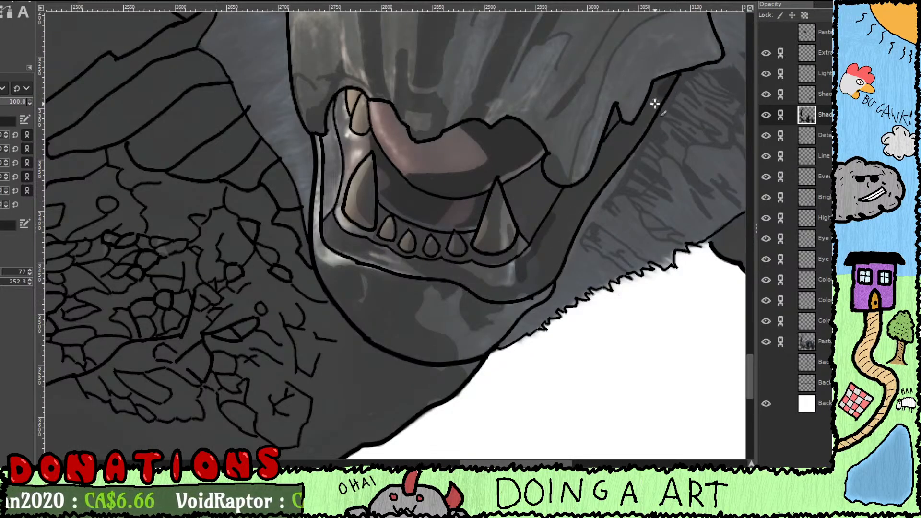
{"action": "mouse_move", "coordinate": [671, 77]}
{"action": "left_mouse_down"}
{"action": "mouse_move", "coordinate": [631, 147]}
{"action": "mouse_move", "coordinate": [631, 131]}
{"action": "mouse_move", "coordinate": [606, 161]}
{"action": "mouse_move", "coordinate": [607, 134]}
{"action": "mouse_move", "coordinate": [571, 239]}
{"action": "mouse_move", "coordinate": [582, 207]}
{"action": "mouse_move", "coordinate": [563, 234]}
{"action": "mouse_move", "coordinate": [559, 205]}
{"action": "mouse_move", "coordinate": [546, 241]}
{"action": "mouse_move", "coordinate": [560, 229]}
{"action": "mouse_move", "coordinate": [550, 278]}
{"action": "mouse_move", "coordinate": [565, 243]}
{"action": "mouse_move", "coordinate": [549, 276]}
{"action": "left_mouse_up"}
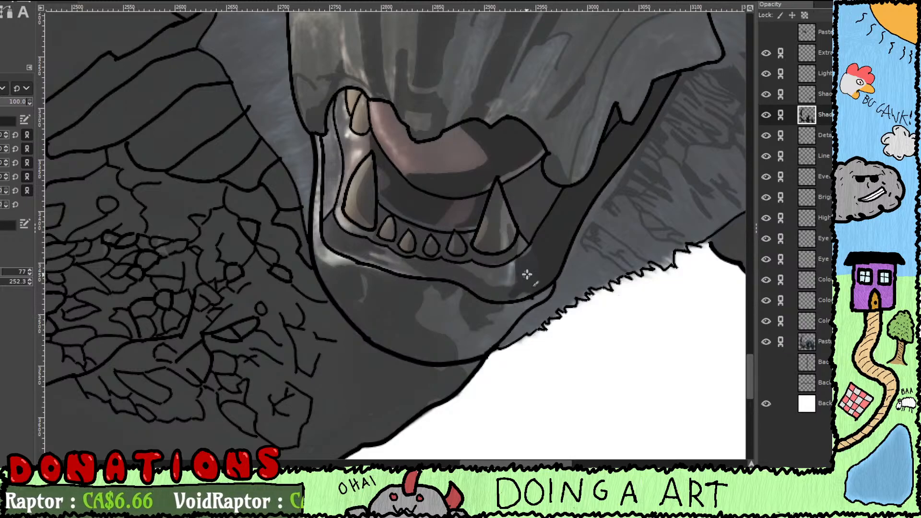
{"action": "mouse_move", "coordinate": [492, 296]}
{"action": "left_mouse_down"}
{"action": "mouse_move", "coordinate": [477, 290]}
{"action": "mouse_move", "coordinate": [520, 284]}
{"action": "mouse_move", "coordinate": [490, 285]}
{"action": "mouse_move", "coordinate": [520, 273]}
{"action": "mouse_move", "coordinate": [483, 278]}
{"action": "left_mouse_up"}
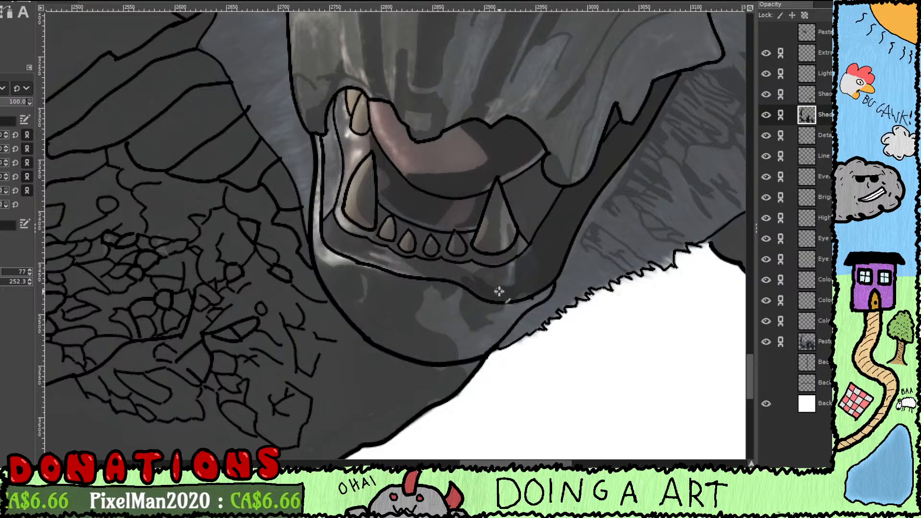
Step: Darken the gum strip under the small lower teeth and the lip just beneath it, keeping the lighter highlight streaks
{"action": "scroll", "coordinate": [503, 293], "scroll_direction": "up", "scroll_amount": 2}
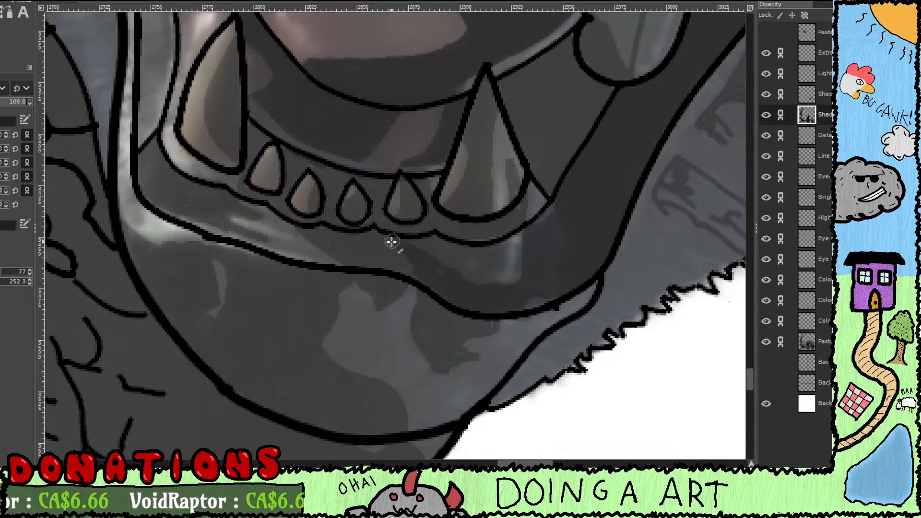
{"action": "left_click_drag", "start_coordinate": [439, 289], "coordinate": [574, 330]}
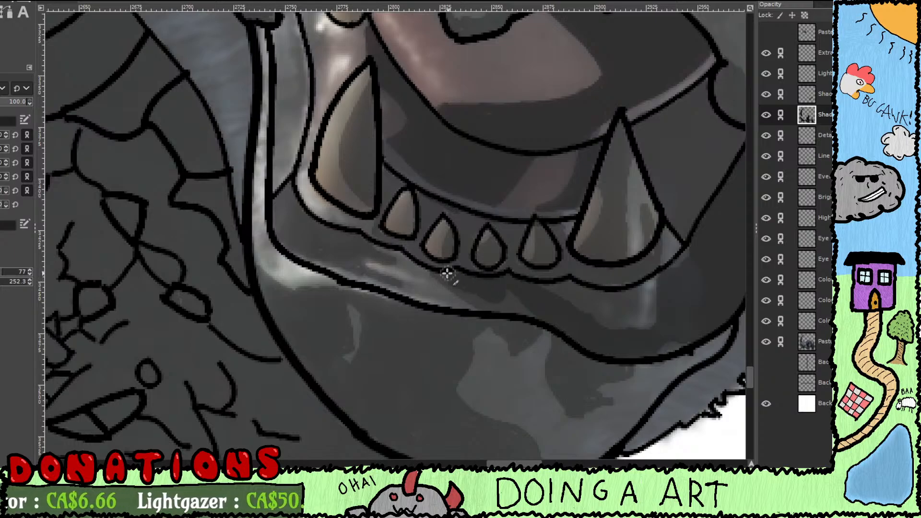
{"action": "mouse_move", "coordinate": [442, 277]}
{"action": "left_mouse_down"}
{"action": "mouse_move", "coordinate": [444, 292]}
{"action": "mouse_move", "coordinate": [531, 306]}
{"action": "left_mouse_up"}
{"action": "mouse_move", "coordinate": [471, 287]}
{"action": "left_mouse_down"}
{"action": "mouse_move", "coordinate": [555, 318]}
{"action": "mouse_move", "coordinate": [656, 333]}
{"action": "mouse_move", "coordinate": [630, 331]}
{"action": "mouse_move", "coordinate": [633, 315]}
{"action": "left_mouse_up"}
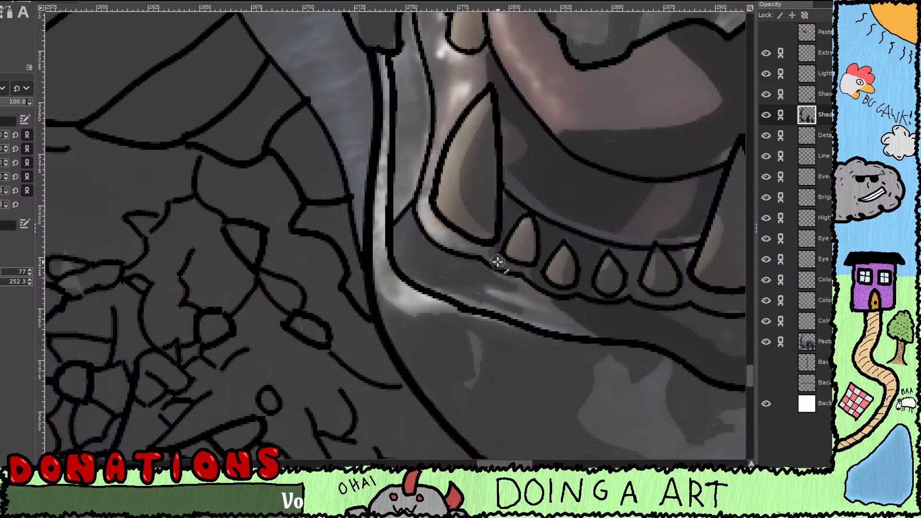
{"action": "left_click_drag", "start_coordinate": [578, 278], "coordinate": [525, 229]}
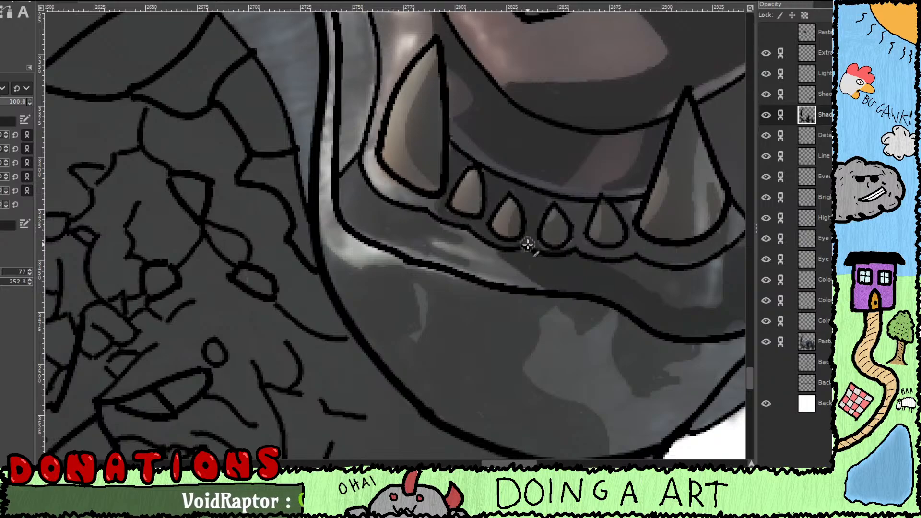
{"action": "left_click_drag", "start_coordinate": [543, 261], "coordinate": [531, 226]}
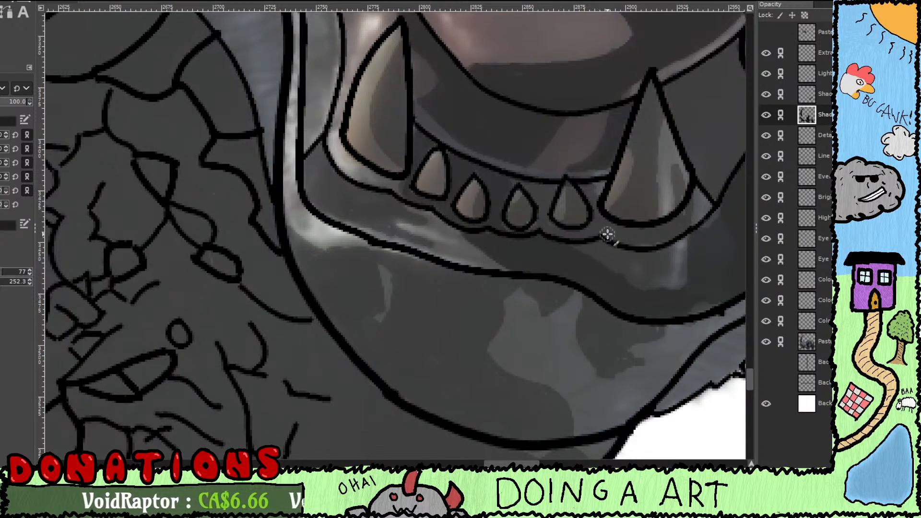
{"action": "left_click_drag", "start_coordinate": [606, 232], "coordinate": [567, 232]}
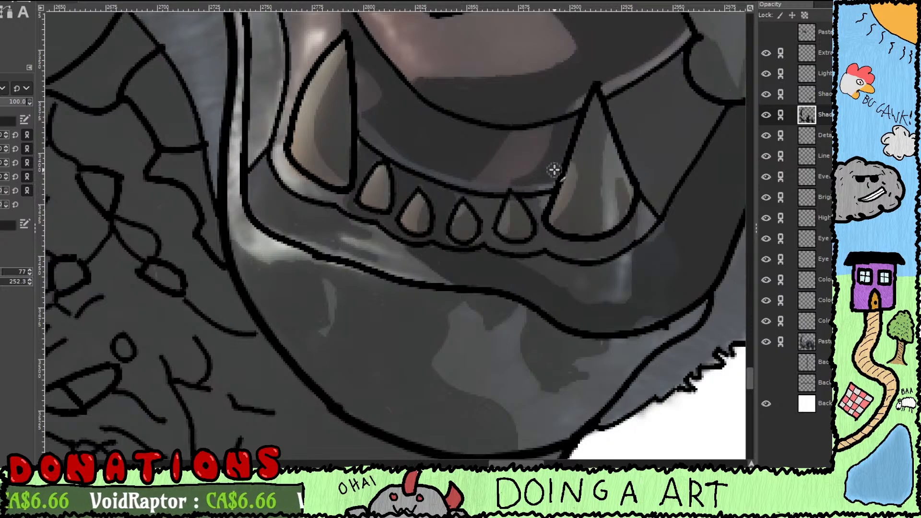
Step: Deepen the shadow on the inner lip at the lit-side corner, below the large lit-side lower fang
{"action": "left_click_drag", "start_coordinate": [481, 125], "coordinate": [557, 177]}
{"action": "left_click_drag", "start_coordinate": [421, 74], "coordinate": [516, 203]}
{"action": "left_click_drag", "start_coordinate": [475, 157], "coordinate": [524, 203]}
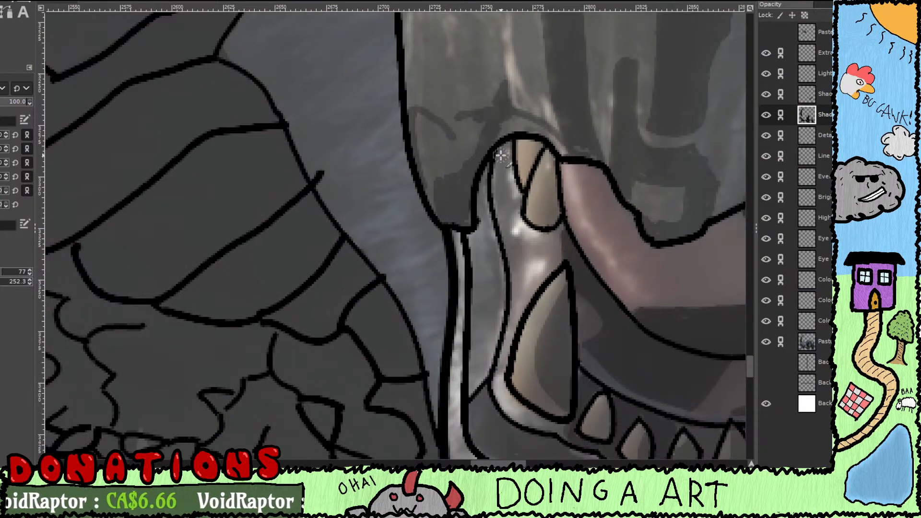
{"action": "scroll", "coordinate": [485, 182], "scroll_direction": "down", "scroll_amount": 2}
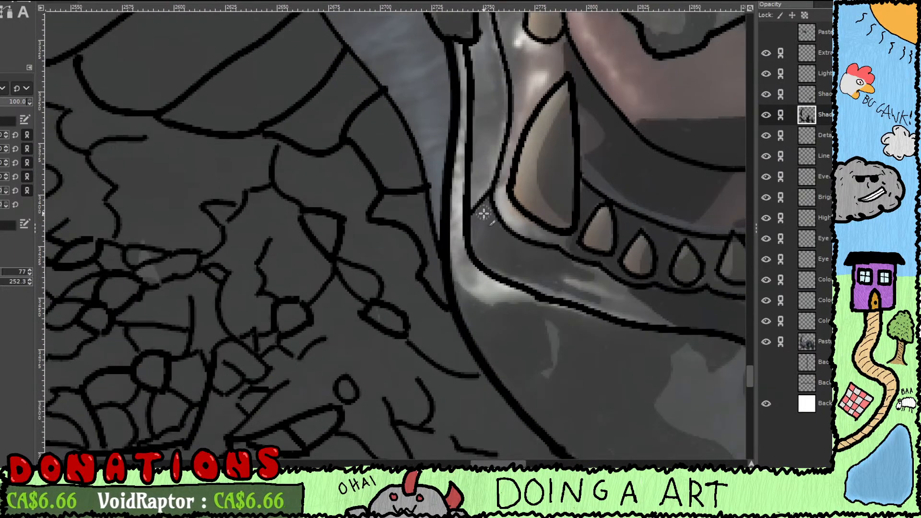
{"action": "mouse_move", "coordinate": [486, 206]}
{"action": "left_mouse_down"}
{"action": "mouse_move", "coordinate": [488, 260]}
{"action": "mouse_move", "coordinate": [559, 288]}
{"action": "mouse_move", "coordinate": [498, 257]}
{"action": "mouse_move", "coordinate": [560, 284]}
{"action": "mouse_move", "coordinate": [490, 240]}
{"action": "mouse_move", "coordinate": [527, 262]}
{"action": "mouse_move", "coordinate": [489, 217]}
{"action": "mouse_move", "coordinate": [515, 245]}
{"action": "mouse_move", "coordinate": [588, 278]}
{"action": "mouse_move", "coordinate": [539, 265]}
{"action": "mouse_move", "coordinate": [559, 285]}
{"action": "mouse_move", "coordinate": [670, 324]}
{"action": "mouse_move", "coordinate": [609, 294]}
{"action": "mouse_move", "coordinate": [659, 310]}
{"action": "mouse_move", "coordinate": [612, 293]}
{"action": "mouse_move", "coordinate": [586, 268]}
{"action": "mouse_move", "coordinate": [618, 304]}
{"action": "mouse_move", "coordinate": [498, 263]}
{"action": "left_mouse_up"}
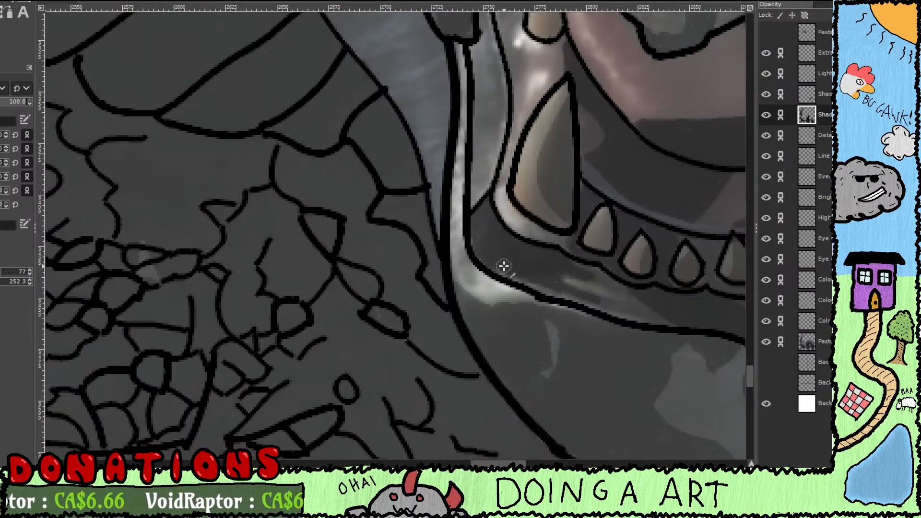
Step: Darken the lit side of the chin down to its lower outline, leaving a lighter patch in the middle
{"action": "left_click_drag", "start_coordinate": [596, 312], "coordinate": [495, 283]}
{"action": "left_click_drag", "start_coordinate": [552, 243], "coordinate": [600, 327]}
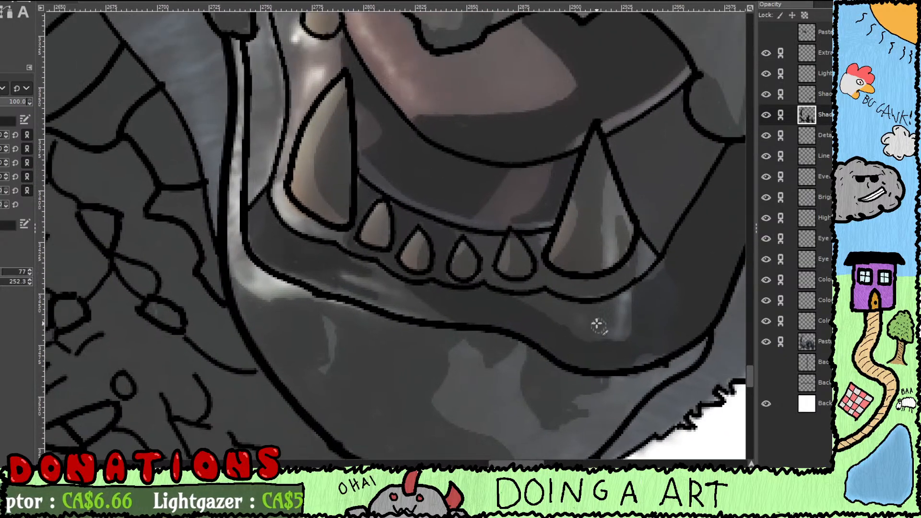
{"action": "left_click_drag", "start_coordinate": [649, 162], "coordinate": [696, 125]}
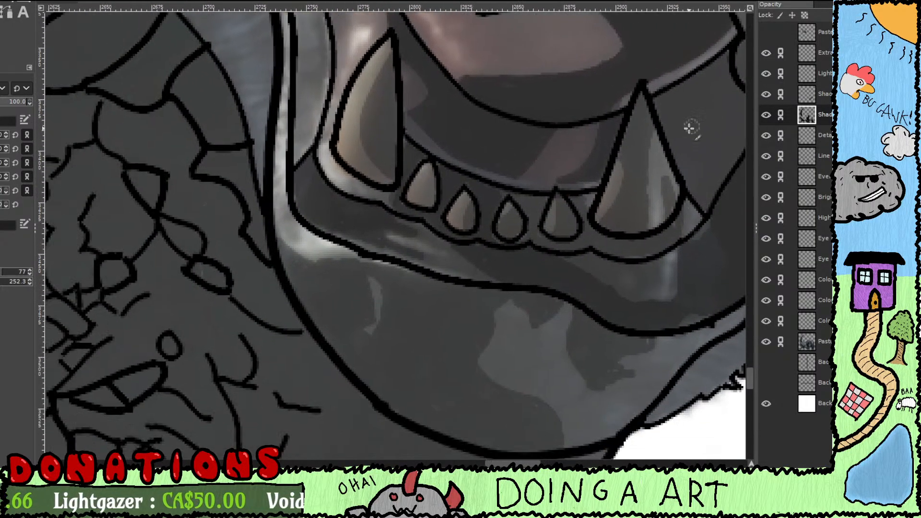
{"action": "left_click_drag", "start_coordinate": [489, 242], "coordinate": [610, 144]}
{"action": "mouse_move", "coordinate": [403, 157]}
{"action": "left_mouse_down"}
{"action": "mouse_move", "coordinate": [509, 300]}
{"action": "mouse_move", "coordinate": [517, 298]}
{"action": "mouse_move", "coordinate": [486, 166]}
{"action": "left_mouse_up"}
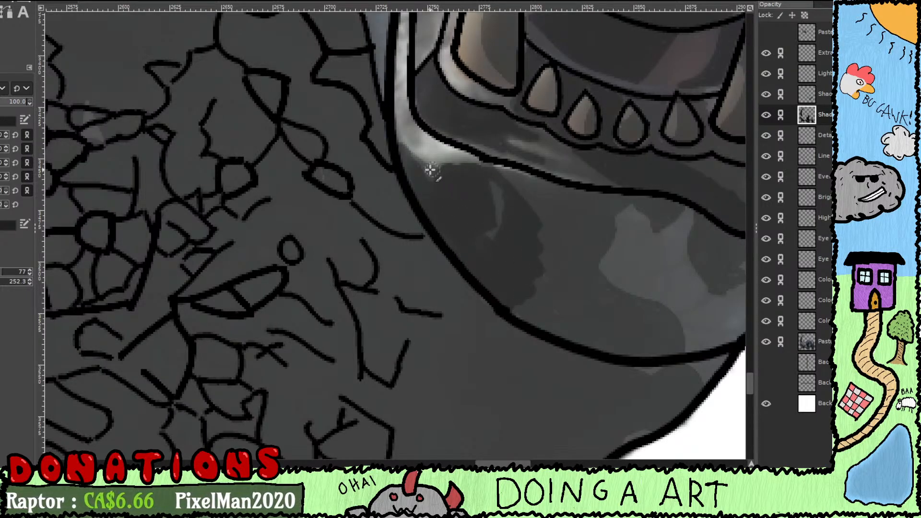
{"action": "mouse_move", "coordinate": [473, 179]}
{"action": "left_mouse_down"}
{"action": "mouse_move", "coordinate": [540, 187]}
{"action": "mouse_move", "coordinate": [477, 177]}
{"action": "mouse_move", "coordinate": [572, 204]}
{"action": "mouse_move", "coordinate": [538, 186]}
{"action": "mouse_move", "coordinate": [613, 197]}
{"action": "mouse_move", "coordinate": [516, 189]}
{"action": "mouse_move", "coordinate": [586, 220]}
{"action": "mouse_move", "coordinate": [514, 205]}
{"action": "mouse_move", "coordinate": [666, 253]}
{"action": "mouse_move", "coordinate": [601, 214]}
{"action": "mouse_move", "coordinate": [677, 221]}
{"action": "mouse_move", "coordinate": [649, 202]}
{"action": "mouse_move", "coordinate": [676, 235]}
{"action": "mouse_move", "coordinate": [480, 191]}
{"action": "mouse_move", "coordinate": [566, 235]}
{"action": "mouse_move", "coordinate": [560, 217]}
{"action": "mouse_move", "coordinate": [621, 206]}
{"action": "mouse_move", "coordinate": [662, 186]}
{"action": "mouse_move", "coordinate": [584, 222]}
{"action": "mouse_move", "coordinate": [590, 227]}
{"action": "mouse_move", "coordinate": [550, 278]}
{"action": "mouse_move", "coordinate": [499, 305]}
{"action": "mouse_move", "coordinate": [480, 339]}
{"action": "mouse_move", "coordinate": [512, 318]}
{"action": "mouse_move", "coordinate": [439, 344]}
{"action": "left_mouse_up"}
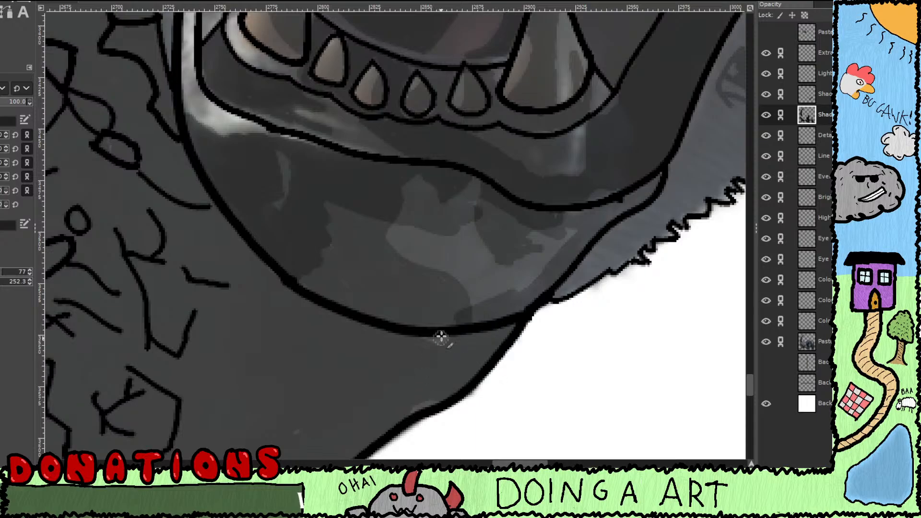
{"action": "mouse_move", "coordinate": [572, 216]}
{"action": "left_mouse_down"}
{"action": "mouse_move", "coordinate": [501, 301]}
{"action": "mouse_move", "coordinate": [507, 205]}
{"action": "mouse_move", "coordinate": [468, 321]}
{"action": "mouse_move", "coordinate": [452, 282]}
{"action": "mouse_move", "coordinate": [444, 174]}
{"action": "mouse_move", "coordinate": [430, 210]}
{"action": "mouse_move", "coordinate": [388, 225]}
{"action": "mouse_move", "coordinate": [349, 184]}
{"action": "mouse_move", "coordinate": [337, 227]}
{"action": "mouse_move", "coordinate": [363, 302]}
{"action": "mouse_move", "coordinate": [281, 251]}
{"action": "mouse_move", "coordinate": [360, 305]}
{"action": "mouse_move", "coordinate": [316, 289]}
{"action": "mouse_move", "coordinate": [404, 303]}
{"action": "mouse_move", "coordinate": [349, 257]}
{"action": "left_mouse_up"}
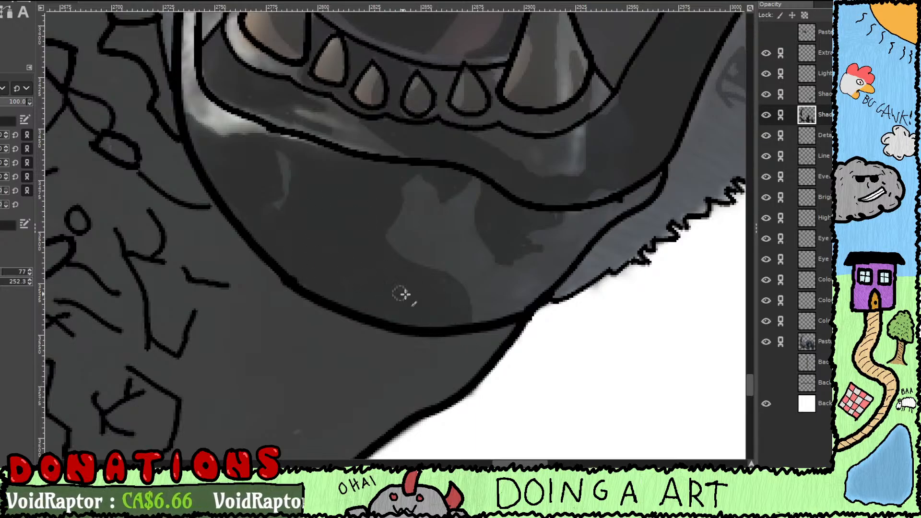
Step: Reshape the vertical highlight on the lip below the large shaded-side fang, cutting its lower end off more cleanly
{"action": "left_click_drag", "start_coordinate": [419, 261], "coordinate": [521, 333]}
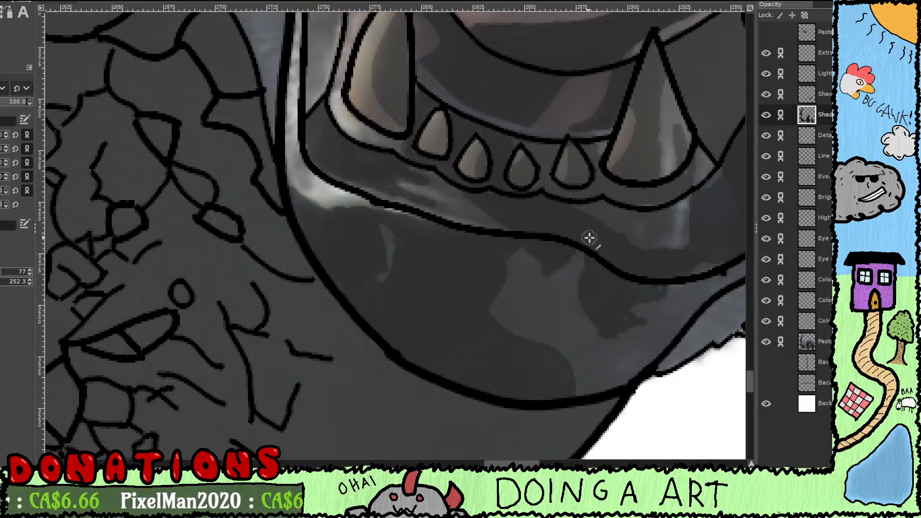
{"action": "mouse_move", "coordinate": [672, 257]}
{"action": "left_mouse_down"}
{"action": "mouse_move", "coordinate": [558, 255]}
{"action": "mouse_move", "coordinate": [568, 208]}
{"action": "left_mouse_up"}
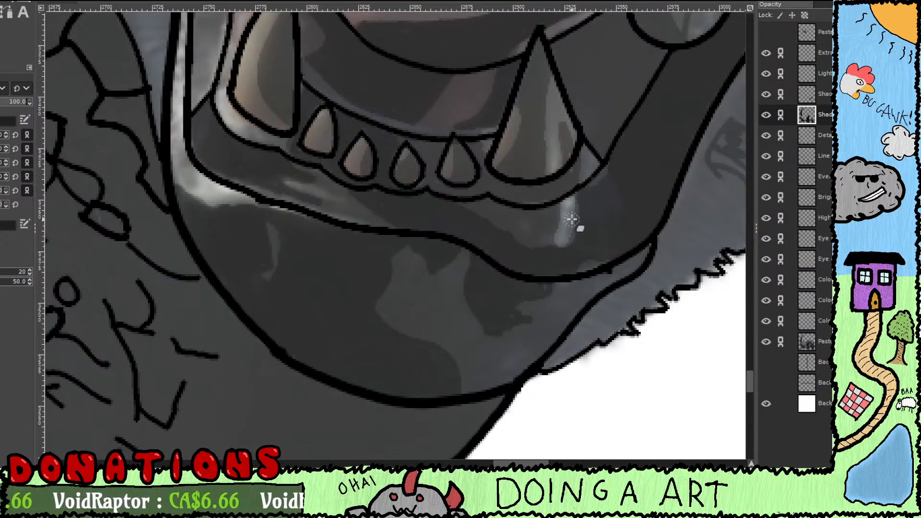
{"action": "mouse_move", "coordinate": [582, 241]}
{"action": "left_mouse_down"}
{"action": "mouse_move", "coordinate": [564, 210]}
{"action": "mouse_move", "coordinate": [567, 227]}
{"action": "mouse_move", "coordinate": [547, 244]}
{"action": "mouse_move", "coordinate": [570, 259]}
{"action": "left_mouse_up"}
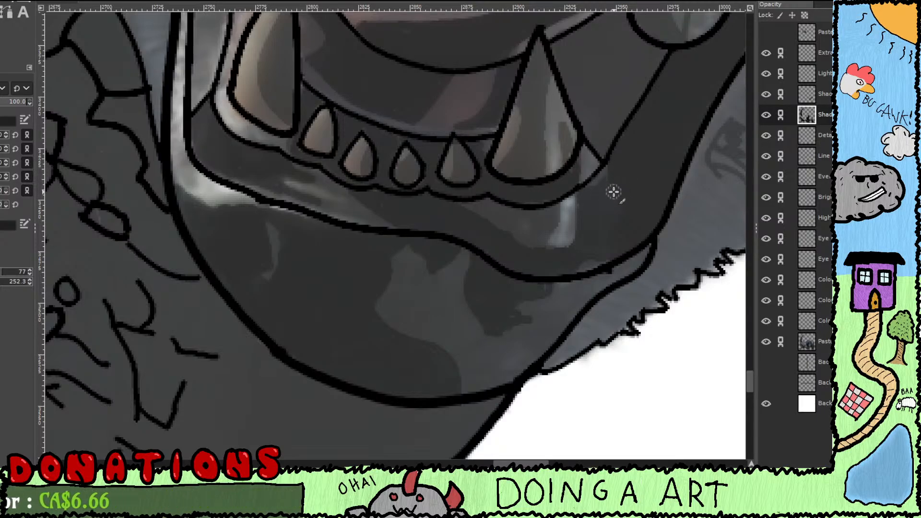
Step: Darken the cheek fur beside the lower jaw, along the jagged fur edge that borders the white background
{"action": "scroll", "coordinate": [614, 199], "scroll_direction": "down", "scroll_amount": 2}
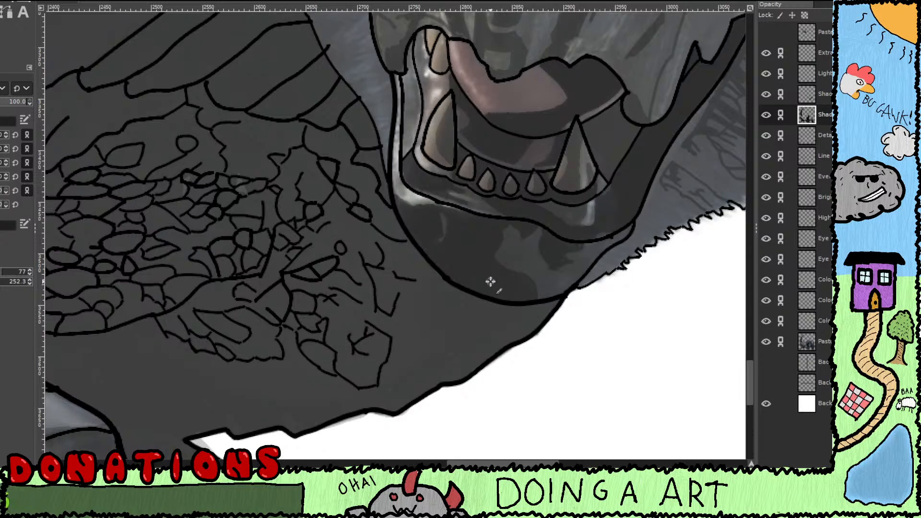
{"action": "left_click_drag", "start_coordinate": [540, 319], "coordinate": [430, 354]}
{"action": "left_click_drag", "start_coordinate": [543, 290], "coordinate": [447, 450]}
{"action": "left_click_drag", "start_coordinate": [516, 360], "coordinate": [655, 147]}
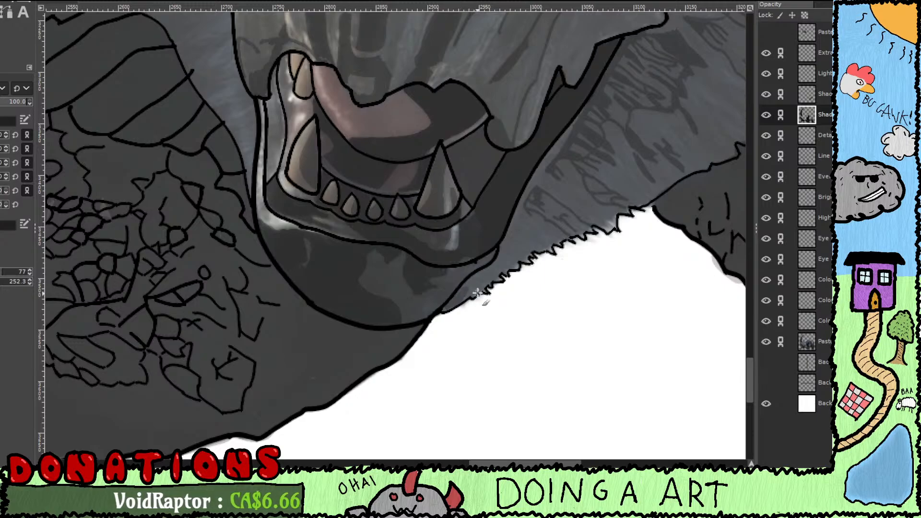
{"action": "scroll", "coordinate": [480, 302], "scroll_direction": "up", "scroll_amount": 2}
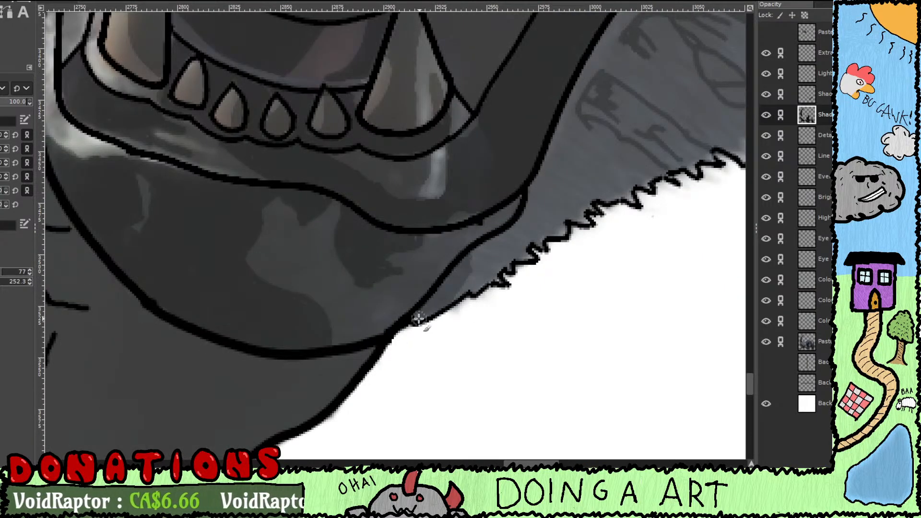
{"action": "mouse_move", "coordinate": [470, 287]}
{"action": "left_mouse_down"}
{"action": "mouse_move", "coordinate": [491, 271]}
{"action": "mouse_move", "coordinate": [479, 261]}
{"action": "mouse_move", "coordinate": [493, 241]}
{"action": "mouse_move", "coordinate": [528, 229]}
{"action": "mouse_move", "coordinate": [506, 258]}
{"action": "mouse_move", "coordinate": [516, 258]}
{"action": "mouse_move", "coordinate": [490, 281]}
{"action": "mouse_move", "coordinate": [521, 237]}
{"action": "mouse_move", "coordinate": [555, 232]}
{"action": "mouse_move", "coordinate": [548, 218]}
{"action": "mouse_move", "coordinate": [578, 219]}
{"action": "mouse_move", "coordinate": [573, 193]}
{"action": "mouse_move", "coordinate": [590, 196]}
{"action": "mouse_move", "coordinate": [599, 179]}
{"action": "mouse_move", "coordinate": [624, 192]}
{"action": "mouse_move", "coordinate": [610, 181]}
{"action": "mouse_move", "coordinate": [614, 193]}
{"action": "mouse_move", "coordinate": [476, 262]}
{"action": "mouse_move", "coordinate": [490, 260]}
{"action": "mouse_move", "coordinate": [509, 233]}
{"action": "mouse_move", "coordinate": [557, 233]}
{"action": "mouse_move", "coordinate": [543, 229]}
{"action": "mouse_move", "coordinate": [567, 220]}
{"action": "mouse_move", "coordinate": [579, 229]}
{"action": "mouse_move", "coordinate": [598, 219]}
{"action": "mouse_move", "coordinate": [609, 234]}
{"action": "mouse_move", "coordinate": [609, 222]}
{"action": "mouse_move", "coordinate": [624, 215]}
{"action": "mouse_move", "coordinate": [614, 200]}
{"action": "mouse_move", "coordinate": [640, 176]}
{"action": "mouse_move", "coordinate": [625, 202]}
{"action": "mouse_move", "coordinate": [577, 221]}
{"action": "mouse_move", "coordinate": [614, 212]}
{"action": "mouse_move", "coordinate": [585, 221]}
{"action": "mouse_move", "coordinate": [621, 204]}
{"action": "mouse_move", "coordinate": [636, 187]}
{"action": "mouse_move", "coordinate": [629, 178]}
{"action": "mouse_move", "coordinate": [559, 211]}
{"action": "mouse_move", "coordinate": [507, 256]}
{"action": "mouse_move", "coordinate": [483, 259]}
{"action": "mouse_move", "coordinate": [511, 225]}
{"action": "mouse_move", "coordinate": [438, 218]}
{"action": "mouse_move", "coordinate": [496, 120]}
{"action": "mouse_move", "coordinate": [374, 248]}
{"action": "mouse_move", "coordinate": [403, 144]}
{"action": "mouse_move", "coordinate": [319, 333]}
{"action": "mouse_move", "coordinate": [366, 295]}
{"action": "mouse_move", "coordinate": [400, 295]}
{"action": "left_mouse_up"}
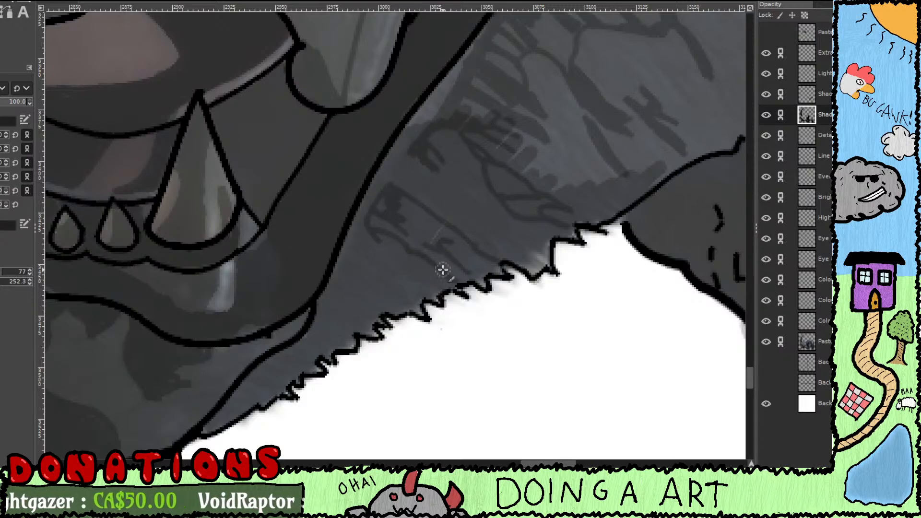
Step: Try a broad darker shadow on the cheek fur behind the mouth corner, below the beak's outer flap
{"action": "left_click_drag", "start_coordinate": [451, 143], "coordinate": [350, 272]}
{"action": "mouse_move", "coordinate": [350, 240]}
{"action": "left_mouse_down"}
{"action": "mouse_move", "coordinate": [376, 175]}
{"action": "mouse_move", "coordinate": [350, 216]}
{"action": "mouse_move", "coordinate": [418, 118]}
{"action": "left_mouse_up"}
{"action": "mouse_move", "coordinate": [416, 123]}
{"action": "left_mouse_down"}
{"action": "mouse_move", "coordinate": [350, 292]}
{"action": "mouse_move", "coordinate": [380, 239]}
{"action": "mouse_move", "coordinate": [467, 159]}
{"action": "mouse_move", "coordinate": [461, 279]}
{"action": "mouse_move", "coordinate": [498, 249]}
{"action": "mouse_move", "coordinate": [557, 168]}
{"action": "mouse_move", "coordinate": [561, 222]}
{"action": "mouse_move", "coordinate": [537, 269]}
{"action": "mouse_move", "coordinate": [449, 216]}
{"action": "left_mouse_up"}
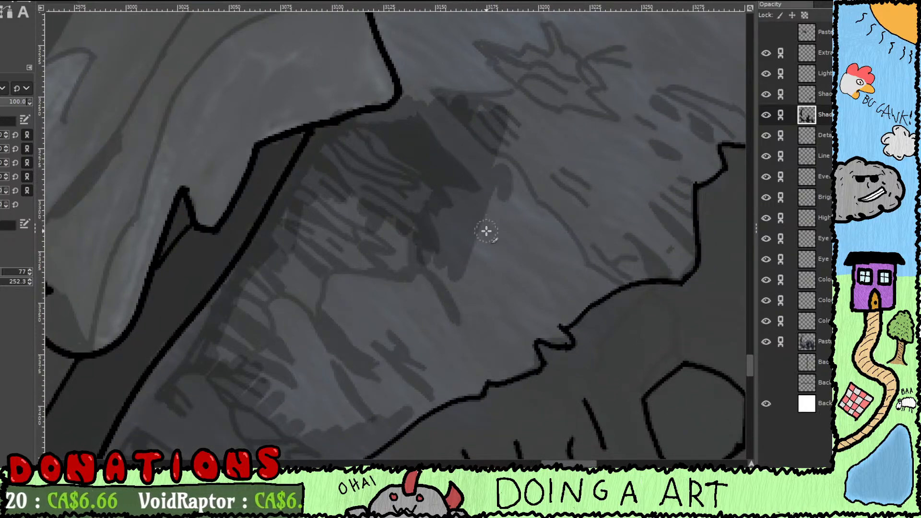
{"action": "scroll", "coordinate": [486, 231], "scroll_direction": "down", "scroll_amount": 3}
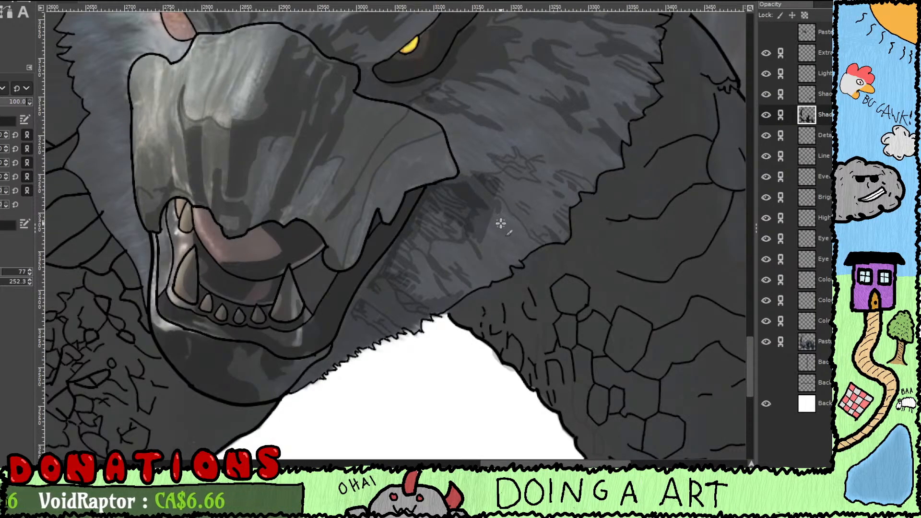
{"action": "mouse_move", "coordinate": [425, 263]}
{"action": "left_mouse_down"}
{"action": "mouse_move", "coordinate": [424, 220]}
{"action": "mouse_move", "coordinate": [413, 228]}
{"action": "mouse_move", "coordinate": [442, 203]}
{"action": "mouse_move", "coordinate": [458, 209]}
{"action": "mouse_move", "coordinate": [436, 295]}
{"action": "mouse_move", "coordinate": [443, 297]}
{"action": "mouse_move", "coordinate": [519, 231]}
{"action": "mouse_move", "coordinate": [533, 241]}
{"action": "mouse_move", "coordinate": [555, 220]}
{"action": "mouse_move", "coordinate": [556, 233]}
{"action": "mouse_move", "coordinate": [568, 236]}
{"action": "mouse_move", "coordinate": [574, 192]}
{"action": "mouse_move", "coordinate": [605, 135]}
{"action": "mouse_move", "coordinate": [564, 163]}
{"action": "mouse_move", "coordinate": [501, 244]}
{"action": "mouse_move", "coordinate": [494, 237]}
{"action": "mouse_move", "coordinate": [523, 177]}
{"action": "left_mouse_up"}
{"action": "mouse_move", "coordinate": [489, 222]}
{"action": "left_mouse_down"}
{"action": "mouse_move", "coordinate": [443, 355]}
{"action": "mouse_move", "coordinate": [514, 212]}
{"action": "left_mouse_up"}
{"action": "key", "text": "ctrl+z"}
{"action": "scroll", "coordinate": [506, 246], "scroll_direction": "up", "scroll_amount": 4}
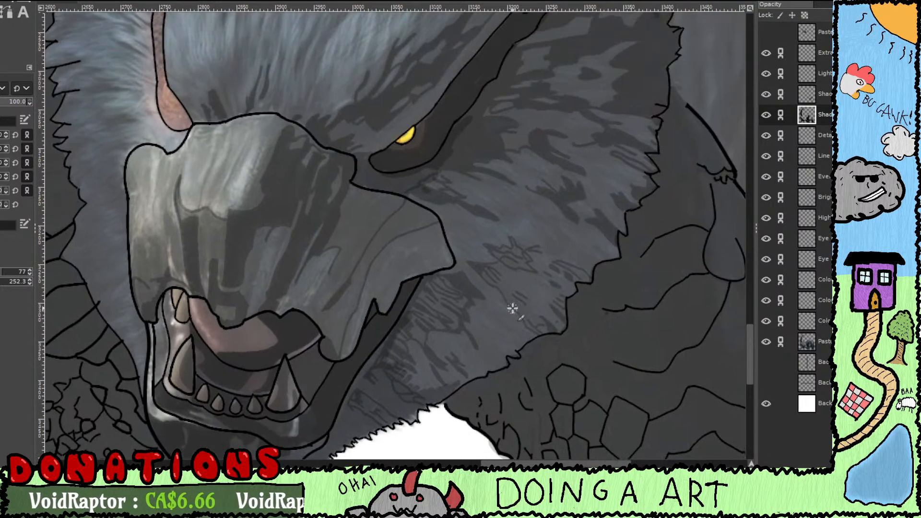
Step: Shade a broad darker patch over the cheek fur beneath the eye and beside the beak, toggling the white background to check it
{"action": "left_click", "coordinate": [766, 403]}
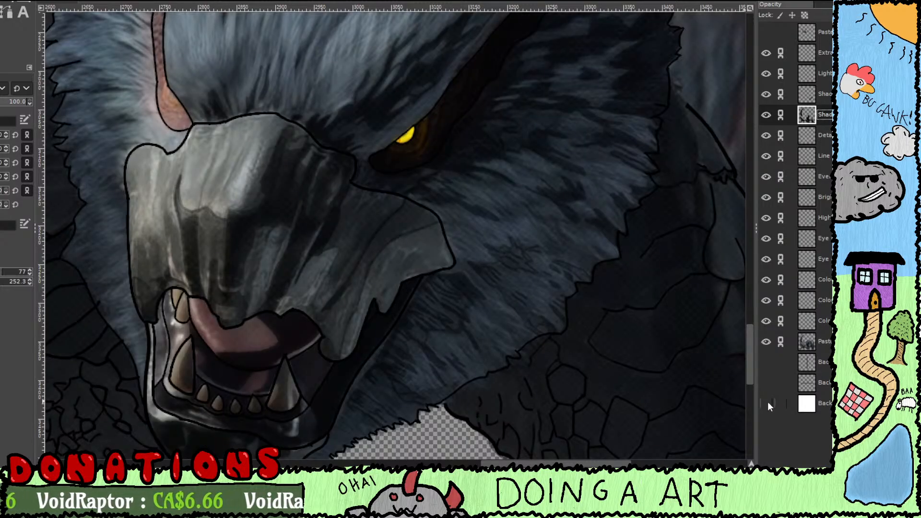
{"action": "left_click", "coordinate": [767, 403]}
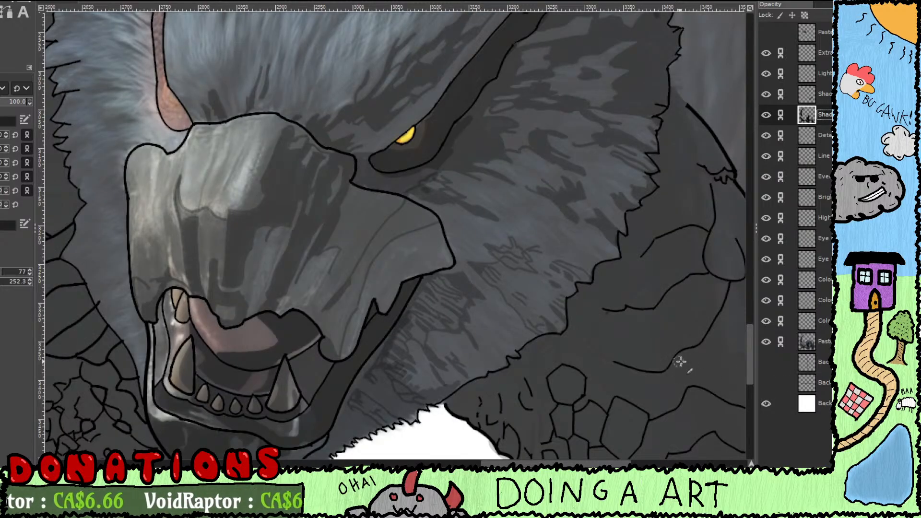
{"action": "left_click", "coordinate": [767, 404]}
{"action": "left_click", "coordinate": [767, 404]}
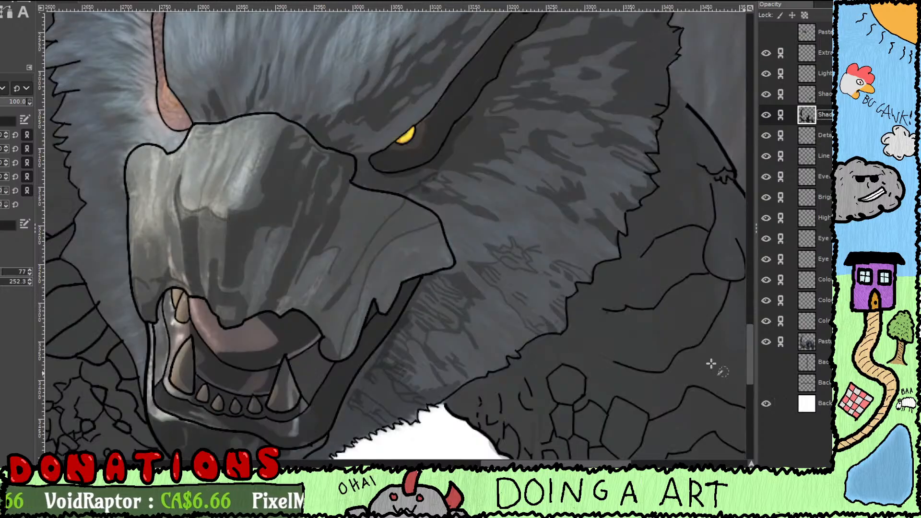
{"action": "mouse_move", "coordinate": [563, 310]}
{"action": "left_mouse_down"}
{"action": "mouse_move", "coordinate": [573, 260]}
{"action": "mouse_move", "coordinate": [567, 232]}
{"action": "mouse_move", "coordinate": [519, 317]}
{"action": "mouse_move", "coordinate": [501, 374]}
{"action": "mouse_move", "coordinate": [501, 201]}
{"action": "mouse_move", "coordinate": [485, 215]}
{"action": "mouse_move", "coordinate": [436, 341]}
{"action": "mouse_move", "coordinate": [430, 278]}
{"action": "mouse_move", "coordinate": [404, 323]}
{"action": "mouse_move", "coordinate": [431, 318]}
{"action": "mouse_move", "coordinate": [445, 331]}
{"action": "mouse_move", "coordinate": [472, 324]}
{"action": "mouse_move", "coordinate": [493, 342]}
{"action": "left_mouse_up"}
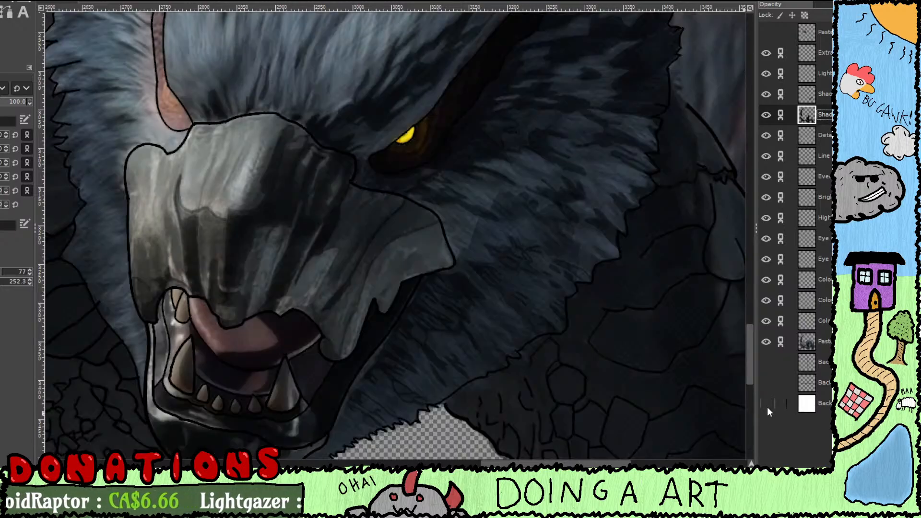
{"action": "left_click", "coordinate": [767, 404]}
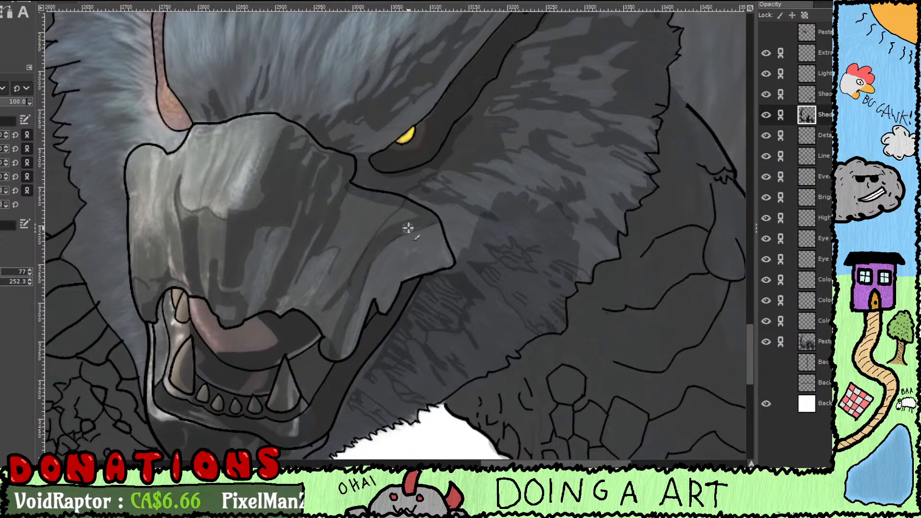
Step: Darken the shaded side of the beak, leaving the outer flap lighter, and hide the white background layer to check the head's shading
{"action": "mouse_move", "coordinate": [419, 216]}
{"action": "left_mouse_down"}
{"action": "mouse_move", "coordinate": [383, 230]}
{"action": "mouse_move", "coordinate": [359, 255]}
{"action": "mouse_move", "coordinate": [332, 337]}
{"action": "left_mouse_up"}
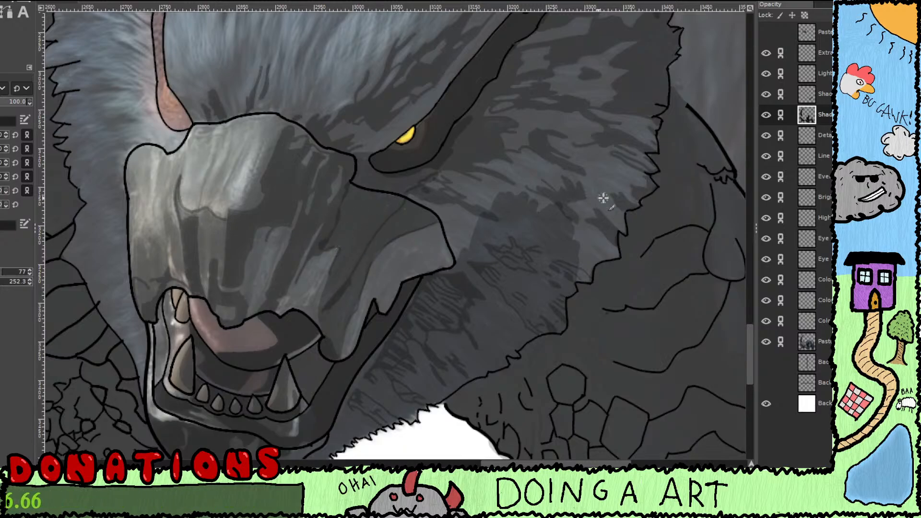
{"action": "left_click", "coordinate": [766, 405]}
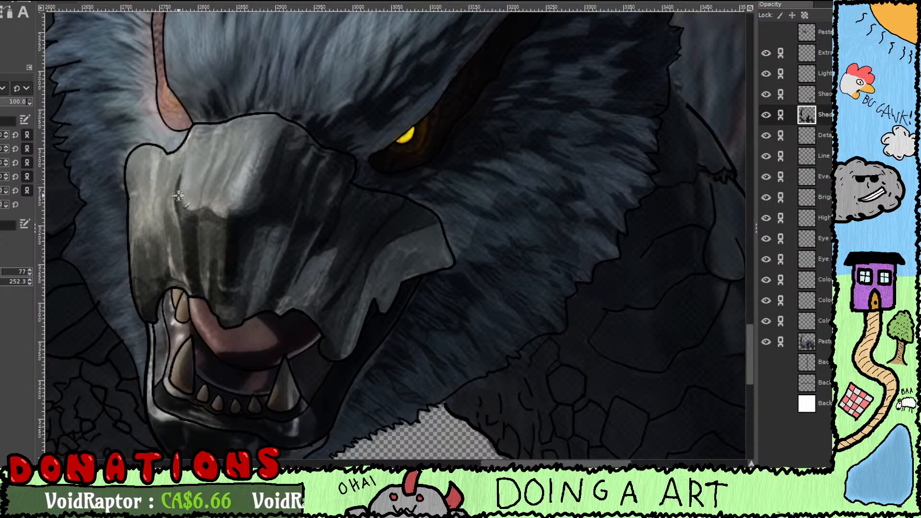
{"action": "key", "text": "p"}
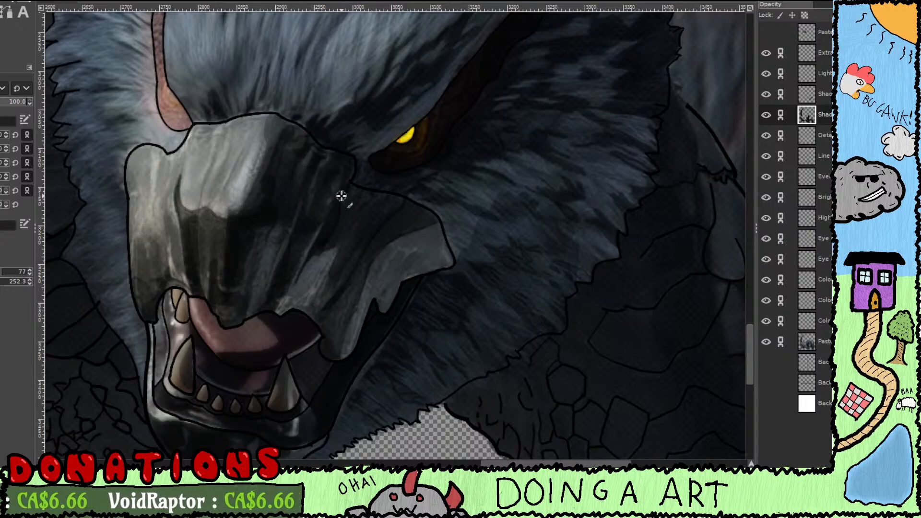
{"action": "scroll", "coordinate": [325, 240], "scroll_direction": "up", "scroll_amount": 4}
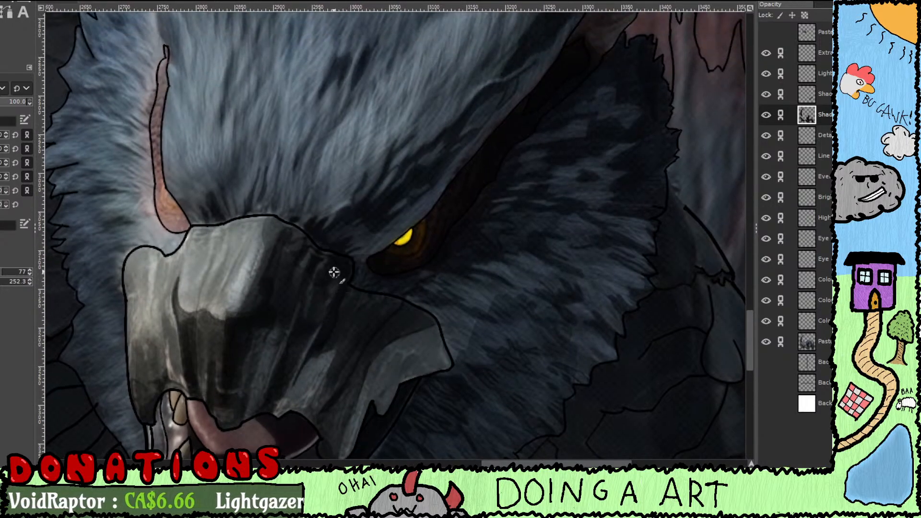
{"action": "scroll", "coordinate": [336, 269], "scroll_direction": "up", "scroll_amount": 2}
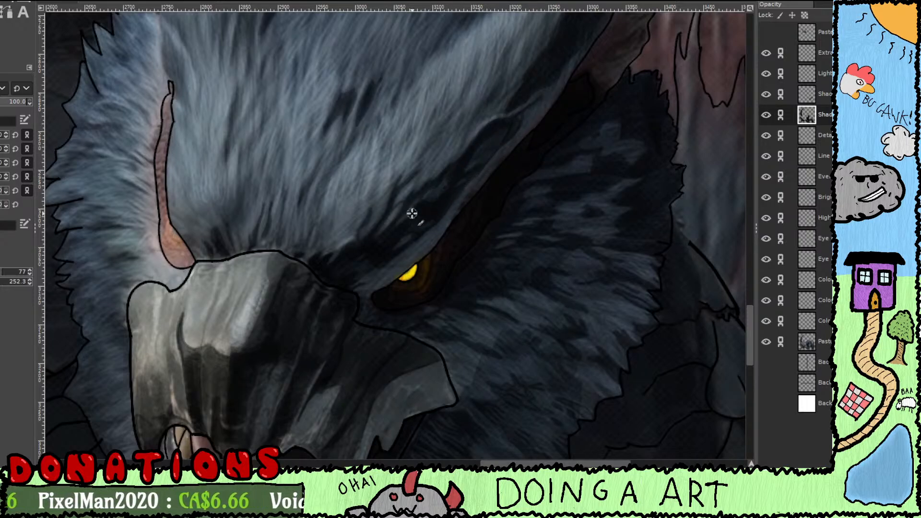
{"action": "left_click_drag", "start_coordinate": [369, 257], "coordinate": [449, 226]}
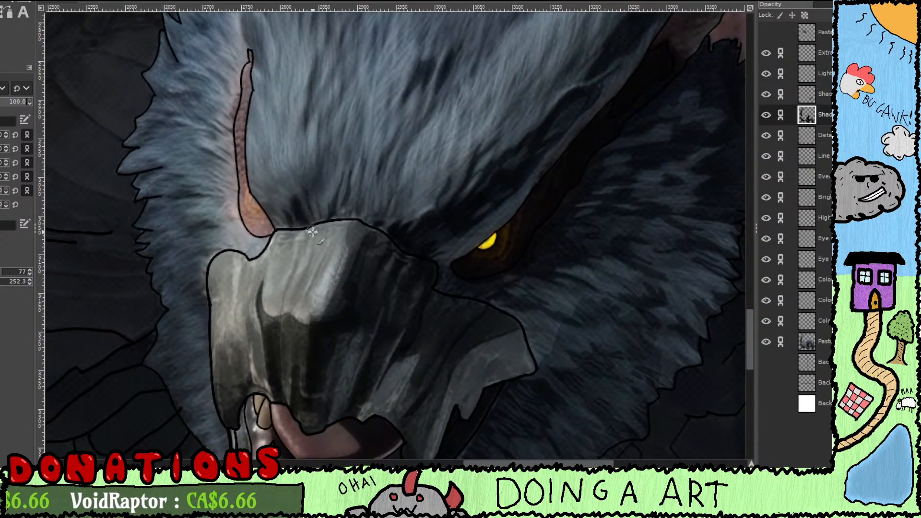
Step: Examine the shading on the beak, mouth, brow and cheek fur with the white background layer hidden
{"action": "mouse_move", "coordinate": [354, 294]}
{"action": "left_mouse_down"}
{"action": "mouse_move", "coordinate": [399, 214]}
{"action": "mouse_move", "coordinate": [420, 203]}
{"action": "left_mouse_up"}
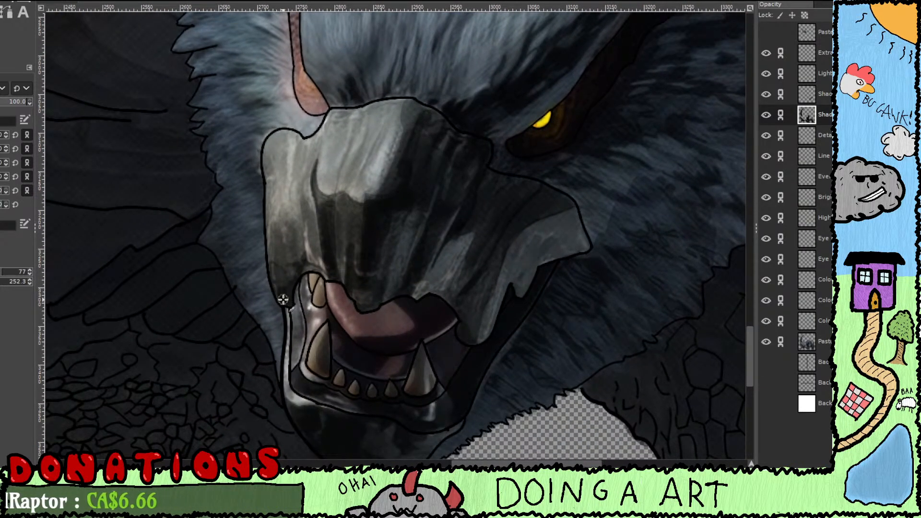
{"action": "mouse_move", "coordinate": [274, 261]}
{"action": "left_mouse_down"}
{"action": "mouse_move", "coordinate": [278, 225]}
{"action": "mouse_move", "coordinate": [291, 243]}
{"action": "mouse_move", "coordinate": [291, 225]}
{"action": "mouse_move", "coordinate": [305, 232]}
{"action": "mouse_move", "coordinate": [306, 212]}
{"action": "mouse_move", "coordinate": [324, 232]}
{"action": "mouse_move", "coordinate": [313, 231]}
{"action": "mouse_move", "coordinate": [318, 248]}
{"action": "mouse_move", "coordinate": [303, 238]}
{"action": "mouse_move", "coordinate": [294, 257]}
{"action": "mouse_move", "coordinate": [279, 250]}
{"action": "mouse_move", "coordinate": [279, 278]}
{"action": "mouse_move", "coordinate": [270, 241]}
{"action": "mouse_move", "coordinate": [277, 258]}
{"action": "mouse_move", "coordinate": [308, 283]}
{"action": "left_mouse_up"}
{"action": "mouse_move", "coordinate": [428, 366]}
{"action": "left_mouse_down"}
{"action": "mouse_move", "coordinate": [321, 293]}
{"action": "mouse_move", "coordinate": [190, 299]}
{"action": "left_mouse_up"}
{"action": "mouse_move", "coordinate": [522, 202]}
{"action": "left_mouse_down"}
{"action": "mouse_move", "coordinate": [523, 155]}
{"action": "mouse_move", "coordinate": [538, 213]}
{"action": "mouse_move", "coordinate": [566, 200]}
{"action": "mouse_move", "coordinate": [560, 88]}
{"action": "mouse_move", "coordinate": [549, 71]}
{"action": "mouse_move", "coordinate": [539, 64]}
{"action": "mouse_move", "coordinate": [499, 122]}
{"action": "left_mouse_up"}
{"action": "mouse_move", "coordinate": [481, 225]}
{"action": "left_mouse_down"}
{"action": "mouse_move", "coordinate": [491, 241]}
{"action": "mouse_move", "coordinate": [490, 357]}
{"action": "left_mouse_up"}
{"action": "left_click_drag", "start_coordinate": [416, 321], "coordinate": [403, 331]}
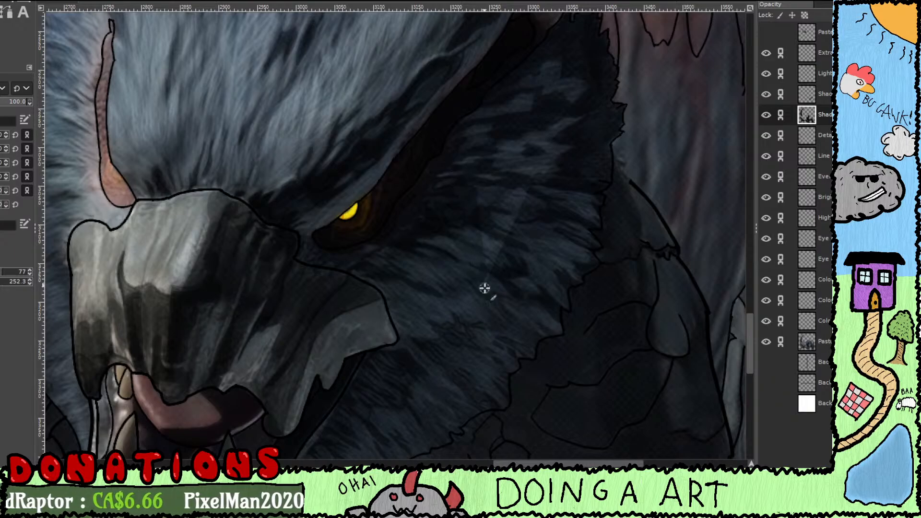
{"action": "scroll", "coordinate": [494, 257], "scroll_direction": "up", "scroll_amount": 5}
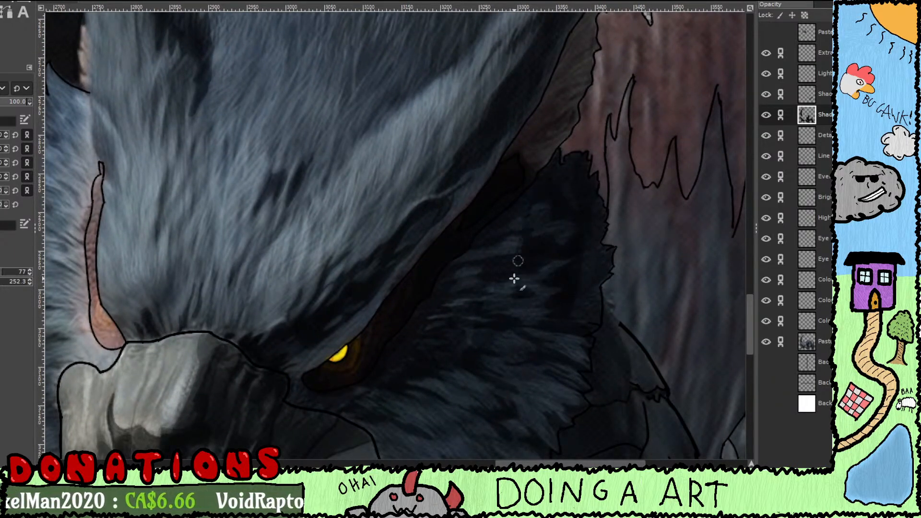
{"action": "left_click_drag", "start_coordinate": [455, 334], "coordinate": [491, 140]}
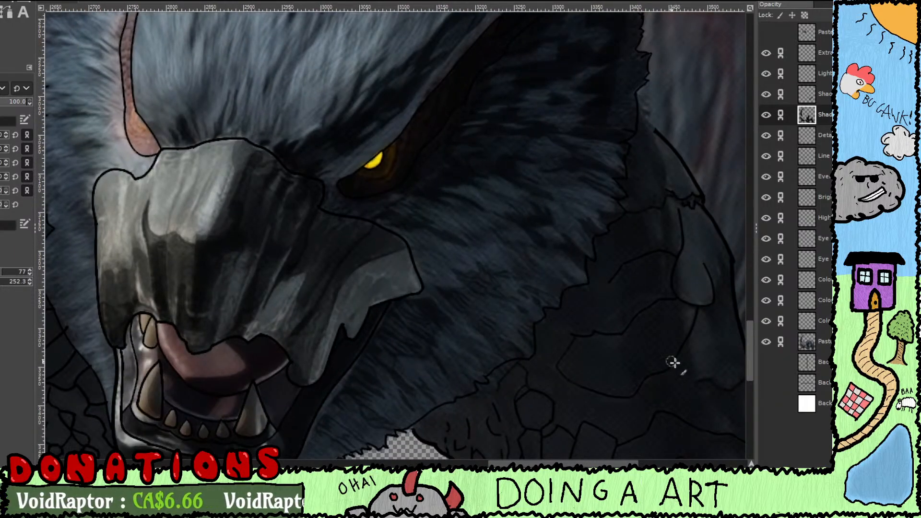
Step: Show the white background layer again and darken the upper rear edge of the cheek fur beneath the ear
{"action": "left_click", "coordinate": [767, 404]}
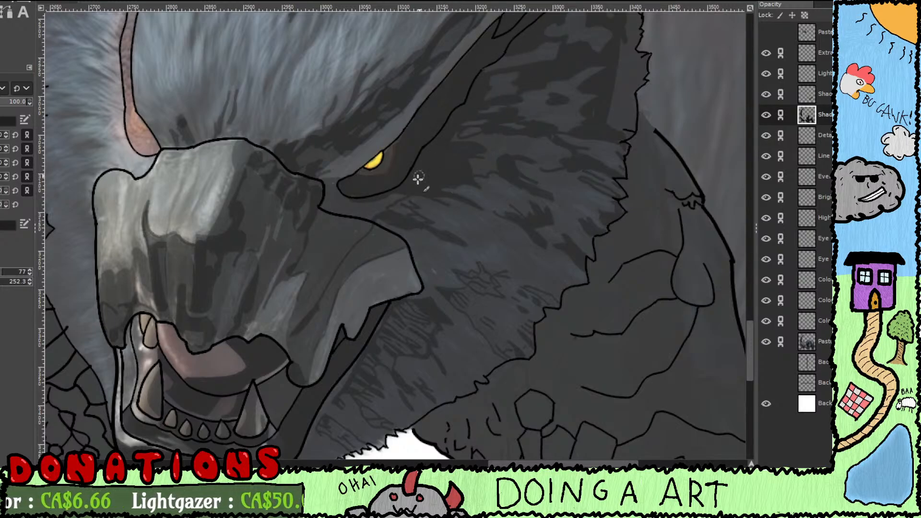
{"action": "key", "text": "shift+e"}
{"action": "key", "text": "p"}
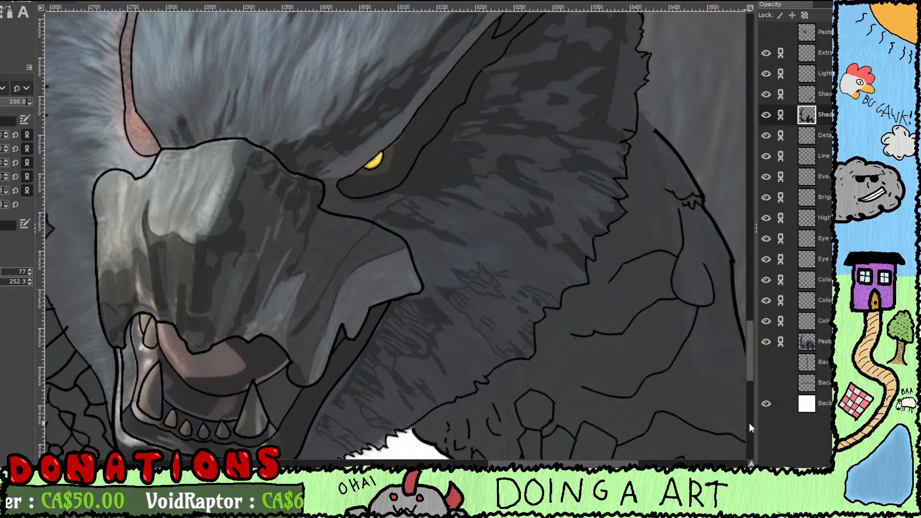
{"action": "left_click", "coordinate": [766, 404]}
{"action": "left_click", "coordinate": [766, 404]}
{"action": "key", "text": "space"}
{"action": "left_click_drag", "start_coordinate": [521, 260], "coordinate": [443, 428]}
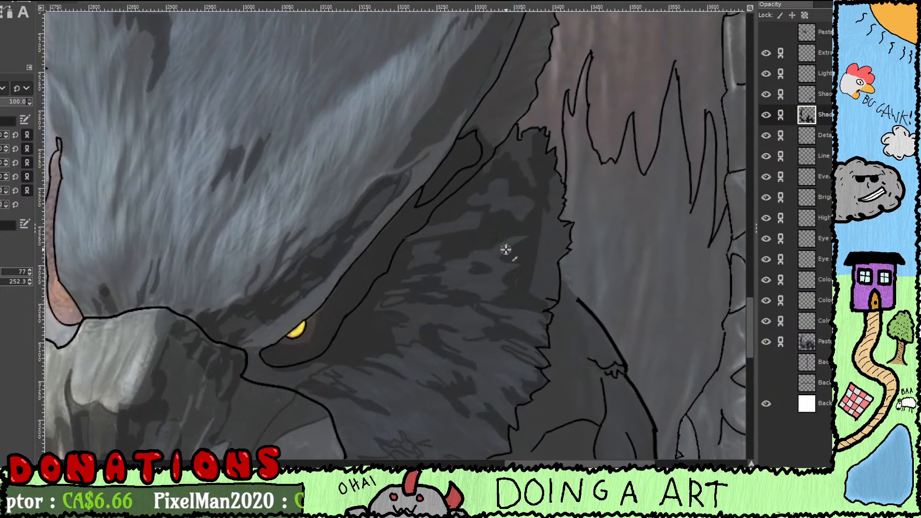
{"action": "mouse_move", "coordinate": [529, 138]}
{"action": "left_mouse_down"}
{"action": "mouse_move", "coordinate": [506, 154]}
{"action": "mouse_move", "coordinate": [517, 128]}
{"action": "mouse_move", "coordinate": [487, 171]}
{"action": "left_mouse_up"}
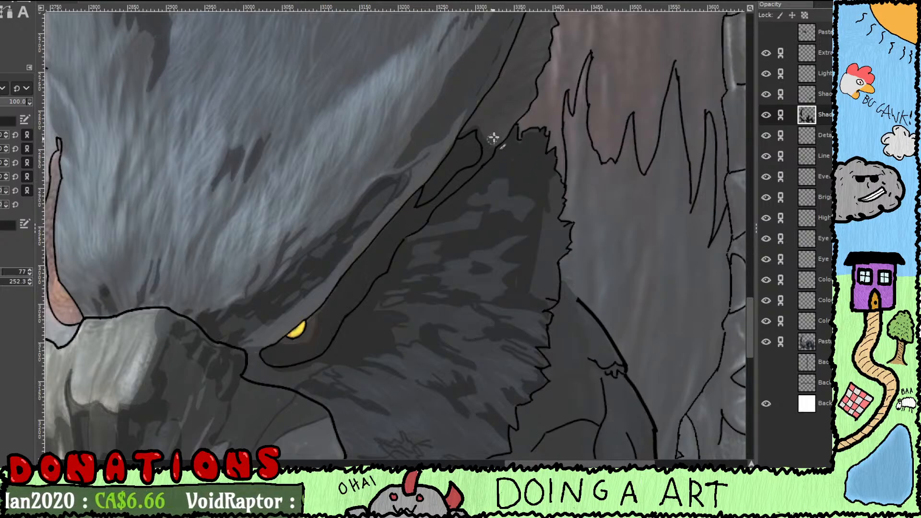
{"action": "mouse_move", "coordinate": [547, 208]}
{"action": "left_mouse_down"}
{"action": "mouse_move", "coordinate": [553, 239]}
{"action": "mouse_move", "coordinate": [563, 229]}
{"action": "mouse_move", "coordinate": [562, 254]}
{"action": "mouse_move", "coordinate": [549, 272]}
{"action": "mouse_move", "coordinate": [548, 310]}
{"action": "mouse_move", "coordinate": [538, 296]}
{"action": "mouse_move", "coordinate": [539, 323]}
{"action": "left_mouse_up"}
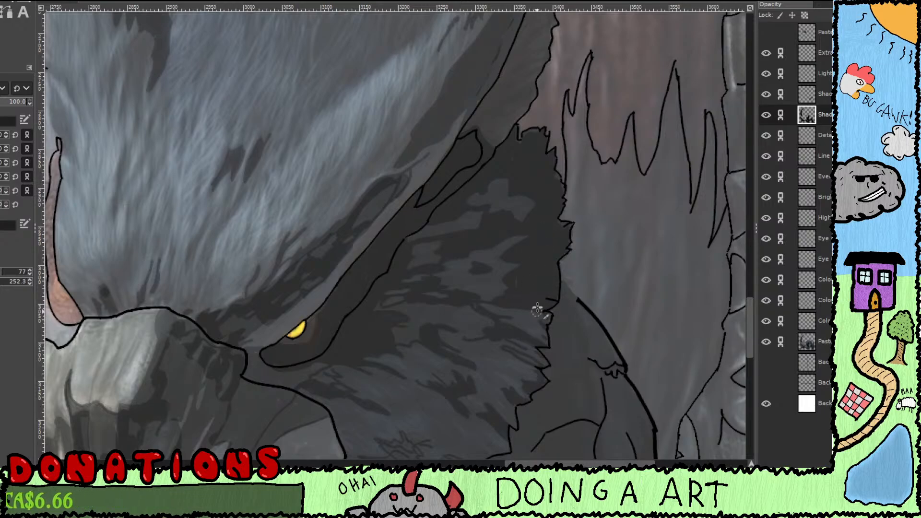
Step: Examine the shadows over the cheek fur, neck and scaly front leg, finishing with the whole creature in view
{"action": "left_click_drag", "start_coordinate": [502, 377], "coordinate": [504, 154]}
{"action": "left_click_drag", "start_coordinate": [459, 203], "coordinate": [508, 287]}
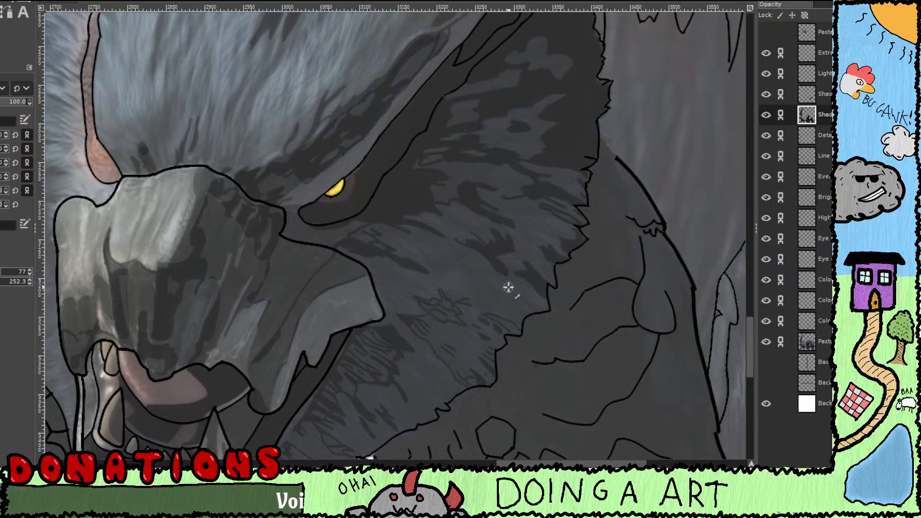
{"action": "left_click_drag", "start_coordinate": [572, 222], "coordinate": [528, 279]}
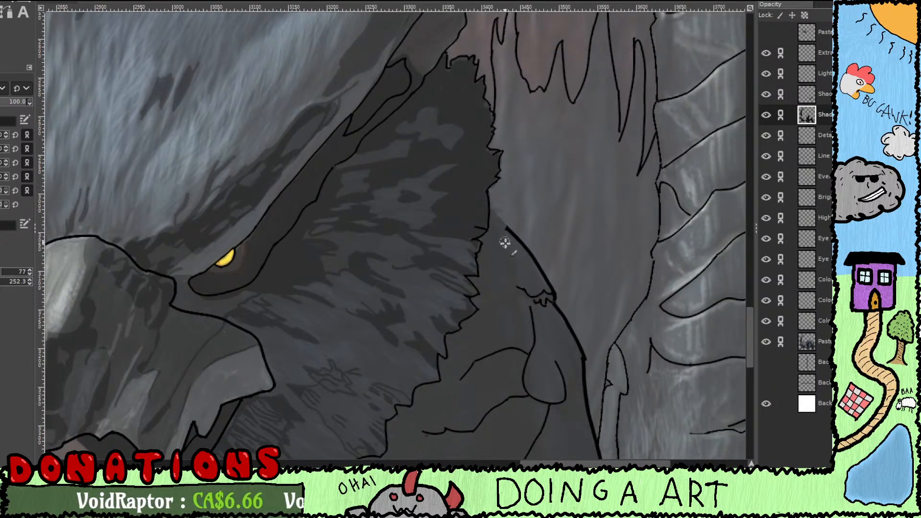
{"action": "left_click_drag", "start_coordinate": [534, 322], "coordinate": [517, 217]}
{"action": "left_click_drag", "start_coordinate": [545, 288], "coordinate": [572, 119]}
{"action": "left_click_drag", "start_coordinate": [505, 286], "coordinate": [571, 99]}
{"action": "left_click_drag", "start_coordinate": [631, 290], "coordinate": [500, 290]}
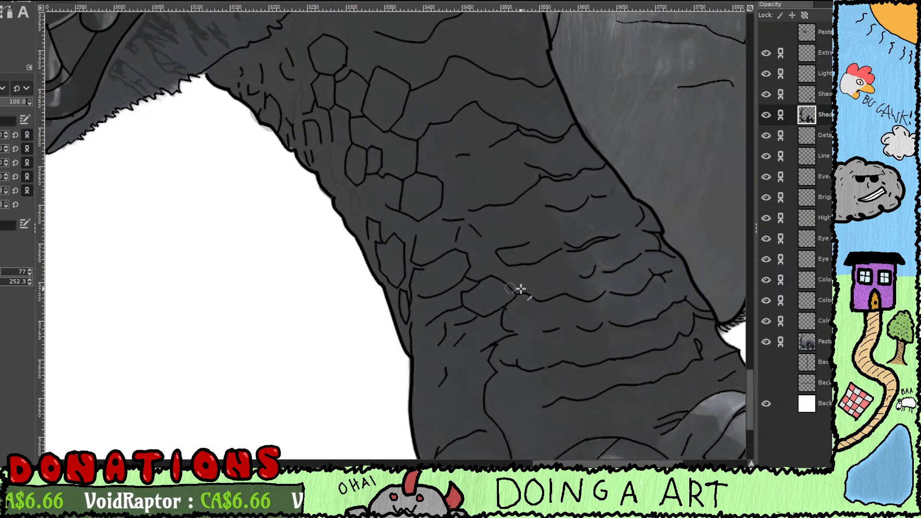
{"action": "left_click_drag", "start_coordinate": [512, 236], "coordinate": [630, 431]}
{"action": "left_click_drag", "start_coordinate": [484, 260], "coordinate": [630, 420]}
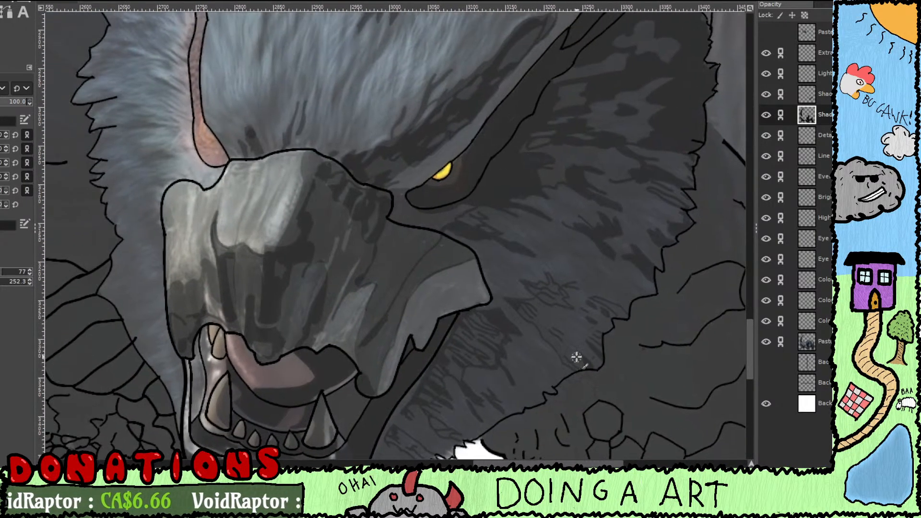
{"action": "scroll", "coordinate": [571, 342], "scroll_direction": "down", "scroll_amount": 8}
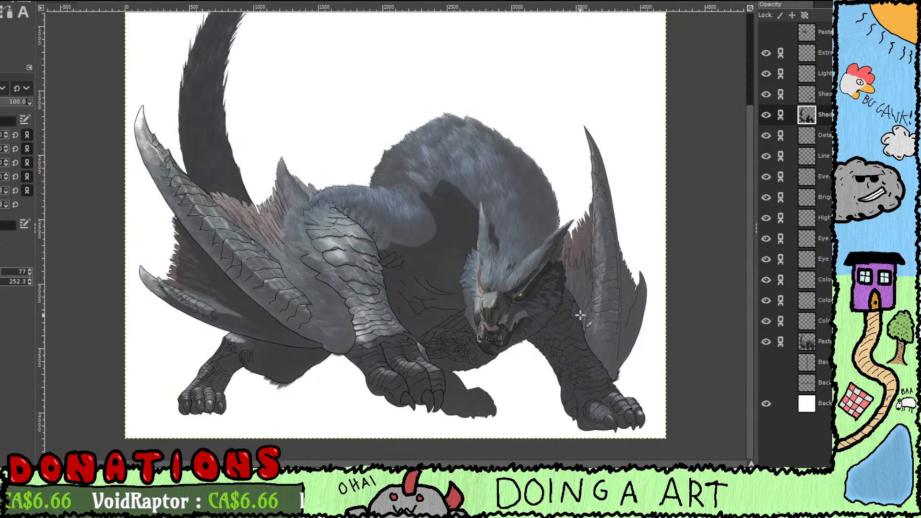
Step: Hide the pasted painting layer and check the bare grey shadow shapes and line art across the body and tail
{"action": "left_click", "coordinate": [765, 341]}
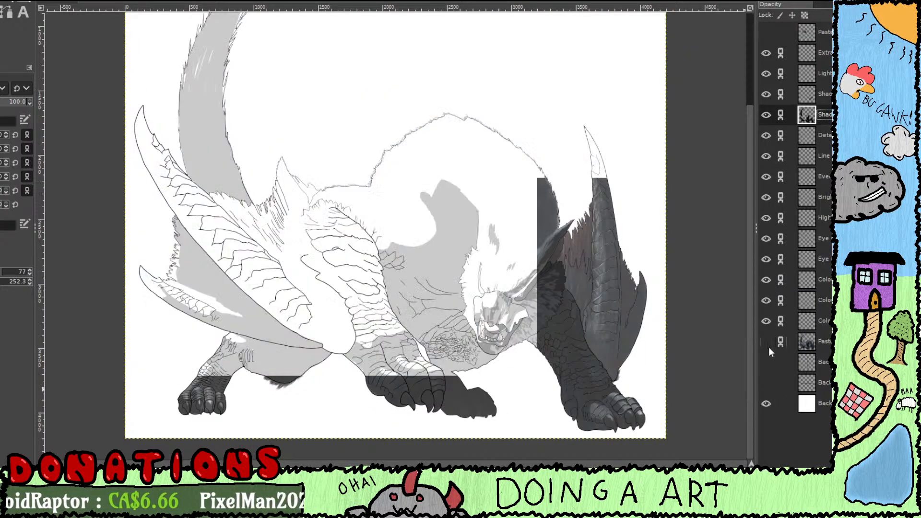
{"action": "scroll", "coordinate": [624, 355], "scroll_direction": "up", "scroll_amount": 2}
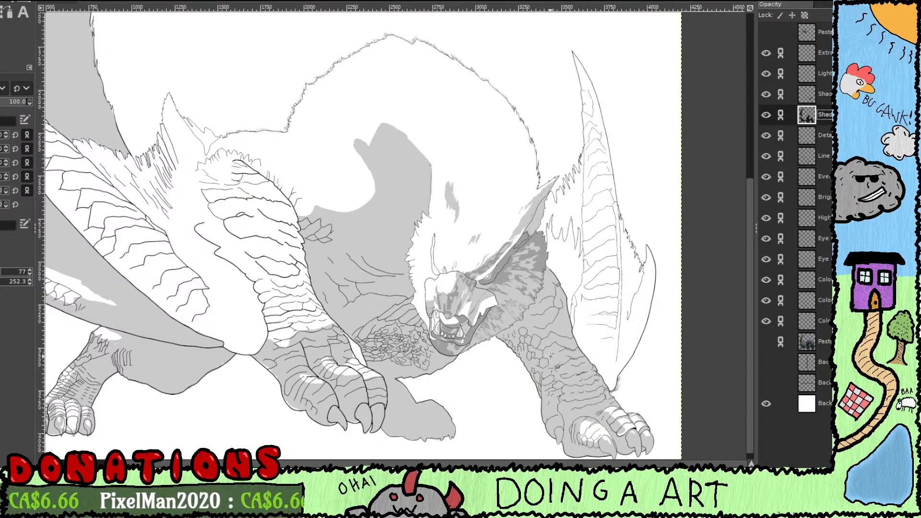
{"action": "mouse_move", "coordinate": [505, 398]}
{"action": "left_mouse_down"}
{"action": "mouse_move", "coordinate": [510, 415]}
{"action": "mouse_move", "coordinate": [527, 385]}
{"action": "mouse_move", "coordinate": [570, 416]}
{"action": "left_mouse_up"}
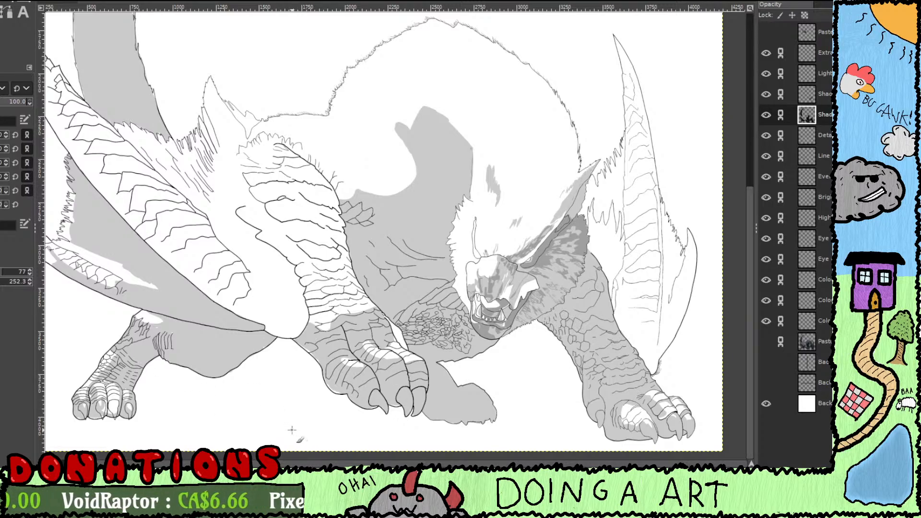
{"action": "left_click_drag", "start_coordinate": [282, 412], "coordinate": [379, 458]}
{"action": "left_click_drag", "start_coordinate": [329, 289], "coordinate": [403, 466]}
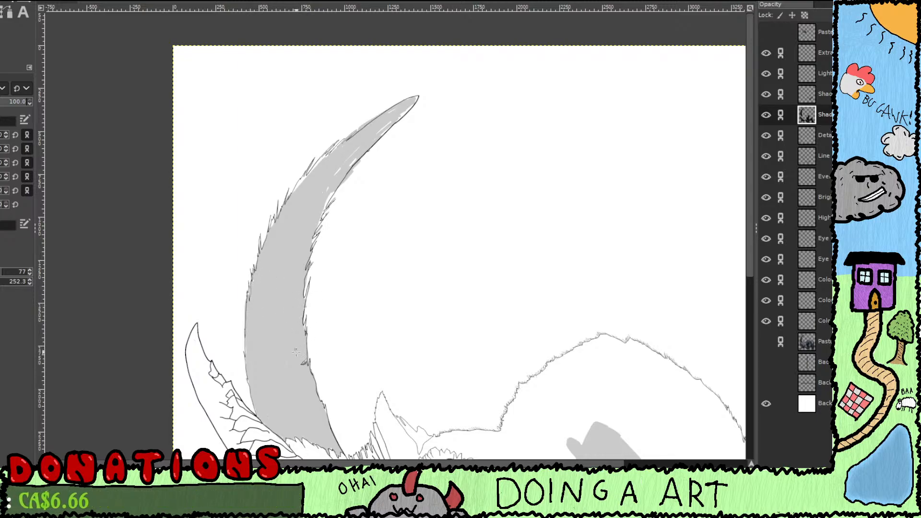
{"action": "scroll", "coordinate": [297, 344], "scroll_direction": "down", "scroll_amount": 2}
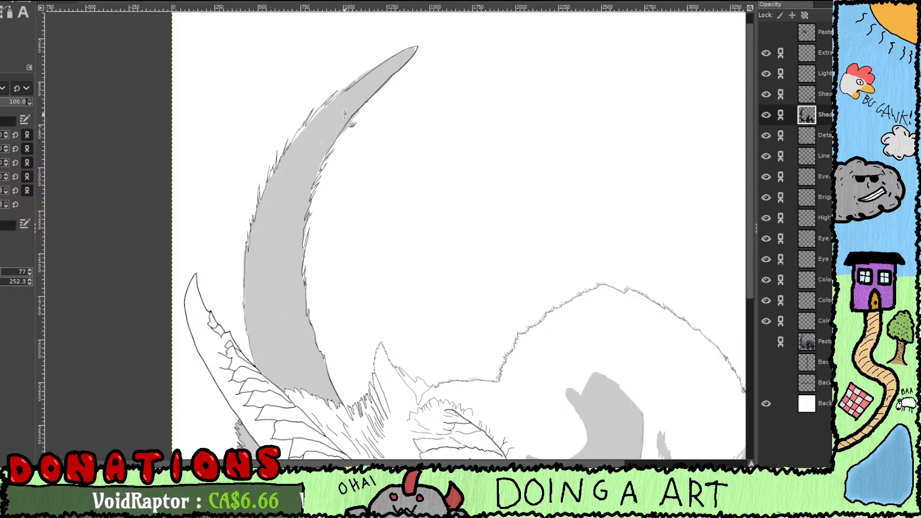
{"action": "scroll", "coordinate": [266, 253], "scroll_direction": "down", "scroll_amount": 4}
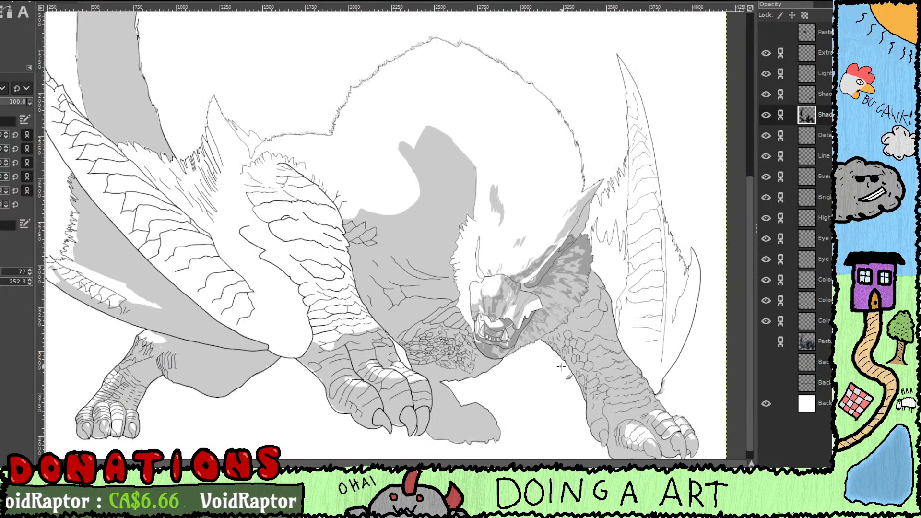
{"action": "left_click_drag", "start_coordinate": [548, 359], "coordinate": [528, 355]}
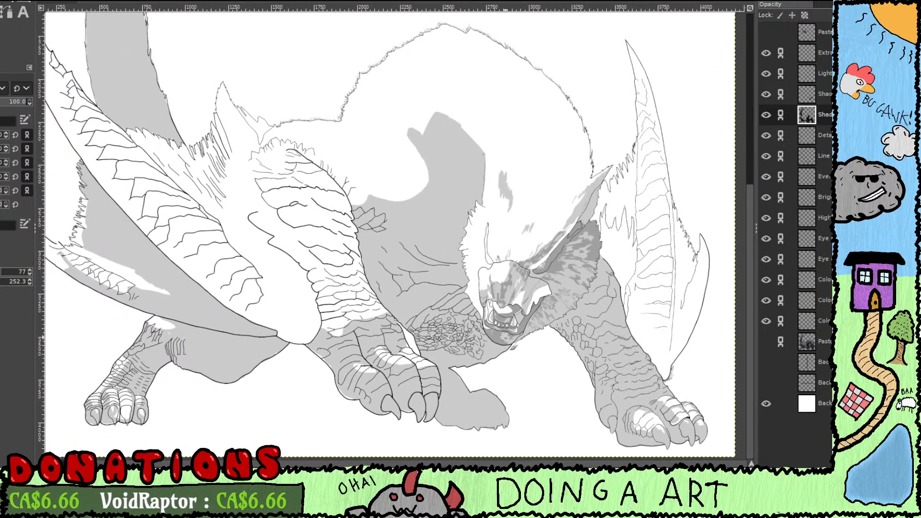
{"action": "left_click_drag", "start_coordinate": [615, 304], "coordinate": [588, 344]}
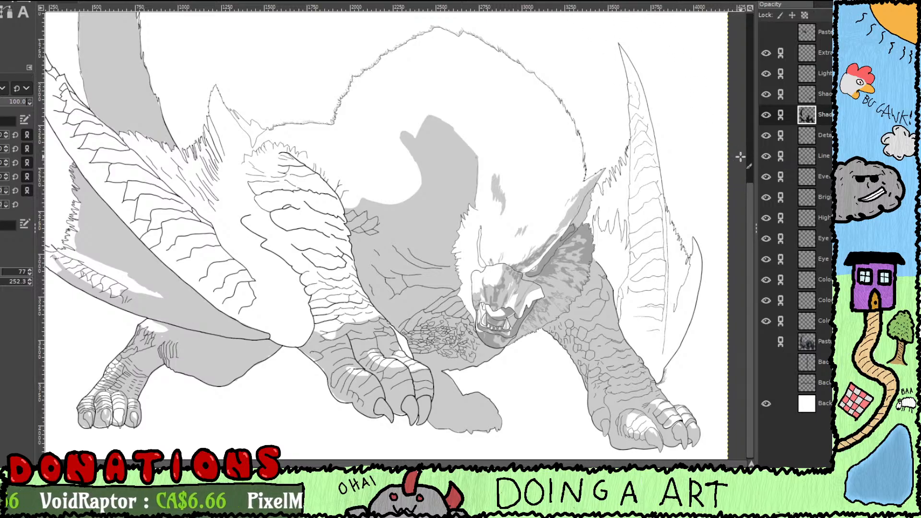
Step: Select the upper shadow layer and toggle its visibility repeatedly to compare the head with and without the darker shadows
{"action": "left_click", "coordinate": [764, 53]}
{"action": "left_click", "coordinate": [763, 56]}
{"action": "left_click", "coordinate": [773, 320]}
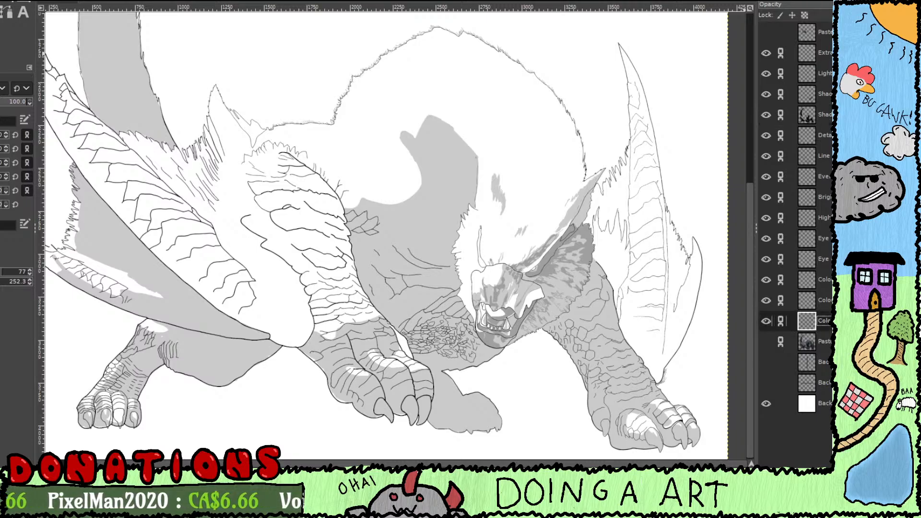
{"action": "key", "text": "Left"}
{"action": "key", "text": "Left"}
{"action": "key", "text": "Left"}
{"action": "key", "text": "Up"}
{"action": "key", "text": "Up"}
{"action": "key", "text": "Up"}
{"action": "key", "text": "Up"}
{"action": "key", "text": "Up"}
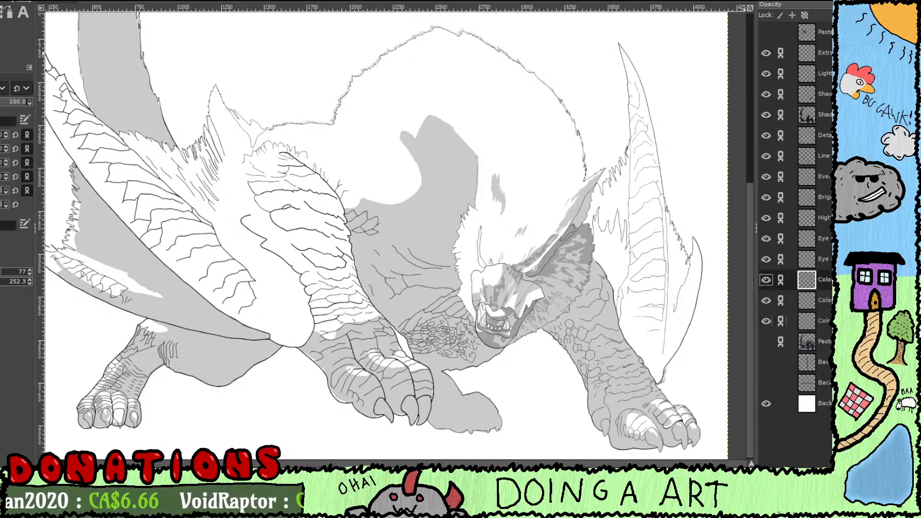
{"action": "key", "text": "Up"}
{"action": "key", "text": "Up"}
{"action": "key", "text": "Up"}
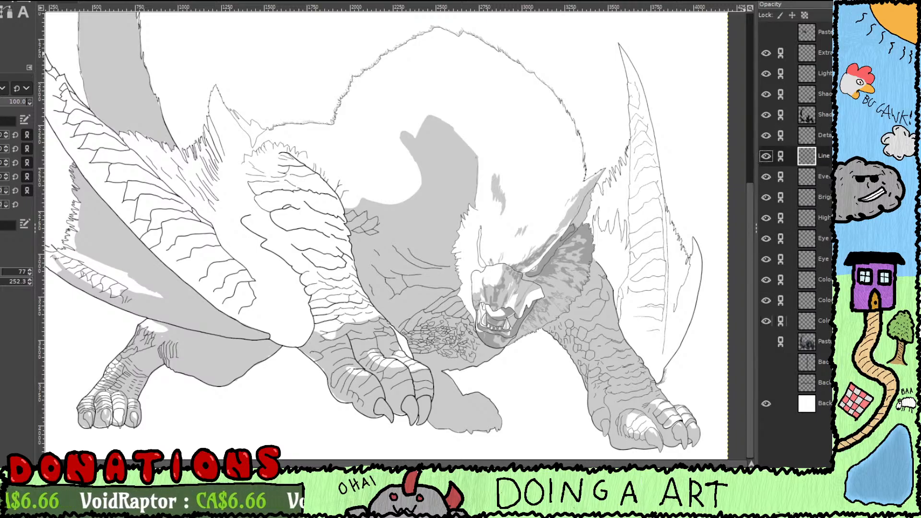
{"action": "key", "text": "Up"}
{"action": "key", "text": "Up"}
{"action": "key", "text": "Up"}
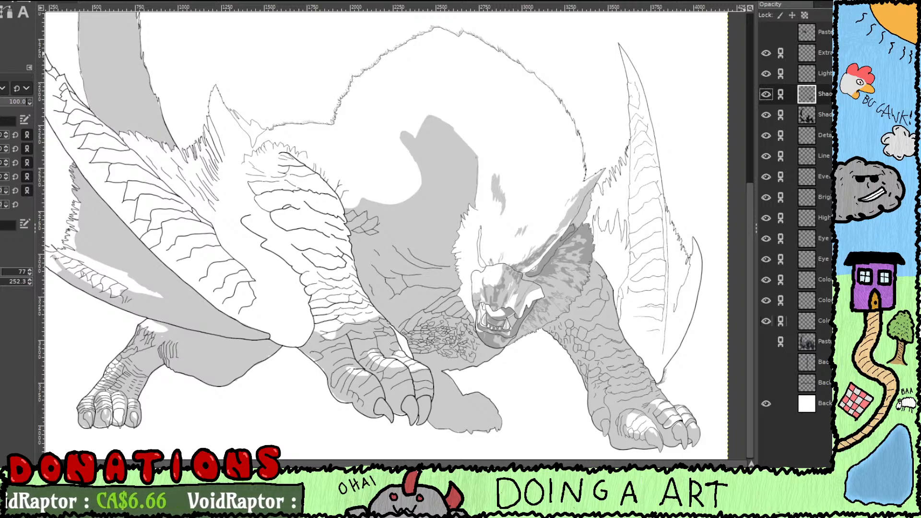
{"action": "key", "text": "space"}
{"action": "key", "text": "space"}
{"action": "key", "text": "space"}
{"action": "key", "text": "space"}
{"action": "key", "text": "space"}
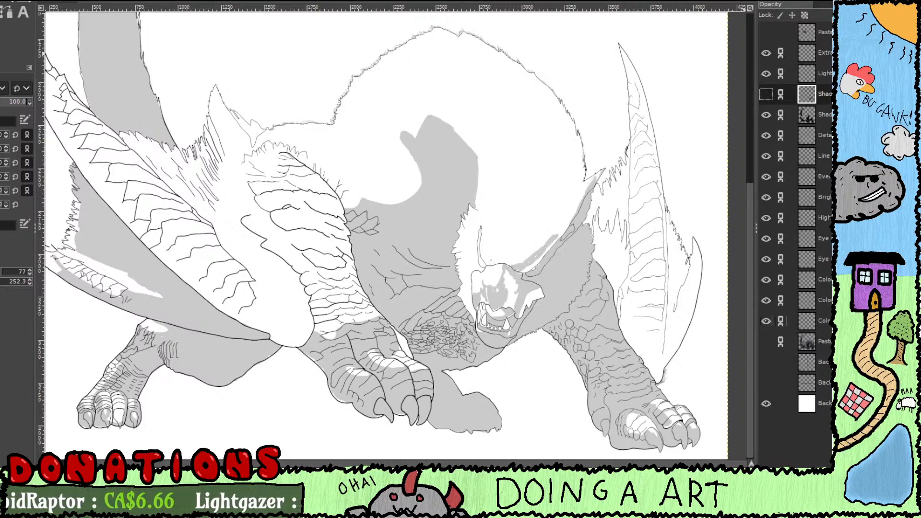
{"action": "key", "text": "space"}
{"action": "key", "text": "space"}
{"action": "key", "text": "space"}
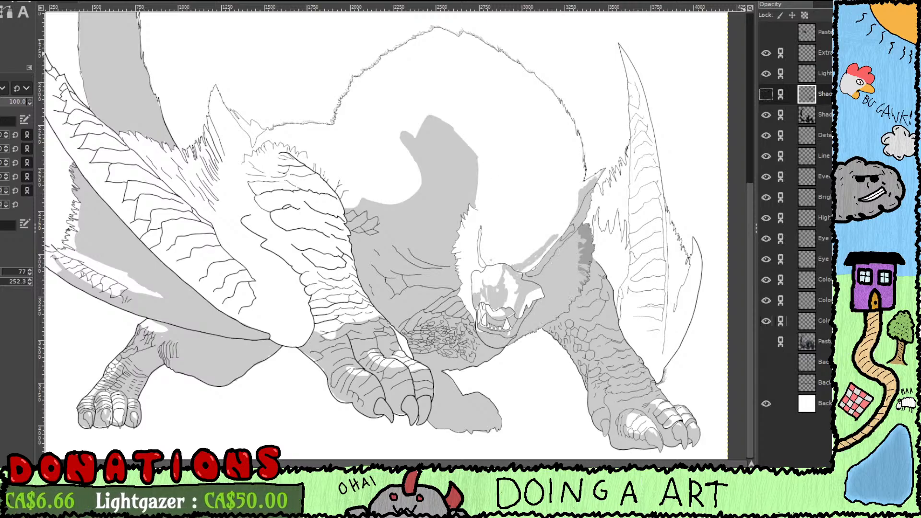
{"action": "key", "text": "space"}
{"action": "key", "text": "space"}
{"action": "key", "text": "space"}
{"action": "key", "text": "space"}
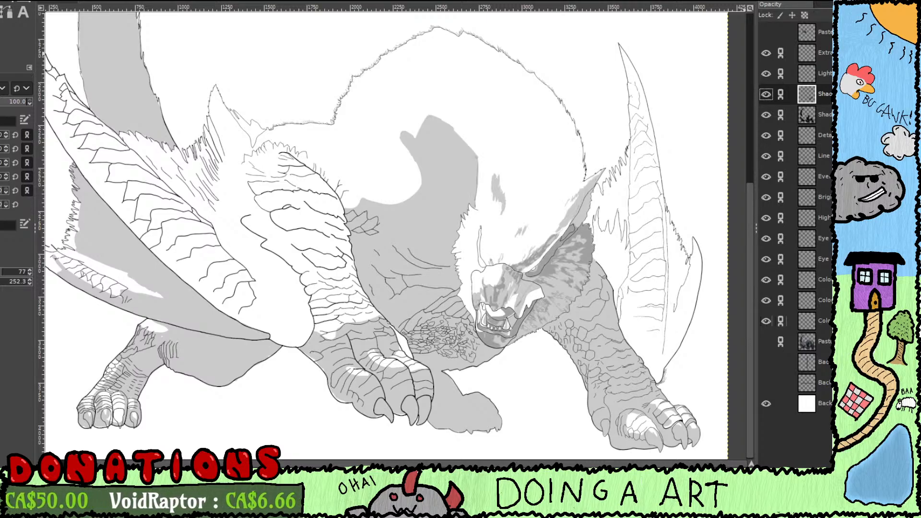
{"action": "key", "text": "space"}
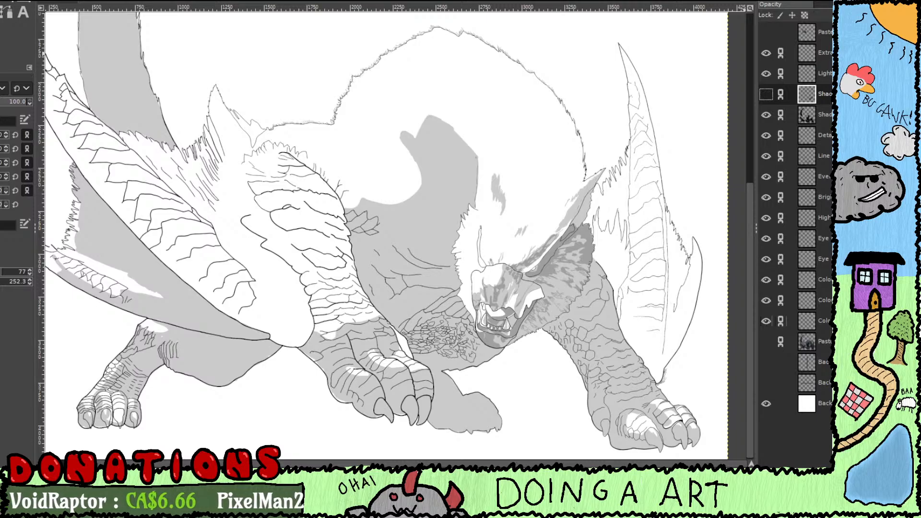
Step: Hide the lower shadow layer, the detail layer and the line art layer
{"action": "key", "text": "Down"}
{"action": "key", "text": "space"}
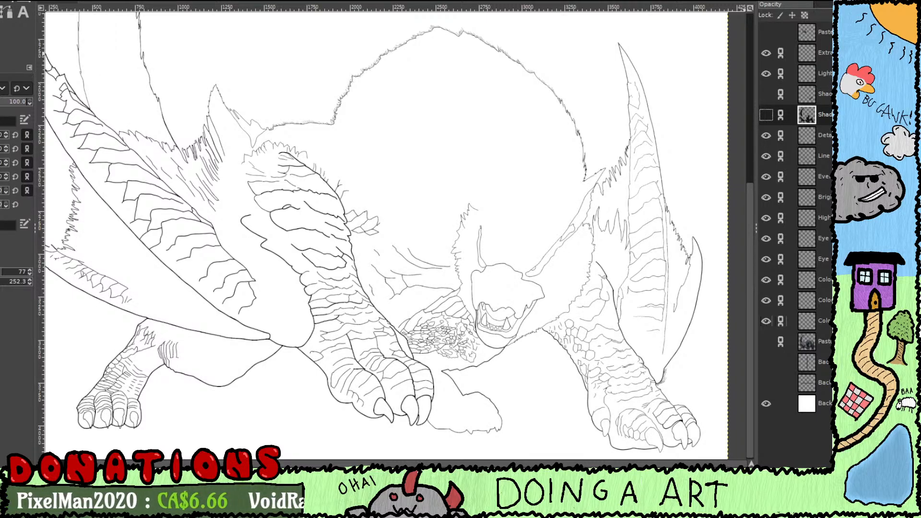
{"action": "key", "text": "Up"}
{"action": "key", "text": "Down"}
{"action": "key", "text": "Down"}
{"action": "key", "text": "space"}
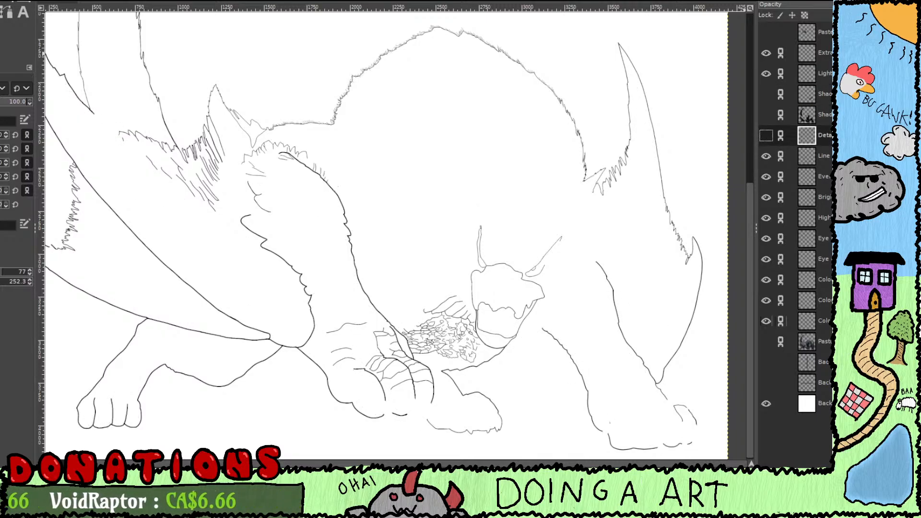
{"action": "key", "text": "Down"}
{"action": "key", "text": "space"}
{"action": "key", "text": "Up"}
{"action": "key", "text": "space"}
{"action": "key", "text": "Up"}
{"action": "key", "text": "Down"}
{"action": "key", "text": "space"}
Step: Show the upper shadow layer, then toggle the lower shadow layer back on to compare both without the line art
{"action": "key", "text": "Up"}
{"action": "key", "text": "Up"}
{"action": "key", "text": "space"}
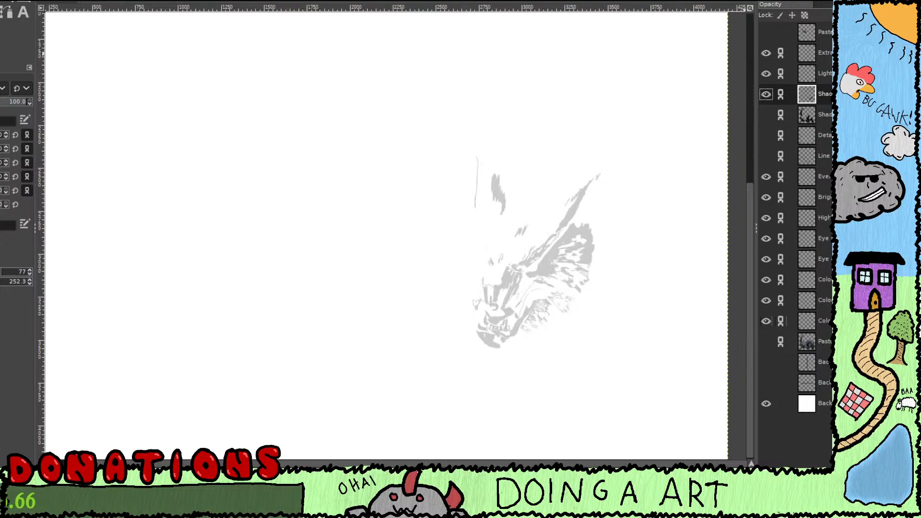
{"action": "key", "text": "Down"}
{"action": "key", "text": "space"}
{"action": "key", "text": "Up"}
{"action": "key", "text": "Down"}
{"action": "key", "text": "space"}
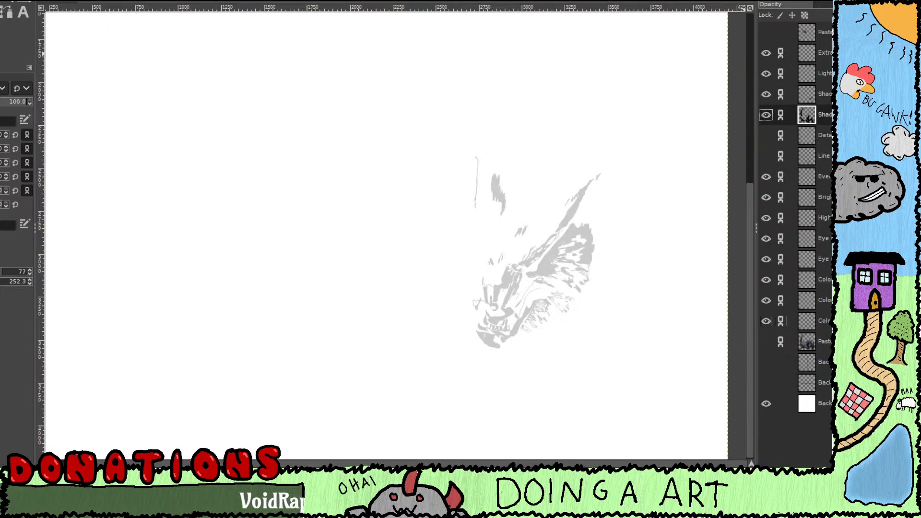
{"action": "key", "text": "space"}
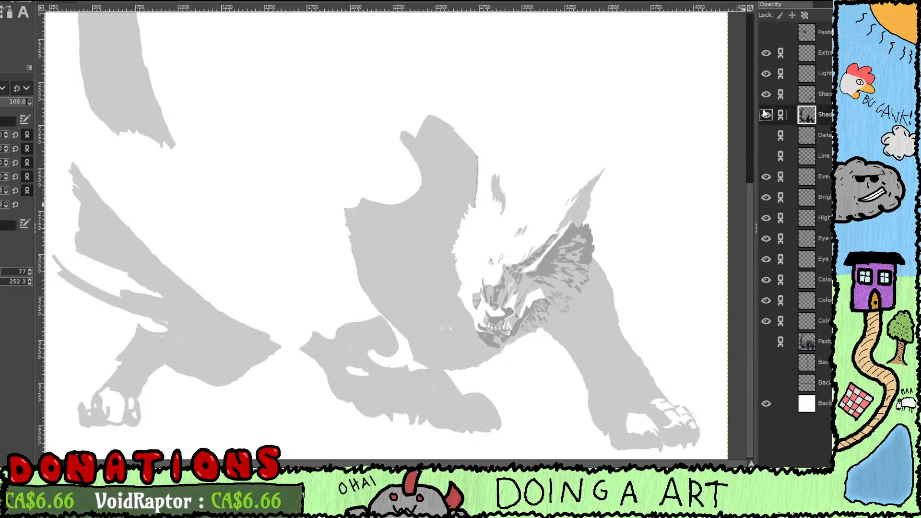
Step: Toggle the upper shadow layer off and on to compare the head's darker shadows against the flat lower shadows
{"action": "left_click", "coordinate": [766, 94]}
{"action": "left_click", "coordinate": [766, 95]}
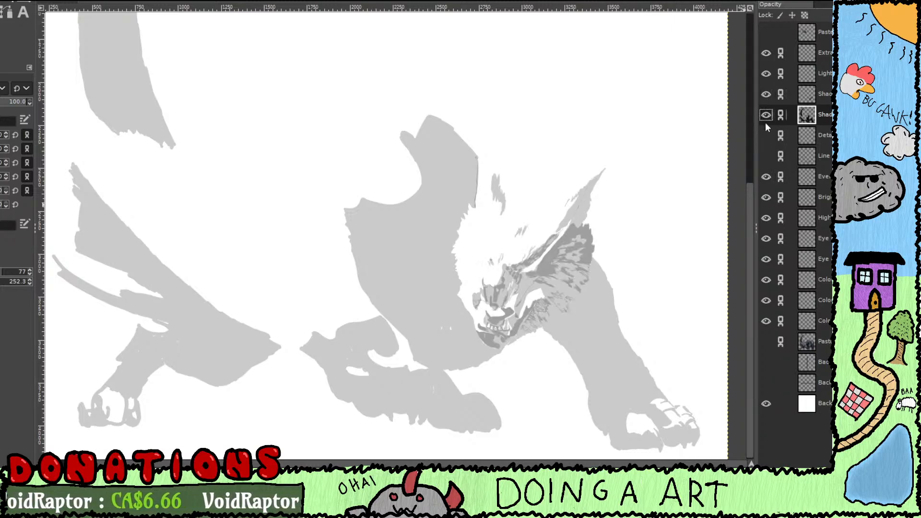
{"action": "left_click", "coordinate": [765, 99]}
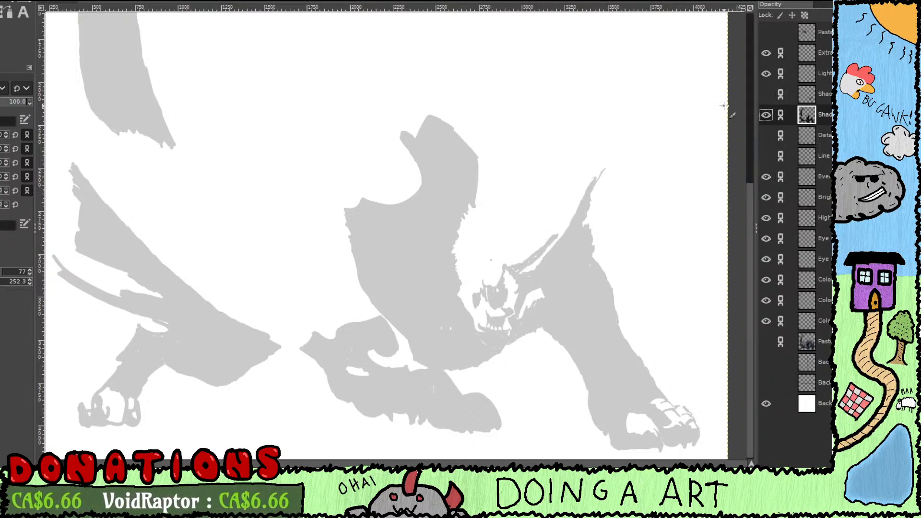
{"action": "left_click", "coordinate": [766, 95]}
Step: Hide the lower shadow layer and toggle the detail layer on to view its scale and claw lines with the head shadows
{"action": "left_click", "coordinate": [766, 115]}
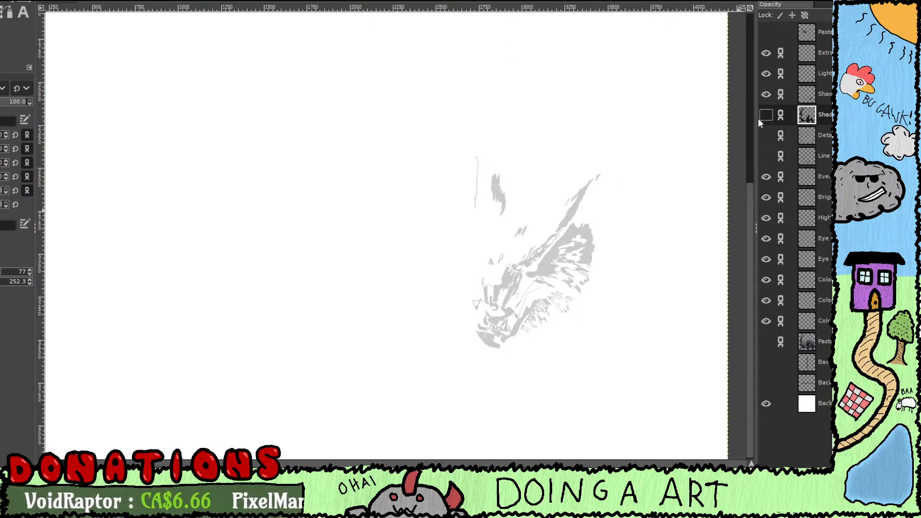
{"action": "left_click", "coordinate": [772, 138]}
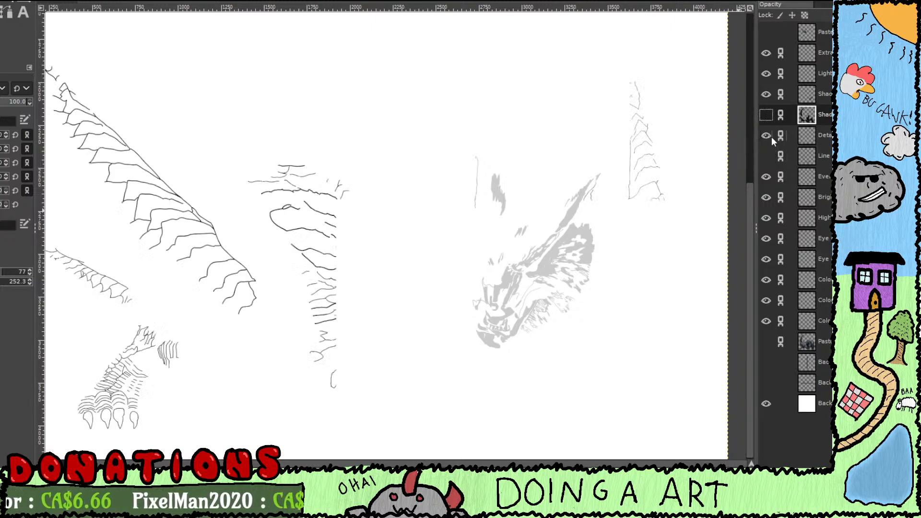
{"action": "left_click", "coordinate": [772, 136]}
{"action": "left_click", "coordinate": [770, 137]}
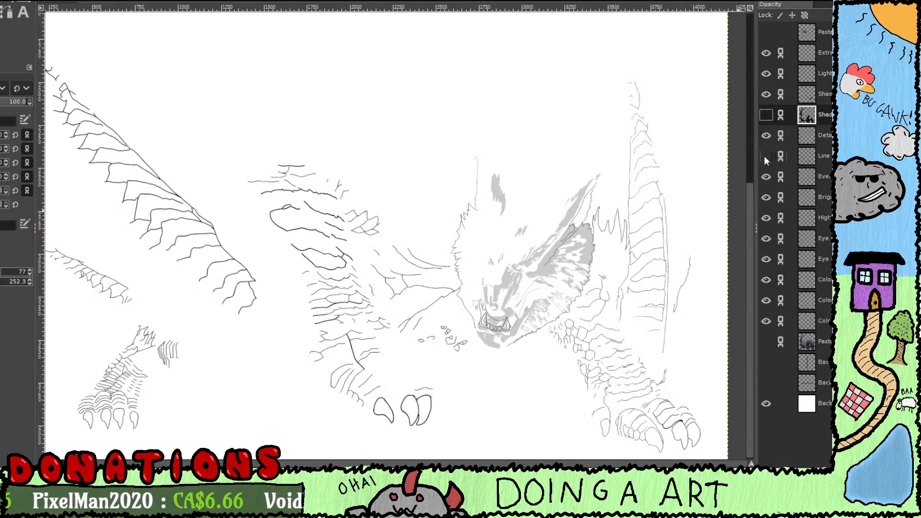
Step: Toggle the line art layer's visibility repeatedly, ending with it shown, to compare the outlines with the detail lines
{"action": "left_click", "coordinate": [765, 158]}
{"action": "left_click", "coordinate": [764, 157]}
{"action": "left_click", "coordinate": [764, 157]}
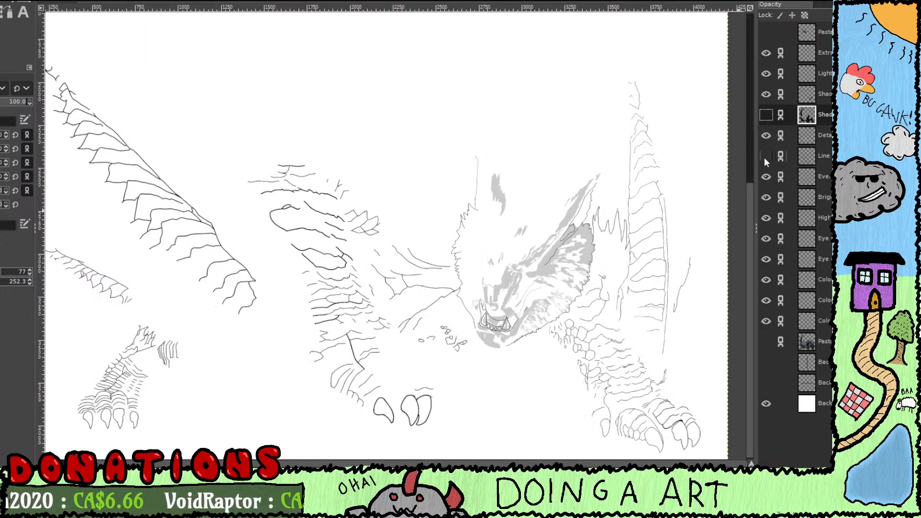
{"action": "left_click", "coordinate": [764, 157]}
{"action": "left_click", "coordinate": [764, 157]}
{"action": "left_click", "coordinate": [764, 157]}
{"action": "left_click", "coordinate": [765, 158]}
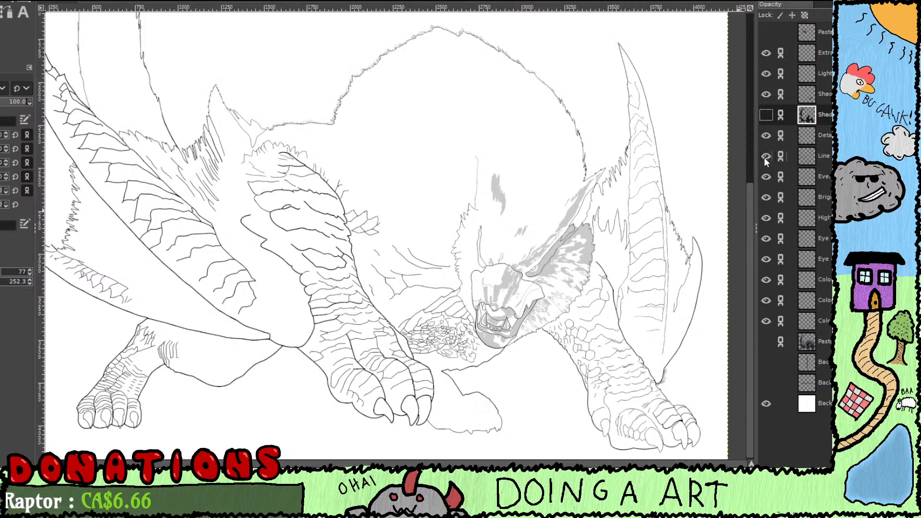
{"action": "left_click", "coordinate": [764, 157]}
{"action": "left_click", "coordinate": [764, 158]}
{"action": "left_click", "coordinate": [765, 158]}
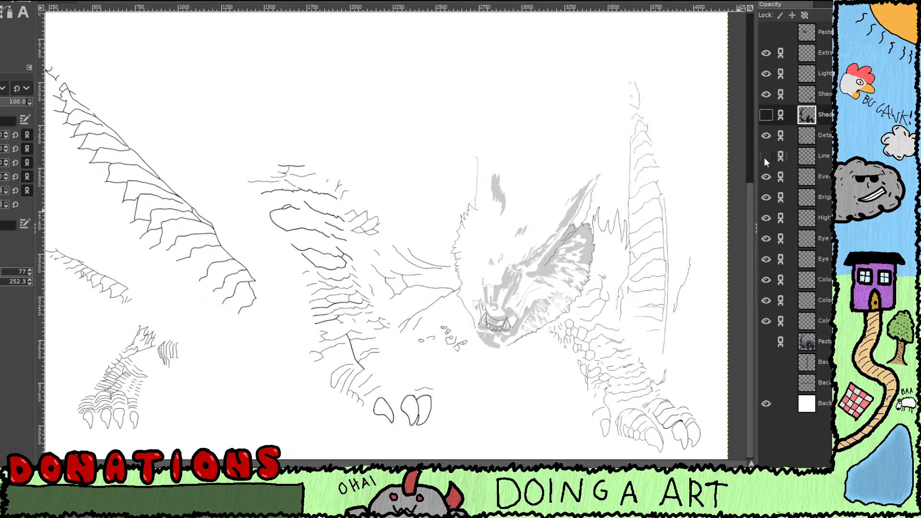
{"action": "left_click", "coordinate": [764, 157]}
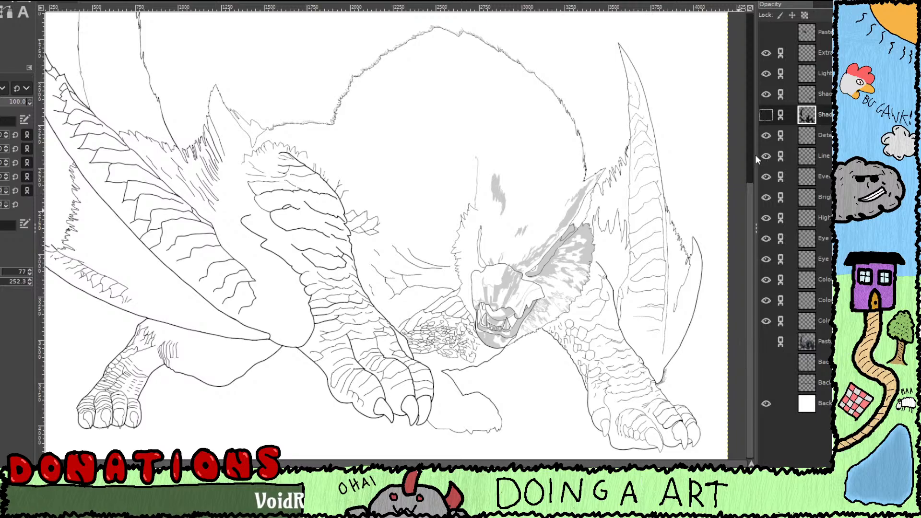
Step: Toggle the detail layer and the upper shadow layer to inspect the line art with and without each of them
{"action": "left_click", "coordinate": [767, 140]}
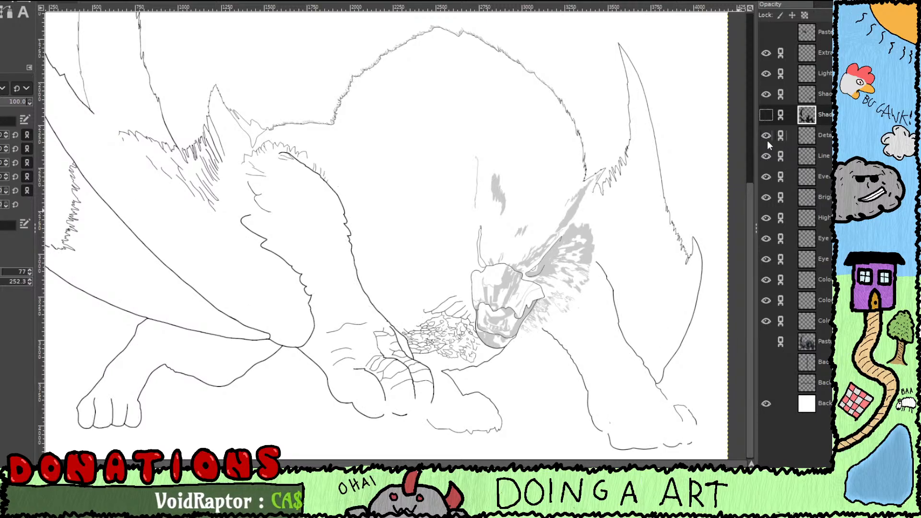
{"action": "left_click", "coordinate": [768, 140]}
{"action": "left_click", "coordinate": [767, 140]}
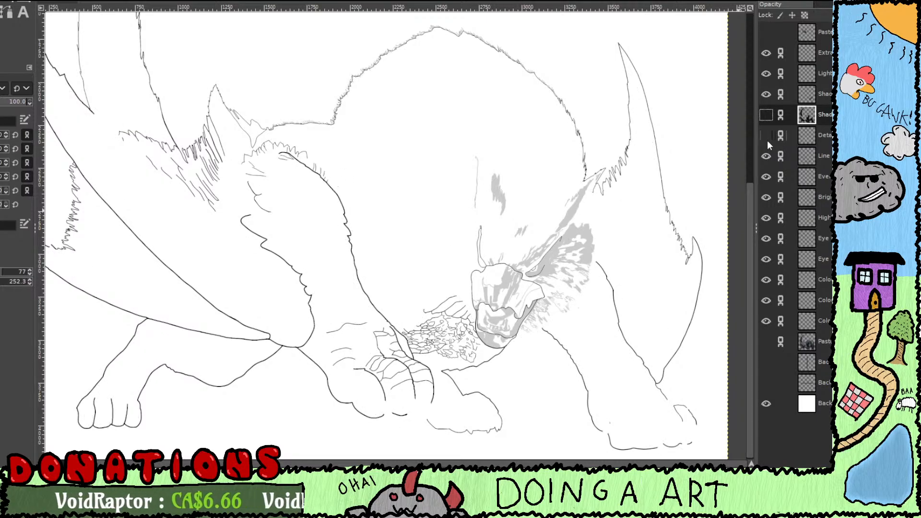
{"action": "left_click", "coordinate": [767, 96]}
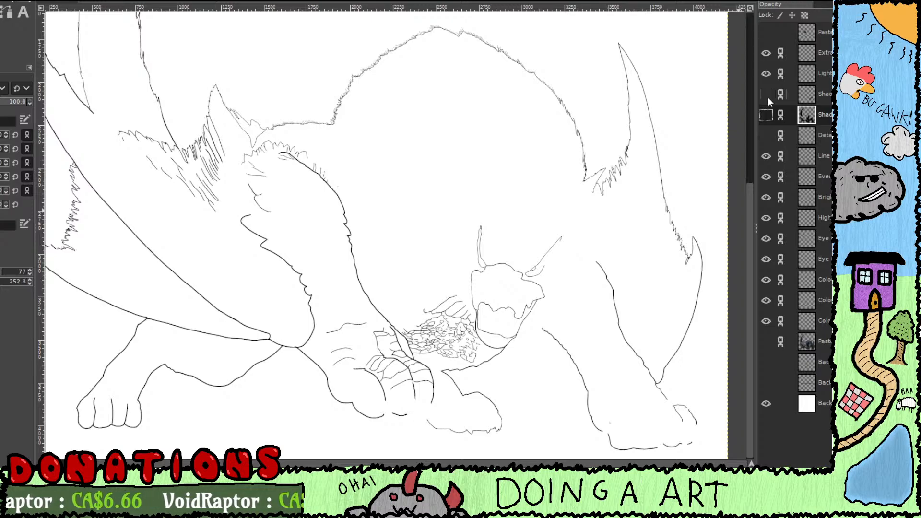
{"action": "left_click", "coordinate": [767, 95]}
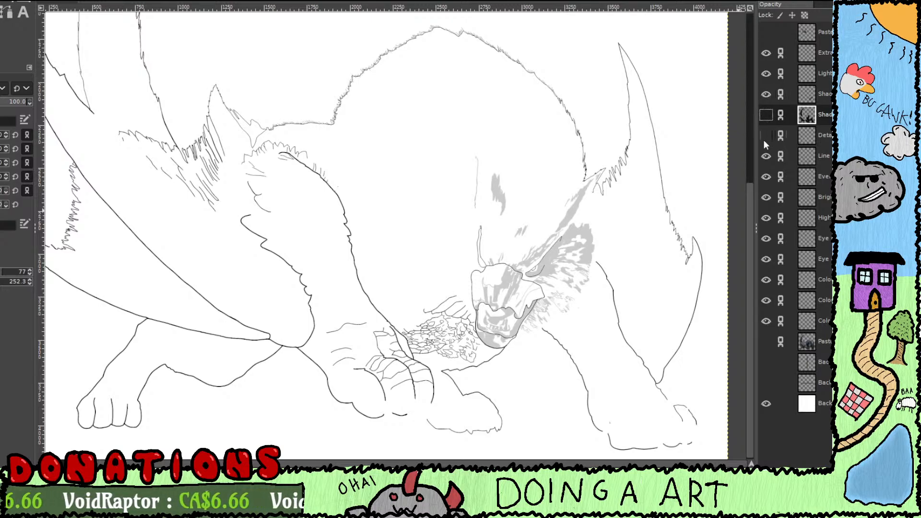
Step: Isolate both shadow layers from the line art and detail layers, briefly toggling the detail layer to compare it over the shadows
{"action": "left_click", "coordinate": [766, 156]}
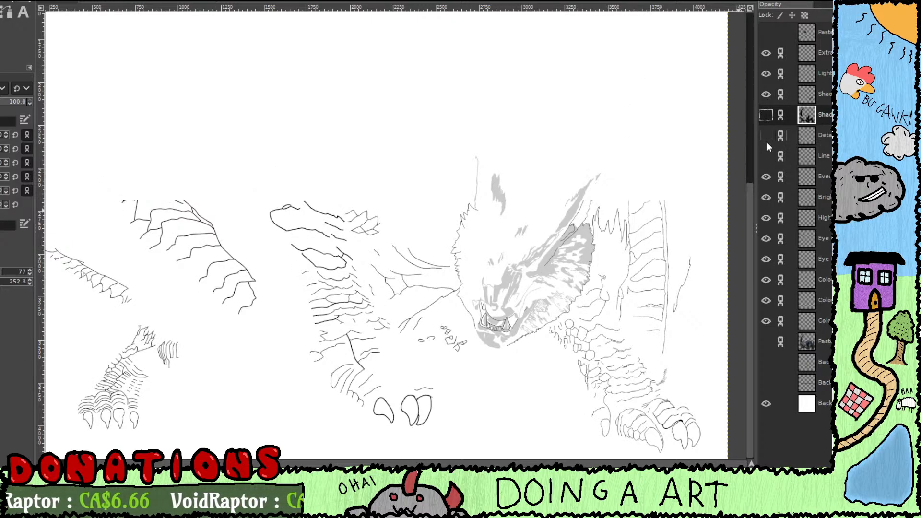
{"action": "left_click", "coordinate": [767, 141]}
{"action": "left_click", "coordinate": [767, 115]}
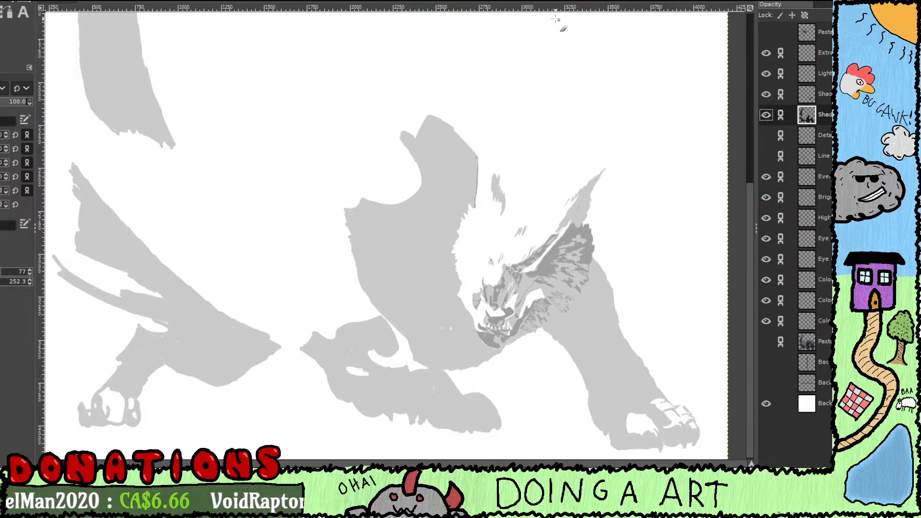
{"action": "left_click", "coordinate": [769, 135]}
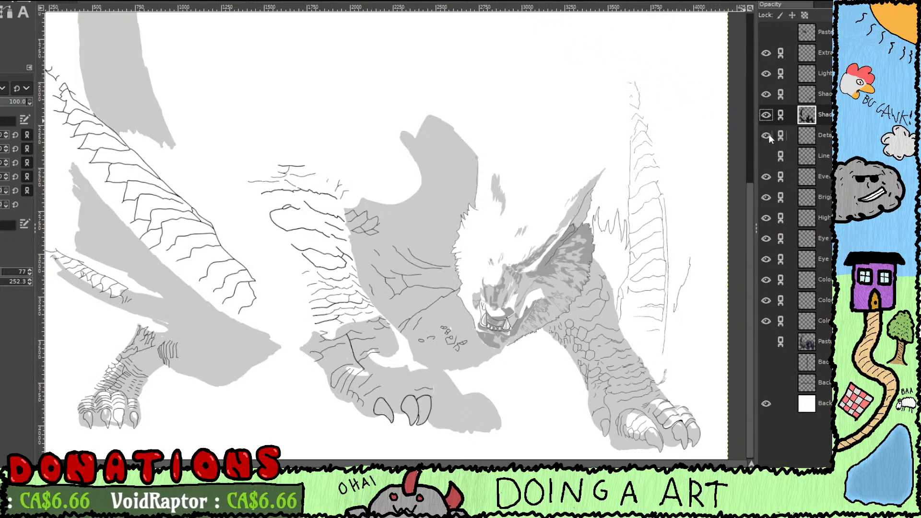
{"action": "left_click", "coordinate": [768, 134]}
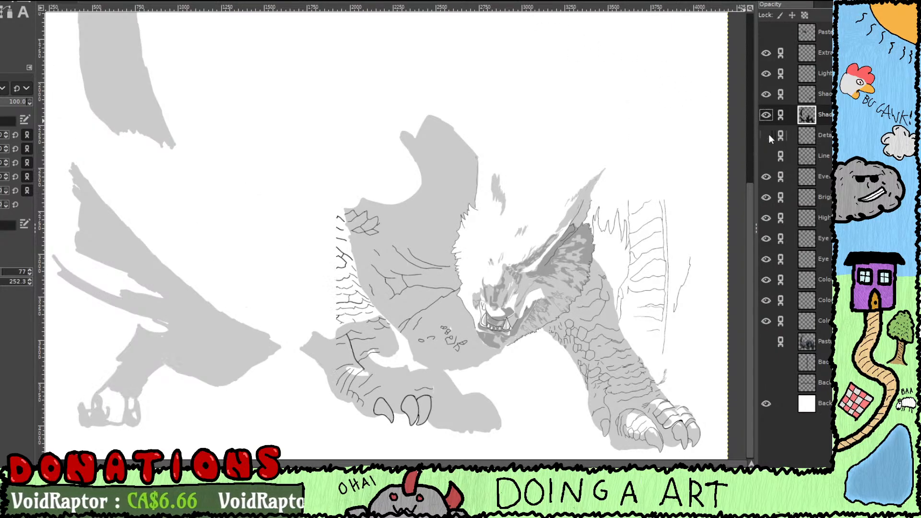